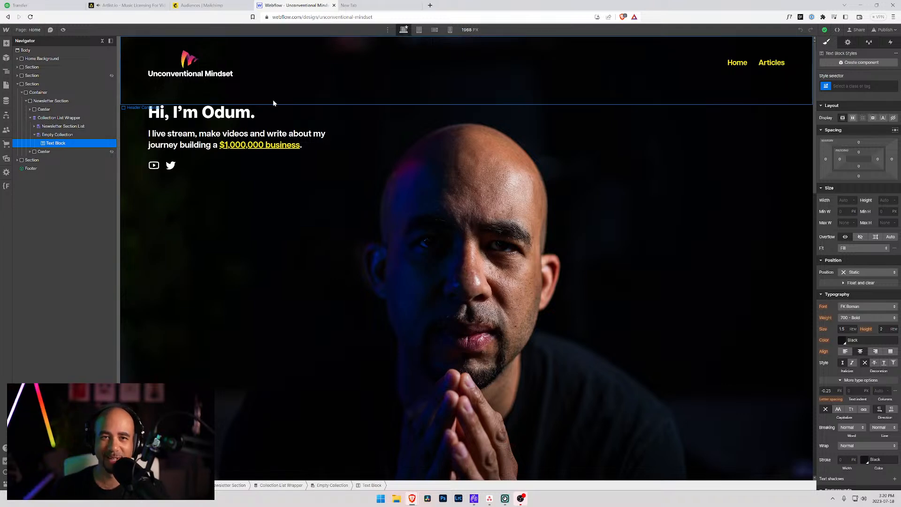
Open the published Unconventional Mindset site from its production domain in a new tab.
scroll(273, 103, "down", 15)
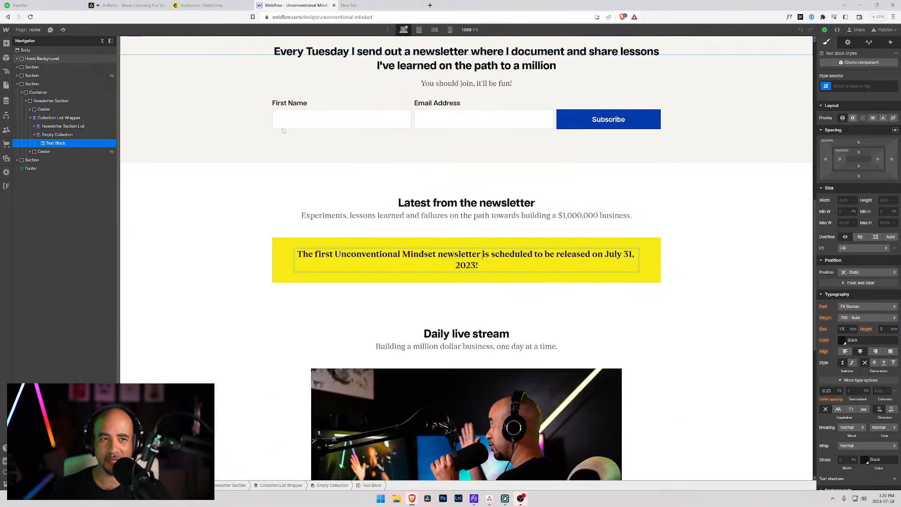
scroll(283, 130, "up", 15)
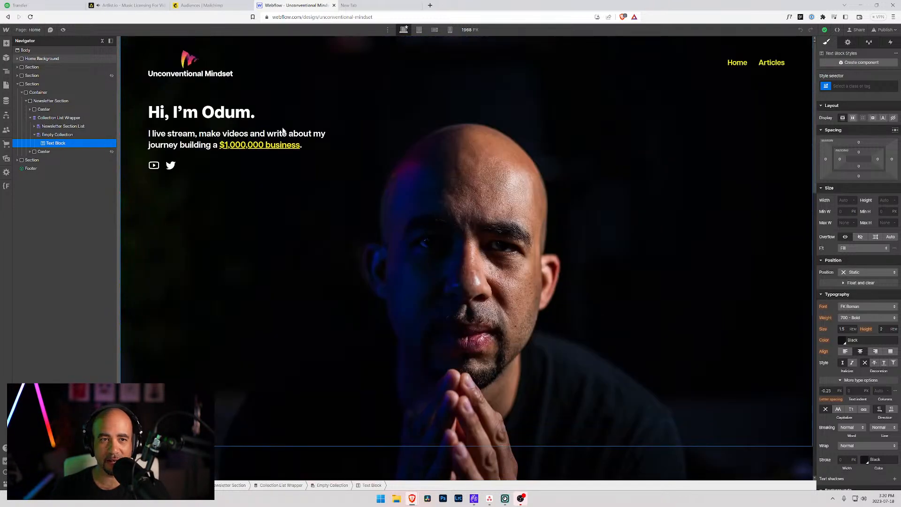
left_click(882, 30)
left_click(855, 96)
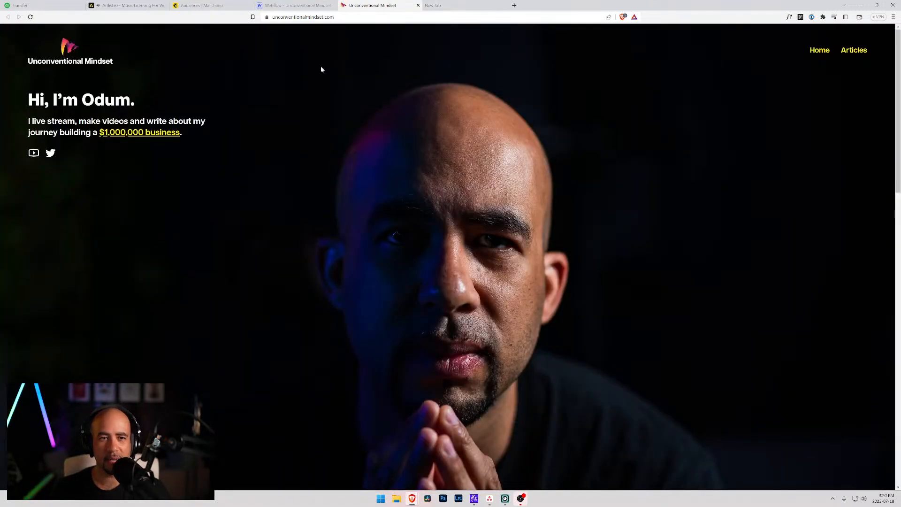
Scroll through the live Unconventional Mindset site to review its pages.
scroll(346, 129, "down", 4)
scroll(346, 129, "down", 5)
scroll(347, 129, "down", 1)
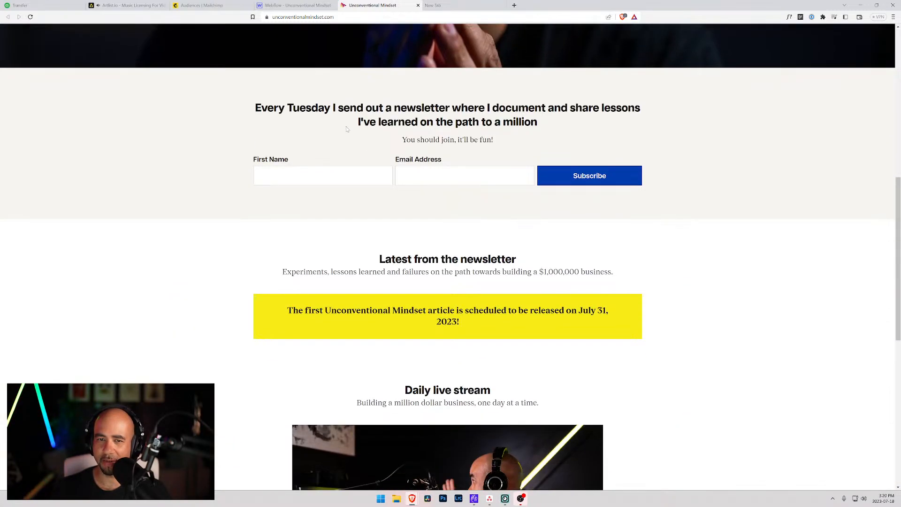
scroll(280, 111, "down", 9)
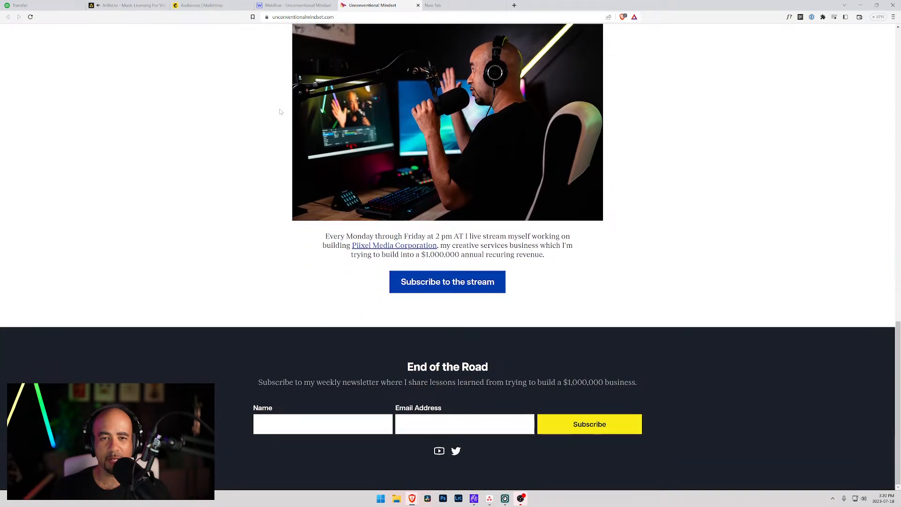
scroll(291, 112, "up", 20)
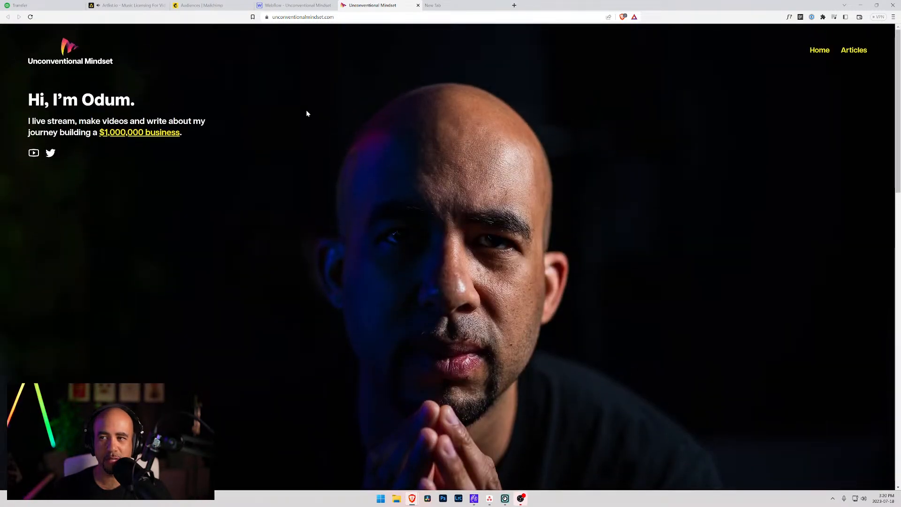
scroll(312, 79, "down", 5)
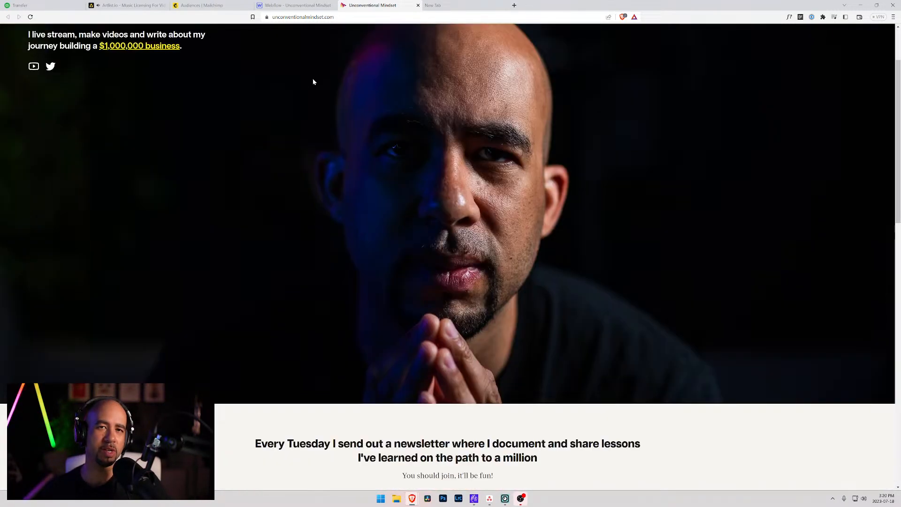
scroll(382, 92, "up", 5)
scroll(382, 95, "down", 14)
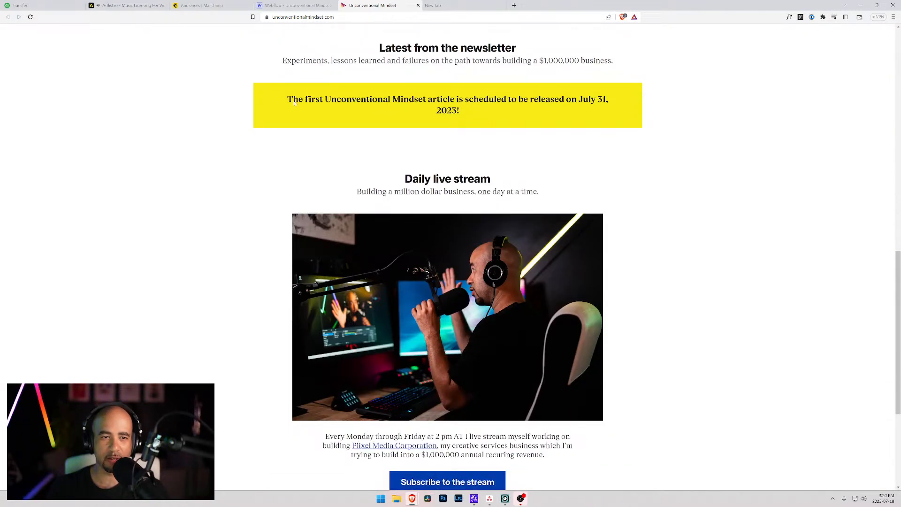
scroll(428, 124, "up", 14)
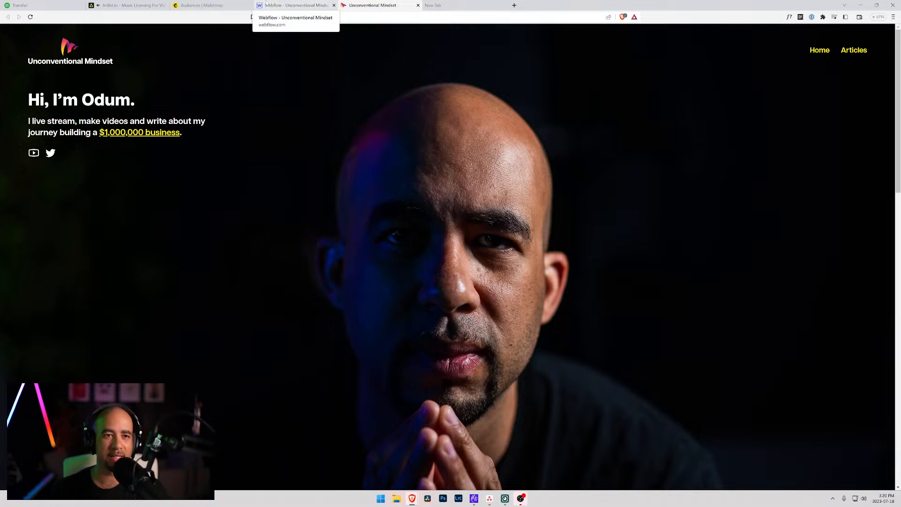
Close the Webflow Publish panel without publishing and switch to Mailchimp's Audiences list.
left_click(290, 6)
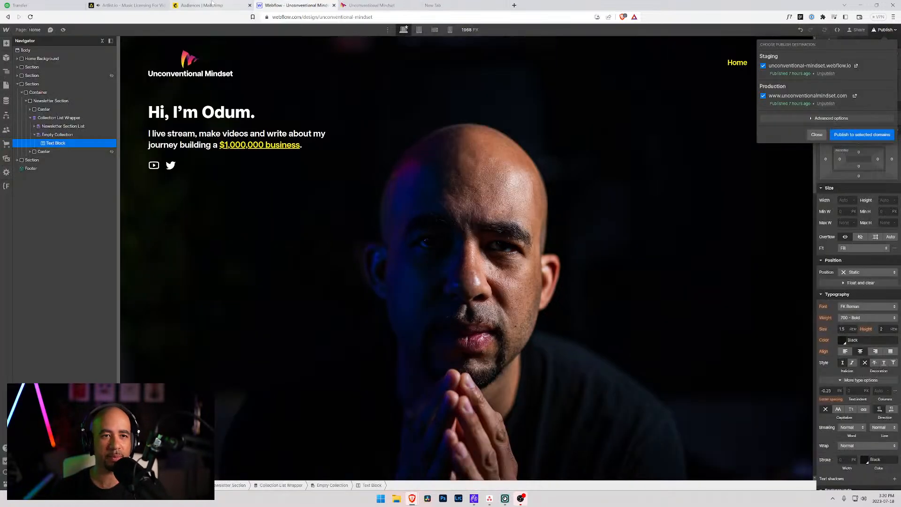
left_click(817, 134)
left_click(372, 5)
left_click(194, 4)
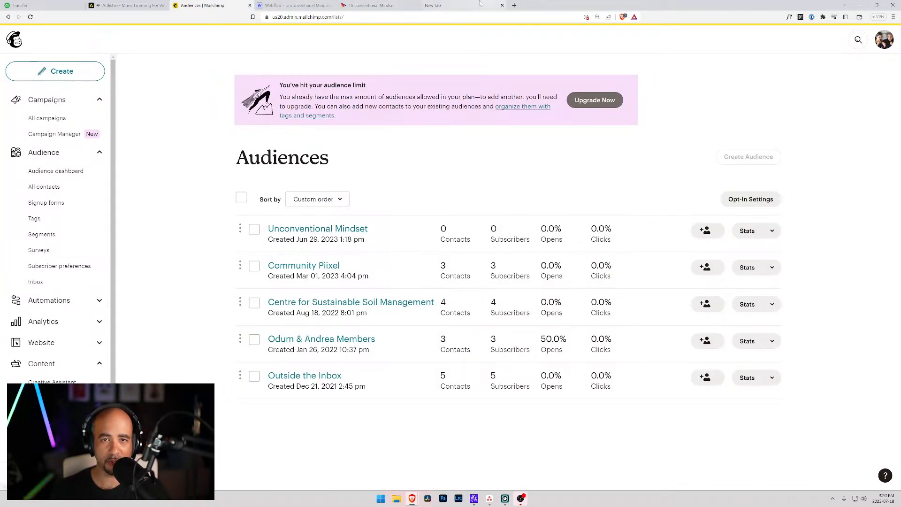
Test the live site's newsletter Subscribe button with an empty form.
left_click(372, 5)
scroll(451, 257, "down", 7)
scroll(540, 80, "down", 6)
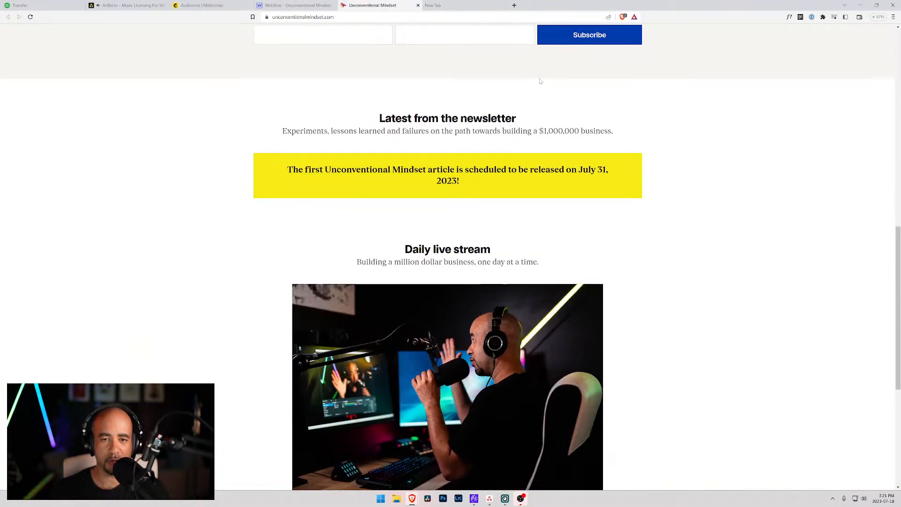
left_click(559, 36)
Open the Unconventional Mindset audience's settings on the Subscriber preferences page.
left_click(235, 5)
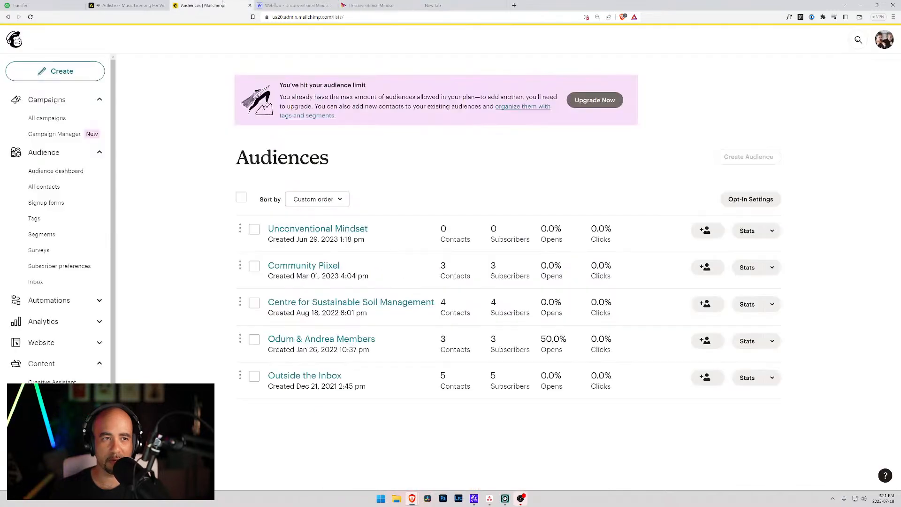
left_click(288, 230)
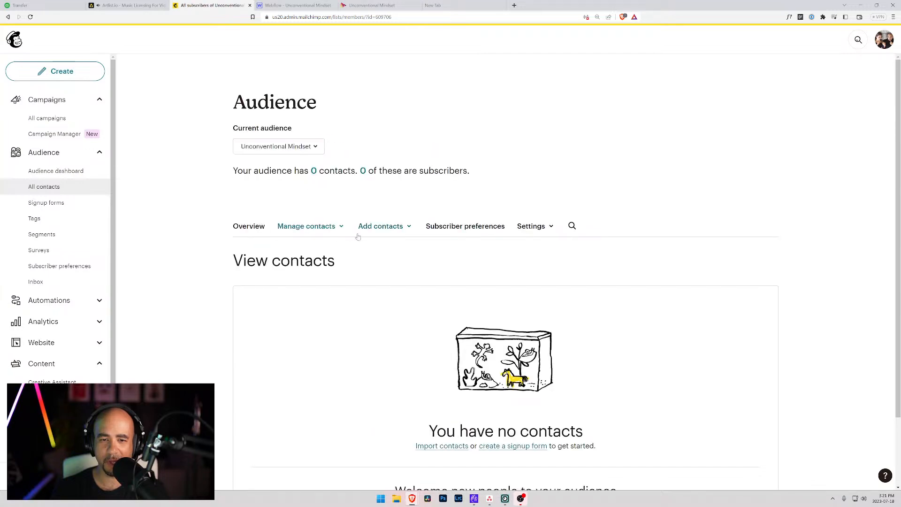
scroll(358, 235, "down", 2)
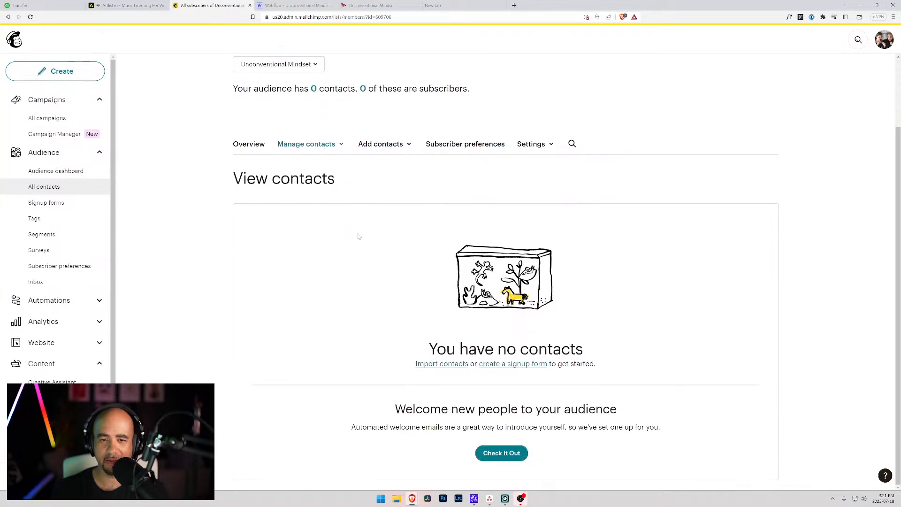
left_click(521, 147)
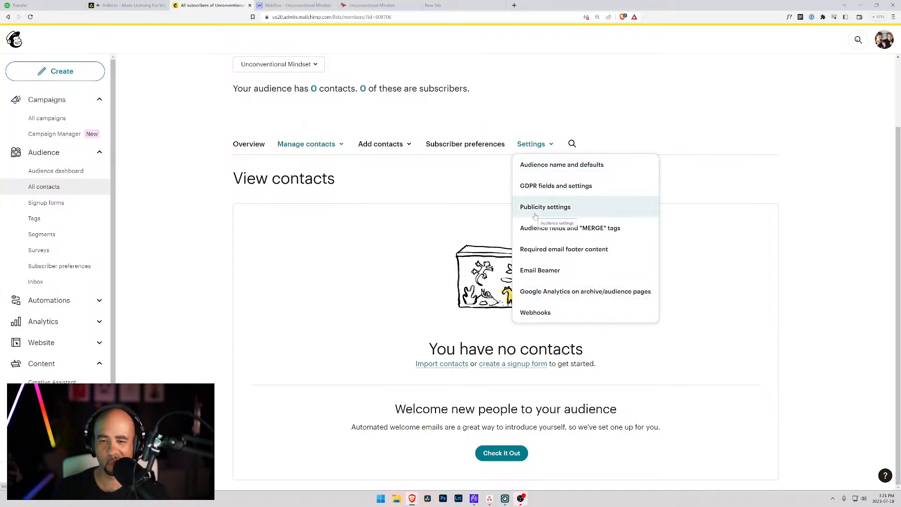
left_click(477, 145)
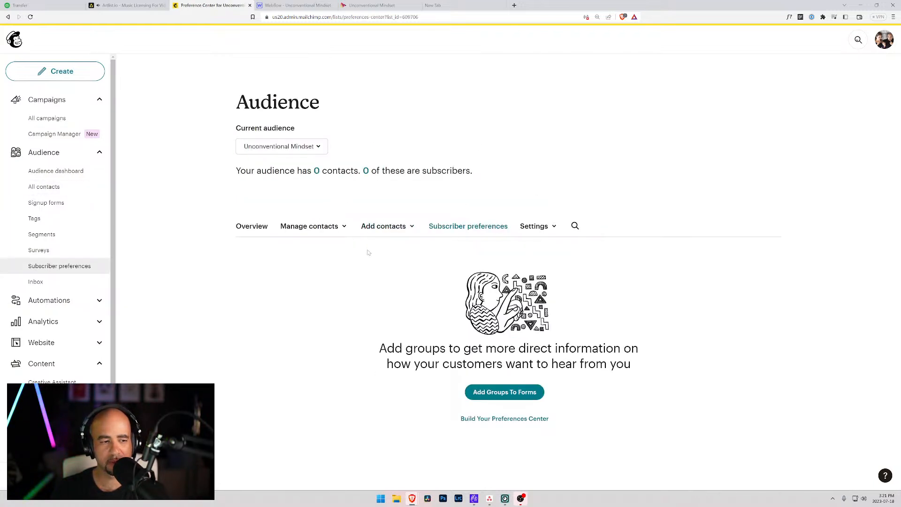
Go to the audience dashboard and open the audience Settings list.
left_click(61, 172)
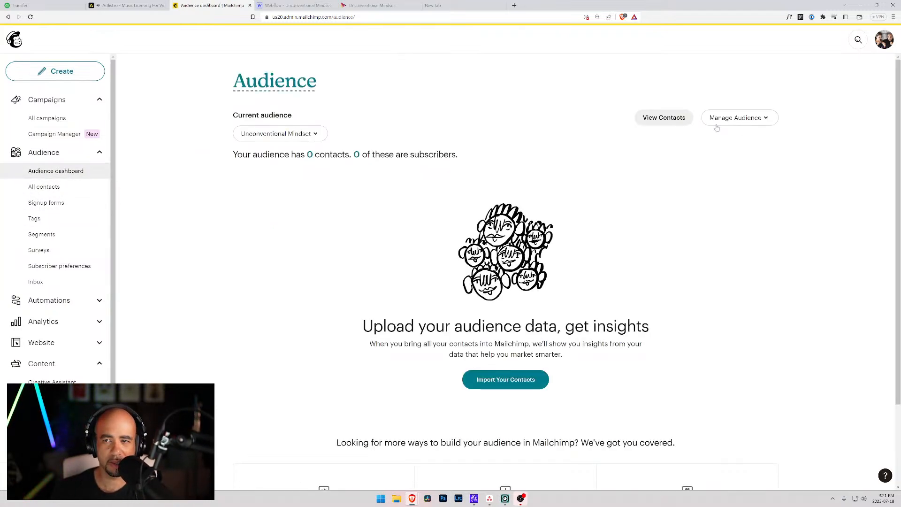
left_click(773, 120)
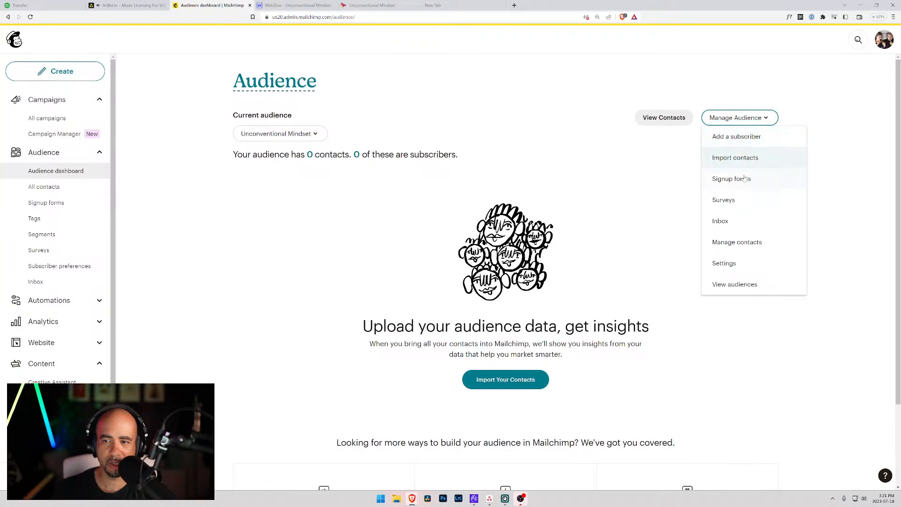
left_click(724, 263)
scroll(231, 212, "down", 3)
scroll(231, 212, "down", 2)
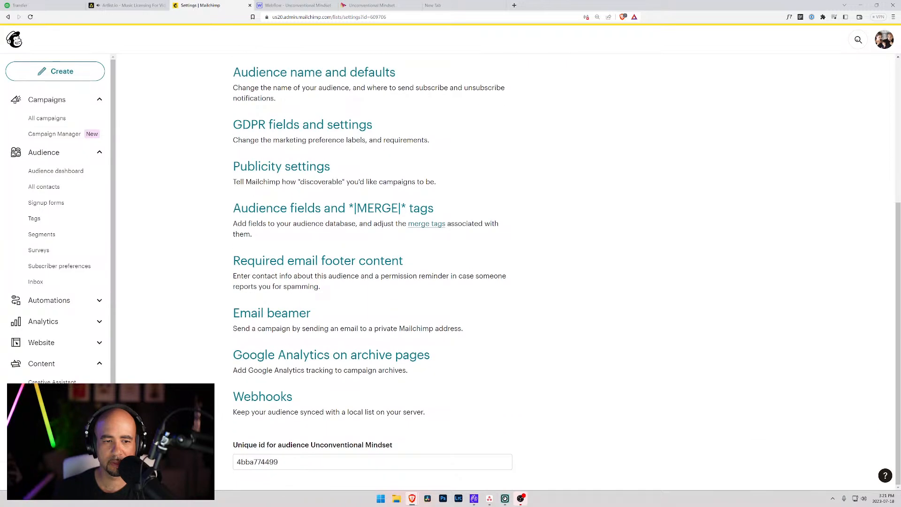
scroll(234, 214, "up", 5)
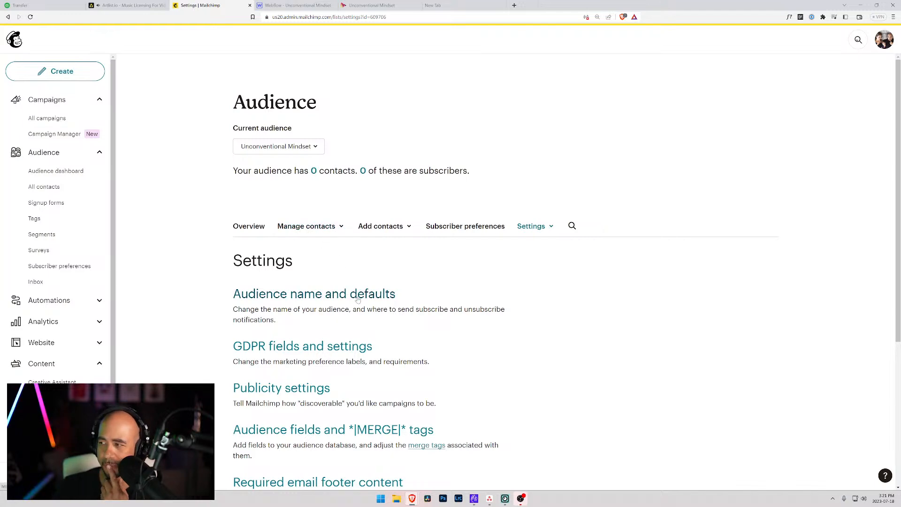
scroll(356, 298, "down", 2)
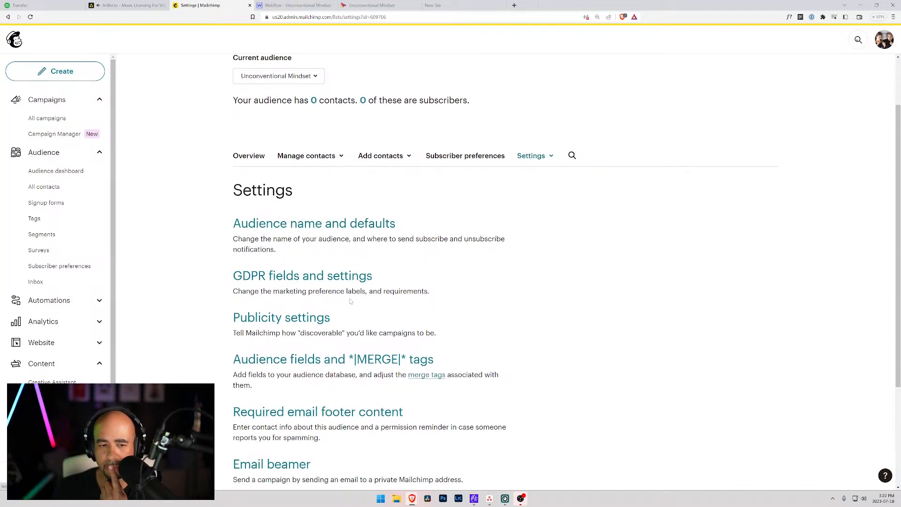
Review the GDPR fields and settings, then open Audience name and defaults.
left_click(332, 280)
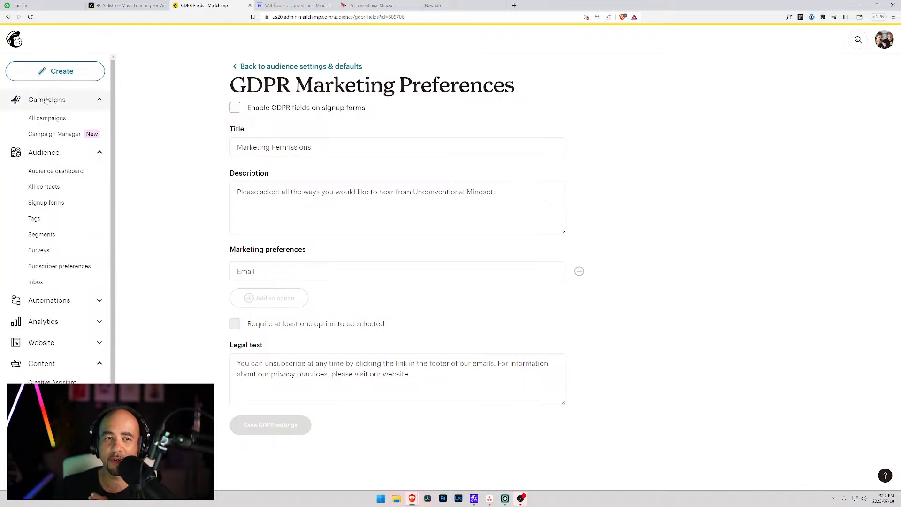
left_click(261, 70)
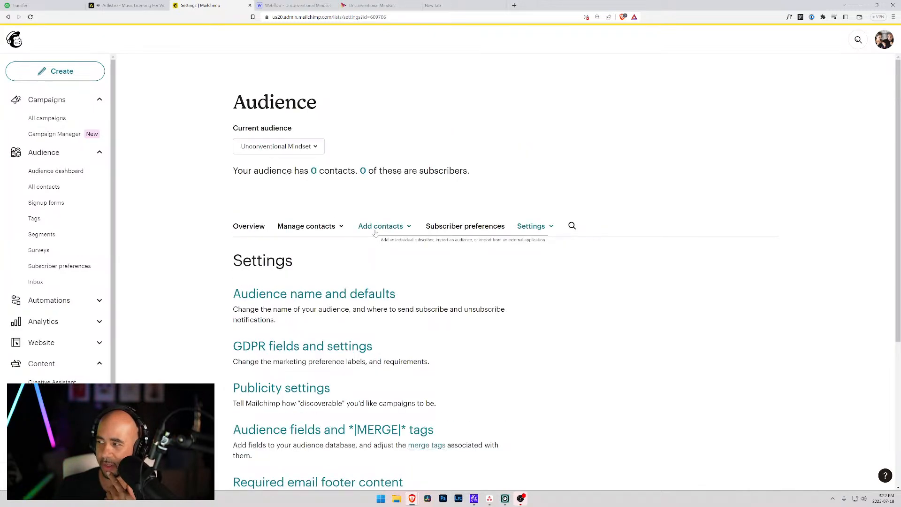
scroll(375, 233, "down", 5)
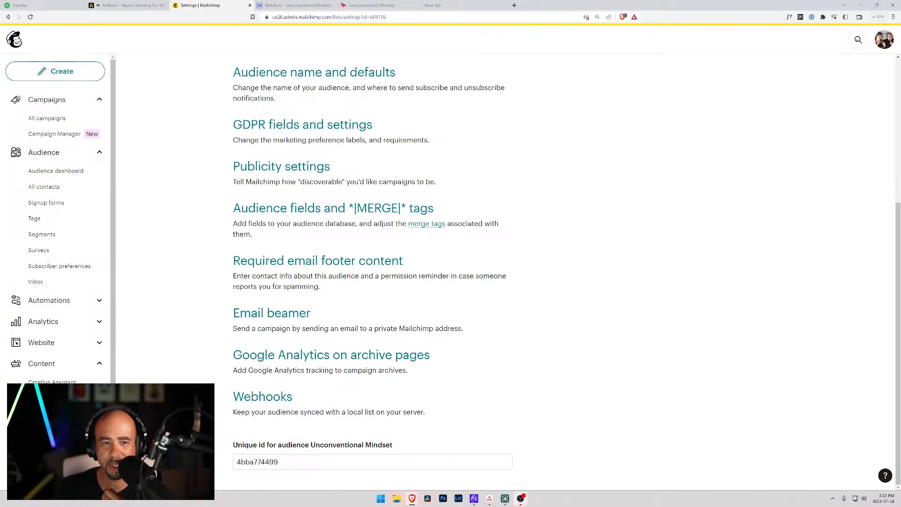
left_click(317, 73)
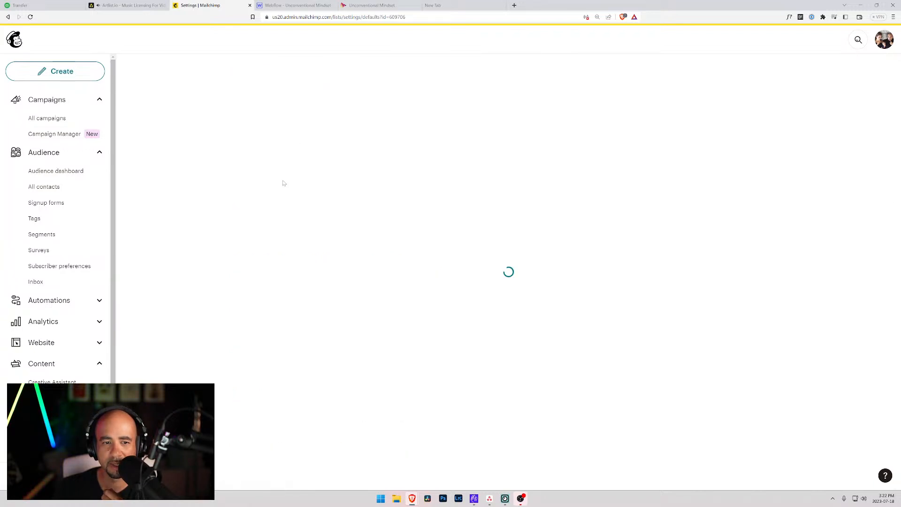
Check the double opt-in and reCAPTCHA defaults, then open the audience forms designer in a new tab.
scroll(251, 202, "down", 4)
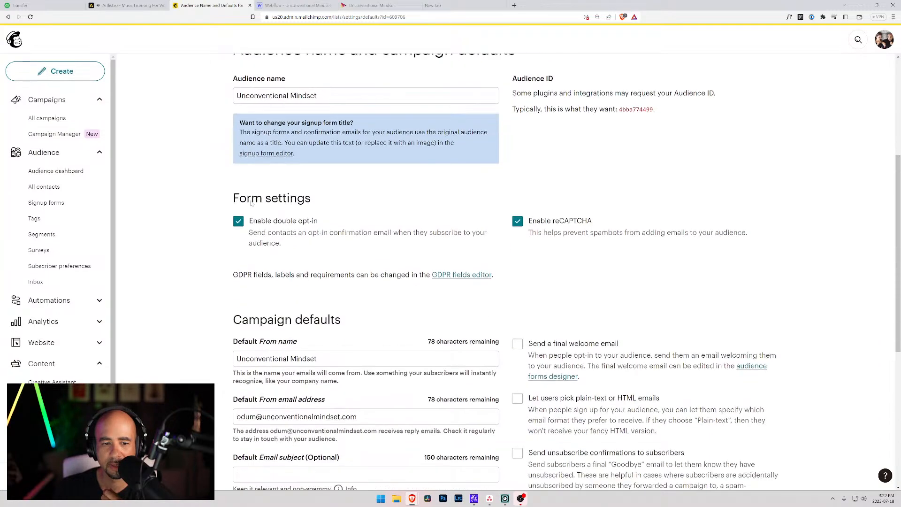
scroll(264, 242, "down", 6)
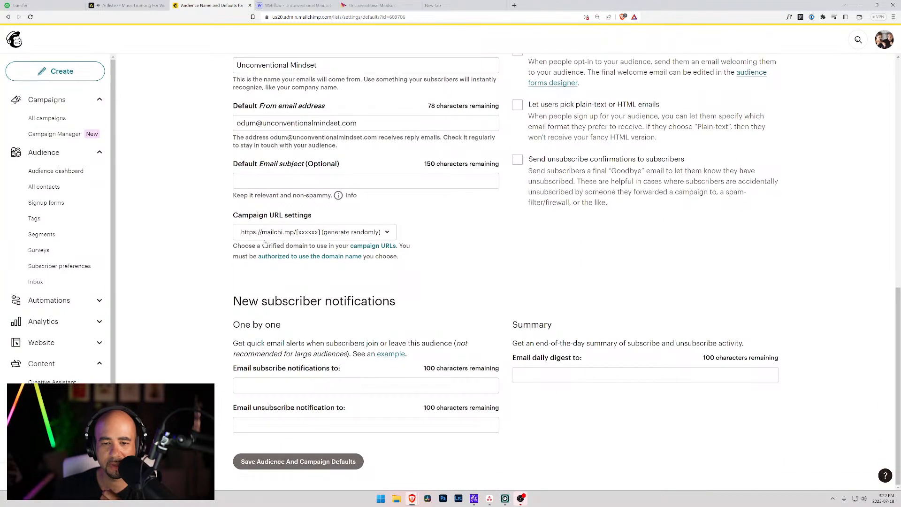
scroll(393, 312, "up", 4)
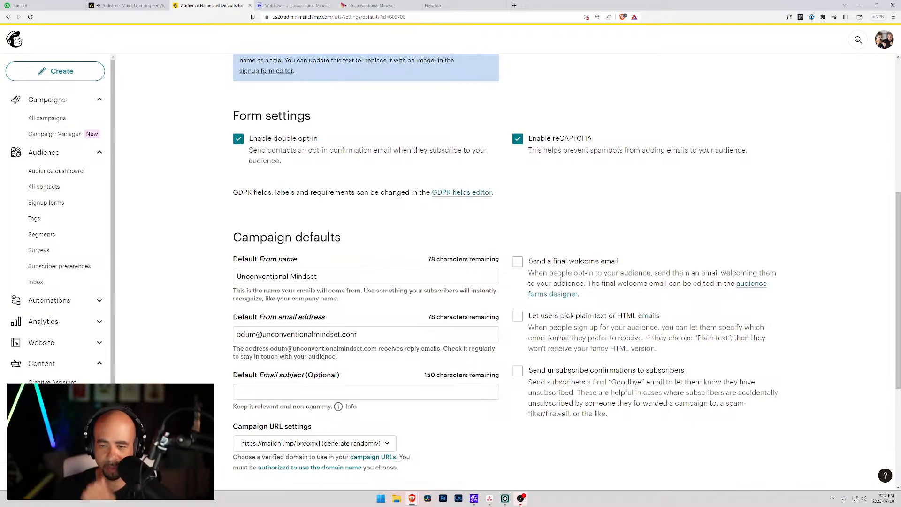
left_click(556, 294)
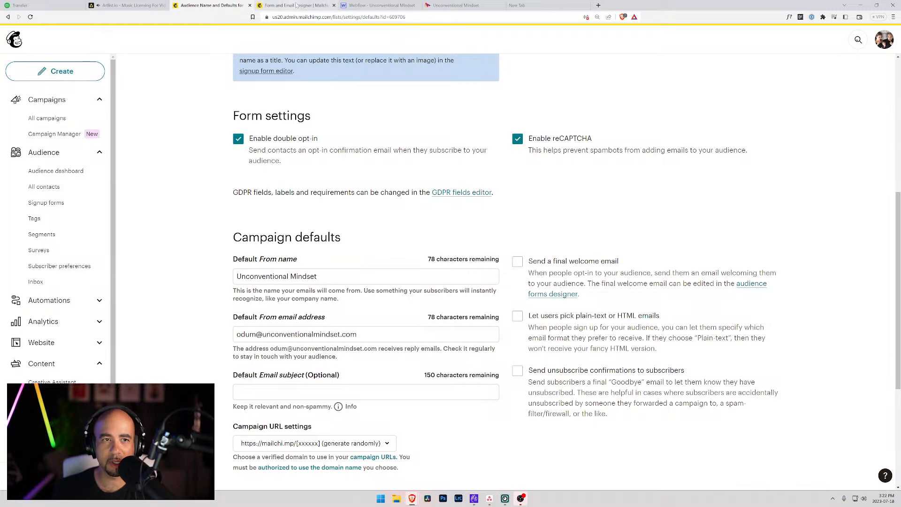
Preview the Signup thank you page and Confirmation thank you page in the form designer.
left_click(293, 5)
scroll(388, 231, "down", 7)
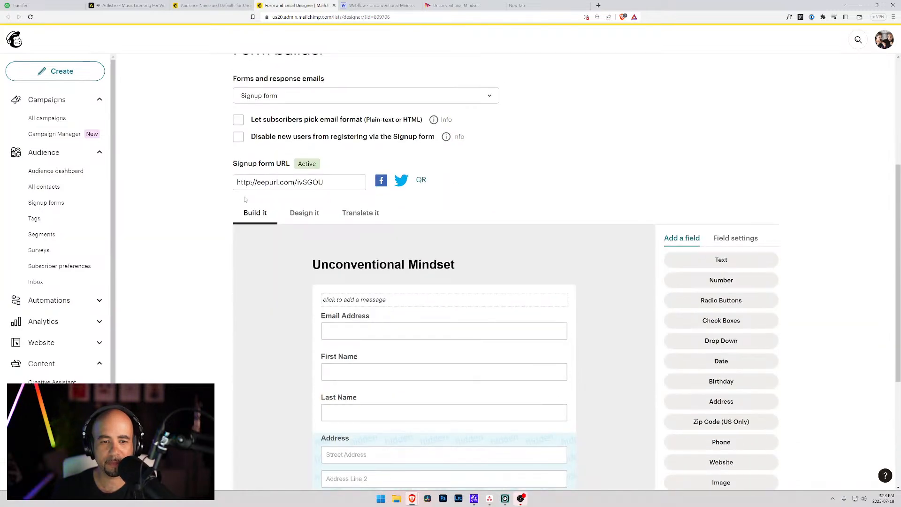
scroll(236, 199, "up", 3)
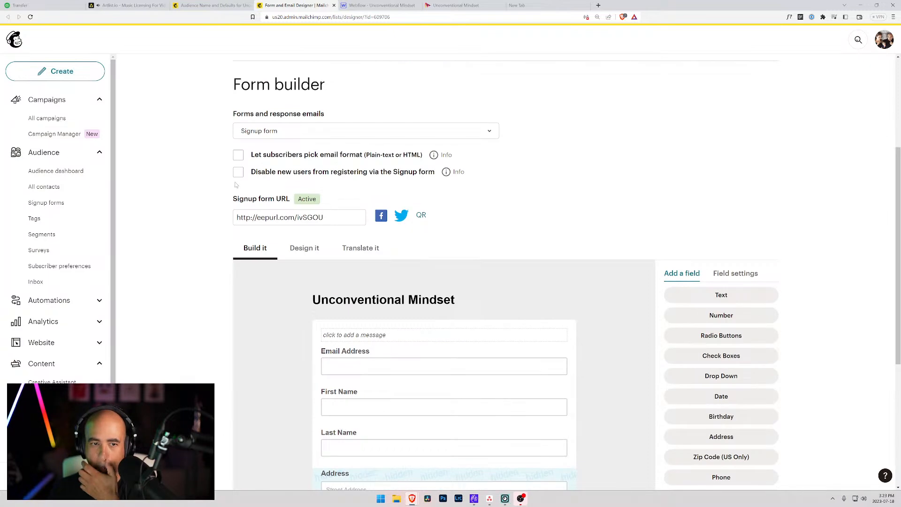
left_click(329, 132)
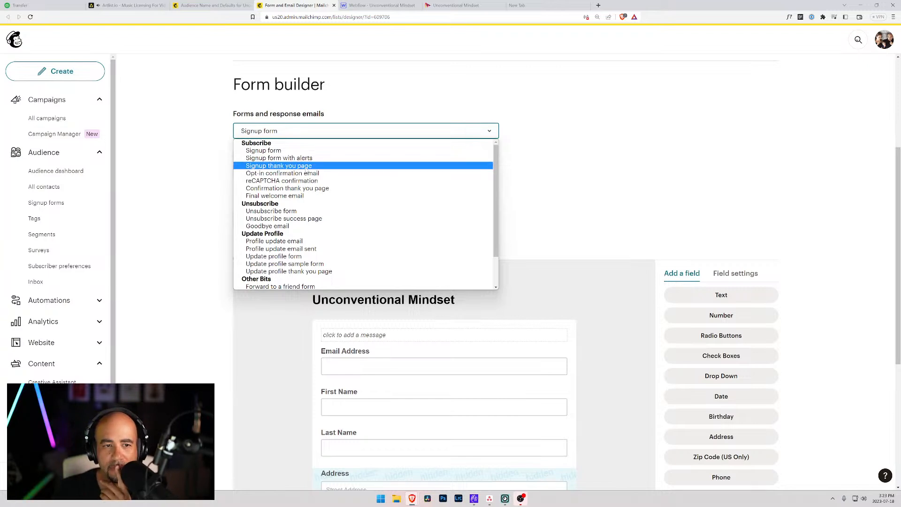
left_click(305, 166)
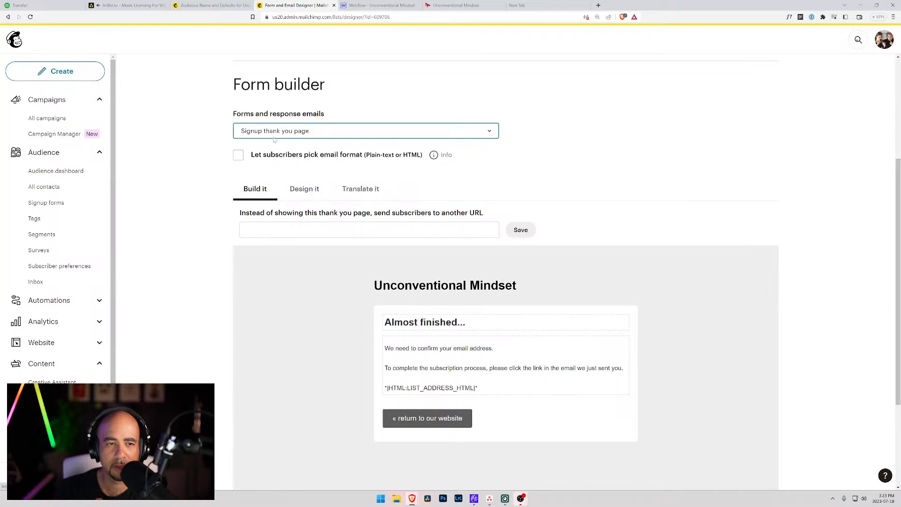
left_click(275, 133)
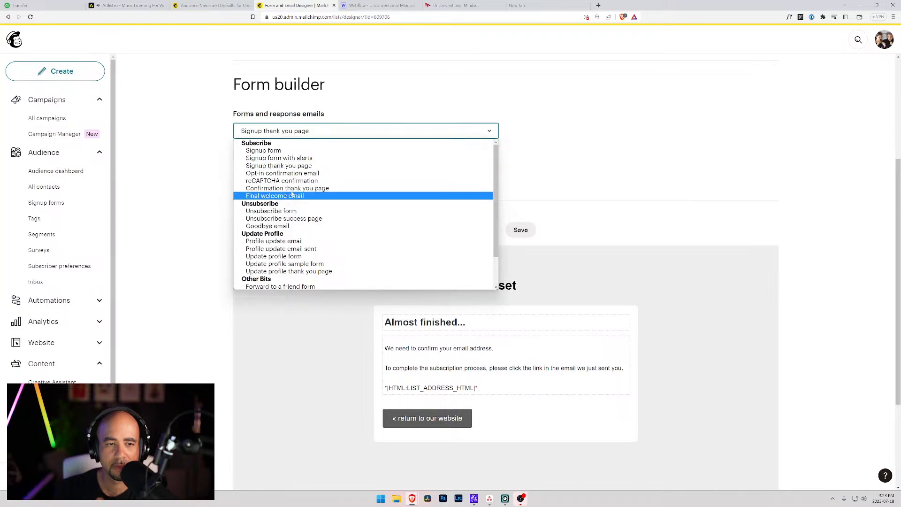
left_click(287, 189)
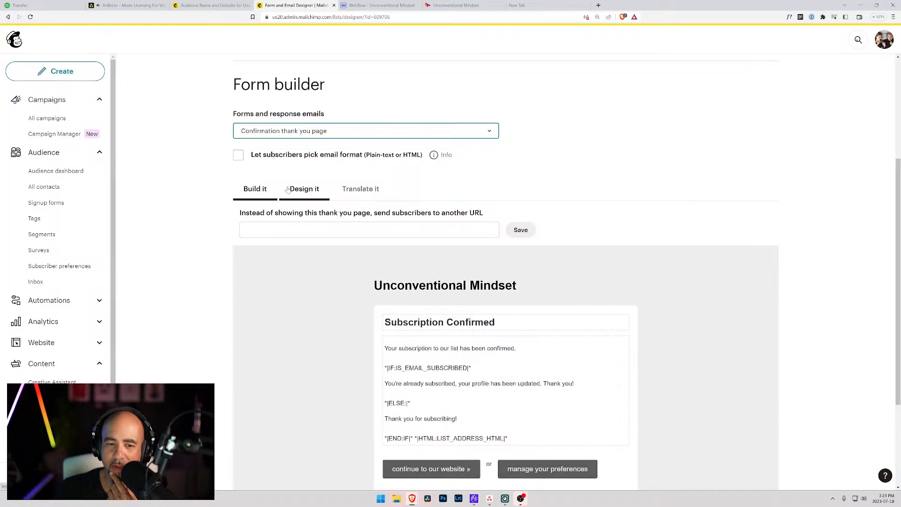
scroll(288, 191, "down", 2)
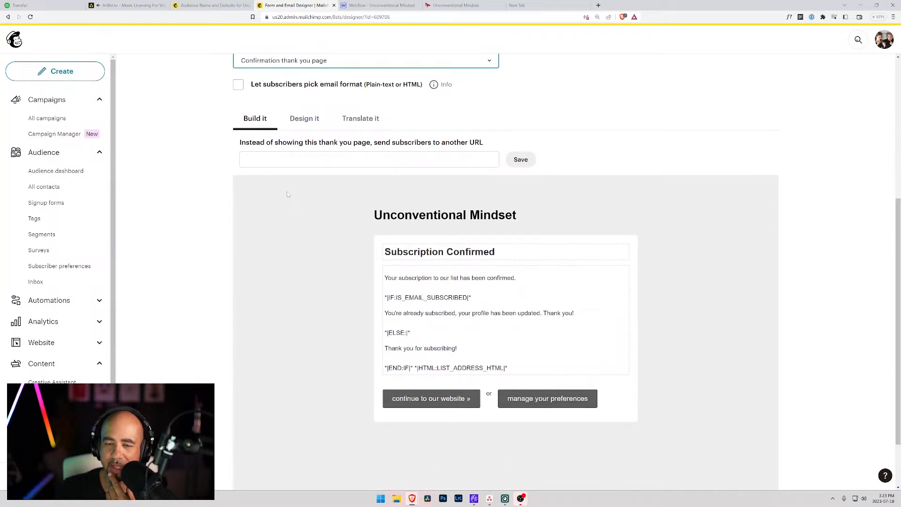
mouse_move(417, 214)
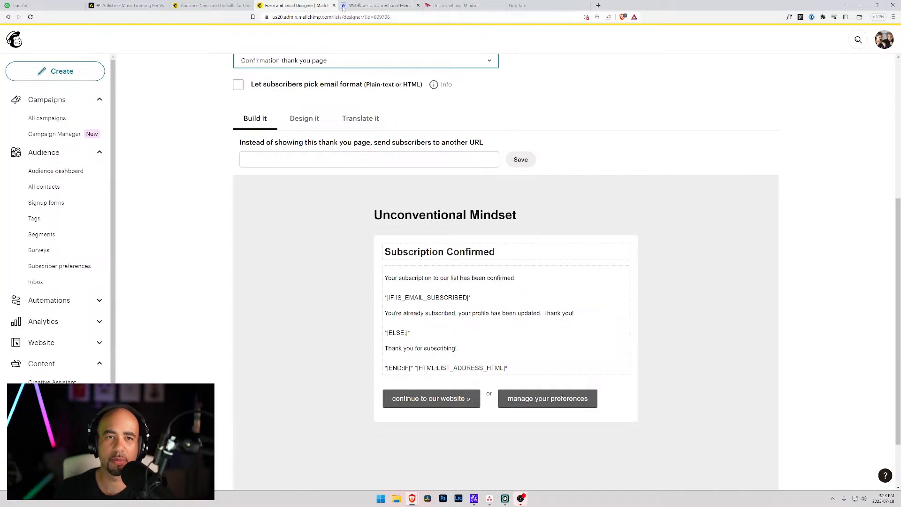
scroll(352, 51, "up", 3)
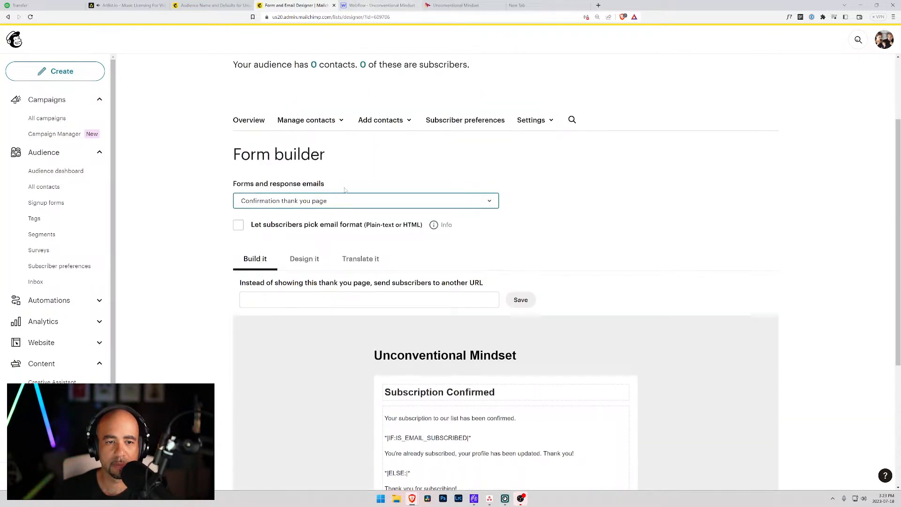
scroll(342, 176, "down", 3)
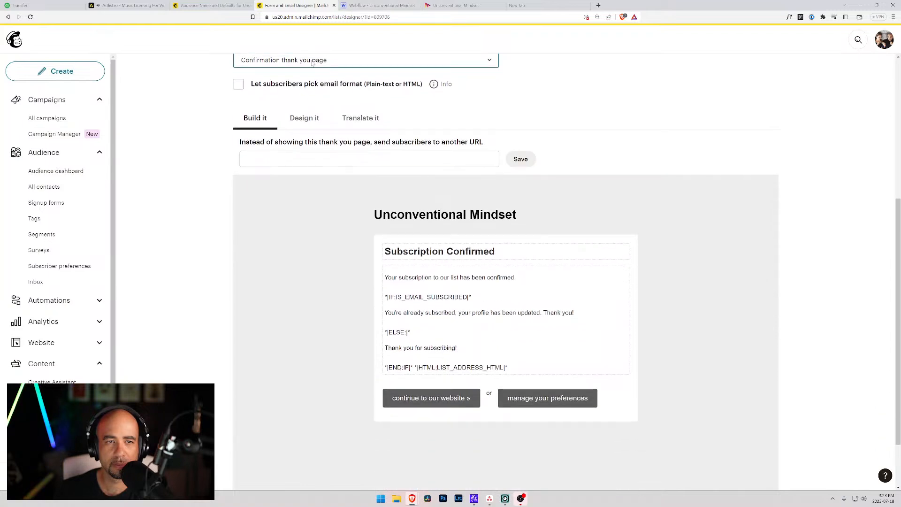
scroll(324, 54, "up", 3)
Preview the Final welcome email.
left_click(325, 201)
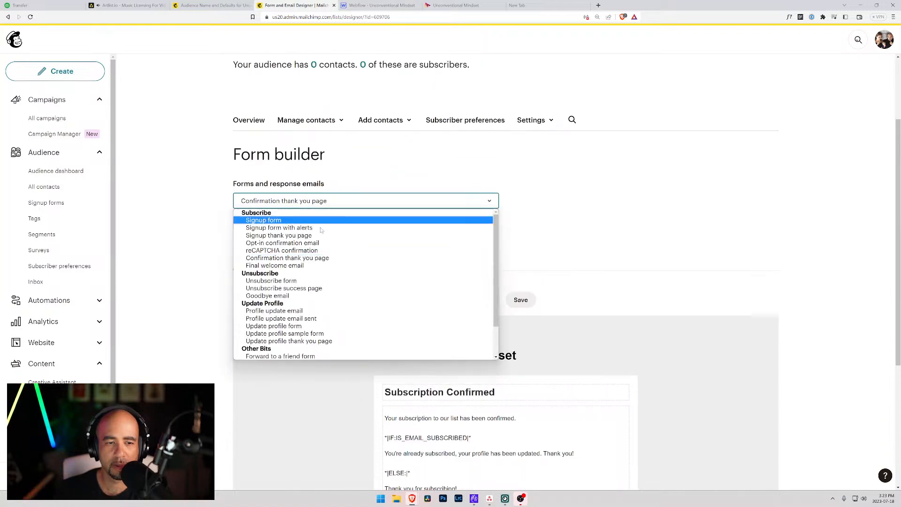
left_click(294, 266)
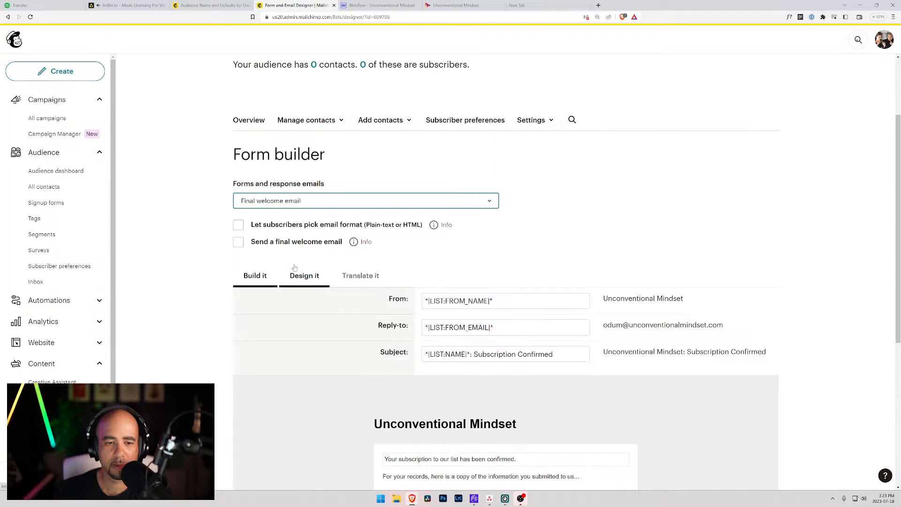
scroll(294, 267, "down", 4)
scroll(350, 271, "down", 2)
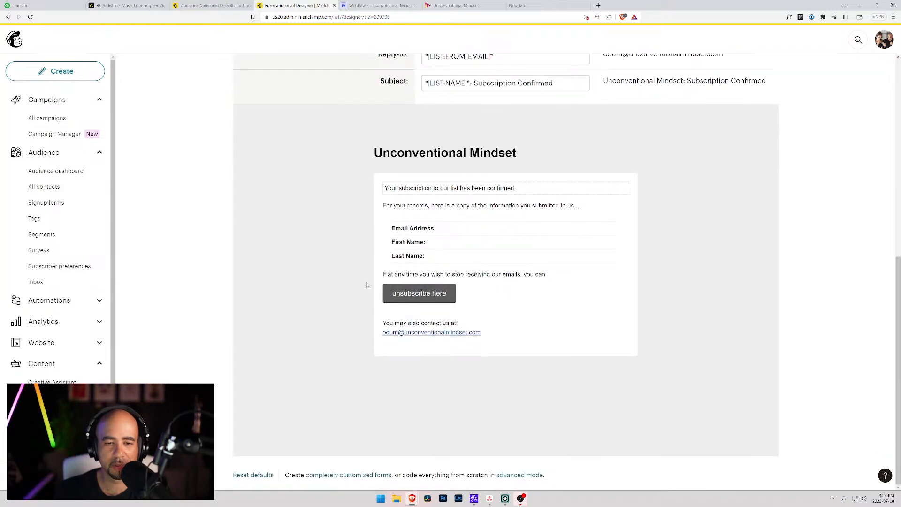
scroll(352, 173, "up", 5)
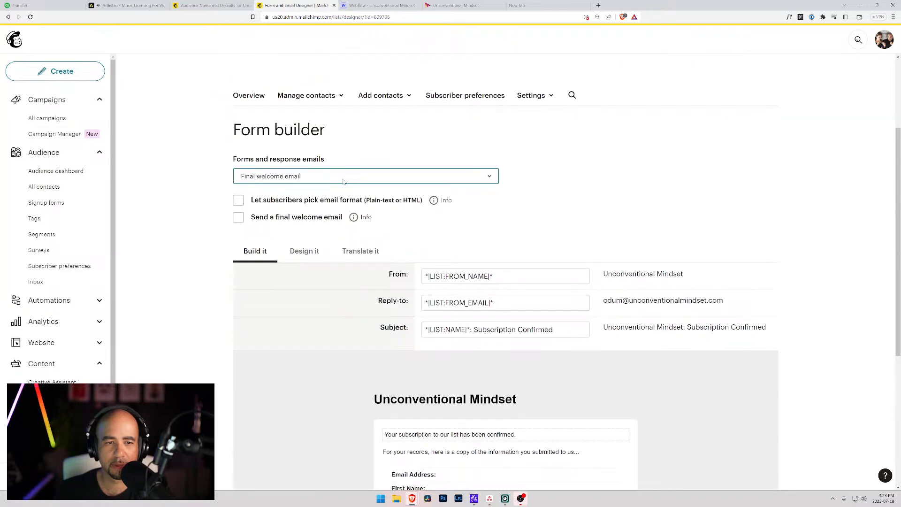
Select the Opt-in confirmation email and open its design settings.
left_click(361, 180)
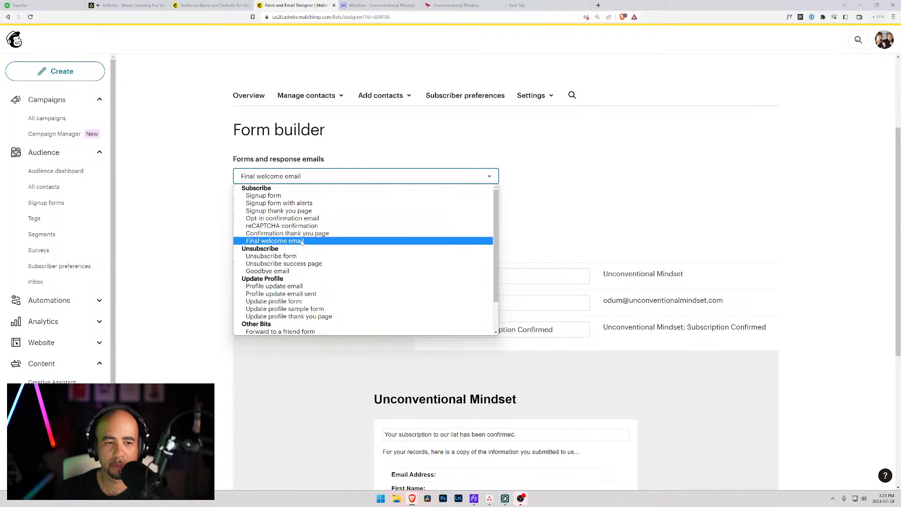
left_click(309, 219)
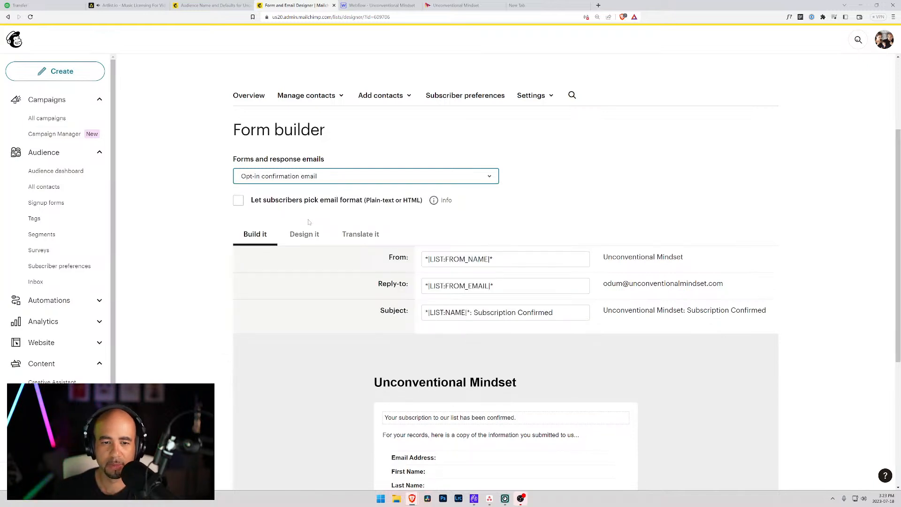
scroll(421, 234, "down", 2)
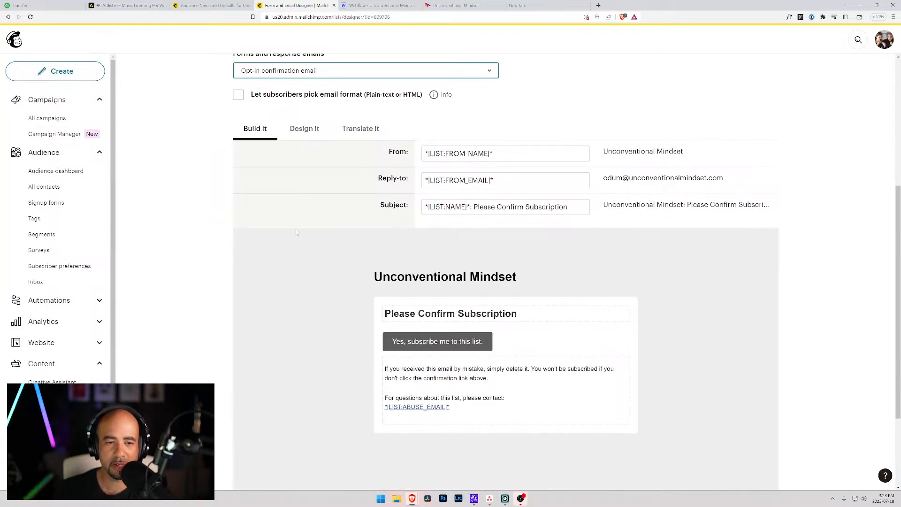
left_click(289, 247)
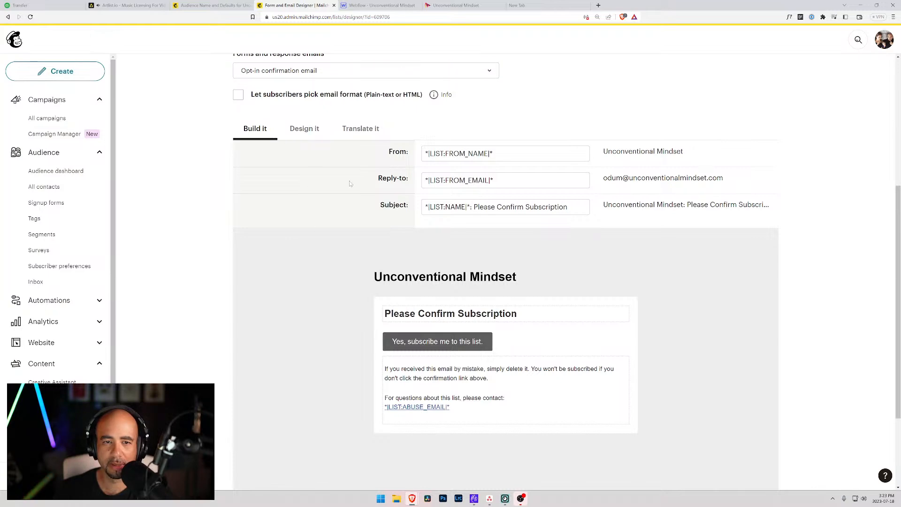
scroll(355, 183, "up", 3)
left_click(305, 267)
Change the opt-in email's page background from #eeeeee to white #ffffff.
scroll(248, 246, "down", 1)
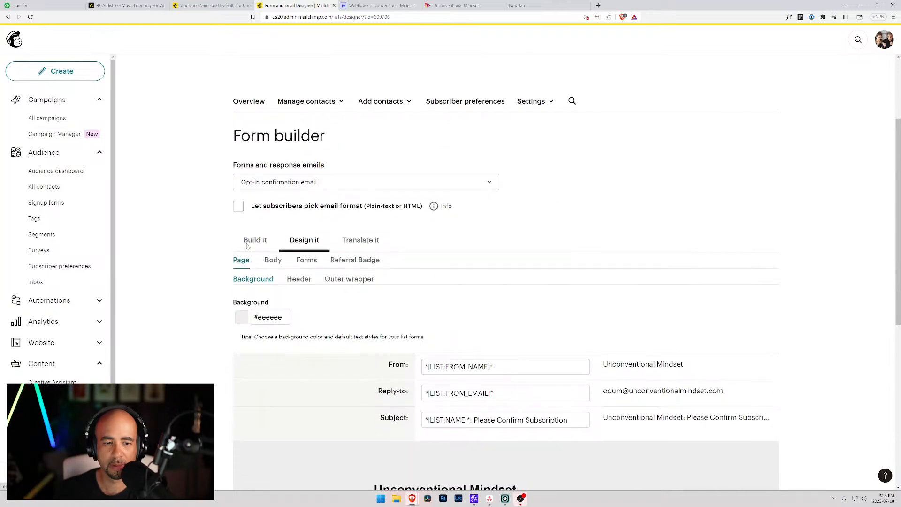
scroll(247, 246, "down", 3)
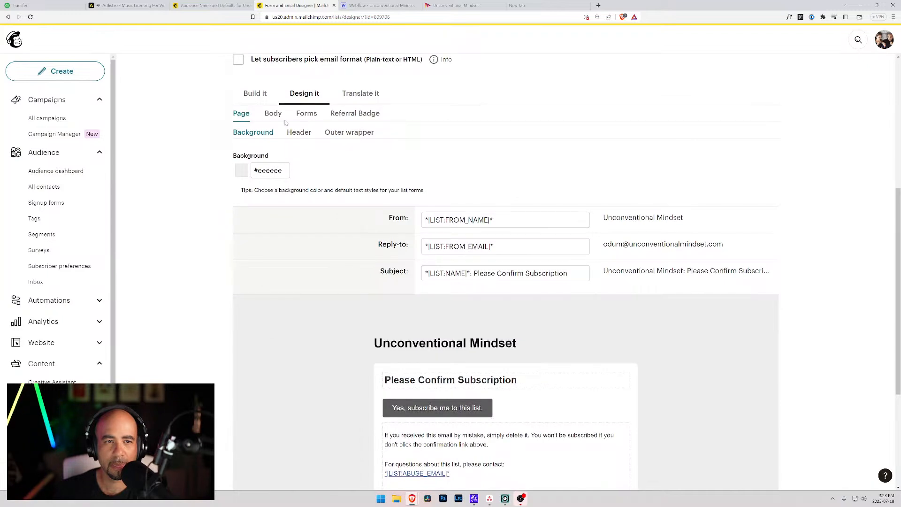
scroll(355, 196, "up", 3)
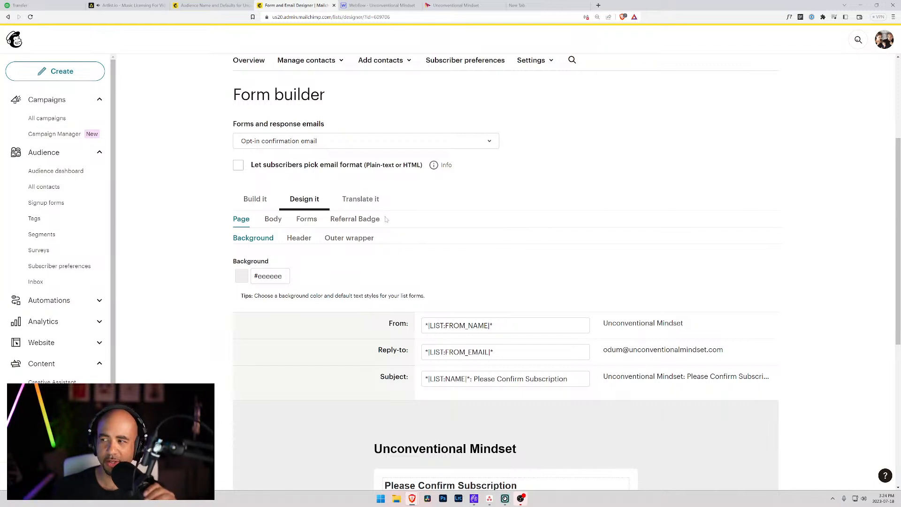
scroll(409, 374, "down", 3)
scroll(359, 280, "down", 2)
scroll(336, 270, "up", 2)
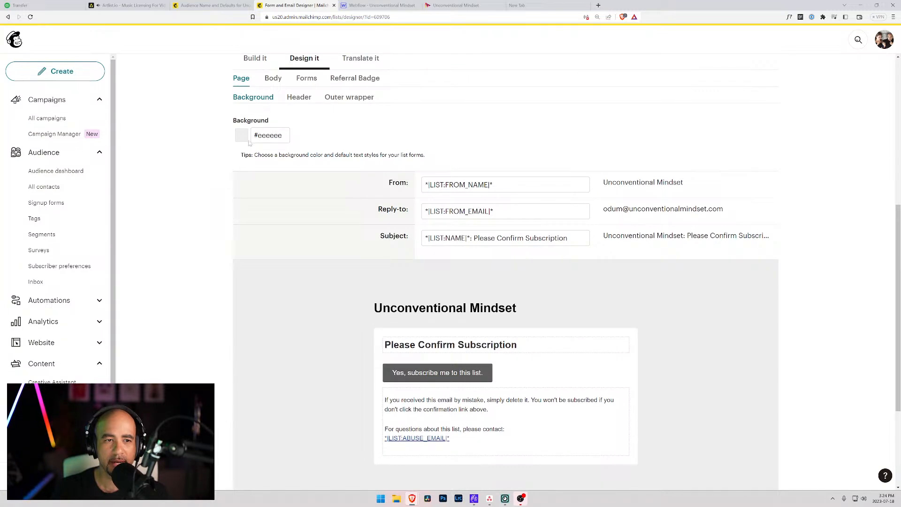
left_click(269, 135)
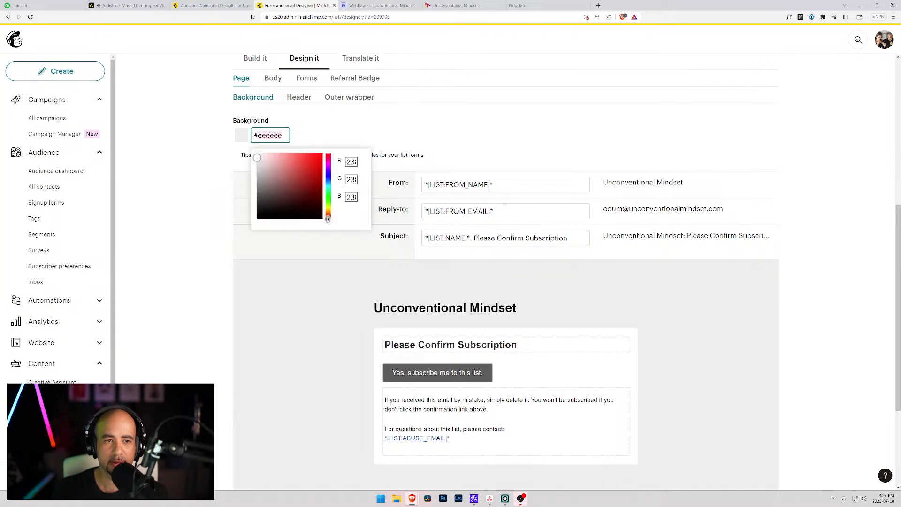
left_click_drag(257, 156, 250, 143)
left_click(383, 125)
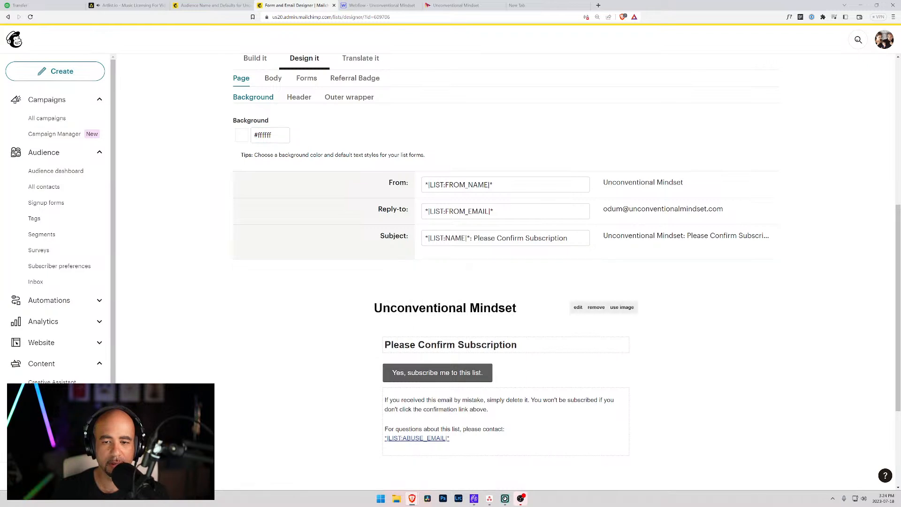
Create an 'Unconventional Mindset' folder in Content Studio for the header logo and filter to it.
left_click(622, 308)
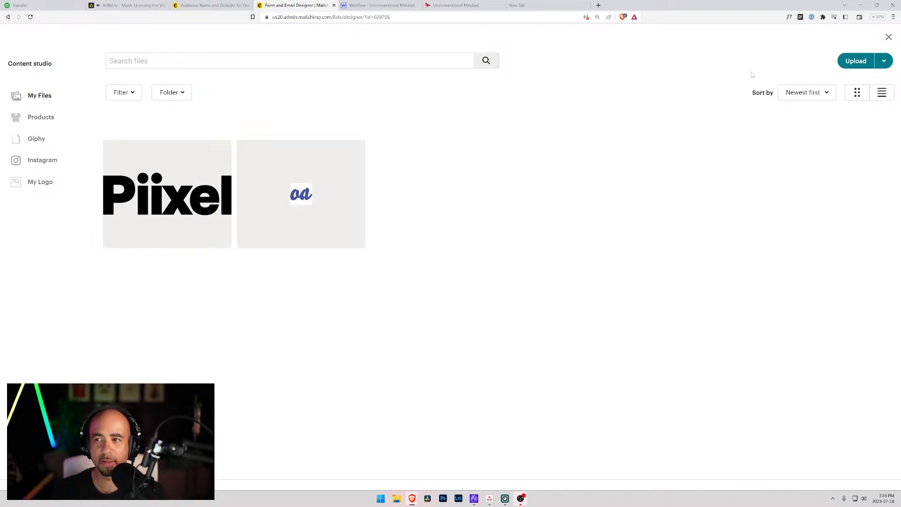
left_click(172, 92)
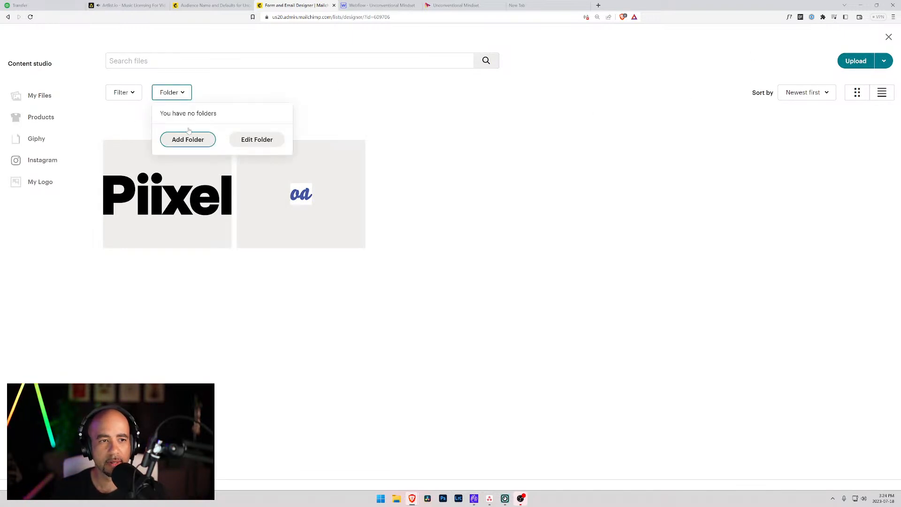
left_click(188, 141)
type("Unconventional Mindset")
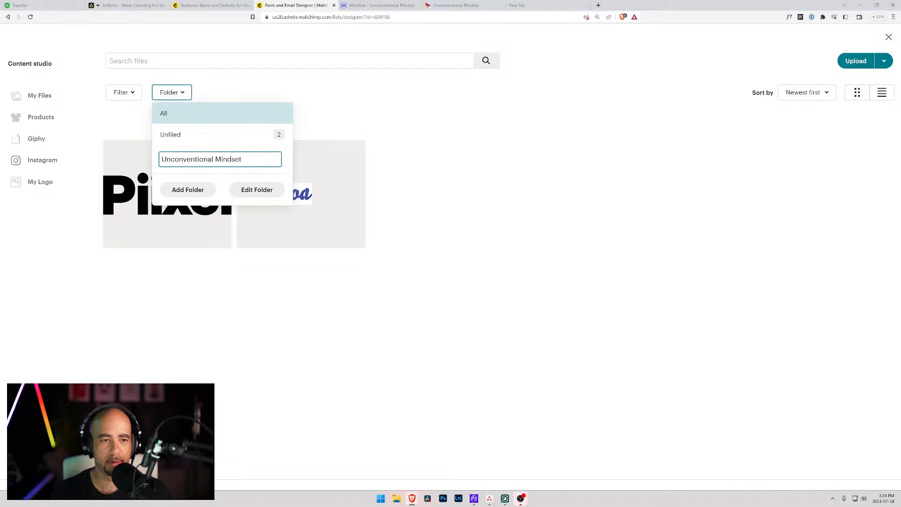
left_click(204, 191)
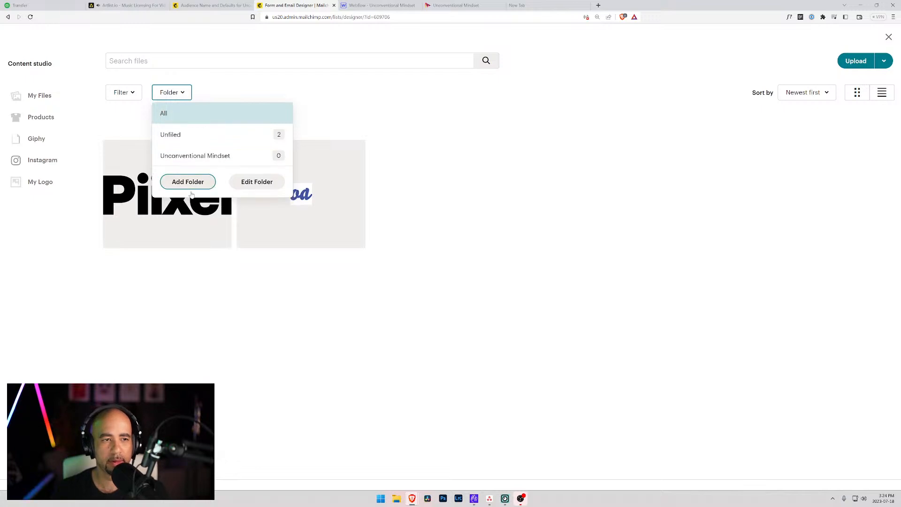
left_click(222, 157)
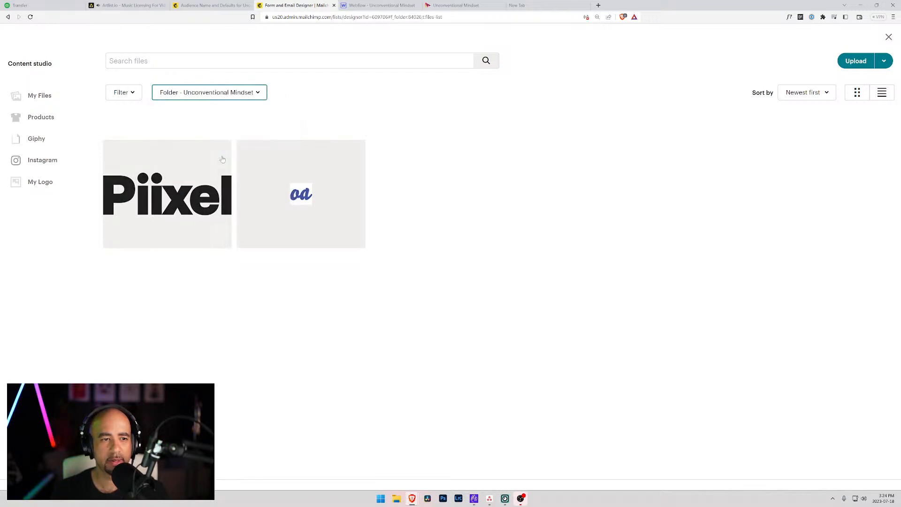
left_click(397, 499)
Upload unconventional-mindset.svg into the folder, then delete it again, leaving the folder empty.
left_click_drag(468, 139, 900, 173)
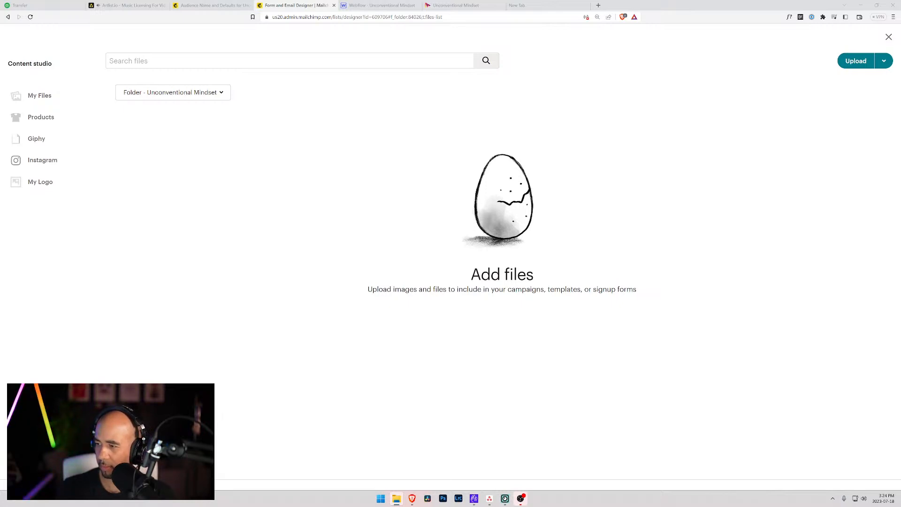
left_click_drag(0, 240, 441, 241)
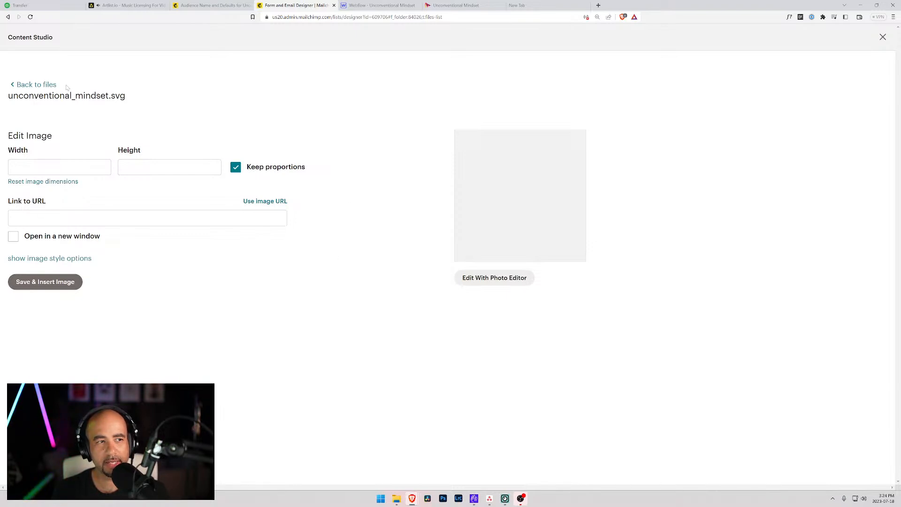
left_click(18, 87)
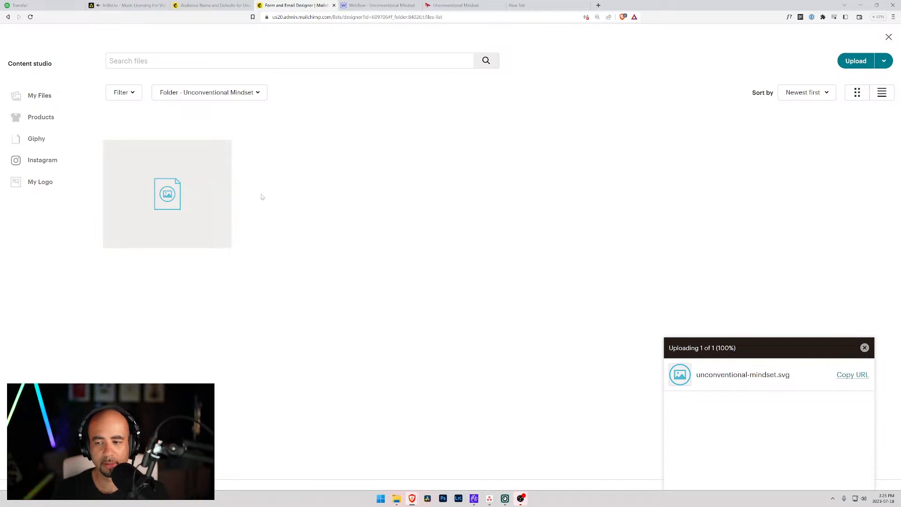
left_click(207, 165)
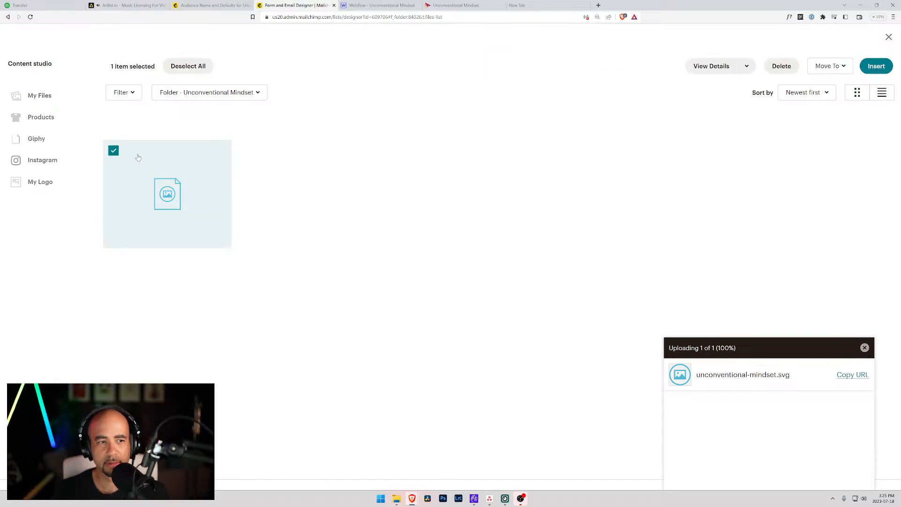
left_click(781, 66)
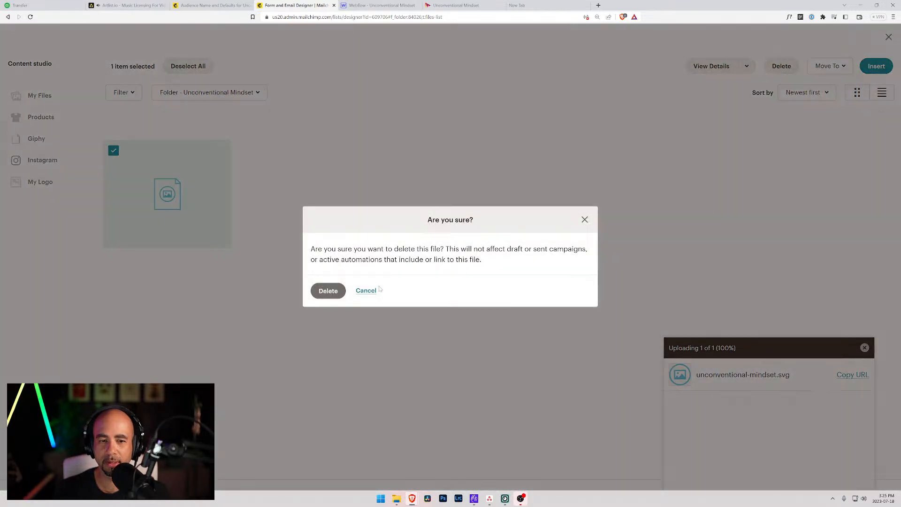
left_click(328, 290)
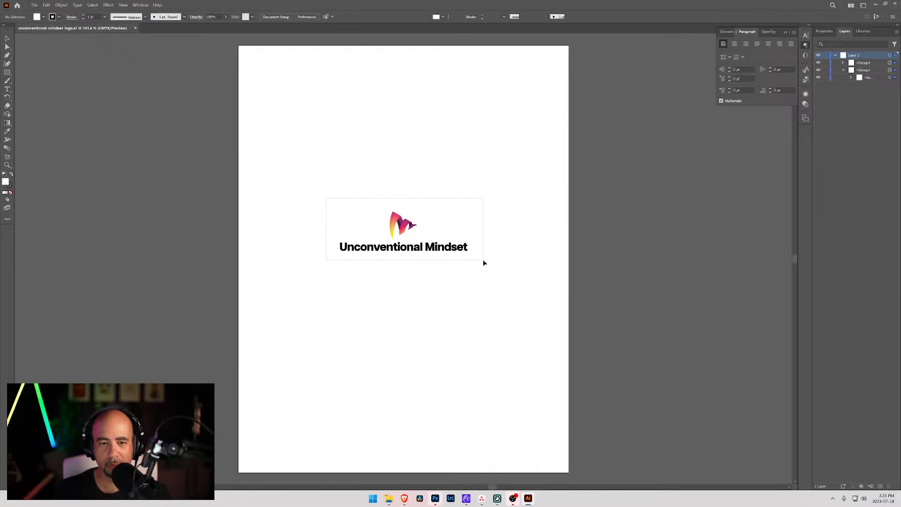
Export the selected logo group as an asset named 'unconventional-mindset-logo'.
left_click_drag(483, 261, 274, 90)
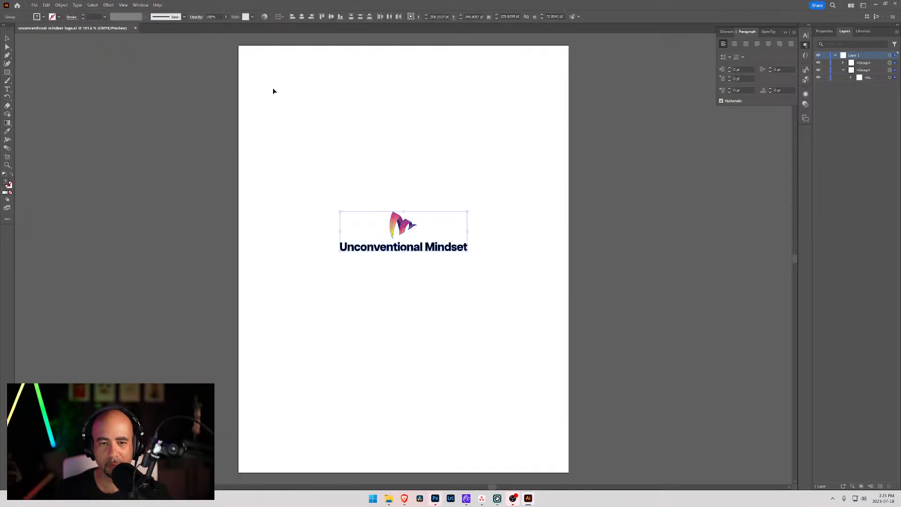
left_click(35, 5)
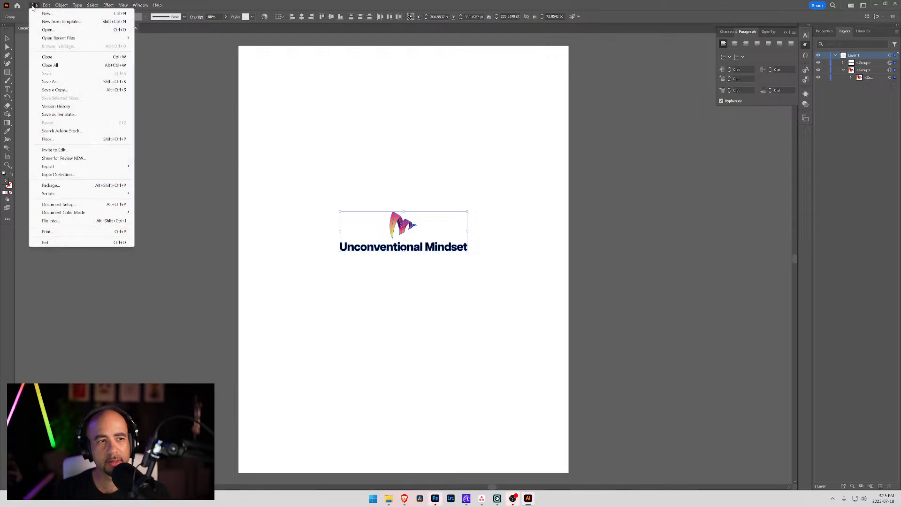
left_click(57, 174)
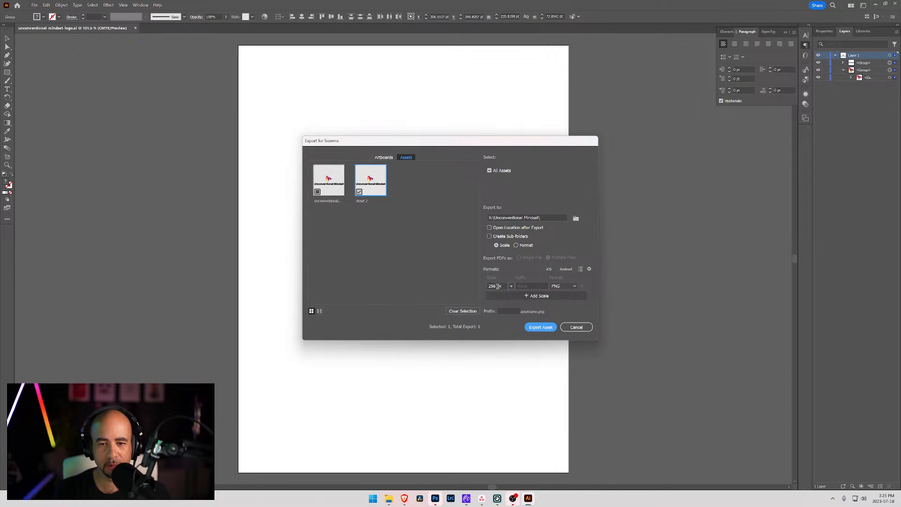
double_click(377, 201)
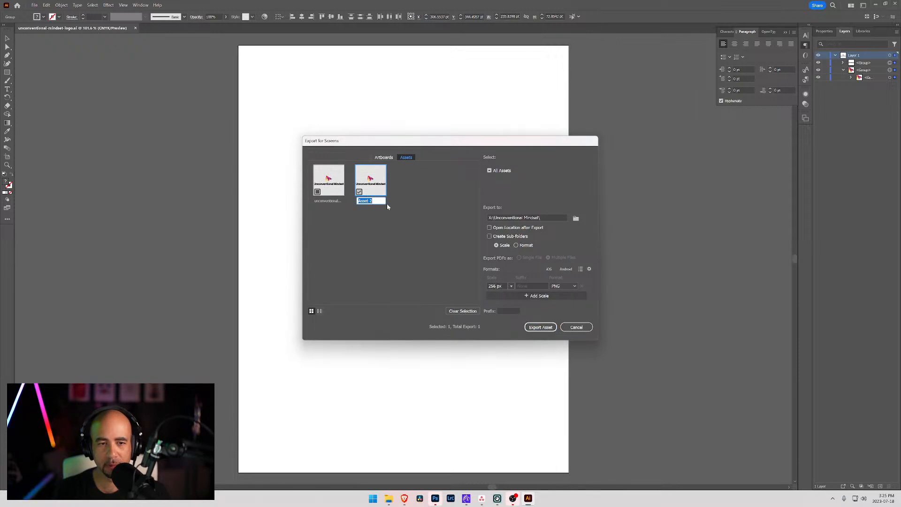
type("uncon")
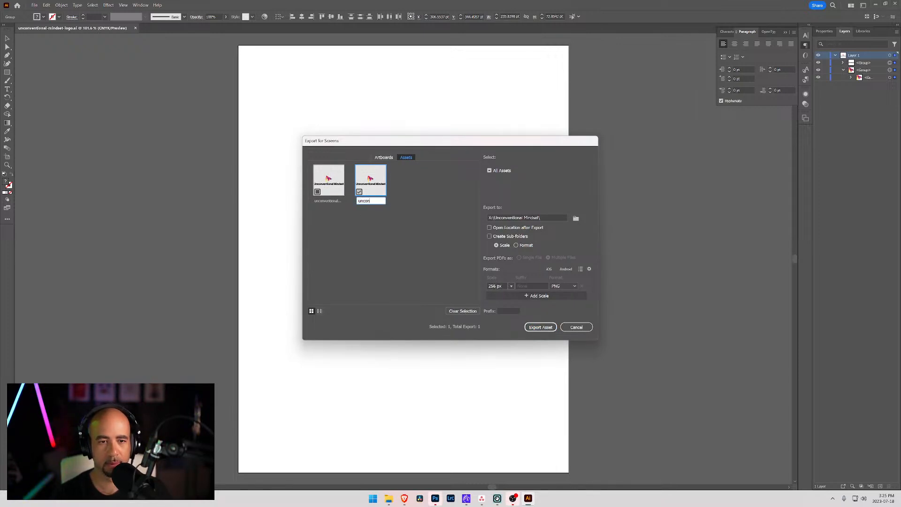
type("ventional-mindset-logo")
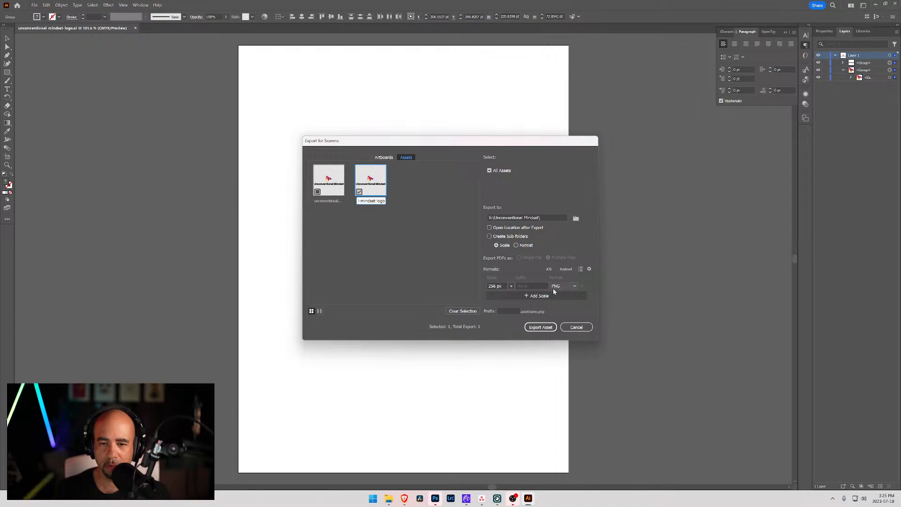
Scale the export to 600 px width, export it as PNG, and return to the browser.
left_click(512, 287)
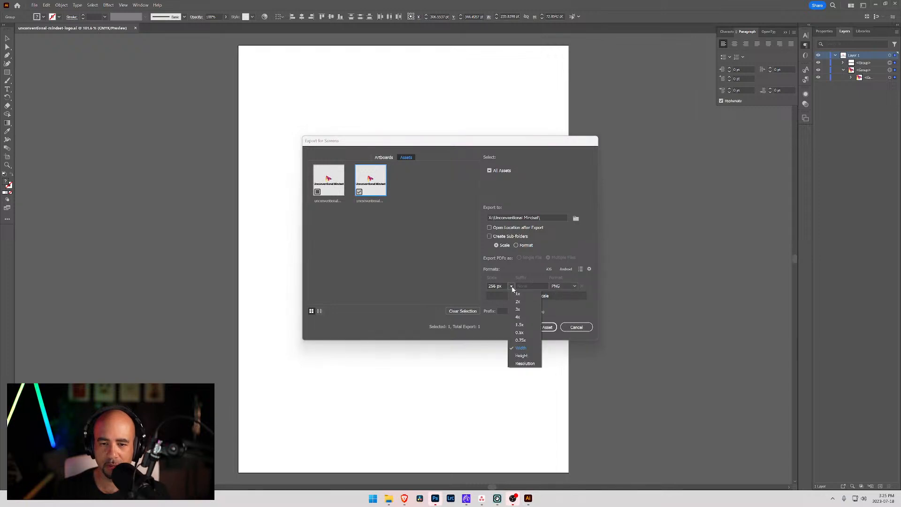
left_click(527, 349)
left_click_drag(496, 286, 492, 285)
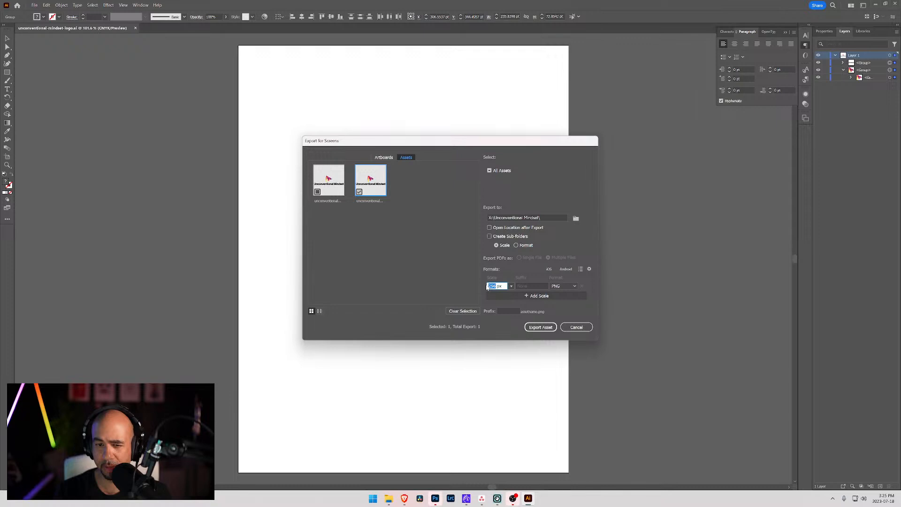
type("600")
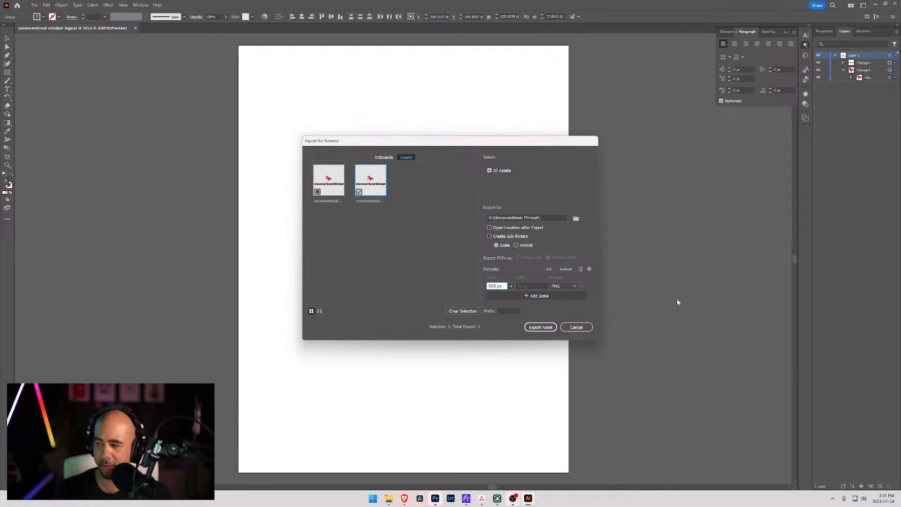
left_click(541, 327)
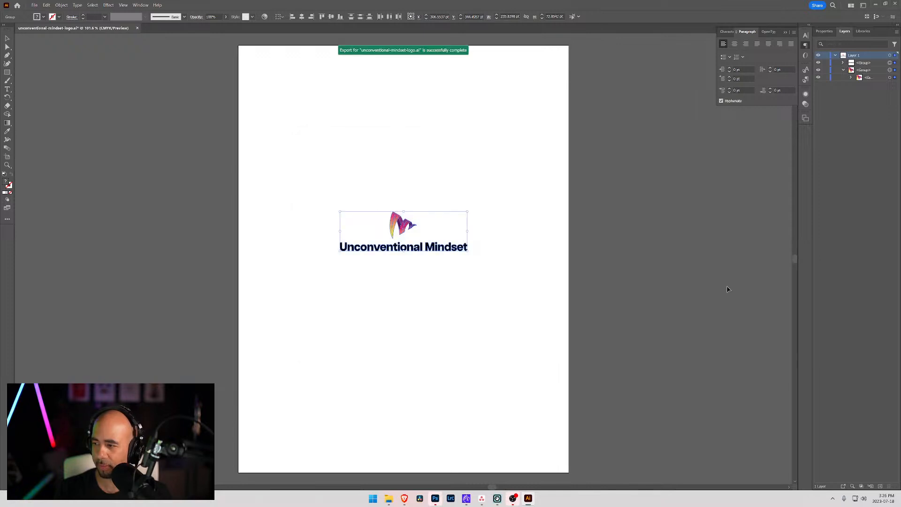
left_click(875, 4)
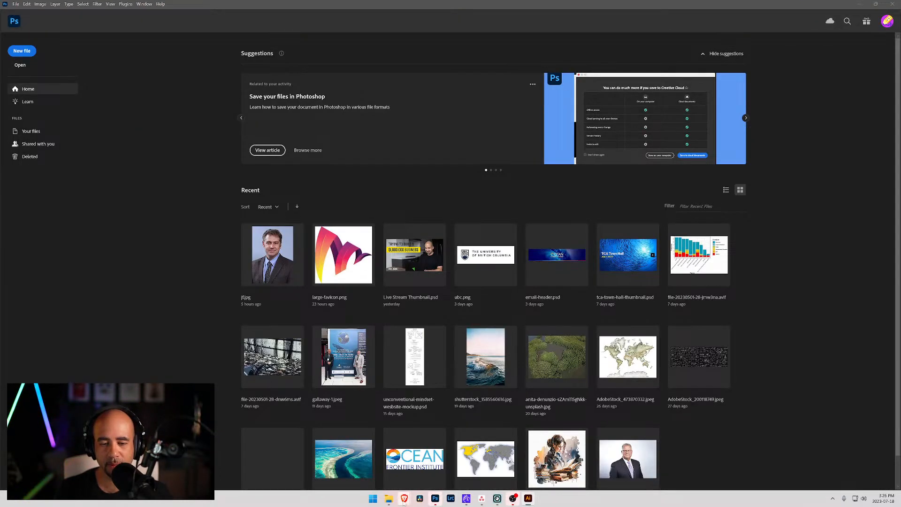
left_click(404, 497)
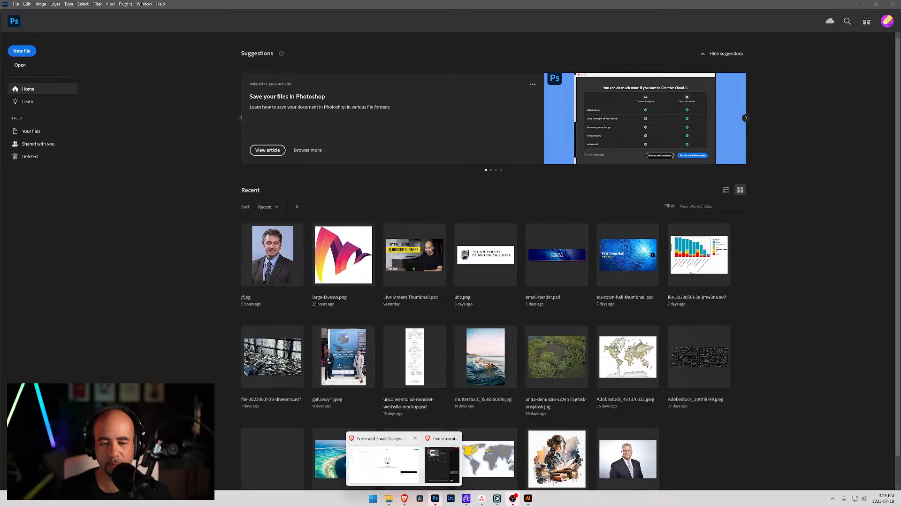
left_click_drag(900, 283, 504, 238)
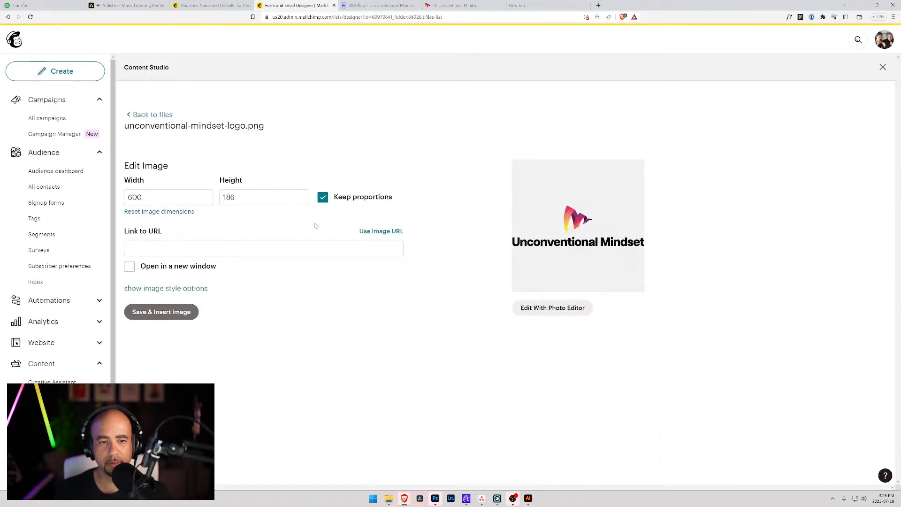
left_click(264, 247)
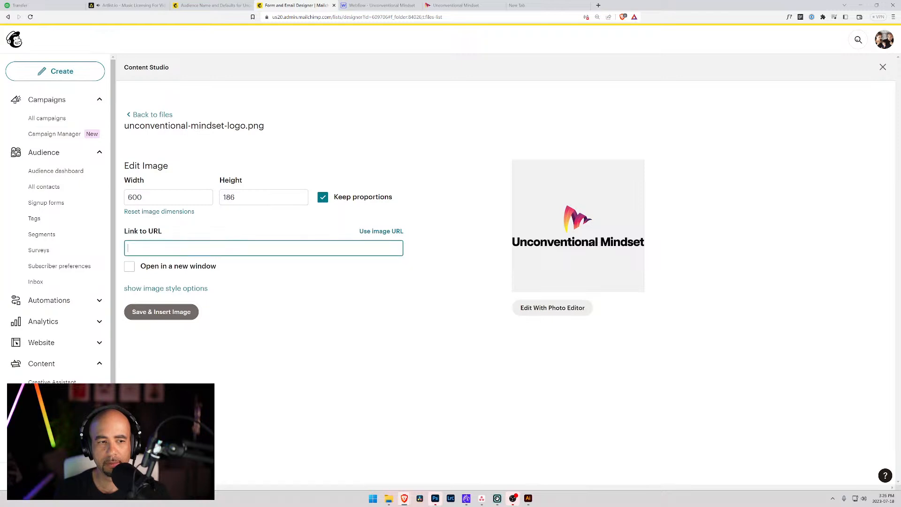
left_click(456, 5)
left_click(413, 17)
key("ctrl+c")
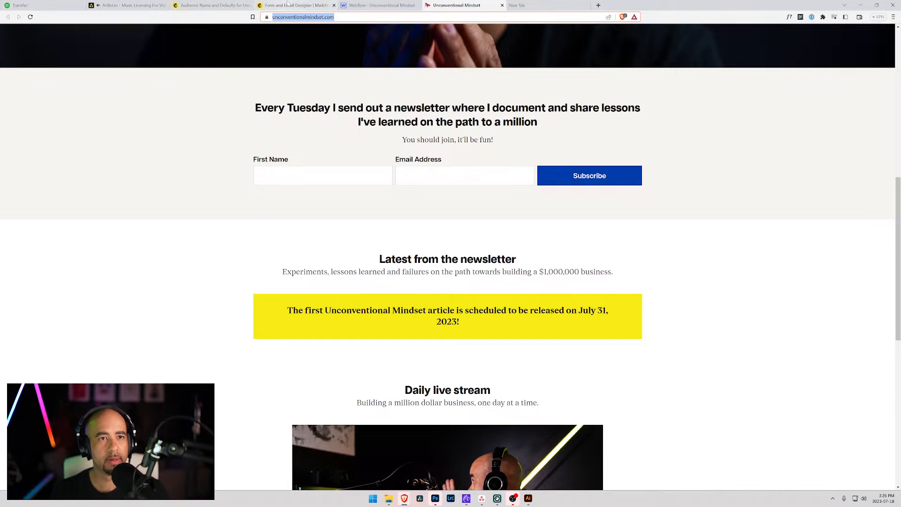
left_click(364, 5)
left_click(277, 5)
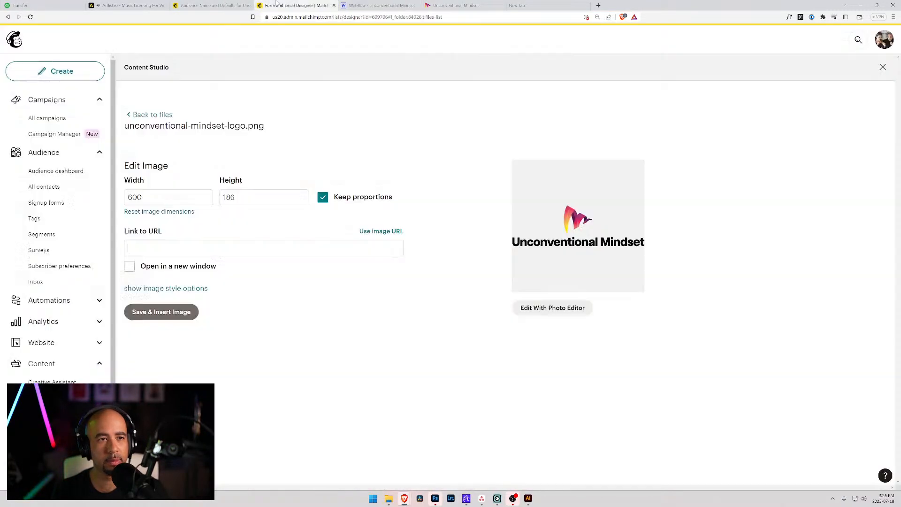
key("ctrl+v")
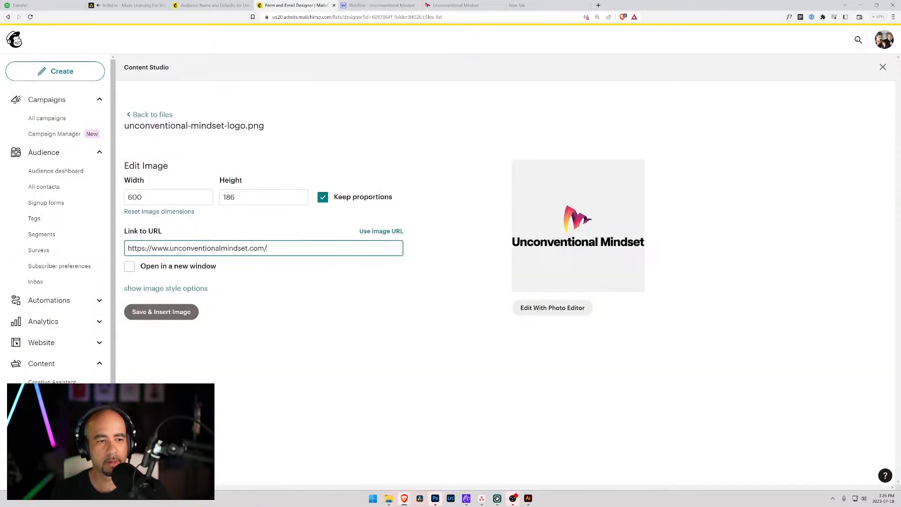
left_click(131, 266)
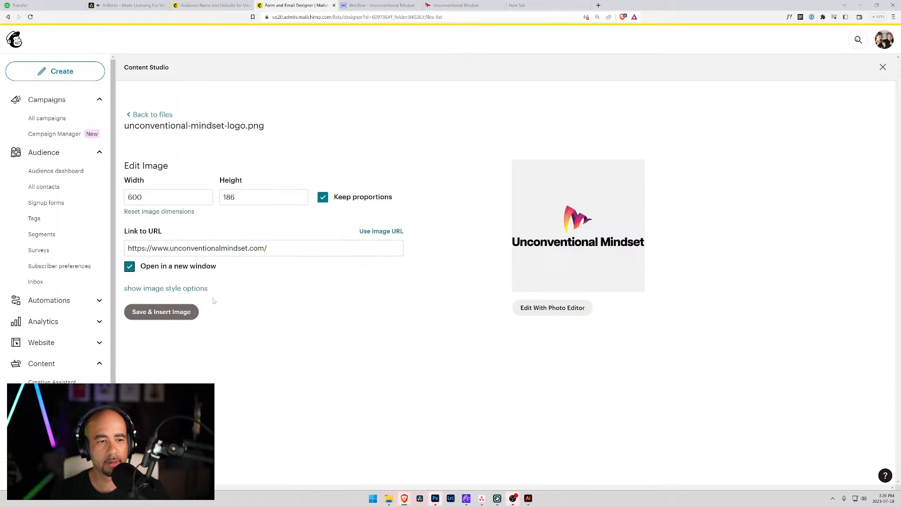
left_click(151, 312)
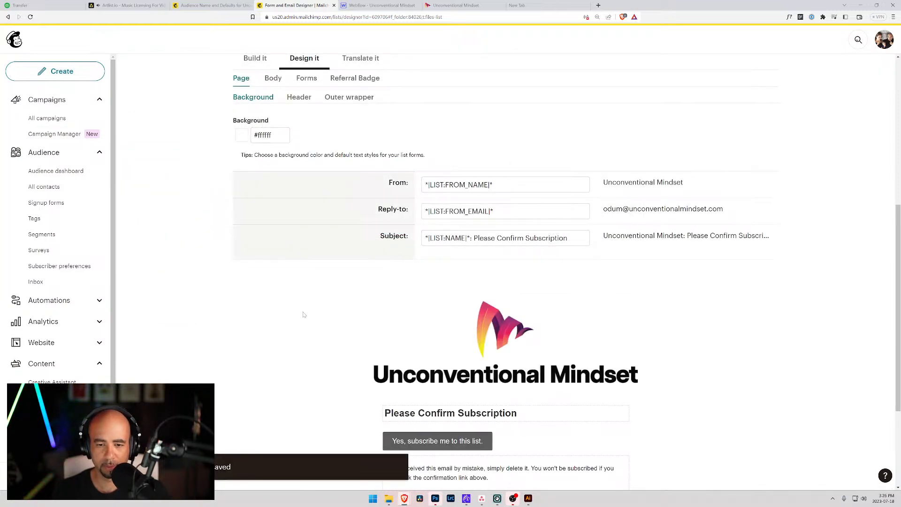
Reinsert the uploaded logo into the header and resize it to 250 px wide.
mouse_move(578, 311)
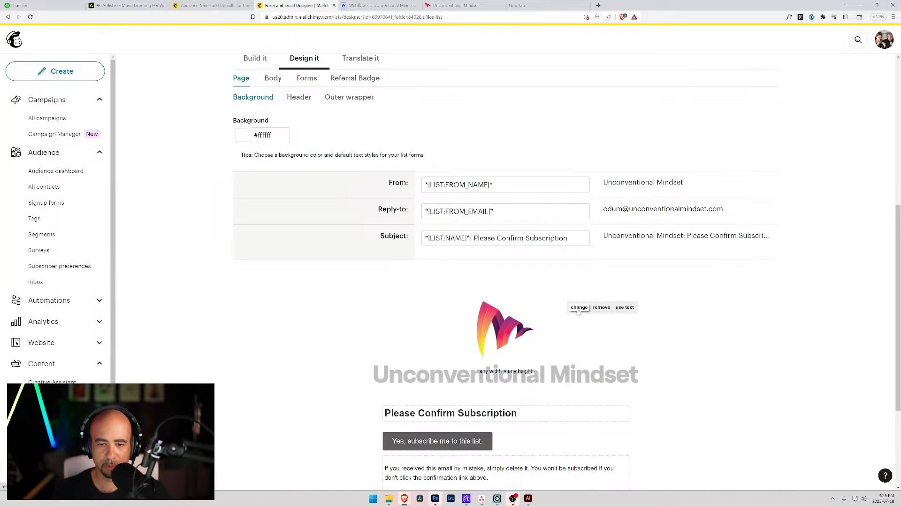
left_click(579, 308)
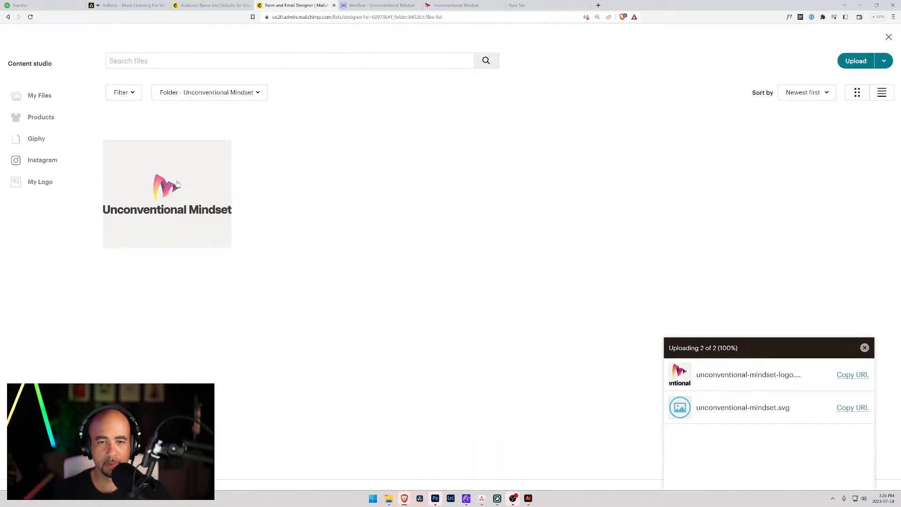
left_click(188, 170)
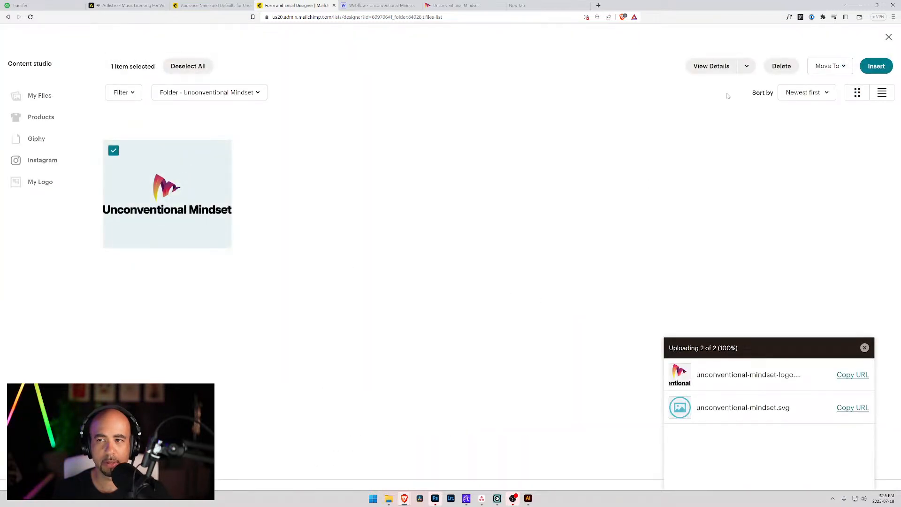
left_click(877, 67)
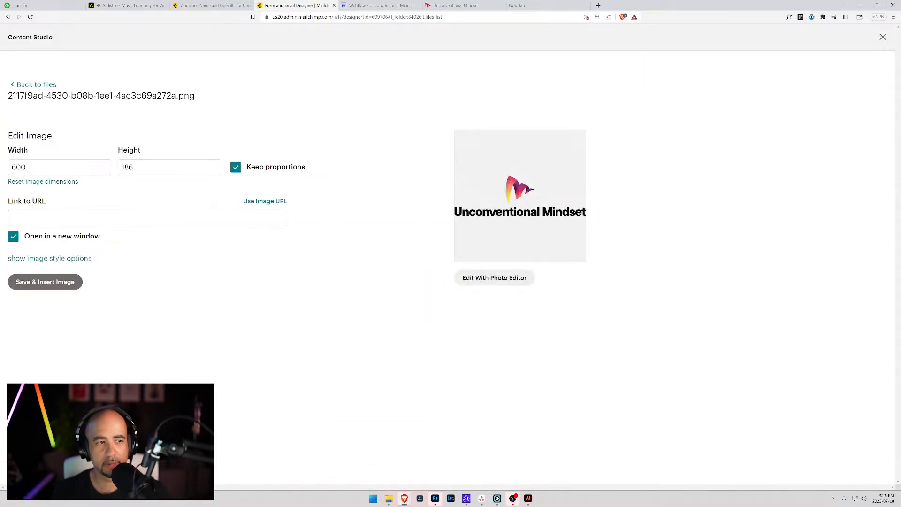
double_click(24, 167)
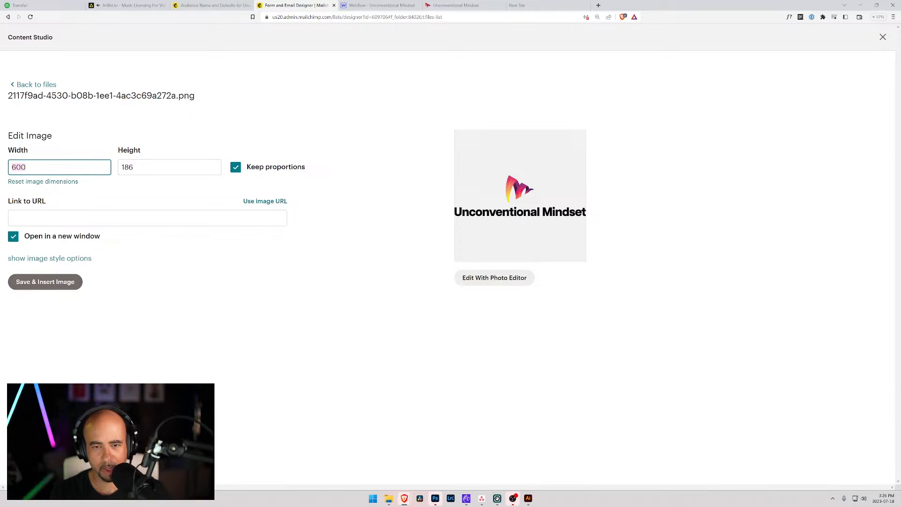
type("250")
key("Tab")
left_click(40, 282)
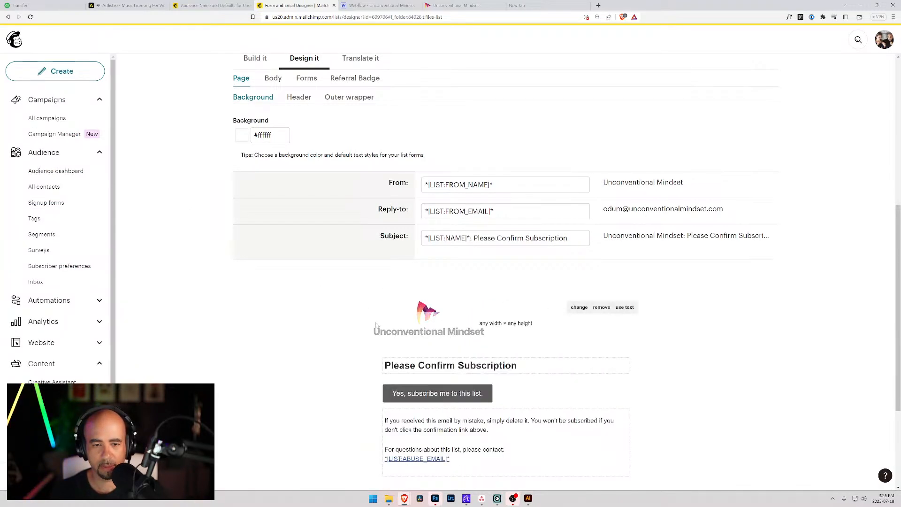
mouse_move(477, 331)
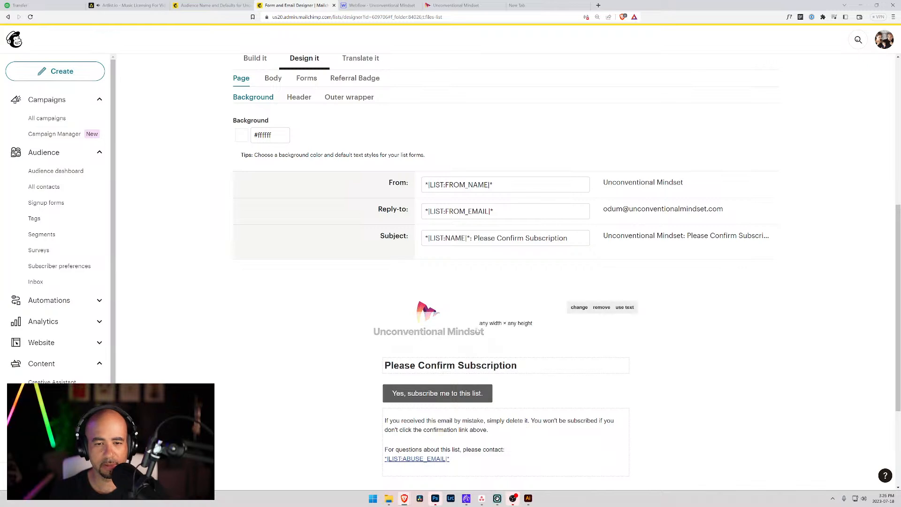
scroll(259, 229, "down", 3)
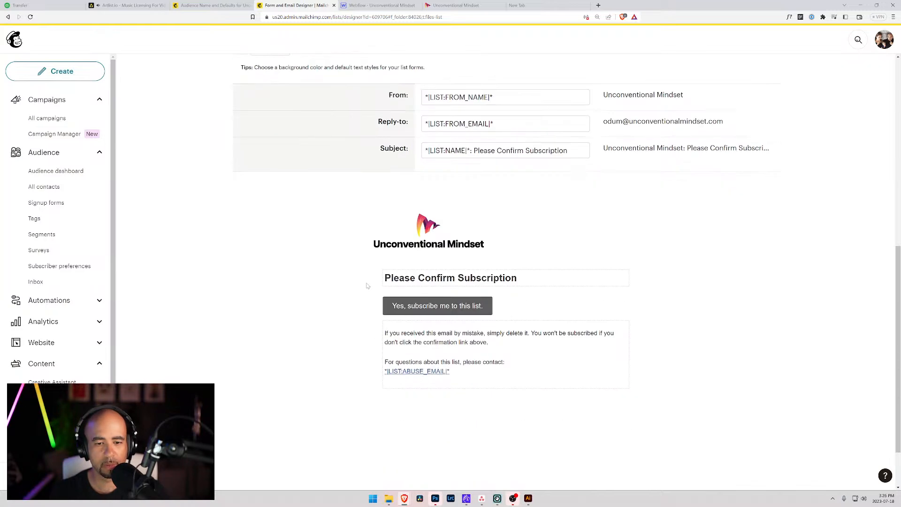
mouse_move(455, 227)
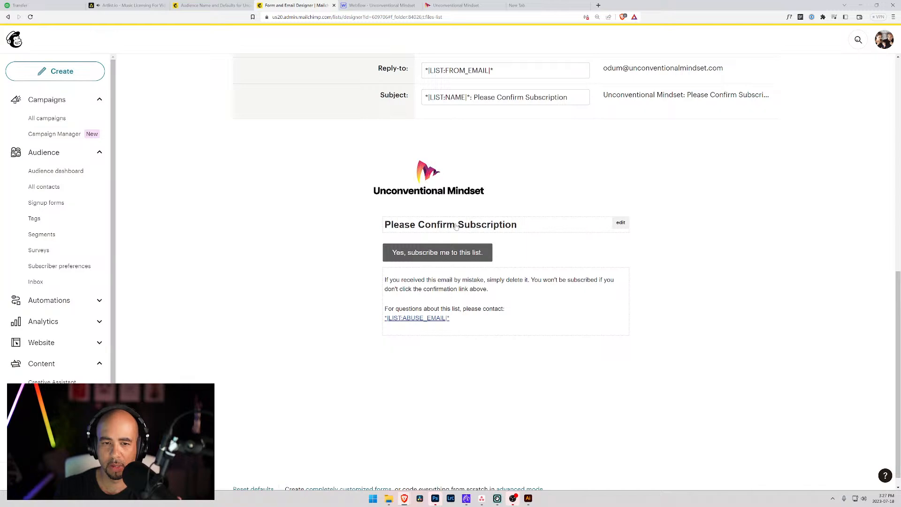
scroll(454, 227, "up", 1)
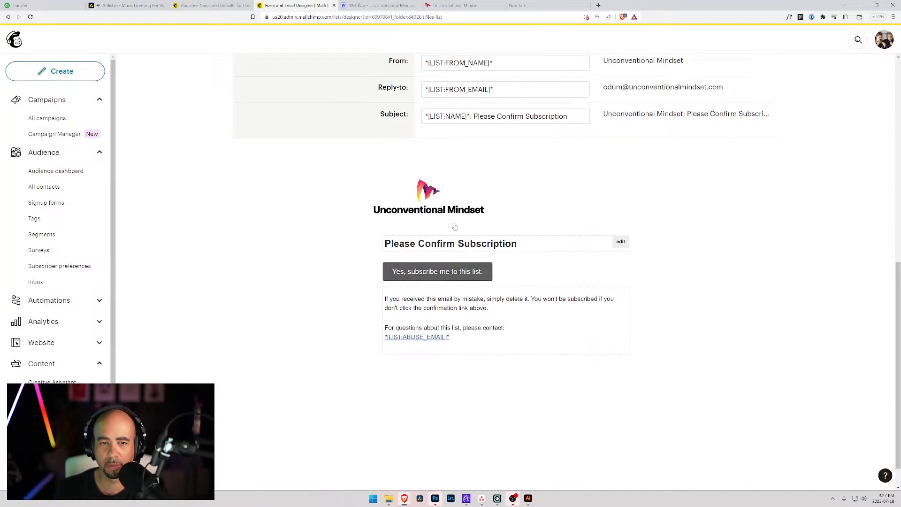
mouse_move(520, 203)
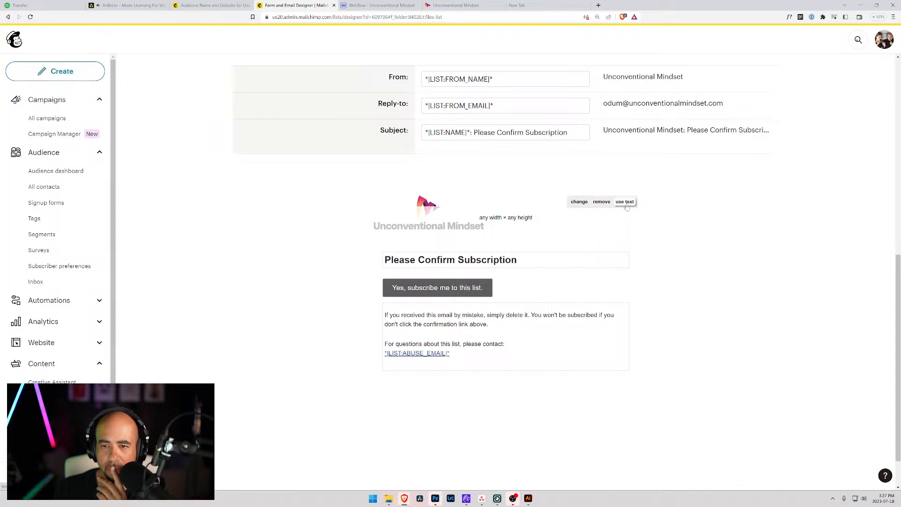
scroll(525, 229, "up", 5)
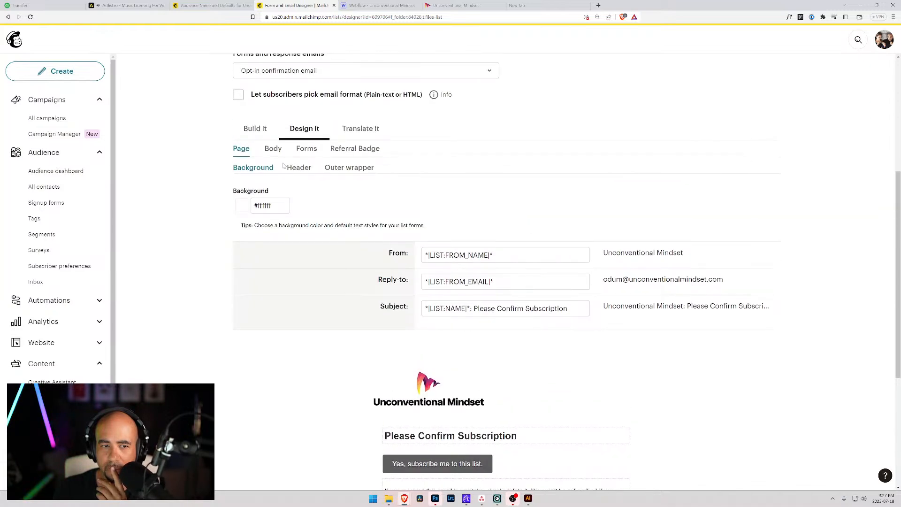
Browse the Body, Forms and Page design style tabs.
left_click(274, 149)
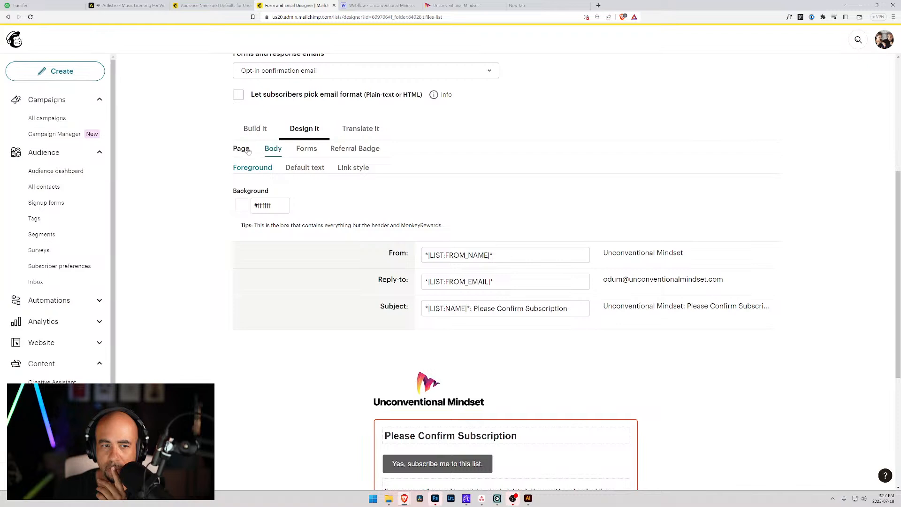
left_click(306, 149)
left_click(273, 149)
left_click(242, 149)
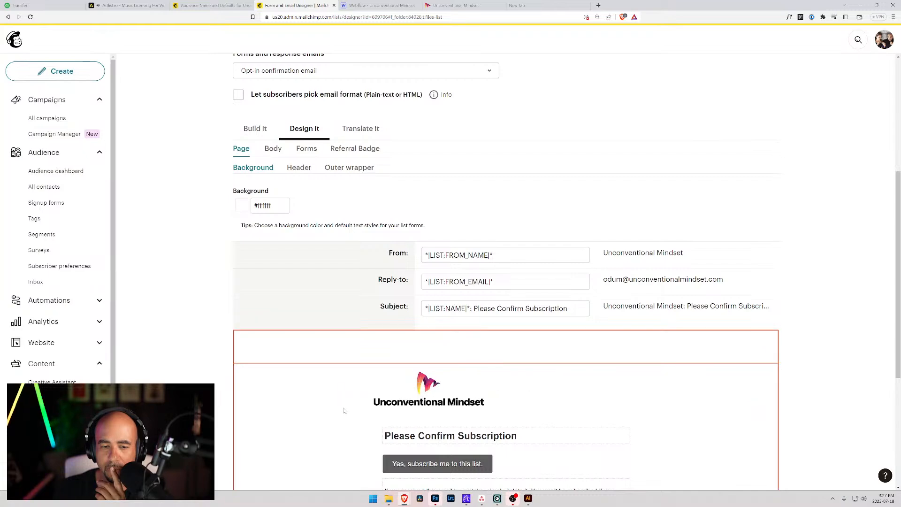
scroll(338, 356, "down", 3)
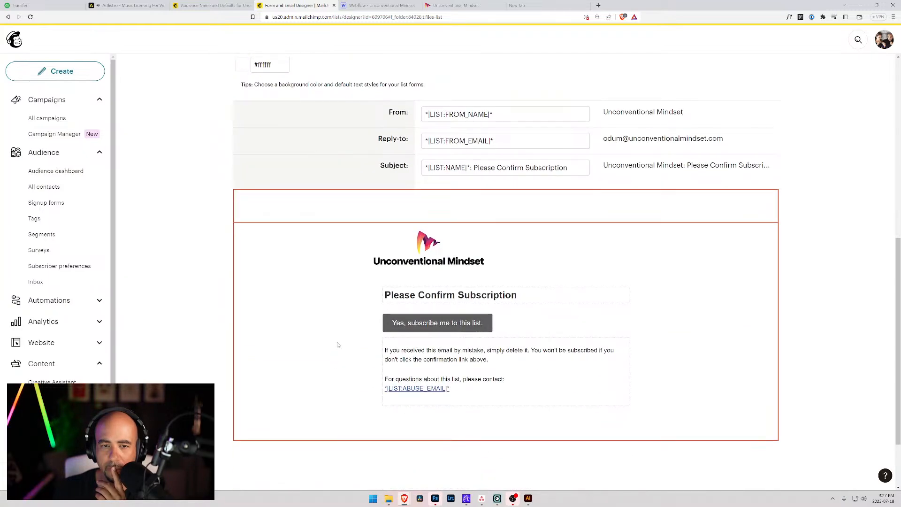
scroll(337, 345, "up", 4)
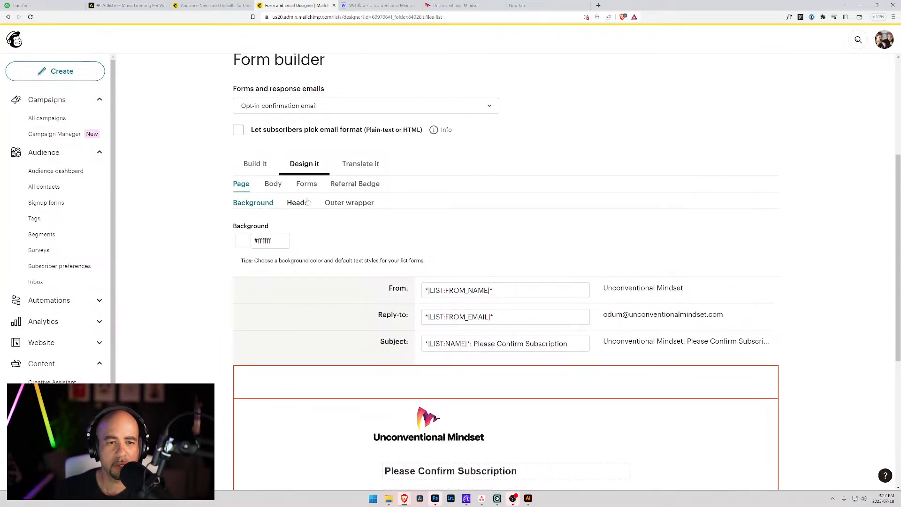
Check the header line height (left at Slight), page background and outer wrapper settings.
left_click(306, 203)
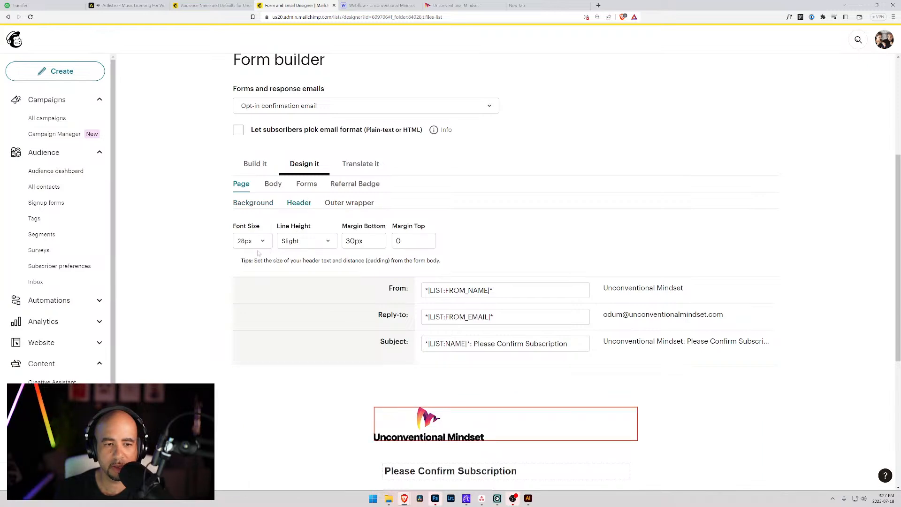
left_click(326, 243)
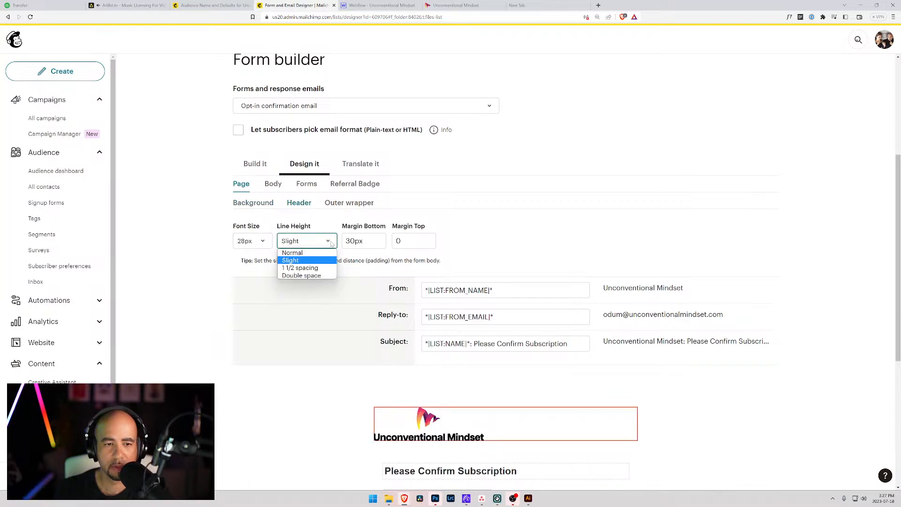
left_click(331, 244)
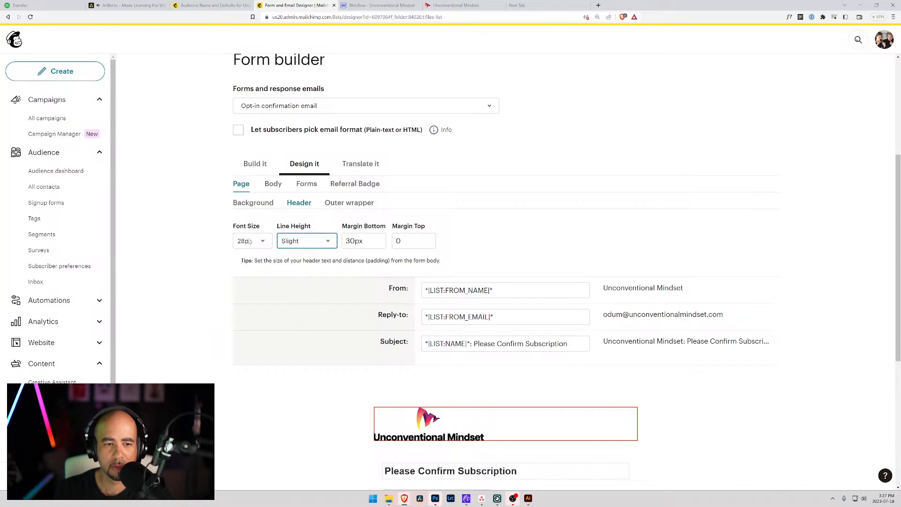
left_click(253, 203)
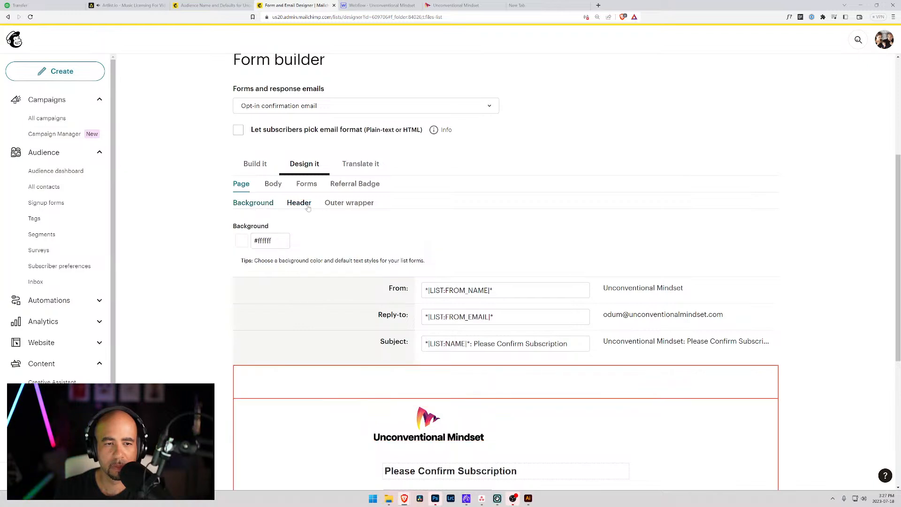
left_click(349, 204)
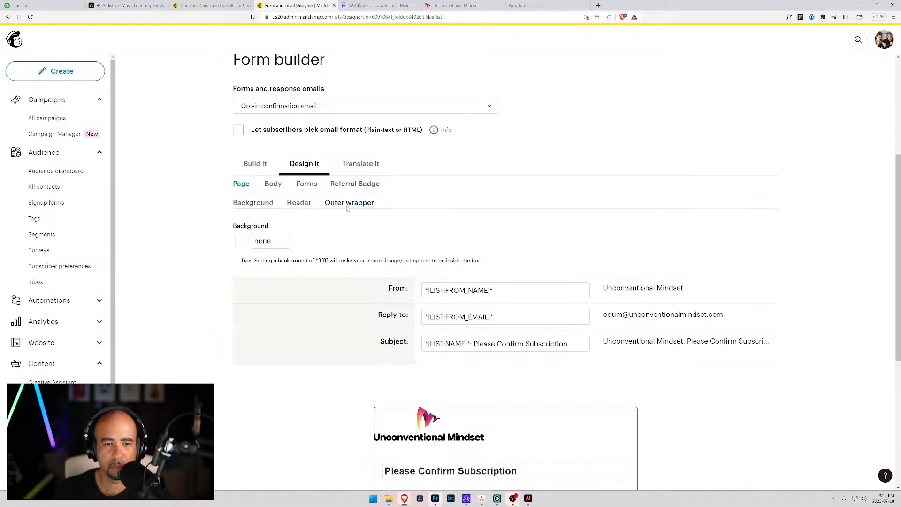
left_click(273, 184)
left_click(242, 184)
Glance at Referral Badge, then view the Forms button colours: #5d5d5d background, #ffffff text.
left_click(306, 183)
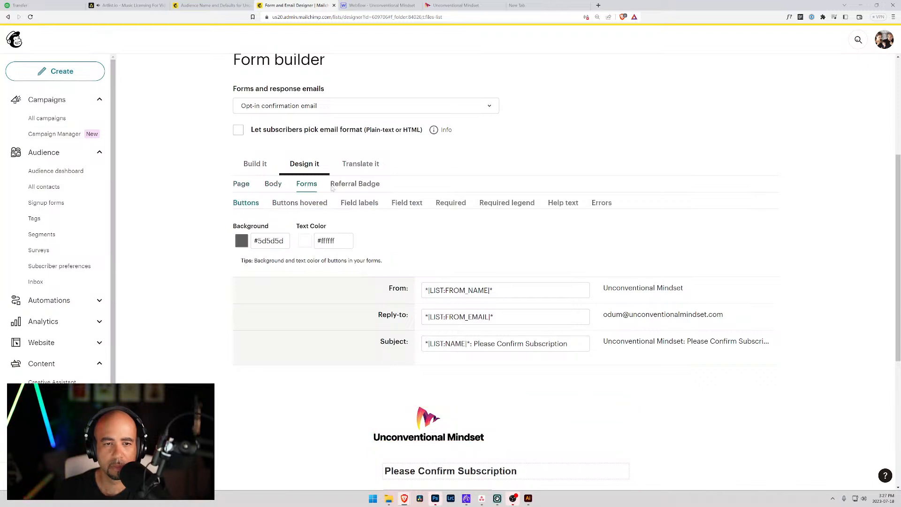
left_click(363, 186)
left_click(306, 185)
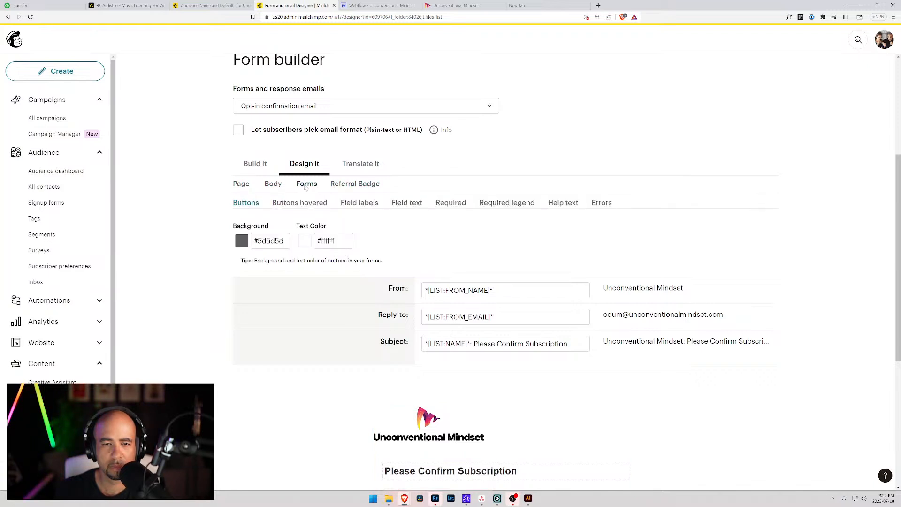
scroll(305, 187, "down", 3)
mouse_move(465, 296)
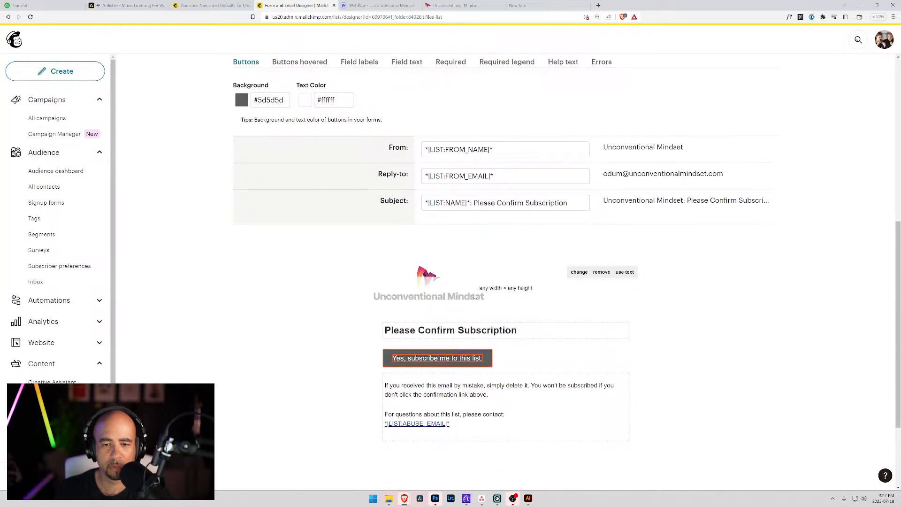
Reselect the logo PNG in Content Studio and insert it, showing its 600 × 186 edit view.
left_click(578, 272)
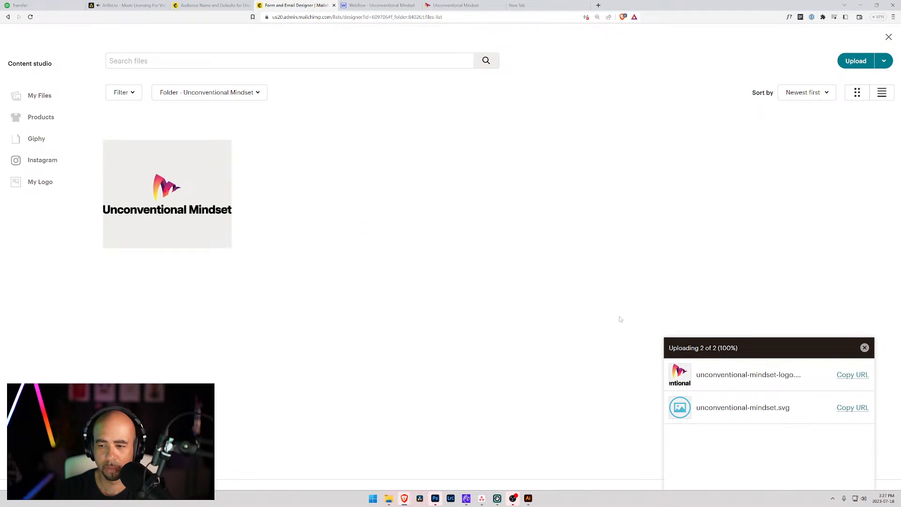
left_click(223, 156)
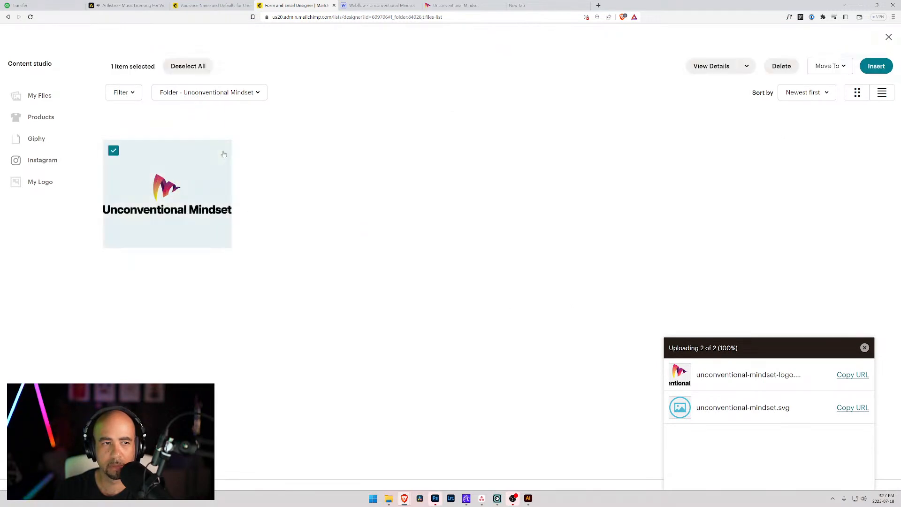
left_click(745, 66)
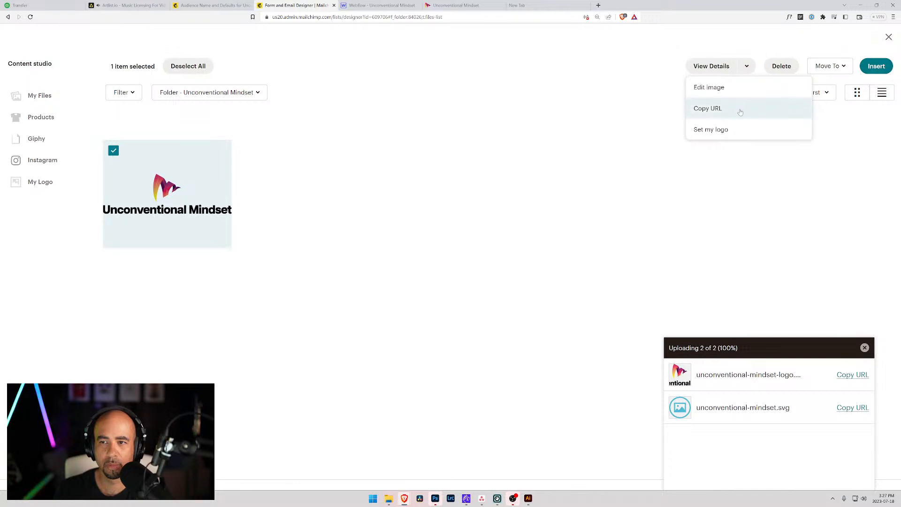
left_click(874, 66)
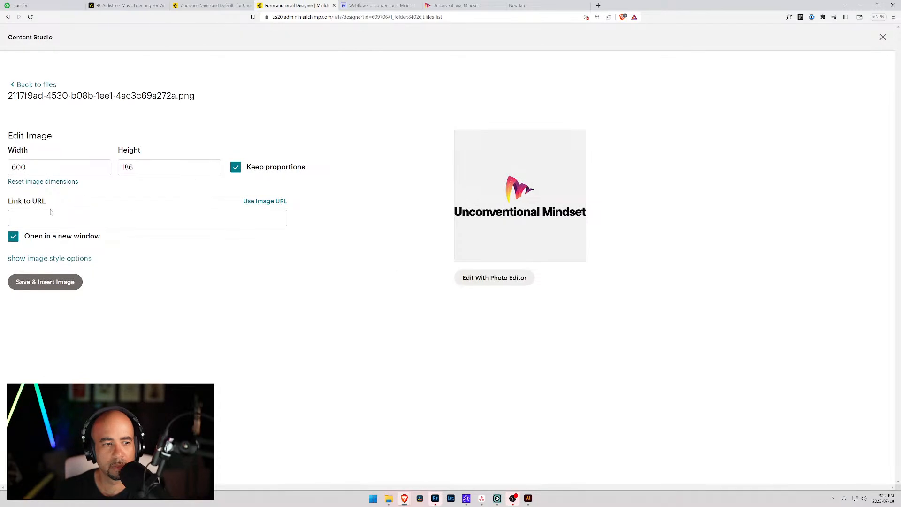
Give the logo alt text 'Unconventional Mindset' and centre it in the header.
left_click(71, 258)
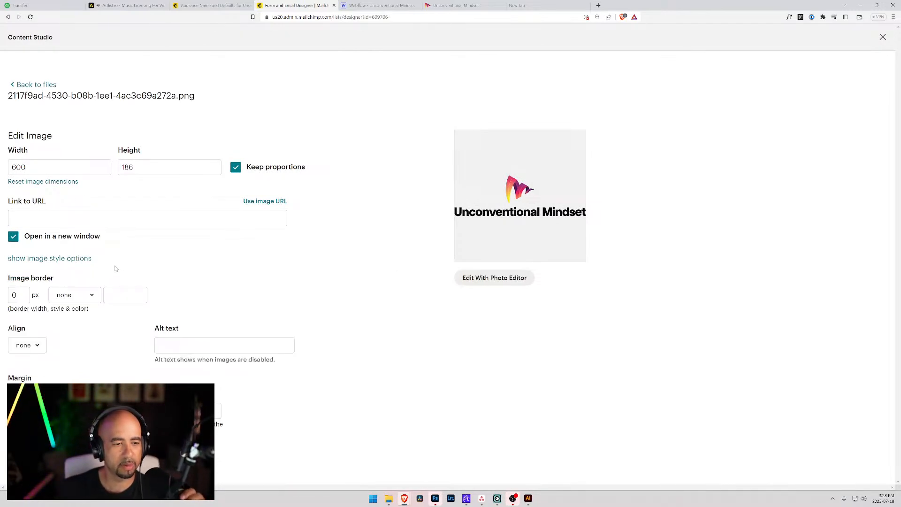
left_click(188, 346)
type("Unconventiona")
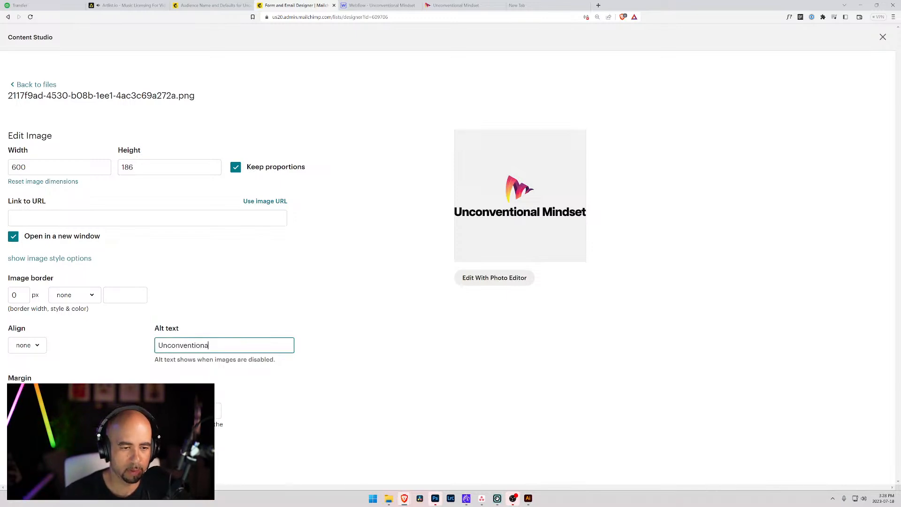
type("l Mindset")
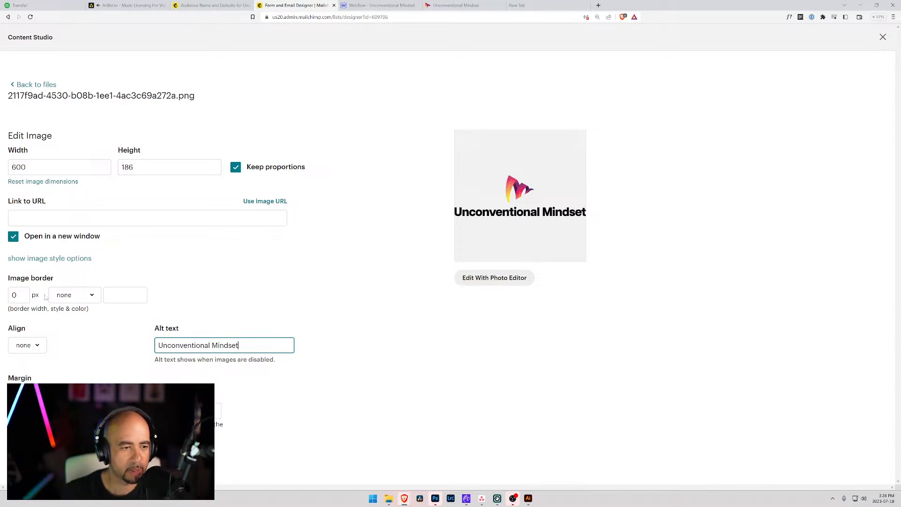
left_click(35, 347)
left_click(37, 403)
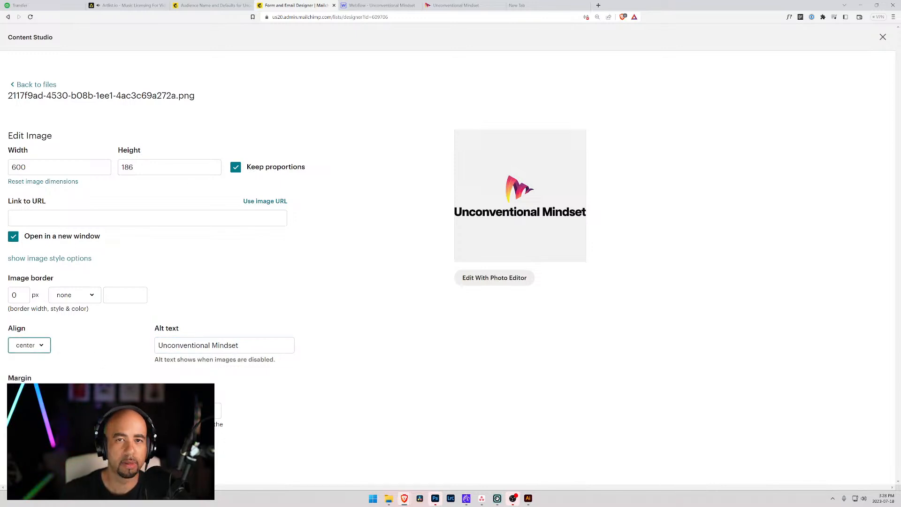
left_click(12, 218)
type("https://www.unconventionalmindset.com/")
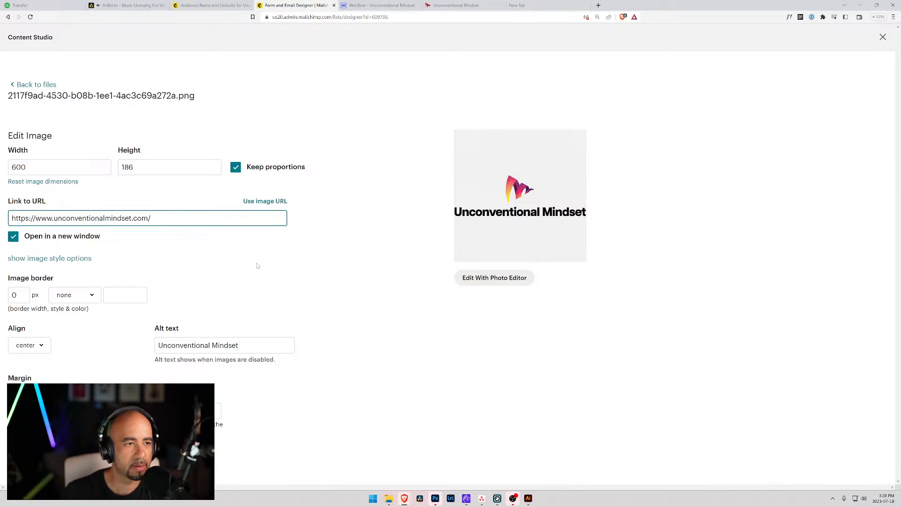
left_click(255, 263)
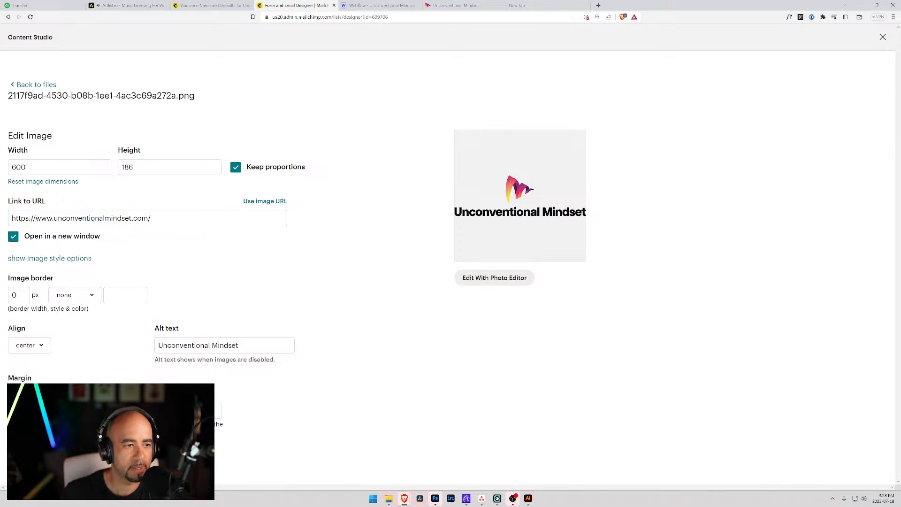
left_click_drag(36, 167, 1, 166)
type("300")
key("Tab")
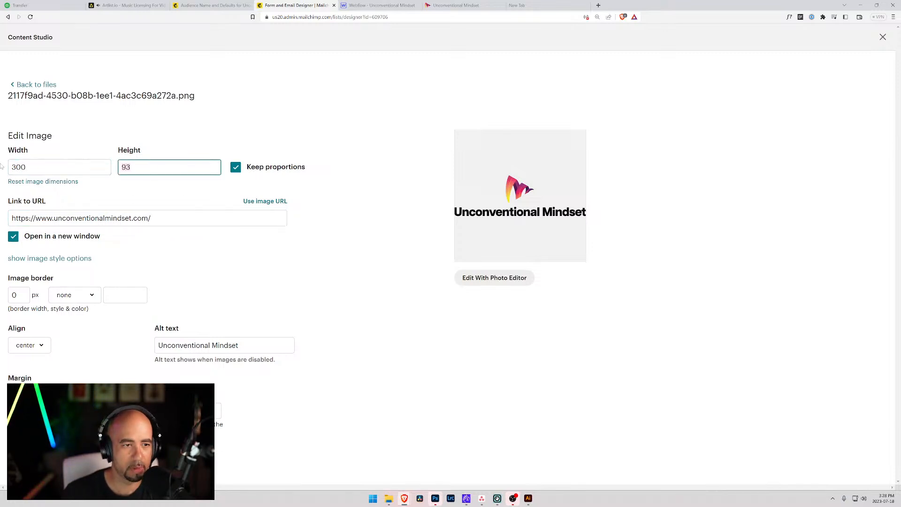
key("shift+Tab")
type("250")
key("Tab")
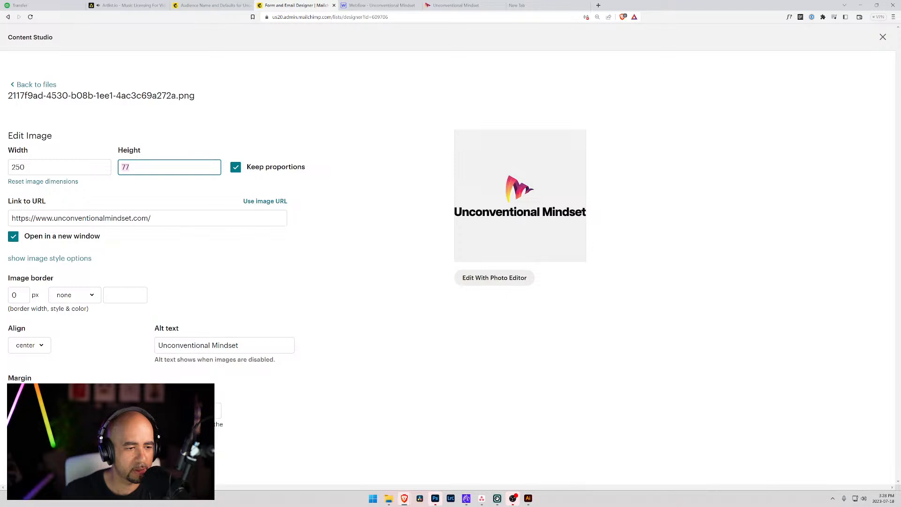
left_click(47, 458)
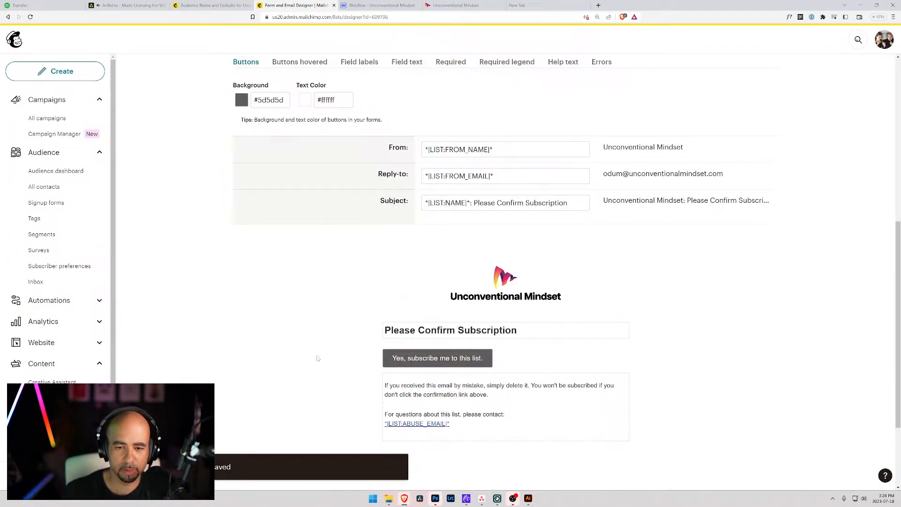
Open and close the headline editor unchanged, then view the Page outer wrapper background setting.
left_click(537, 332)
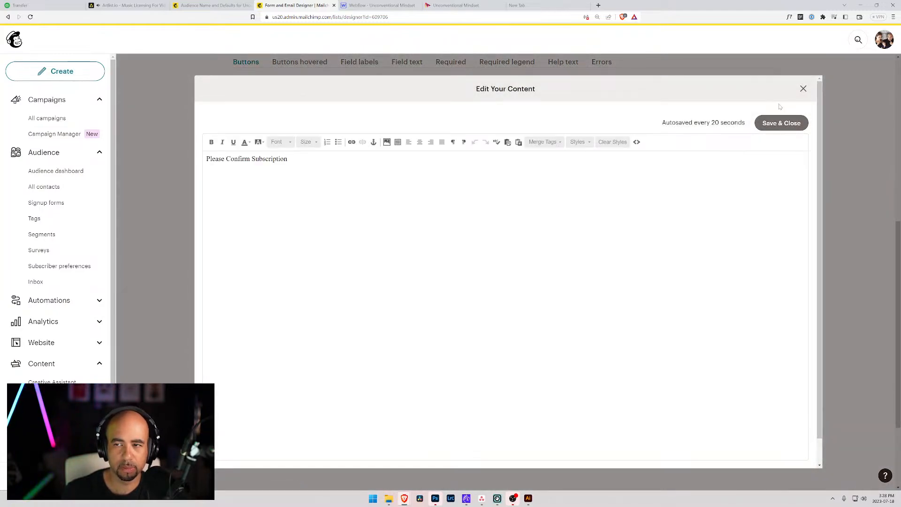
left_click(803, 90)
scroll(350, 309, "up", 2)
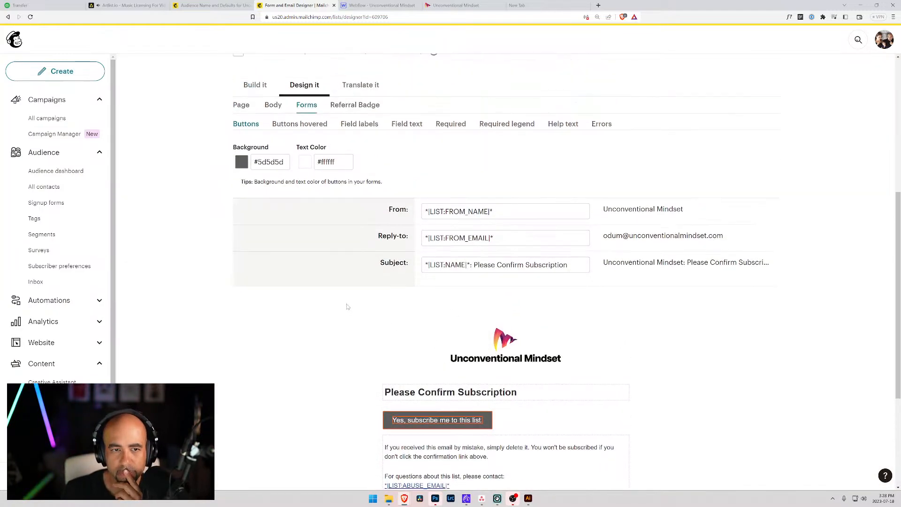
left_click(241, 113)
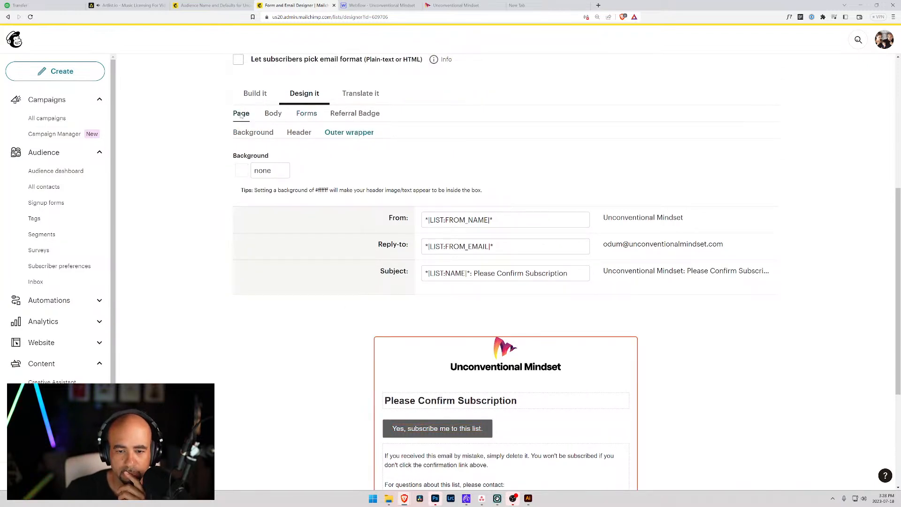
mouse_move(408, 356)
scroll(408, 357, "down", 2)
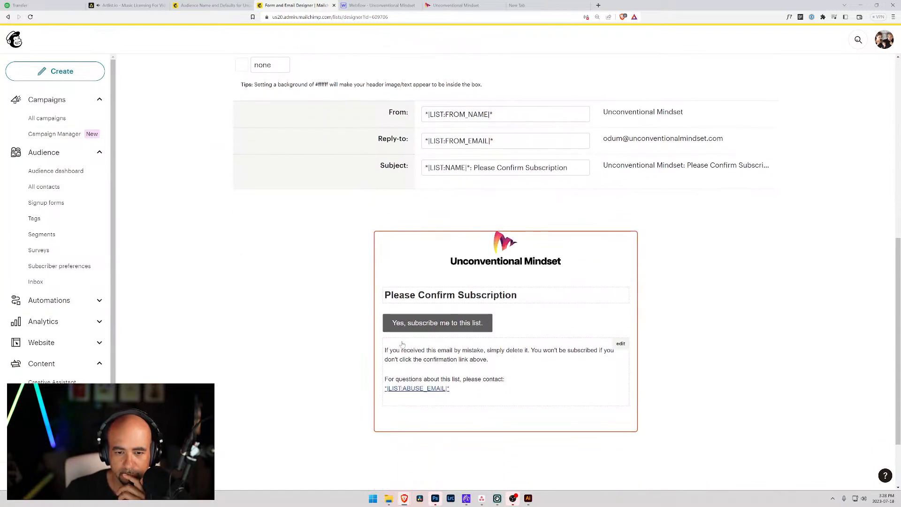
Change the headline to 'Please Confirm Your Subscription' and centre-align it.
left_click(419, 300)
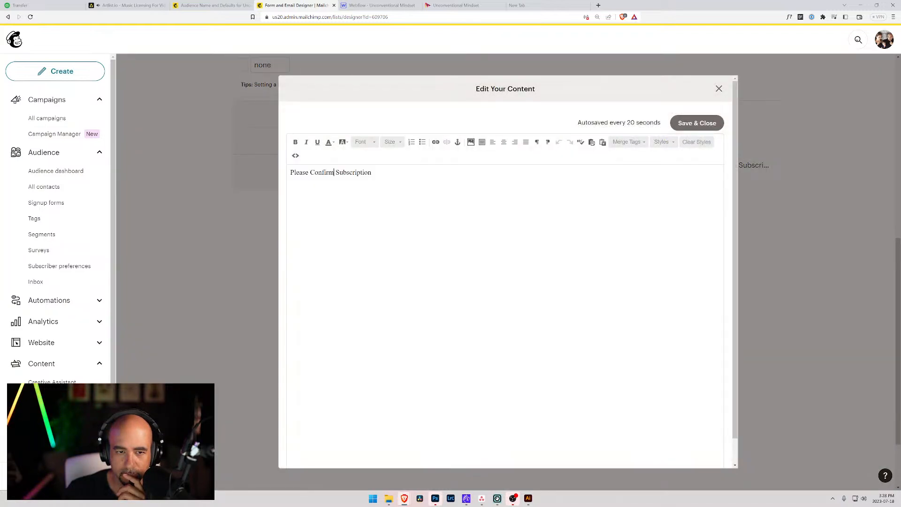
type("Your")
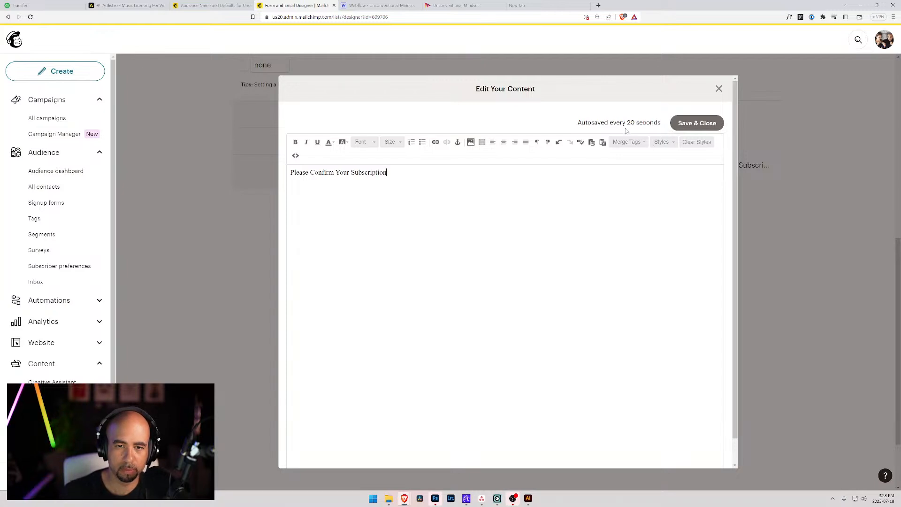
left_click(716, 123)
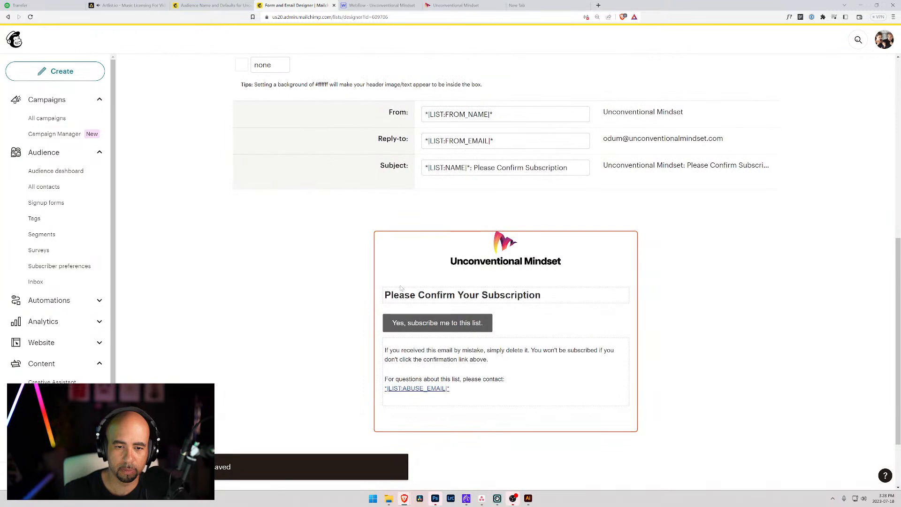
left_click(401, 288)
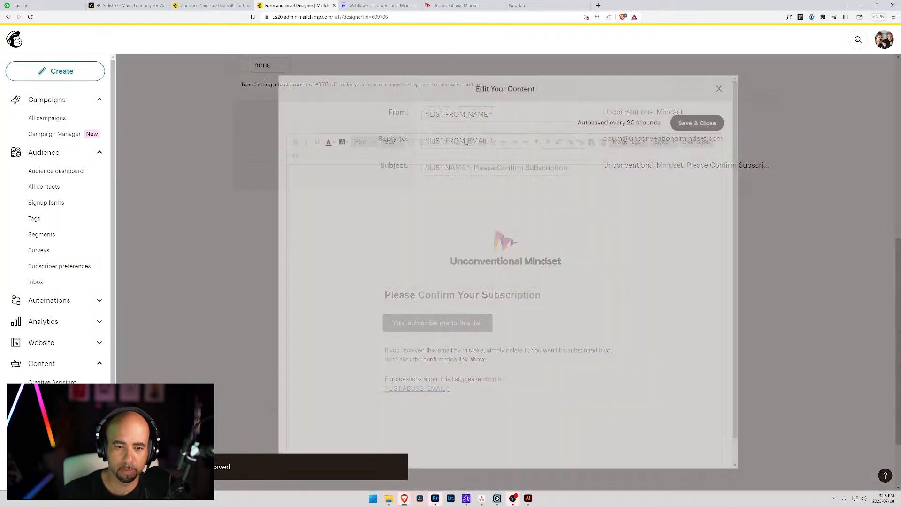
left_click(504, 142)
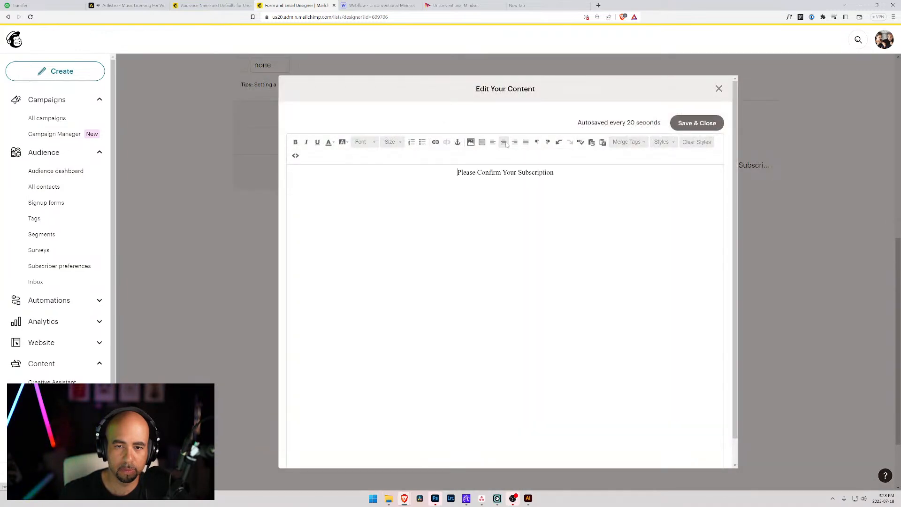
left_click(716, 123)
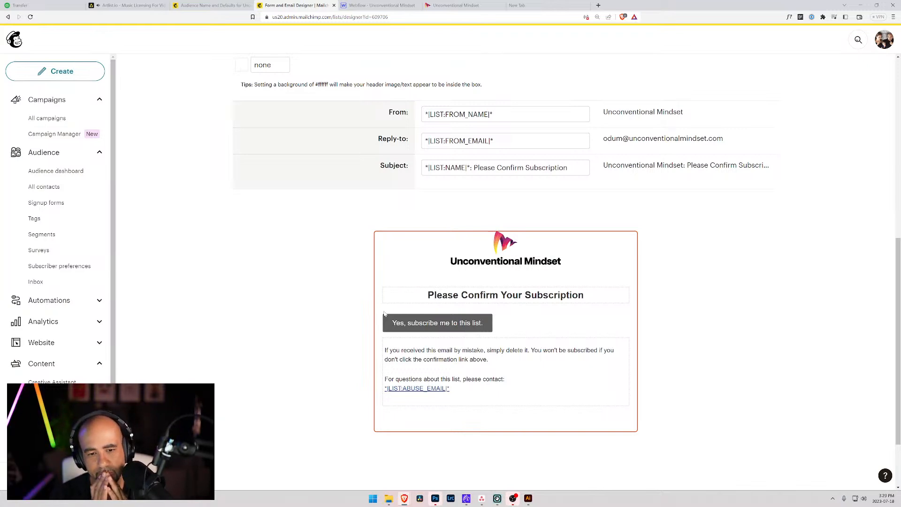
scroll(403, 322, "up", 5)
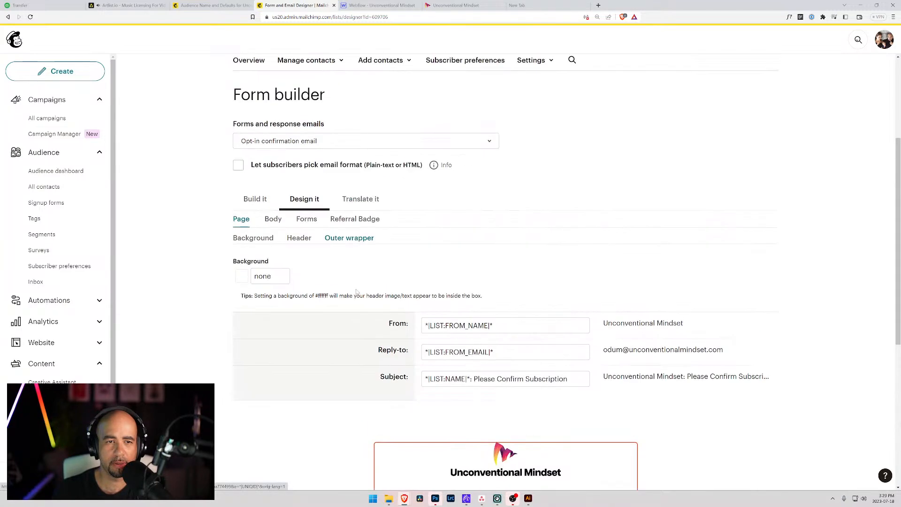
scroll(311, 228, "down", 2)
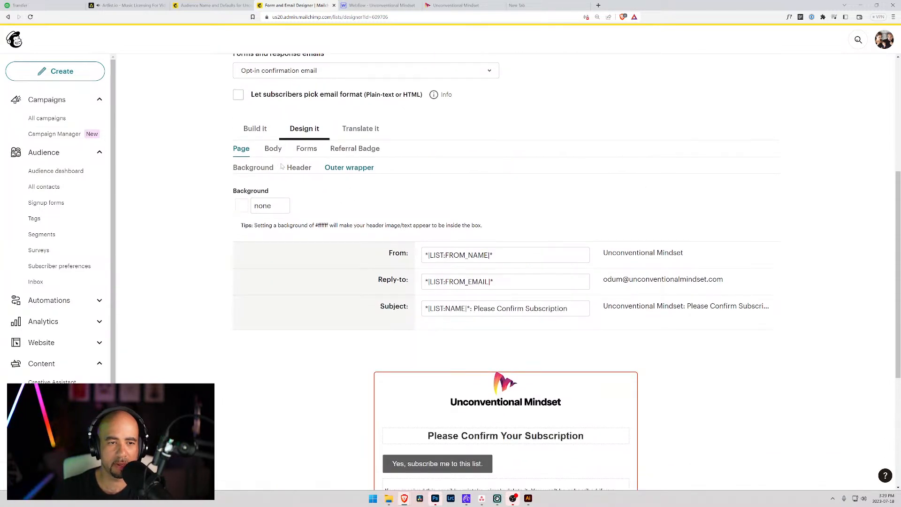
scroll(402, 408, "down", 2)
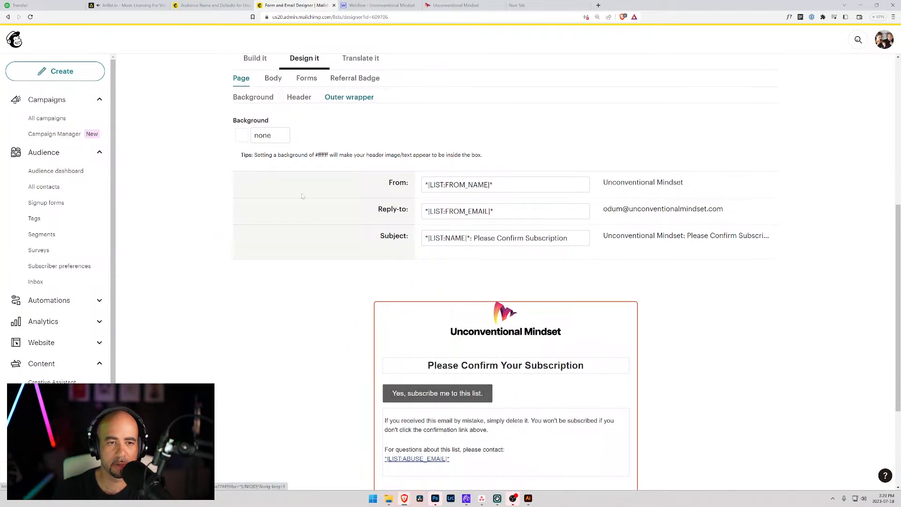
scroll(304, 194, "up", 4)
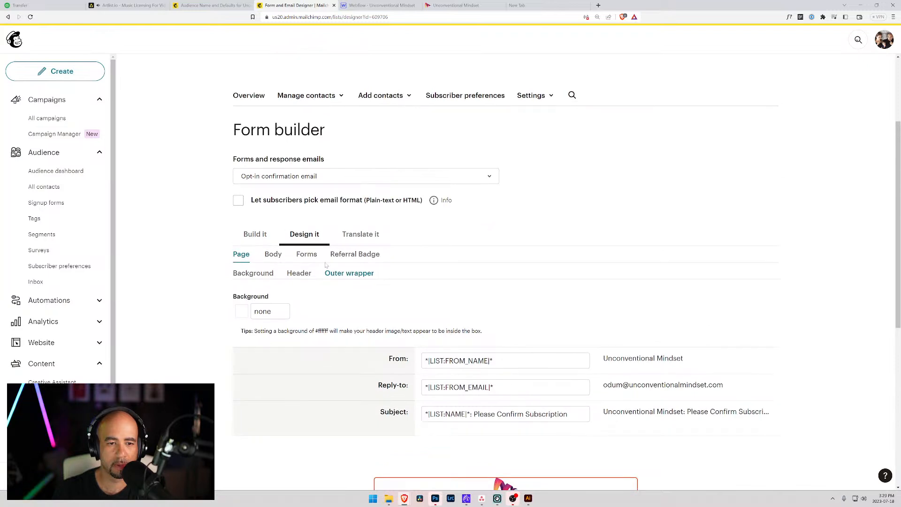
Review the Body settings and Forms button colours, then return to the Webflow designer.
left_click(274, 255)
scroll(275, 253, "down", 5)
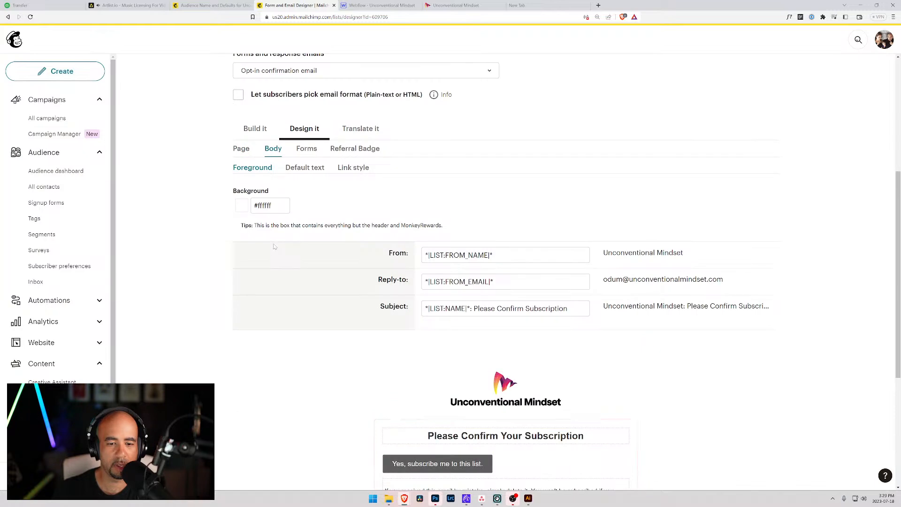
scroll(277, 247, "up", 2)
scroll(276, 245, "up", 1)
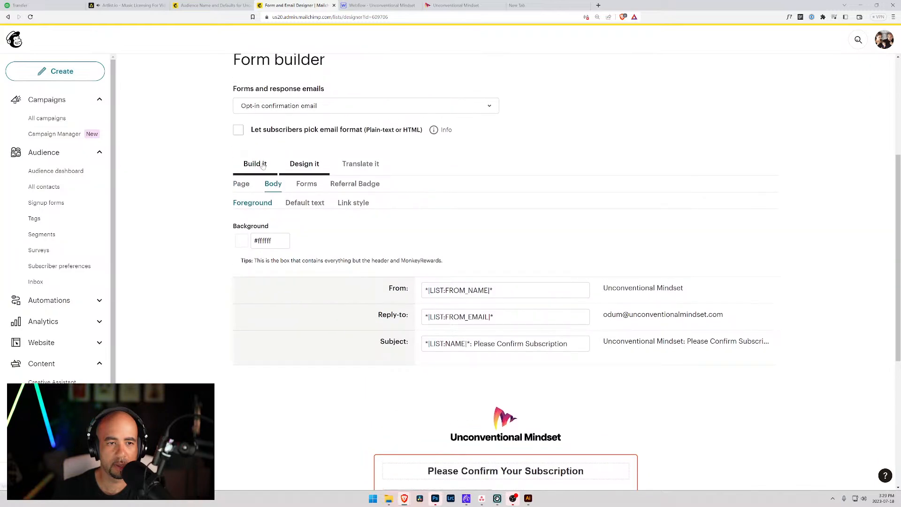
left_click(305, 184)
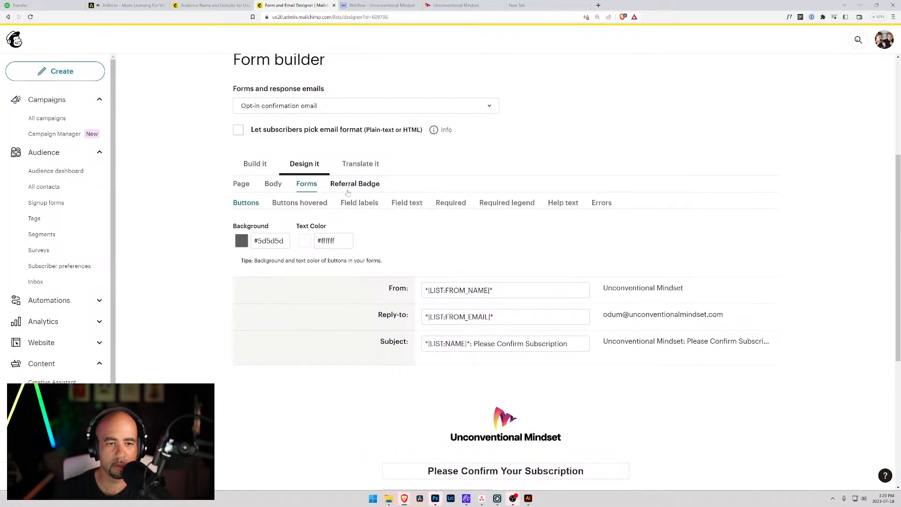
scroll(346, 197, "down", 3)
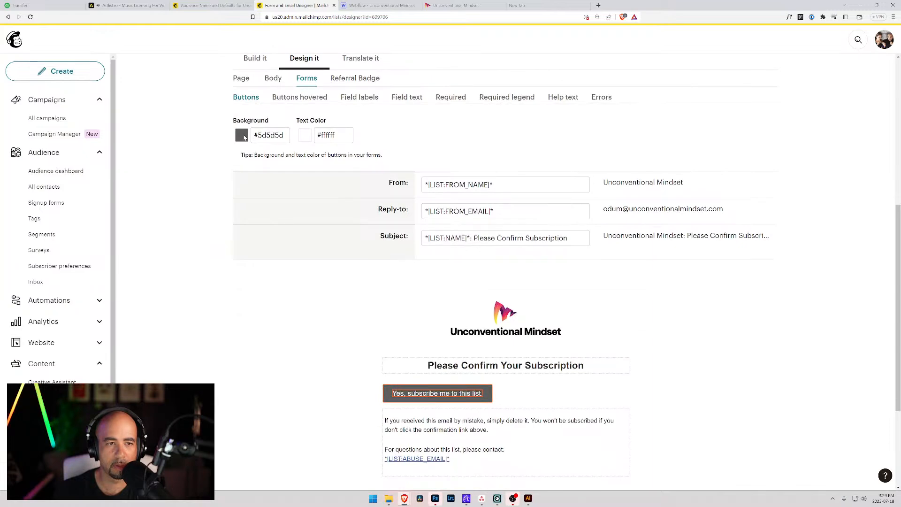
left_click(381, 5)
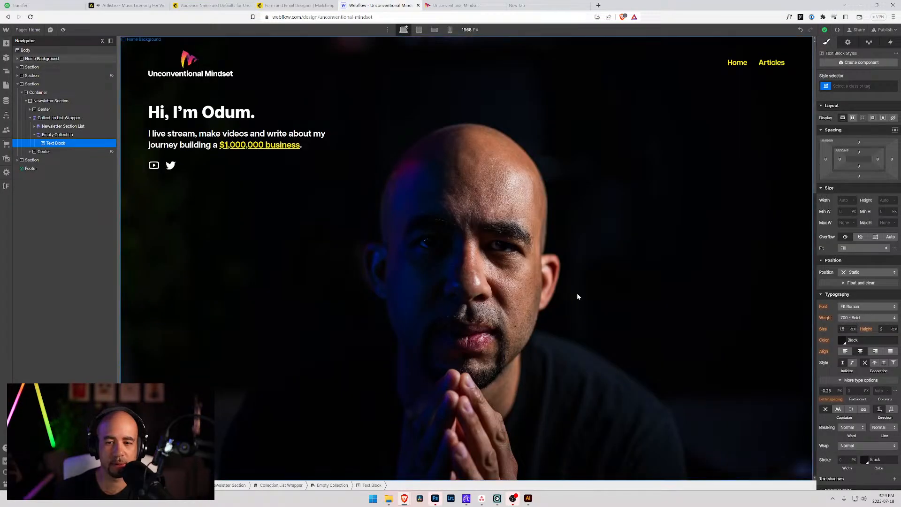
Try black text on the Webflow Subscribe button, then undo it back to white.
scroll(607, 298, "down", 8)
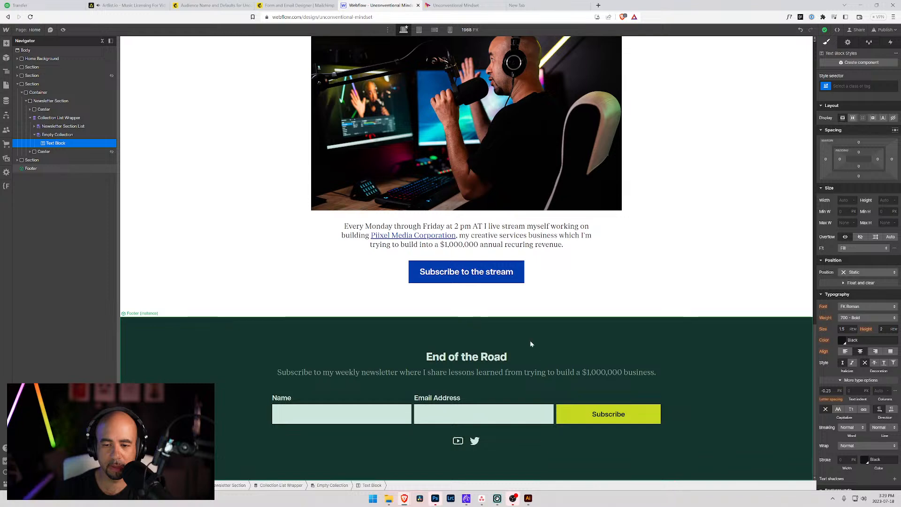
scroll(540, 354, "up", 7)
left_click(567, 122)
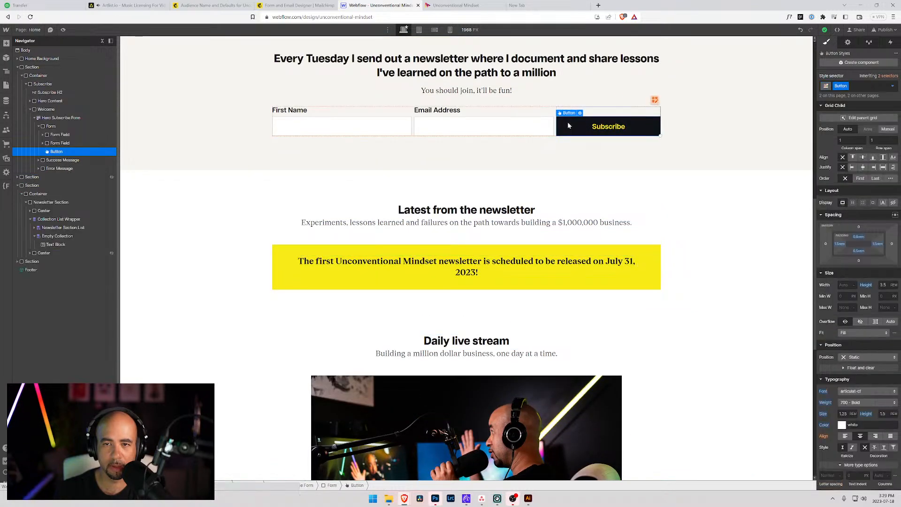
left_click(840, 425)
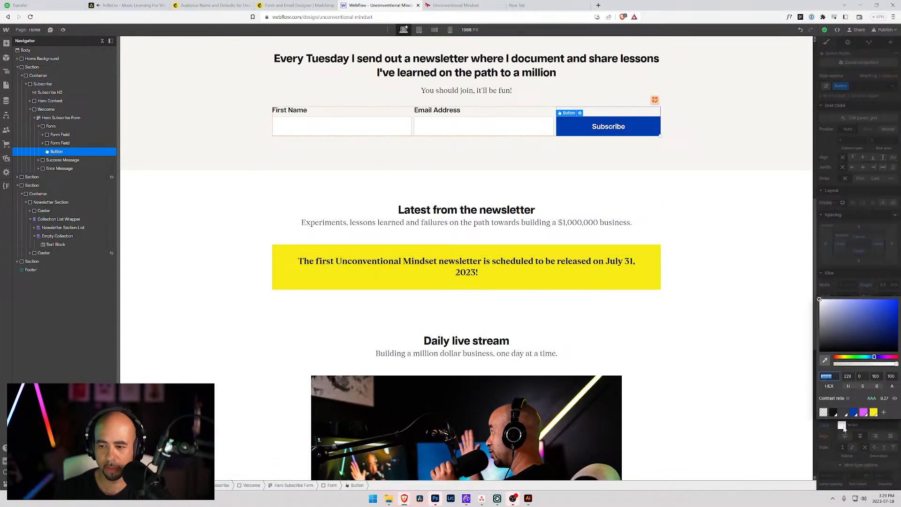
left_click(834, 413)
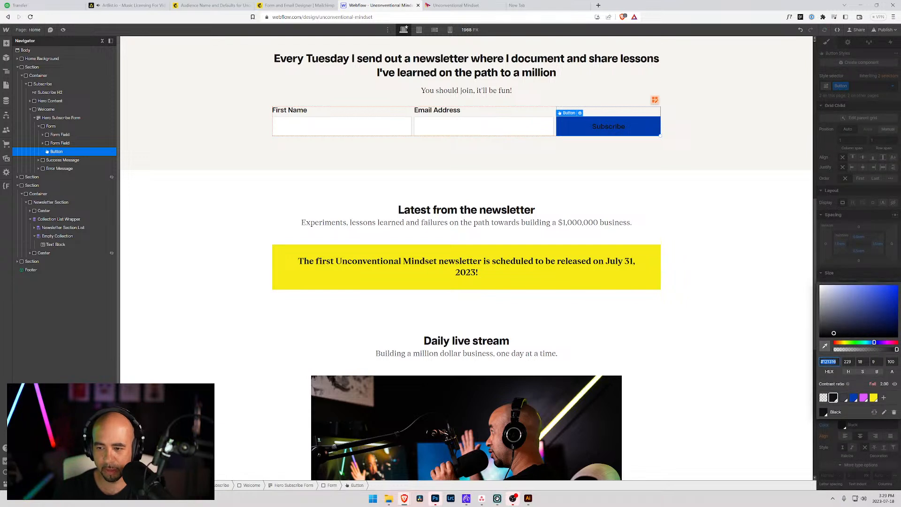
left_click(838, 370)
key("ctrl+z")
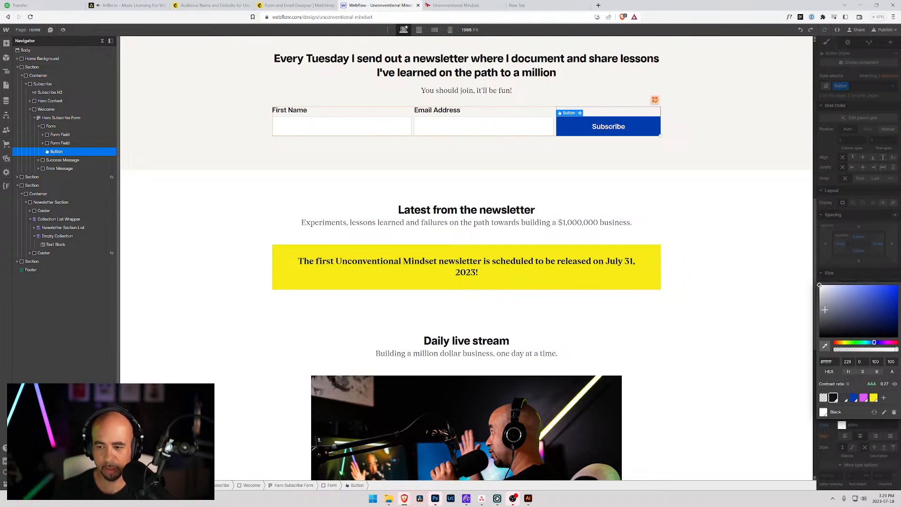
left_click(770, 309)
left_click(292, 4)
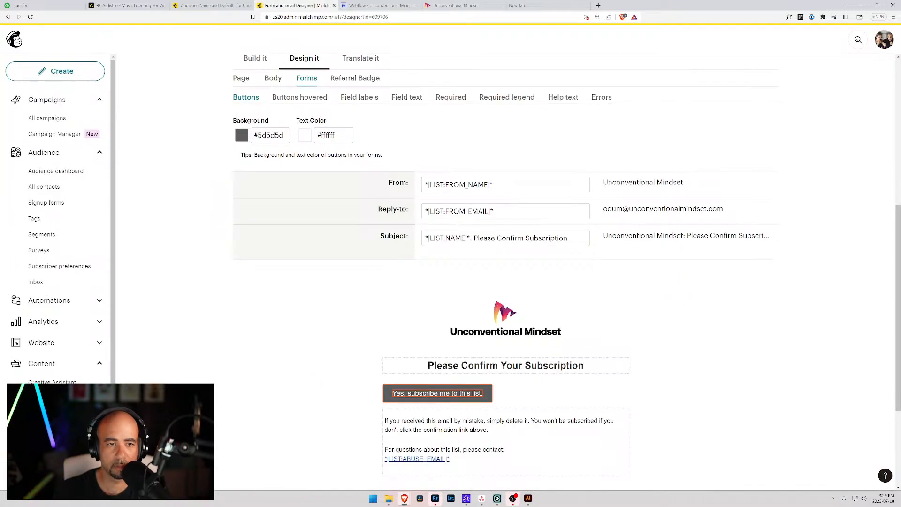
Set the confirmation button background to #121316, then check its text and hovered colours.
left_click(274, 135)
type("#121316")
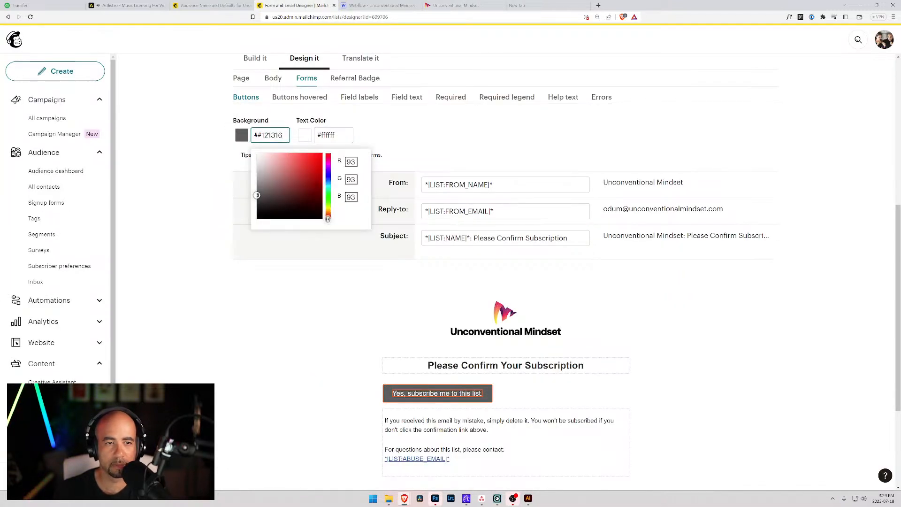
key("BackSpace")
key("Tab")
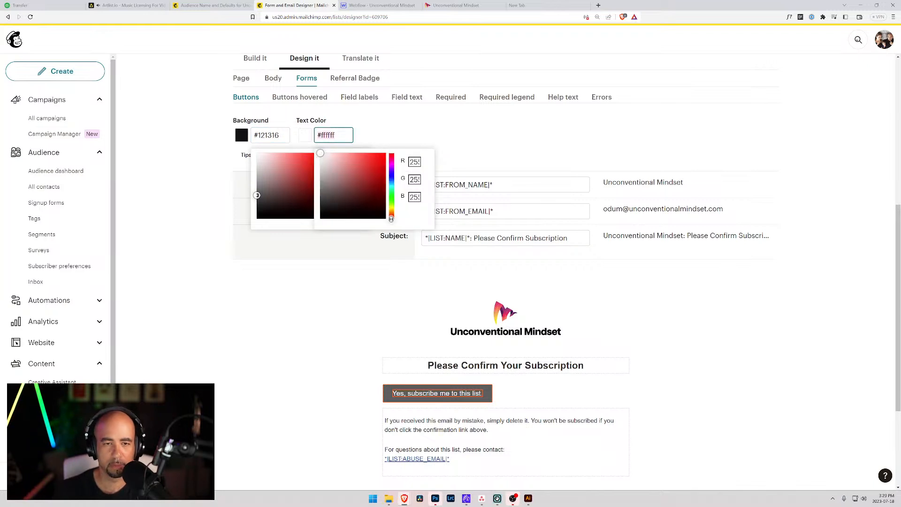
left_click(399, 133)
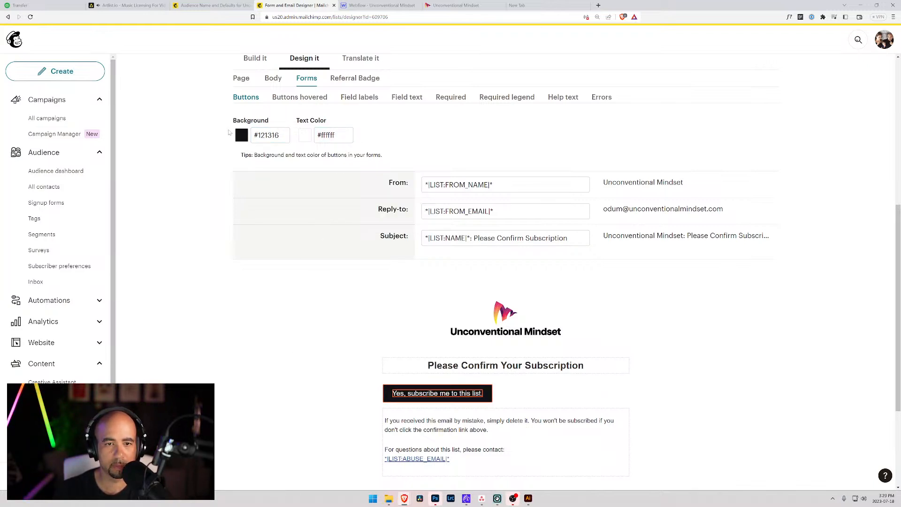
left_click(292, 98)
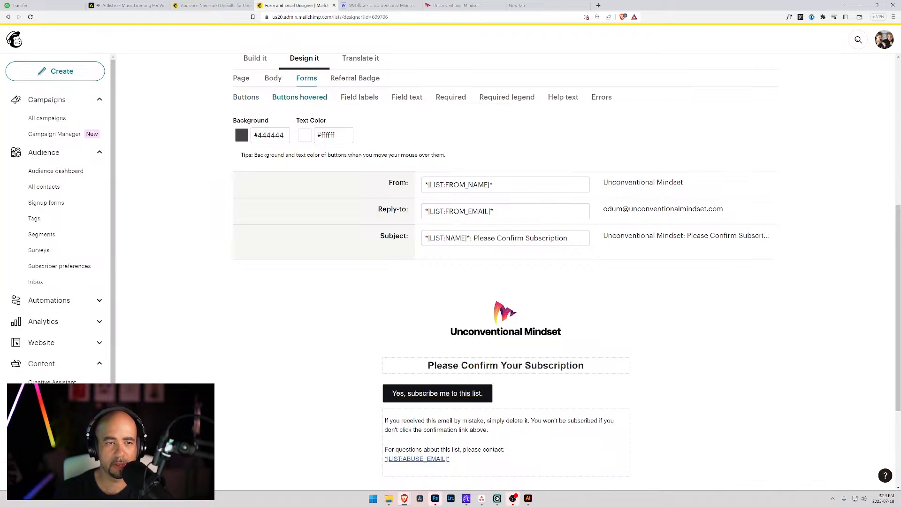
left_click(230, 5)
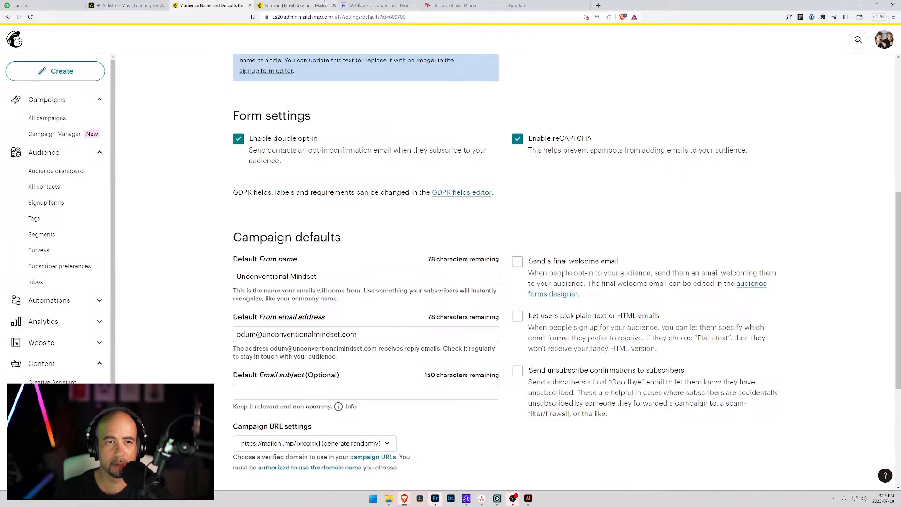
In Webflow, select the yellow newsletter notice box and view its background colour.
left_click(315, 5)
left_click(350, 5)
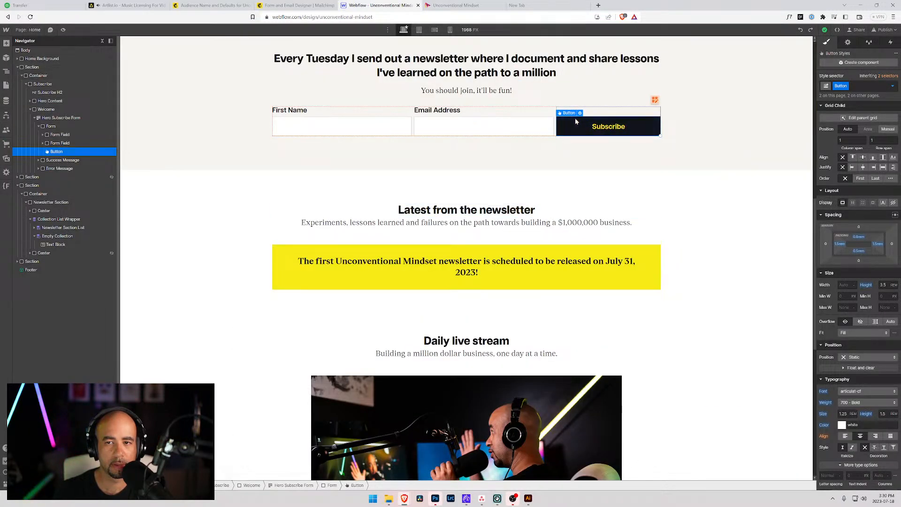
scroll(816, 378, "down", 3)
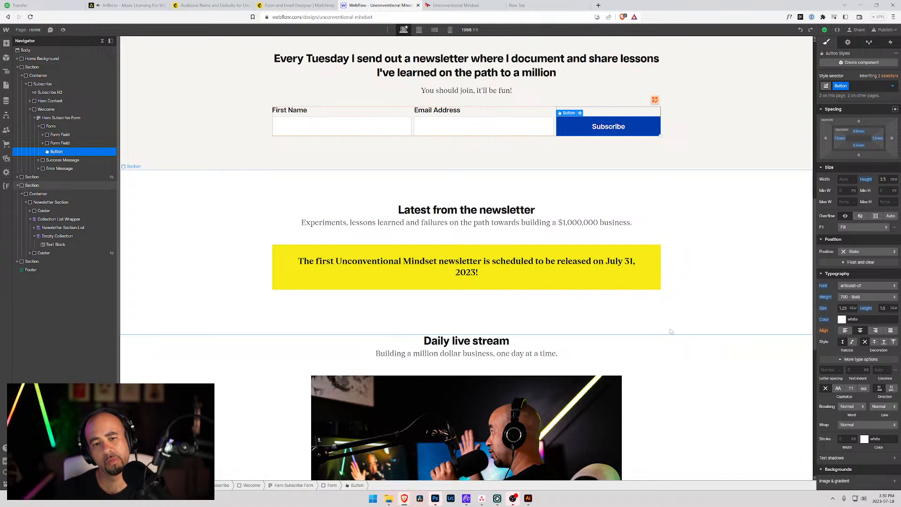
scroll(670, 331, "down", 8)
scroll(667, 323, "up", 9)
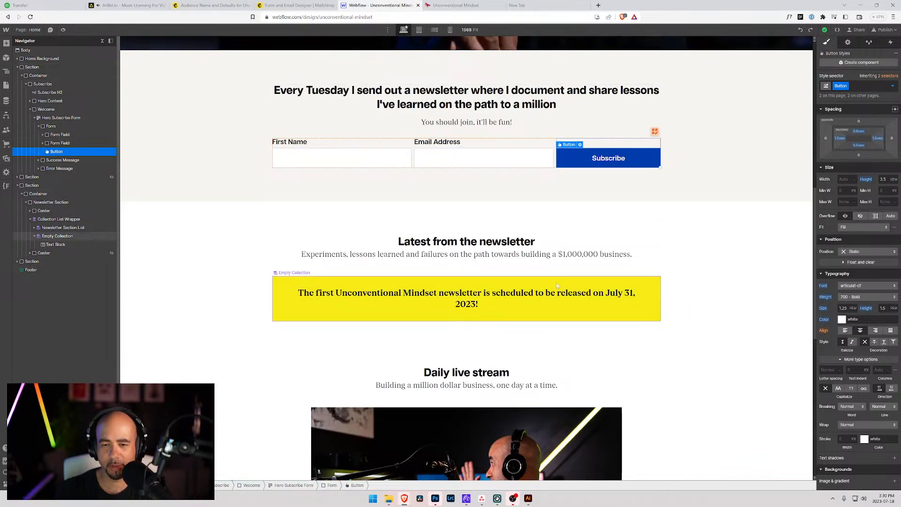
left_click(656, 296)
left_click(837, 408)
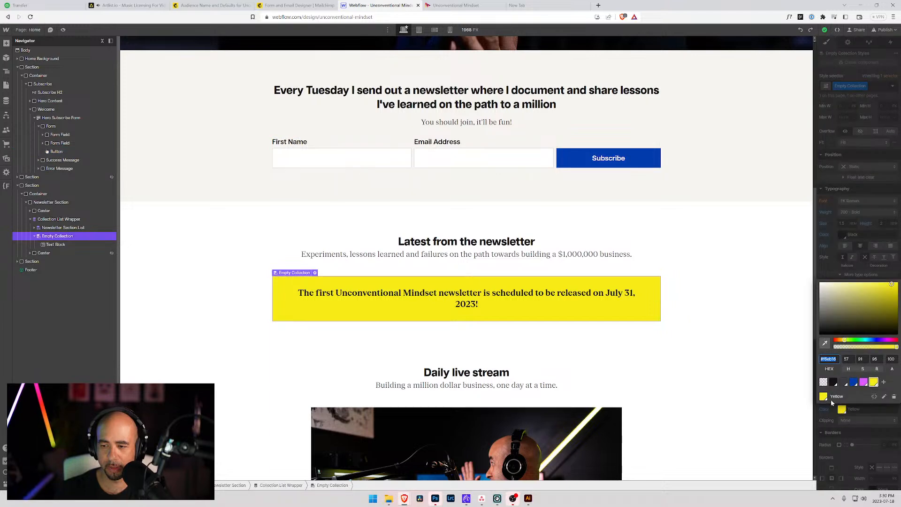
Return to Mailchimp's Form and Email Designer with the normal Buttons colours showing.
left_click(211, 5)
left_click(282, 5)
left_click(246, 97)
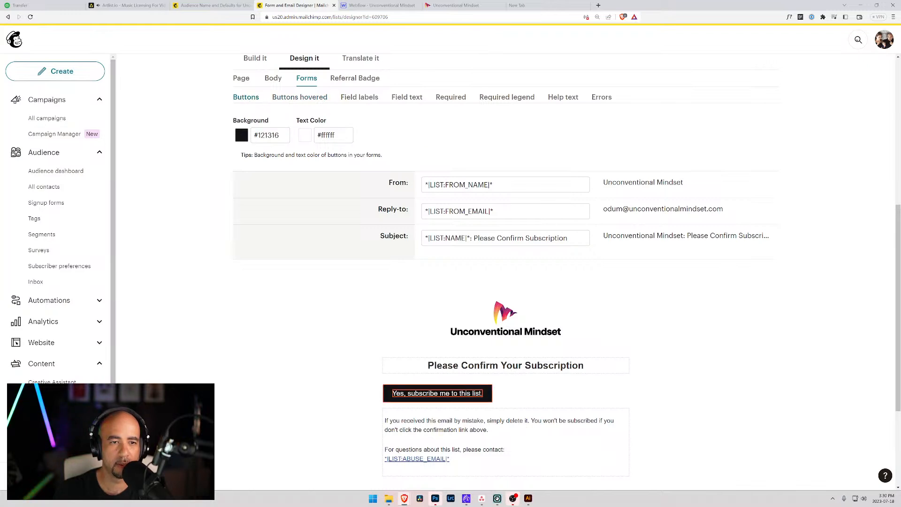
Make the confirmation button yellow #f6eb16 with #121316 text.
left_click(255, 136)
left_click_drag(281, 135, 314, 138)
key("ctrl+c")
key("BackSpace")
left_click(334, 135)
key("ctrl+a")
key("ctrl+v")
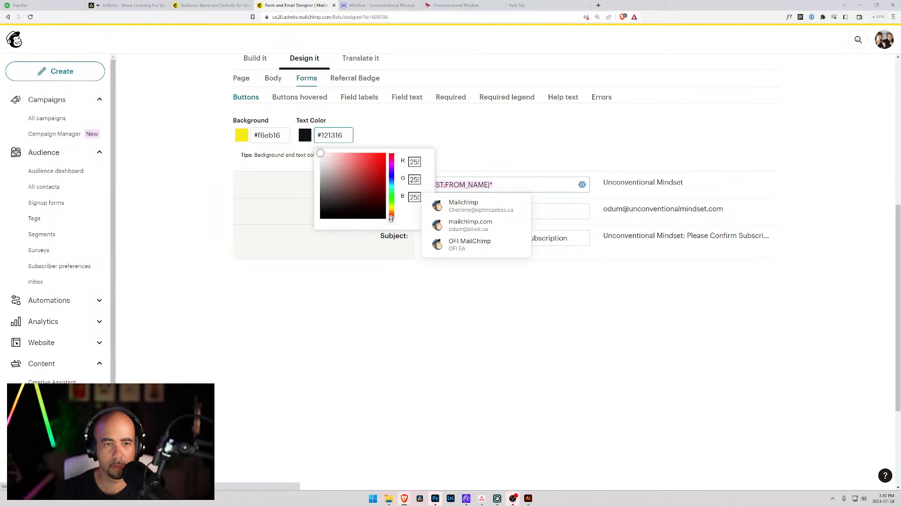
left_click(264, 163)
left_click(215, 184)
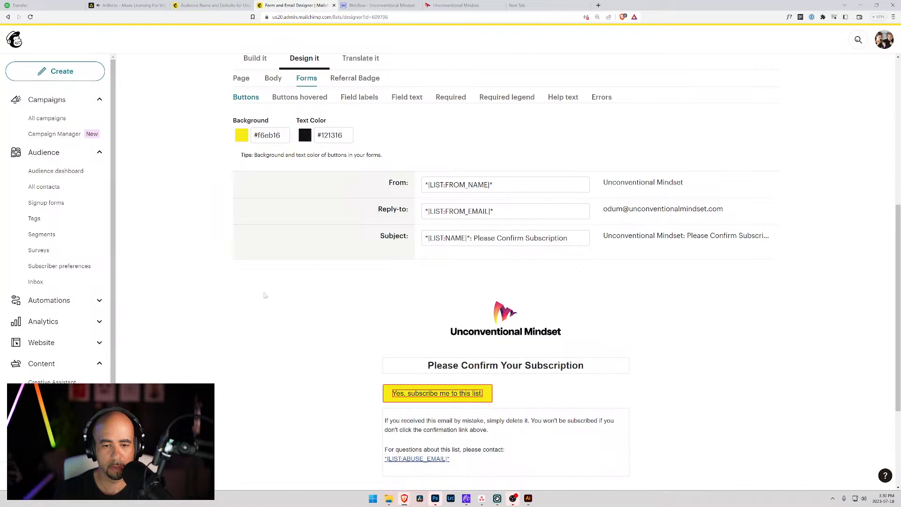
Copy the Webflow Subscribe button's blue #013dac for the hovered button background.
left_click(299, 97)
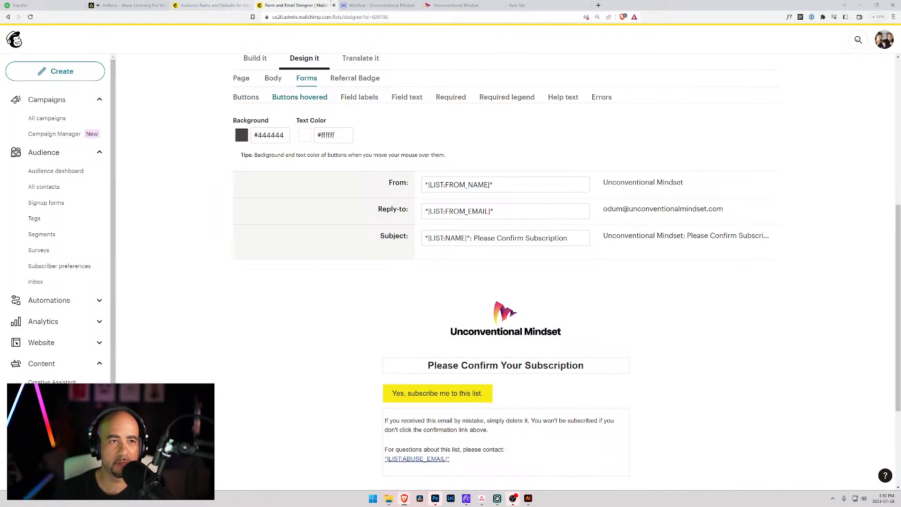
left_click(380, 5)
left_click(565, 160)
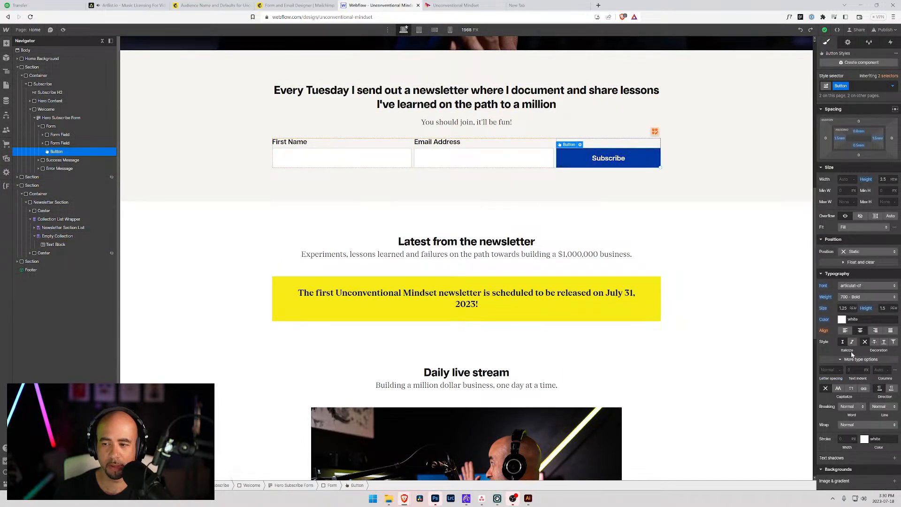
left_click(843, 336)
key("ctrl+c")
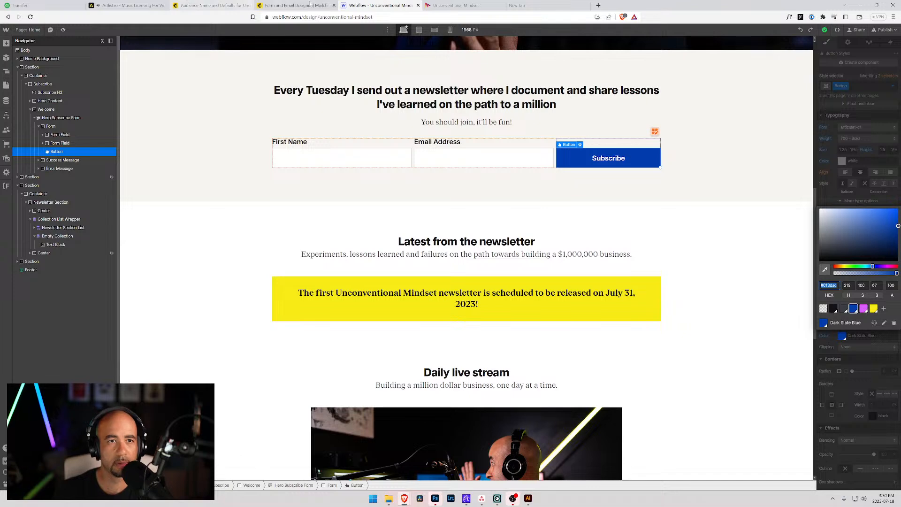
key("ctrl+shift+Tab")
left_click(270, 135)
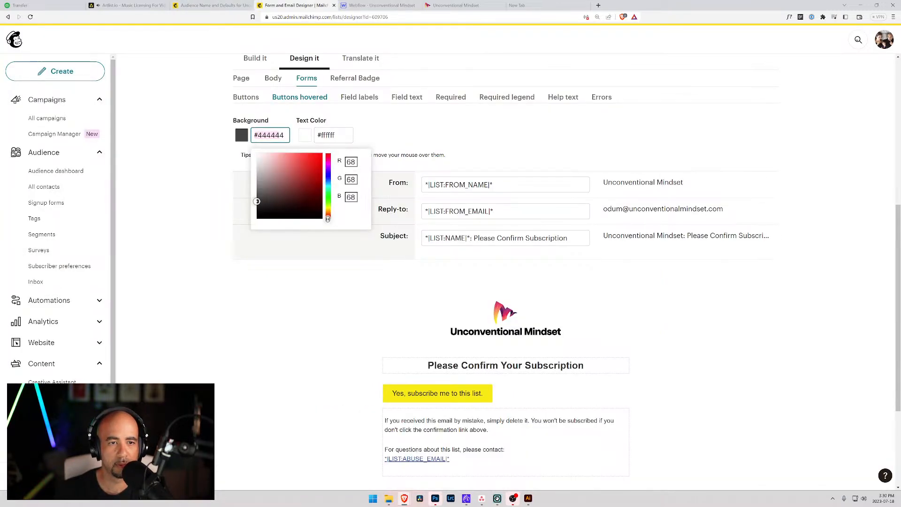
Paste #013dac as the hovered button background, keeping white text.
left_click_drag(284, 135, 242, 135)
key("ctrl+v")
left_click(338, 136)
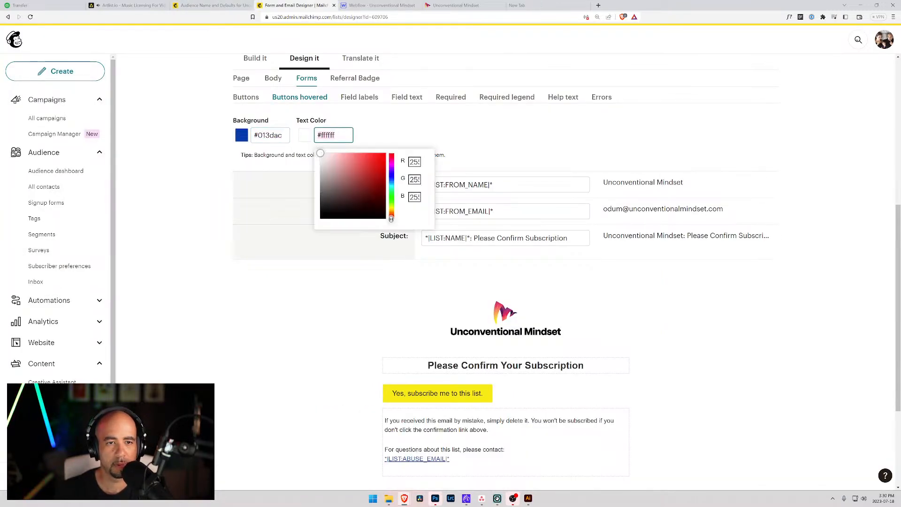
left_click(428, 128)
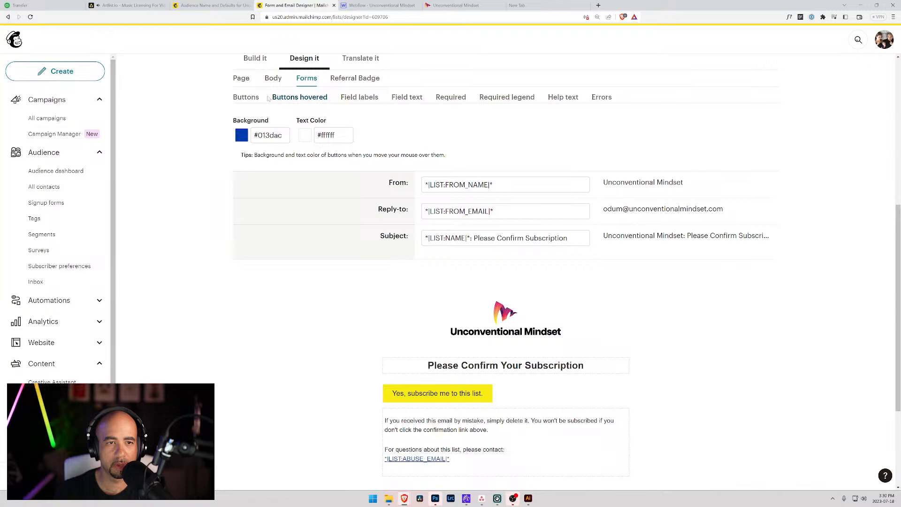
Compare normal and hovered button colours to verify the yellow and blue settings.
left_click(249, 98)
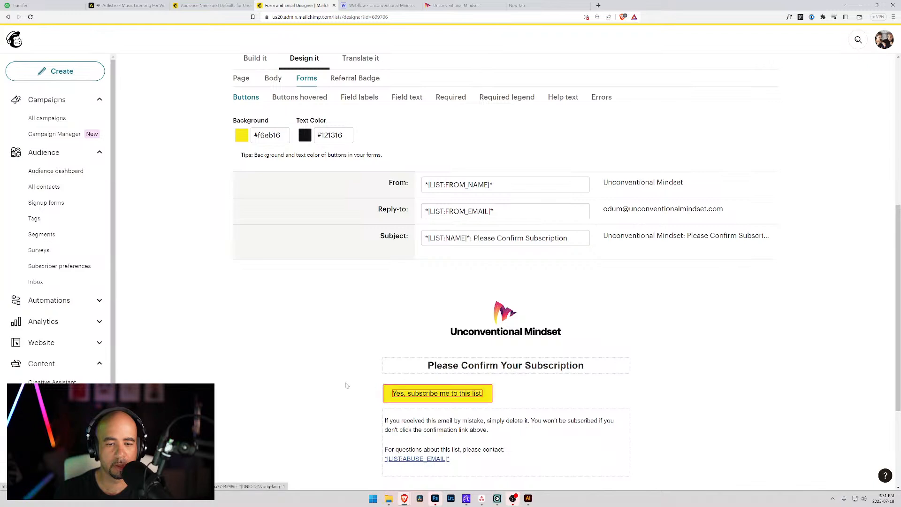
left_click(300, 98)
left_click(248, 98)
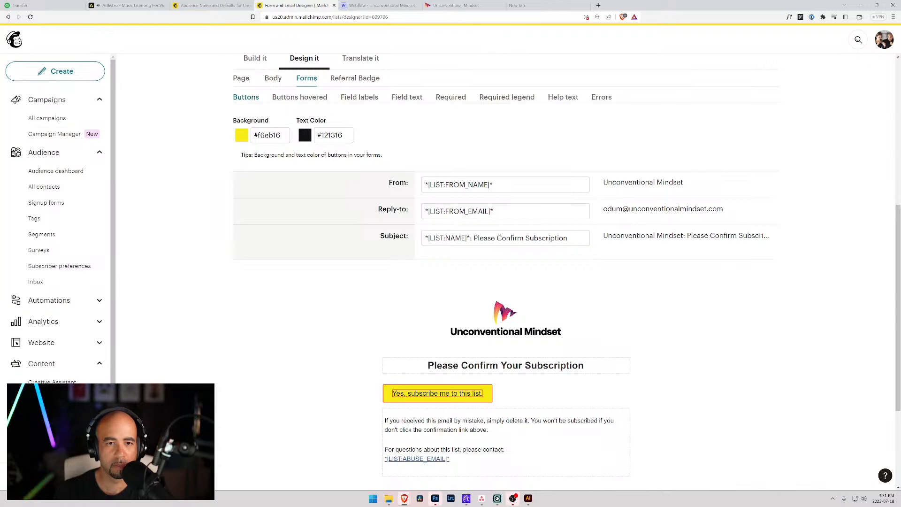
left_click(243, 136)
left_click(246, 137)
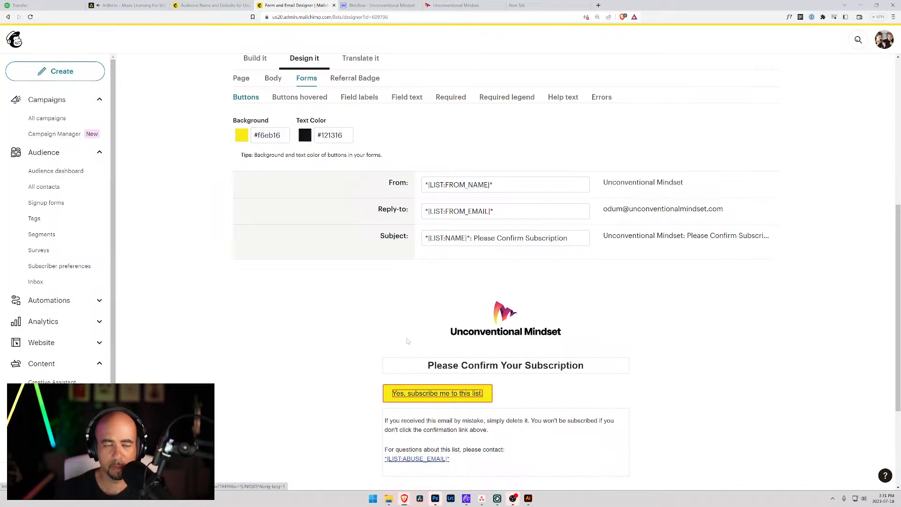
scroll(321, 105, "up", 1)
left_click(299, 133)
left_click(357, 133)
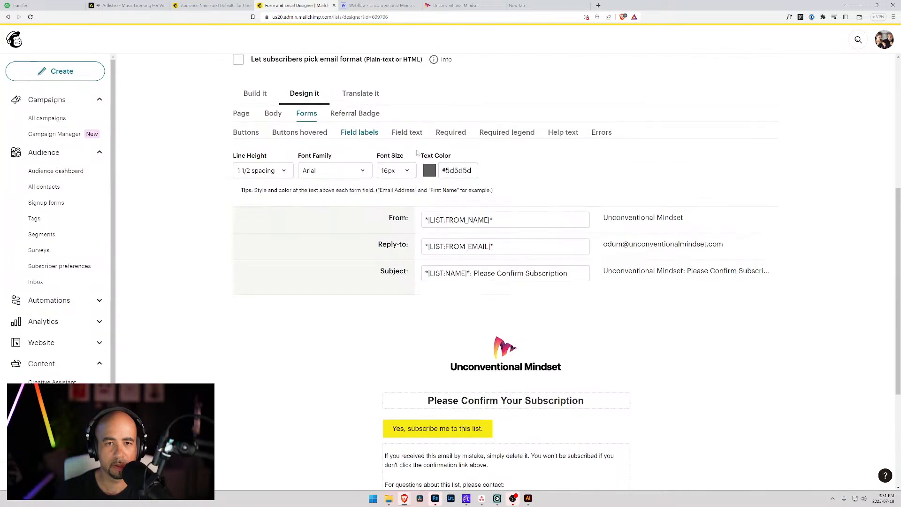
Review the required marker, field text, required legend, help text and error message styles.
left_click(462, 132)
left_click(406, 133)
left_click(505, 133)
left_click(561, 133)
left_click(601, 133)
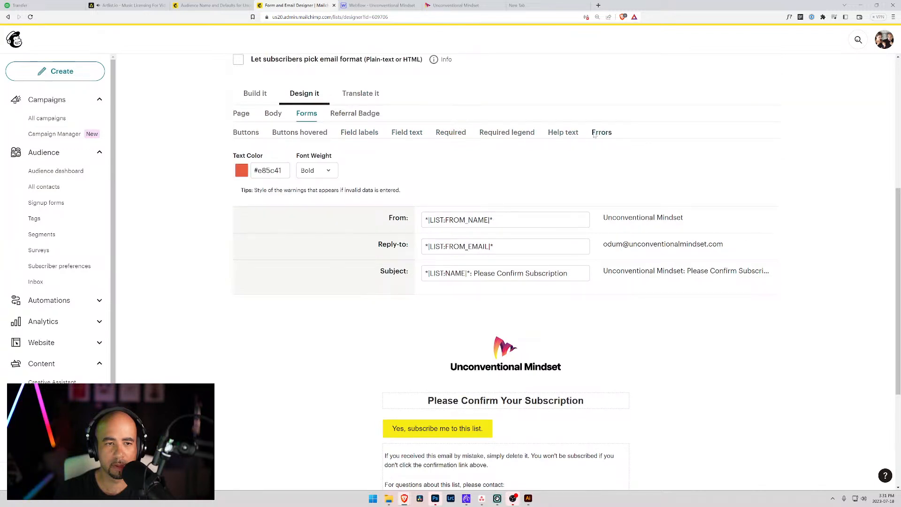
left_click(273, 115)
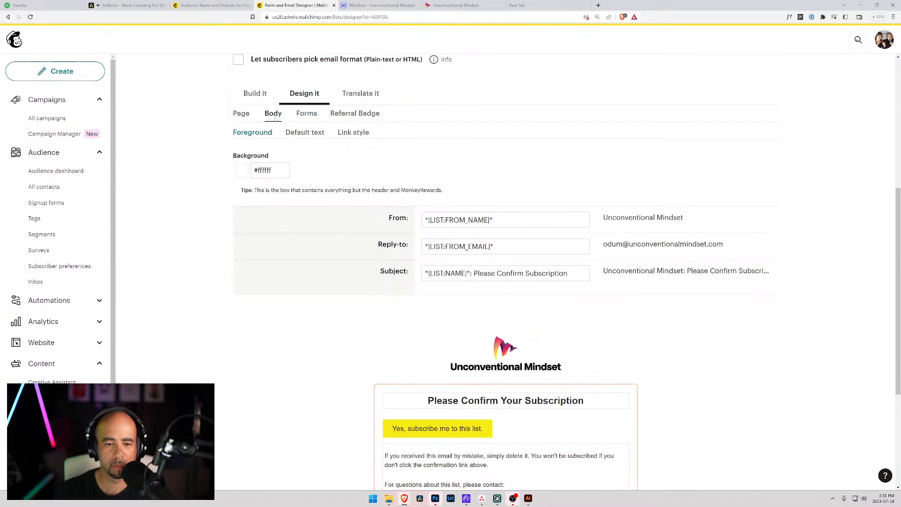
left_click(308, 115)
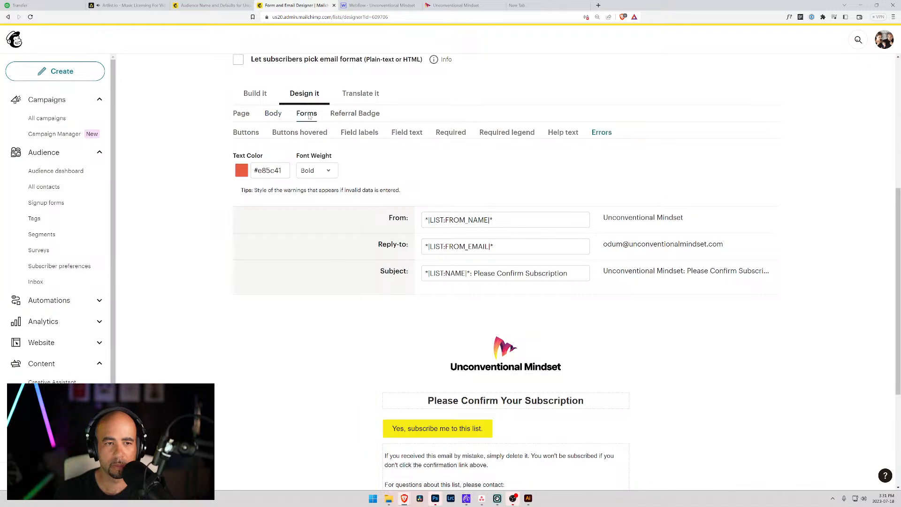
Switch the default body text font from Arial to Georgia and check the preview.
left_click(273, 114)
left_click(303, 133)
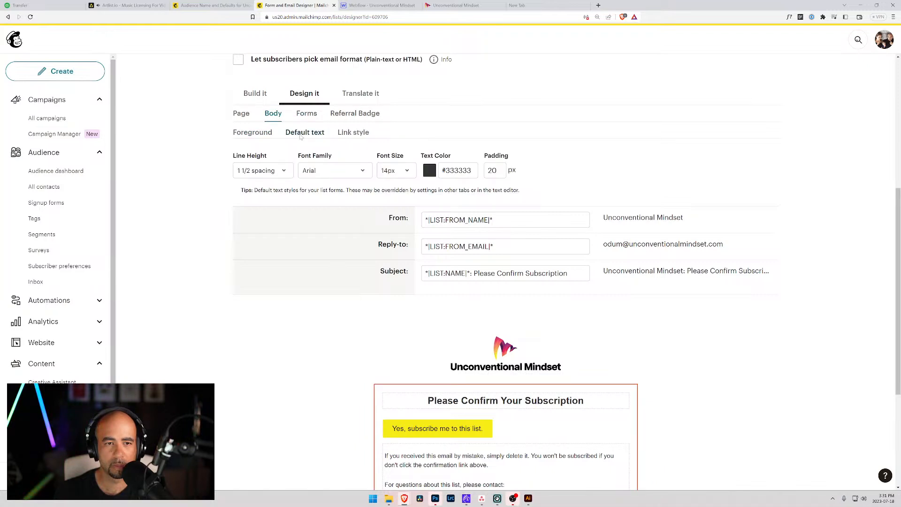
left_click(363, 172)
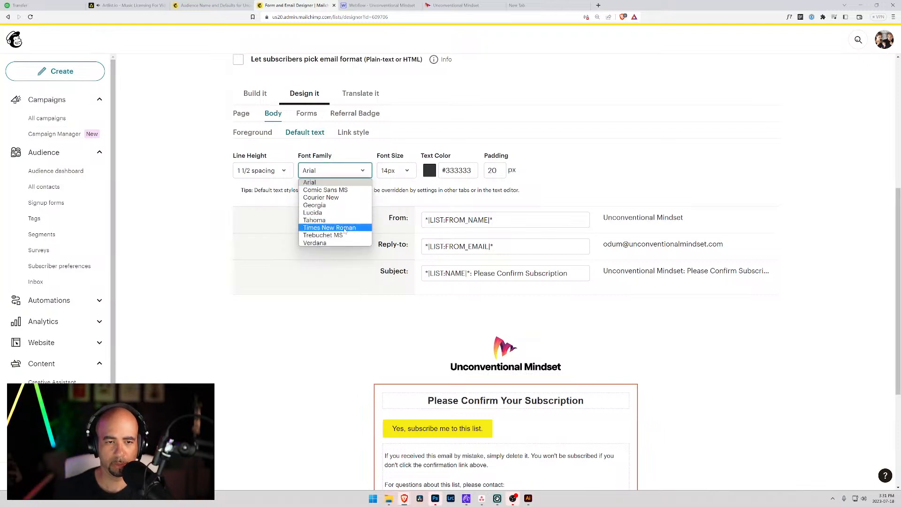
left_click(336, 205)
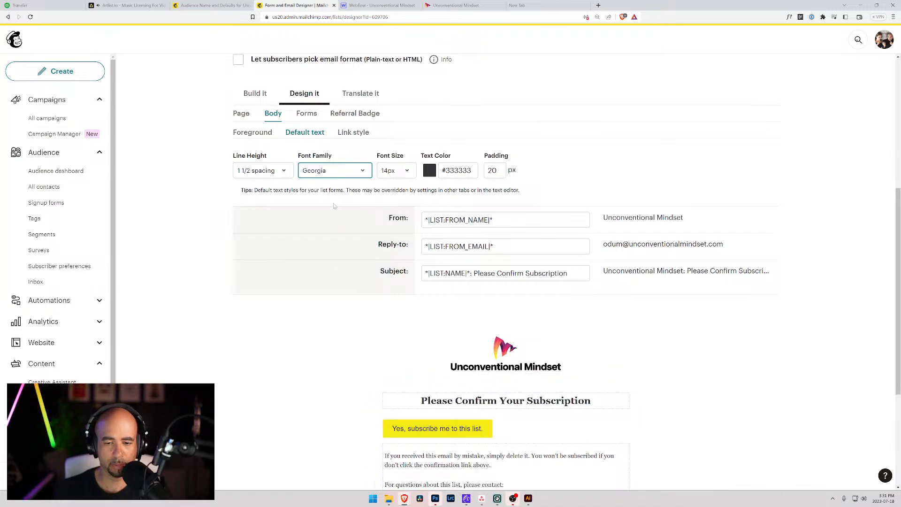
scroll(334, 205, "down", 3)
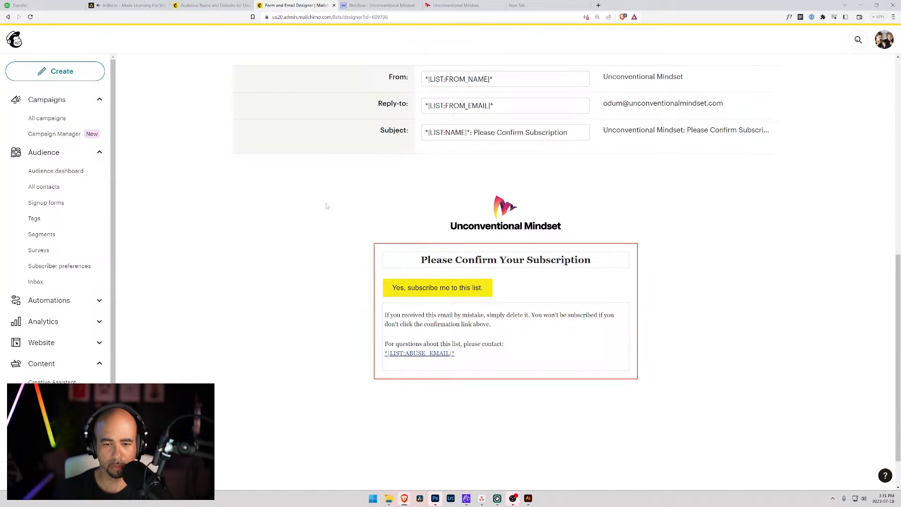
scroll(296, 204, "up", 2)
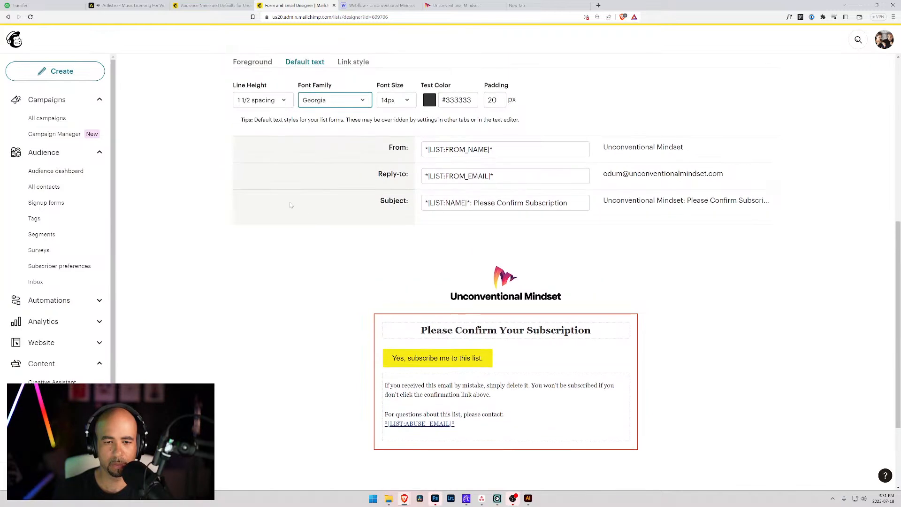
Restyle the 'Please Confirm Your Subscription' heading as bold Arial and save it.
left_click(620, 328)
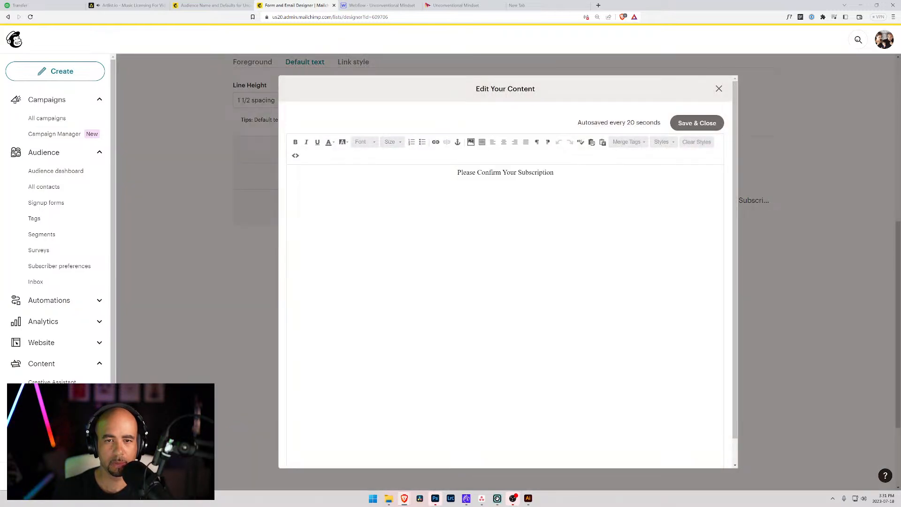
left_click_drag(554, 172, 457, 172)
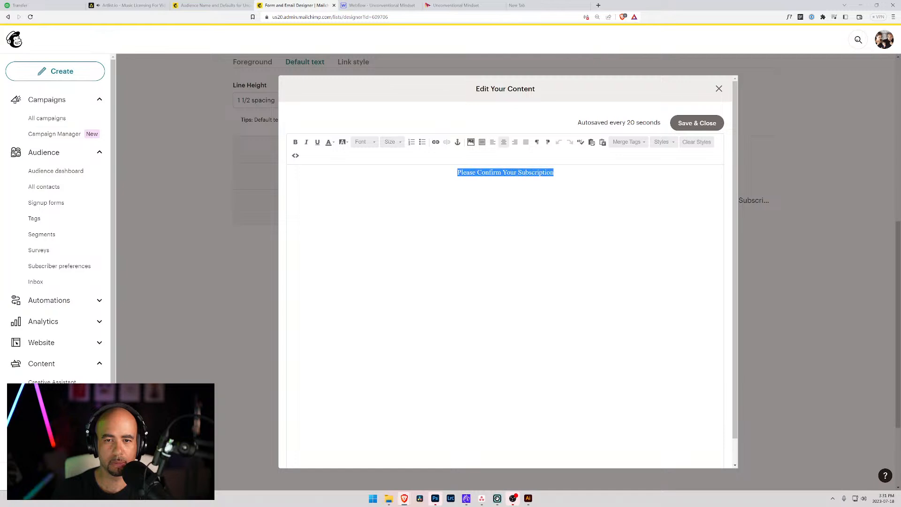
left_click(374, 143)
scroll(371, 174, "down", 3)
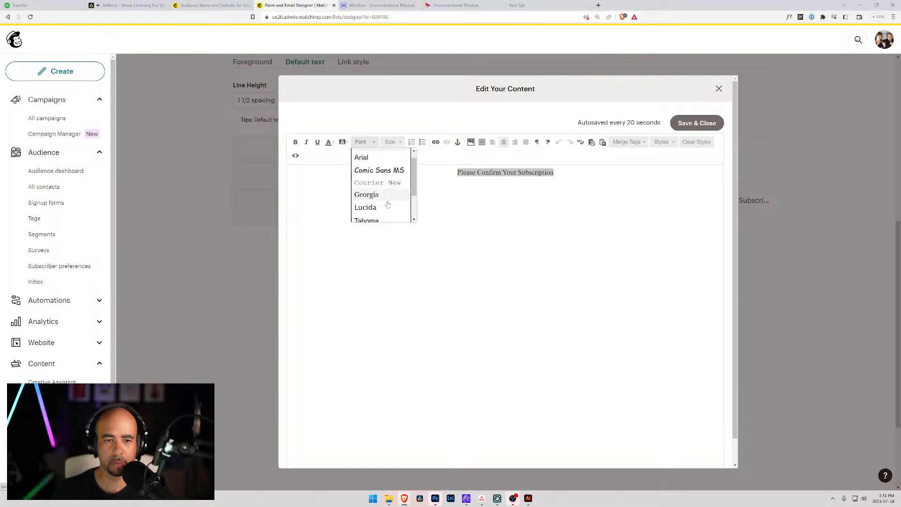
scroll(372, 186, "up", 3)
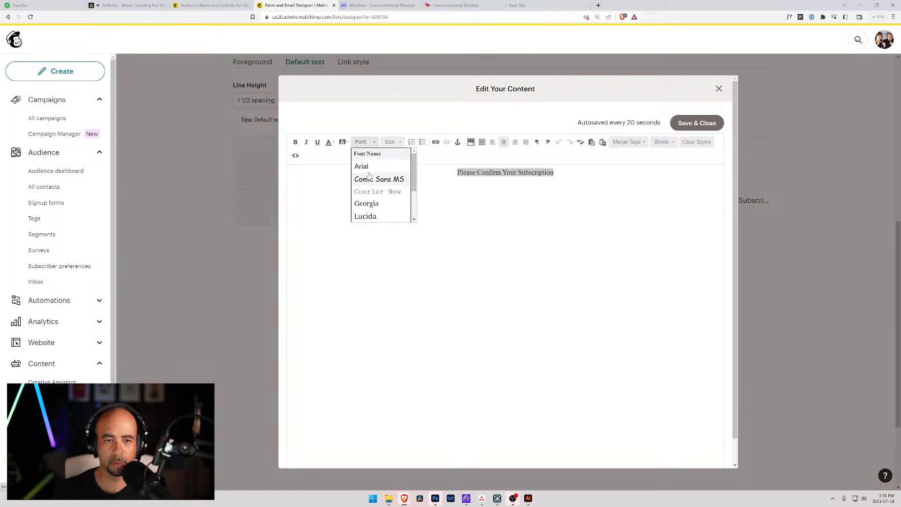
left_click(364, 166)
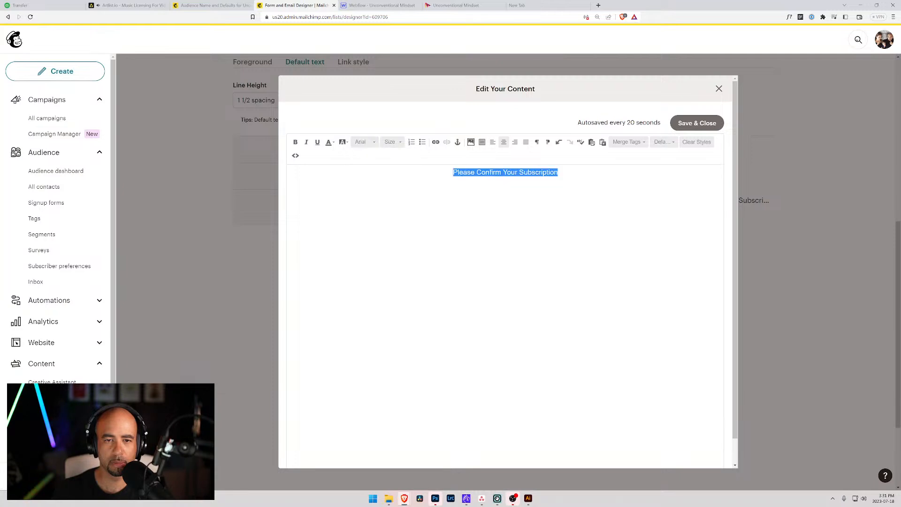
left_click(296, 142)
left_click(698, 123)
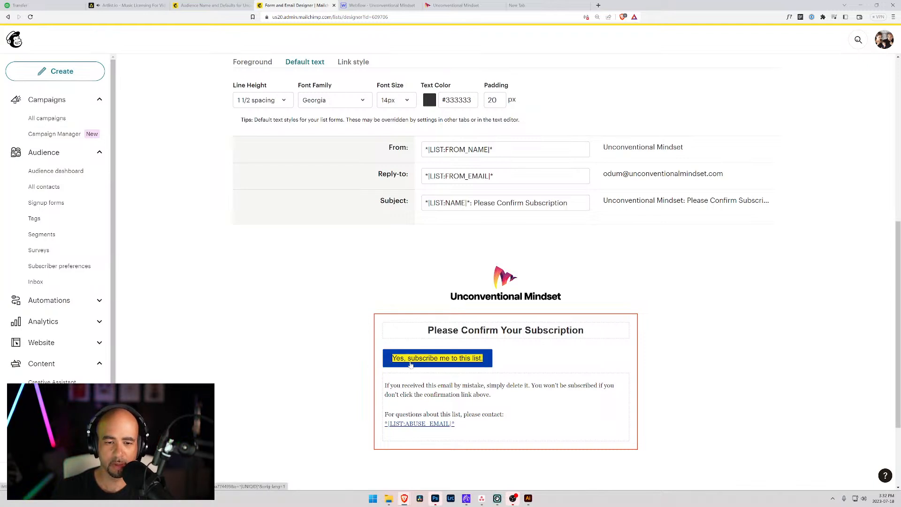
Set the email's link style colour to the site's blue #013dac.
scroll(277, 137, "up", 1)
scroll(277, 137, "up", 3)
left_click(354, 203)
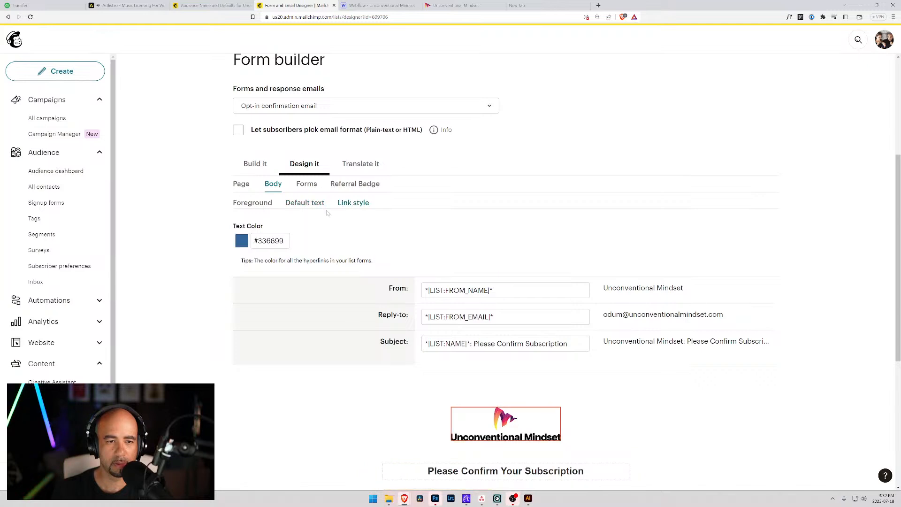
left_click(367, 6)
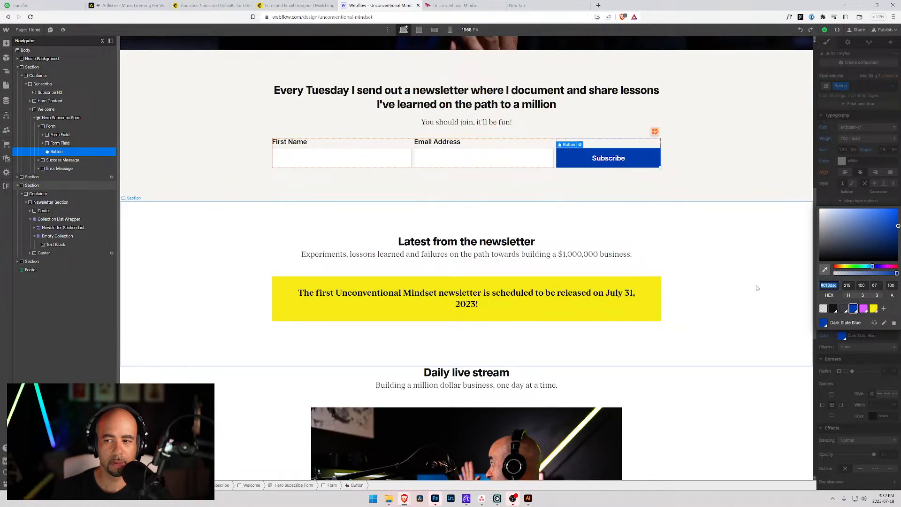
left_click(296, 5)
left_click_drag(284, 241, 244, 239)
type("#013dac")
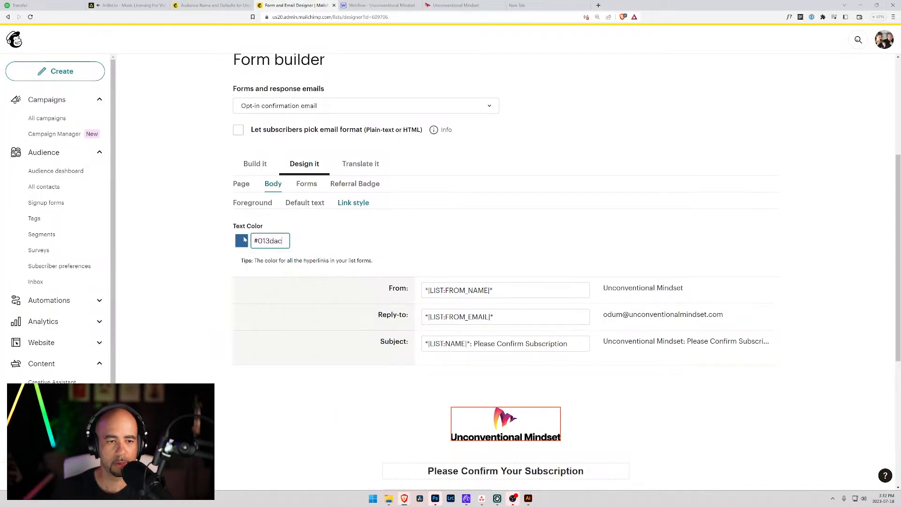
key("Tab")
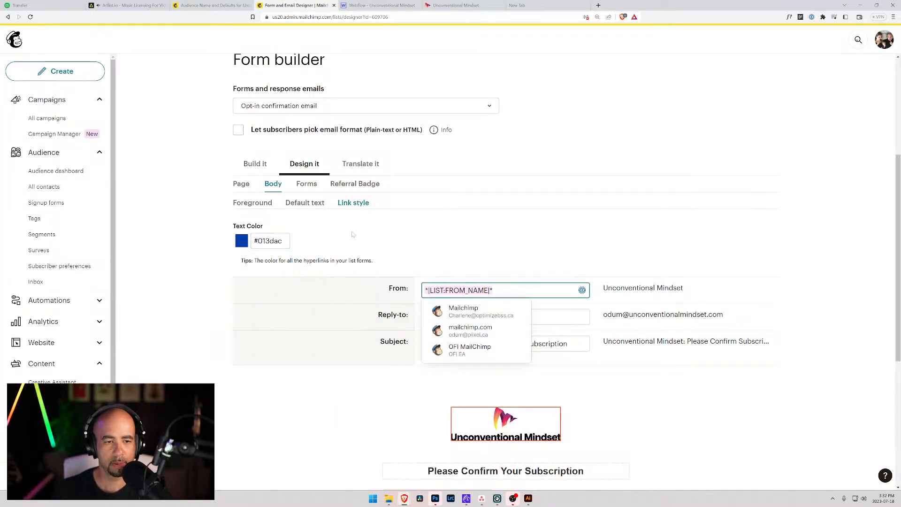
left_click(333, 217)
left_click(303, 203)
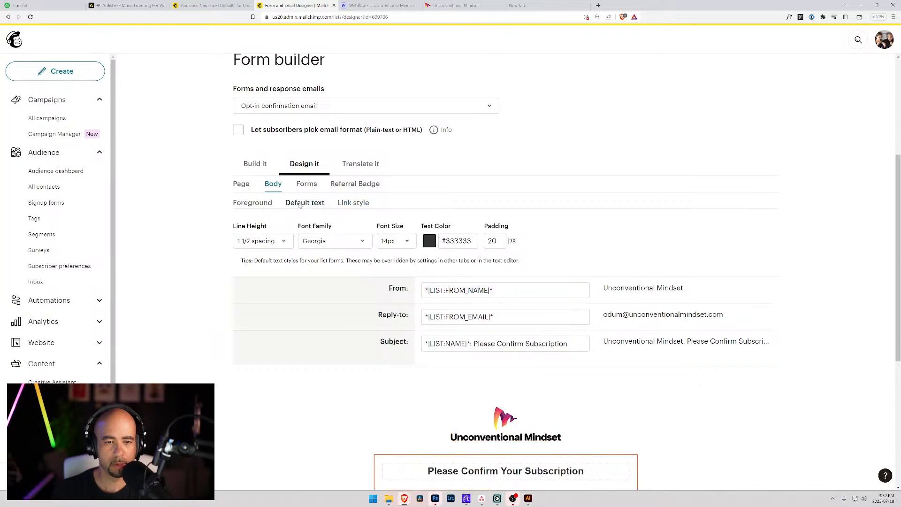
In Webflow, check the Dark Slate Grey value and revert the Subscribe button to Dark Slate Blue.
left_click(197, 5)
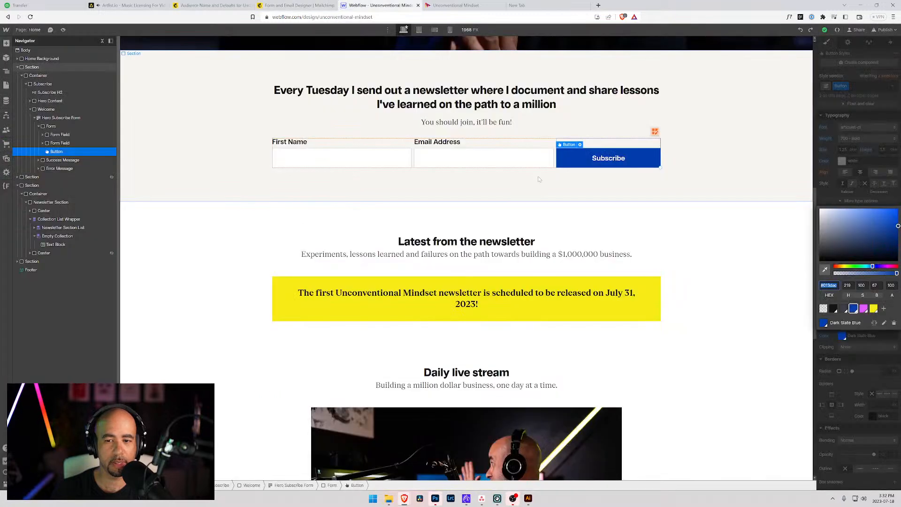
left_click(375, 6)
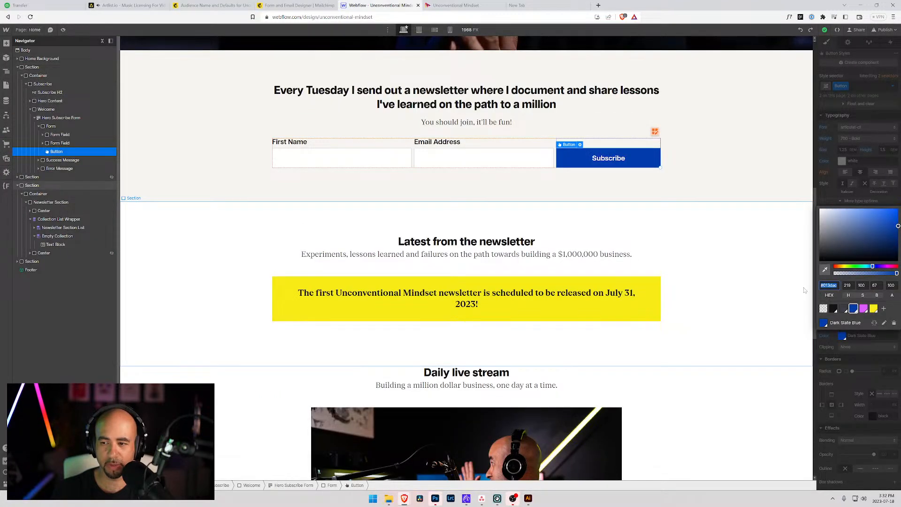
left_click(843, 308)
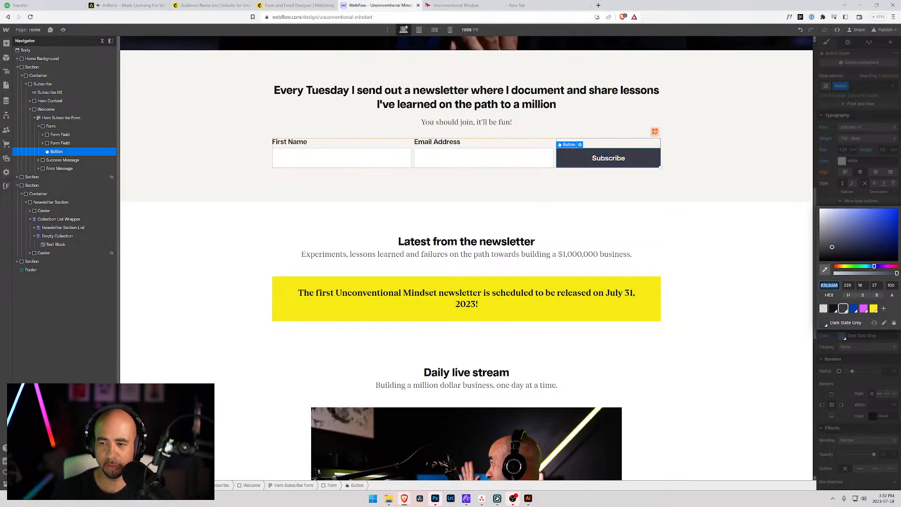
left_click(784, 188)
key("ctrl+z")
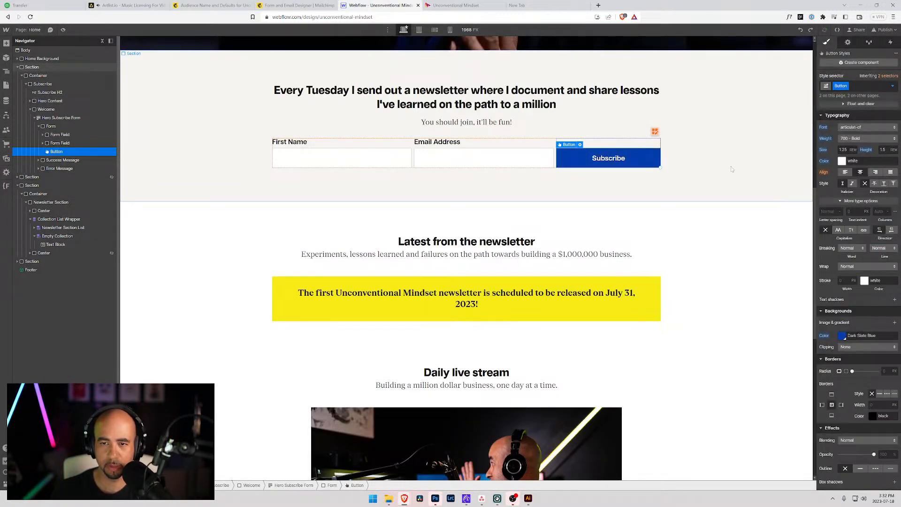
Change the default body text colour from #333333 to #3b3d46.
left_click(300, 5)
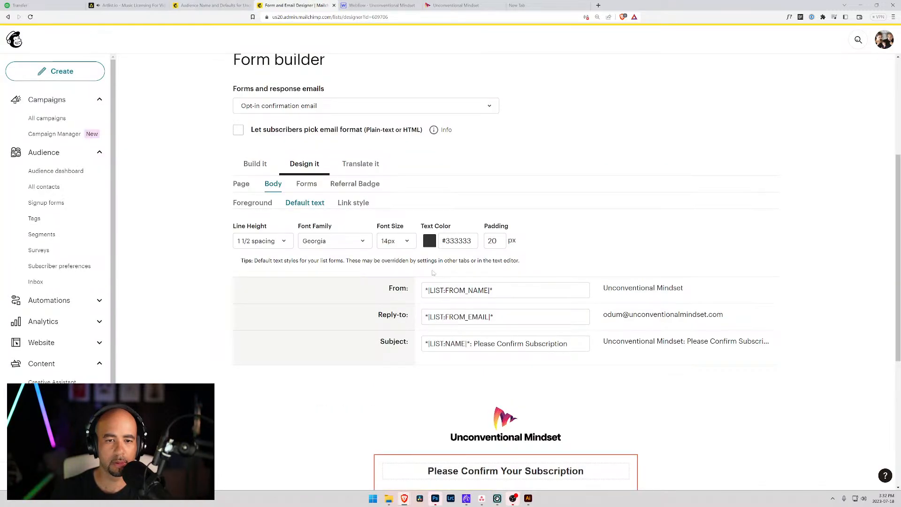
triple_click(457, 241)
type("#3b3d46")
key("Tab")
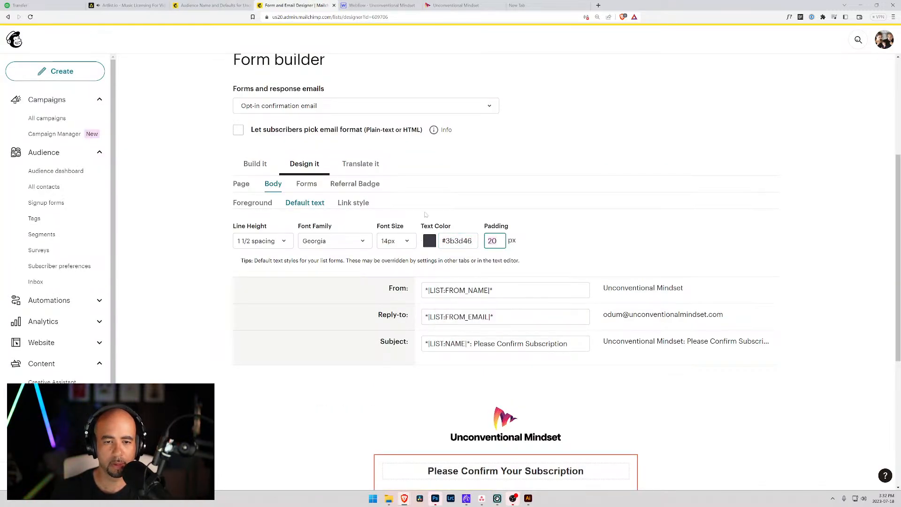
Review the Page and Body style settings: backgrounds, header, outer wrapper and link colour.
left_click(252, 203)
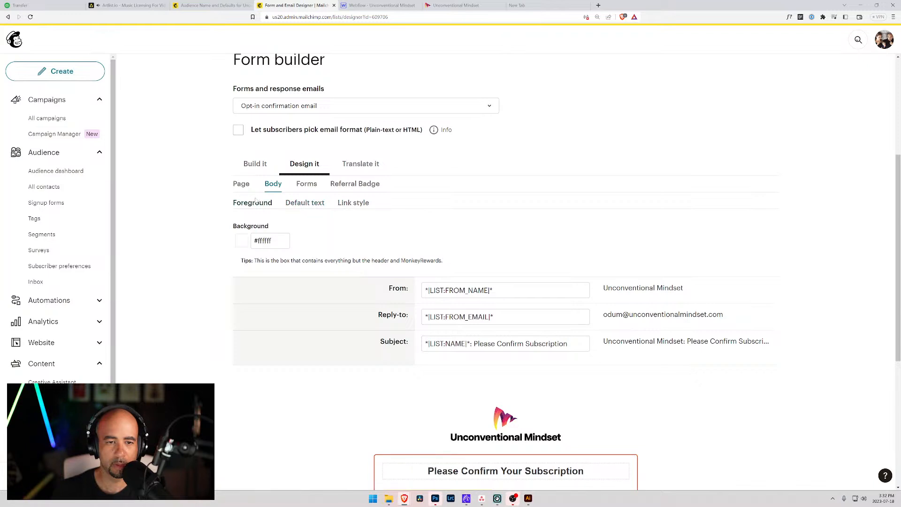
left_click(243, 184)
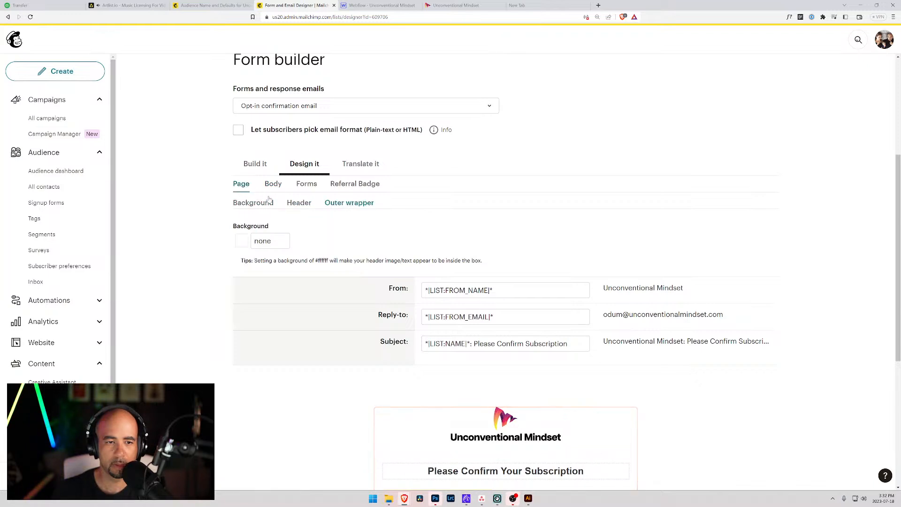
left_click(297, 204)
left_click(257, 204)
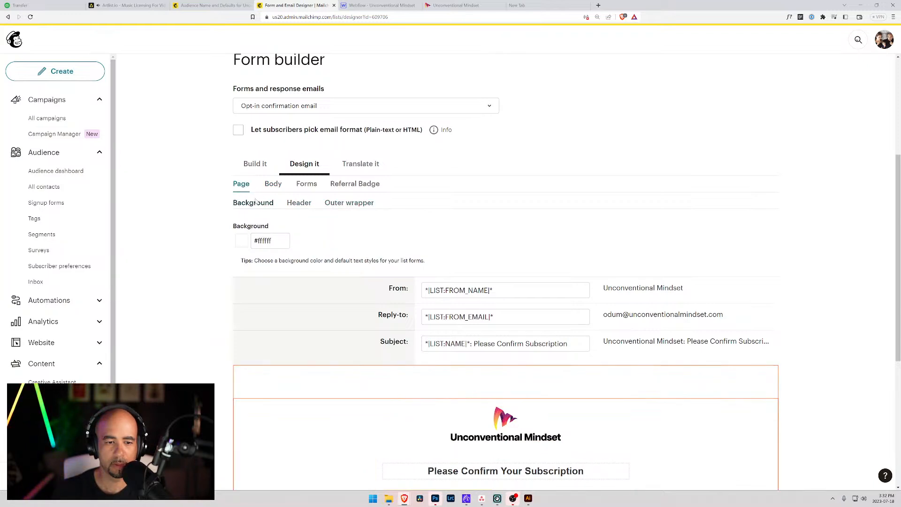
left_click(298, 203)
left_click(349, 202)
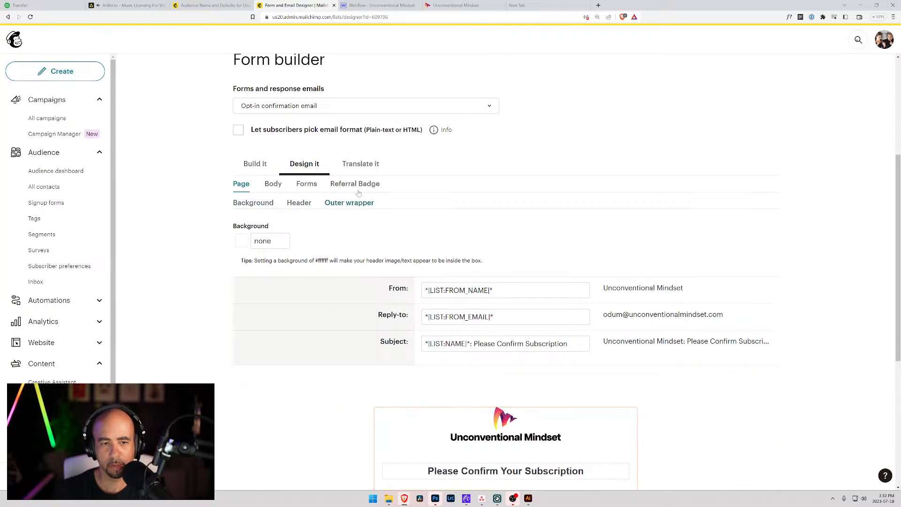
left_click(280, 186)
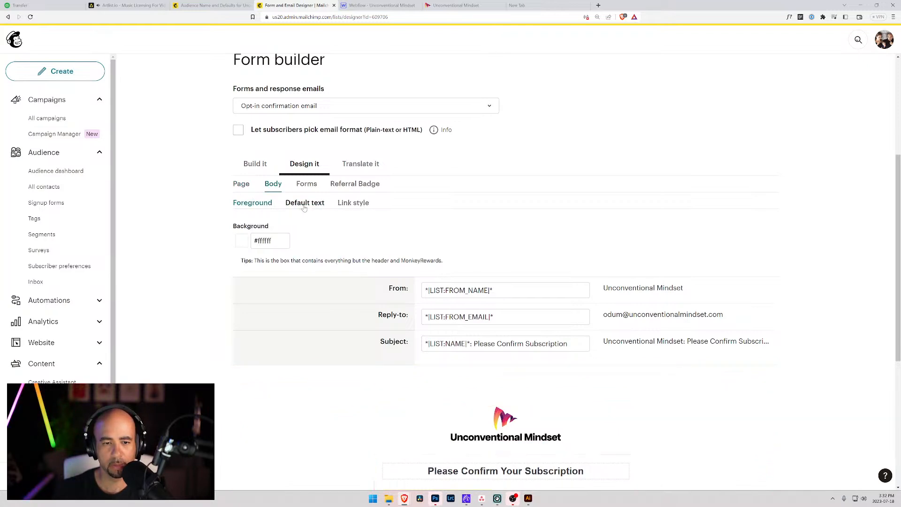
left_click(305, 203)
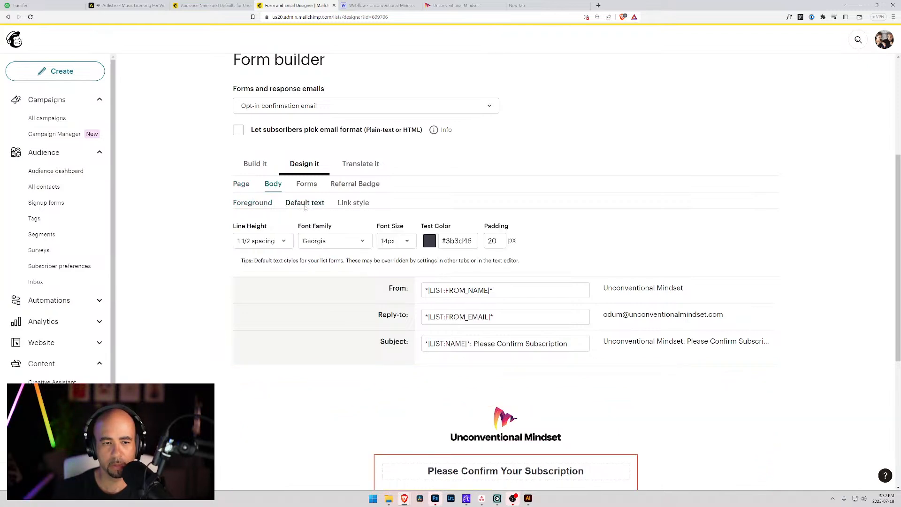
left_click(355, 204)
left_click(305, 203)
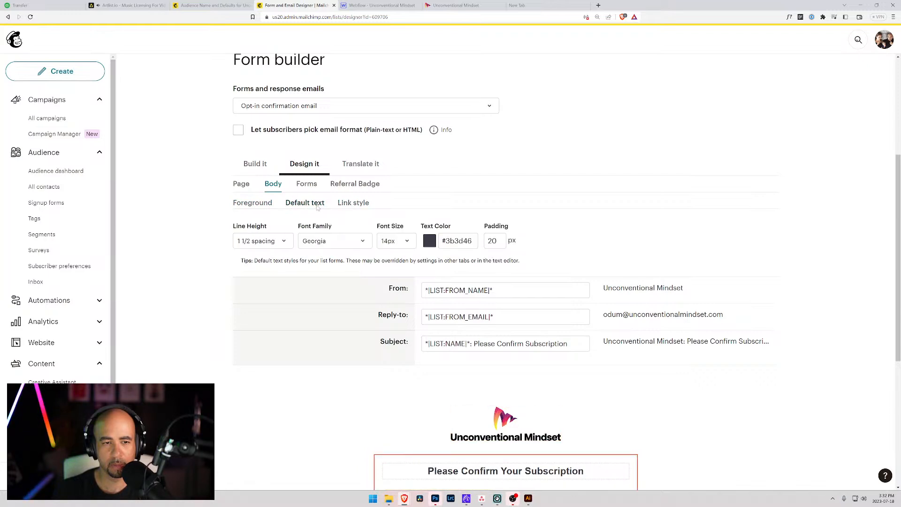
Check the help text, required legend and asterisk styles, then show the Audience Name and Defaults page.
left_click(305, 186)
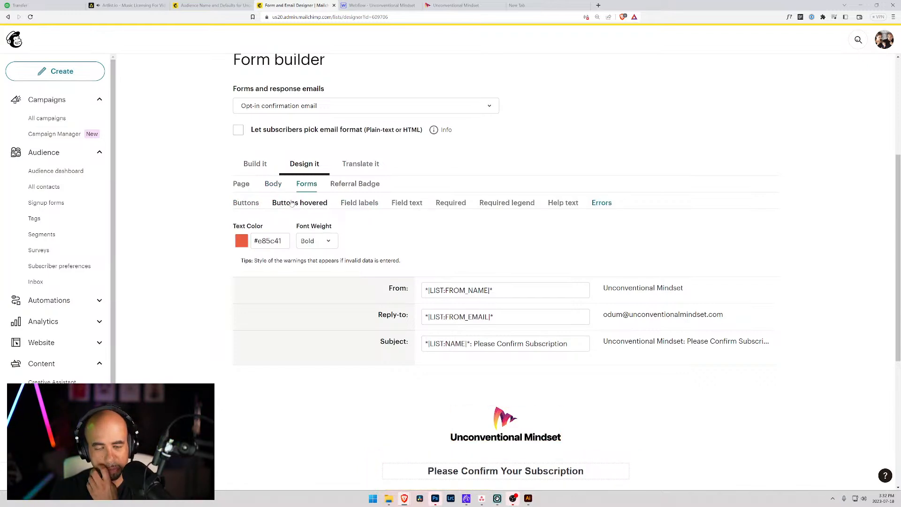
scroll(357, 234, "down", 2)
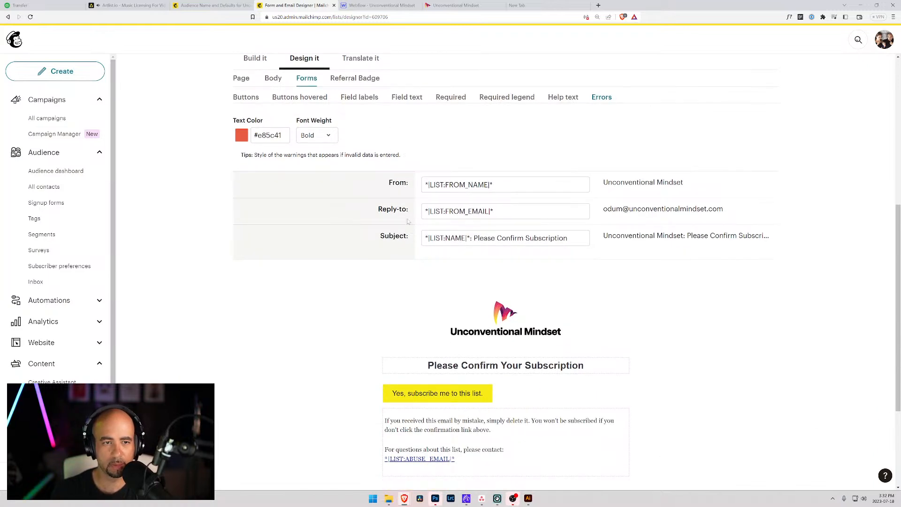
left_click(563, 97)
left_click(508, 98)
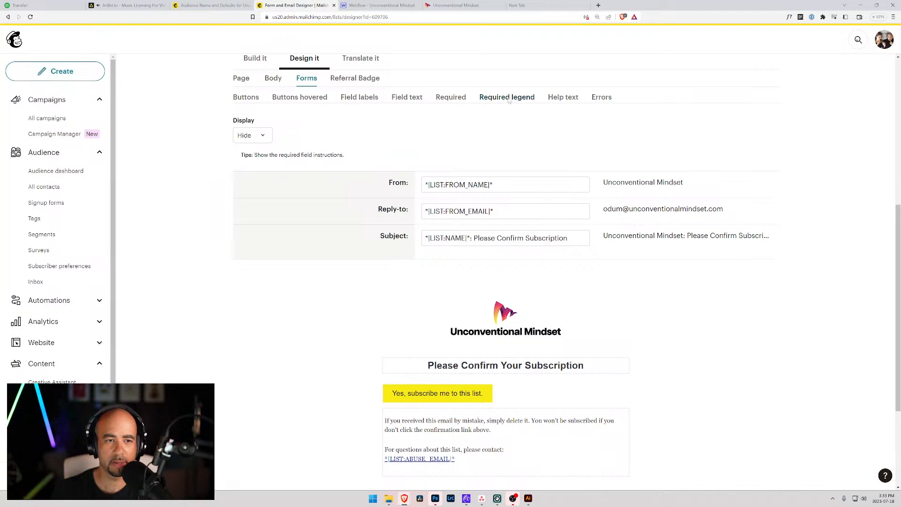
left_click(444, 99)
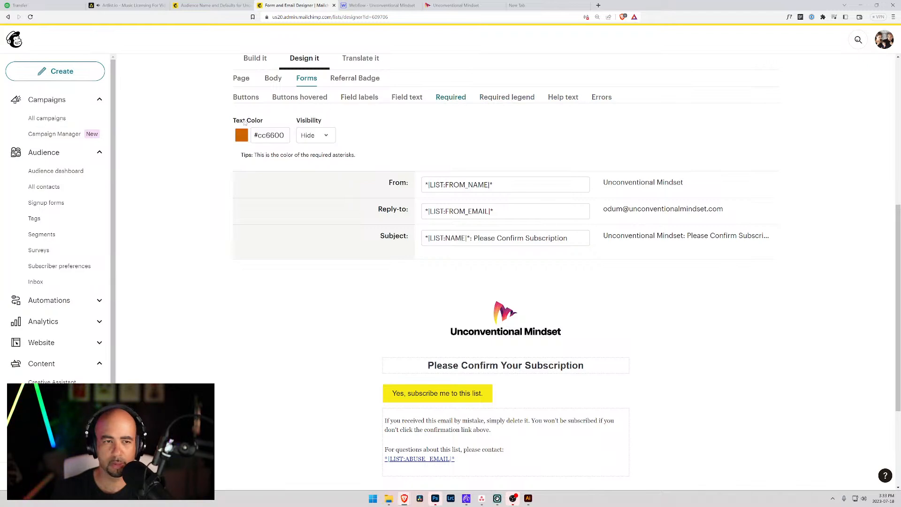
left_click(212, 5)
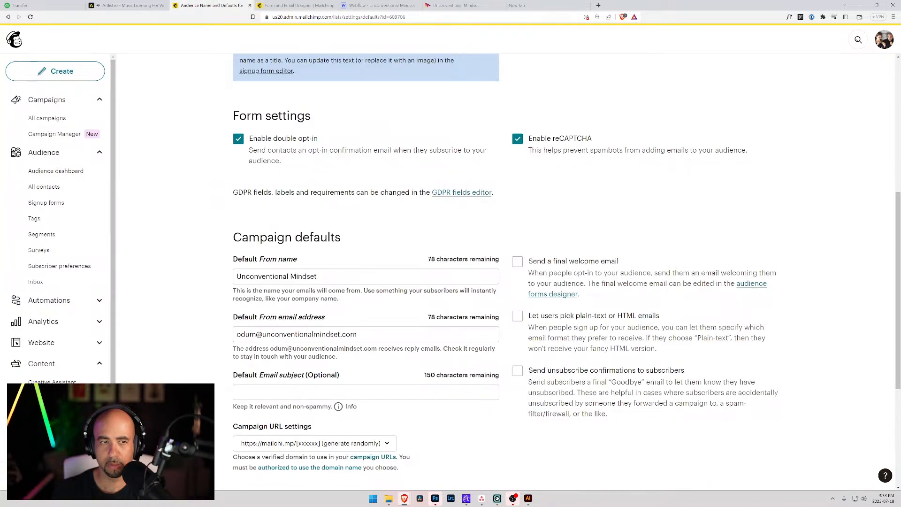
Eyedropper the Webflow logo's magenta and copy its hex #ba286c.
left_click(380, 5)
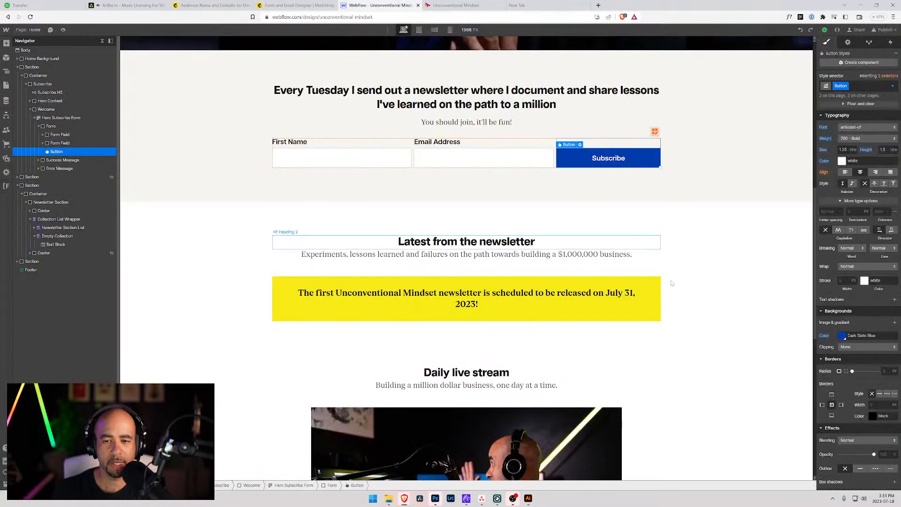
left_click(842, 336)
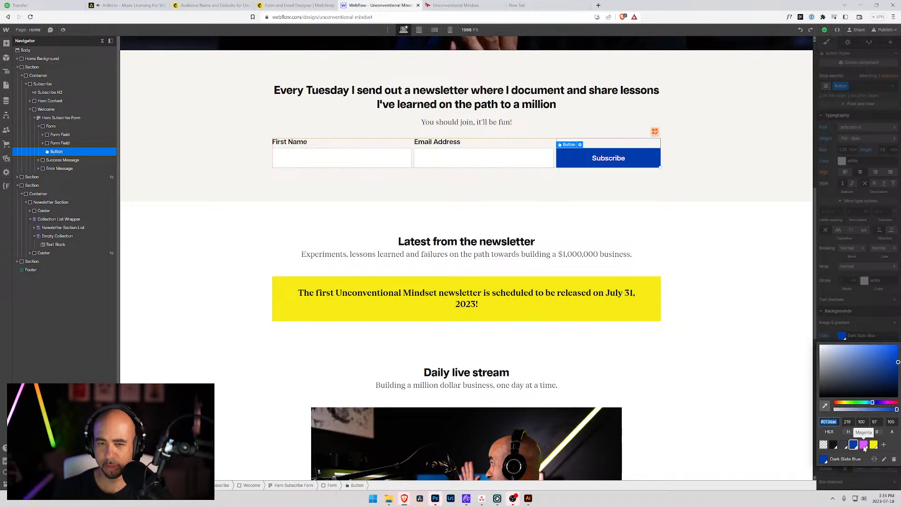
scroll(798, 389, "up", 10)
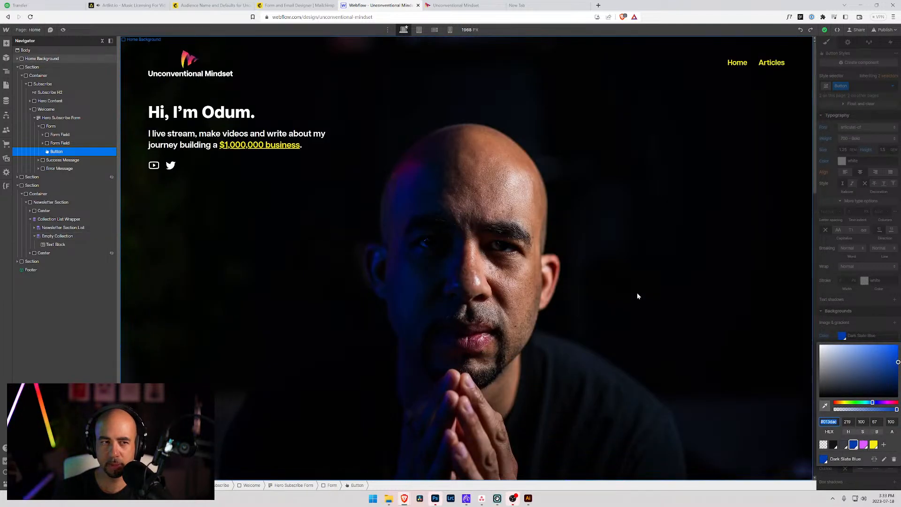
left_click(864, 445)
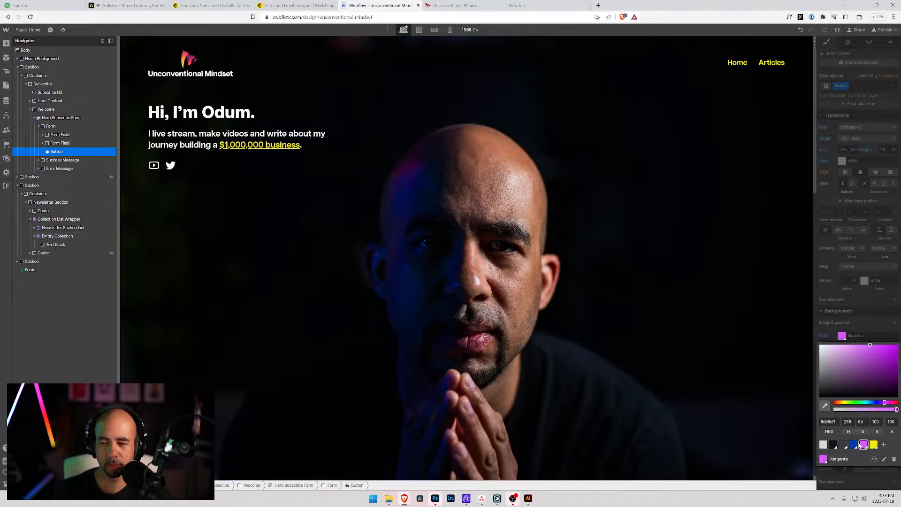
left_click(825, 405)
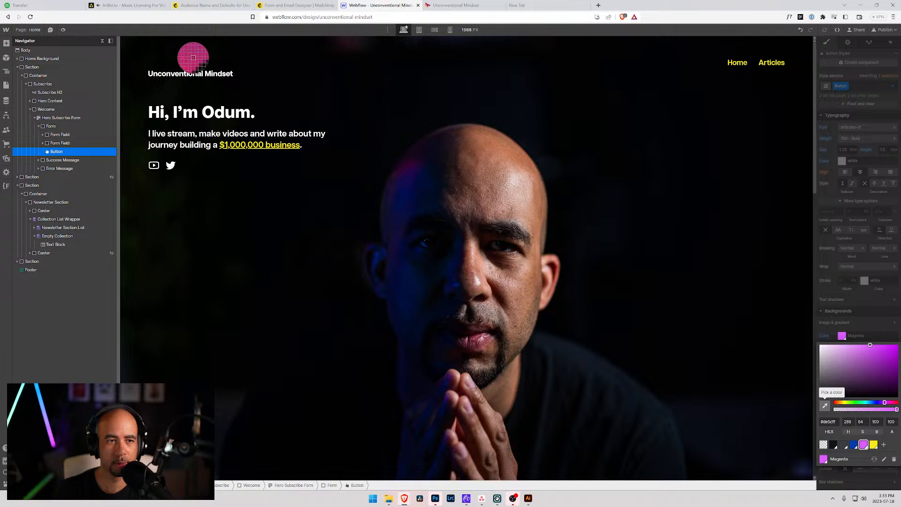
left_click(192, 57)
left_click(829, 422)
key("ctrl+c")
key("Escape")
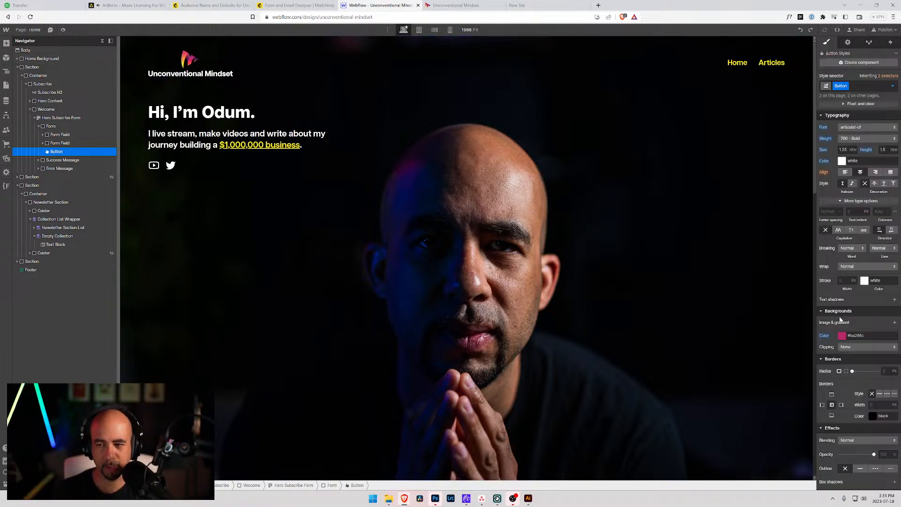
left_click(278, 6)
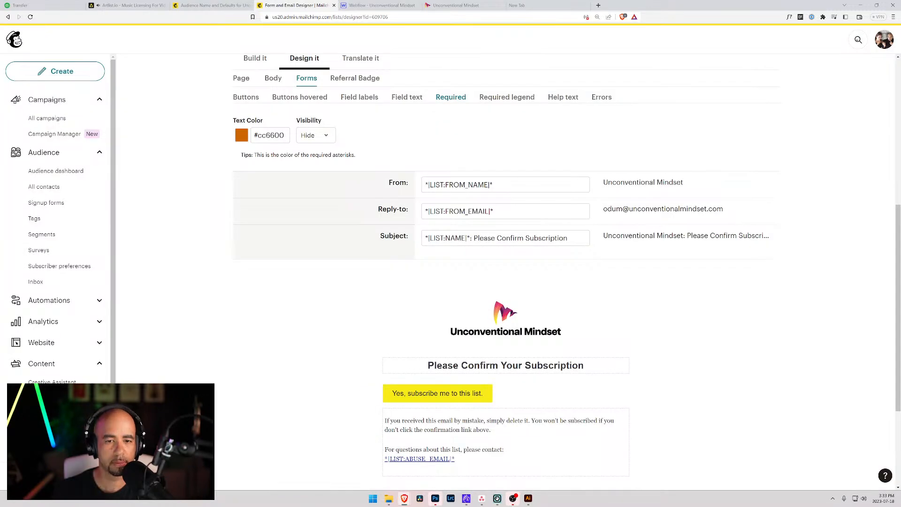
Set the required asterisk colour to magenta #ba286c.
left_click_drag(286, 136, 232, 135)
key("ctrl+v")
key("Tab")
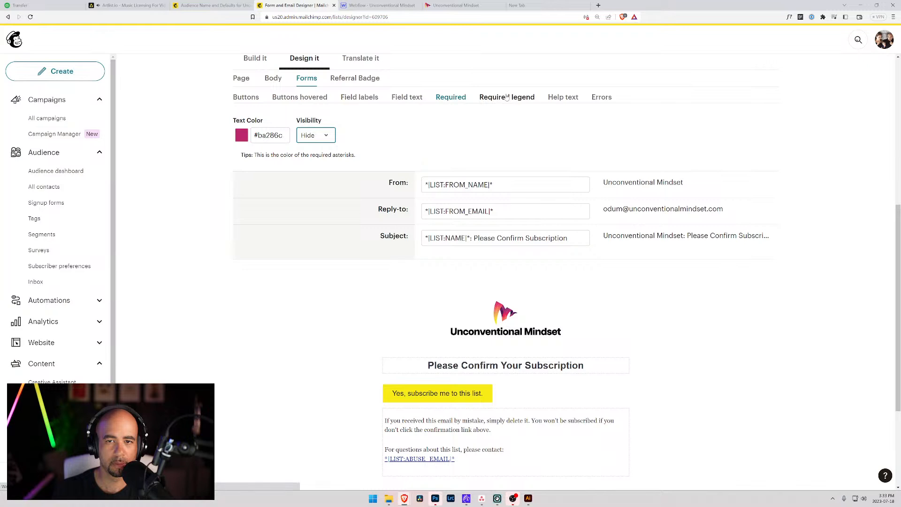
left_click(506, 97)
left_click(399, 99)
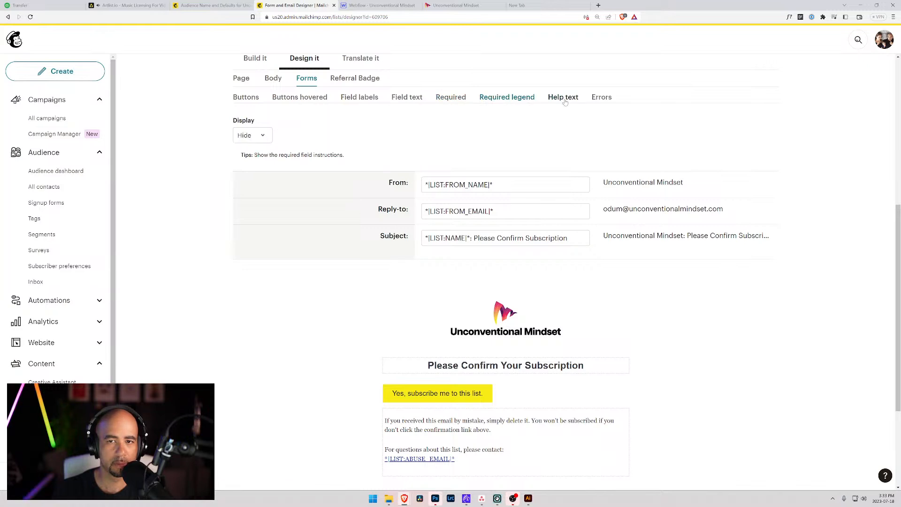
left_click(357, 98)
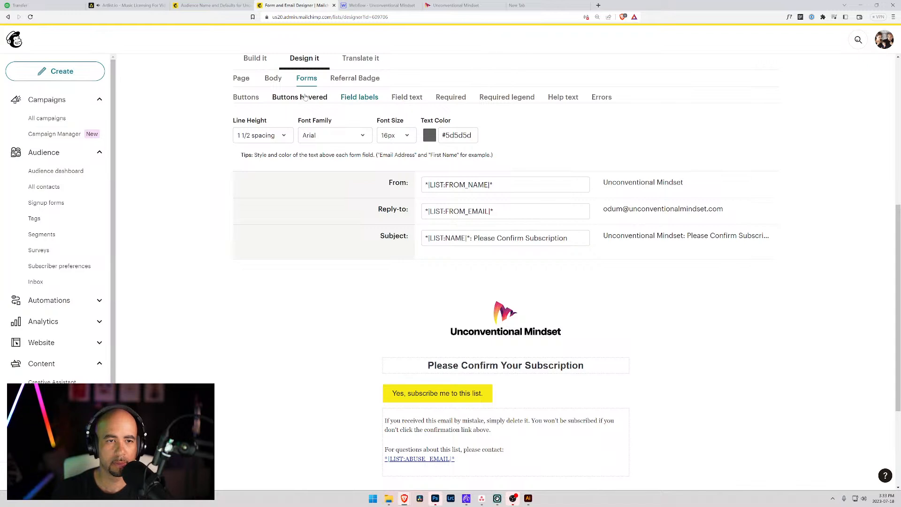
left_click(300, 98)
Copy #3b3d46 from the default text colour and paste it as the field text colour.
left_click(276, 80)
left_click(457, 135)
key("ctrl+c")
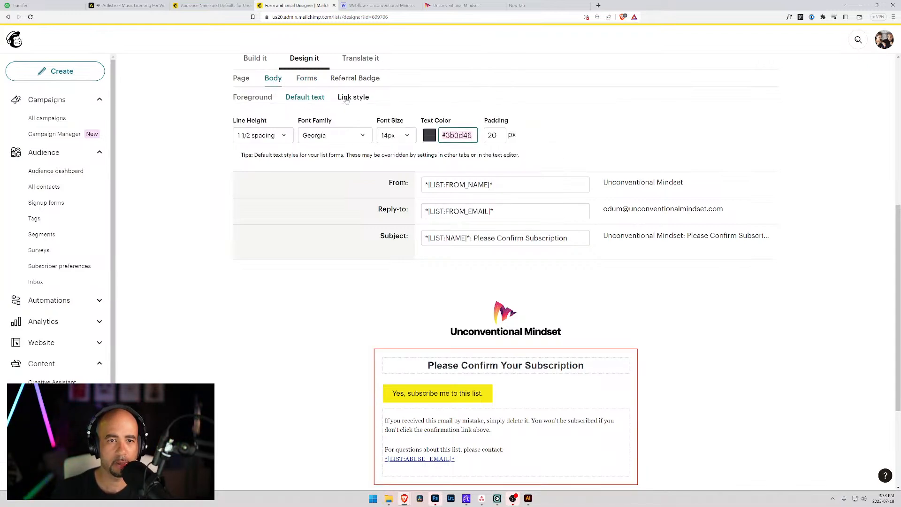
left_click(307, 79)
left_click(358, 98)
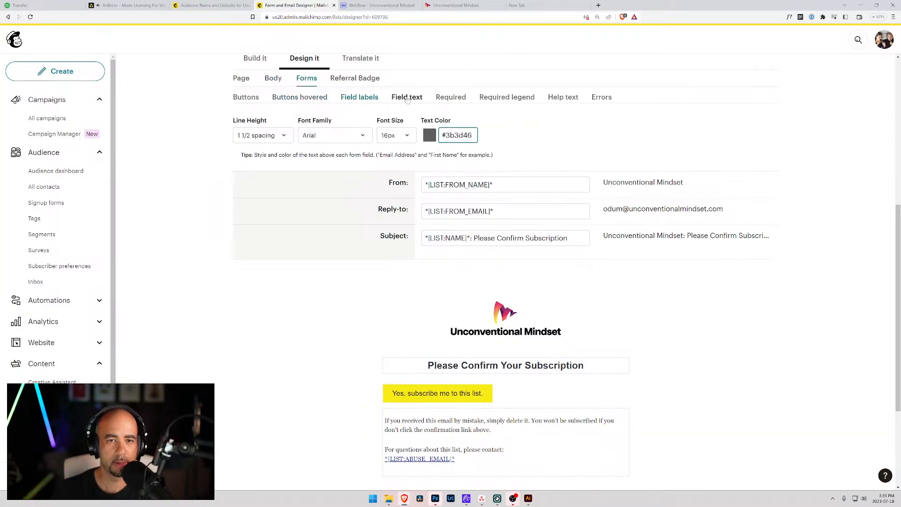
left_click(407, 97)
left_click(367, 135)
key("ctrl+v")
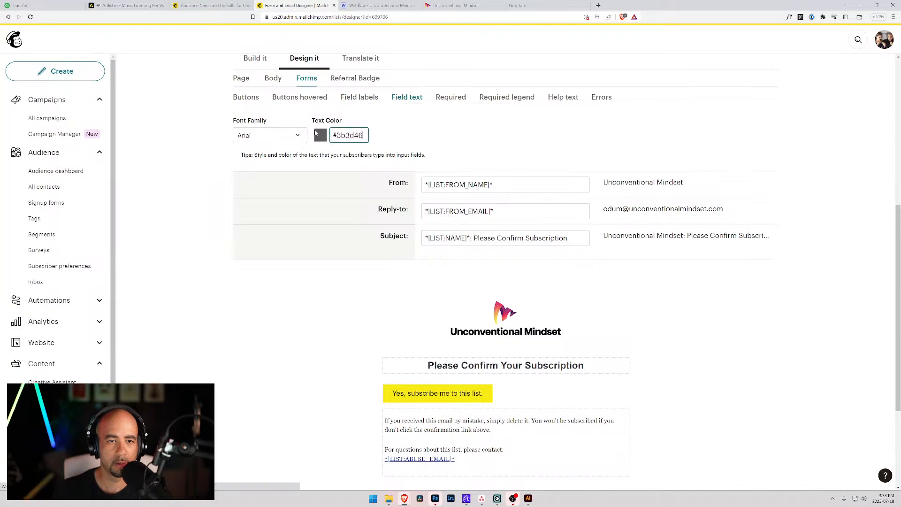
Set the help text colour to dark grey #3b3d46.
left_click(451, 98)
left_click(507, 98)
left_click(554, 98)
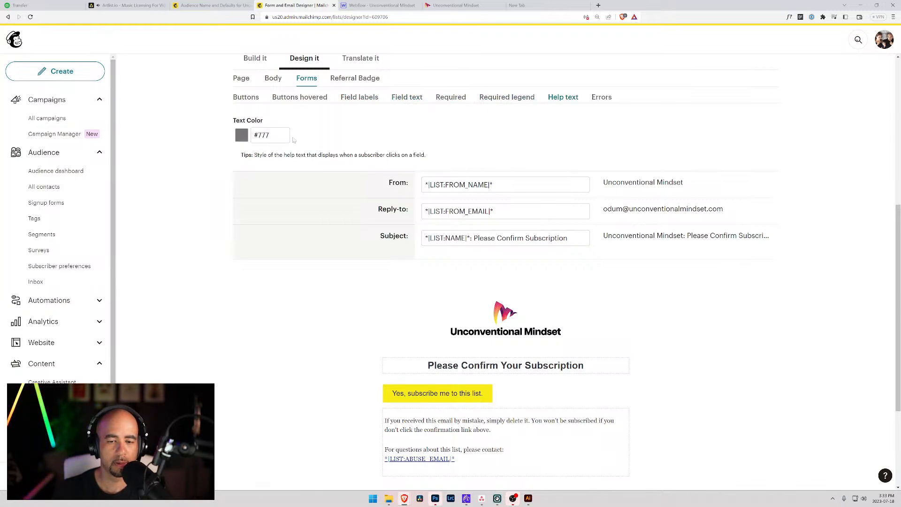
left_click(277, 135)
key("ctrl+v")
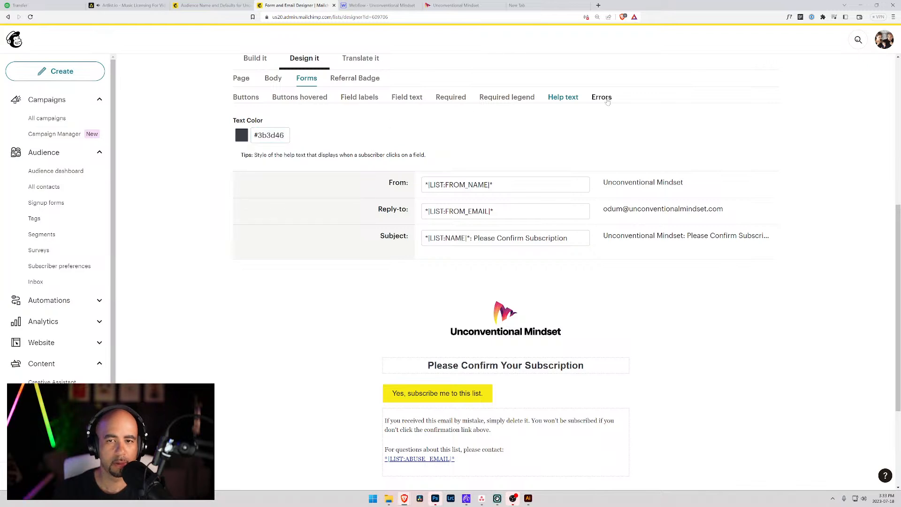
left_click(601, 97)
left_click(289, 97)
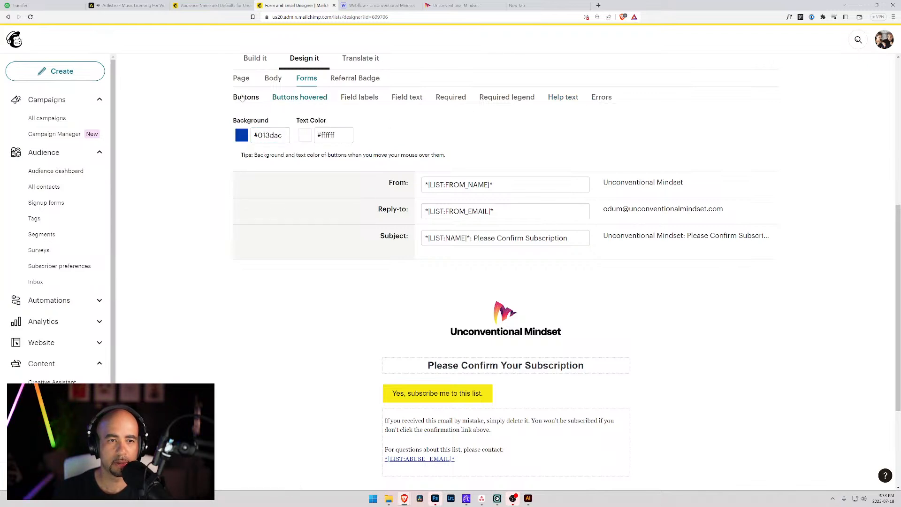
Check the Buttons settings: yellow #f6eb16 background with #121316 text, matching the preview button.
left_click(243, 97)
scroll(516, 211, "down", 3)
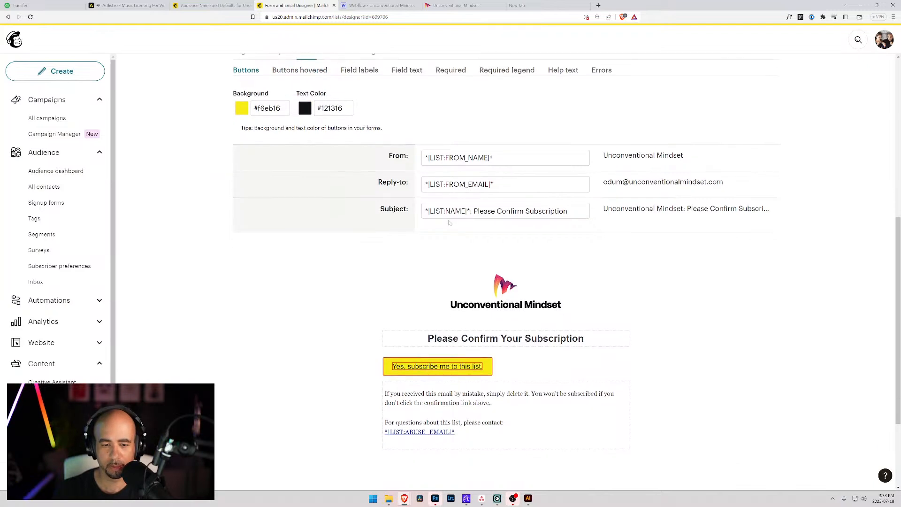
scroll(483, 289, "down", 1)
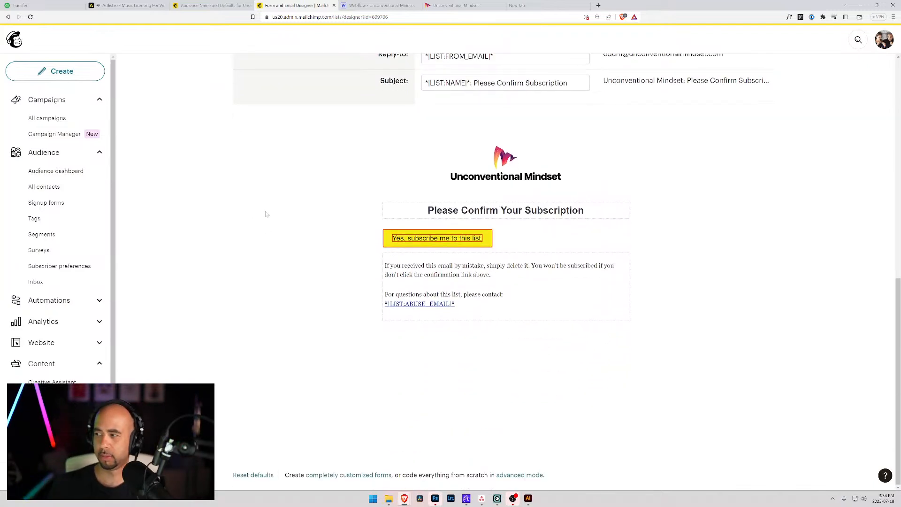
scroll(263, 214, "up", 3)
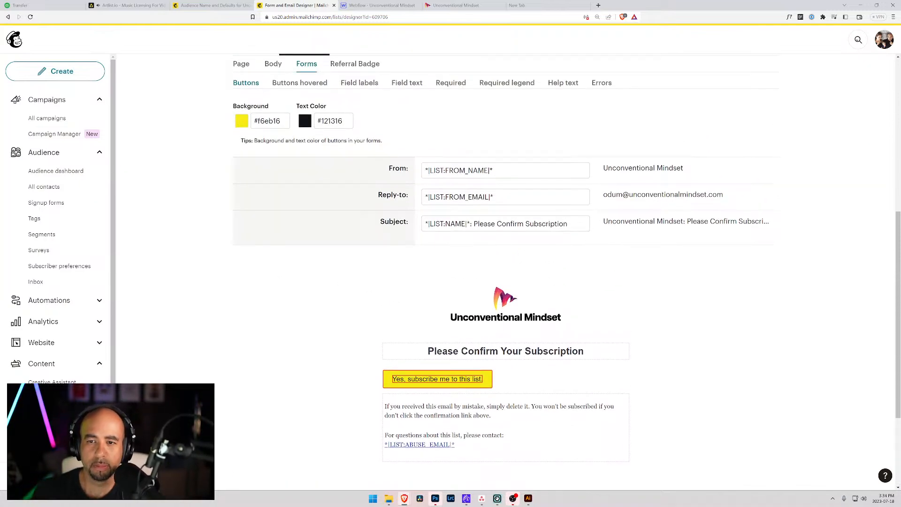
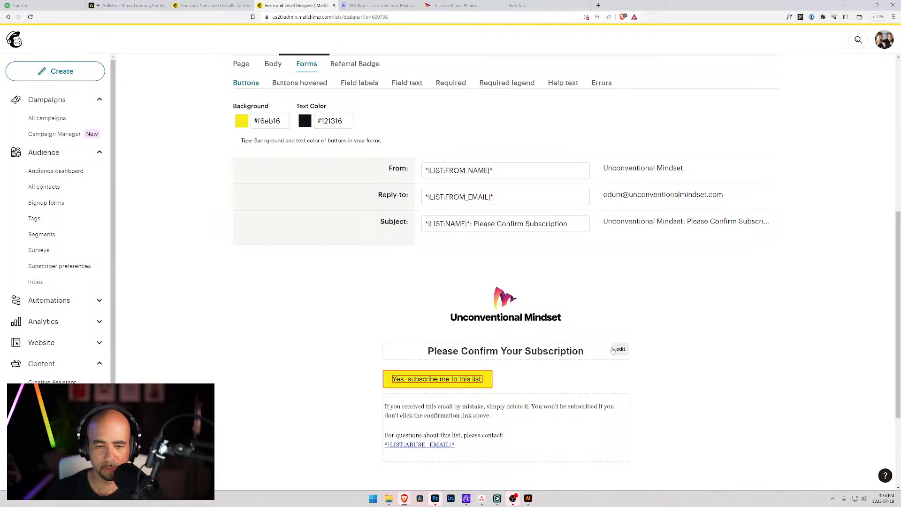
Left-align the 'Please Confirm Your Subscription' heading in the confirmation email.
left_click(618, 350)
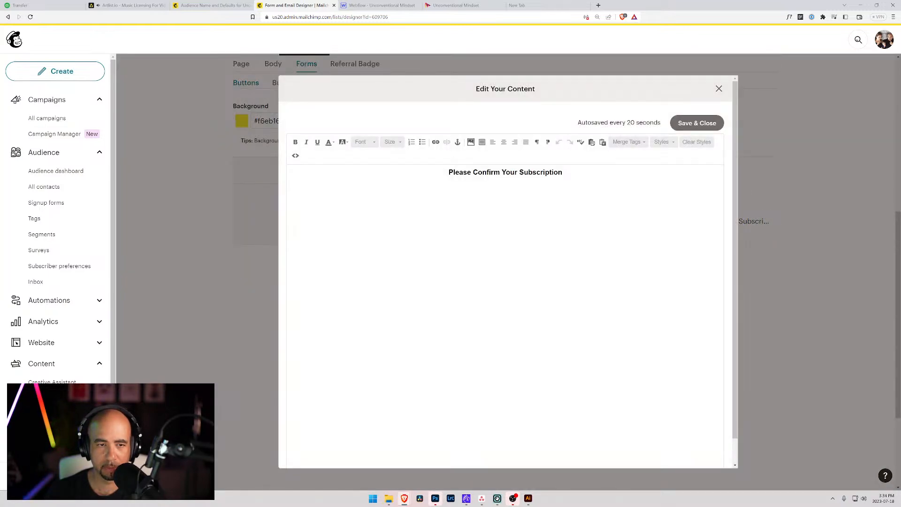
left_click_drag(563, 173, 490, 154)
left_click(492, 142)
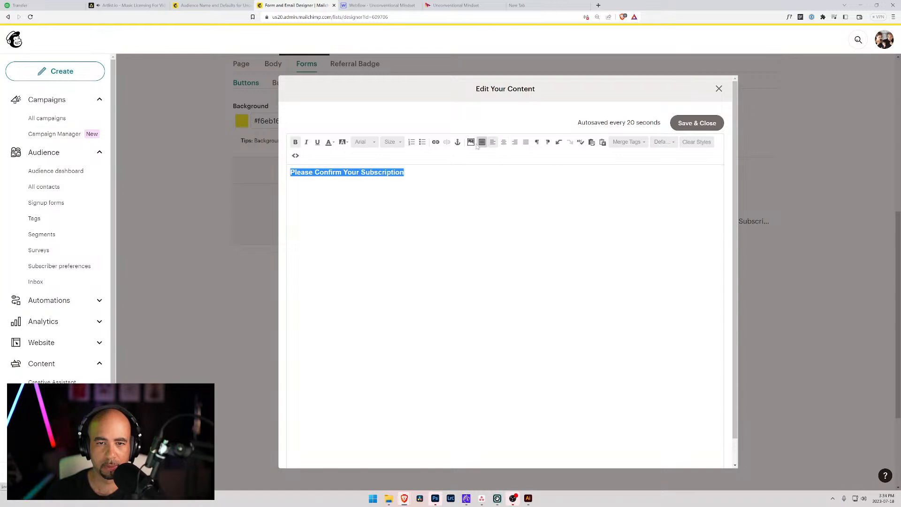
Delete the heading's opening and closing <div> tags in the HTML source and save.
left_click(296, 156)
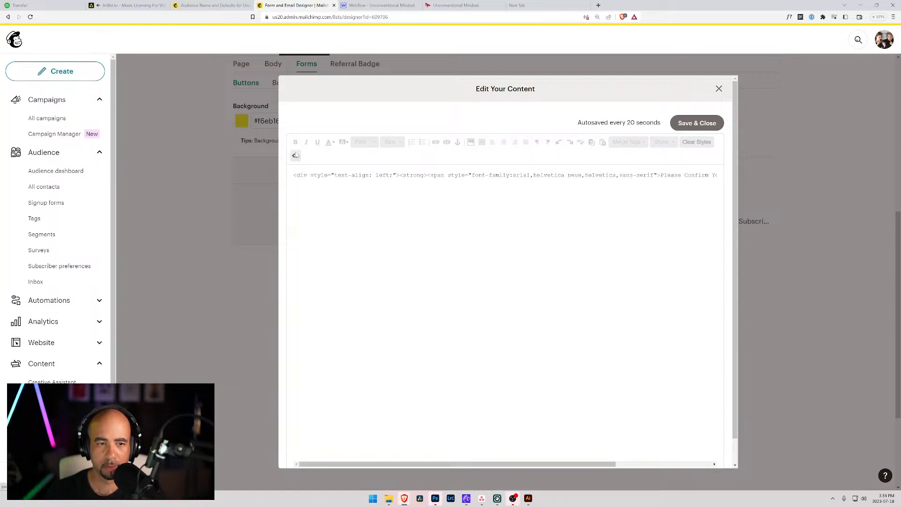
left_click_drag(399, 175, 261, 175)
key("BackSpace")
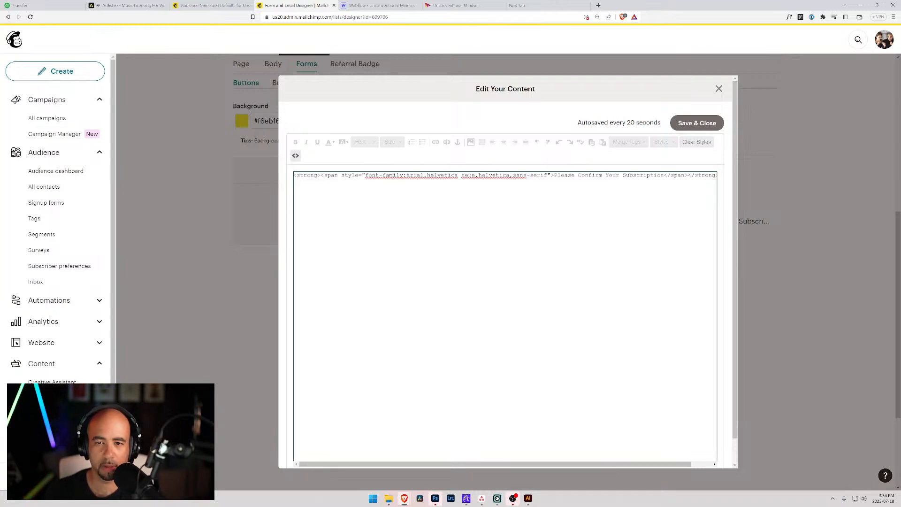
left_click_drag(688, 175, 767, 182)
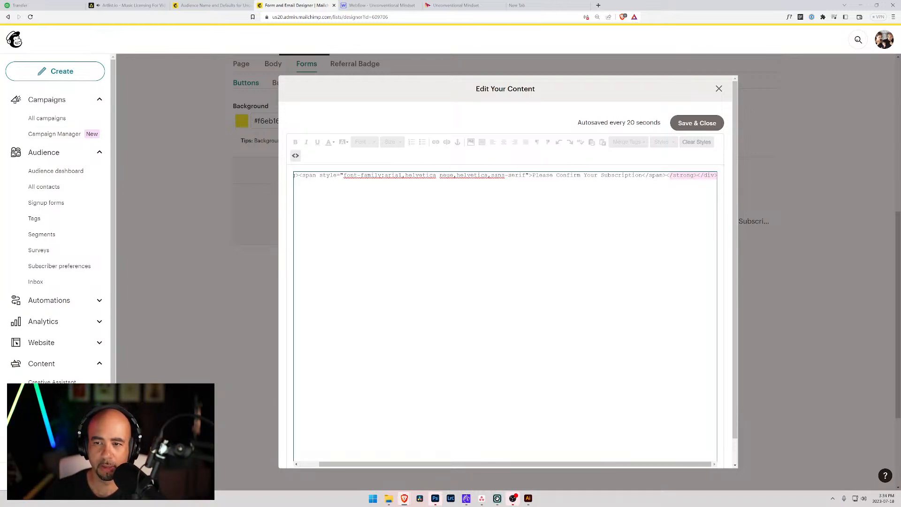
left_click(698, 175)
left_click_drag(697, 175, 730, 181)
key("BackSpace")
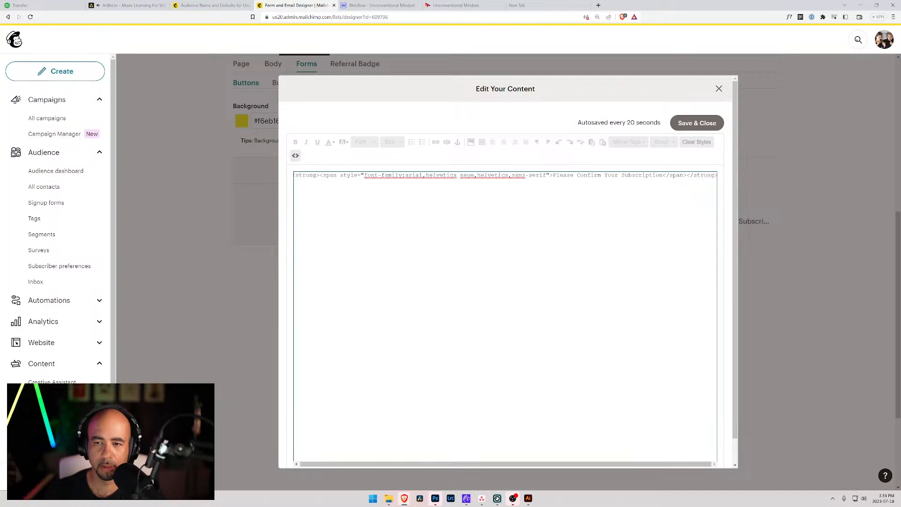
left_click(695, 123)
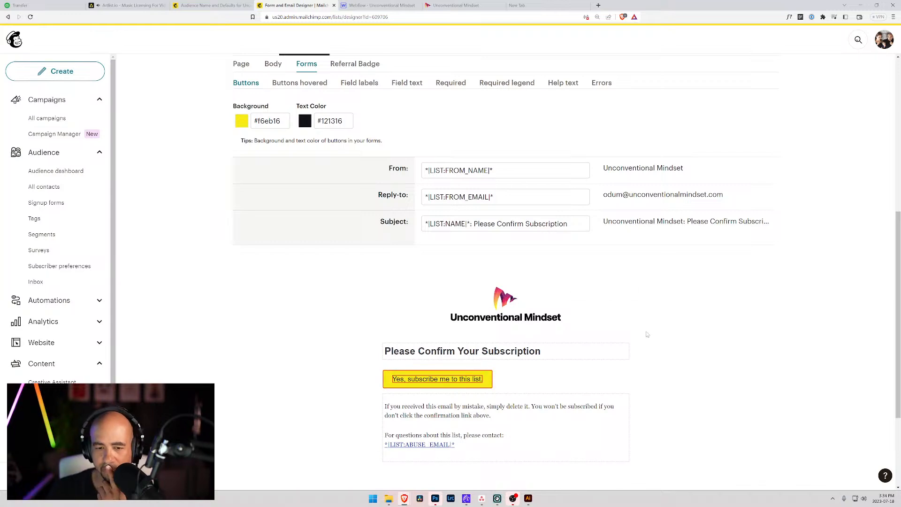
Open the Content Studio image picker from the email preview's logo to replace it.
scroll(662, 324, "down", 3)
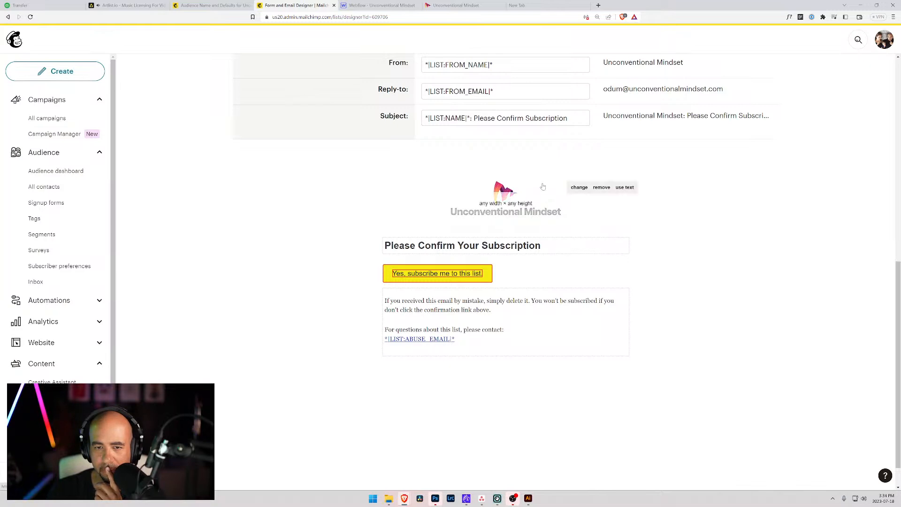
mouse_move(579, 192)
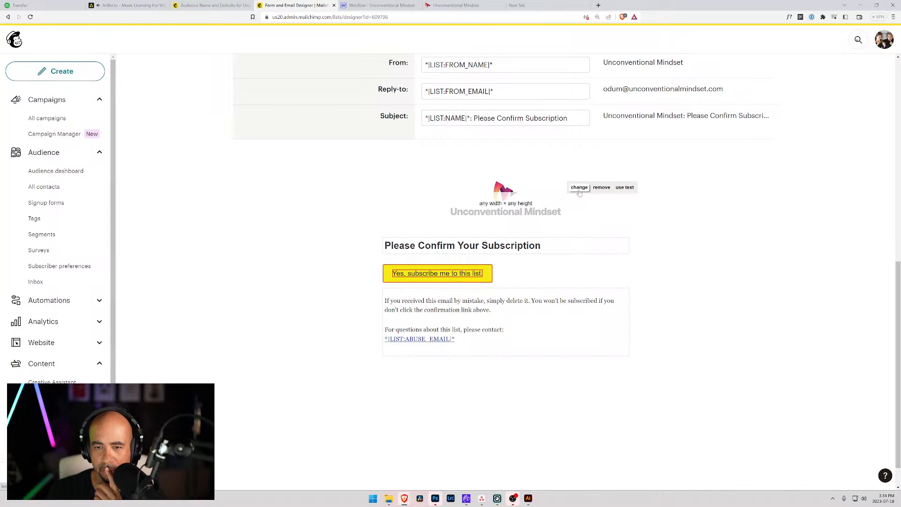
right_click(497, 187)
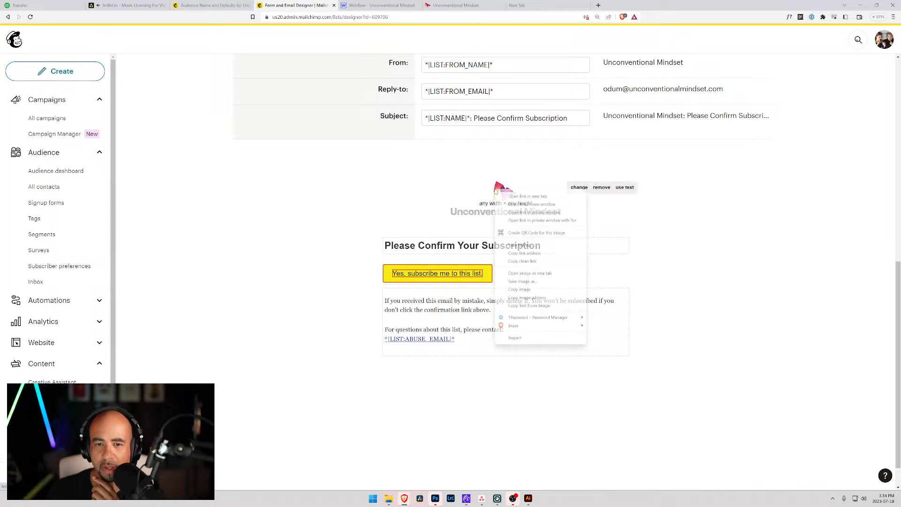
left_click(467, 219)
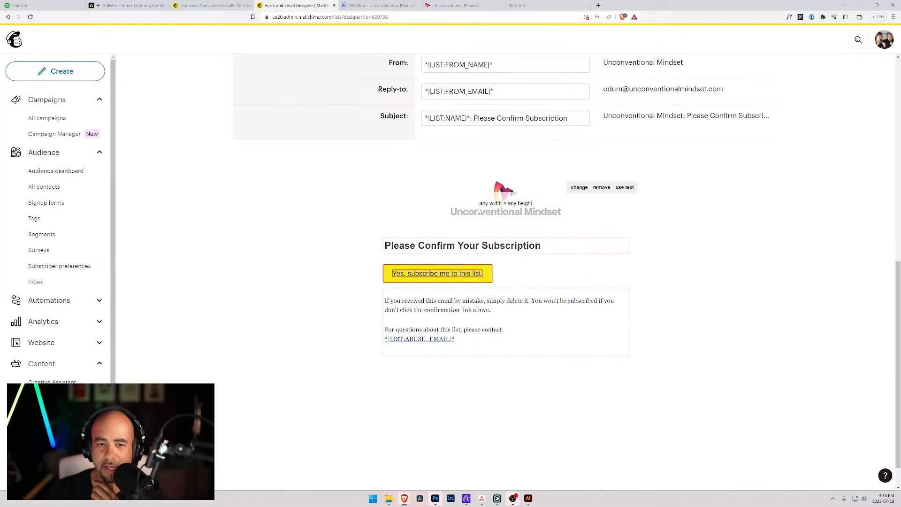
scroll(513, 244, "up", 2)
mouse_move(502, 260)
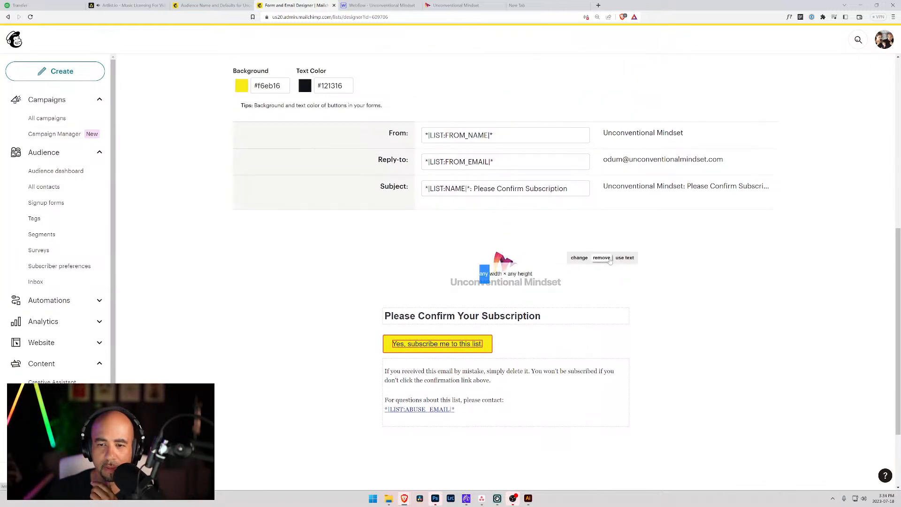
left_click(580, 257)
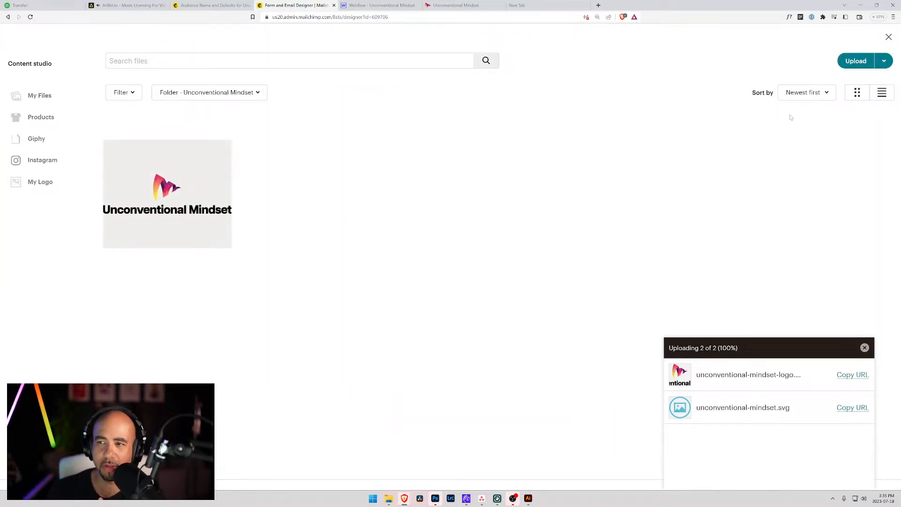
Insert the Unconventional Mindset logo at 250 px width, aligned left.
left_click(167, 167)
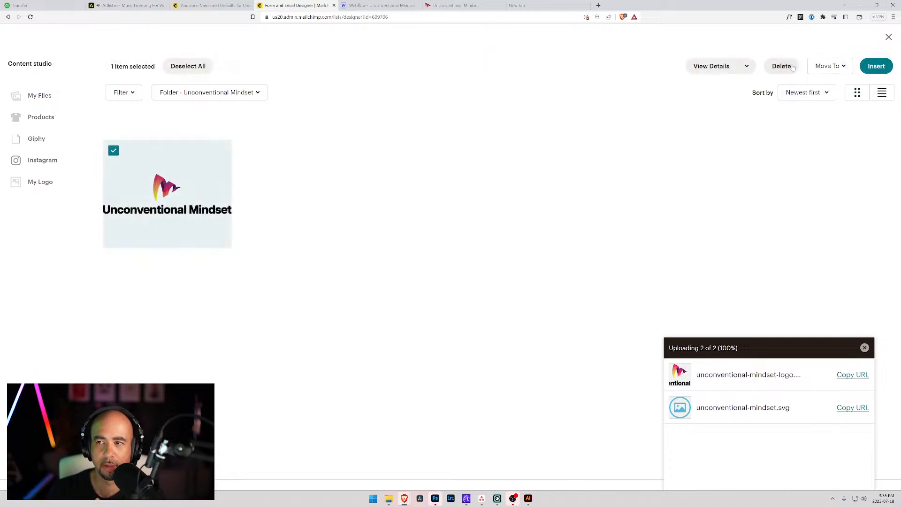
left_click(876, 66)
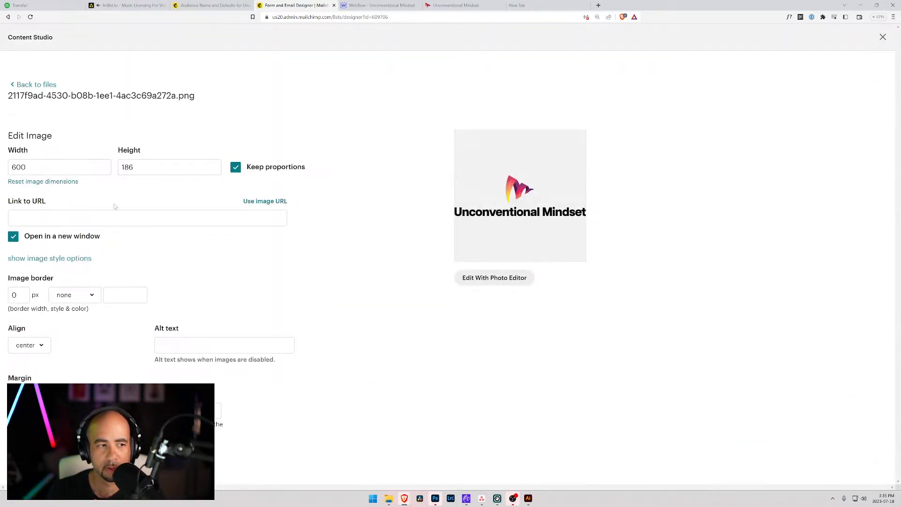
left_click_drag(40, 168, 1, 170)
type("250")
left_click(68, 218)
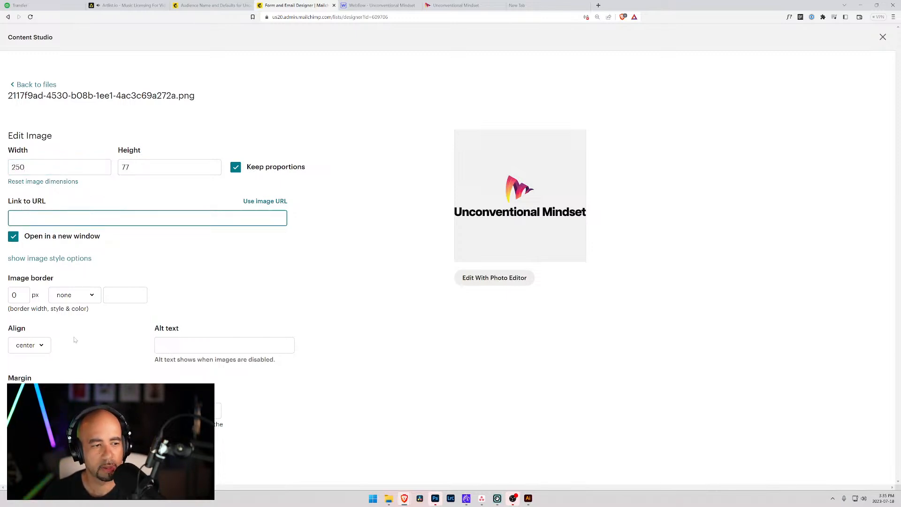
left_click(29, 345)
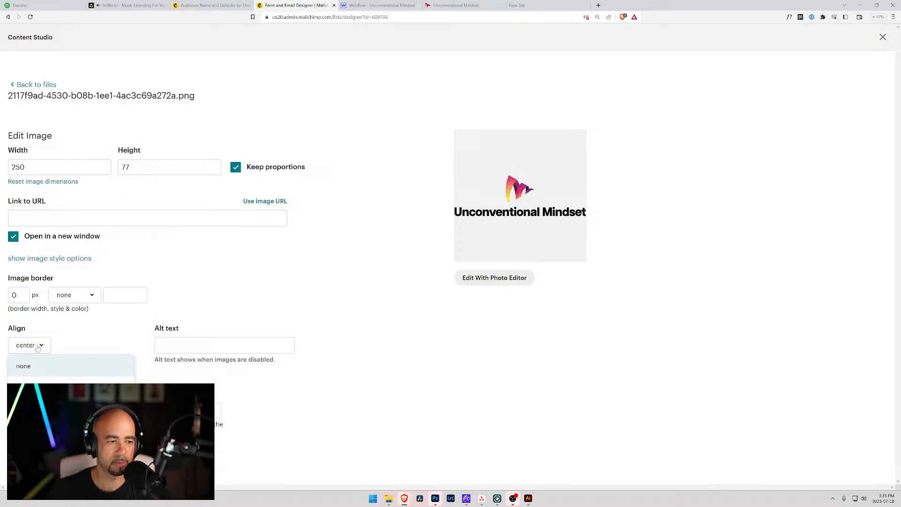
left_click(21, 364)
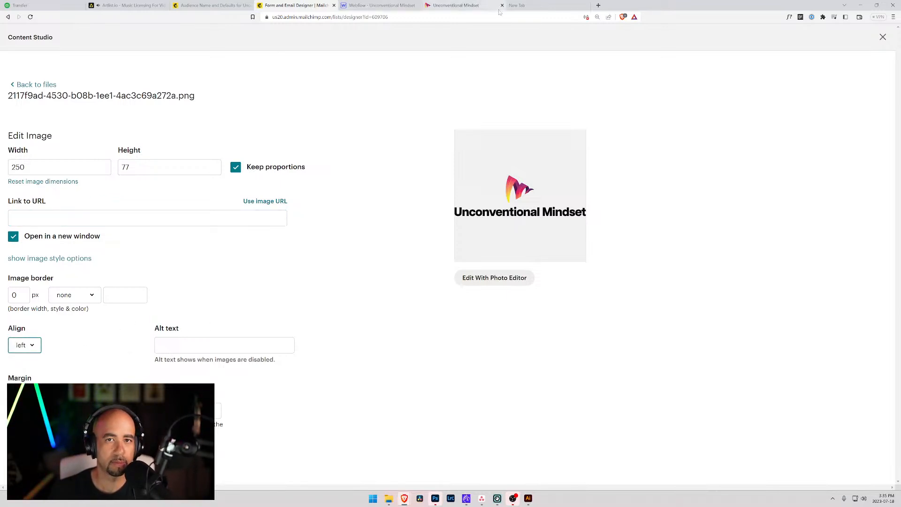
Link the logo to the Unconventional Mindset website address.
left_click(456, 5)
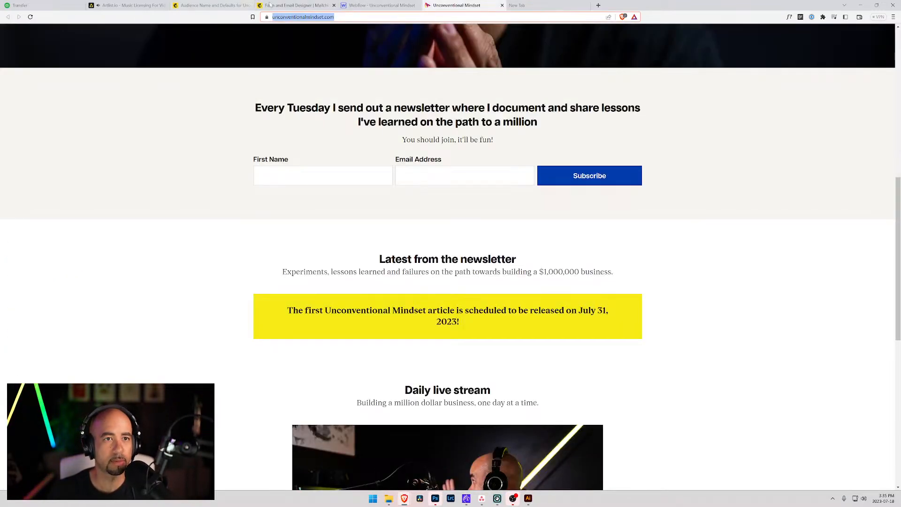
left_click(295, 5)
left_click(148, 219)
type("https://www.unconventionalmindset.com/")
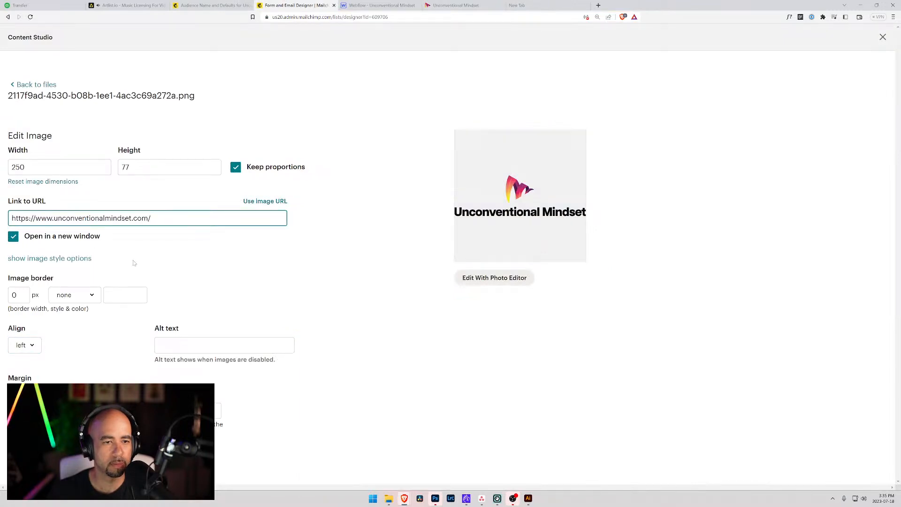
Set the logo's alt text to 'Unconventional Mindset' and save the image settings.
left_click(230, 345)
left_click(455, 5)
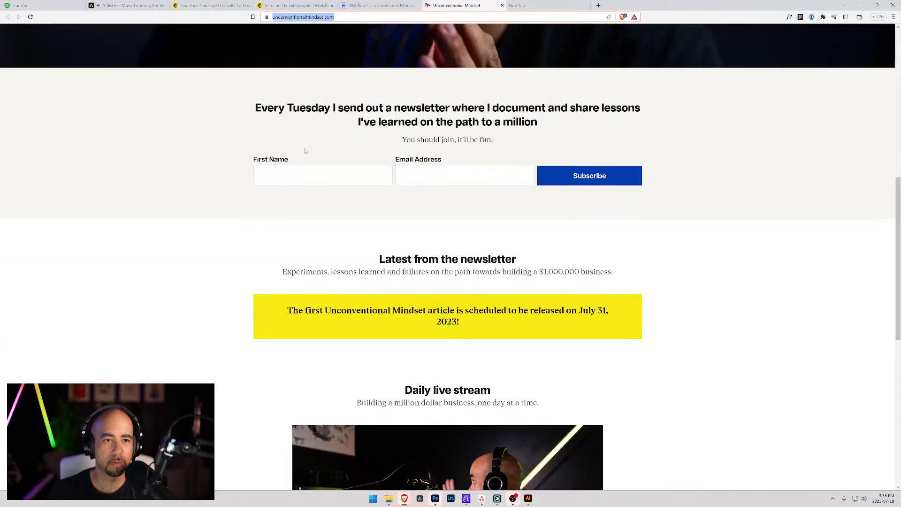
left_click_drag(426, 311, 324, 310)
key("ctrl+c")
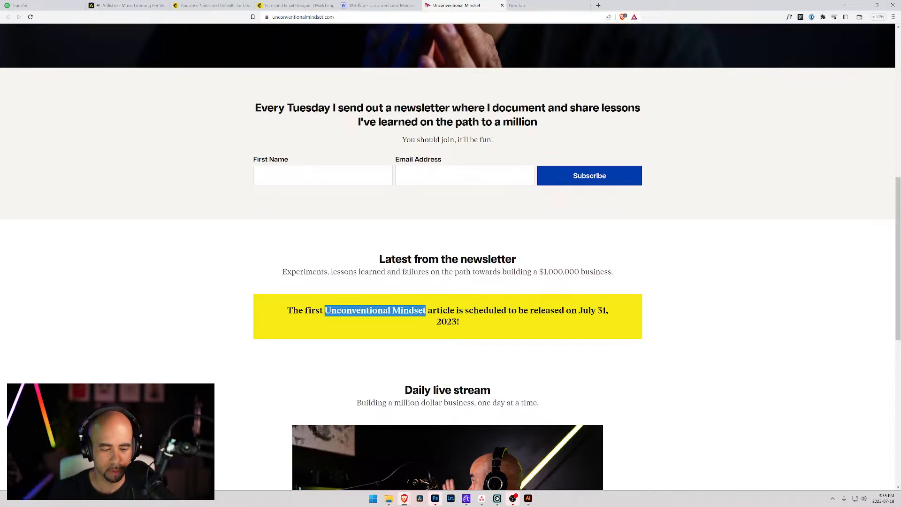
left_click(212, 5)
left_click(298, 5)
left_click(212, 5)
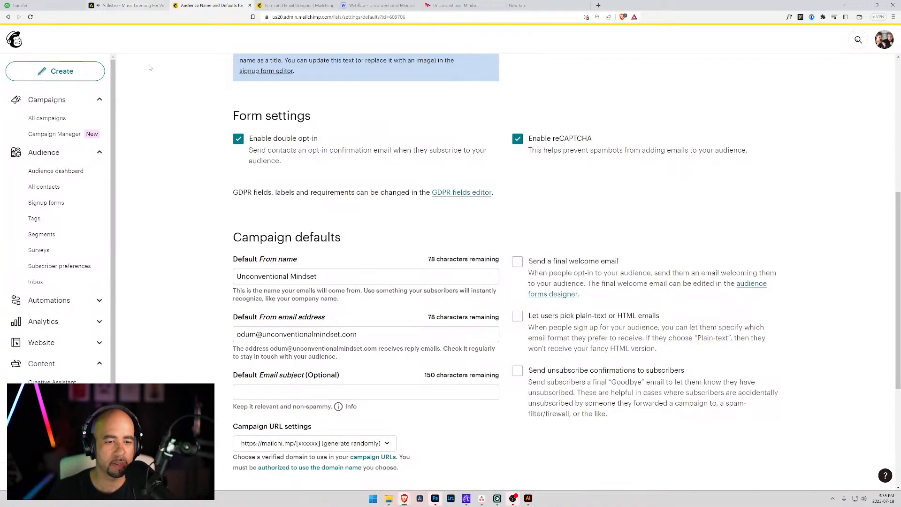
left_click(310, 5)
key("ctrl+v")
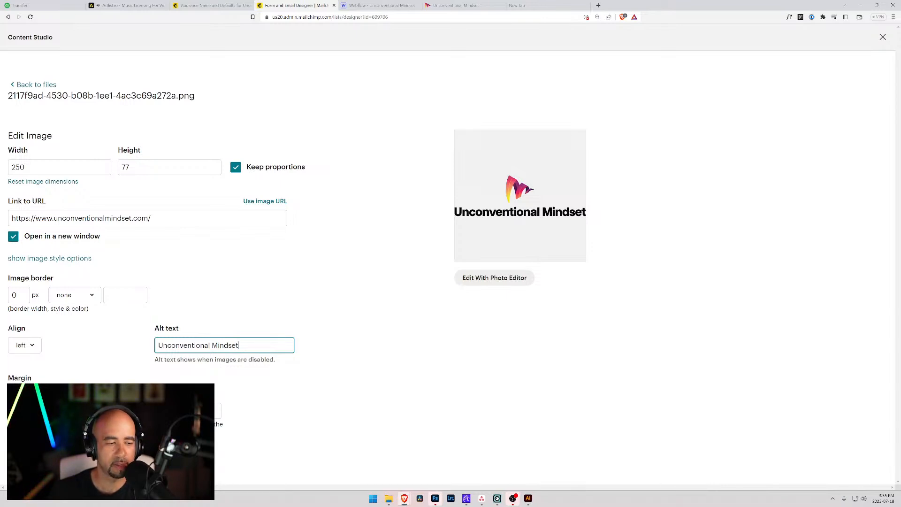
left_click(43, 458)
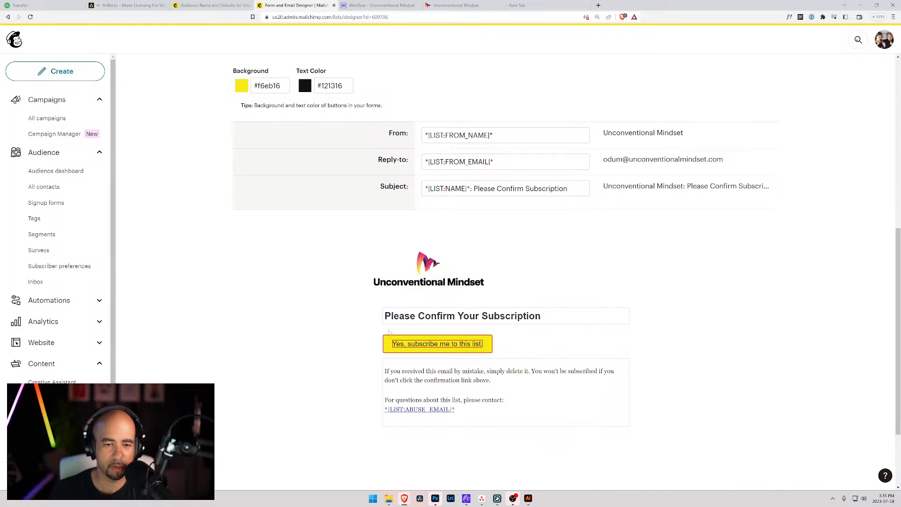
scroll(340, 150, "up", 5)
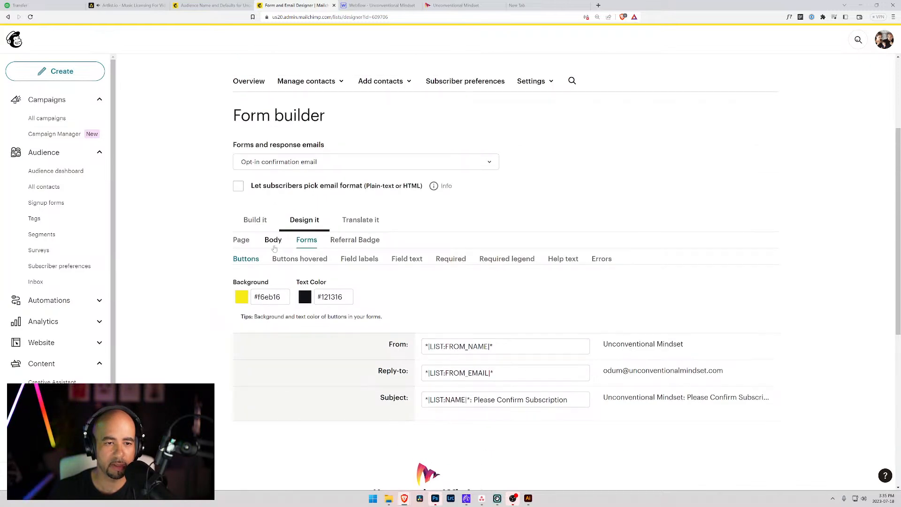
left_click(272, 240)
scroll(275, 246, "down", 2)
scroll(275, 248, "down", 3)
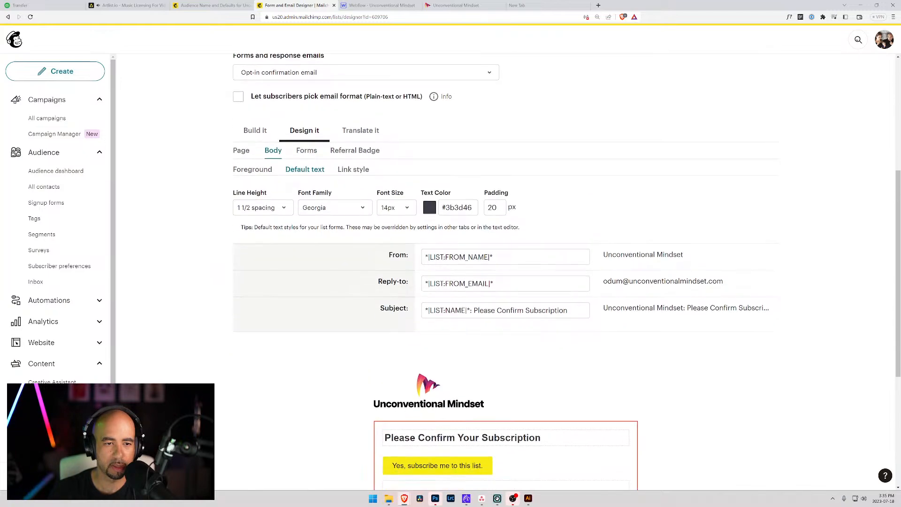
double_click(491, 122)
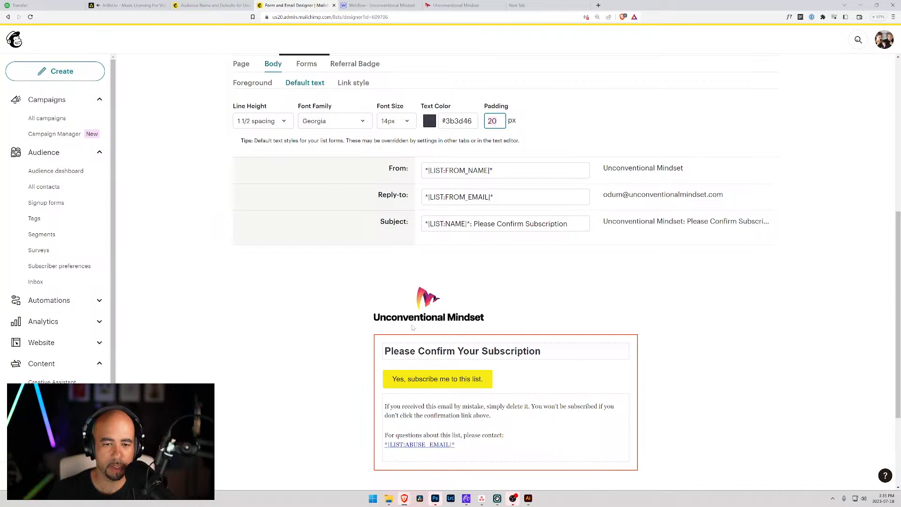
left_click(241, 64)
left_click(274, 66)
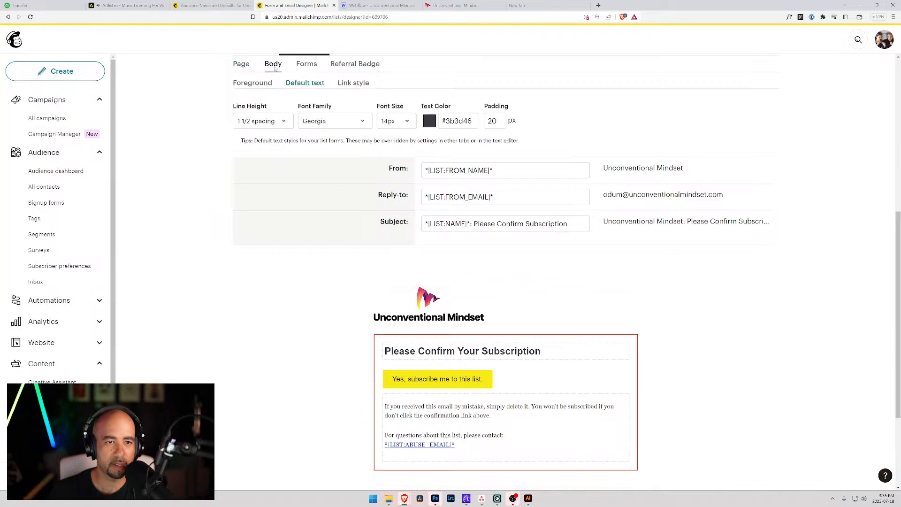
left_click(307, 64)
left_click(353, 66)
left_click(310, 66)
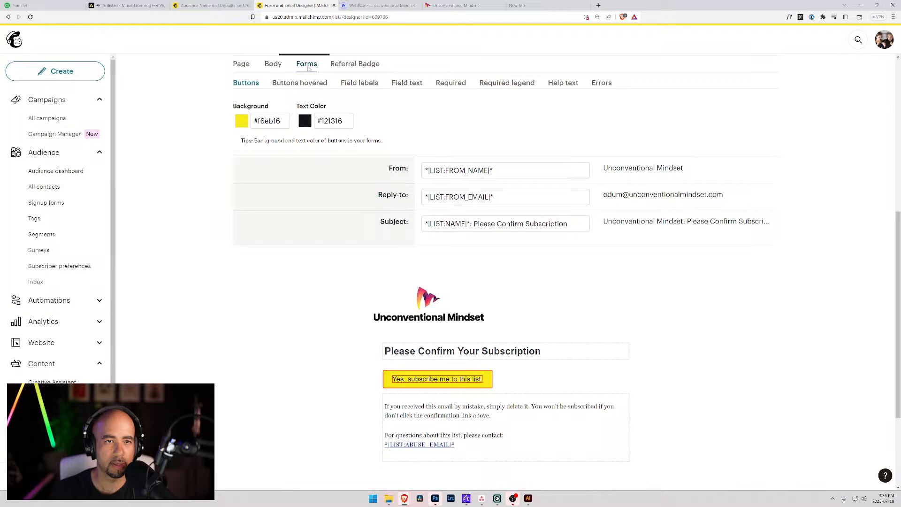
mouse_move(470, 304)
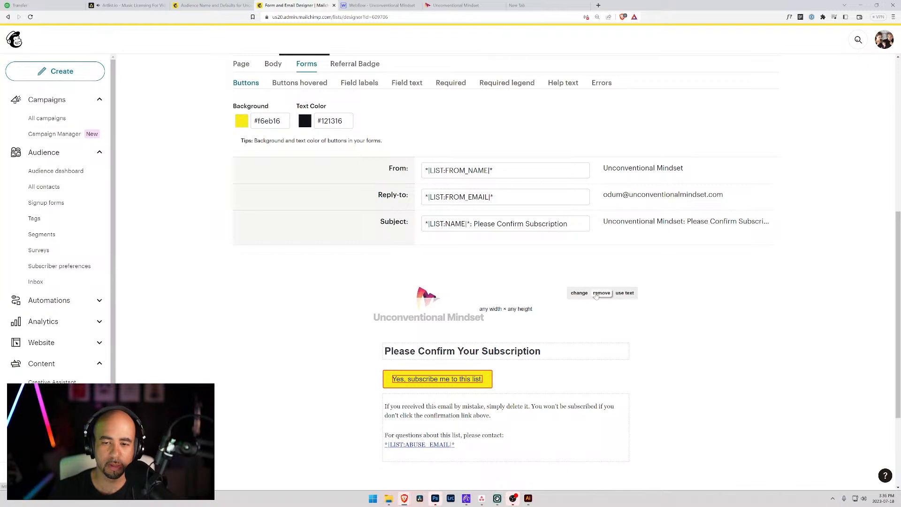
Replace the header image with the logo at 250 px width and pasted alt text.
left_click(579, 293)
left_click(210, 162)
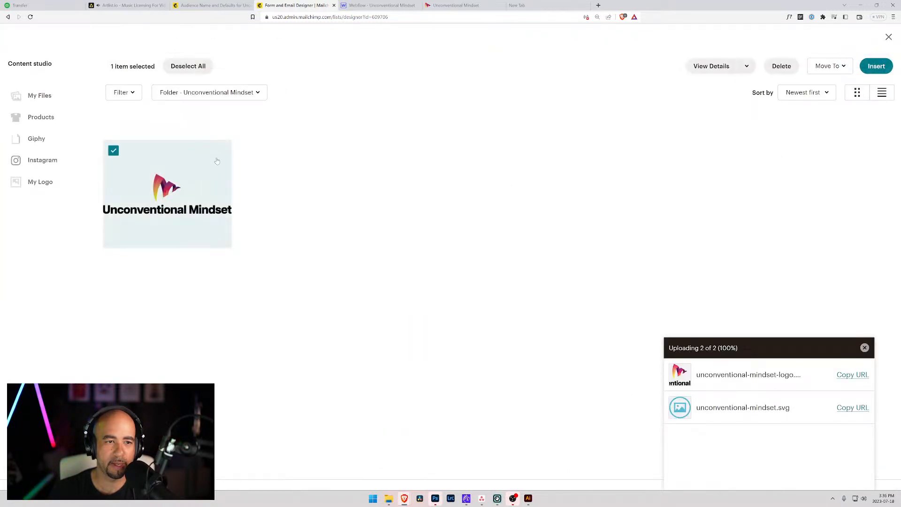
left_click(877, 69)
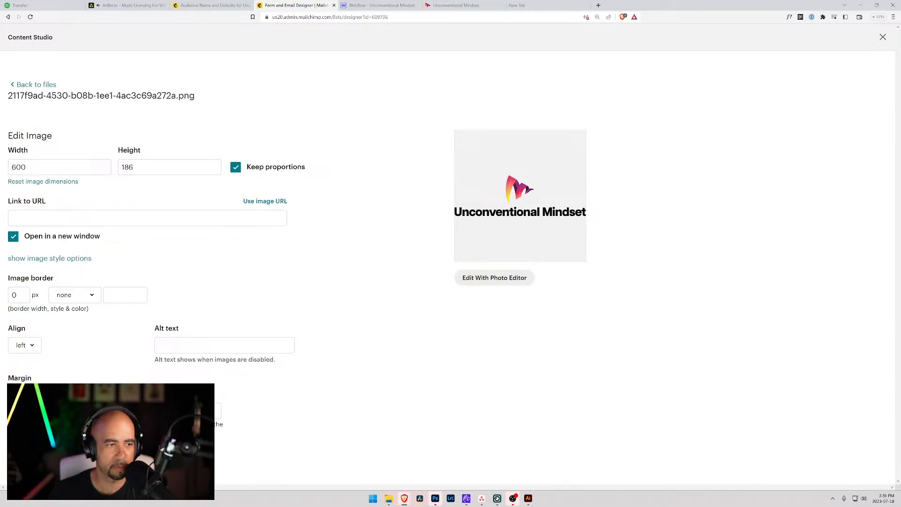
left_click_drag(28, 167, 1, 172)
type("250")
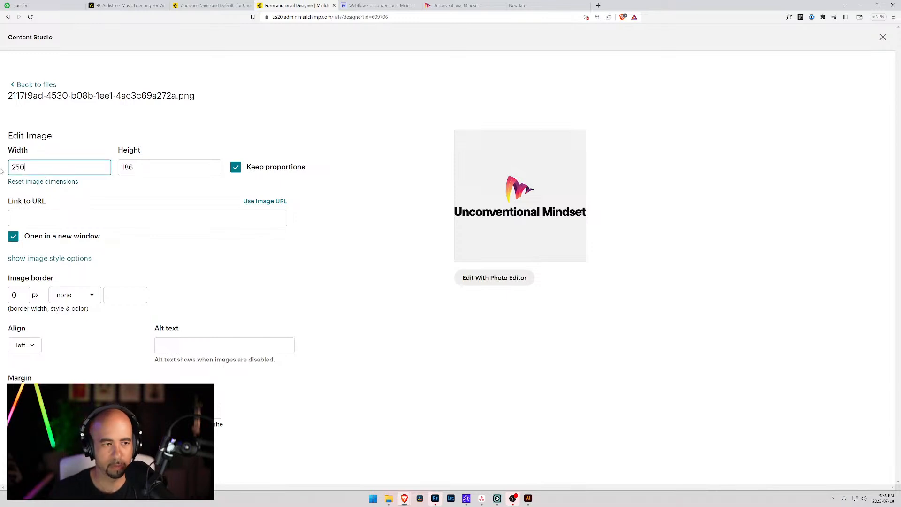
left_click(206, 345)
key("ctrl+v")
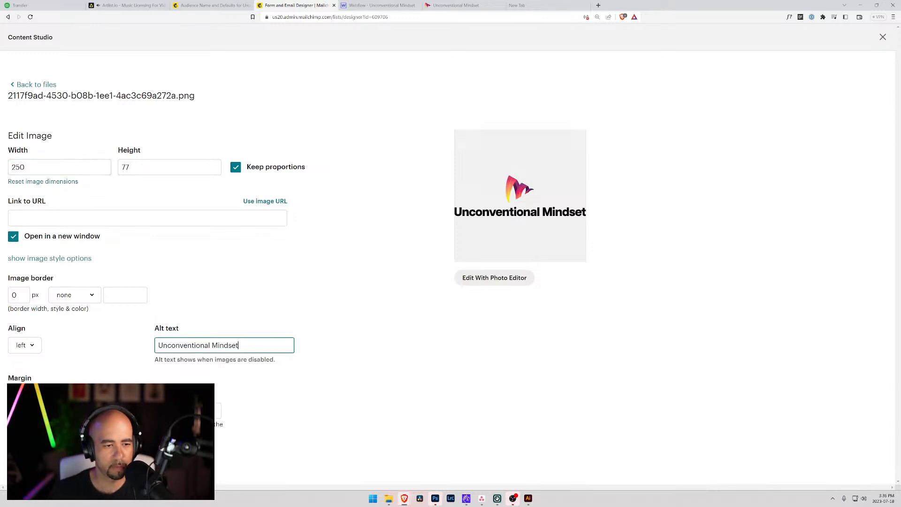
Link the logo to the website address and save the image settings.
left_click(429, 9)
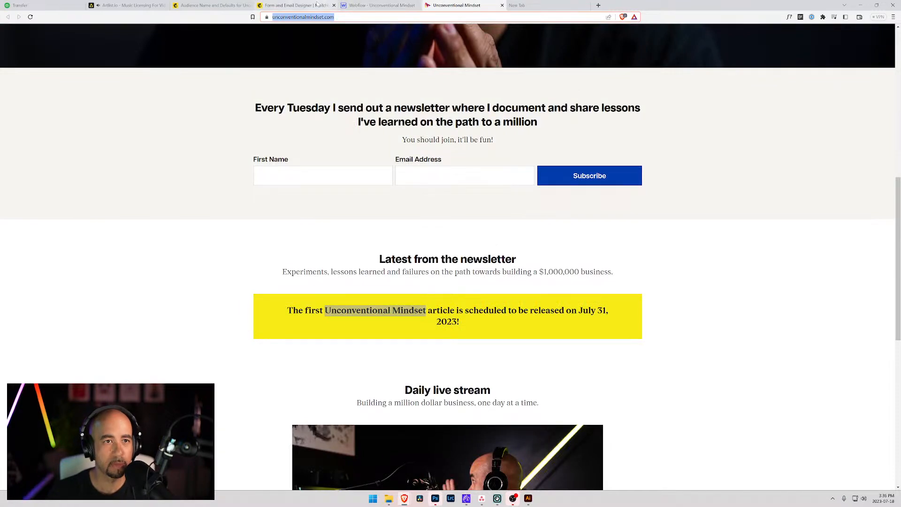
left_click(296, 5)
left_click(140, 218)
type("https://www.unconventionalmindset.com/")
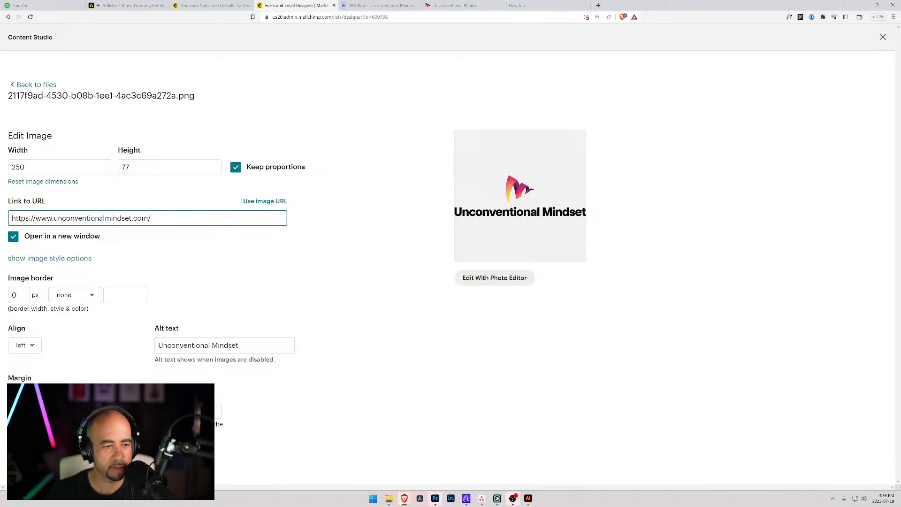
left_click(169, 410)
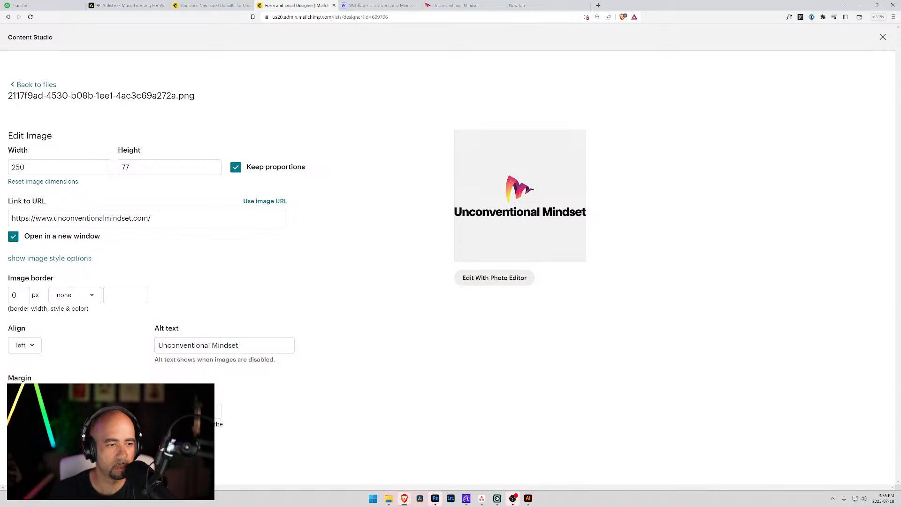
left_click(65, 261)
left_click(65, 261)
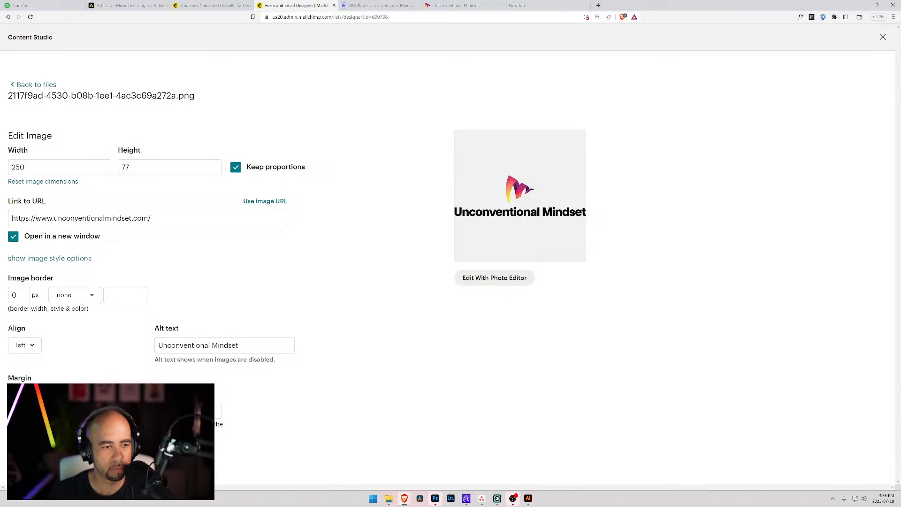
left_click(47, 455)
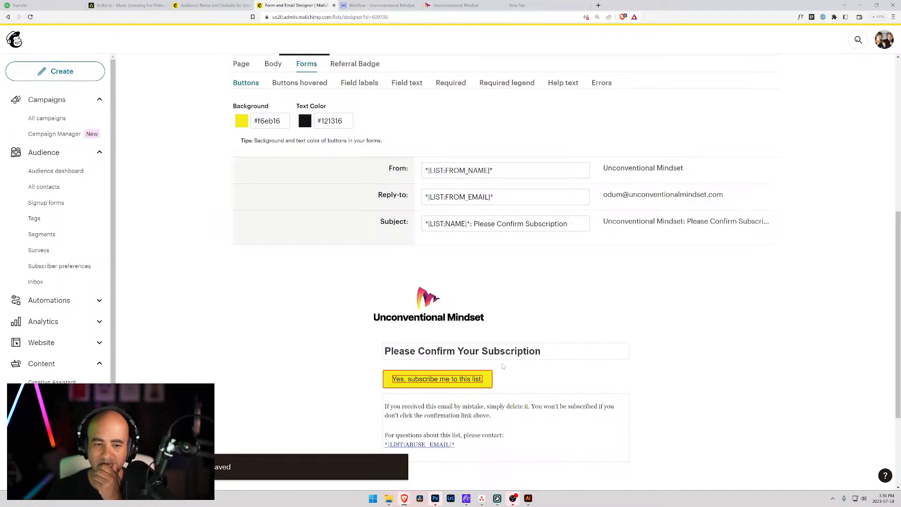
Insert the Unconventional Mindset logo into the header again from the image library.
mouse_move(401, 300)
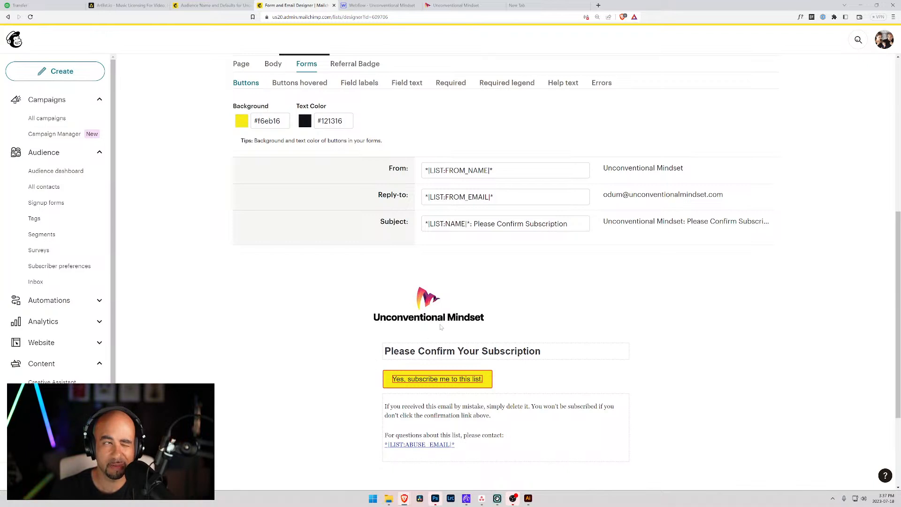
left_click(578, 294)
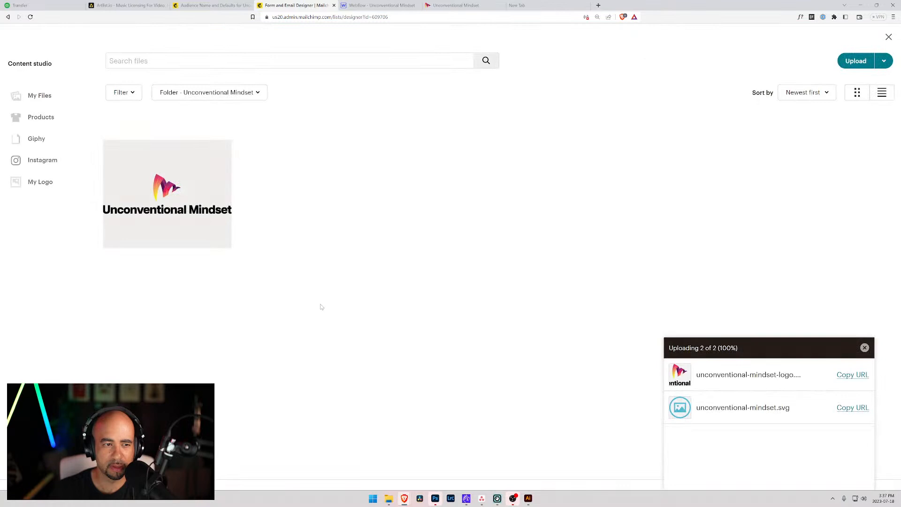
left_click(217, 154)
left_click(217, 154)
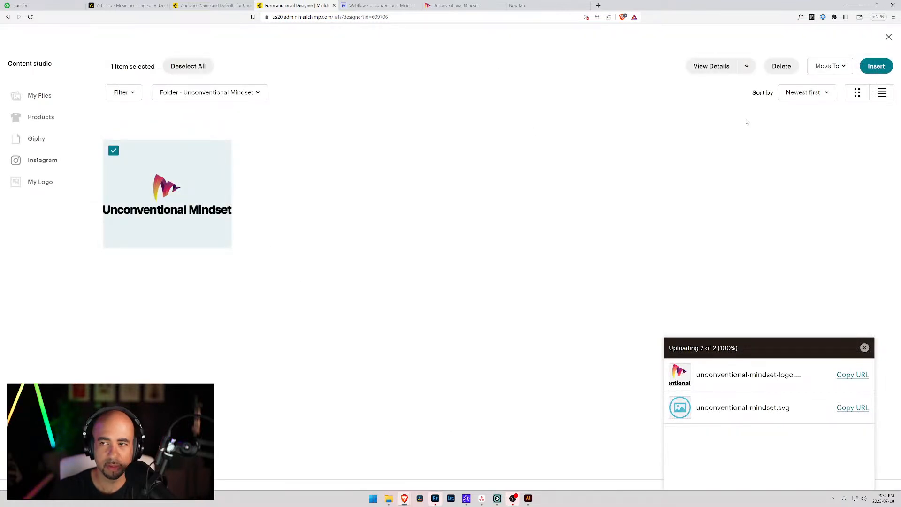
left_click(810, 95)
right_click(865, 93)
left_click(889, 66)
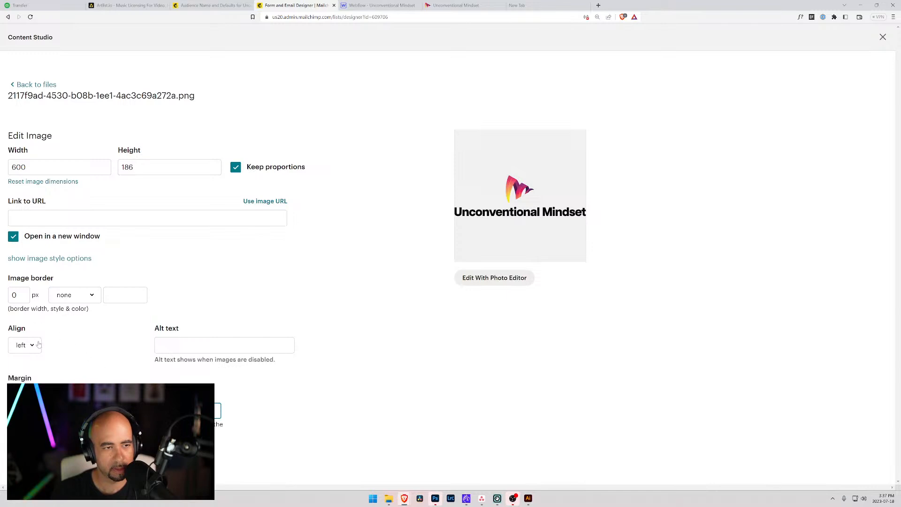
Set width 250, link to the site, alt text 'Unconventional Mindset', and save.
double_click(14, 167)
type("250")
key("Tab")
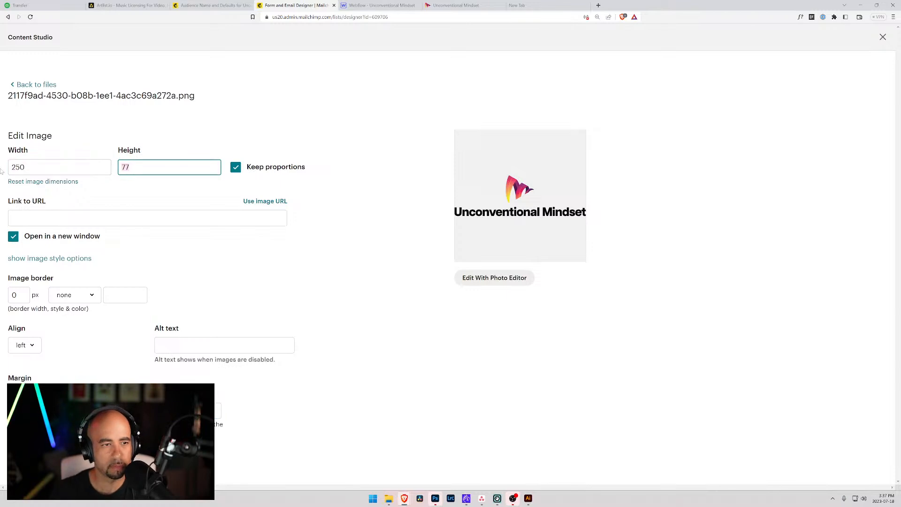
key("Tab")
key("Tab")
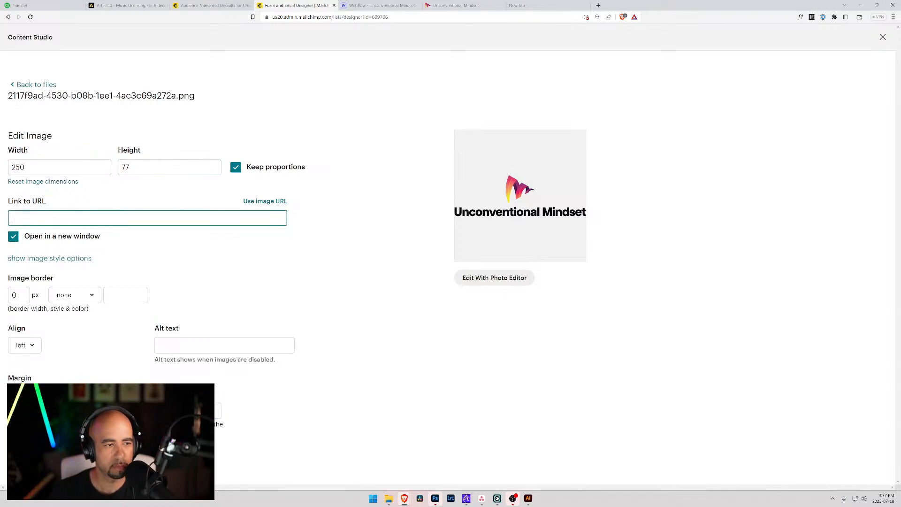
type("https://www.unconventionalmindset.com/")
left_click(193, 345)
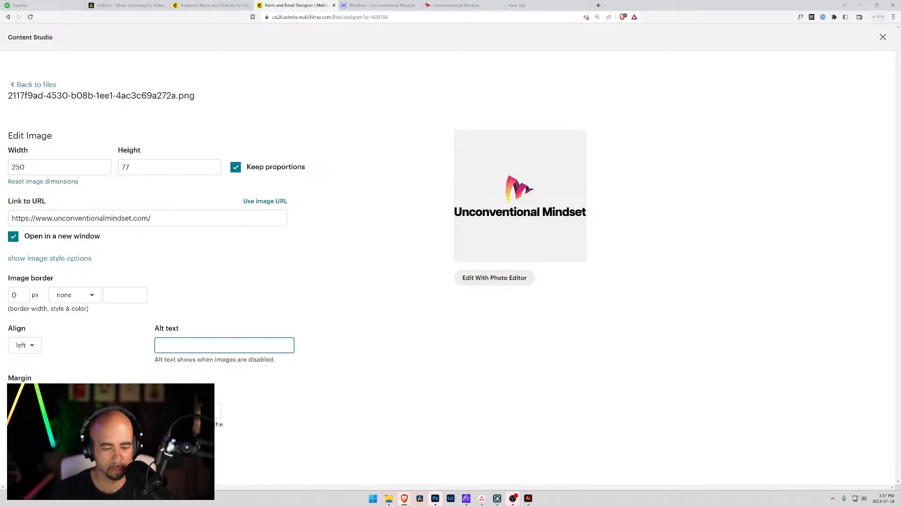
type("Unconventional Mindset")
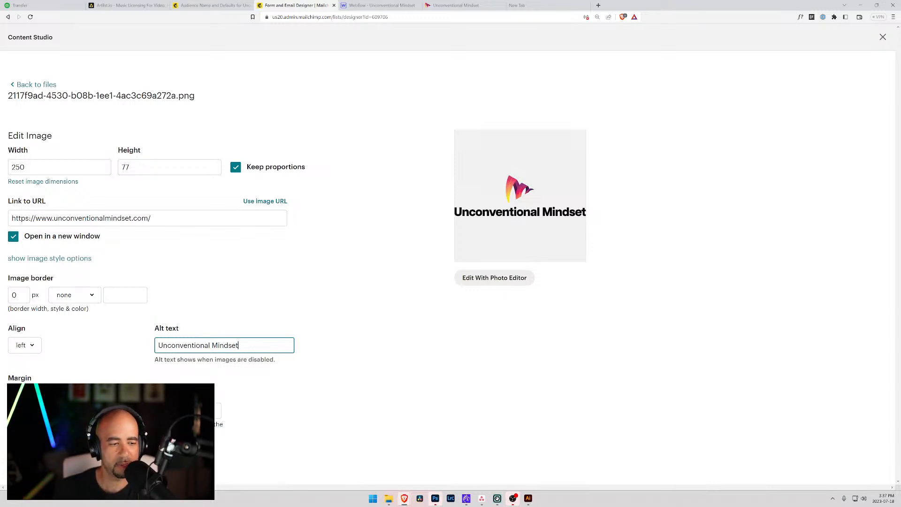
left_click(42, 454)
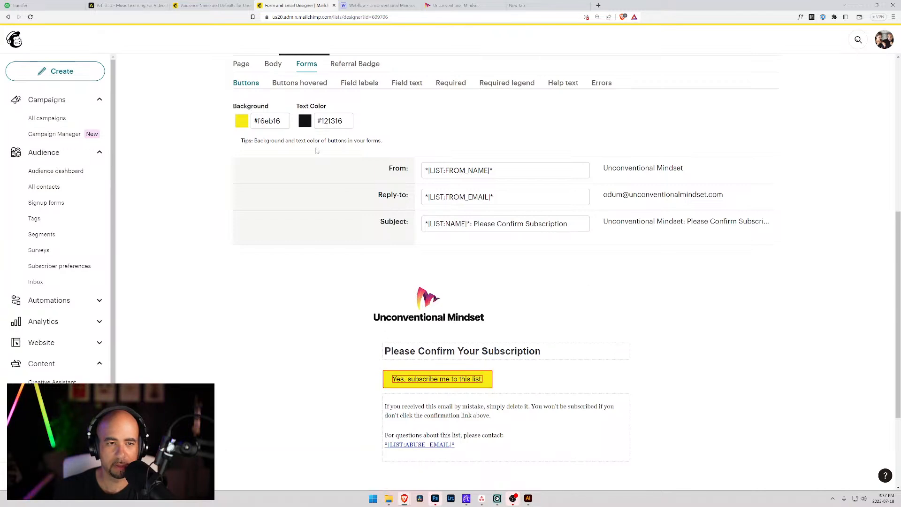
Change the body's default text padding from 20 to 0 px and close the image library.
left_click(300, 82)
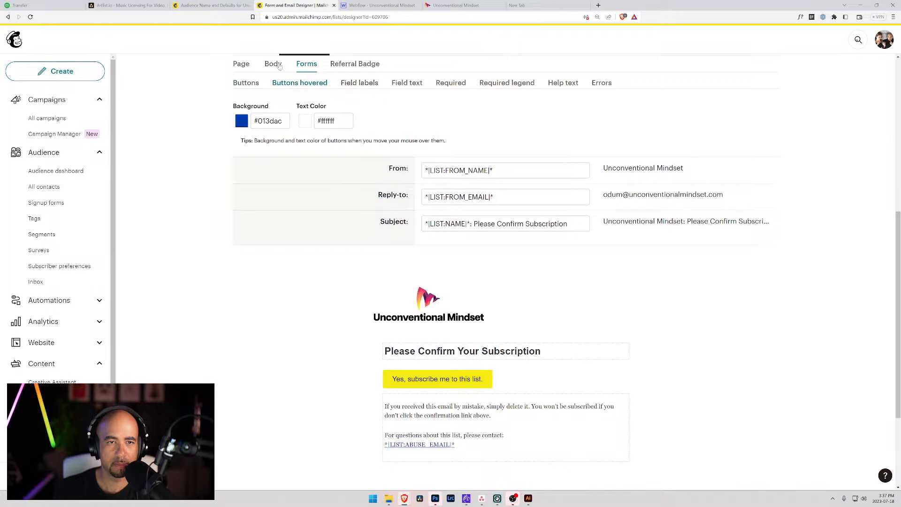
left_click(272, 65)
left_click(495, 121)
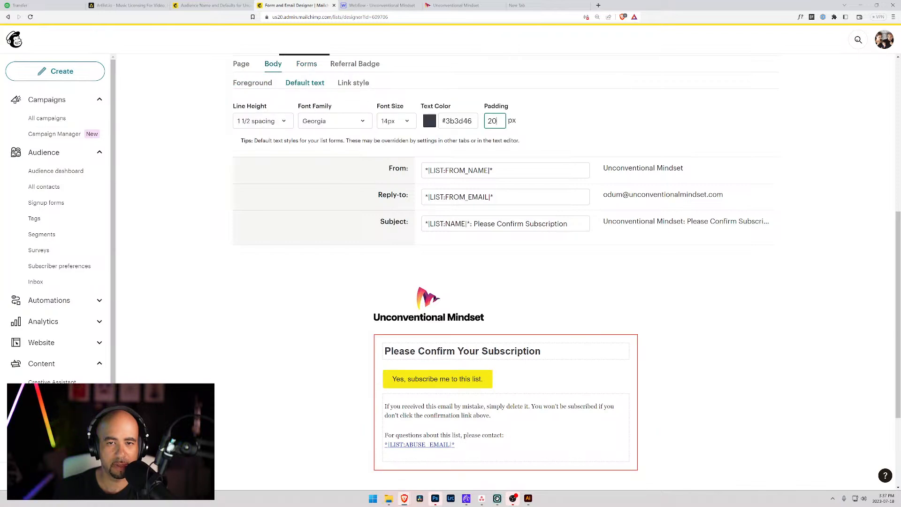
key("BackSpace")
key("BackSpace")
type("0")
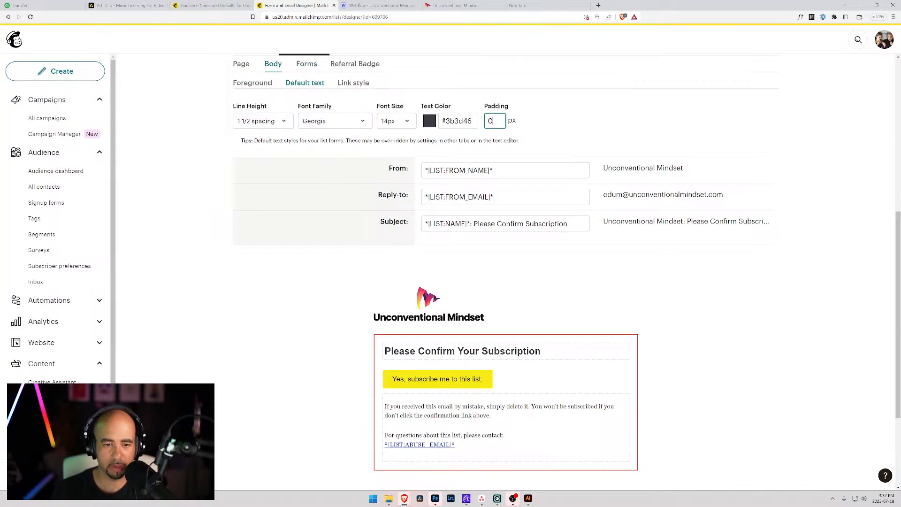
left_click(587, 290)
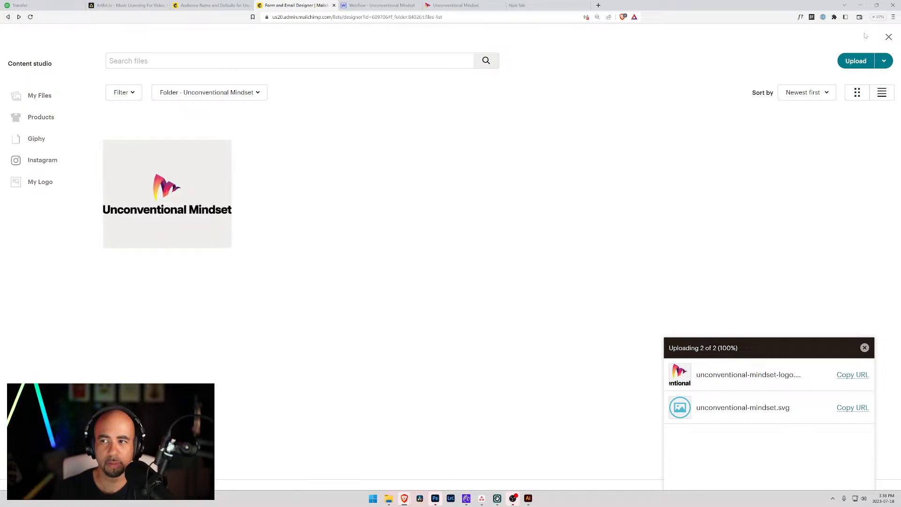
left_click(888, 37)
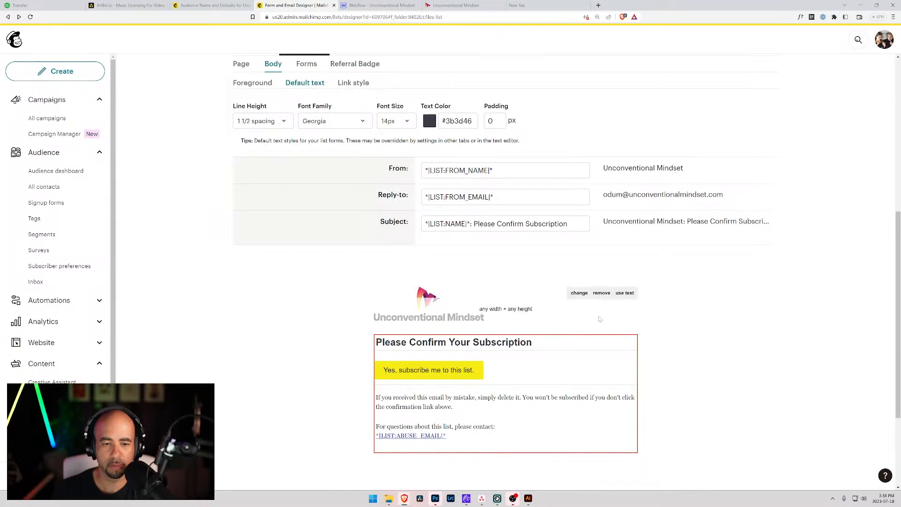
mouse_move(431, 304)
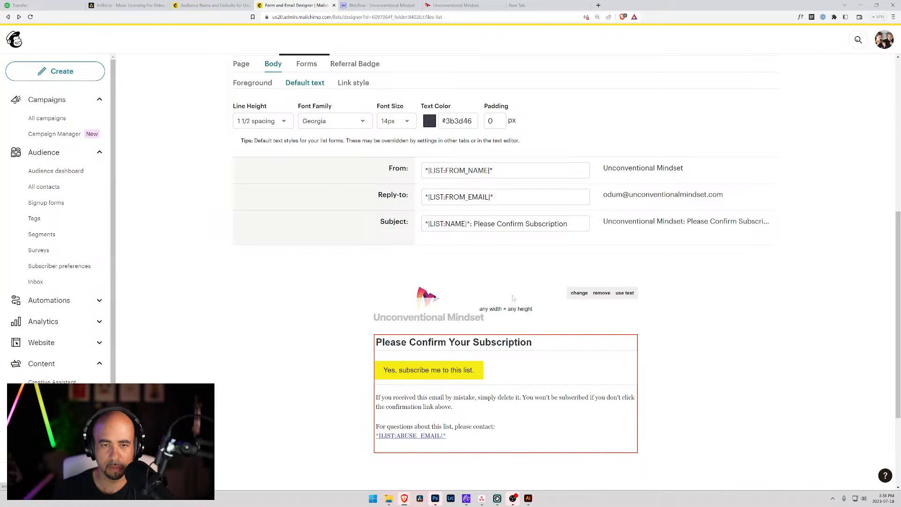
mouse_move(492, 314)
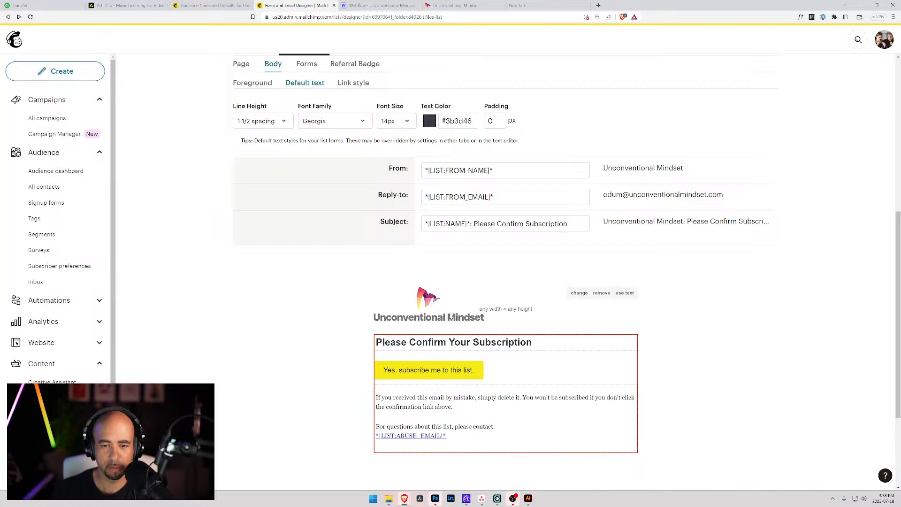
Remove the header logo and reinsert it at 250 × 77, linked to the website.
left_click(599, 294)
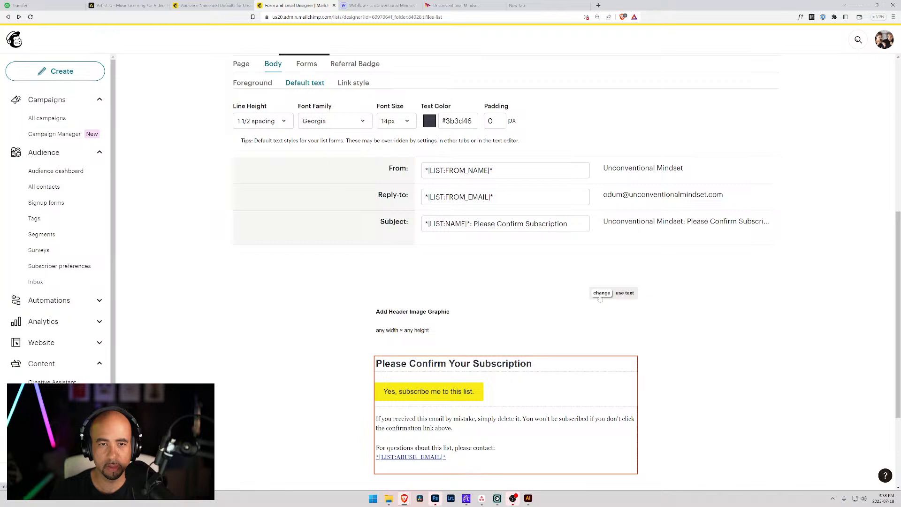
left_click(600, 294)
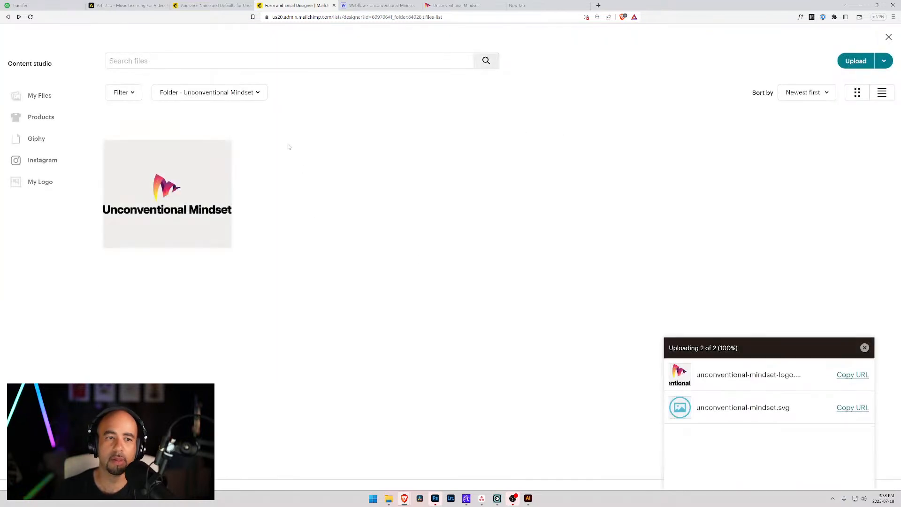
left_click(218, 155)
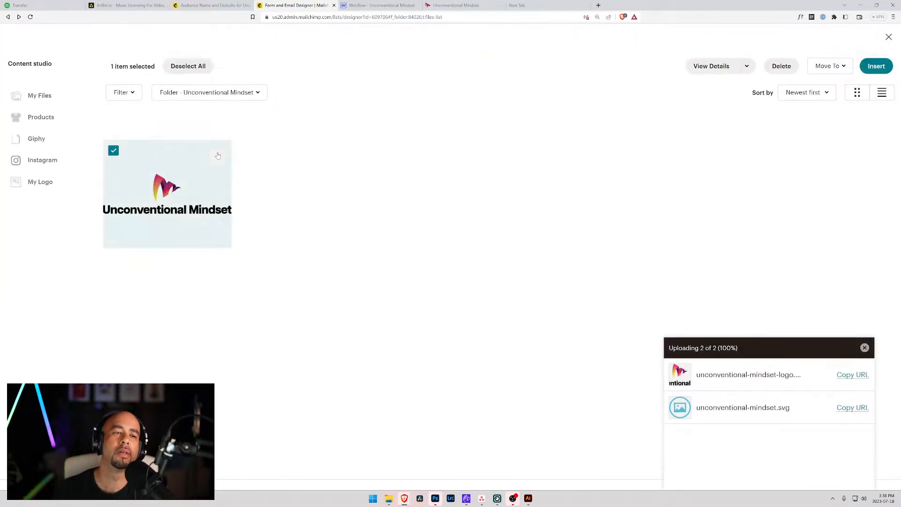
left_click(877, 66)
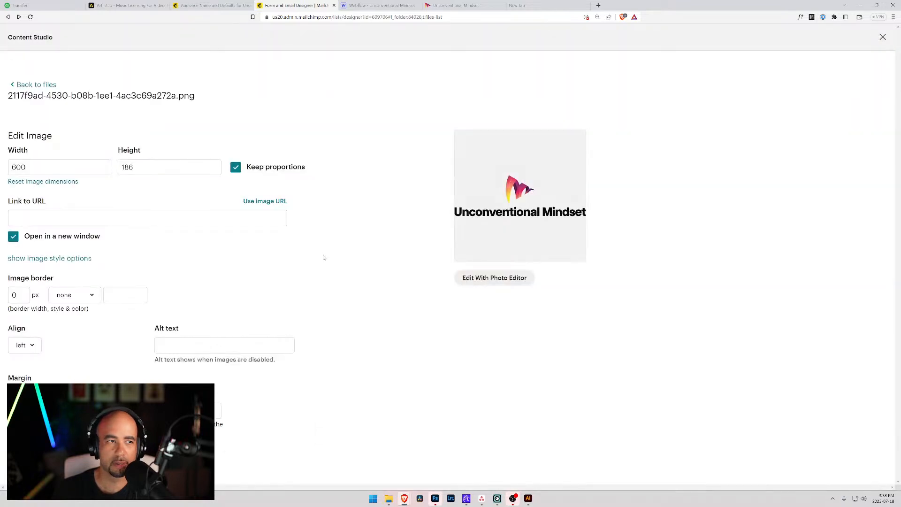
double_click(18, 167)
type("250")
key("Tab")
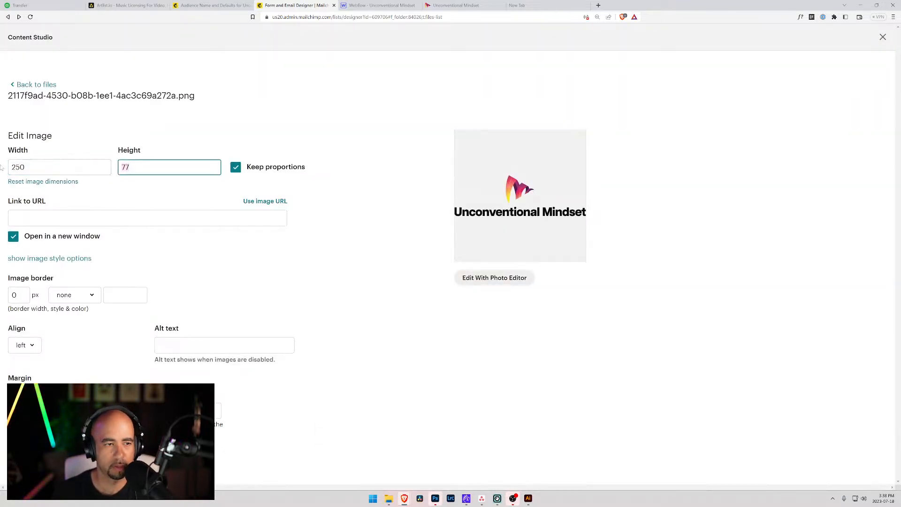
left_click(19, 218)
type("https://www.unconventionalmindset.com/")
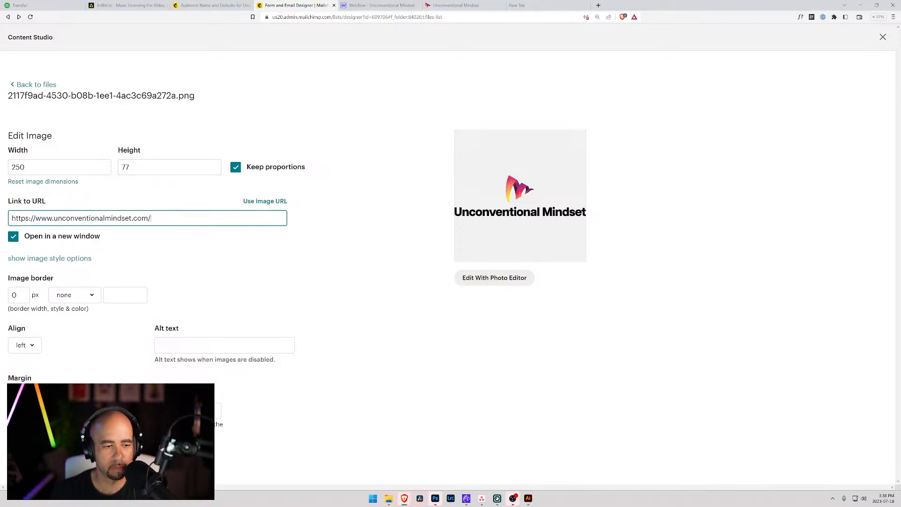
left_click(201, 410)
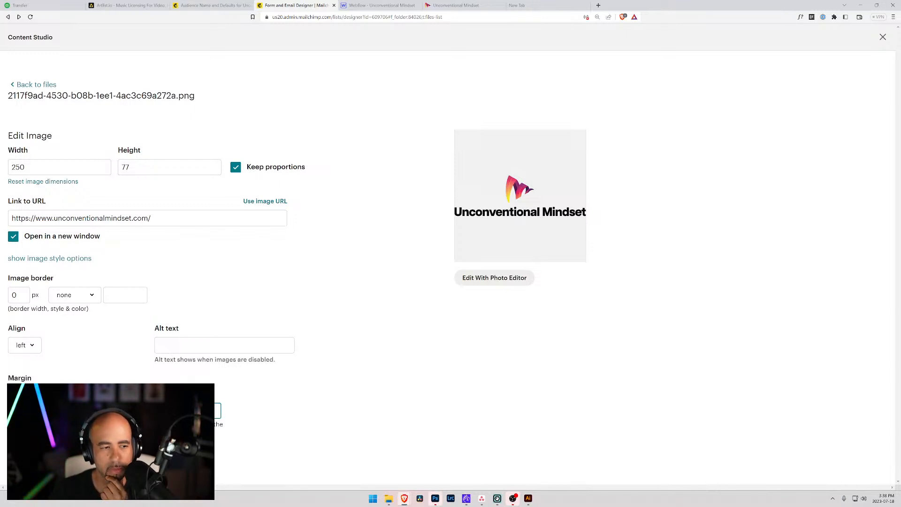
Set the logo's alignment to none.
left_click(92, 296)
left_click(93, 296)
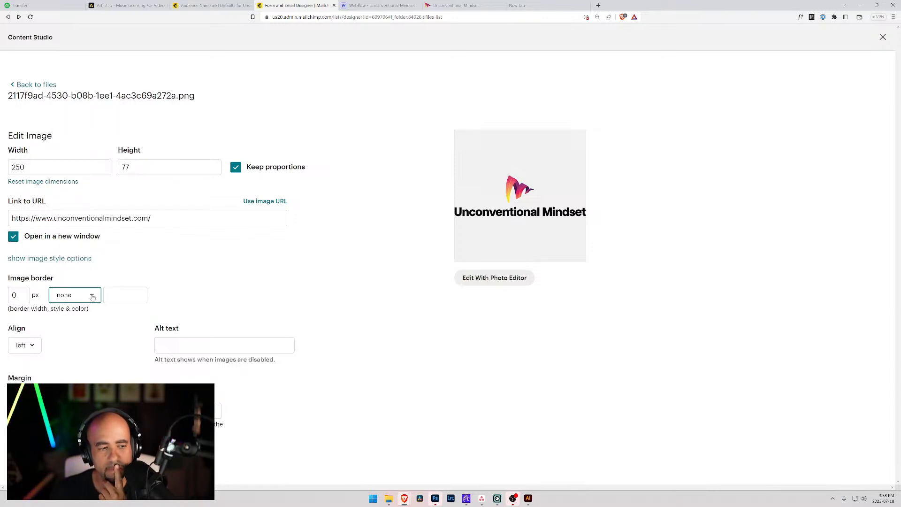
left_click(36, 347)
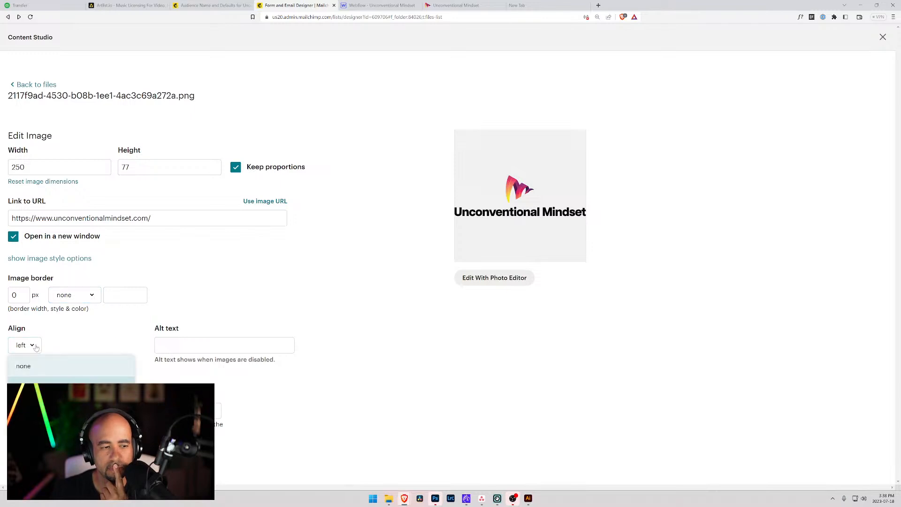
left_click(37, 367)
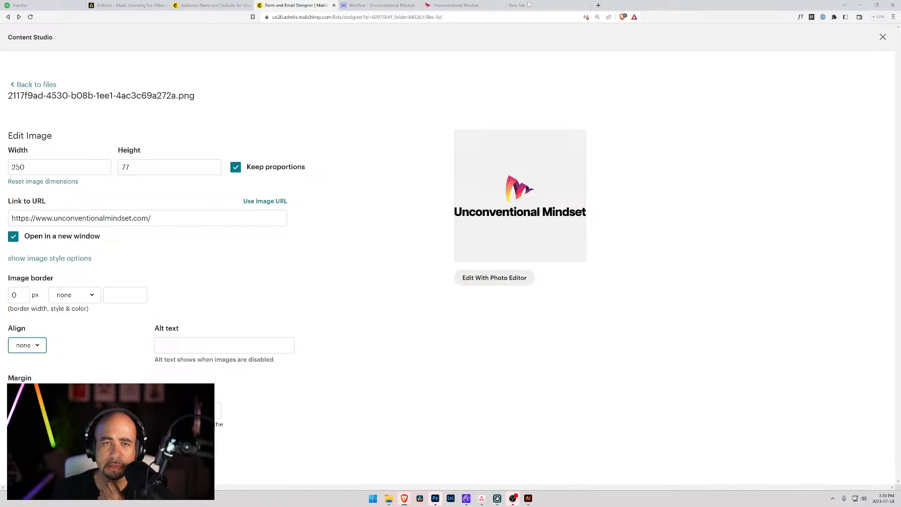
Paste 'Unconventional Mindset' as the alt text and insert the logo into the email.
left_click(472, 5)
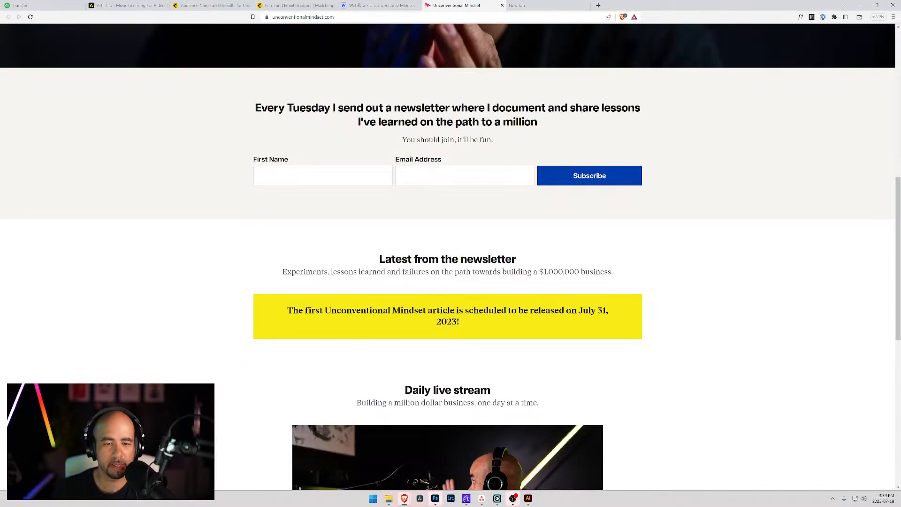
left_click_drag(426, 311, 325, 311)
key("ctrl+c")
left_click(193, 7)
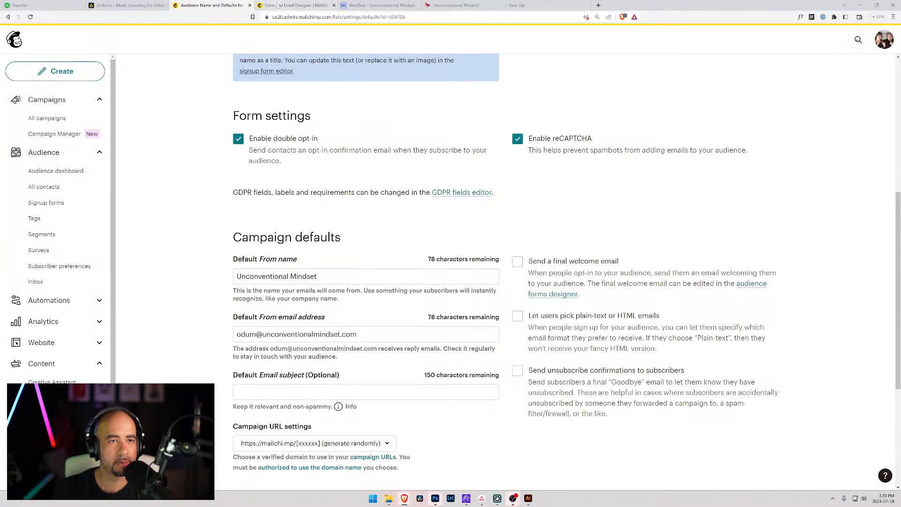
left_click(300, 5)
key("ctrl+v")
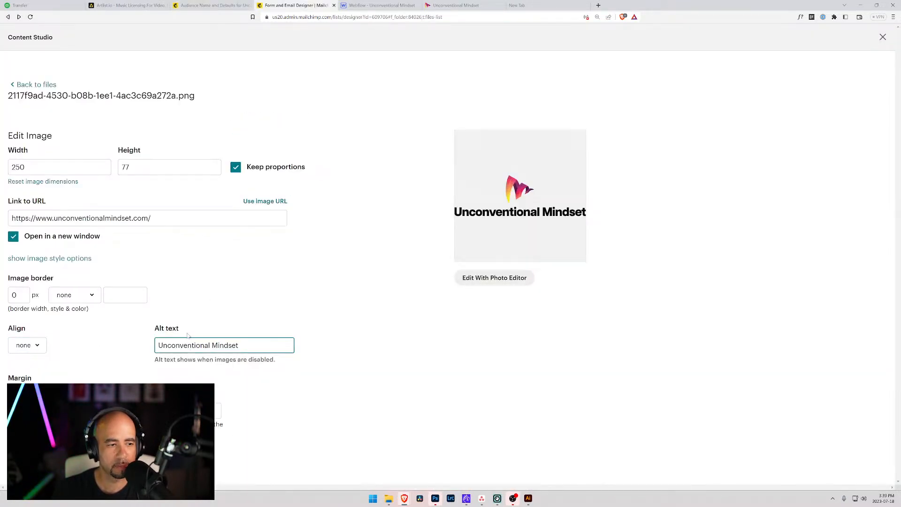
left_click(43, 456)
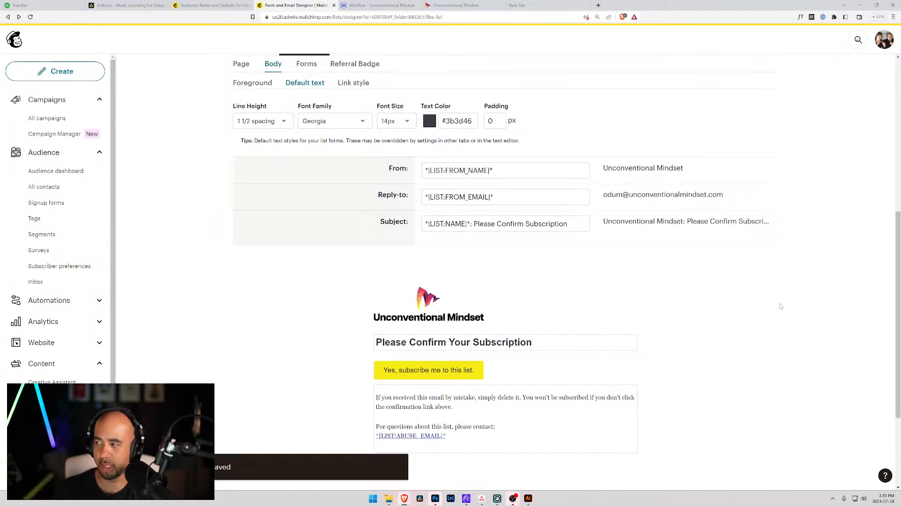
Switch the form builder to the Final welcome email and scroll through its design.
mouse_move(488, 303)
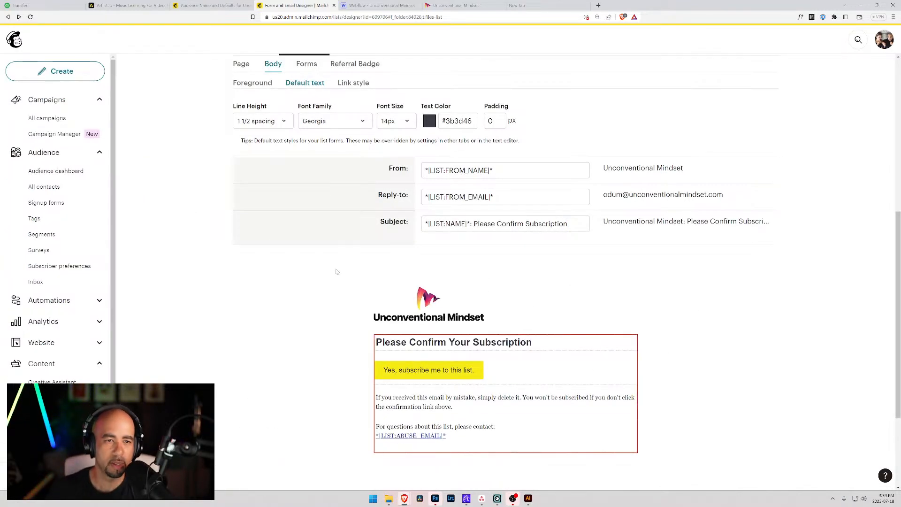
scroll(382, 322, "down", 2)
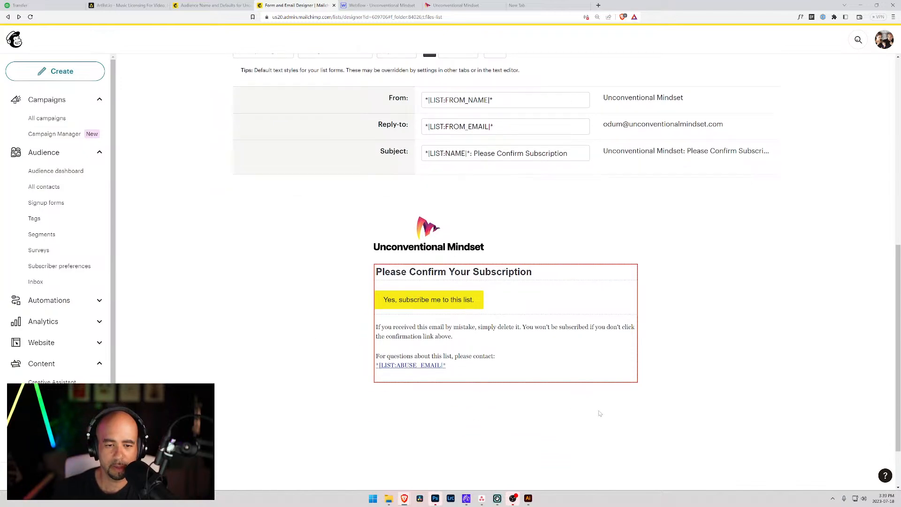
mouse_move(446, 341)
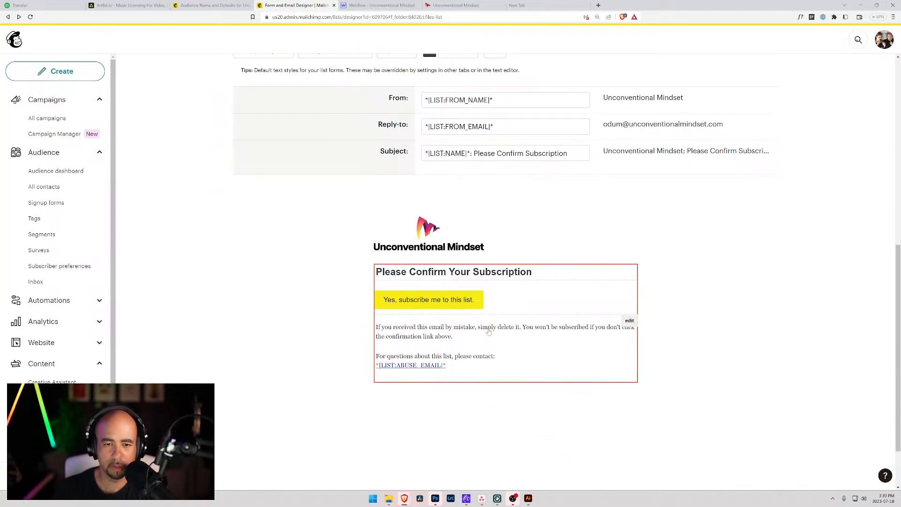
scroll(376, 399, "up", 4)
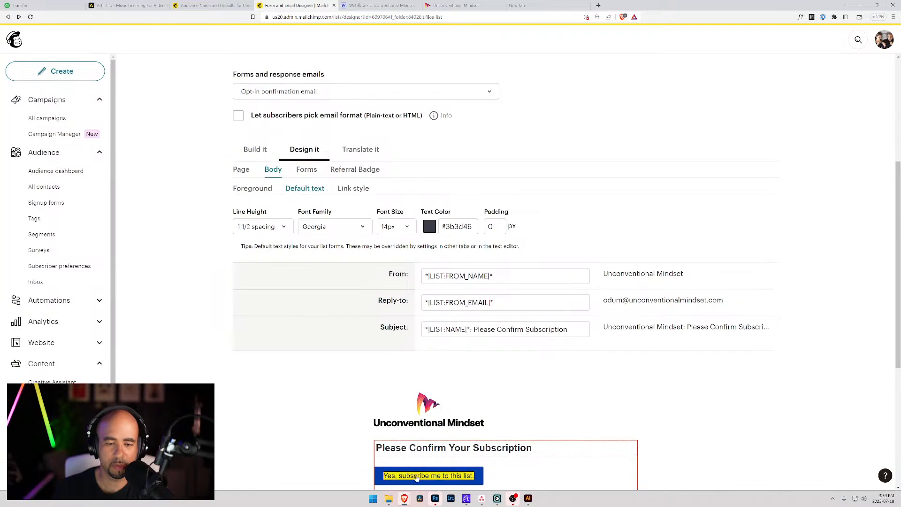
scroll(375, 404, "up", 2)
left_click(304, 240)
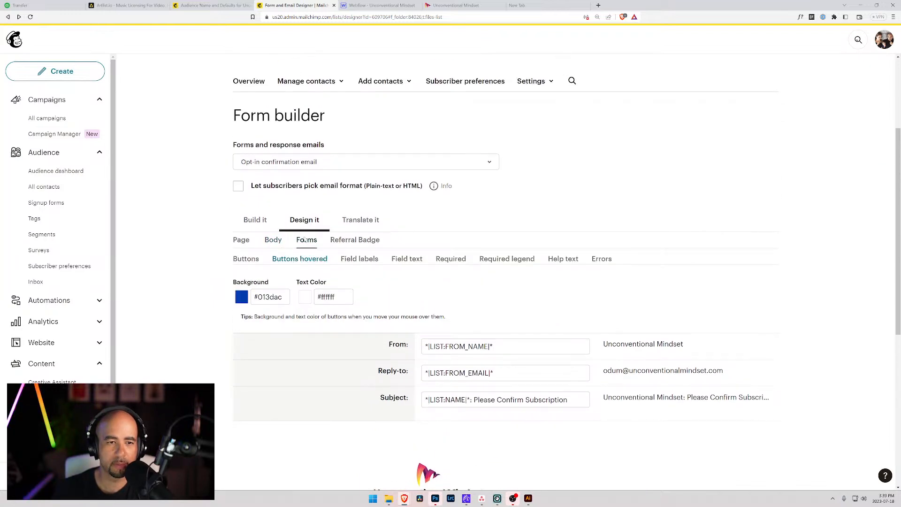
left_click(300, 162)
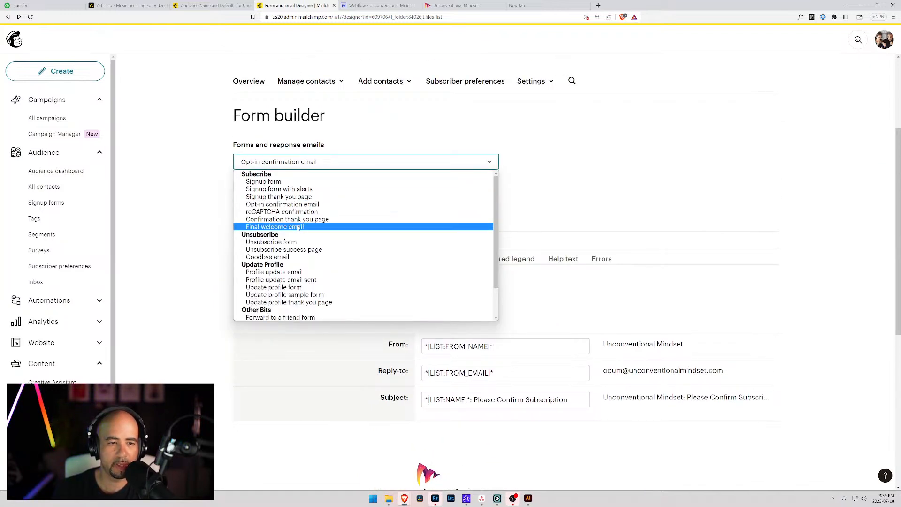
left_click(295, 226)
scroll(429, 257, "down", 5)
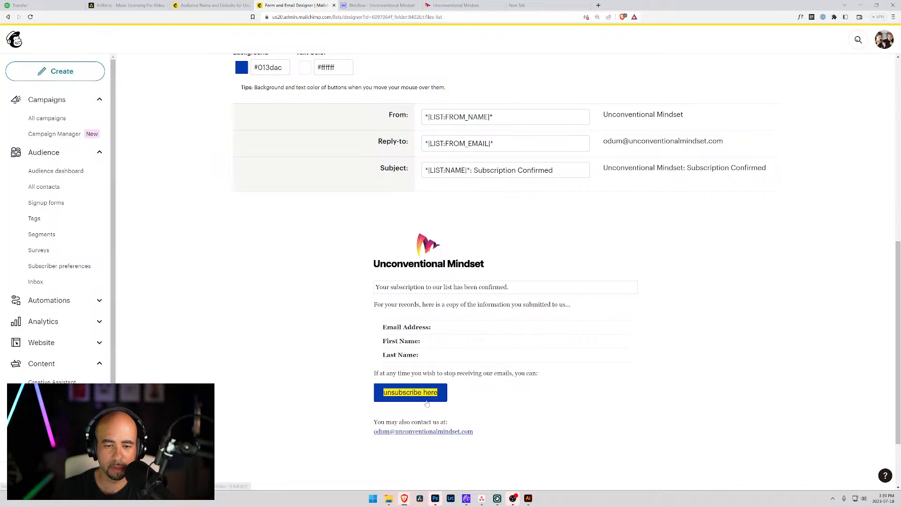
scroll(343, 434, "up", 5)
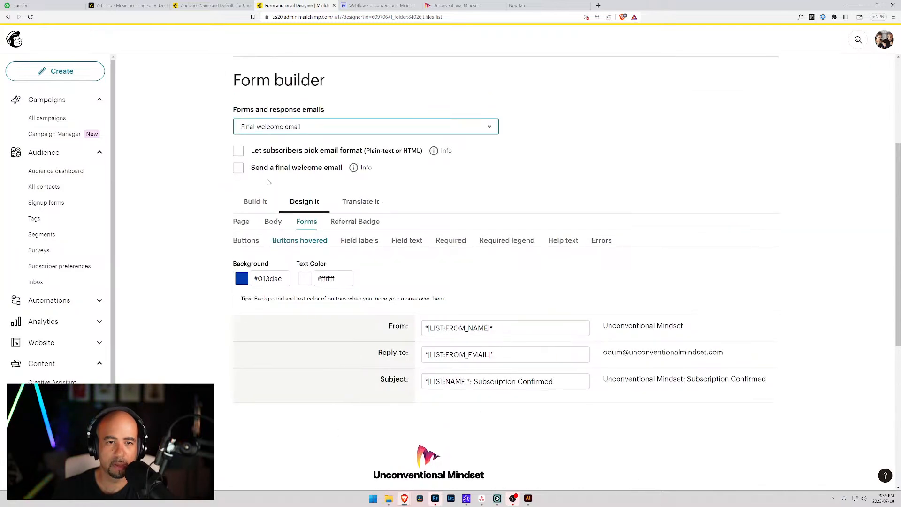
scroll(377, 245, "down", 4)
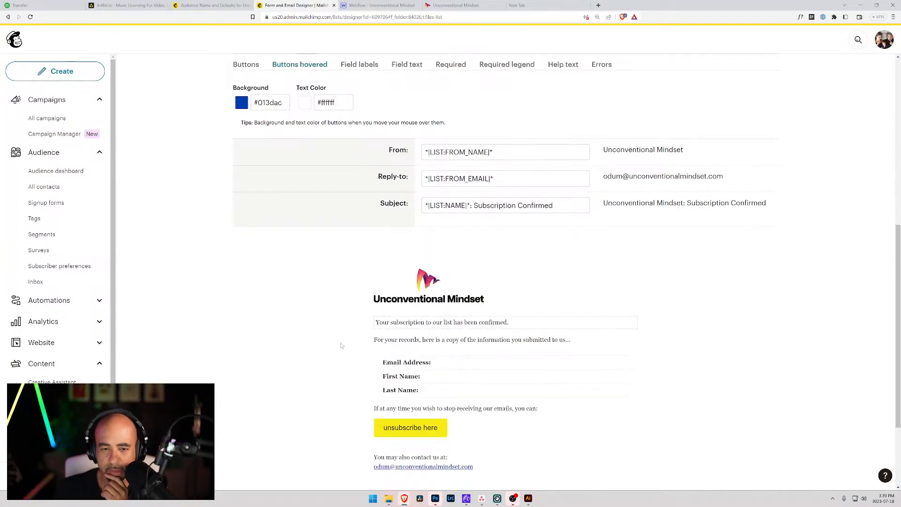
scroll(342, 345, "up", 3)
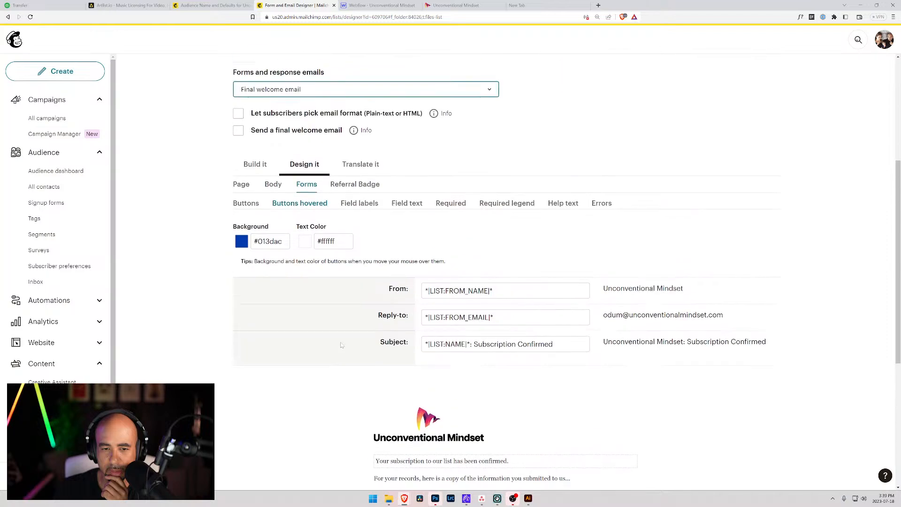
scroll(341, 345, "down", 3)
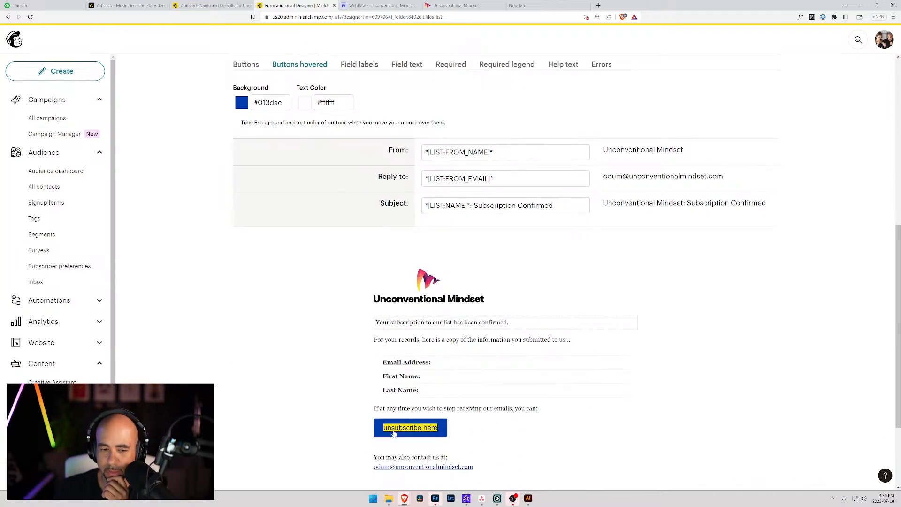
scroll(288, 196, "up", 3)
Submit a test newsletter signup on the live site with a first name and e-mail address.
scroll(287, 195, "up", 5)
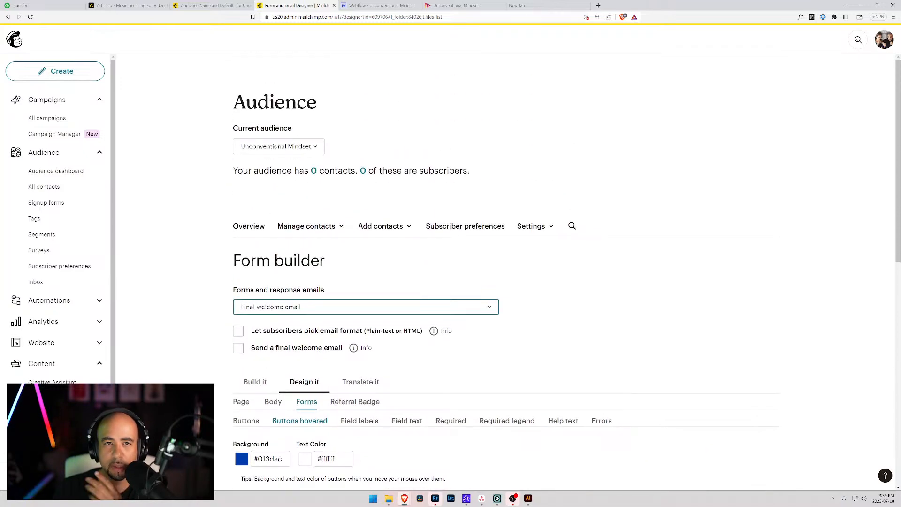
left_click(378, 5)
left_click(443, 4)
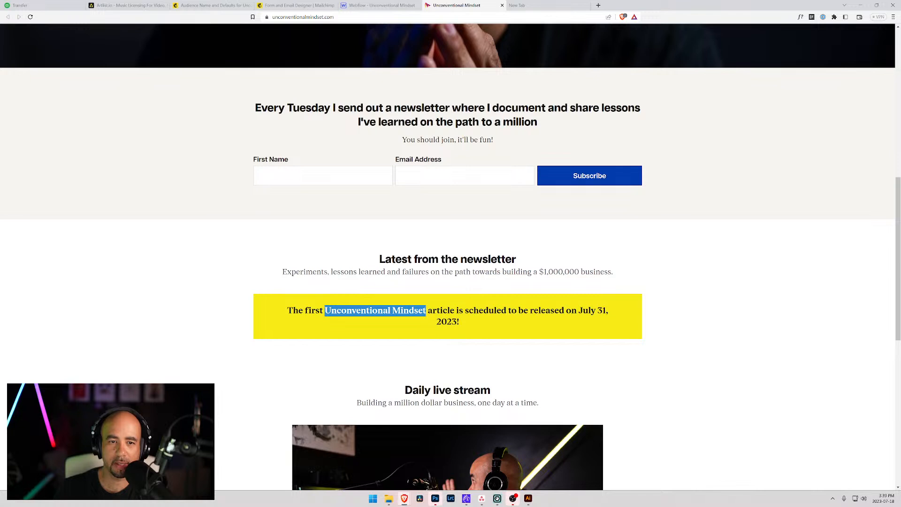
left_click(316, 178)
type("Odum")
key("Tab")
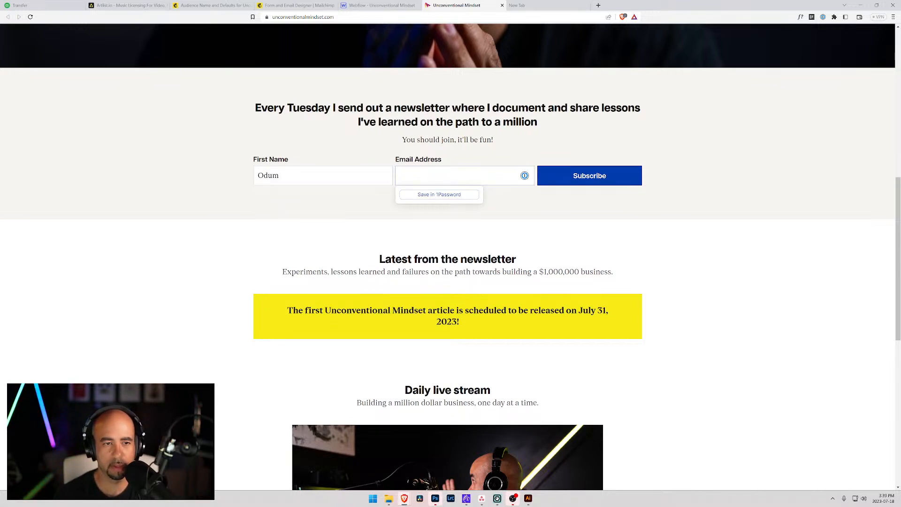
key("BackSpace")
key("BackSpace")
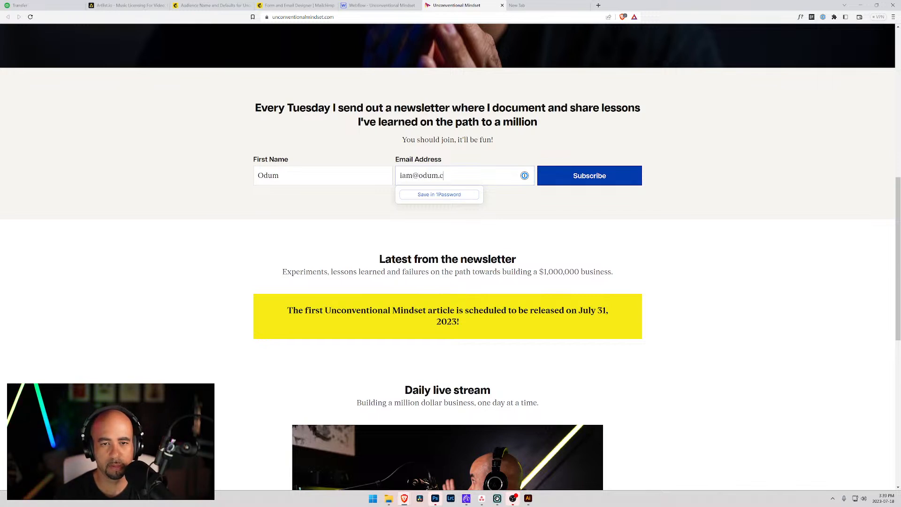
left_click(567, 182)
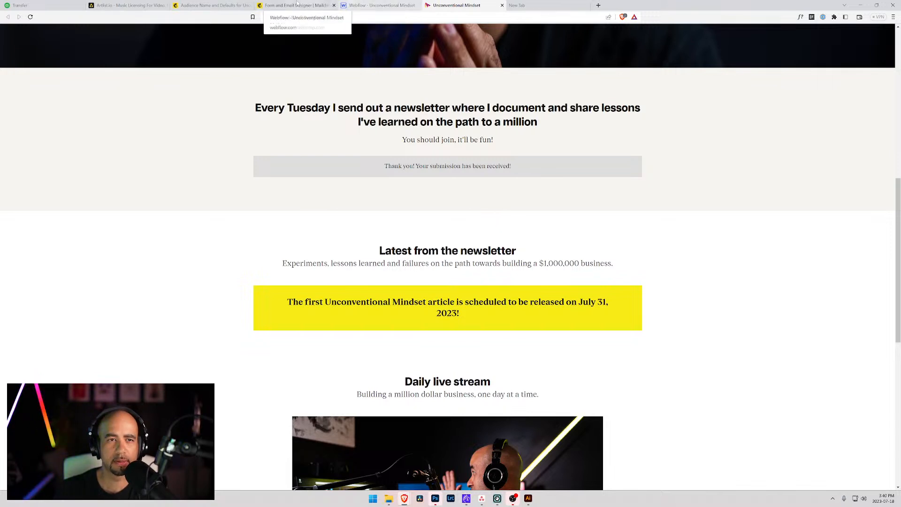
left_click(297, 5)
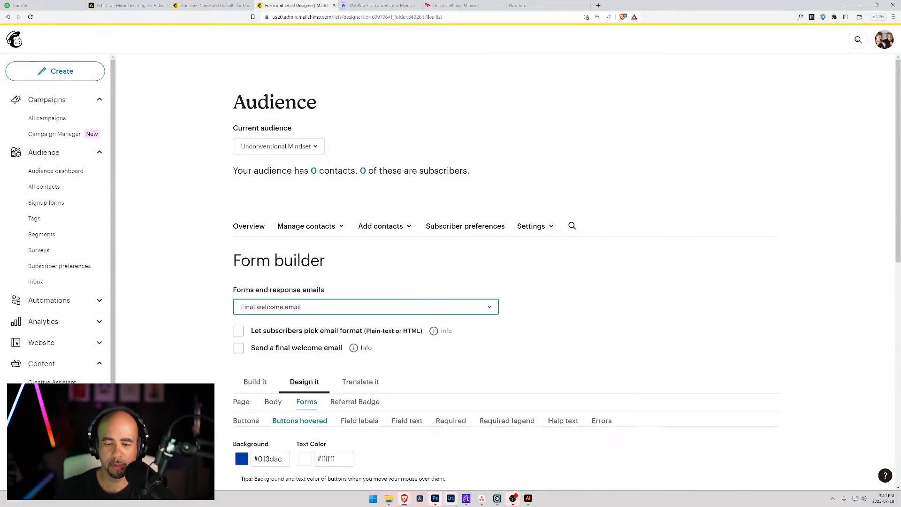
Check that the Mailchimp audience still has 0 contacts, then return to the site's thank-you message.
left_click(464, 502)
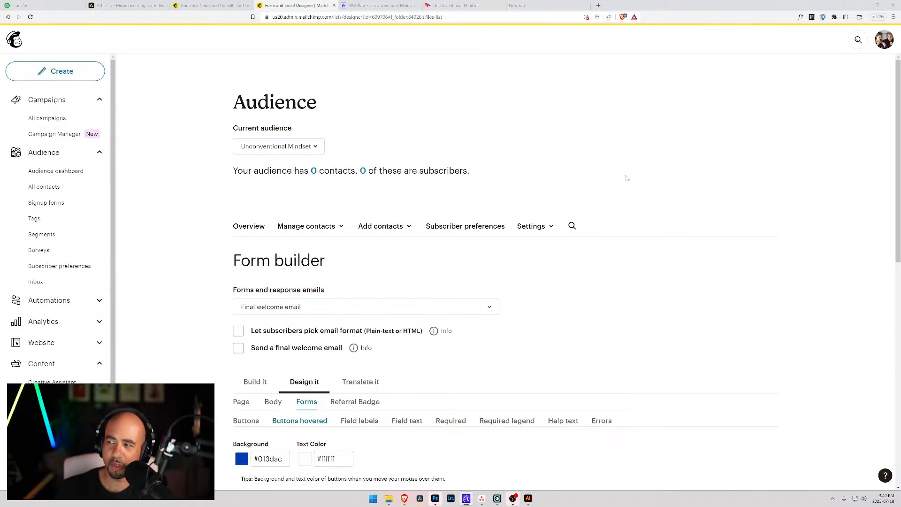
scroll(766, 182, "down", 4)
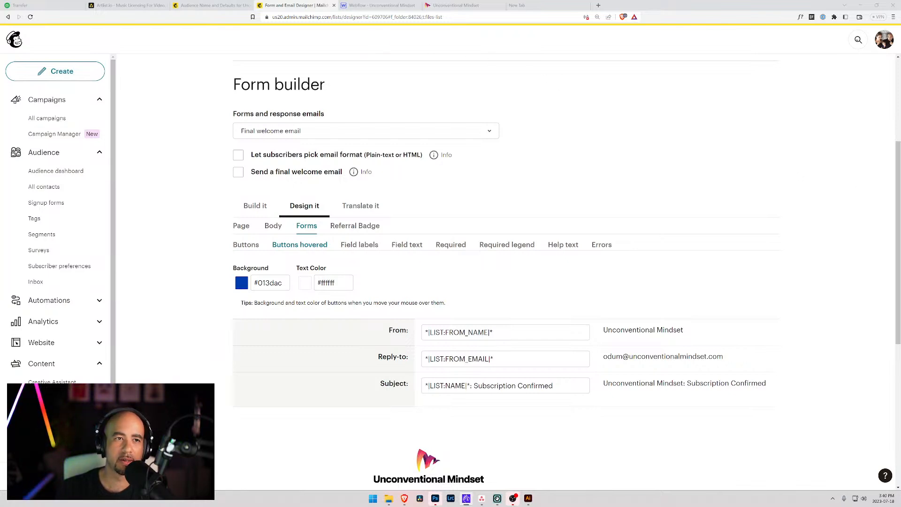
left_click(213, 5)
left_click(292, 6)
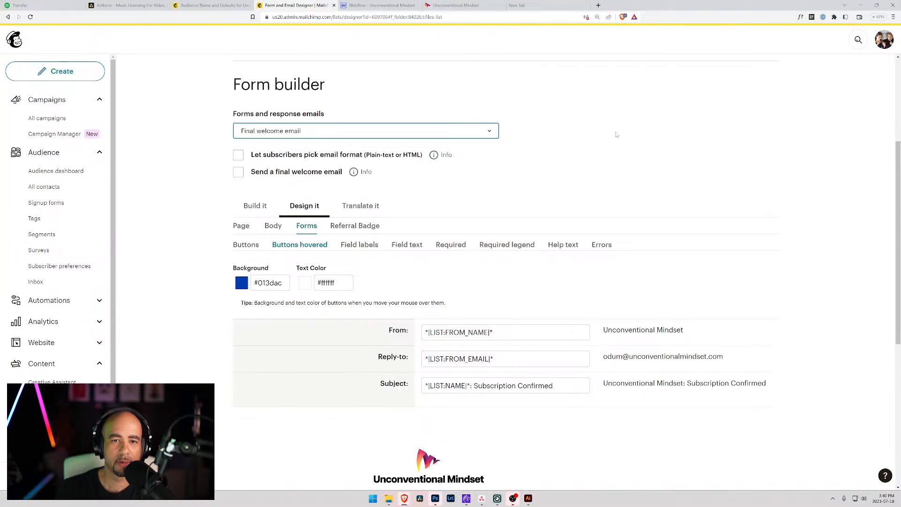
scroll(566, 150, "down", 6)
scroll(544, 162, "up", 9)
left_click(454, 5)
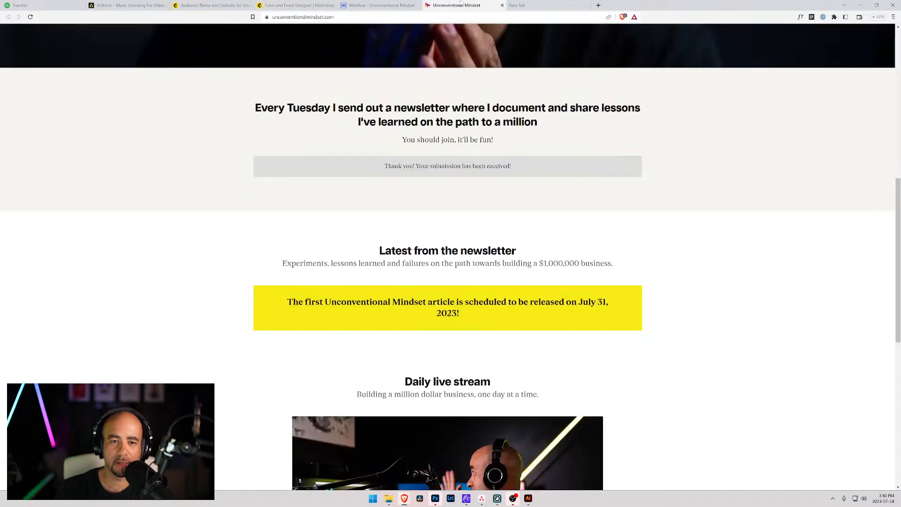
Play 'The Chase - Sped Up' from Artlist's Funk list, then return to Mailchimp's form builder.
left_click(127, 5)
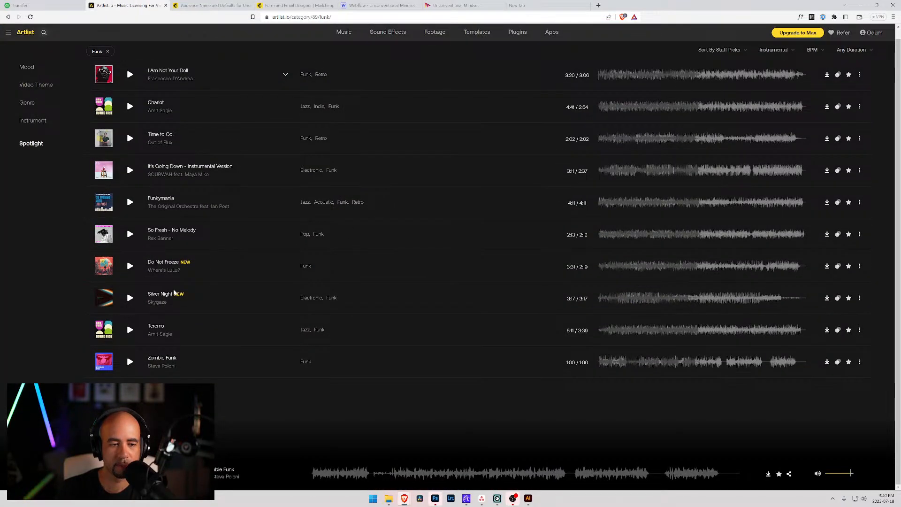
scroll(164, 298, "down", 2)
left_click(128, 288)
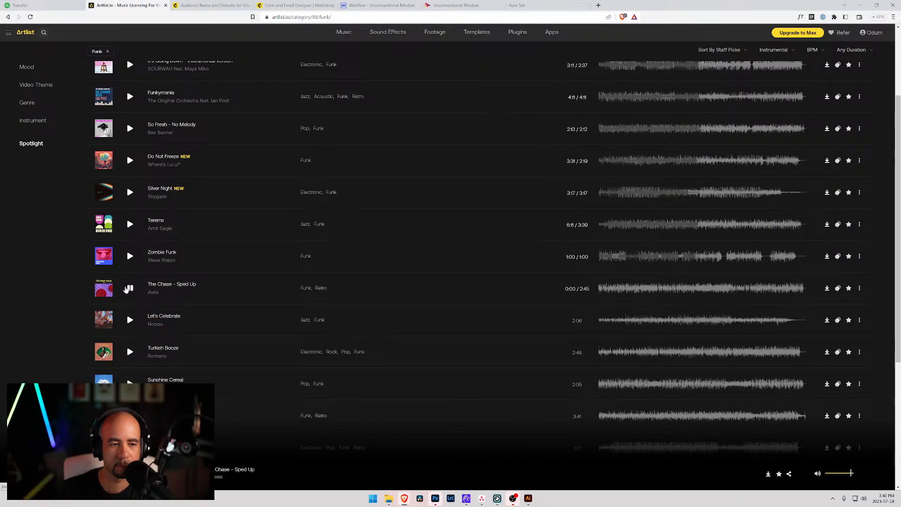
scroll(163, 287, "down", 4)
scroll(162, 287, "down", 6)
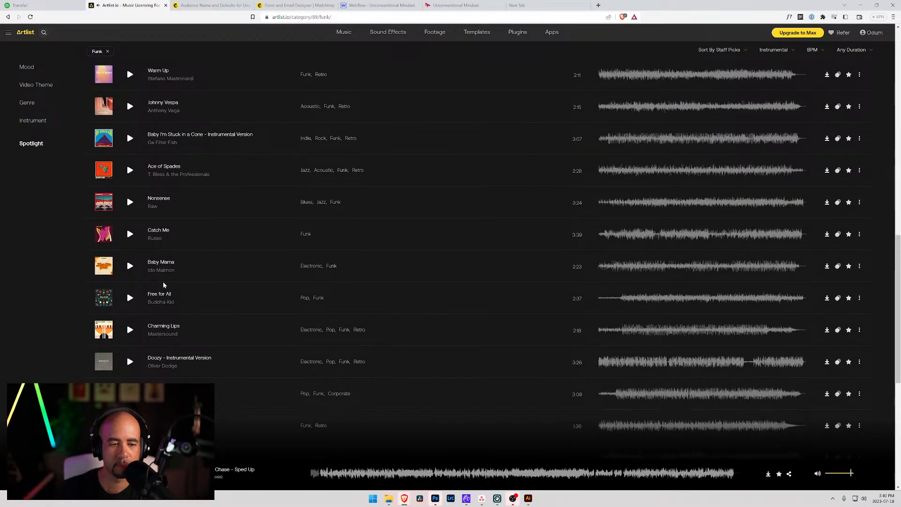
left_click(289, 5)
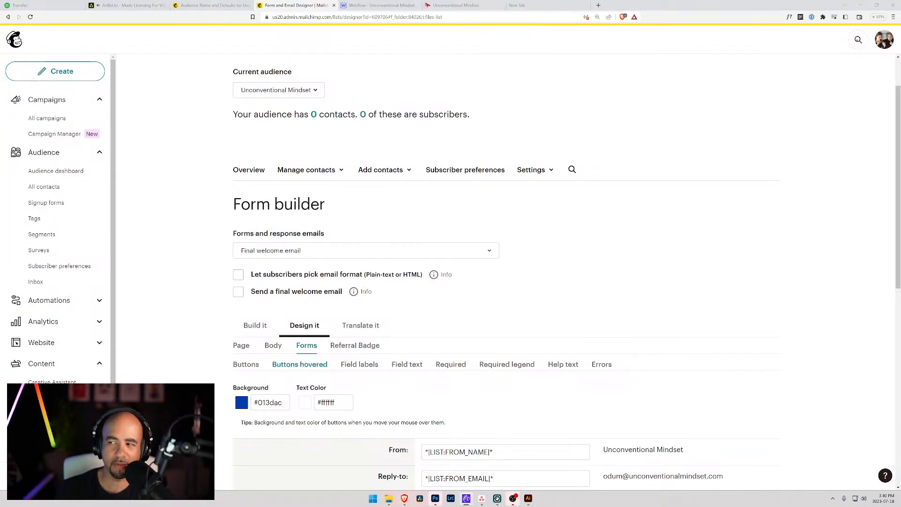
Reload the Mailchimp form builder and review its Email, First Name, Last Name, Address and Phone fields.
left_click(30, 17)
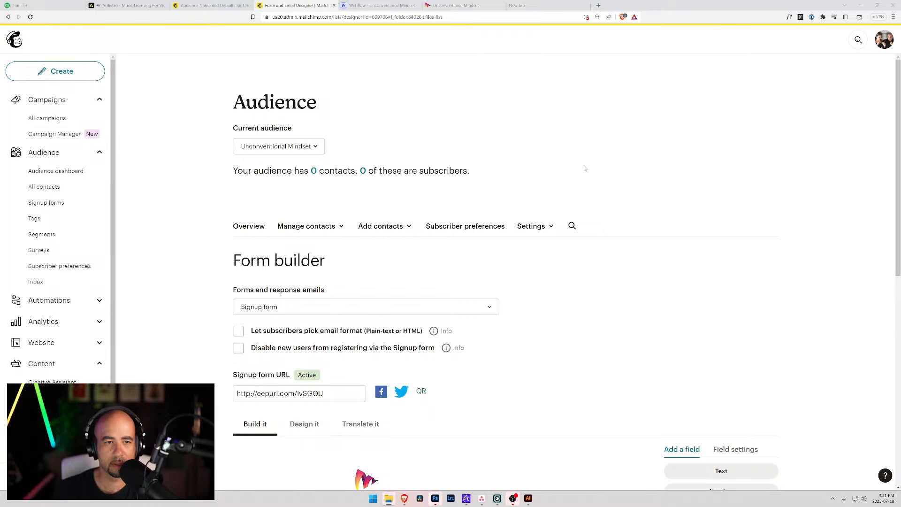
scroll(307, 209, "down", 3)
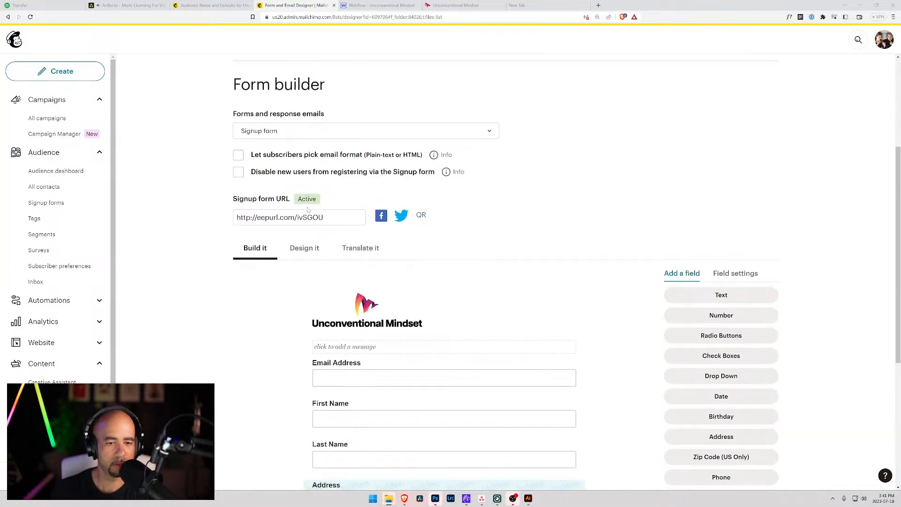
scroll(306, 207, "down", 3)
scroll(234, 200, "down", 2)
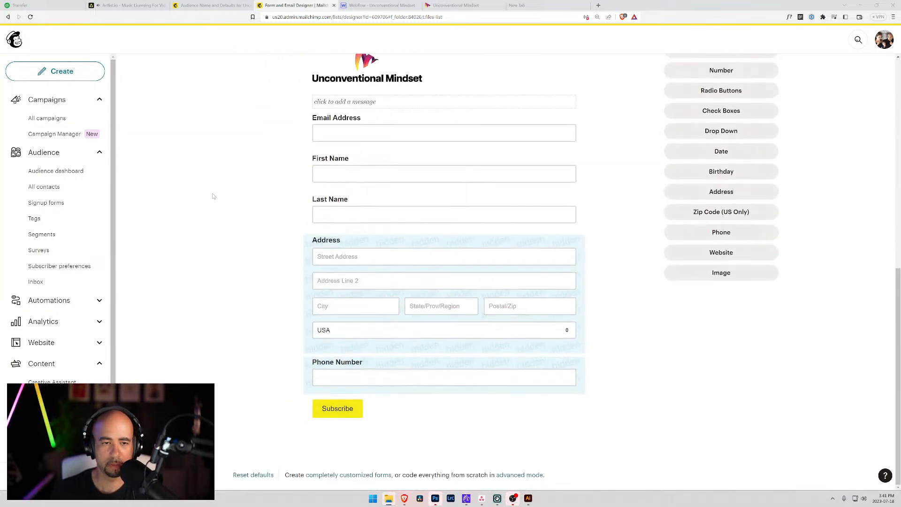
scroll(214, 194, "up", 5)
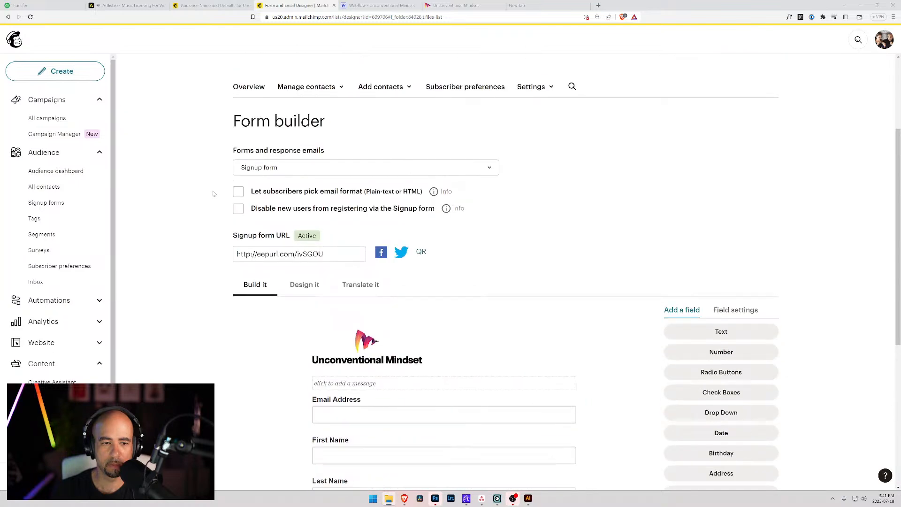
scroll(213, 194, "down", 3)
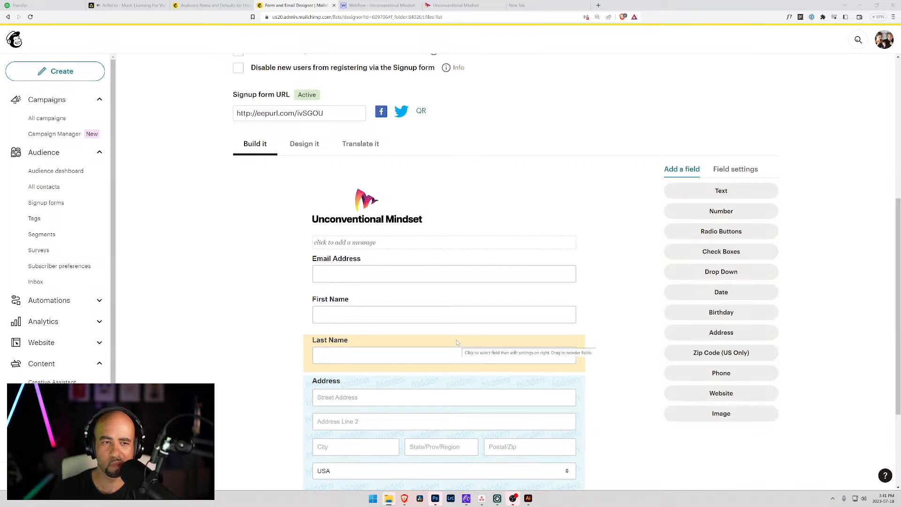
Check the First Name settings, then delete the Last Name field by confirming with DELETE.
left_click(404, 306)
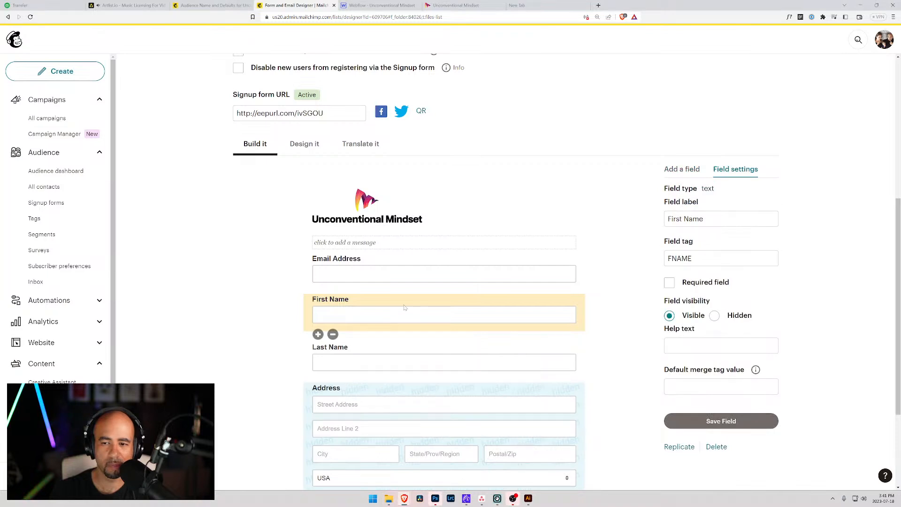
left_click(395, 362)
left_click(382, 308)
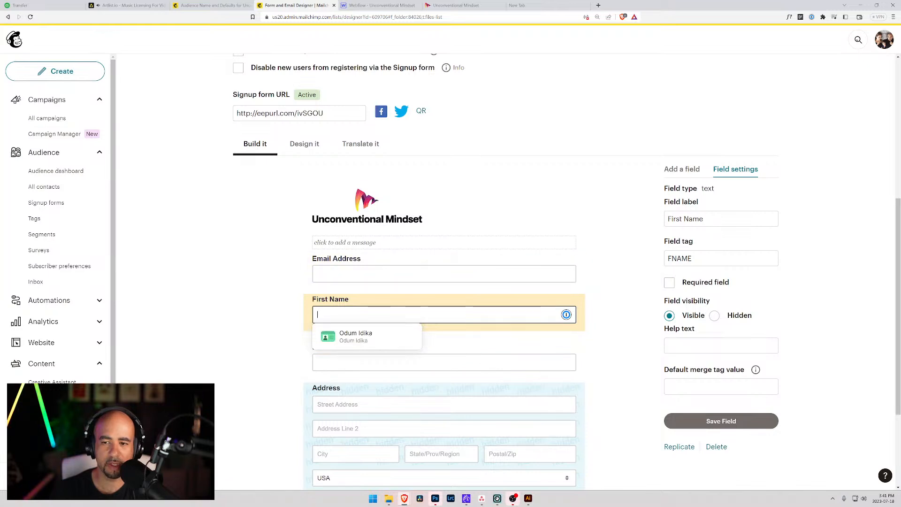
left_click(669, 282)
left_click(442, 359)
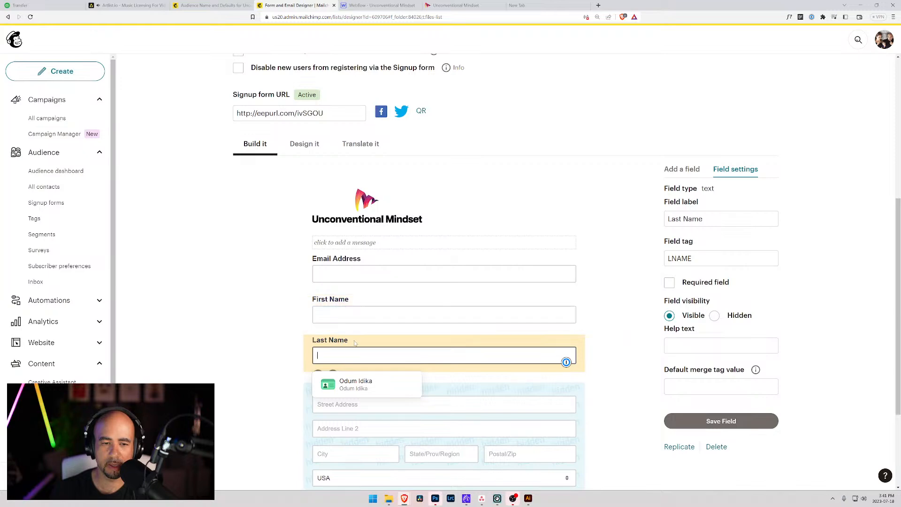
left_click(333, 375)
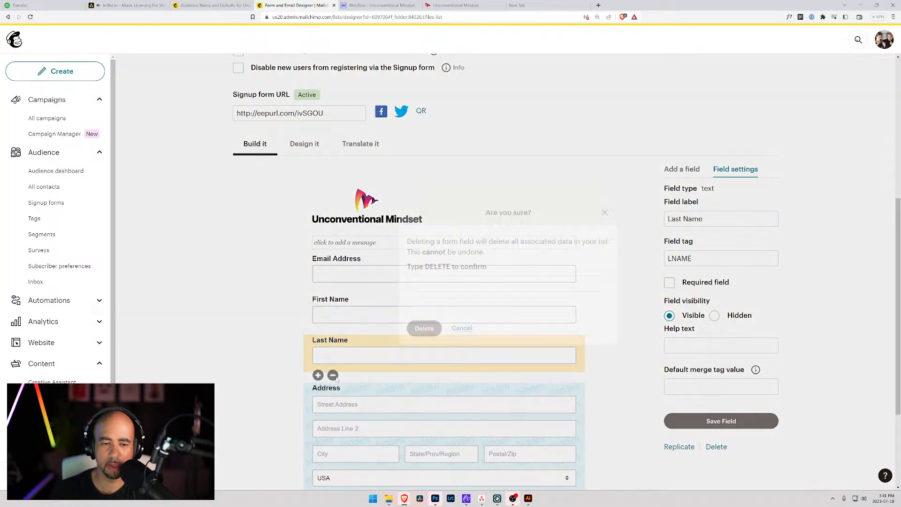
left_click(483, 284)
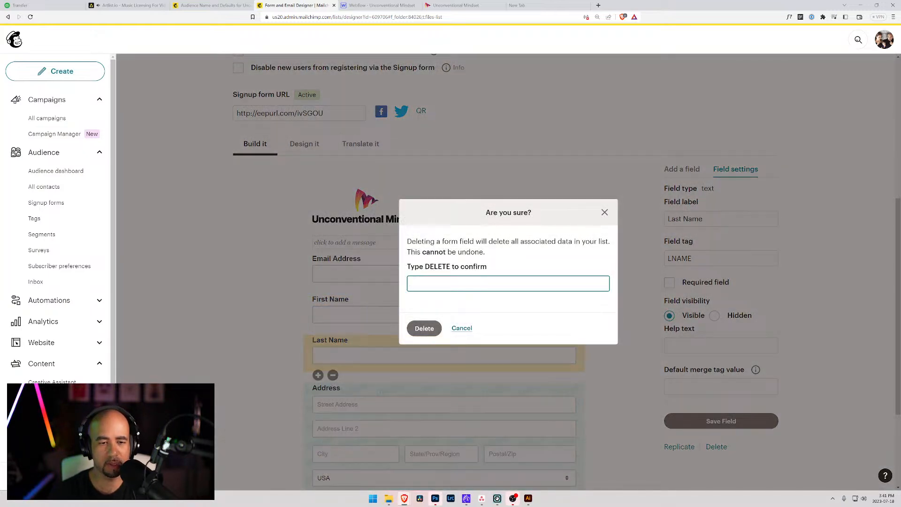
type("DELETE")
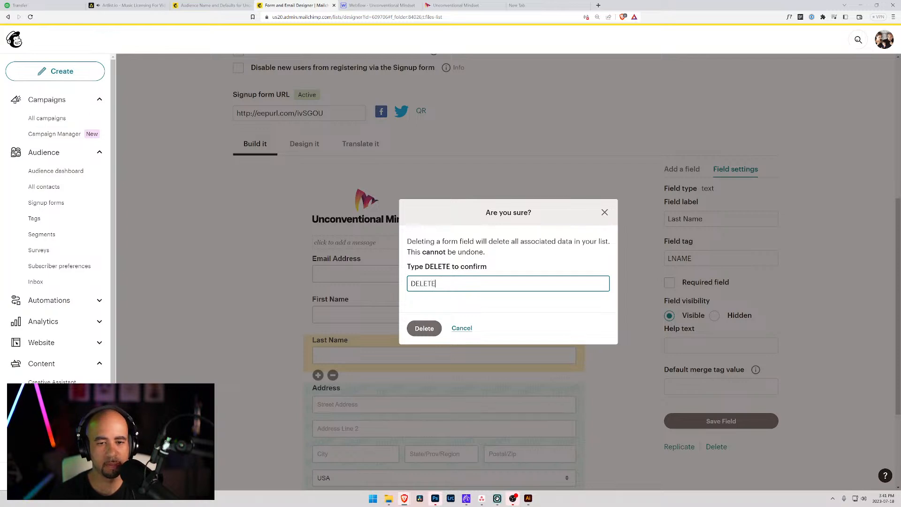
left_click(424, 328)
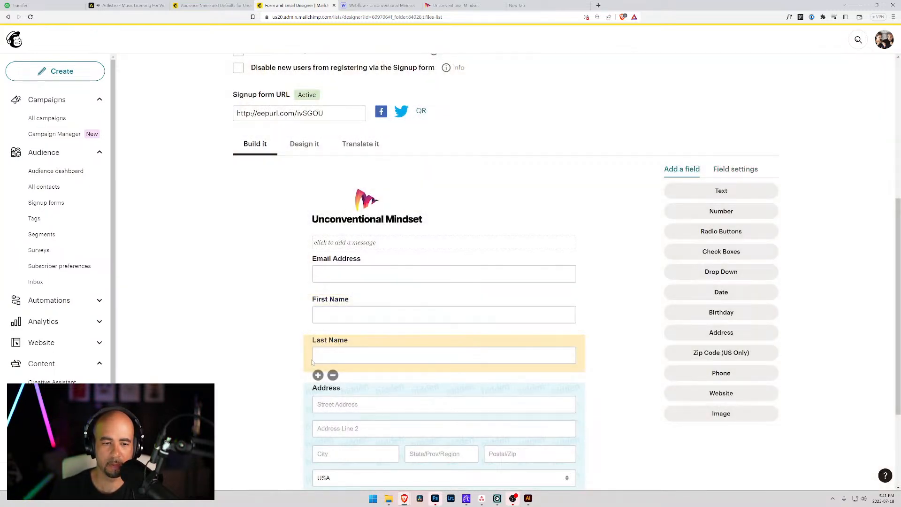
Delete the Address field, confirming with DELETE.
left_click_drag(310, 350, 309, 342)
scroll(311, 343, "down", 3)
left_click(332, 356)
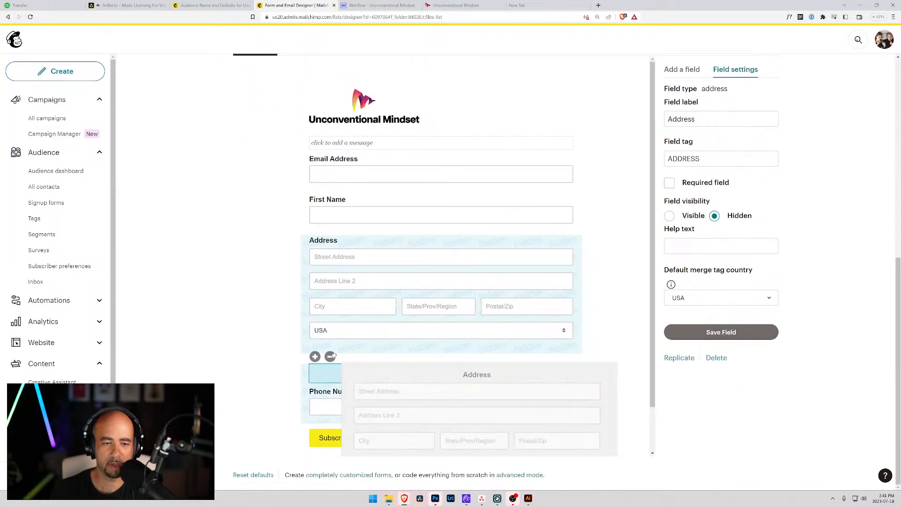
type("DELETE")
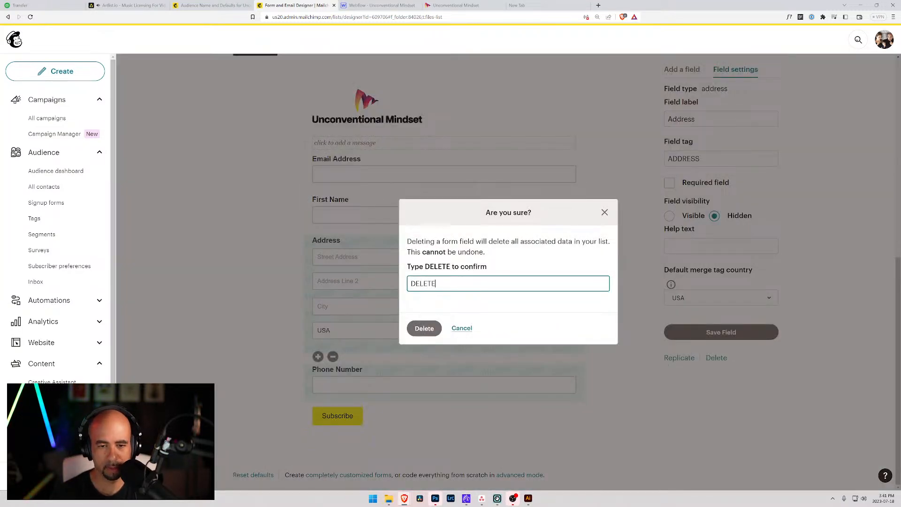
left_click(425, 328)
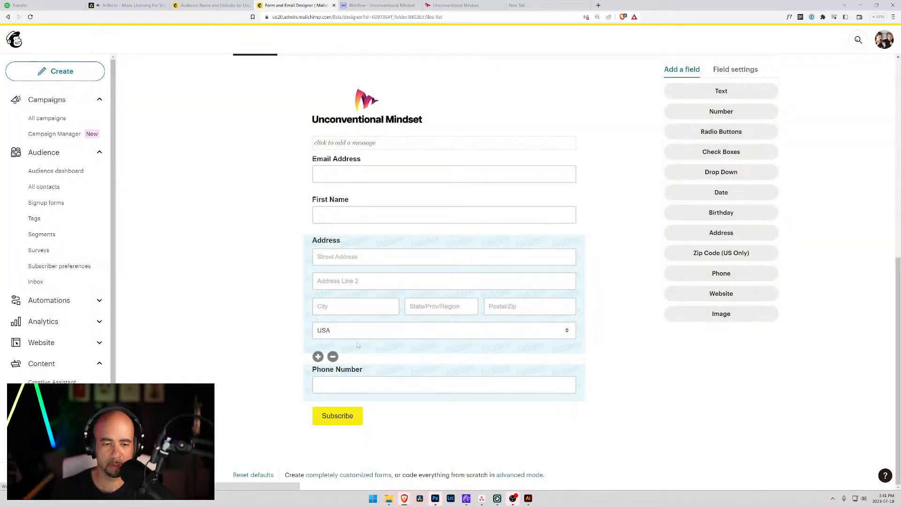
Delete the Phone Number field, confirming with DELETE.
left_click(335, 289)
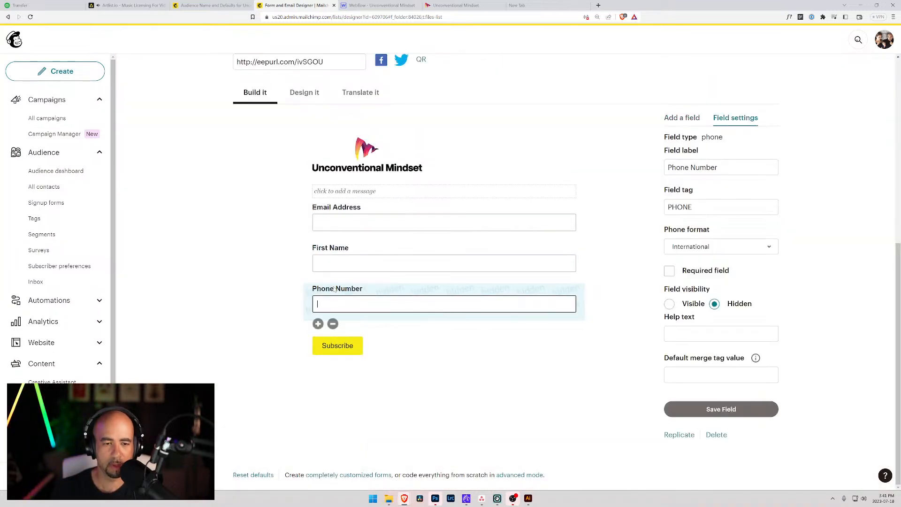
left_click(332, 323)
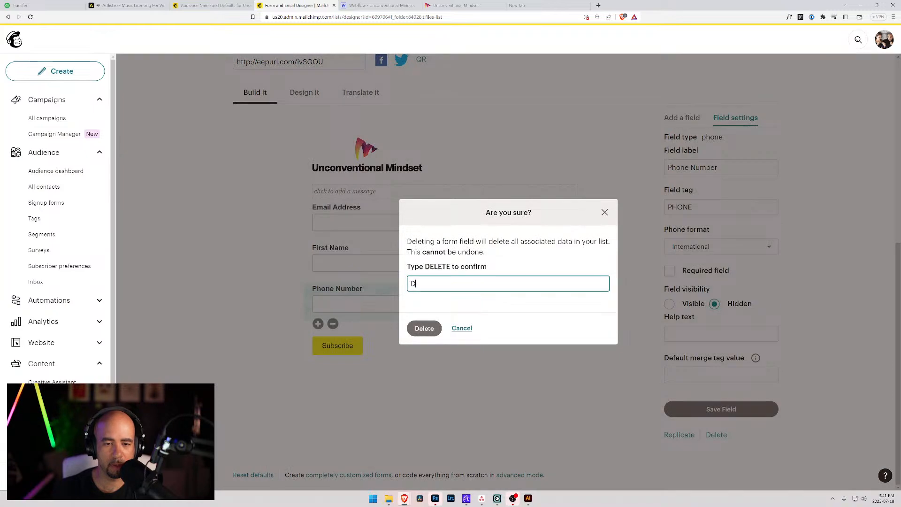
type("DELETE")
key("Return")
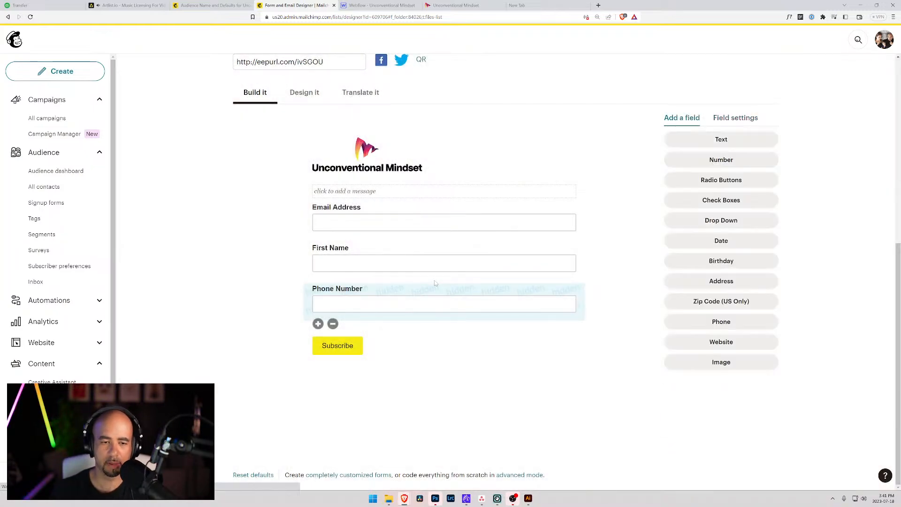
scroll(368, 304, "up", 2)
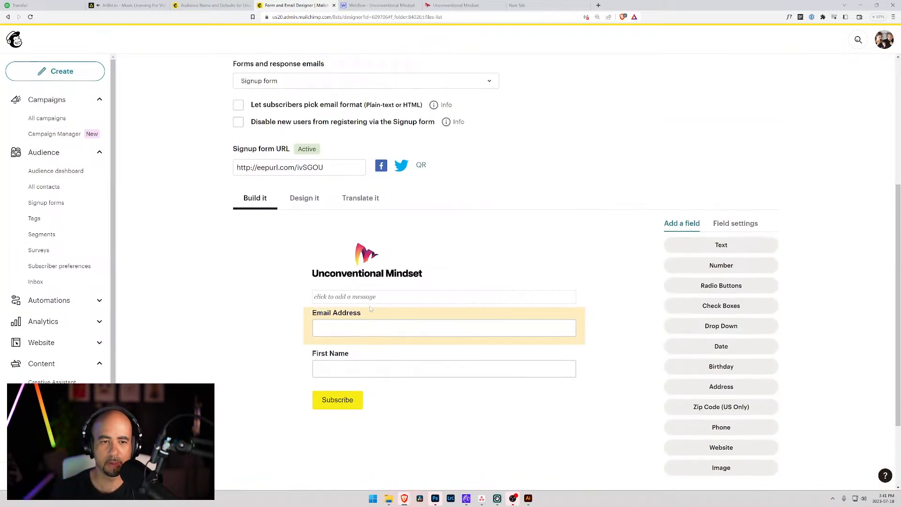
Move First Name above Email Address and review the form's body, element and button hover styling.
left_click(348, 360)
left_click_drag(348, 361, 345, 313)
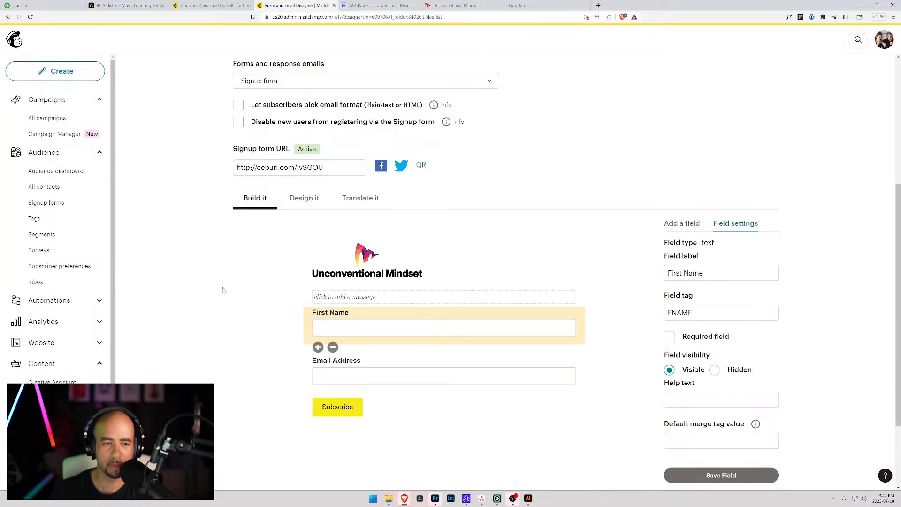
left_click(305, 199)
scroll(272, 307, "down", 4)
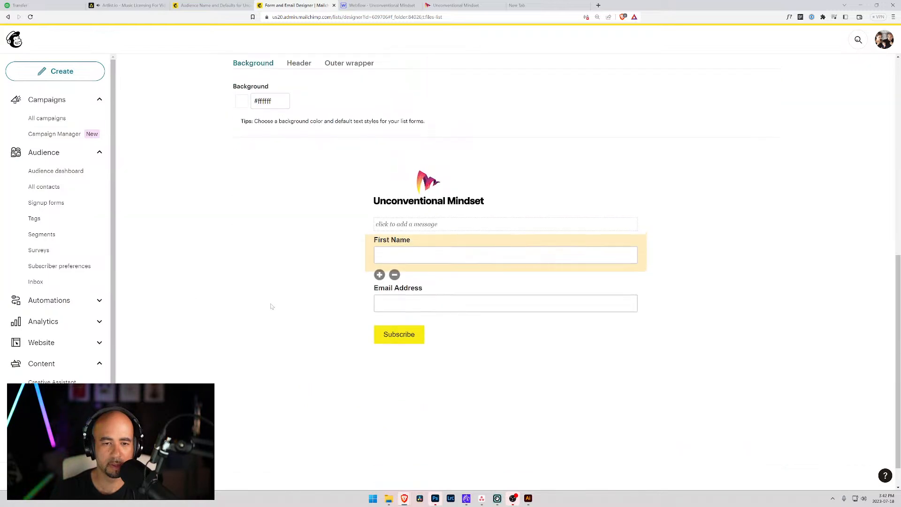
scroll(272, 308, "up", 4)
left_click(274, 218)
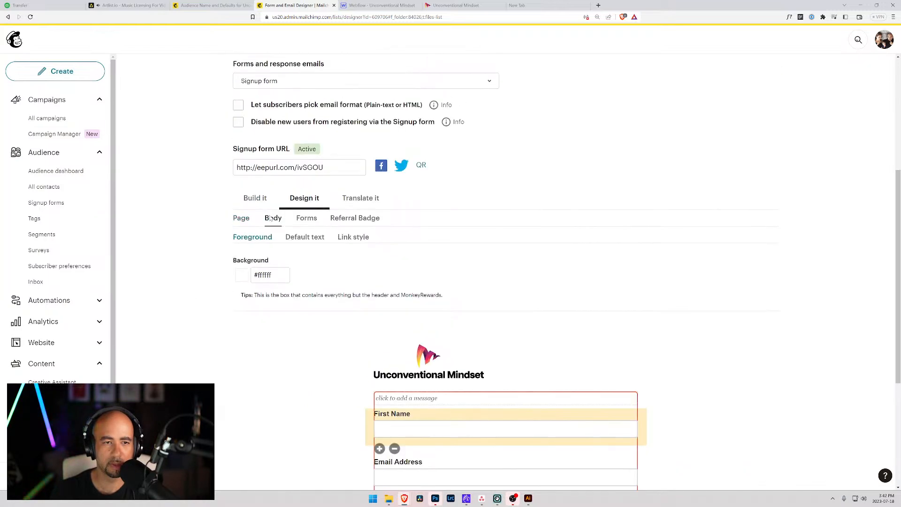
left_click(307, 218)
left_click(299, 237)
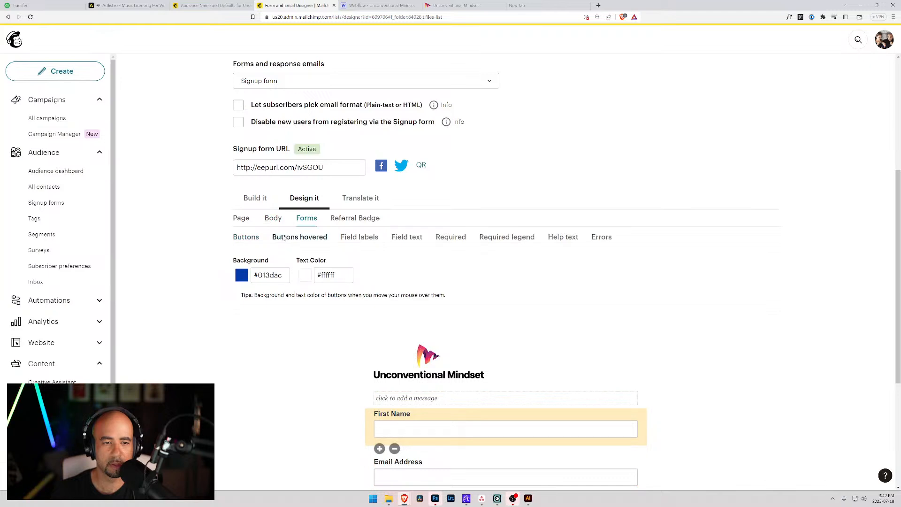
scroll(396, 391, "down", 3)
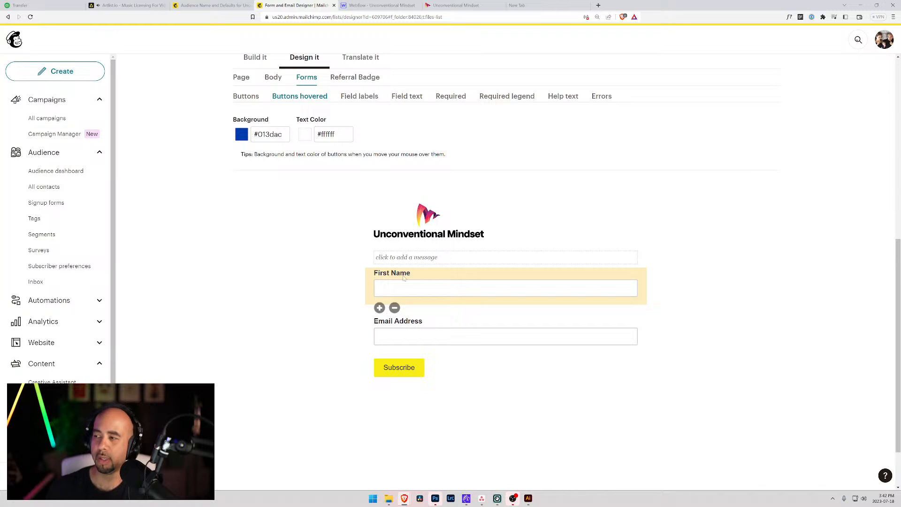
scroll(343, 258, "up", 7)
scroll(344, 259, "up", 1)
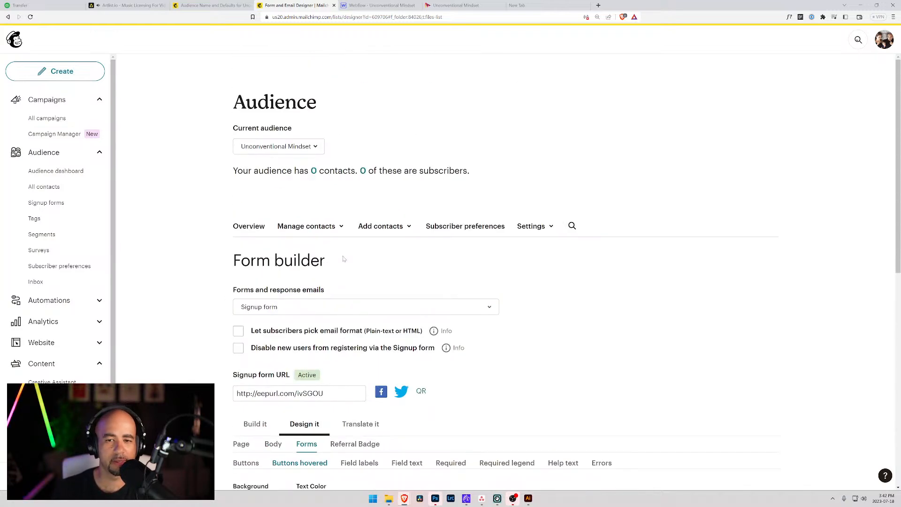
scroll(349, 249, "down", 2)
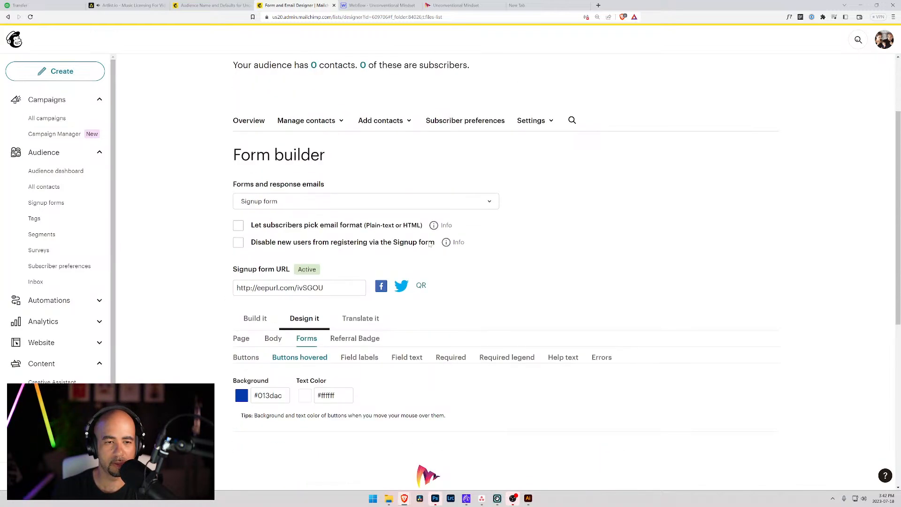
Go through the audience menus to the Signup forms page and scroll its form types.
left_click(535, 121)
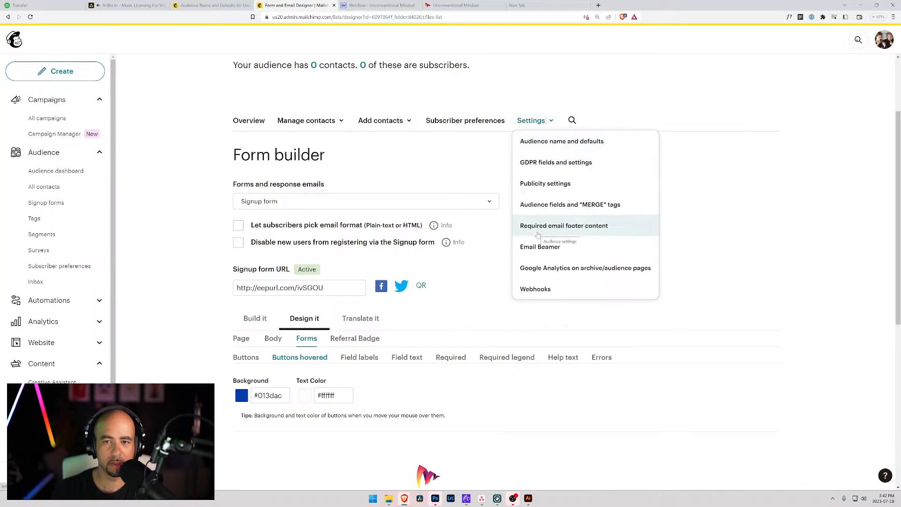
left_click(341, 122)
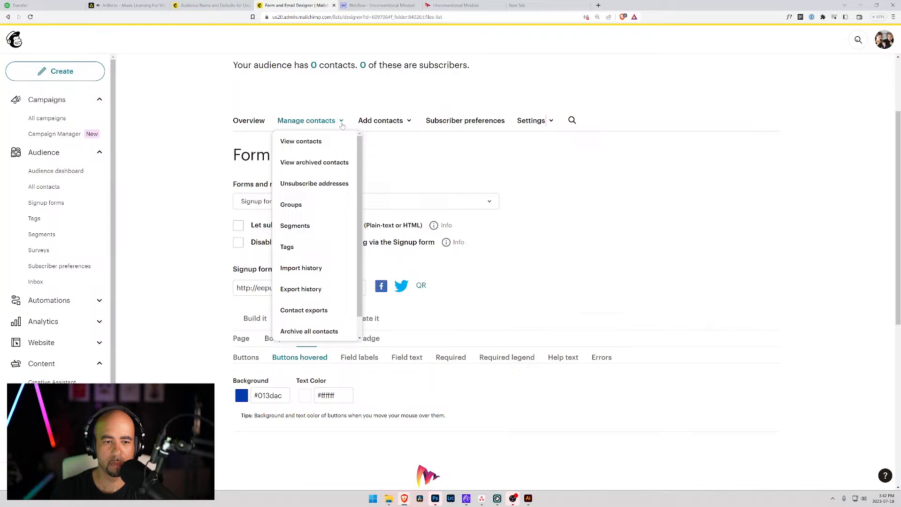
left_click(46, 202)
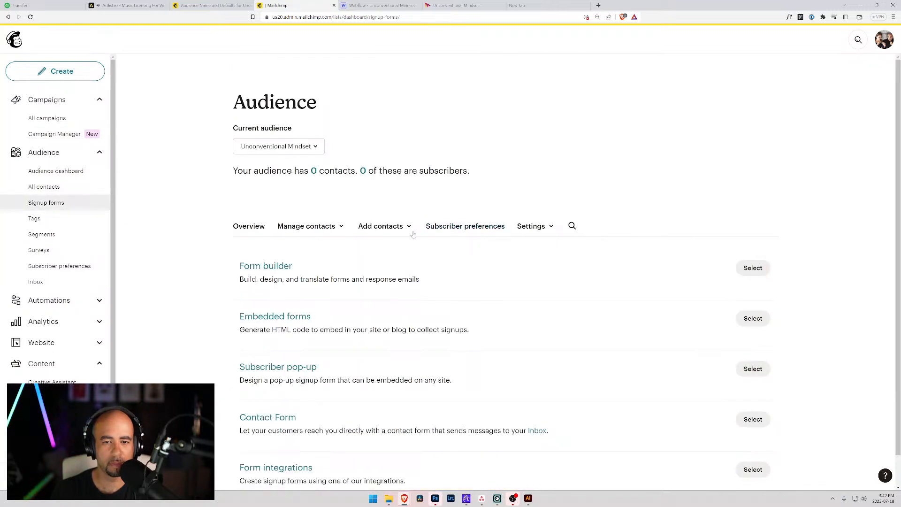
scroll(309, 225, "down", 1)
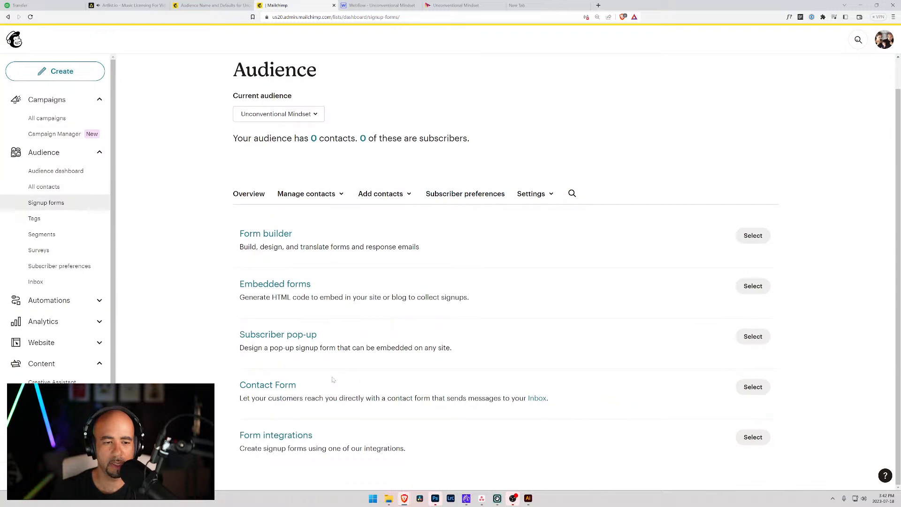
Build an Embedded form, review its Form Fields, Settings and CSS help, then generate the code.
left_click(753, 286)
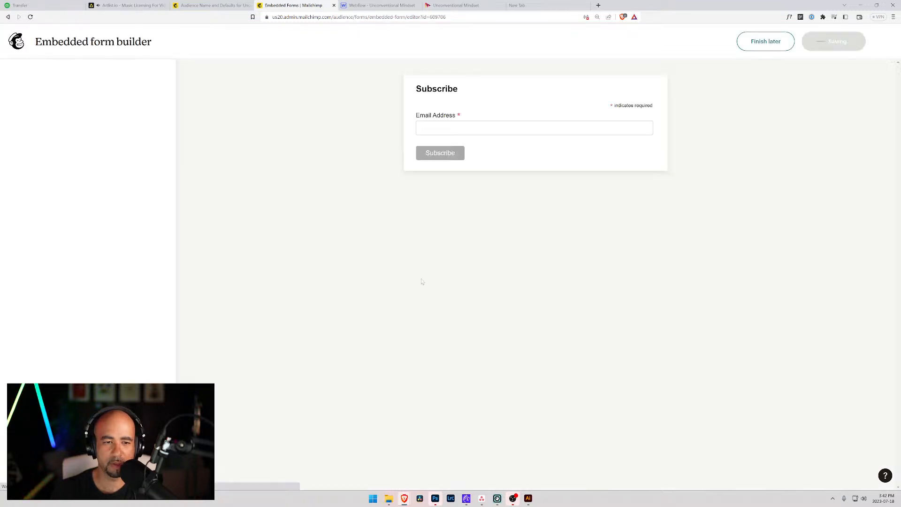
left_click(45, 88)
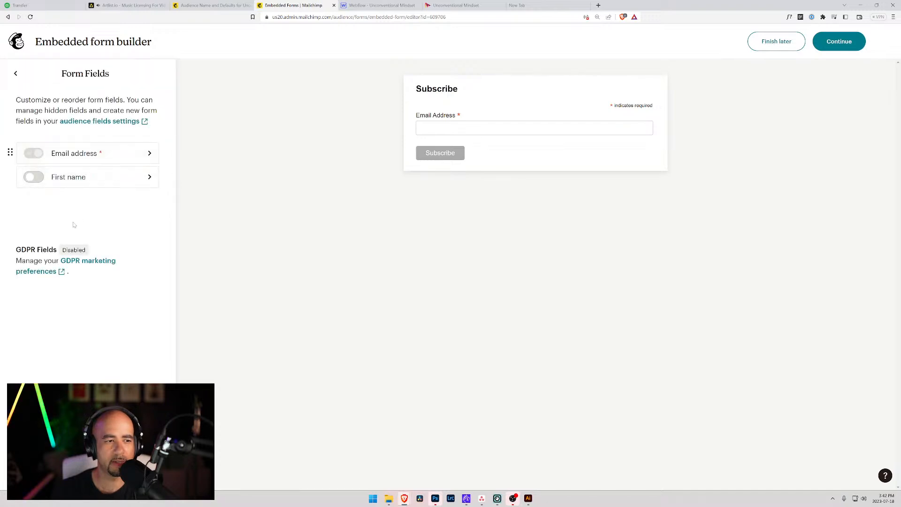
left_click(17, 75)
left_click(47, 124)
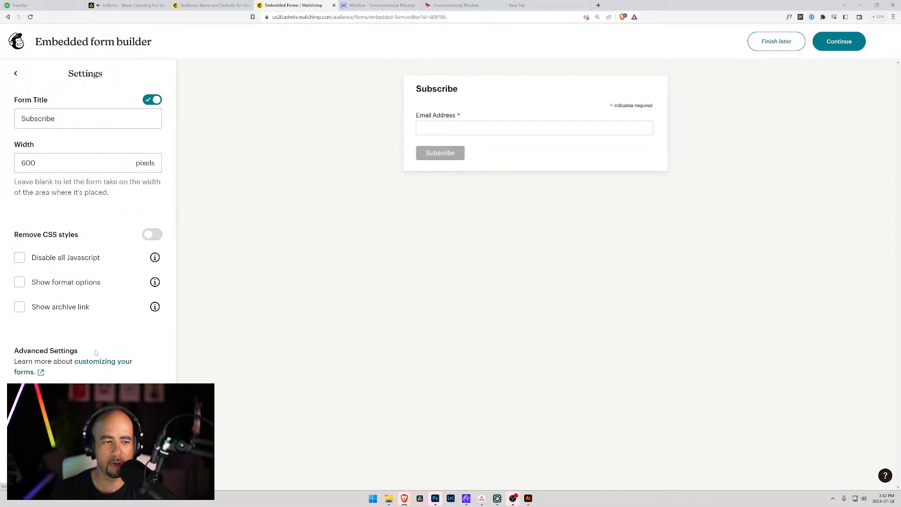
left_click(92, 364)
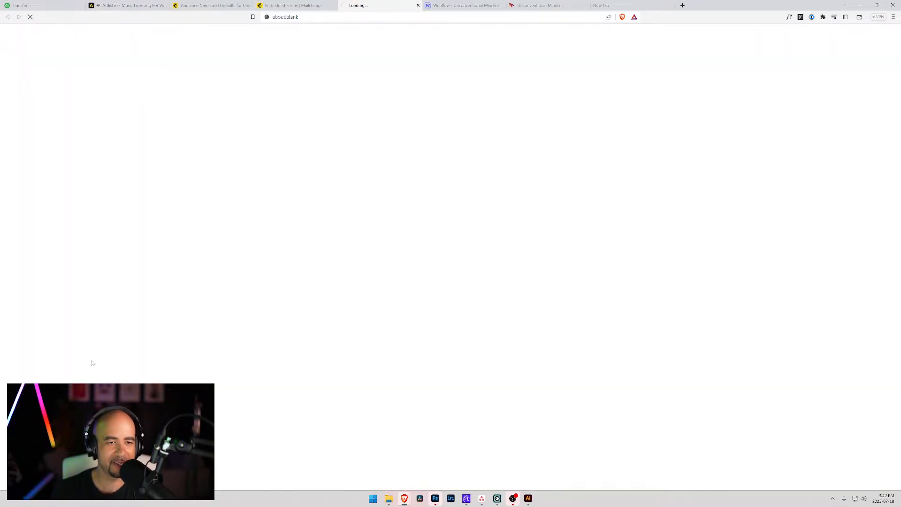
left_click(418, 5)
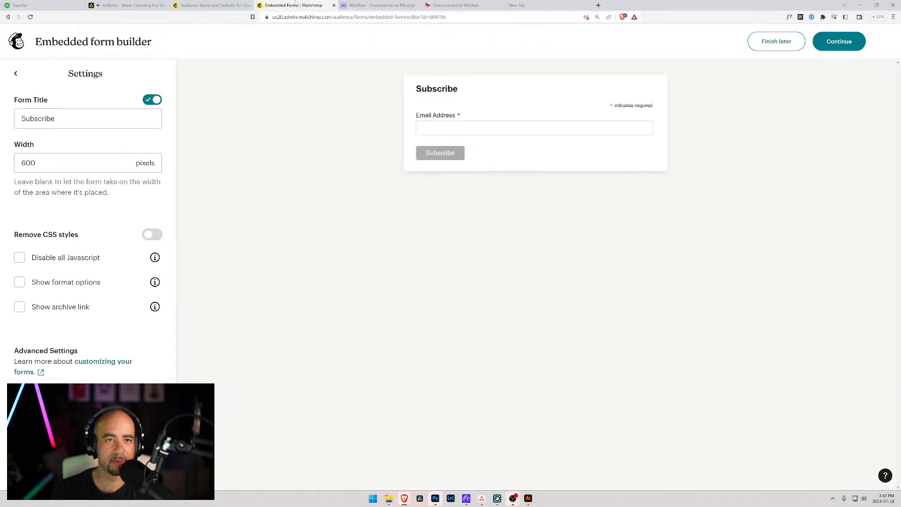
left_click(15, 74)
left_click(34, 126)
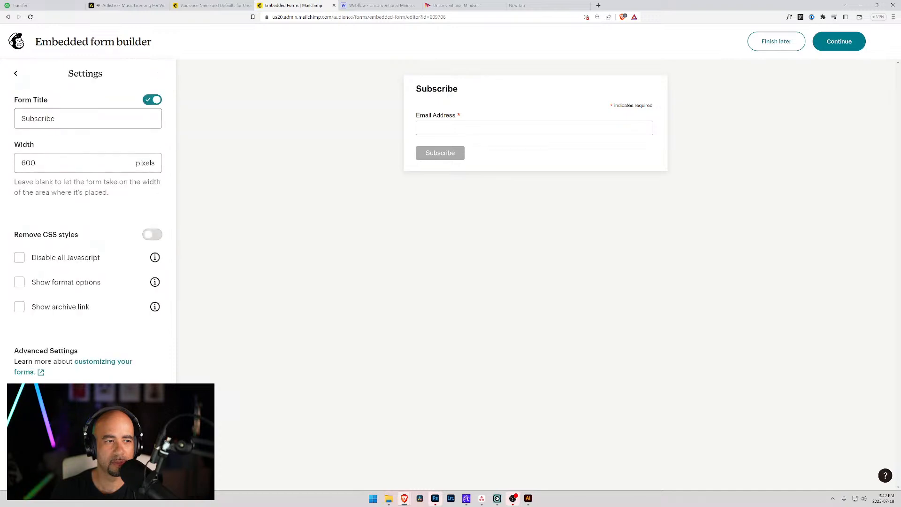
left_click(15, 73)
left_click(43, 80)
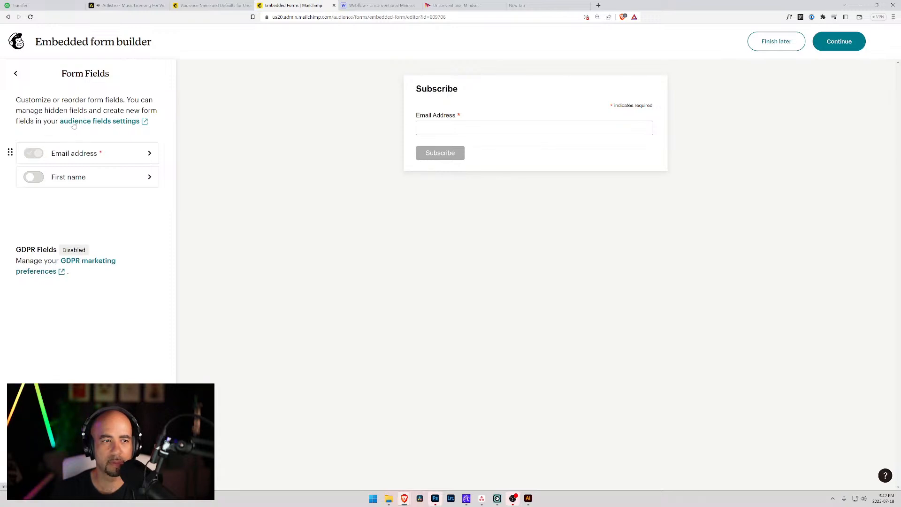
left_click(833, 44)
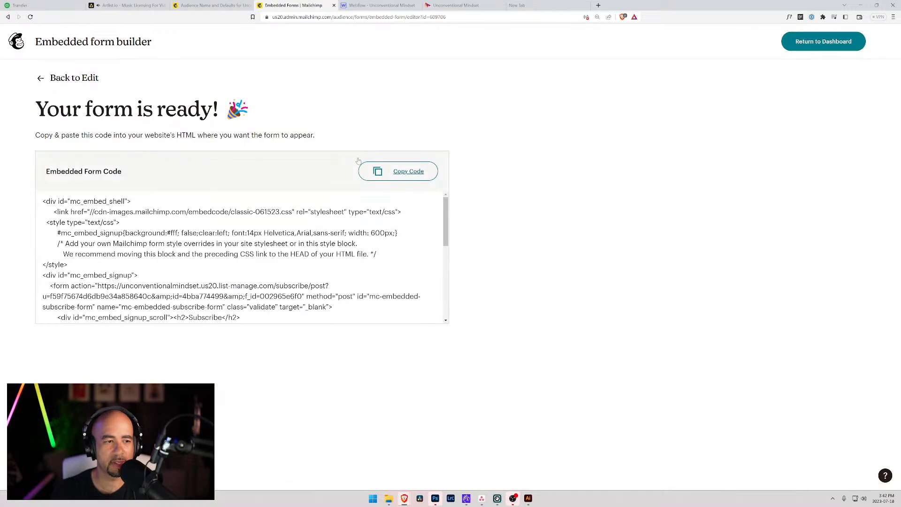
Copy the embed code and highlight the form's list-manage subscribe action URL.
left_click(419, 171)
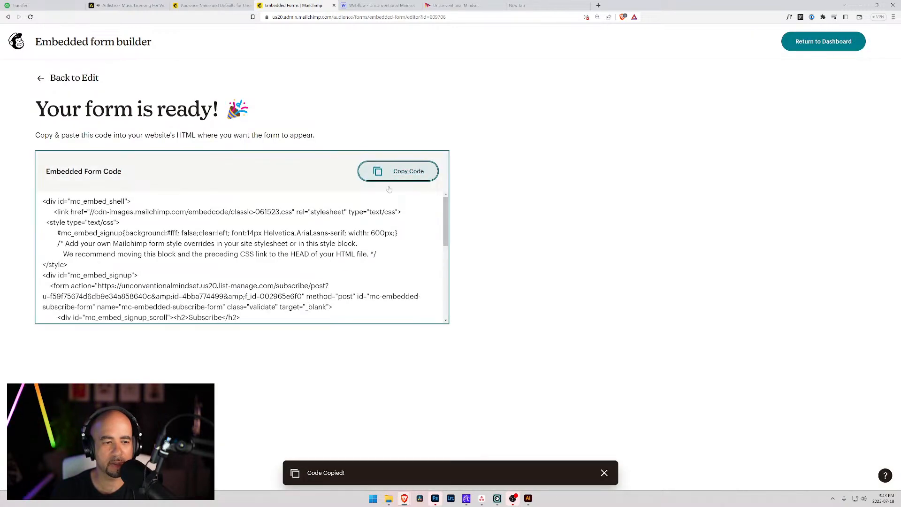
left_click_drag(205, 286, 240, 285)
left_click(240, 285)
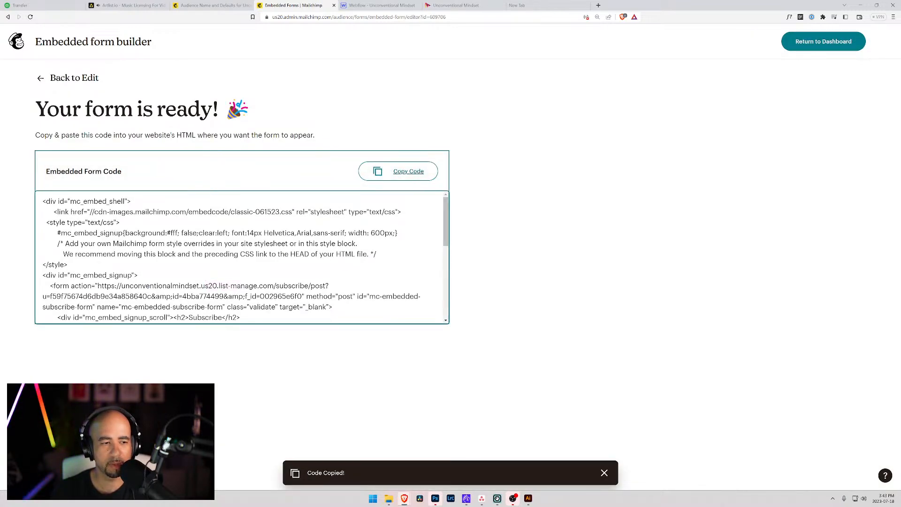
left_click_drag(97, 286, 303, 296)
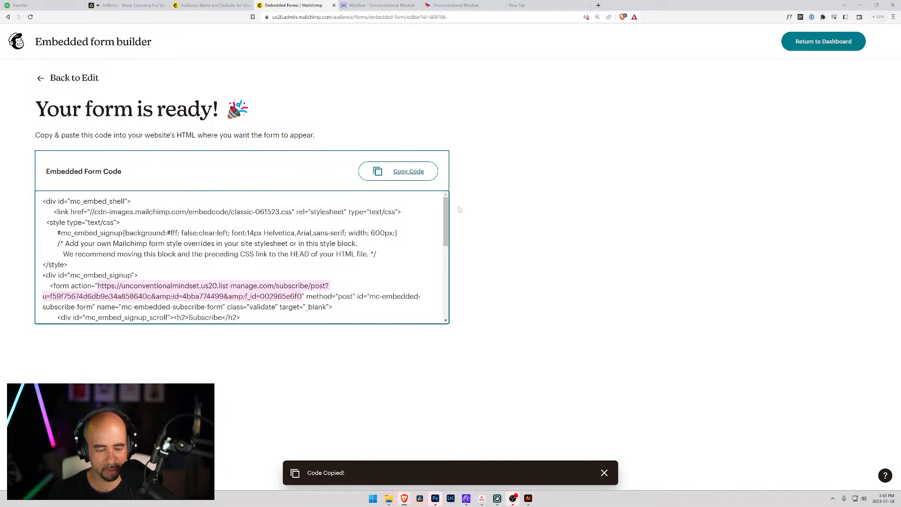
Search 'webflow connect with mailchimp' in a new tab and open the Webflow University Mailchimp lesson.
key("ctrl+t")
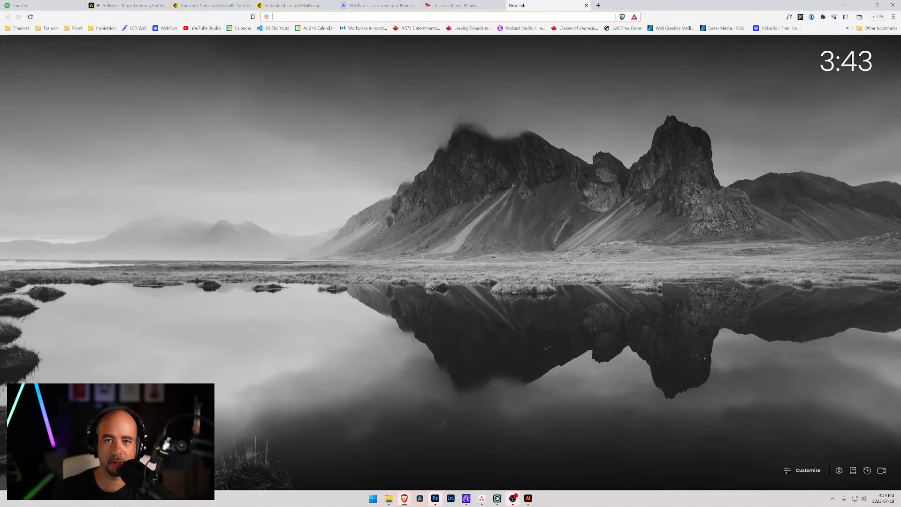
type("webflow")
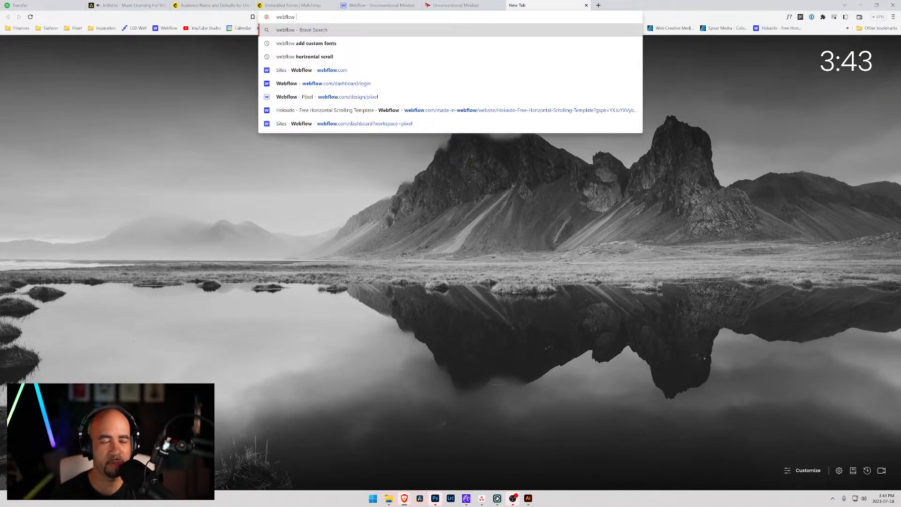
type(" connect with ")
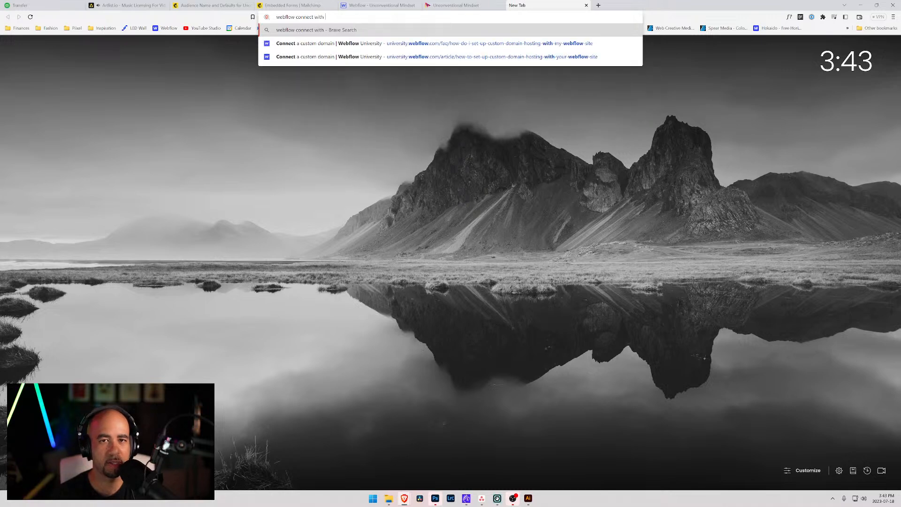
type("mailchimp")
key("Return")
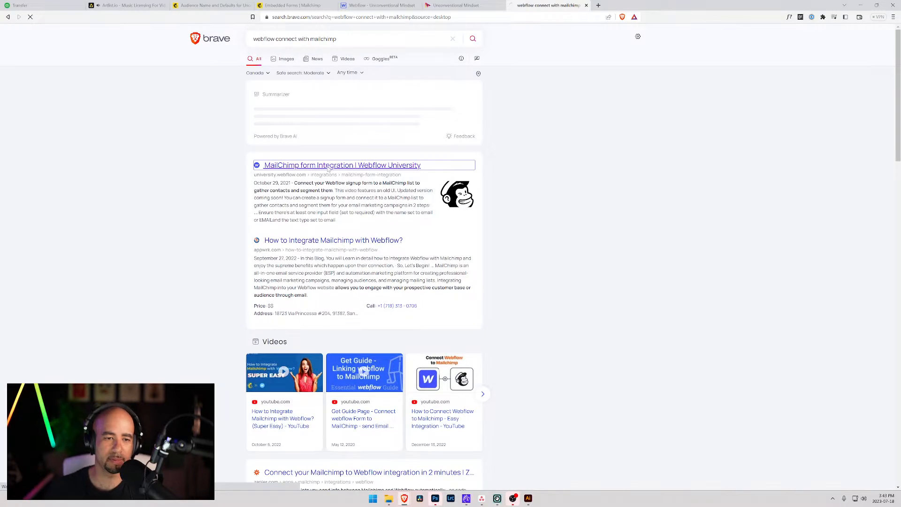
left_click(329, 166)
scroll(320, 253, "down", 10)
Read the 'Add Mailchimp subscribers with Logic' lesson to its footer, then go back to the results.
scroll(319, 253, "down", 15)
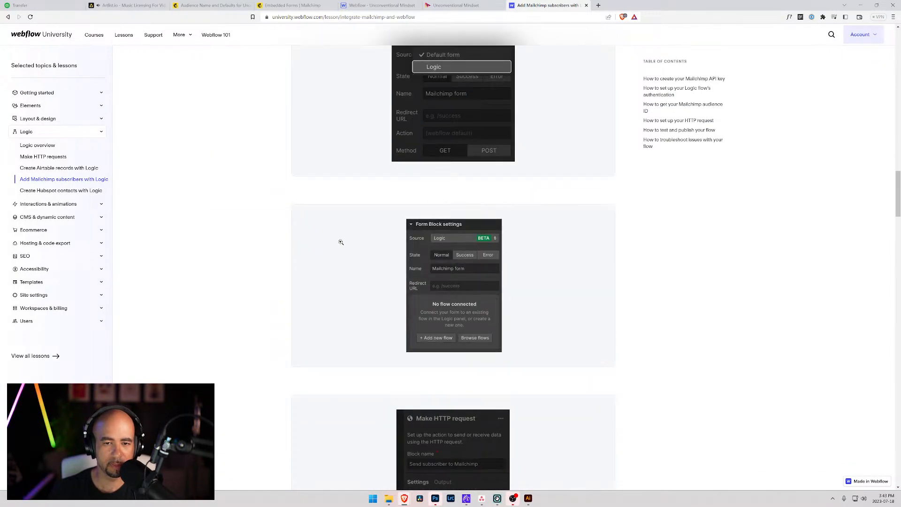
scroll(337, 242, "up", 4)
scroll(332, 238, "down", 6)
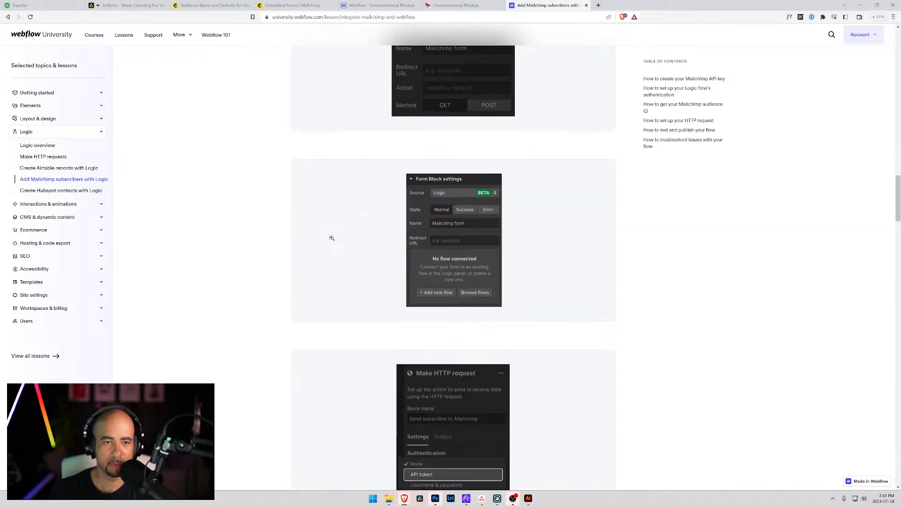
scroll(322, 217, "up", 20)
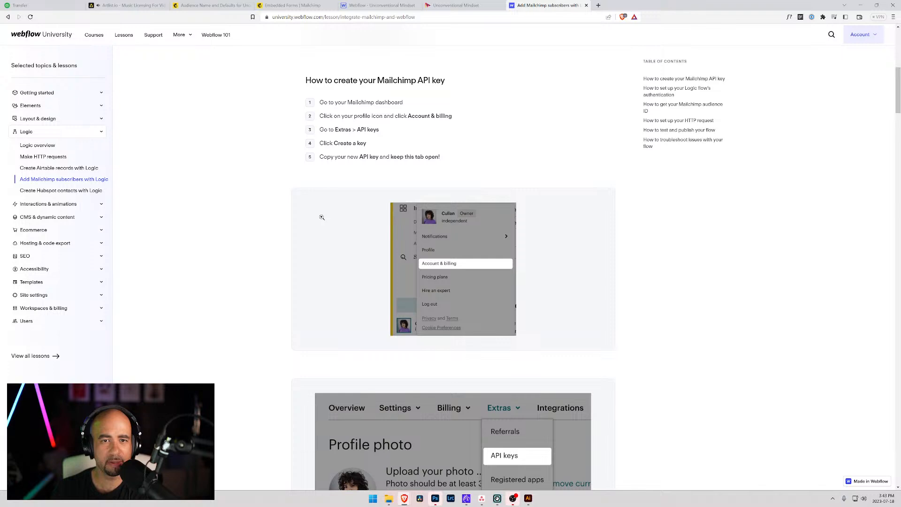
scroll(322, 217, "up", 6)
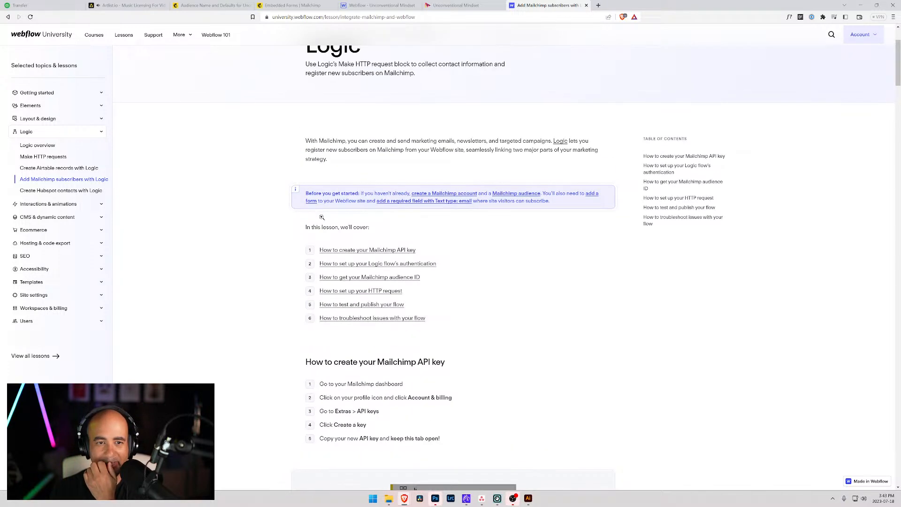
scroll(322, 217, "up", 3)
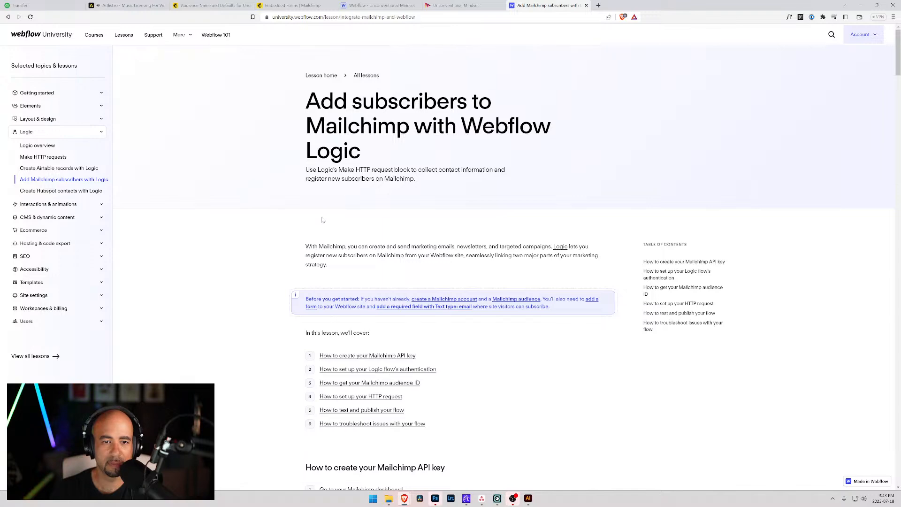
scroll(321, 220, "down", 3)
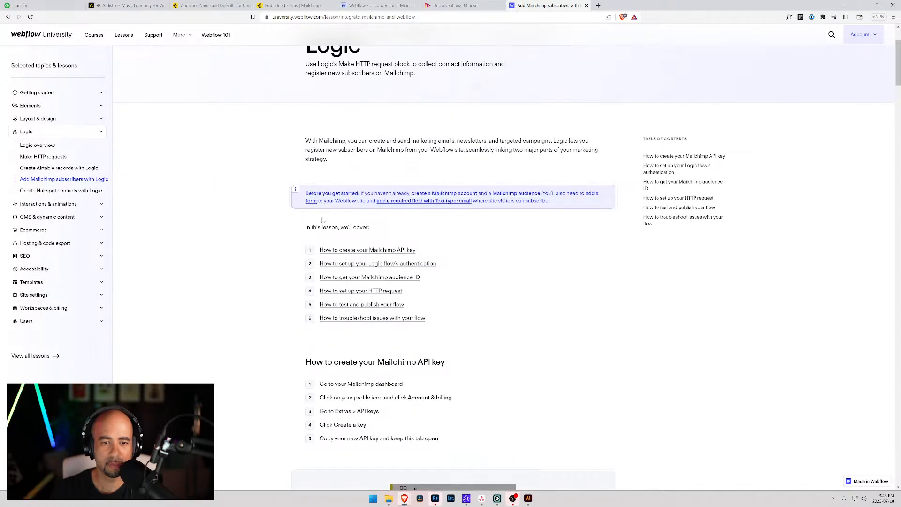
scroll(322, 220, "down", 7)
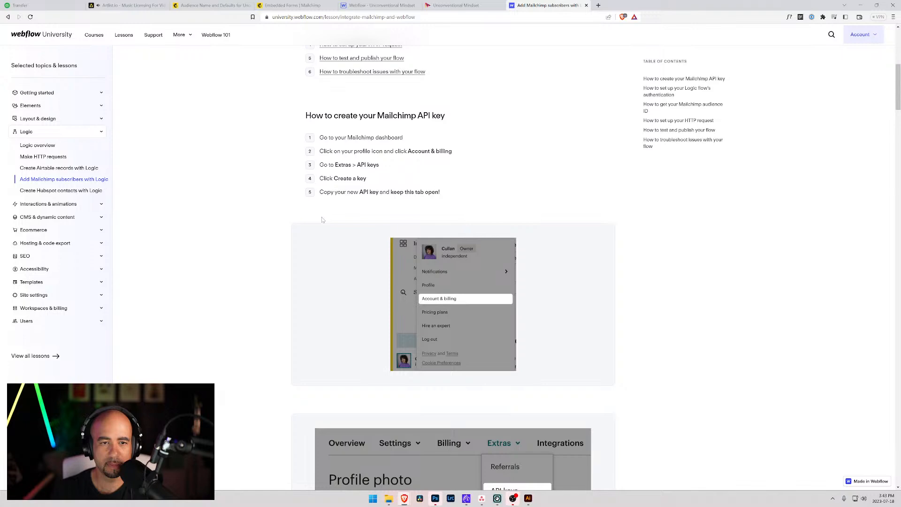
scroll(321, 220, "down", 7)
scroll(322, 217, "down", 7)
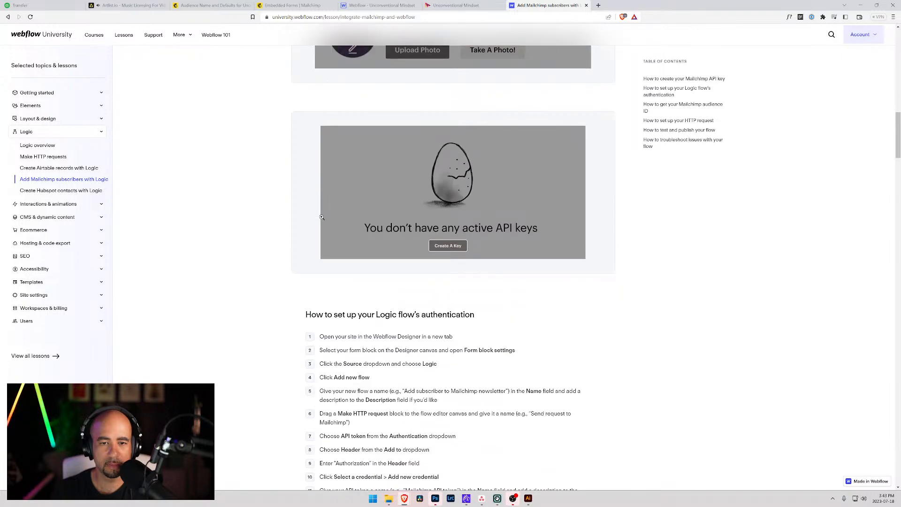
scroll(322, 217, "down", 7)
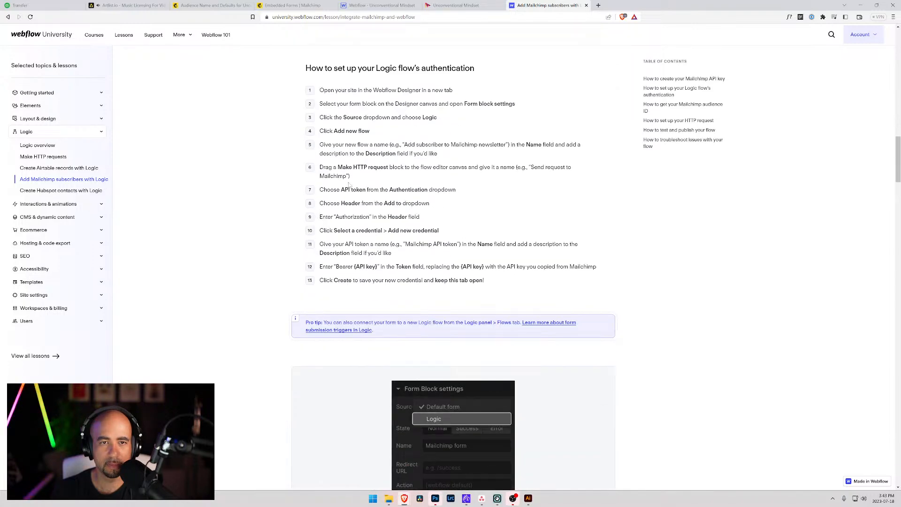
scroll(359, 211, "down", 6)
scroll(302, 149, "down", 6)
scroll(296, 160, "down", 6)
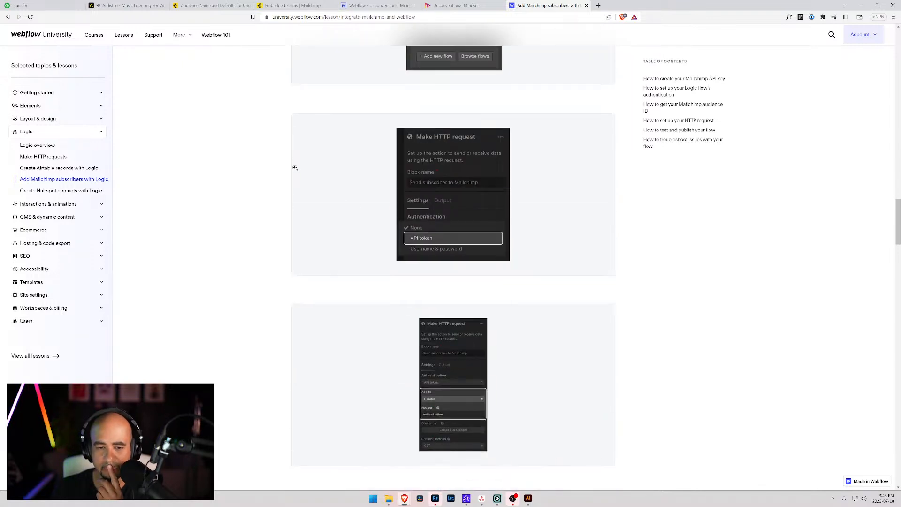
scroll(295, 168, "down", 7)
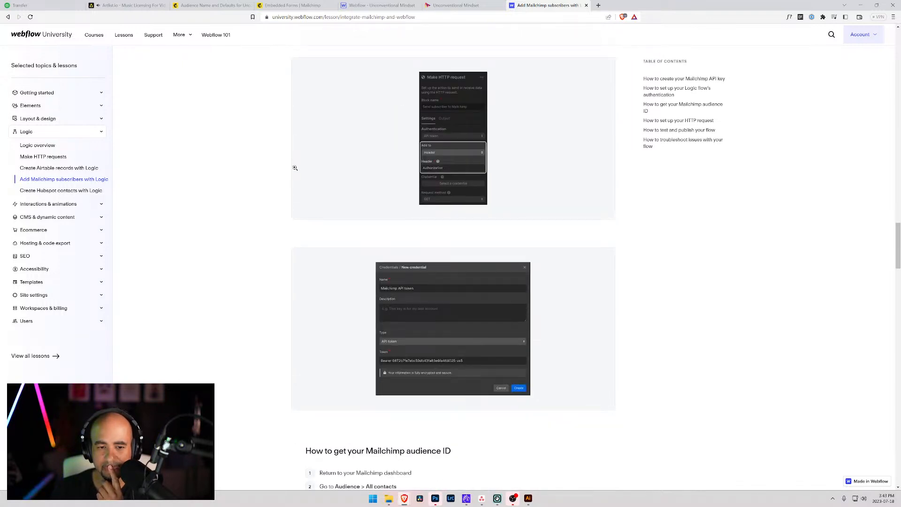
scroll(295, 168, "down", 7)
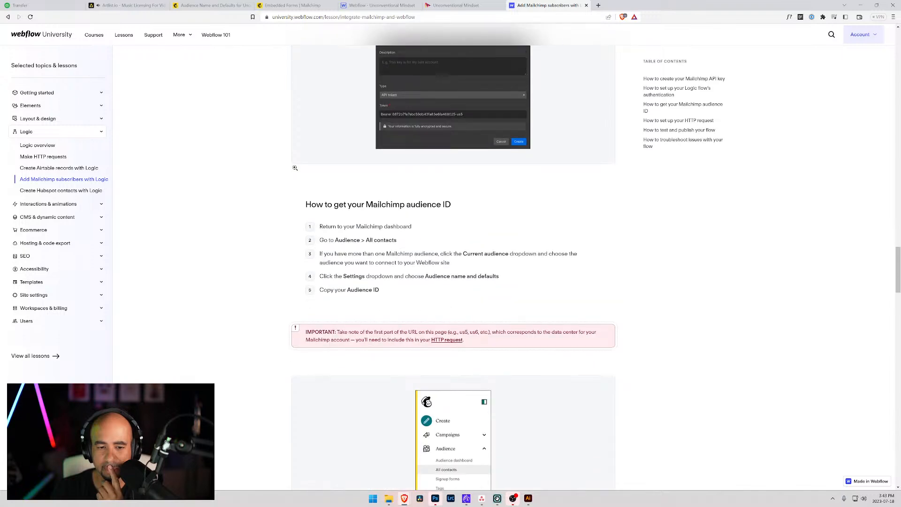
scroll(295, 170, "down", 7)
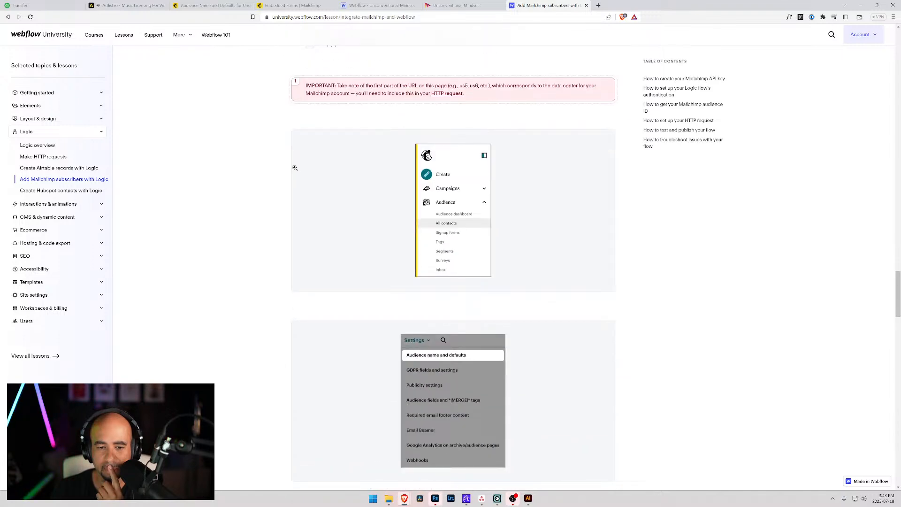
scroll(295, 167, "down", 8)
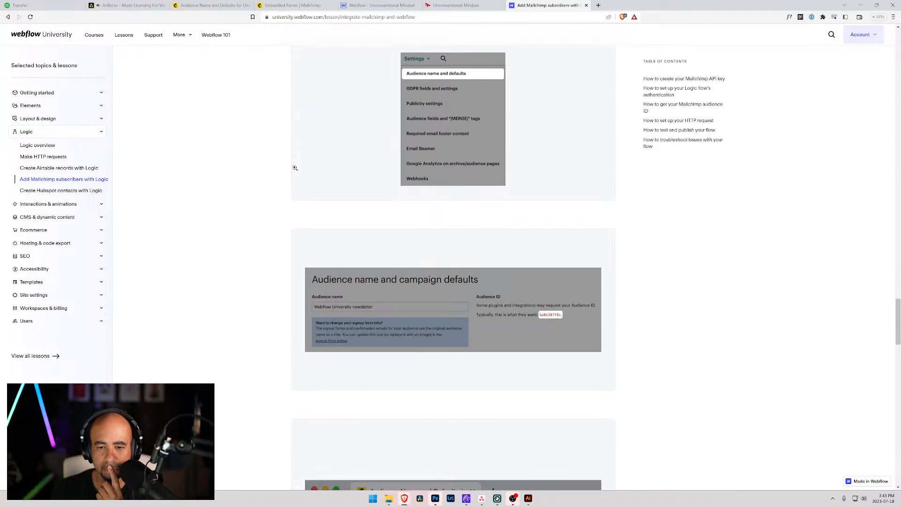
scroll(295, 169, "down", 7)
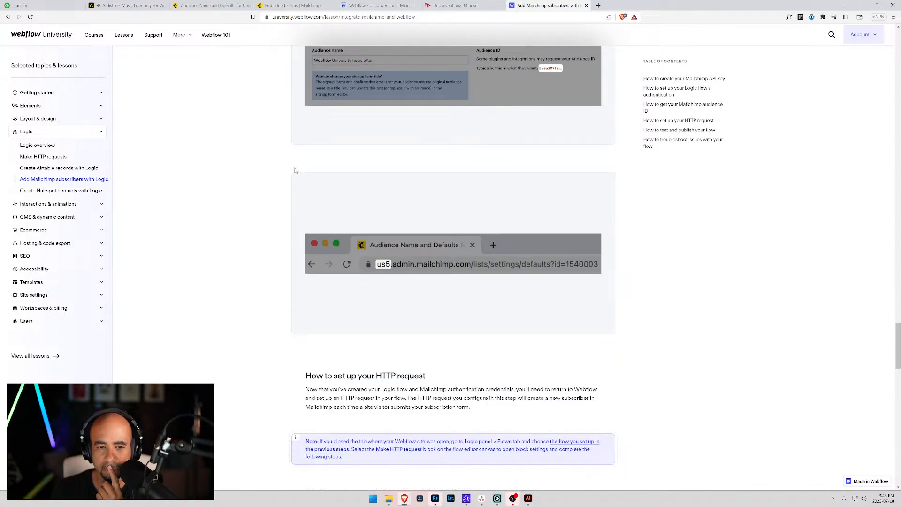
scroll(295, 170, "down", 7)
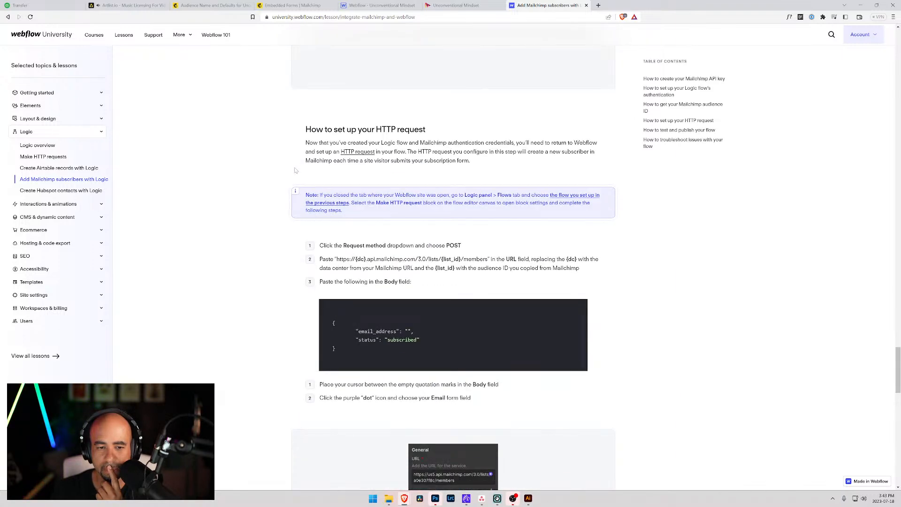
scroll(295, 170, "down", 7)
scroll(294, 171, "down", 7)
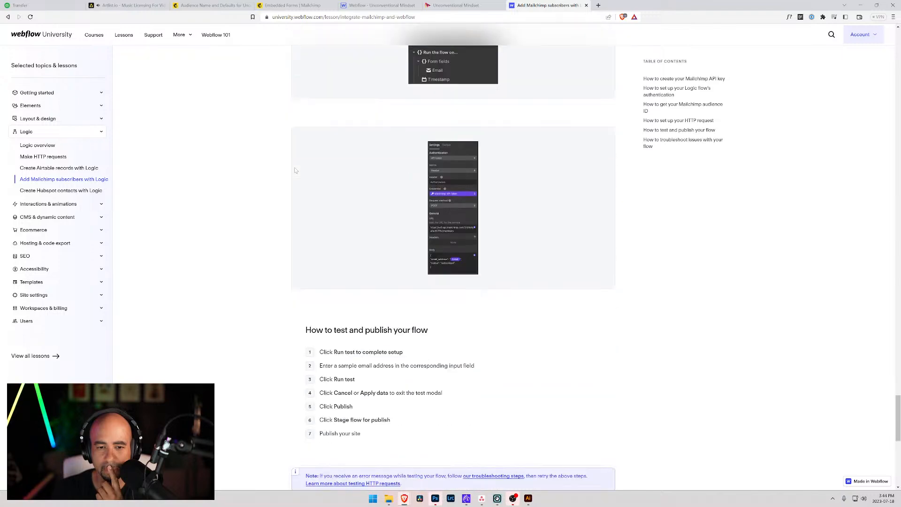
scroll(295, 168, "down", 10)
scroll(296, 169, "up", 2)
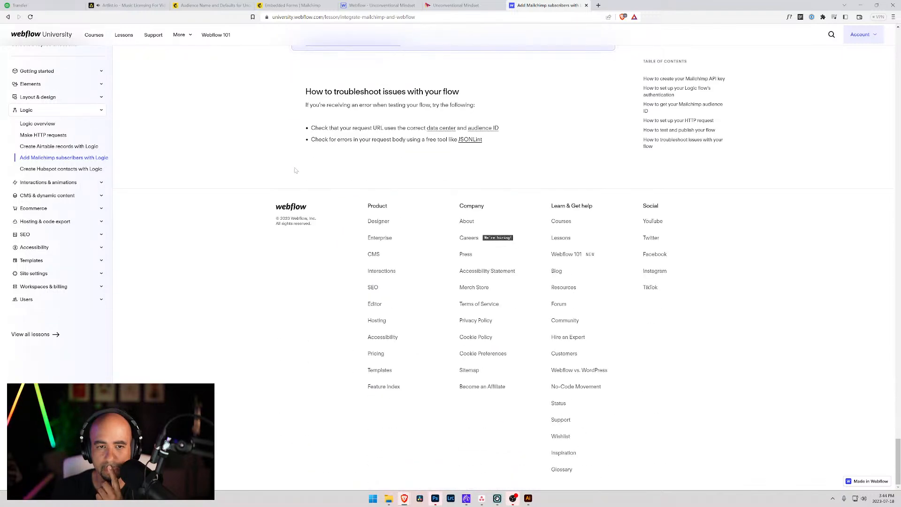
key("alt+Left")
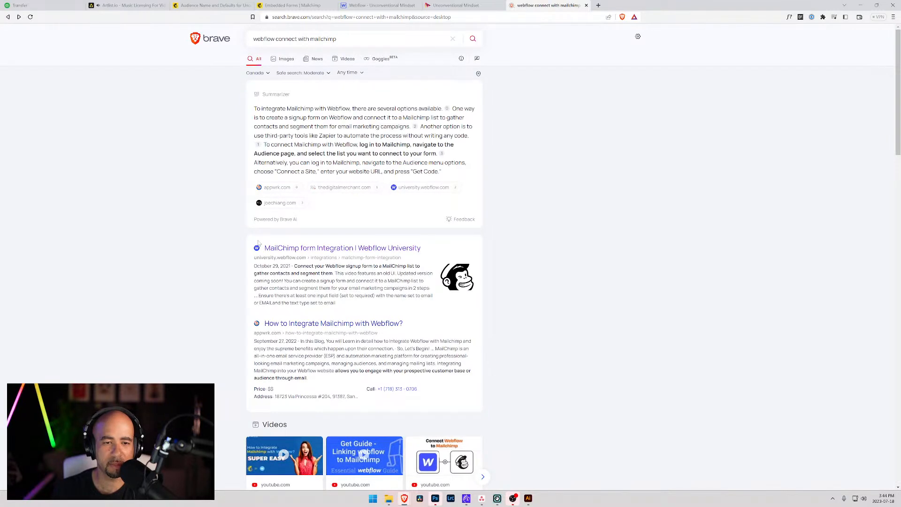
Glance at the Webflow University Mailchimp lesson and return to the search results.
left_click(283, 249)
scroll(281, 252, "down", 4)
scroll(282, 252, "up", 4)
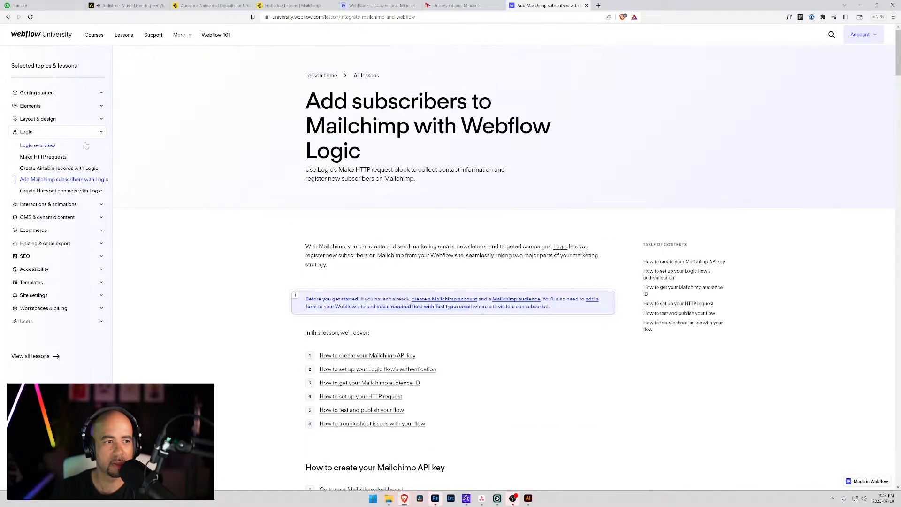
key("alt+Left")
Change the query to 'webflow form with mailchimp' and open the Mailchimp Integration | Webflow University result.
scroll(201, 147, "down", 3)
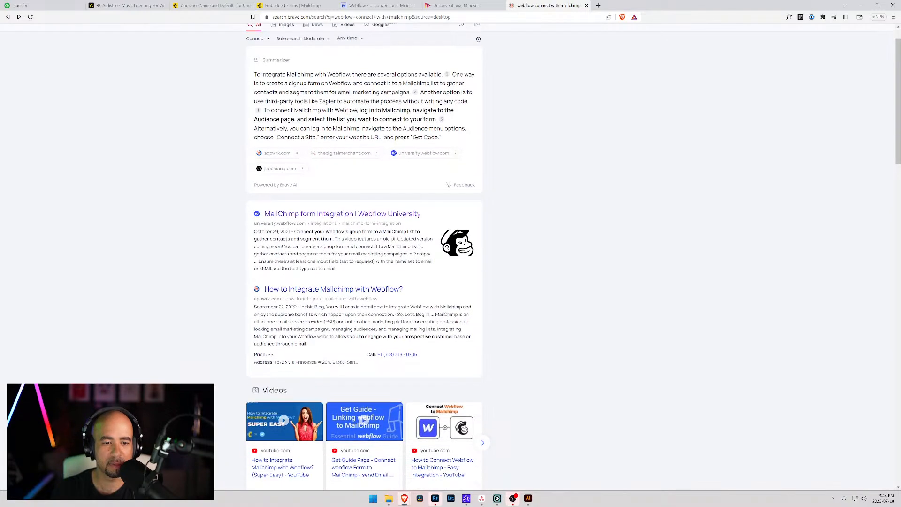
scroll(235, 265, "down", 5)
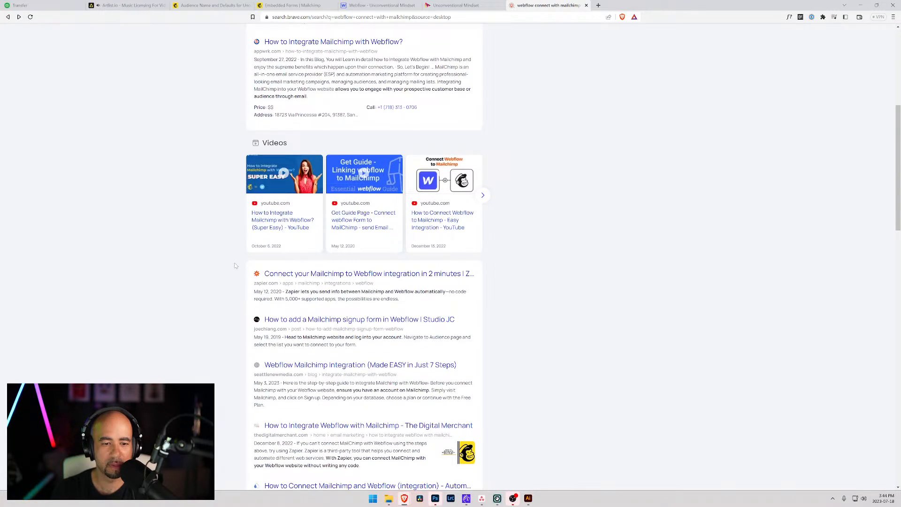
scroll(235, 265, "down", 3)
scroll(351, 111, "up", 10)
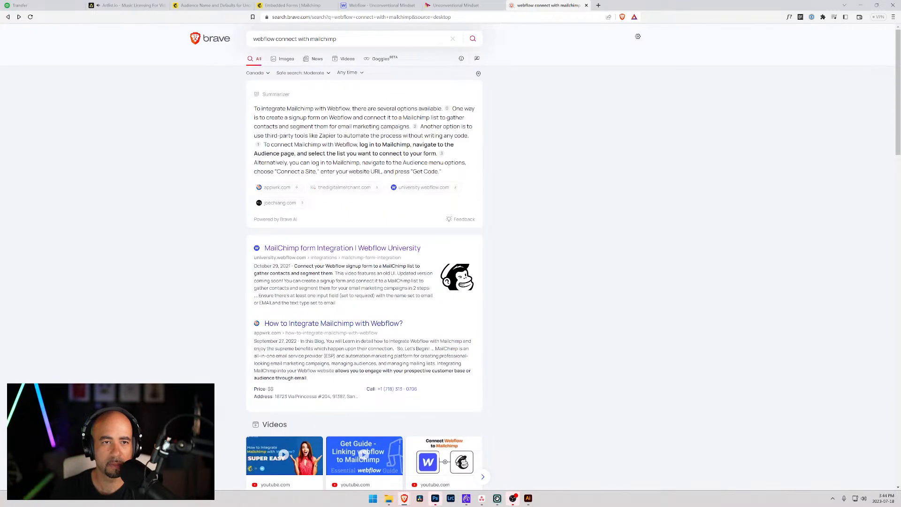
left_click_drag(297, 39, 275, 39)
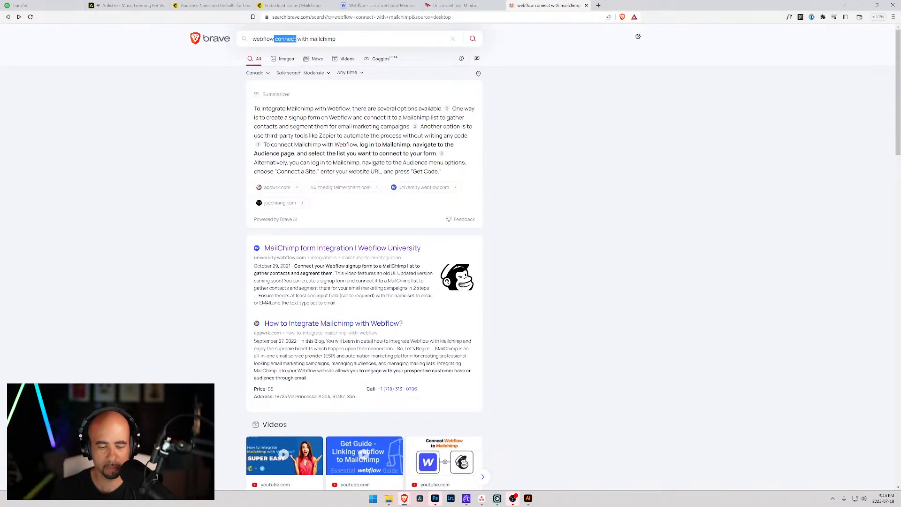
type("form")
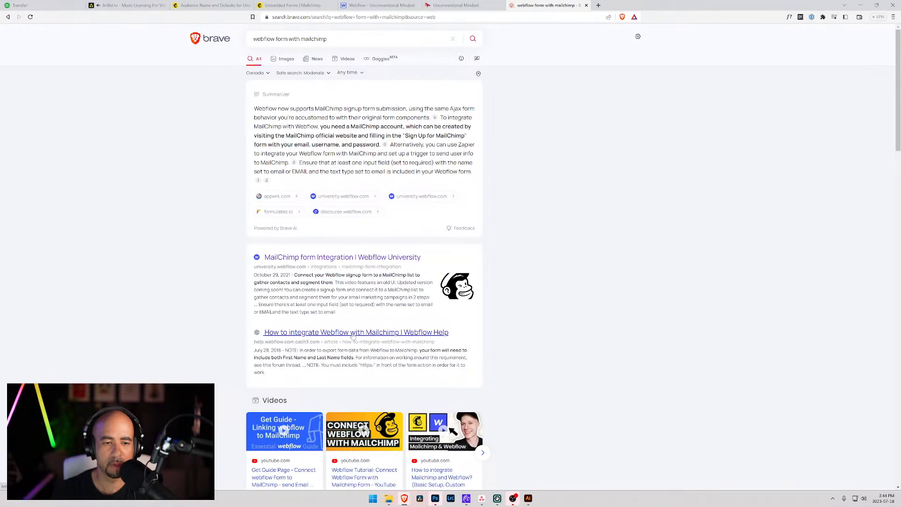
scroll(353, 334, "down", 4)
scroll(329, 323, "down", 1)
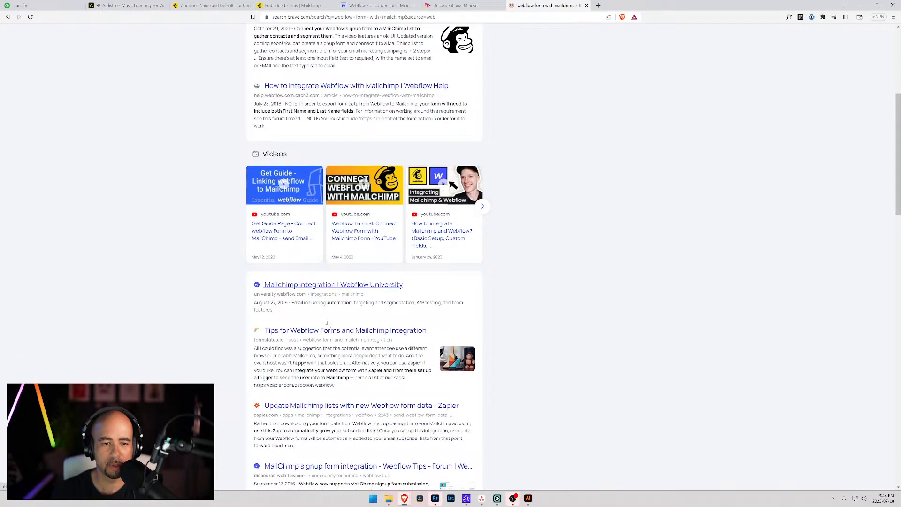
left_click(341, 286)
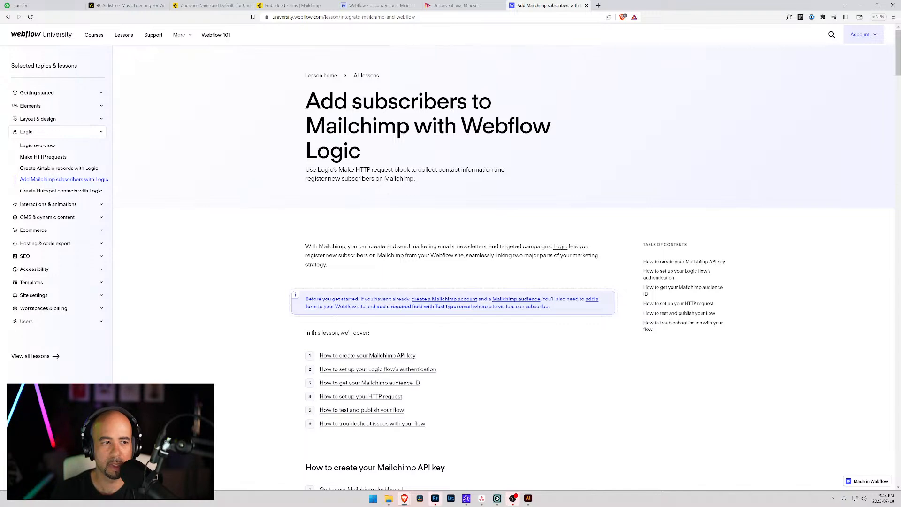
scroll(356, 274, "down", 15)
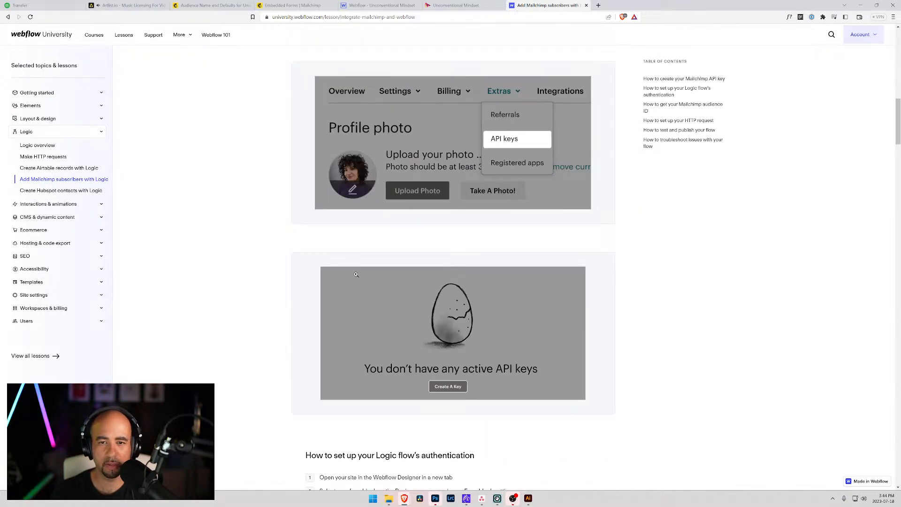
scroll(355, 274, "down", 12)
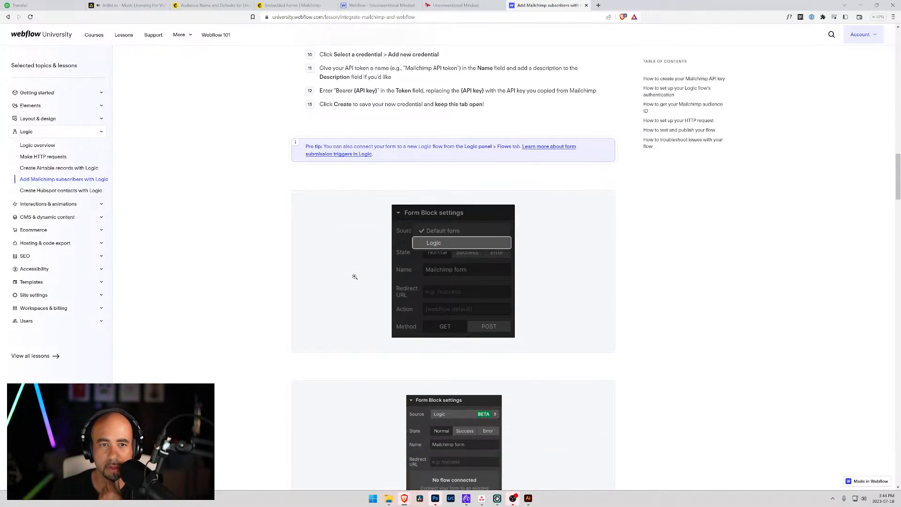
scroll(354, 277, "down", 16)
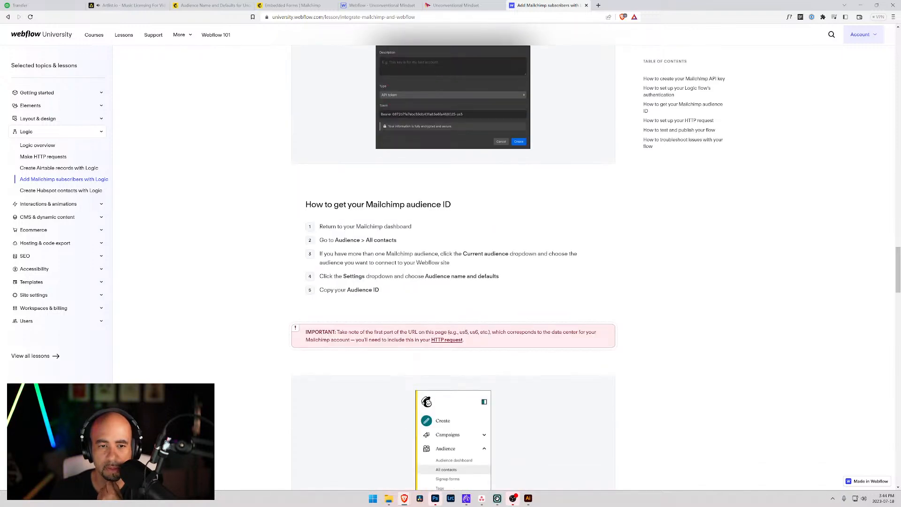
scroll(354, 277, "down", 4)
scroll(355, 277, "down", 10)
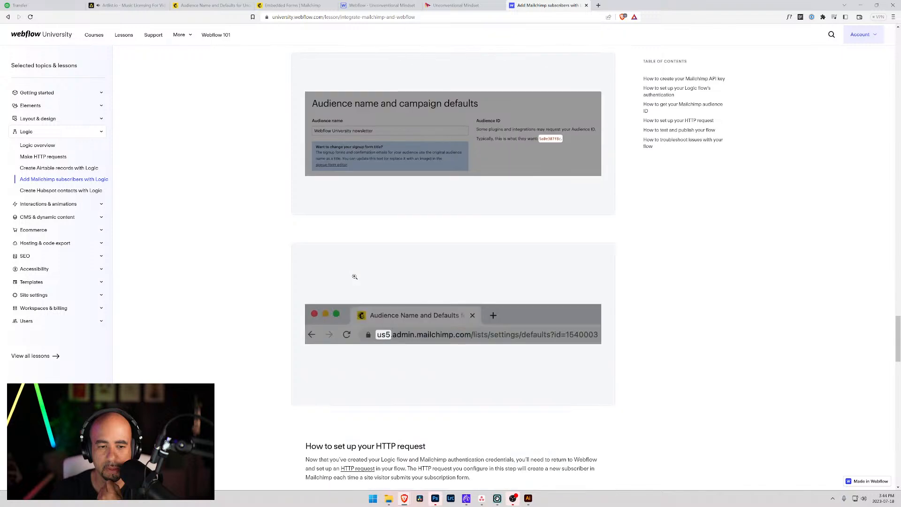
scroll(355, 277, "down", 6)
scroll(355, 279, "down", 5)
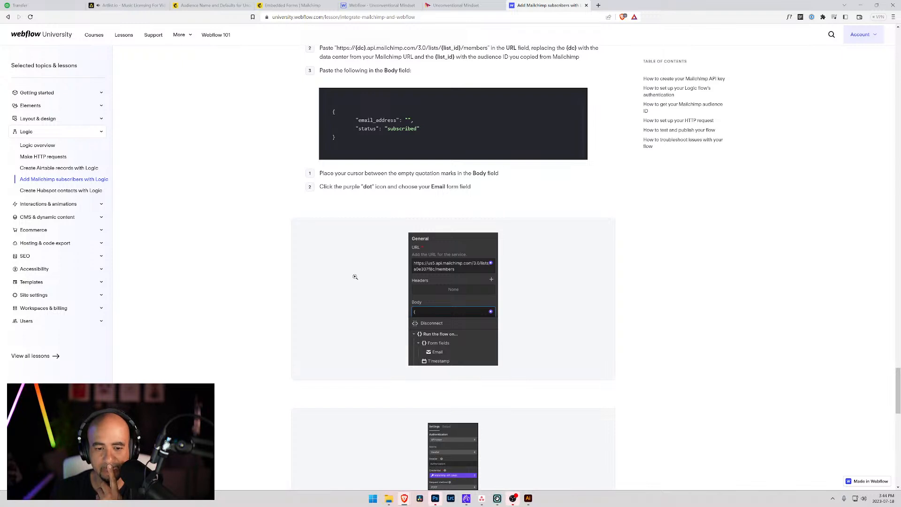
scroll(355, 276, "down", 4)
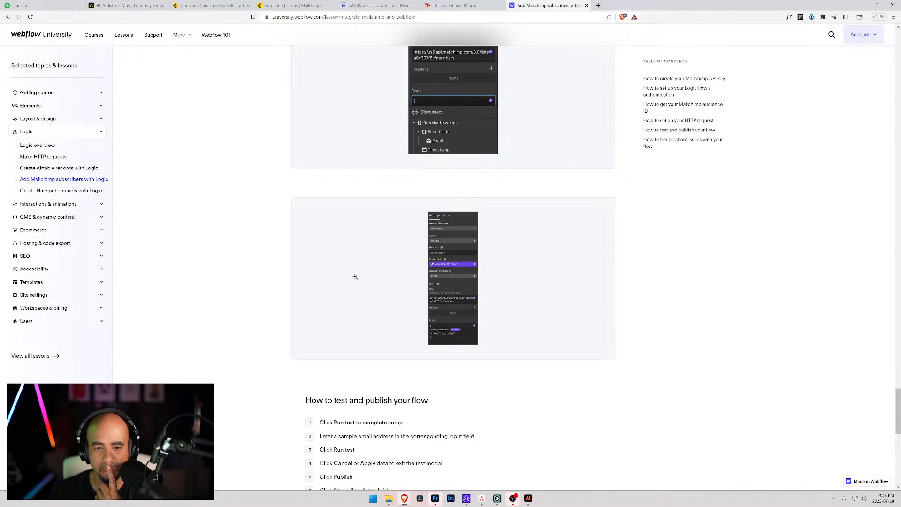
scroll(355, 277, "down", 4)
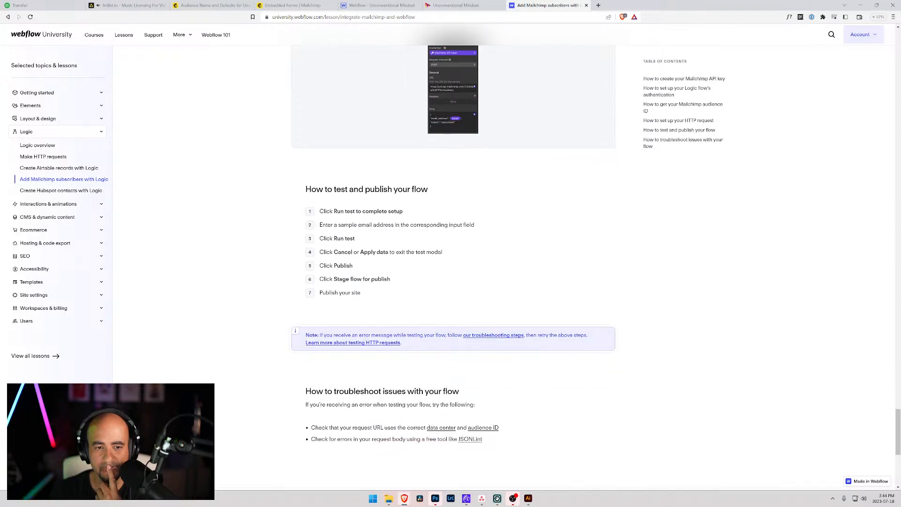
scroll(355, 277, "down", 6)
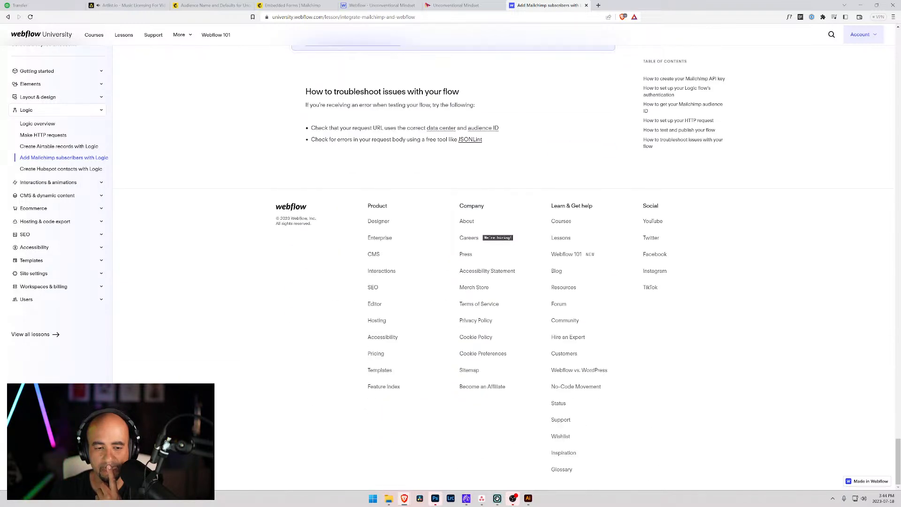
left_click(386, 18)
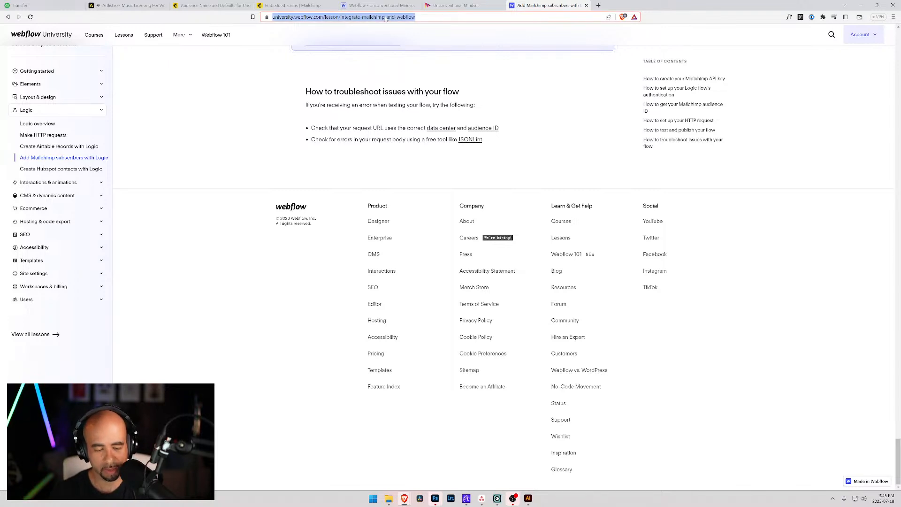
Search 'integrate mailchimp form in webflow' and open the article on adding a Mailchimp signup form.
type("inte")
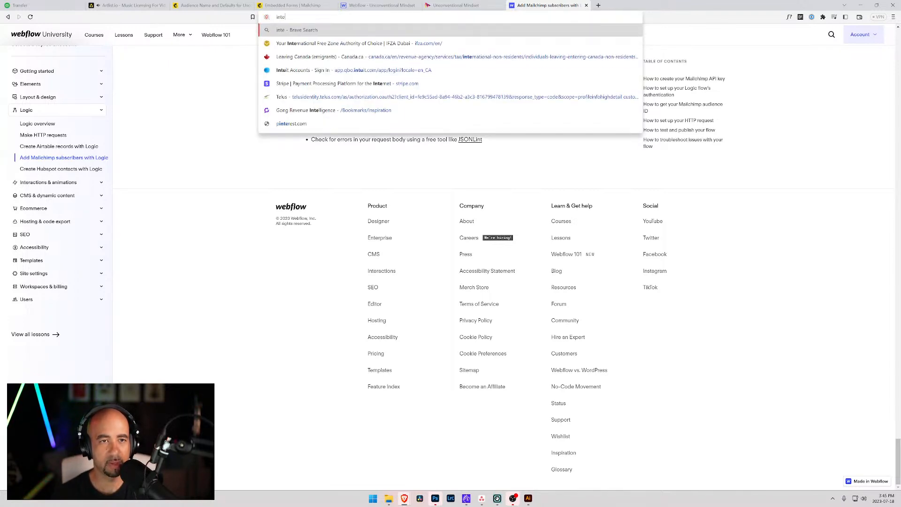
type("grate webflow")
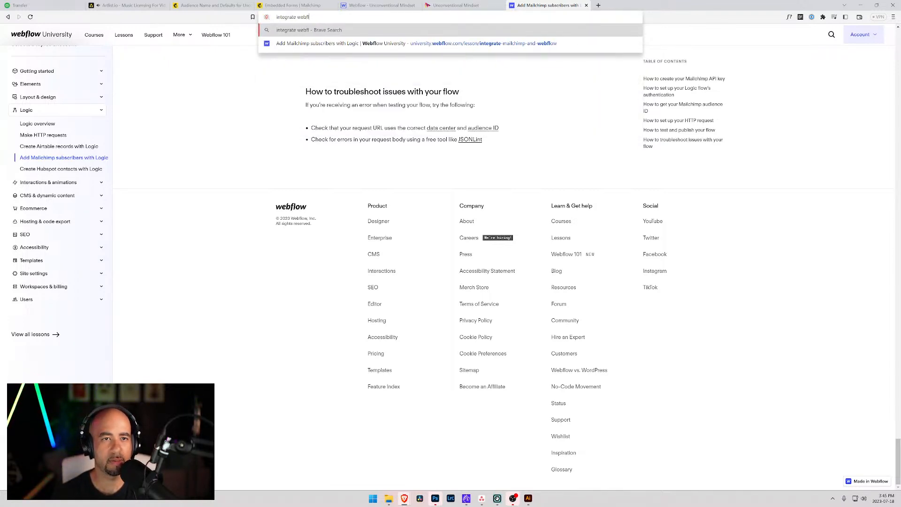
key("BackSpace")
key("BackSpace")
key("BackSpace")
key("BackSpace")
key("BackSpace")
key("BackSpace")
key("BackSpace")
key("BackSpace")
type("mailchimp")
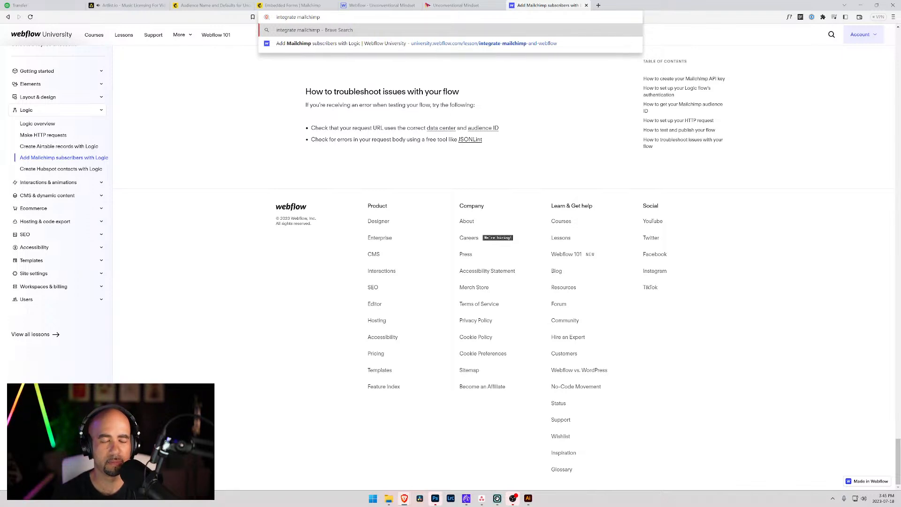
type(" form in webs")
type("low")
key("Return")
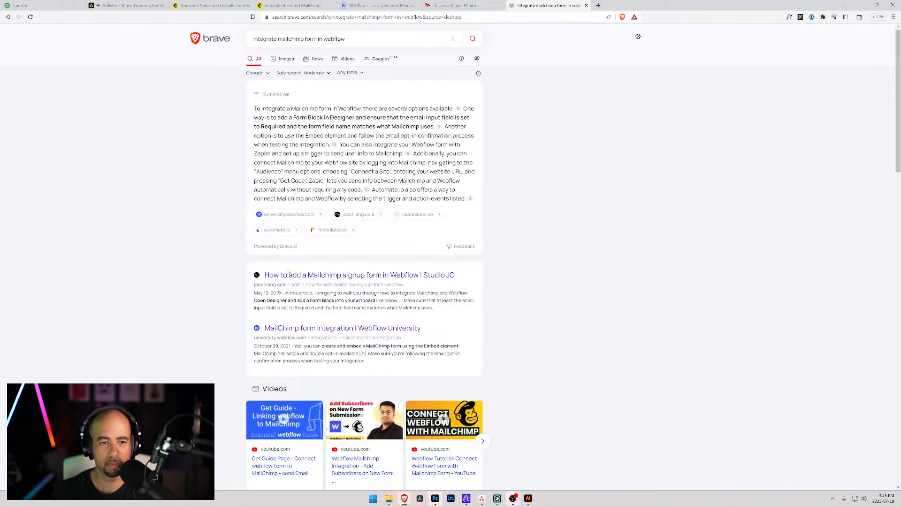
left_click(289, 277)
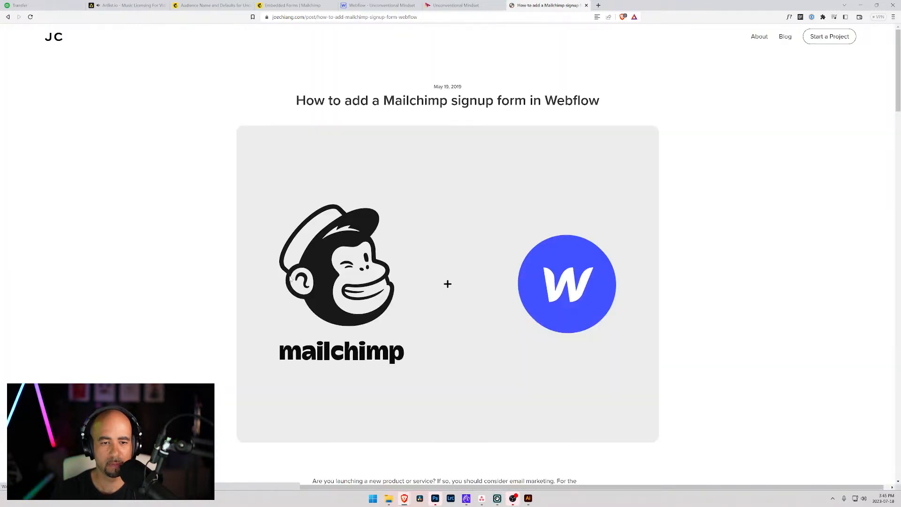
Read the tutorial's Configure the form and Test sections, then return to the Webflow Designer.
scroll(290, 277, "down", 6)
scroll(290, 277, "down", 6)
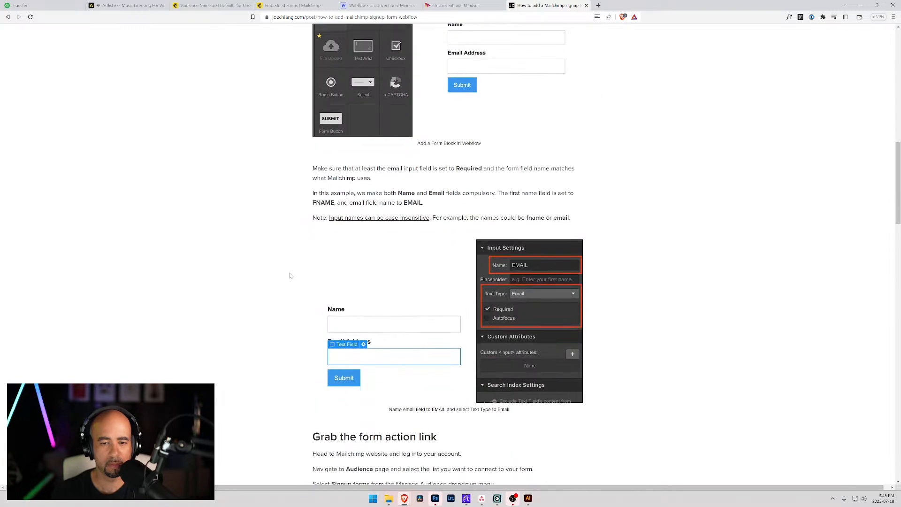
scroll(289, 276, "down", 14)
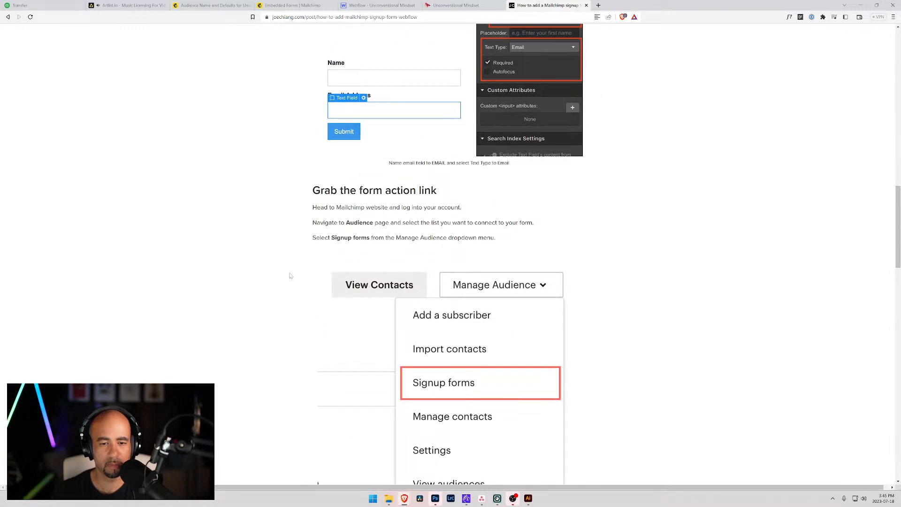
scroll(290, 276, "down", 5)
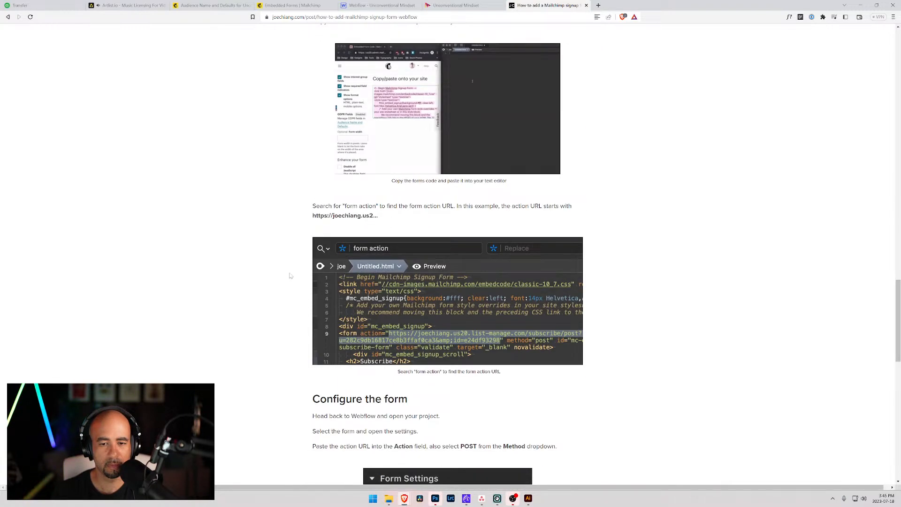
scroll(405, 287, "down", 6)
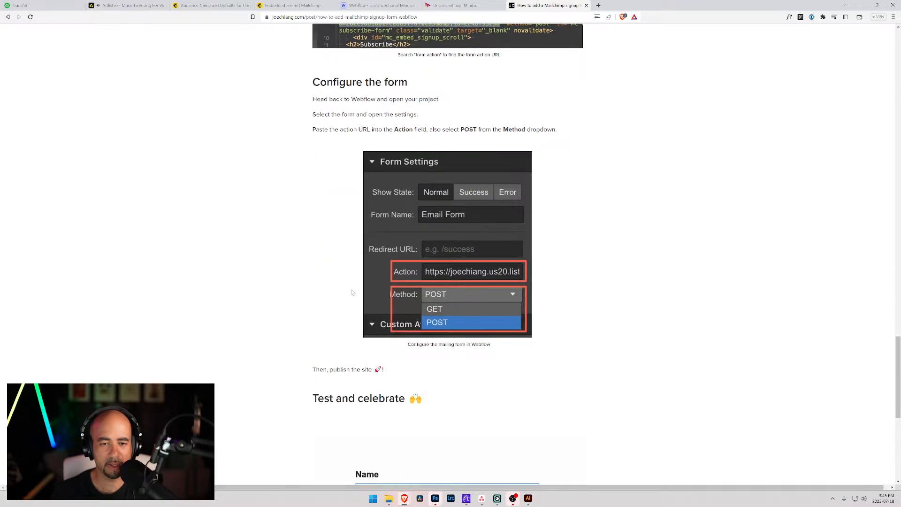
scroll(273, 154, "down", 3)
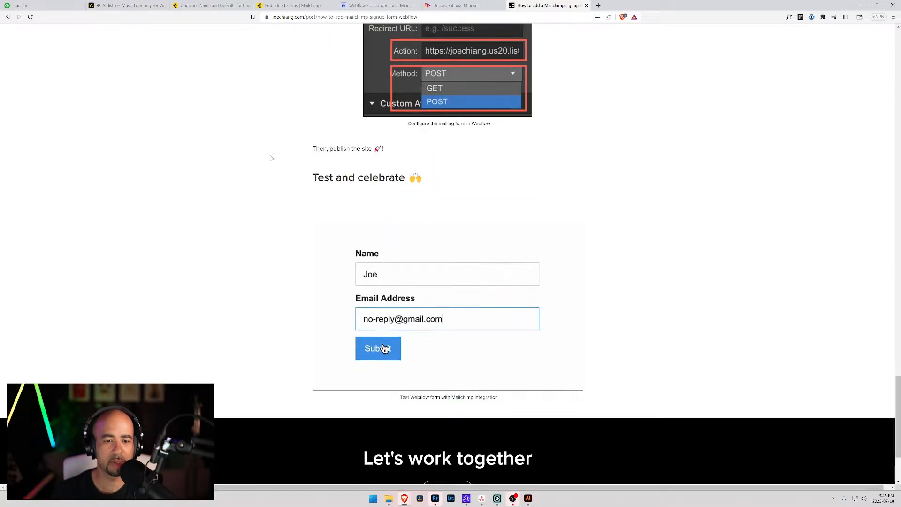
scroll(271, 160, "up", 6)
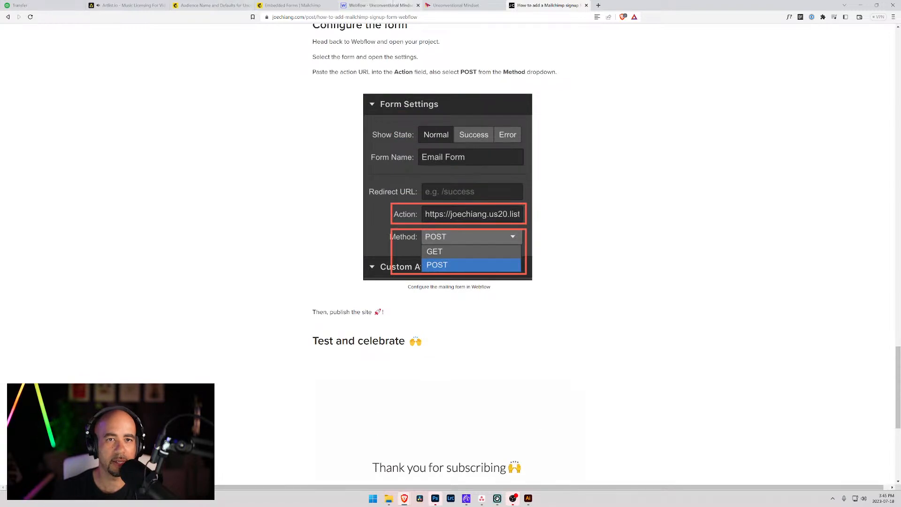
left_click(381, 6)
scroll(206, 254, "down", 10)
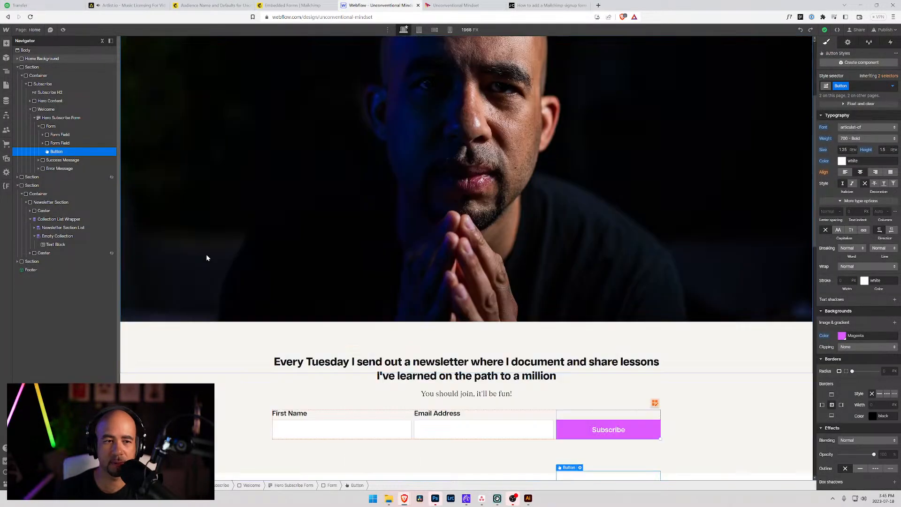
Paste the Mailchimp subscribe URL into the Hero Subscribe Form's Action setting.
scroll(352, 243, "up", 4)
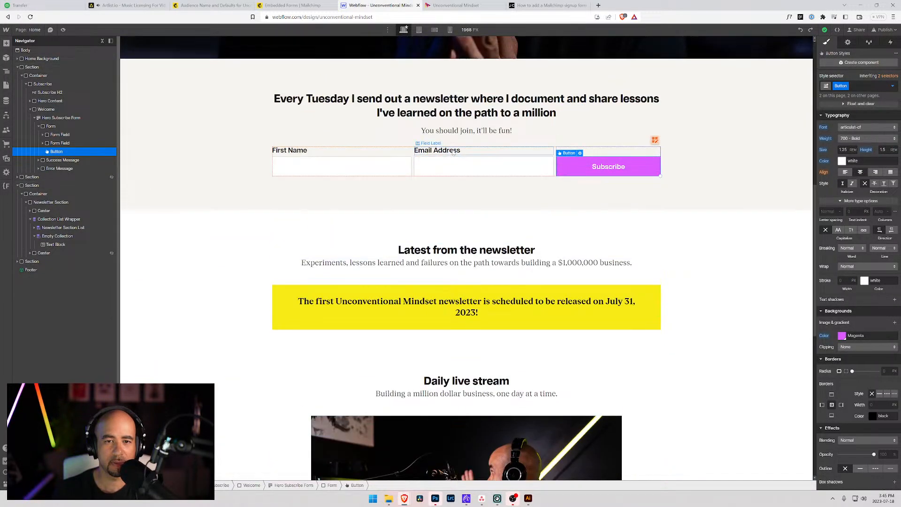
left_click(437, 150)
left_click(53, 118)
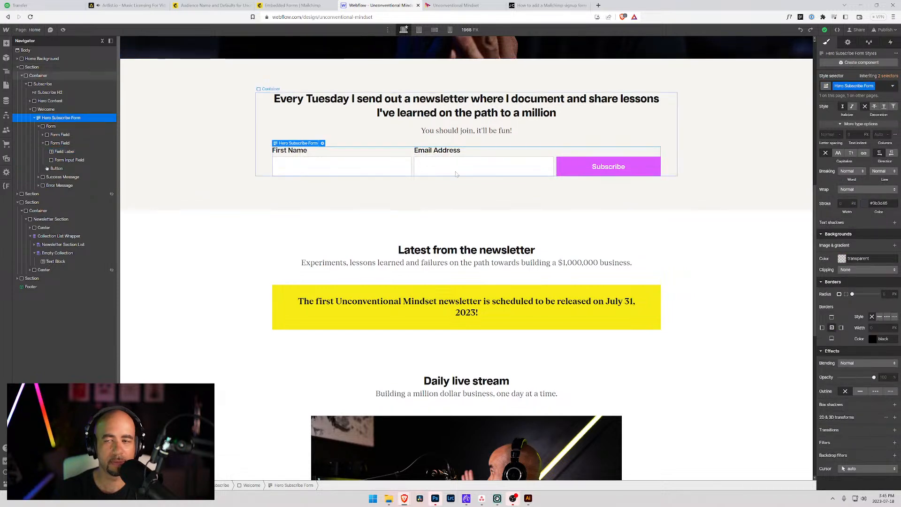
left_click(847, 43)
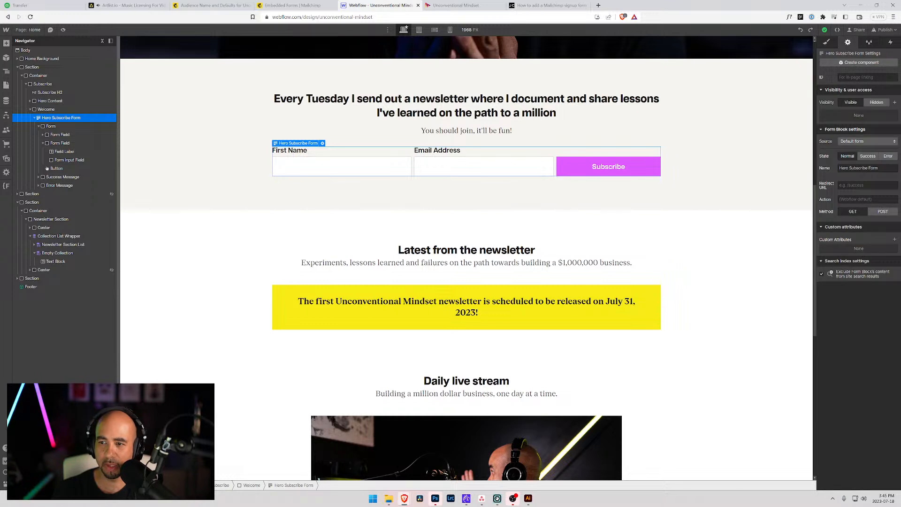
key("ctrl+v")
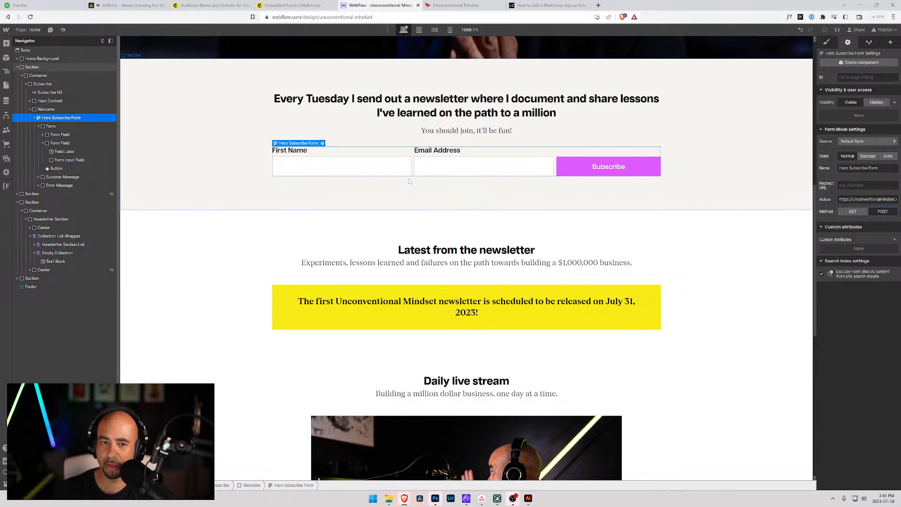
Check the hero form's First Name and Email input settings.
left_click(369, 167)
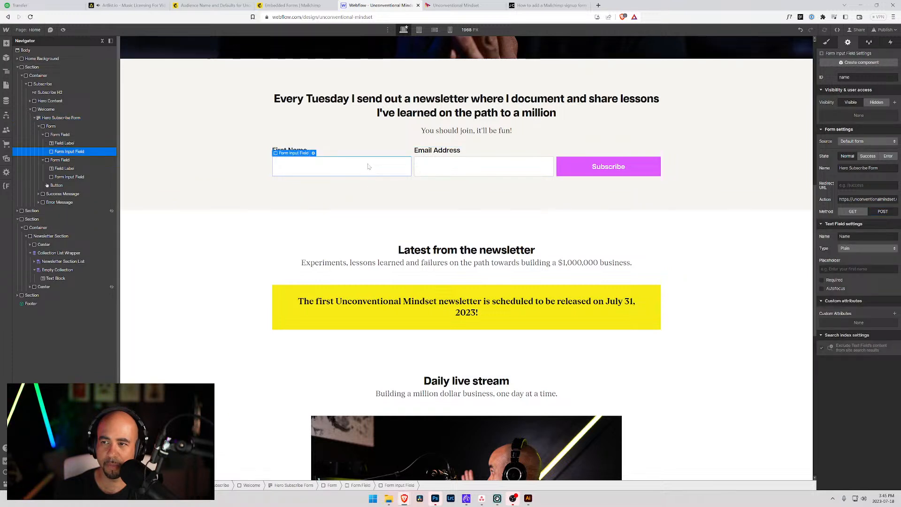
left_click(461, 169)
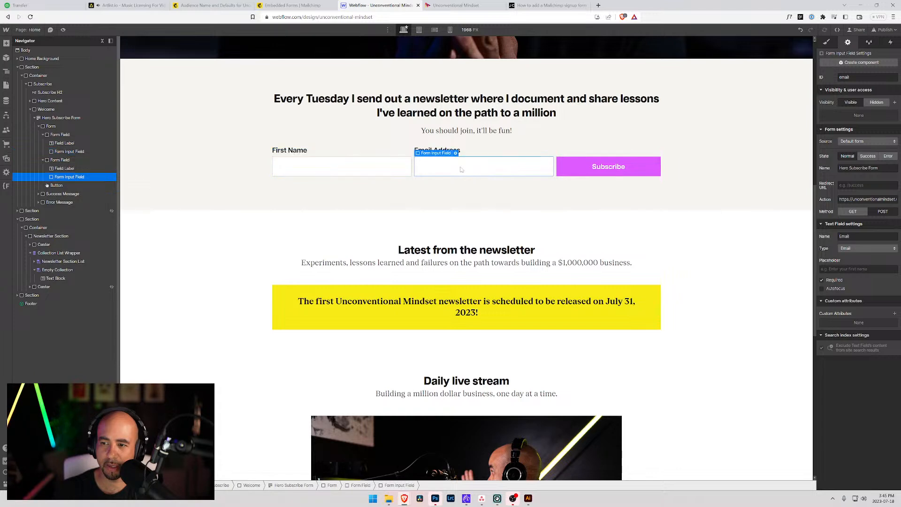
left_click(373, 169)
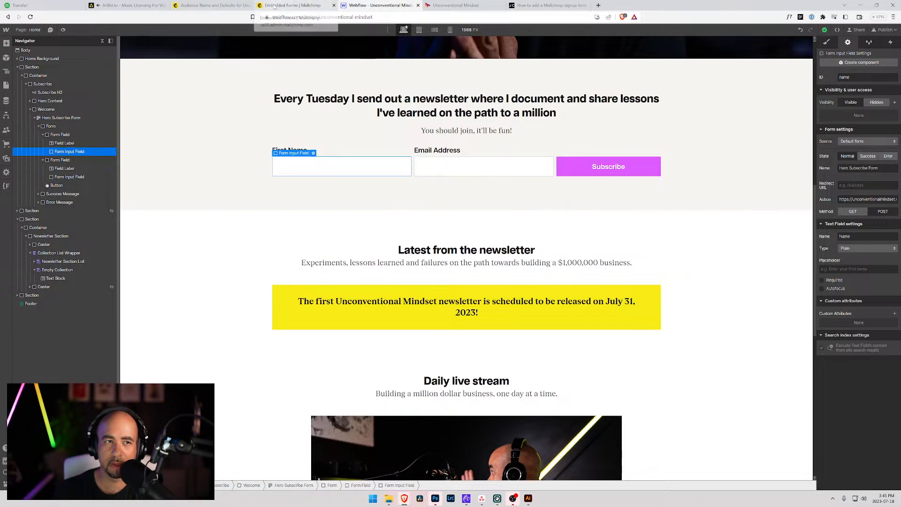
left_click(293, 6)
Look over Mailchimp's embedded form code, then go back to the audience dashboard.
scroll(235, 258, "down", 3)
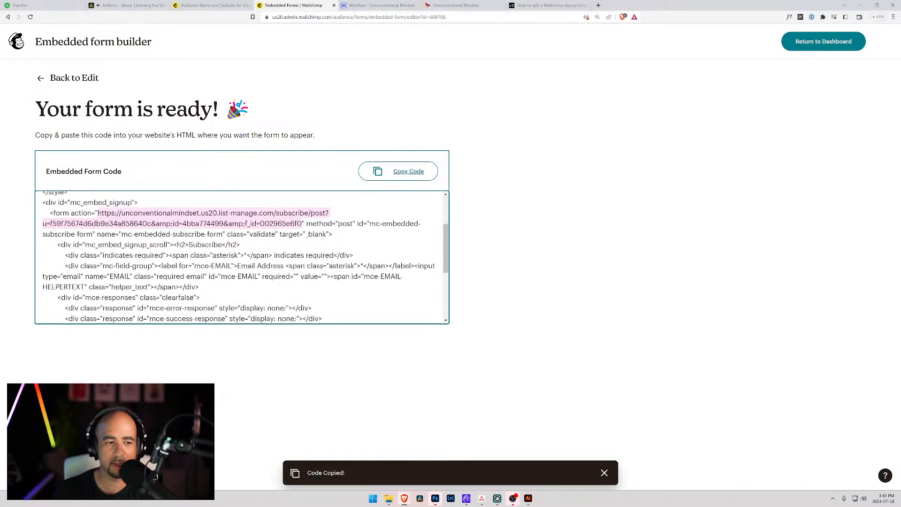
scroll(242, 258, "up", 1)
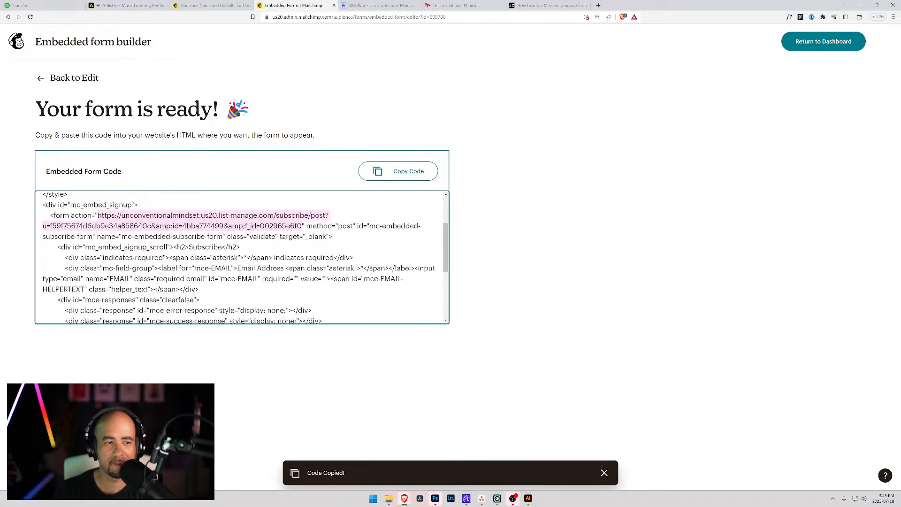
scroll(242, 258, "down", 1)
scroll(242, 257, "down", 1)
scroll(242, 257, "up", 1)
scroll(241, 257, "up", 1)
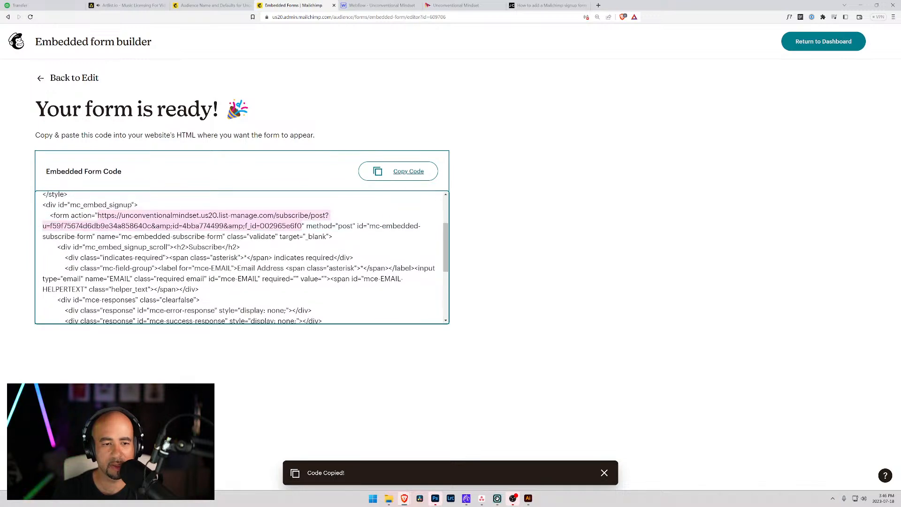
scroll(242, 258, "down", 1)
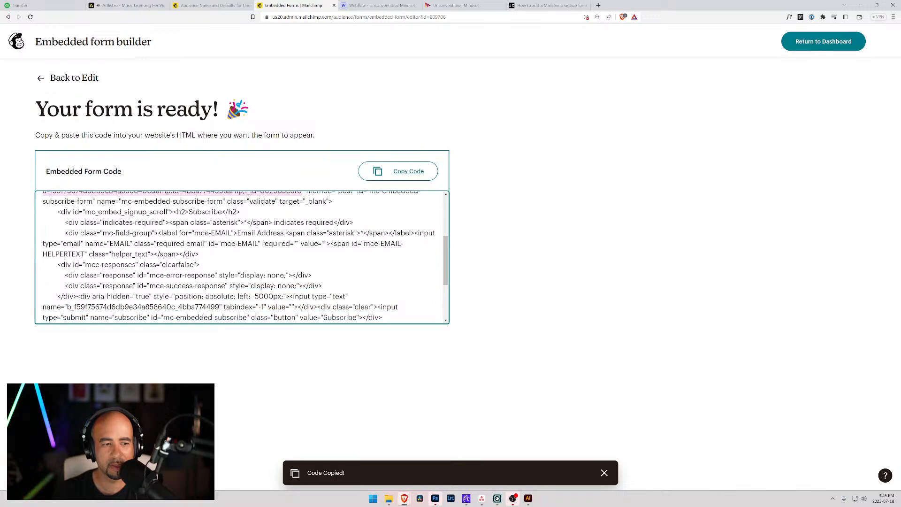
scroll(241, 258, "down", 3)
scroll(242, 257, "up", 4)
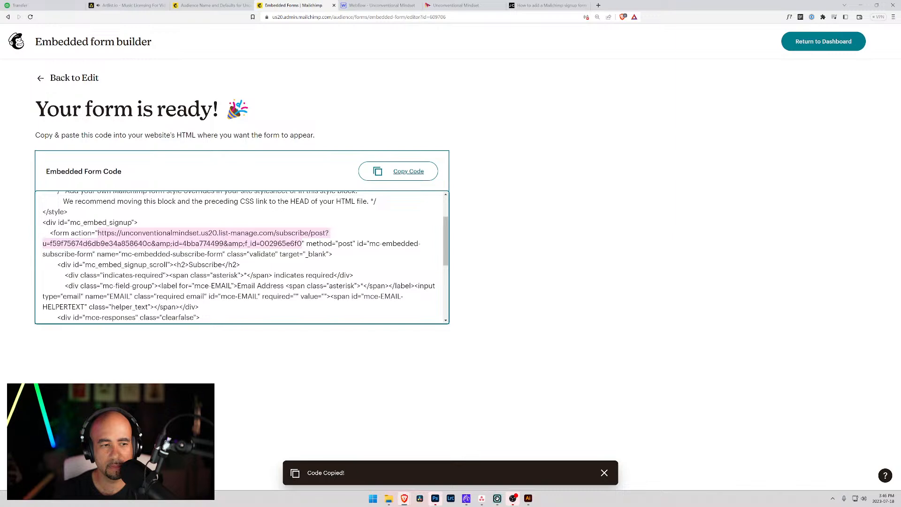
scroll(241, 257, "down", 1)
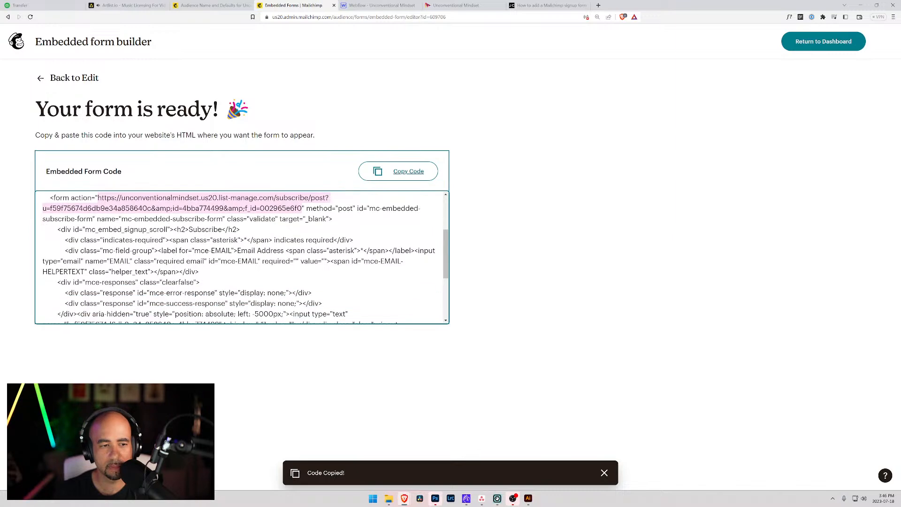
scroll(242, 257, "down", 2)
scroll(242, 257, "down", 1)
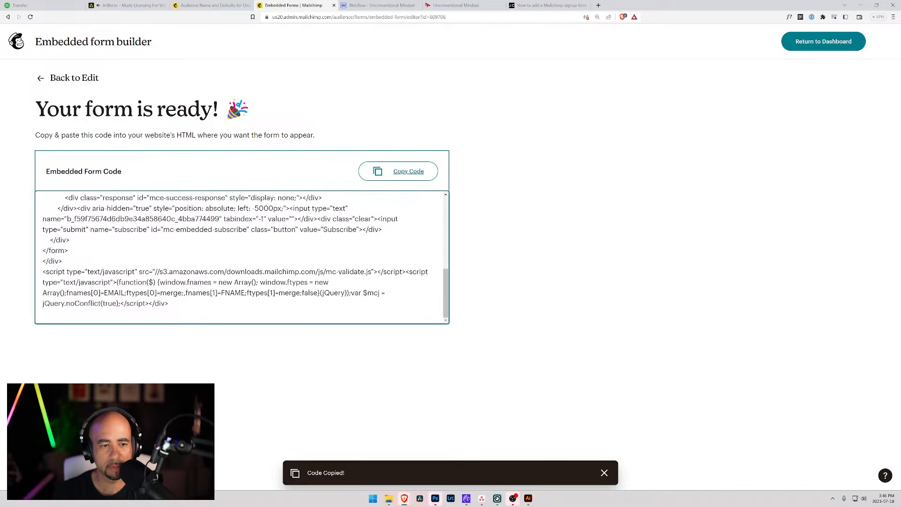
scroll(242, 258, "up", 6)
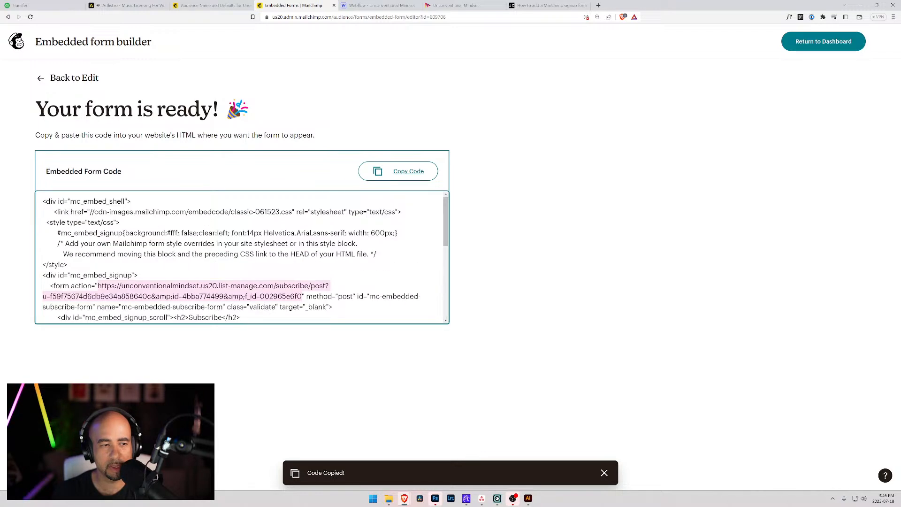
left_click(565, 165)
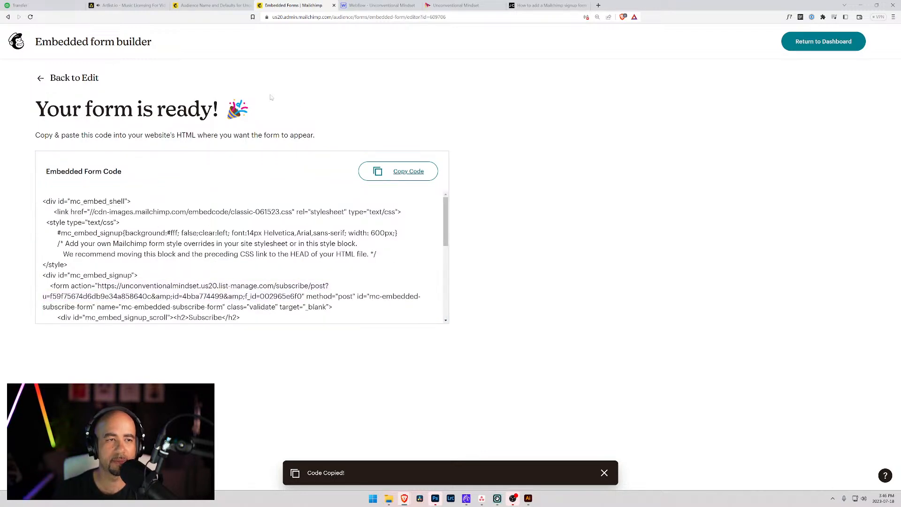
left_click(823, 42)
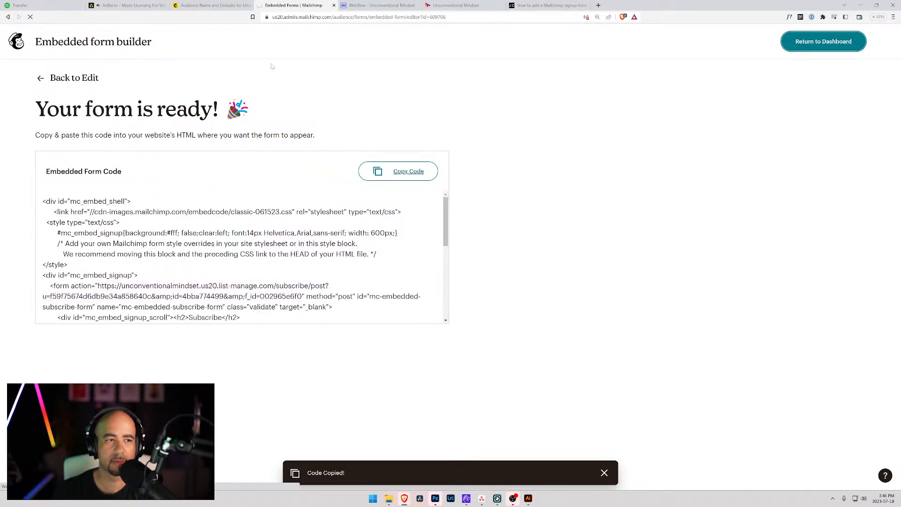
In the Webflow Footer component, give the subscribe form the Mailchimp action URL and POST method.
left_click(379, 6)
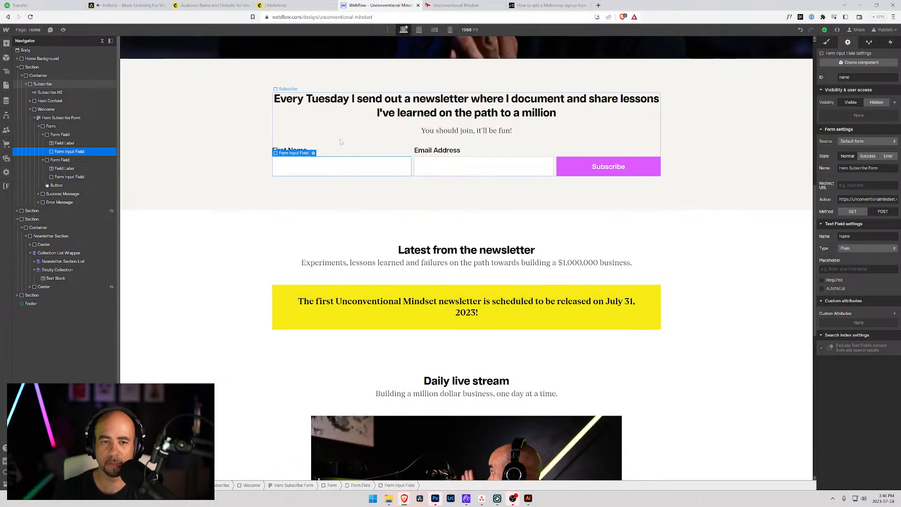
scroll(272, 235, "down", 8)
left_click(302, 376)
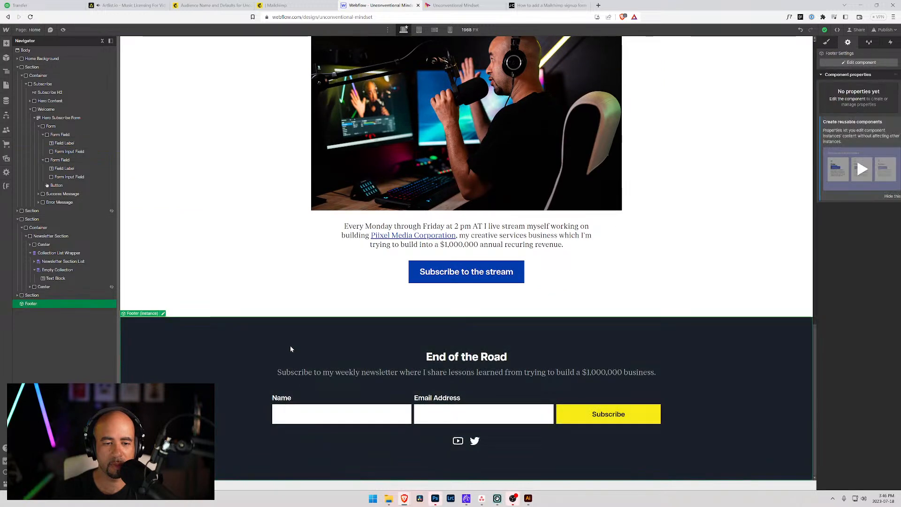
left_click(861, 62)
left_click(517, 400)
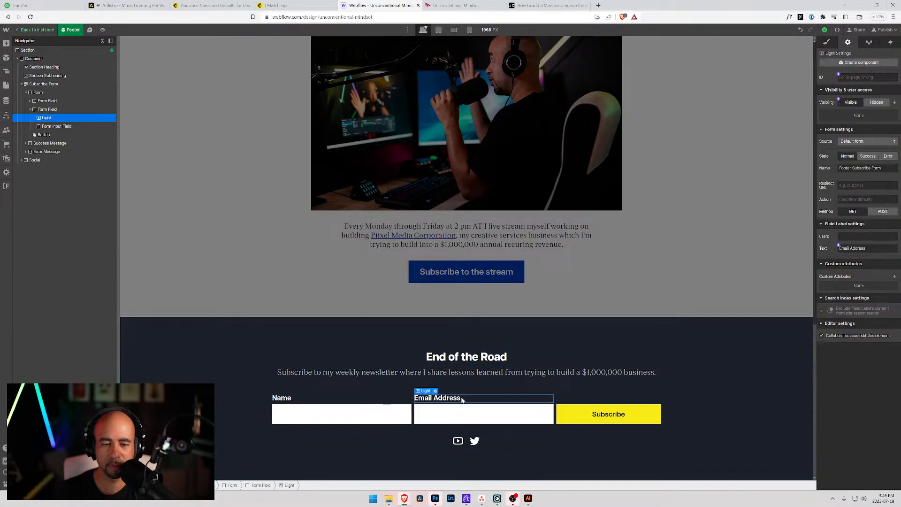
left_click(337, 409)
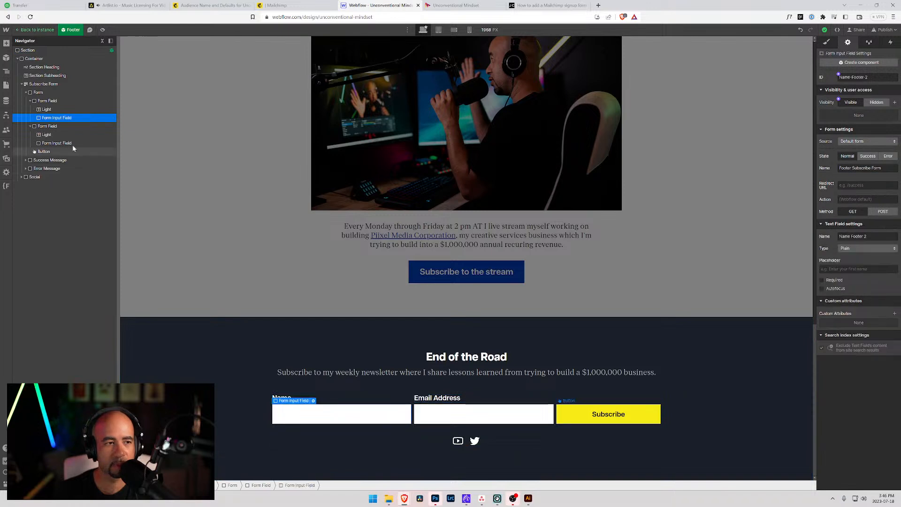
left_click(36, 85)
left_click(867, 200)
key("ctrl+v")
left_click(886, 213)
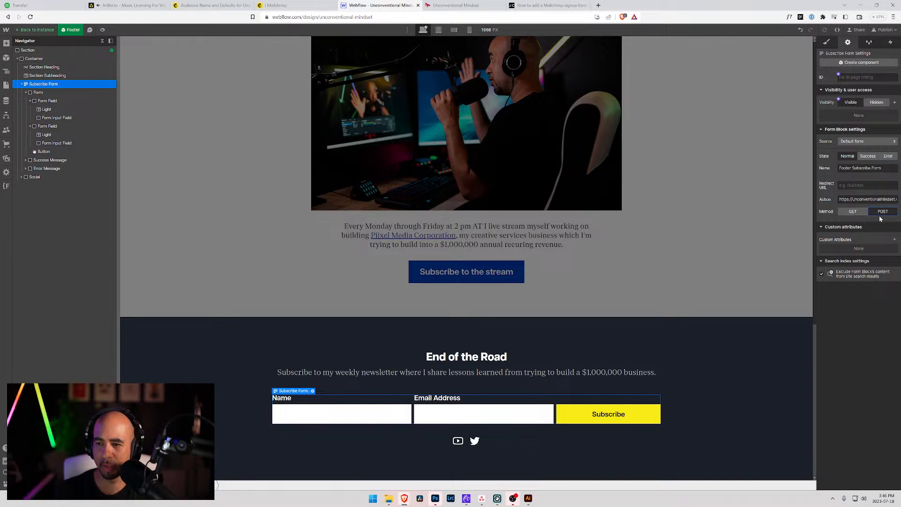
Rename the footer's email input to EMAIL and its name input to FNAME.
left_click(446, 417)
left_click(392, 416)
left_click(448, 417)
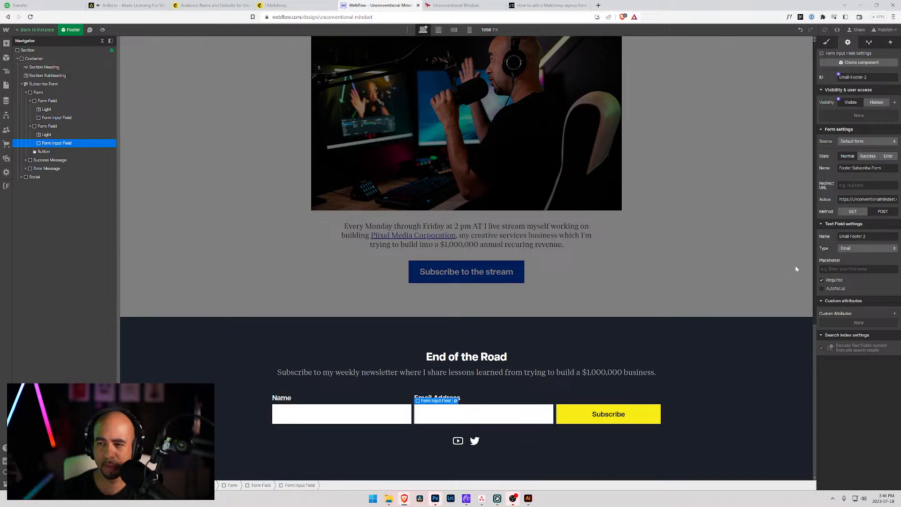
left_click_drag(867, 236, 835, 240)
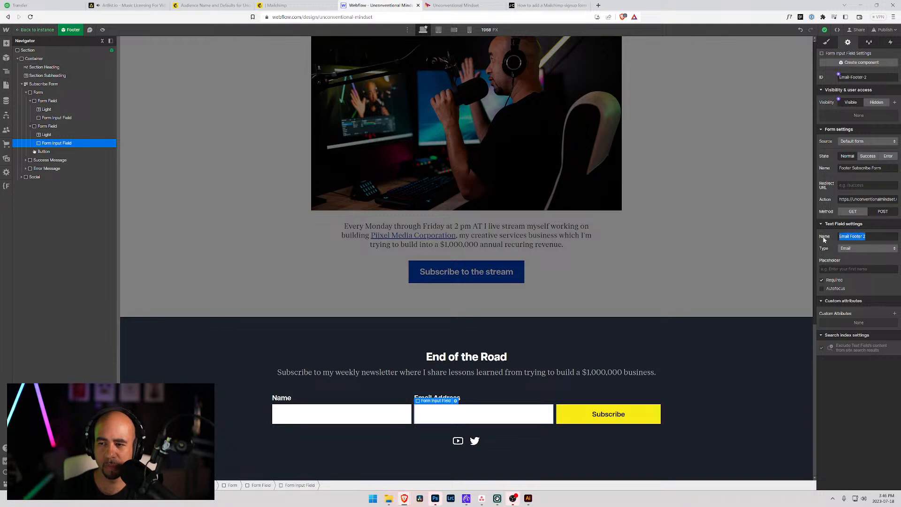
type("EMAIL")
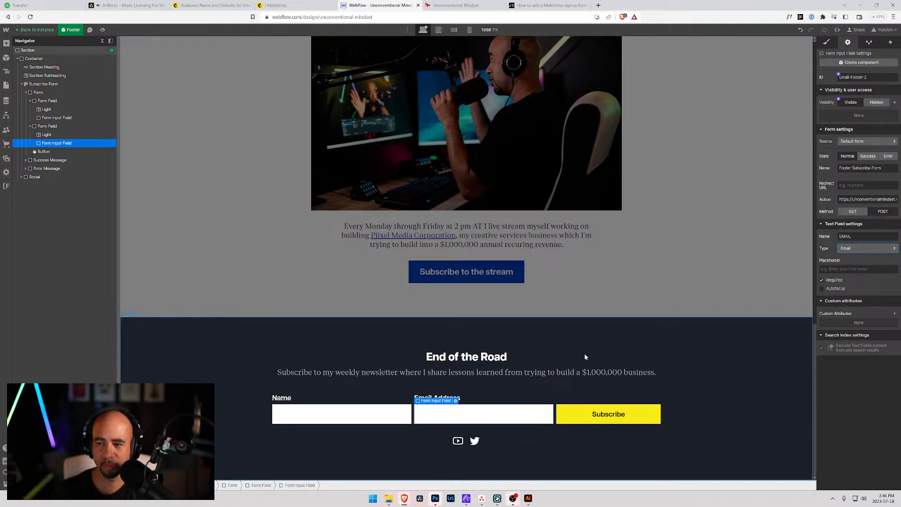
left_click(366, 412)
left_click_drag(868, 236, 796, 241)
type("FNAME")
key("Tab")
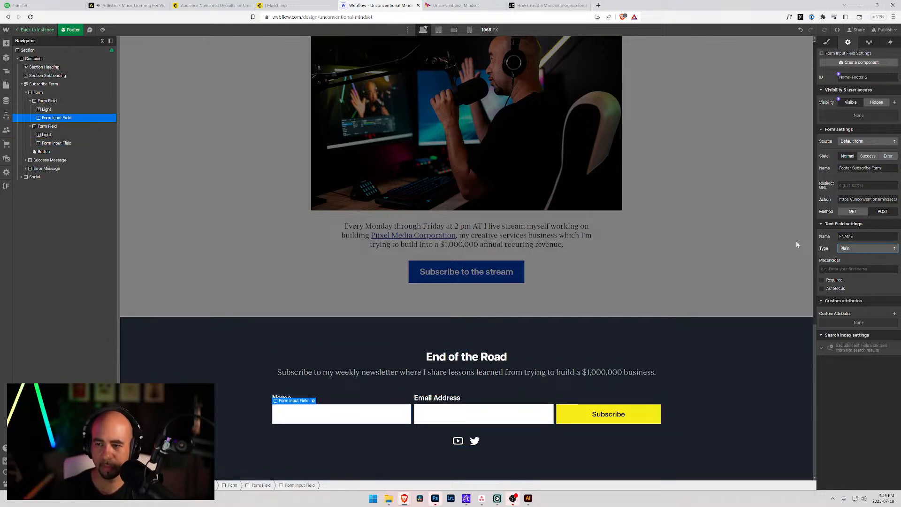
Verify the footer inputs now carry the EMAIL and FNAME names.
left_click(498, 405)
left_click(495, 408)
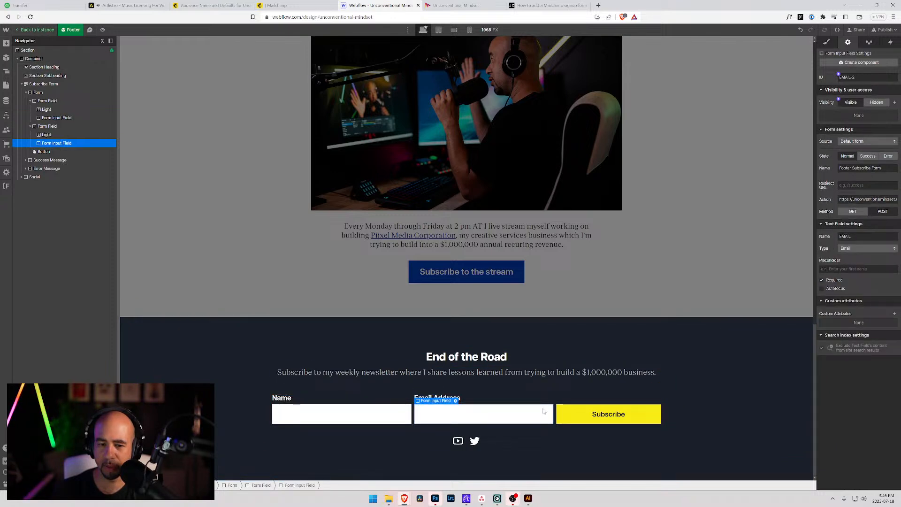
left_click(378, 415)
scroll(588, 323, "up", 12)
scroll(577, 319, "up", 10)
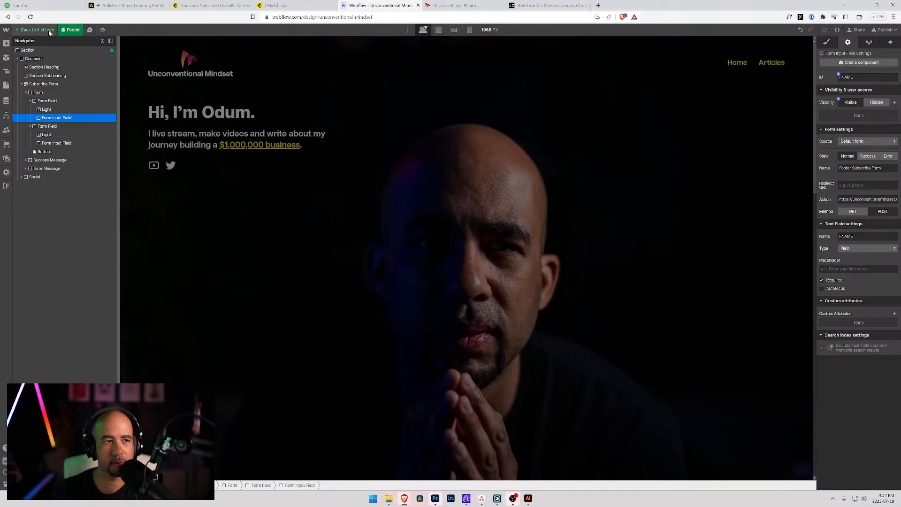
Check the hero form's First Name and Email Address inputs are named FNAME and EMAIL.
left_click(49, 30)
scroll(344, 358, "down", 5)
scroll(344, 358, "up", 10)
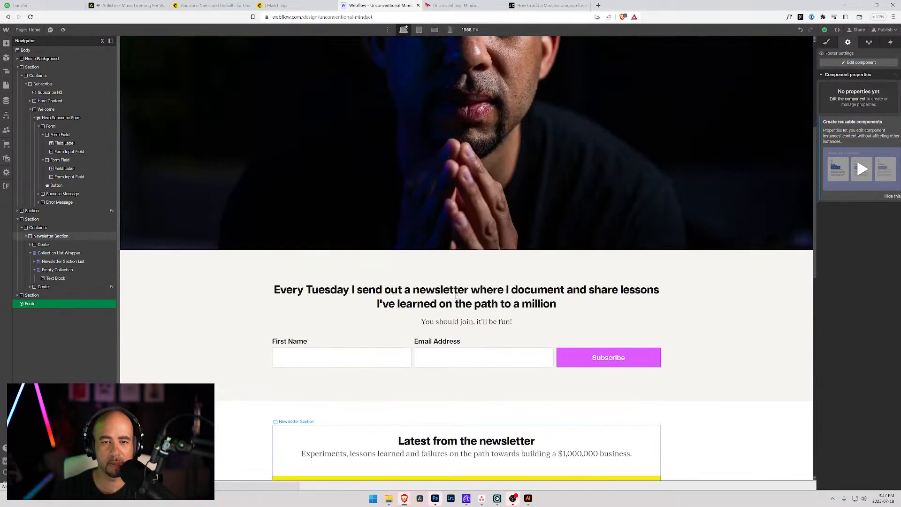
left_click(343, 358)
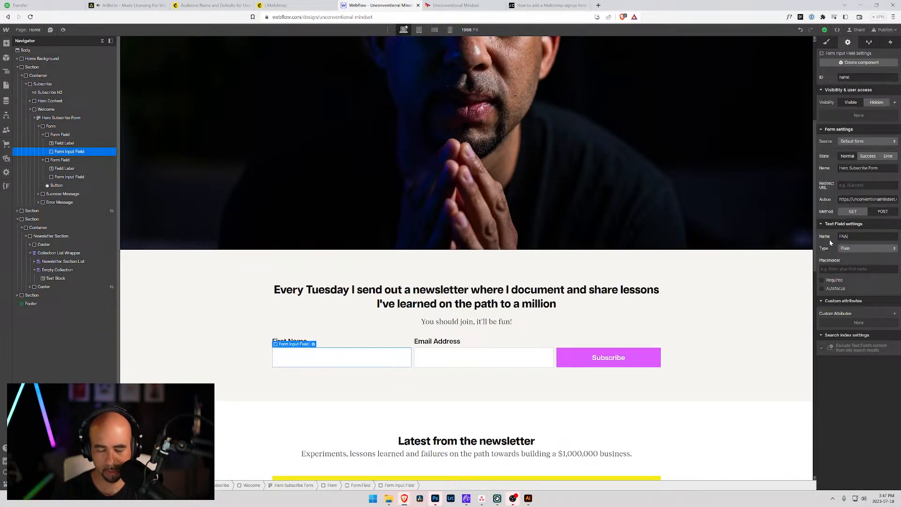
left_click(483, 357)
left_click_drag(850, 236, 821, 239)
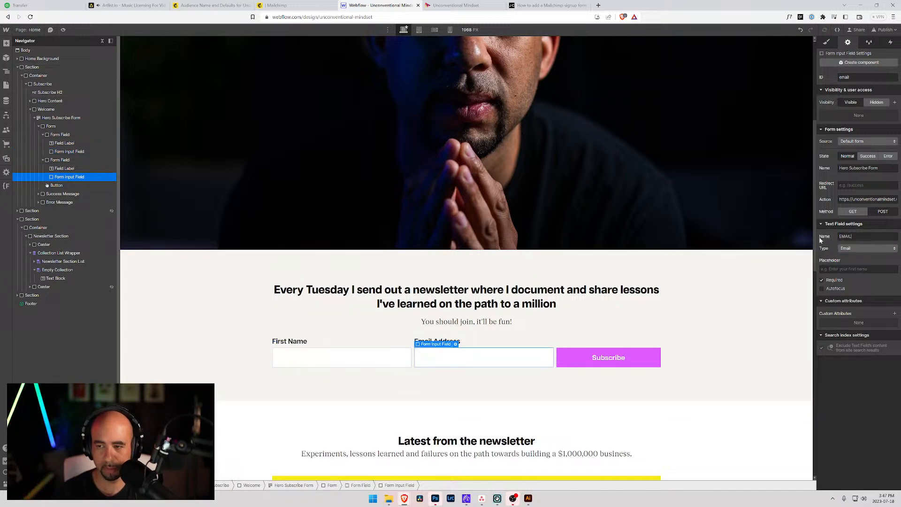
left_click(670, 301)
left_click(383, 359)
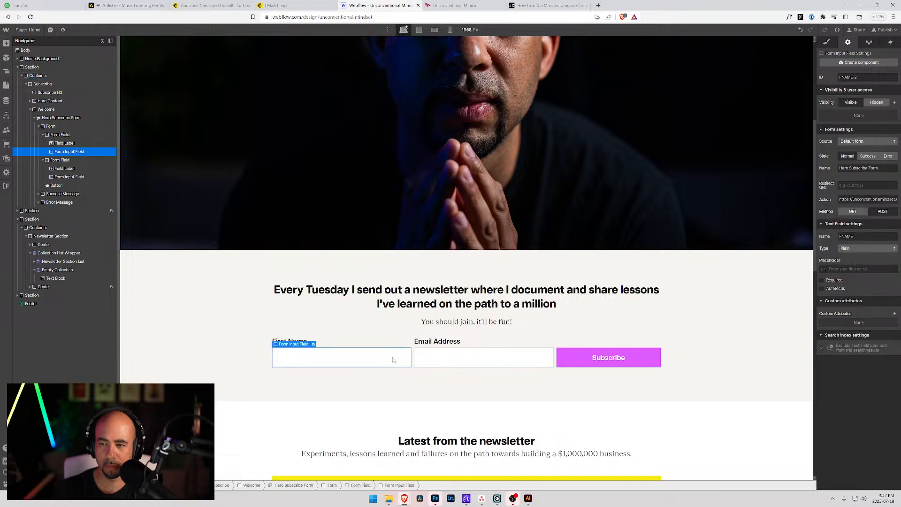
left_click(445, 360)
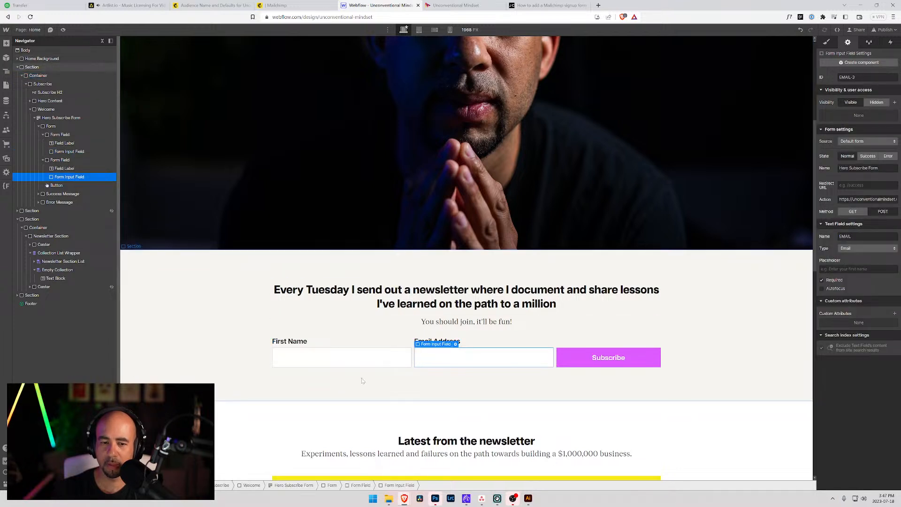
left_click(334, 362)
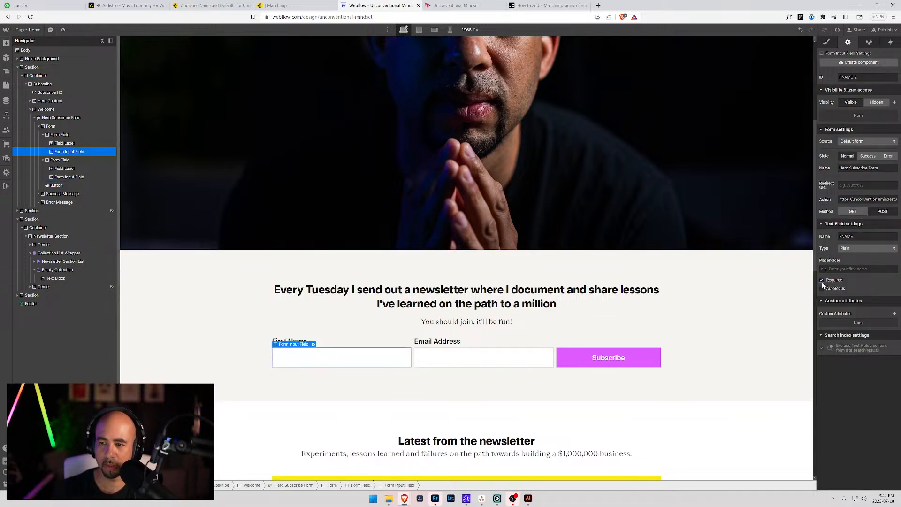
Select the signup section and publish the site to the selected domains.
left_click(702, 323)
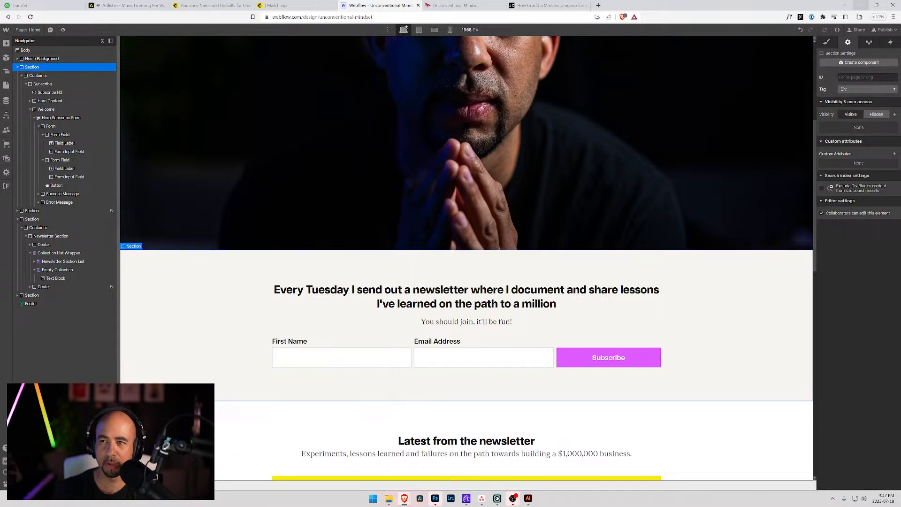
left_click(885, 29)
left_click(851, 136)
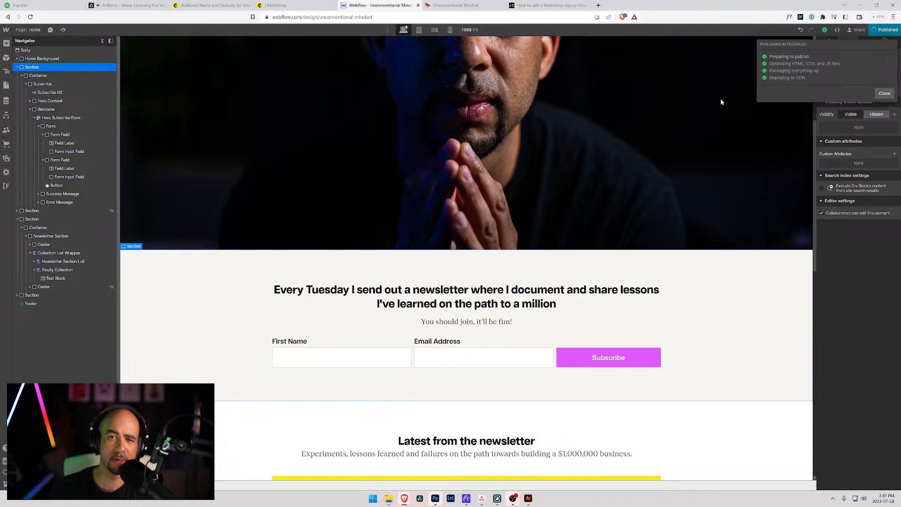
Dismiss the publish report, view the live site and Mailchimp's audience name and defaults, then return to Webflow.
left_click(816, 135)
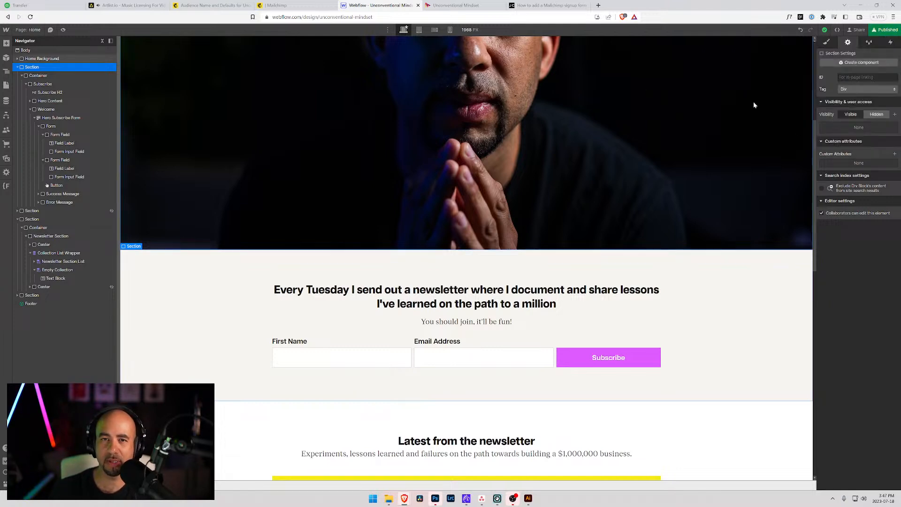
left_click(454, 5)
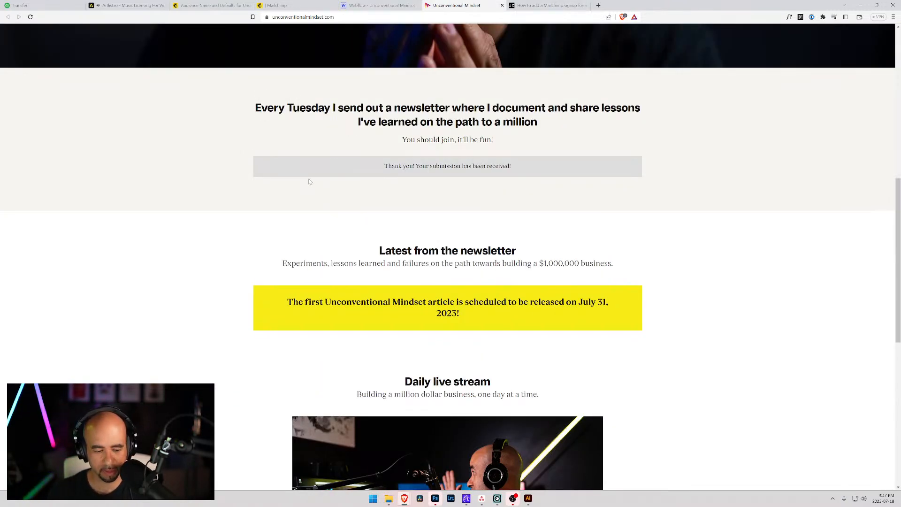
left_click(278, 5)
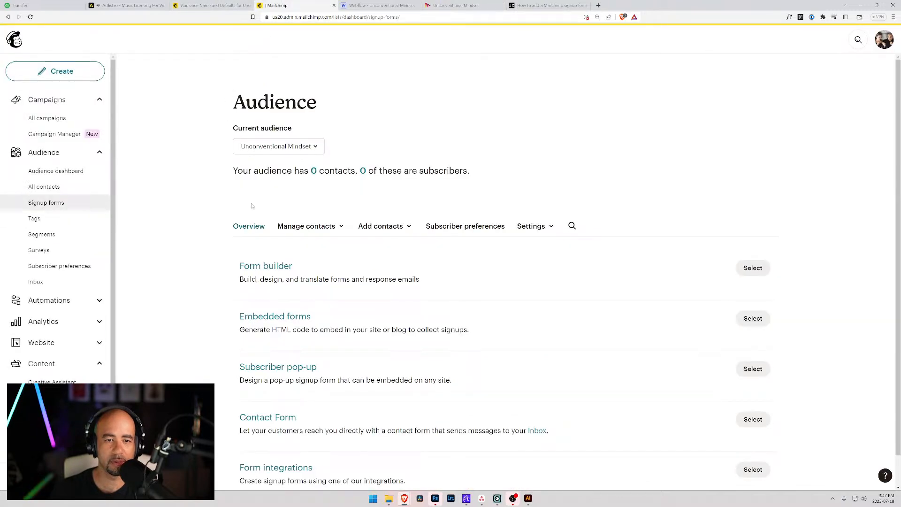
left_click(193, 5)
scroll(300, 277, "up", 6)
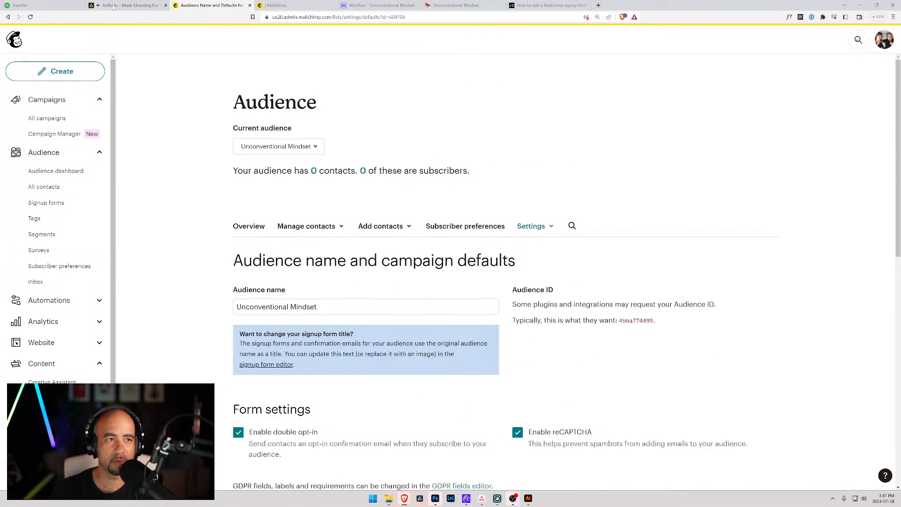
left_click(356, 5)
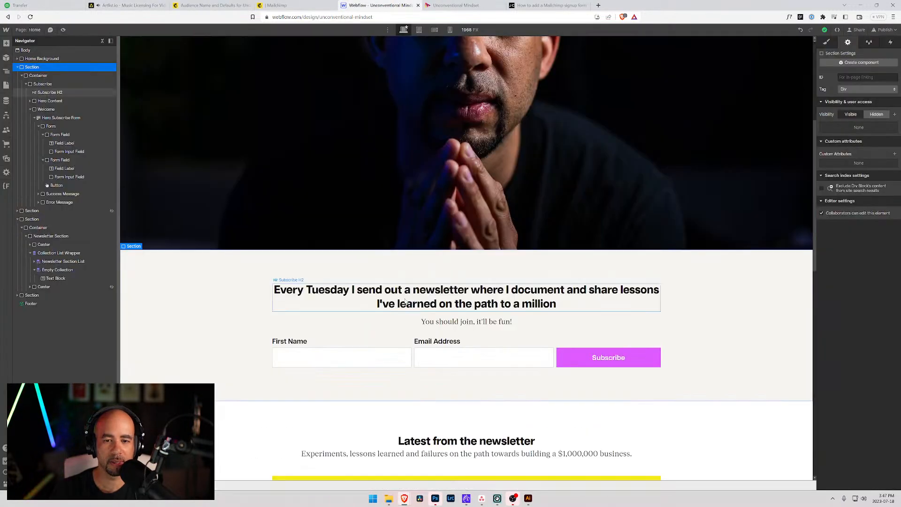
Switch the Hero Subscribe Form to its Error state and select the error message for styling.
left_click(414, 348)
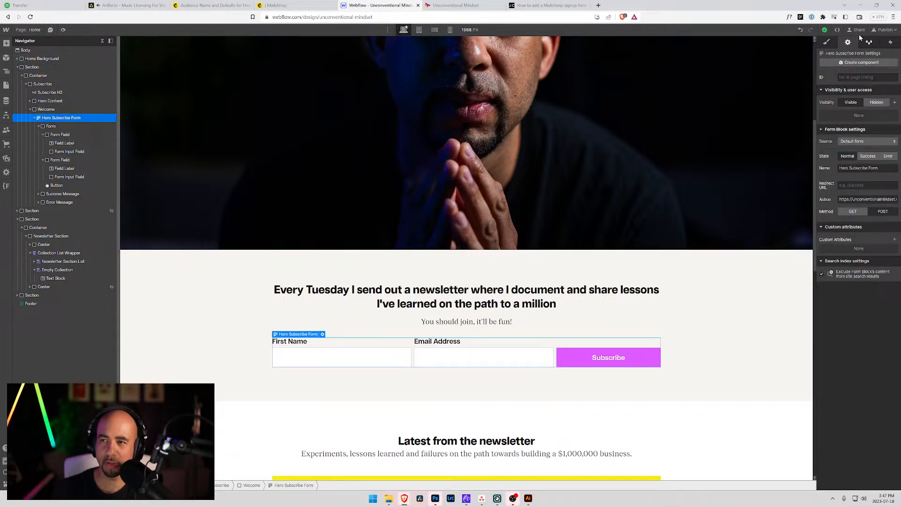
left_click(868, 156)
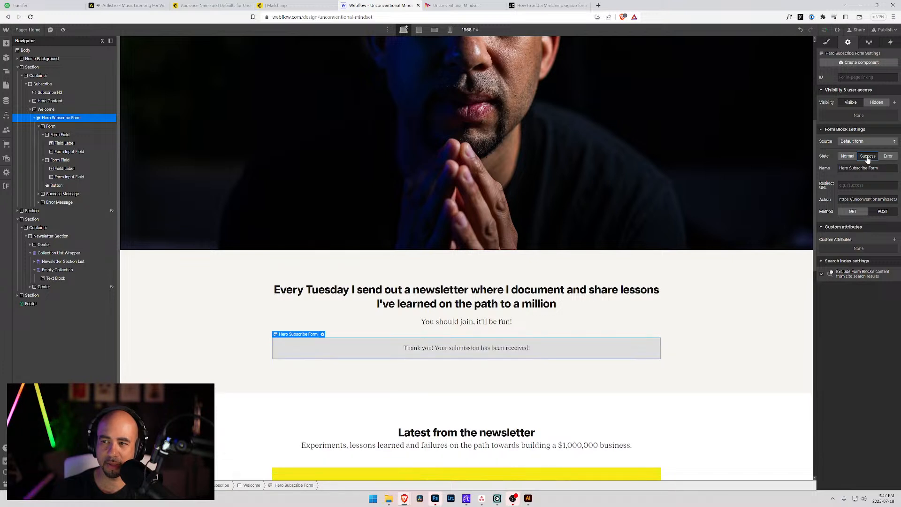
left_click(888, 157)
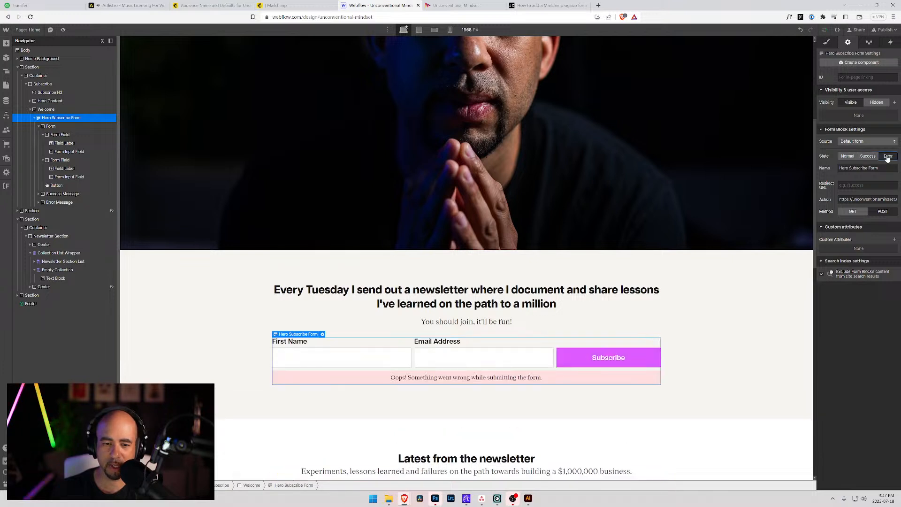
left_click(291, 373)
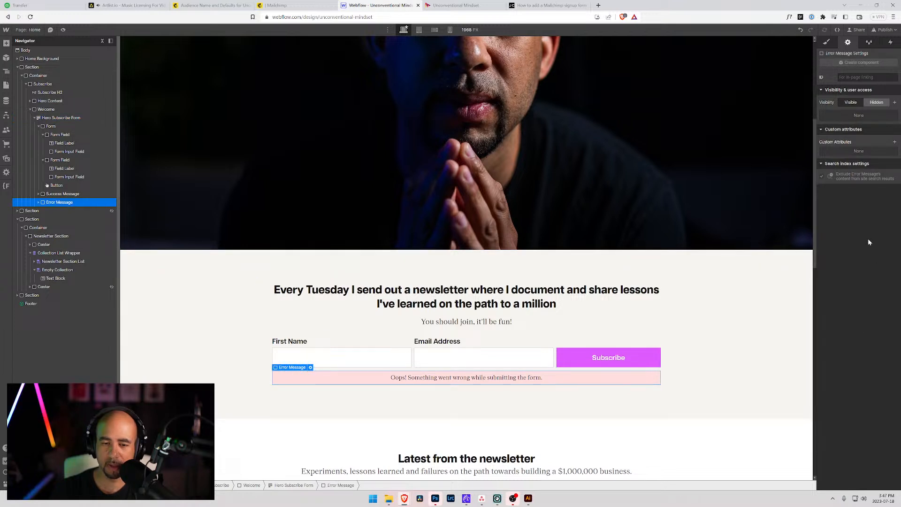
left_click(826, 42)
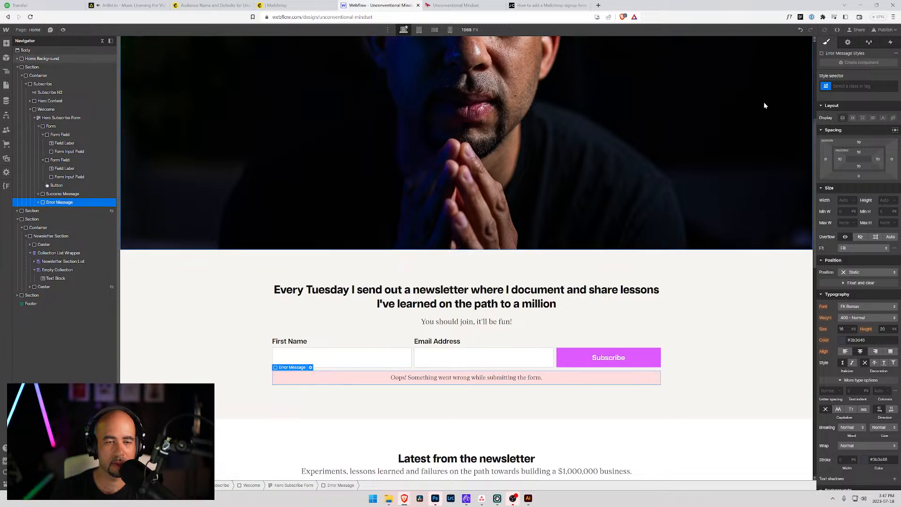
Add a new 'Subscribe Error' class to the error message.
key("ctrl+Return")
type("Sub")
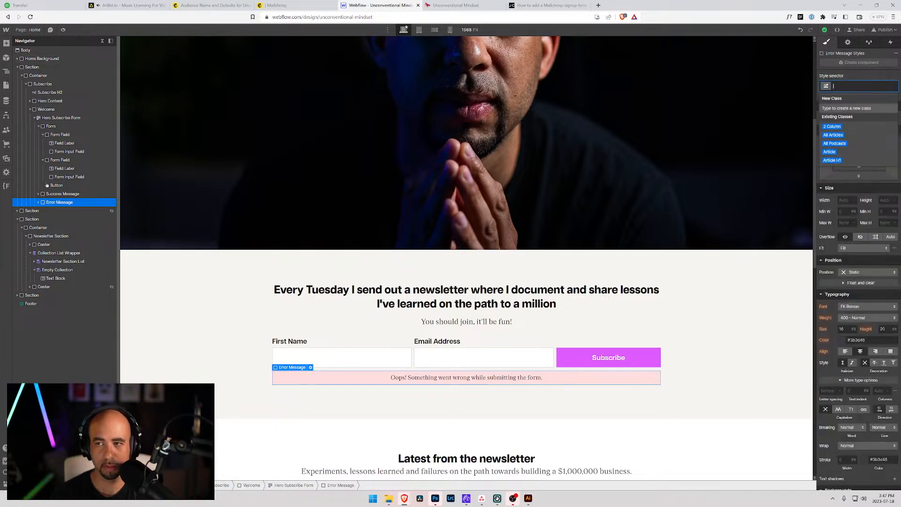
type("scrib")
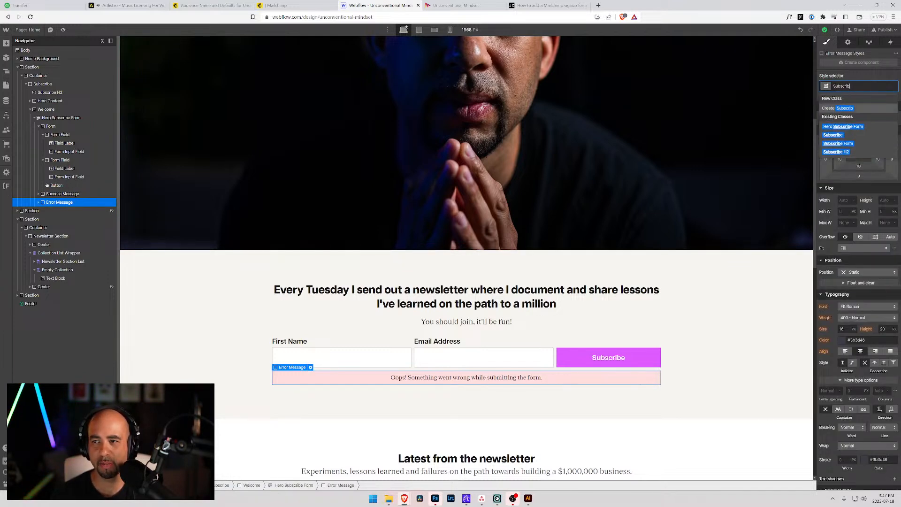
type("be Error")
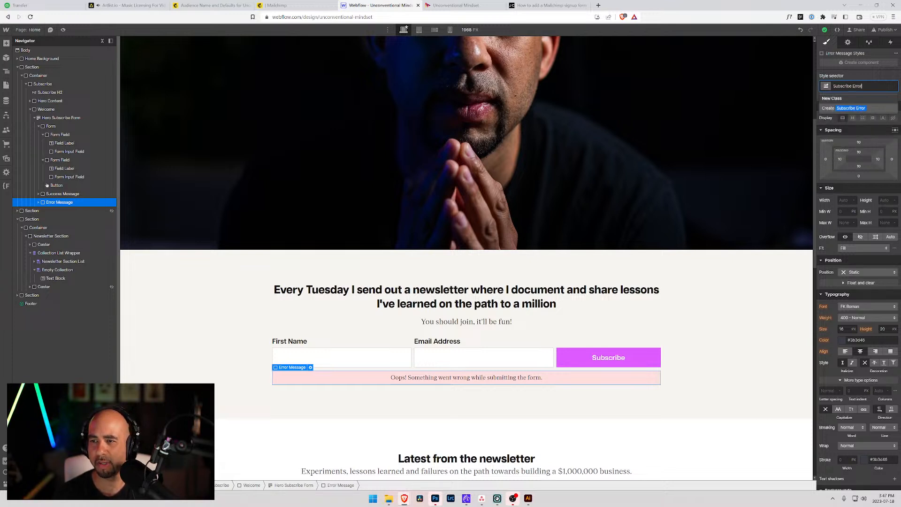
key("Return")
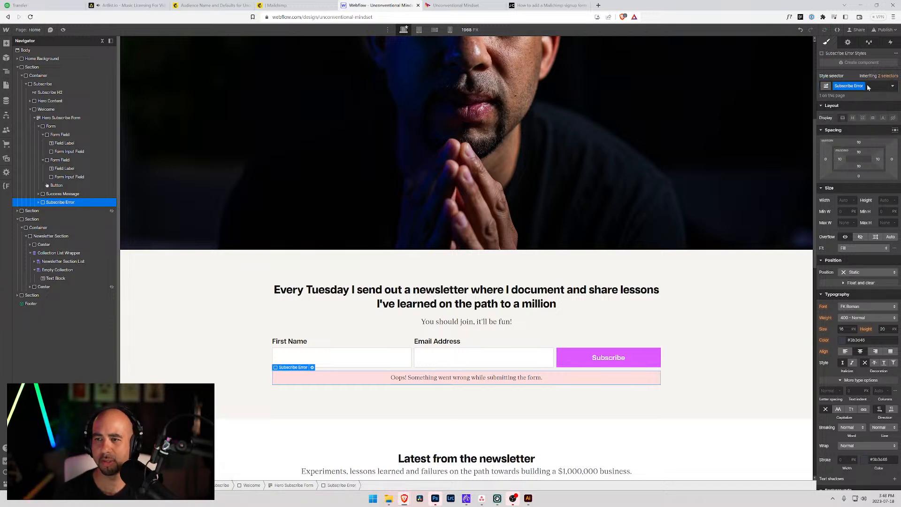
Sample the error box's background colour from the page with the eyedropper.
scroll(847, 353, "down", 3)
left_click(843, 409)
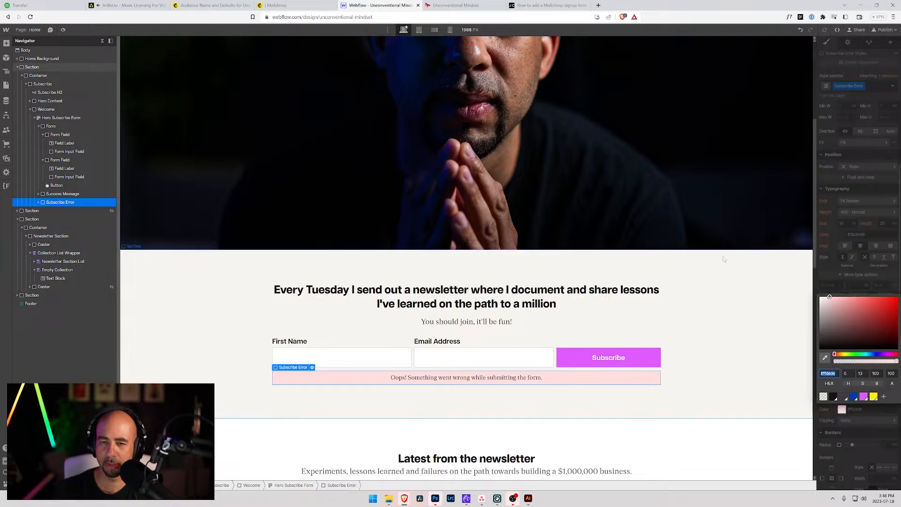
scroll(672, 269, "up", 8)
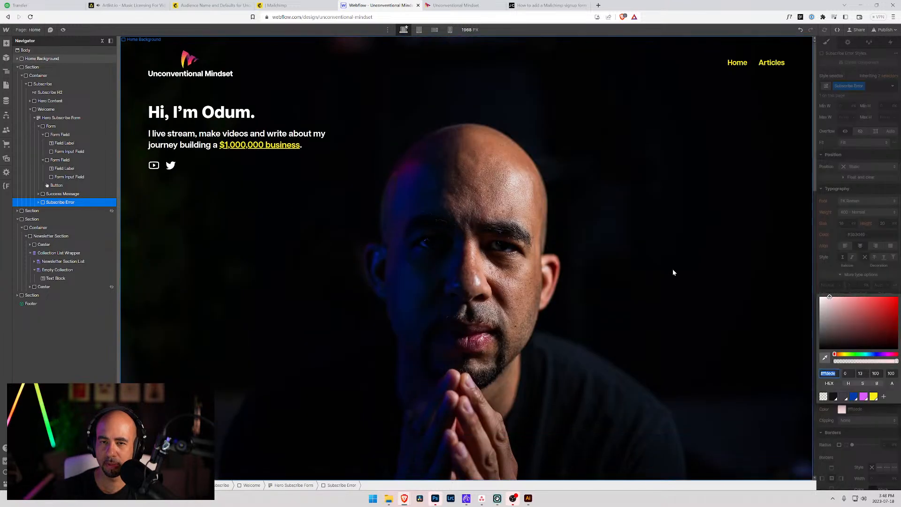
left_click(824, 357)
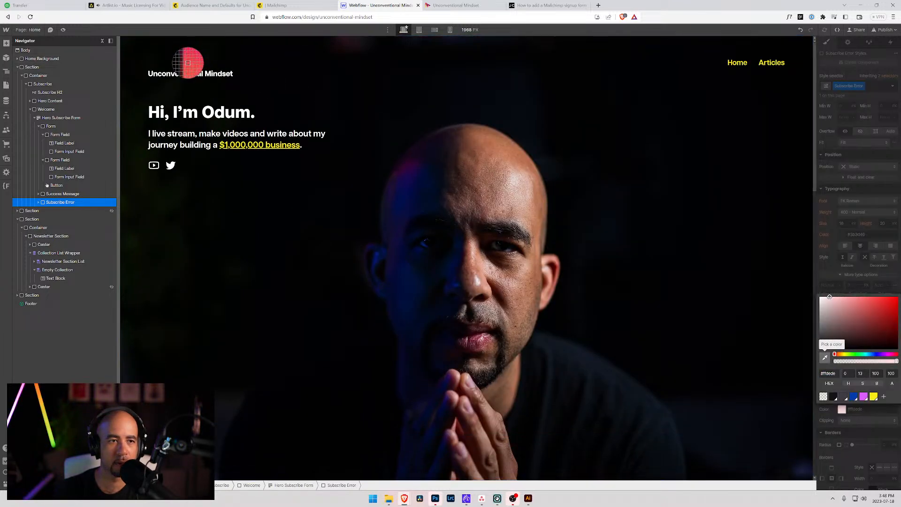
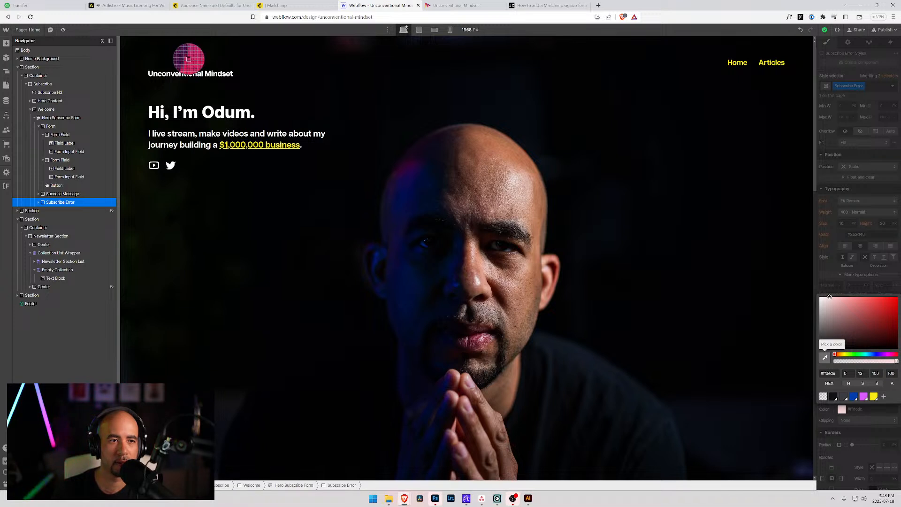
Give the error message box the logo's pink as its background colour.
left_click(188, 60)
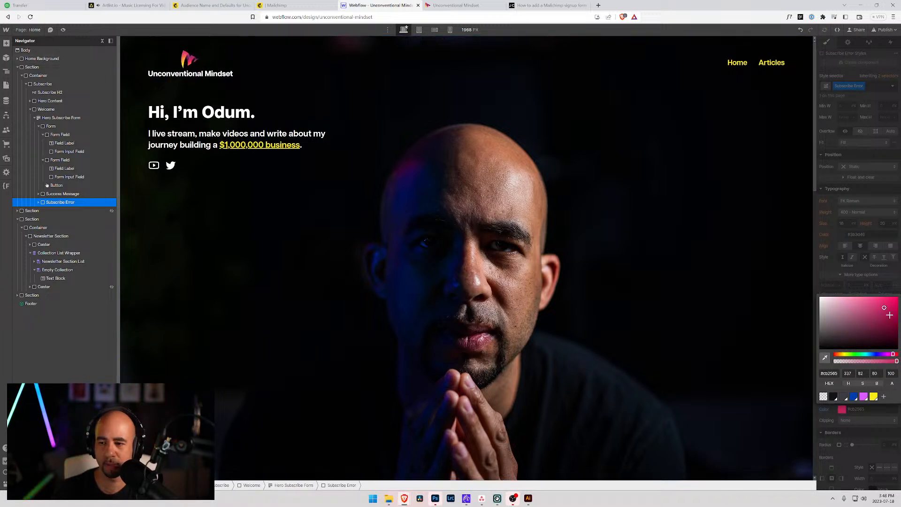
scroll(835, 266, "down", 3)
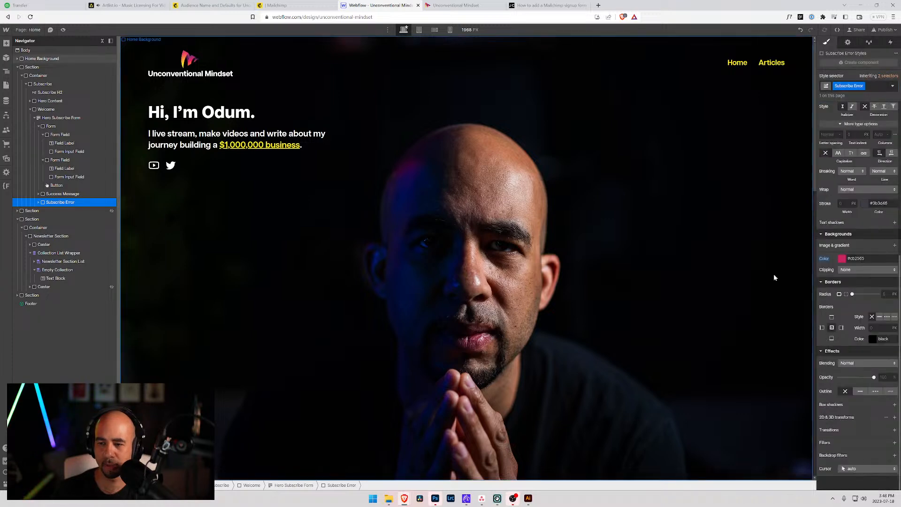
scroll(795, 272, "down", 10)
scroll(468, 319, "up", 2)
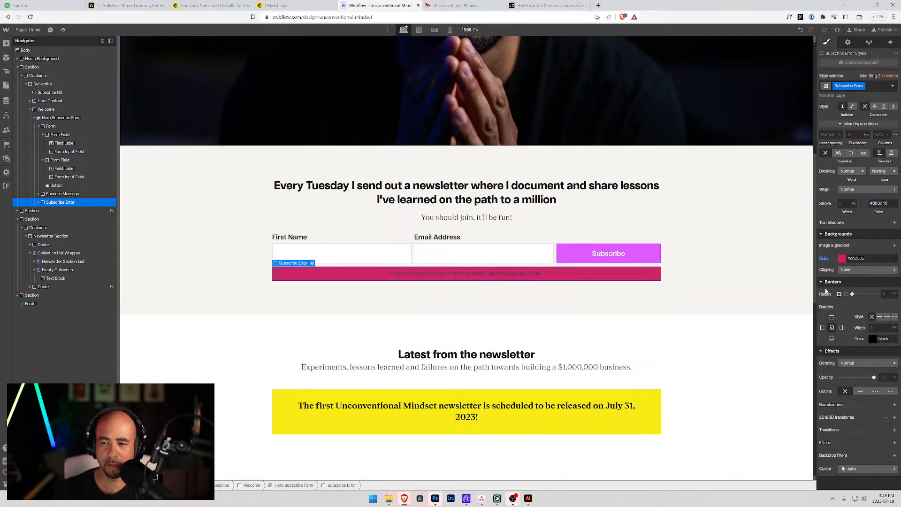
scroll(852, 236, "up", 3)
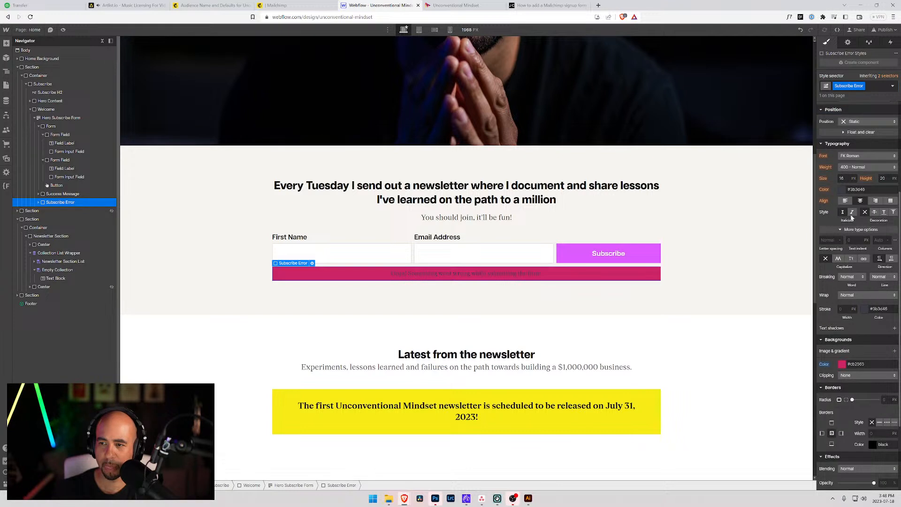
Make the error message text white with a 700 Bold weight.
left_click(842, 190)
left_click_drag(829, 214, 796, 181)
left_click(831, 186)
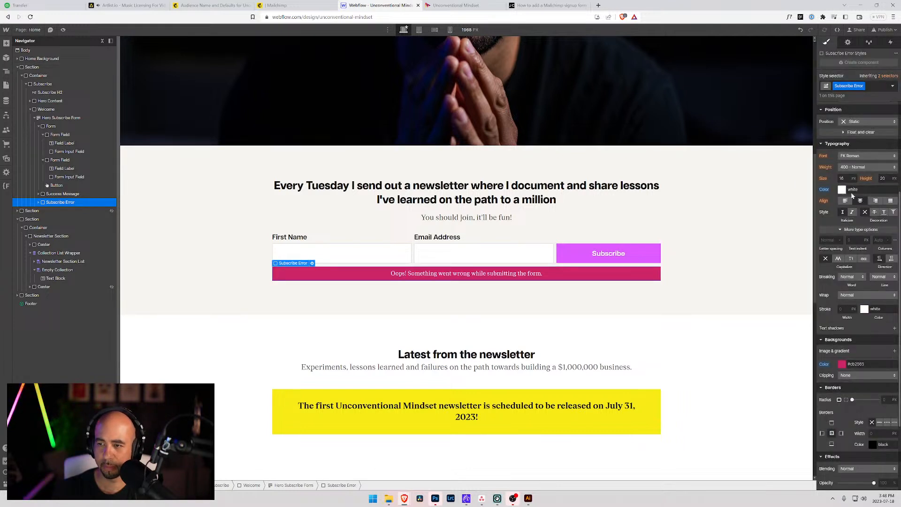
left_click(867, 167)
left_click(864, 193)
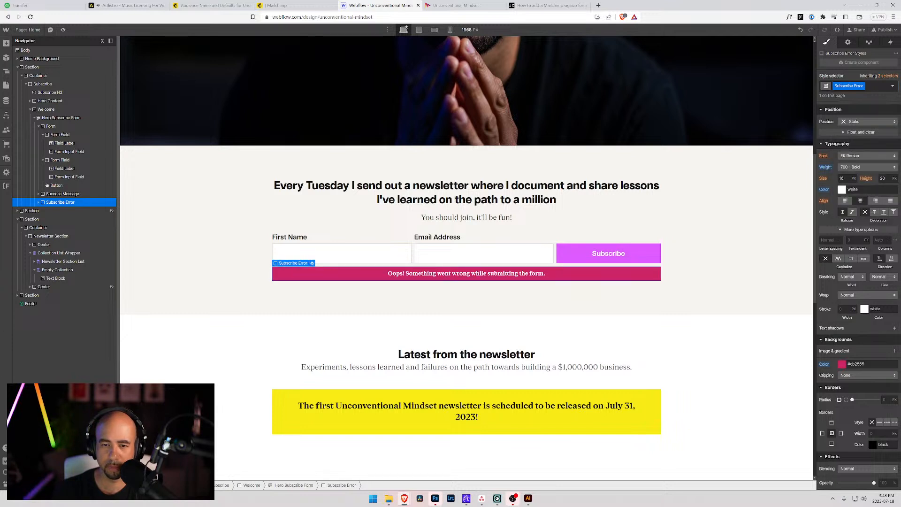
double_click(468, 274)
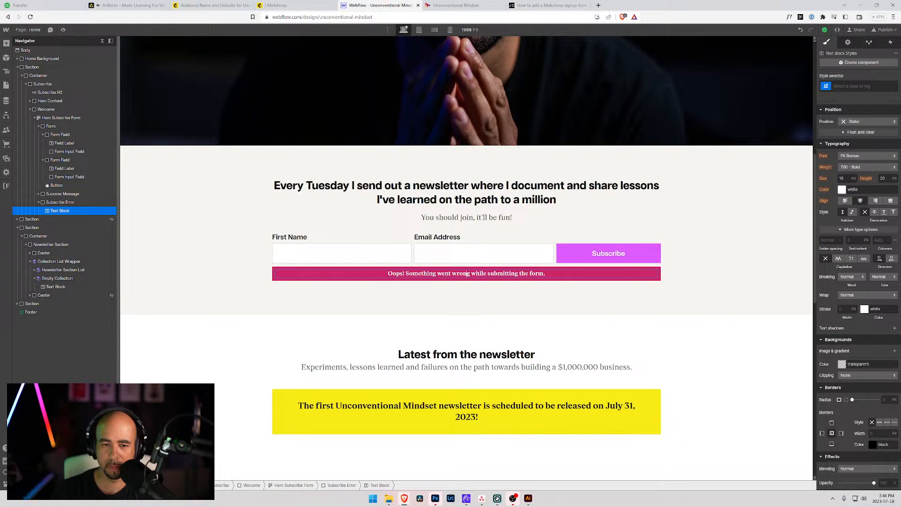
Change the error text to 'Oops! Something went wrong, please try again!'.
key("shift+End")
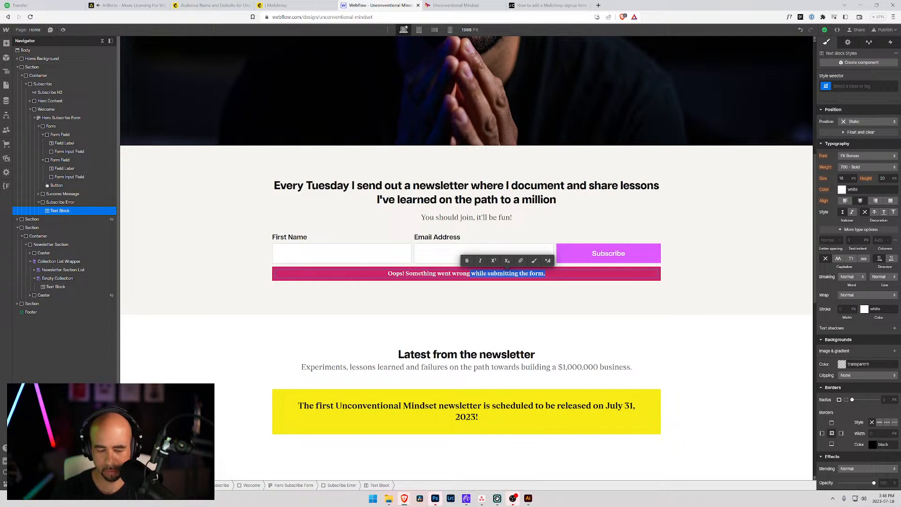
type(", please try again!")
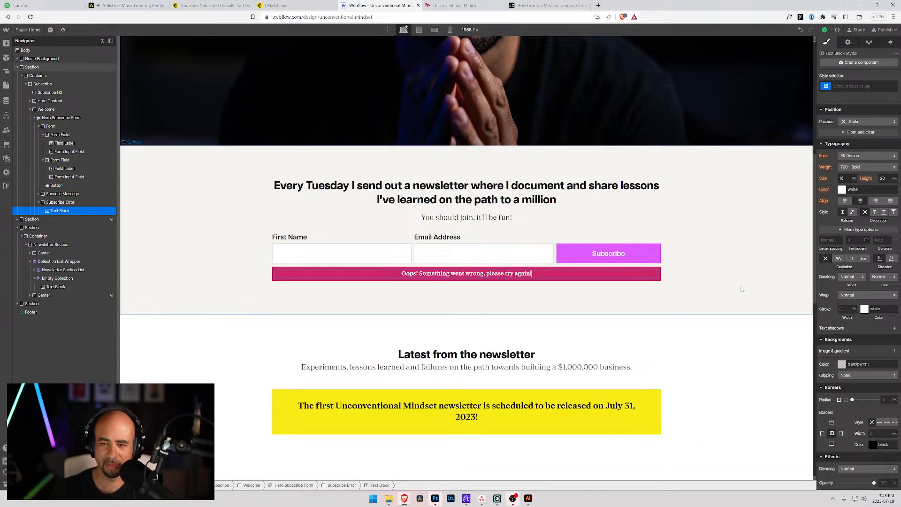
scroll(847, 248, "up", 3)
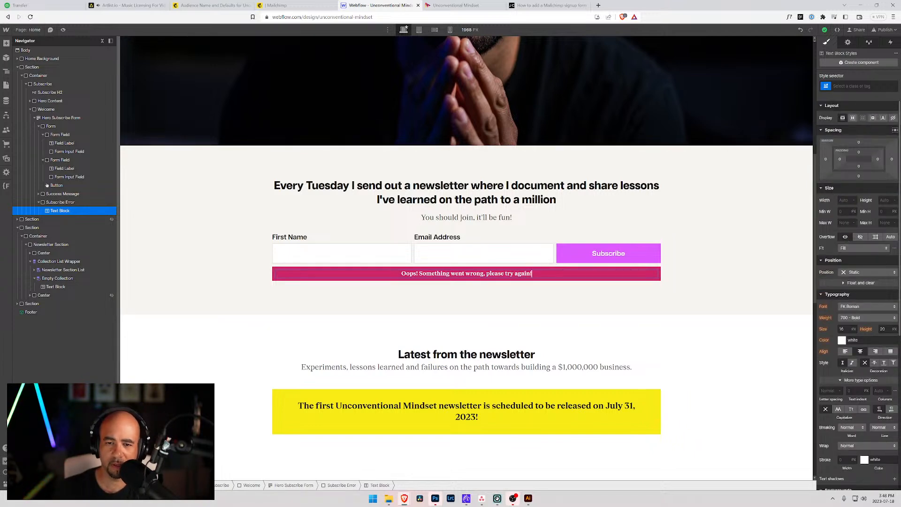
Give the error box a 0.5 top margin and 0.8rem padding on all sides.
left_click(550, 271)
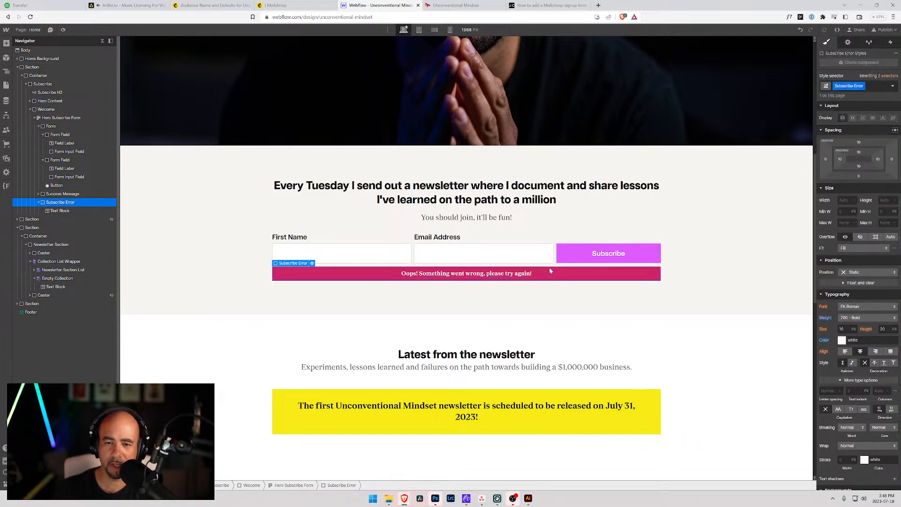
left_click(859, 152)
left_click(866, 142)
left_click(860, 141)
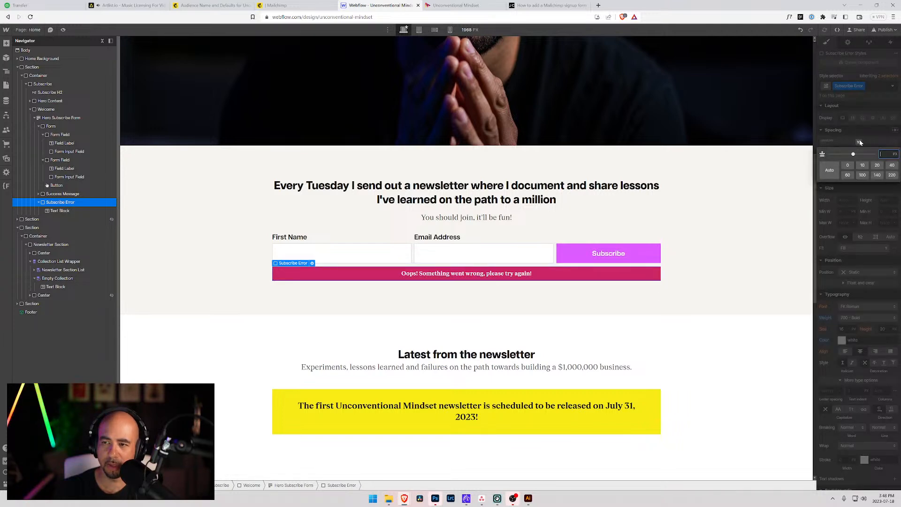
type("0.5r")
key("Return")
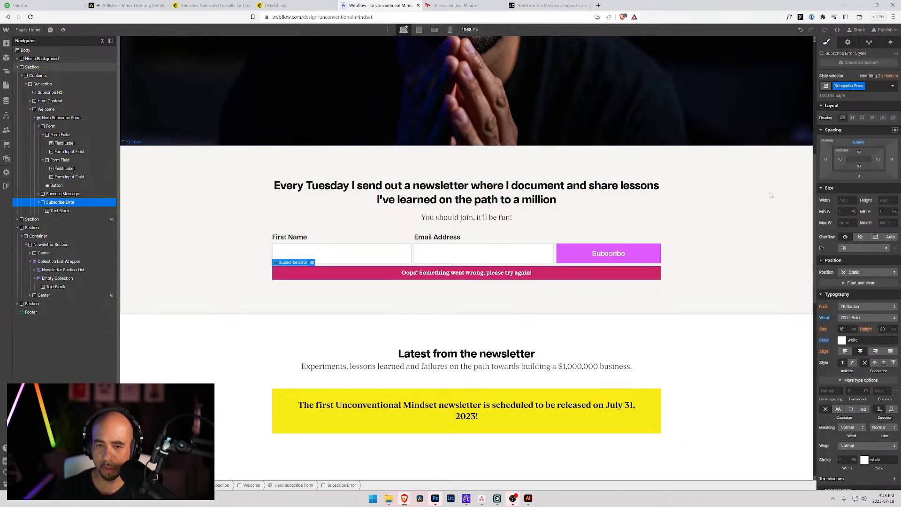
left_click(860, 153)
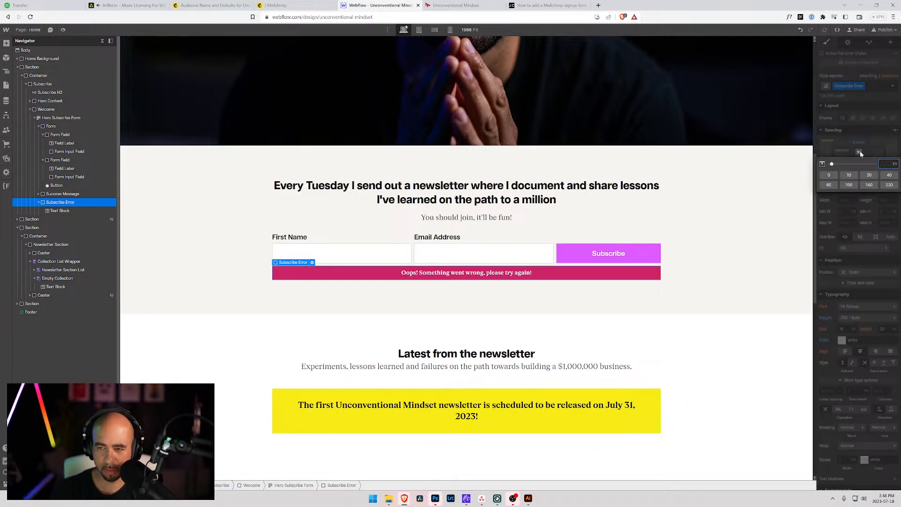
type("1rem")
key("Return")
left_click_drag(861, 156, 862, 153)
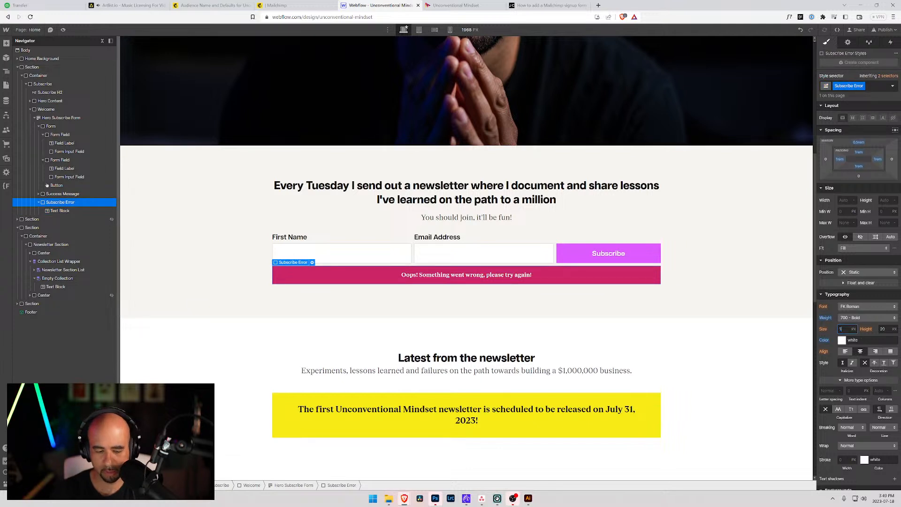
Set the error text size to 1.2rem and check the box within the newsletter section.
key("Return")
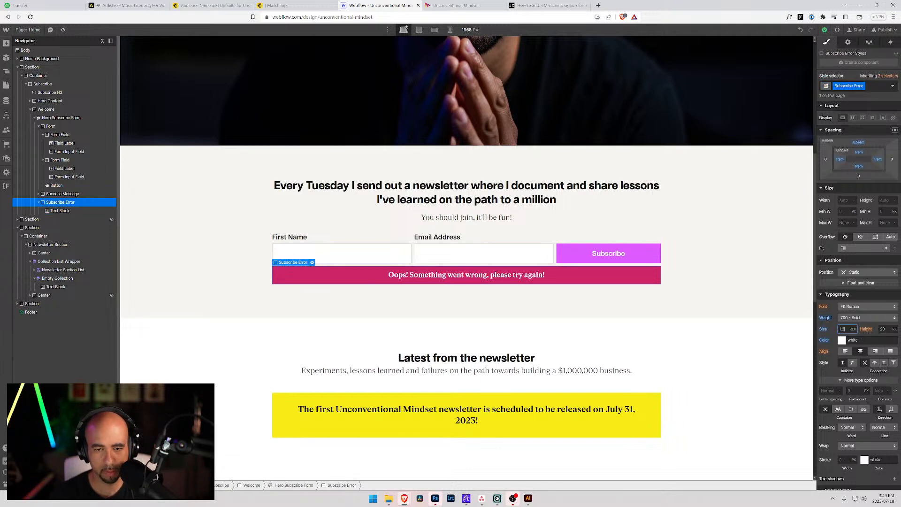
left_click(784, 279)
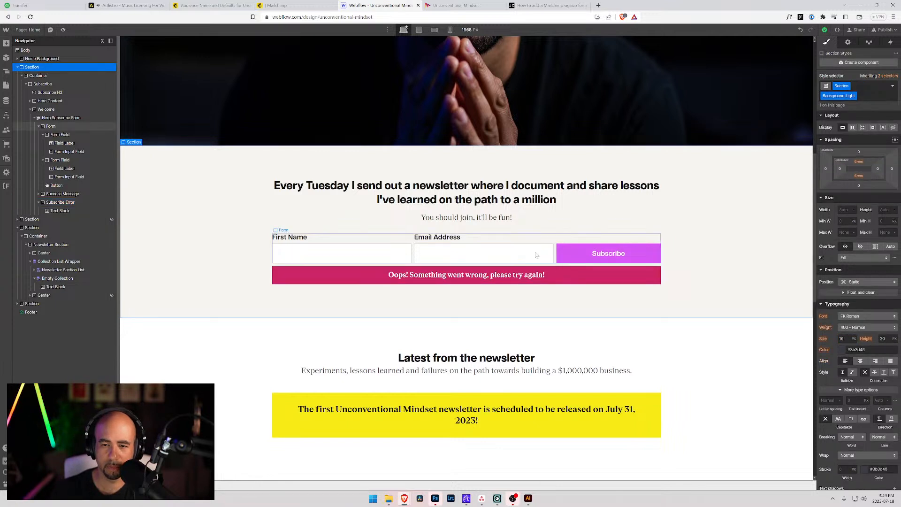
left_click(591, 273)
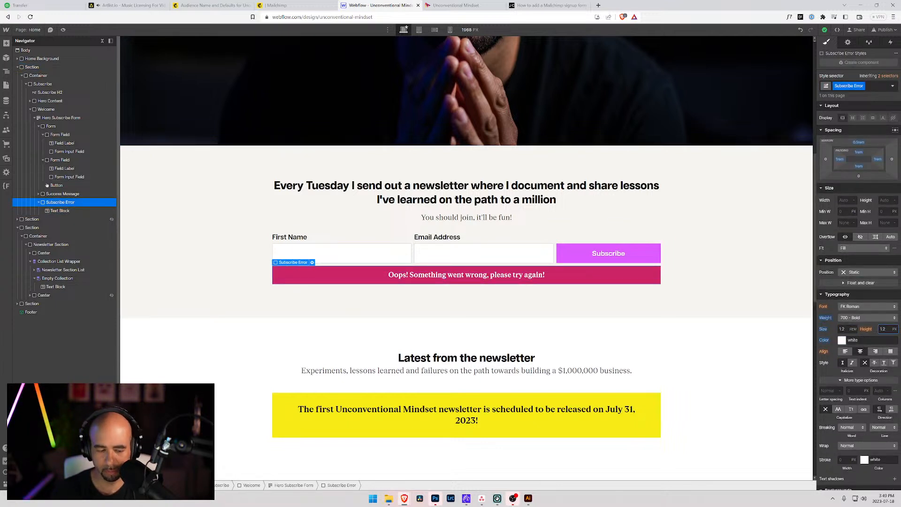
left_click(743, 272)
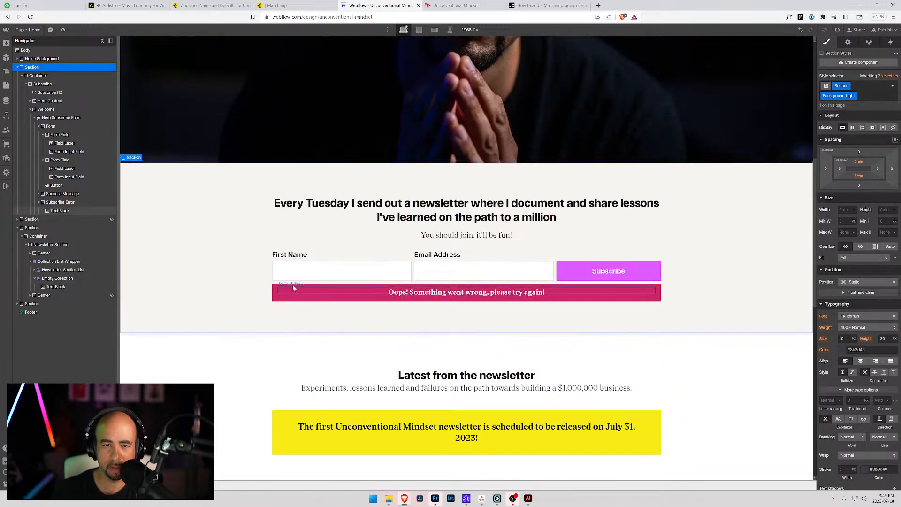
scroll(281, 300, "down", 3)
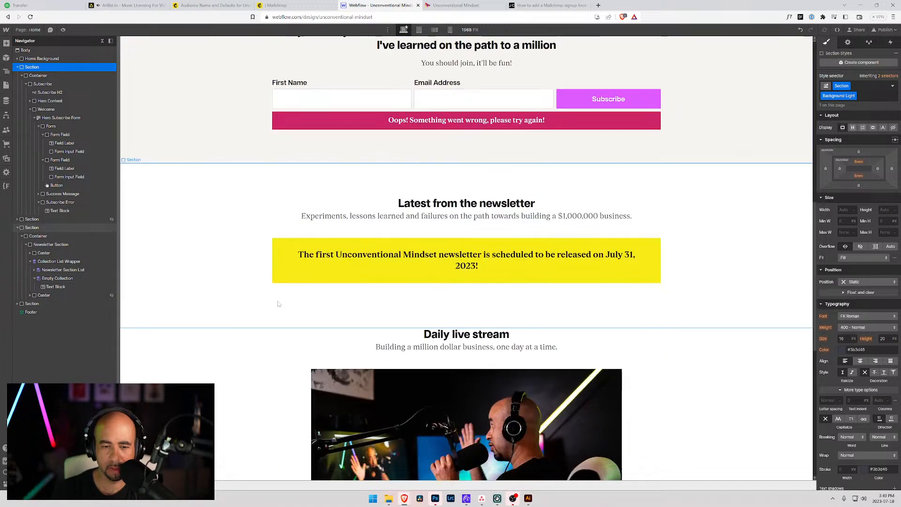
scroll(278, 304, "down", 3)
scroll(278, 304, "up", 5)
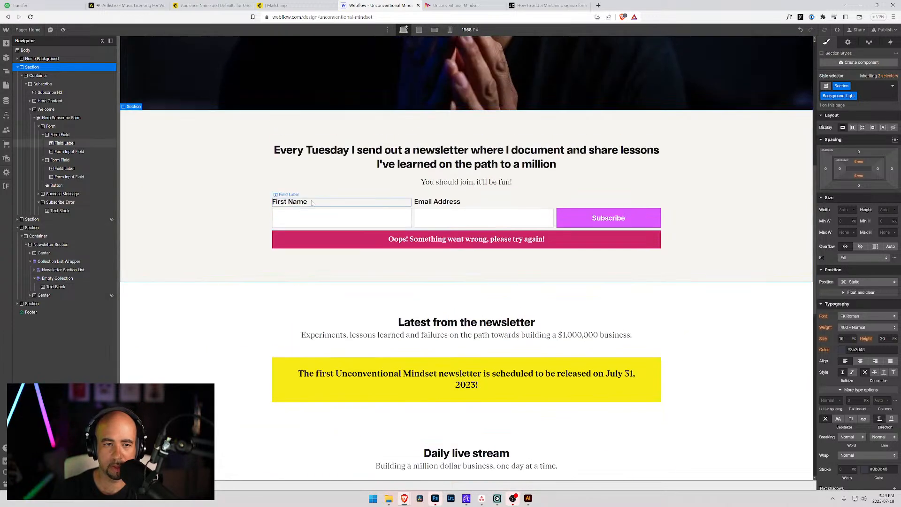
Switch the Hero Subscribe Form to its Success state and select the thank-you Success Message for styling.
left_click(417, 213)
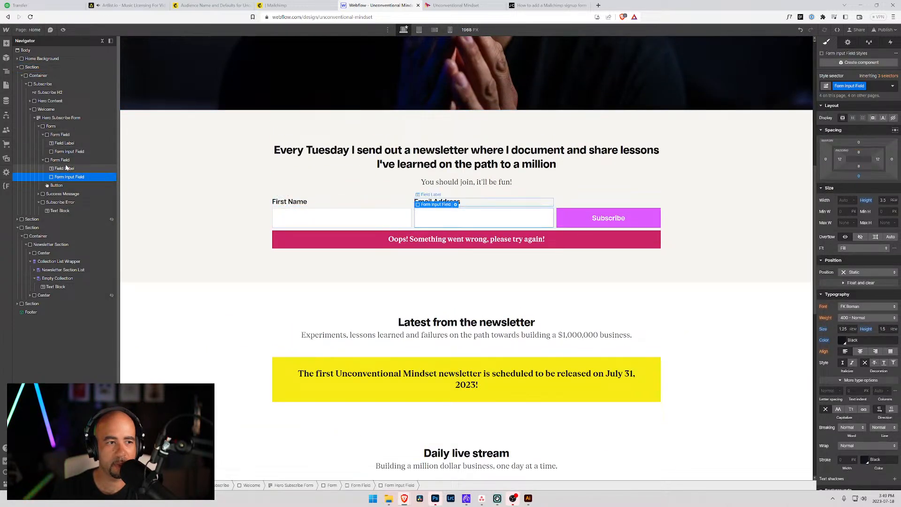
left_click(54, 194)
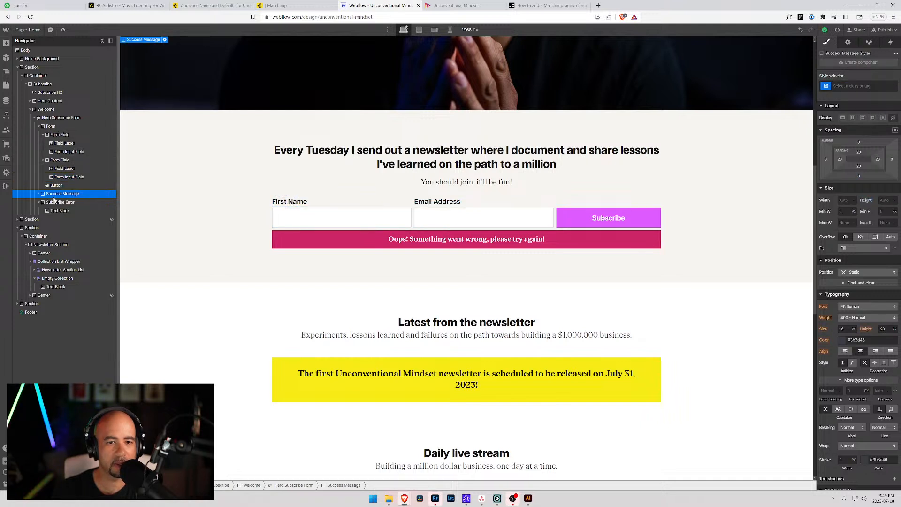
left_click(847, 43)
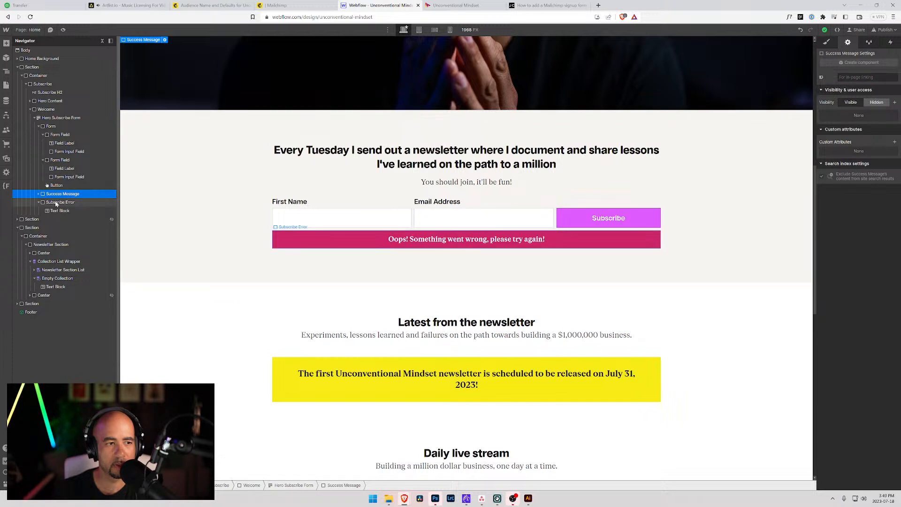
left_click(827, 43)
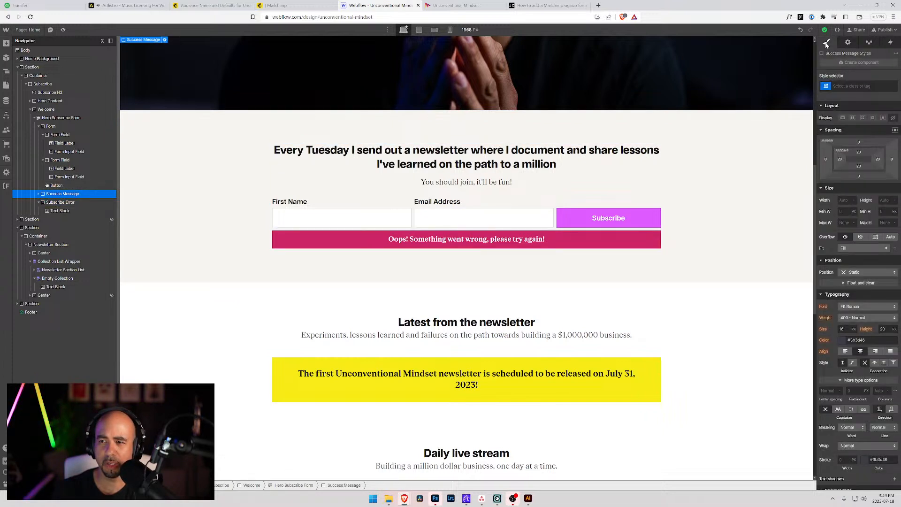
left_click(70, 118)
left_click(847, 42)
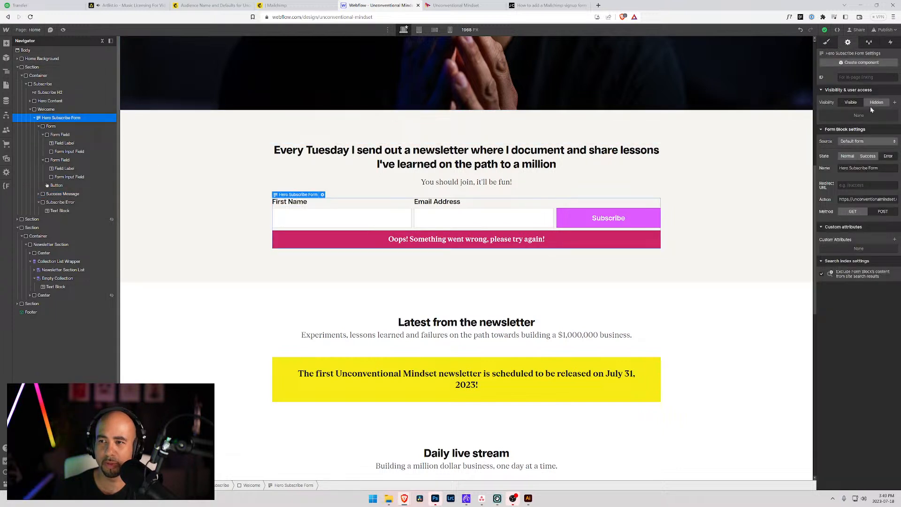
left_click(867, 156)
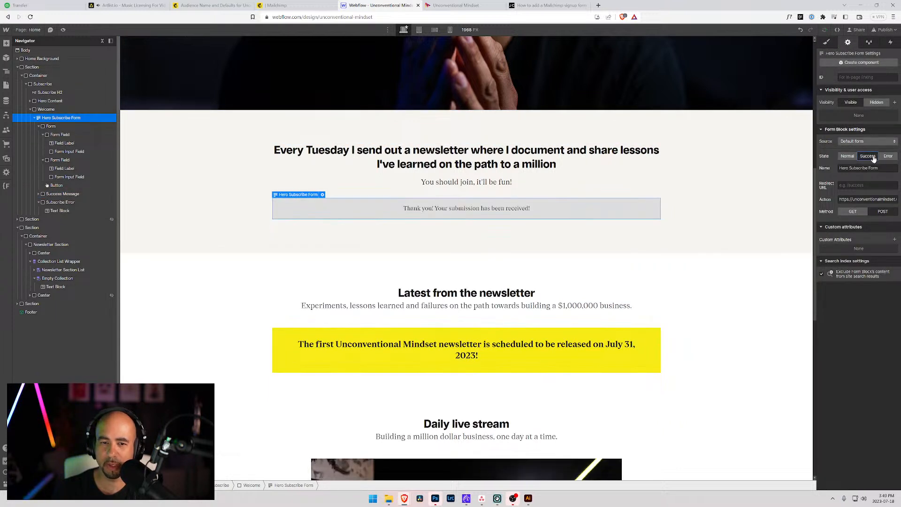
left_click(572, 201)
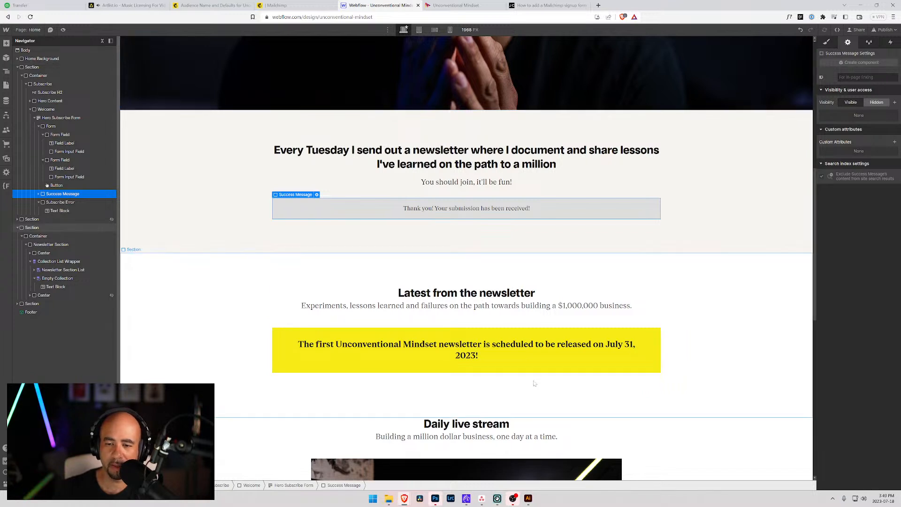
left_click(827, 42)
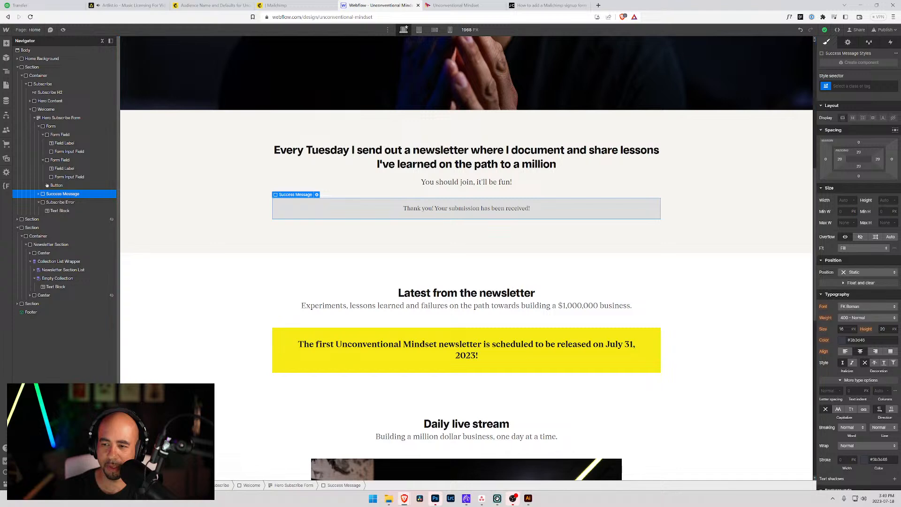
Make the success message background yellow.
scroll(843, 338, "down", 5)
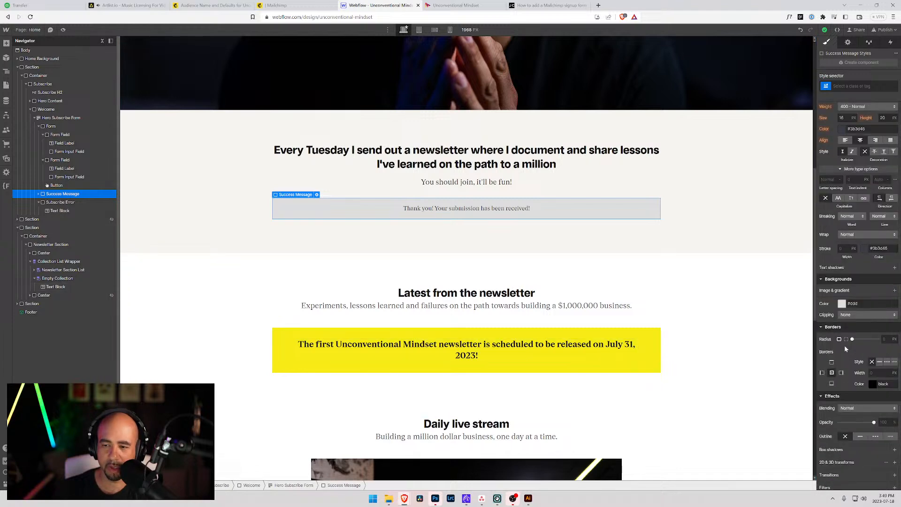
left_click(842, 259)
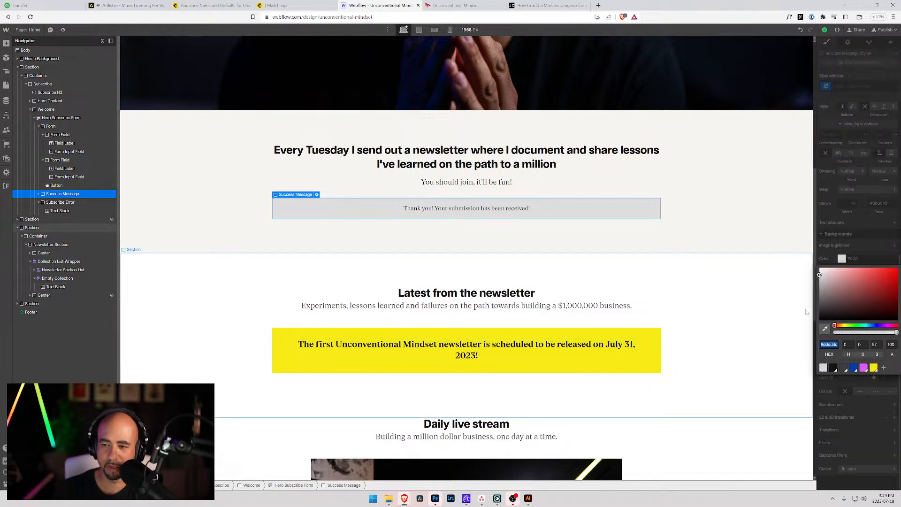
left_click(874, 368)
left_click(626, 207)
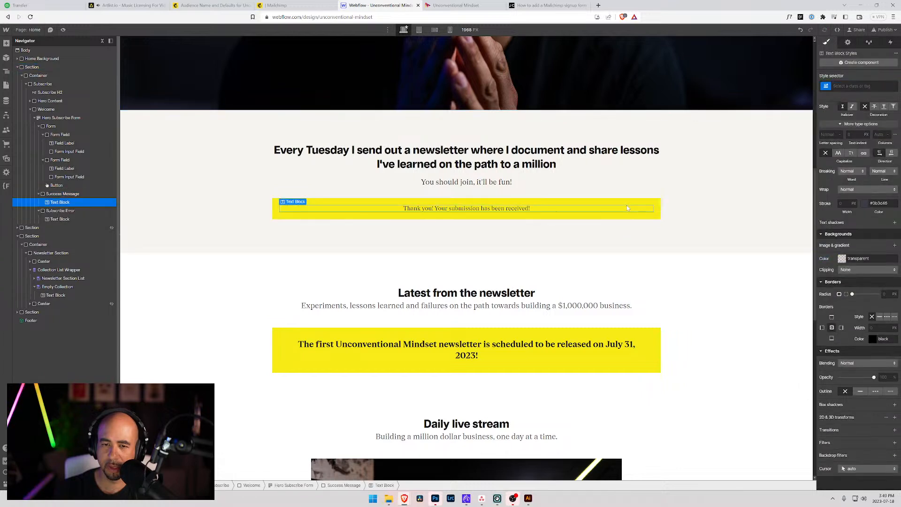
left_click(624, 201)
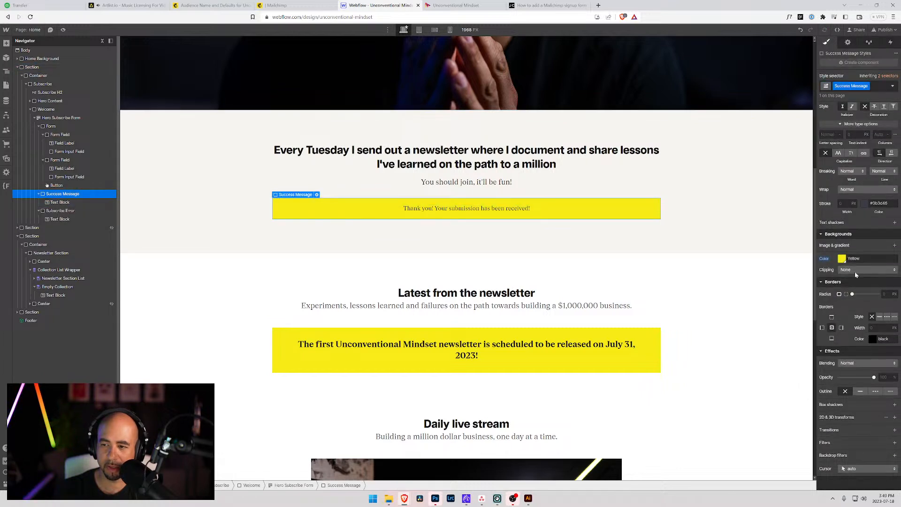
scroll(841, 305, "up", 3)
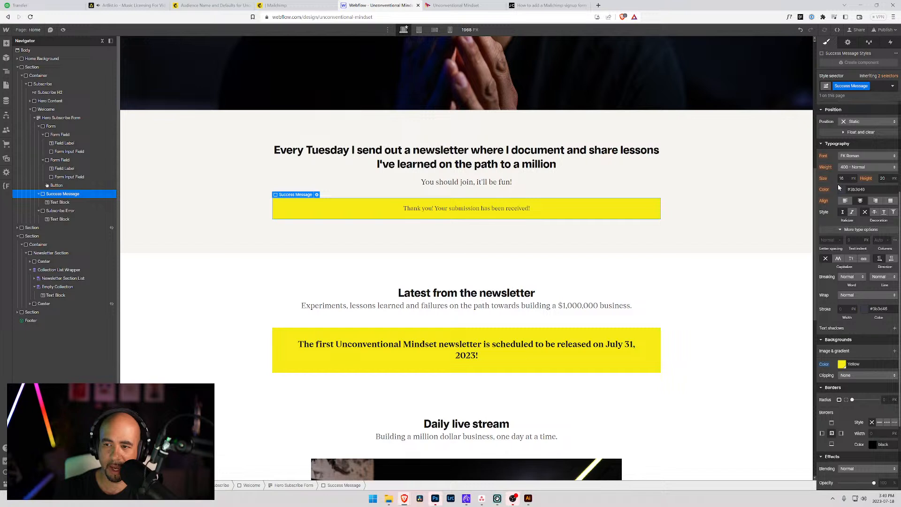
Set the success text to black, 1.5rem size and 700 Bold weight.
left_click(840, 190)
left_click(835, 312)
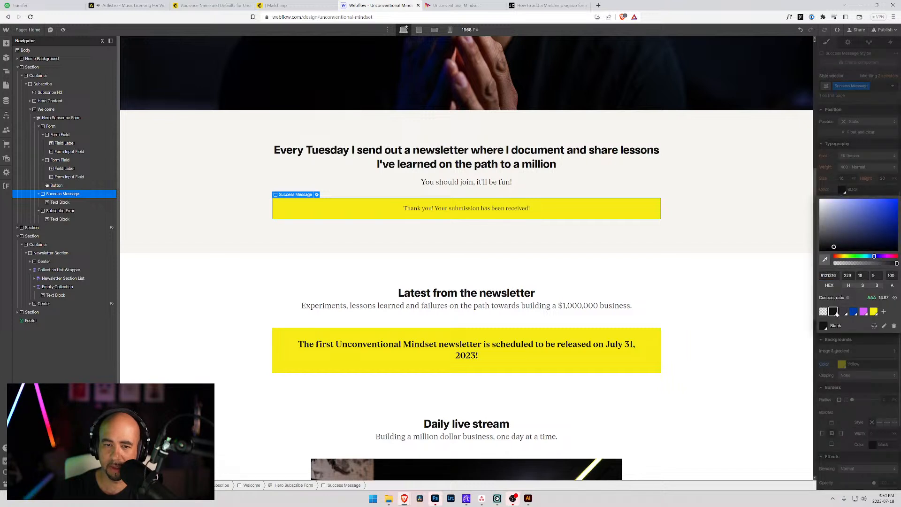
left_click(863, 143)
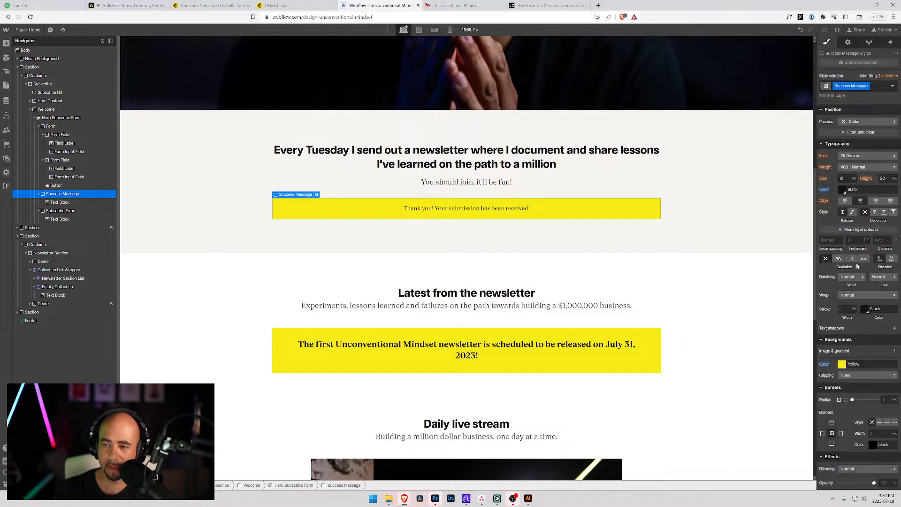
type("1.5rem")
key("Return")
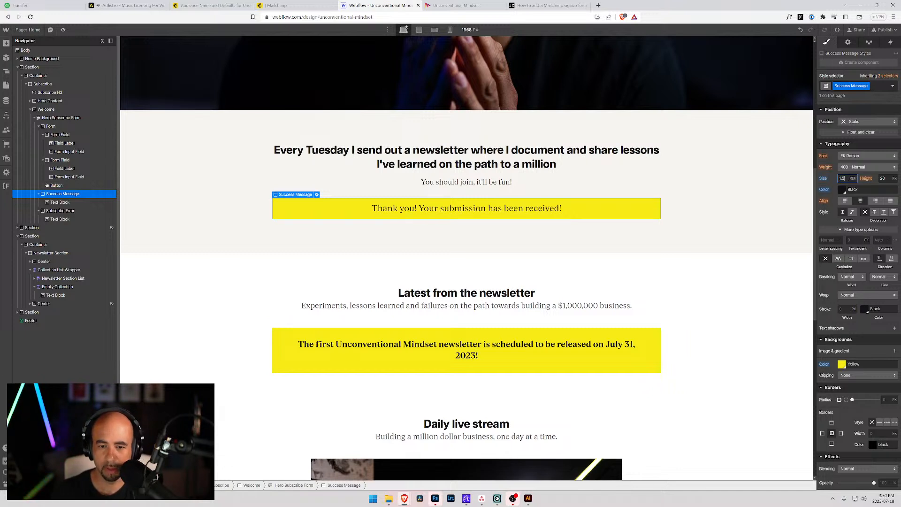
left_click(852, 171)
left_click(854, 194)
Give the success text -0.25px letter spacing and a 2rem line height.
left_click(543, 336)
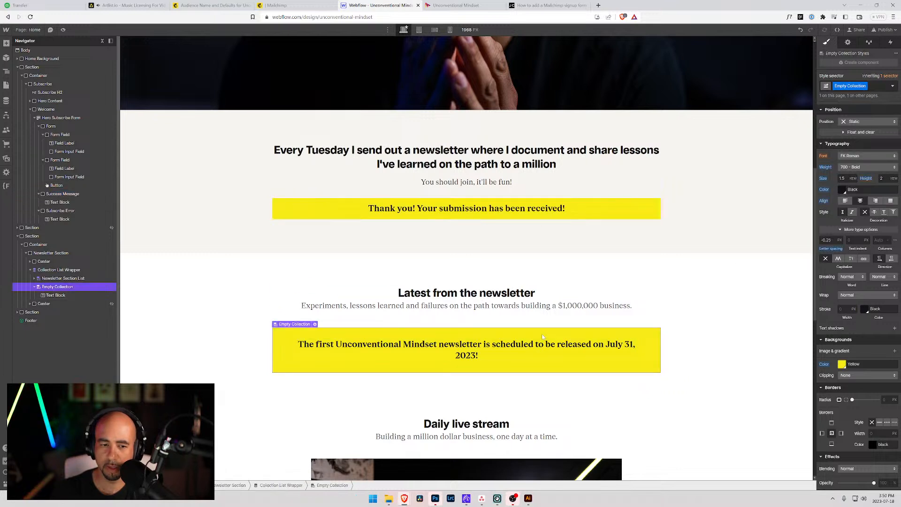
left_click(549, 199)
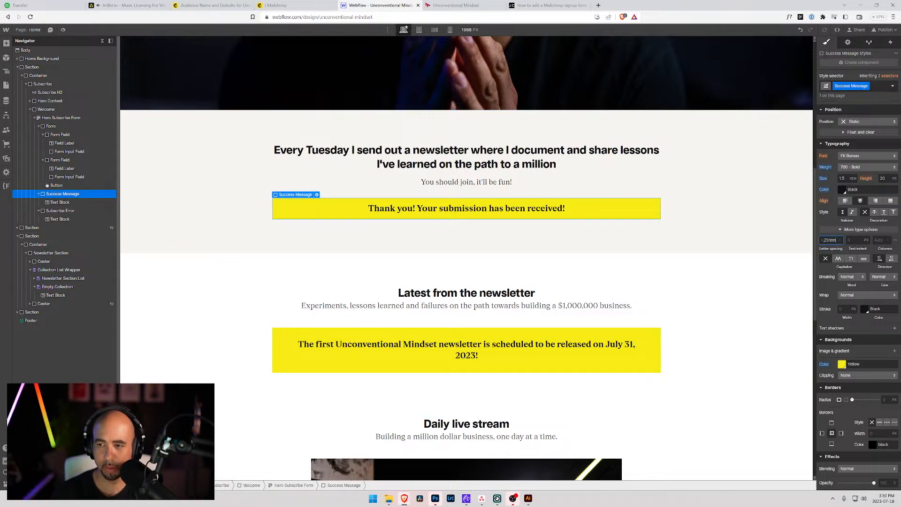
key("Return")
left_click(882, 178)
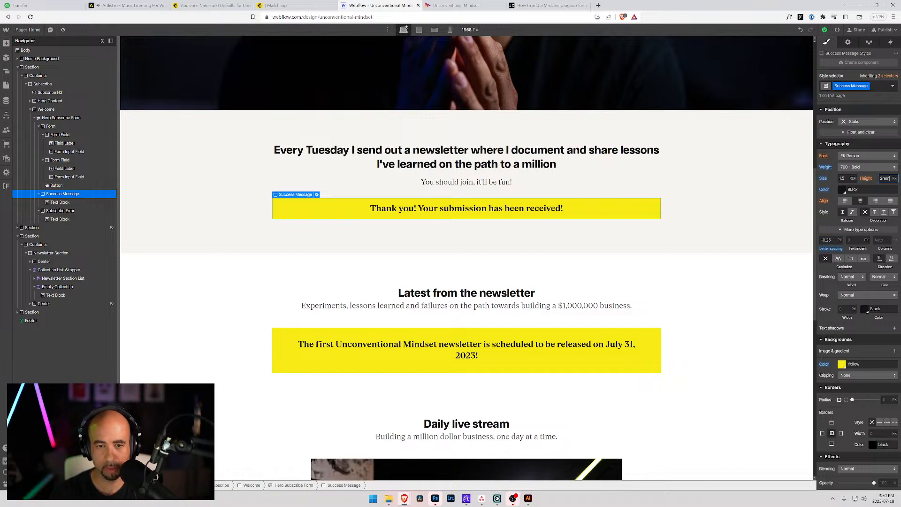
type("2rem")
key("Return")
Add 2rem padding to all four sides of the success message box.
left_click(634, 214)
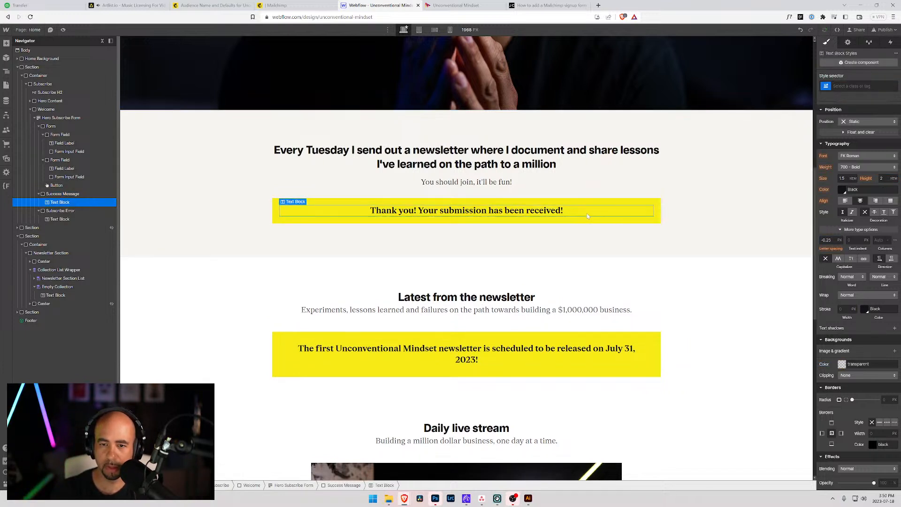
left_click(601, 192)
left_click(595, 202)
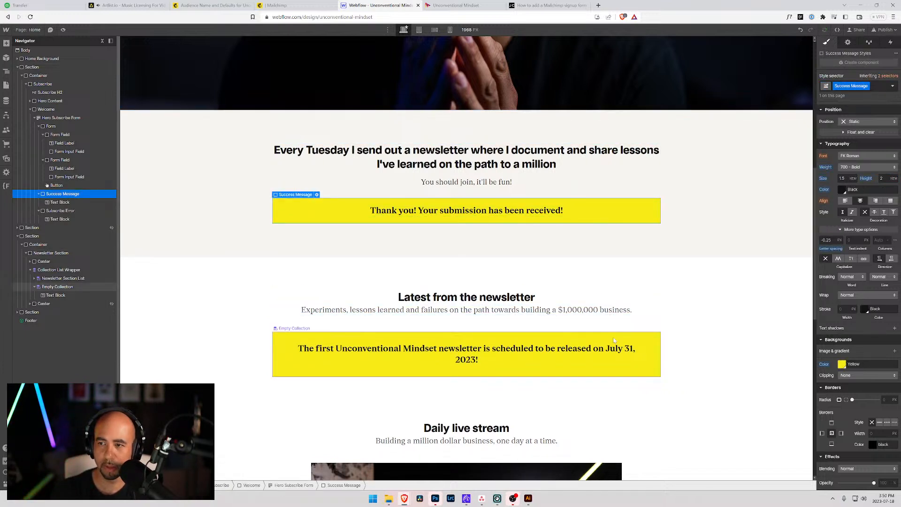
left_click(606, 350)
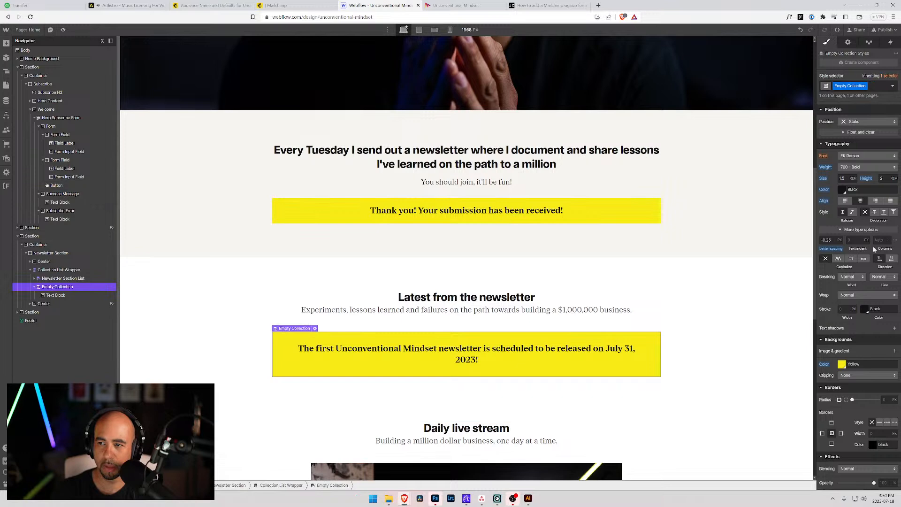
left_click(643, 202)
left_click(860, 153)
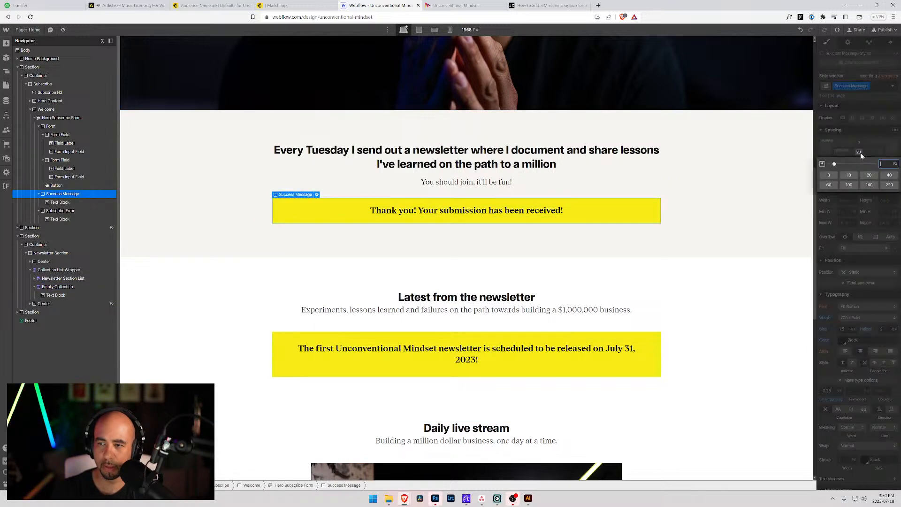
type("2rem")
key("Return")
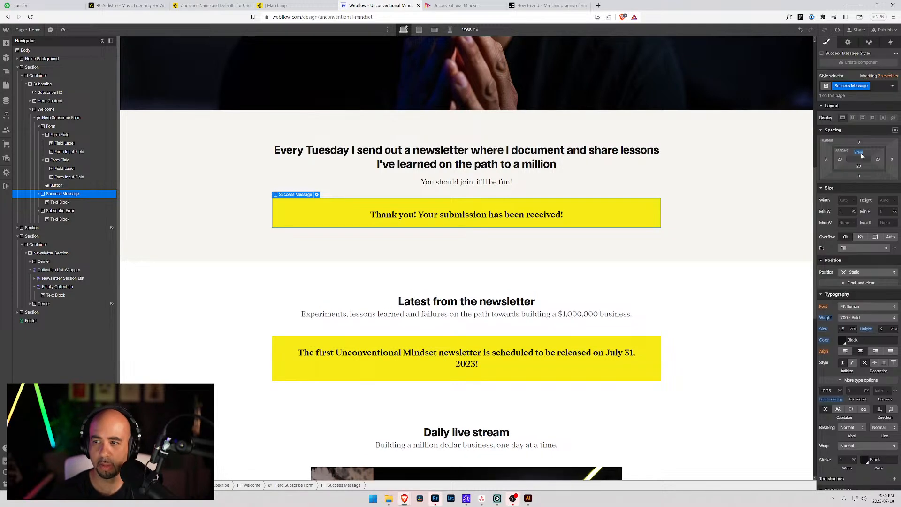
left_click_drag(863, 154, 846, 164)
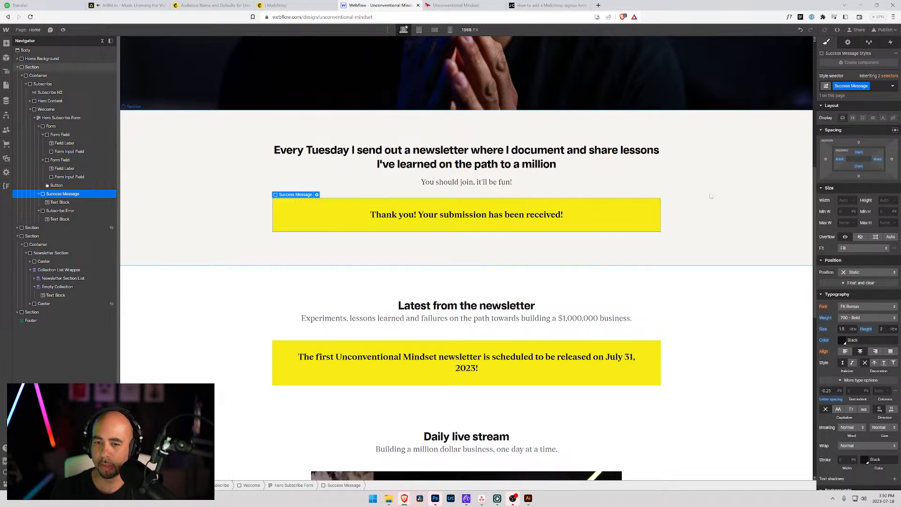
Replace the wording after 'Thank you' with 'for subscribing! Please check your email to verify your subscription.'.
left_click(689, 187)
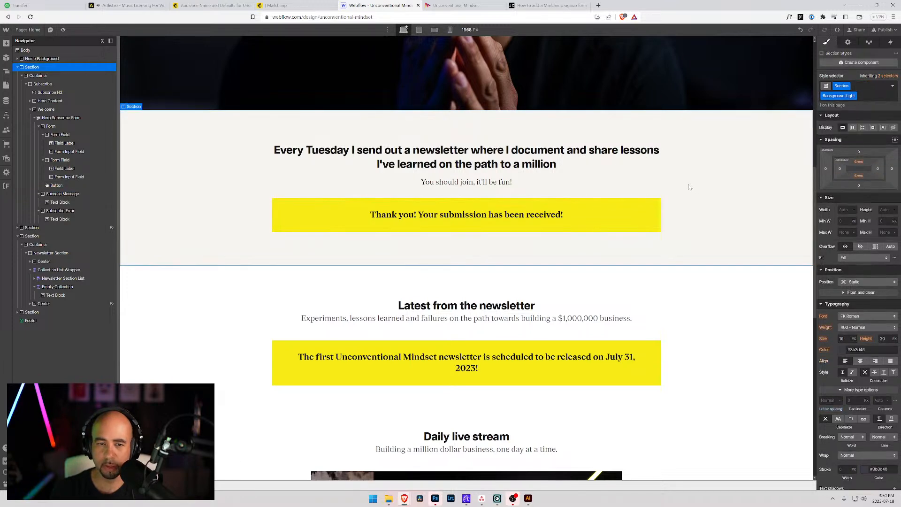
left_click(462, 214)
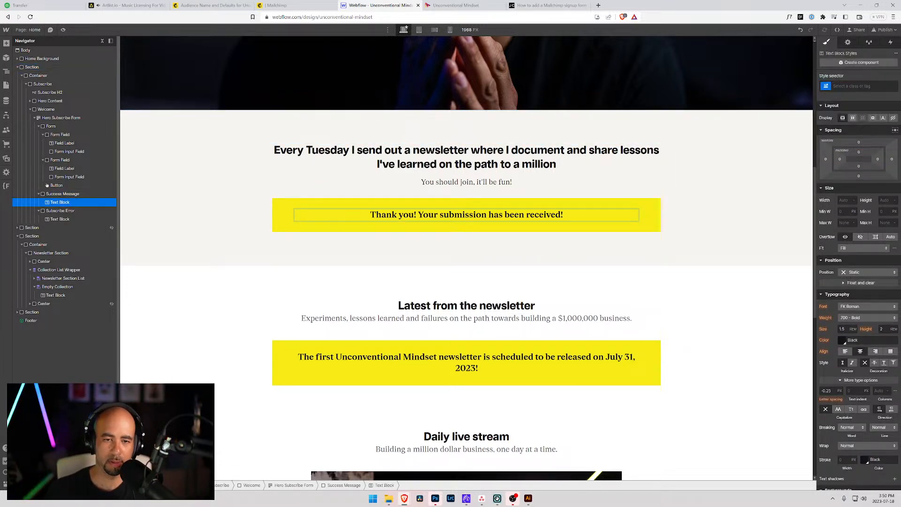
left_click_drag(415, 215, 623, 201)
key("BackSpace")
type("fopr")
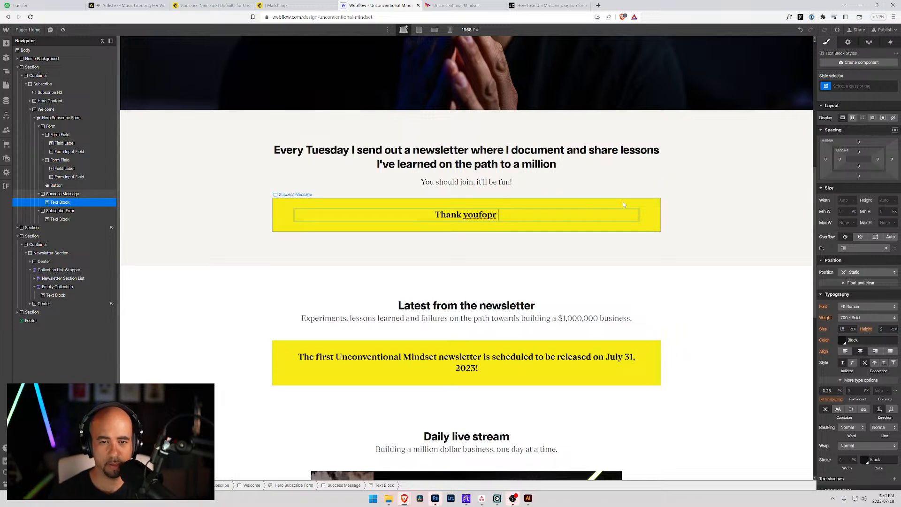
key("BackSpace")
key("BackSpace")
type("for s")
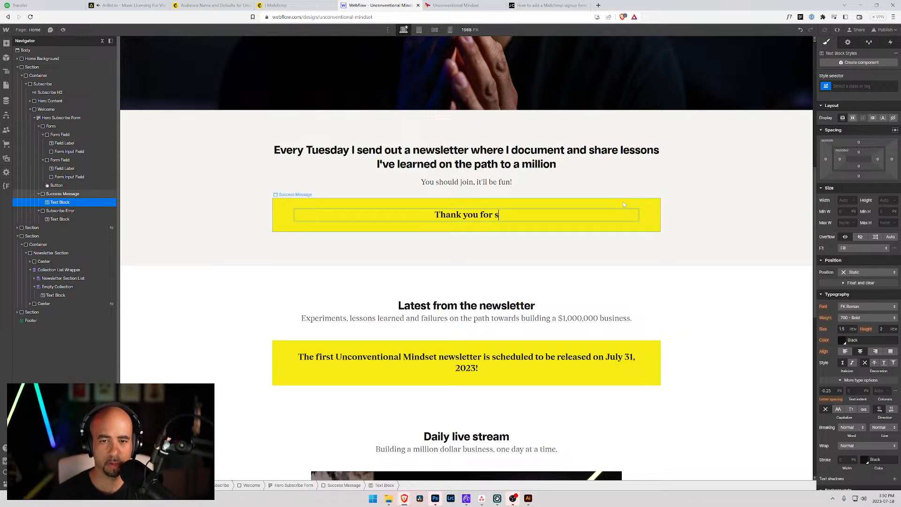
type("ubscribing!")
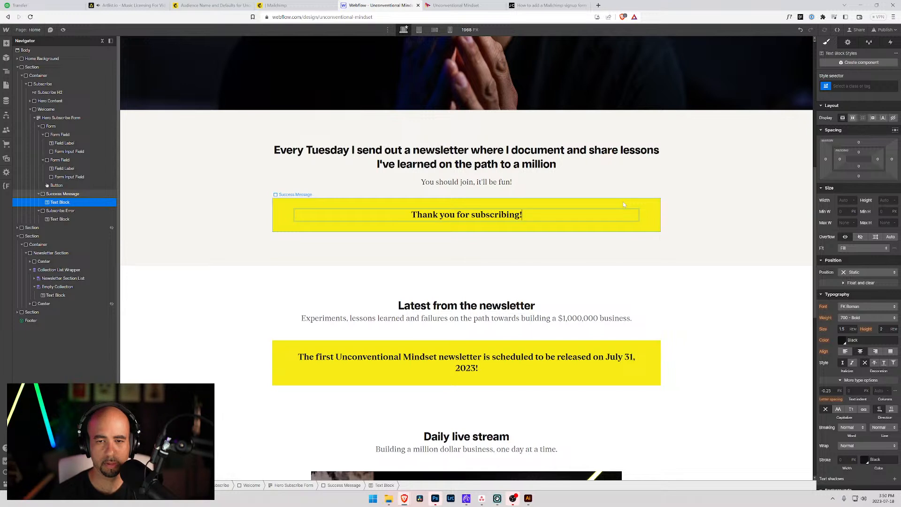
type(" Please check y")
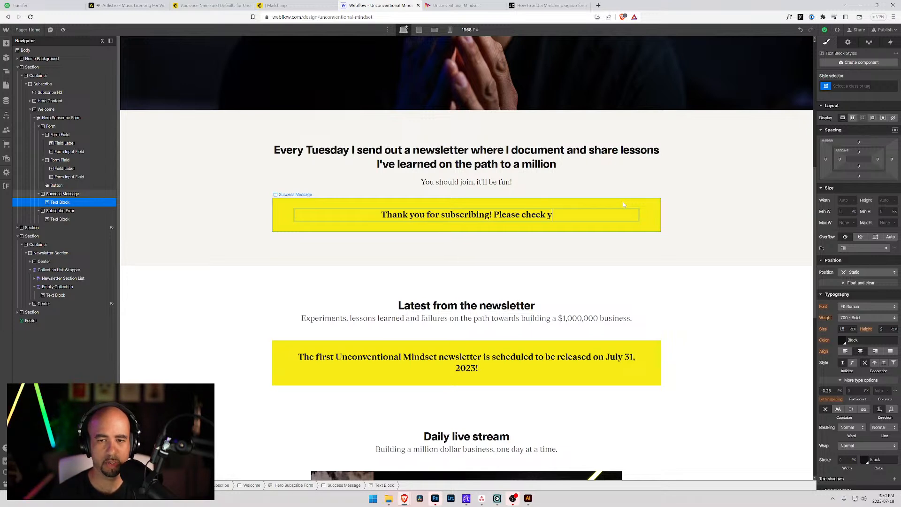
type("our email to verif")
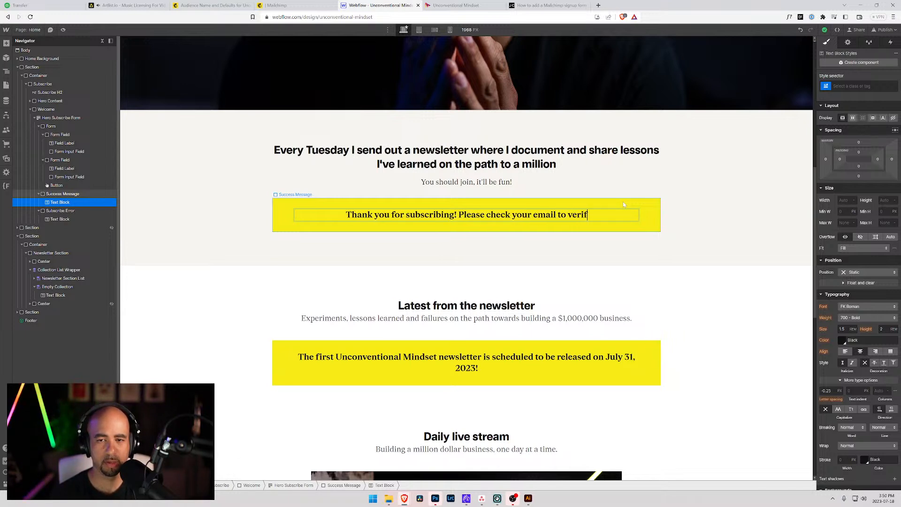
type("y your su")
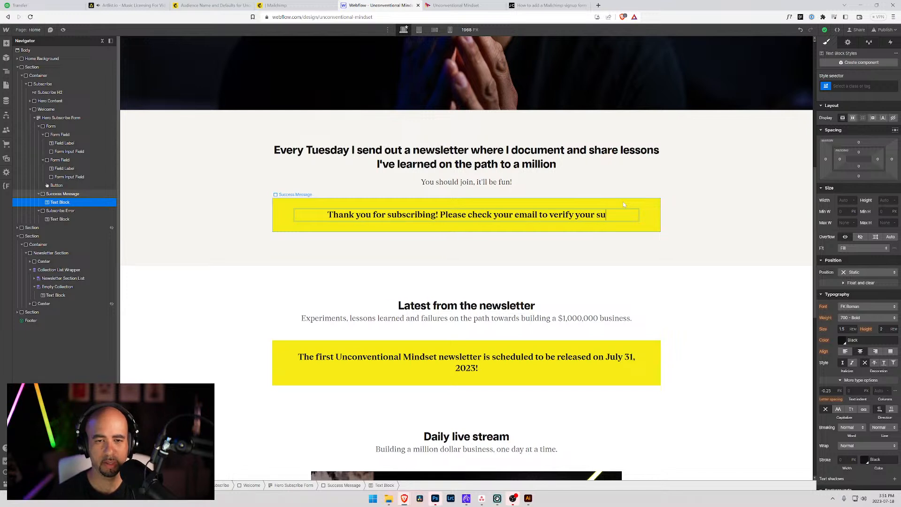
type("bscription")
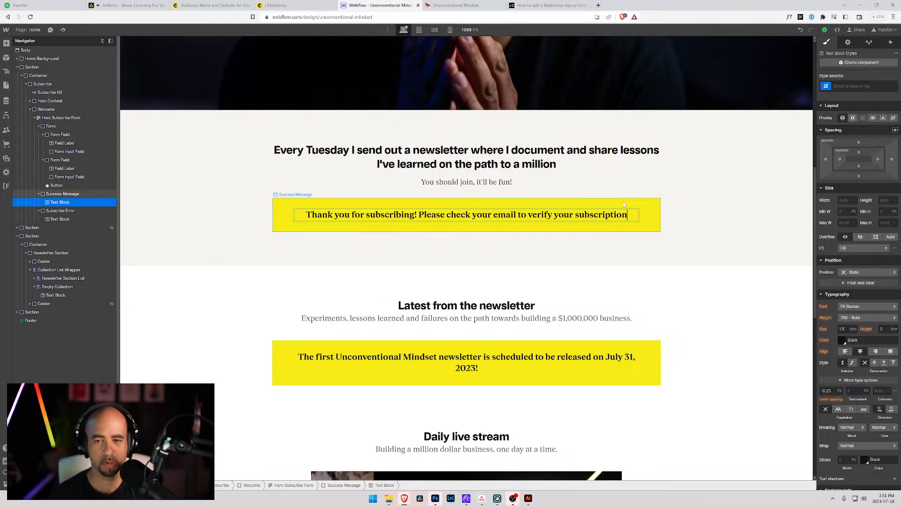
type(".")
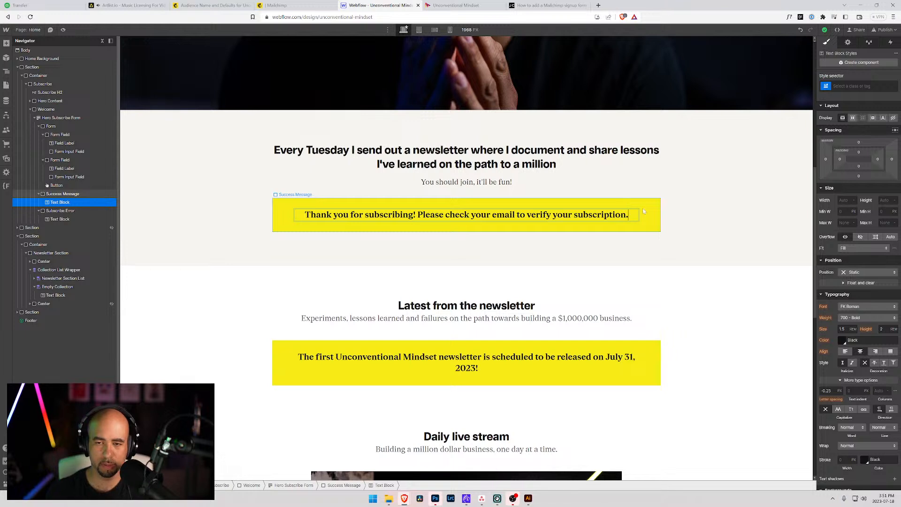
left_click(684, 206)
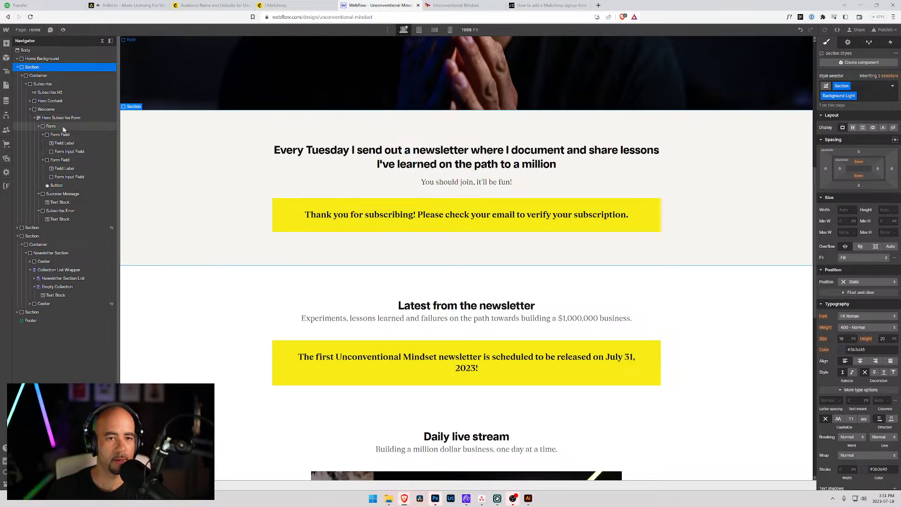
Enter the Footer component and select its form's Error Message in the Navigator.
scroll(312, 208, "down", 10)
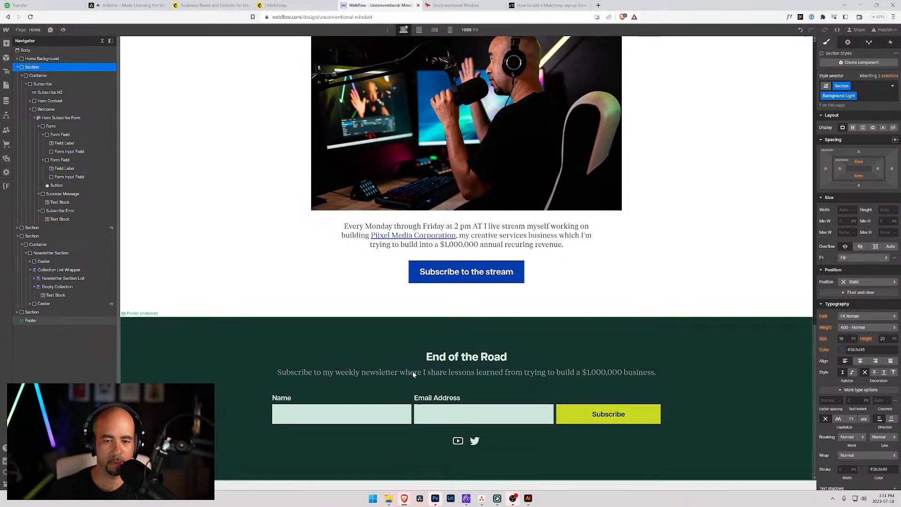
left_click(428, 398)
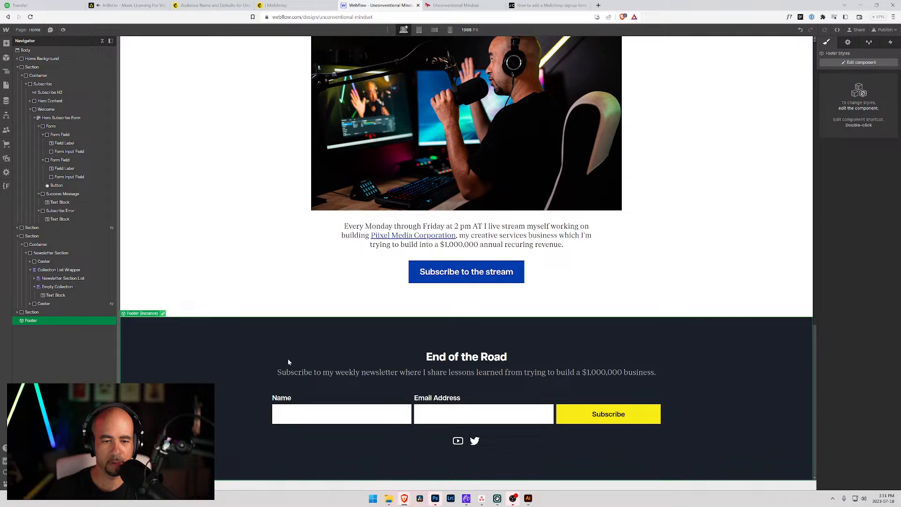
double_click(225, 336)
left_click(404, 401)
left_click(413, 411)
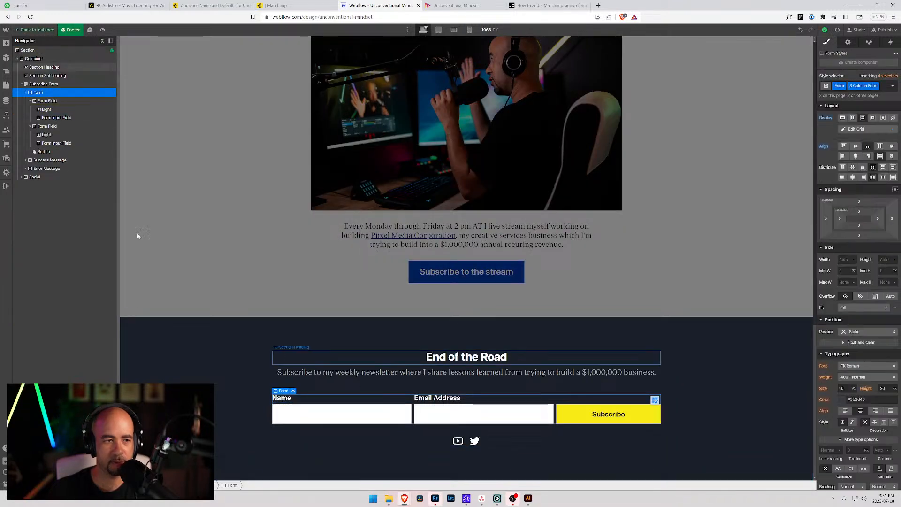
left_click(30, 101)
left_click(26, 93)
left_click(31, 101)
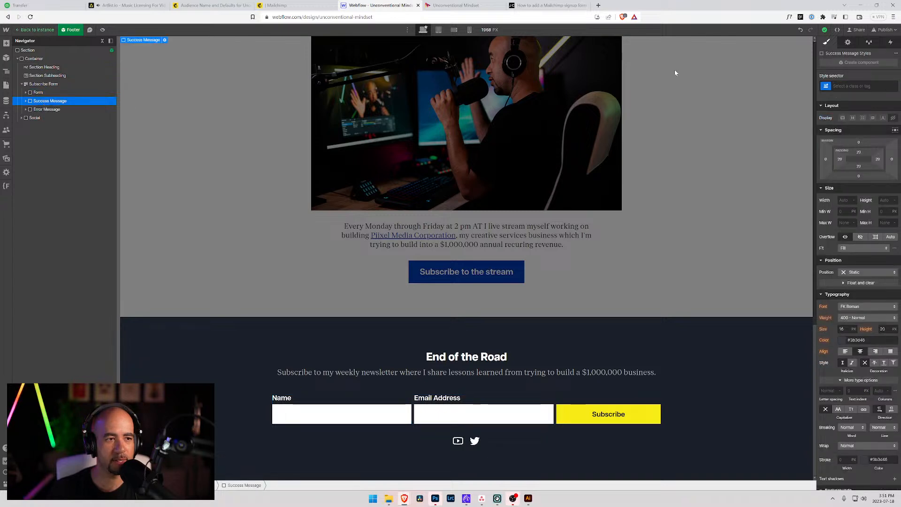
left_click(47, 109)
Apply the existing Subscribe Error class to the footer error message and exit the component.
left_click(854, 86)
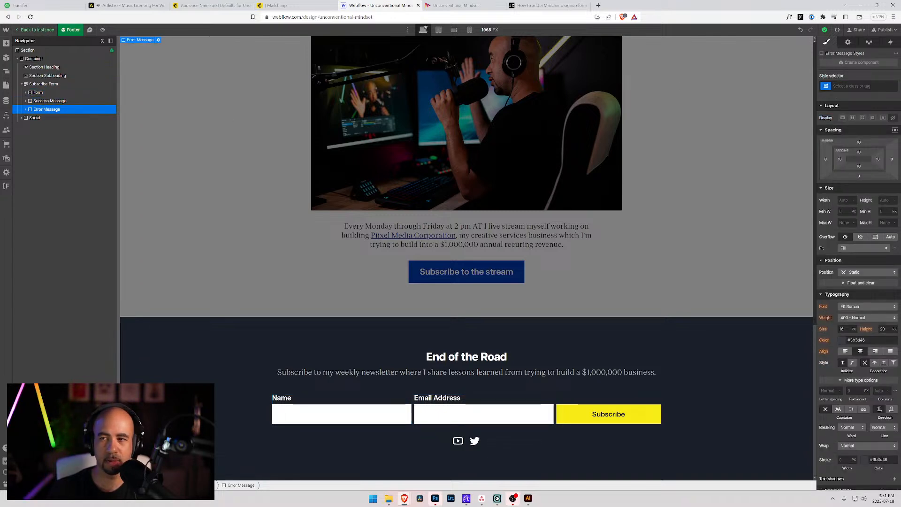
type("err")
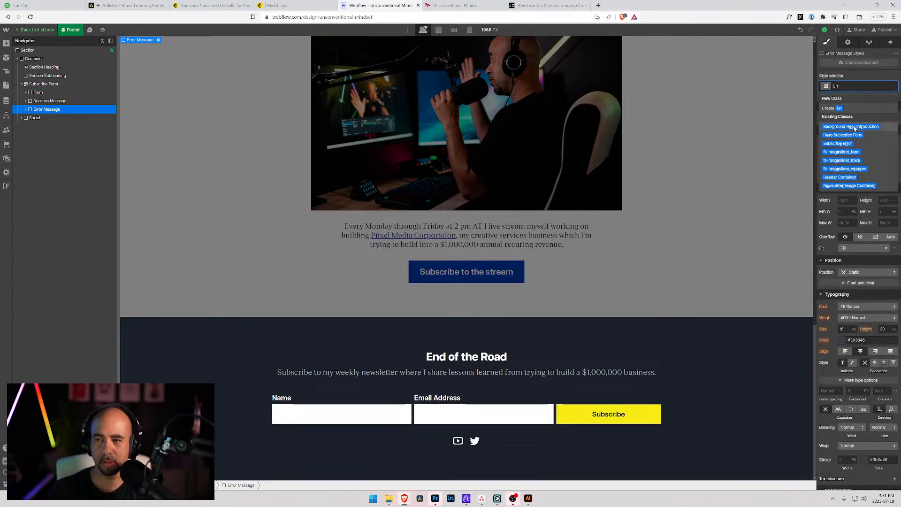
left_click(838, 144)
scroll(335, 289, "up", 15)
scroll(328, 262, "down", 5)
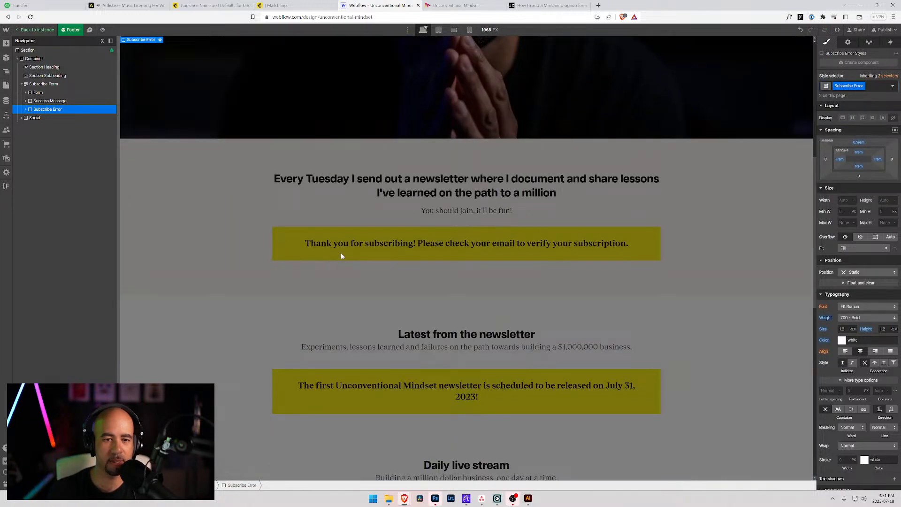
double_click(338, 260)
scroll(330, 227, "down", 10)
scroll(323, 153, "up", 7)
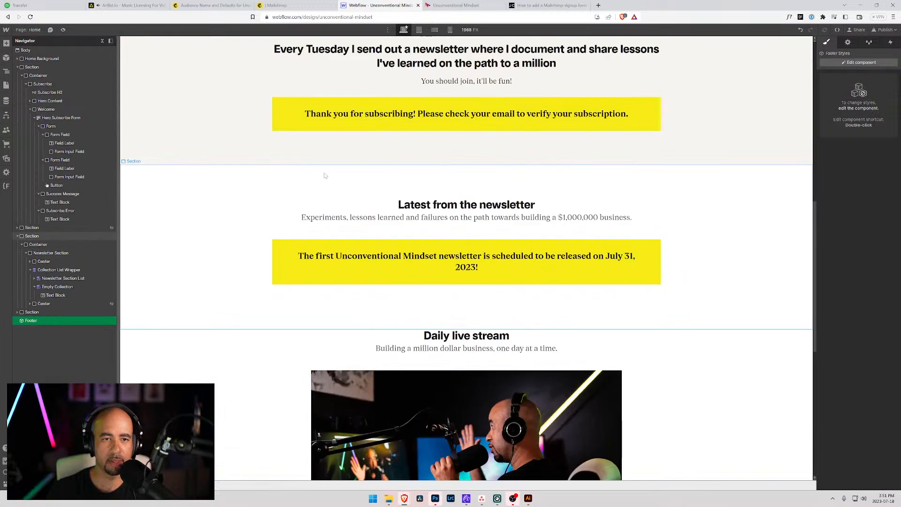
Rename the hero form's Success Message class to 'Subscribe Success'.
left_click(307, 99)
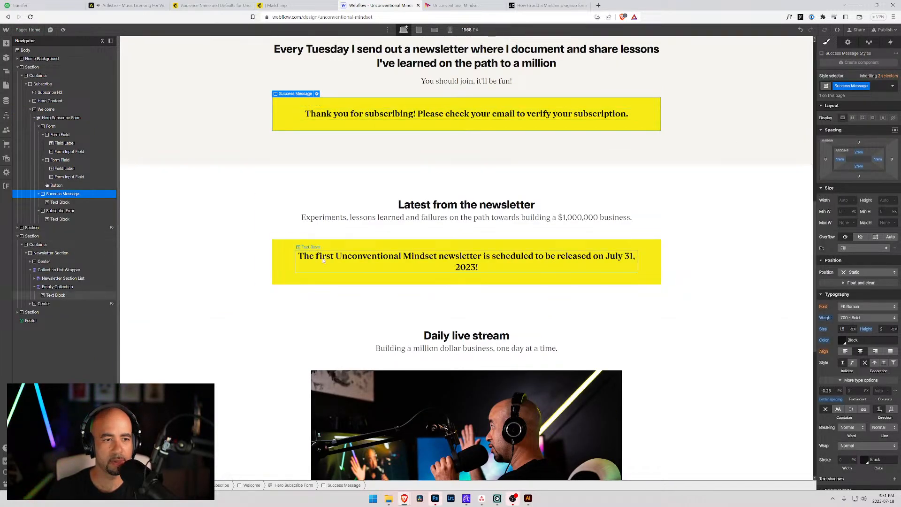
scroll(413, 329, "down", 6)
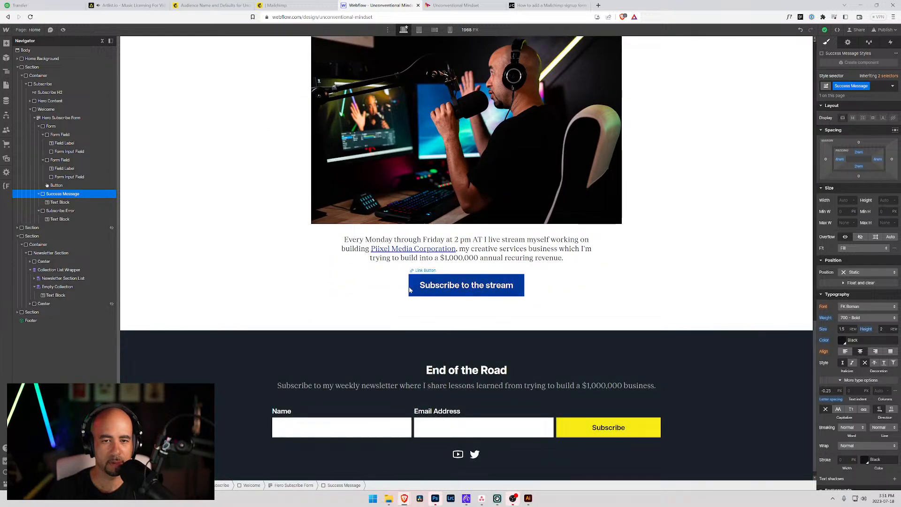
scroll(412, 289, "up", 6)
left_click(867, 87)
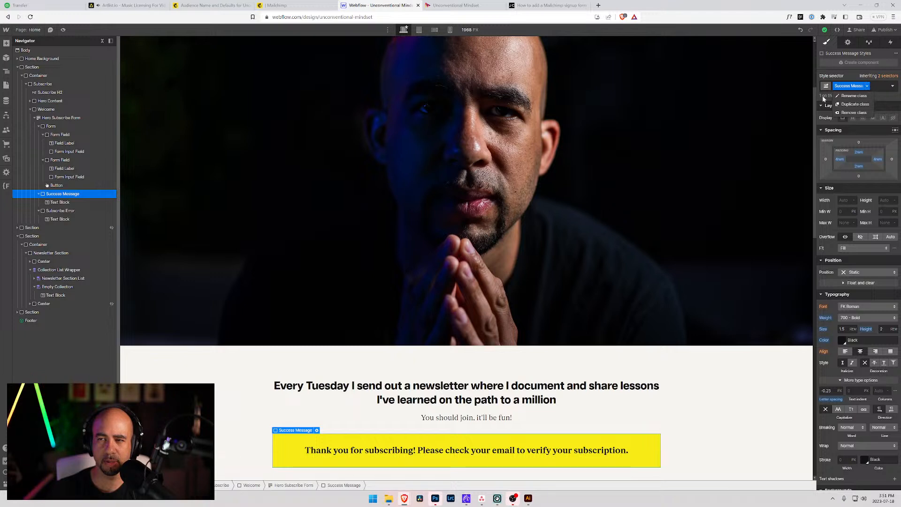
left_click(853, 95)
type("S")
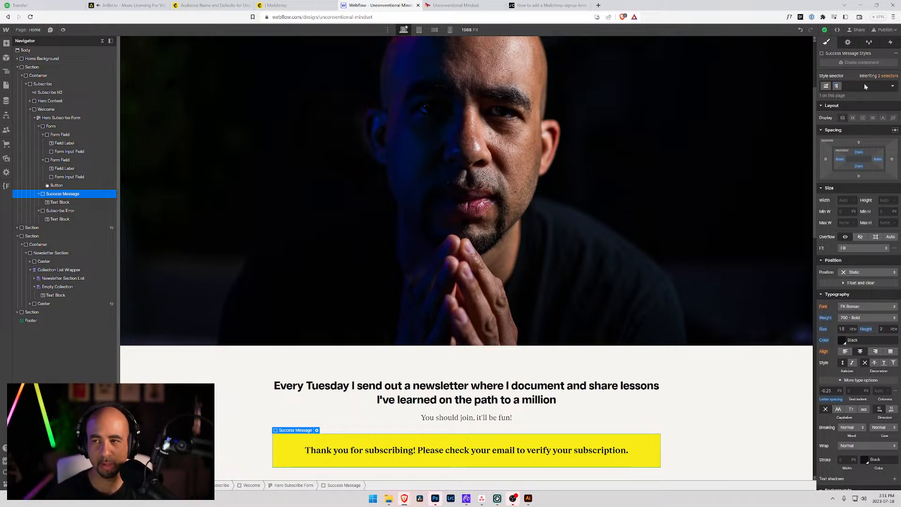
type("ubscribe")
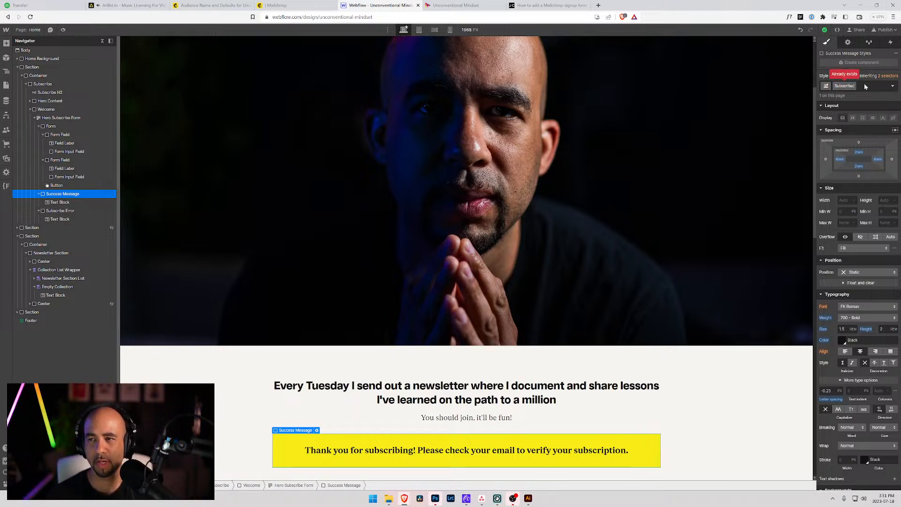
type(" Success")
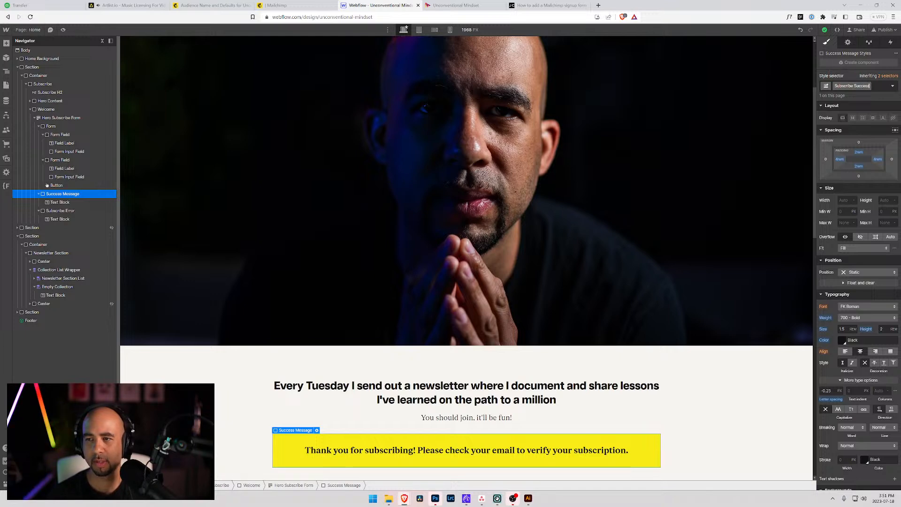
key("Return")
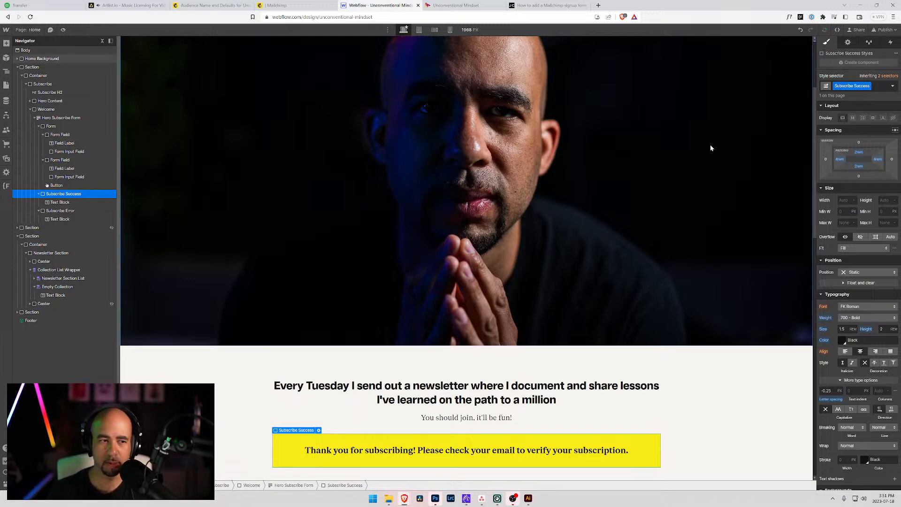
scroll(797, 113, "down", 20)
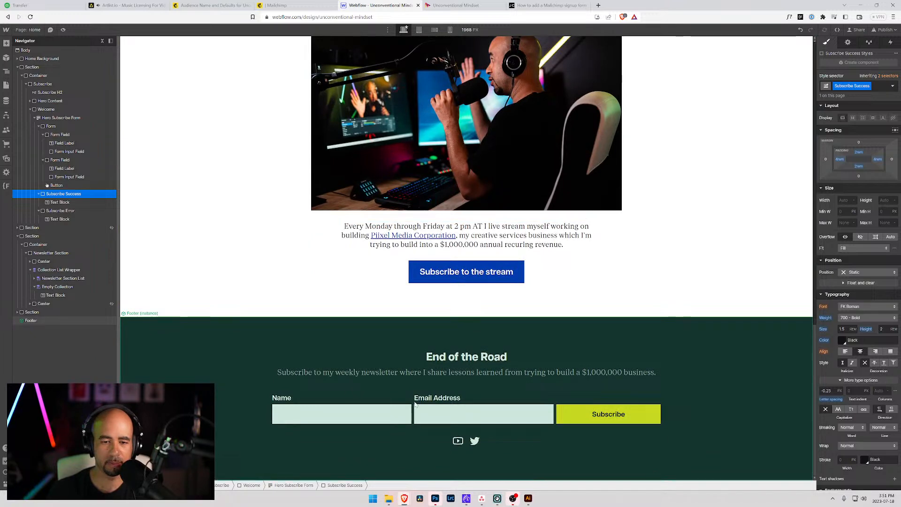
Enter the Footer component and set its Subscribe Form to the Error state.
left_click(415, 404)
double_click(392, 354)
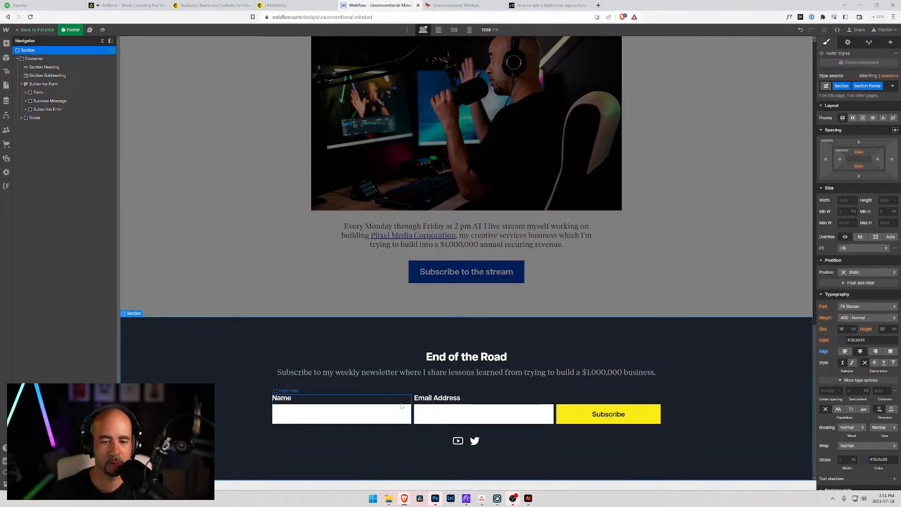
left_click(357, 414)
left_click(44, 84)
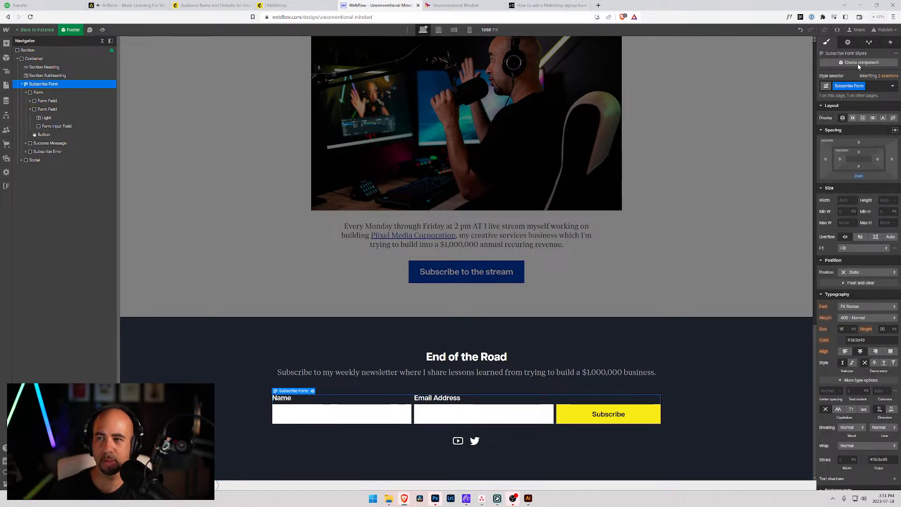
left_click(848, 43)
left_click(887, 156)
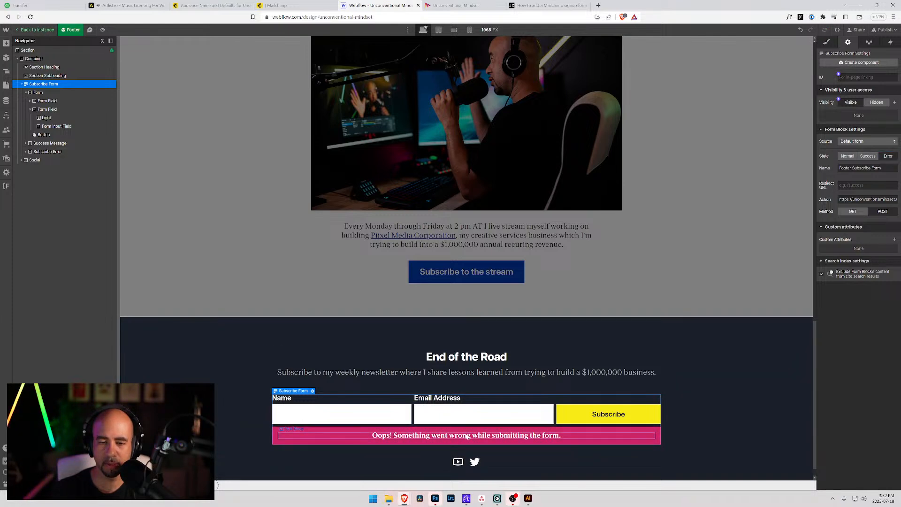
Change the footer error text to 'Oops! Something went wrong, please try again.'.
double_click(437, 441)
left_click_drag(473, 435, 564, 425)
key("BackSpace")
key("BackSpace")
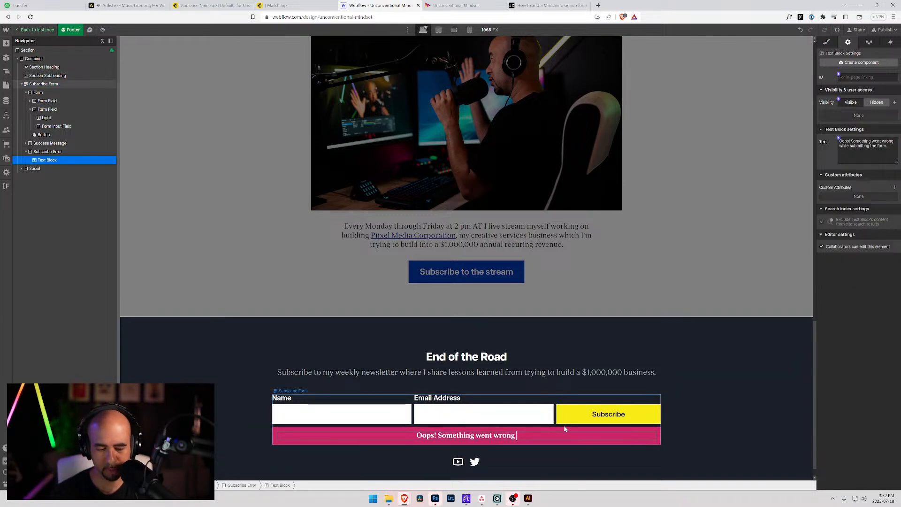
type(".")
key("BackSpace")
type(", please try again.")
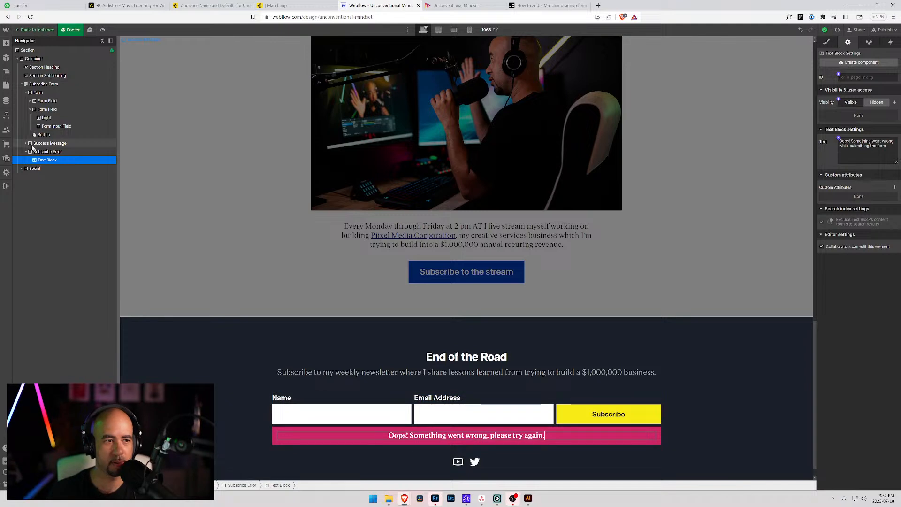
left_click(45, 142)
left_click(44, 84)
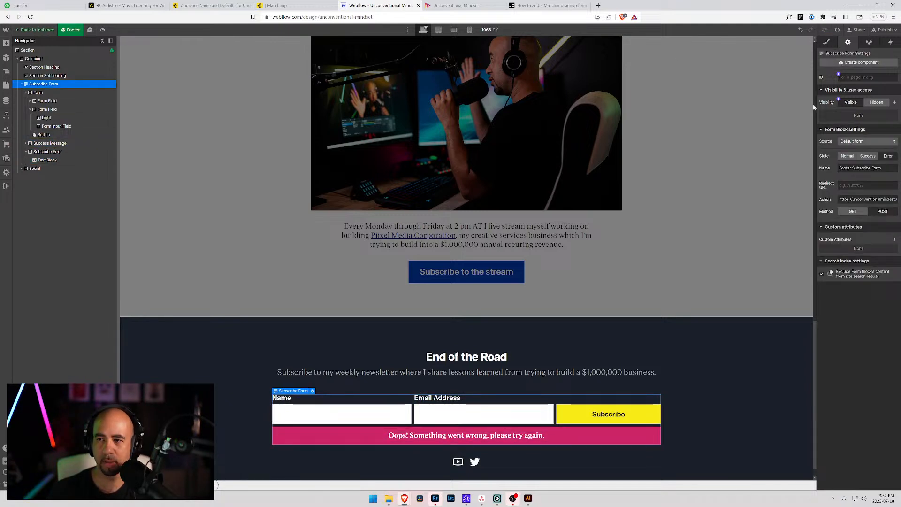
Show the footer form's Success state and apply the Subscribe Success class to its message.
left_click(869, 158)
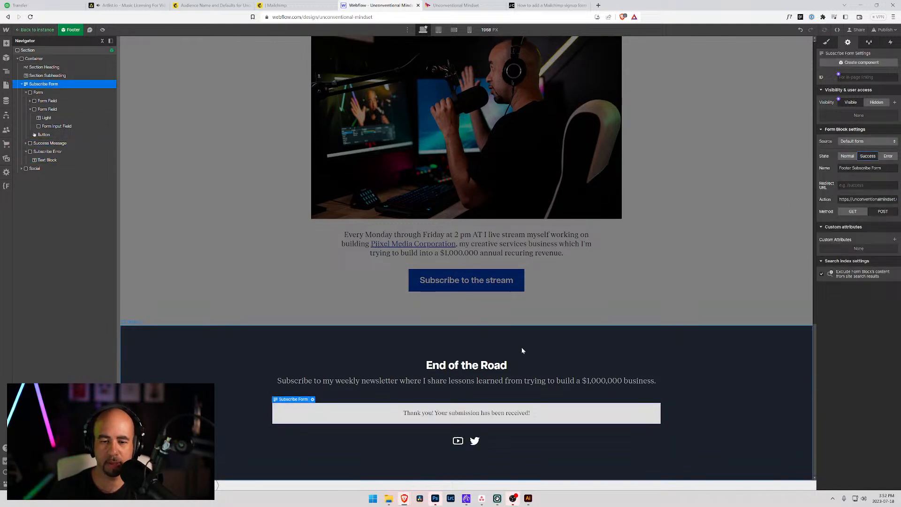
left_click(826, 43)
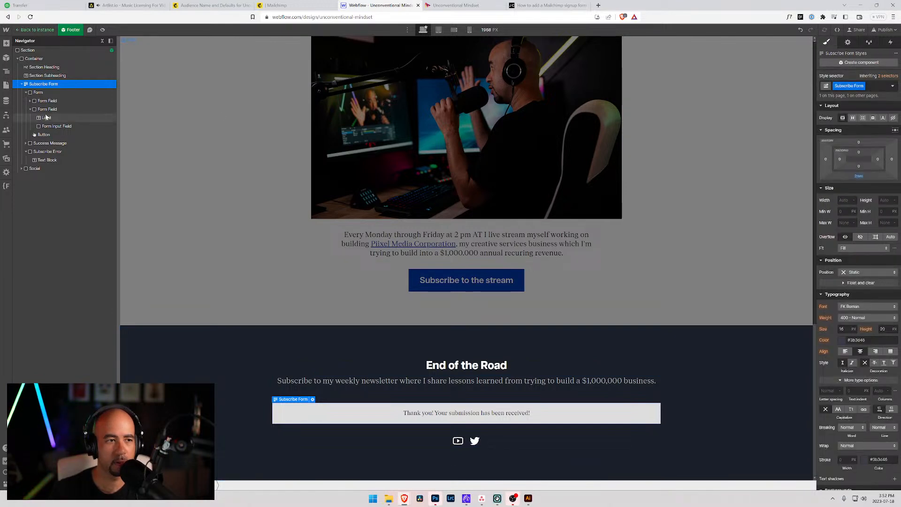
left_click(47, 143)
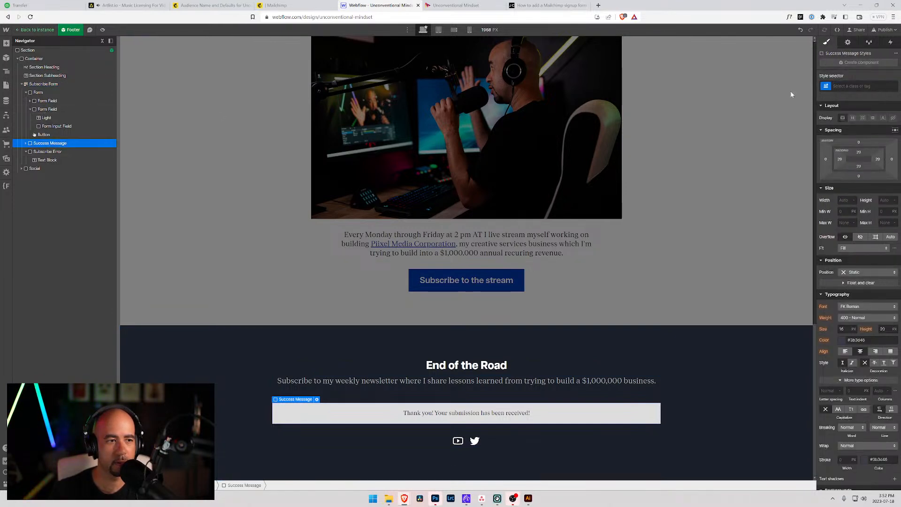
left_click(851, 86)
type("Subscribe Success")
key("Return")
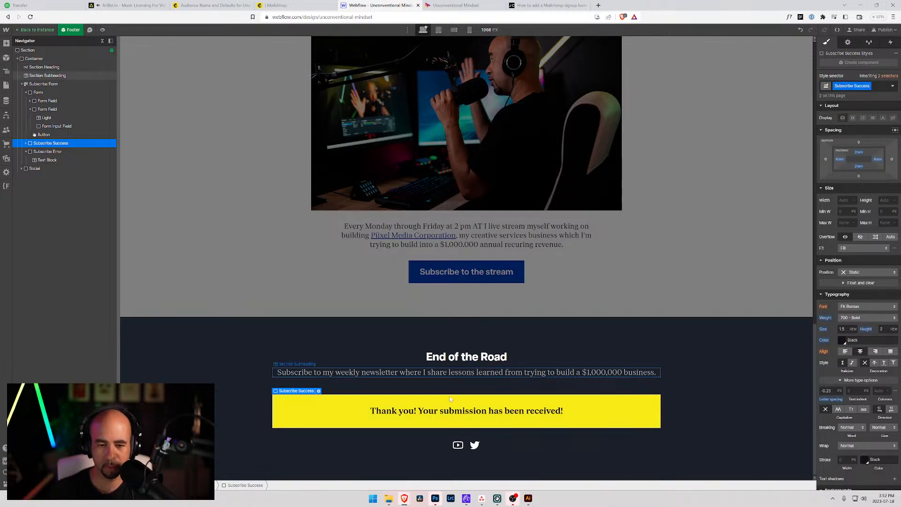
Replace 'Your submission has been received!' with 'for subscribing! Please check your inbox to verify your subscription.'.
double_click(419, 411)
left_click_drag(418, 411, 597, 400)
type("for ")
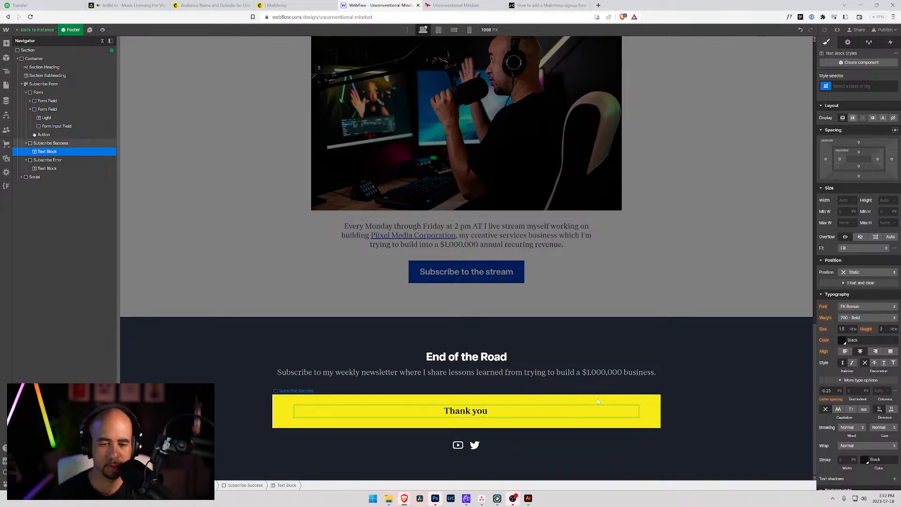
type("subscrdibi")
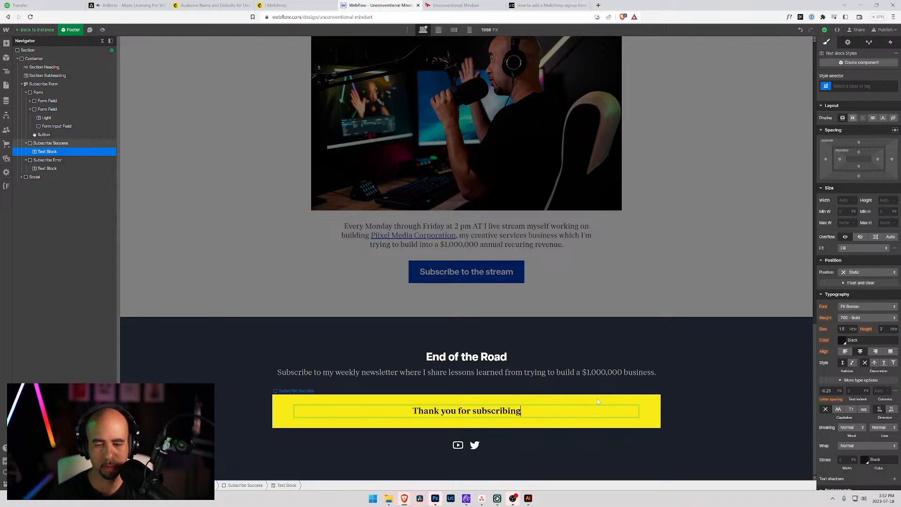
type("ng! Please chekc yo")
key("BackSpace")
key("BackSpace")
key("BackSpace")
key("BackSpace")
key("BackSpace")
type("ck your ")
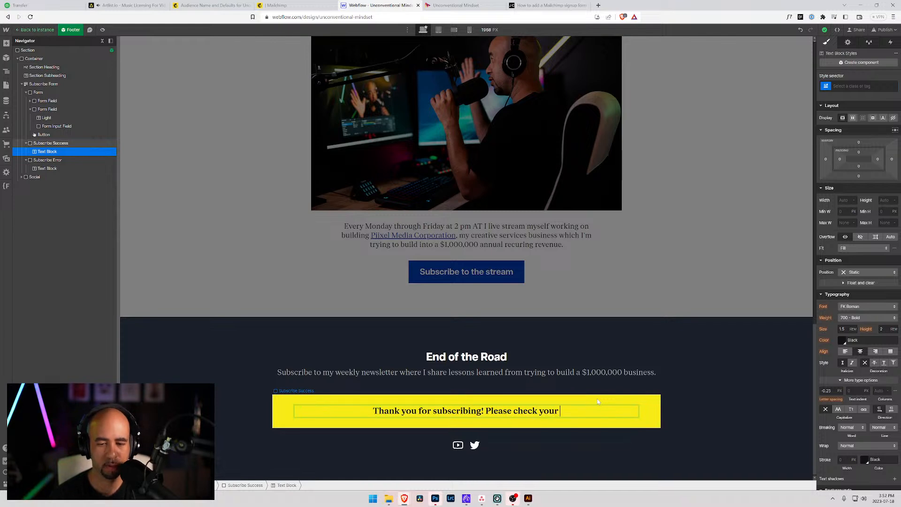
type("inbox to v")
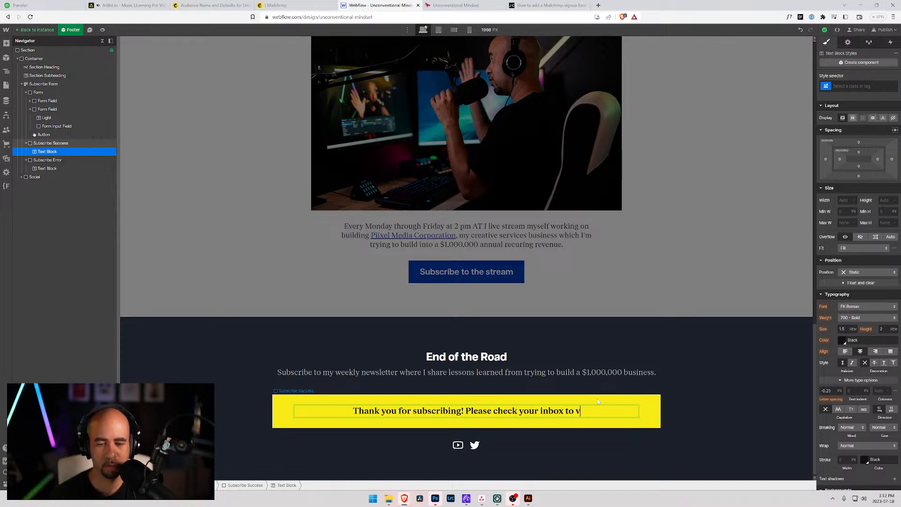
type("erify your sub")
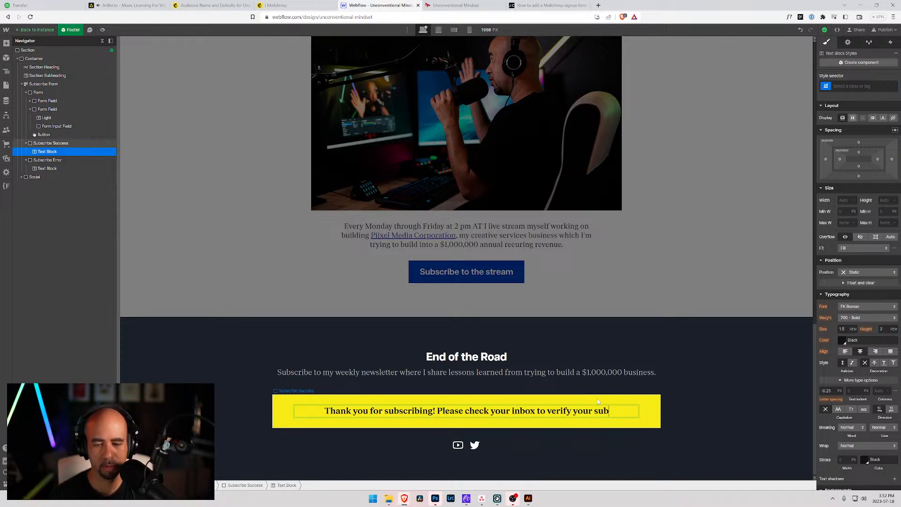
type("cription.")
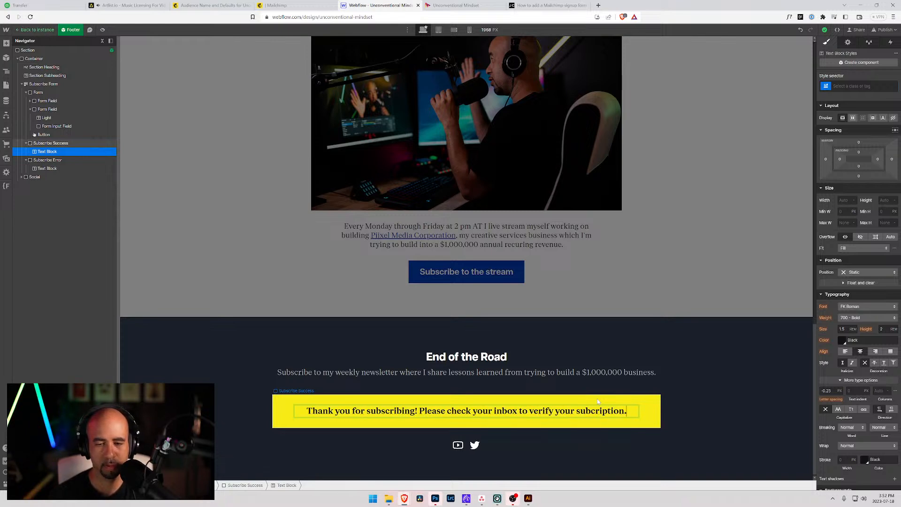
key("Left")
key("Left")
key("Left")
key("Left")
key("Left")
key("Left")
key("Left")
key("Left")
key("Left")
type("s")
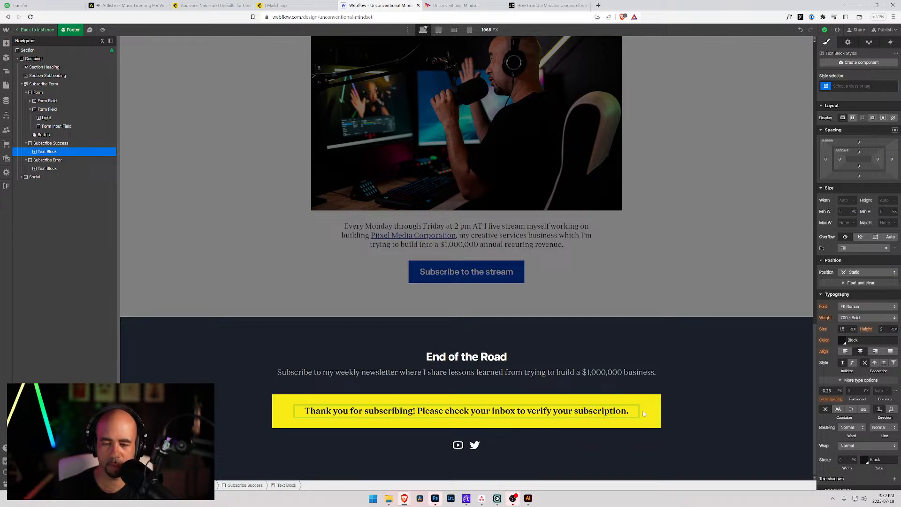
left_click(694, 374)
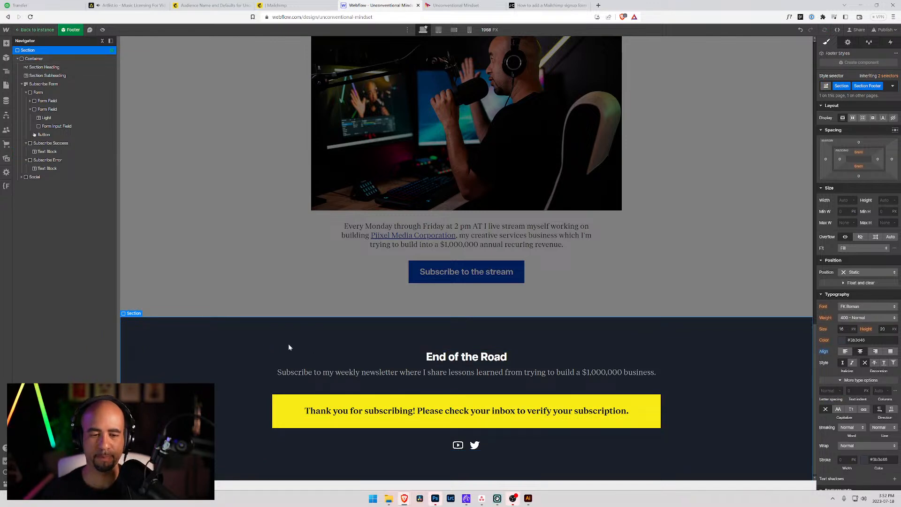
Return the footer Subscribe Form to its Normal state and exit the component.
left_click(91, 84)
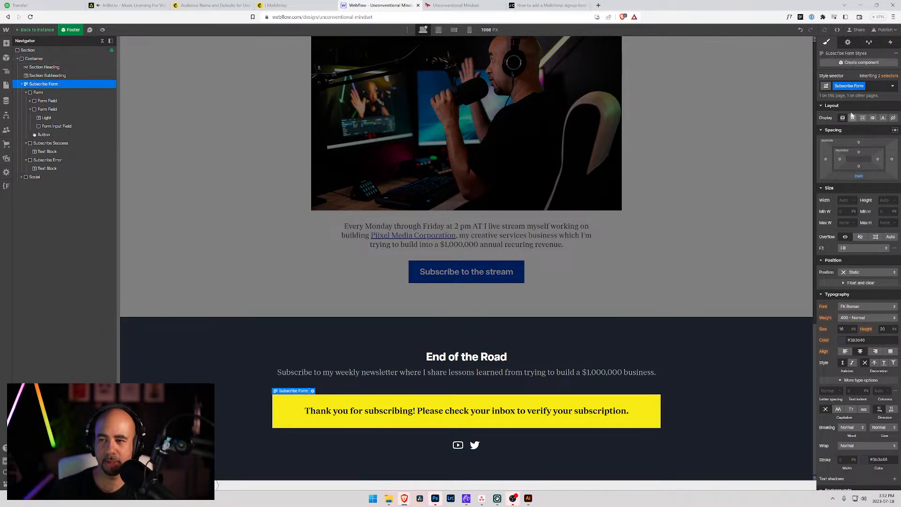
left_click(848, 42)
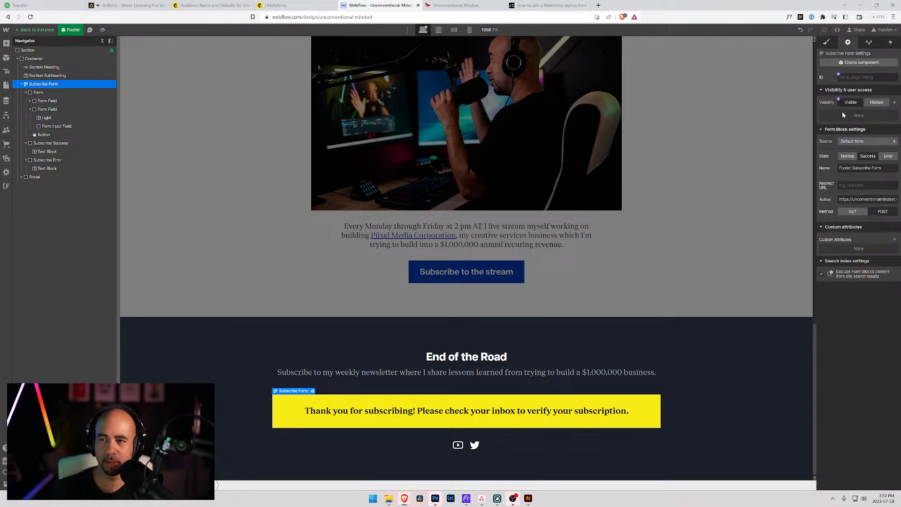
left_click(849, 158)
double_click(710, 197)
Set the Hero Subscribe Form back to its Normal state.
scroll(711, 197, "up", 13)
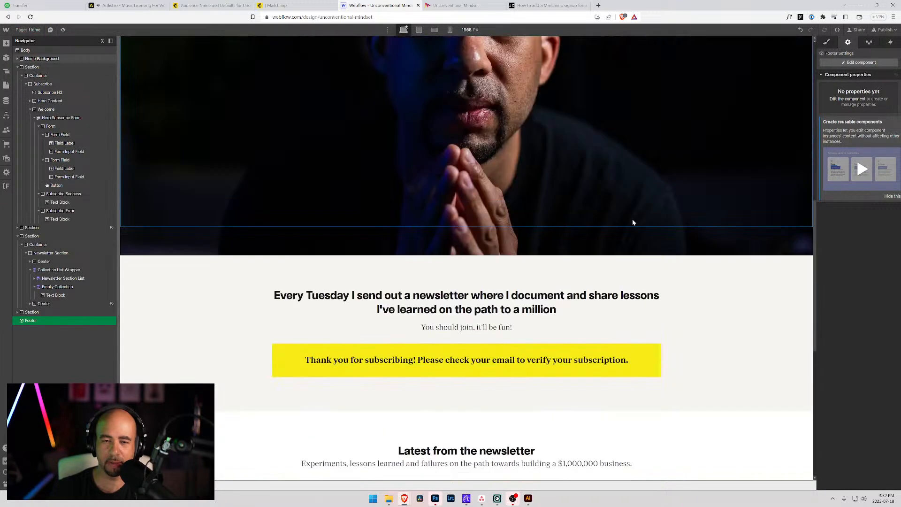
left_click(411, 377)
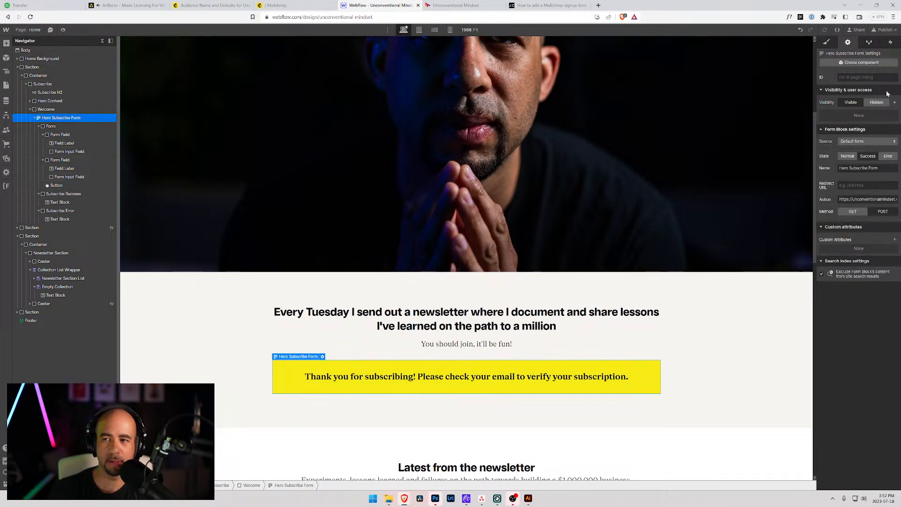
left_click(848, 156)
left_click(885, 30)
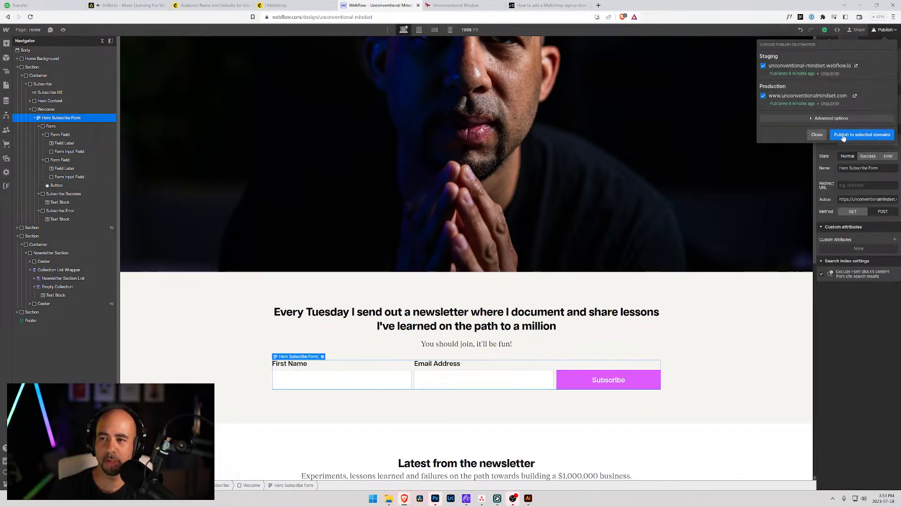
left_click(751, 334)
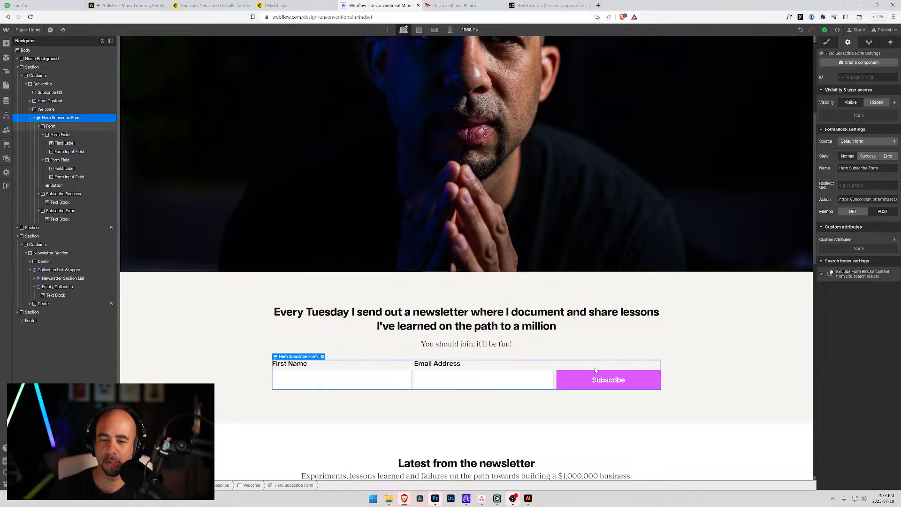
left_click(582, 375)
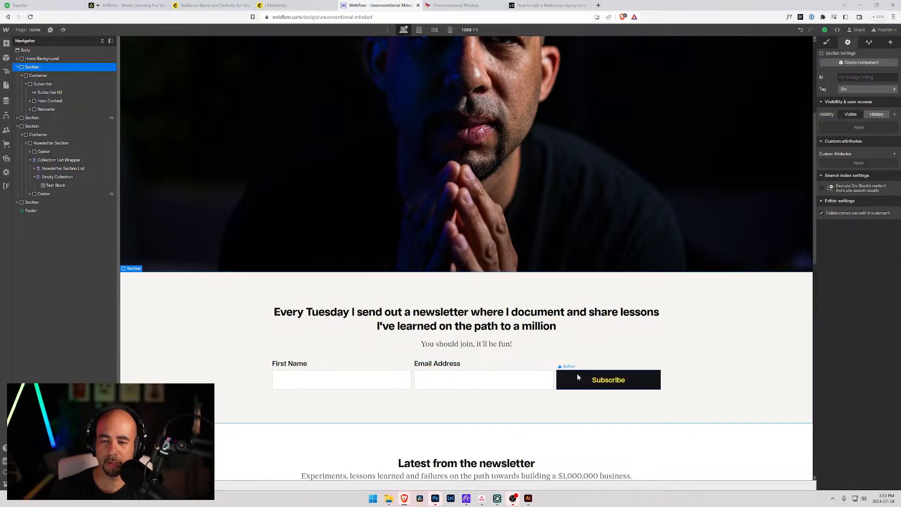
Select the Subscribe button and compare it with the button on the live site.
left_click(580, 374)
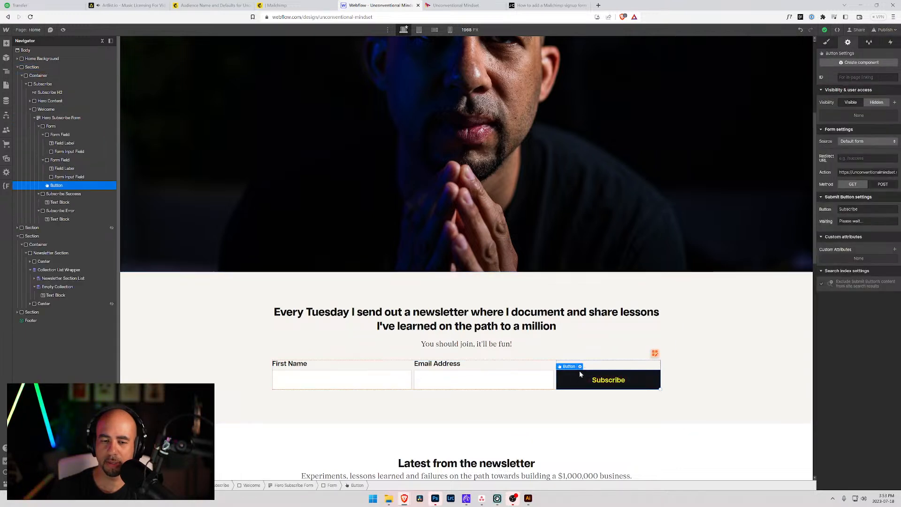
left_click(464, 6)
scroll(478, 182, "up", 1)
scroll(479, 182, "up", 2)
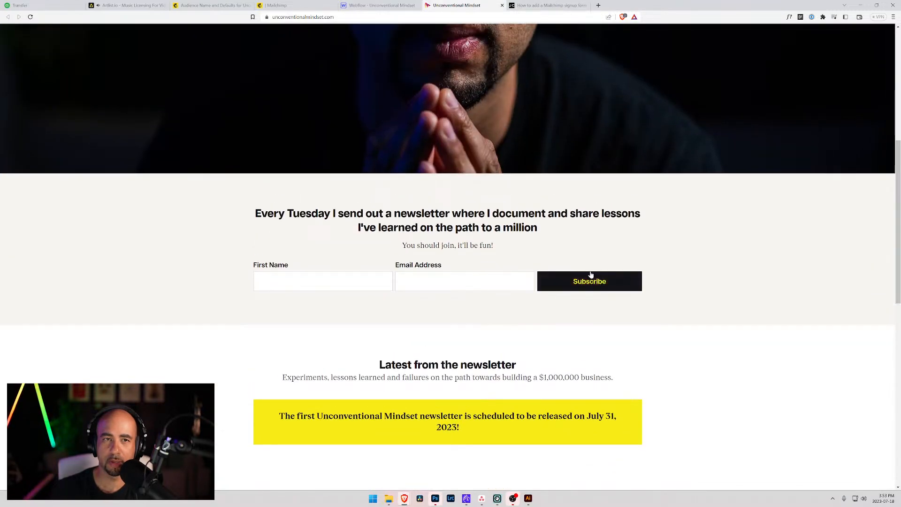
scroll(555, 248, "up", 5)
scroll(554, 253, "down", 5)
scroll(552, 267, "up", 1)
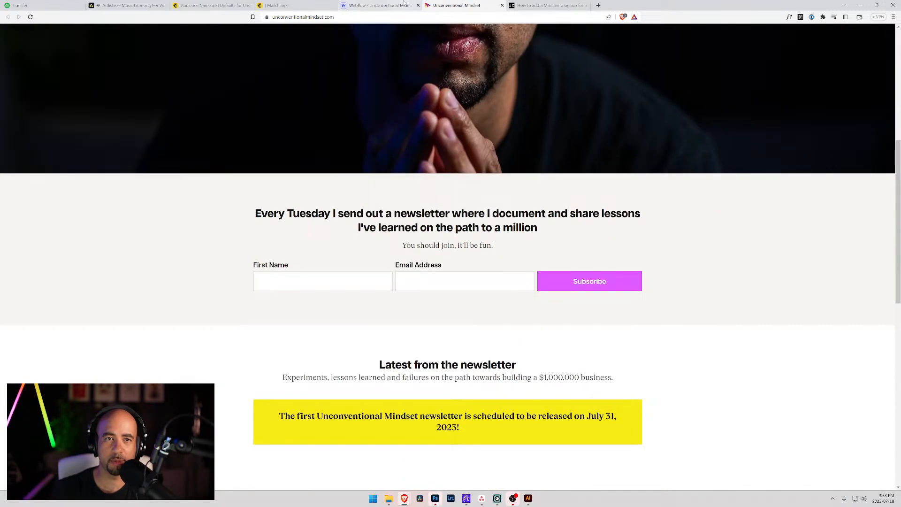
key("ctrl+shift+Tab")
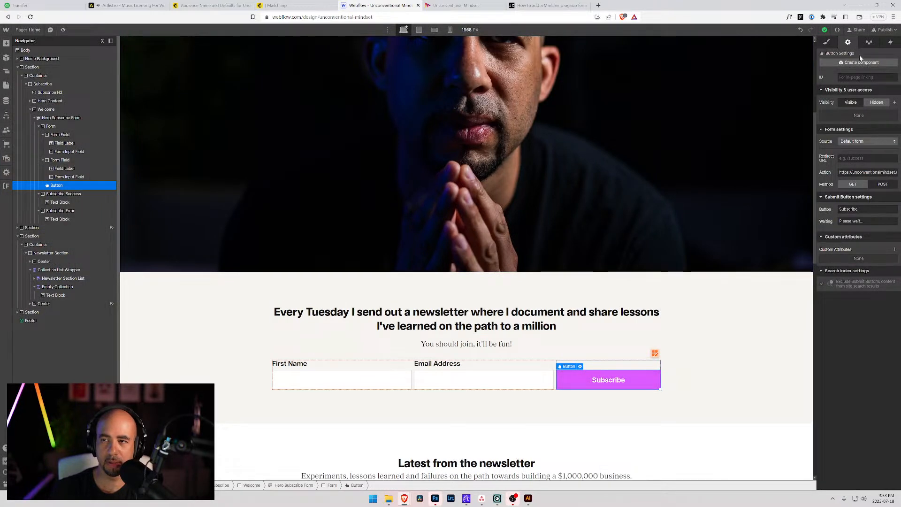
Change the Subscribe button's background colour from magenta to the blue swatch.
left_click(826, 42)
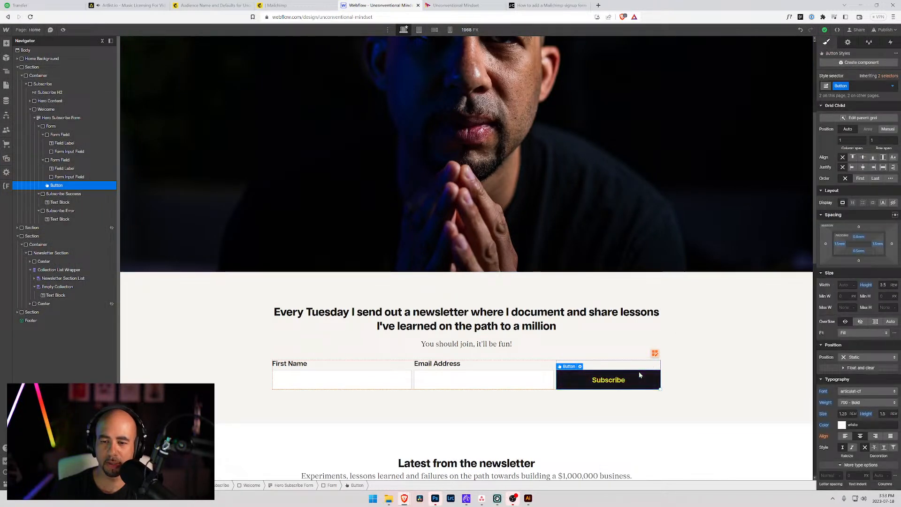
scroll(845, 366, "down", 5)
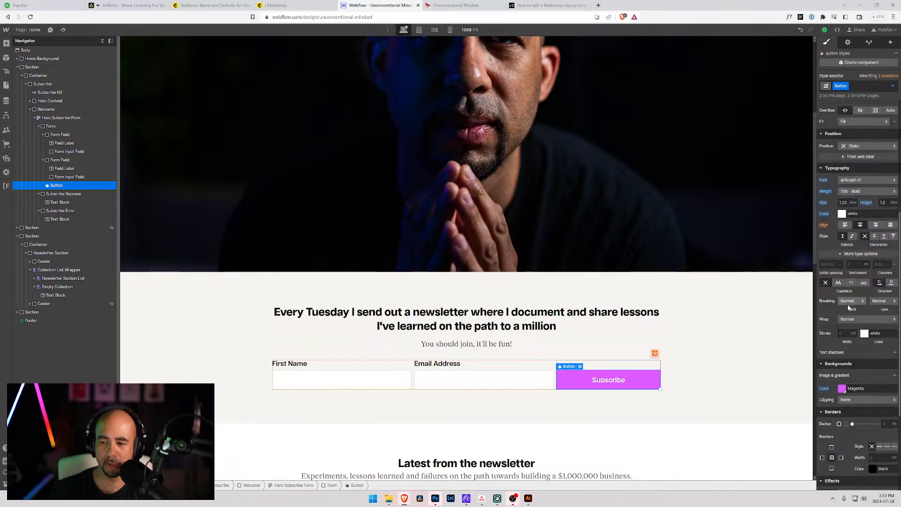
left_click(841, 390)
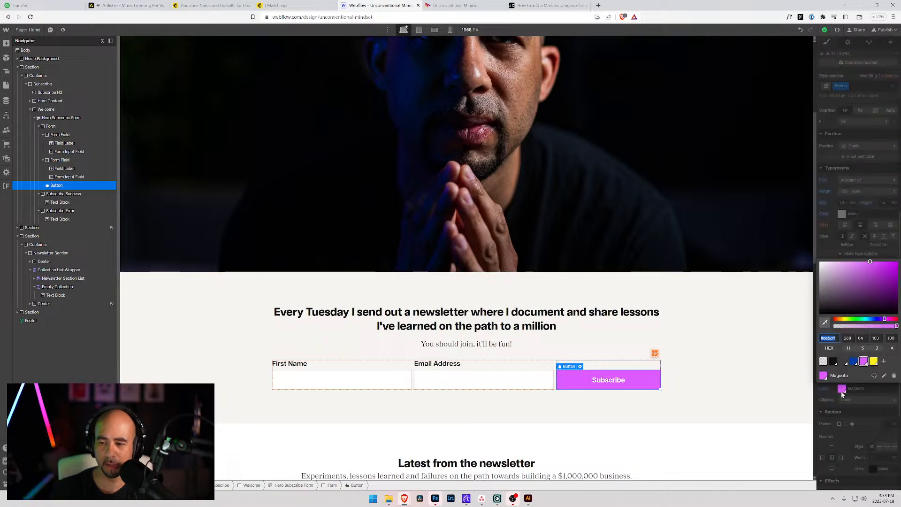
left_click(854, 362)
left_click(726, 358)
scroll(750, 348, "down", 1)
scroll(732, 340, "down", 10)
scroll(666, 328, "up", 15)
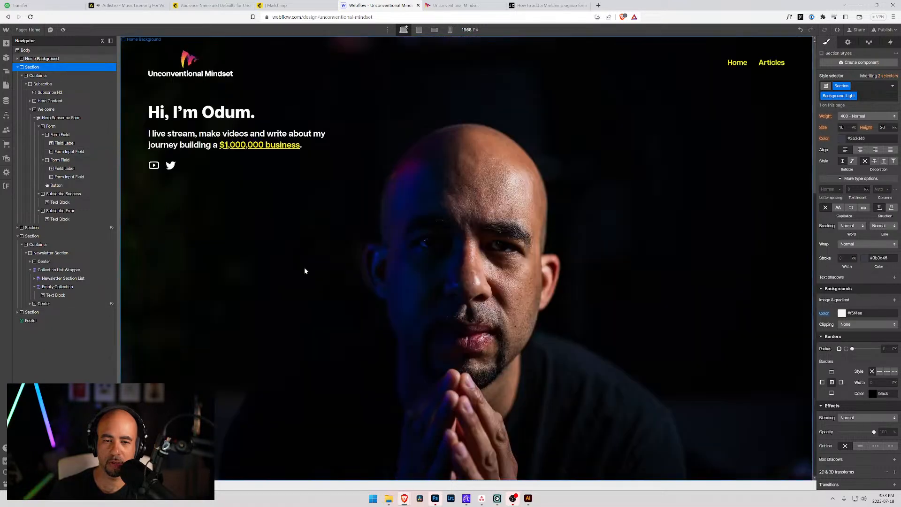
Republish the site to staging and production, then view the live site.
left_click(884, 30)
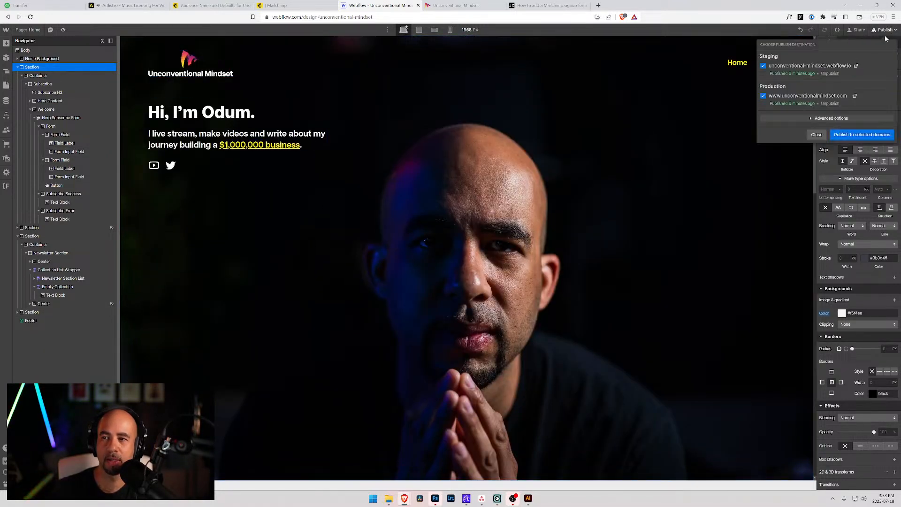
left_click(845, 135)
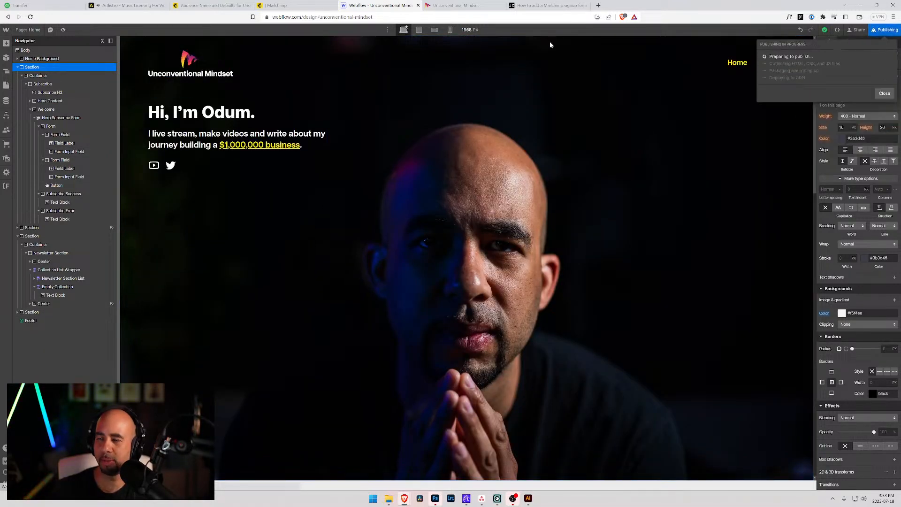
left_click(479, 6)
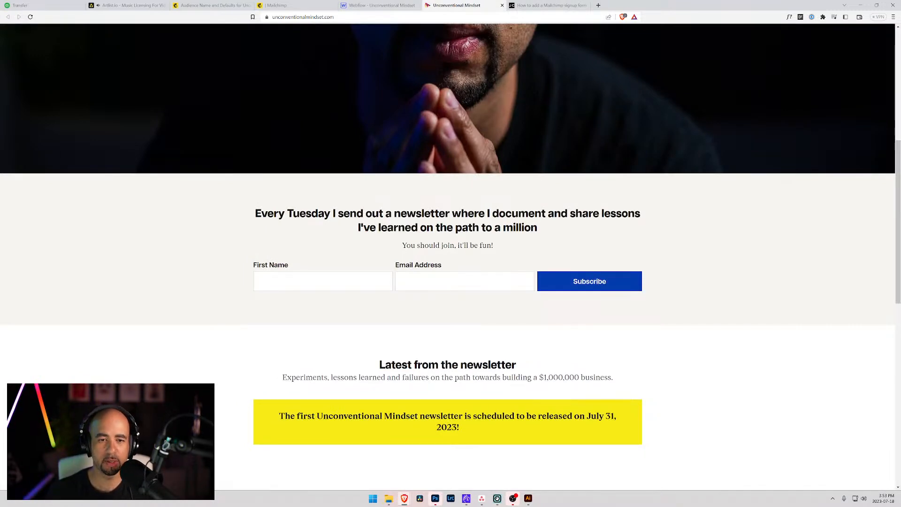
Submit a test signup on the live form with a first name and email address.
left_click(323, 281)
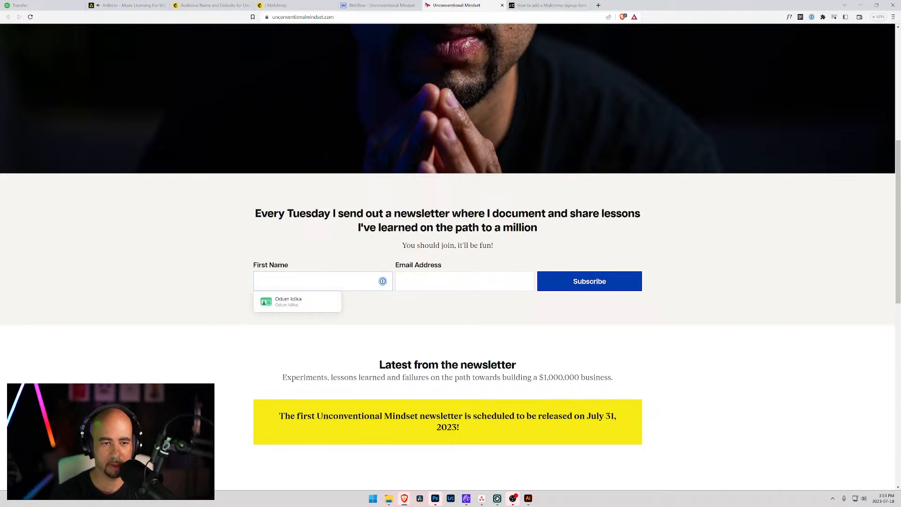
type("Odum")
key("Tab")
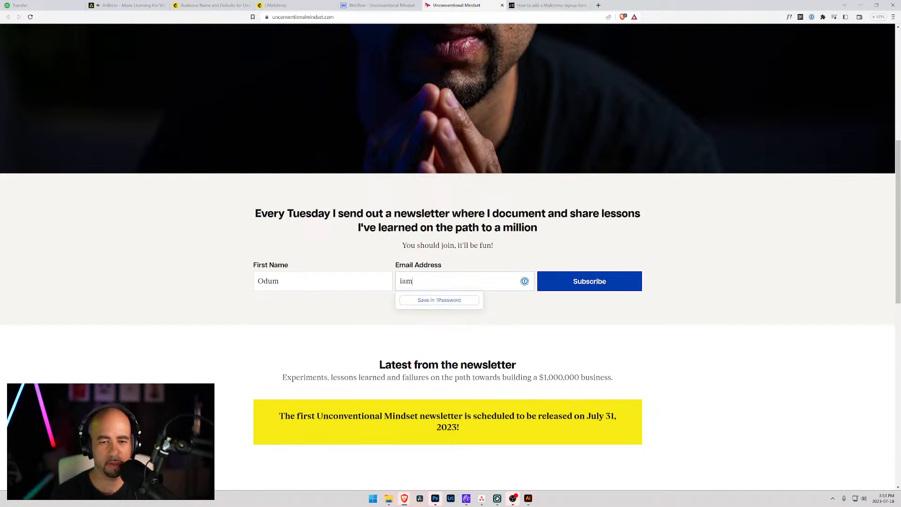
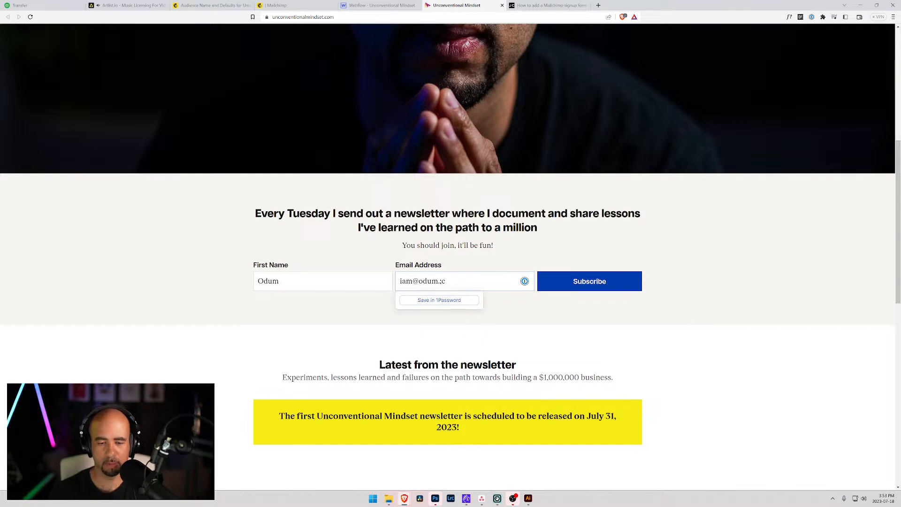
left_click(588, 284)
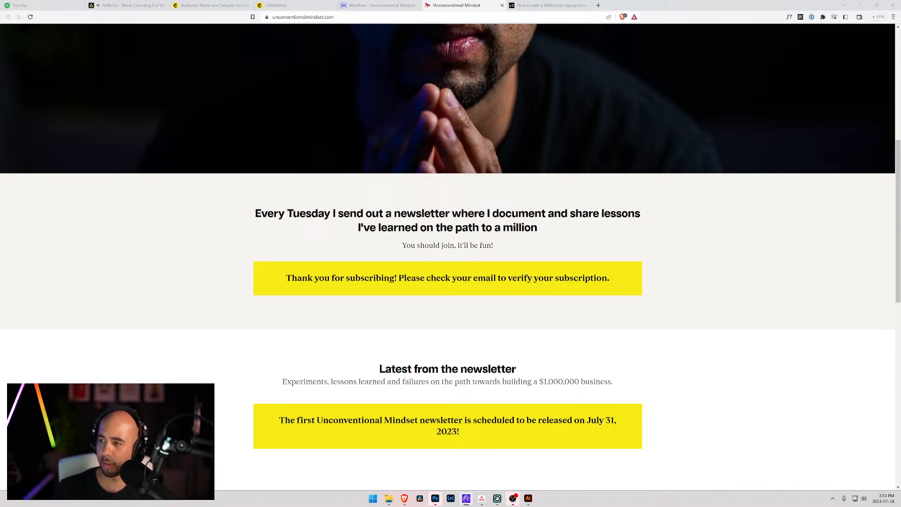
left_click(307, 6)
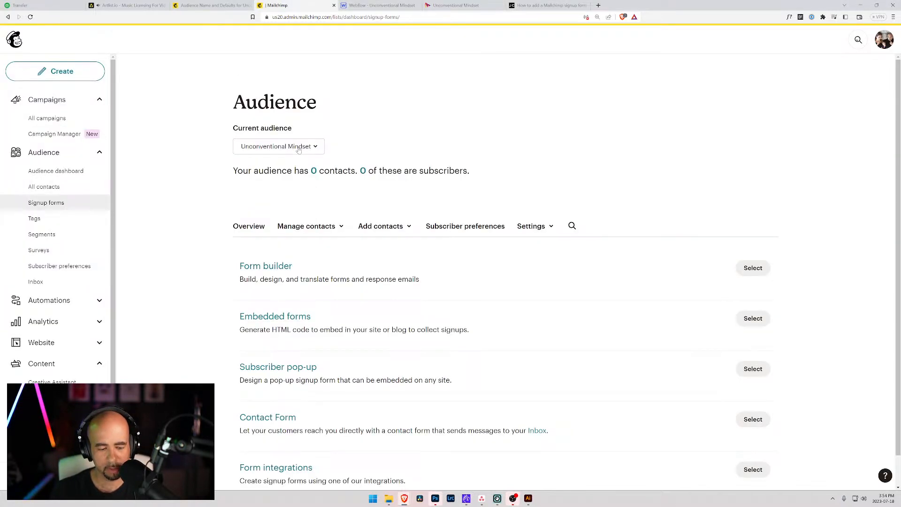
Reload Mailchimp to check for the new contact, then review the tutorial's Configure the form section.
key("F5")
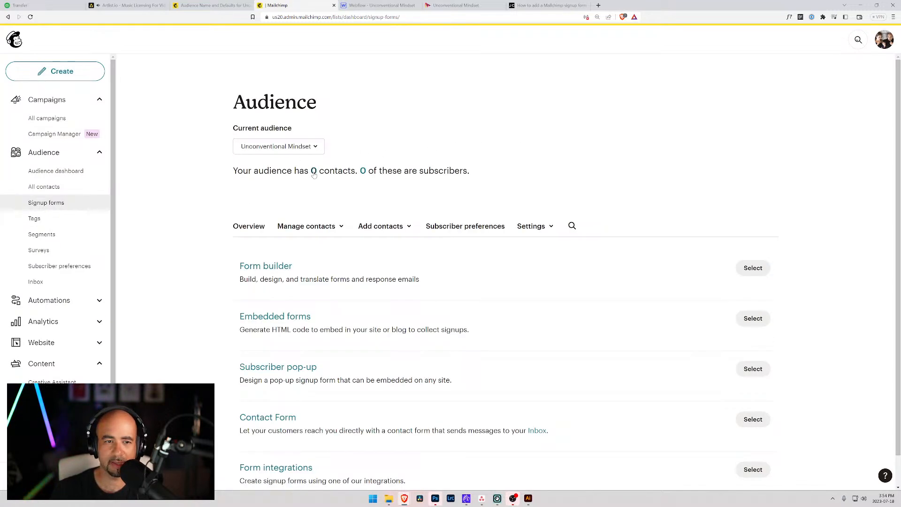
scroll(366, 171, "down", 1)
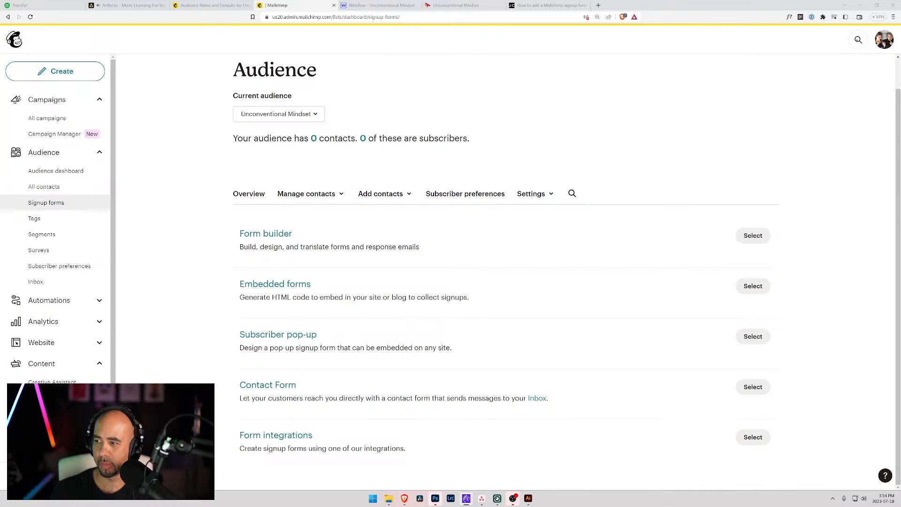
left_click(546, 5)
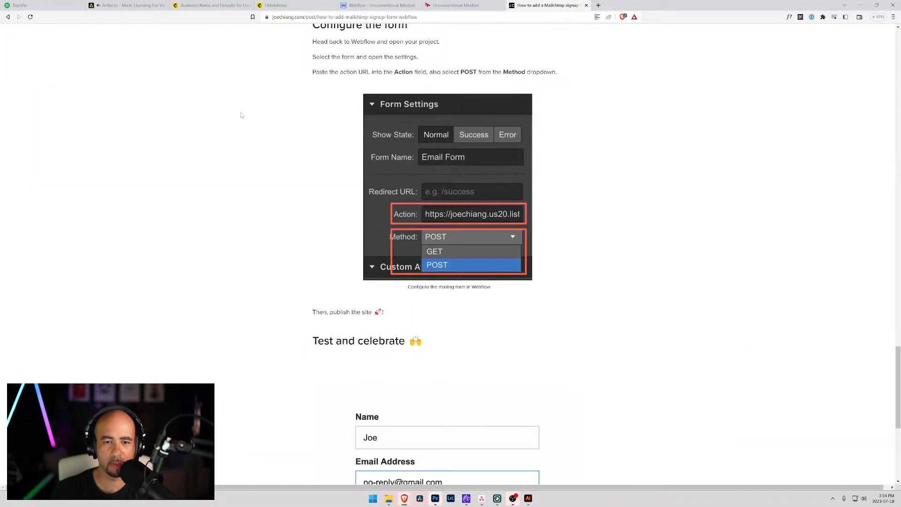
scroll(241, 112, "down", 5)
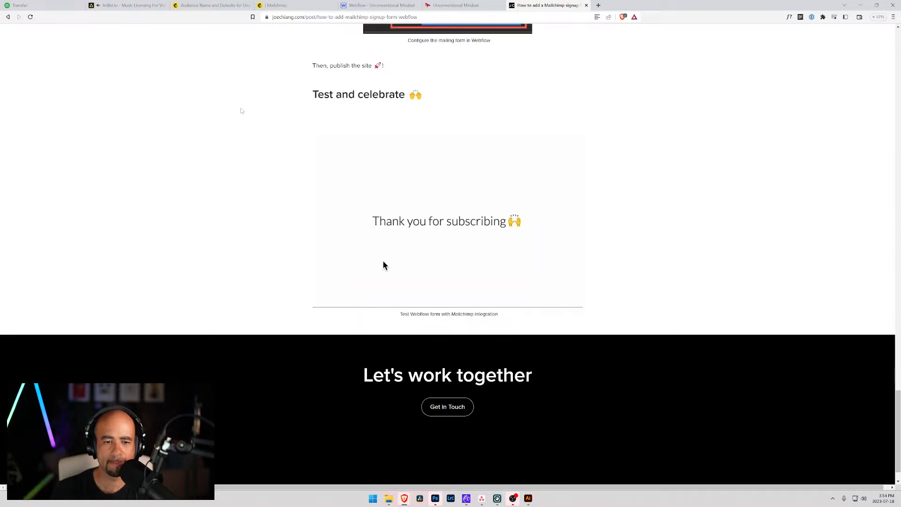
scroll(242, 110, "up", 9)
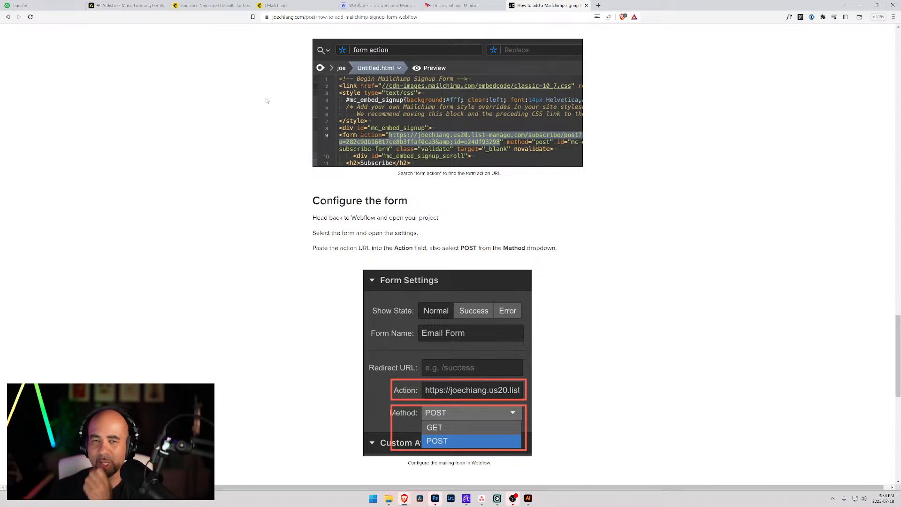
left_click(294, 4)
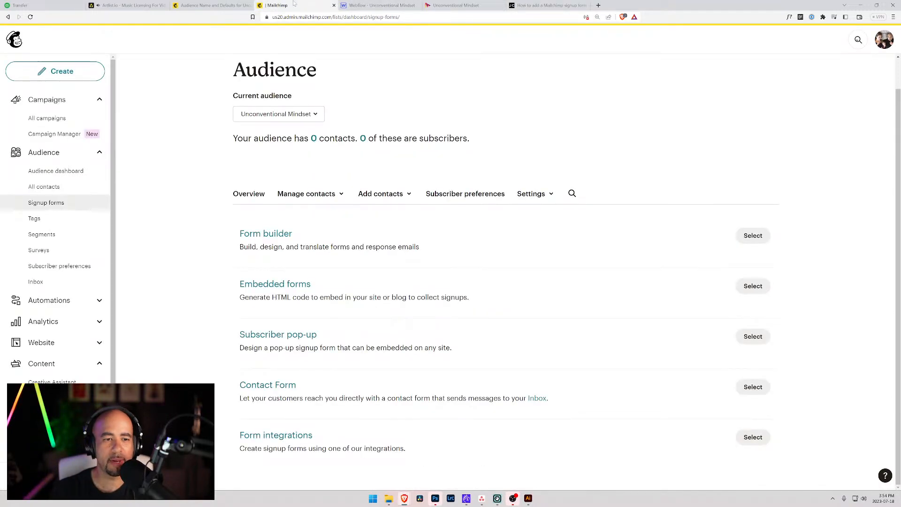
Select the Hero Subscribe Form and highlight its entire Action URL in Settings.
left_click(381, 5)
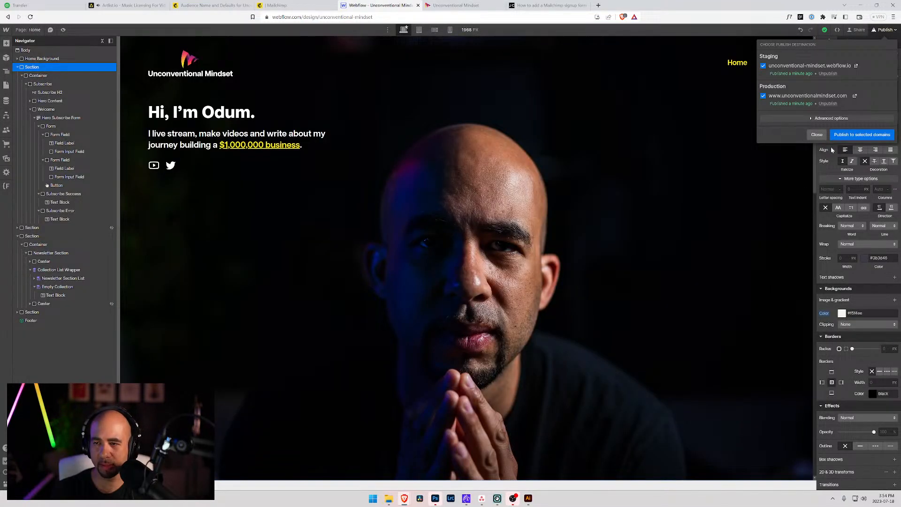
left_click(816, 135)
scroll(211, 193, "down", 7)
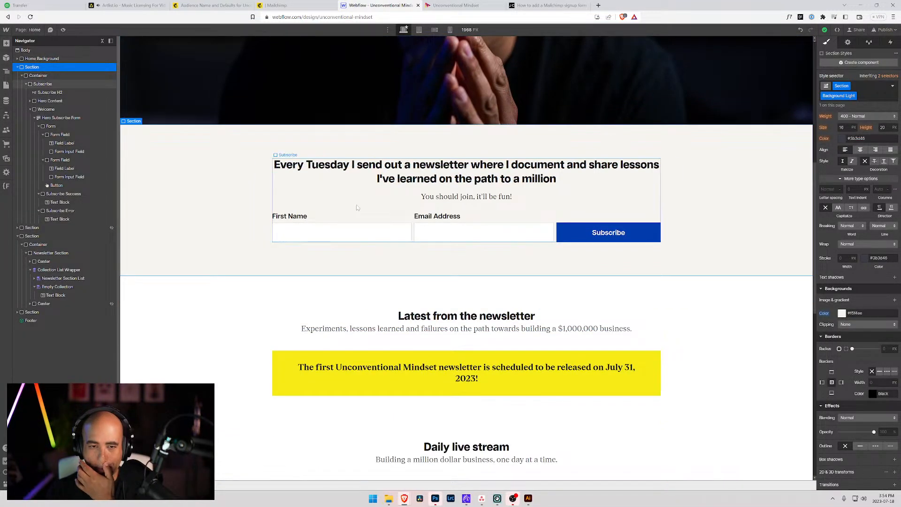
left_click(326, 217)
left_click(62, 117)
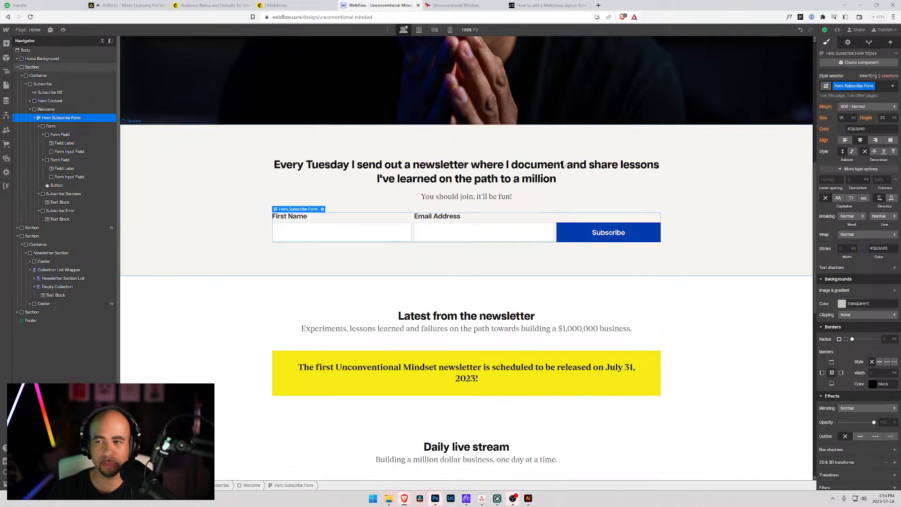
scroll(833, 272, "up", 5)
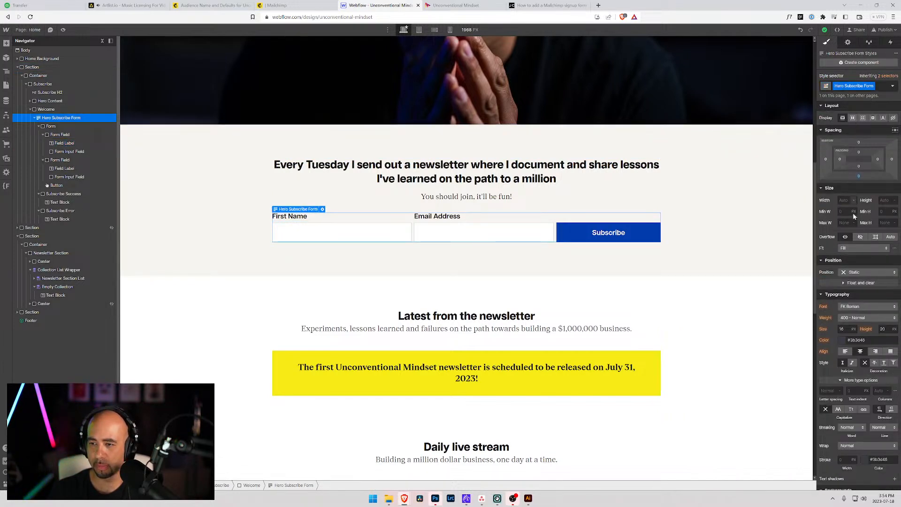
left_click(847, 42)
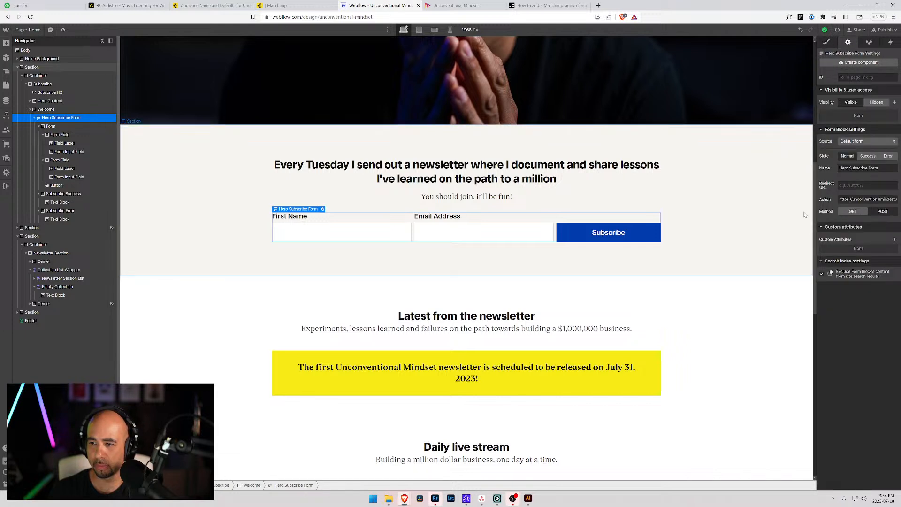
left_click_drag(857, 199, 900, 200)
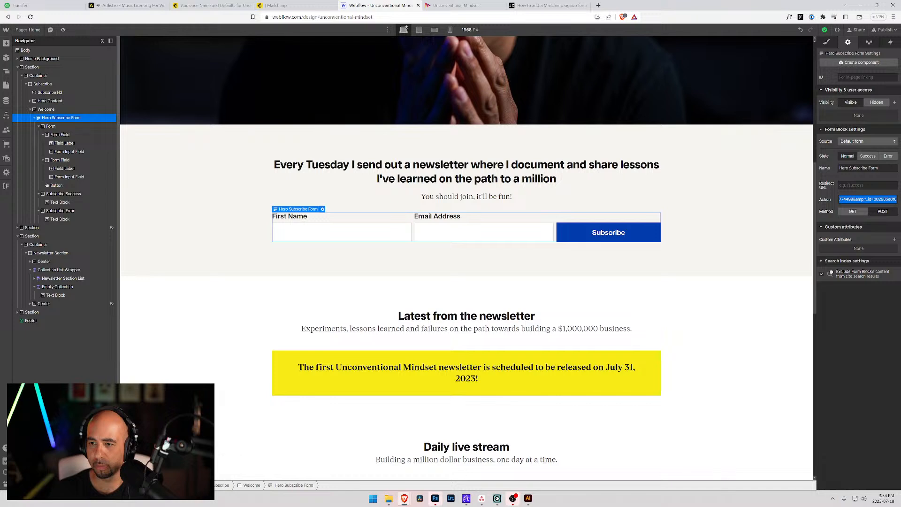
left_click(847, 199)
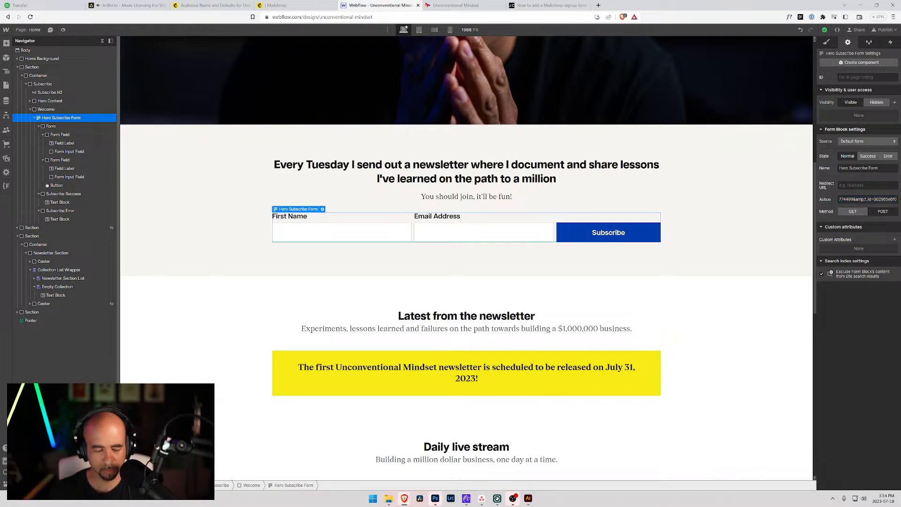
key("ctrl+a")
Launch Notepad from the system search.
key("super")
type("note")
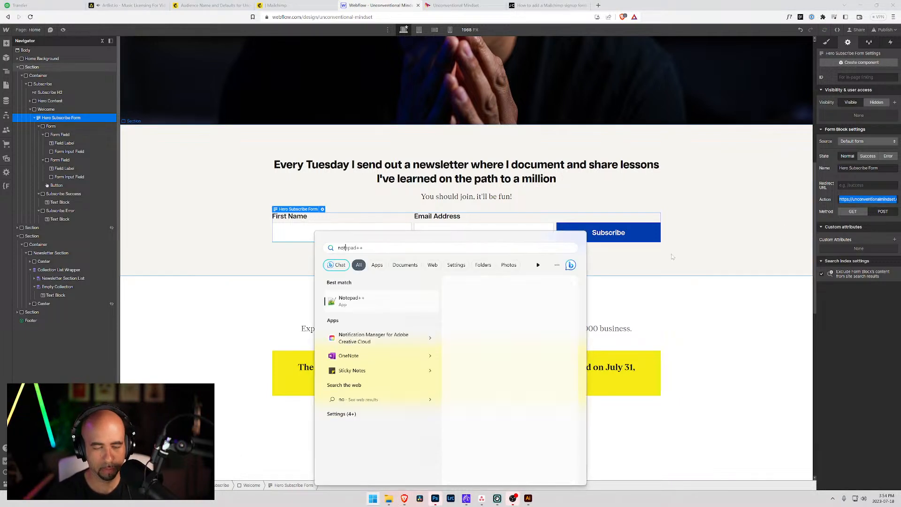
type("pad")
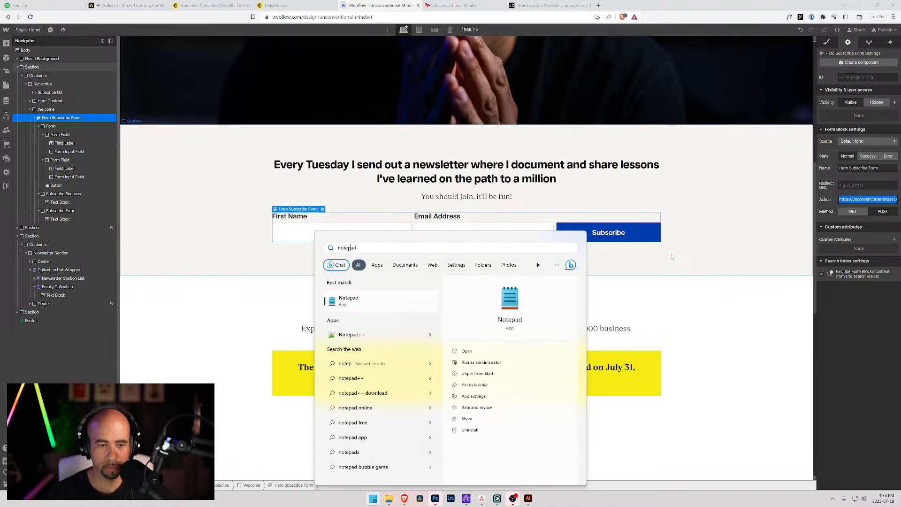
key("Return")
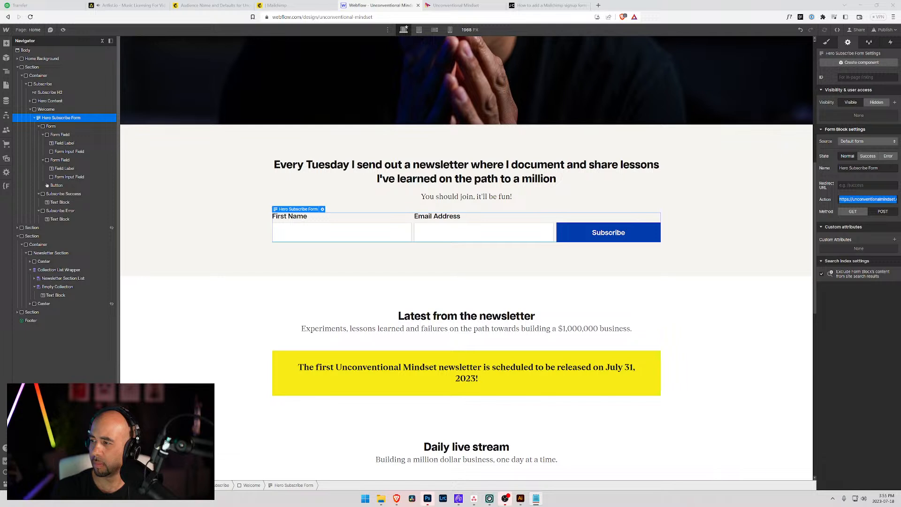
Confirm the live site's thank-you message, then reload the Mailchimp audience page.
left_click(548, 6)
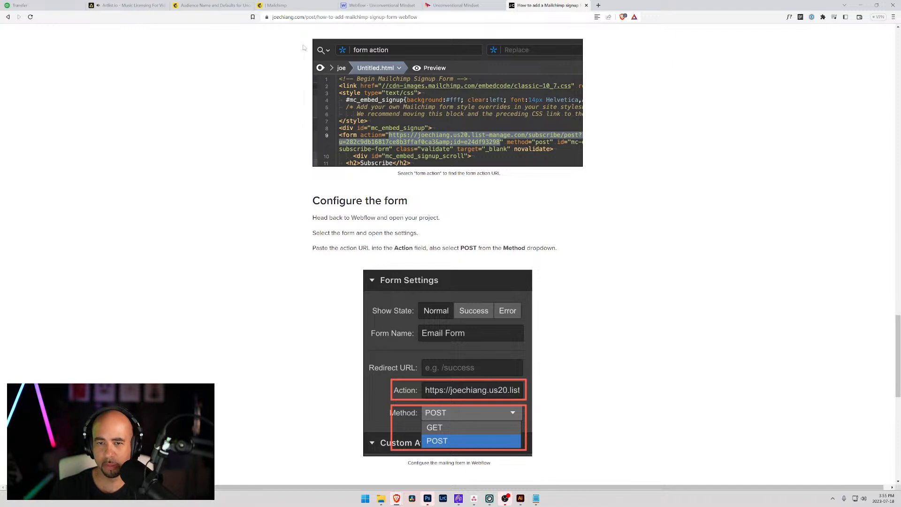
left_click(475, 5)
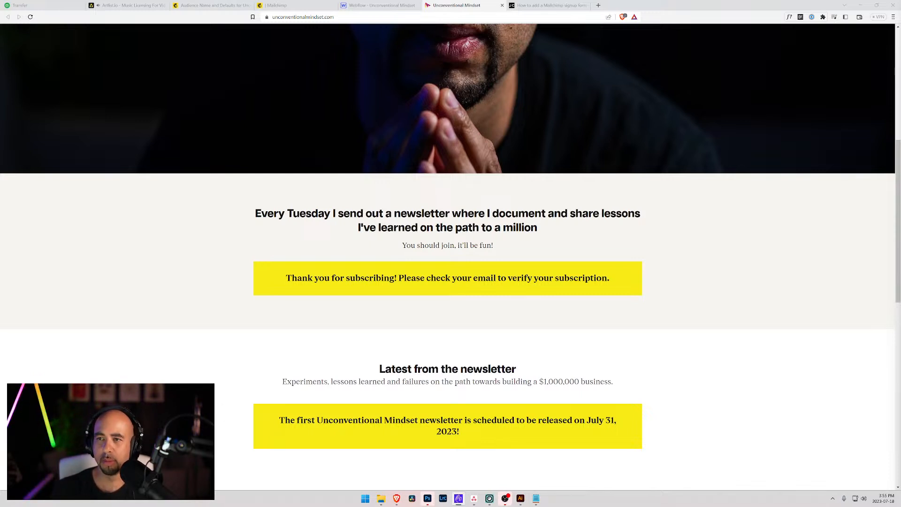
left_click(287, 6)
key("F5")
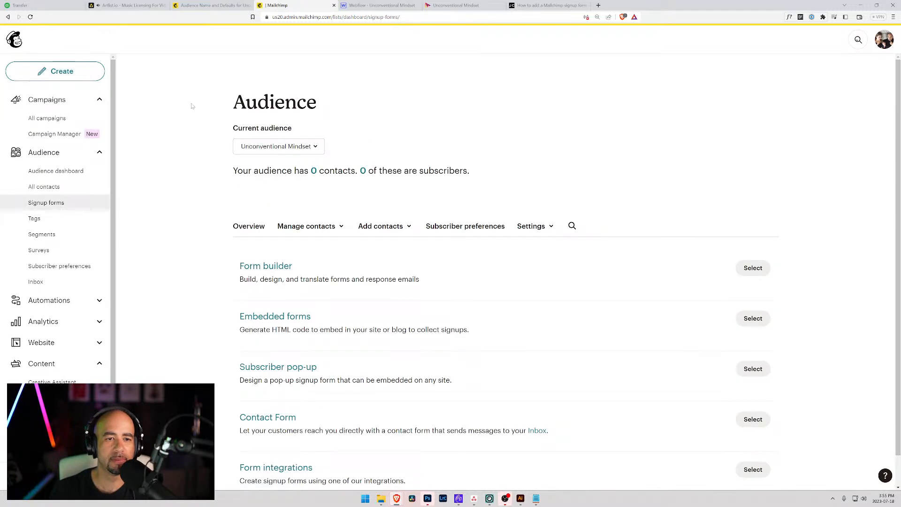
Check the audience's 0 contacts and review its Audience name and defaults settings.
left_click(313, 171)
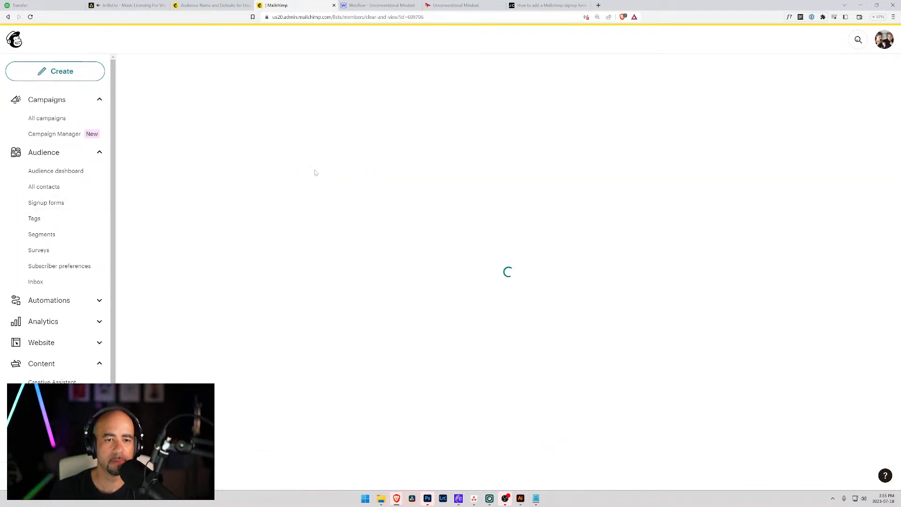
scroll(505, 272, "down", 2)
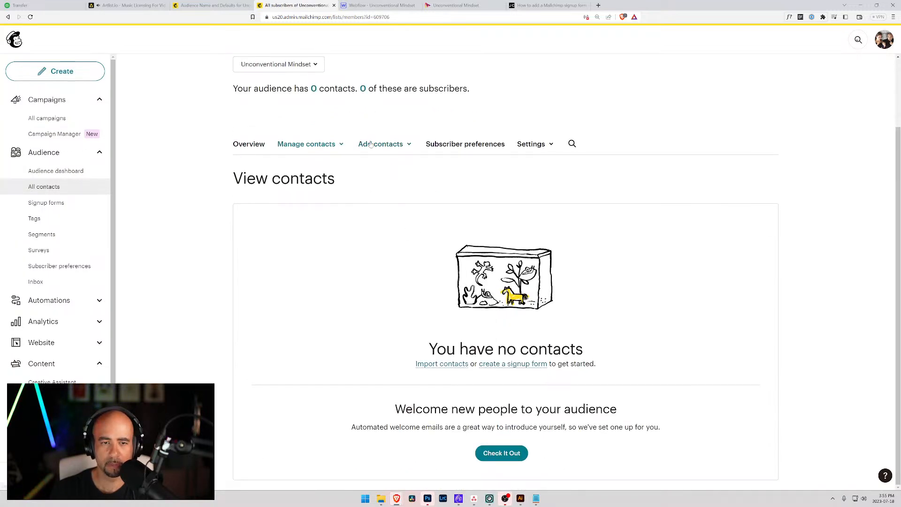
left_click(534, 147)
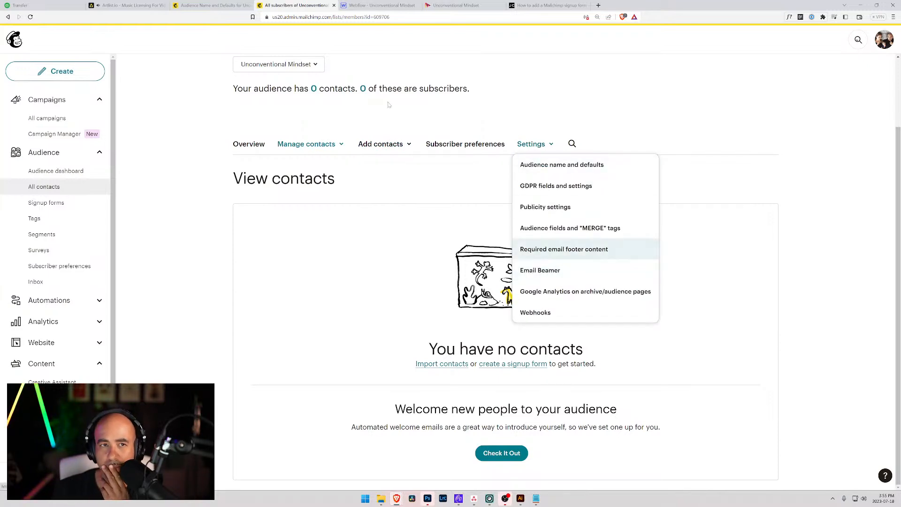
left_click(197, 4)
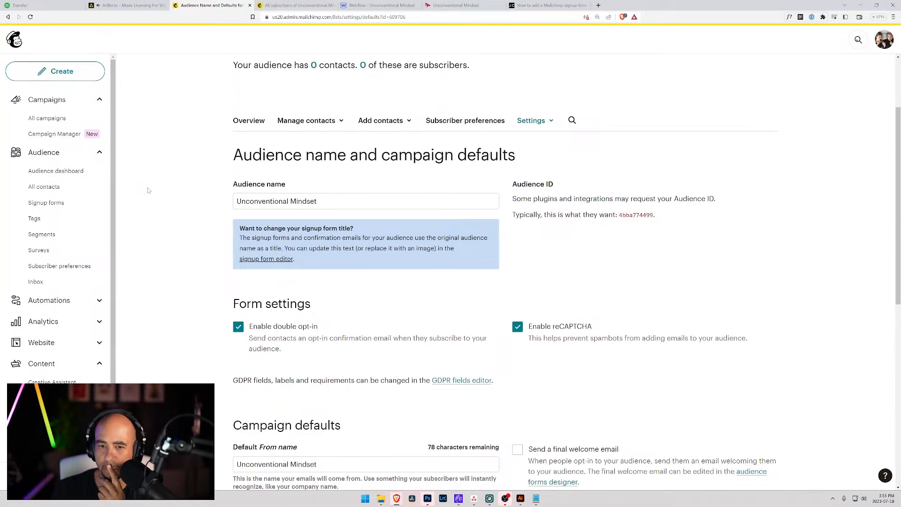
scroll(148, 189, "down", 4)
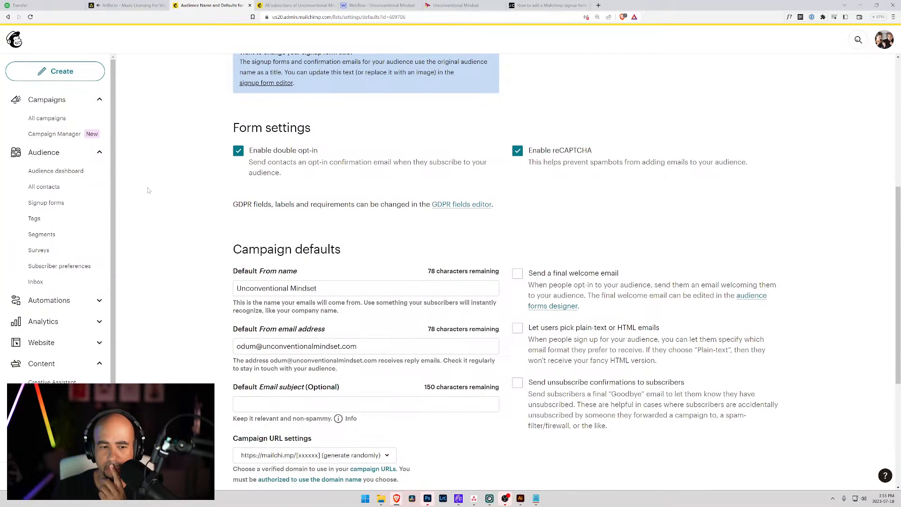
scroll(148, 190, "down", 4)
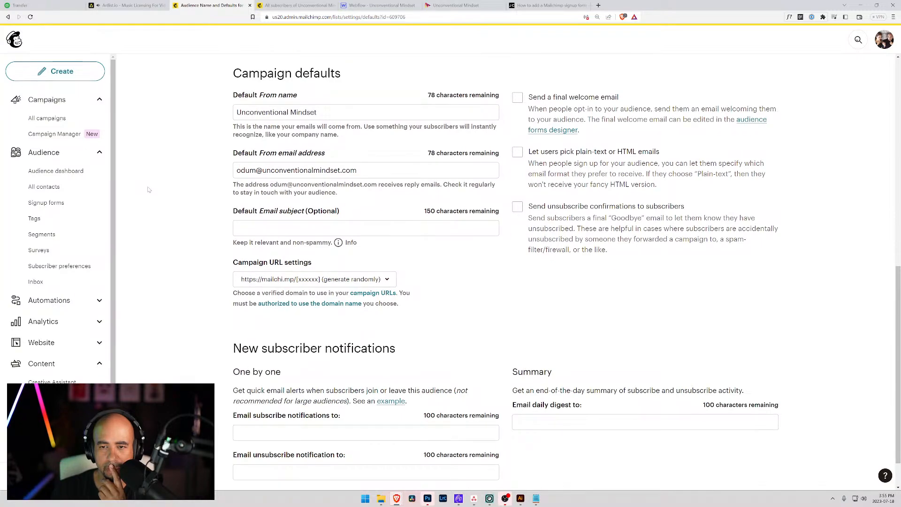
scroll(148, 190, "down", 1)
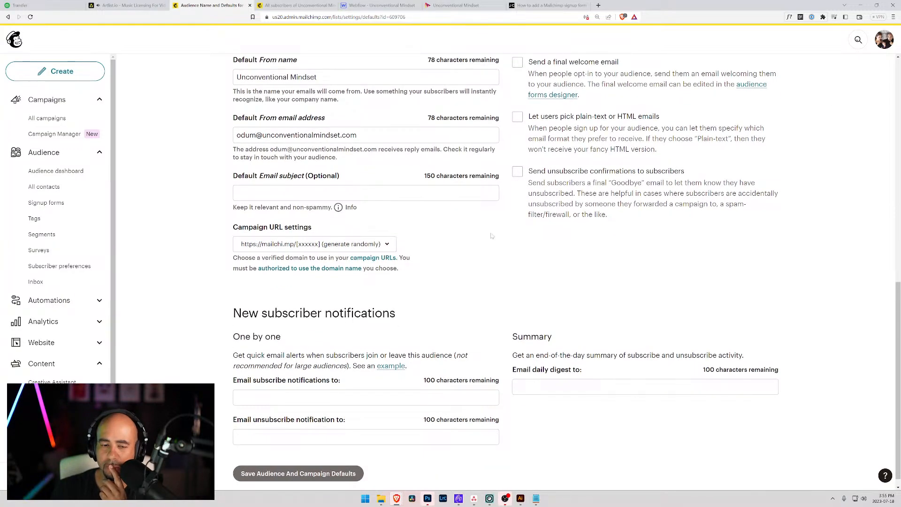
scroll(477, 237, "down", 1)
scroll(432, 245, "up", 12)
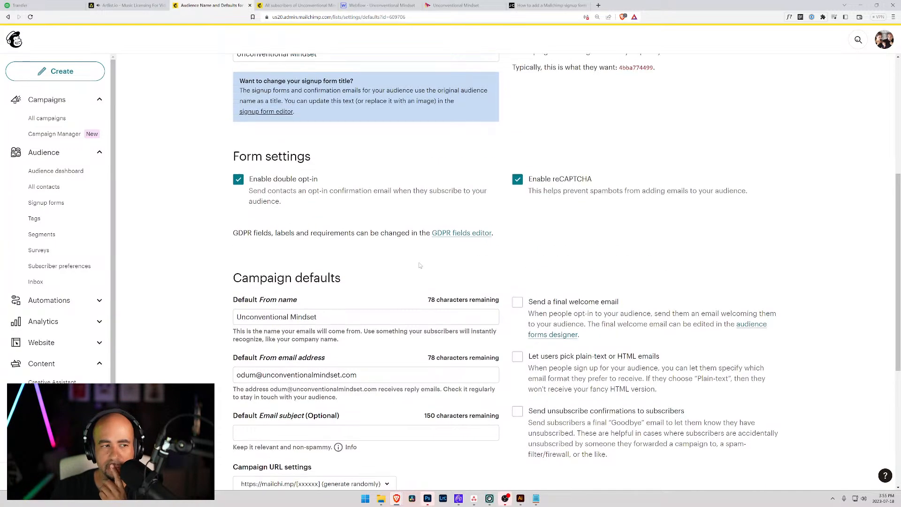
Go back to the tutorial's 'Grab the form action link' instructions.
left_click(545, 5)
scroll(285, 216, "up", 7)
scroll(284, 215, "up", 4)
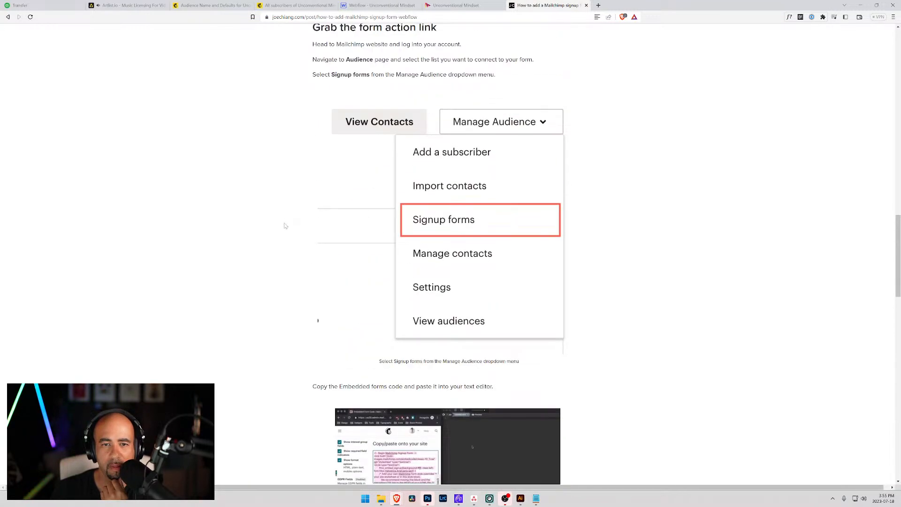
Start an Embedded signup form for the audience and switch on the First name field.
left_click(292, 4)
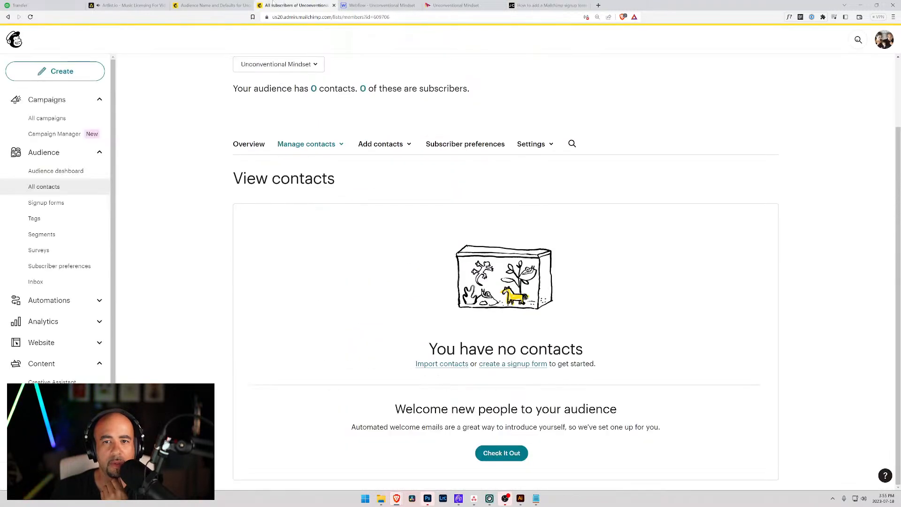
left_click(552, 146)
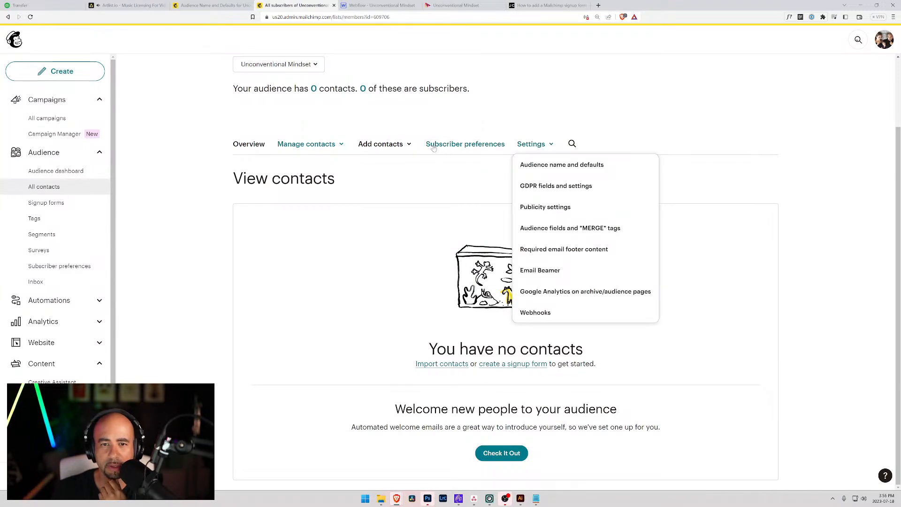
left_click(330, 147)
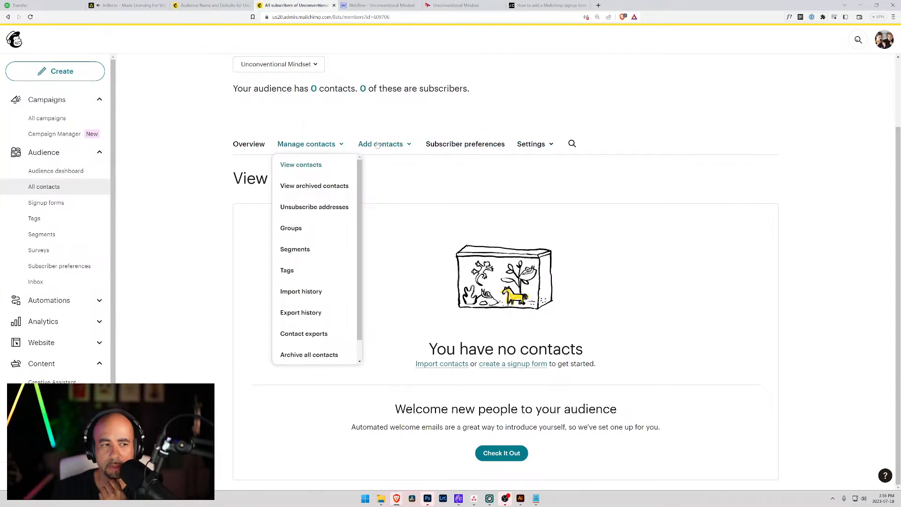
left_click(47, 203)
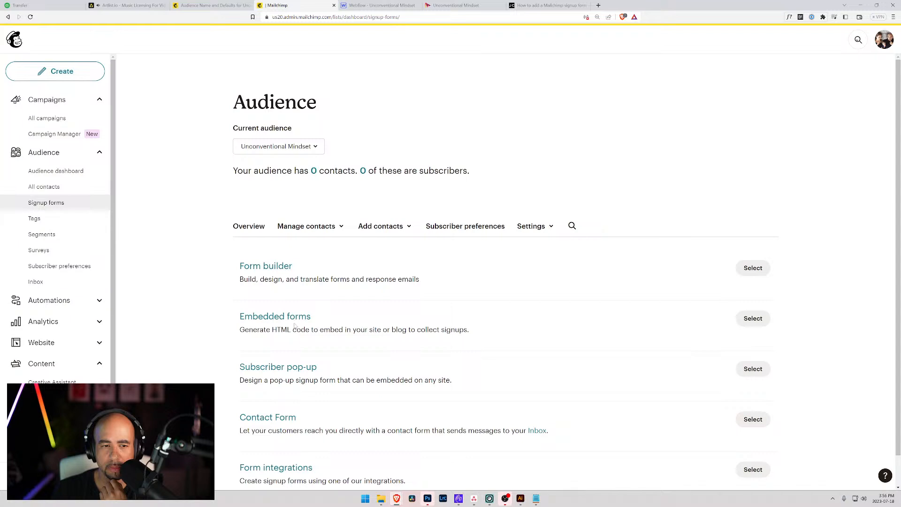
left_click(761, 324)
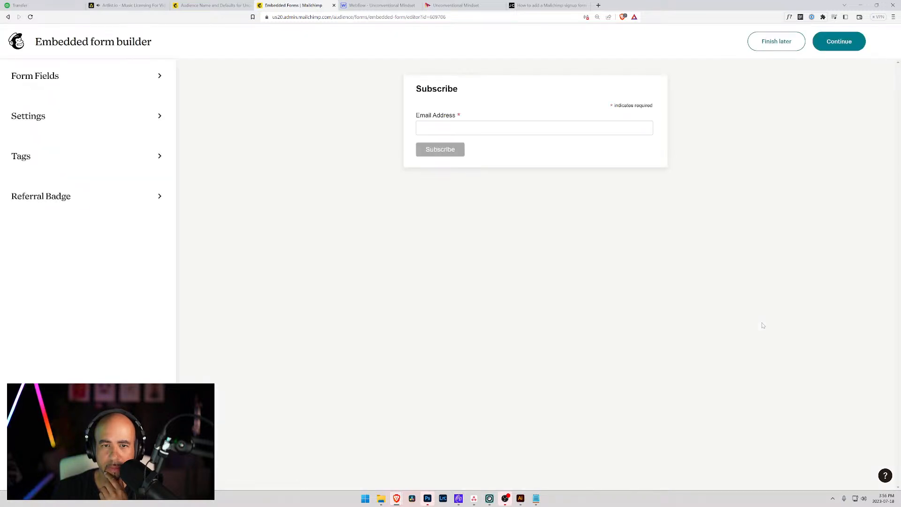
left_click(35, 76)
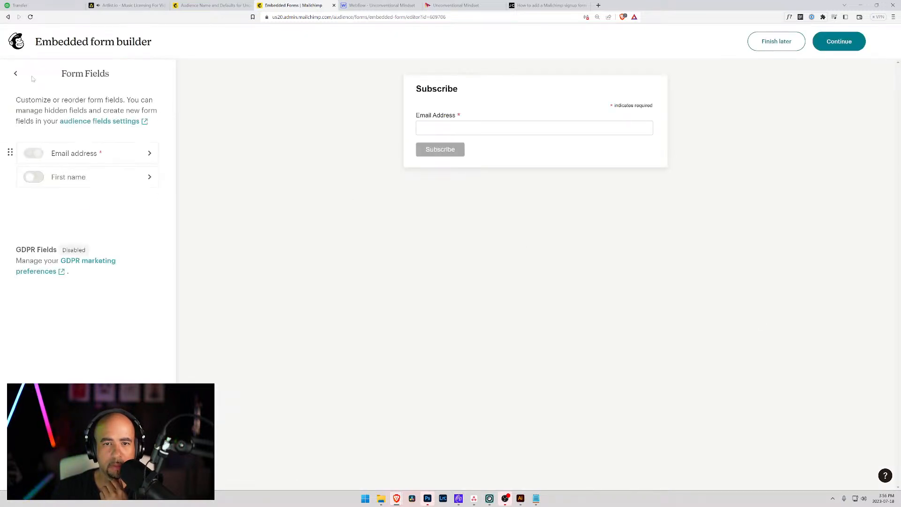
left_click(35, 178)
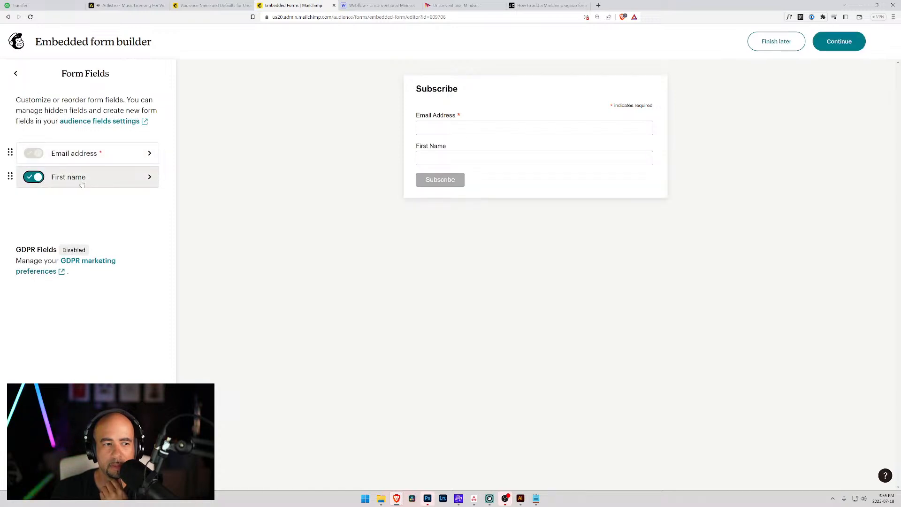
Generate the embed code and copy the form's list-manage.com action URL.
left_click(840, 46)
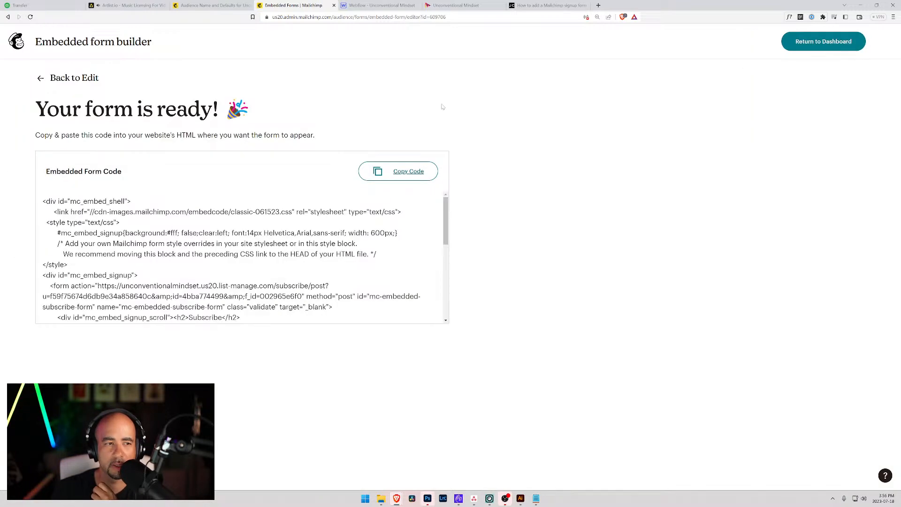
scroll(242, 258, "down", 1)
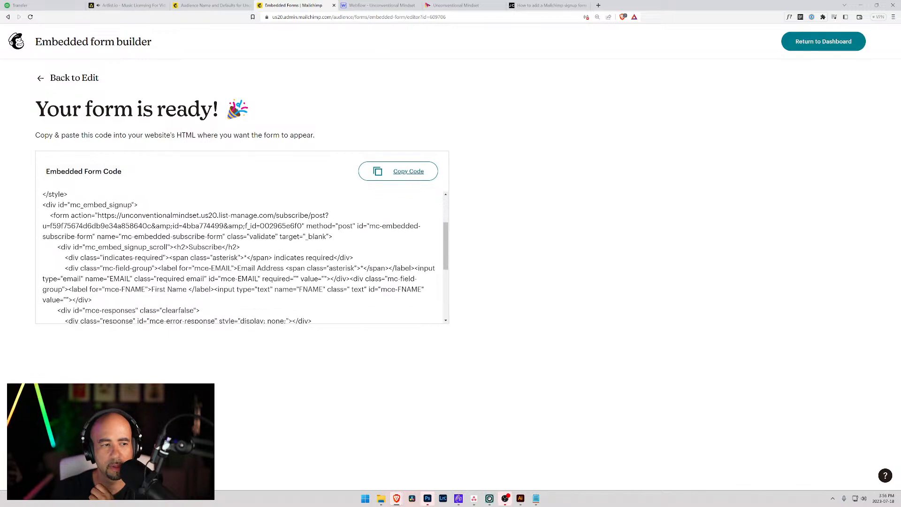
left_click_drag(98, 215, 303, 226)
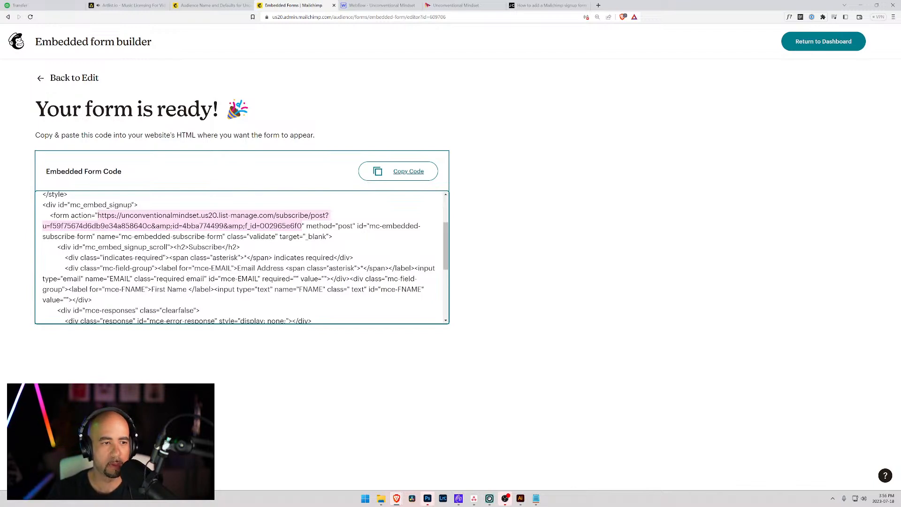
scroll(242, 257, "down", 3)
scroll(242, 257, "up", 2)
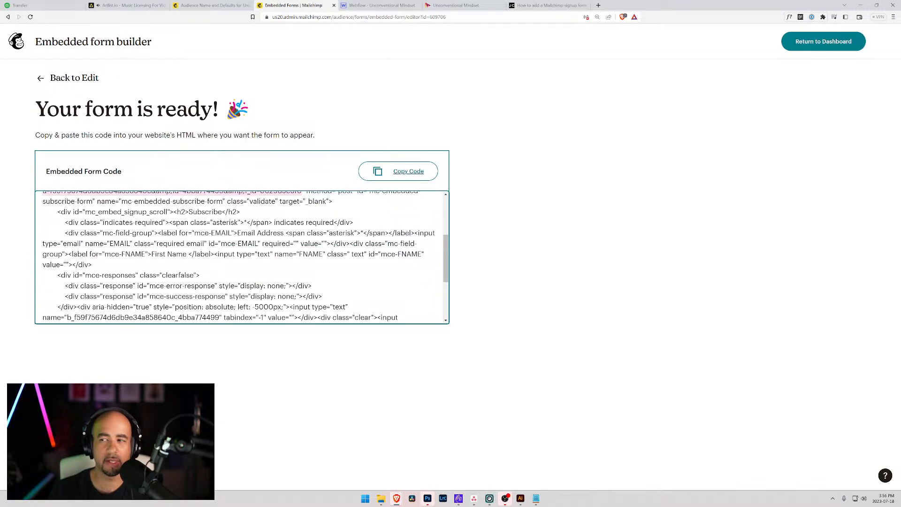
key("alt+Tab")
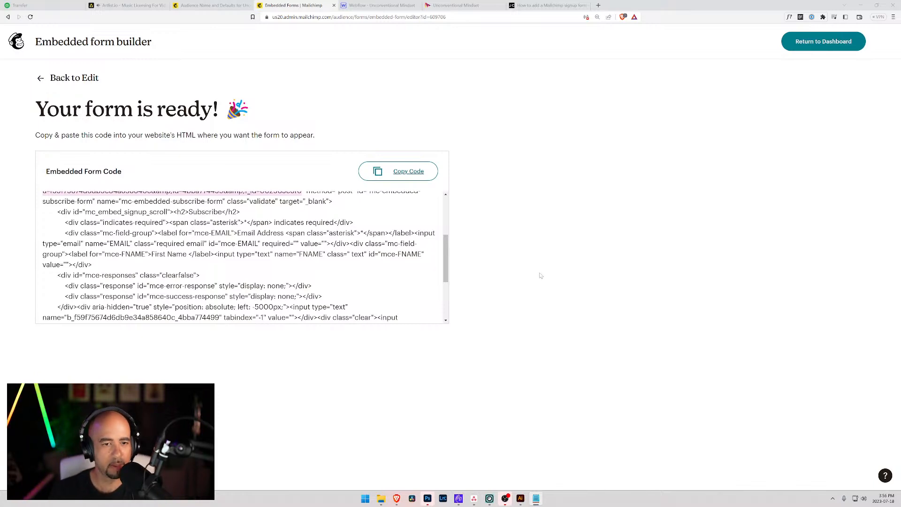
scroll(239, 257, "up", 1)
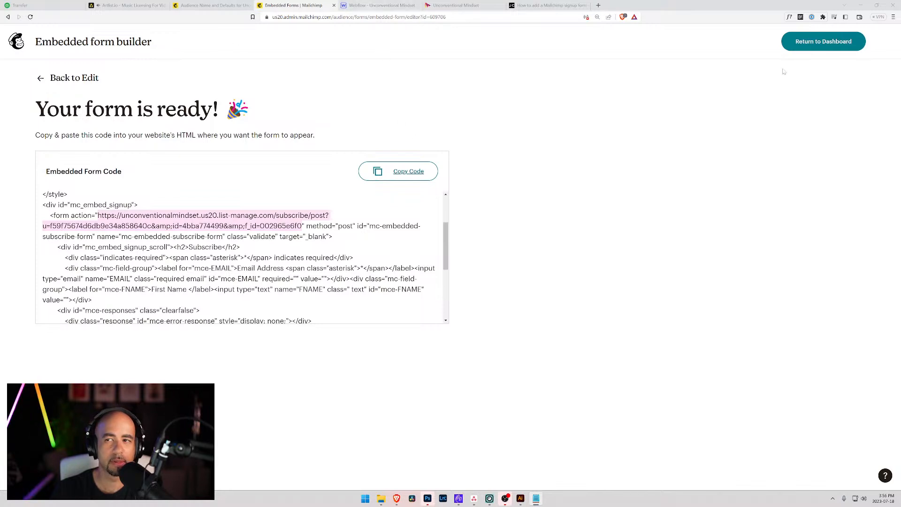
left_click(833, 41)
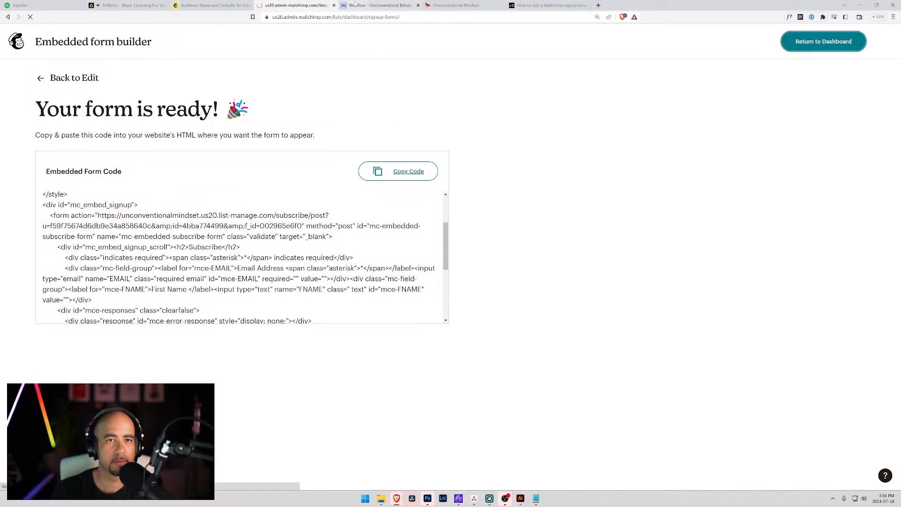
Replace the hero form's Action URL with the copied Mailchimp subscribe URL.
left_click(380, 5)
key("ctrl+v")
left_click(859, 199)
key("ctrl+a")
key("ctrl+v")
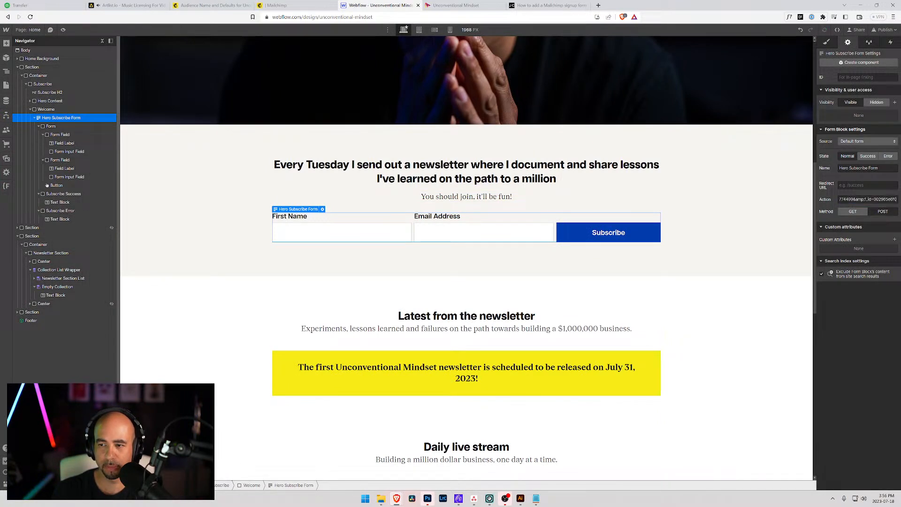
left_click(866, 310)
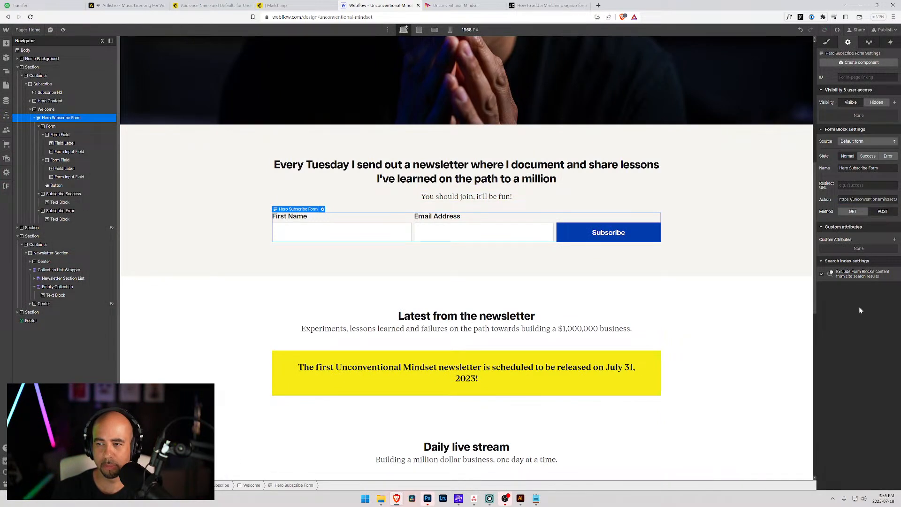
Paste the Mailchimp URL into the footer component's subscribe form Action field.
left_click(732, 229)
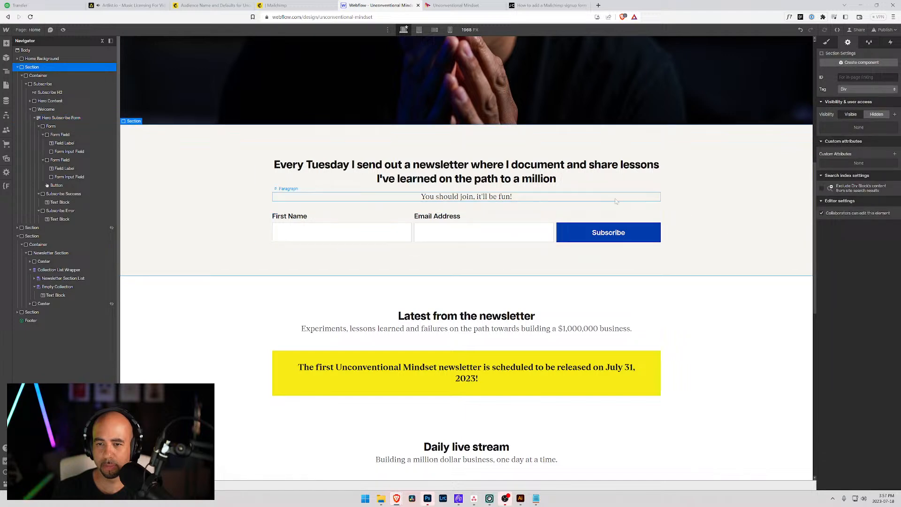
scroll(627, 197, "down", 10)
left_click(517, 329)
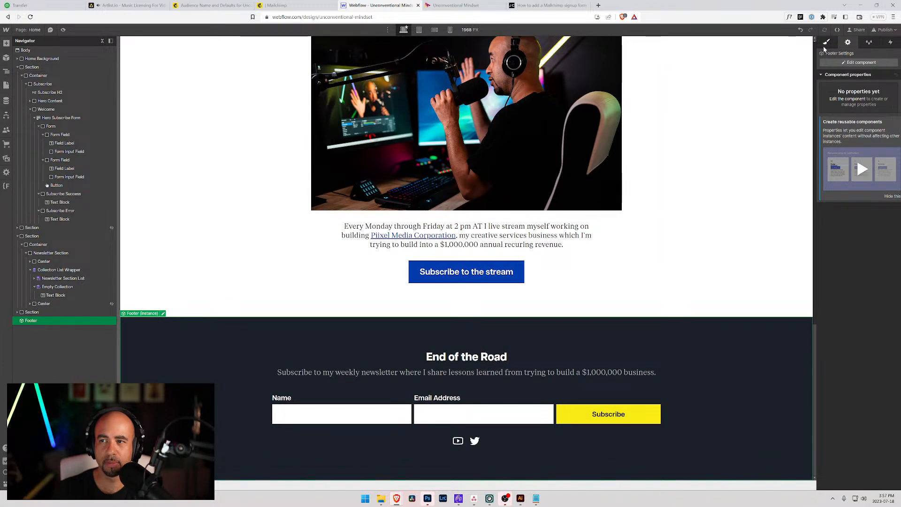
left_click(845, 63)
left_click(481, 400)
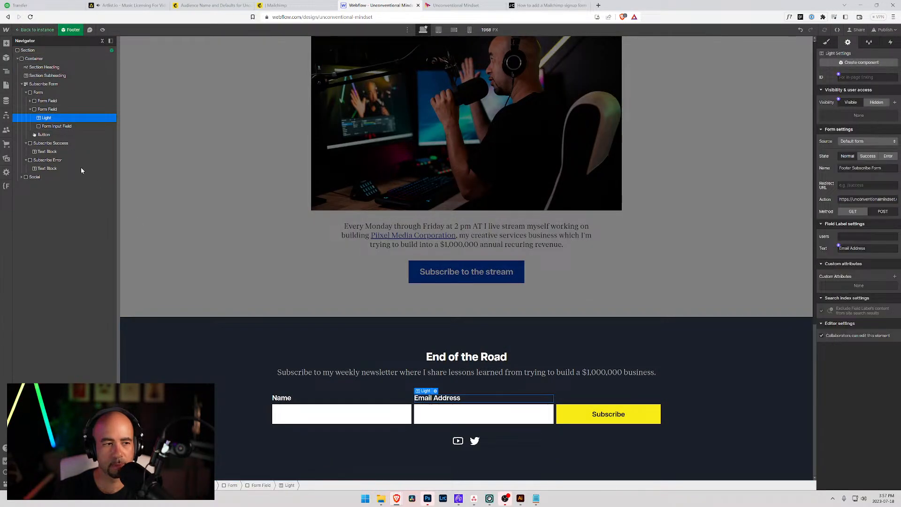
left_click(34, 84)
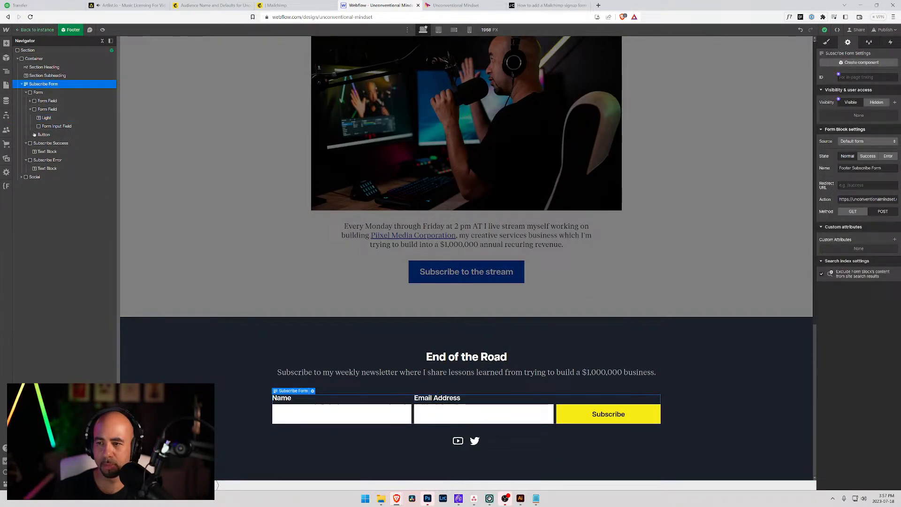
left_click(867, 200)
key("ctrl+v")
key("Tab")
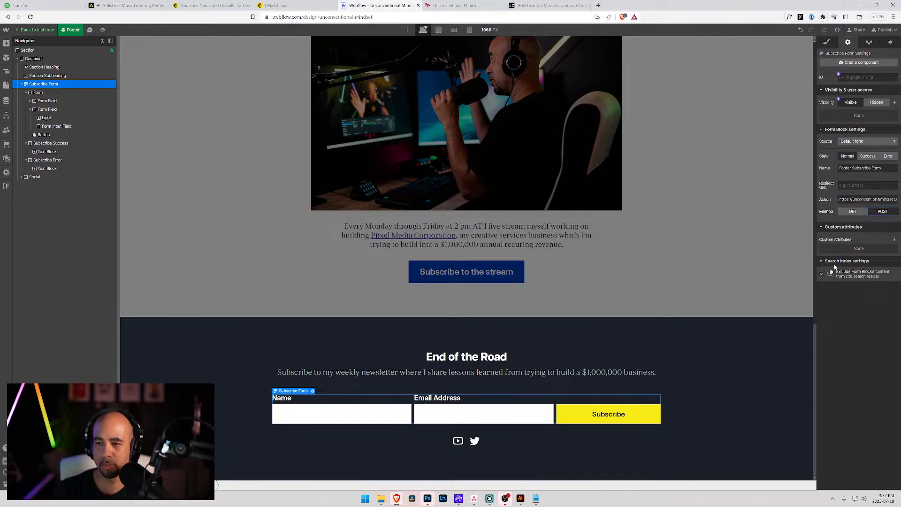
Verify the footer form's inputs are named FNAME and EMAIL.
left_click(360, 413)
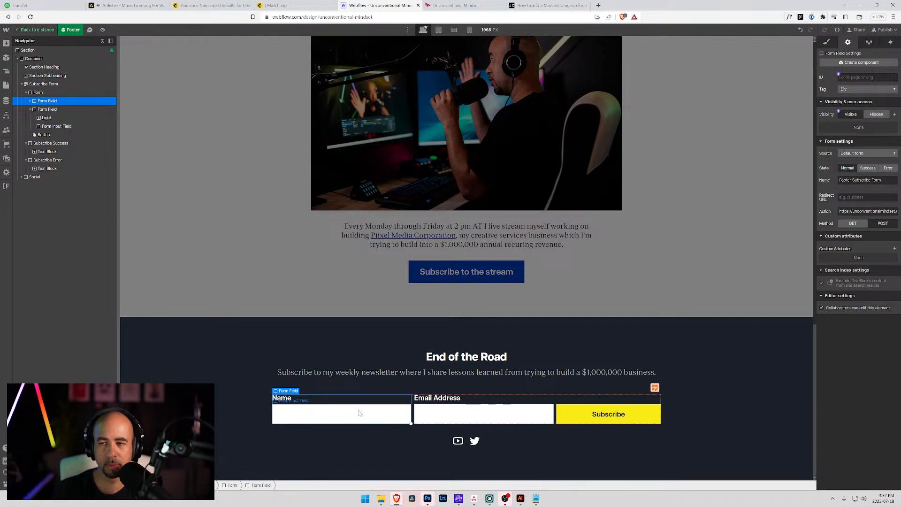
left_click(421, 419)
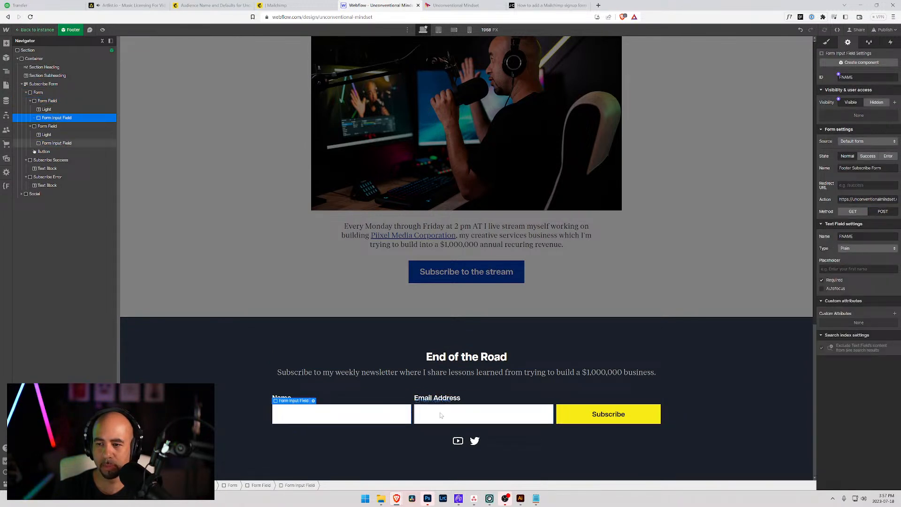
left_click(375, 412)
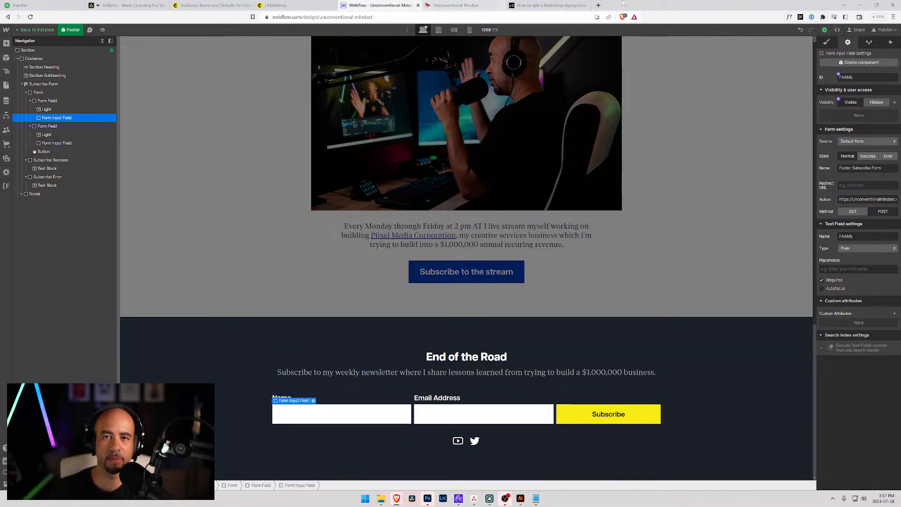
left_click(599, 5)
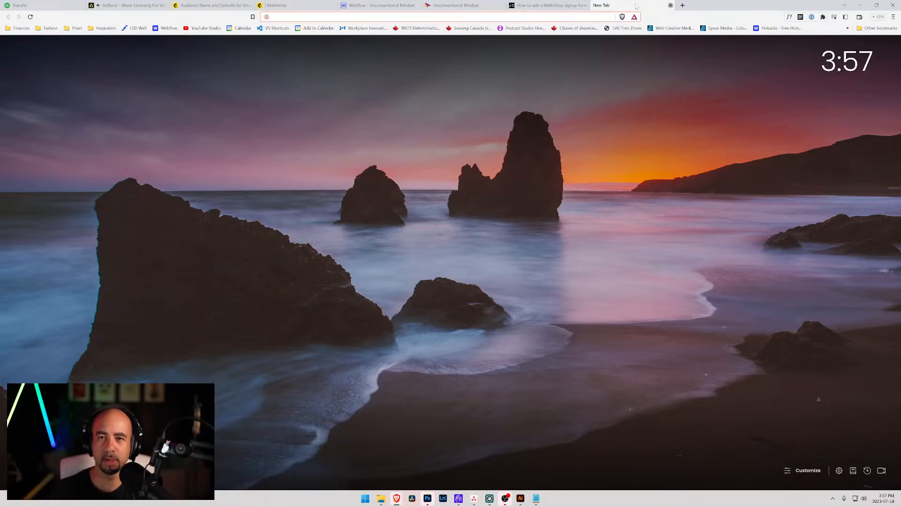
Close the blank tab, return to the search results and open the Mailchimp Integration | Webflow University lesson.
left_click(670, 5)
scroll(202, 71, "up", 2)
key("alt+Left")
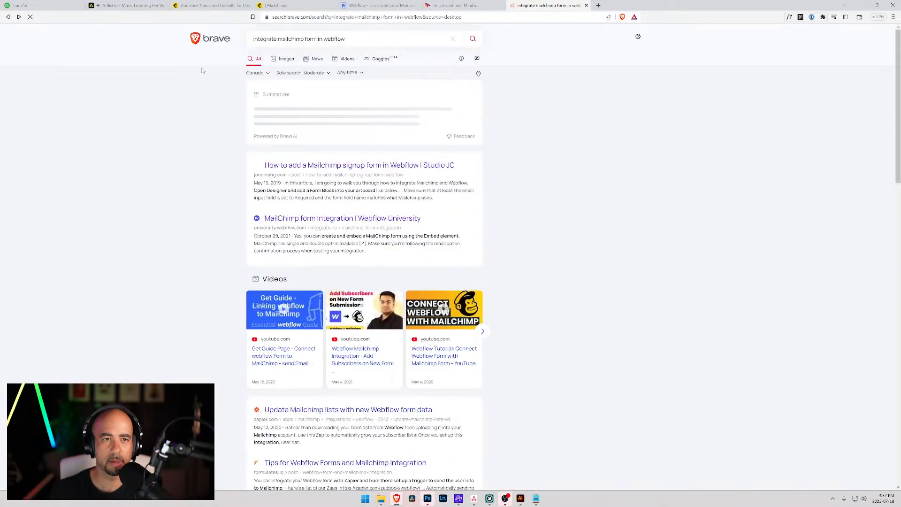
left_click_drag(347, 39, 252, 39)
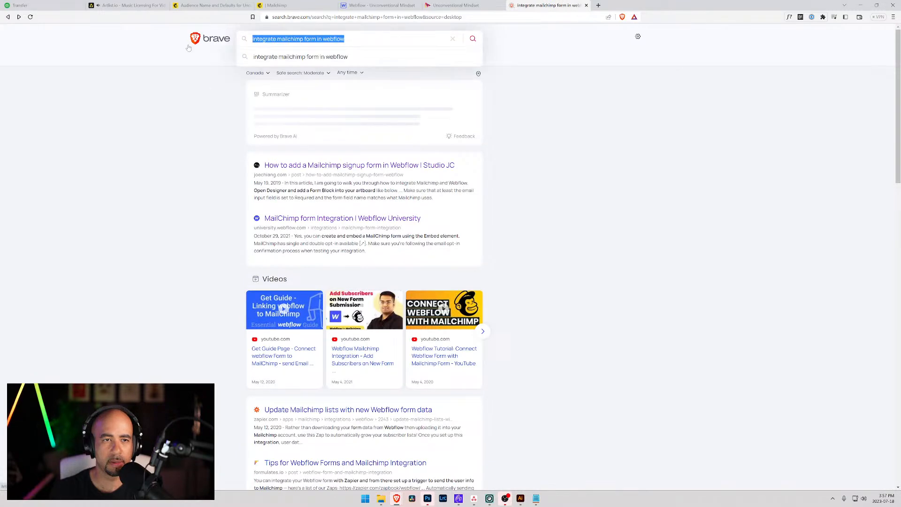
scroll(254, 221, "down", 5)
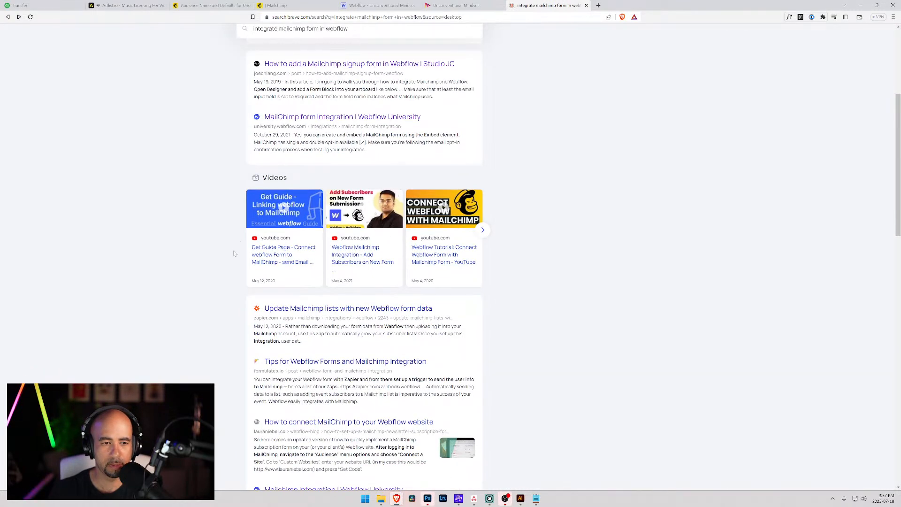
scroll(234, 253, "down", 5)
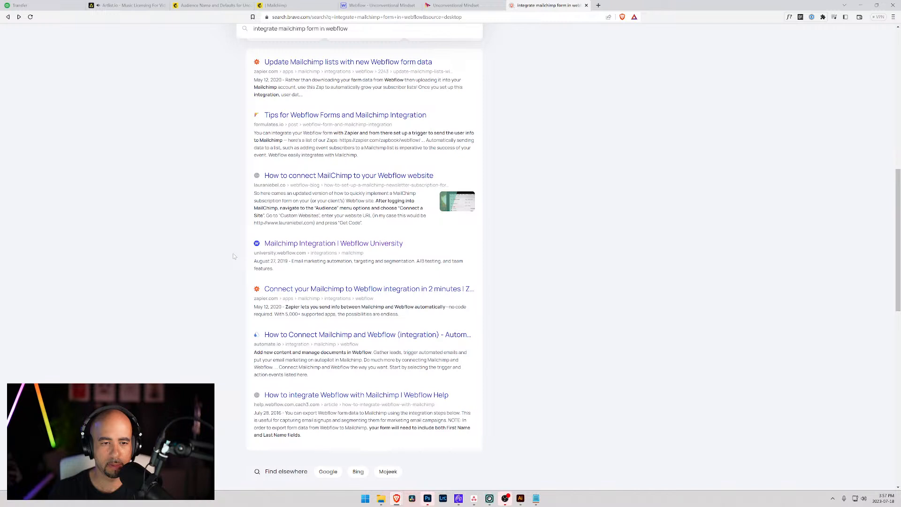
left_click(285, 245)
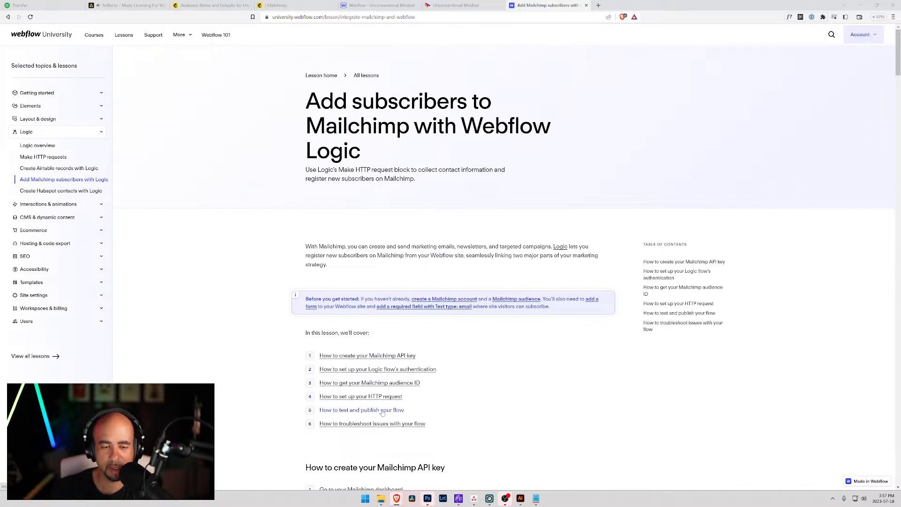
Read through the Mailchimp with Webflow Logic lesson, jumping to its HTTP request setup section.
scroll(413, 422, "down", 5)
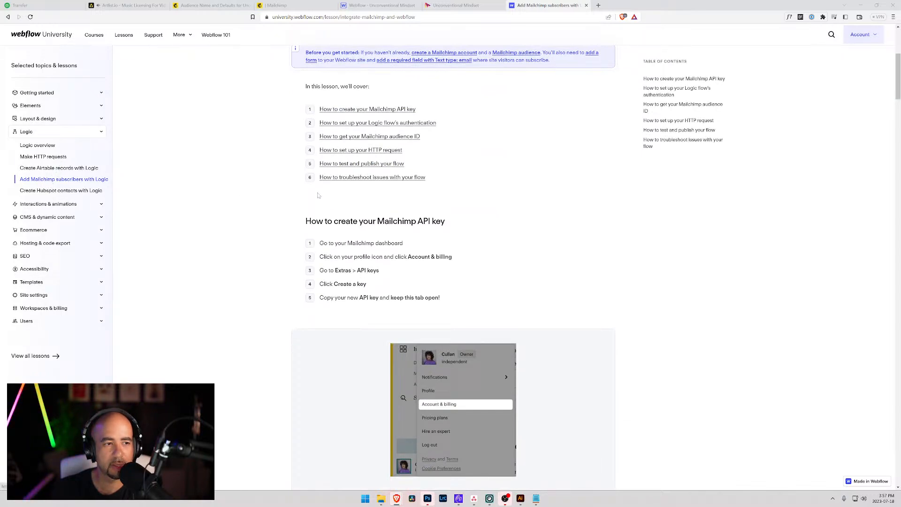
scroll(387, 206, "up", 2)
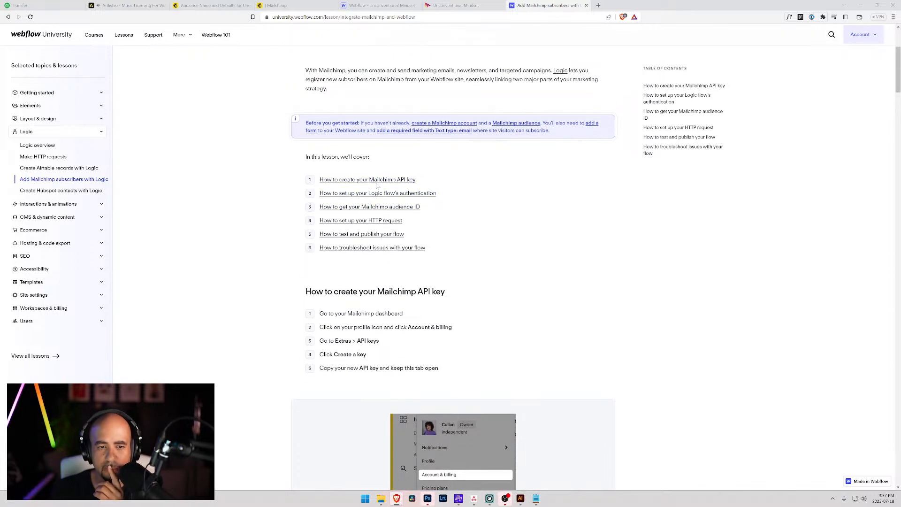
left_click(358, 221)
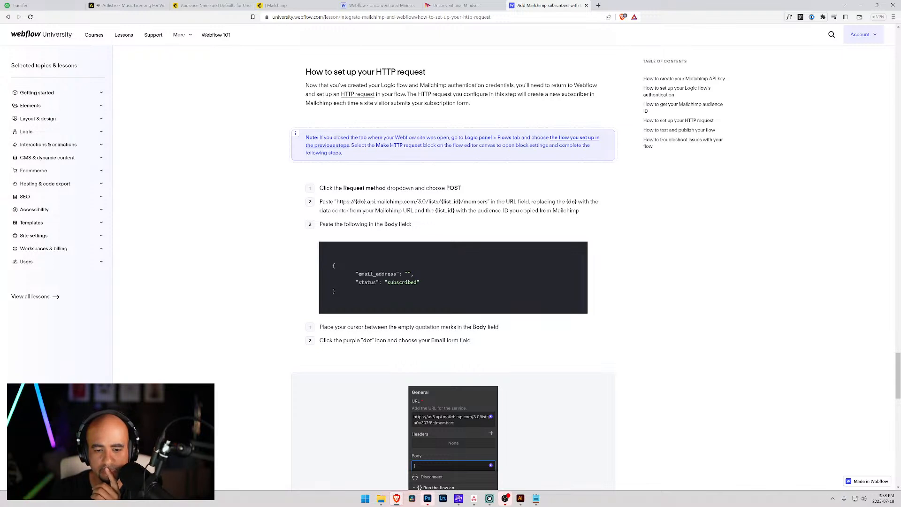
scroll(349, 230, "down", 2)
scroll(350, 229, "down", 1)
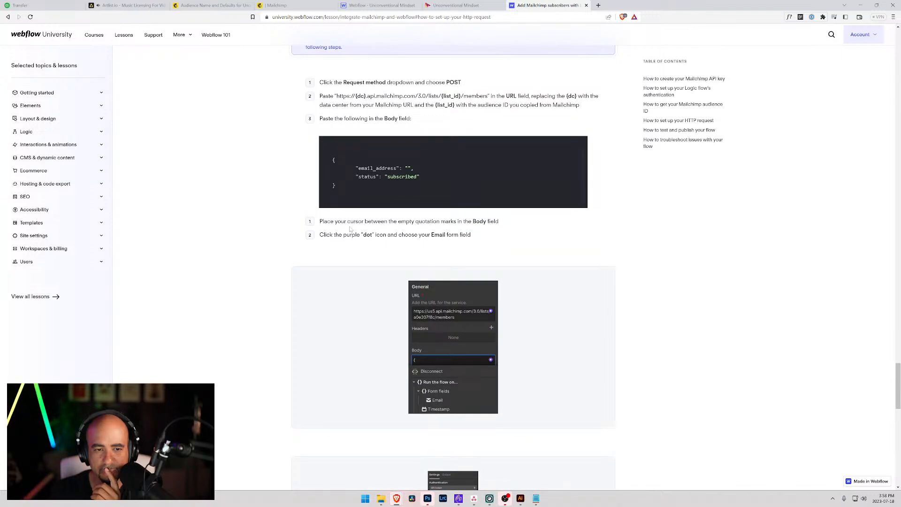
scroll(349, 229, "down", 4)
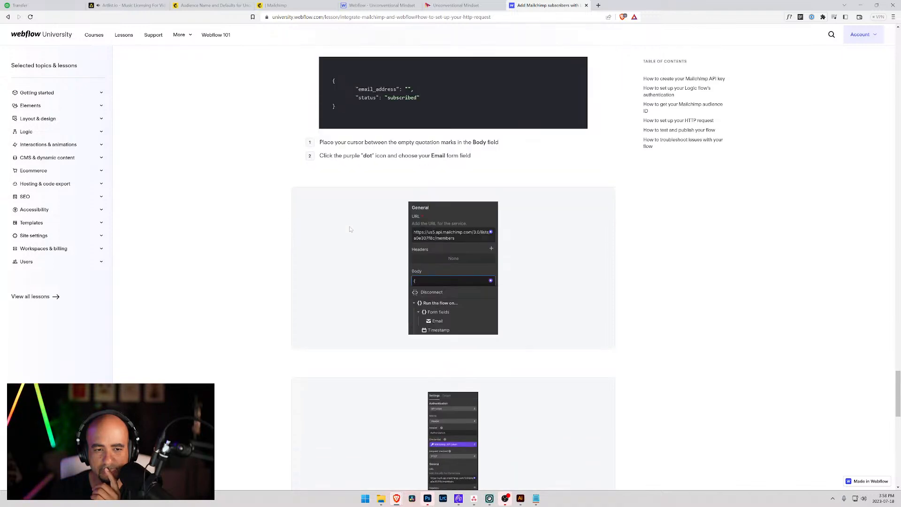
scroll(349, 228, "down", 6)
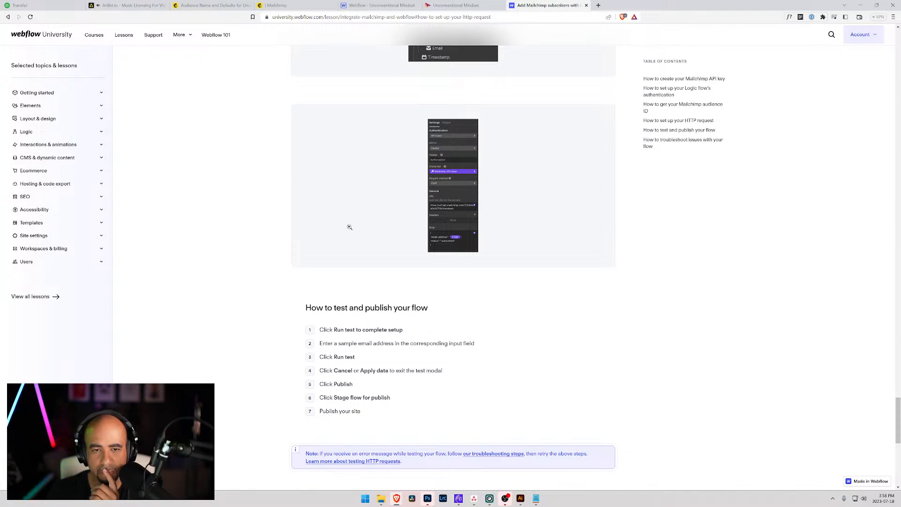
scroll(426, 242, "up", 15)
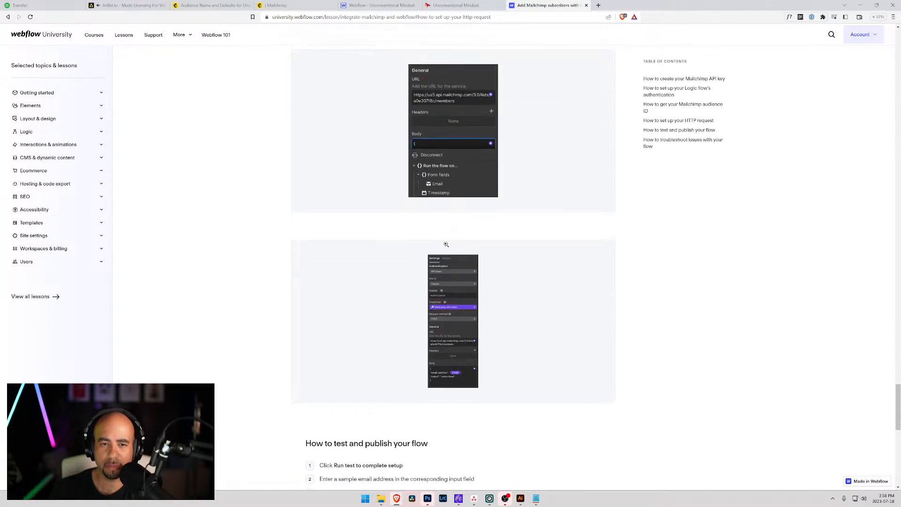
scroll(447, 240, "up", 15)
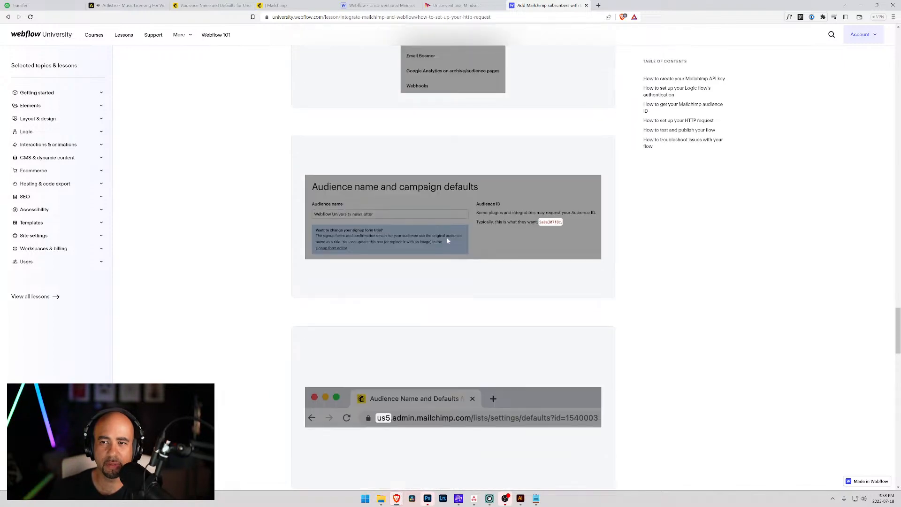
scroll(430, 227, "down", 5)
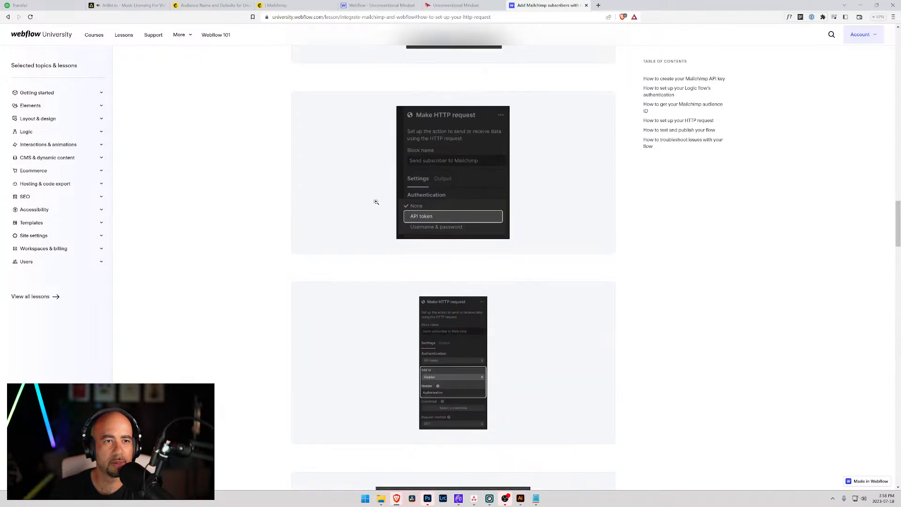
Search Webflow University for 'mailchimp', check the Webflow Logic lesson, then open a private window.
left_click(65, 34)
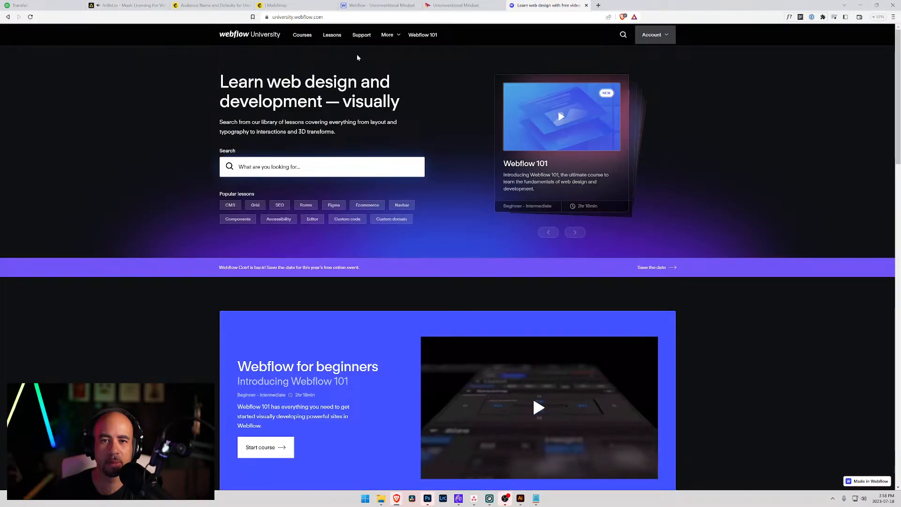
left_click(623, 35)
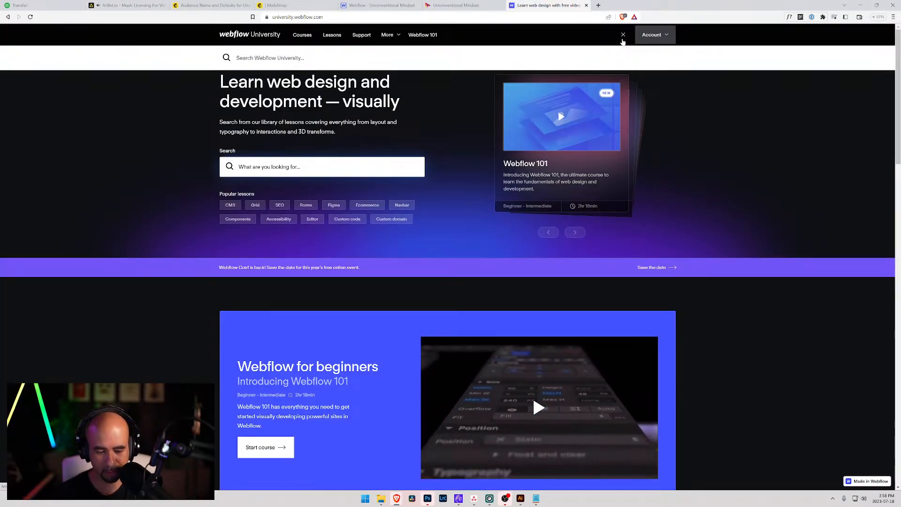
type("mailchimp")
key("Return")
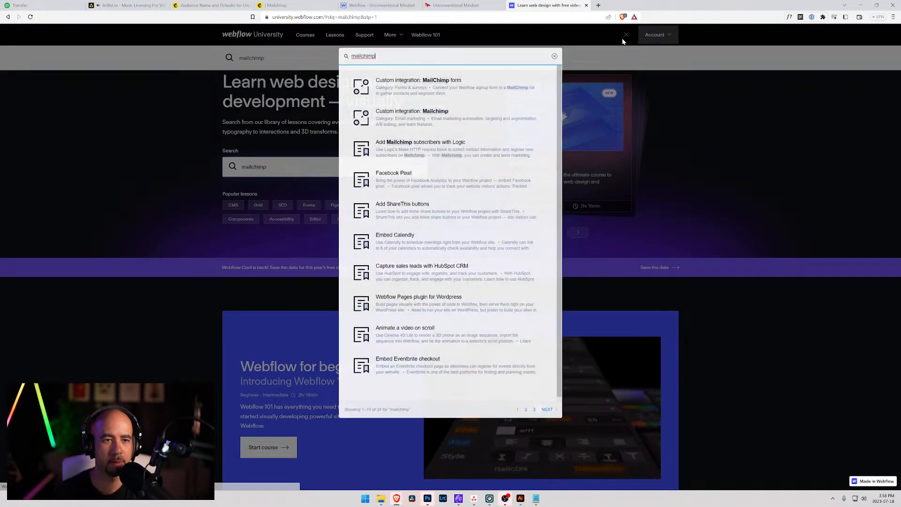
left_click(435, 84)
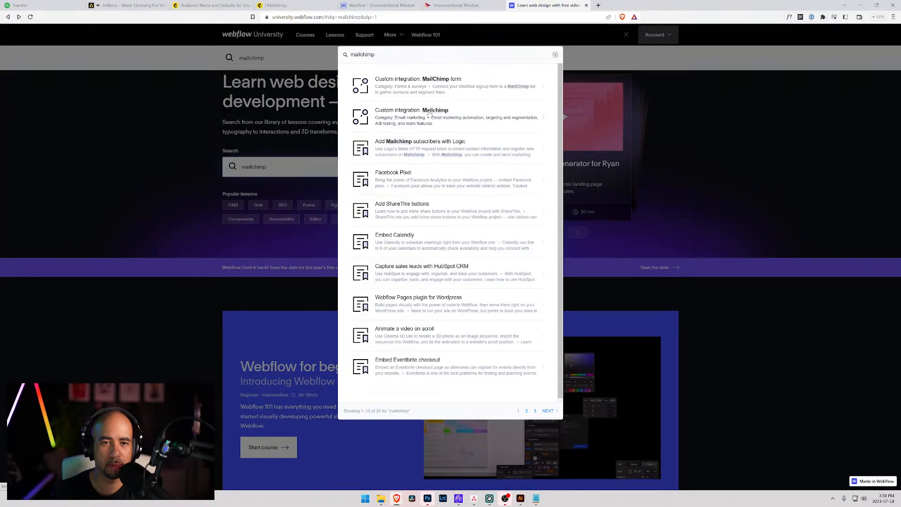
left_click(435, 84)
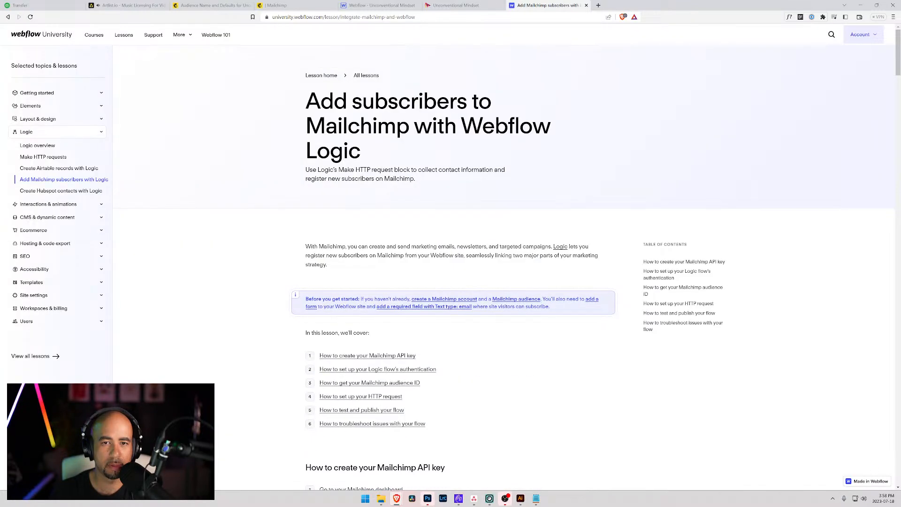
key("alt+Left")
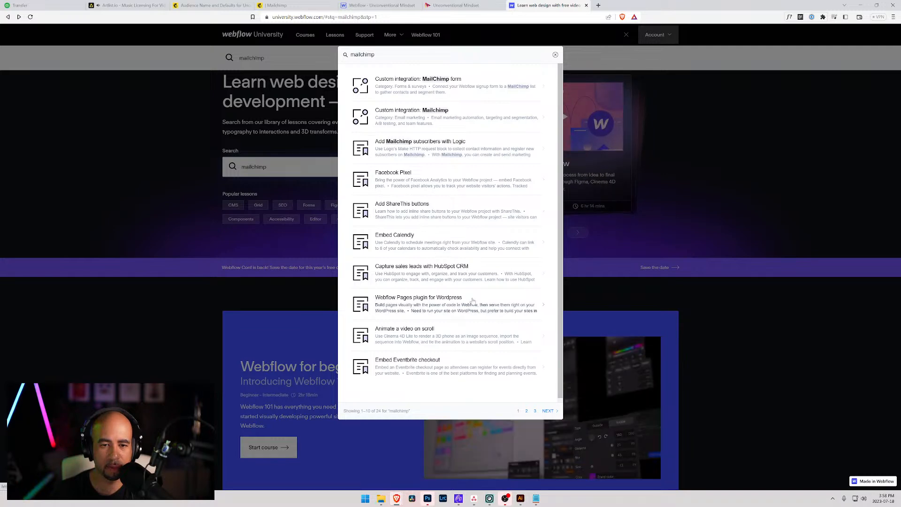
key("ctrl+shift+n")
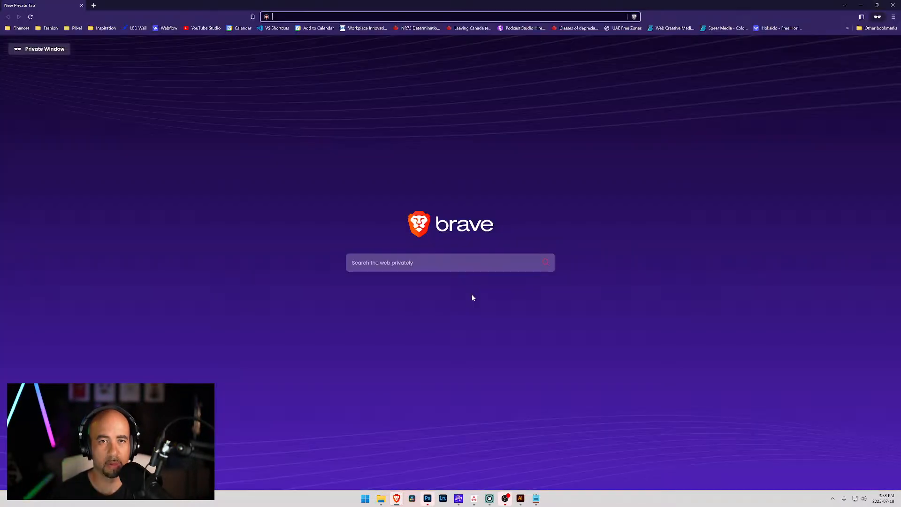
Go to youtube.com and search for 'integrate mailchimp with webflow'.
type("web")
key("BackSpace")
key("BackSpace")
key("BackSpace")
key("BackSpace")
type("youtube.com")
key("Return")
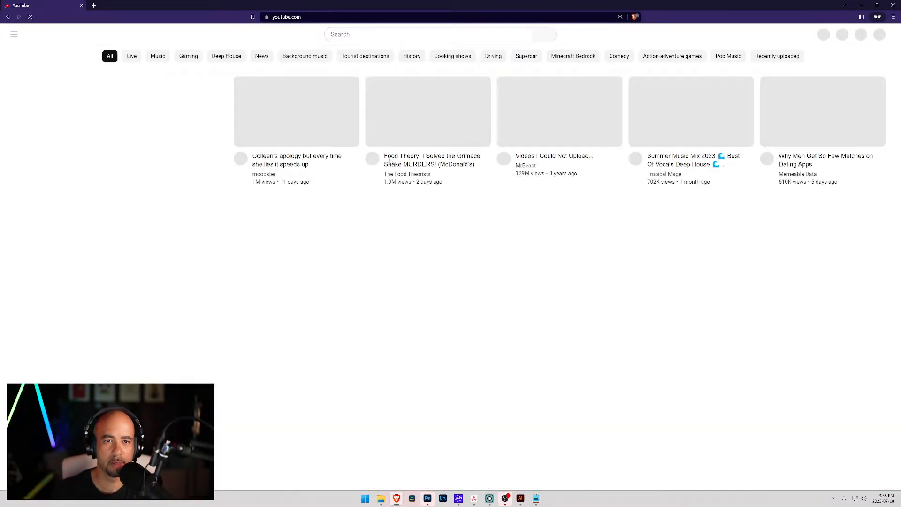
type("integrae")
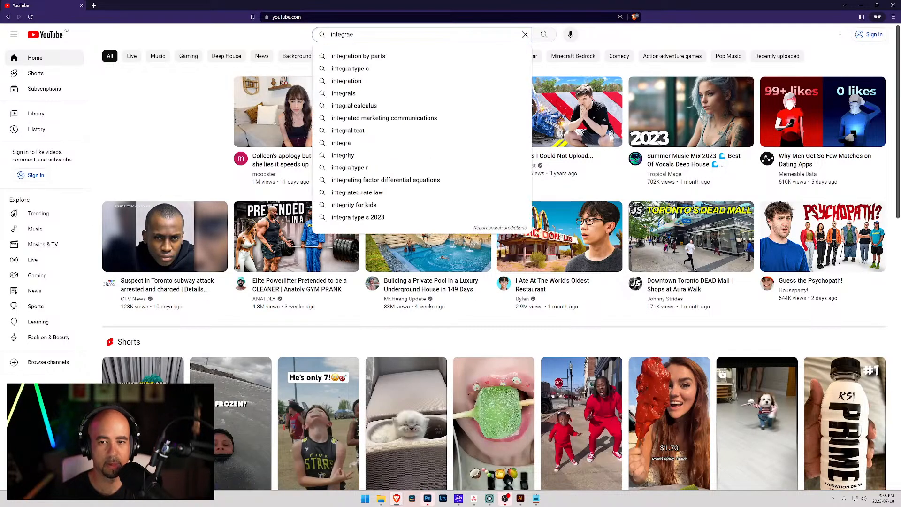
key("BackSpace")
type("te")
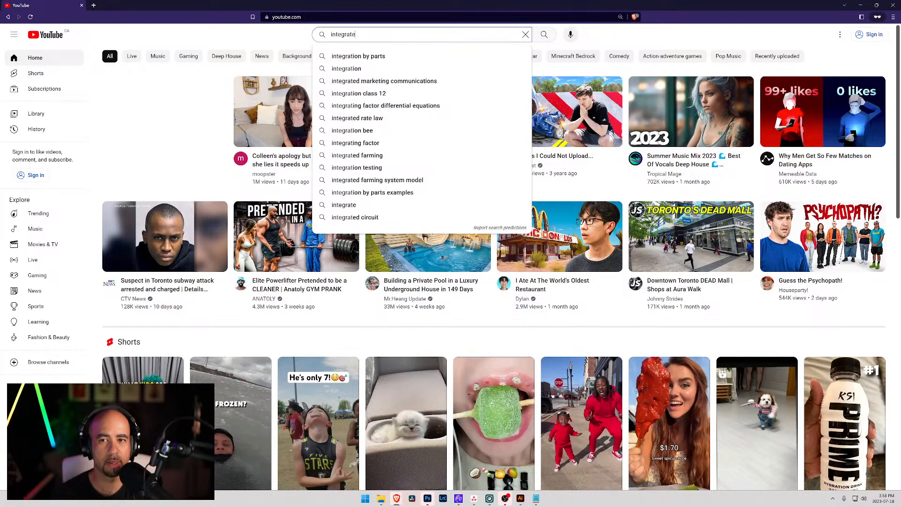
type(" mailchimp")
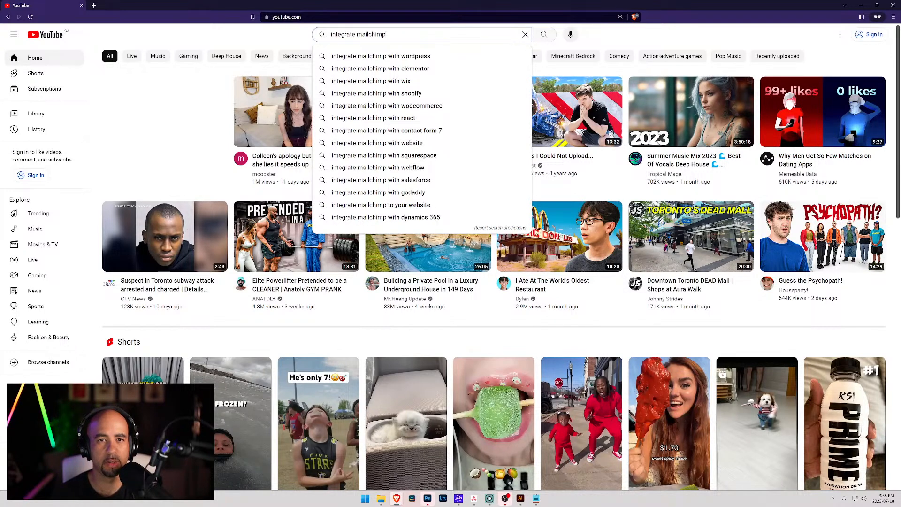
type(" with webflow")
key("Return")
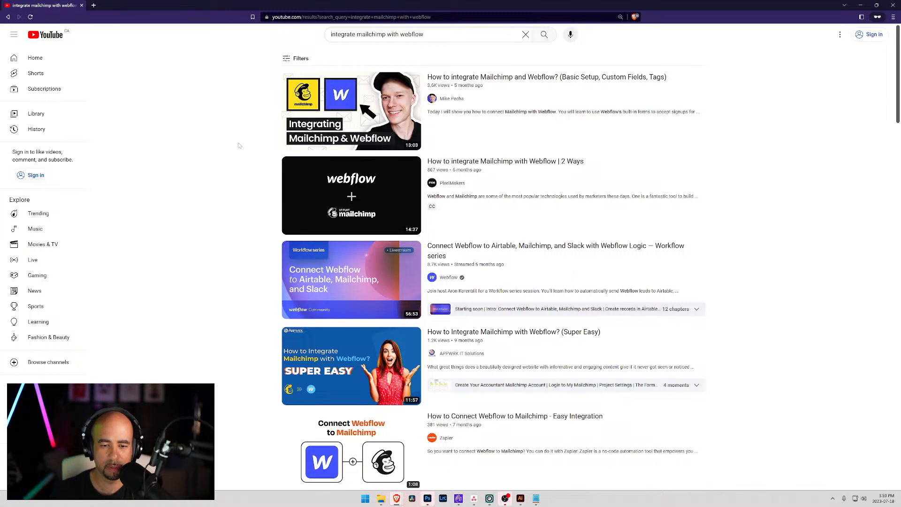
Browse the results and open 'How to integrate Mailchimp and Webflow? (Basic Setup, Custom Fields, Tags)'.
scroll(238, 145, "down", 1)
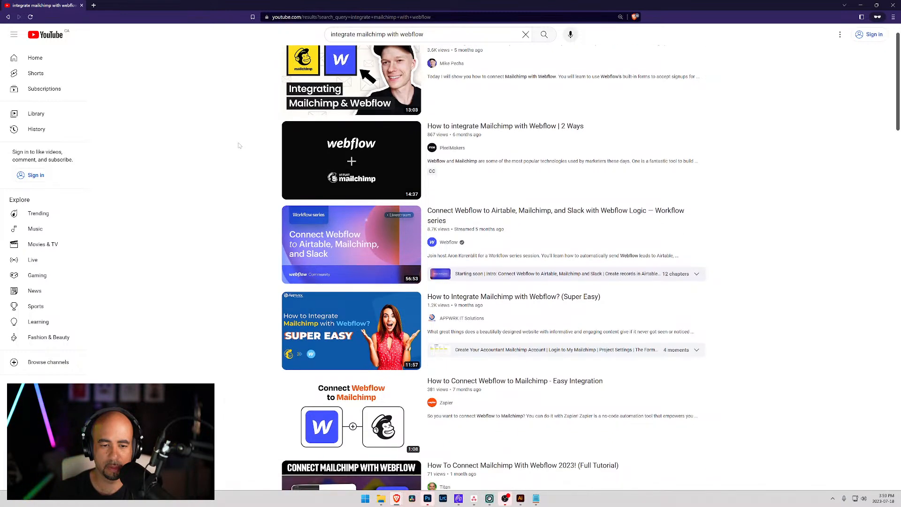
scroll(238, 145, "down", 5)
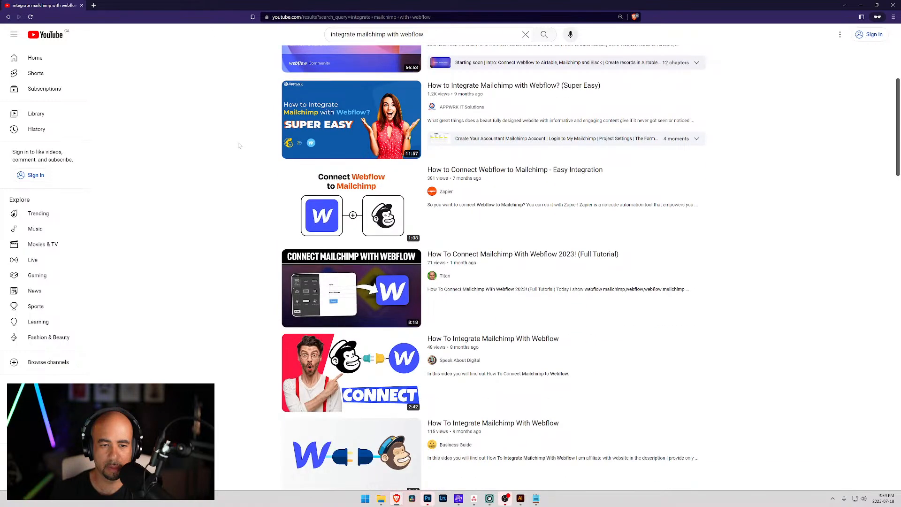
scroll(238, 146, "down", 5)
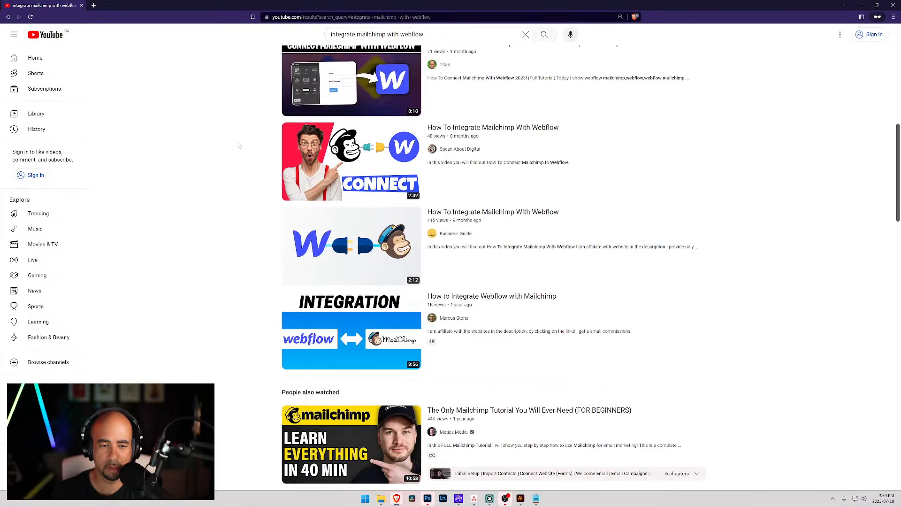
scroll(238, 145, "down", 5)
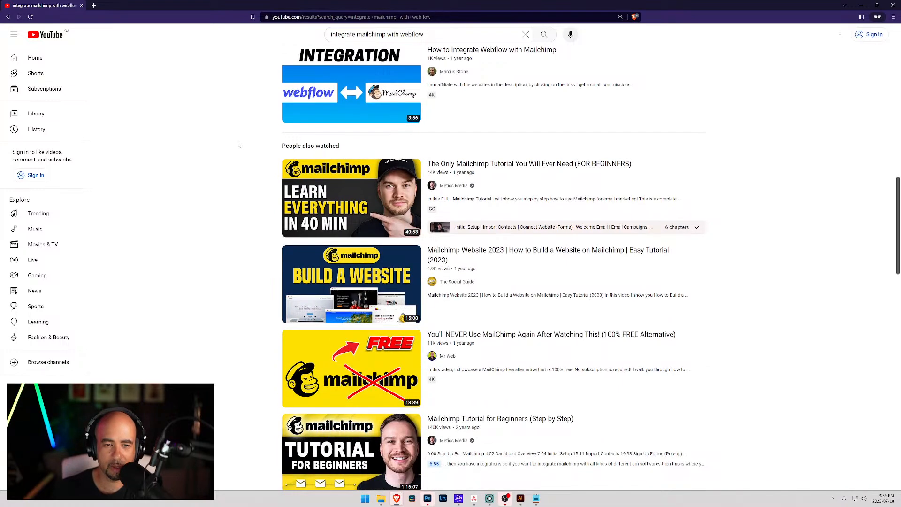
scroll(238, 145, "up", 13)
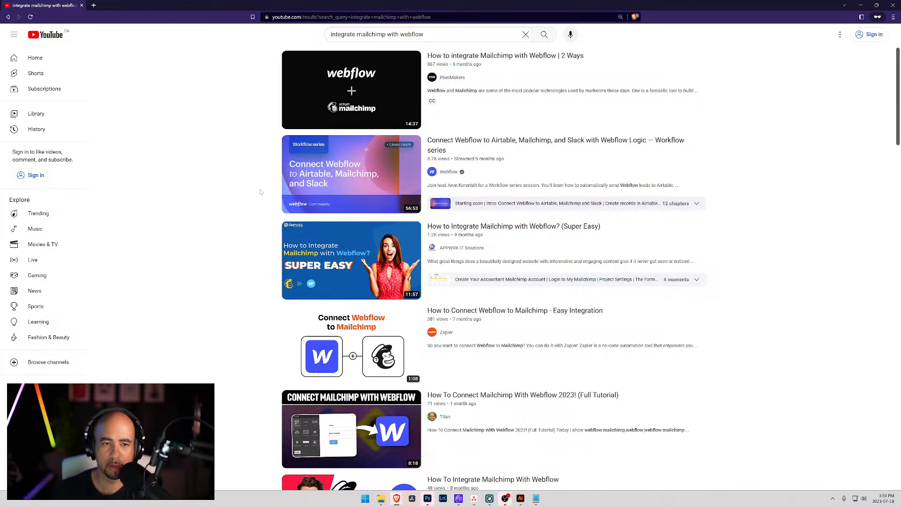
scroll(261, 192, "up", 3)
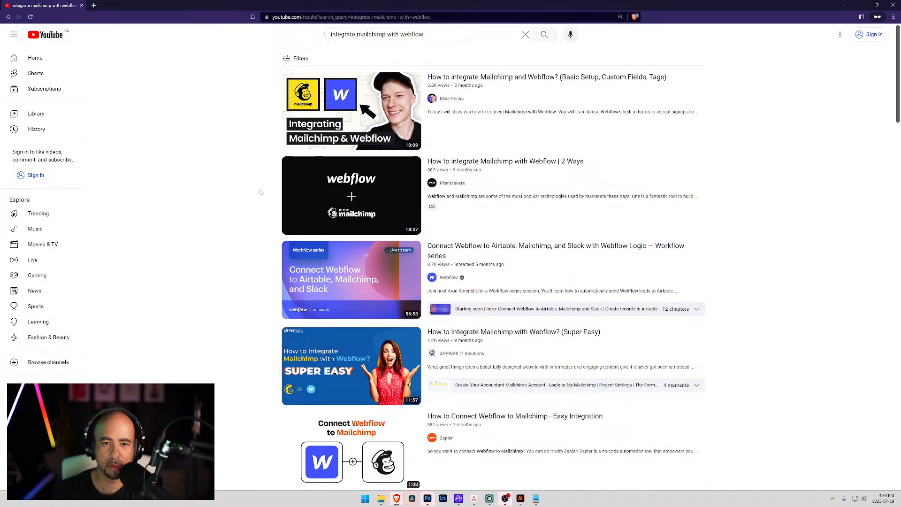
mouse_move(312, 202)
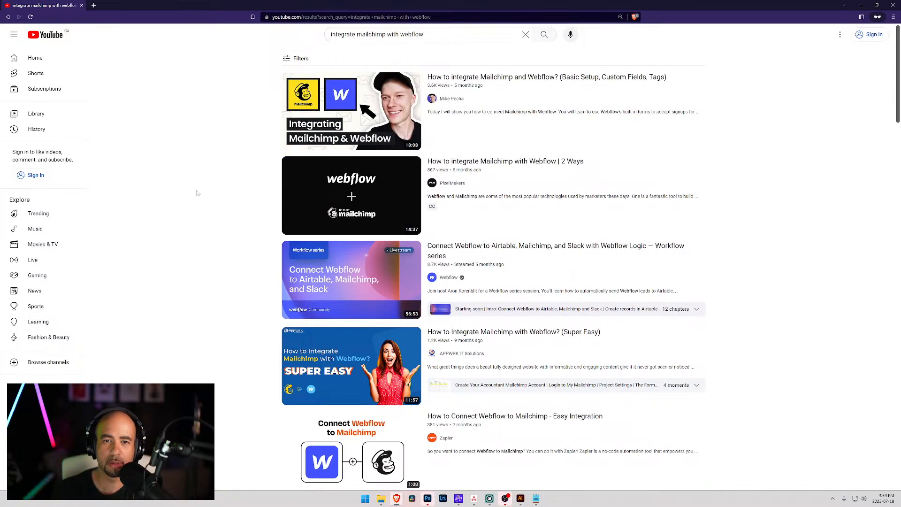
left_click(302, 132)
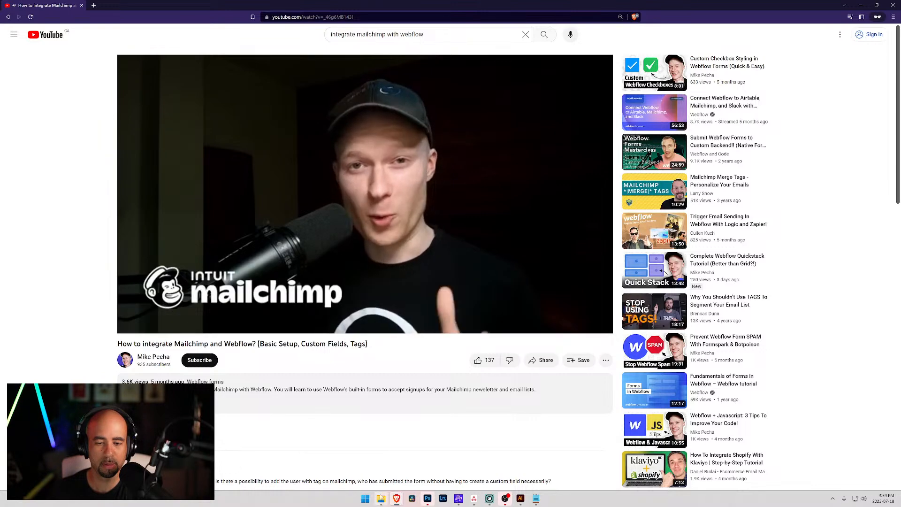
Skim the tutorial from 0:55 through its Mailchimp audience and merge tag sections.
left_click(157, 315)
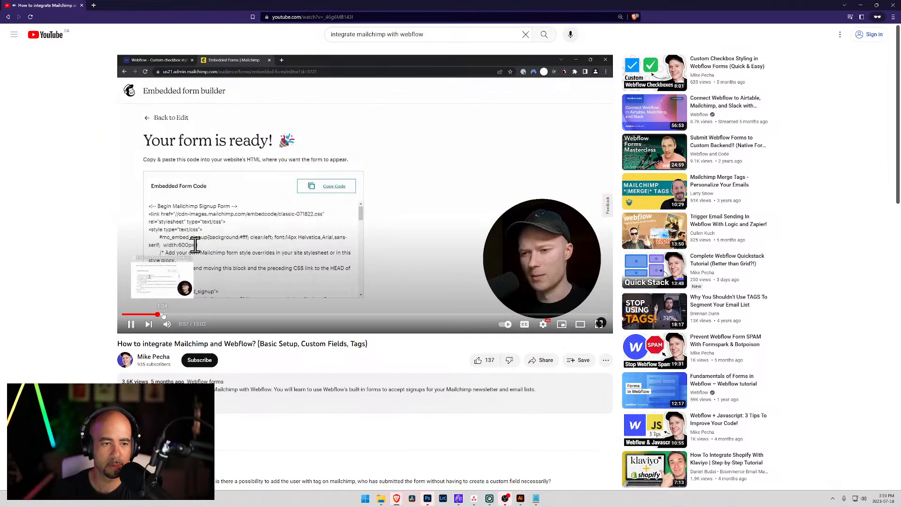
left_click(168, 315)
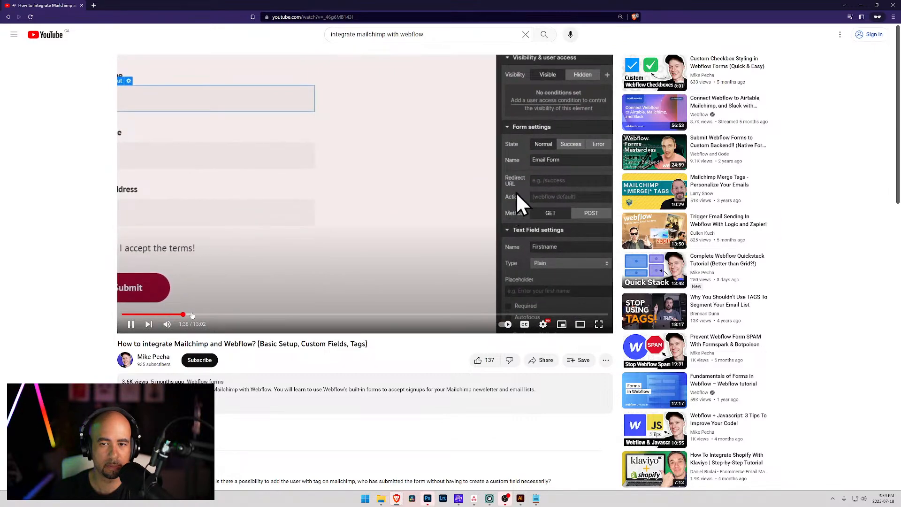
left_click(196, 315)
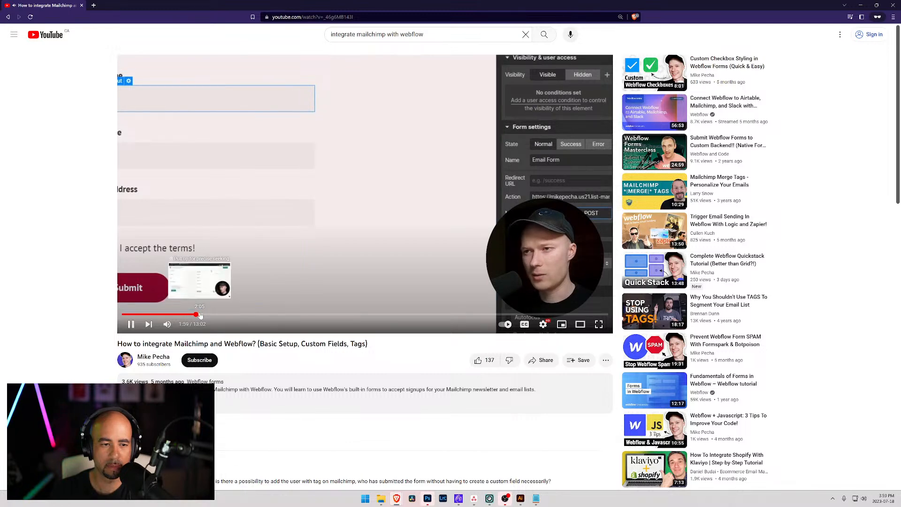
left_click(201, 315)
left_click(203, 315)
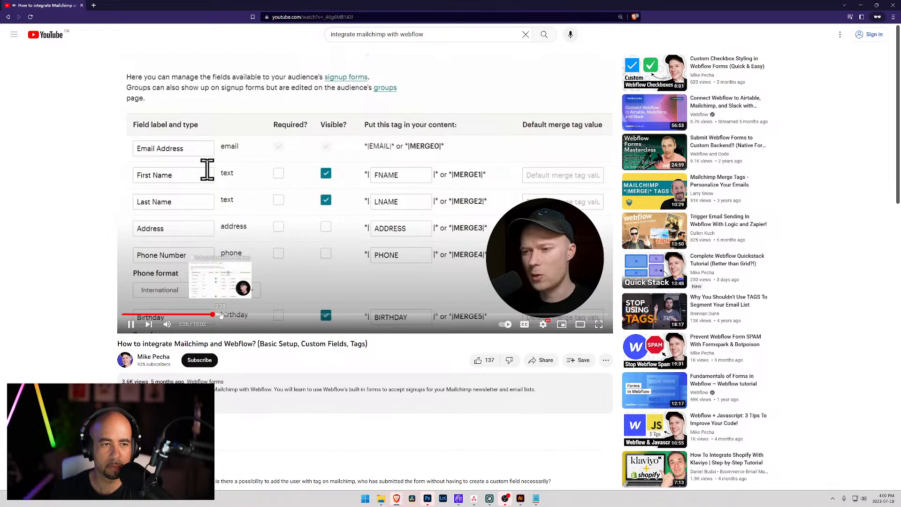
left_click(221, 316)
left_click(229, 315)
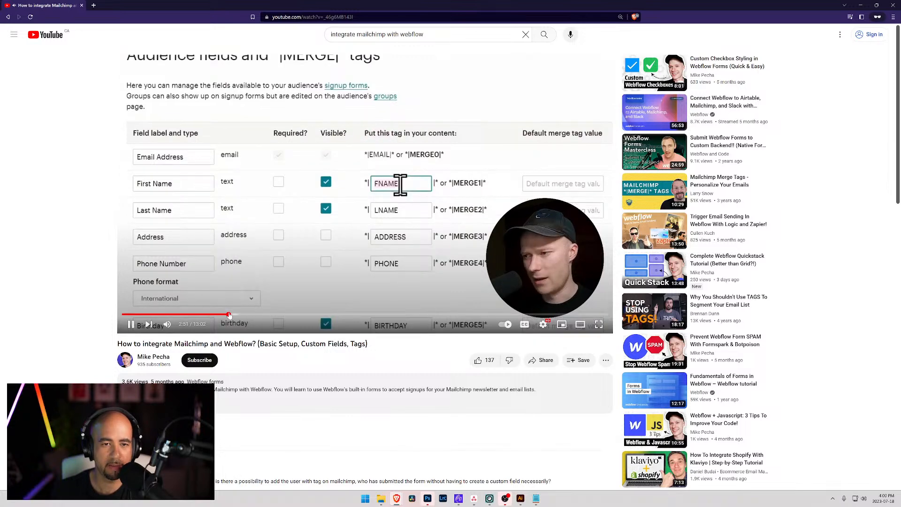
left_click(235, 315)
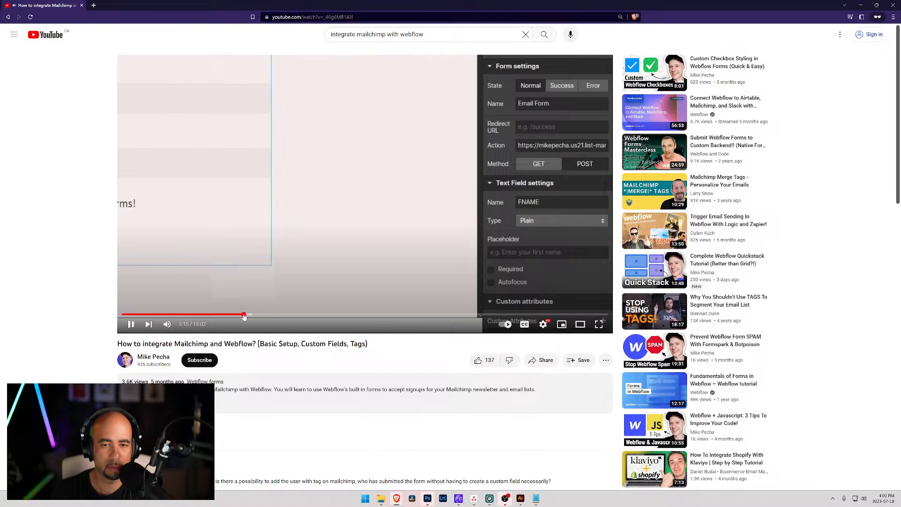
left_click(244, 315)
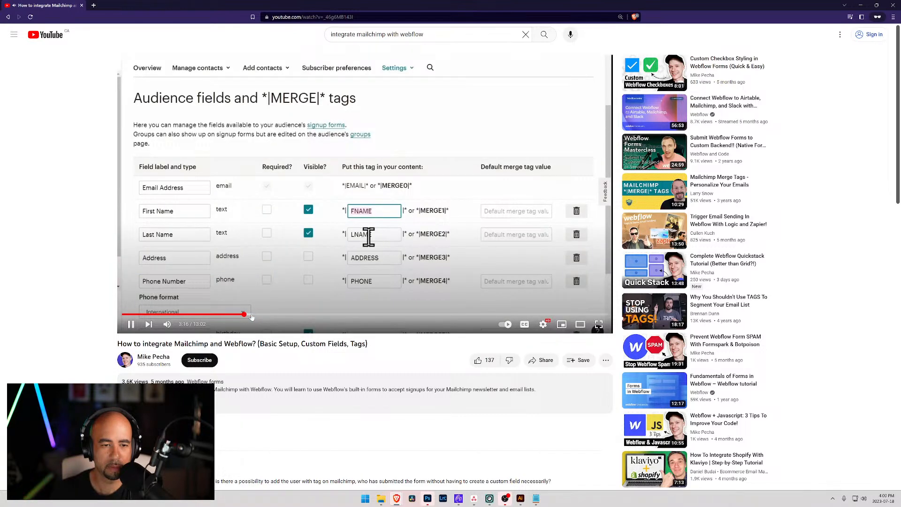
Skim the Webflow form settings and signup test, pause at 5:33, and minimize YouTube.
left_click(256, 315)
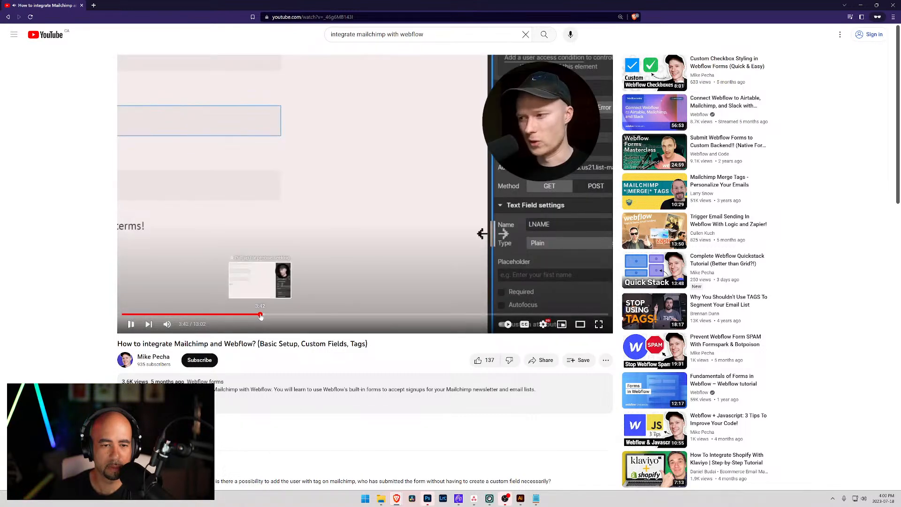
left_click(268, 315)
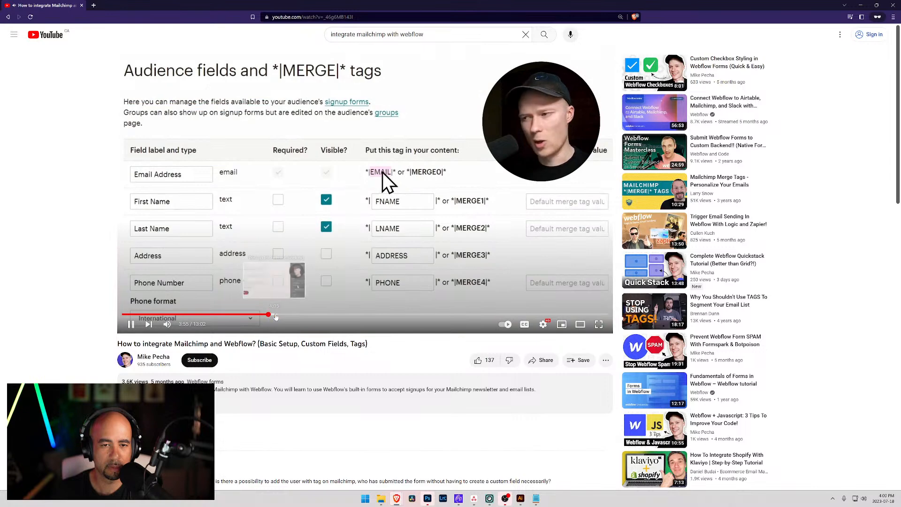
left_click(279, 315)
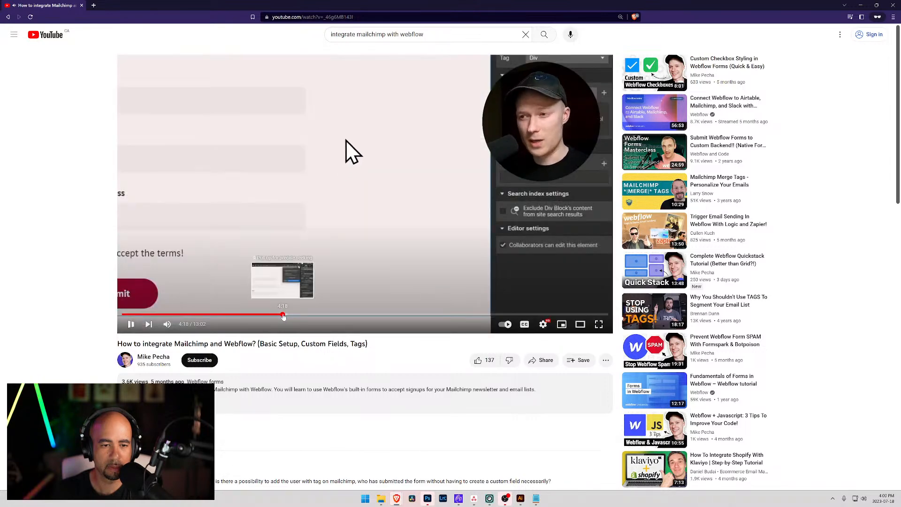
left_click(291, 315)
left_click(296, 315)
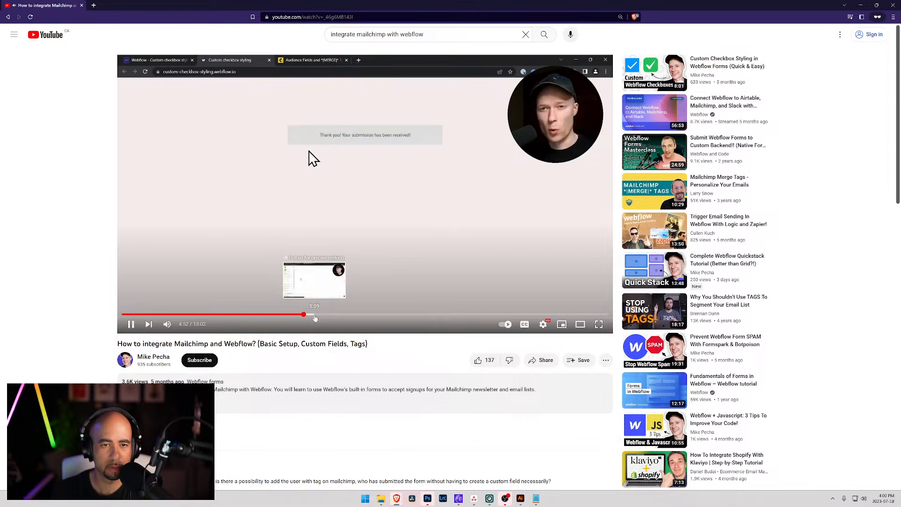
left_click(315, 316)
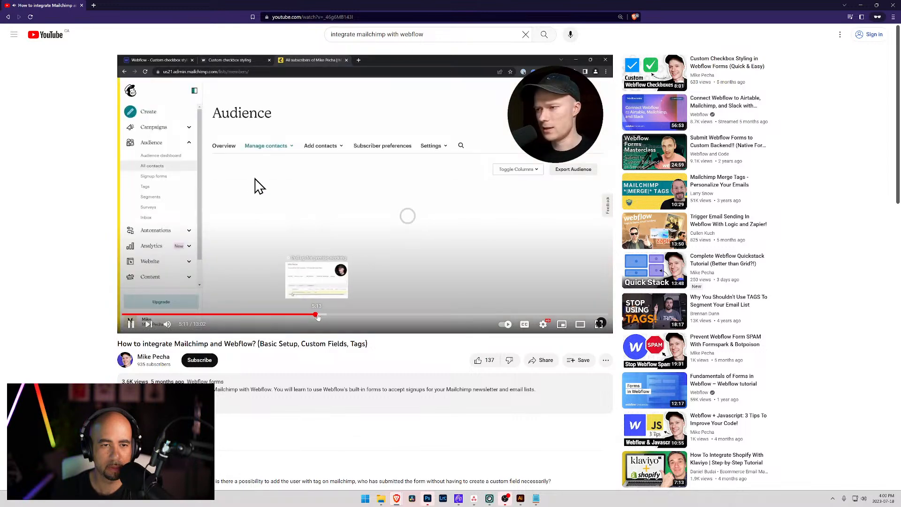
left_click(322, 316)
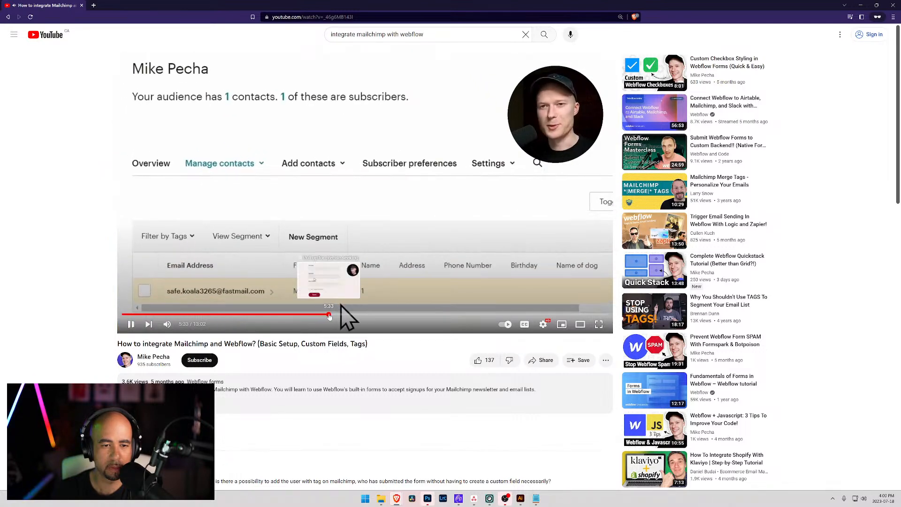
left_click(329, 316)
left_click(131, 323)
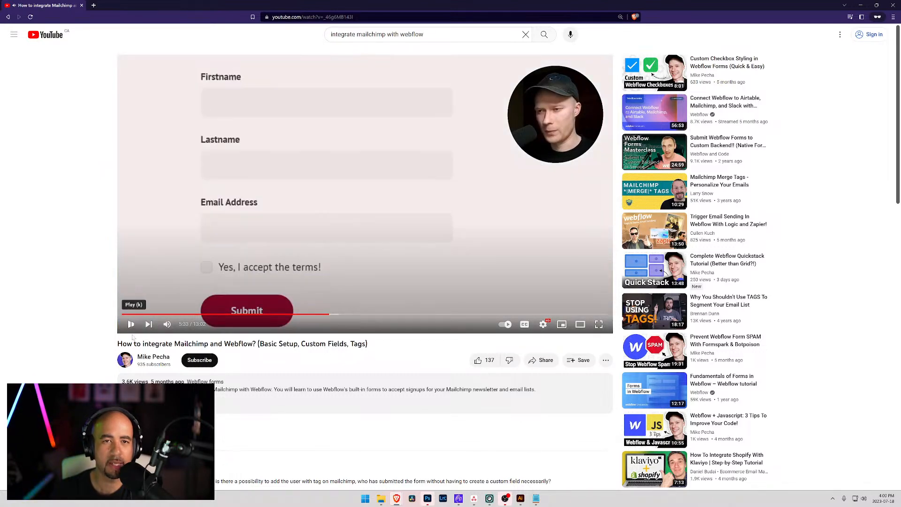
left_click(860, 6)
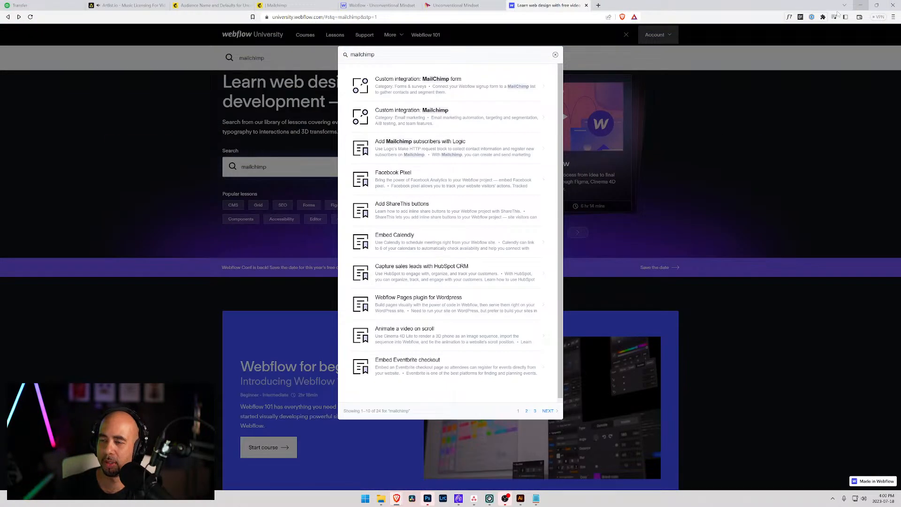
Close the Webflow University search results and reload the live Unconventional Mindset page.
left_click(175, 83)
left_click(463, 5)
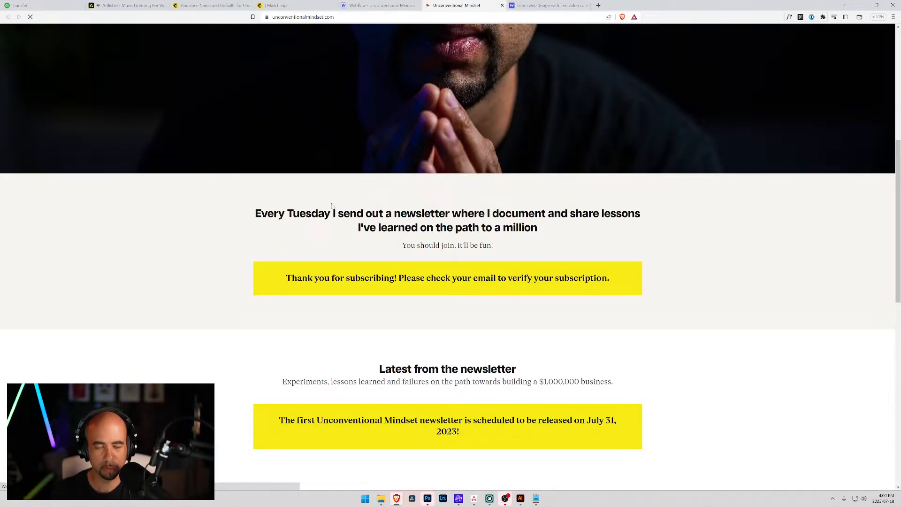
key("ctrl+r")
Republish the site to its staging and production domains, then return to the live page.
left_click(371, 5)
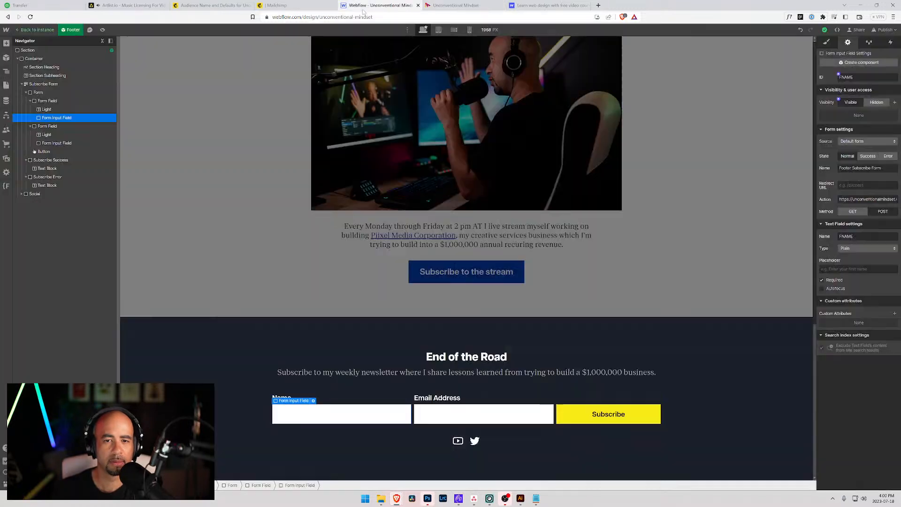
left_click(883, 30)
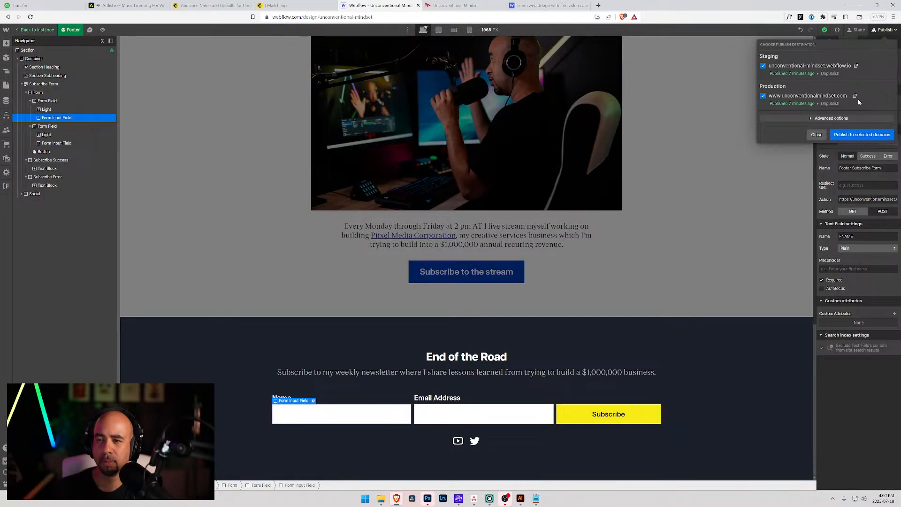
left_click(862, 134)
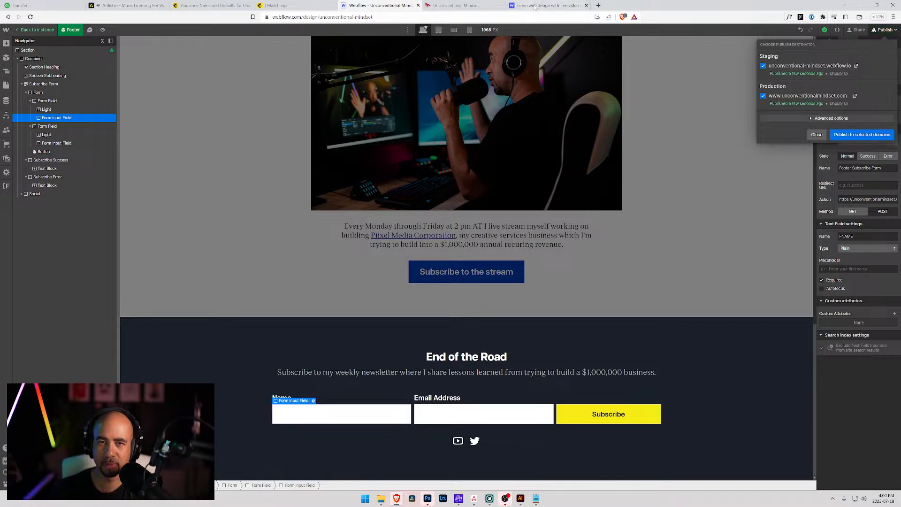
left_click(549, 5)
left_click(471, 6)
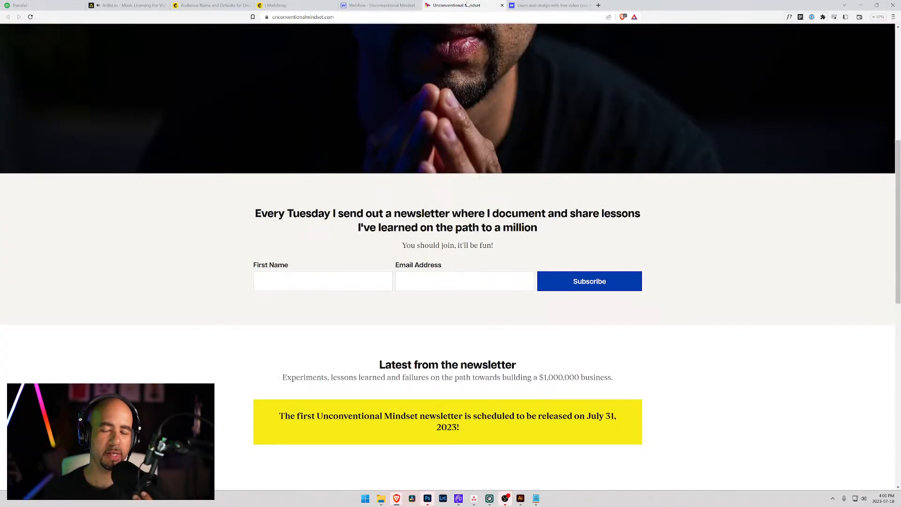
Submit a test signup with a first name and email, then reload Mailchimp's audience page.
left_click(329, 282)
type("Odum")
key("Tab")
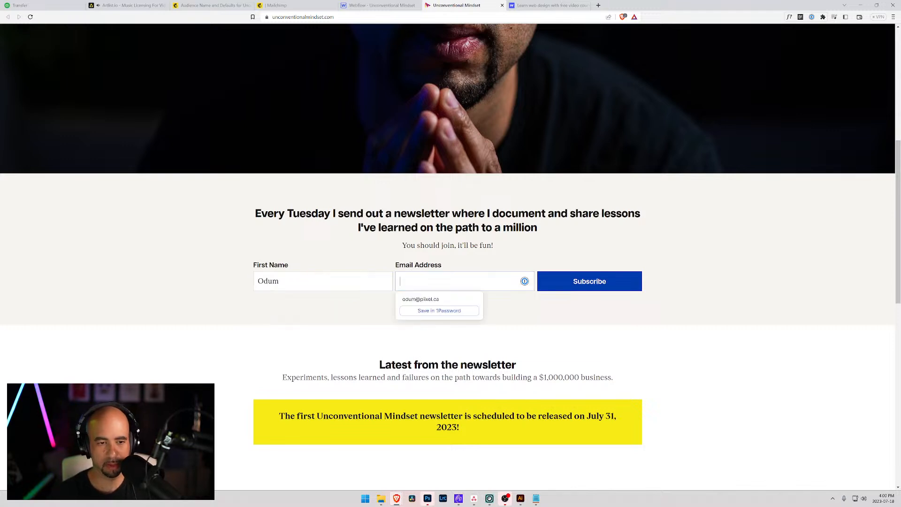
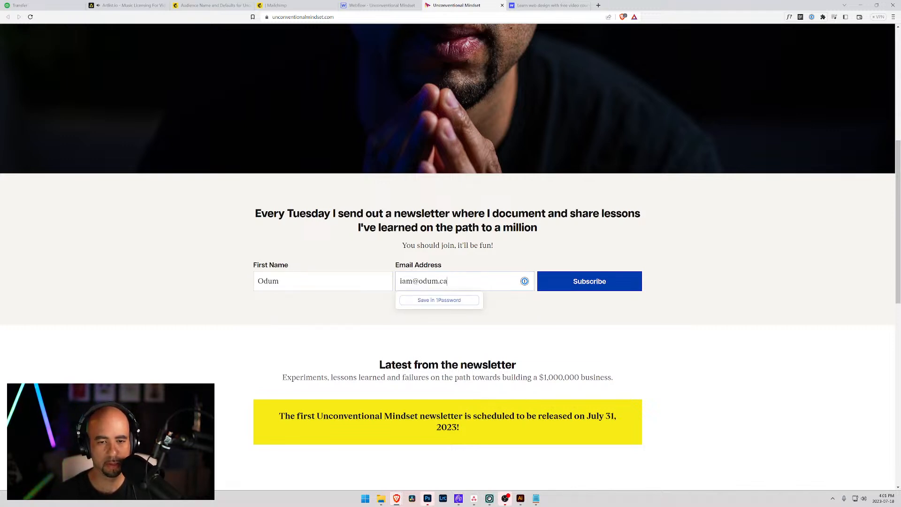
key("Tab")
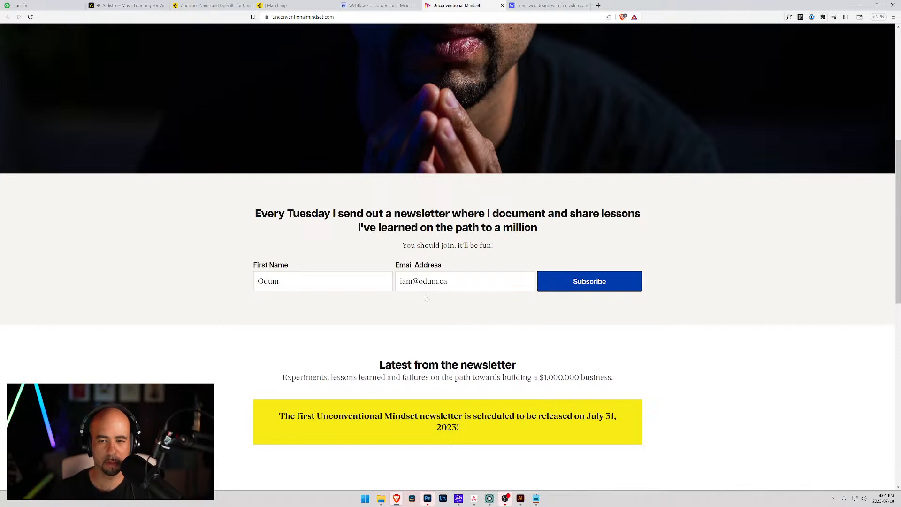
left_click(569, 288)
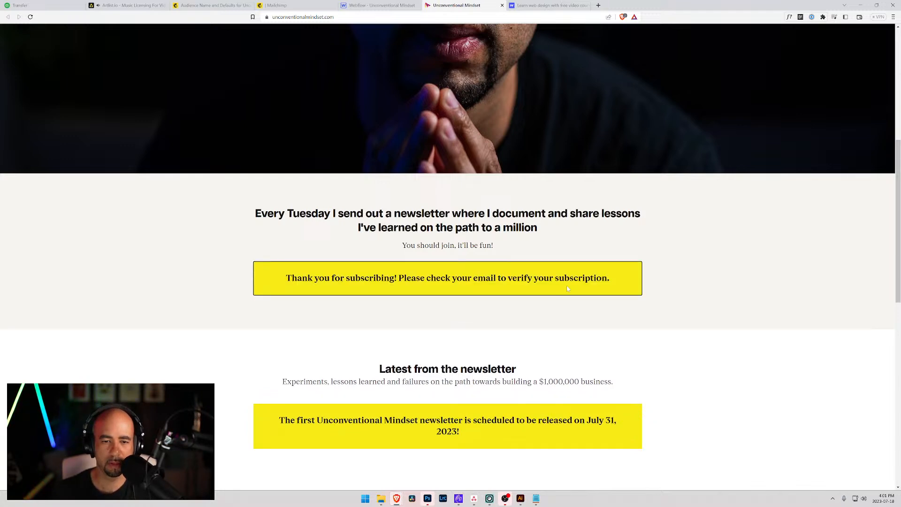
left_click(288, 5)
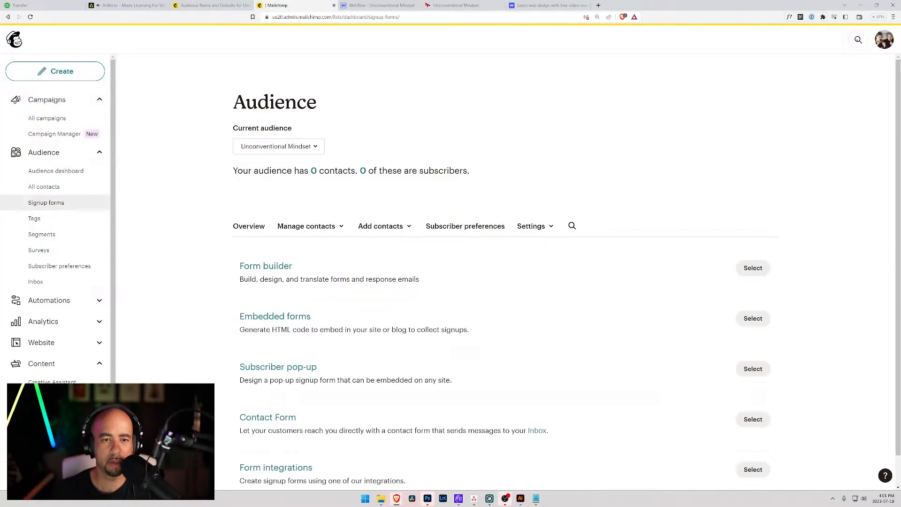
key("F5")
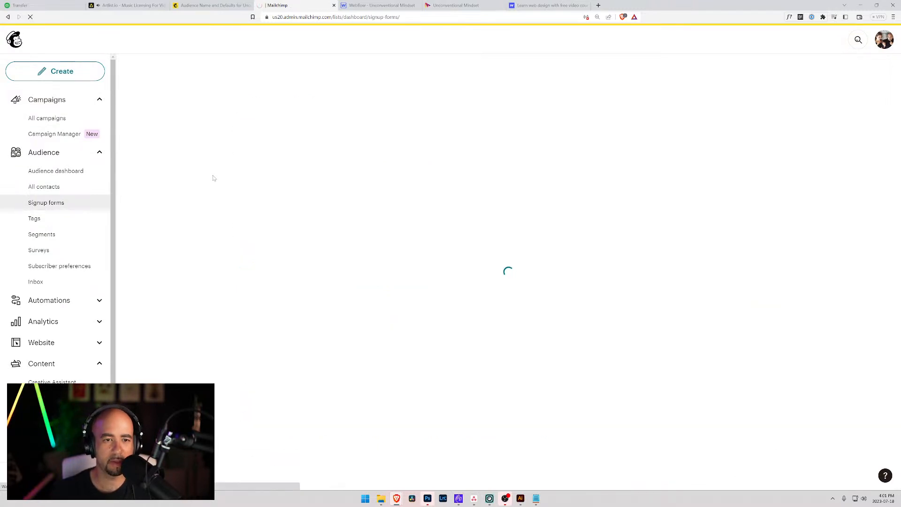
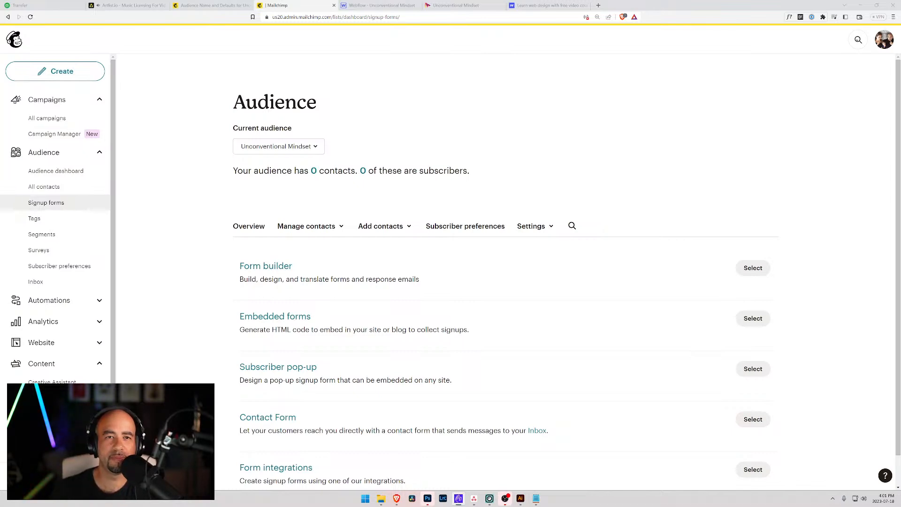
Submit a test subscription on the live site's footer form with a name and email address.
left_click(453, 5)
scroll(436, 137, "down", 10)
left_click(319, 424)
type("Odum")
key("Tab")
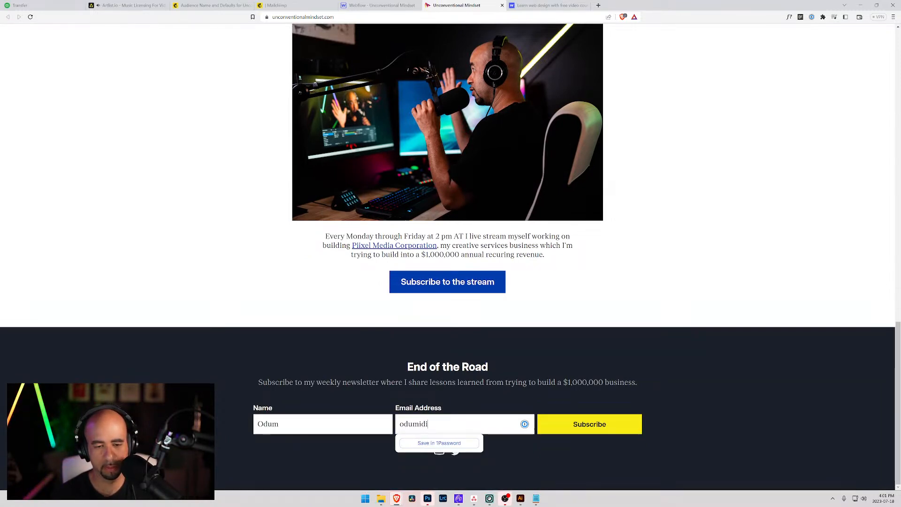
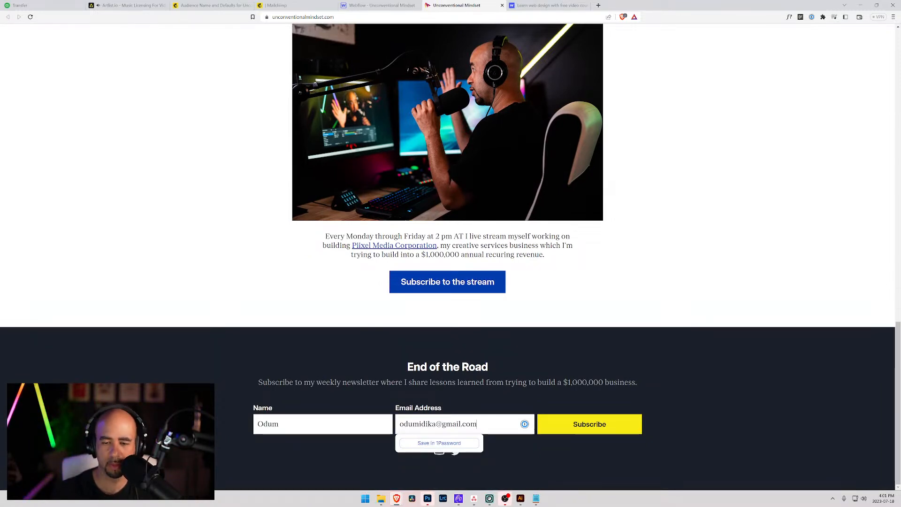
left_click(604, 425)
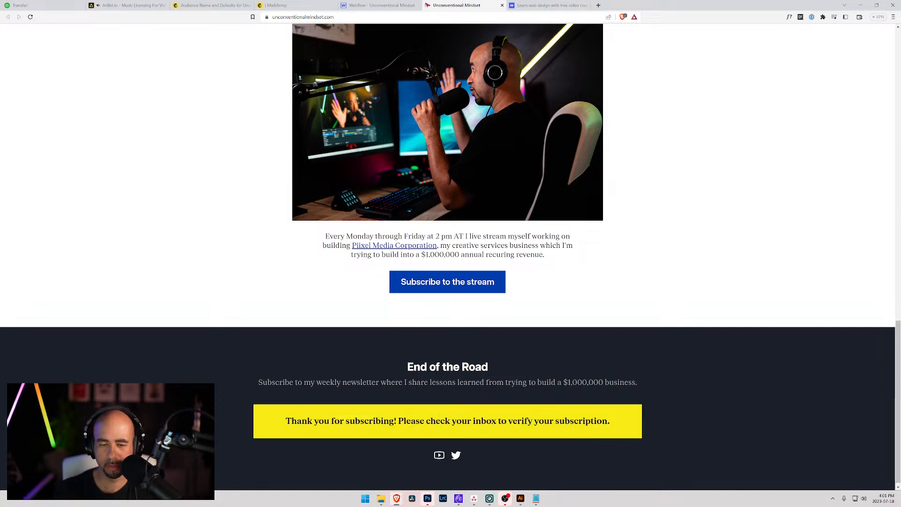
scroll(553, 275, "up", 5)
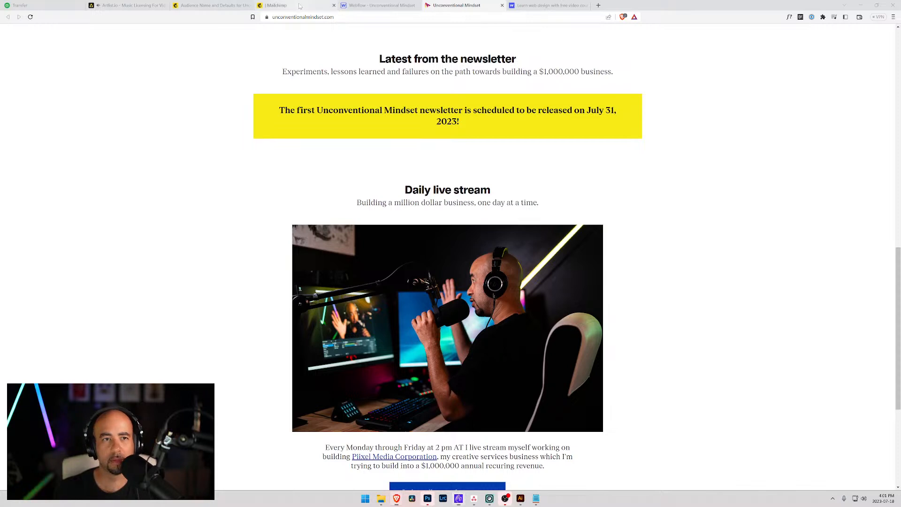
Reload Mailchimp's signup forms page, which still shows 0 contacts, then go back to the Webflow Designer.
left_click(282, 6)
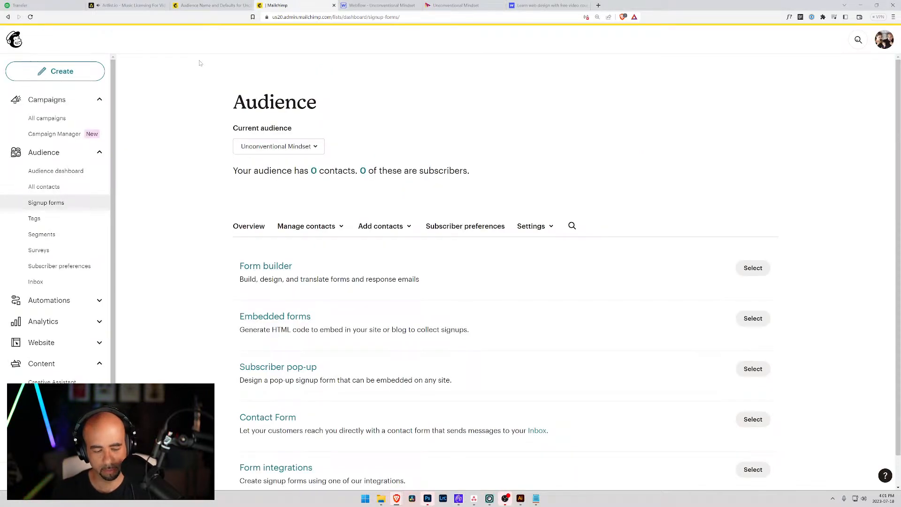
key("F5")
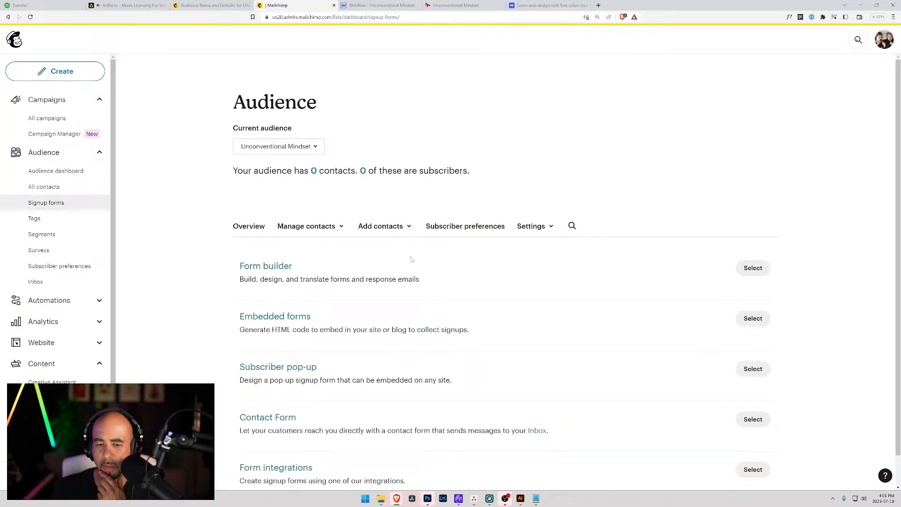
scroll(415, 259, "down", 1)
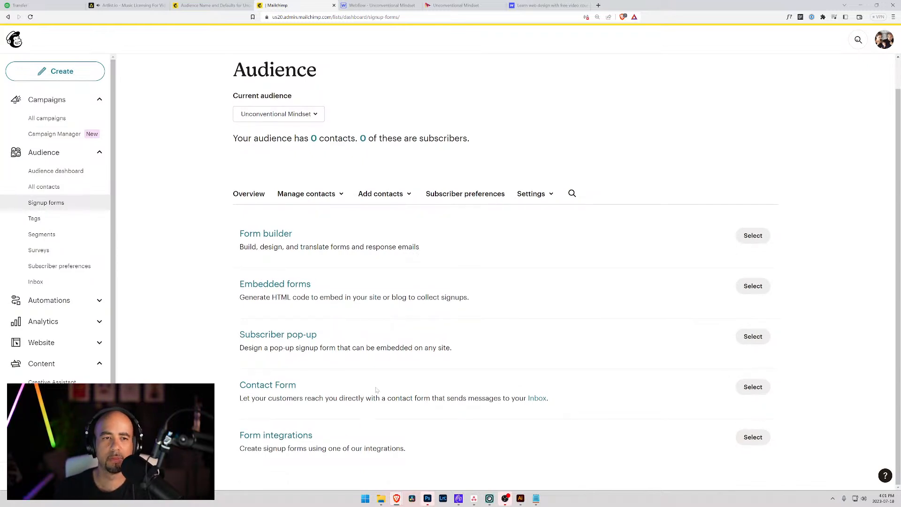
left_click(535, 194)
left_click(616, 184)
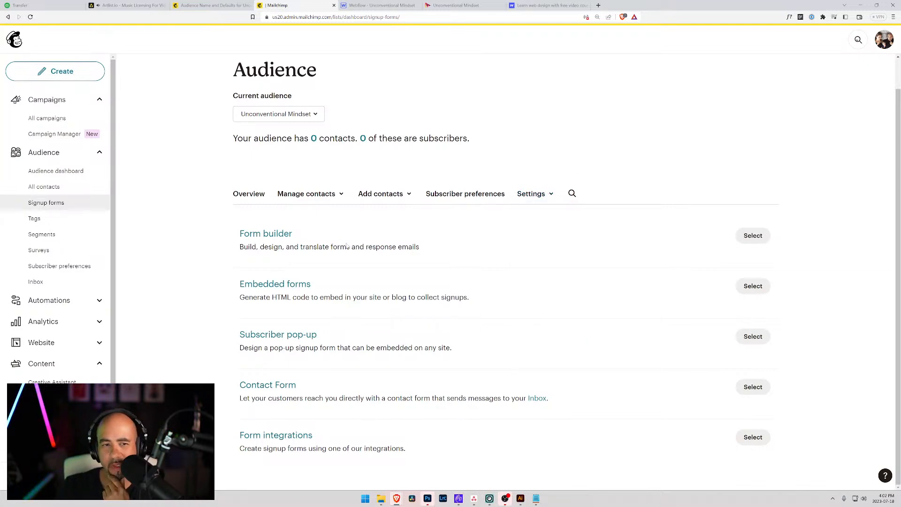
left_click(365, 4)
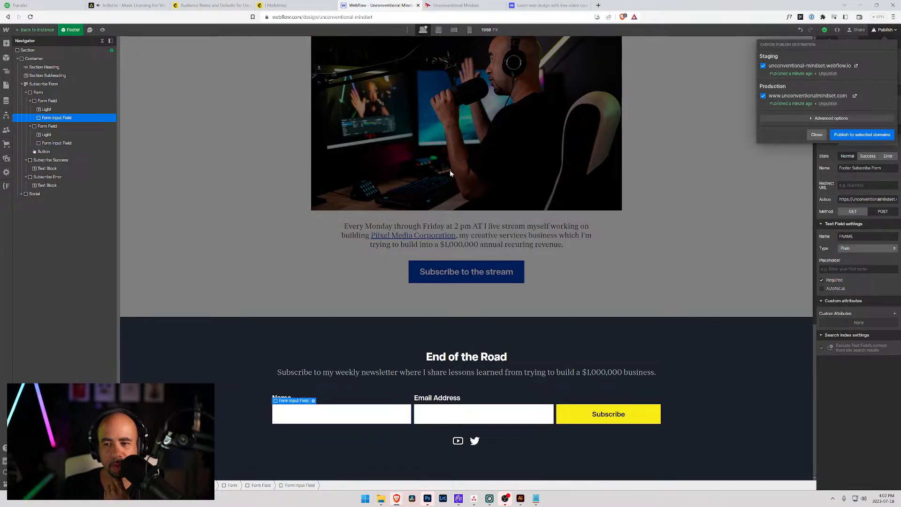
Close the Publish panel and inspect the footer form's Name and Email Address field names.
left_click(817, 135)
scroll(789, 232, "up", 2)
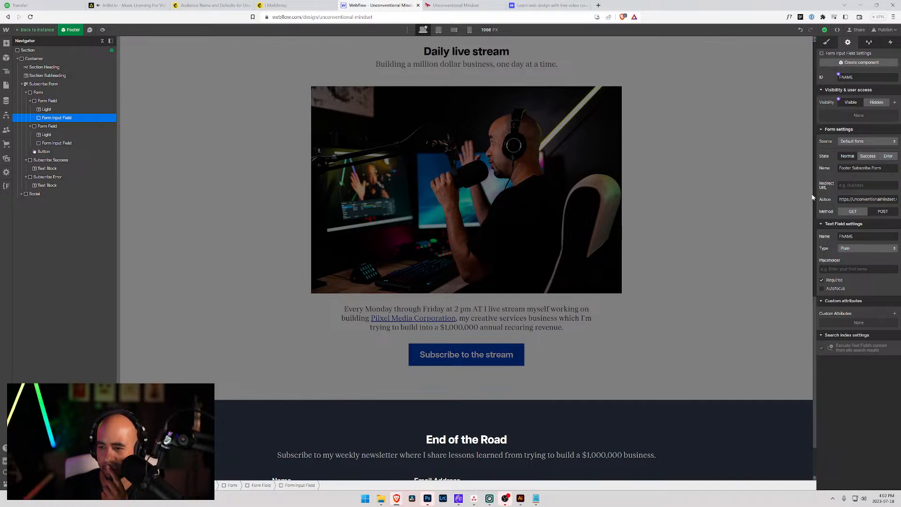
scroll(427, 359, "down", 2)
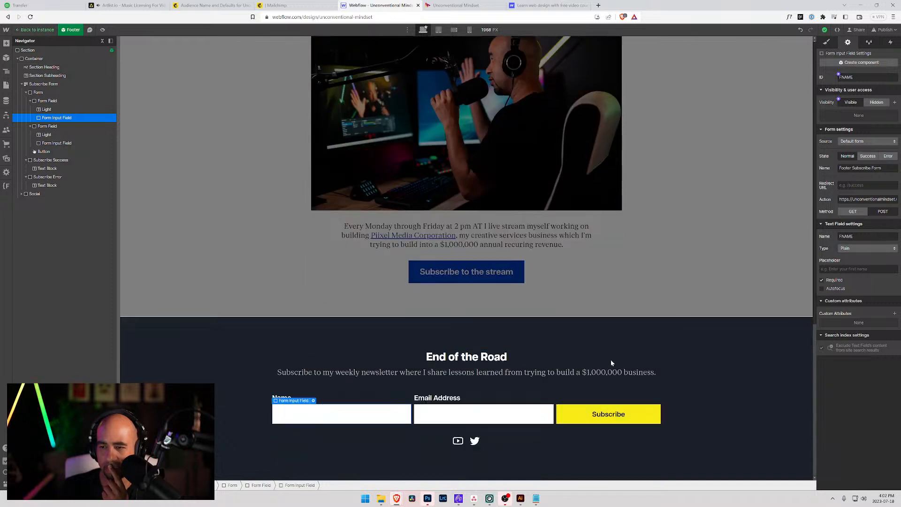
left_click(470, 412)
left_click(357, 413)
left_click(461, 418)
left_click(376, 417)
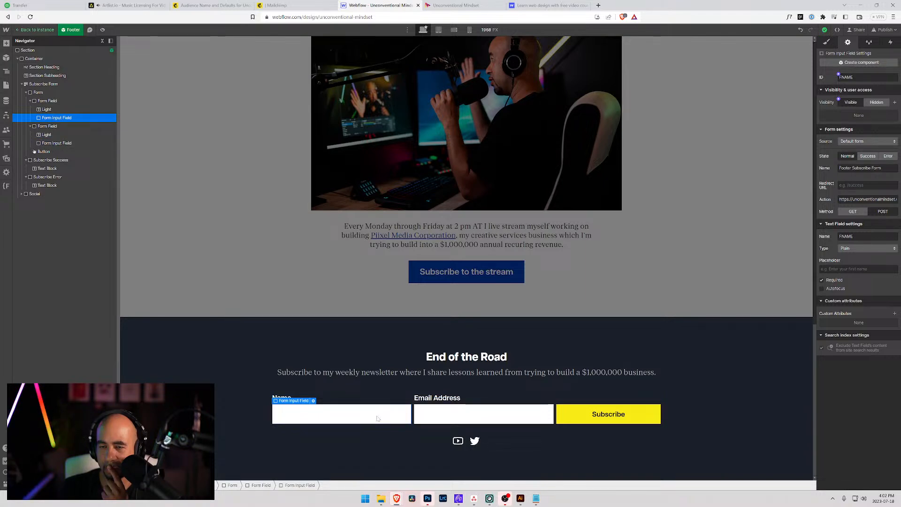
left_click(465, 418)
left_click(402, 418)
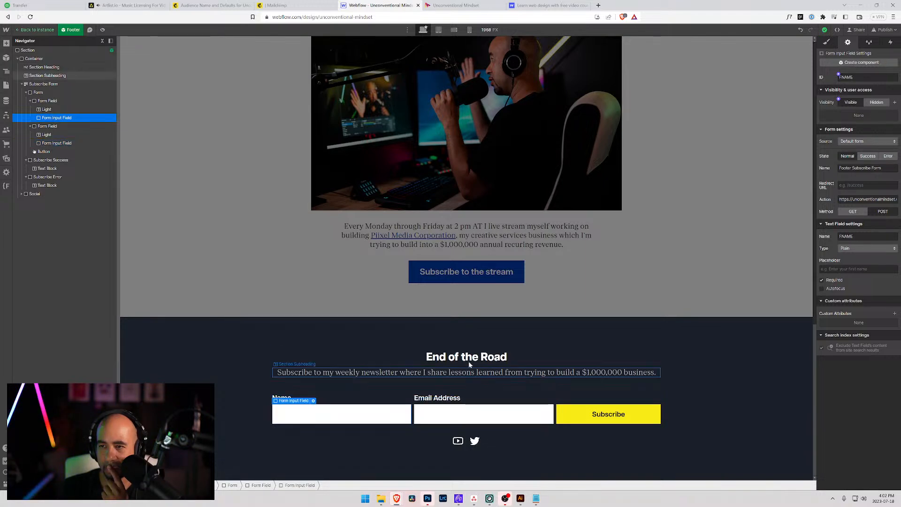
scroll(447, 376, "up", 12)
key("Escape")
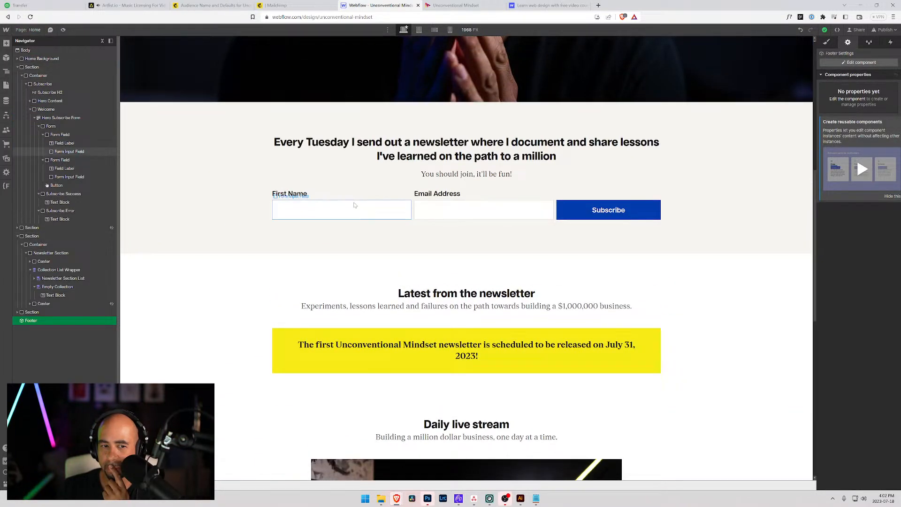
Check the hero form's First Name and Email Address inputs, keeping Default form as its source.
left_click(355, 205)
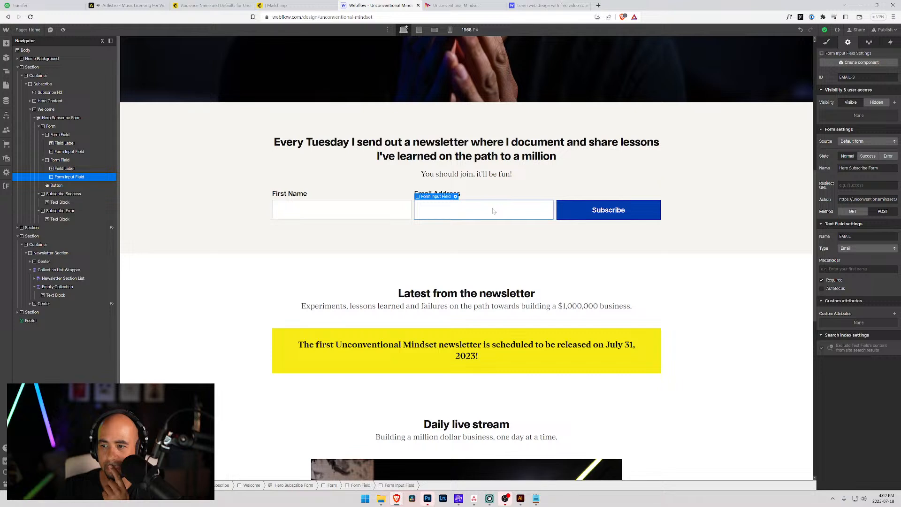
left_click(461, 217)
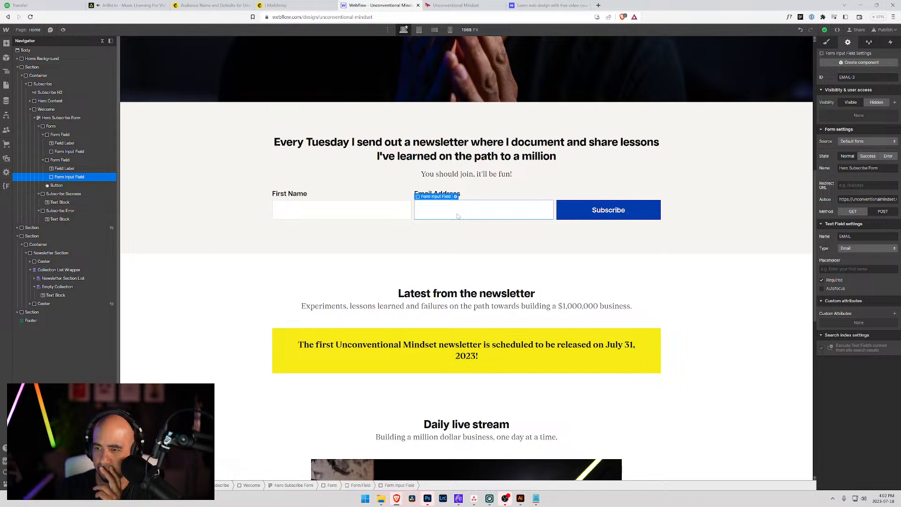
left_click(867, 142)
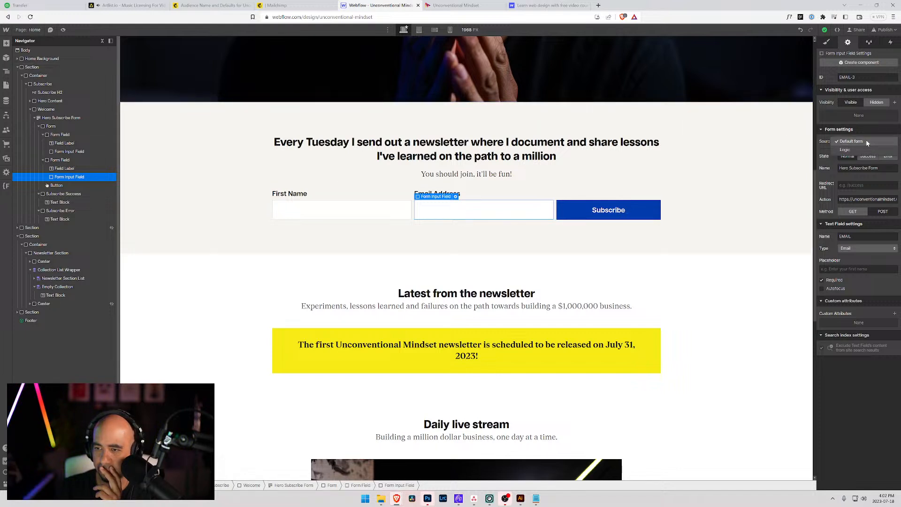
left_click(868, 141)
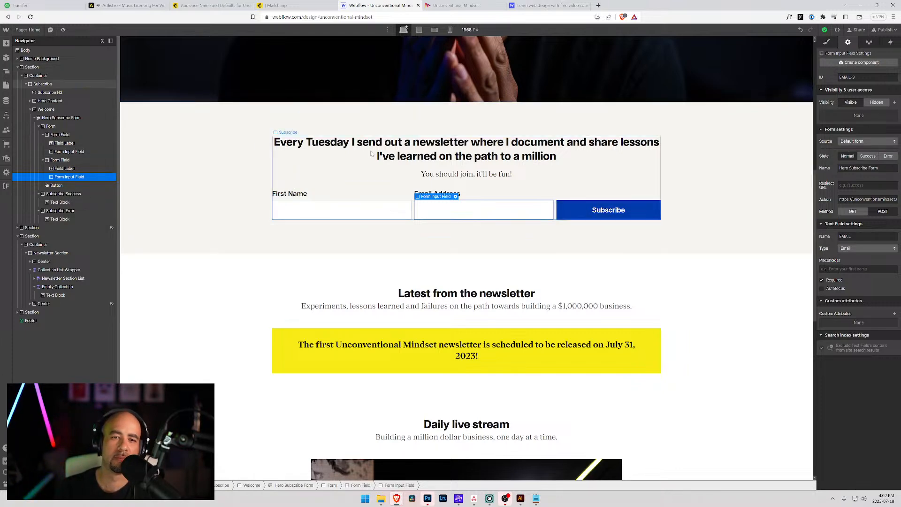
left_click(285, 4)
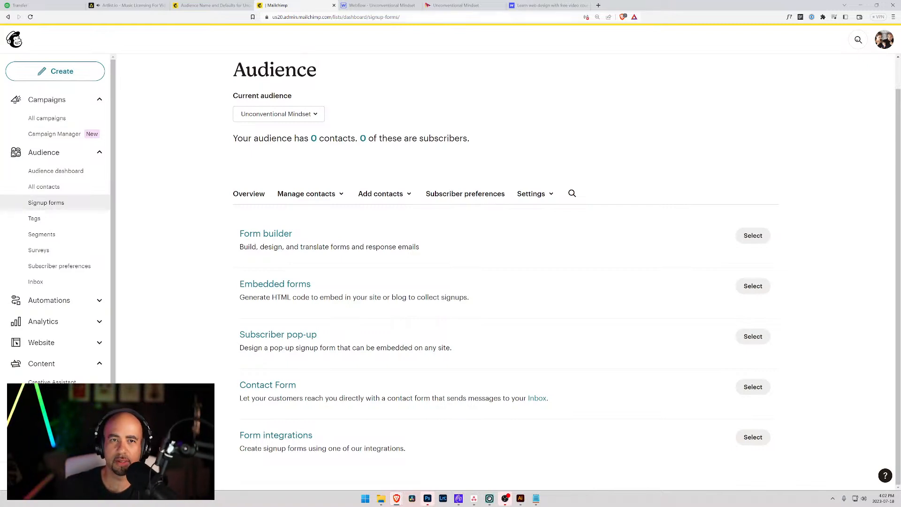
Look over Mailchimp's Form integrations, then open the Form builder for the audience's signup form.
left_click(399, 5)
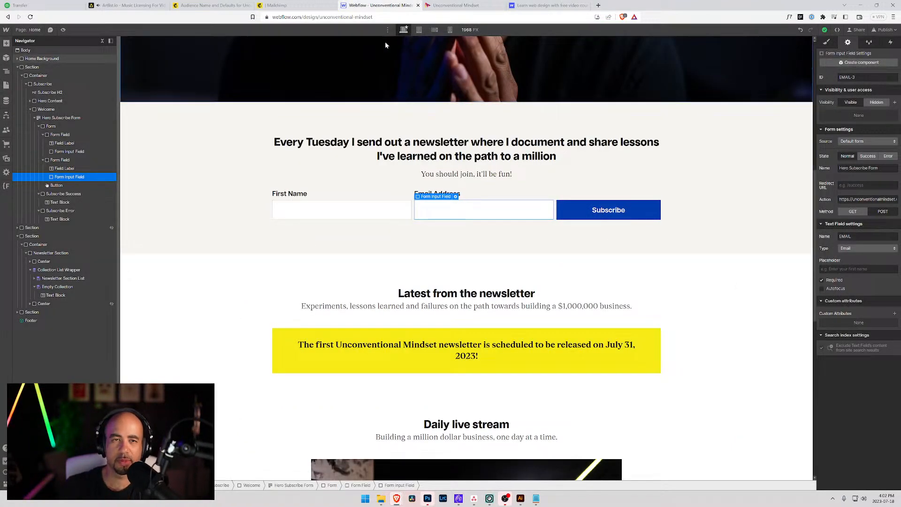
left_click(293, 5)
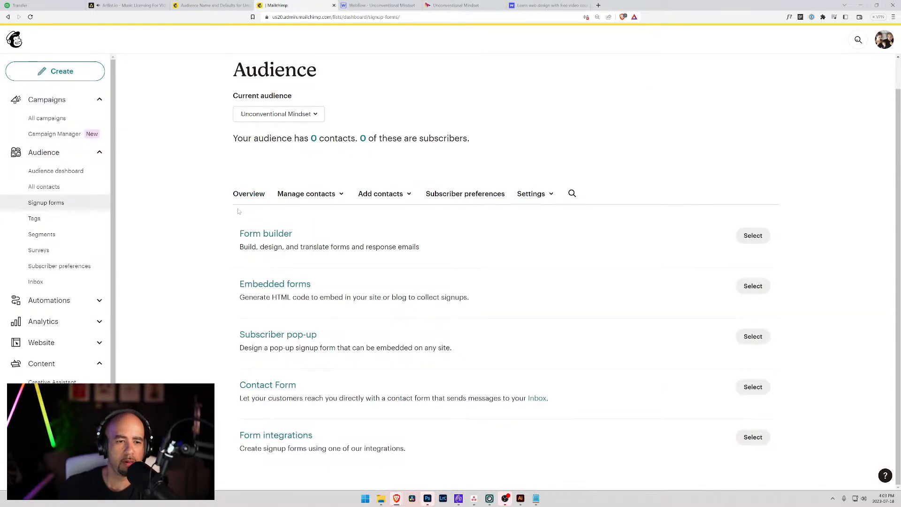
left_click(300, 436)
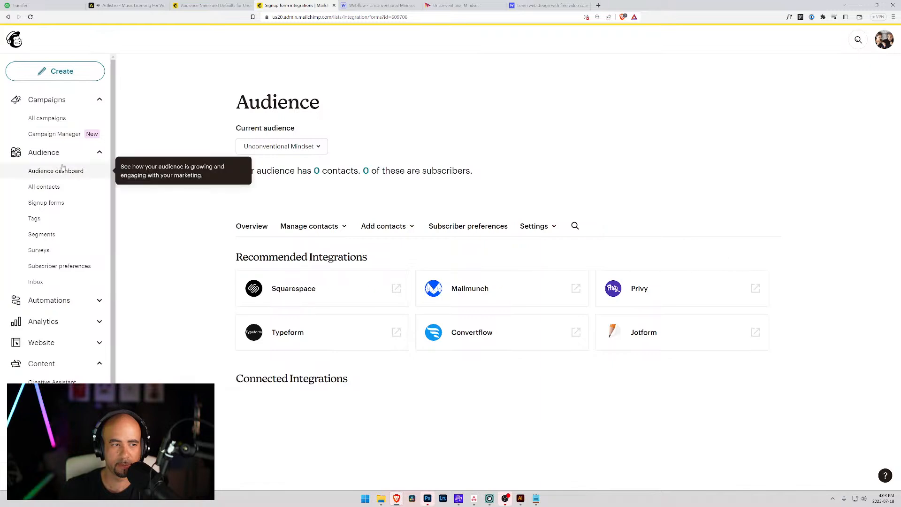
left_click(50, 206)
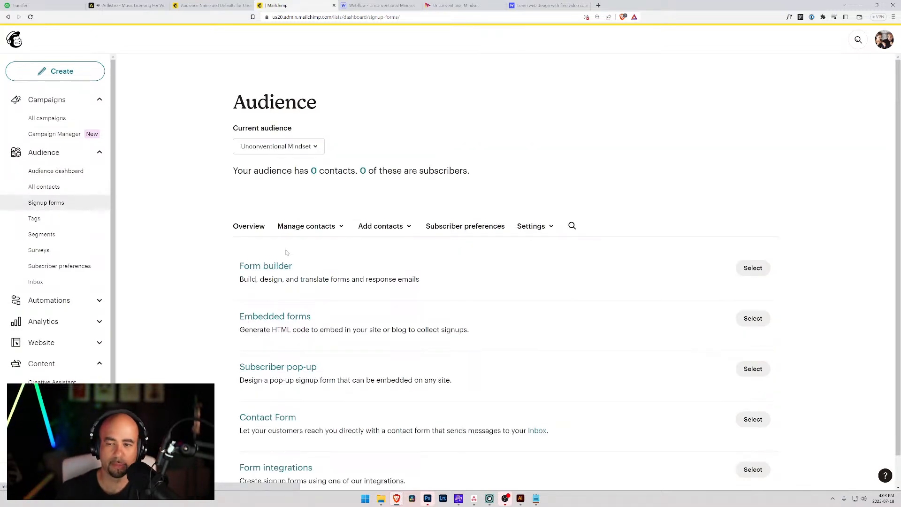
left_click(740, 267)
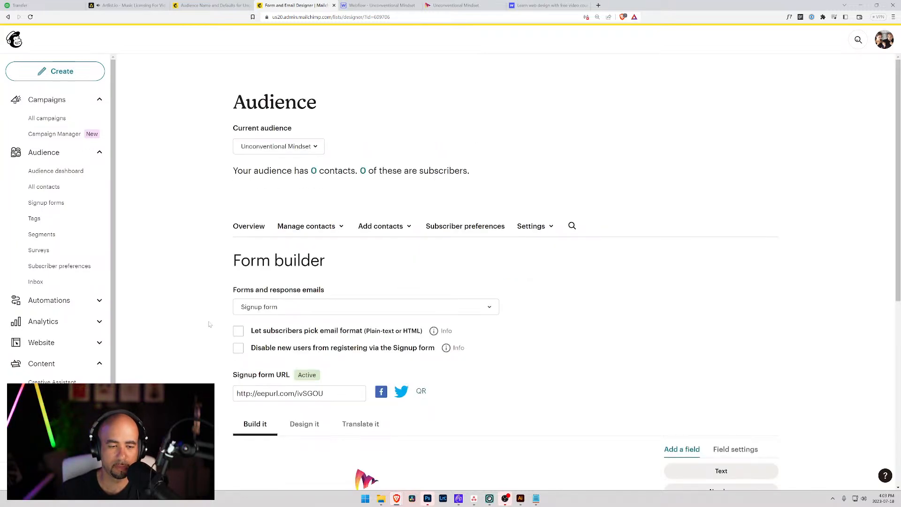
Review the signup form's Design and Translate options in the Form builder.
scroll(210, 325, "down", 3)
left_click(304, 249)
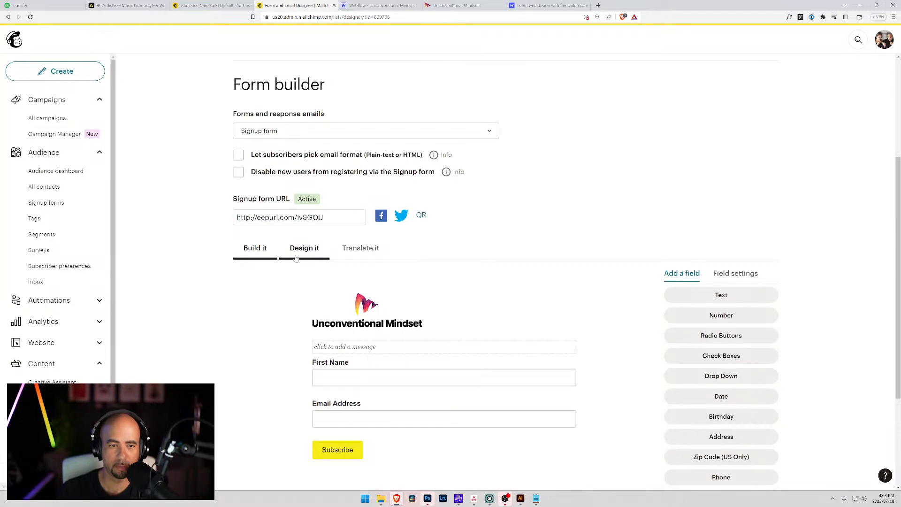
left_click(360, 249)
left_click(258, 249)
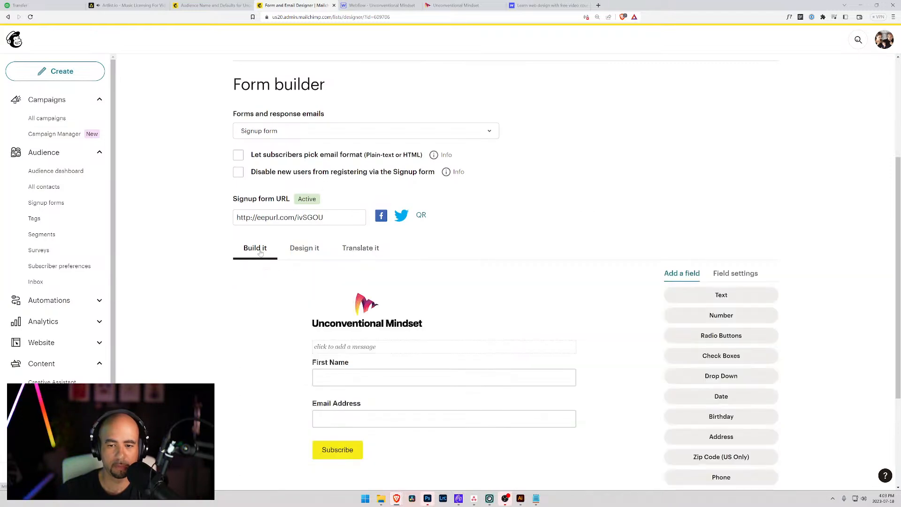
scroll(473, 292, "down", 3)
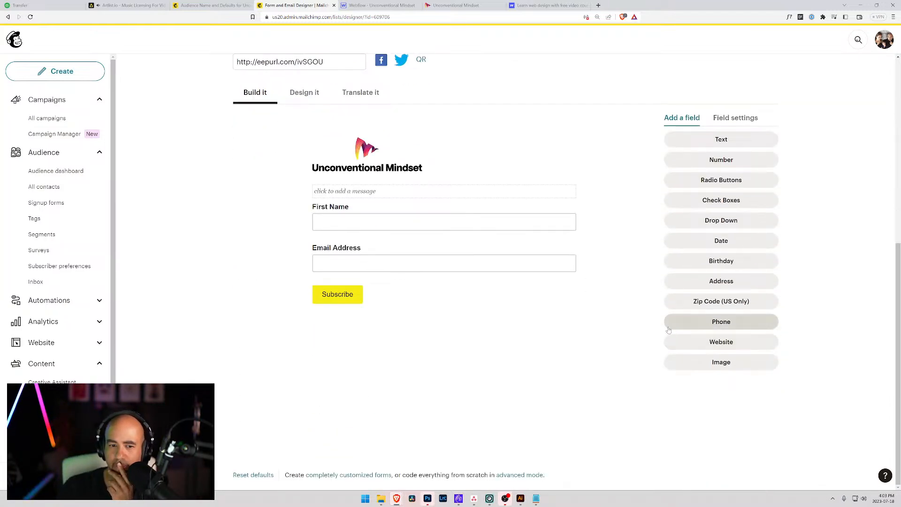
scroll(637, 336, "up", 1)
scroll(637, 336, "up", 2)
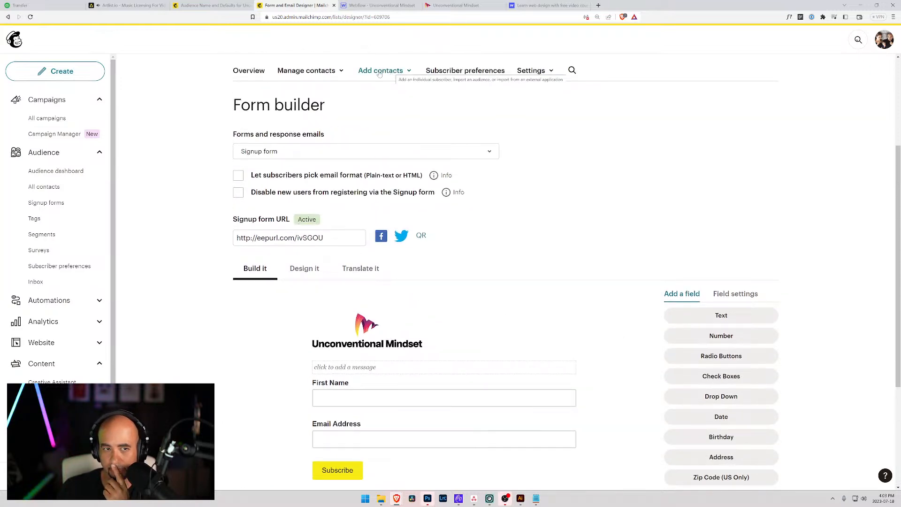
View the audience's empty contact list, then go to Subscriber preferences and the Settings list.
left_click(331, 73)
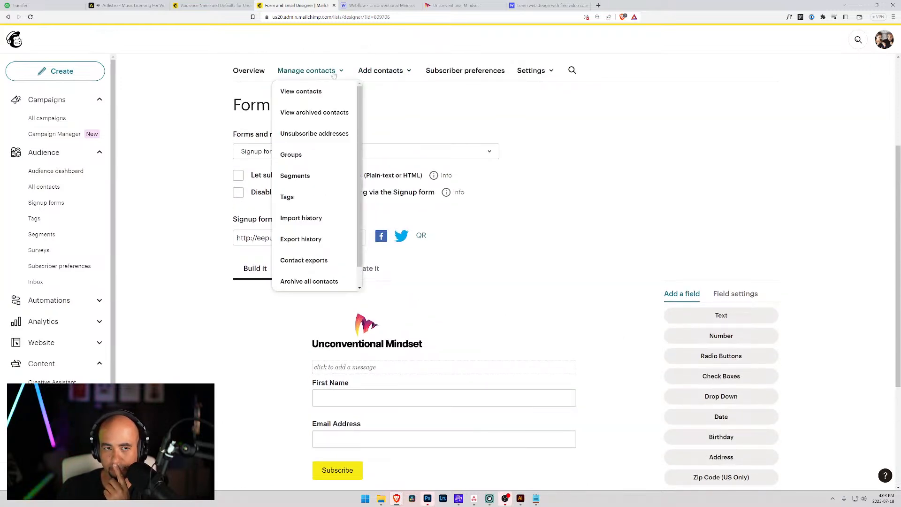
left_click(300, 92)
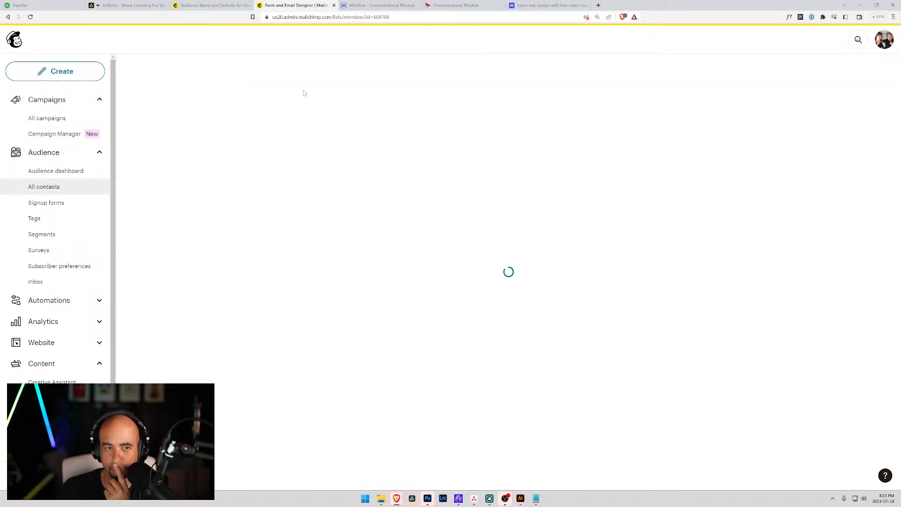
scroll(371, 240, "down", 1)
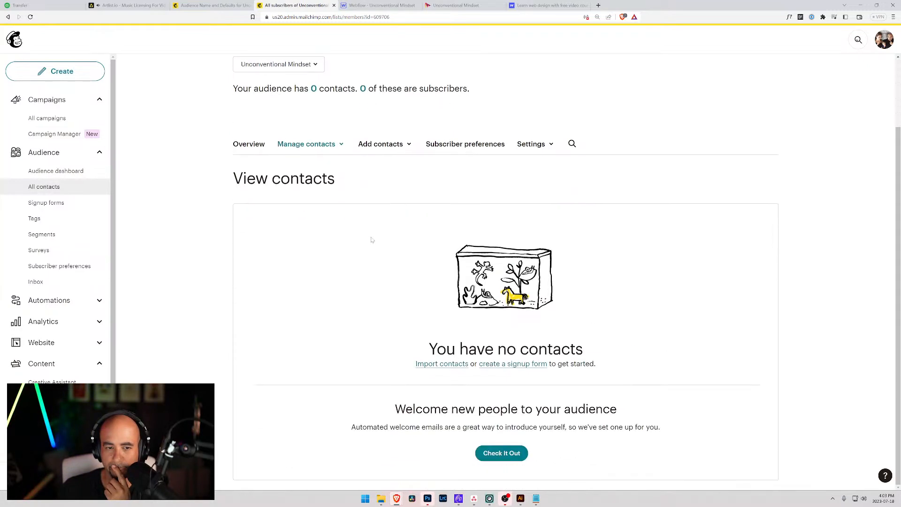
scroll(368, 234, "up", 1)
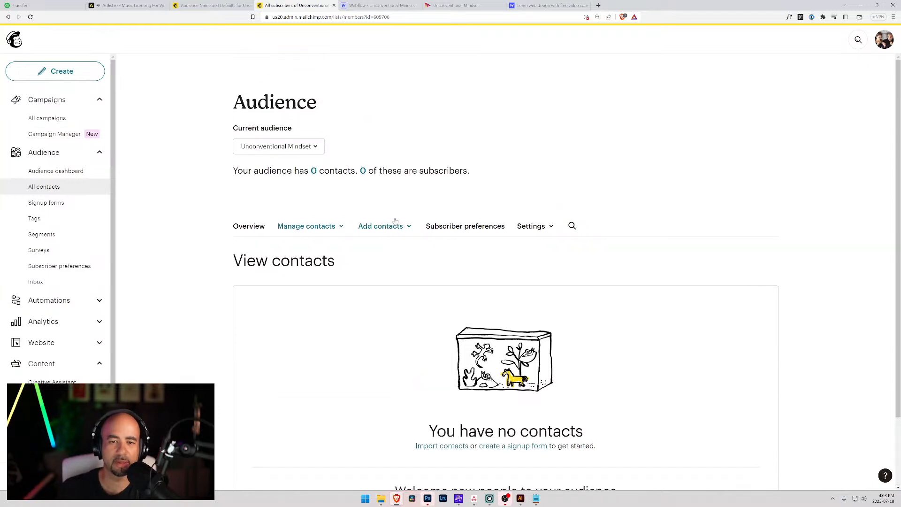
left_click(487, 227)
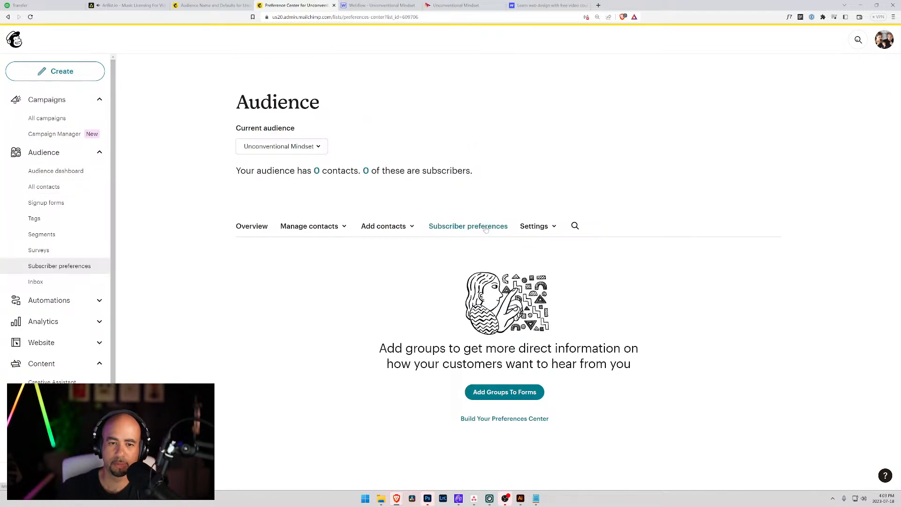
left_click(555, 229)
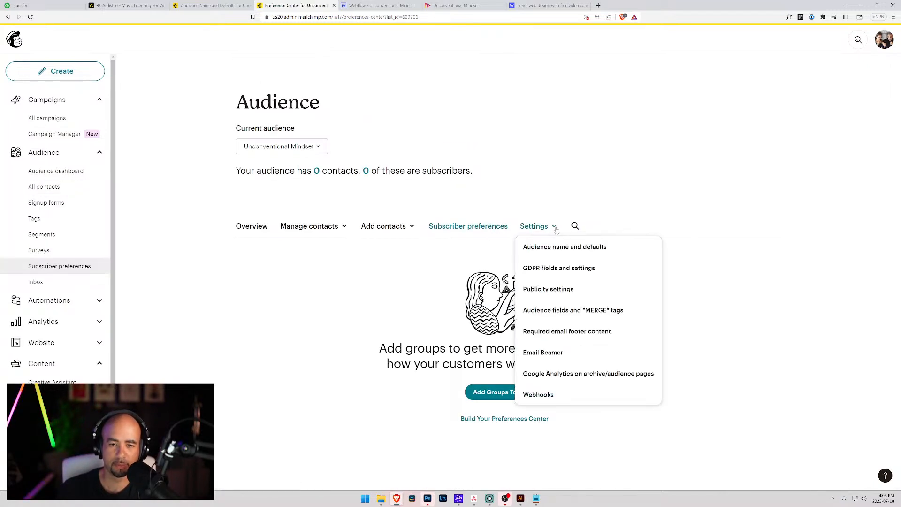
Uncheck Enable reCAPTCHA in Audience name and defaults and save the audience and campaign defaults.
left_click(536, 245)
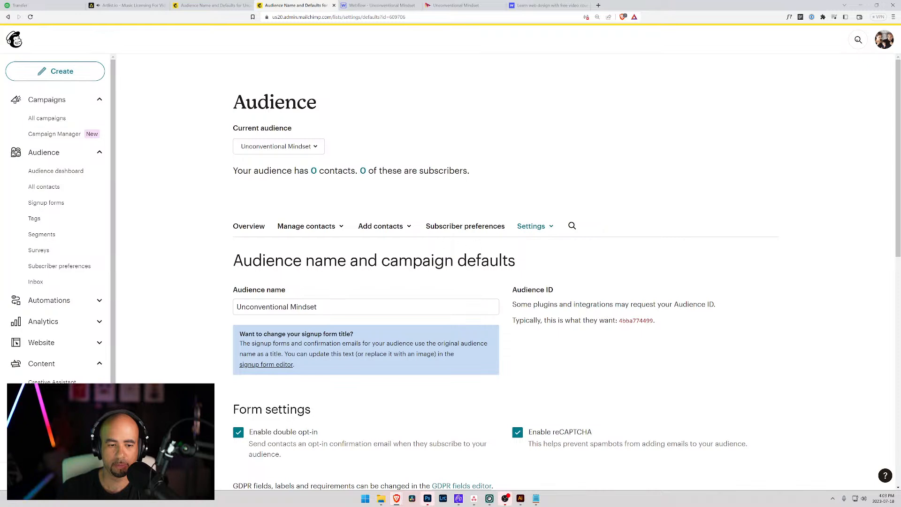
scroll(321, 315, "down", 3)
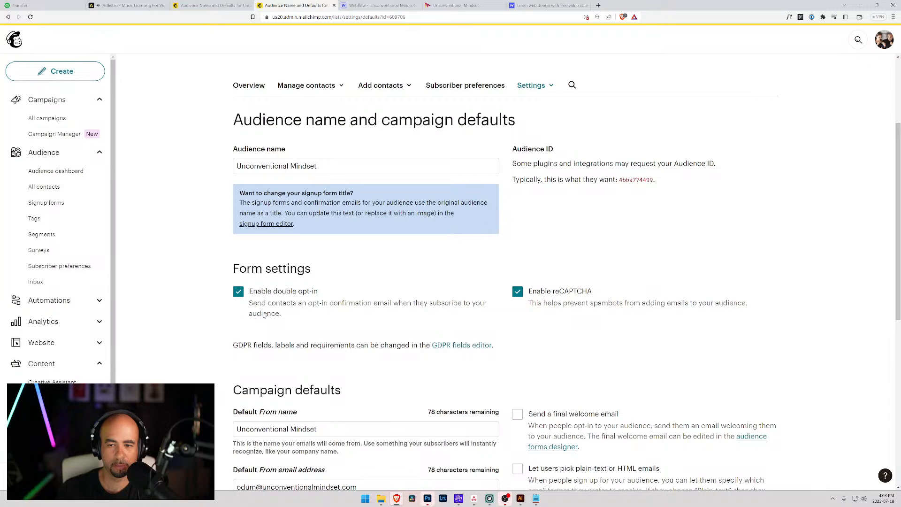
left_click(518, 293)
key("space")
left_click(517, 293)
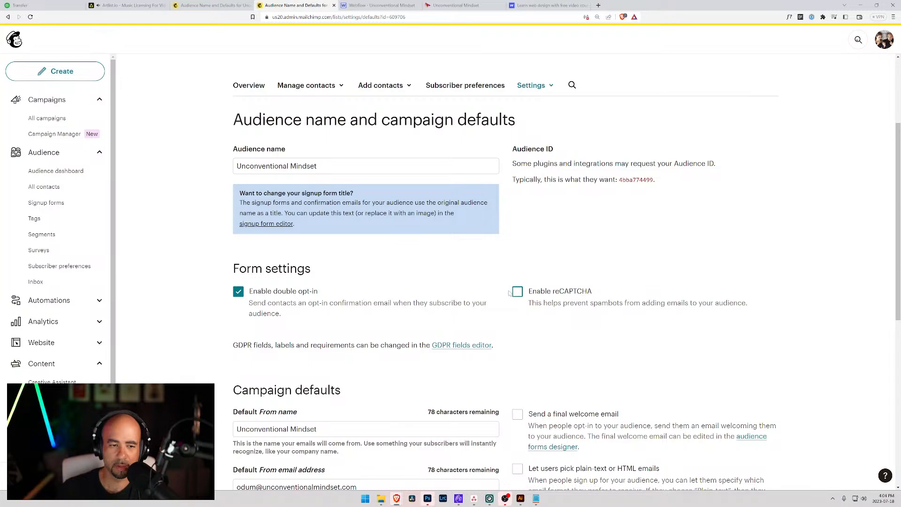
scroll(485, 291, "up", 2)
scroll(492, 295, "down", 8)
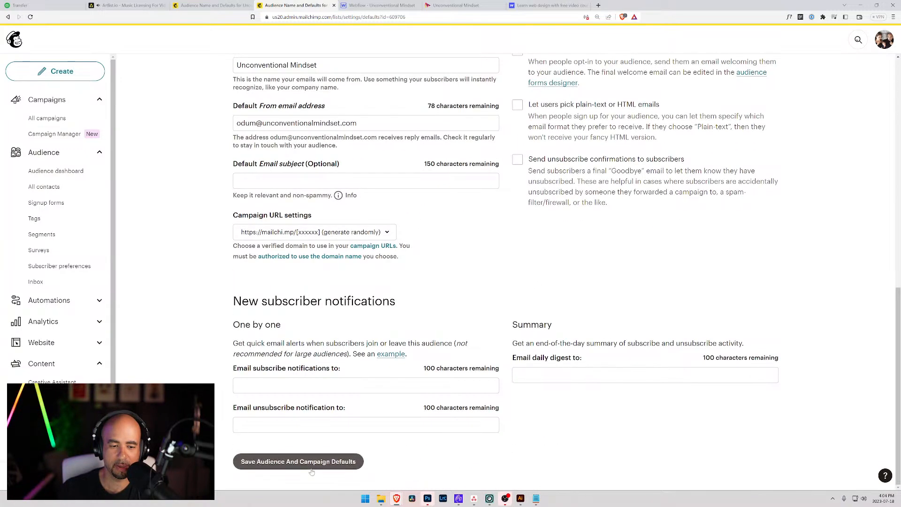
left_click(285, 464)
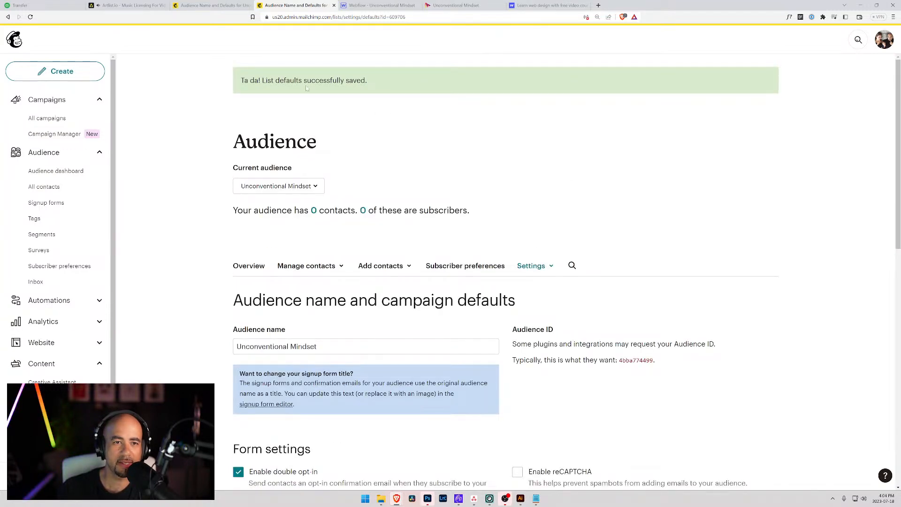
scroll(359, 284, "down", 10)
scroll(359, 284, "down", 1)
scroll(359, 284, "up", 8)
Submit another test signup through the hero form with a first name and email, then reload Mailchimp.
left_click(476, 6)
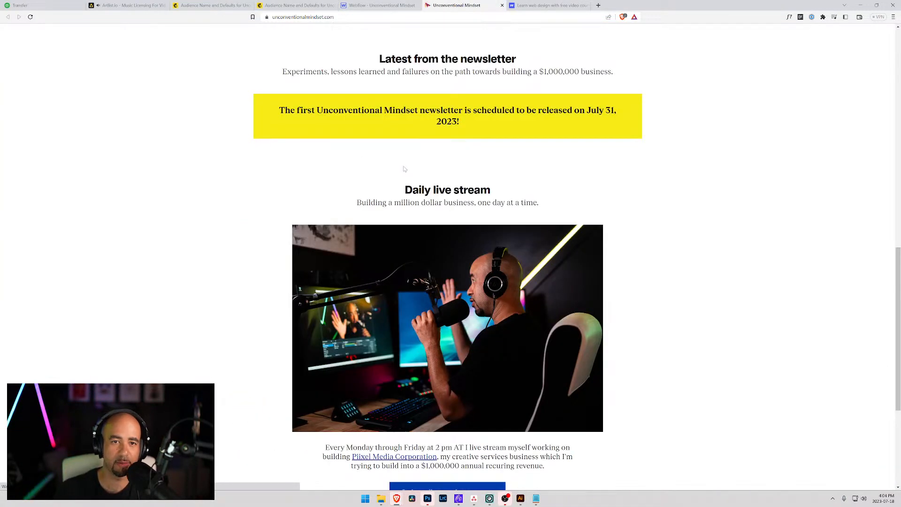
scroll(422, 178, "up", 5)
left_click(356, 216)
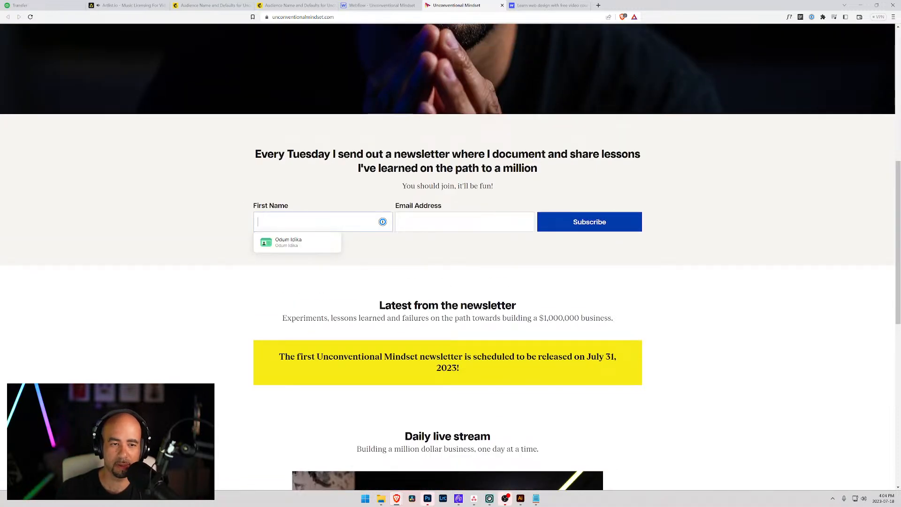
type("Odum")
key("Tab")
left_click(599, 221)
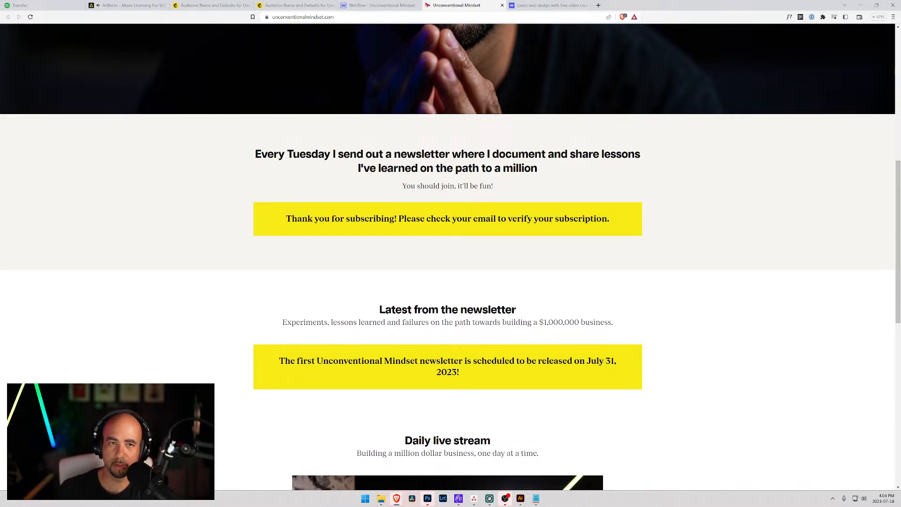
left_click(295, 5)
key("F5")
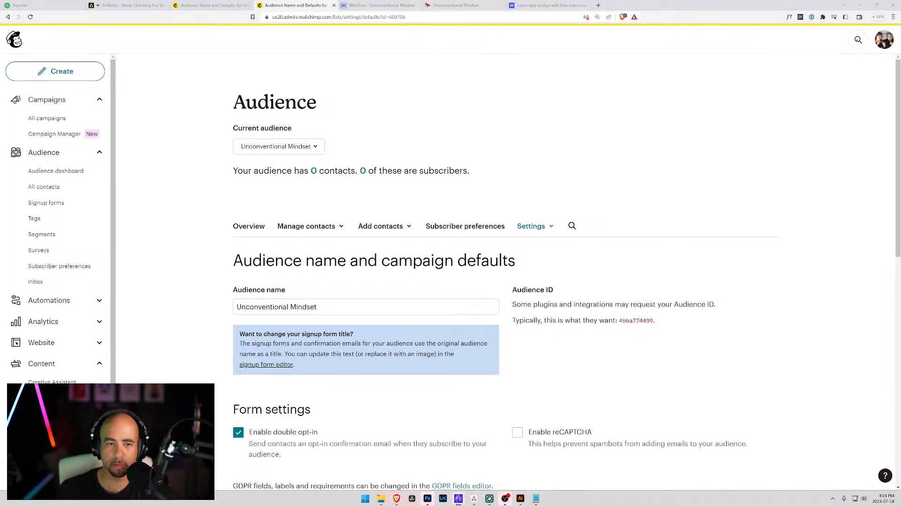
Review the Default From email address under Campaign defaults, then open a new browser tab.
scroll(570, 188, "down", 3)
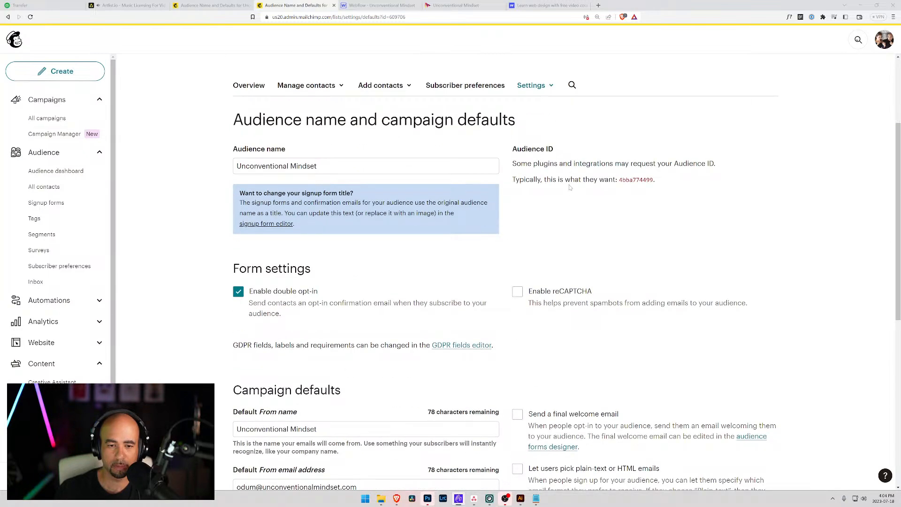
scroll(570, 188, "down", 1)
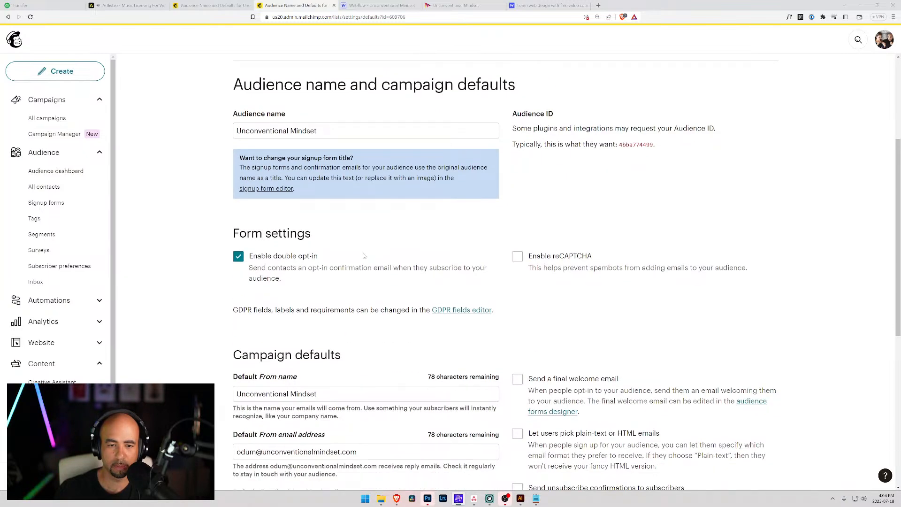
scroll(306, 265, "down", 4)
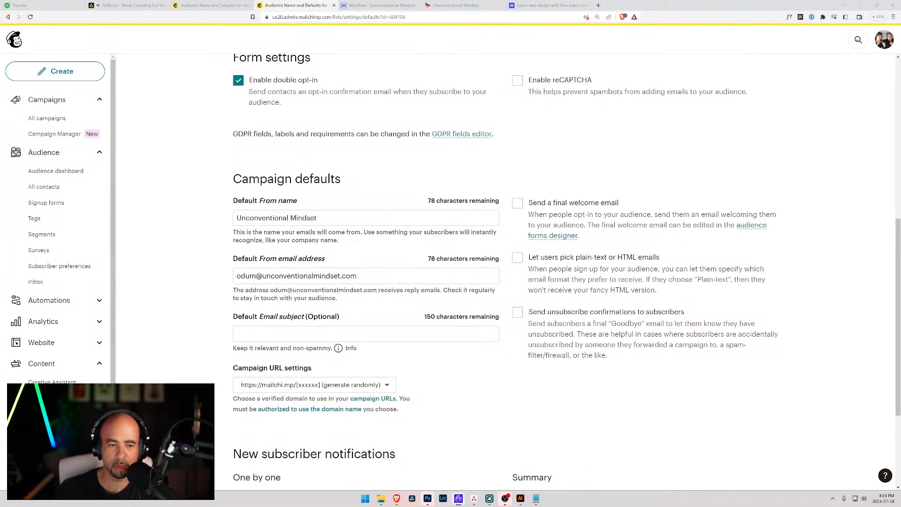
left_click_drag(363, 277, 207, 285)
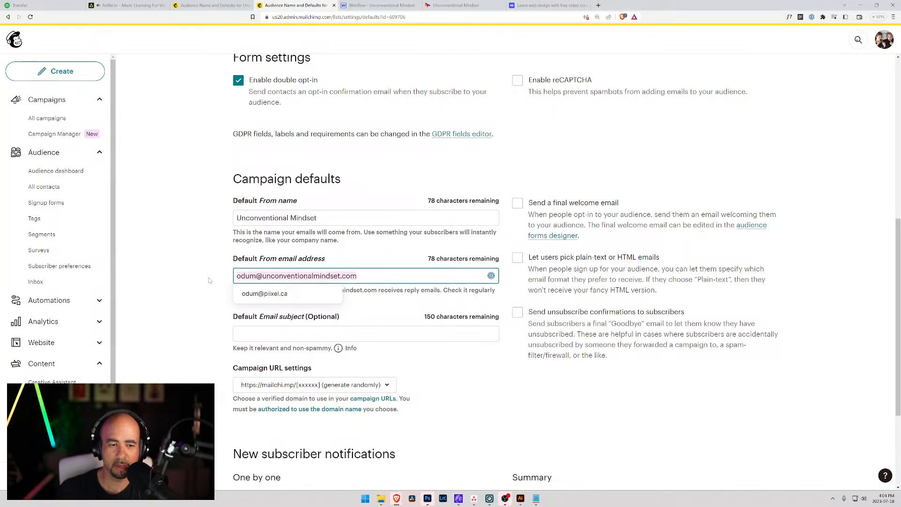
left_click(599, 6)
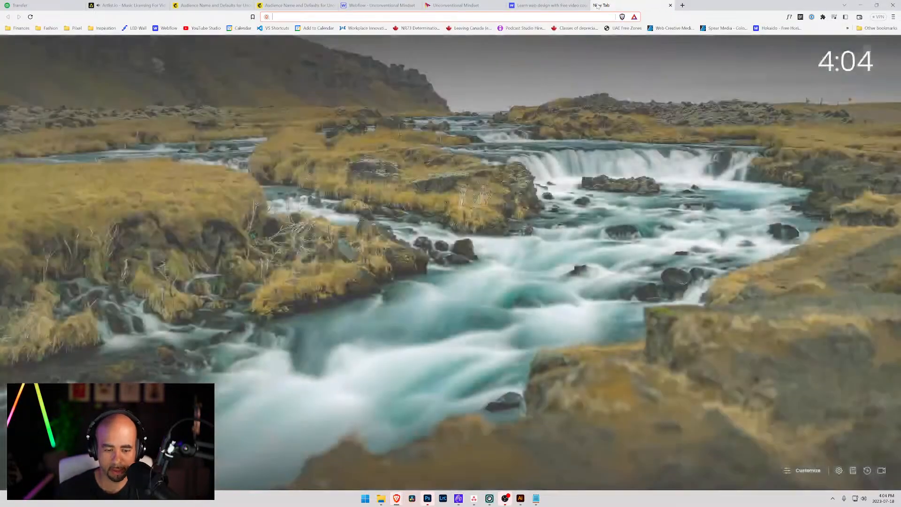
type("pri")
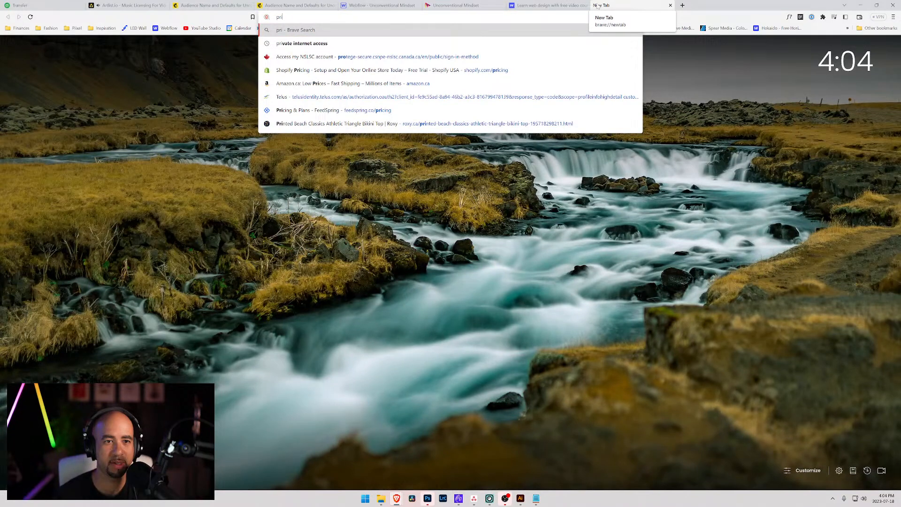
key("BackSpace")
key("BackSpace")
key("BackSpace")
type("mail")
key("BackSpace")
key("BackSpace")
key("BackSpace")
key("BackSpace")
key("BackSpace")
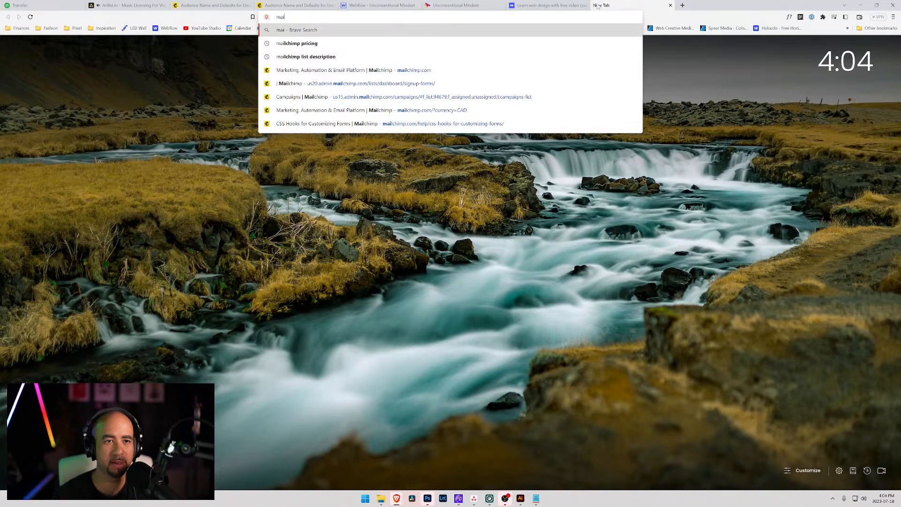
type("priva")
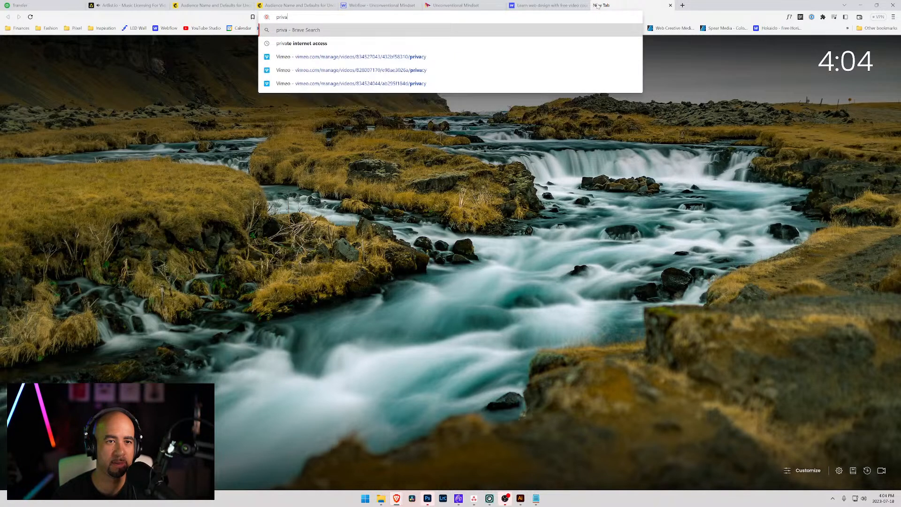
type("teemail.com")
key("Return")
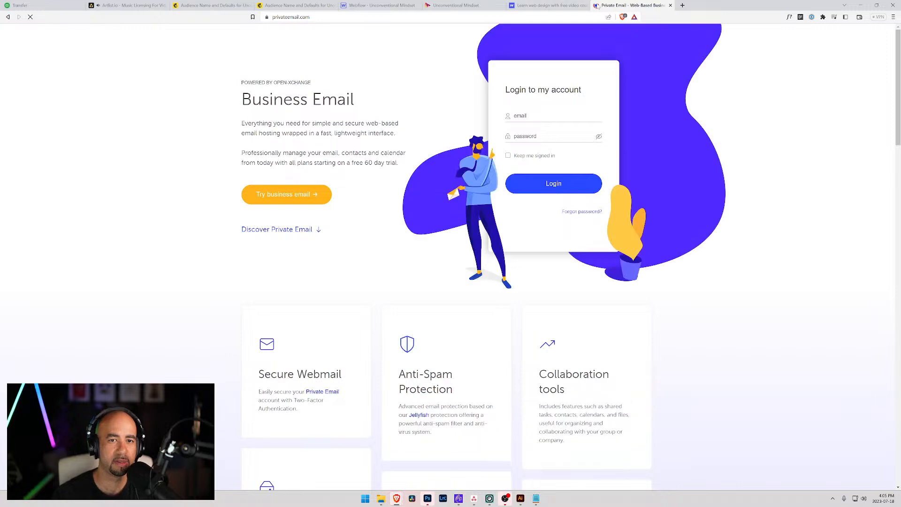
left_click(549, 117)
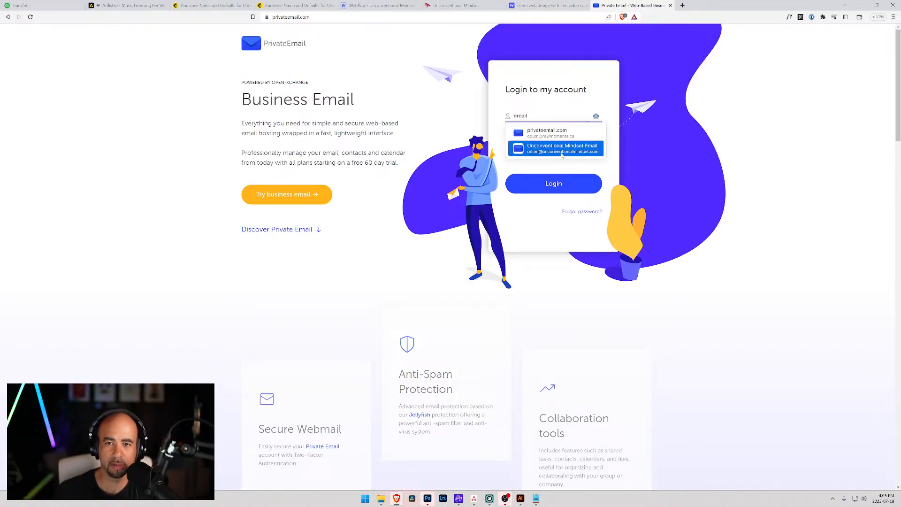
left_click(560, 149)
left_click(535, 184)
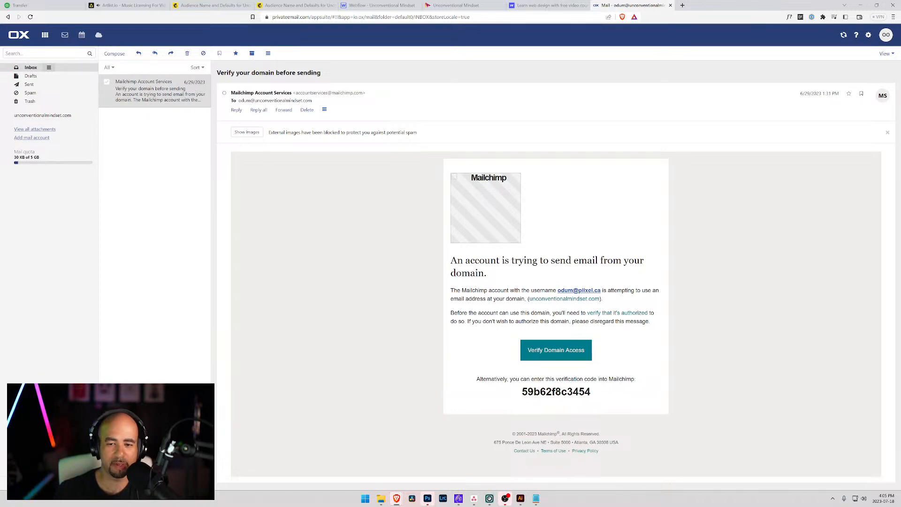
left_click(560, 351)
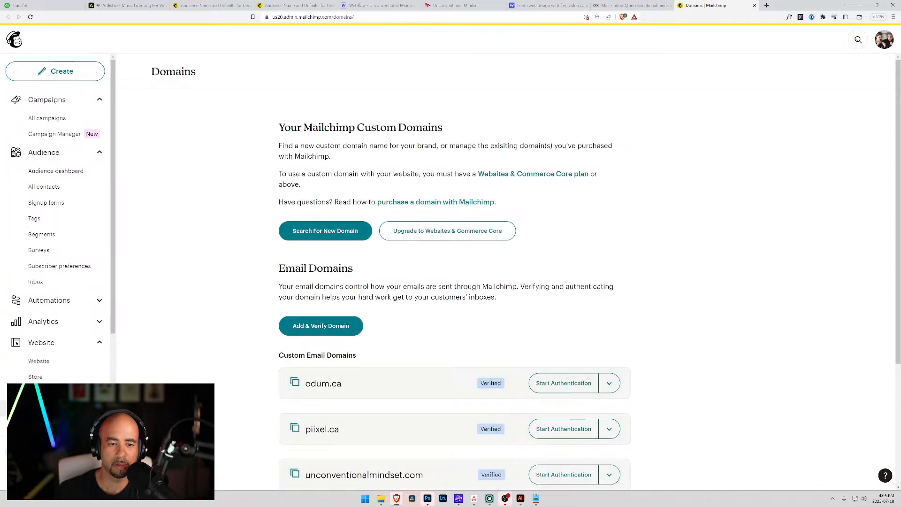
Open the Unconventional Mindset audience's All contacts list, which shows no contacts, then return to Webflow.
scroll(366, 211, "down", 3)
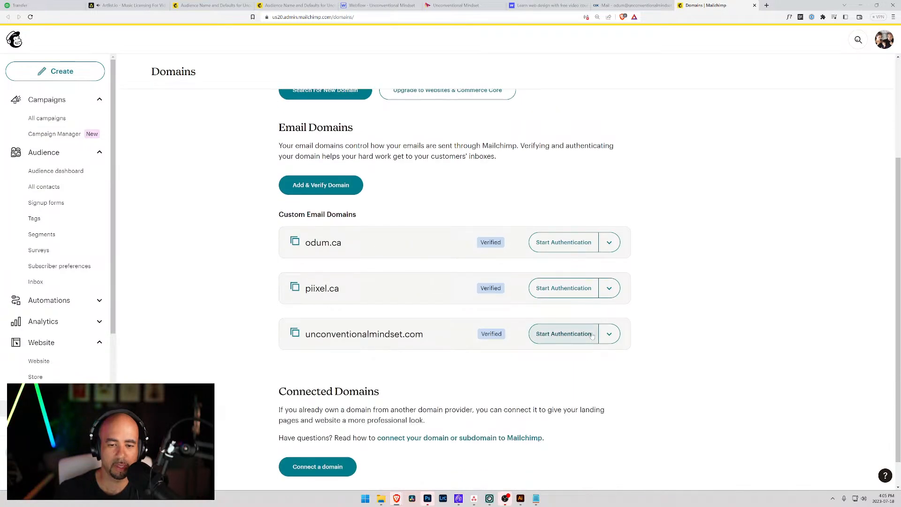
scroll(459, 312, "down", 1)
scroll(399, 286, "up", 4)
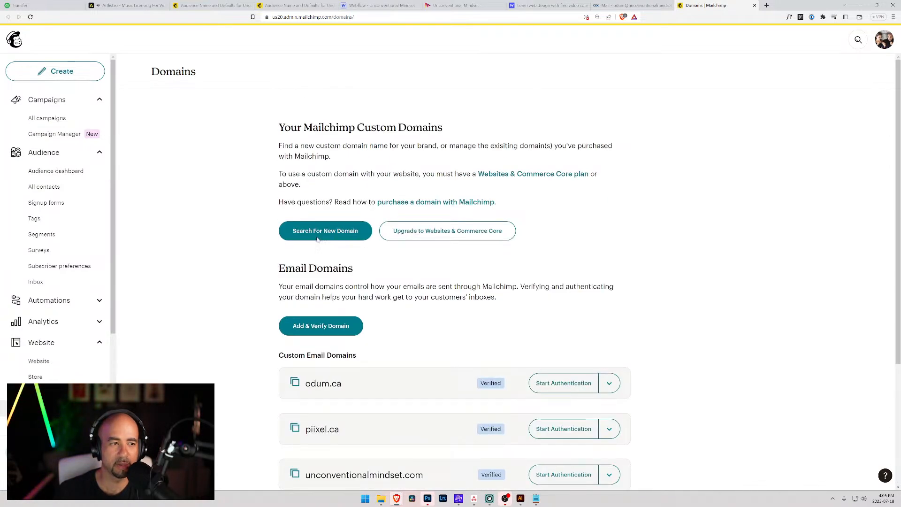
left_click(51, 172)
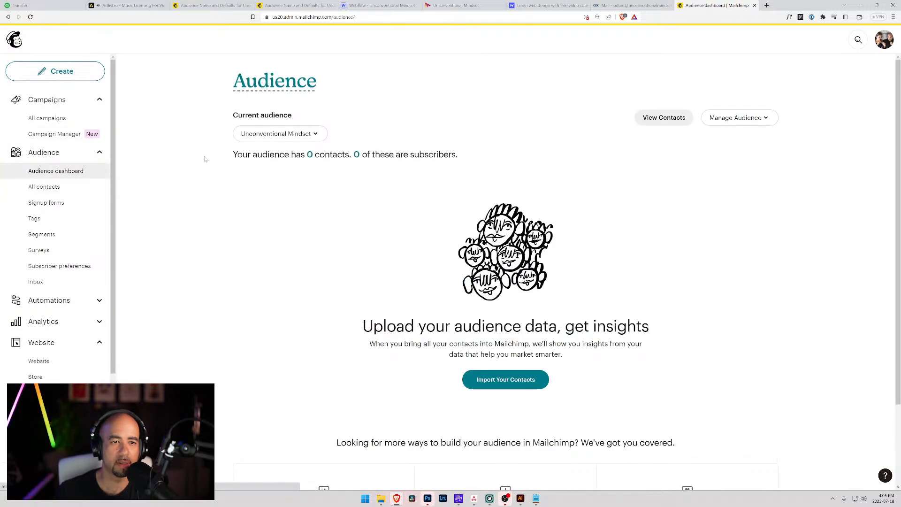
left_click(305, 135)
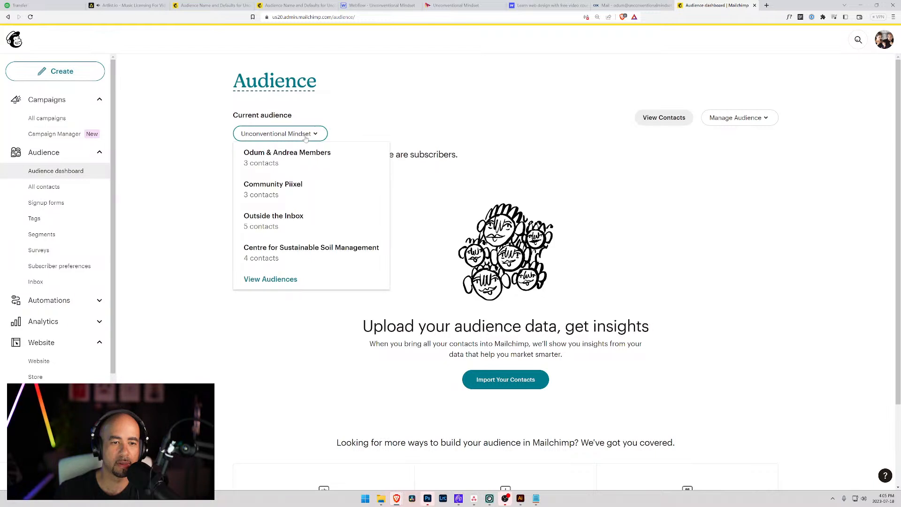
left_click(305, 136)
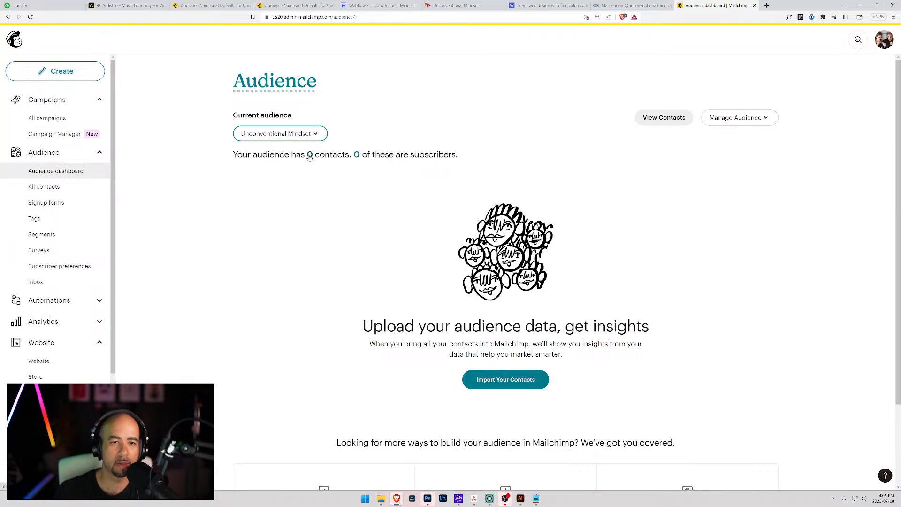
left_click(309, 156)
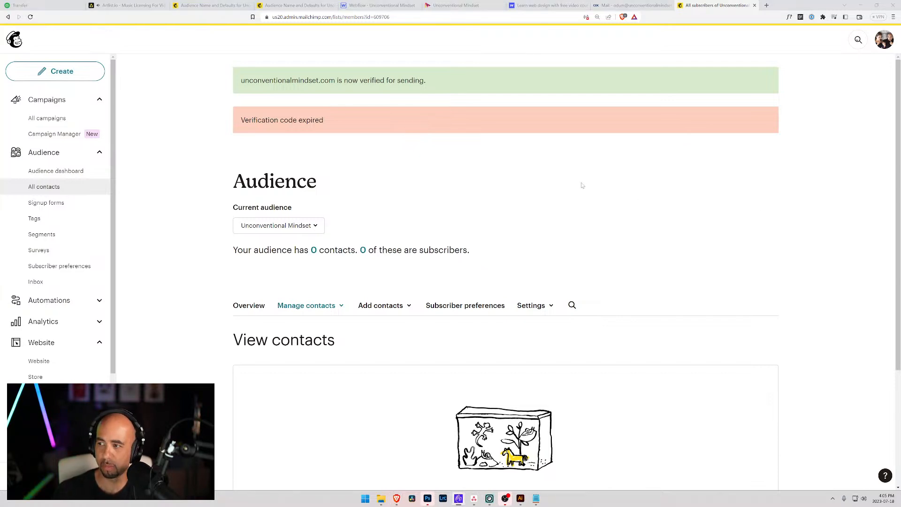
scroll(334, 235, "down", 3)
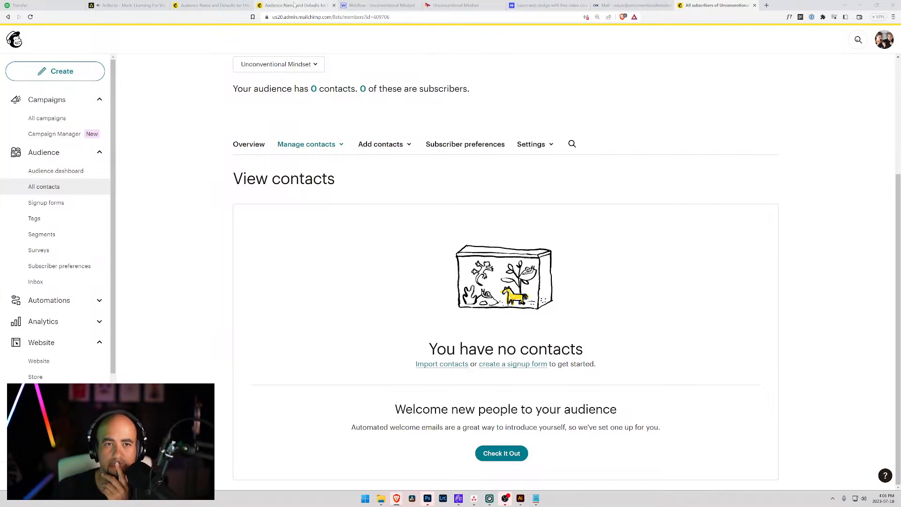
left_click(362, 5)
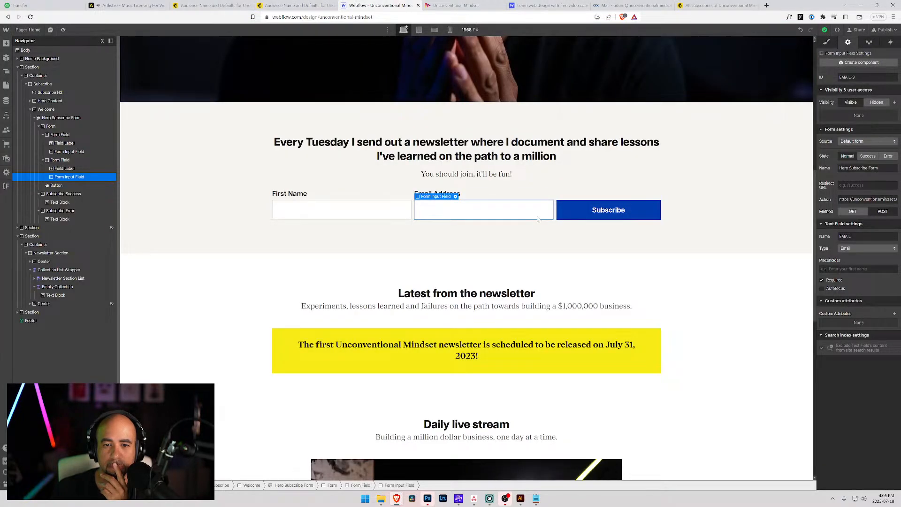
Inspect the Hero Subscribe Form's ID, full action URL and POST method in Form Settings.
left_click(414, 197)
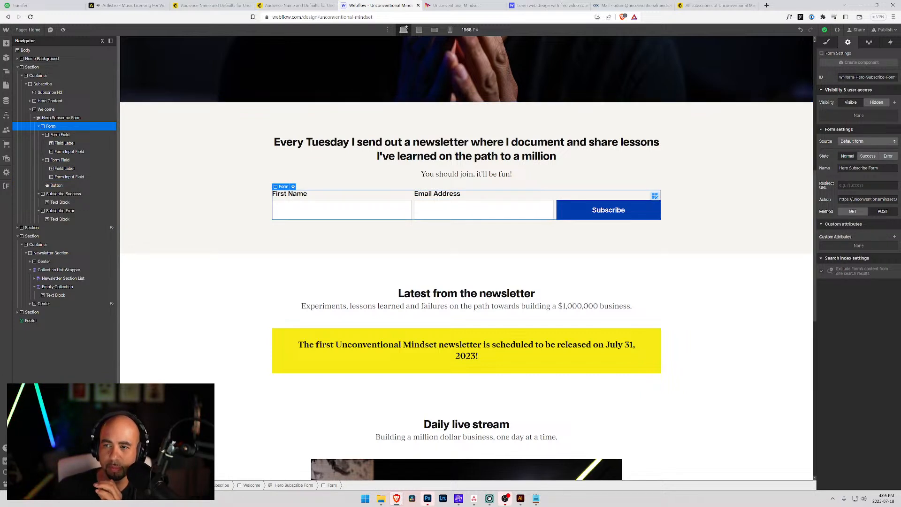
left_click(850, 77)
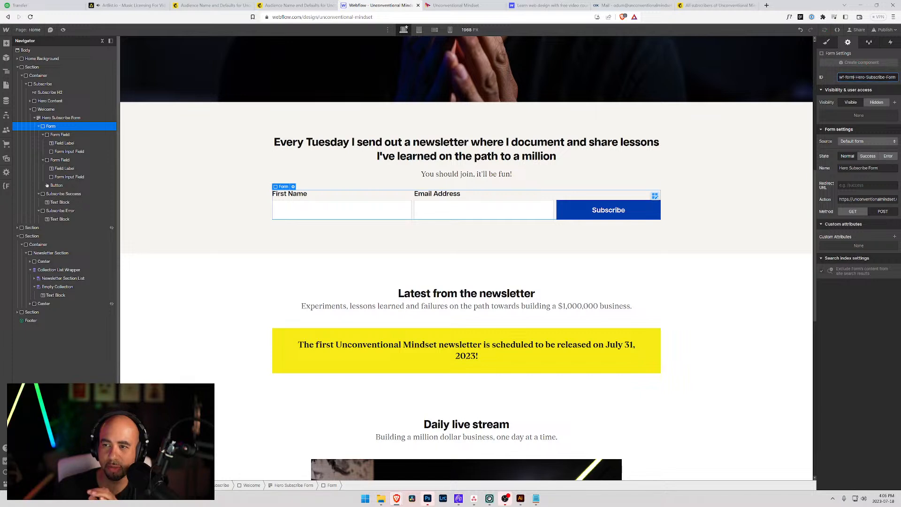
left_click_drag(840, 199, 898, 200)
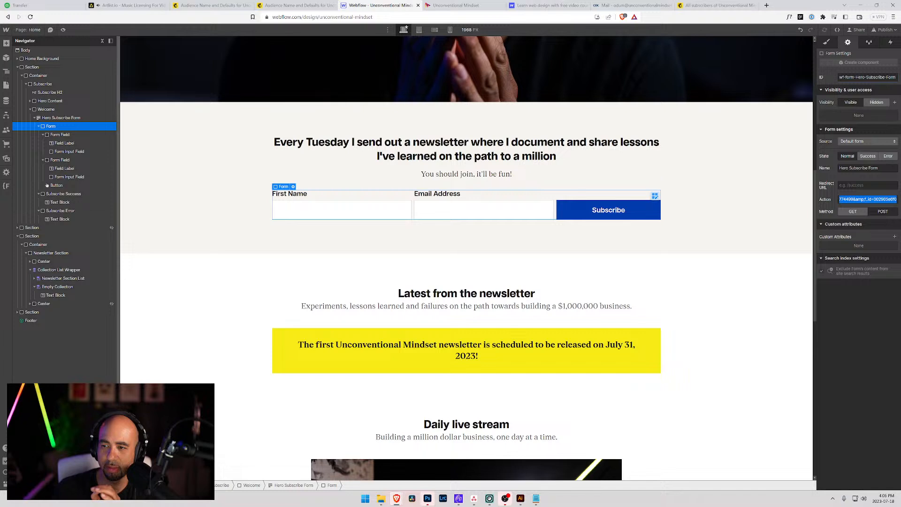
left_click(866, 199)
left_click(883, 213)
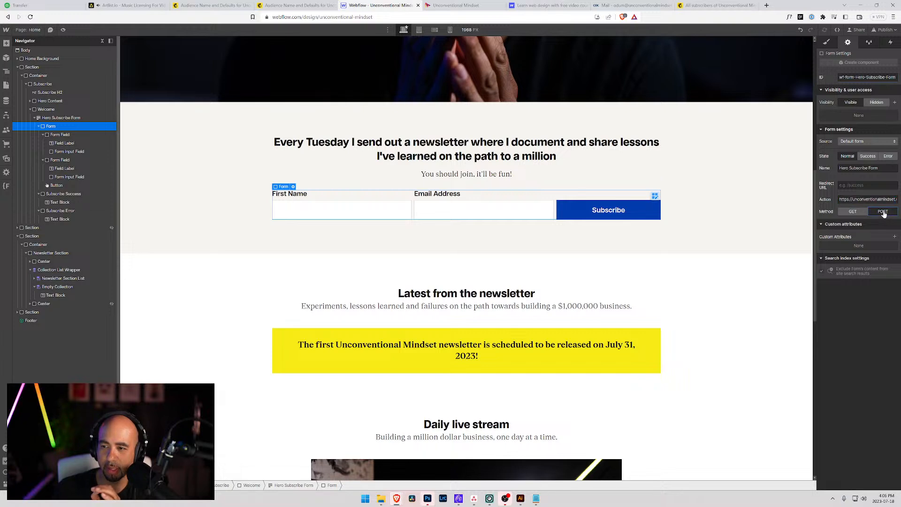
left_click(880, 225)
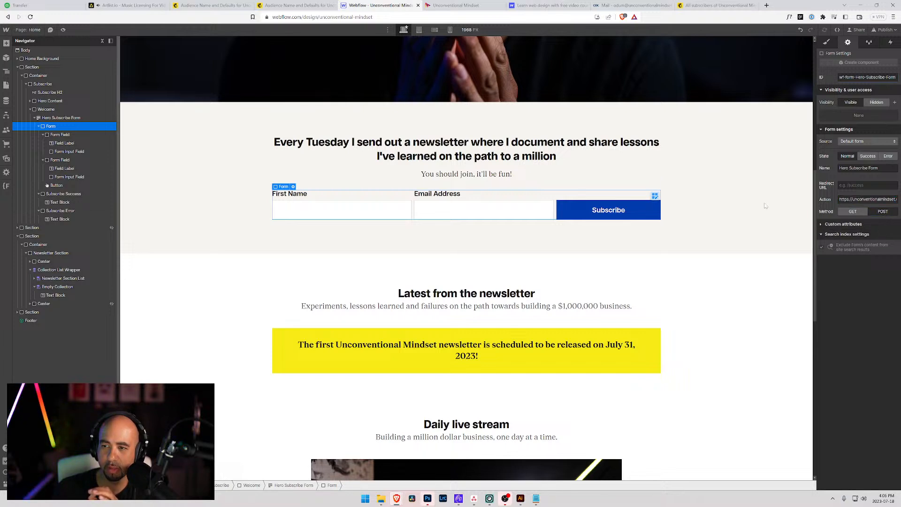
Compare the First Name and email inputs' field names, FNAME and EMAIL.
left_click(493, 204)
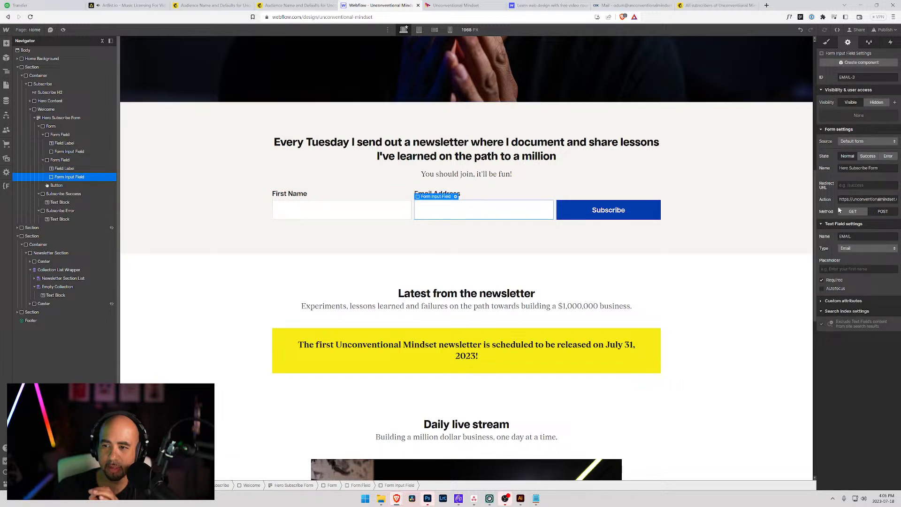
left_click(358, 215)
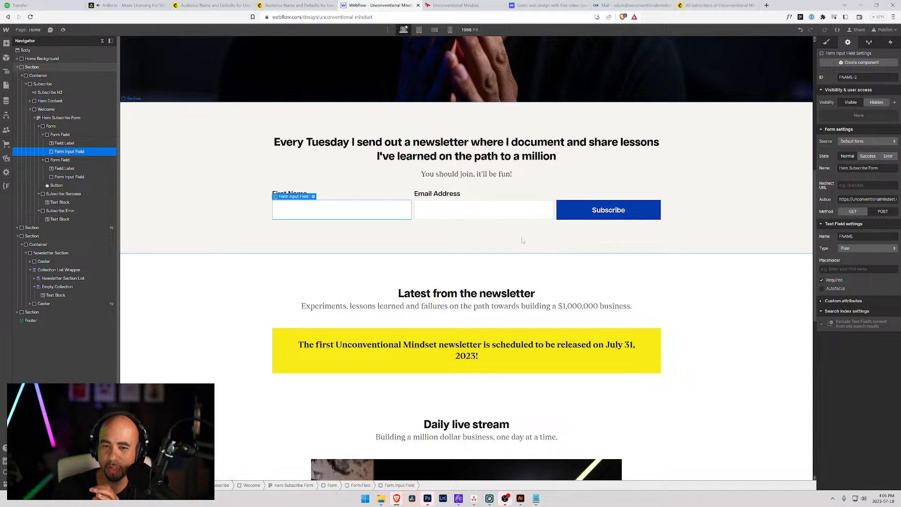
left_click(483, 209)
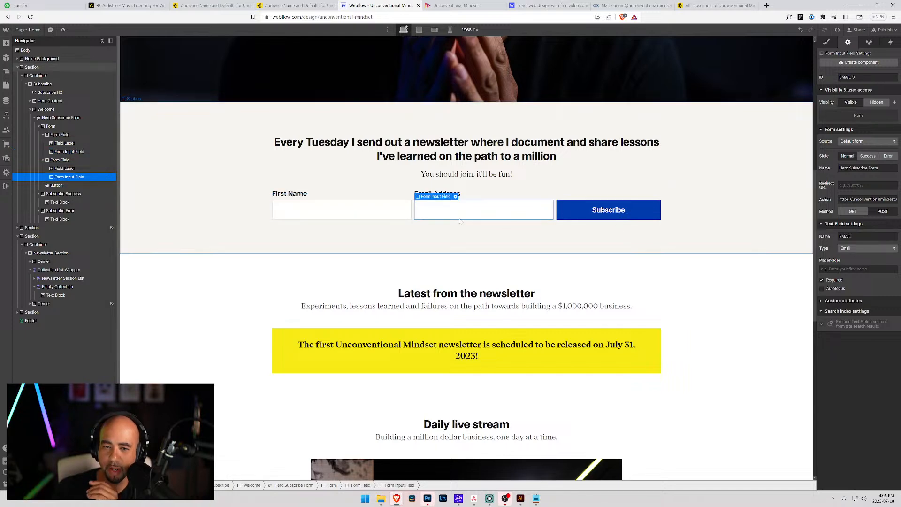
left_click(377, 211)
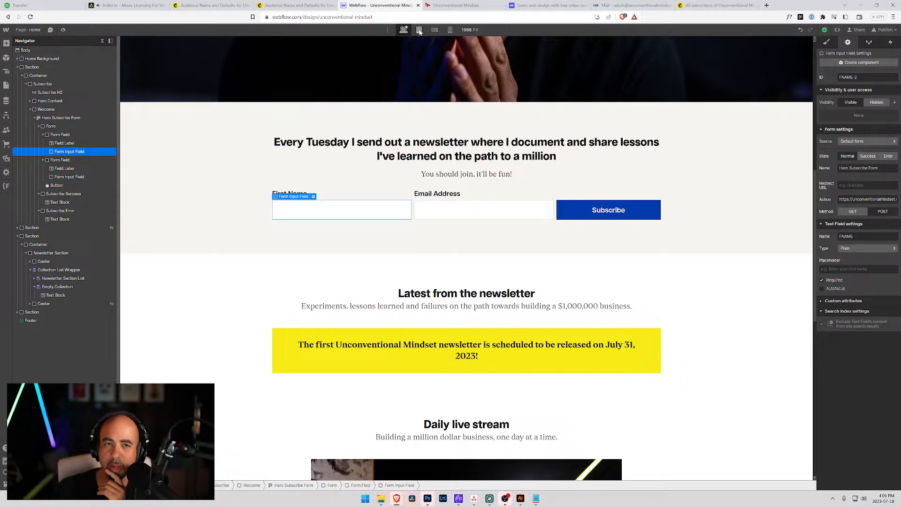
left_click(307, 5)
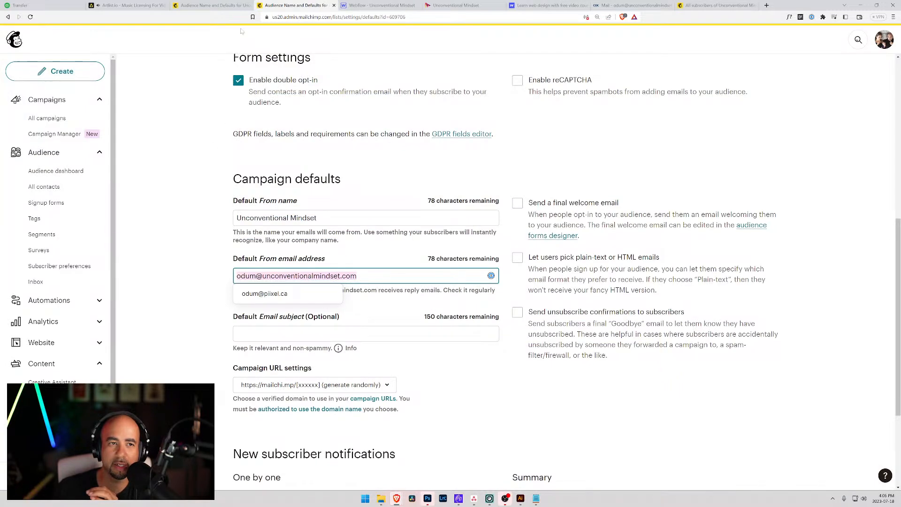
Close the duplicate Mailchimp audience defaults tab.
left_click(233, 9)
left_click(548, 228)
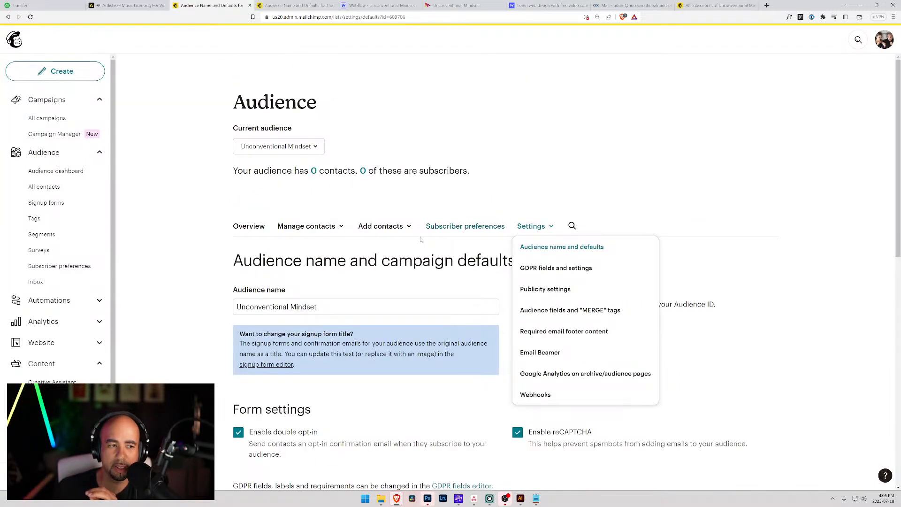
scroll(301, 279, "down", 3)
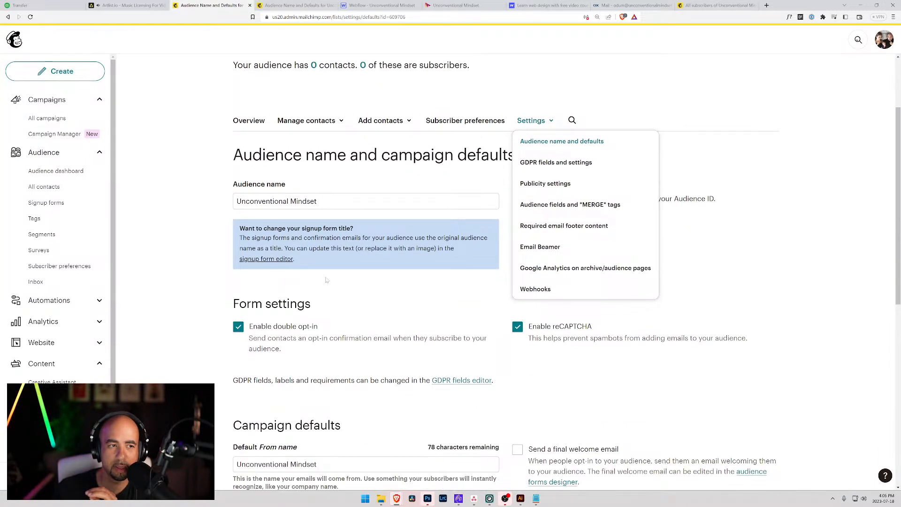
left_click(250, 6)
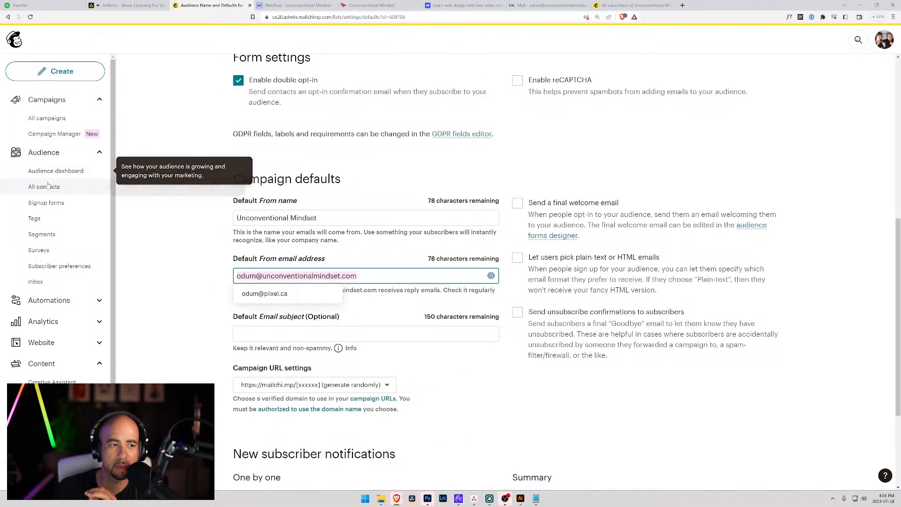
Review the embedded signup form's field list and First name settings, then exit the builder unchanged.
left_click(46, 202)
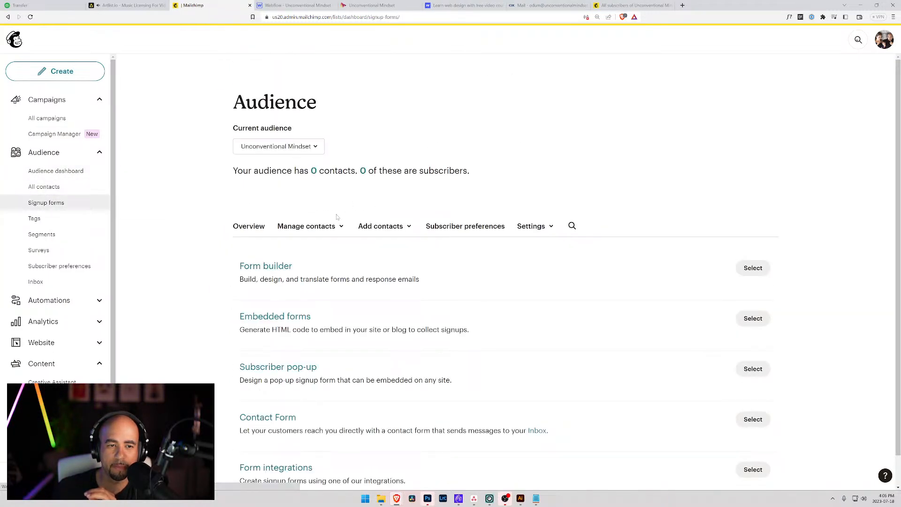
left_click(752, 318)
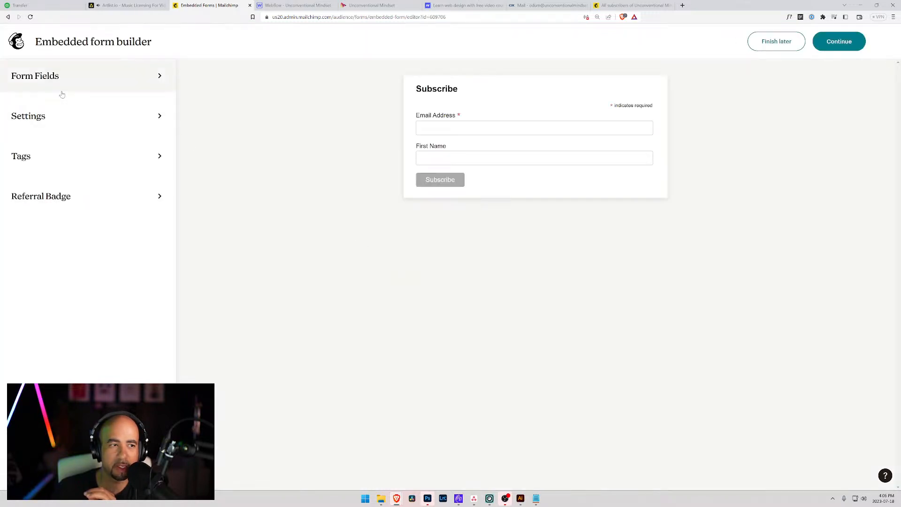
left_click(45, 77)
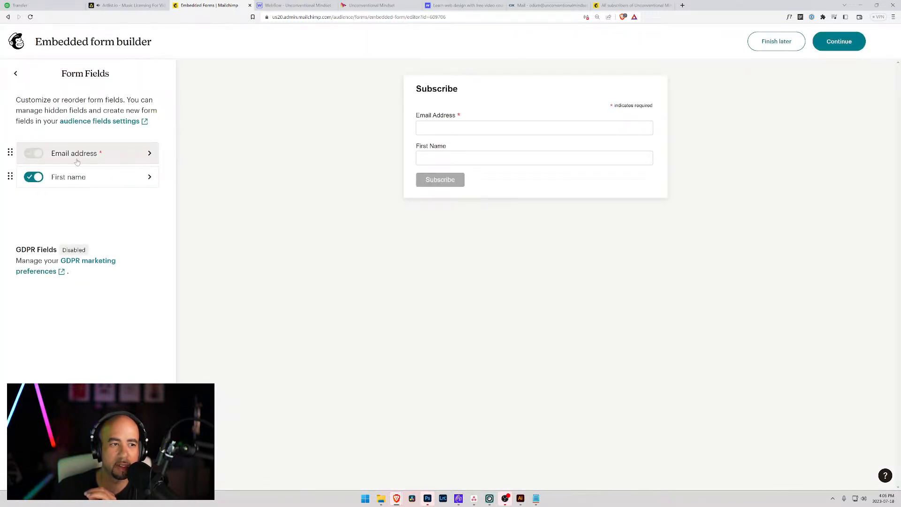
left_click(86, 179)
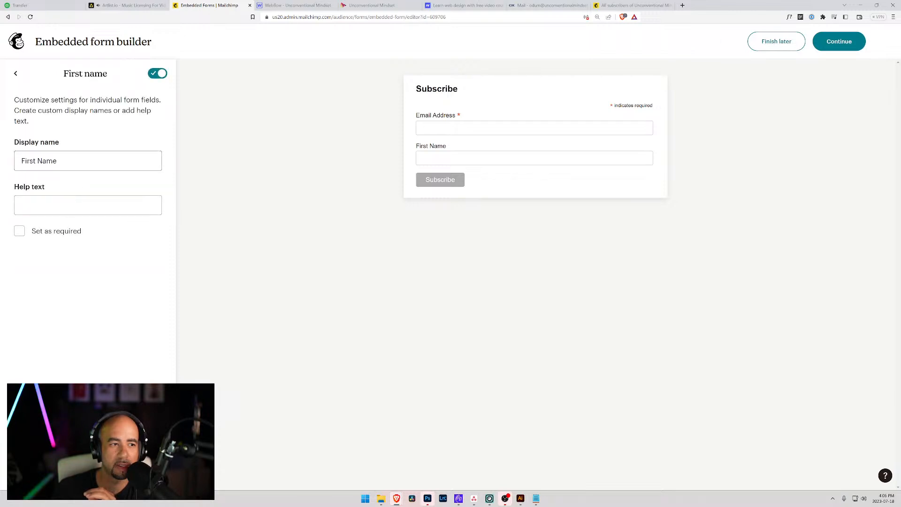
left_click(15, 73)
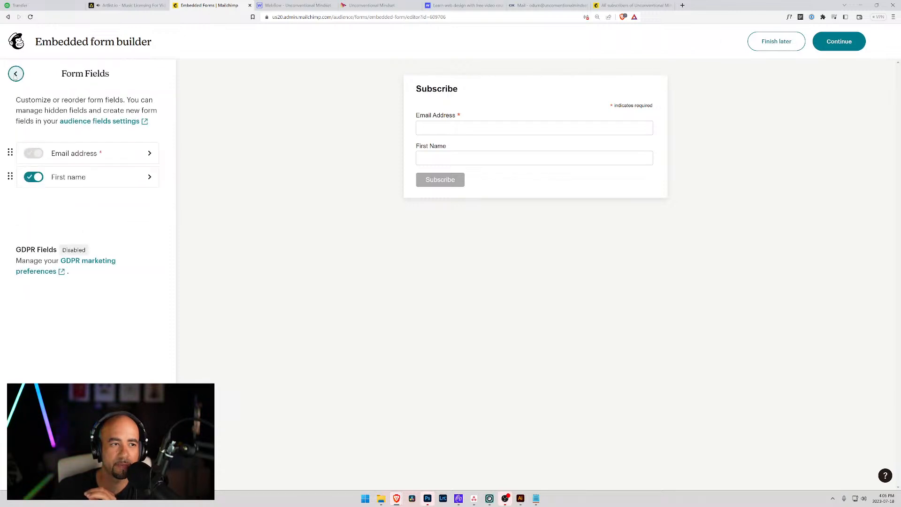
left_click(15, 74)
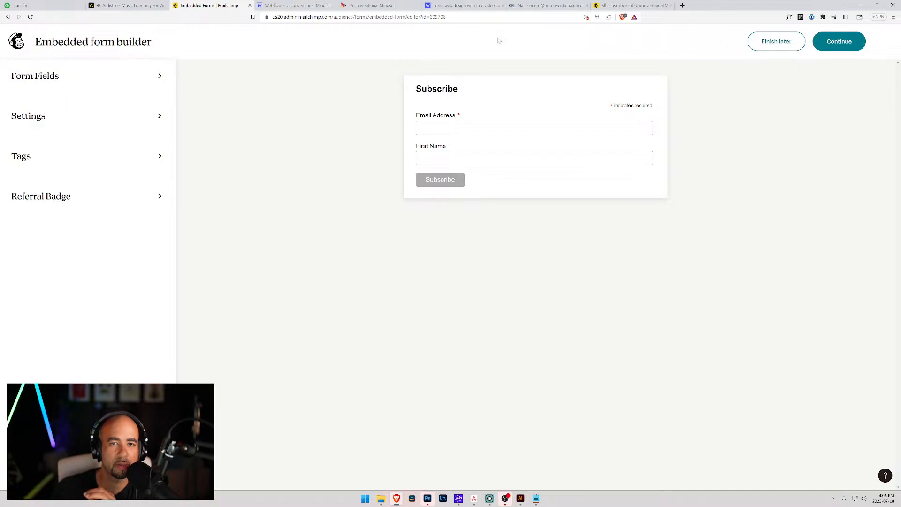
left_click(7, 16)
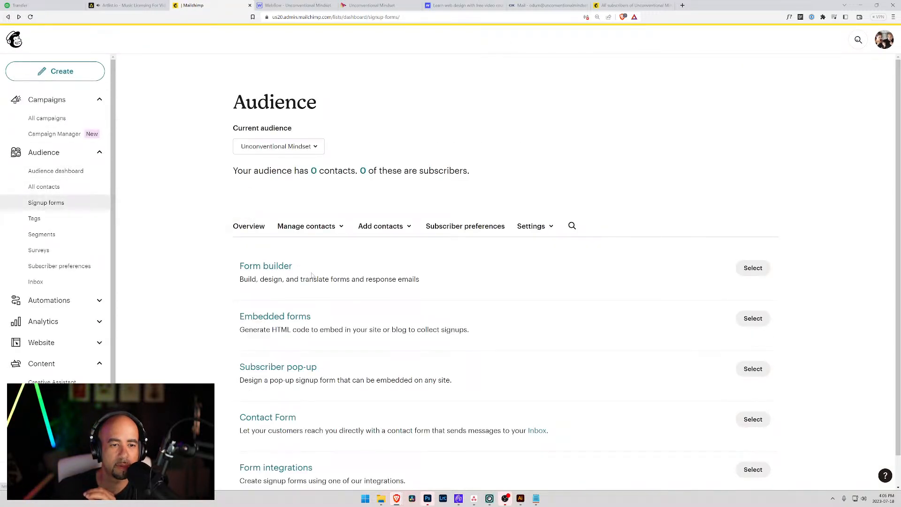
Check the First Name and Email Address field tags, then make First Name required and save.
left_click(753, 268)
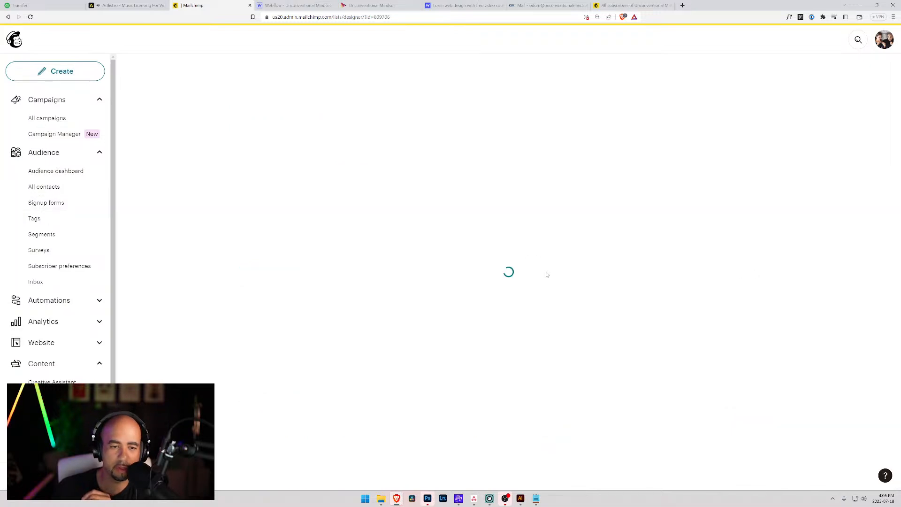
scroll(354, 237, "down", 3)
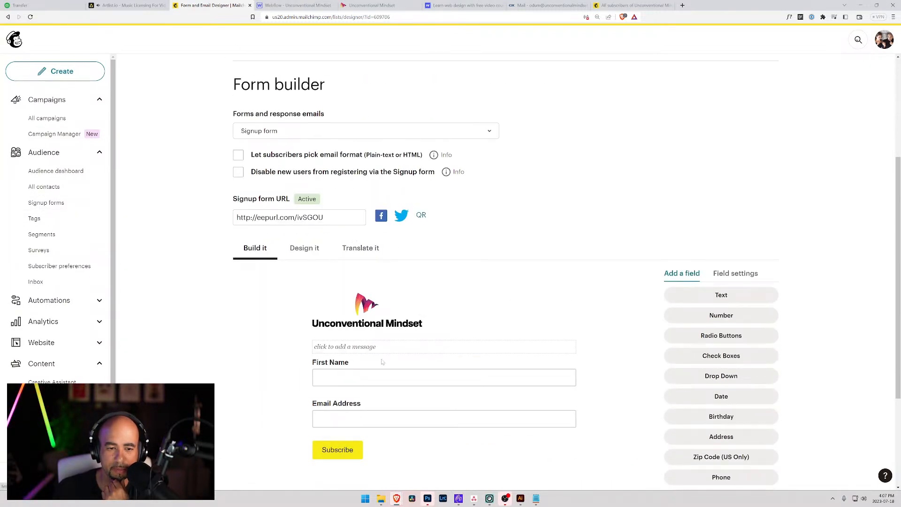
left_click(383, 377)
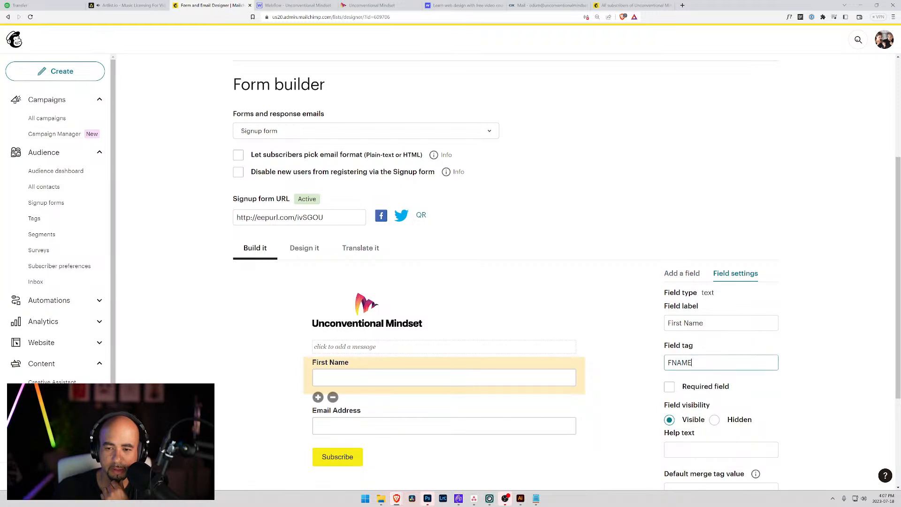
scroll(532, 331, "down", 2)
left_click(530, 347)
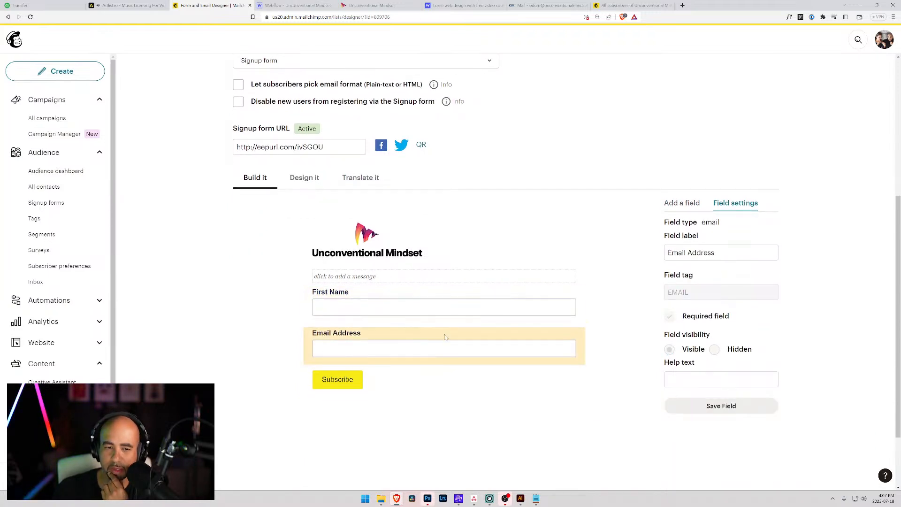
left_click(431, 300)
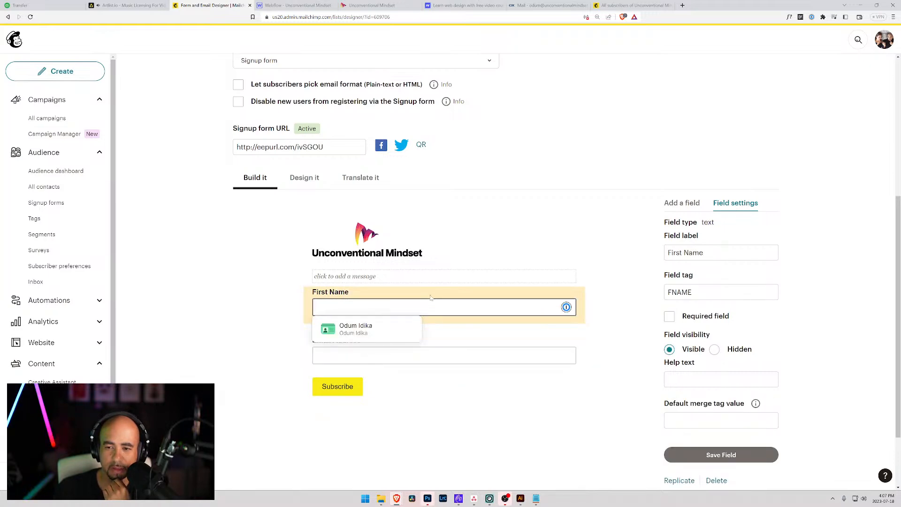
left_click(671, 317)
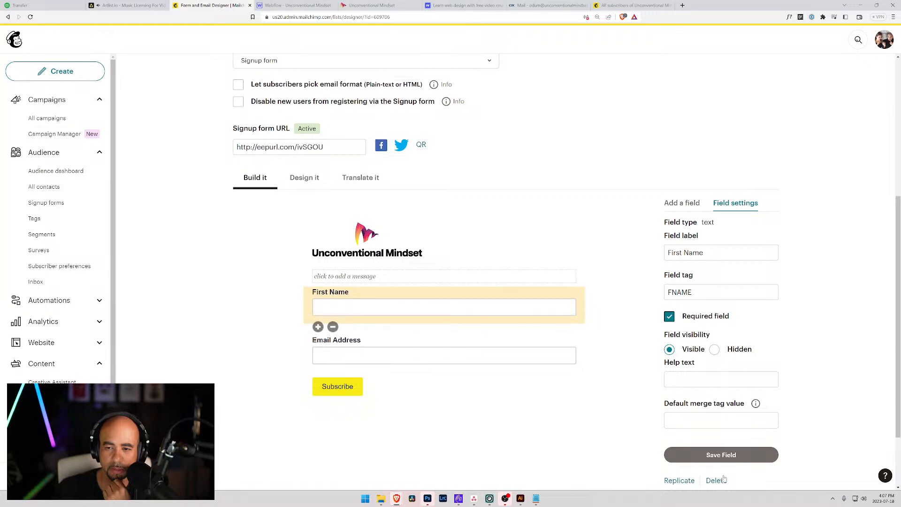
left_click(718, 461)
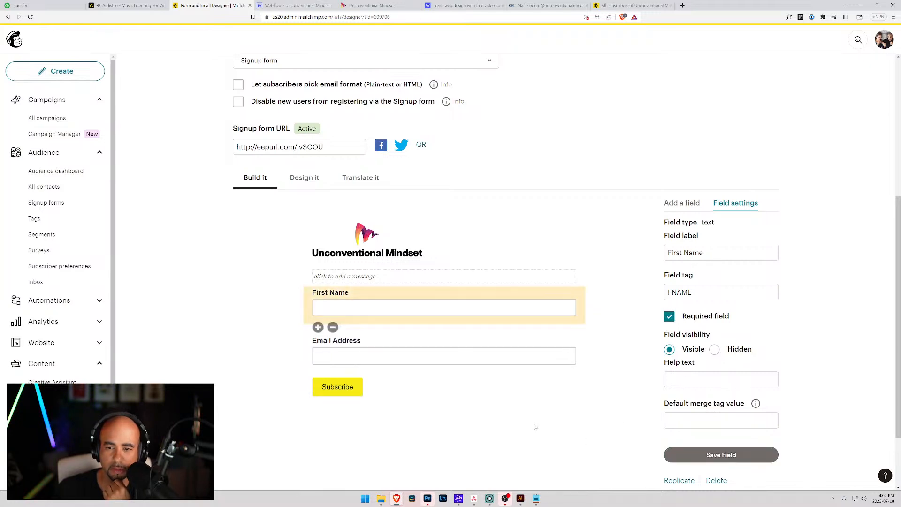
Look over the form's Design it, Translate it and forms list options without changing them.
left_click(312, 178)
left_click(358, 181)
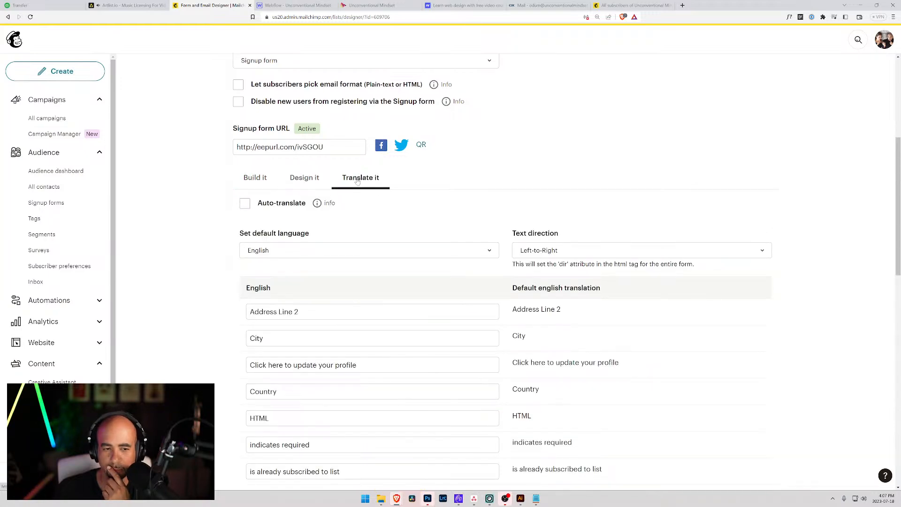
scroll(181, 328, "down", 9)
scroll(355, 351, "up", 10)
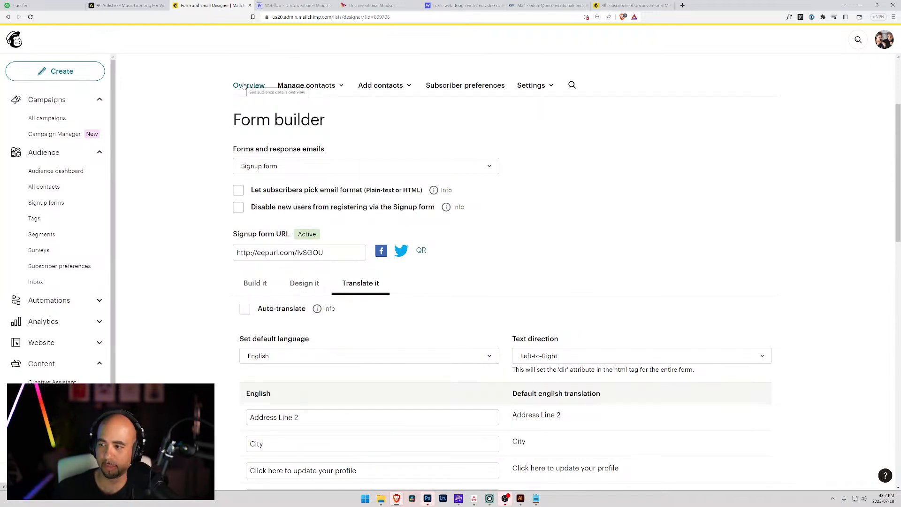
left_click(475, 168)
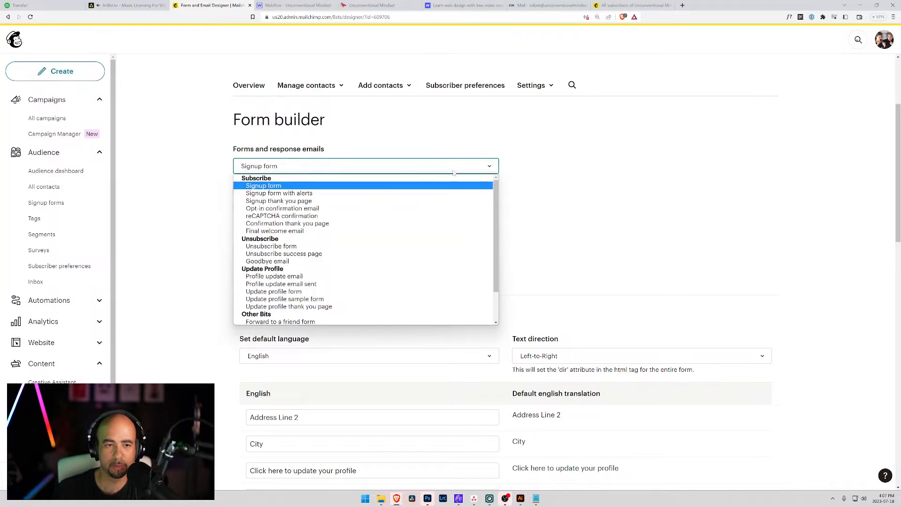
scroll(288, 285, "down", 2)
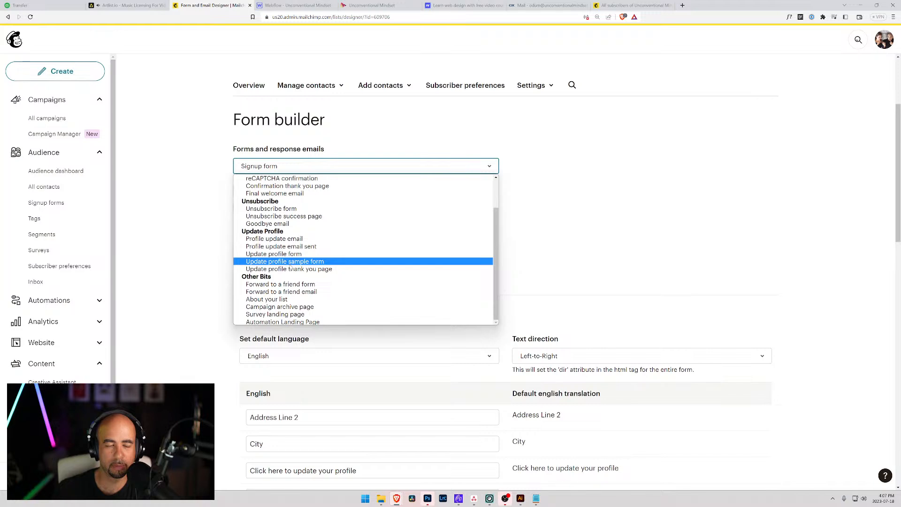
left_click(556, 162)
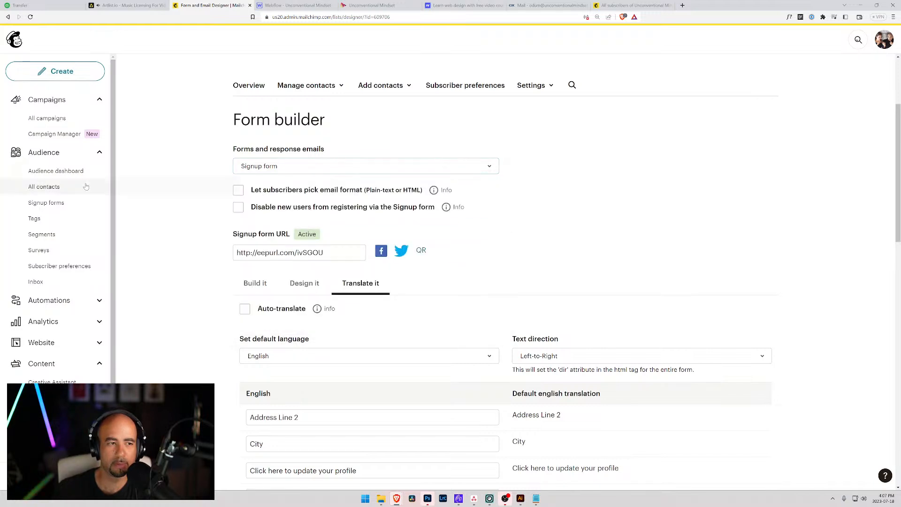
left_click(44, 203)
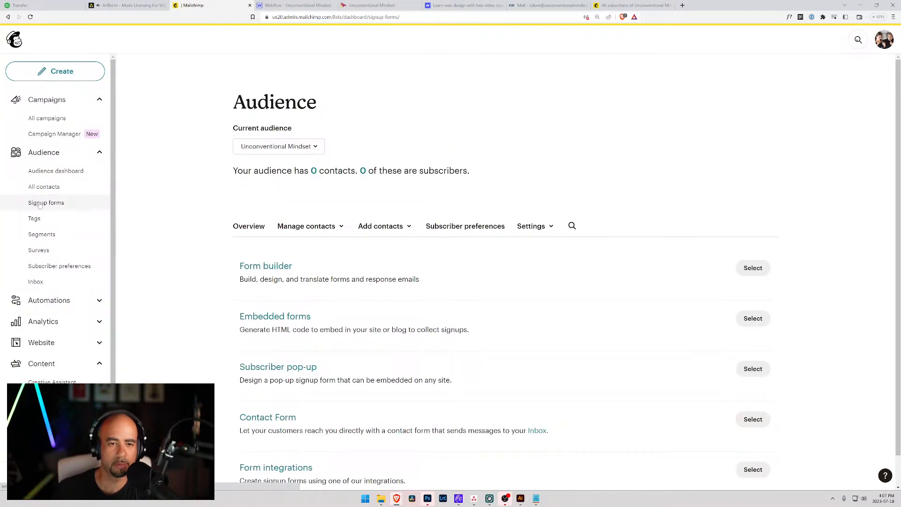
Generate the embedded signup form's code and copy it to the clipboard.
left_click(762, 318)
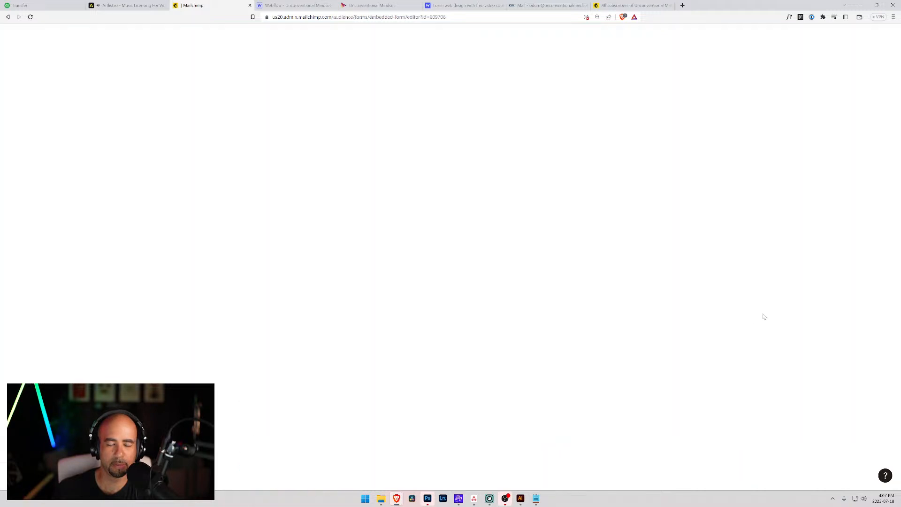
left_click(19, 84)
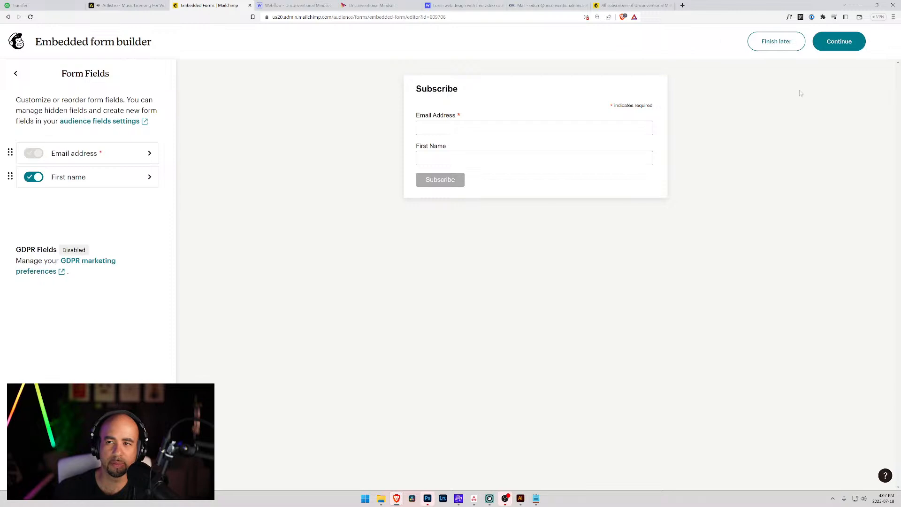
left_click(839, 42)
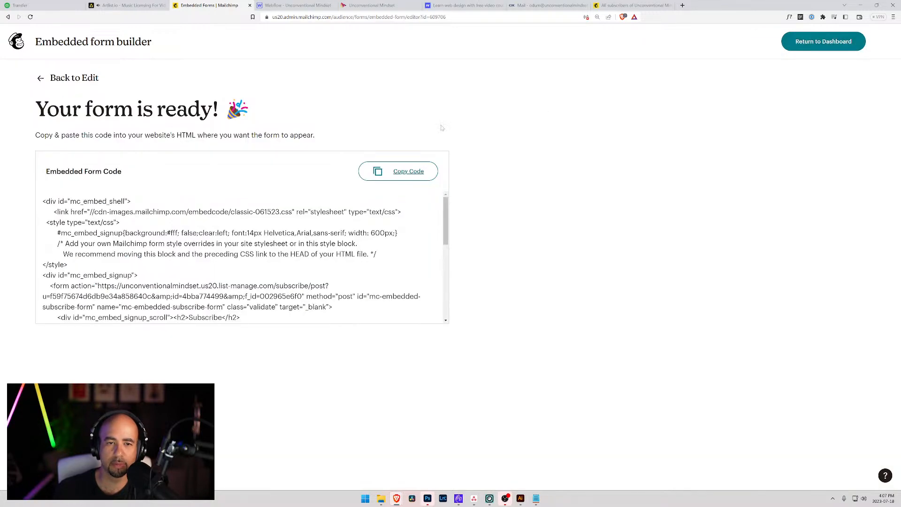
left_click(390, 169)
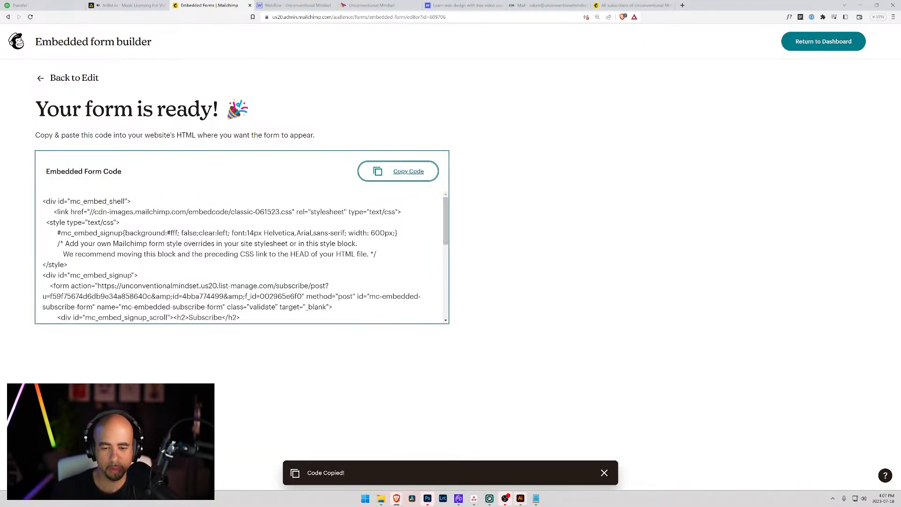
left_click(536, 499)
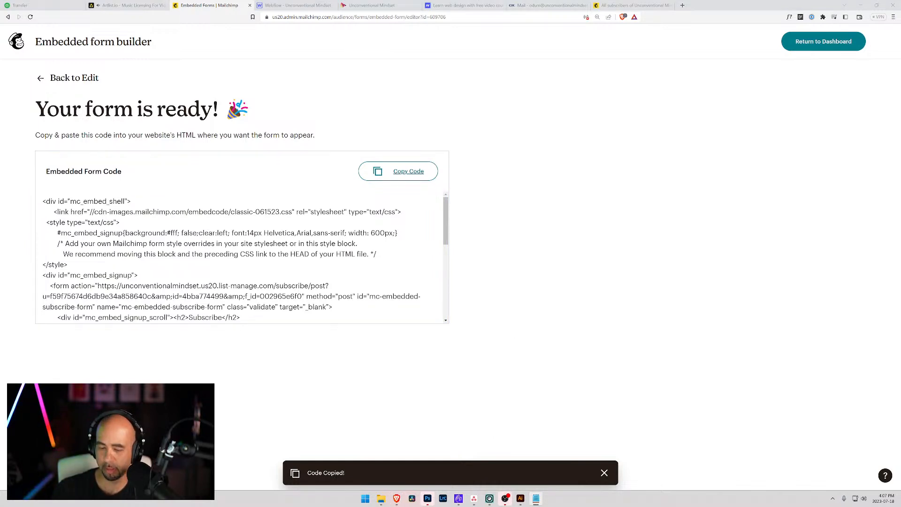
Copy the form action URL from the Mailchimp embed code pasted in Notepad.
left_click_drag(900, 120, 353, 117)
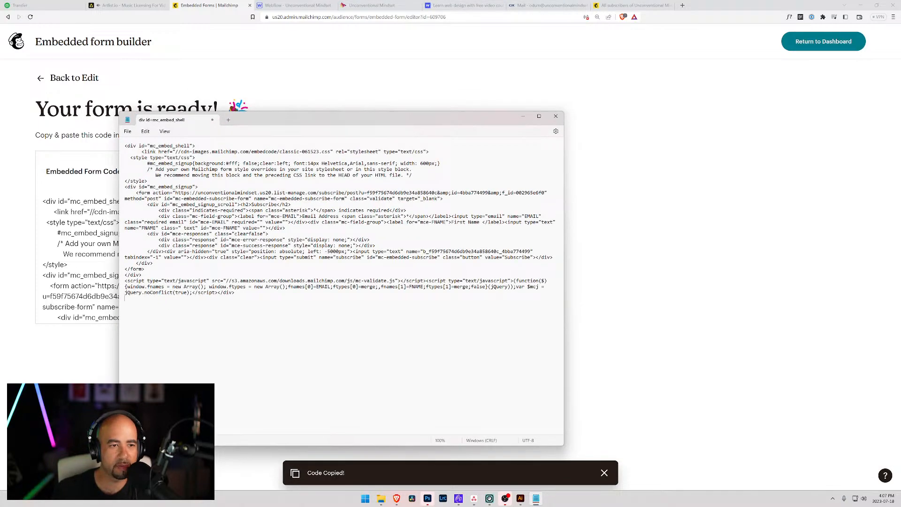
left_click_drag(174, 193, 545, 192)
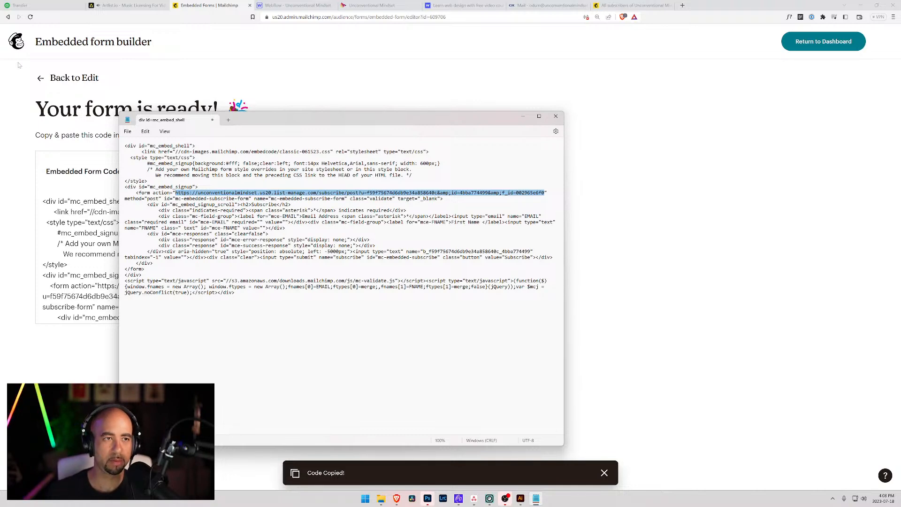
left_click(295, 6)
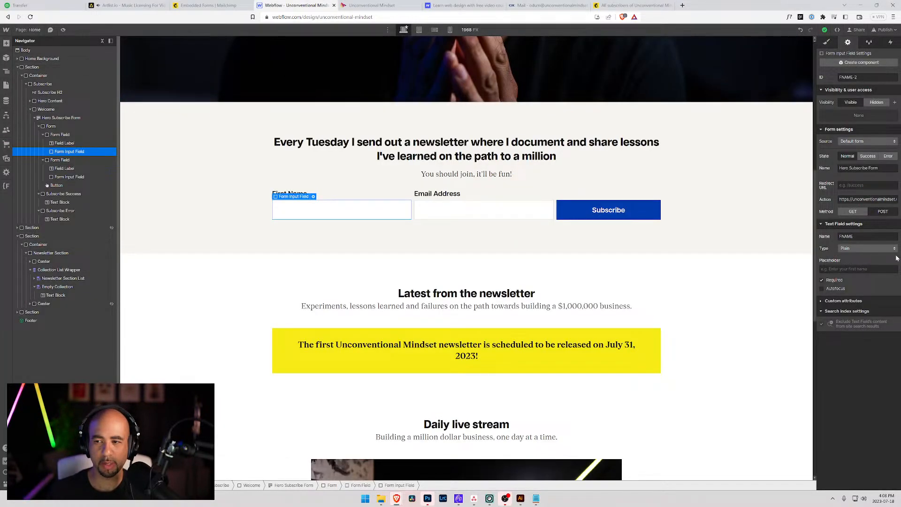
Replace the hero form's Action with the Mailchimp URL and set Method to POST.
key("ctrl+a")
key("ctrl+v")
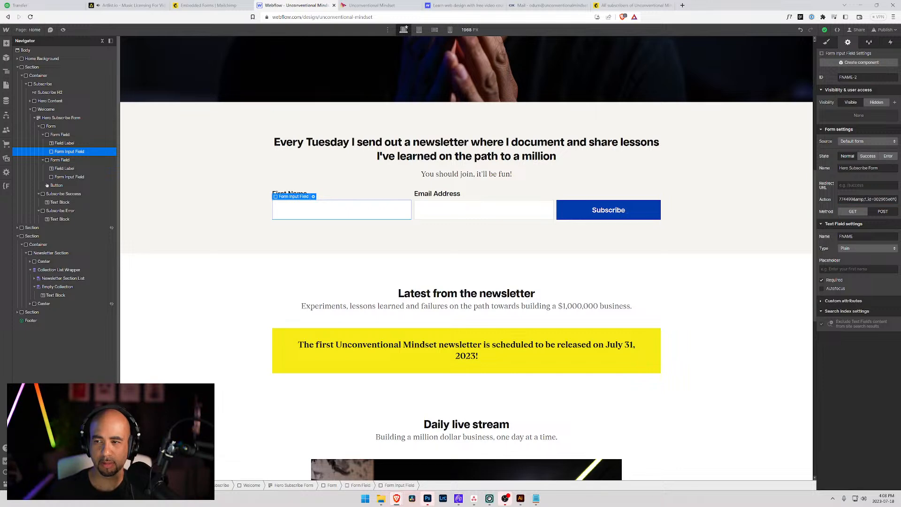
left_click(882, 212)
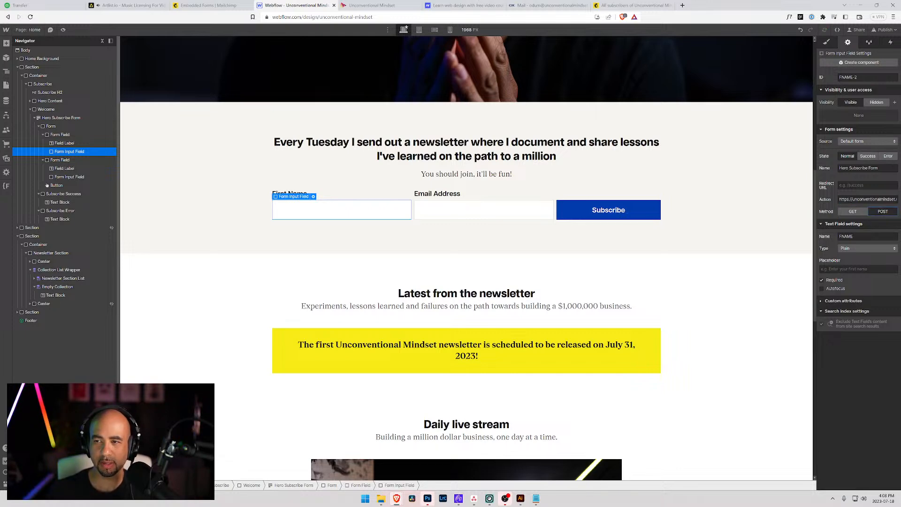
Paste the Mailchimp action URL into the footer Subscribe Form's Action and confirm its FNAME and EMAIL inputs.
scroll(392, 235, "down", 10)
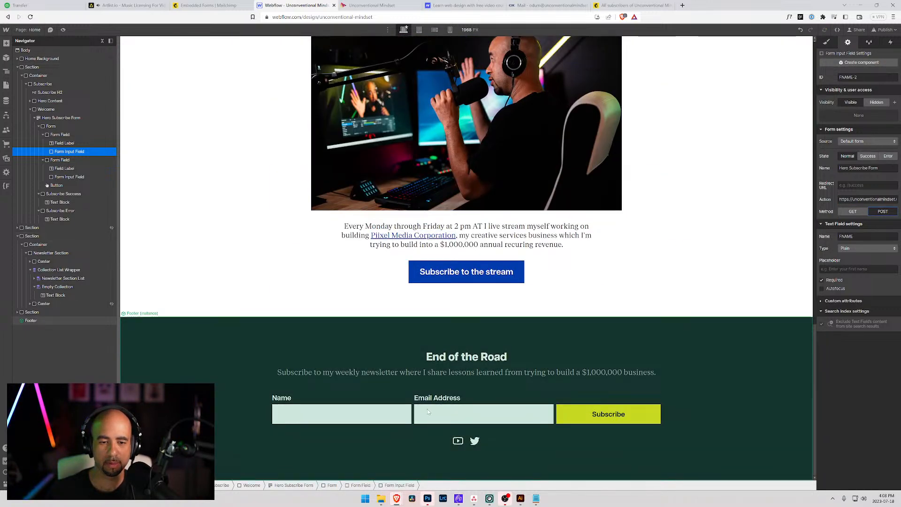
left_click(428, 411)
left_click(826, 43)
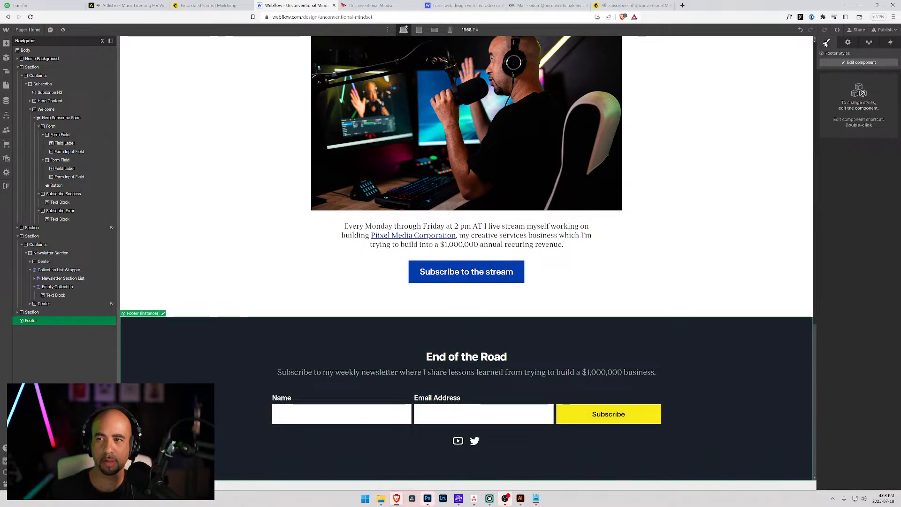
left_click(838, 63)
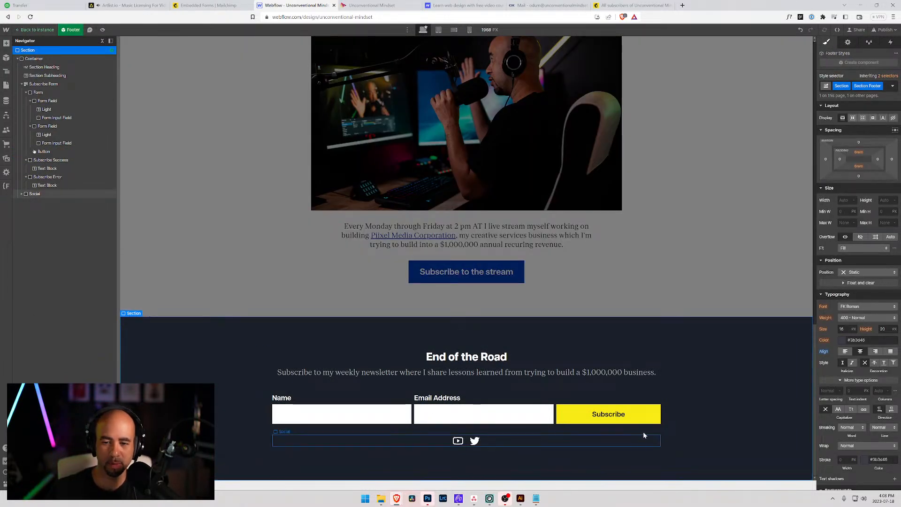
left_click(596, 402)
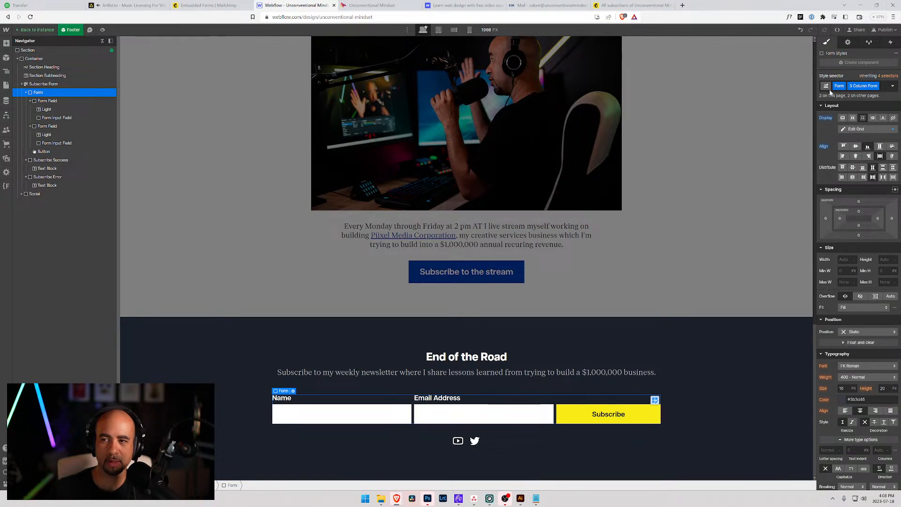
left_click(47, 83)
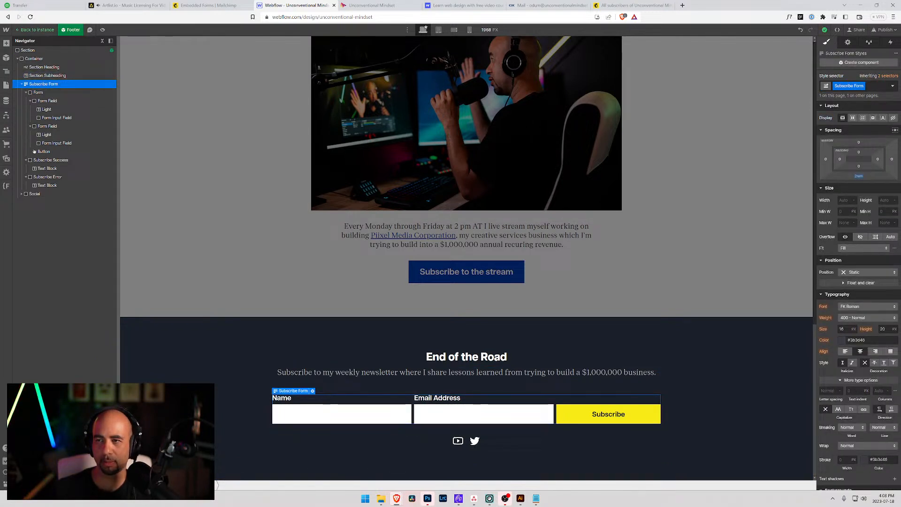
left_click(848, 42)
triple_click(865, 199)
key("ctrl+v")
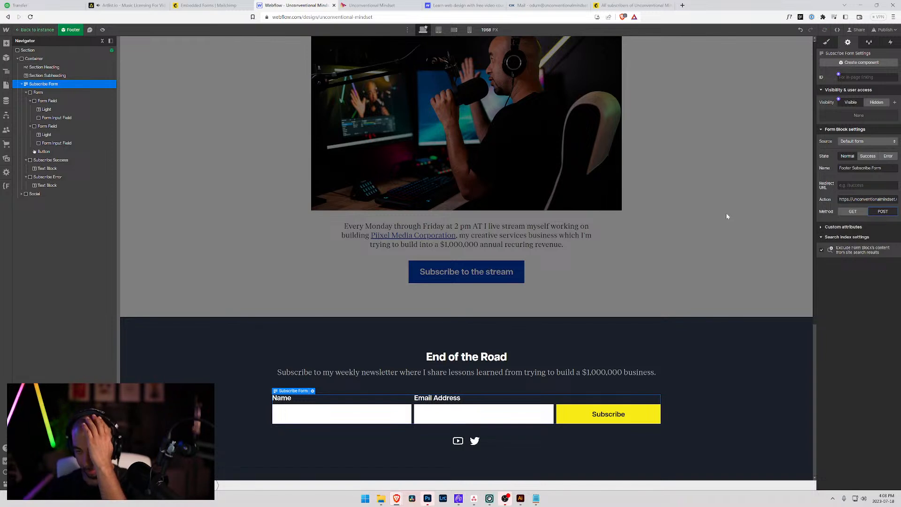
left_click(469, 414)
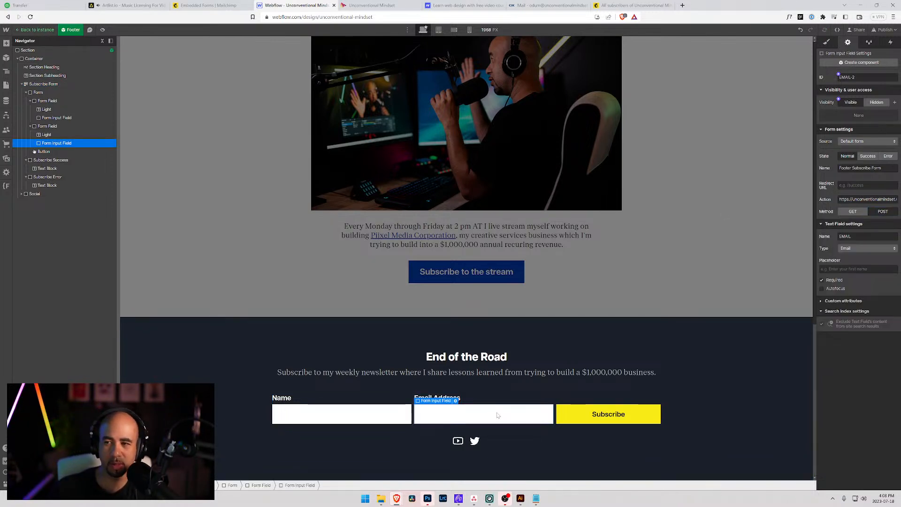
left_click(391, 413)
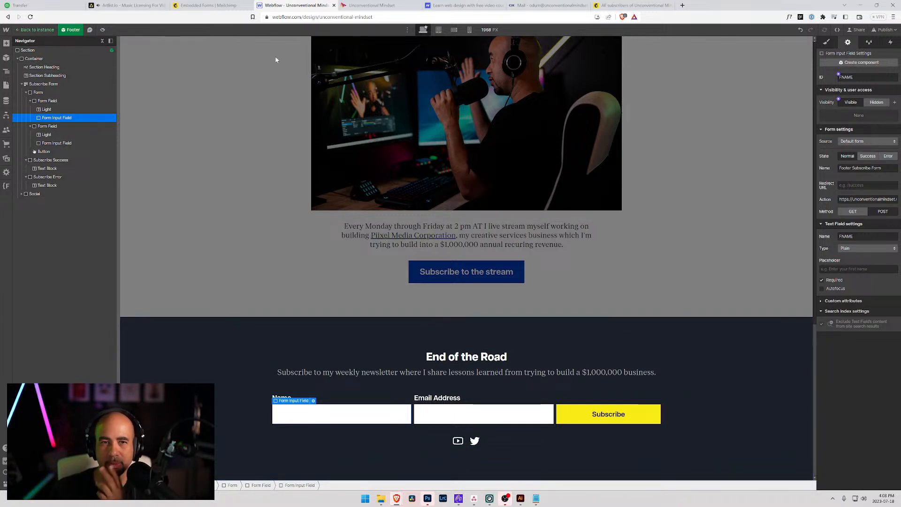
Publish the updated Webflow site to the staging and production domains, then close the publish panel.
left_click(883, 30)
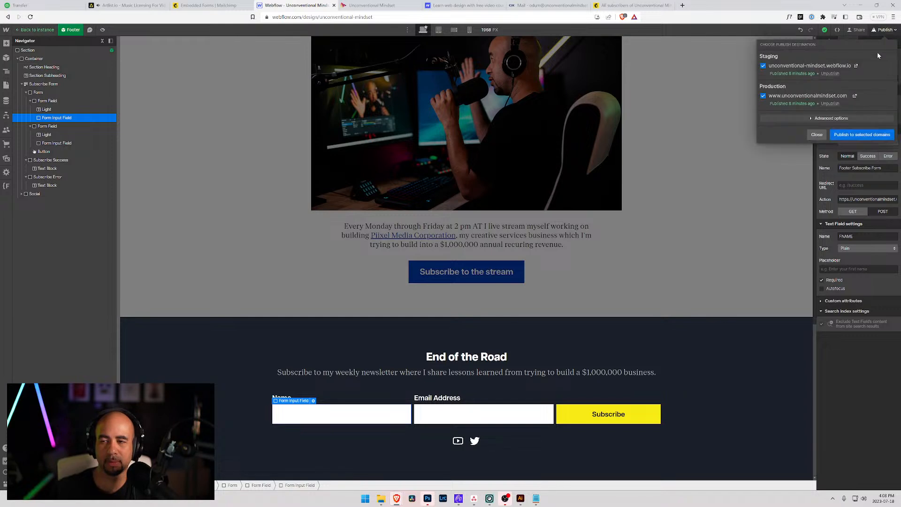
left_click(845, 135)
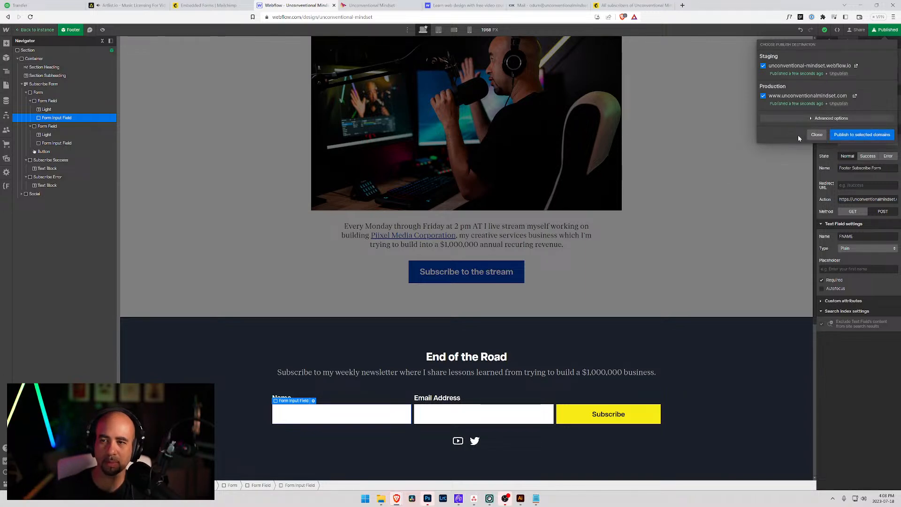
left_click(817, 134)
scroll(459, 130, "up", 15)
scroll(400, 157, "down", 10)
Reload the live site and submit a test newsletter signup with a first name and email address.
left_click(373, 6)
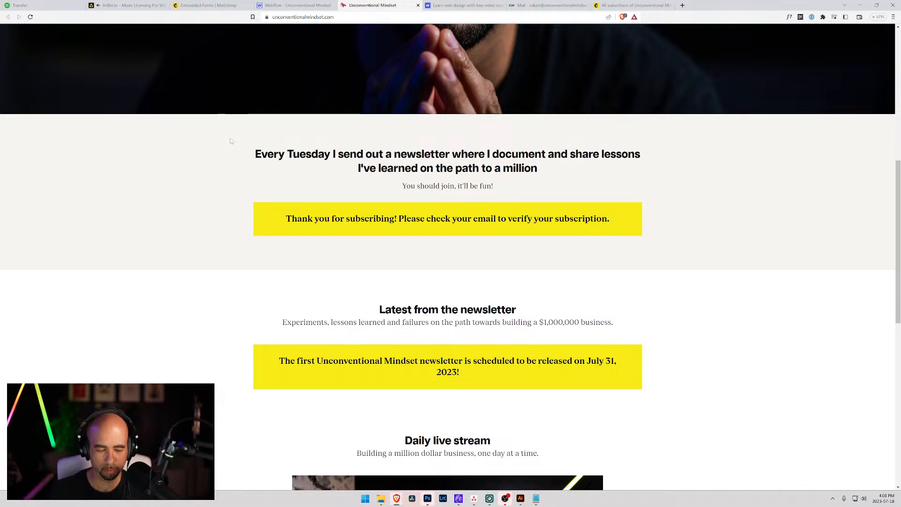
key("ctrl+r")
left_click(344, 221)
type("Odum")
key("Tab")
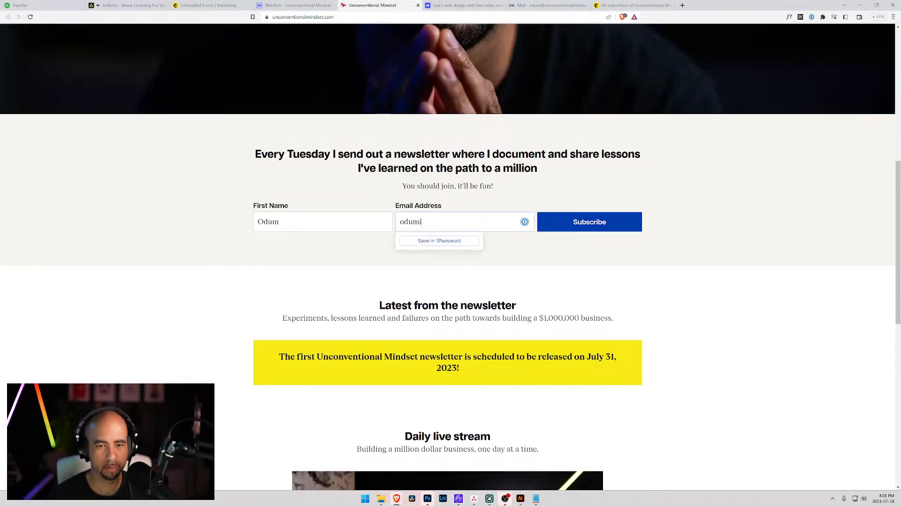
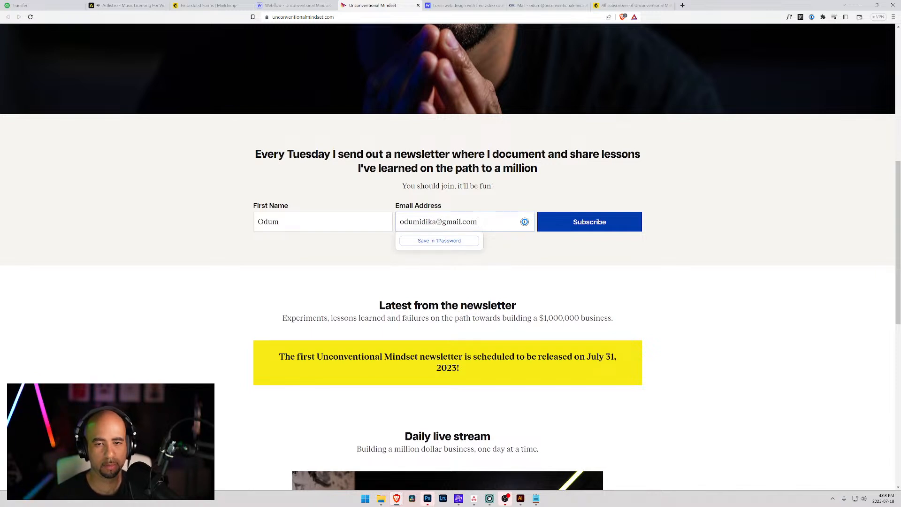
left_click(562, 215)
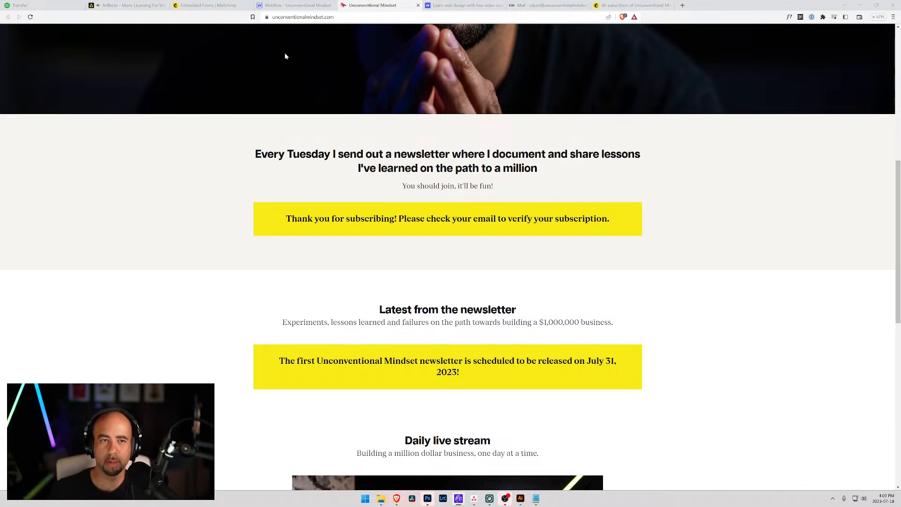
Return to the Mailchimp embed code page, go Back to Edit, and exit the embedded form builder.
left_click(201, 5)
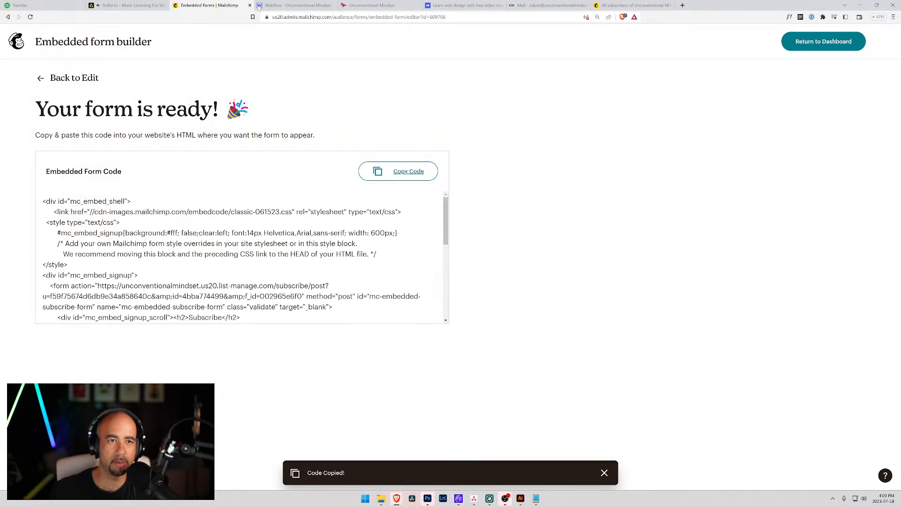
left_click(287, 5)
left_click(212, 6)
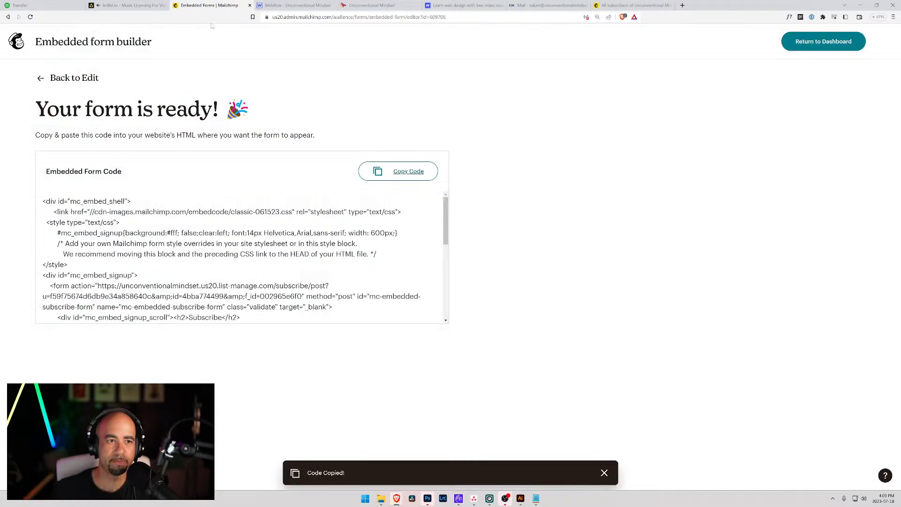
left_click(71, 78)
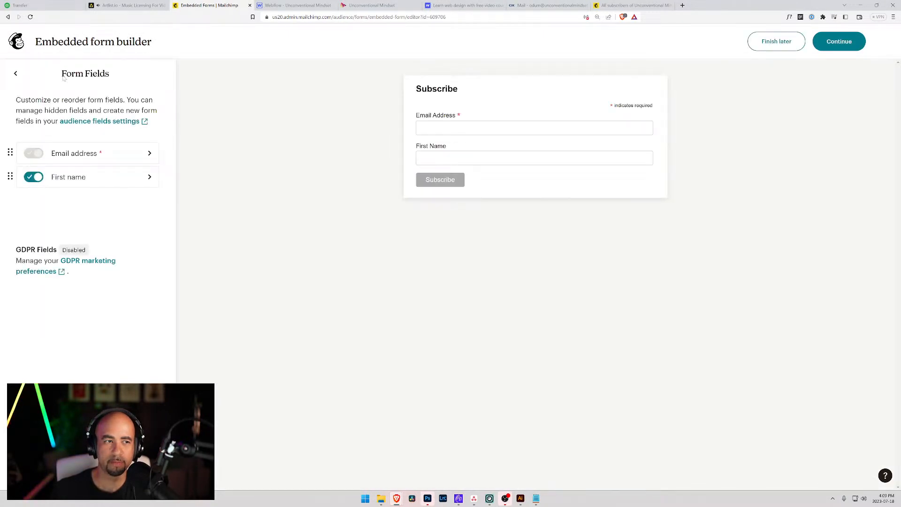
left_click(14, 41)
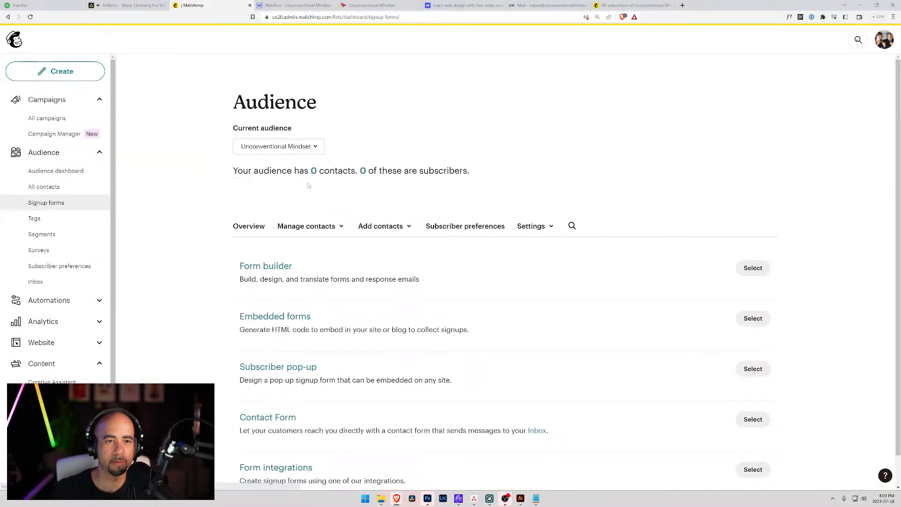
Switch the current audience from Unconventional Mindset to Community Piixel, showing 3 contacts.
left_click(318, 151)
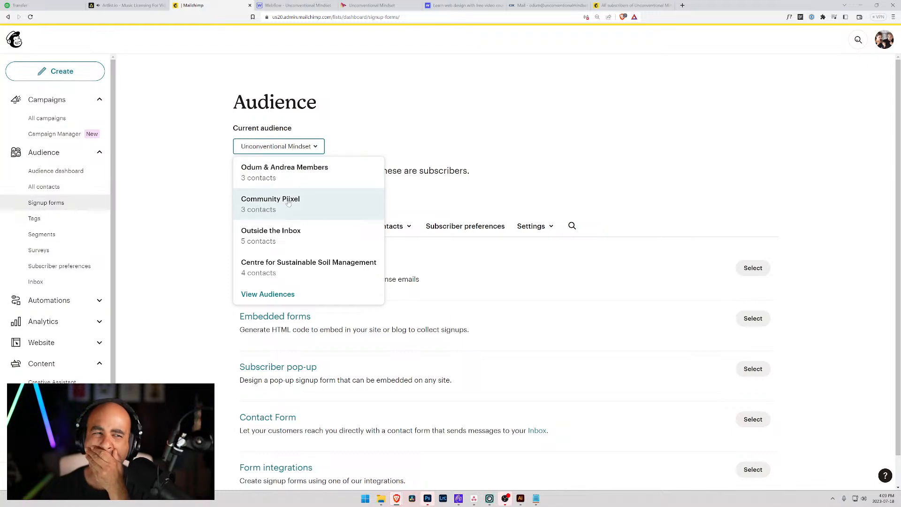
left_click(288, 202)
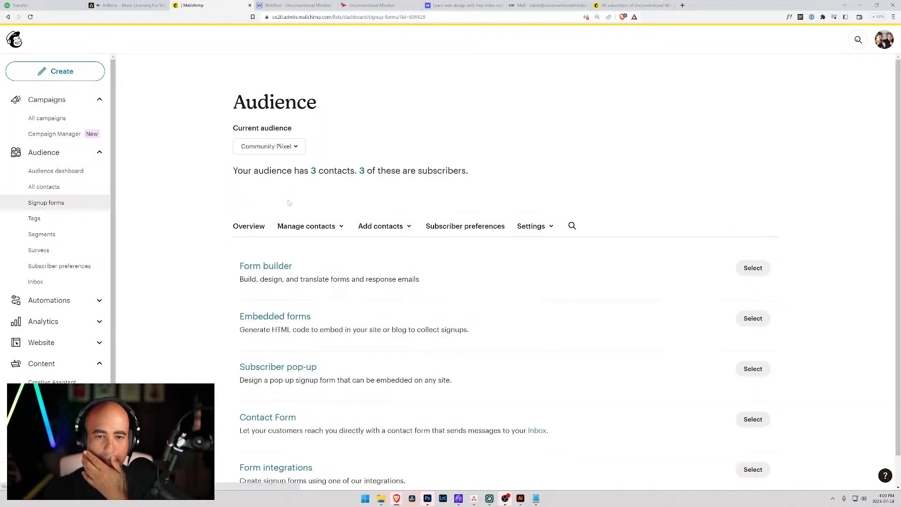
scroll(355, 268, "down", 1)
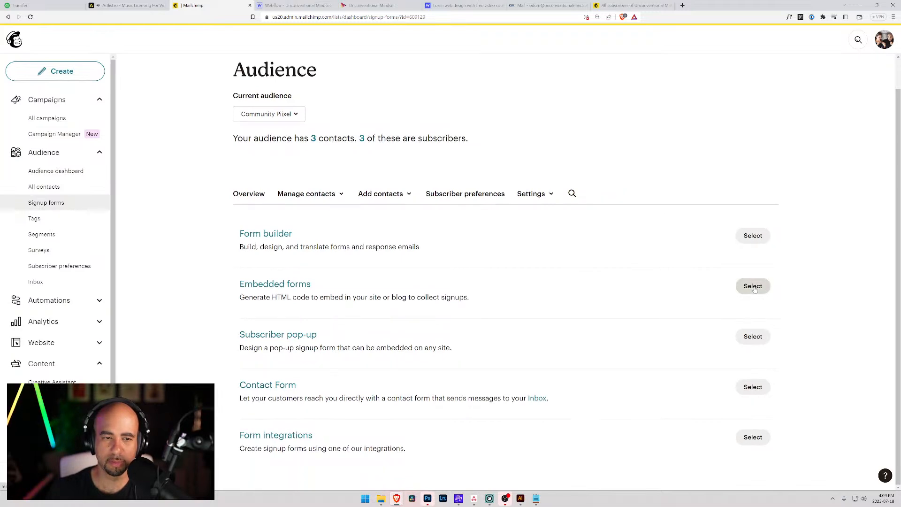
scroll(359, 126, "up", 1)
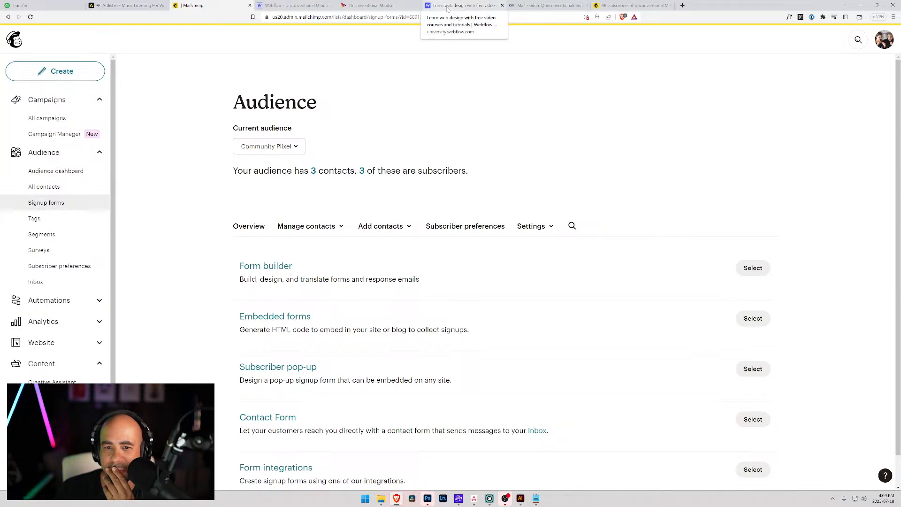
Exit the footer component in the Webflow Designer and return to the live site.
left_click(307, 6)
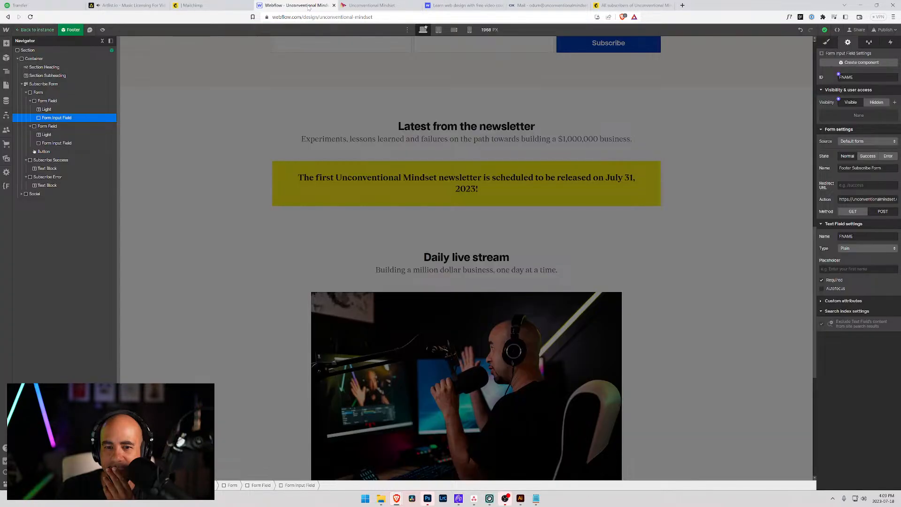
double_click(337, 109)
scroll(337, 109, "down", 7)
left_click(371, 5)
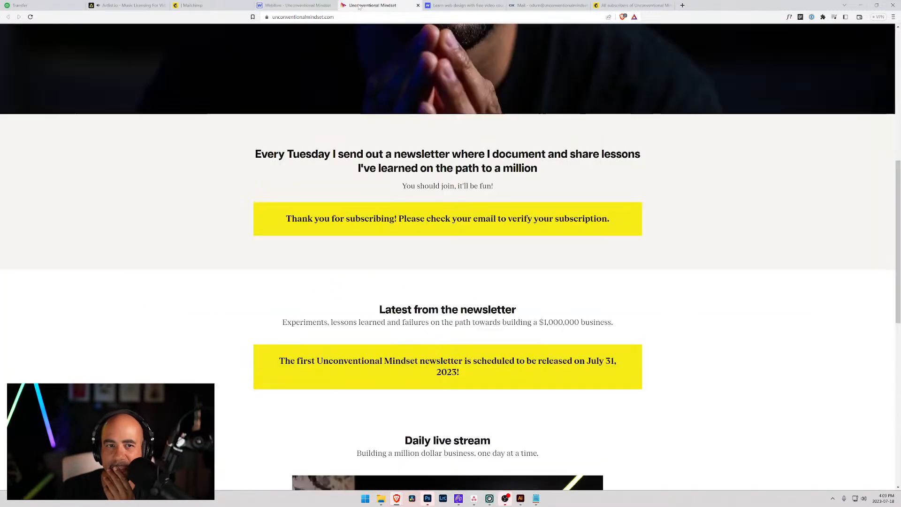
scroll(401, 183, "down", 2)
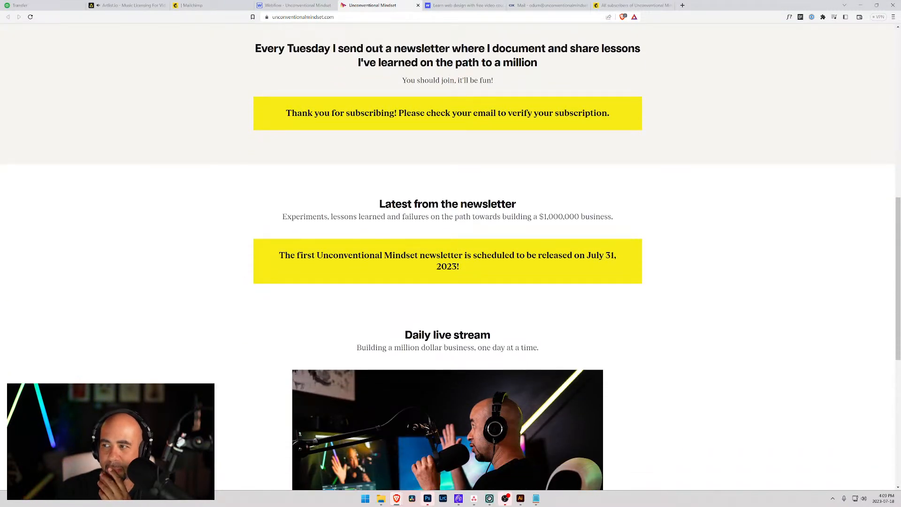
Launch Chrome from the Start search.
key("super")
type("ch")
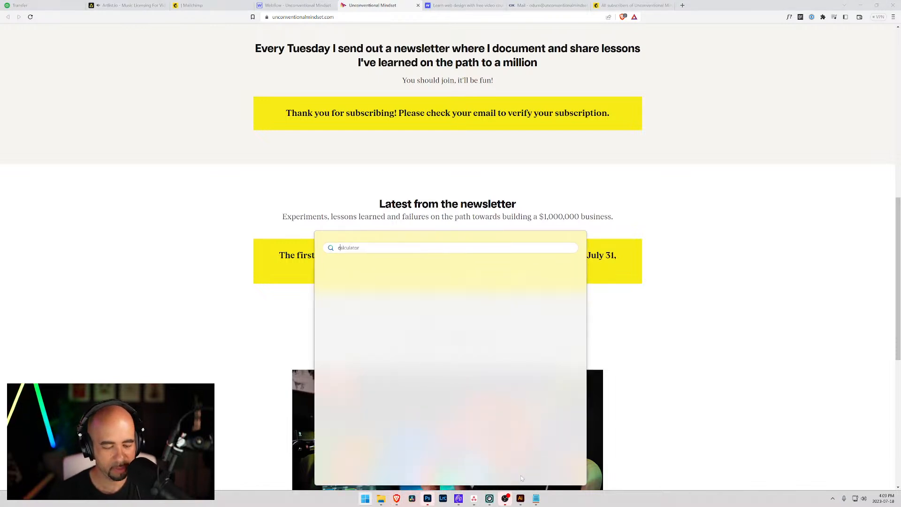
type("rome")
key("Return")
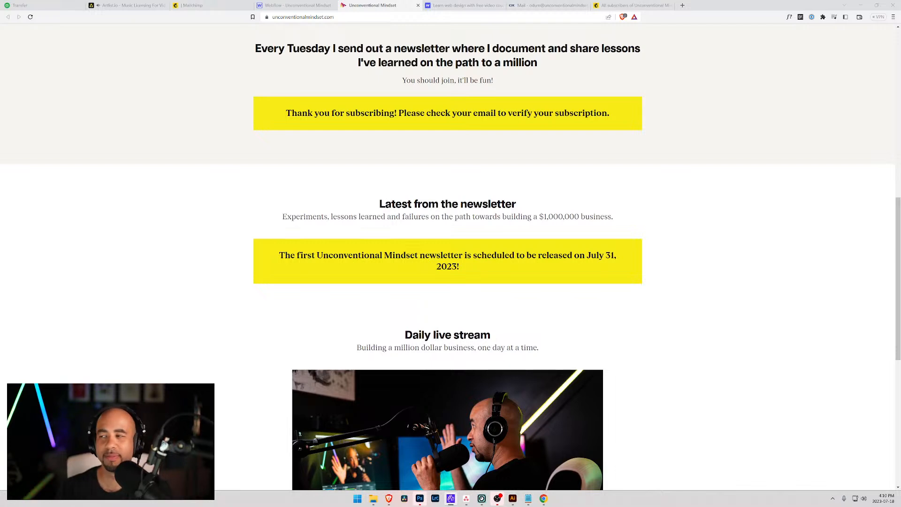
Mark the Please Confirm Subscription email in HEY as not spam.
left_click_drag(900, 93, 377, 80)
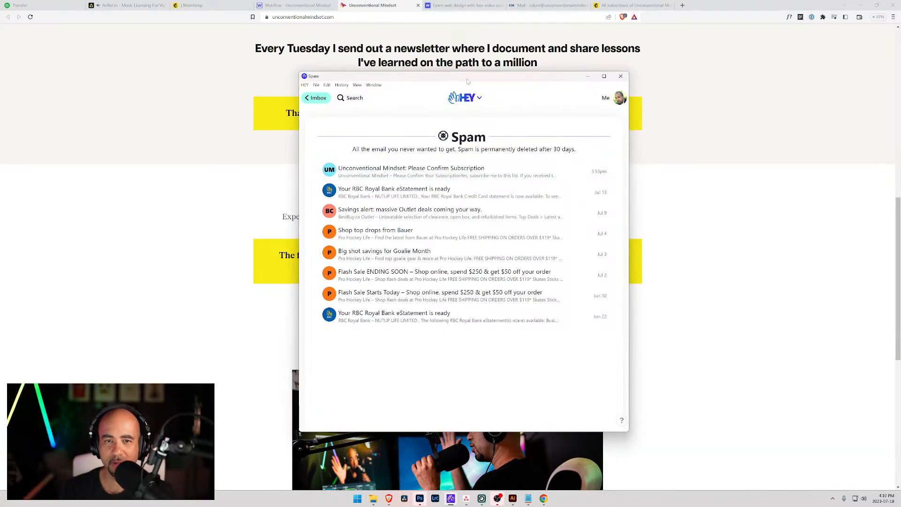
left_click_drag(468, 78, 900, 70)
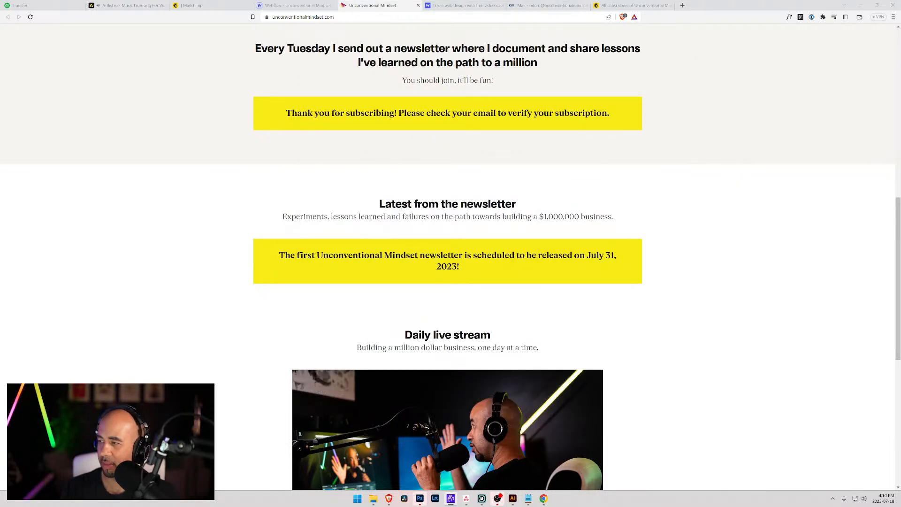
left_click_drag(900, 40, 512, 38)
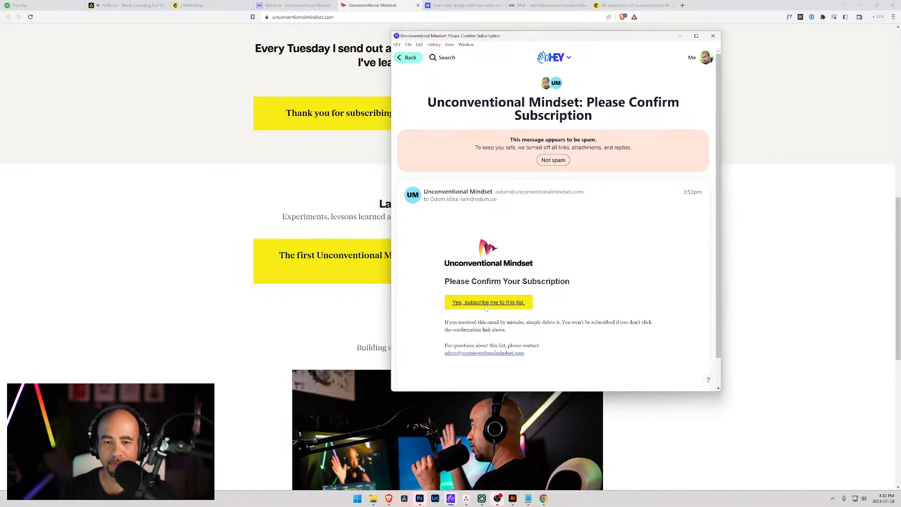
left_click(554, 161)
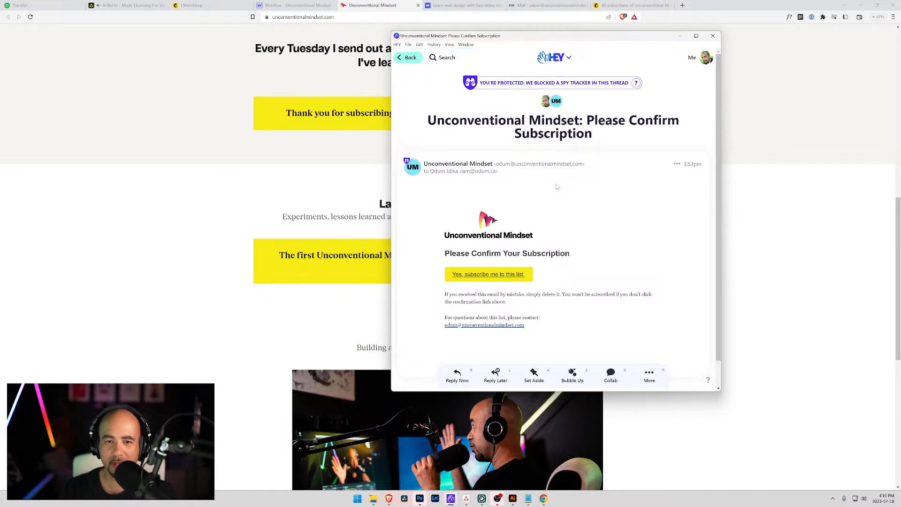
Confirm the subscription via 'Yes, subscribe me to this list' in the email.
left_click_drag(463, 38, 900, 38)
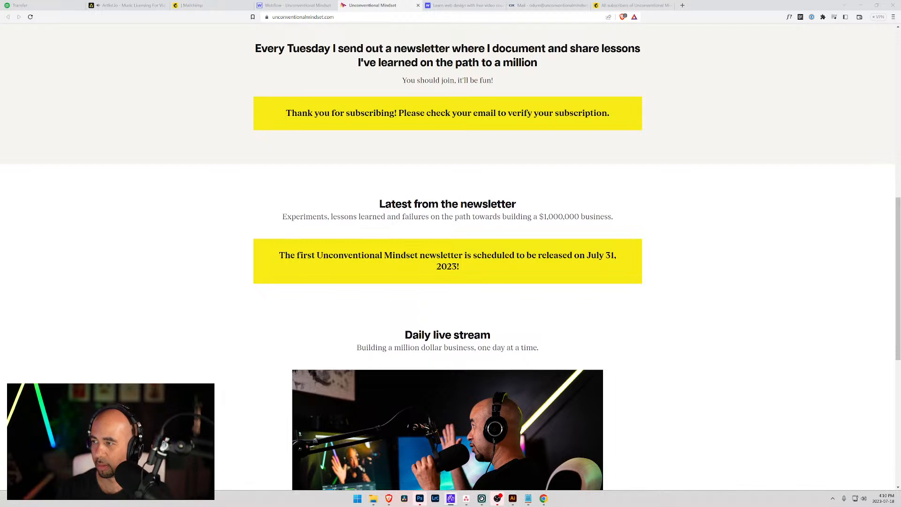
left_click_drag(900, 66, 441, 58)
scroll(411, 217, "down", 1)
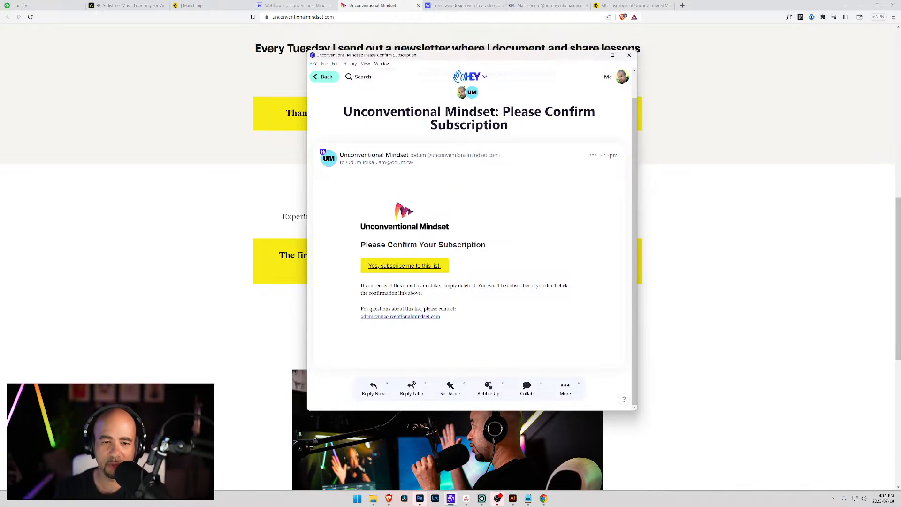
left_click(408, 268)
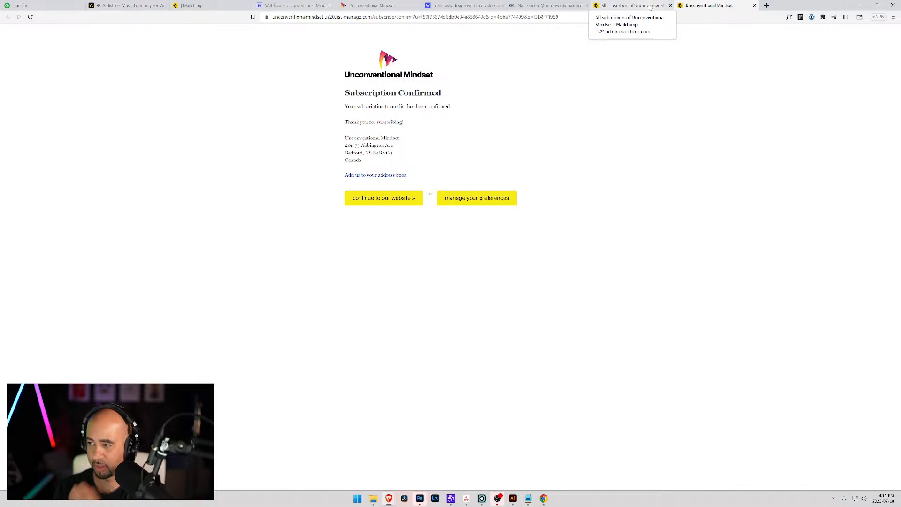
Open Mailchimp's Form builder for the Community Piixel audience's Signup form.
left_click(208, 5)
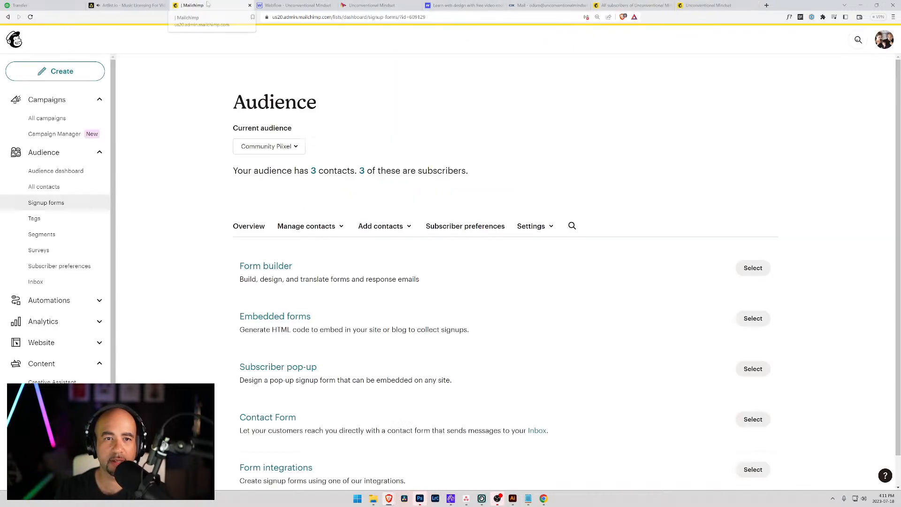
left_click(279, 267)
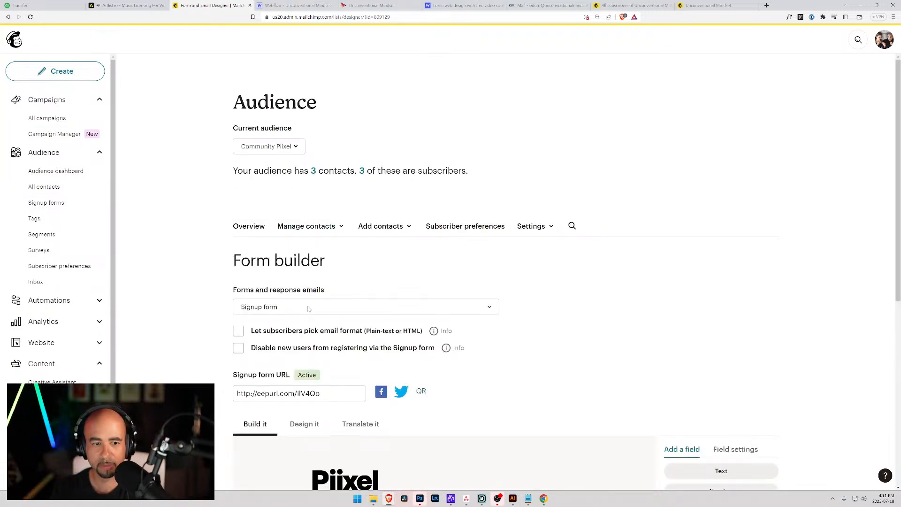
Switch the Form builder to the Confirmation thank you page and show the audience list.
left_click(309, 309)
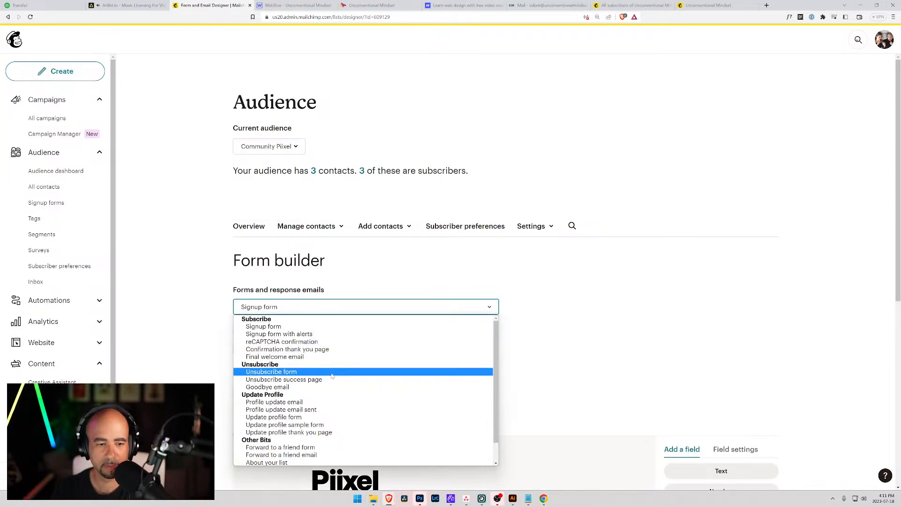
scroll(332, 376, "down", 2)
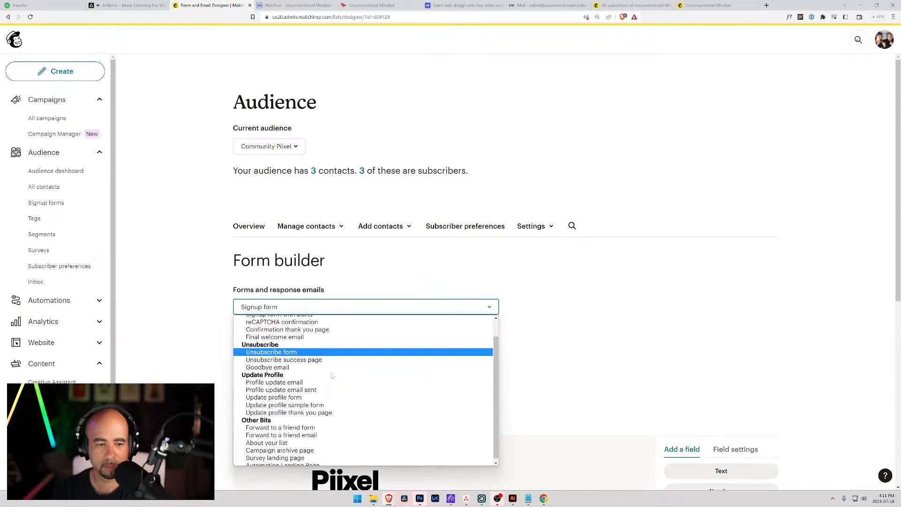
left_click(310, 329)
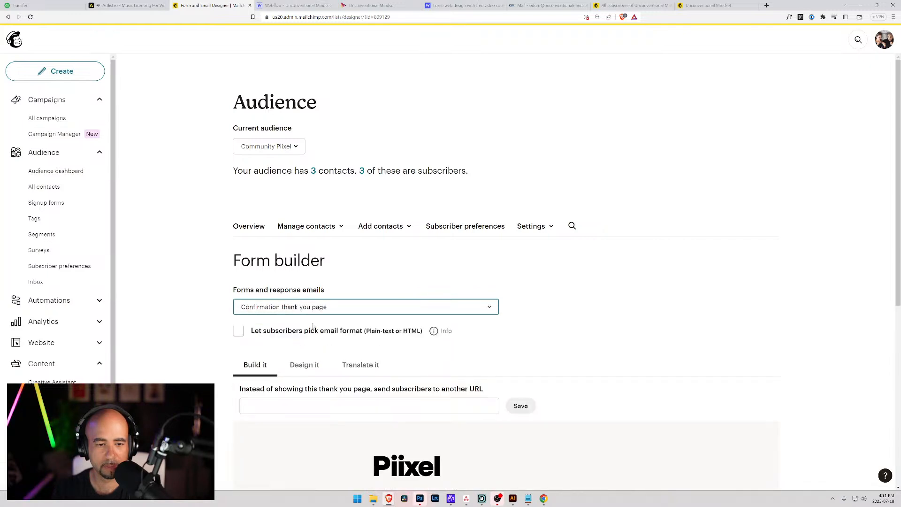
scroll(312, 325, "down", 5)
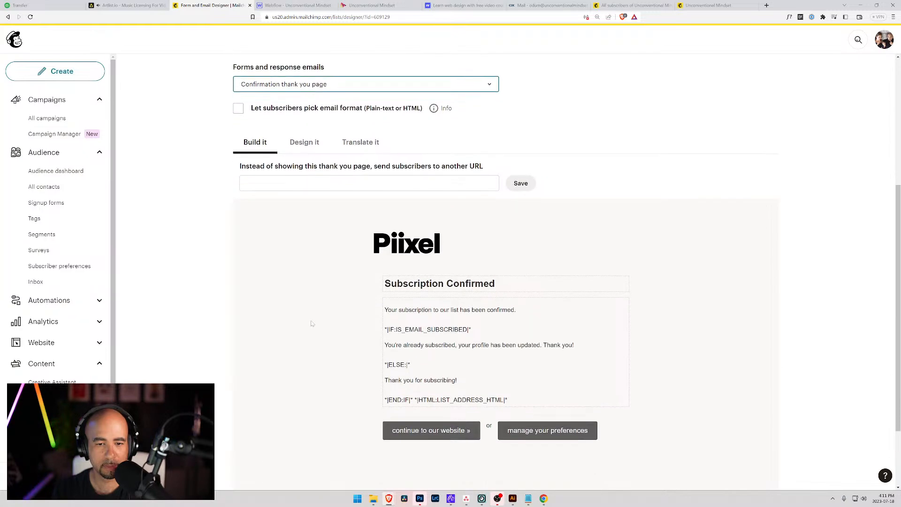
scroll(311, 323, "up", 5)
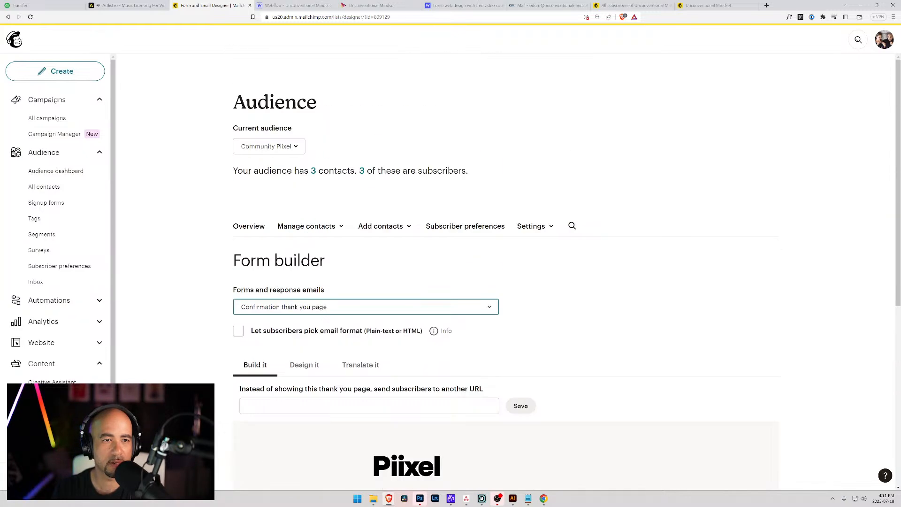
left_click(301, 149)
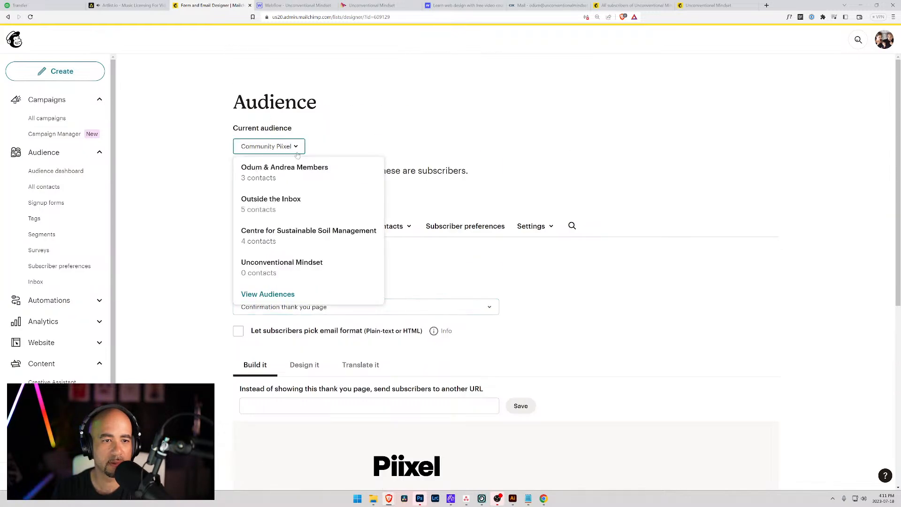
Switch to the Unconventional Mindset audience, reload, and view its contacts.
left_click(277, 262)
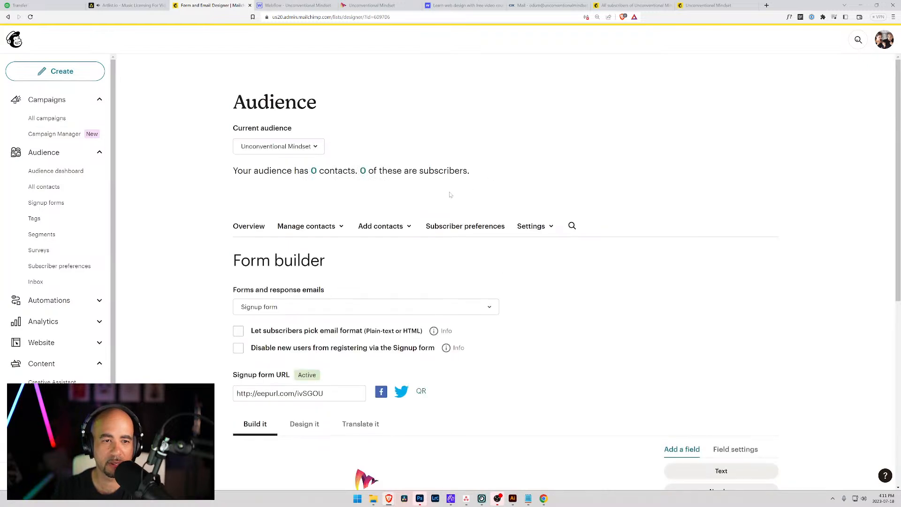
scroll(427, 223, "down", 4)
scroll(428, 221, "up", 2)
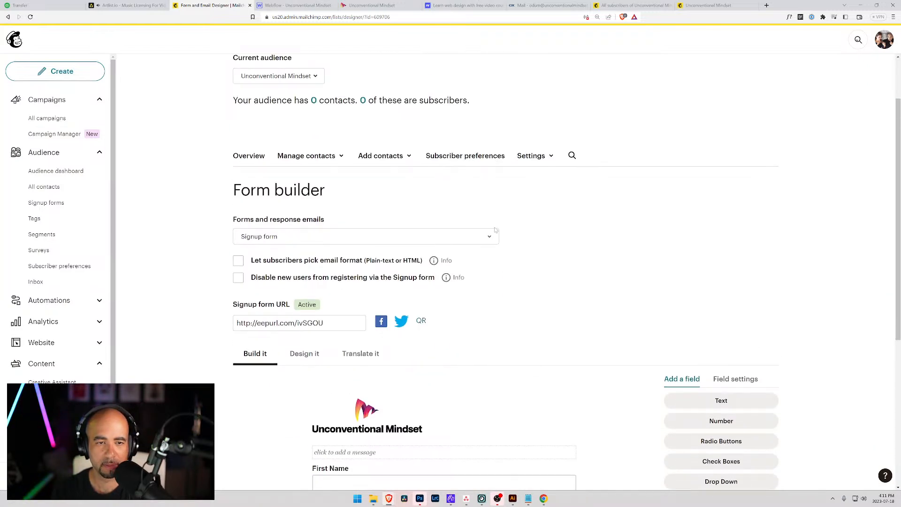
key("F5")
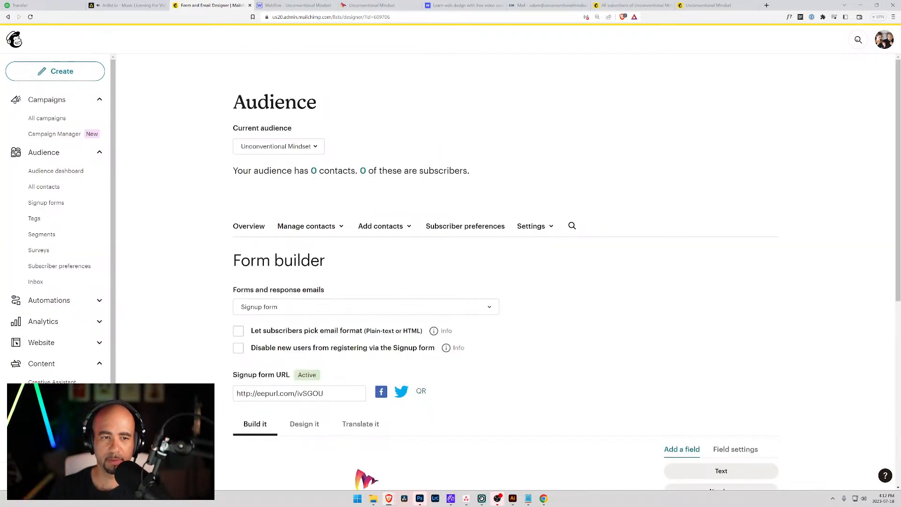
left_click(313, 172)
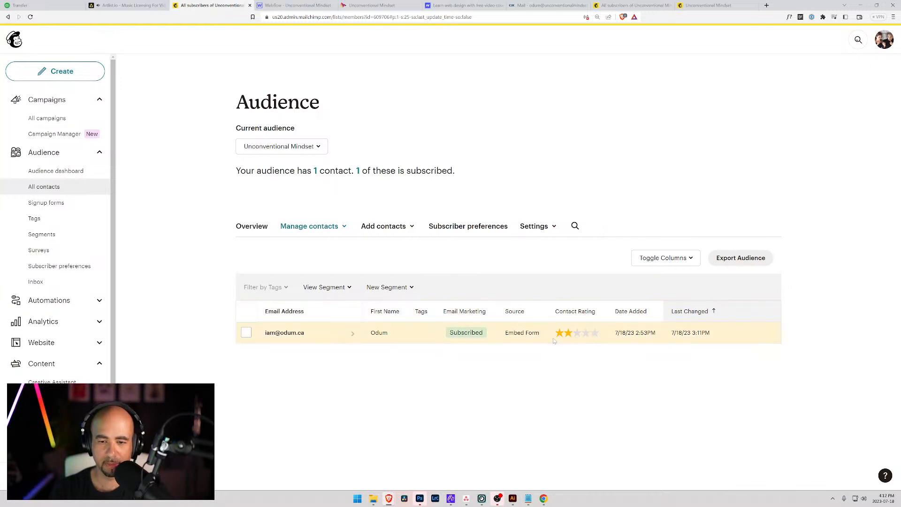
Go from the Unconventional Mindset audience dashboard to its Signup forms page.
left_click(318, 147)
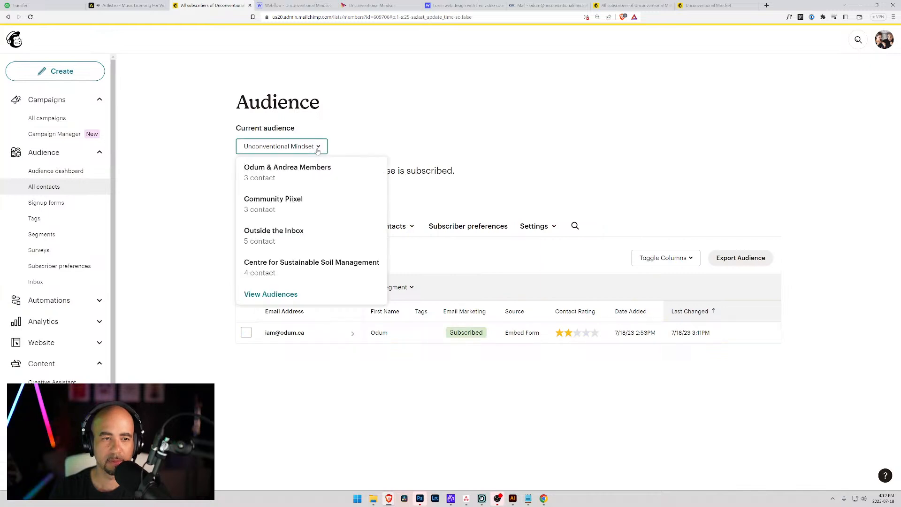
left_click(53, 171)
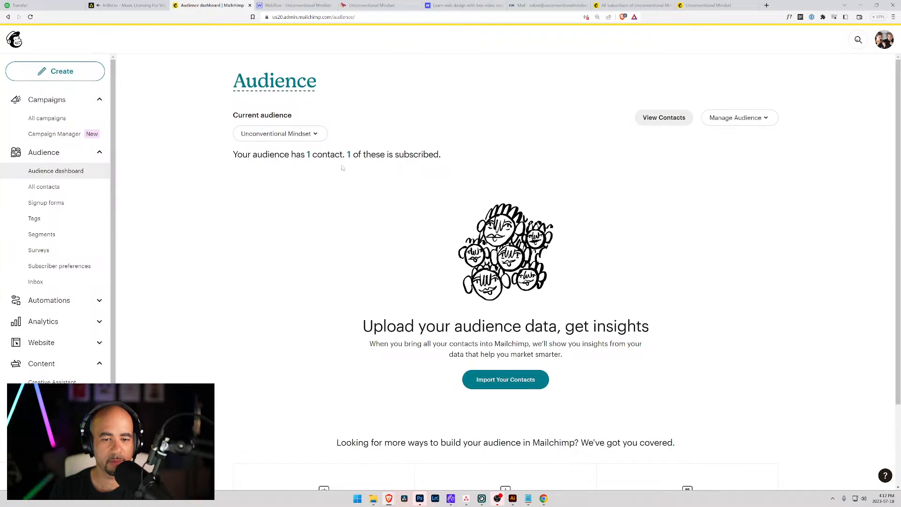
left_click(46, 202)
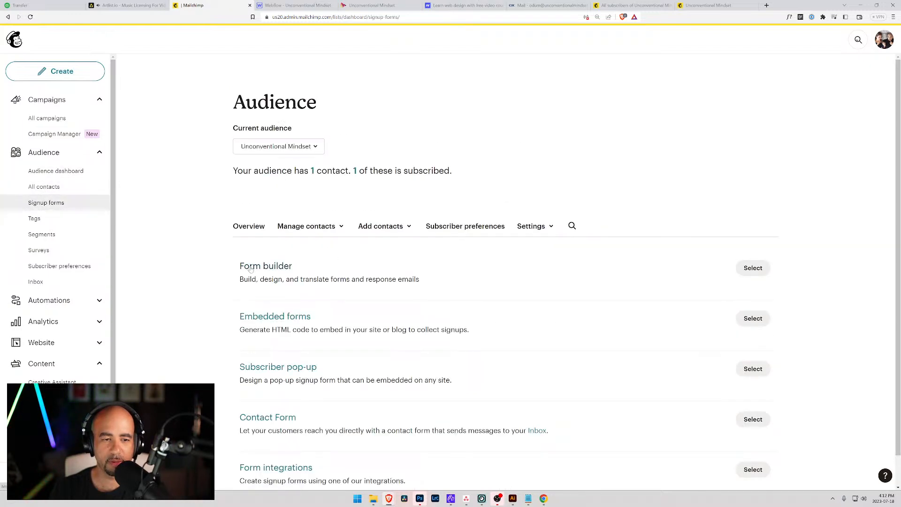
Open the Form builder for the Unconventional Mindset audience.
left_click(251, 267)
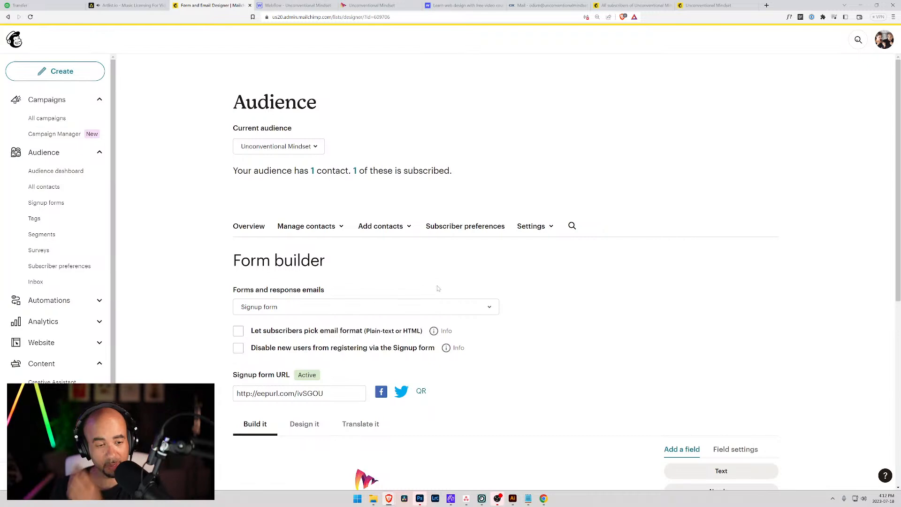
scroll(438, 277, "down", 3)
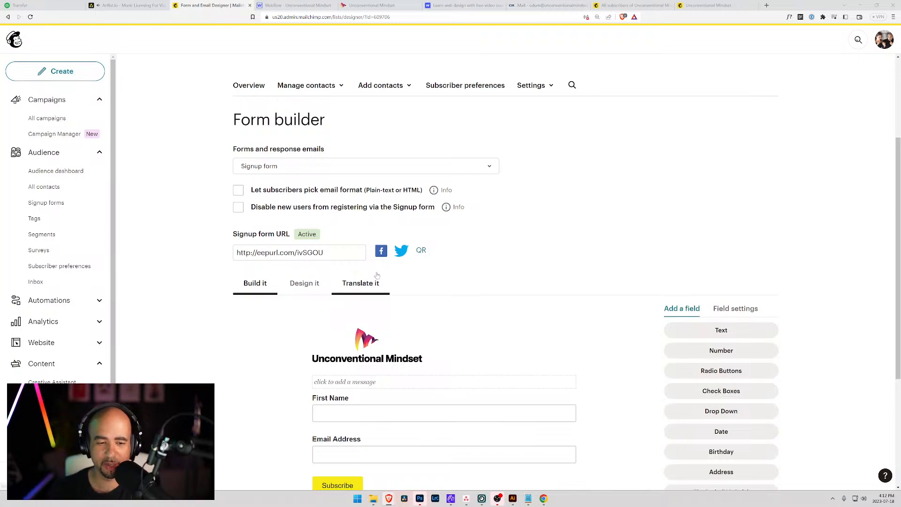
scroll(334, 289, "down", 3)
scroll(265, 262, "up", 2)
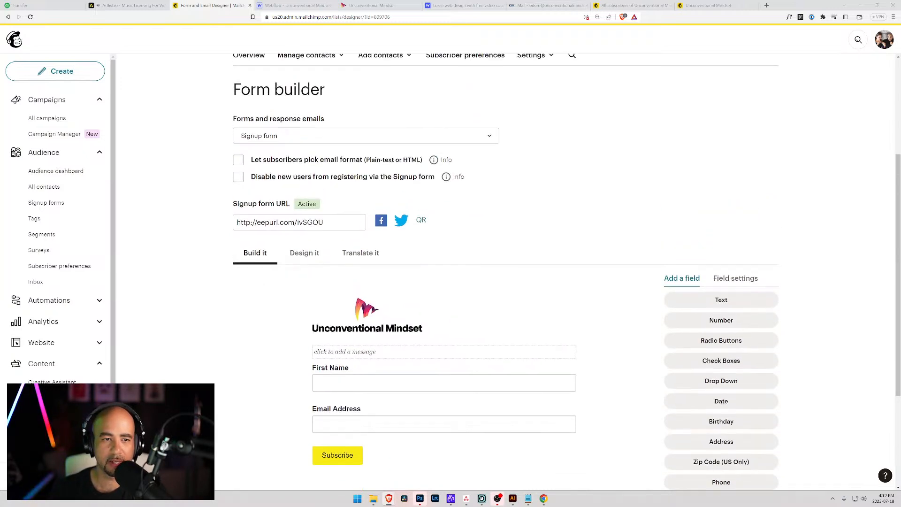
scroll(265, 262, "up", 2)
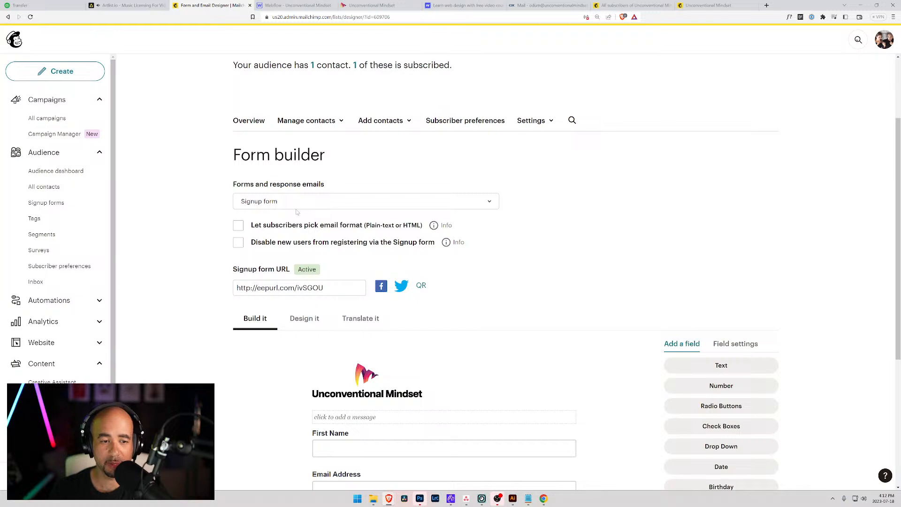
Open the Confirmation thank you page, inspect its empty redirect URL, then view the live site.
left_click(297, 207)
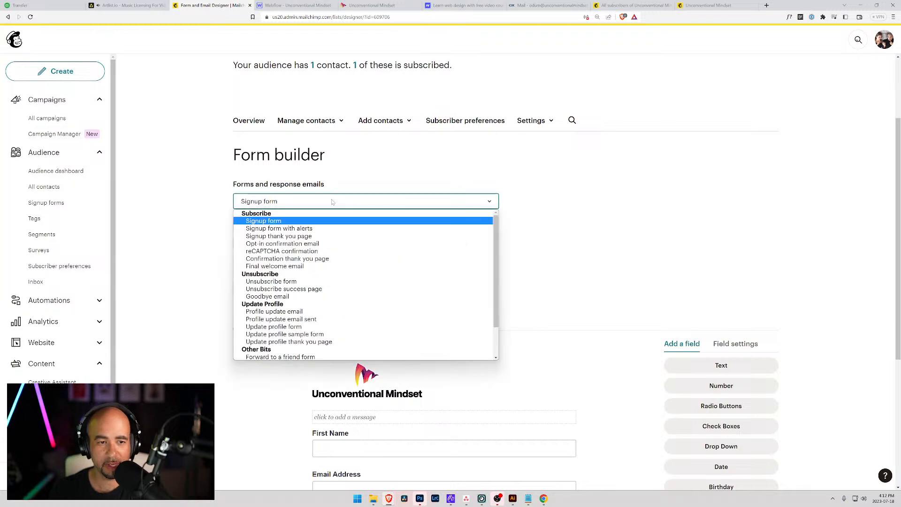
left_click(309, 261)
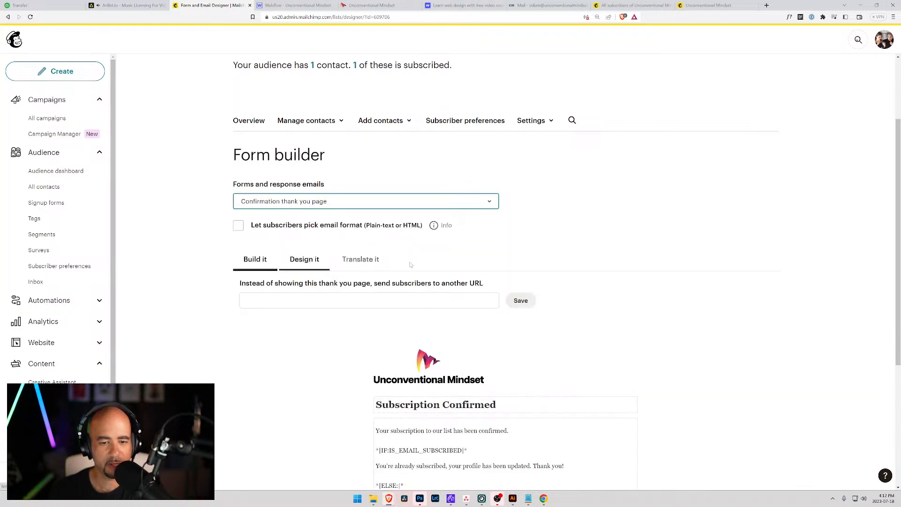
scroll(531, 258, "down", 2)
left_click(399, 195)
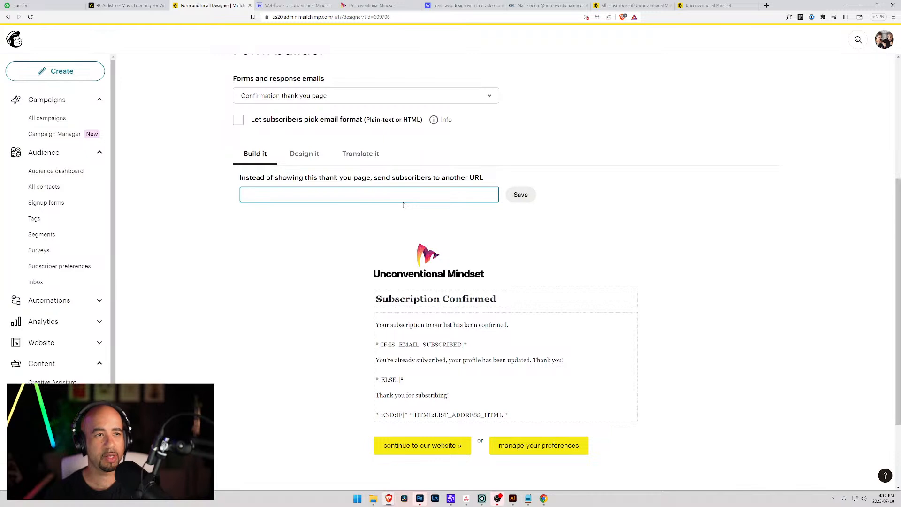
left_click(372, 5)
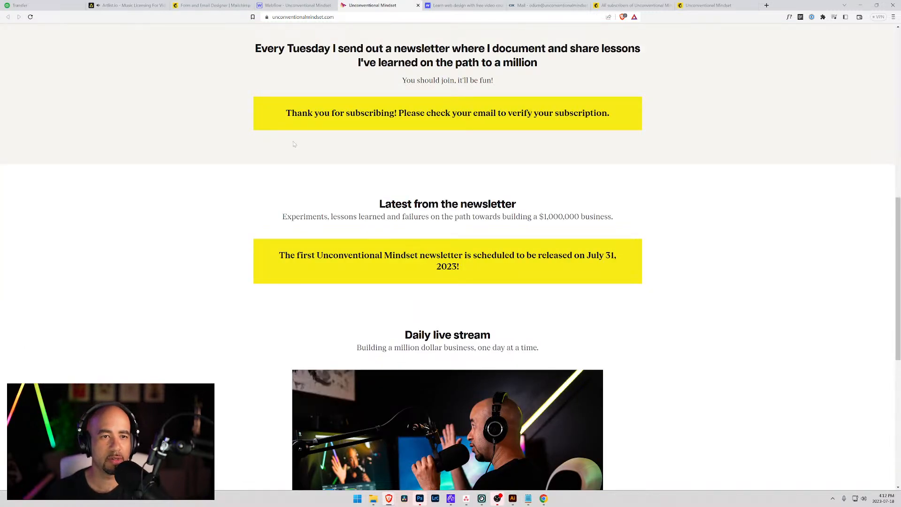
Duplicate the Articles page in Webflow as a new page named 'Thank You'.
scroll(292, 71, "up", 10)
left_click(295, 6)
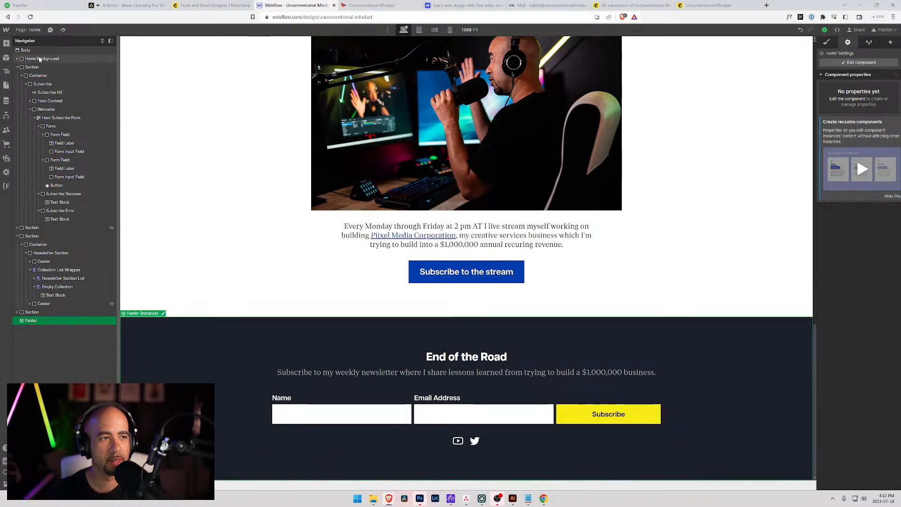
scroll(166, 87, "up", 20)
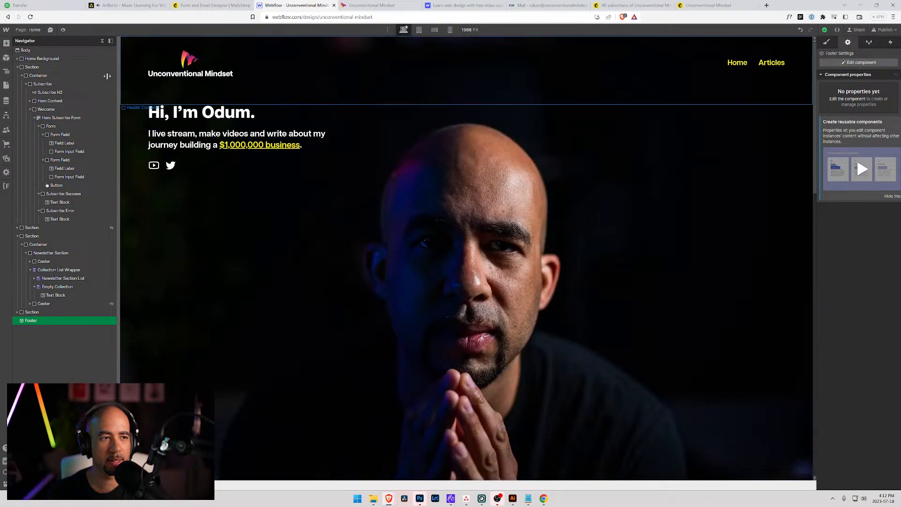
left_click(24, 30)
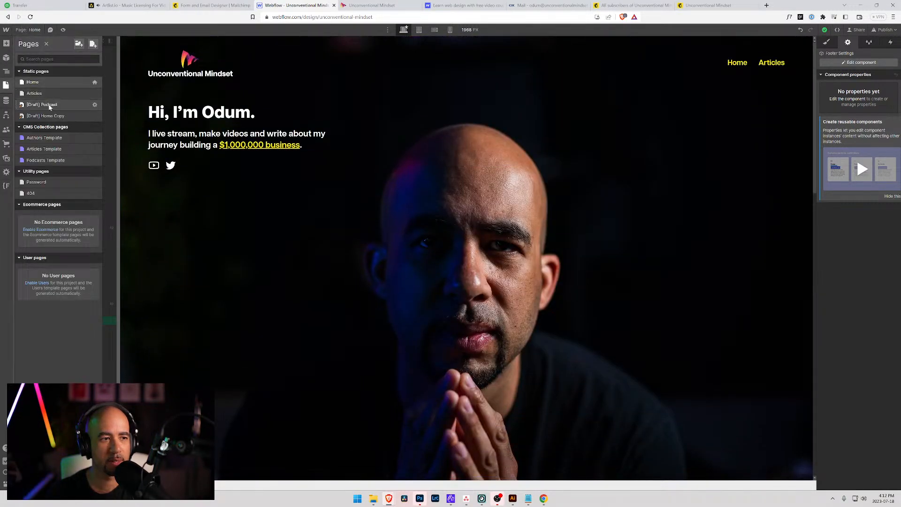
left_click(33, 95)
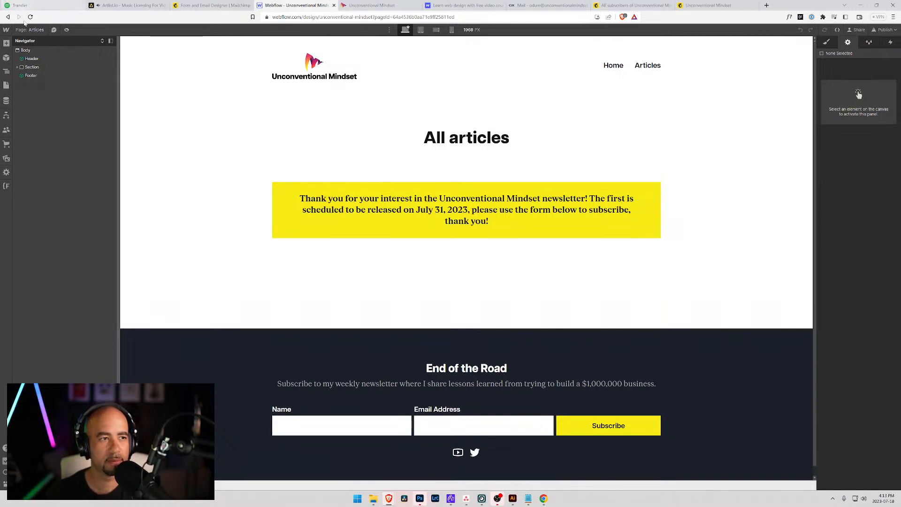
left_click(23, 35)
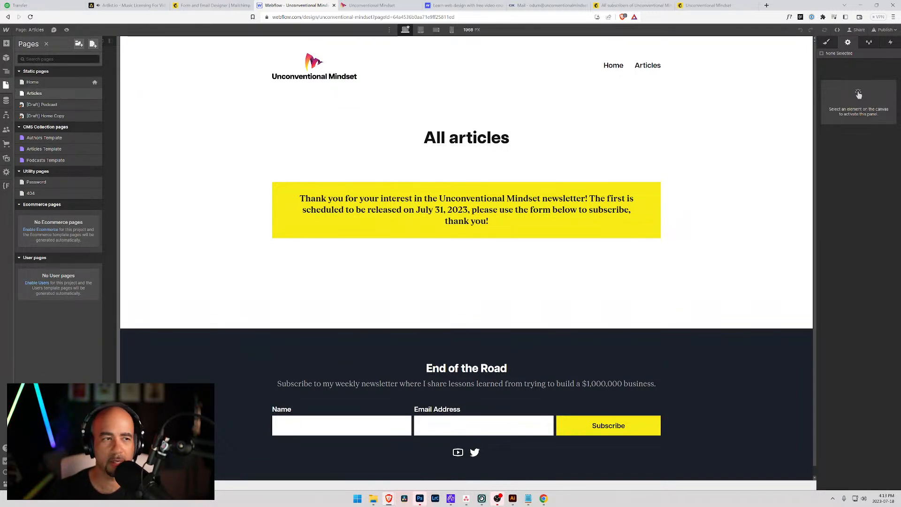
left_click(96, 94)
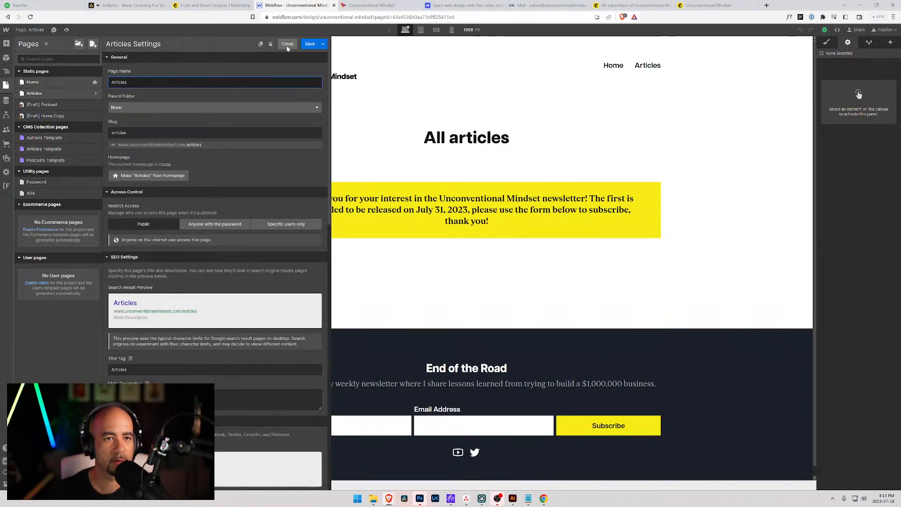
left_click(262, 48)
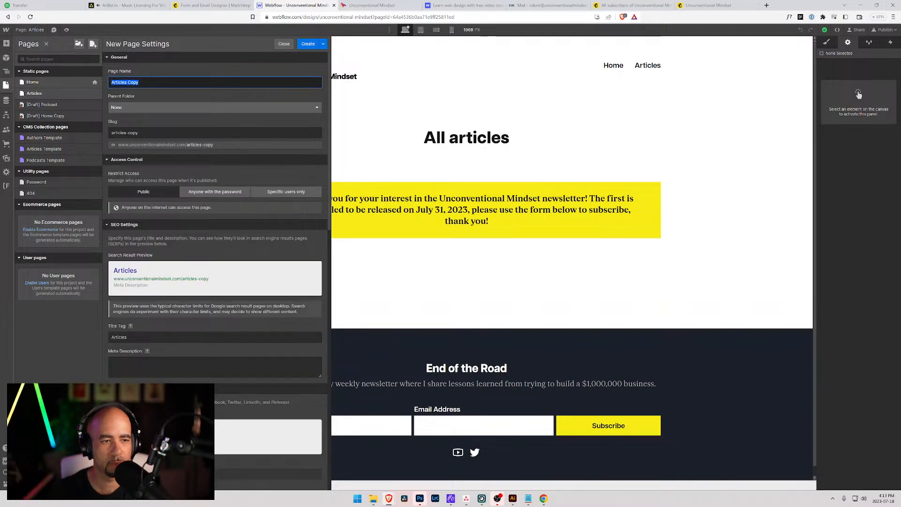
type("THank")
key("BackSpace")
key("BackSpace")
key("BackSpace")
type("hank")
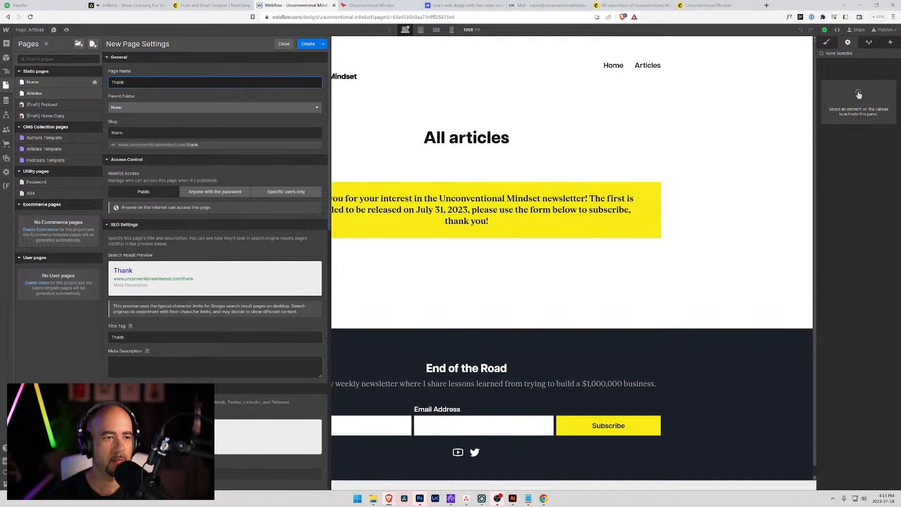
type(" y You!")
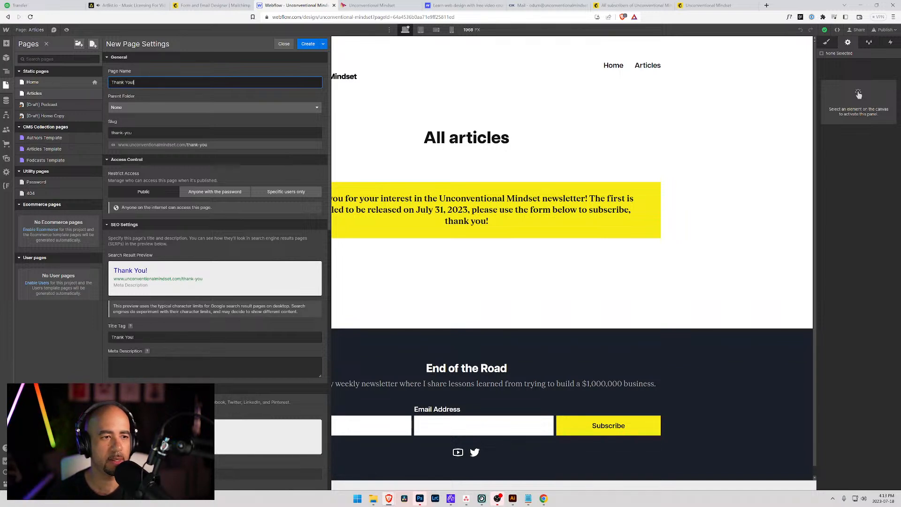
Set the page's title tag to 'Thank You for subscribing!'.
left_click(134, 337)
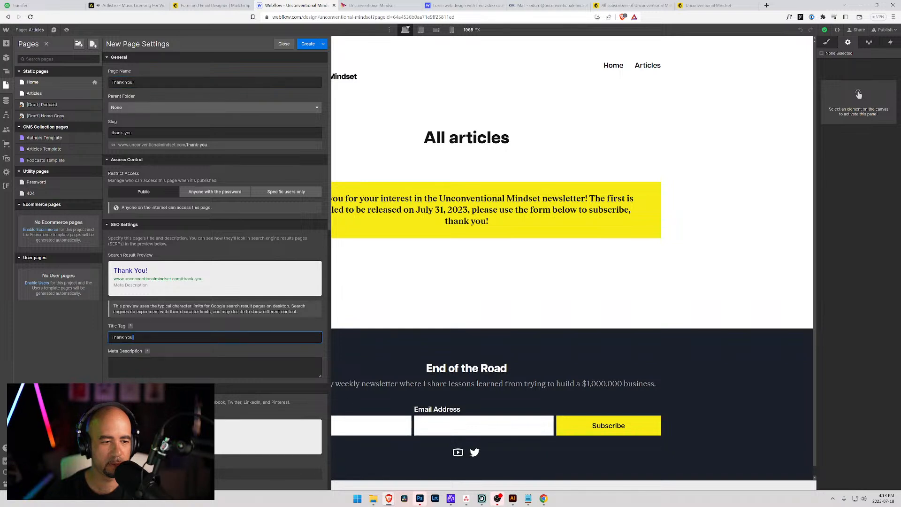
key("BackSpace")
type("for subsc")
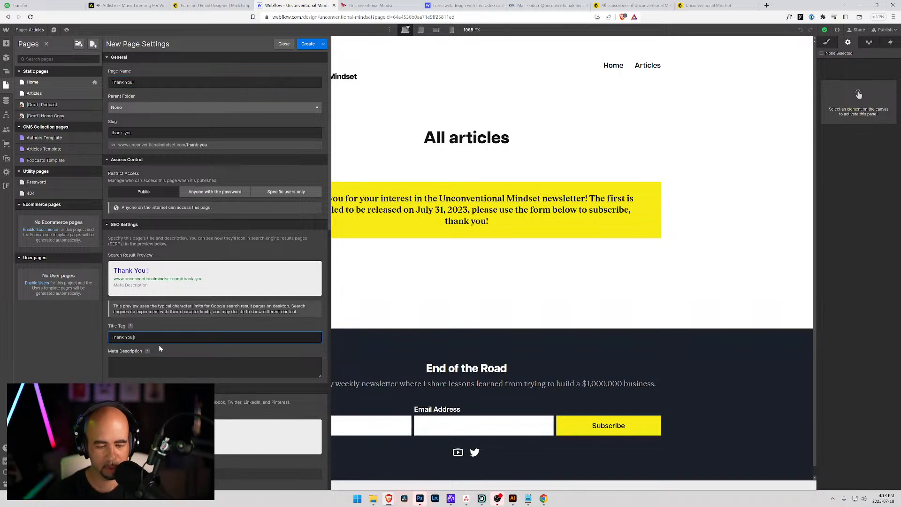
type("ribin")
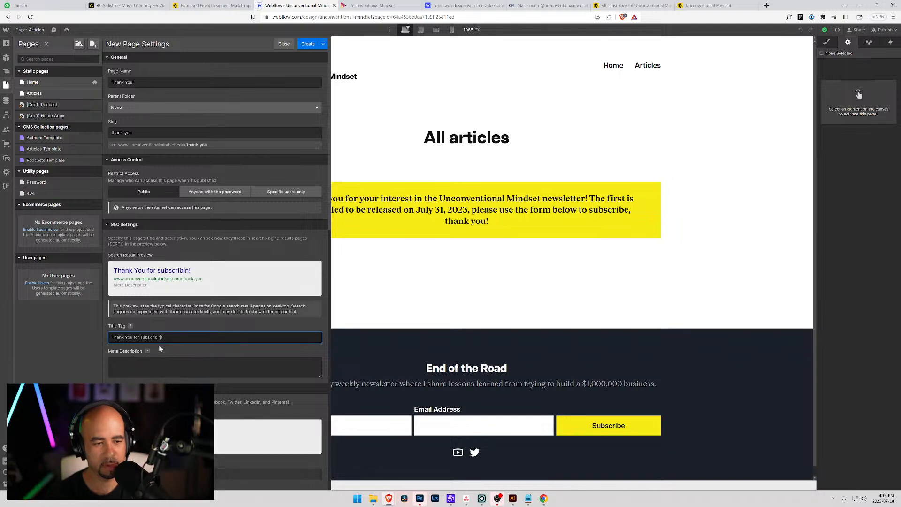
type("g!")
key("Tab")
Set the meta description to 'You have just joined the Unconventional Mindset newsletter.'.
type("You have just joined the ")
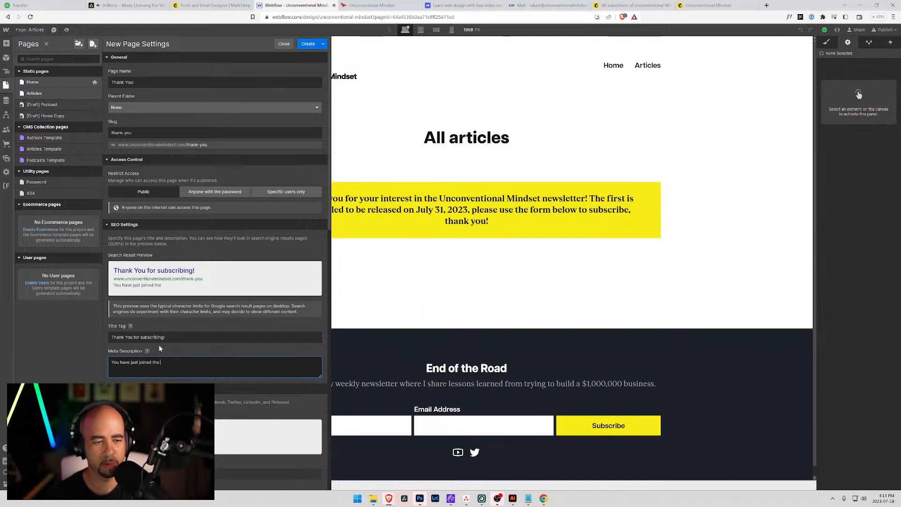
type("Unconventional")
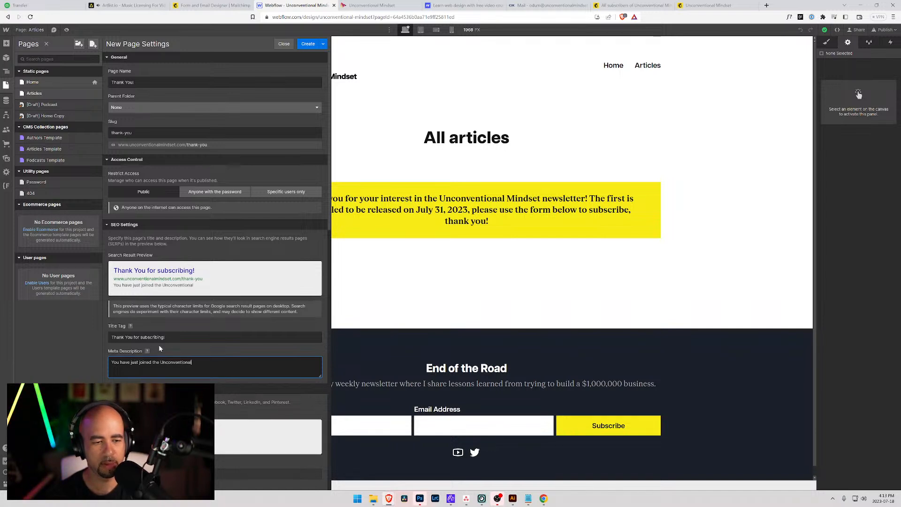
type(" Mindset")
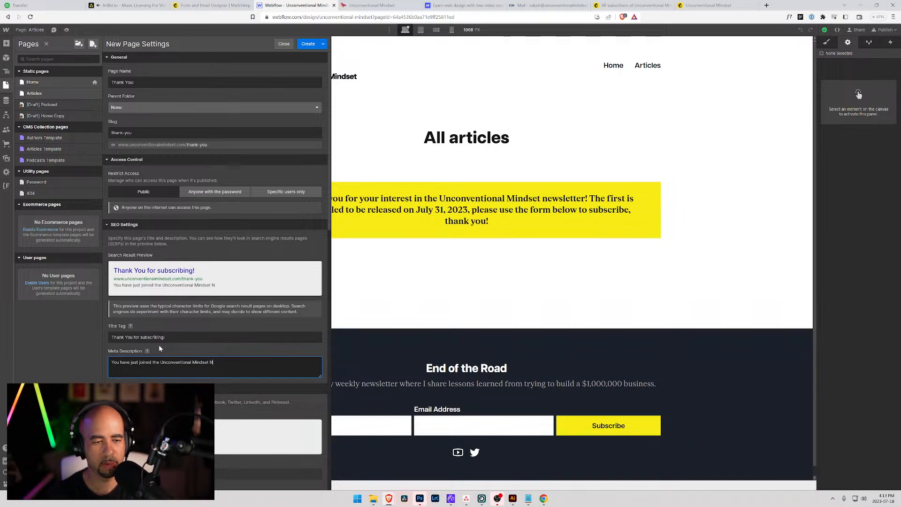
type(" newslet")
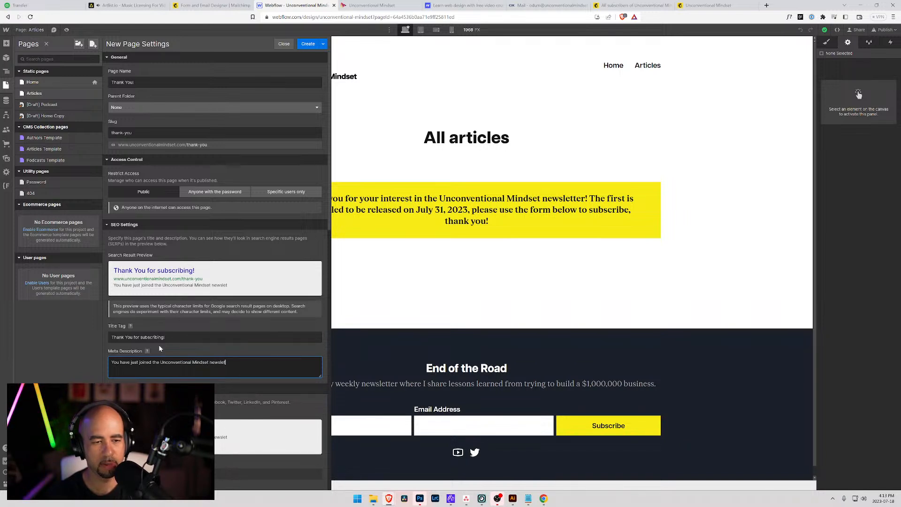
type("ter,")
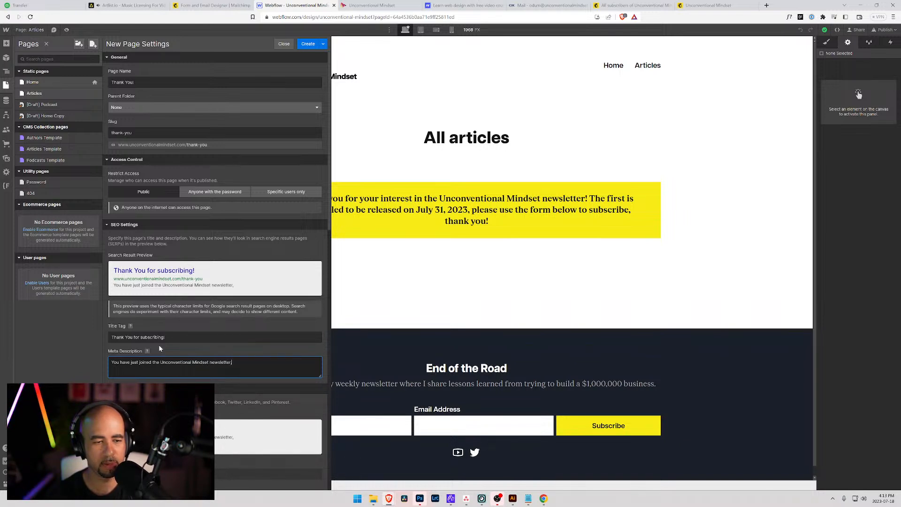
key("BackSpace")
type(".")
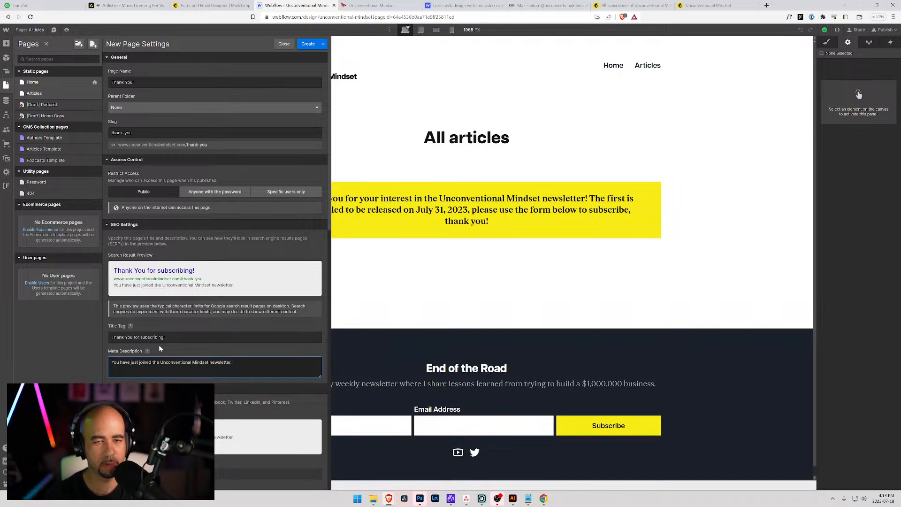
type(" I wa")
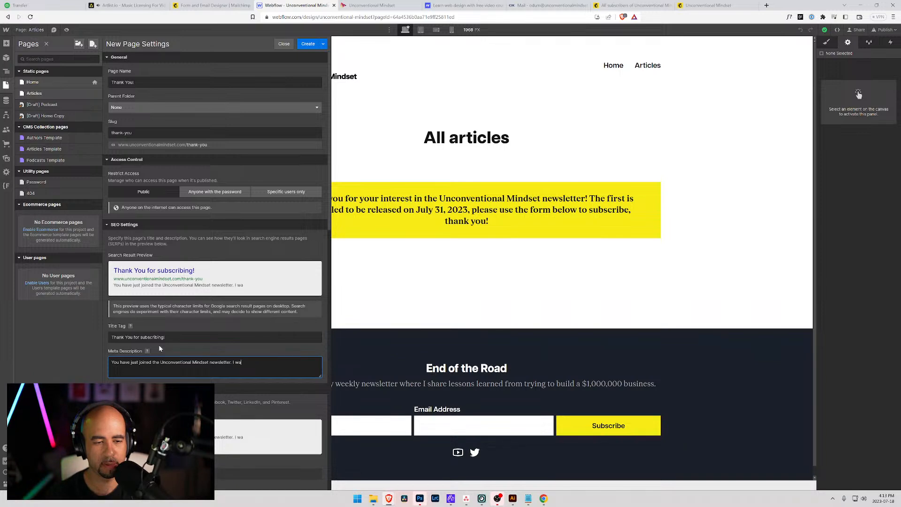
key("BackSpace")
key("BackSpace")
key("BackSpace")
key("BackSpace")
key("BackSpace")
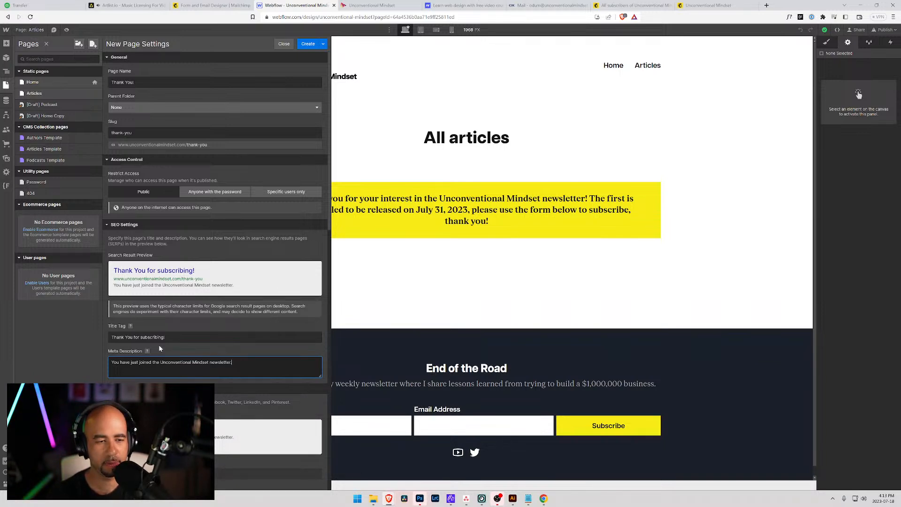
scroll(168, 284, "down", 5)
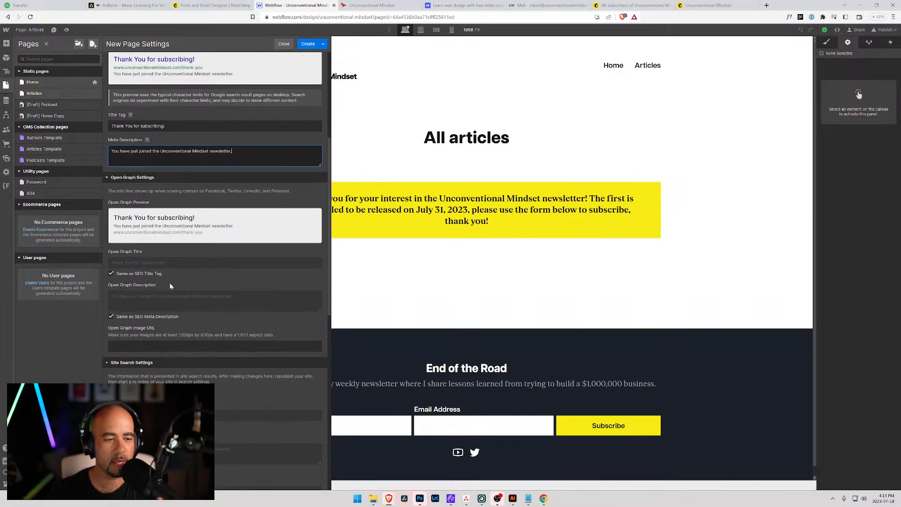
scroll(170, 280, "down", 10)
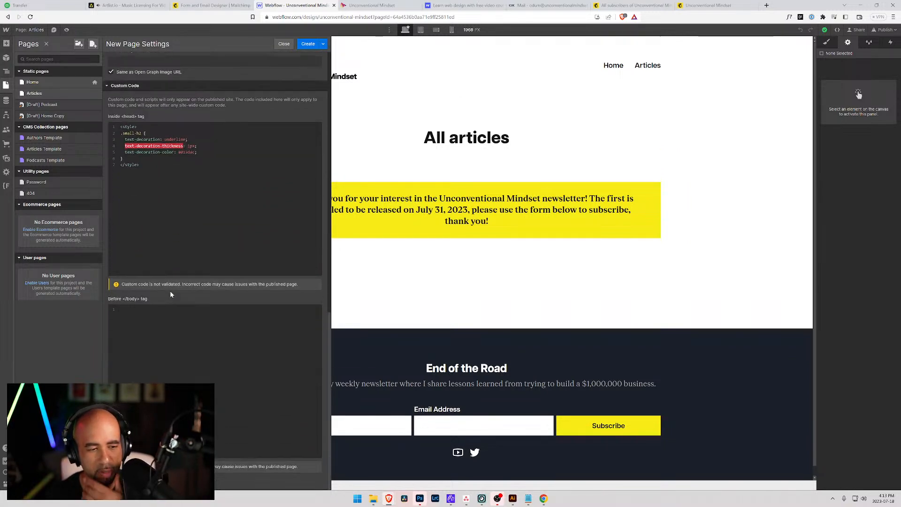
scroll(182, 292, "up", 15)
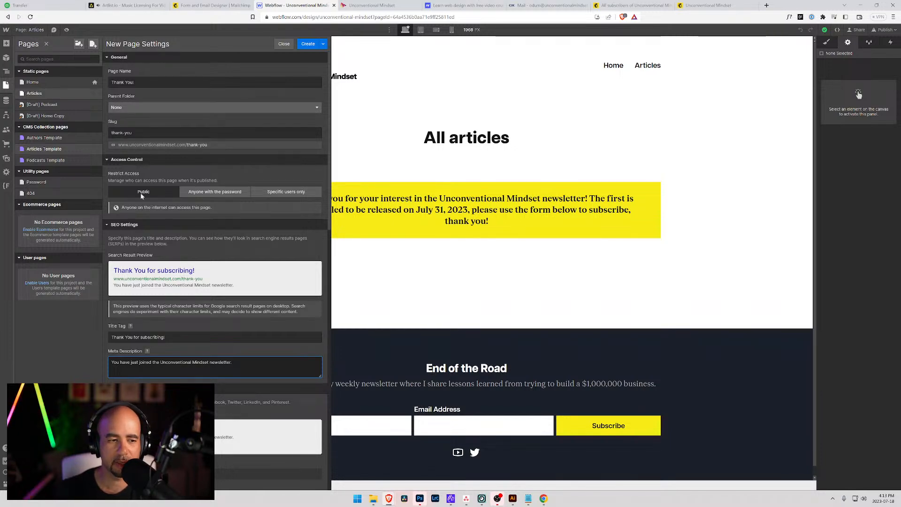
scroll(154, 349, "down", 4)
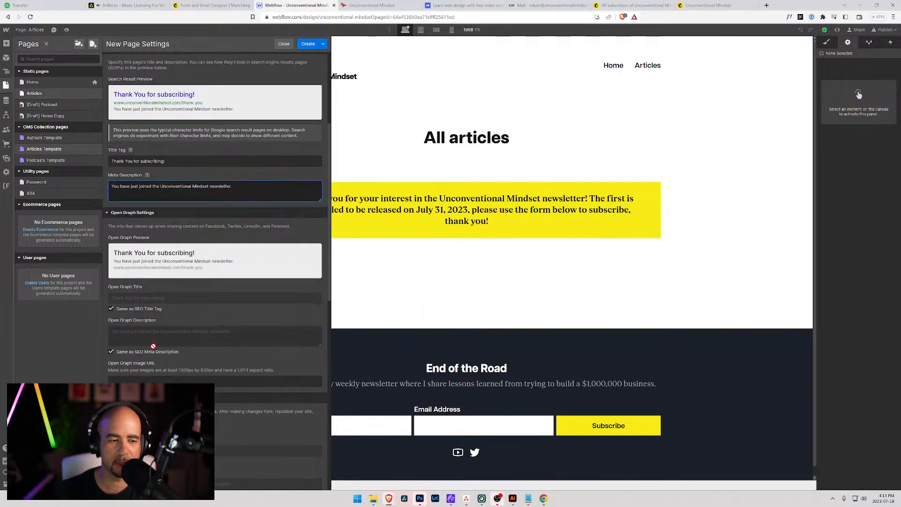
scroll(197, 328, "up", 4)
scroll(198, 328, "down", 10)
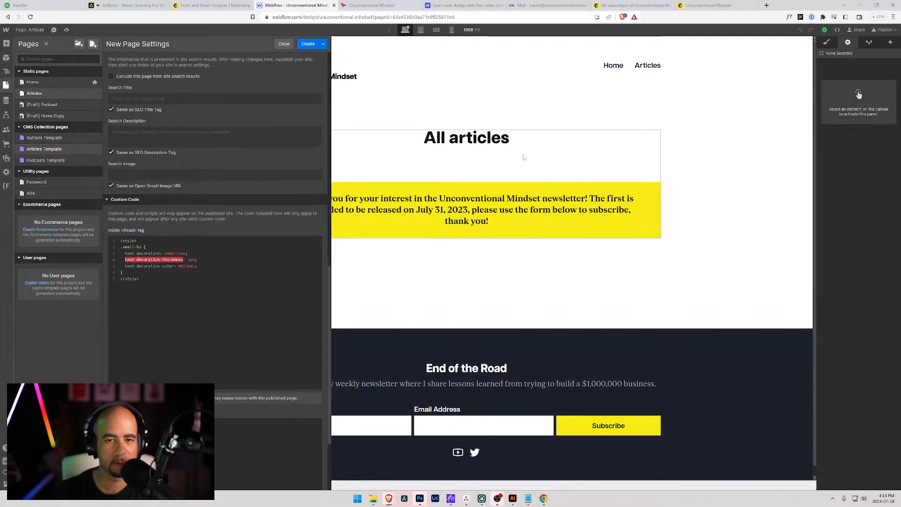
left_click(491, 142)
Save the page settings and change the heading to 'Thank you for subscribing!'.
left_click(498, 278)
left_click(449, 145)
double_click(449, 145)
type("Thank you for")
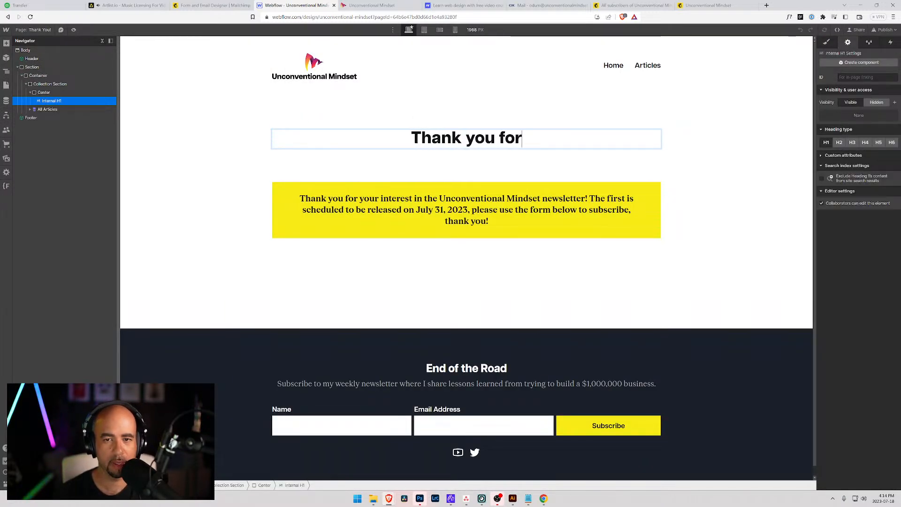
type(" subscribint")
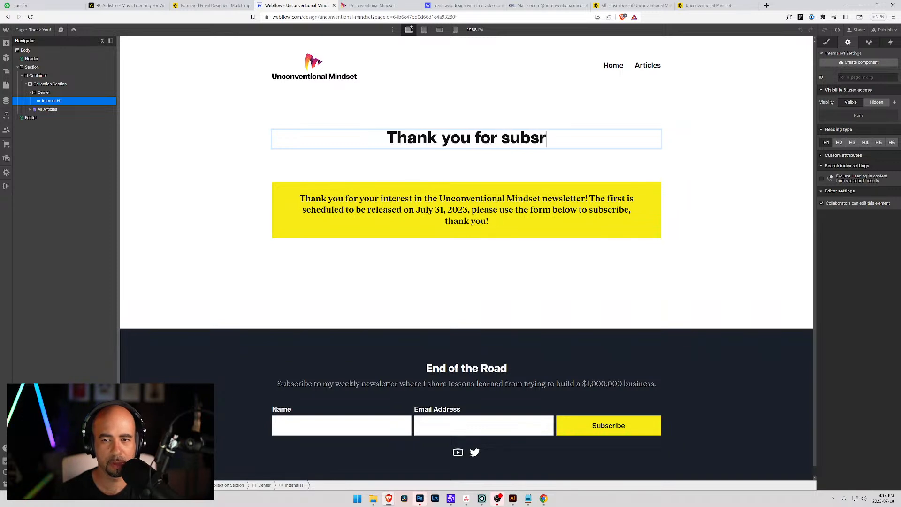
key("BackSpace")
type("g!")
key("Escape")
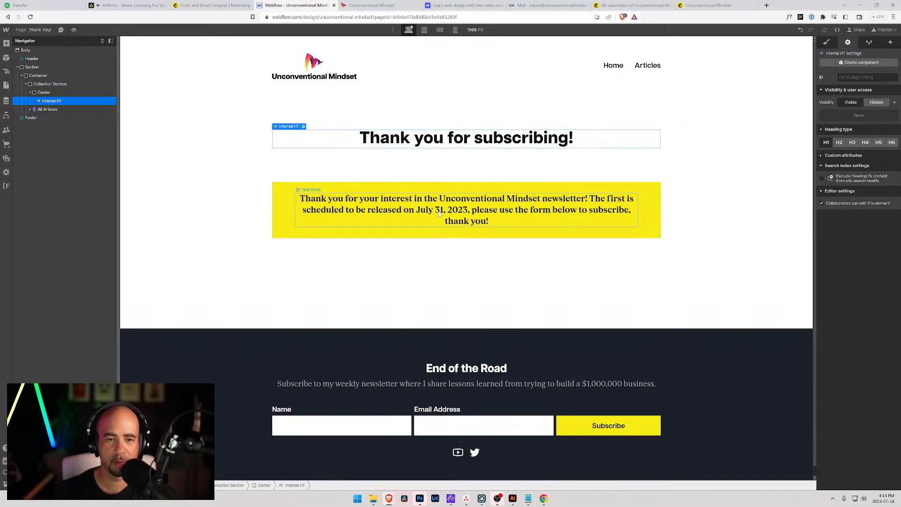
Delete the All Articles collection list from the Thank You page.
left_click(369, 209)
double_click(365, 204)
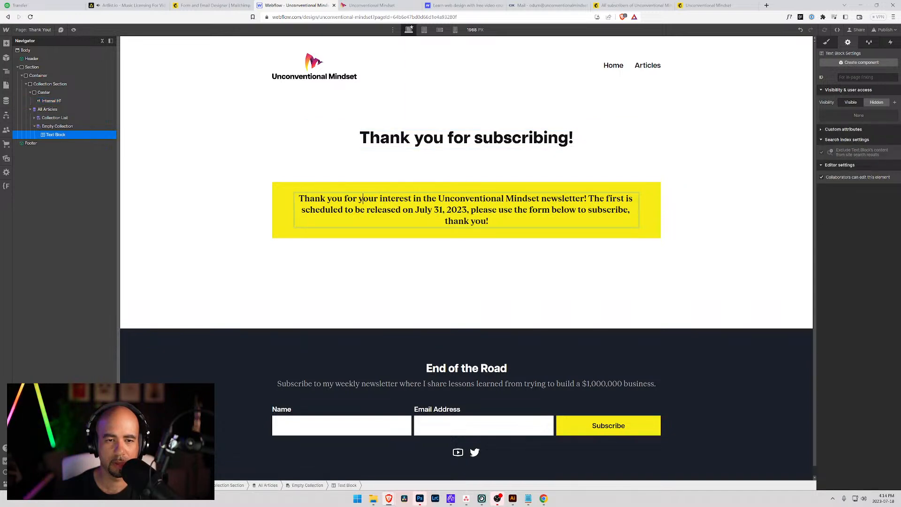
left_click(55, 135)
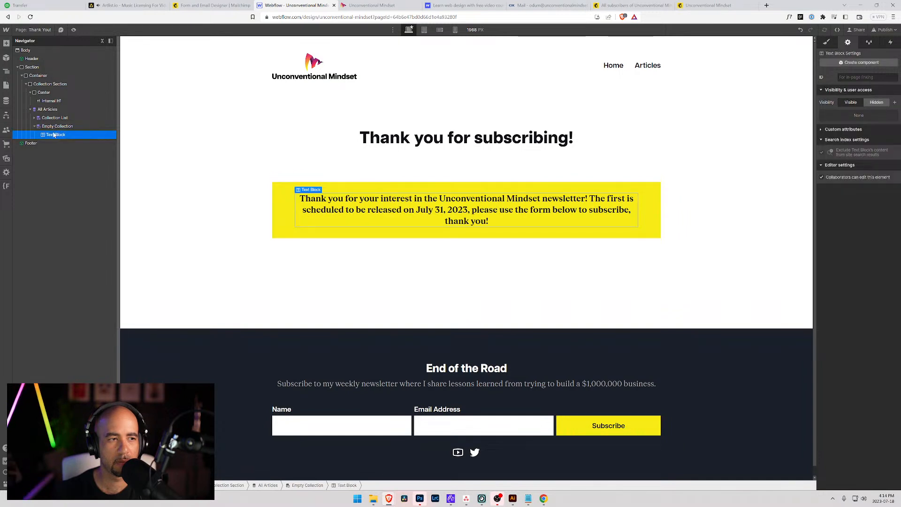
left_click(47, 109)
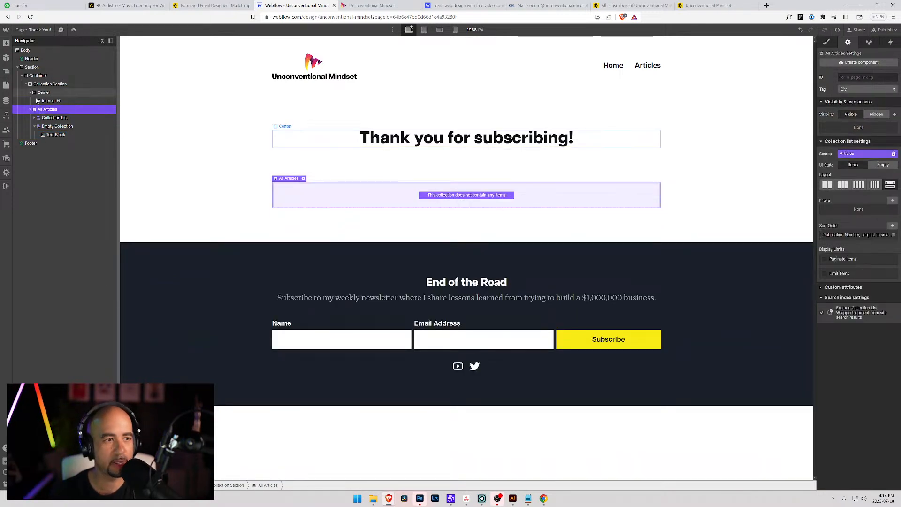
key("Delete")
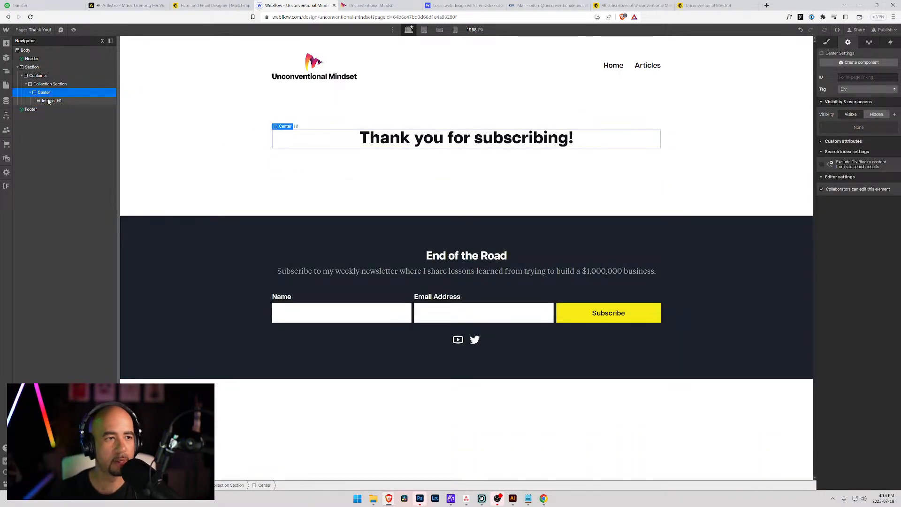
Add a Paragraph below the heading using Quick Find.
key("ctrl+e")
type("par")
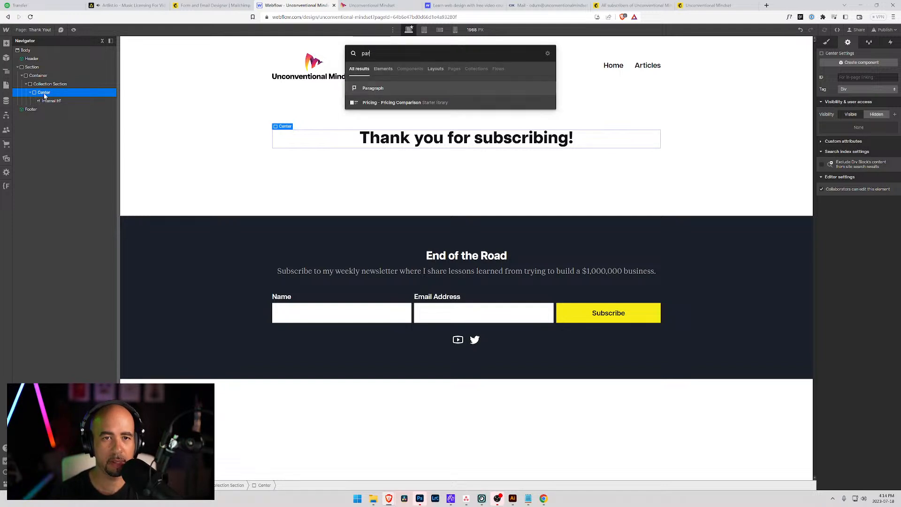
key("Return")
key("Return")
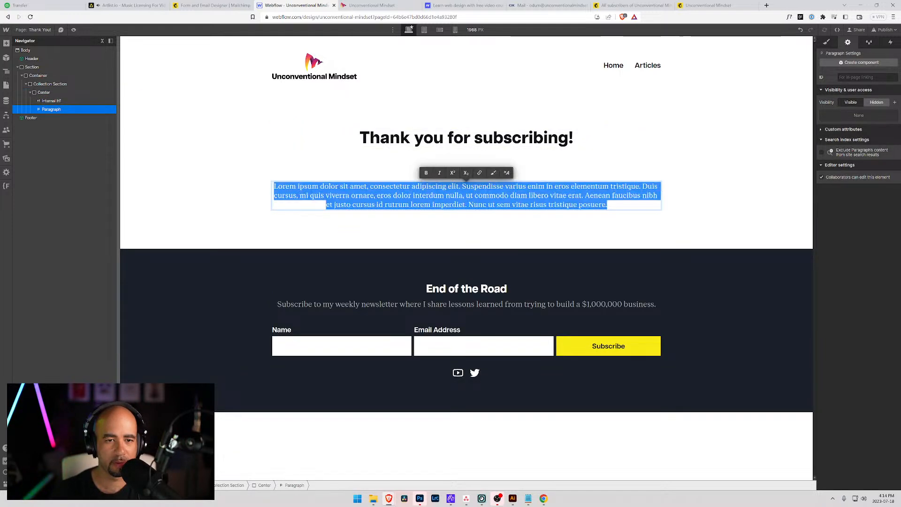
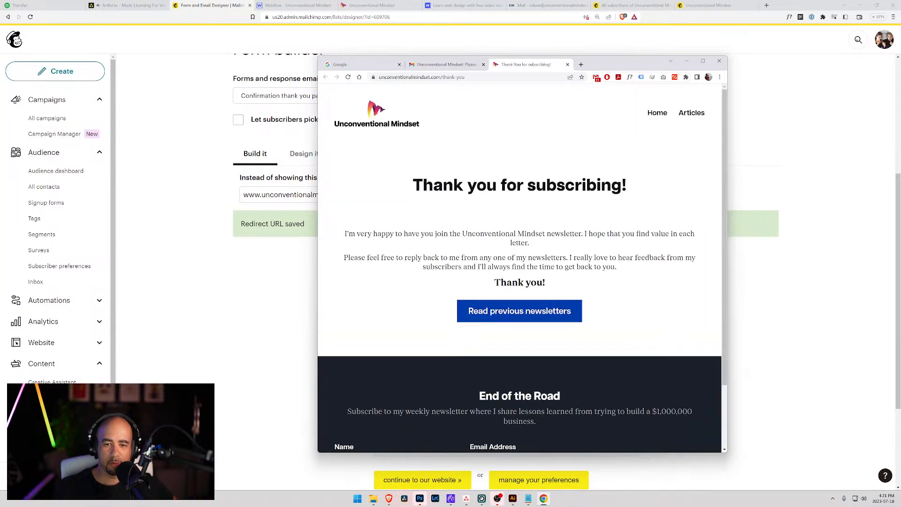
Move the thank-you page preview aside and reload the audience form builder page.
scroll(545, 293, "down", 3)
scroll(545, 293, "up", 3)
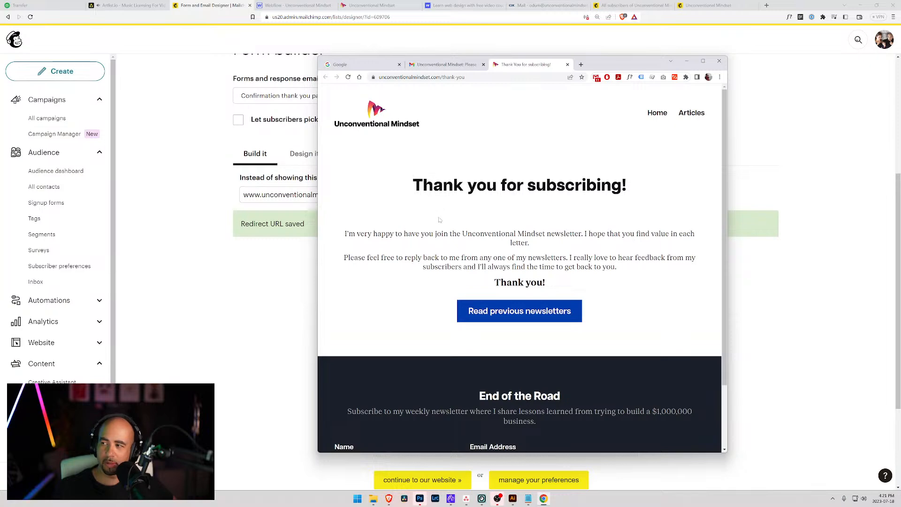
scroll(537, 220, "down", 2)
scroll(589, 85, "up", 2)
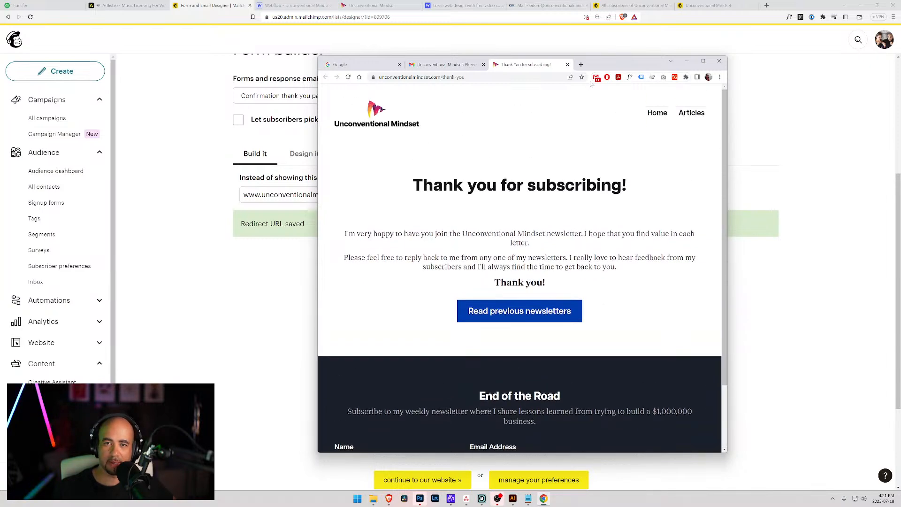
left_click_drag(592, 70, 586, 0)
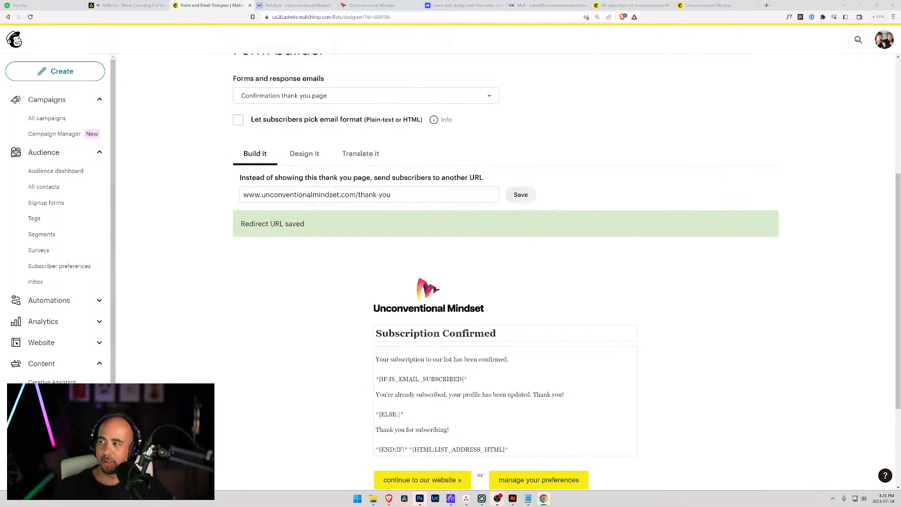
key("alt+Tab")
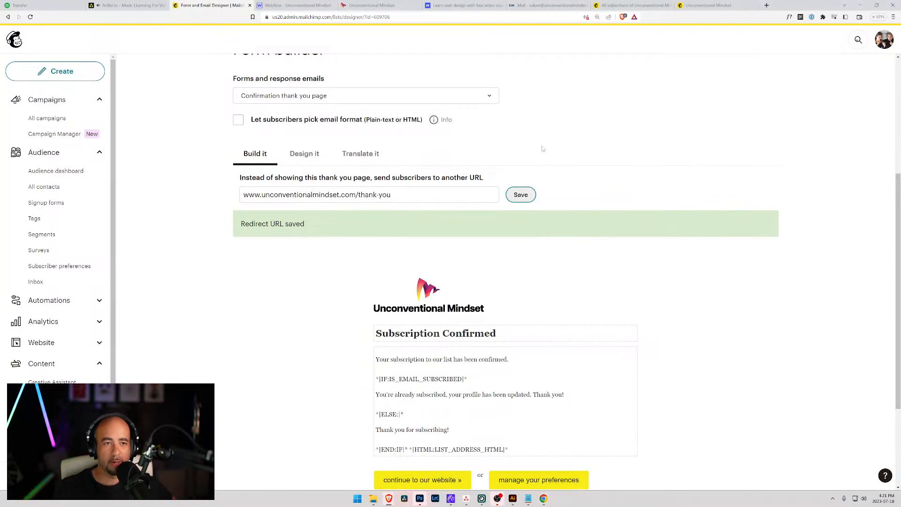
scroll(445, 140, "up", 5)
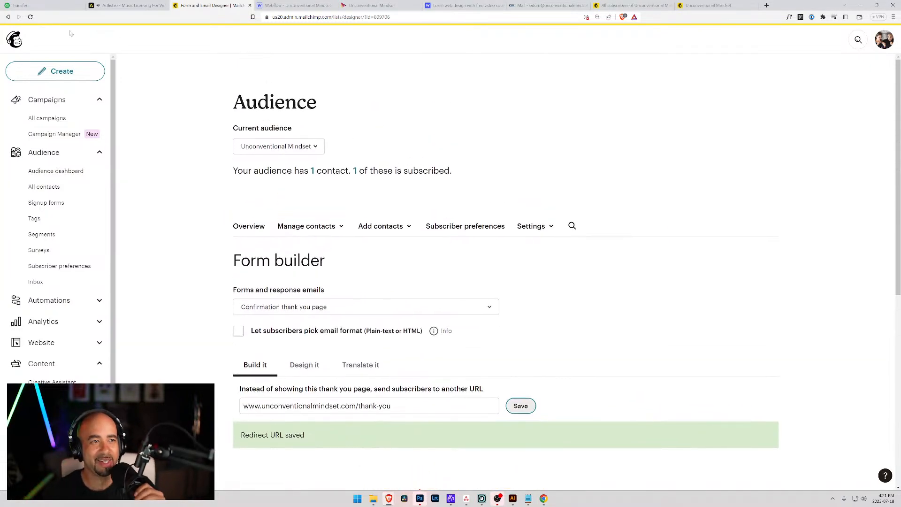
left_click(30, 17)
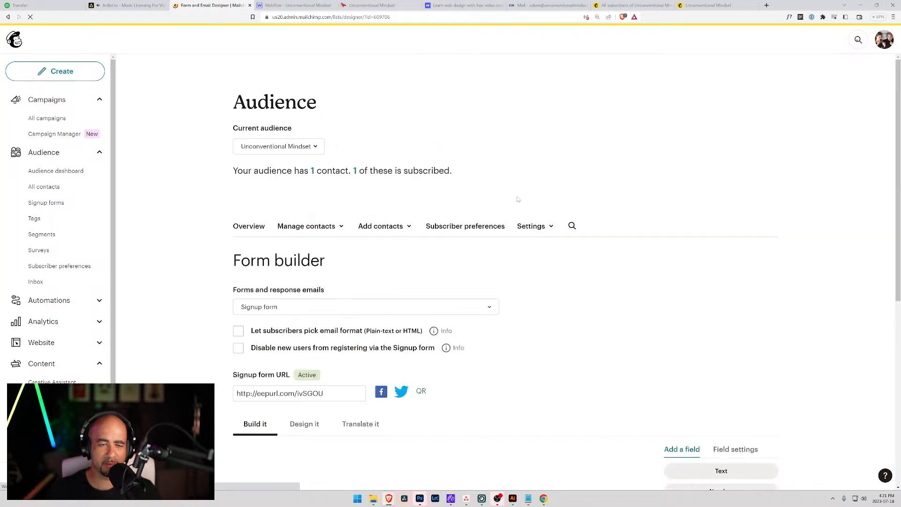
Open the audience's full contact list, showing the two subscribed contacts.
scroll(452, 203, "down", 3)
scroll(452, 203, "up", 3)
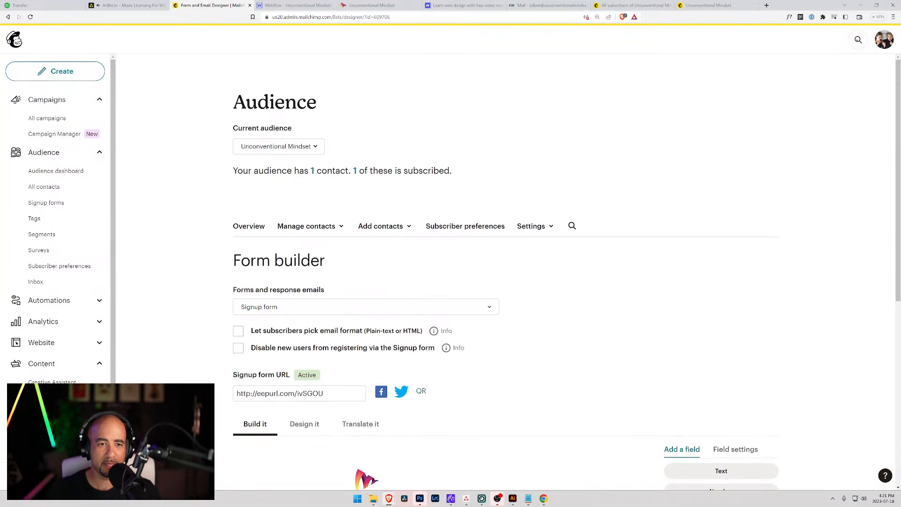
left_click(312, 170)
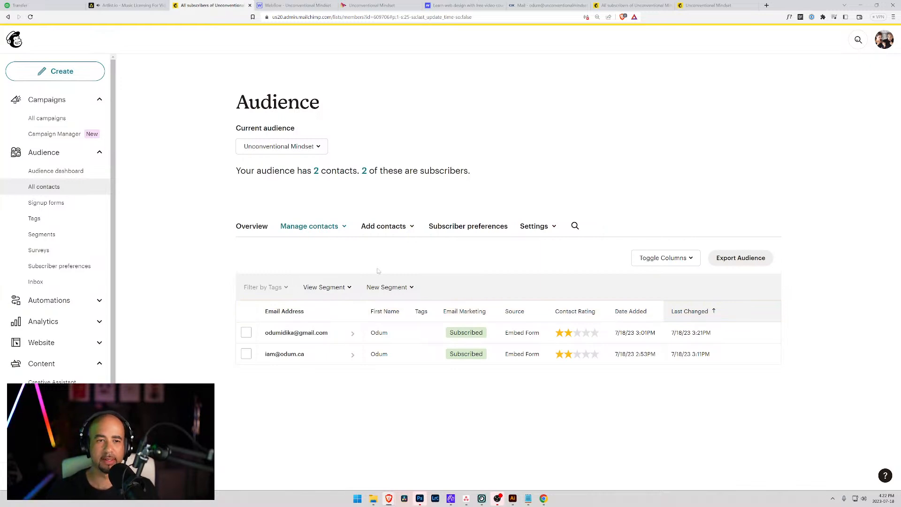
Archive the first contact through Actions > Archive, cancelling an unsubscribe, and refresh the list.
left_click(246, 332)
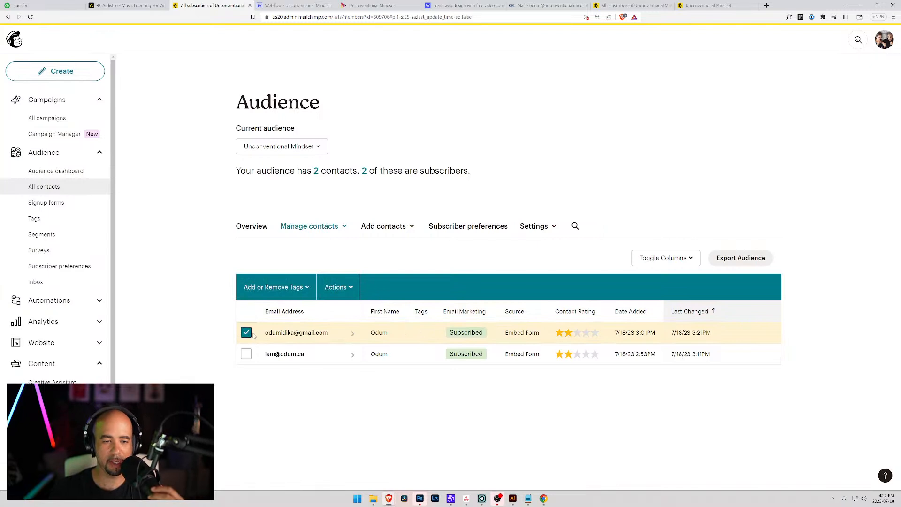
left_click(337, 287)
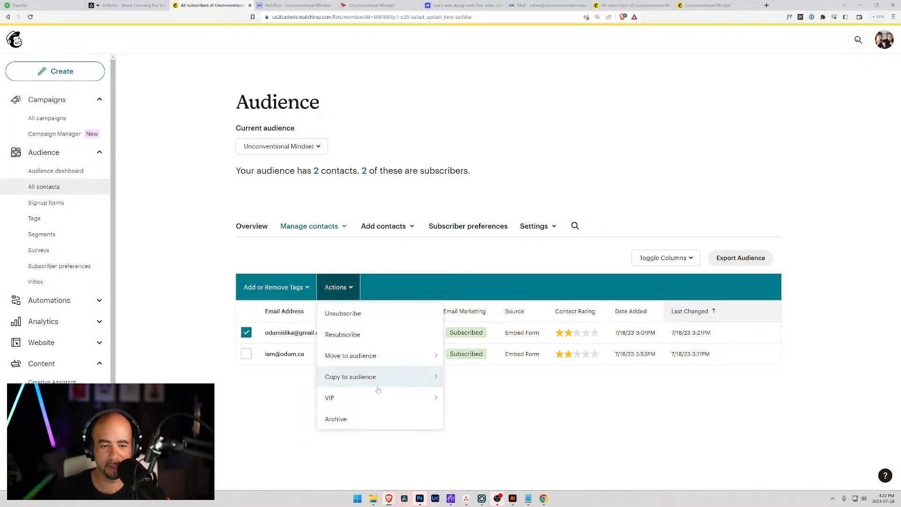
mouse_move(382, 400)
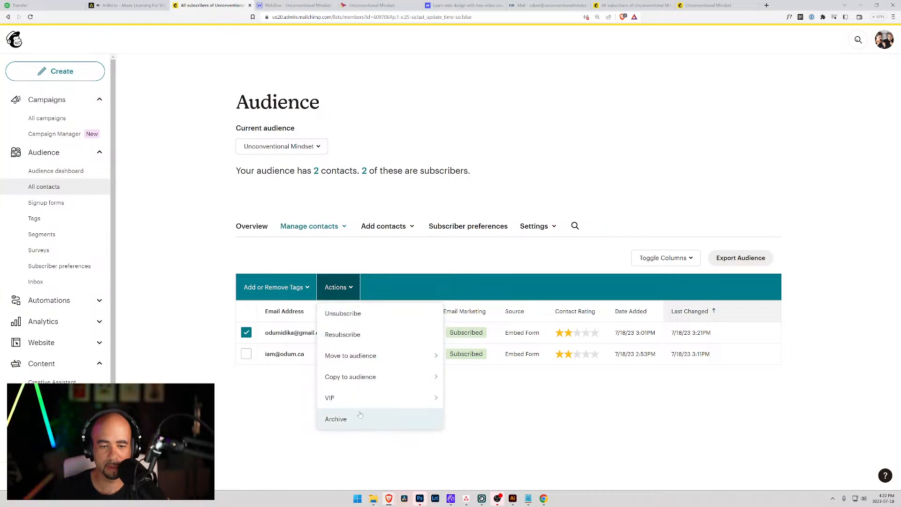
left_click(356, 314)
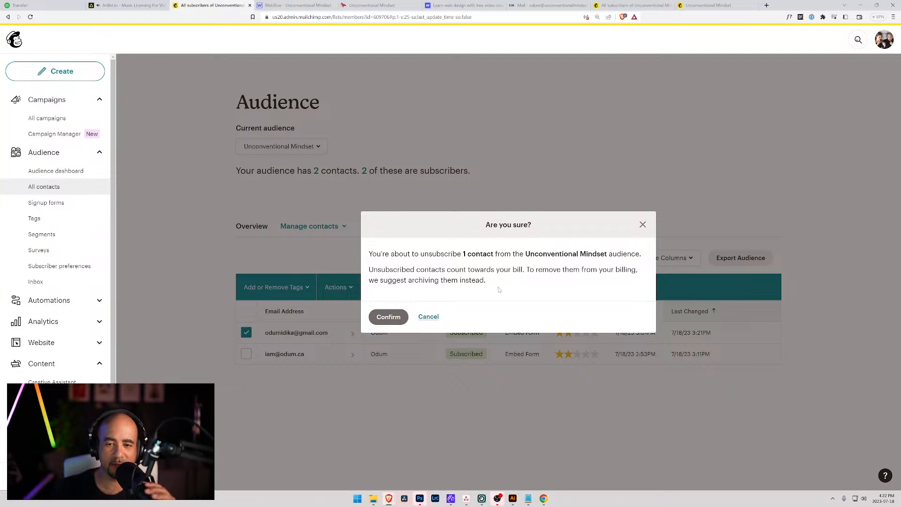
left_click(428, 317)
left_click(336, 287)
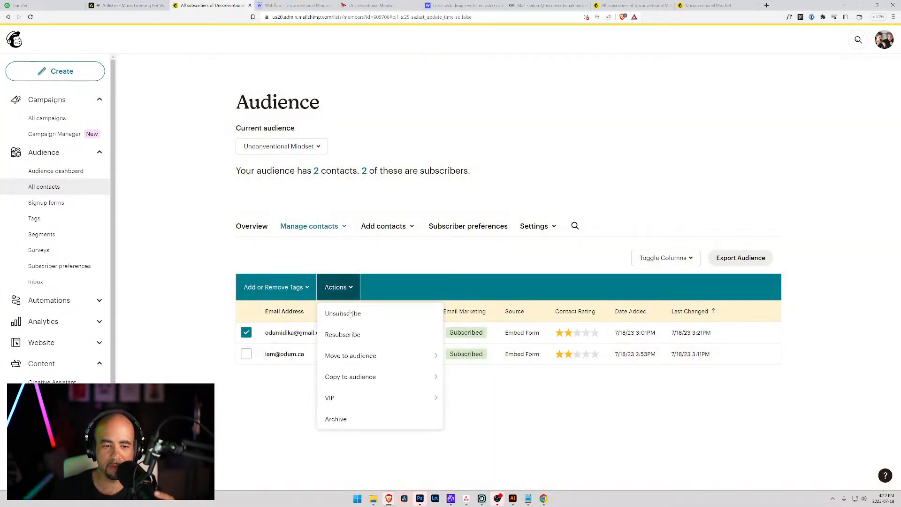
left_click(342, 417)
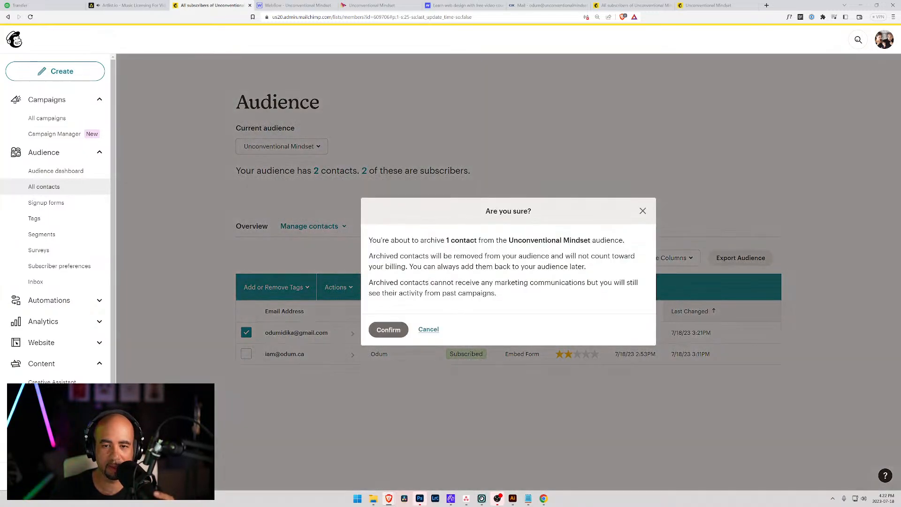
left_click(389, 330)
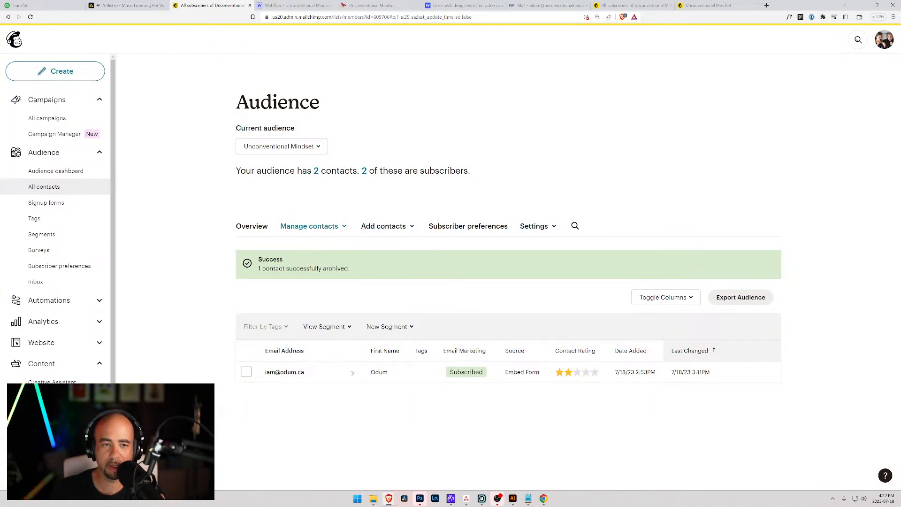
left_click(316, 172)
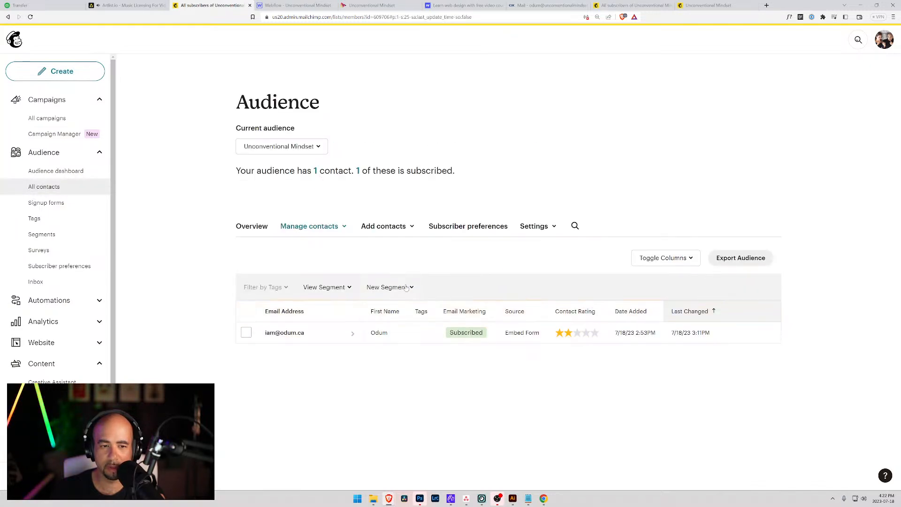
Review the saved segments, new-segment options and contact table column choices without changes.
left_click(350, 287)
left_click(408, 288)
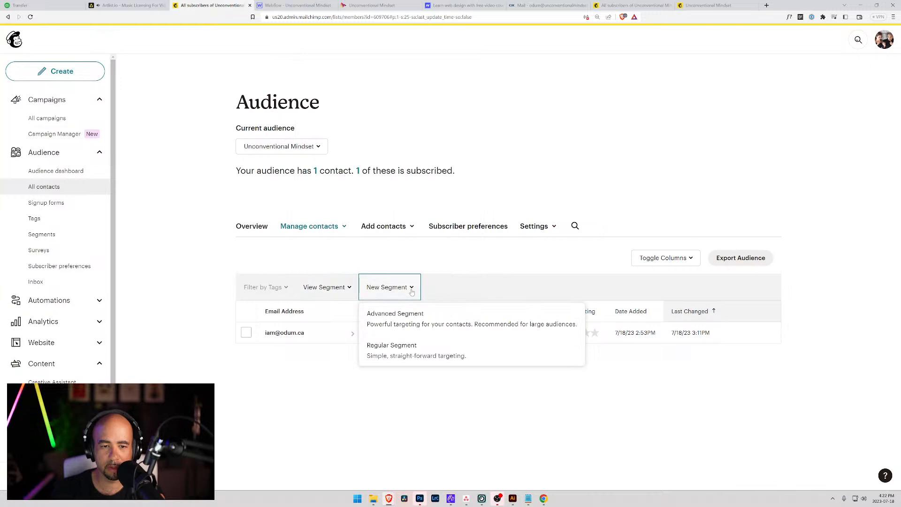
left_click(424, 287)
left_click(692, 258)
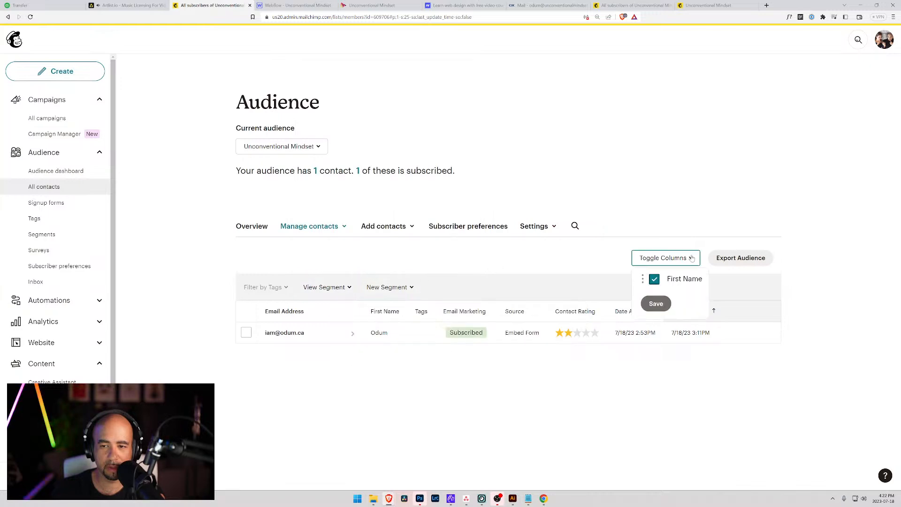
left_click(692, 258)
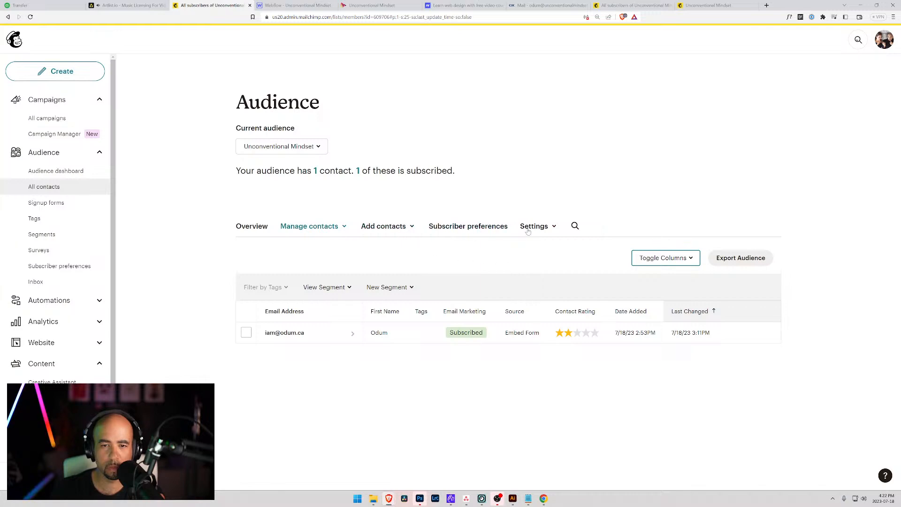
Look at Subscriber preferences in the audience settings, then go to All campaigns.
left_click(551, 229)
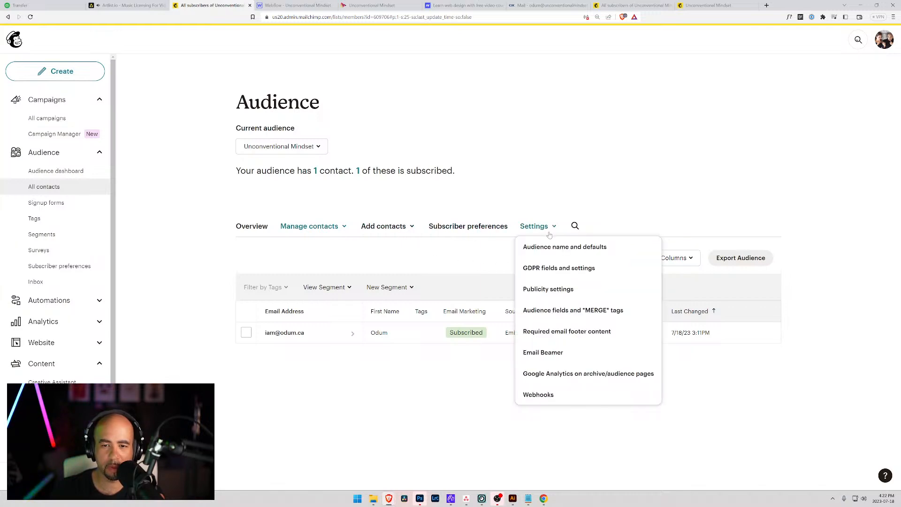
left_click(437, 229)
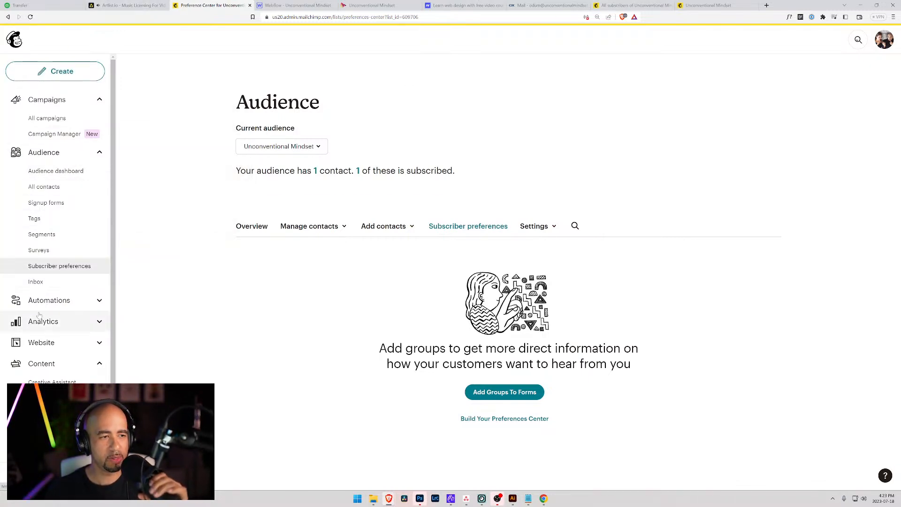
left_click(54, 120)
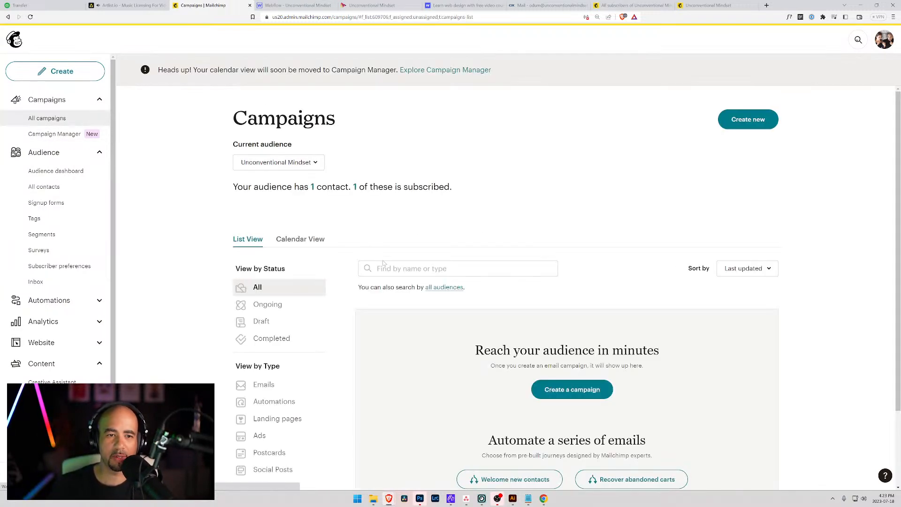
Create a new draft email campaign named 'TEMPLATE'.
scroll(492, 253, "down", 2)
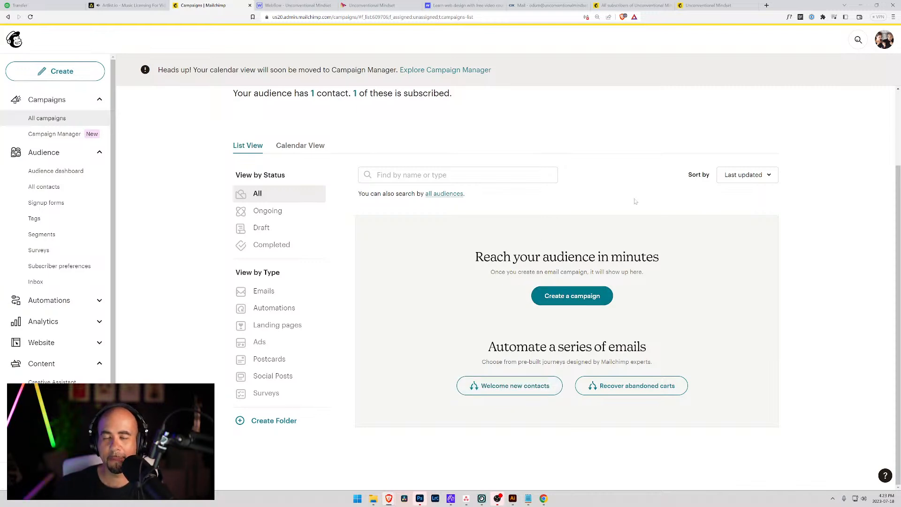
left_click(565, 303)
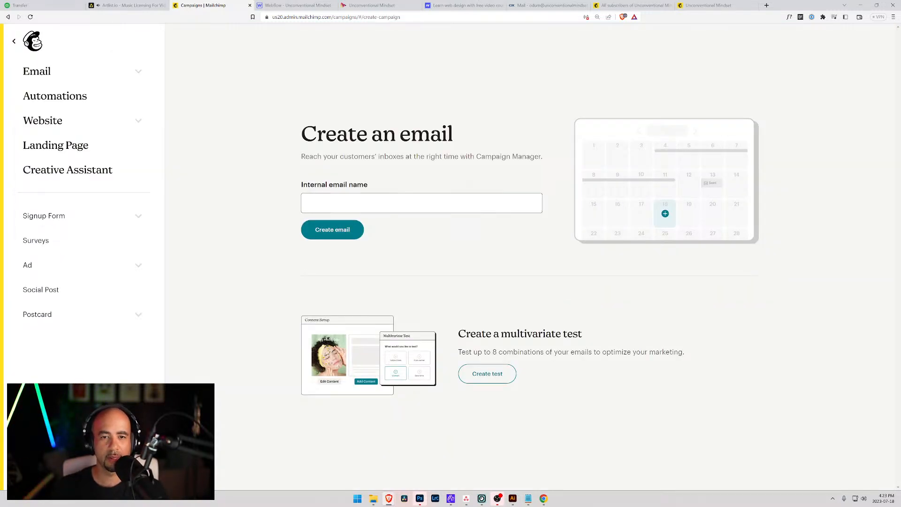
left_click(421, 204)
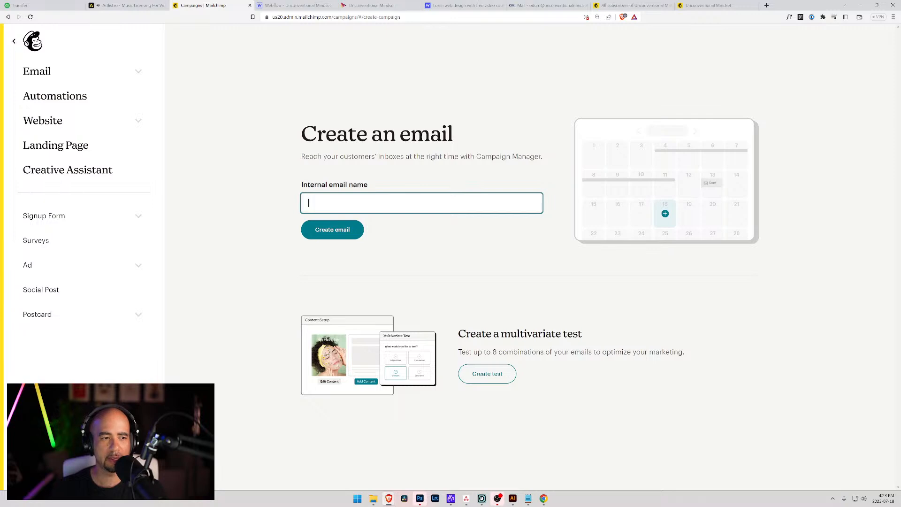
type("T")
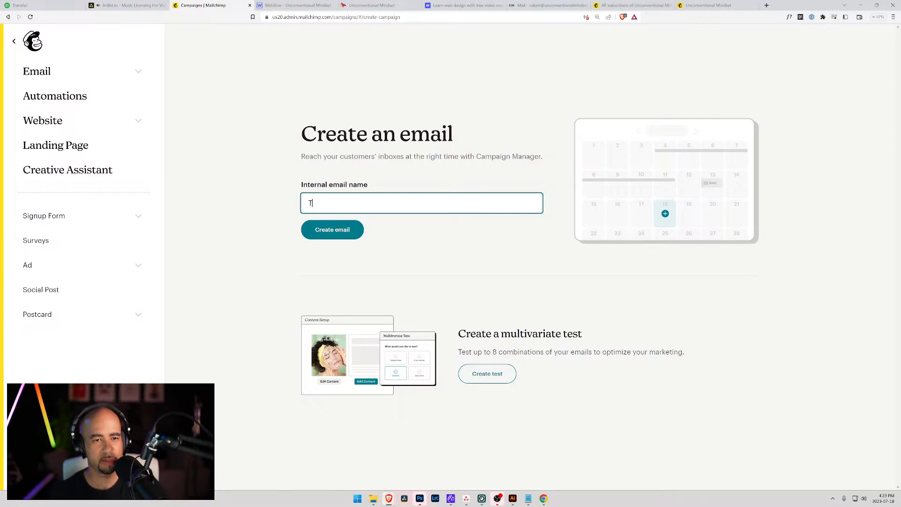
type("TEMPLATE")
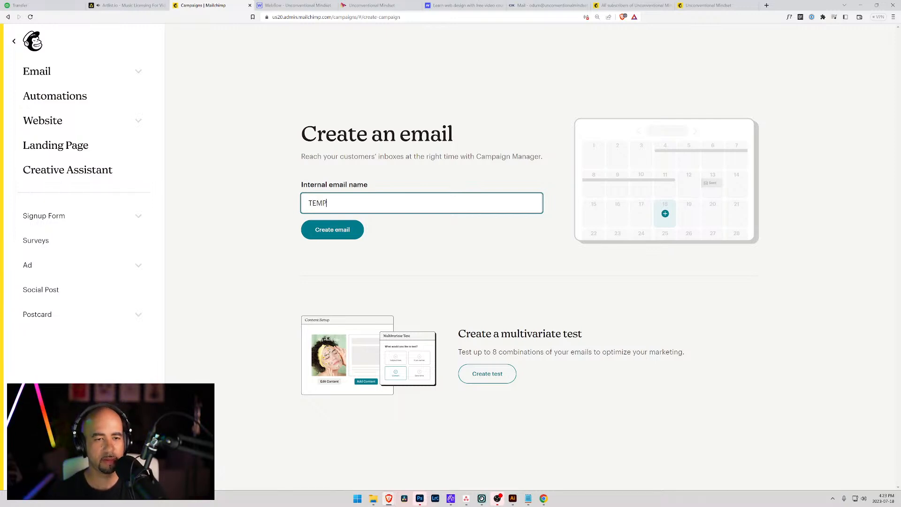
left_click(336, 231)
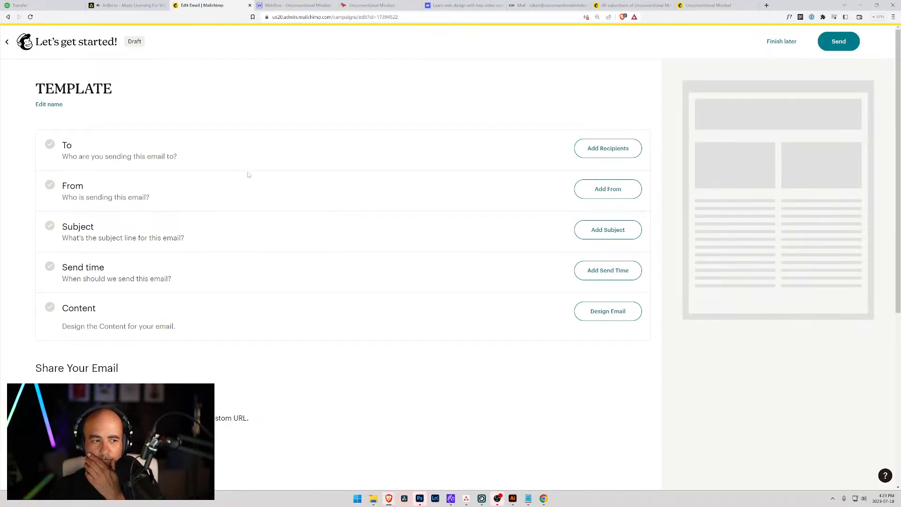
Leave the draft for the Campaign Manager calendar via the Mailchimp logo.
scroll(218, 196, "down", 5)
scroll(310, 253, "up", 5)
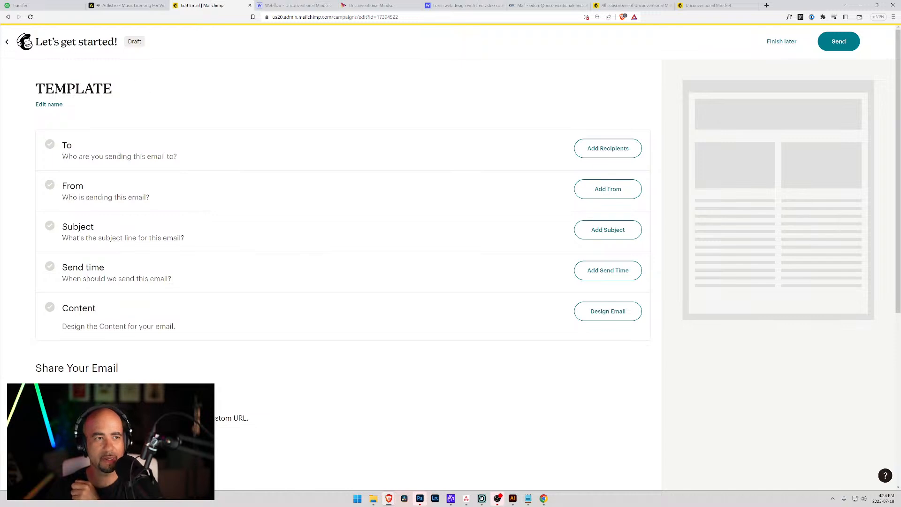
left_click(24, 42)
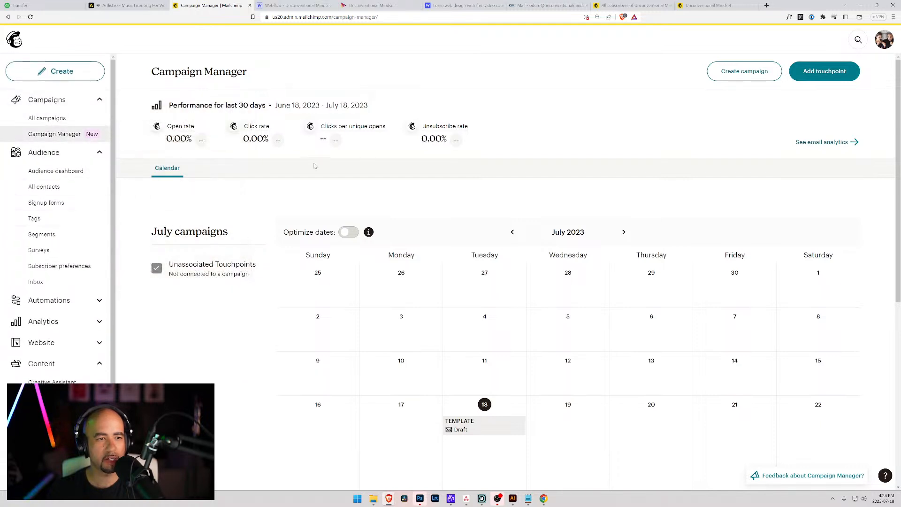
Open the Default Plain Newsletter template from the saved email templates page.
scroll(427, 300, "down", 3)
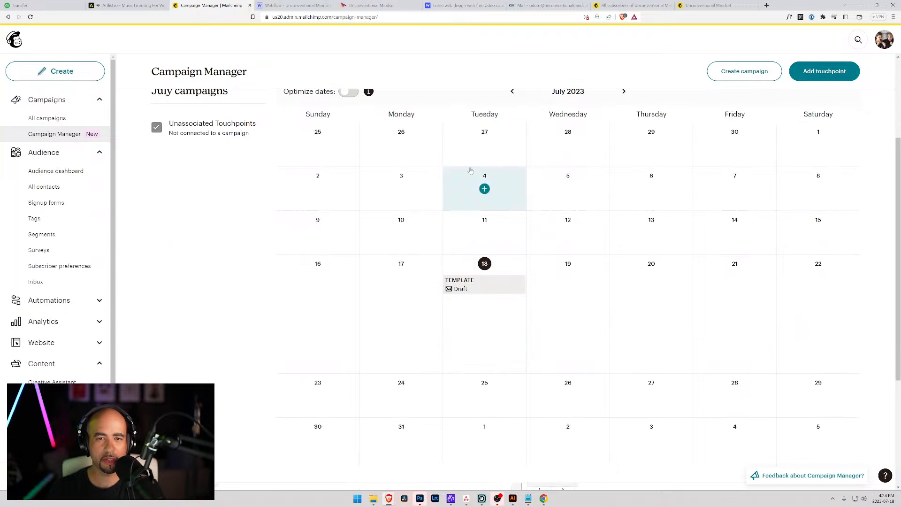
scroll(462, 230, "up", 2)
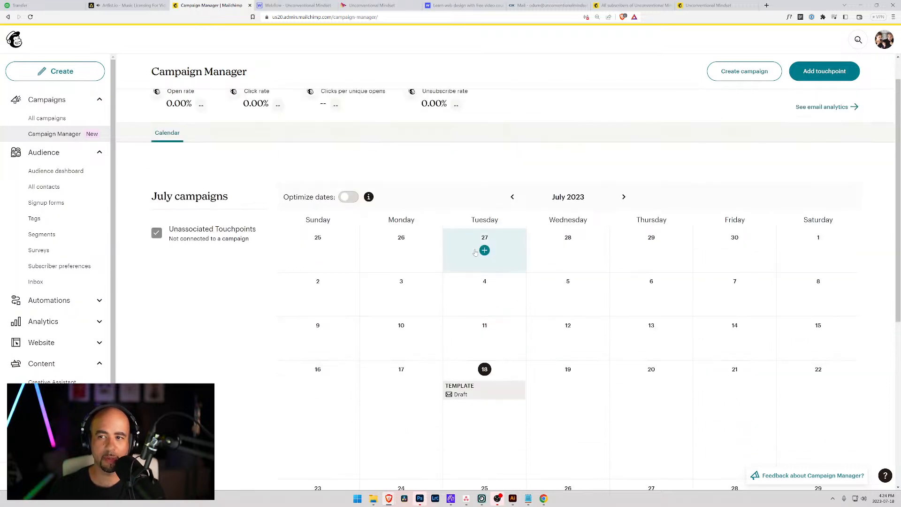
scroll(475, 252, "down", 5)
scroll(61, 286, "down", 1)
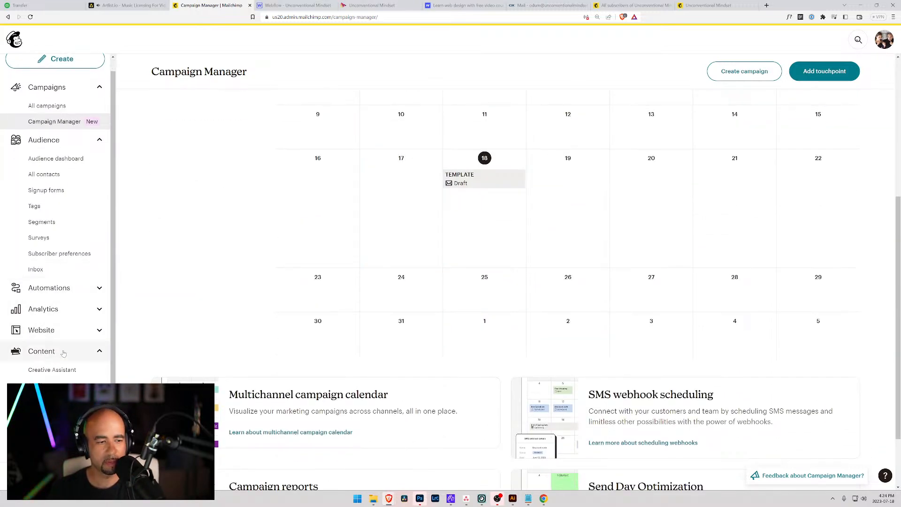
left_click(55, 402)
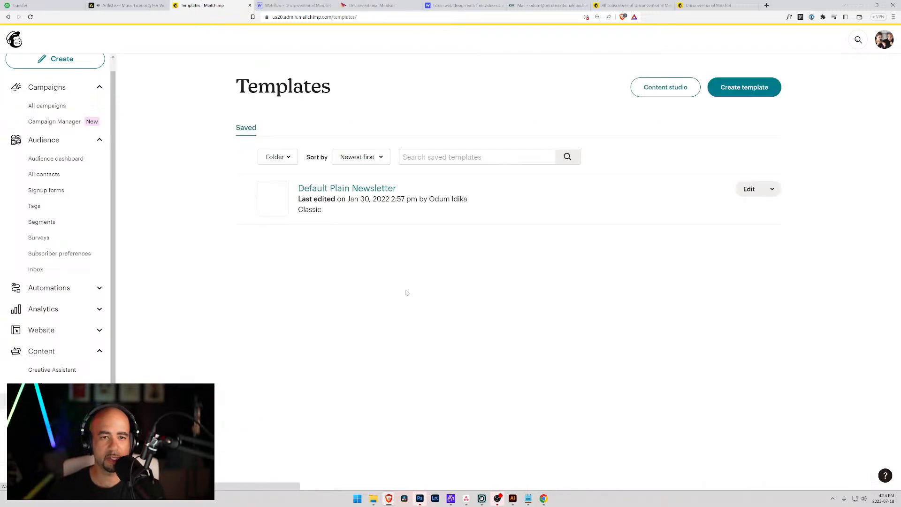
mouse_move(273, 205)
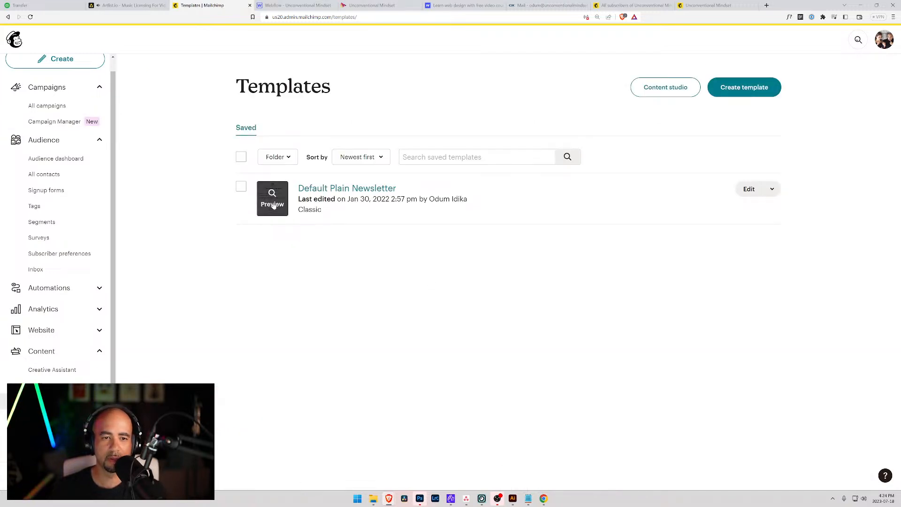
left_click(374, 189)
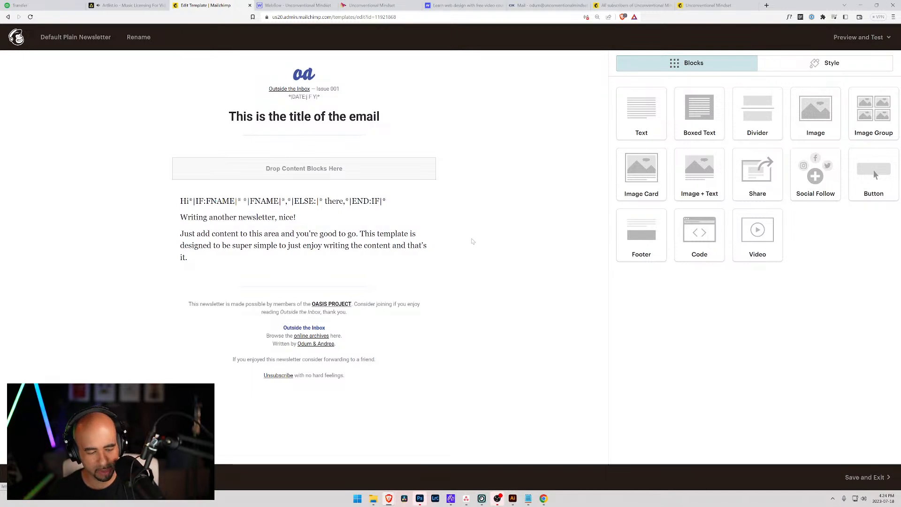
Screenshot the old template's layout with Win+Shift+S and launch Paint to hold it.
key("super+shift+s")
left_click_drag(137, 55, 478, 399)
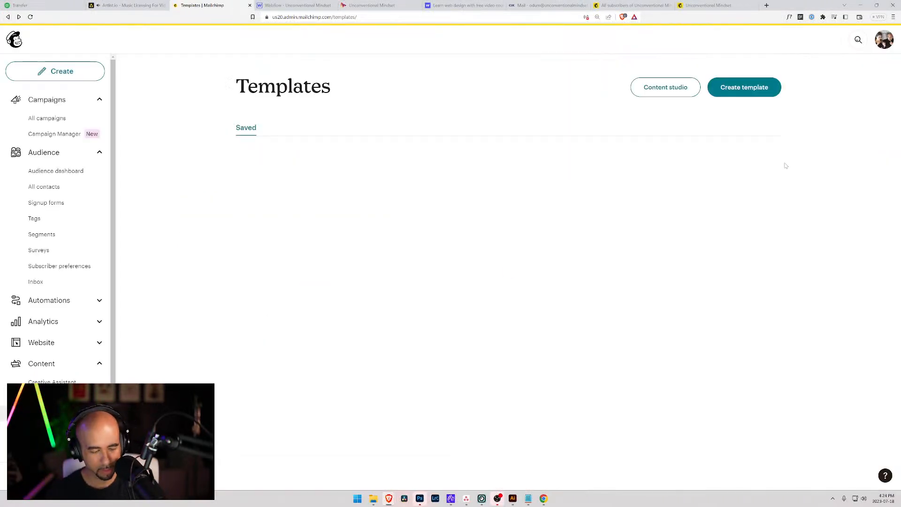
key("super")
type("pai")
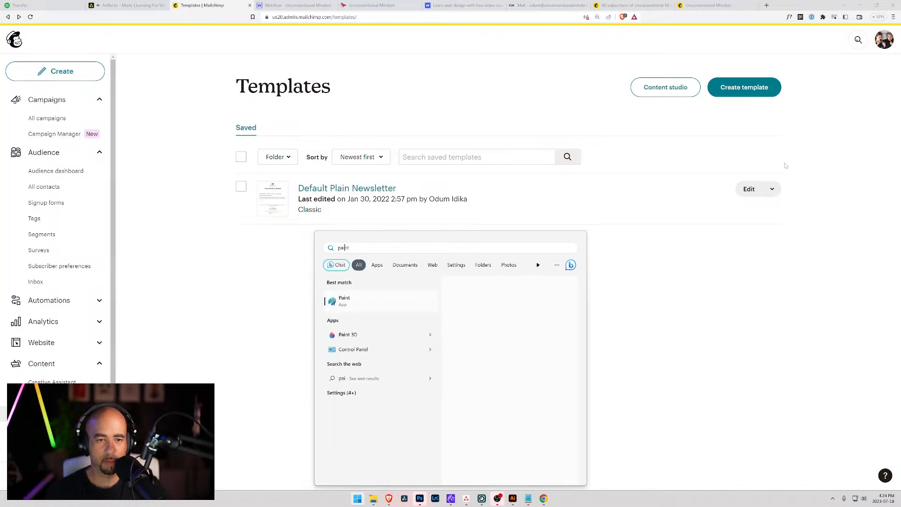
key("Return")
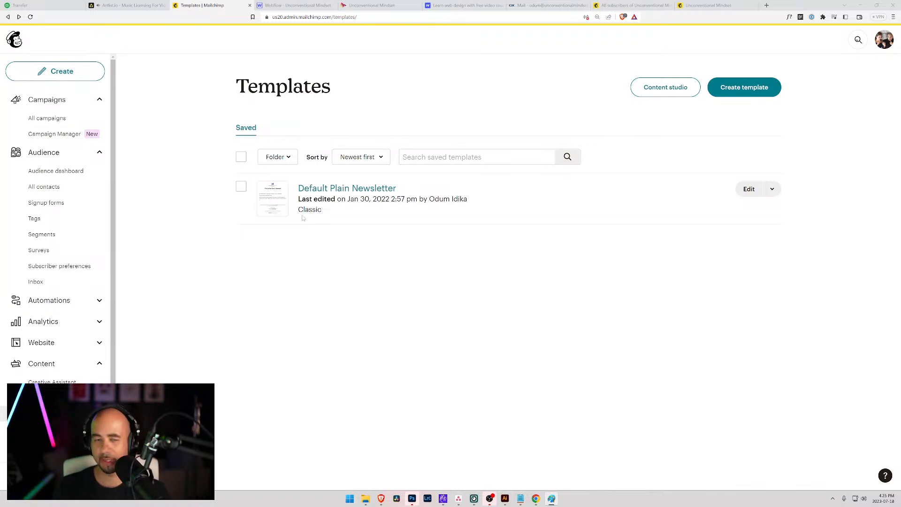
Start a new template and pick the Minimal starter design from the gallery.
left_click(745, 92)
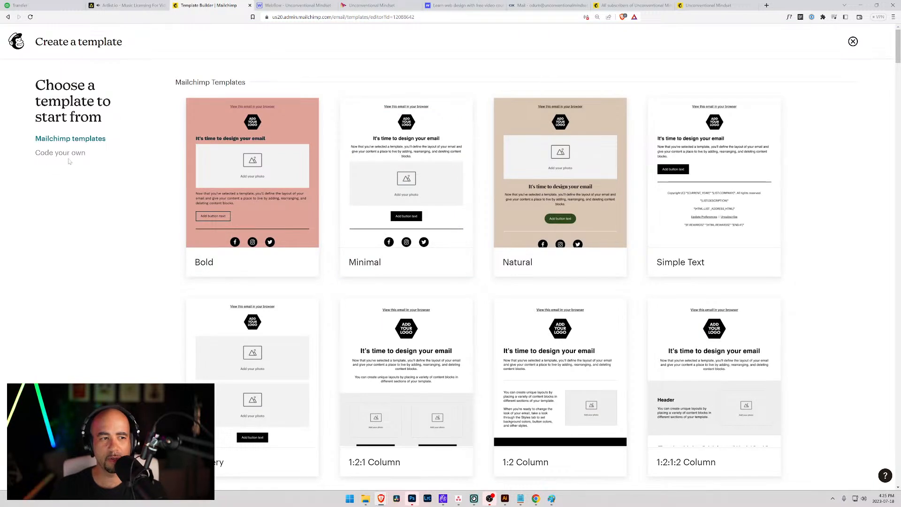
mouse_move(240, 153)
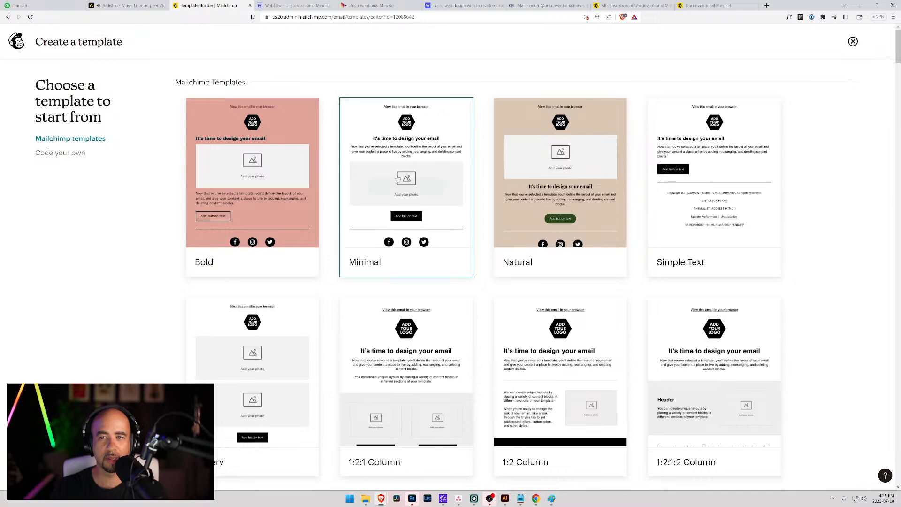
mouse_move(377, 268)
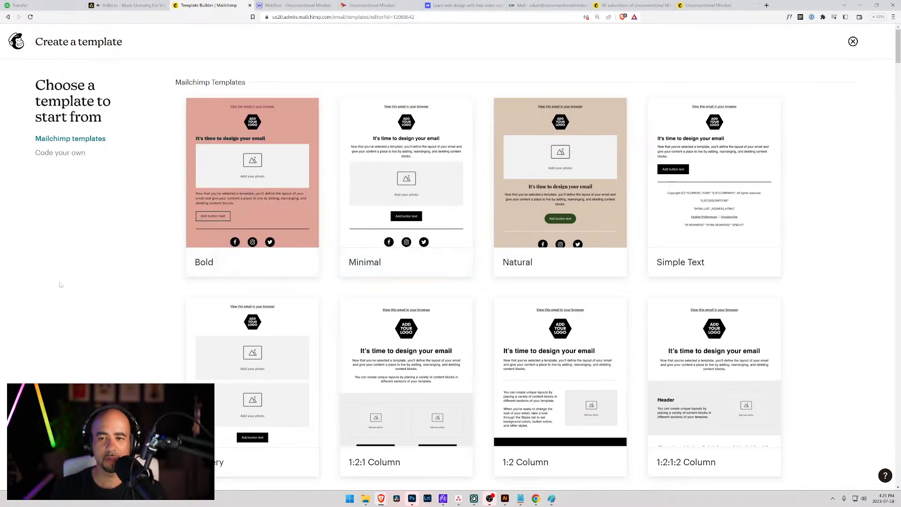
scroll(55, 281, "down", 6)
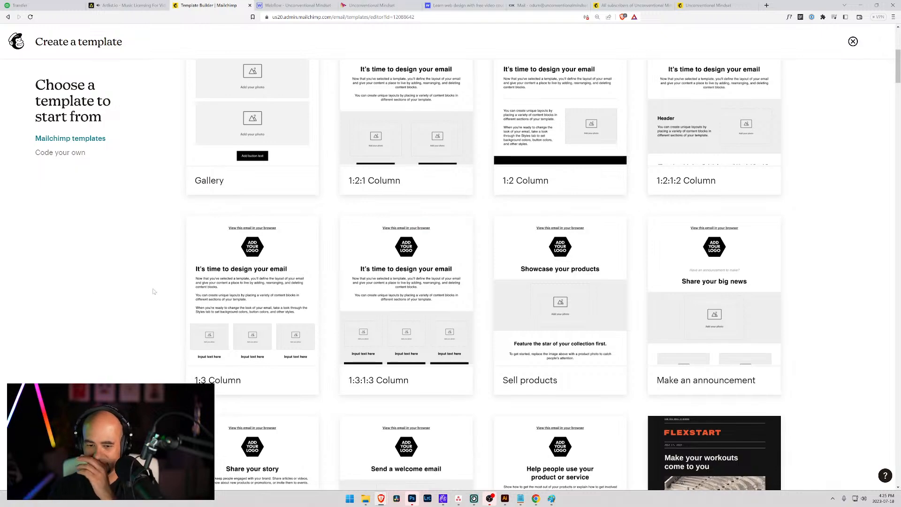
scroll(155, 291, "down", 4)
scroll(188, 178, "down", 4)
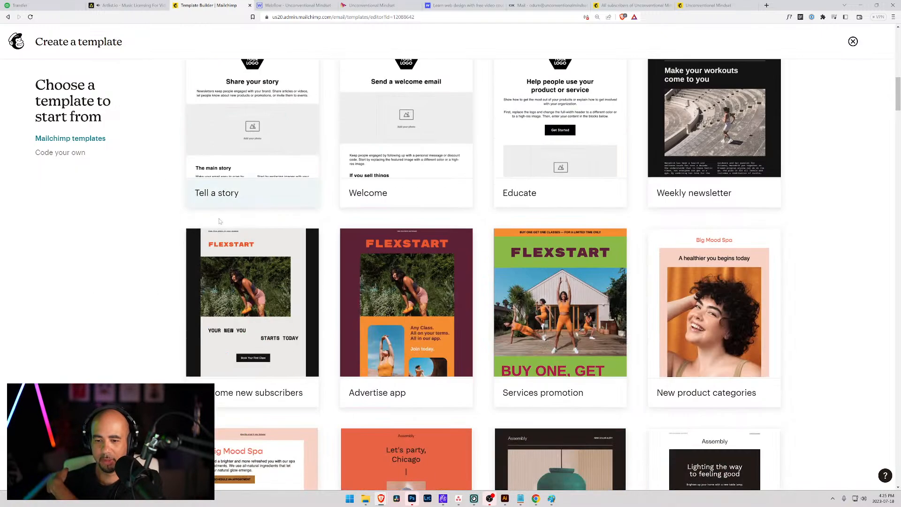
scroll(227, 207, "up", 14)
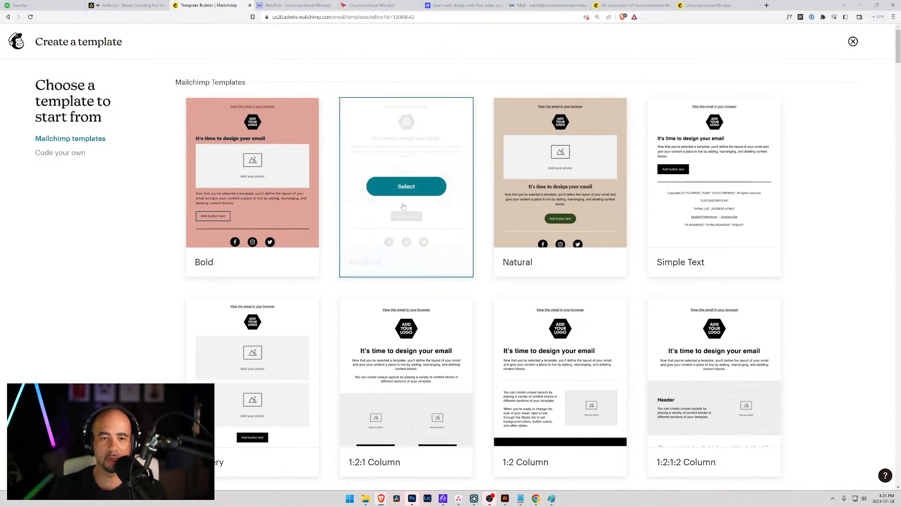
left_click(385, 185)
Name the template 'Unconventional Mindset Minimal' and save it to open the editor.
left_click(378, 254)
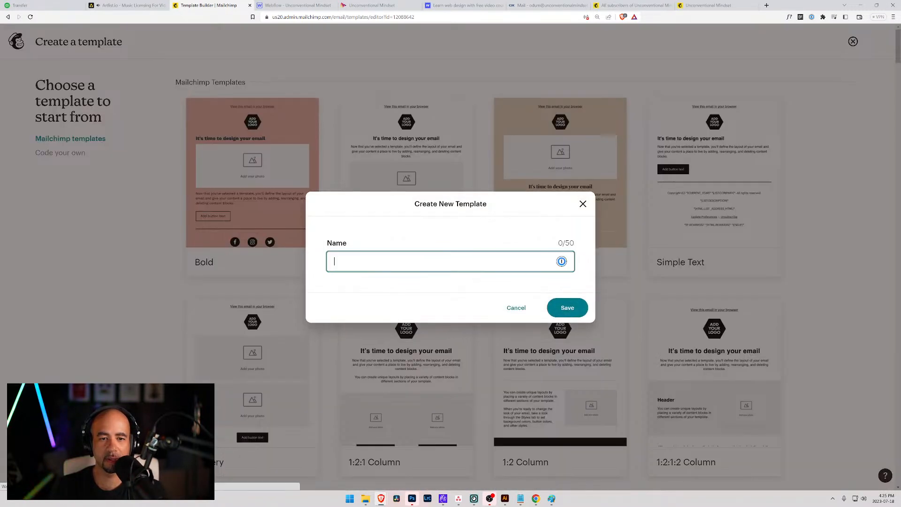
type("Un")
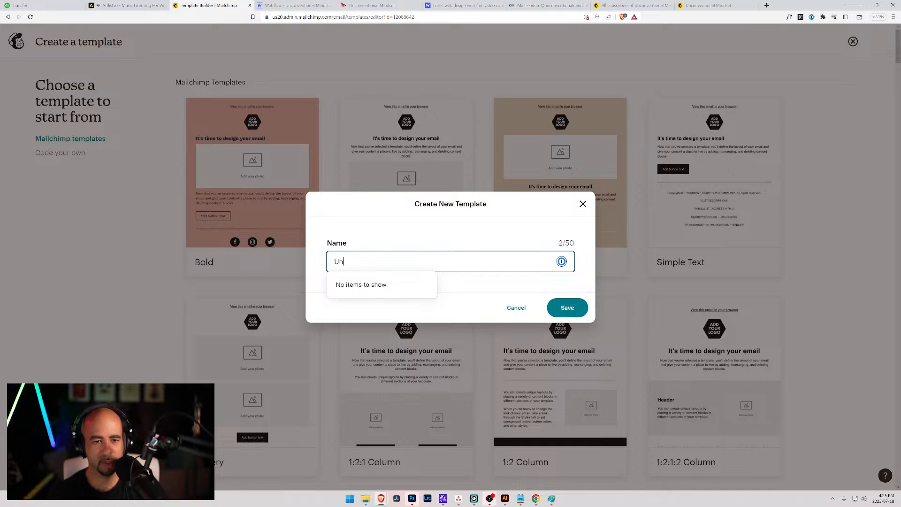
type("conventional Mindset")
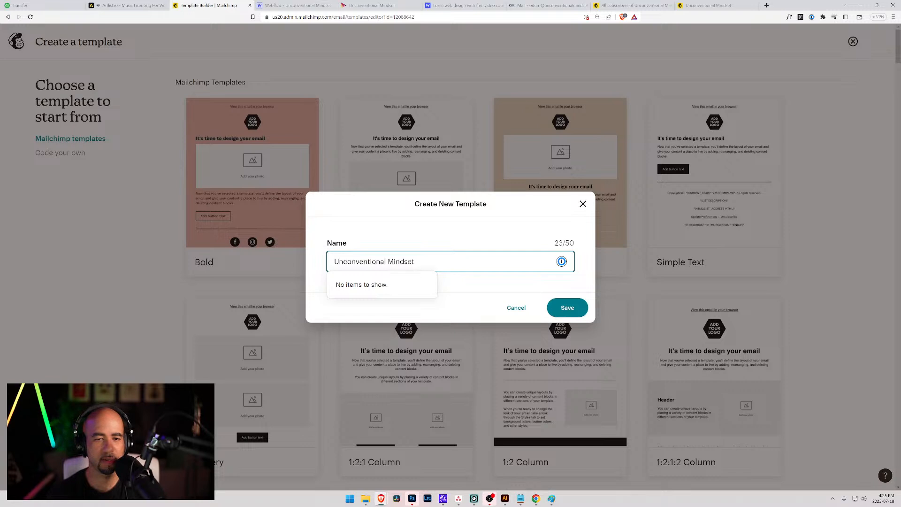
type(" Minimal")
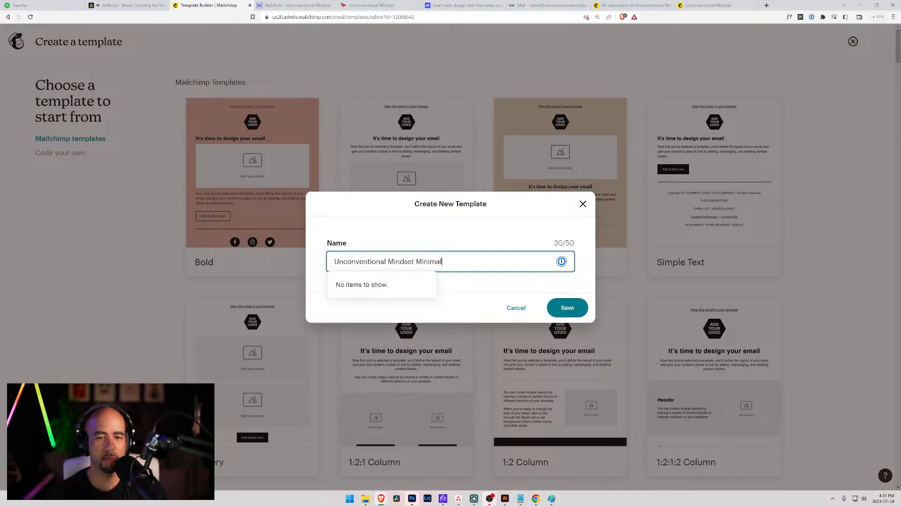
left_click(567, 307)
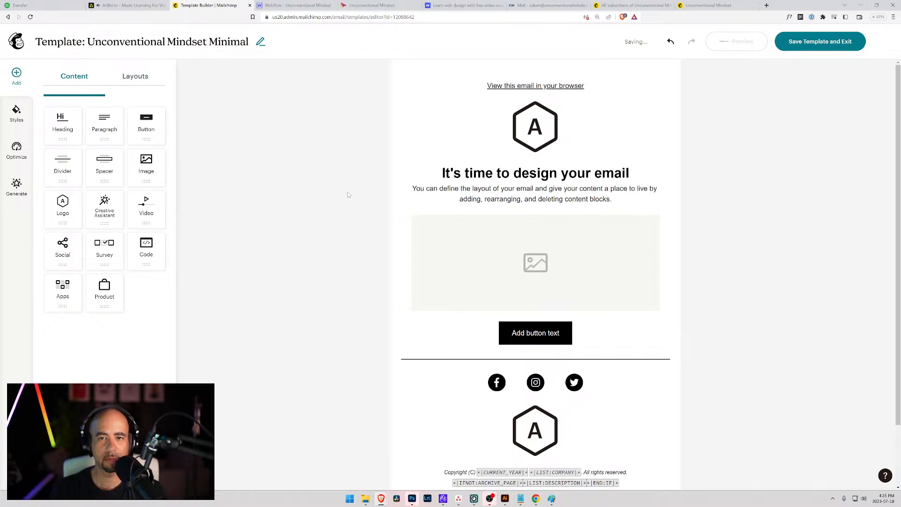
Select the placeholder hexagon logo at the top of the email to show its Logo settings.
scroll(498, 207, "down", 2)
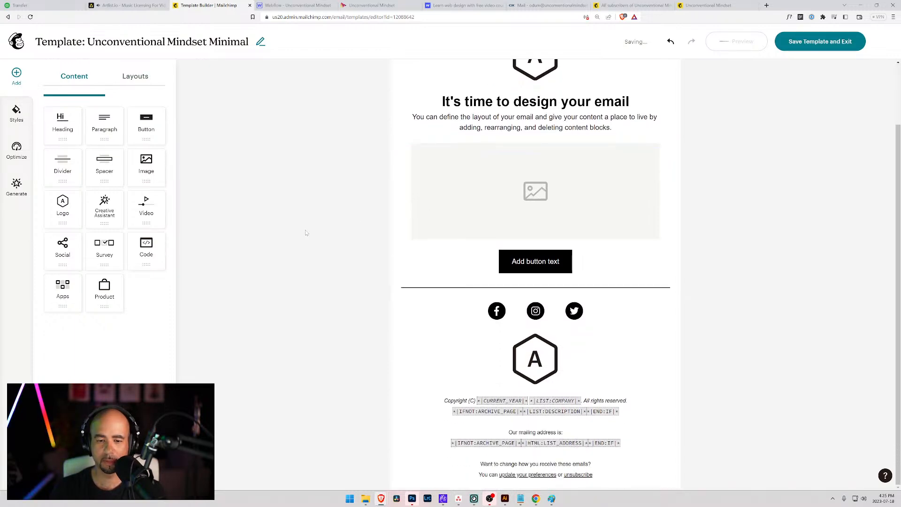
scroll(408, 230, "up", 2)
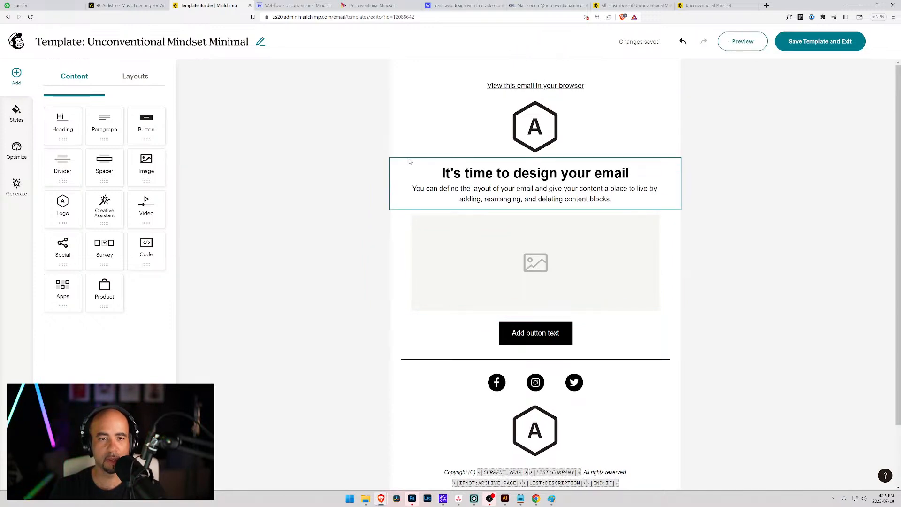
scroll(403, 217, "down", 2)
scroll(401, 218, "up", 2)
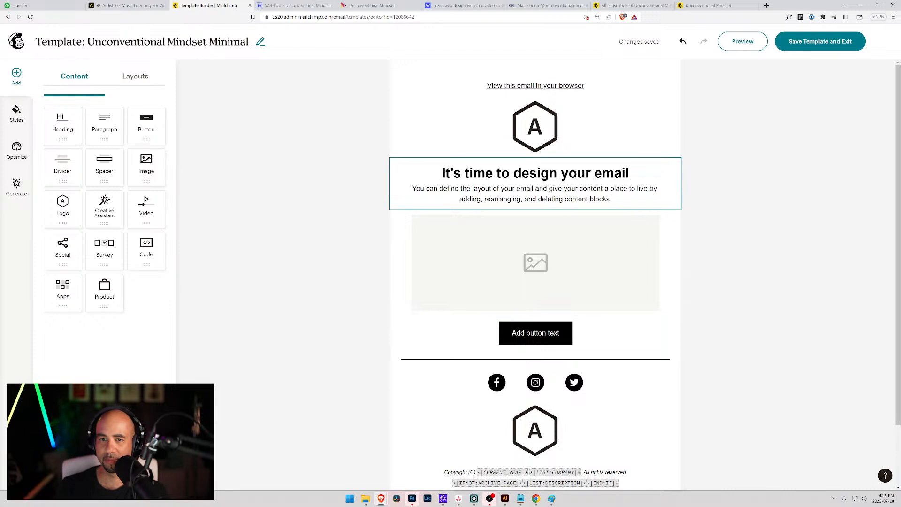
left_click(543, 136)
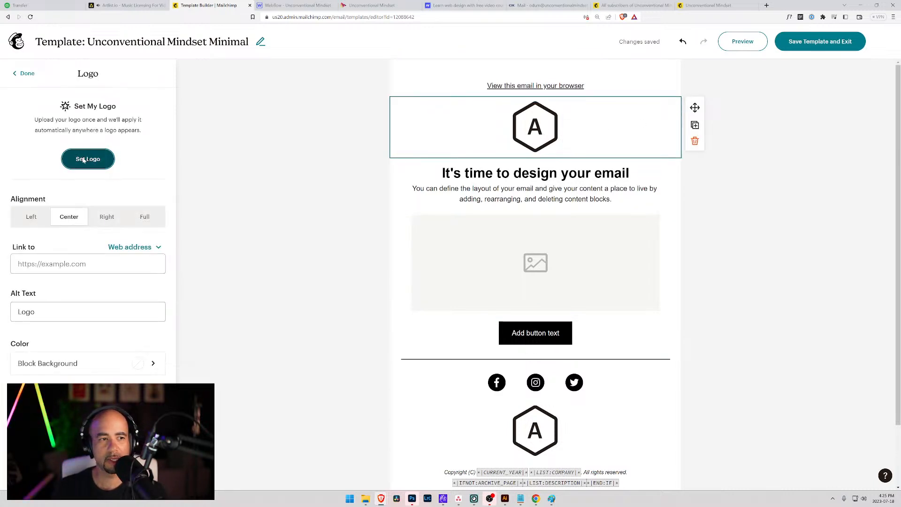
Upload the Unconventional Mindset logo file through Set Logo.
left_click(83, 160)
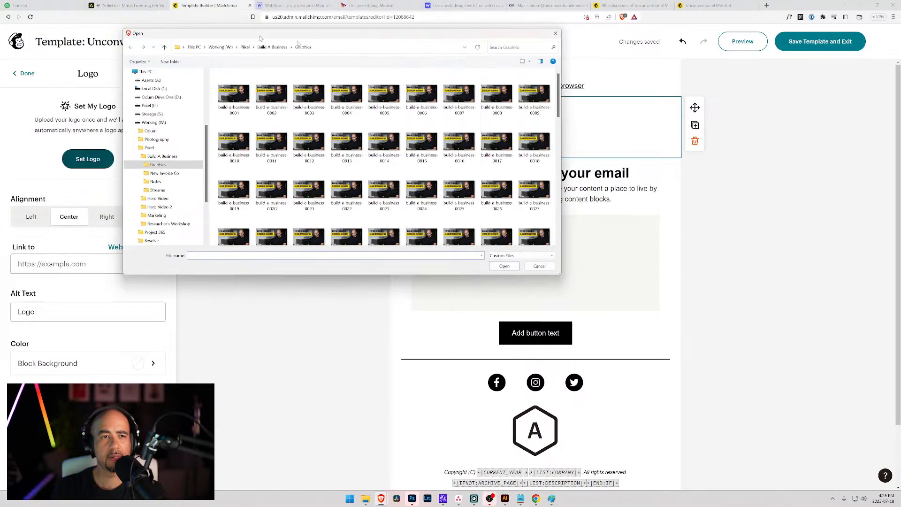
key("Escape")
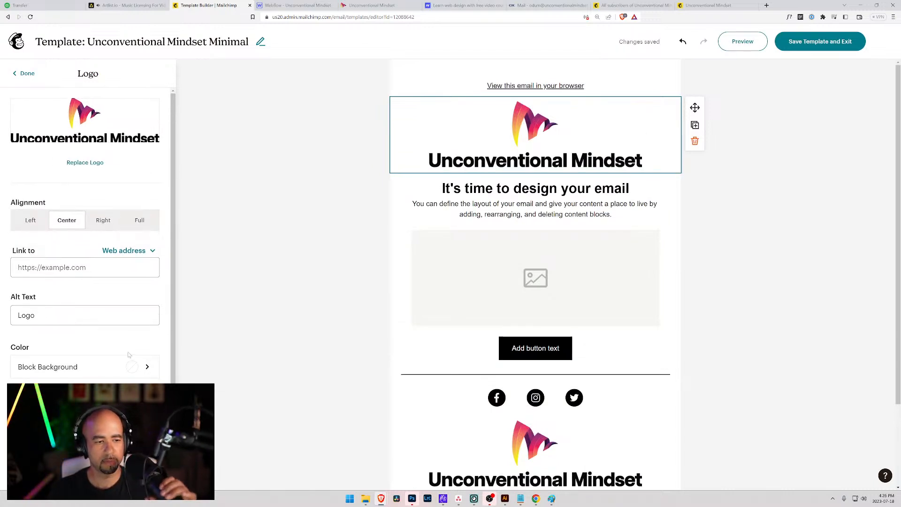
Clear an accidental page-wide selection and check the new logo block in the footer.
scroll(129, 355, "down", 2)
left_click_drag(172, 302, 172, 343)
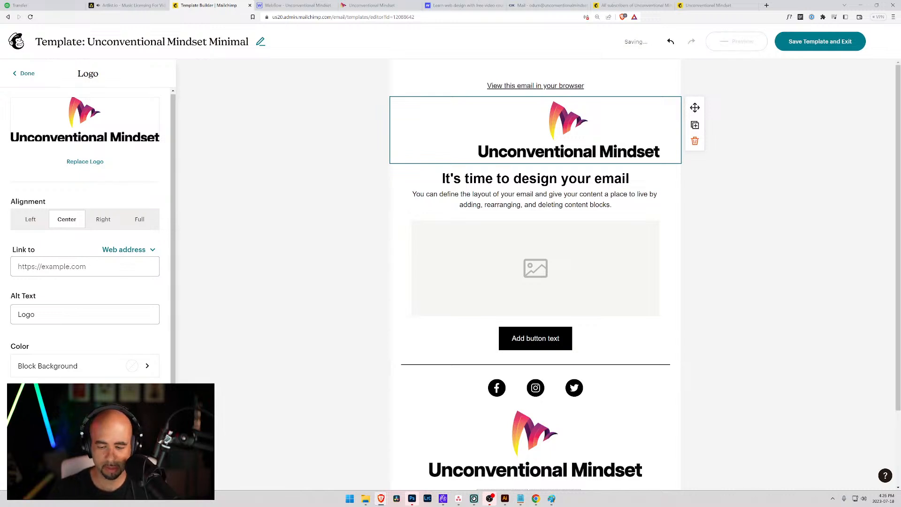
key("ctrl+a")
key("Escape")
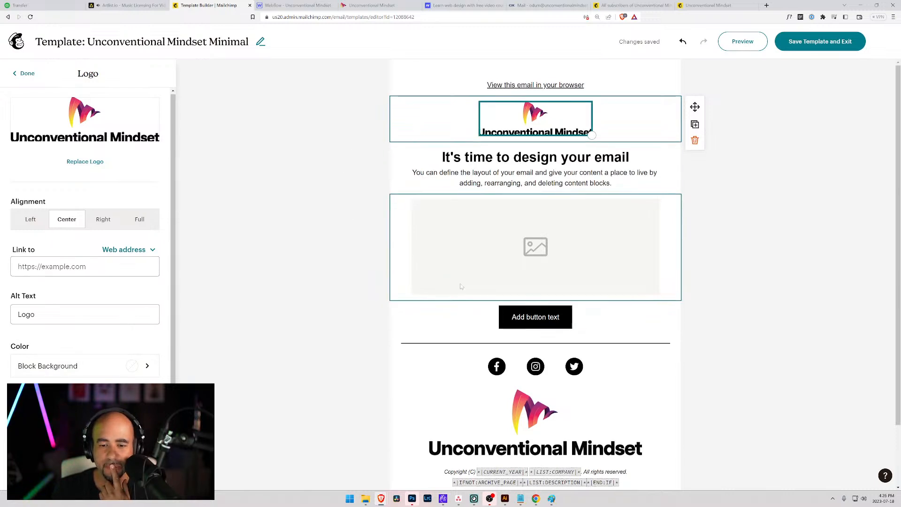
scroll(374, 238, "down", 2)
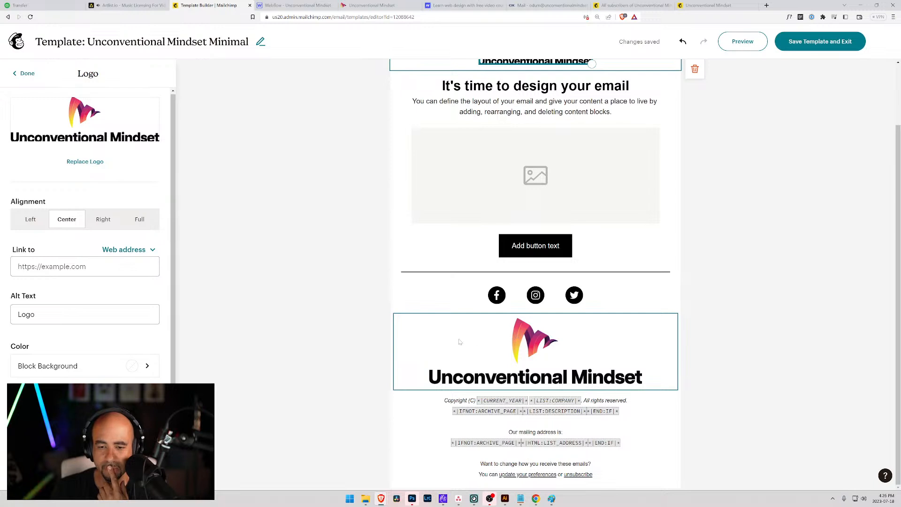
scroll(459, 342, "up", 2)
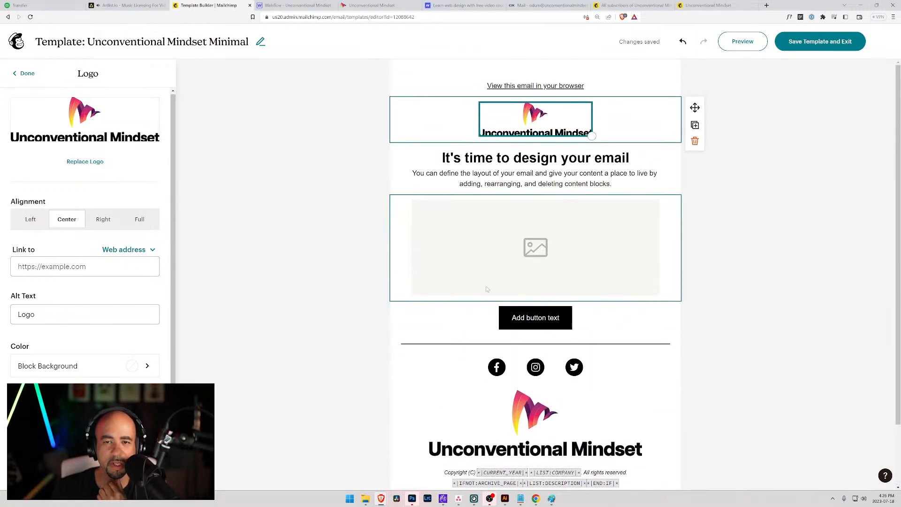
scroll(448, 282, "down", 2)
left_click(507, 330)
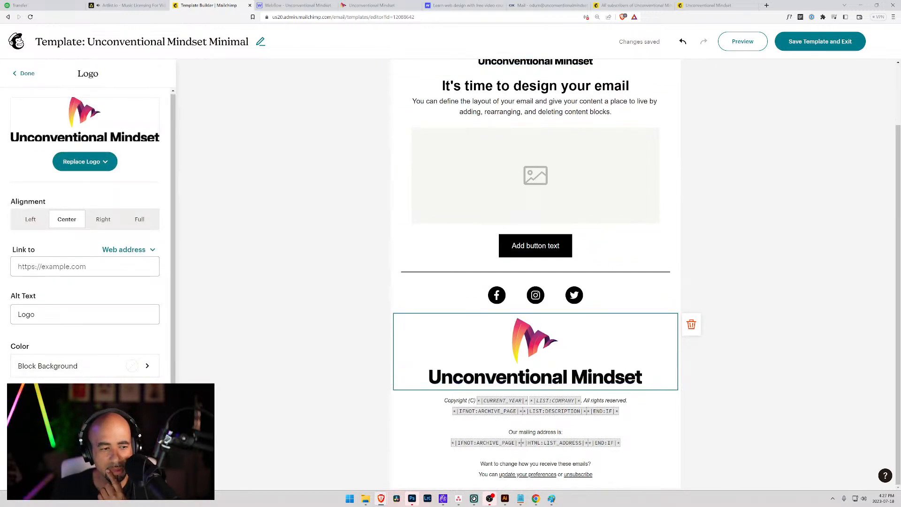
scroll(521, 281, "up", 2)
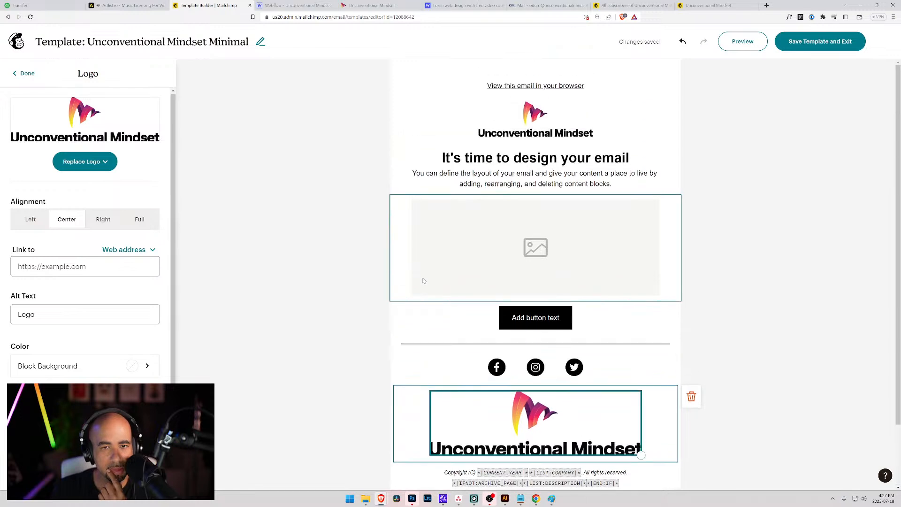
Start replacing the header logo via Replace Logo, then bring up the logo artwork in Illustrator.
left_click(484, 136)
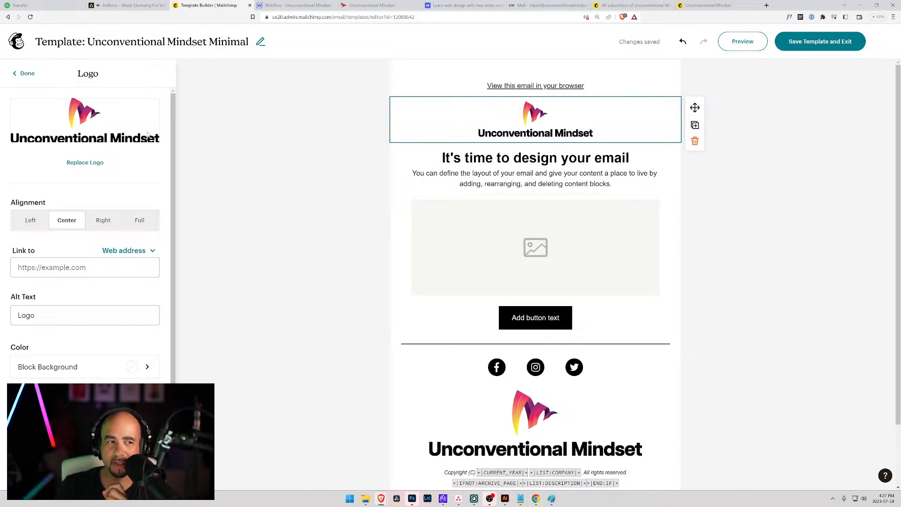
left_click(80, 164)
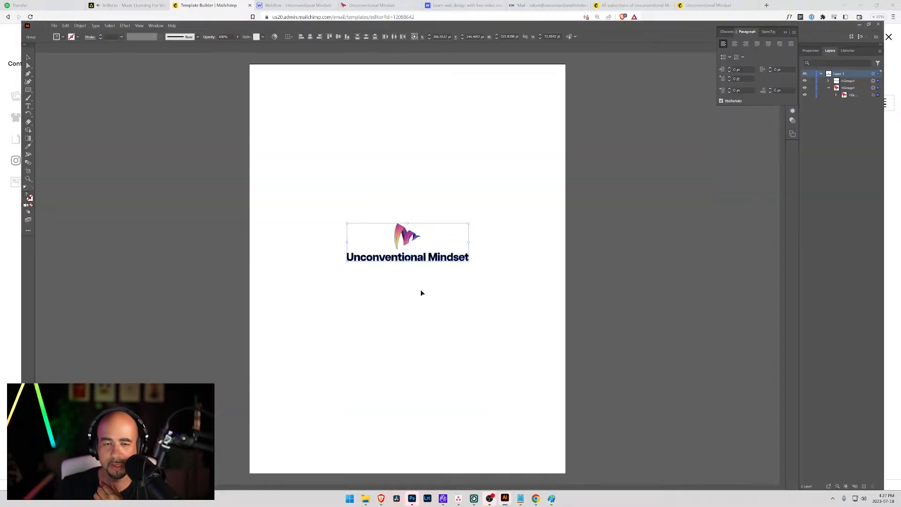
left_click(505, 499)
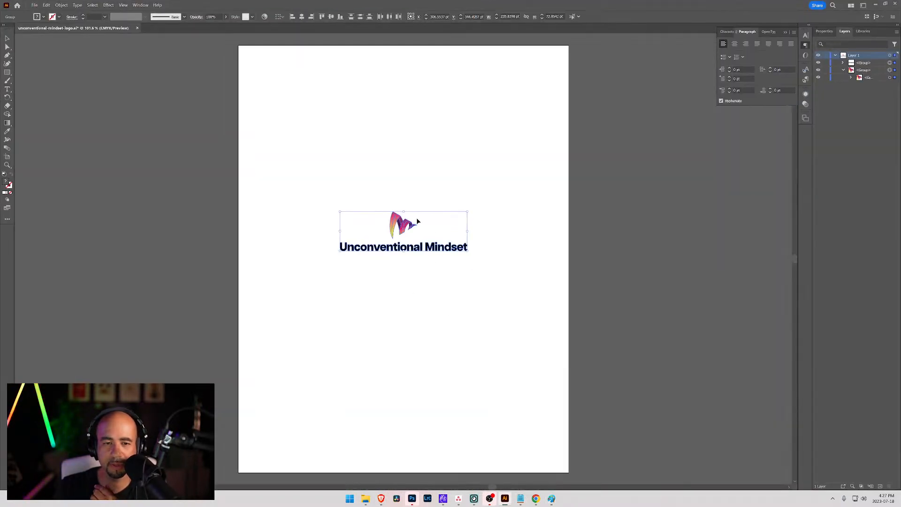
In Export for Screens, set the logo's export width to 250 px.
left_click(34, 4)
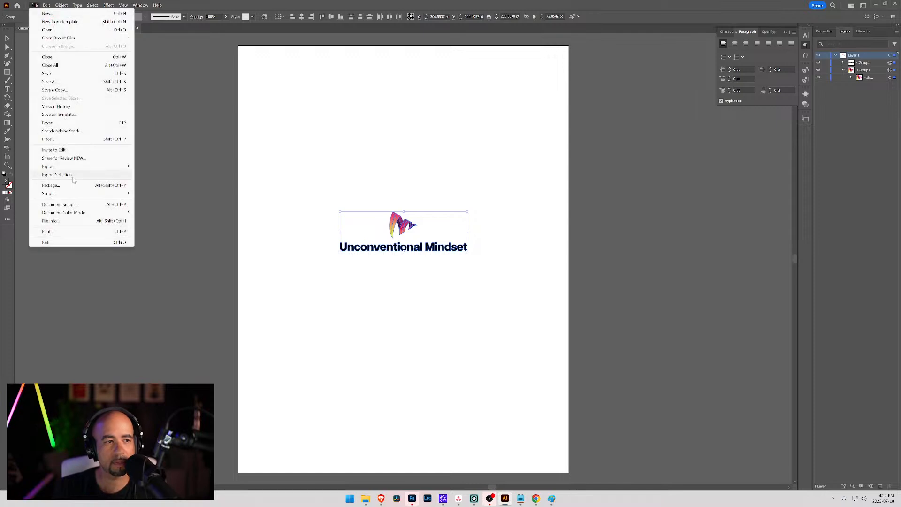
mouse_move(73, 167)
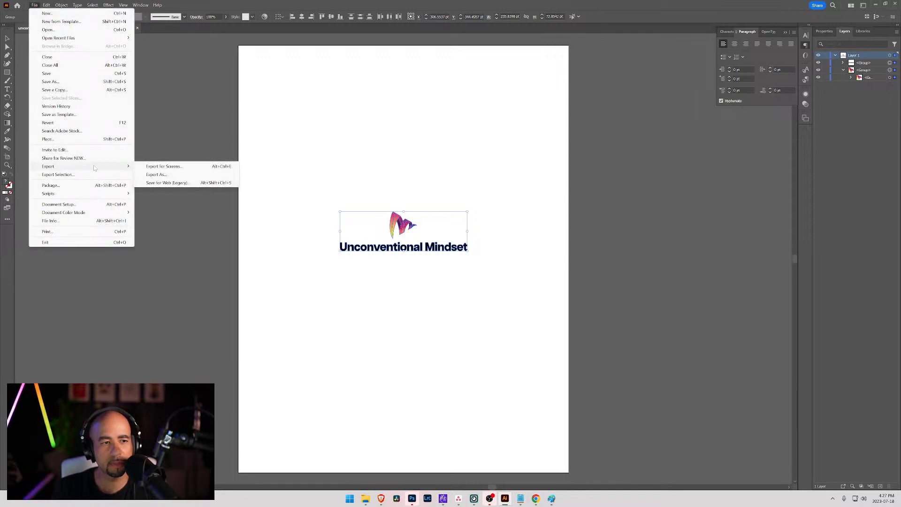
left_click(200, 167)
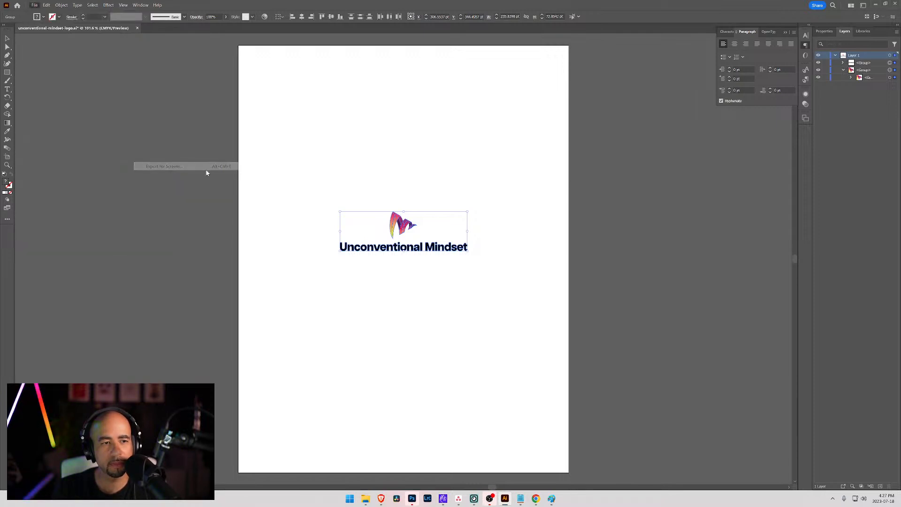
left_click(512, 286)
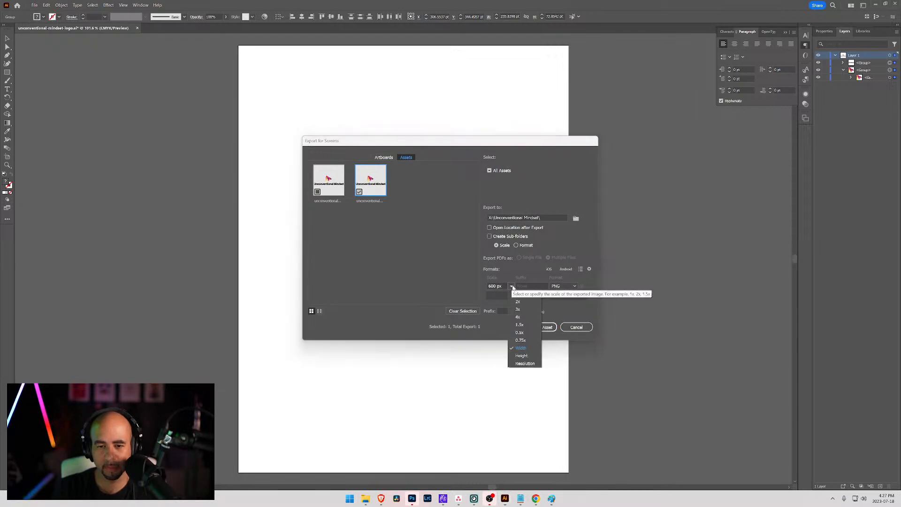
left_click(521, 348)
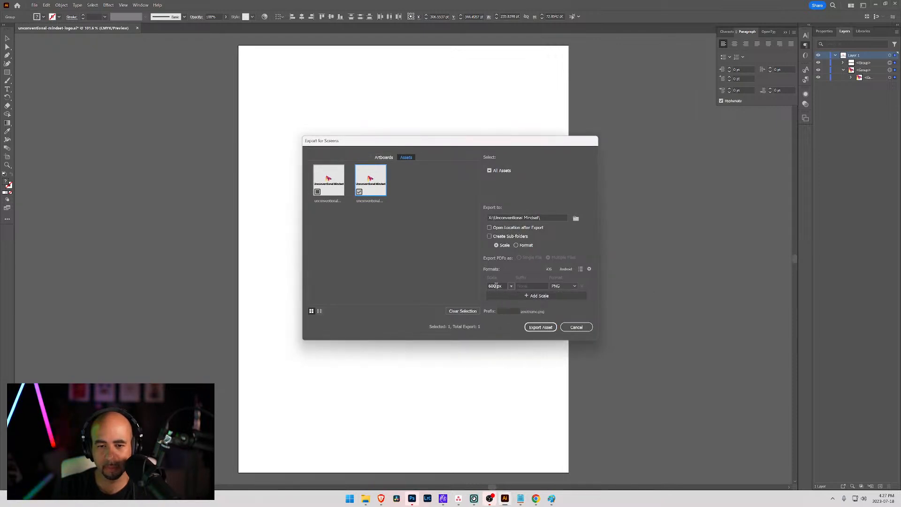
double_click(495, 286)
type("250")
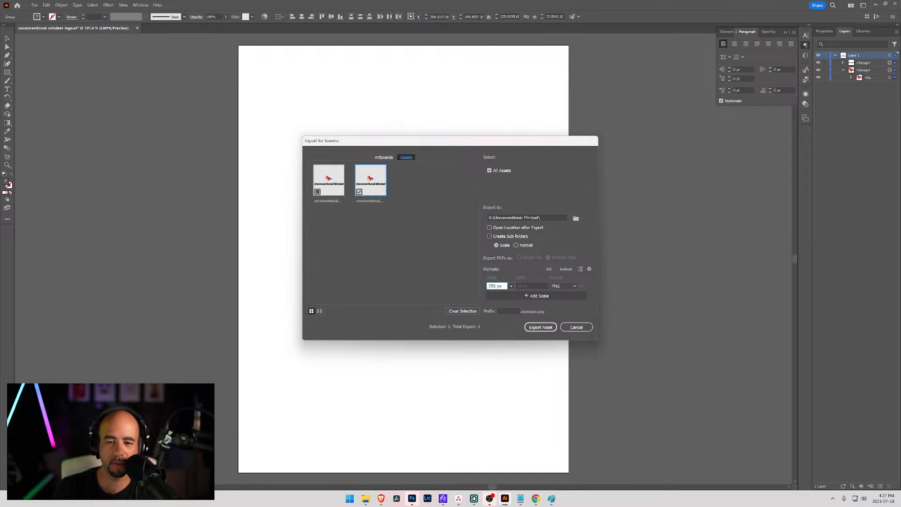
key("Tab")
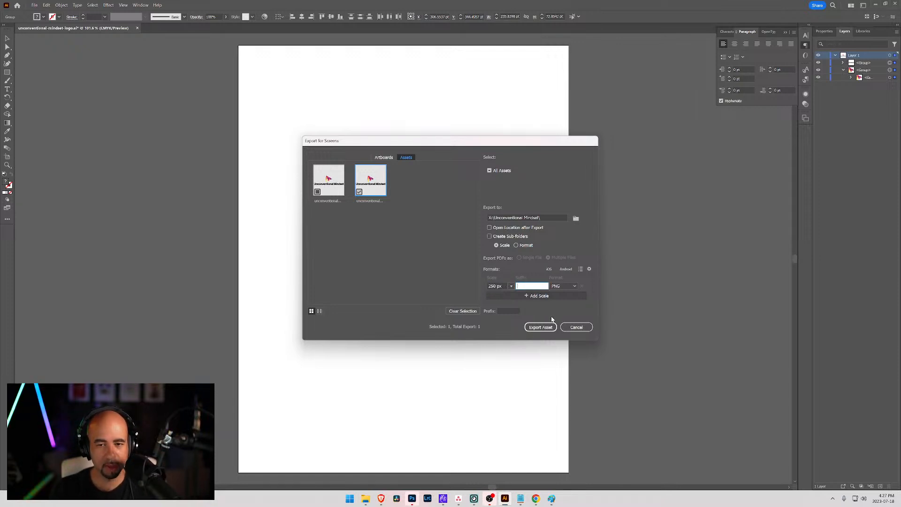
left_click(511, 287)
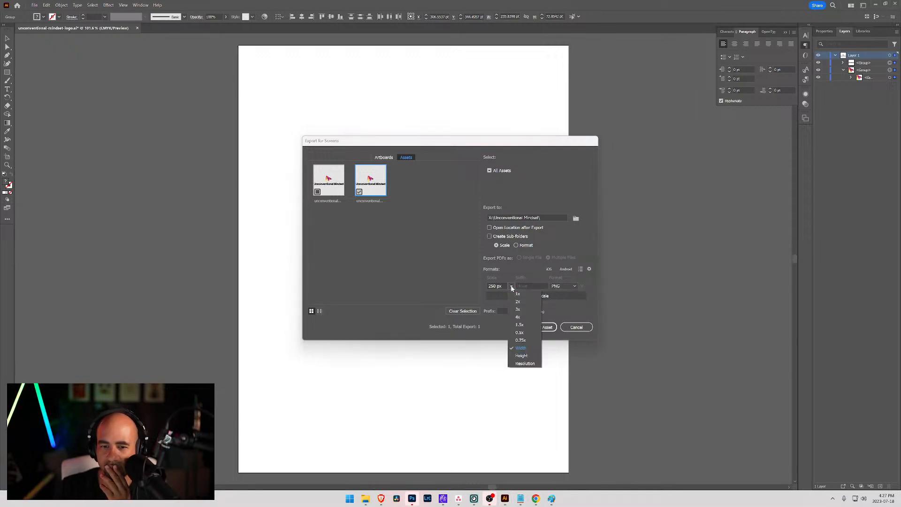
left_click(576, 249)
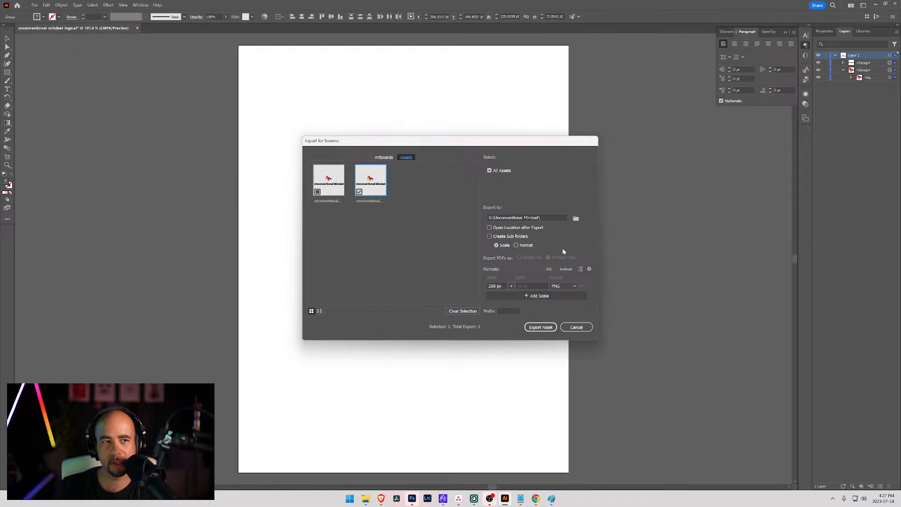
Decline overwriting, rename the asset to unconventional-mindset-logo_250 and export it.
left_click(543, 328)
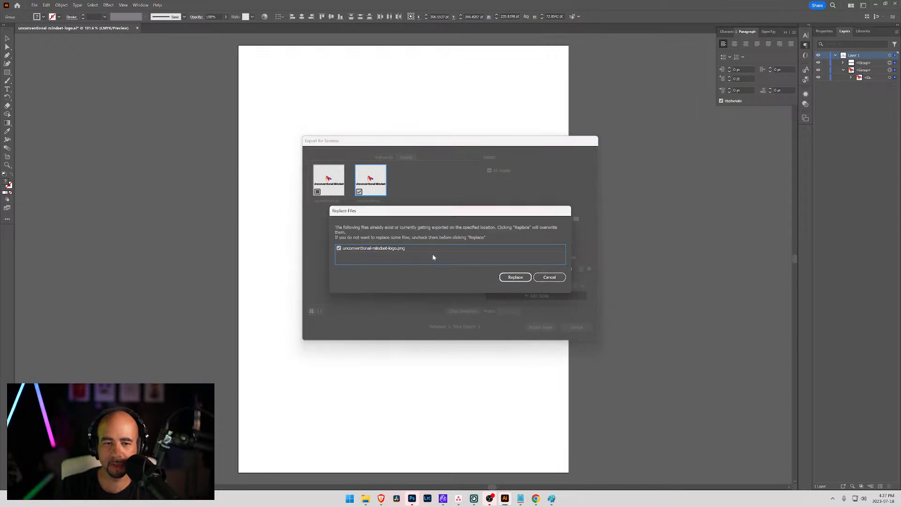
left_click(548, 277)
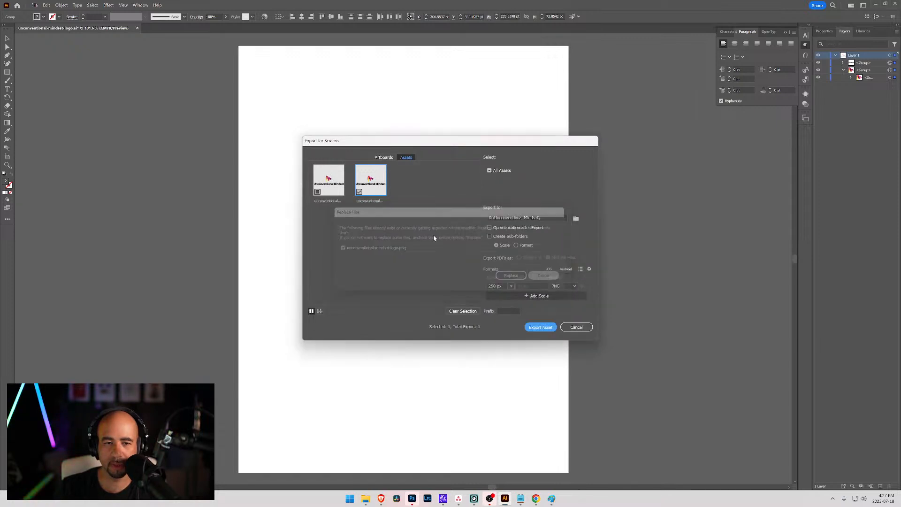
double_click(377, 201)
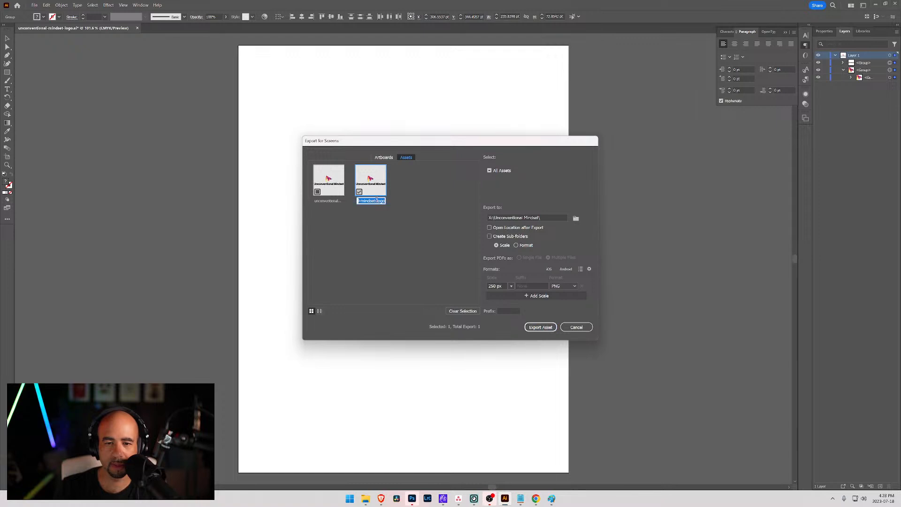
left_click_drag(372, 200, 409, 201)
key("Right")
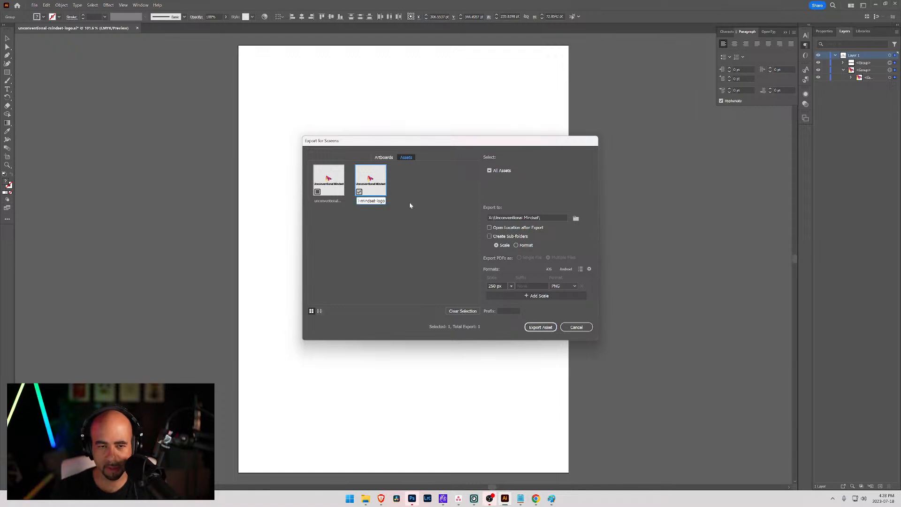
type("_250")
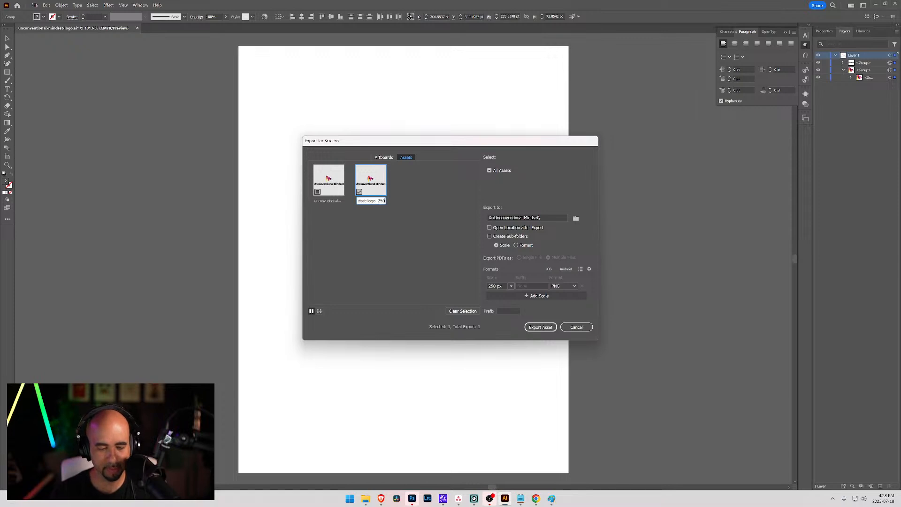
left_click(539, 327)
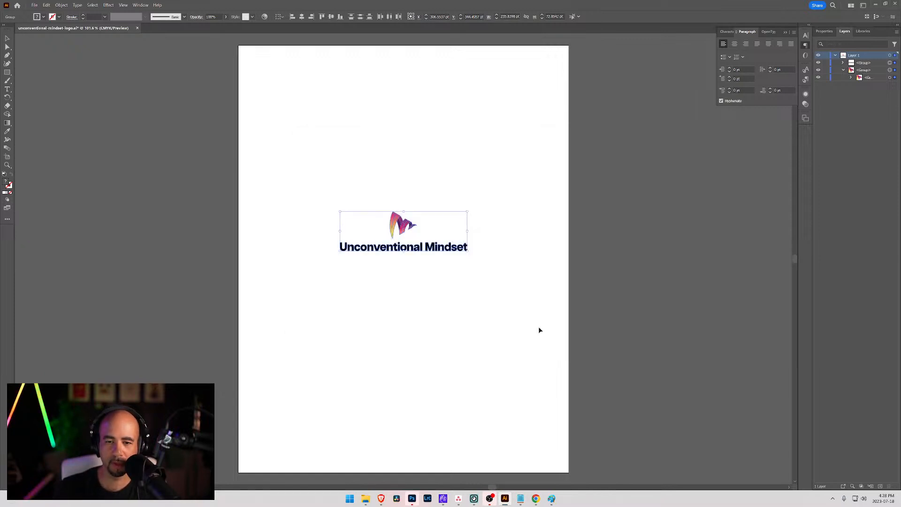
Upload the exported logo PNG to the image library and browse the Unconventional Mindset folder.
left_click(876, 5)
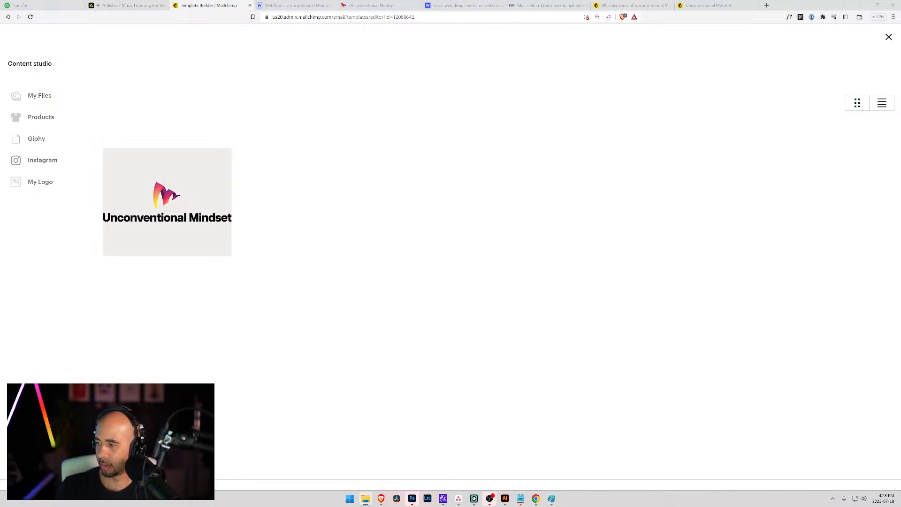
left_click_drag(366, 497, 470, 233)
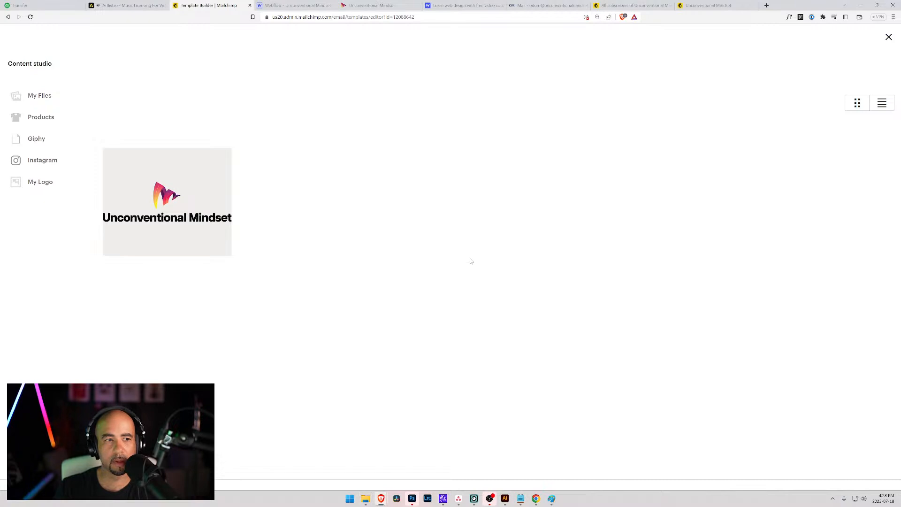
left_click(889, 37)
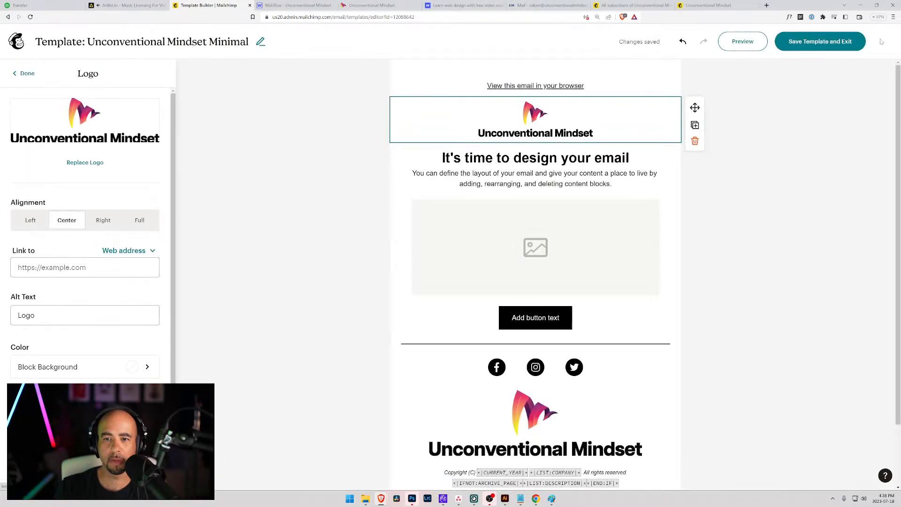
left_click(87, 166)
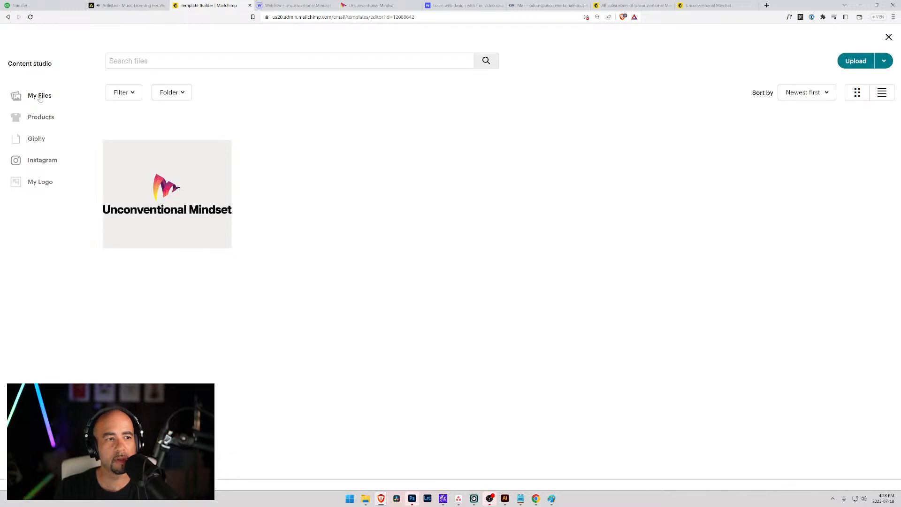
left_click(180, 94)
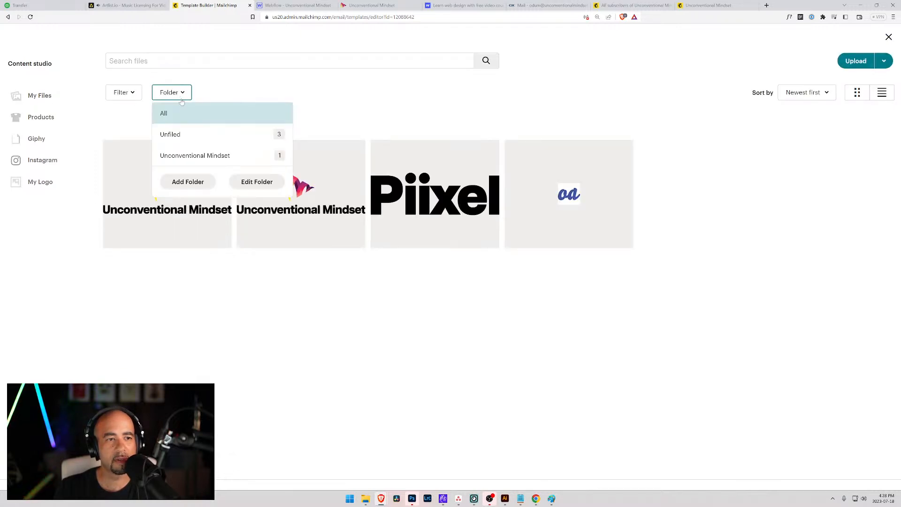
left_click(190, 156)
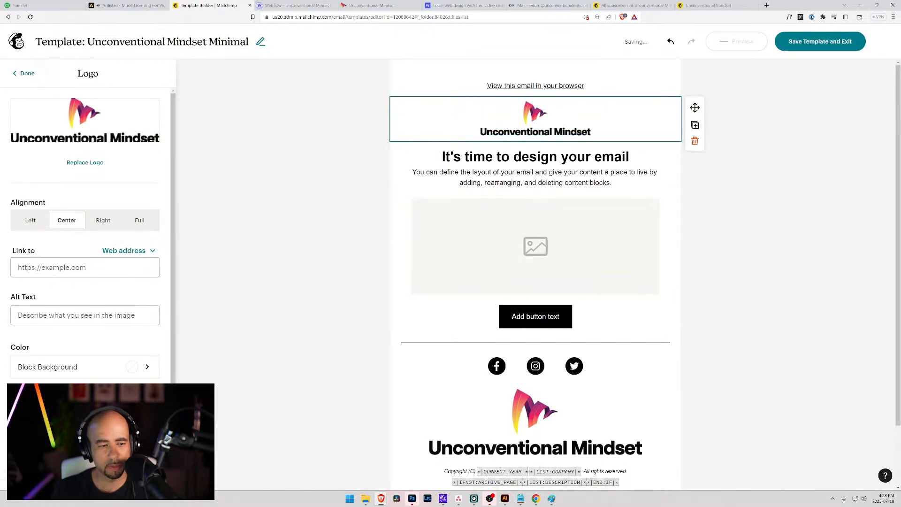
scroll(114, 343, "down", 1)
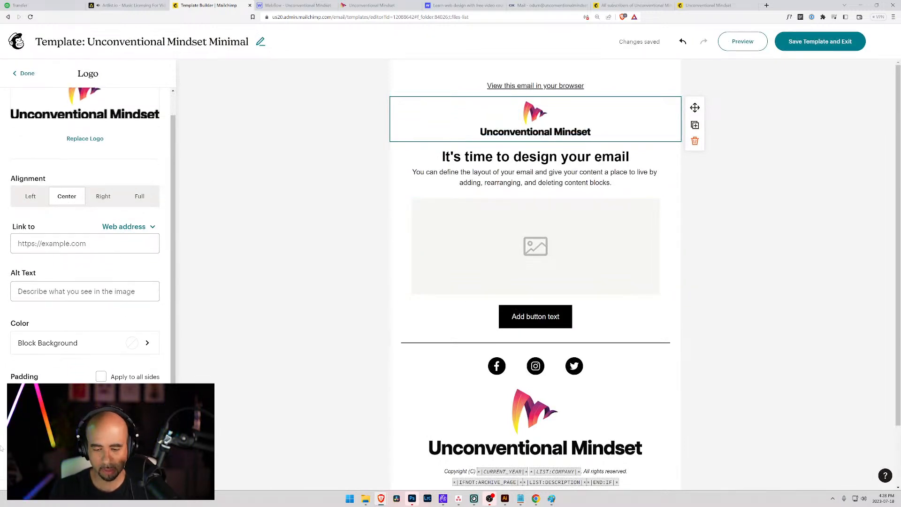
type("200")
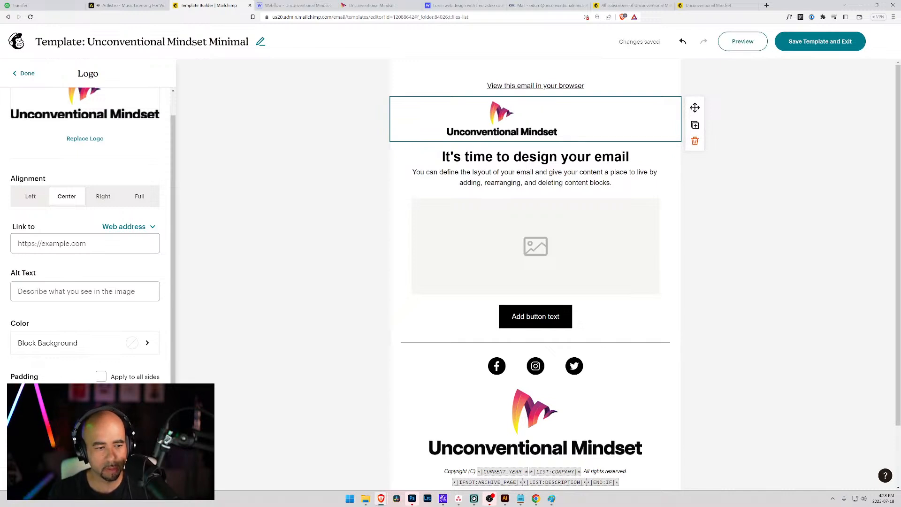
type("200")
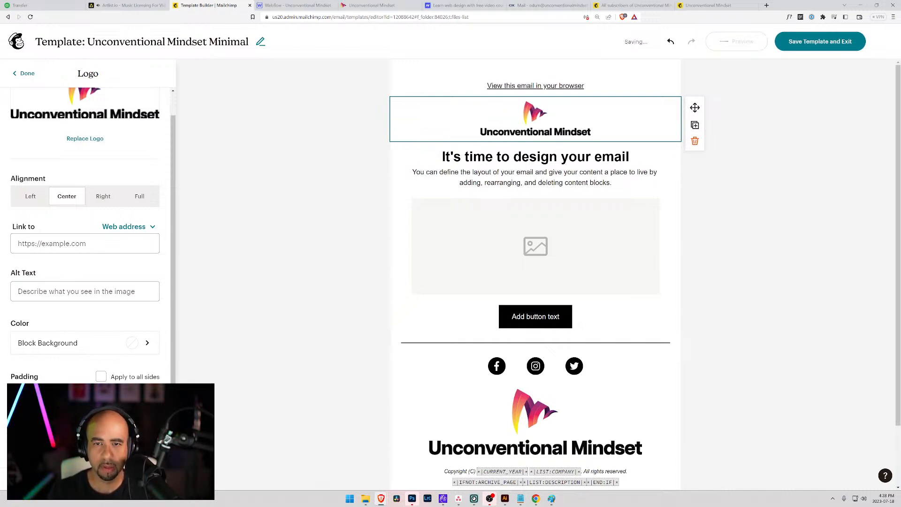
left_click(323, 258)
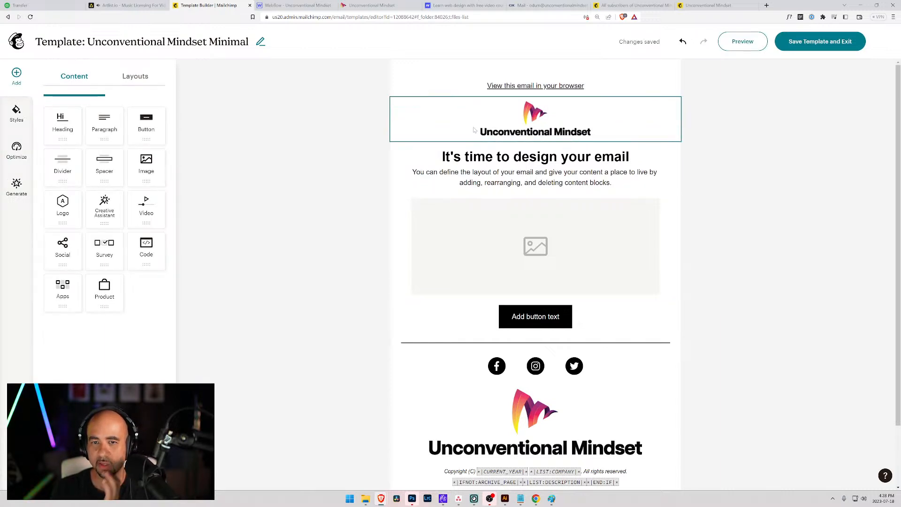
Shrink the header and footer logos with their corner handles.
left_click(487, 127)
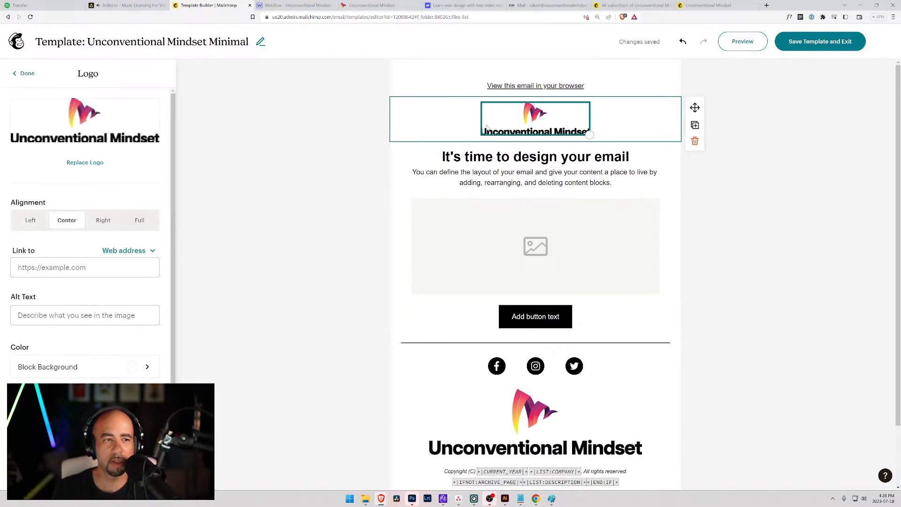
mouse_move(590, 135)
left_mouse_down()
mouse_move(555, 111)
mouse_move(579, 128)
left_mouse_up()
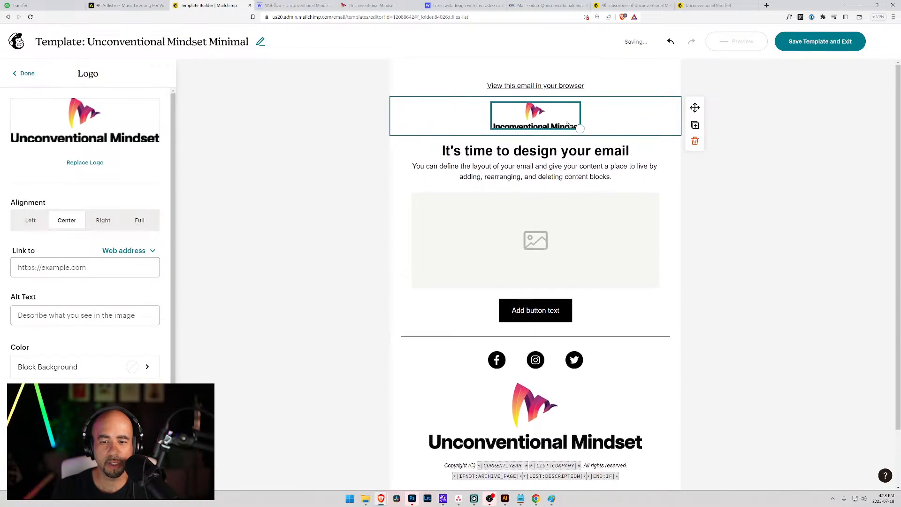
left_click(624, 435)
left_click_drag(641, 446, 536, 402)
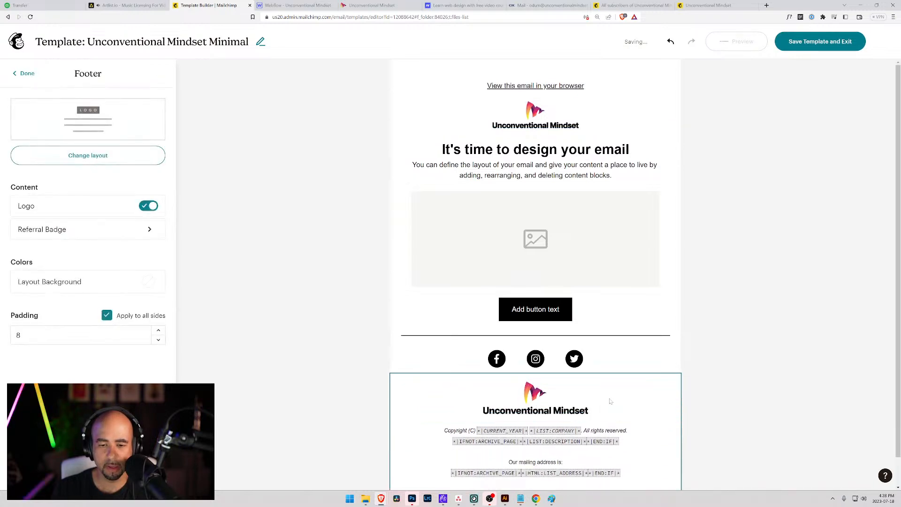
Replace the header logo with the uploaded Unconventional Mindset logo and shrink it.
left_click(536, 115)
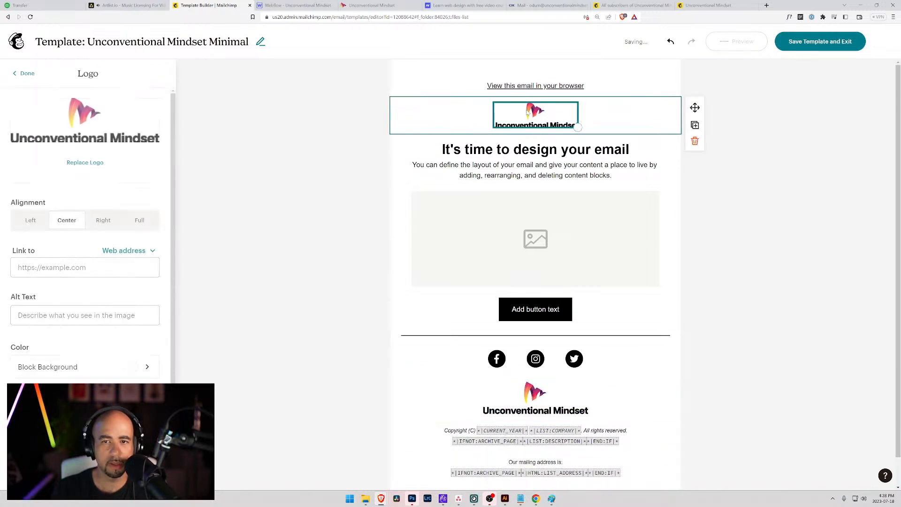
left_click(85, 162)
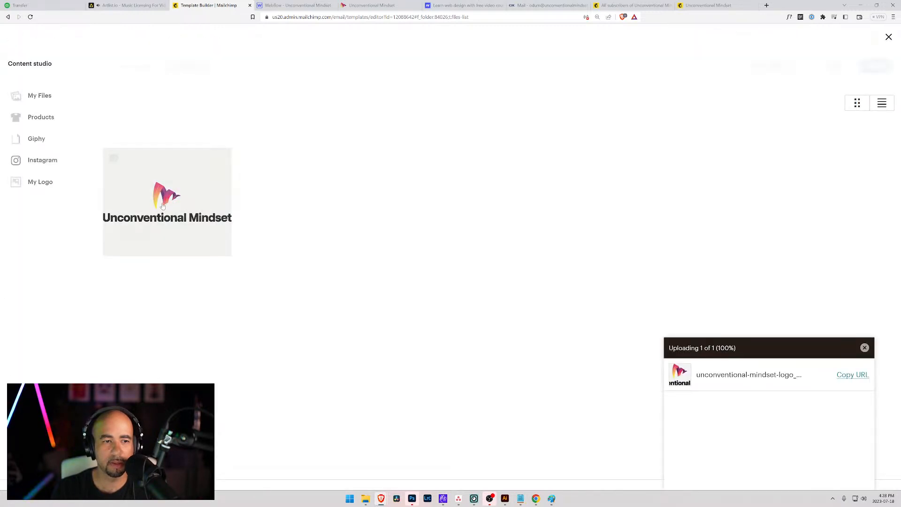
left_click(163, 206)
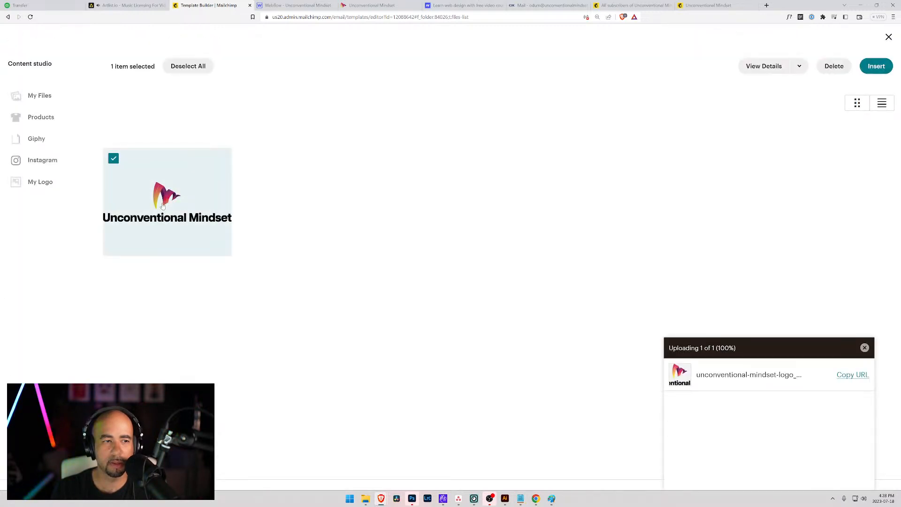
left_click(875, 67)
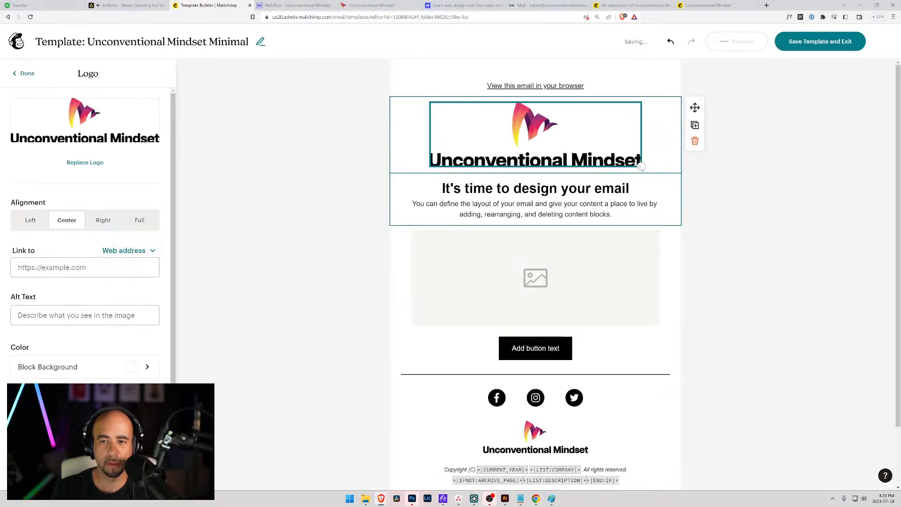
left_click_drag(641, 166, 575, 124)
left_click(448, 147)
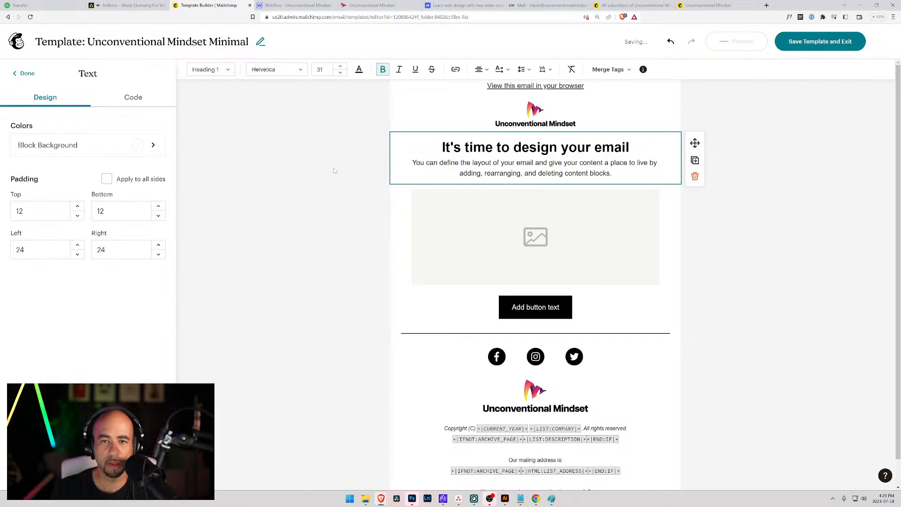
left_click(460, 131)
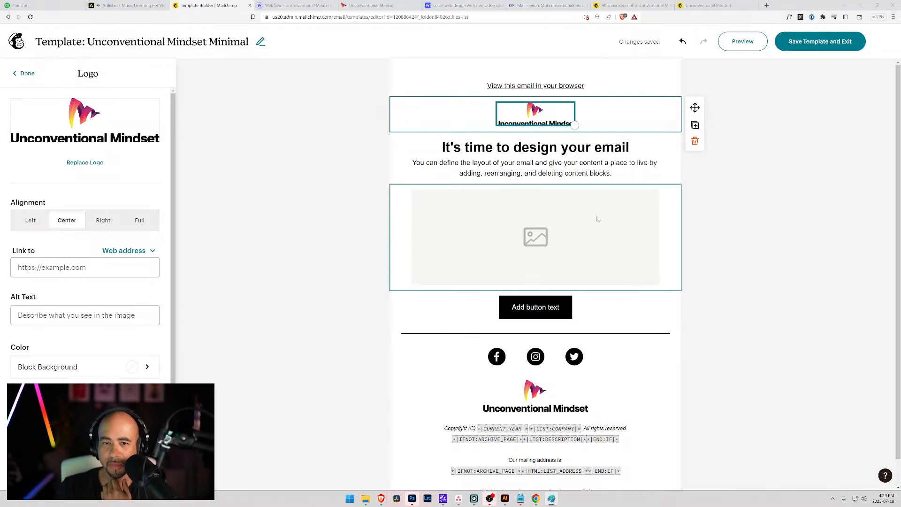
left_click(578, 176)
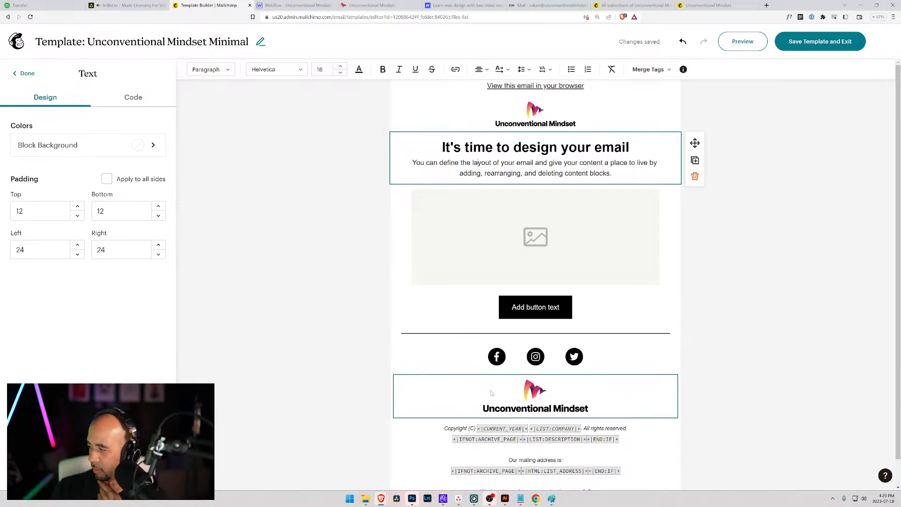
scroll(491, 392, "down", 1)
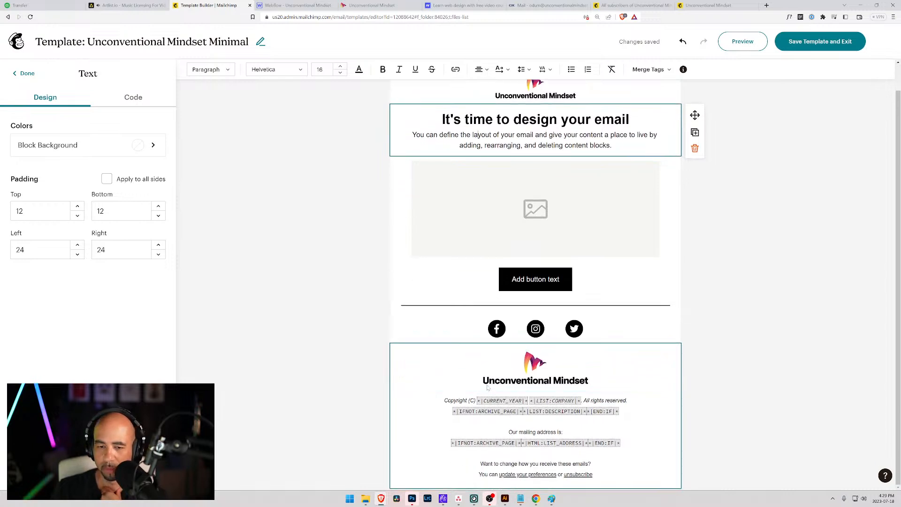
scroll(495, 340, "up", 1)
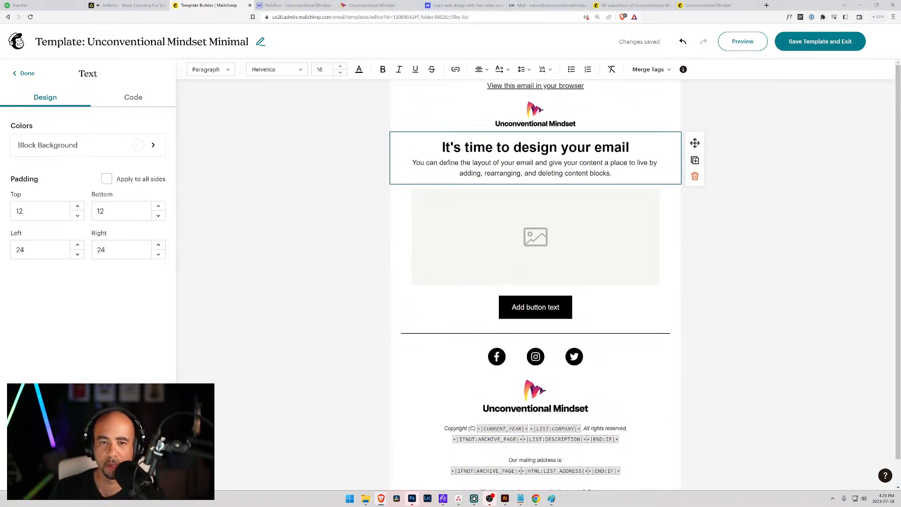
left_click(557, 147)
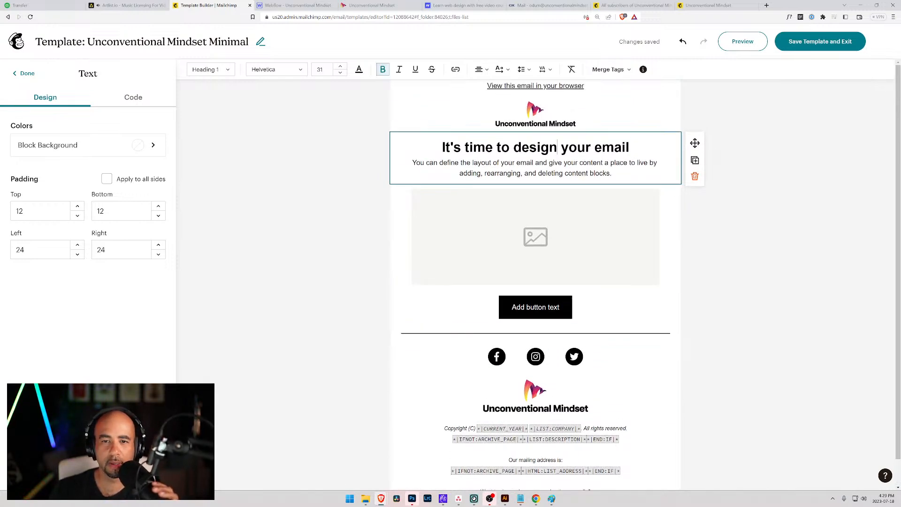
left_click(24, 75)
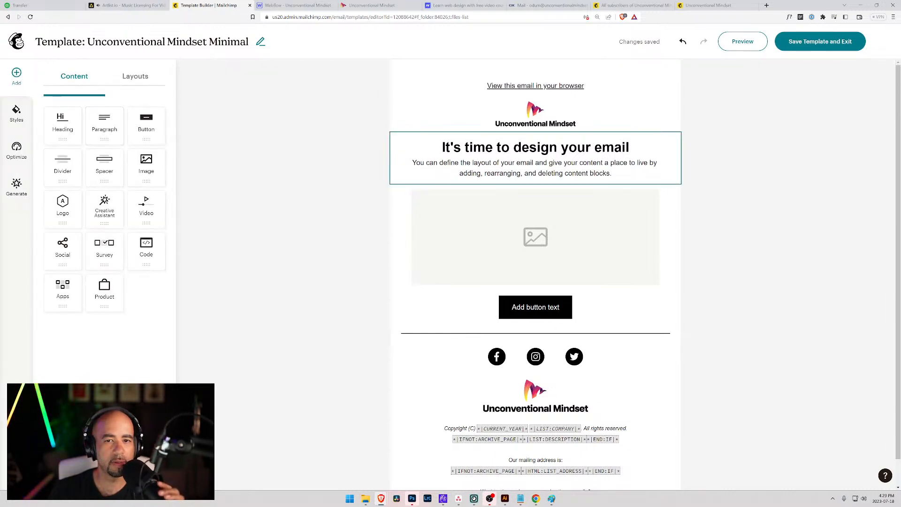
left_click(442, 147)
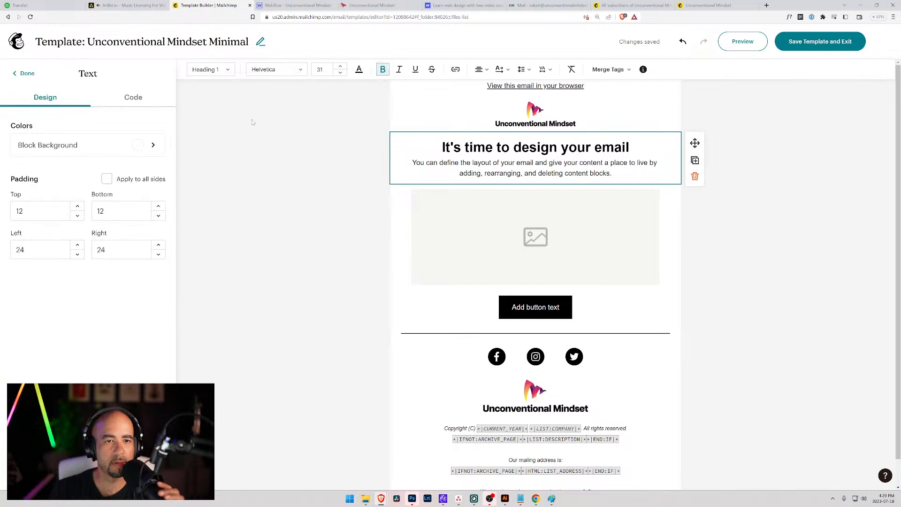
left_click(125, 98)
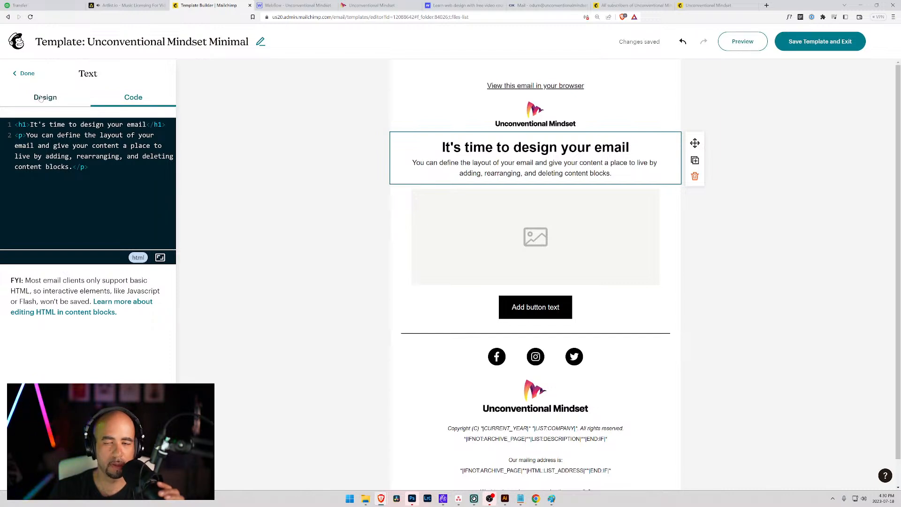
left_click(40, 97)
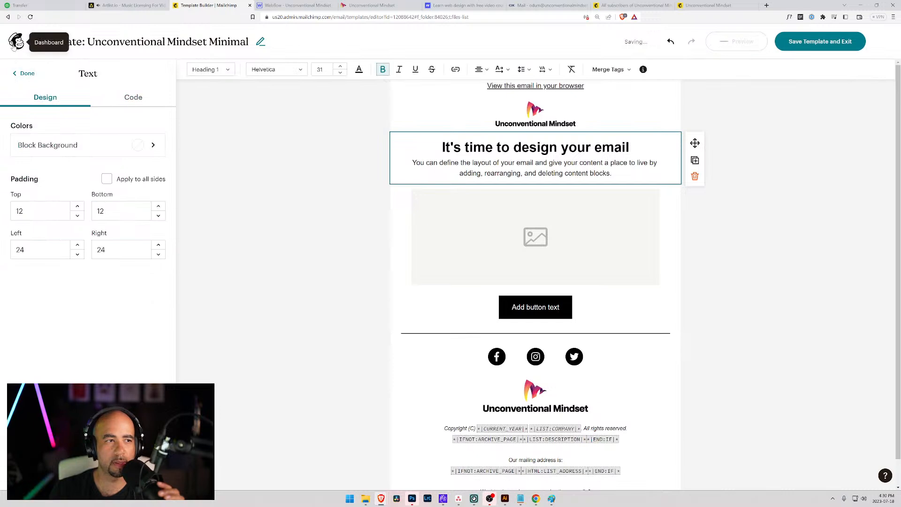
left_click(21, 74)
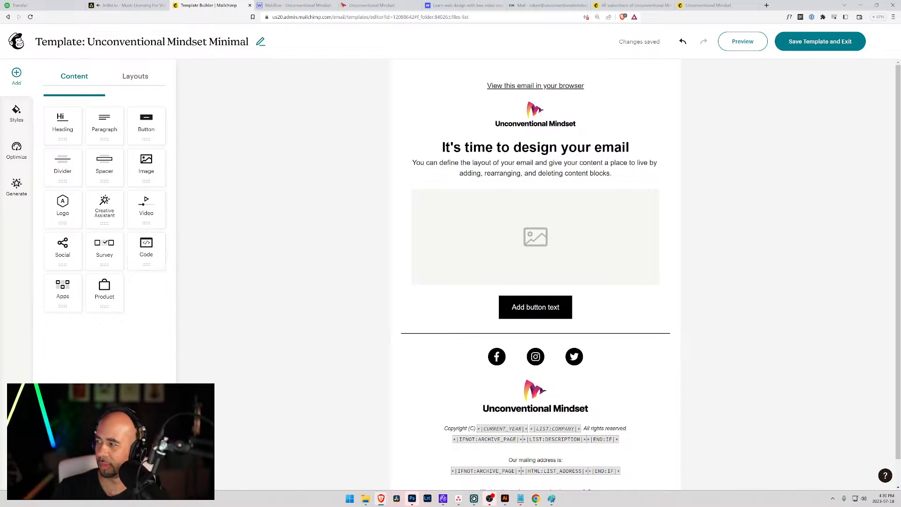
left_click(552, 498)
left_click_drag(428, 82, 438, 61)
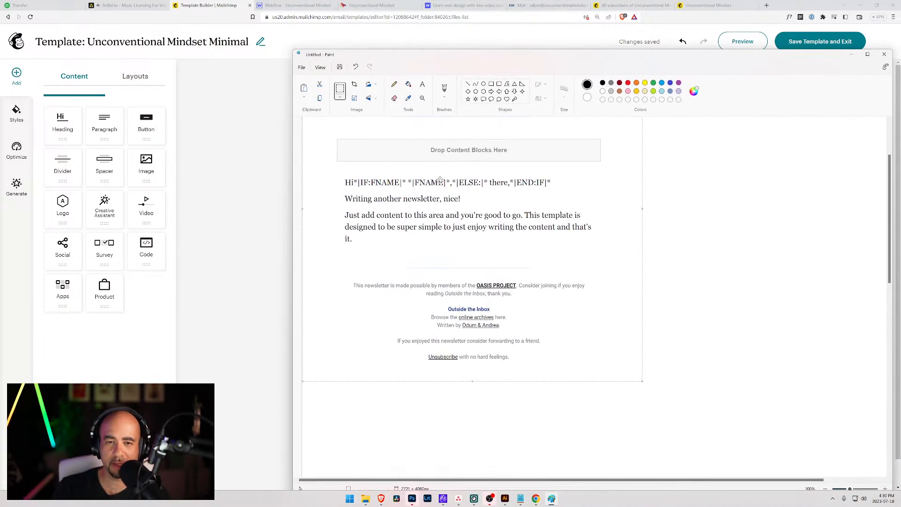
scroll(440, 180, "up", 2)
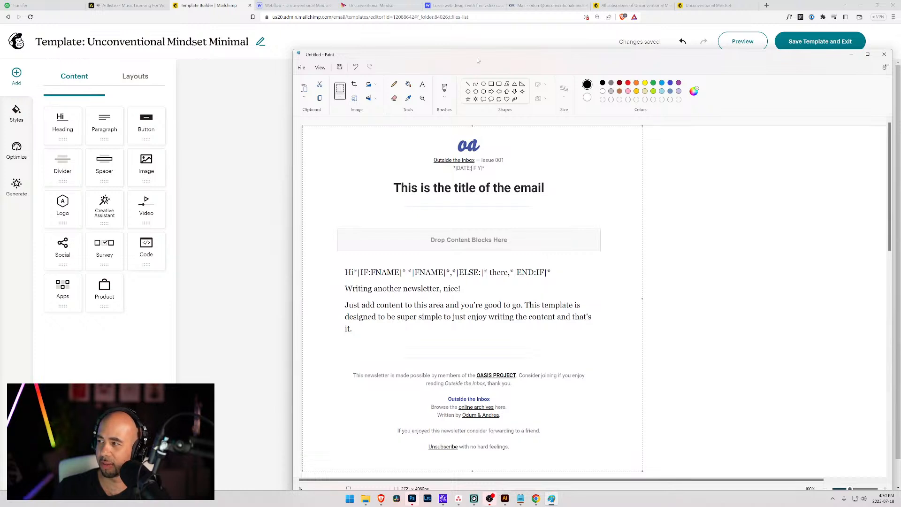
left_click_drag(478, 60, 900, 122)
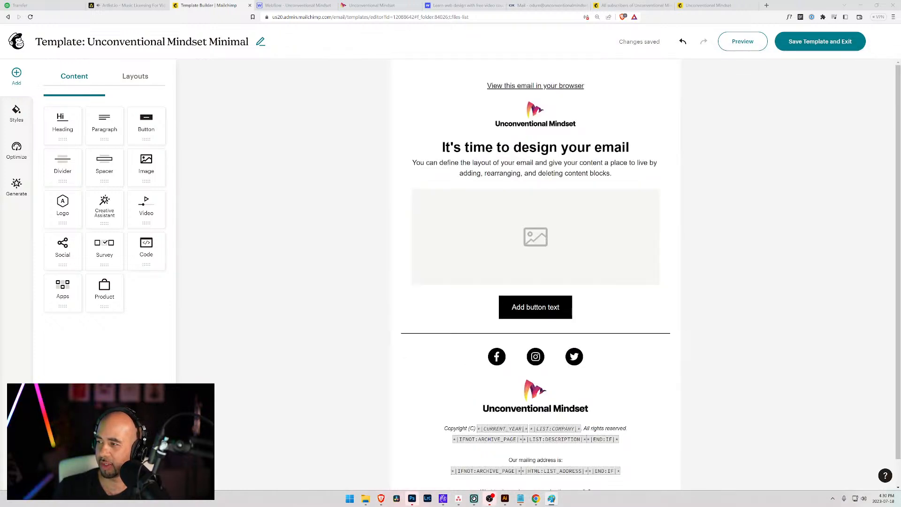
Add a new paragraph block between the logo and the heading.
left_click(535, 160)
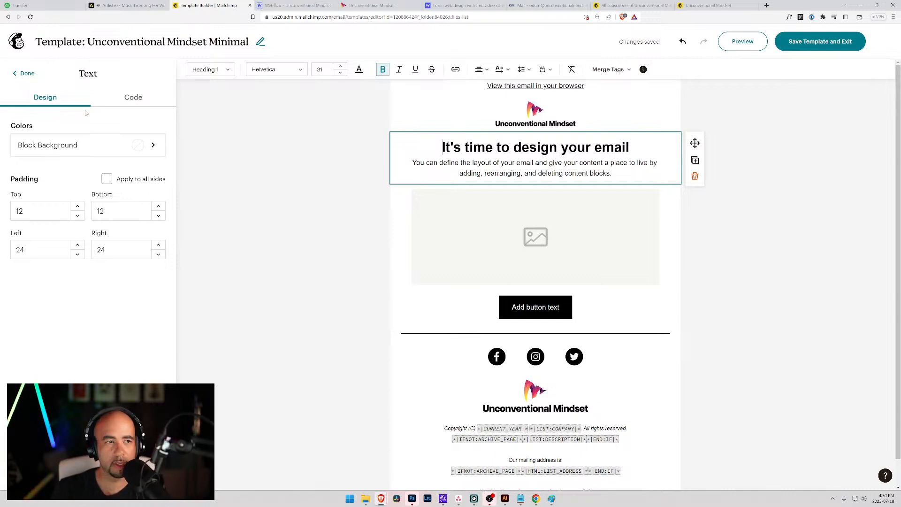
left_click(26, 73)
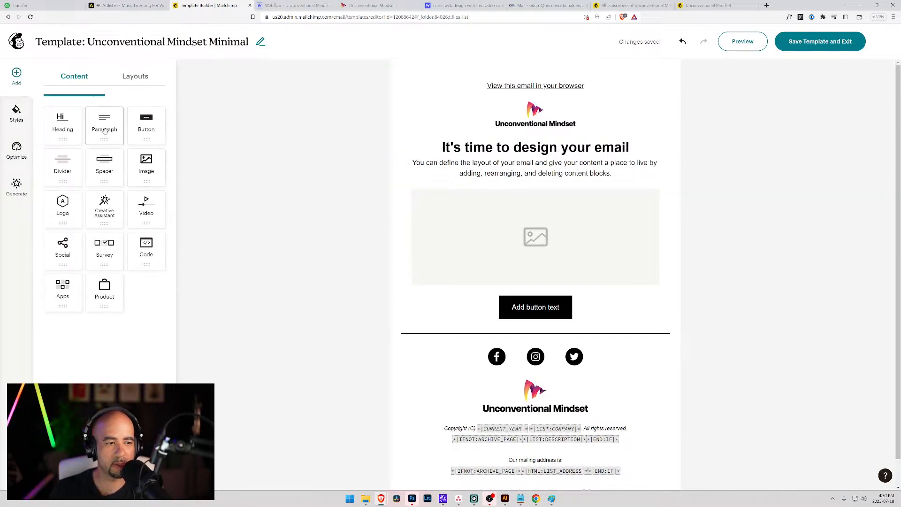
left_click_drag(105, 132, 447, 140)
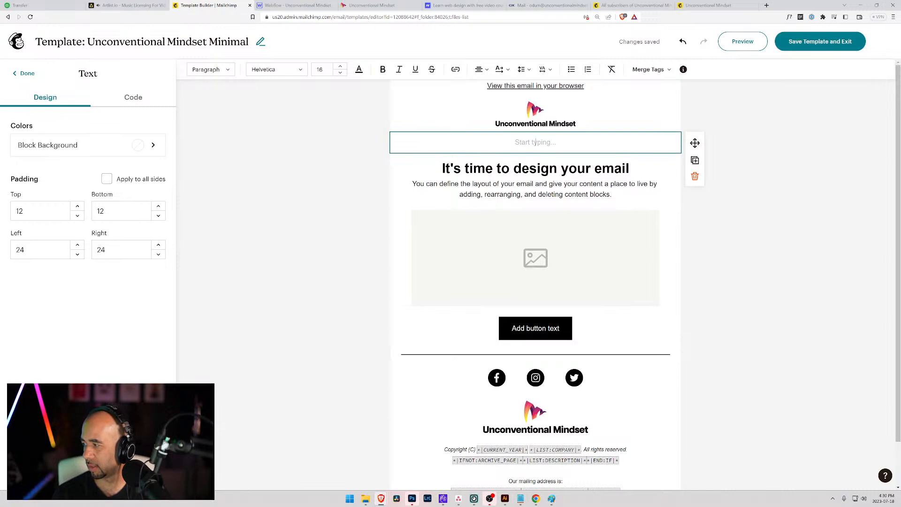
Type 'Issue 001' in the new block and start a fresh line beneath it.
type("uN")
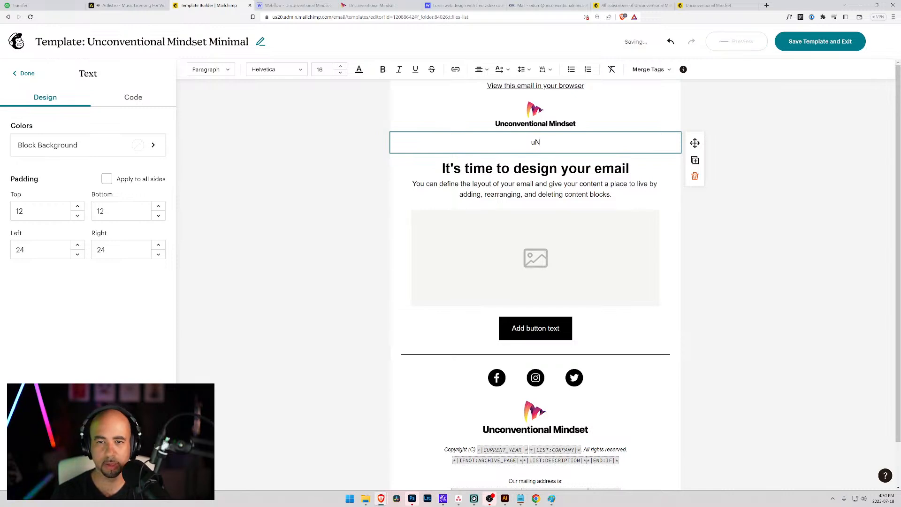
key("BackSpace")
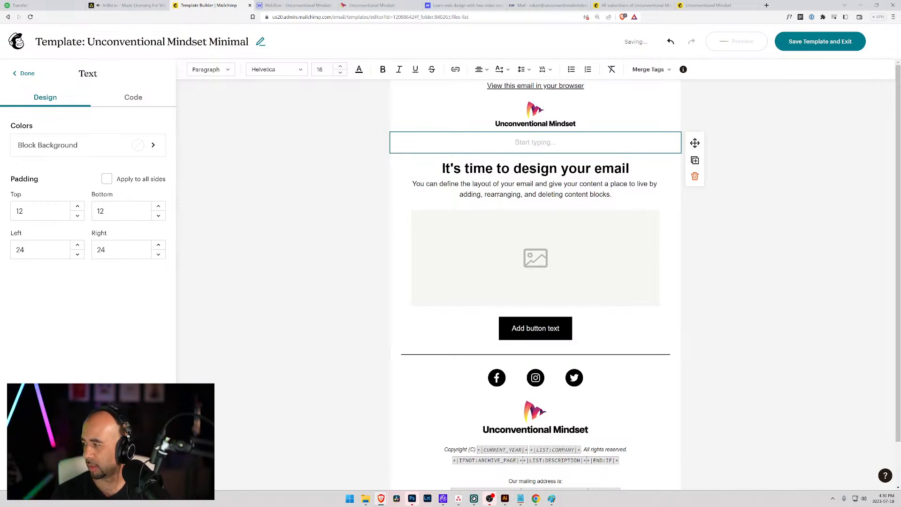
type("iesu")
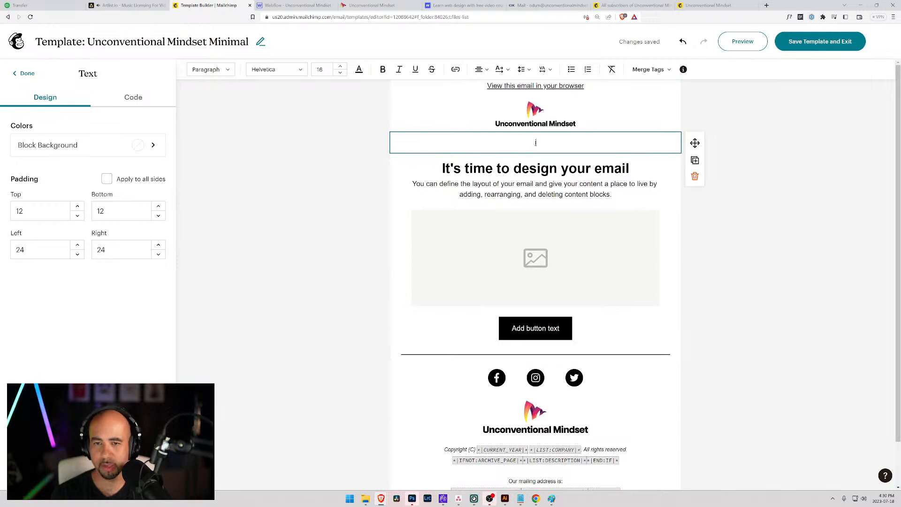
key("BackSpace")
key("BackSpace")
key("BackSpace")
key("BackSpace")
type("iSS")
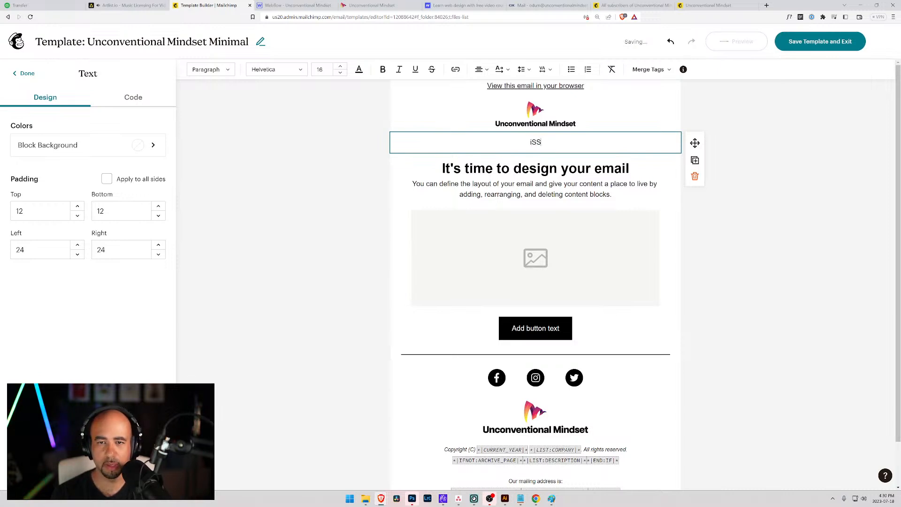
key("BackSpace")
type("ISSU")
key("BackSpace")
key("BackSpace")
key("BackSpace")
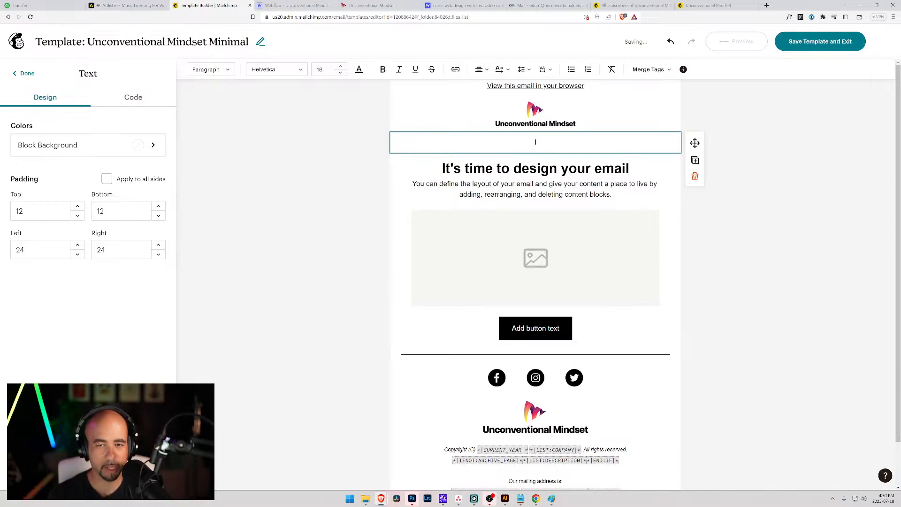
type("usue")
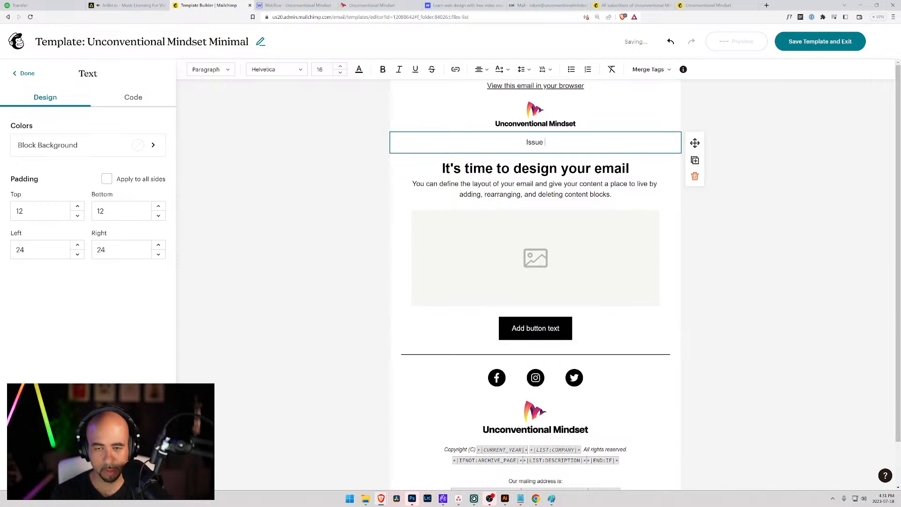
type(" 001")
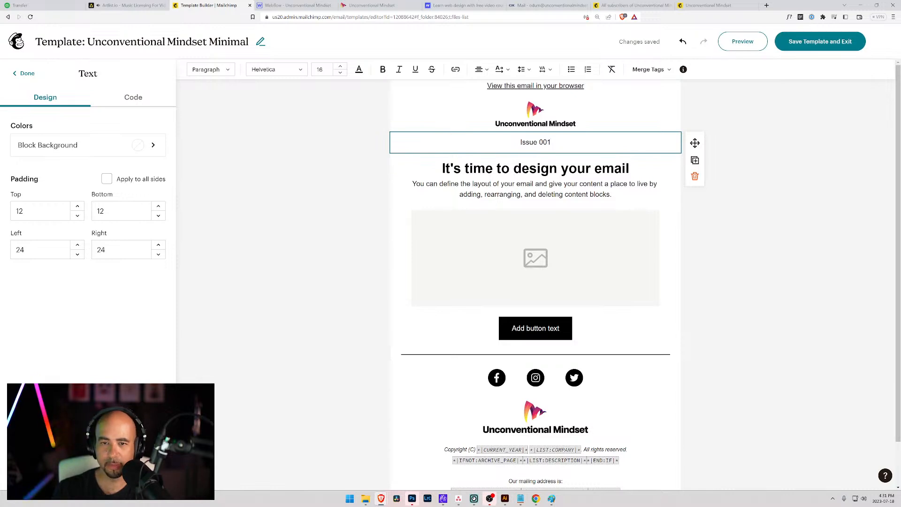
key("Return")
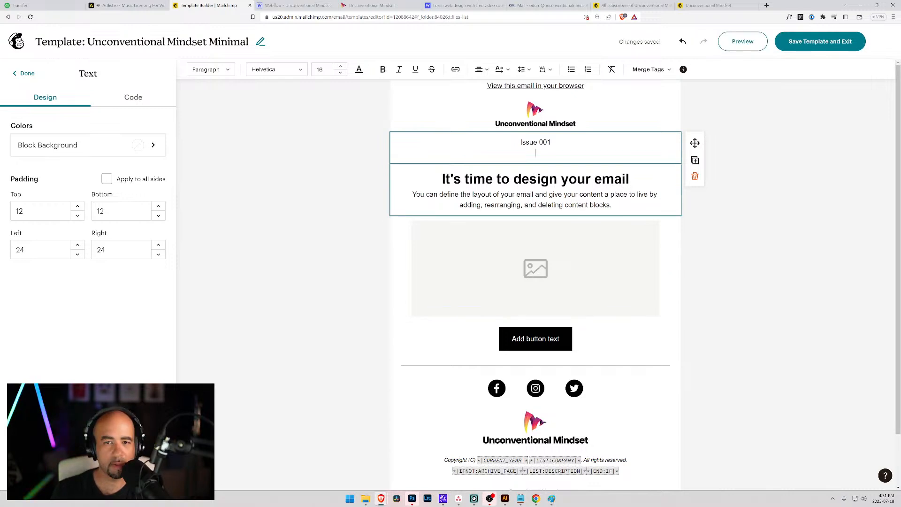
Insert a merge tag from the Merge Tags list on the line below Issue 001.
left_click(652, 69)
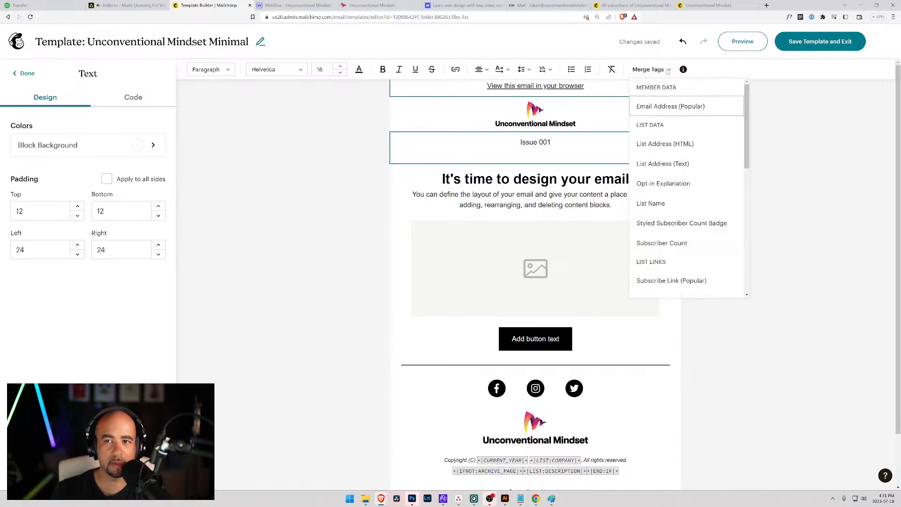
scroll(681, 223, "down", 5)
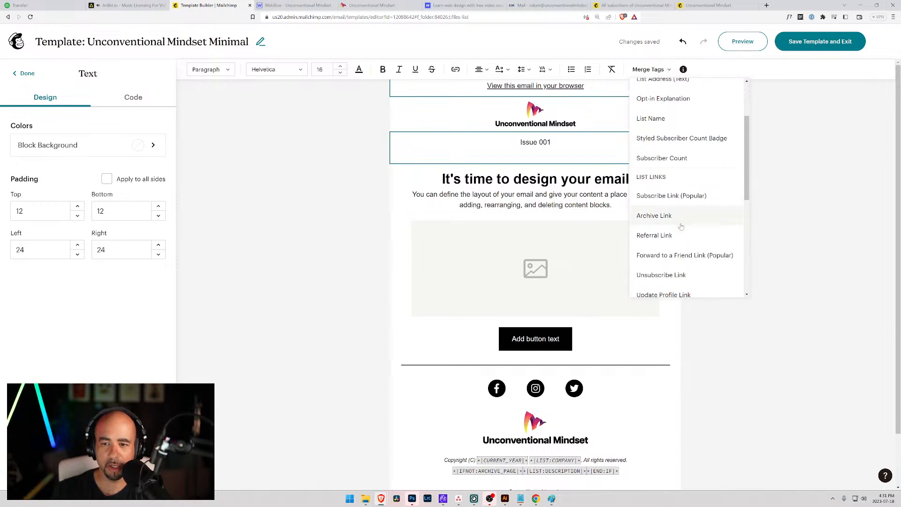
scroll(679, 227, "down", 2)
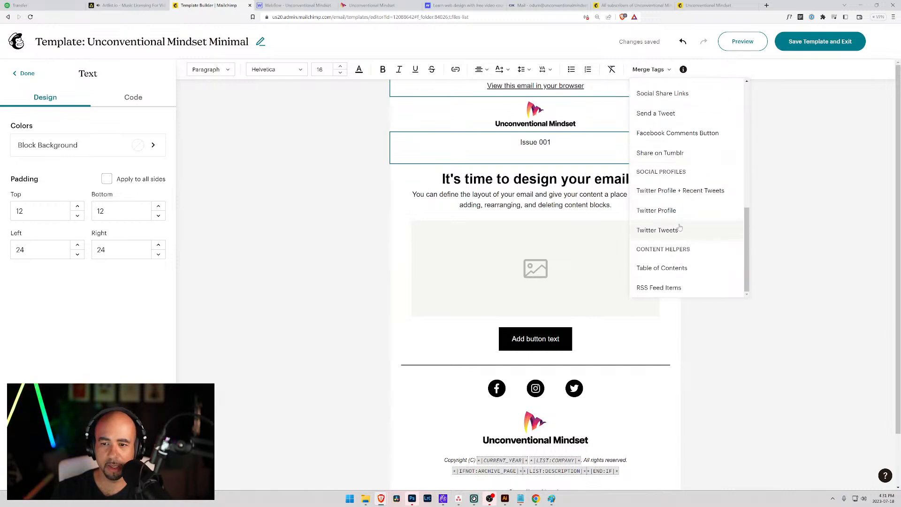
scroll(678, 226, "up", 7)
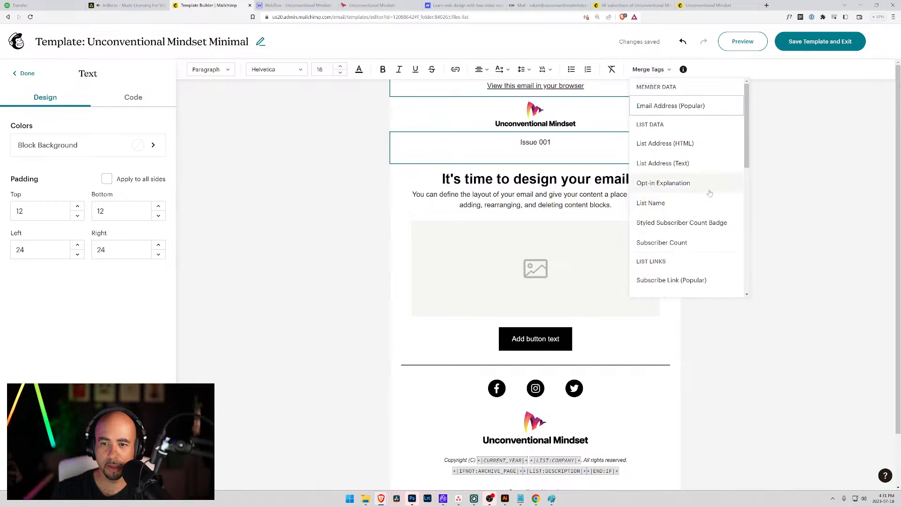
scroll(690, 185, "down", 1)
scroll(703, 193, "down", 5)
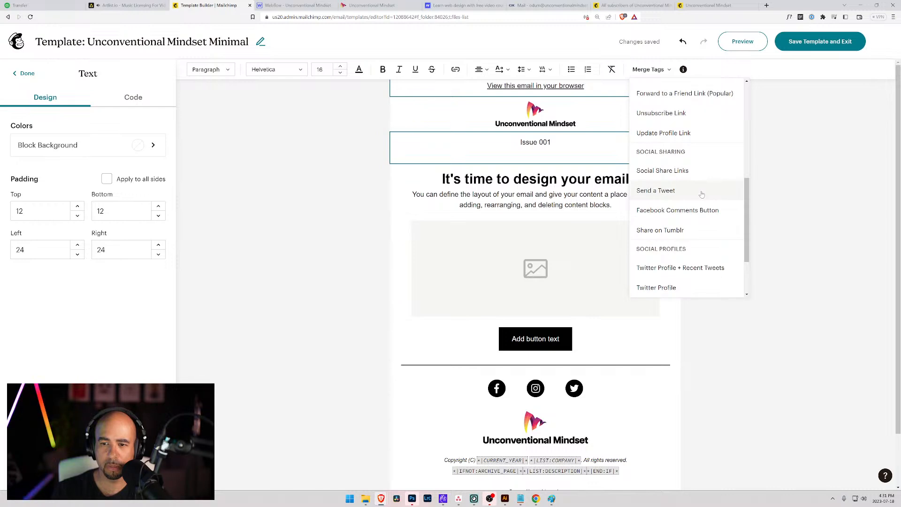
scroll(702, 194, "down", 2)
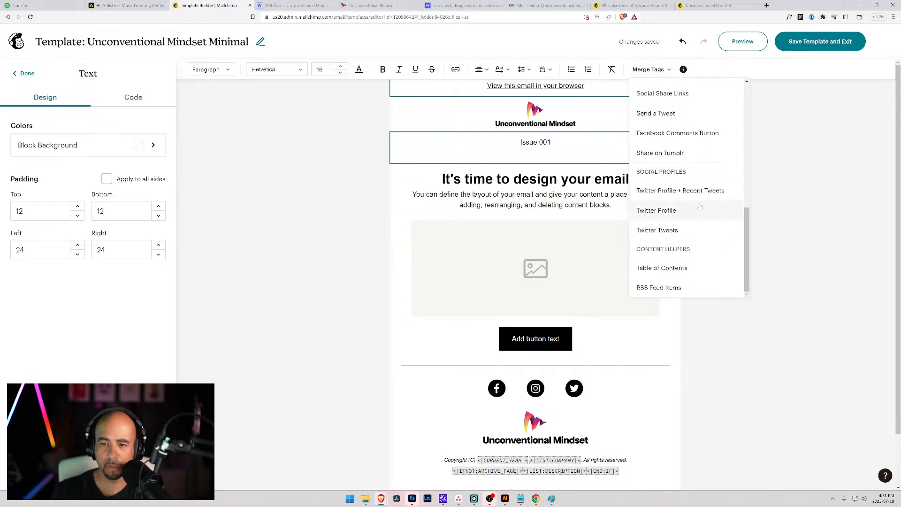
scroll(698, 225, "up", 2)
scroll(698, 226, "up", 5)
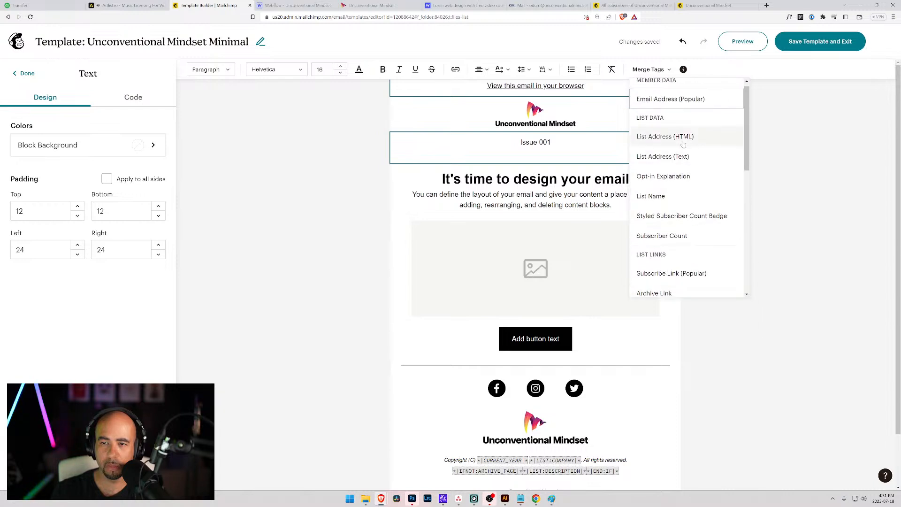
left_click(683, 137)
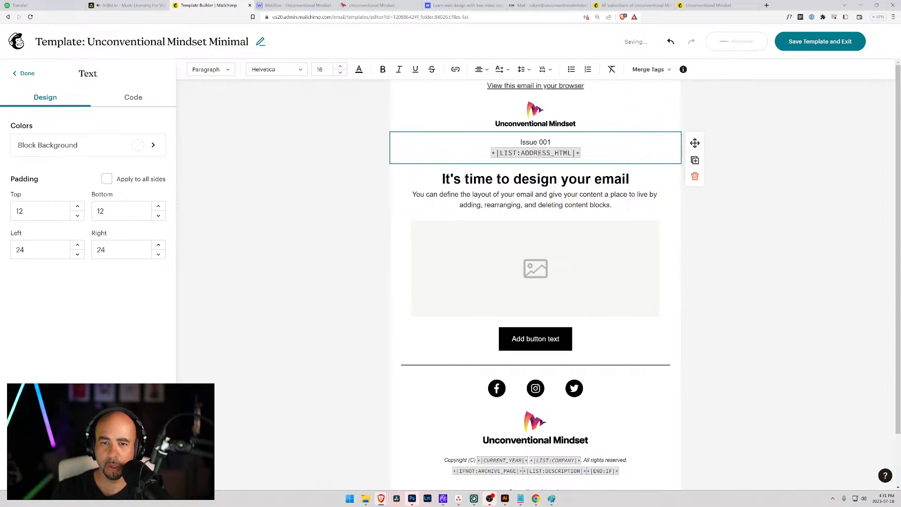
type("d")
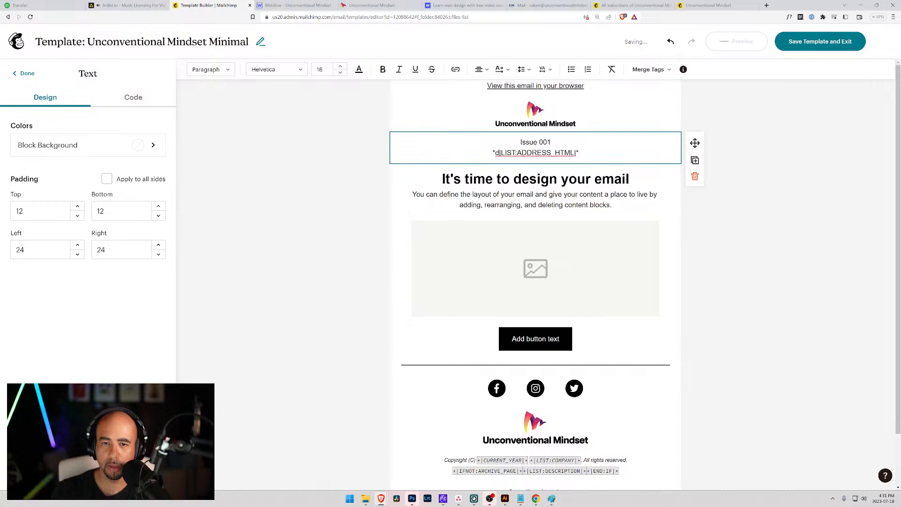
key("ctrl+z")
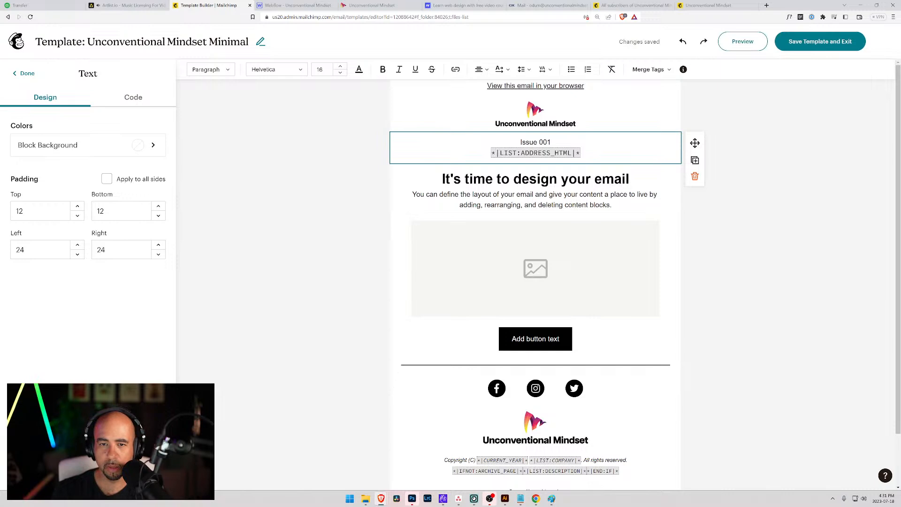
Edit the inserted tag to read *|DATE:j F Y|*.
left_click_drag(500, 153, 572, 153)
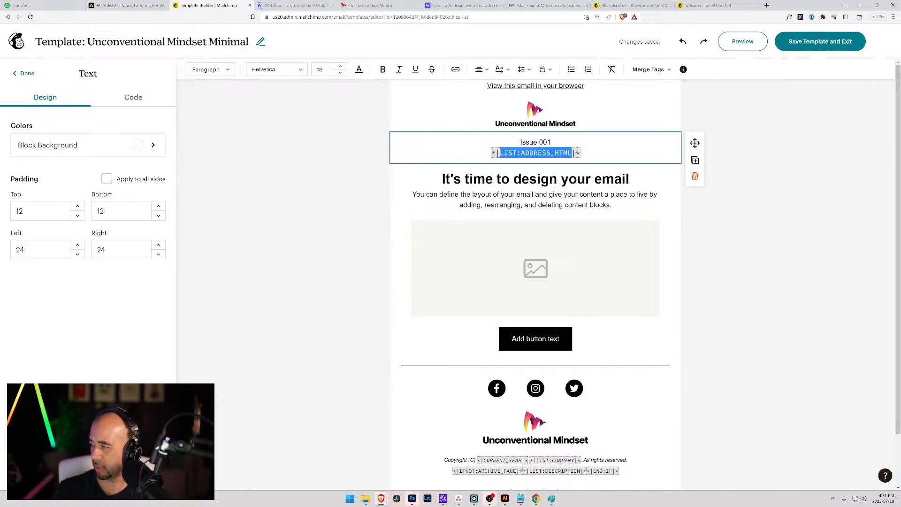
type("DATE")
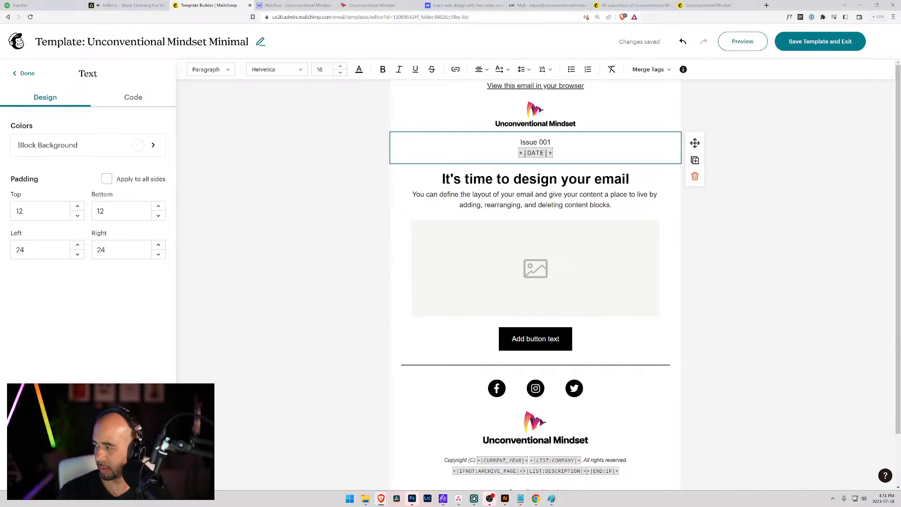
type(":")
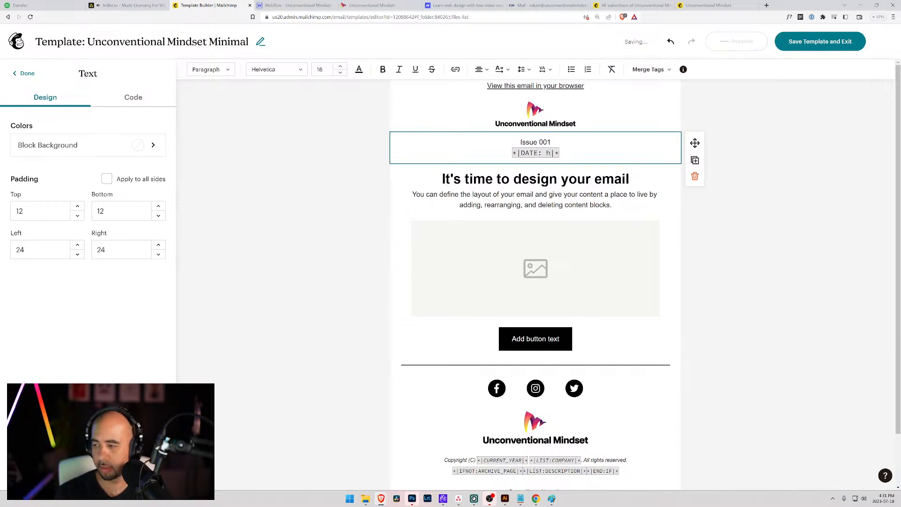
key("BackSpace")
type("j")
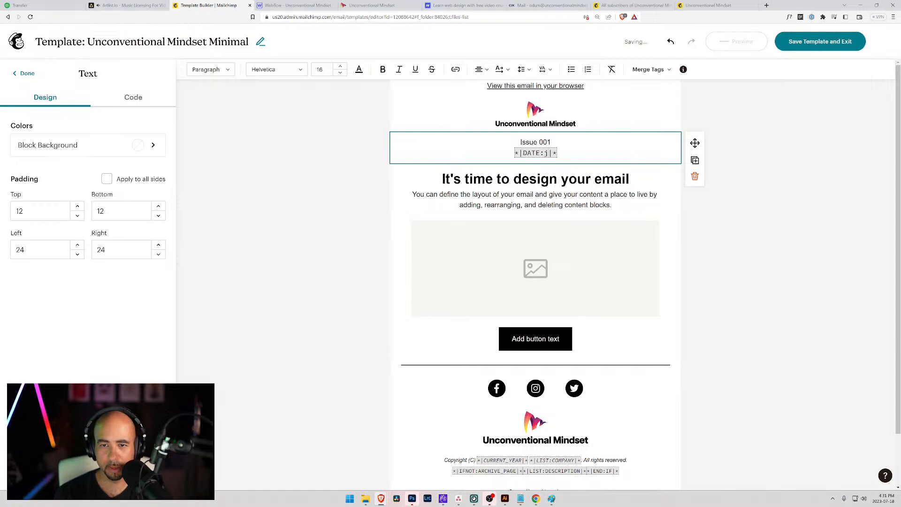
type(" F Y")
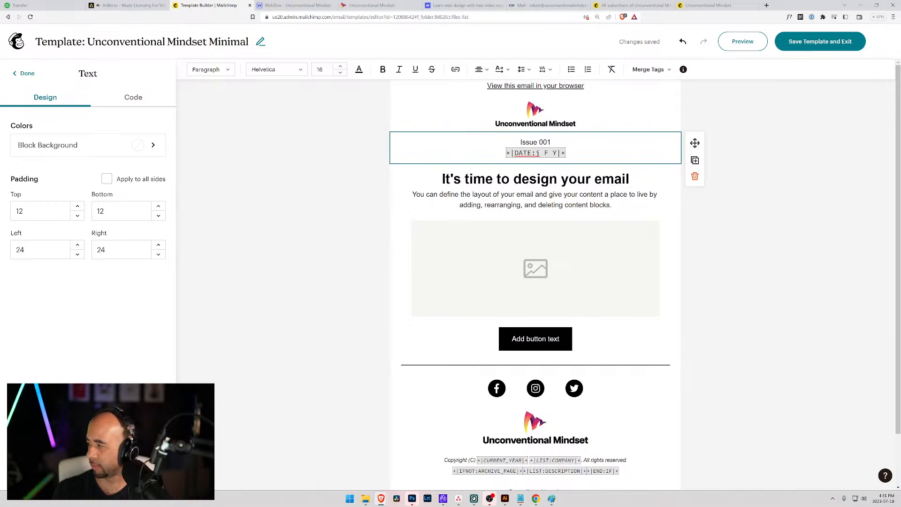
Check the header and footer blocks' HTML in the Code view, then return to Design.
left_click_drag(552, 142, 521, 142)
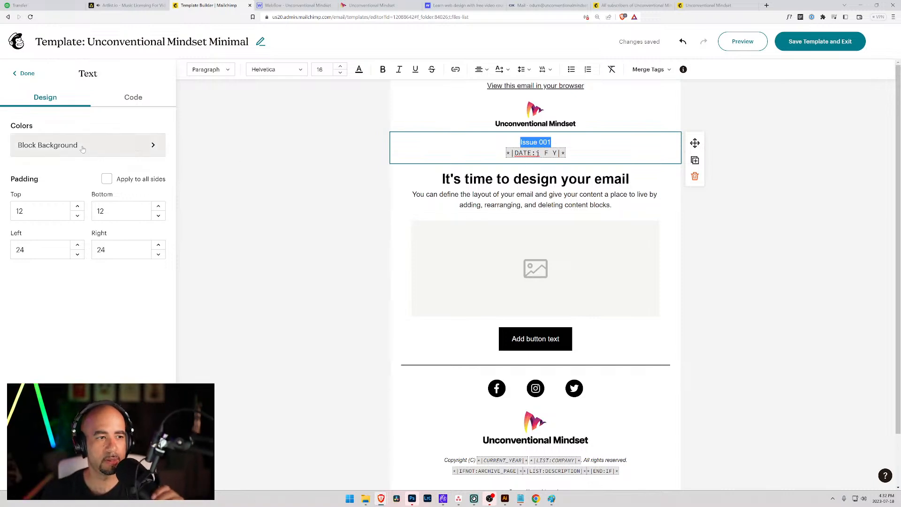
left_click(135, 98)
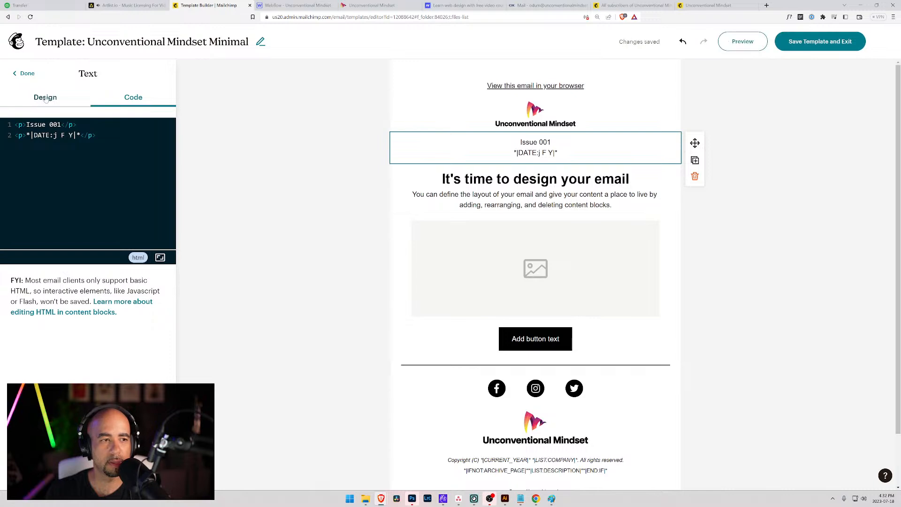
scroll(536, 338, "down", 2)
left_click(535, 437)
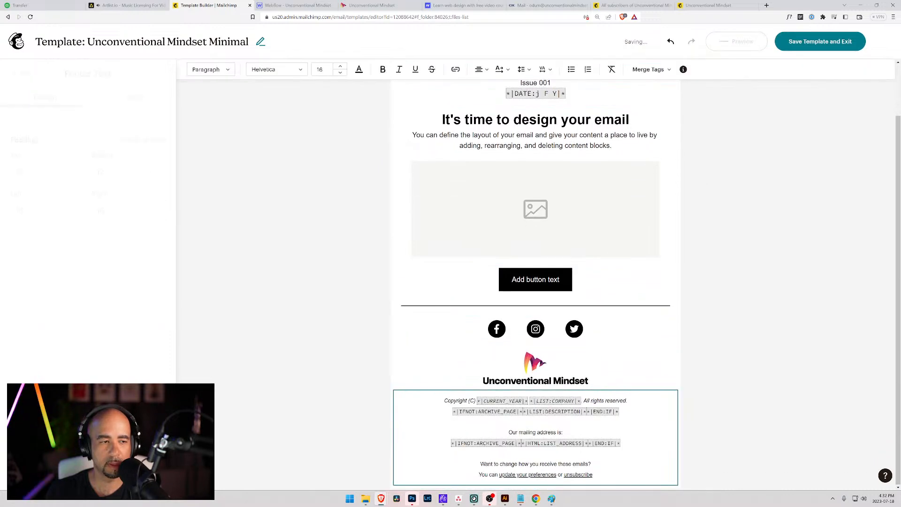
left_click(133, 98)
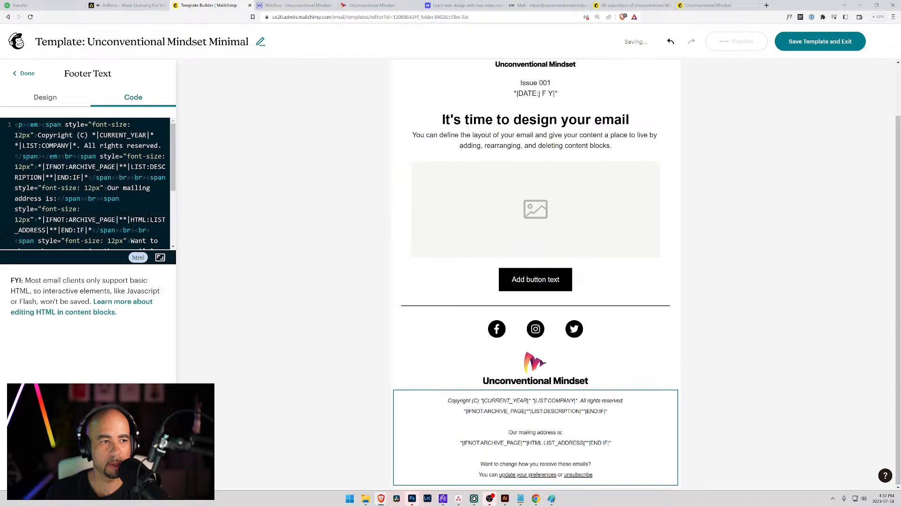
left_click(45, 98)
left_click(535, 89)
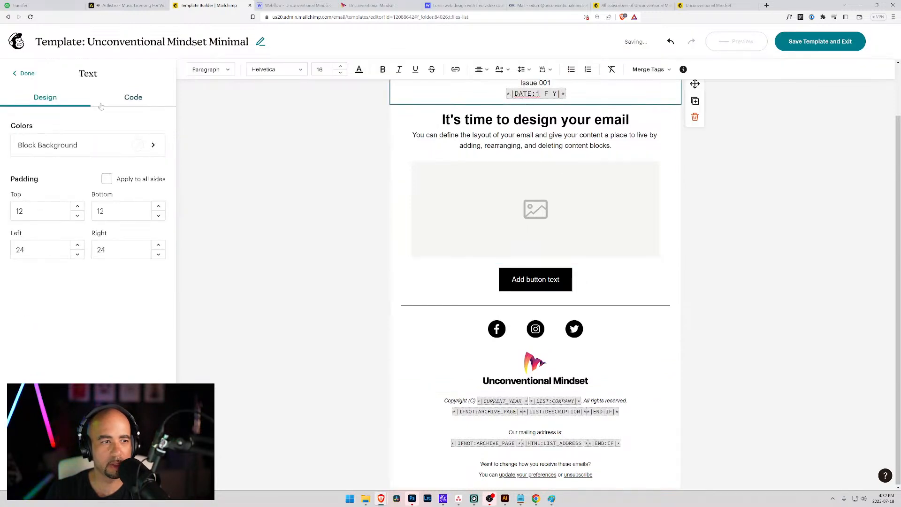
left_click(133, 97)
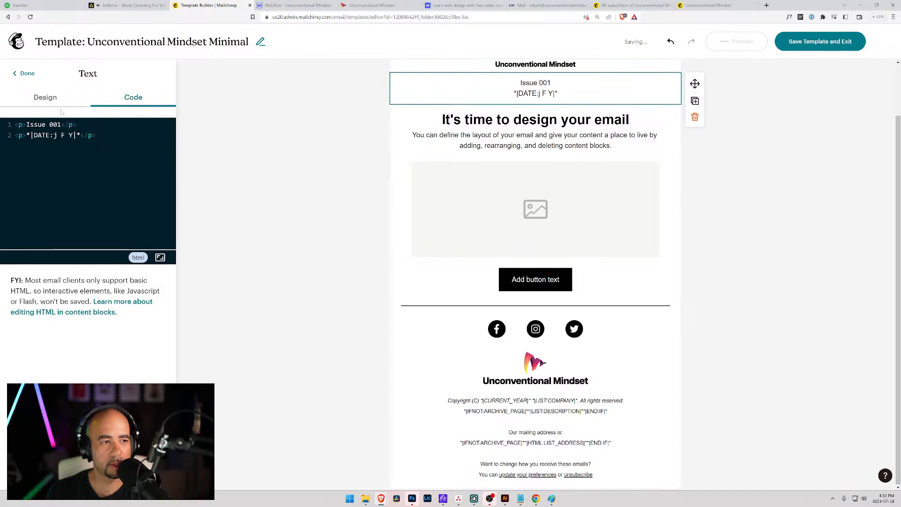
left_click(39, 100)
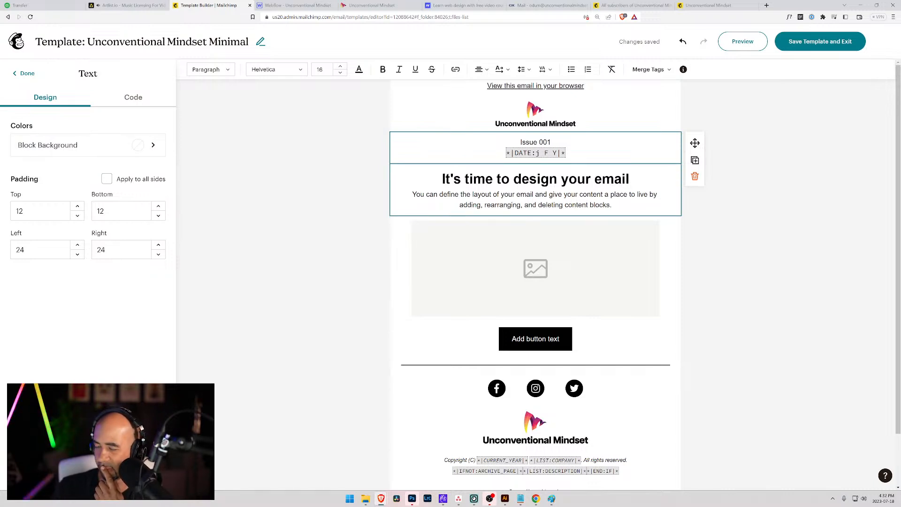
Delete the placeholder paragraph under the heading.
left_click(535, 179)
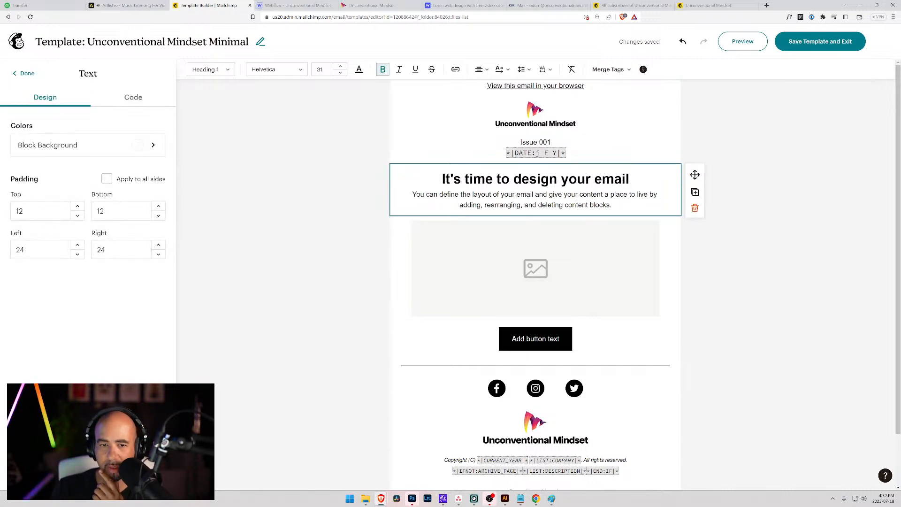
left_click_drag(412, 195, 612, 205)
key("BackSpace")
key("BackSpace")
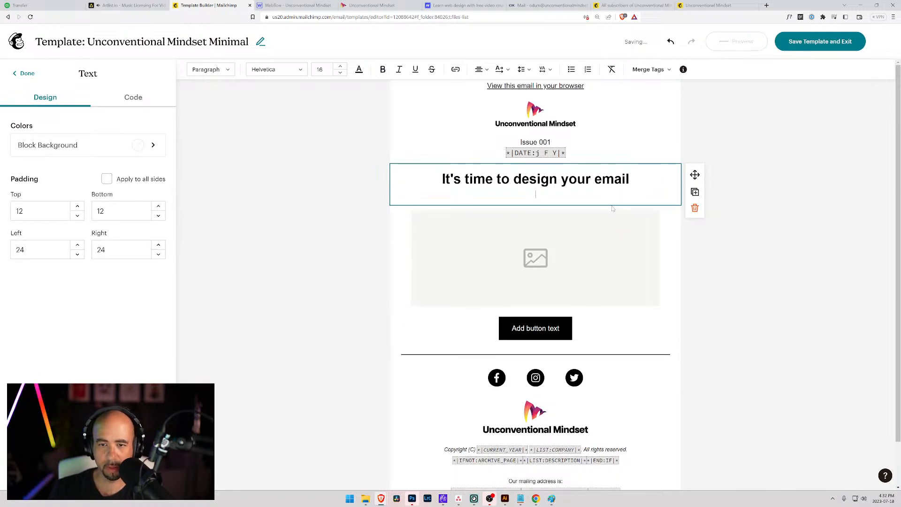
Retitle the heading 'This is the title for the email'.
left_click_drag(631, 183, 439, 194)
type("TRhi")
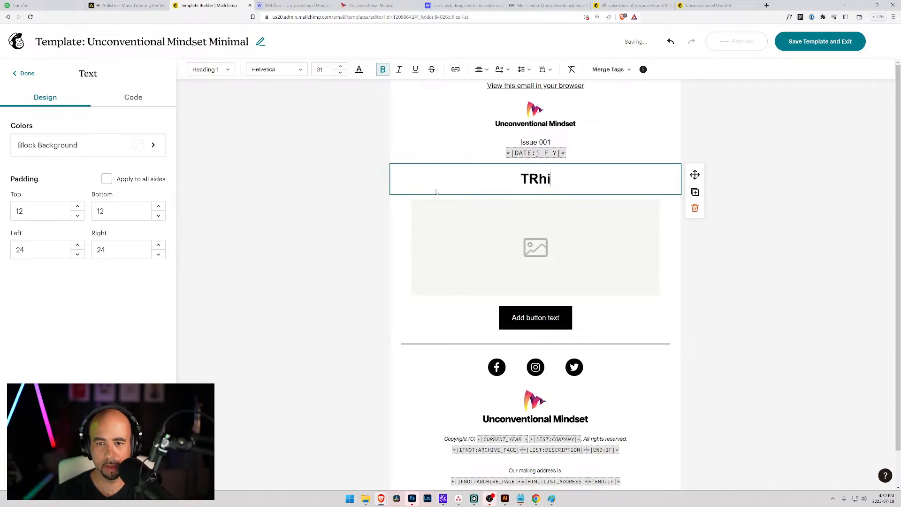
key("BackSpace")
key("BackSpace")
key("BackSpace")
type("his is the titlee")
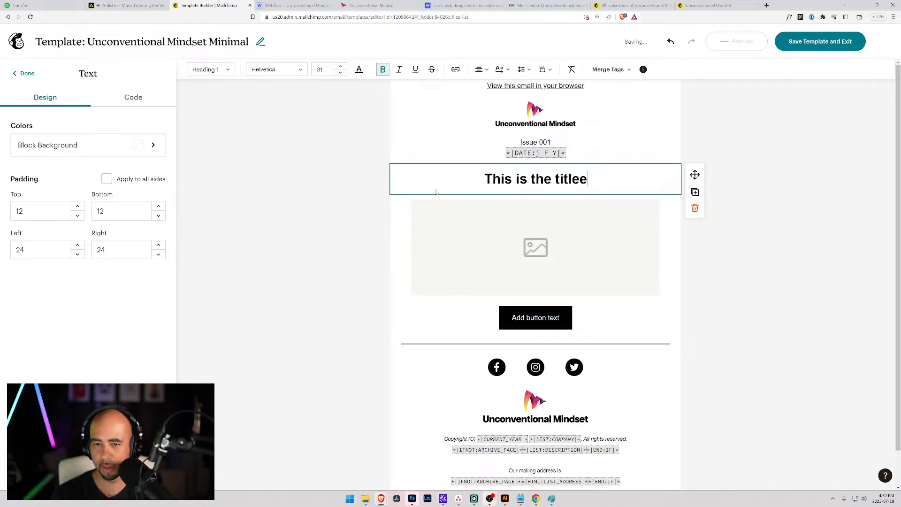
key("BackSpace")
type("for the email")
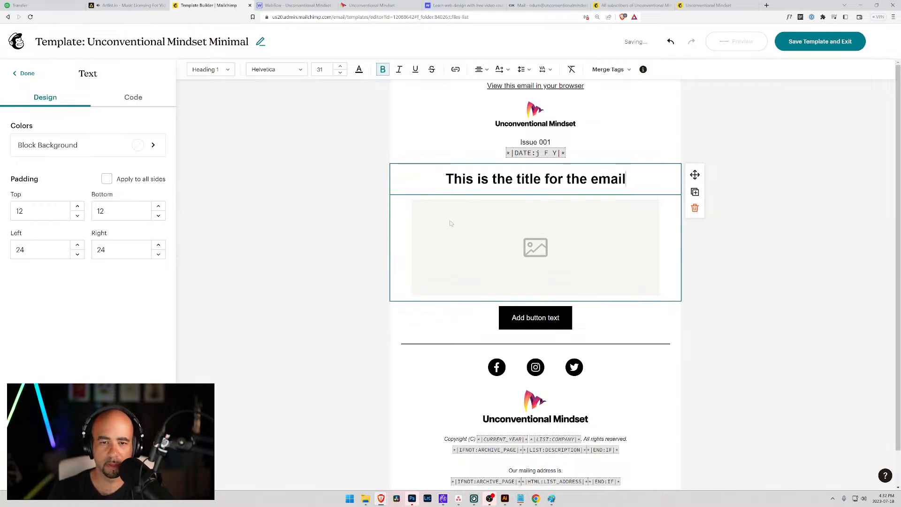
Move the divider up to sit directly beneath the title.
left_click(432, 346)
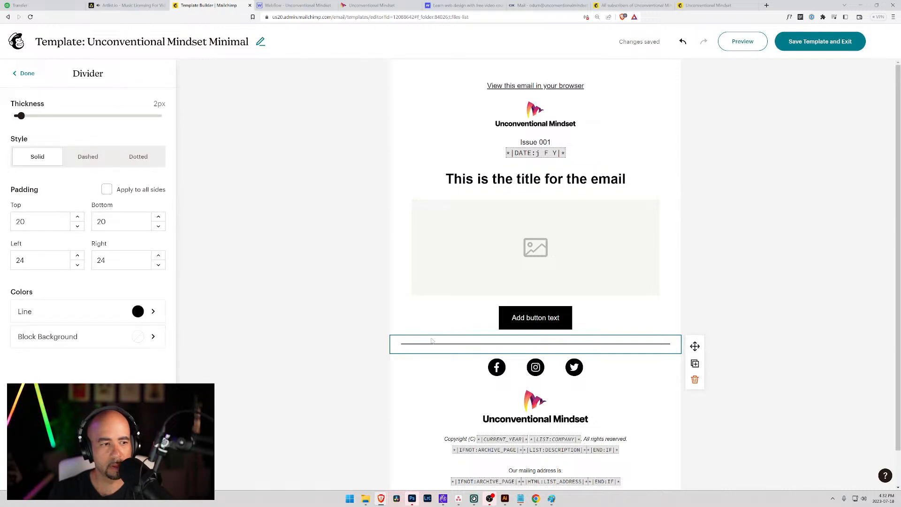
left_click(434, 201)
left_click(641, 339)
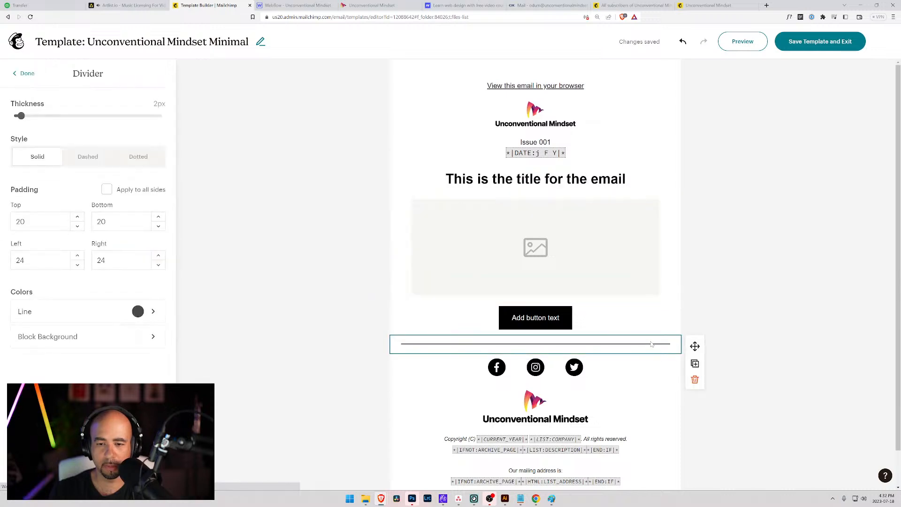
left_click_drag(695, 346, 667, 197)
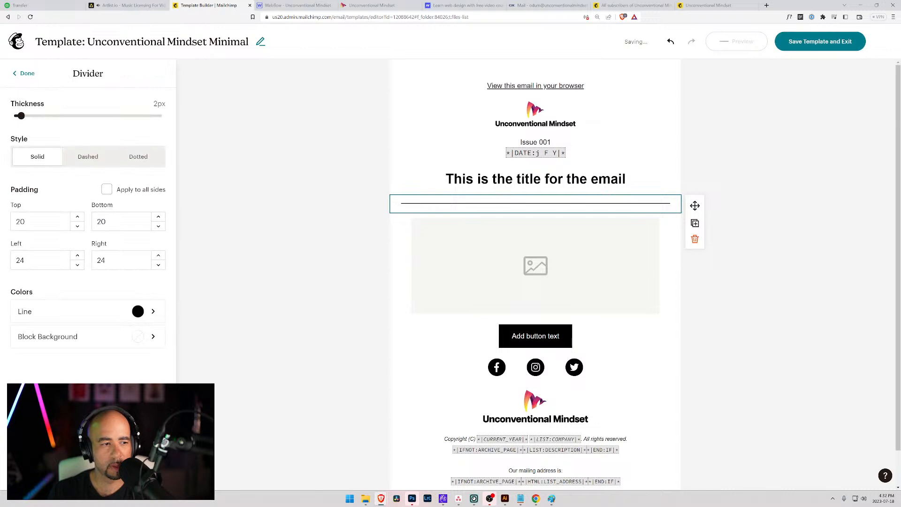
Try divider side padding values of 100 and then 150.
left_click(107, 190)
left_click(107, 190)
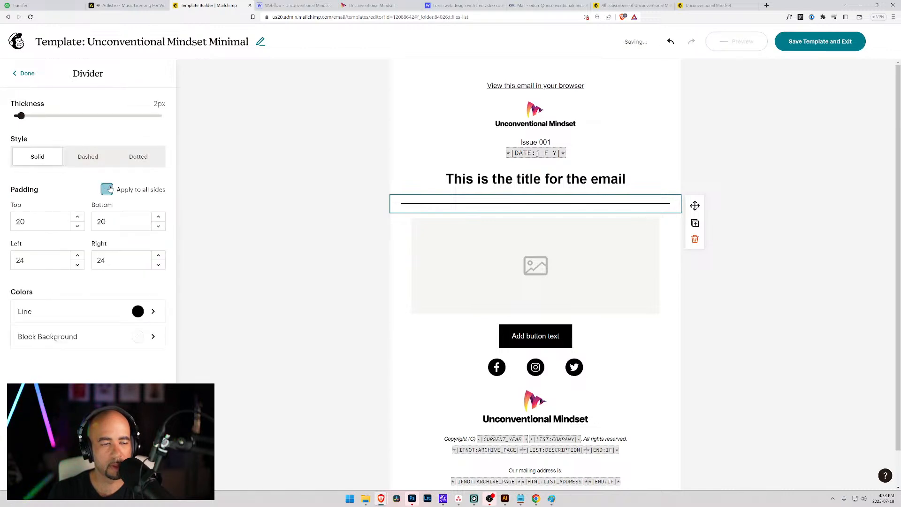
left_click(19, 260)
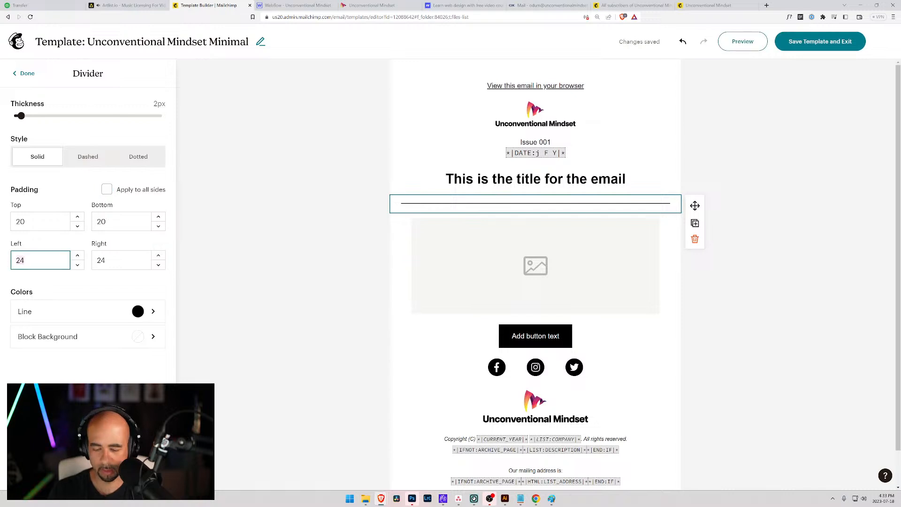
type("100")
key("Tab")
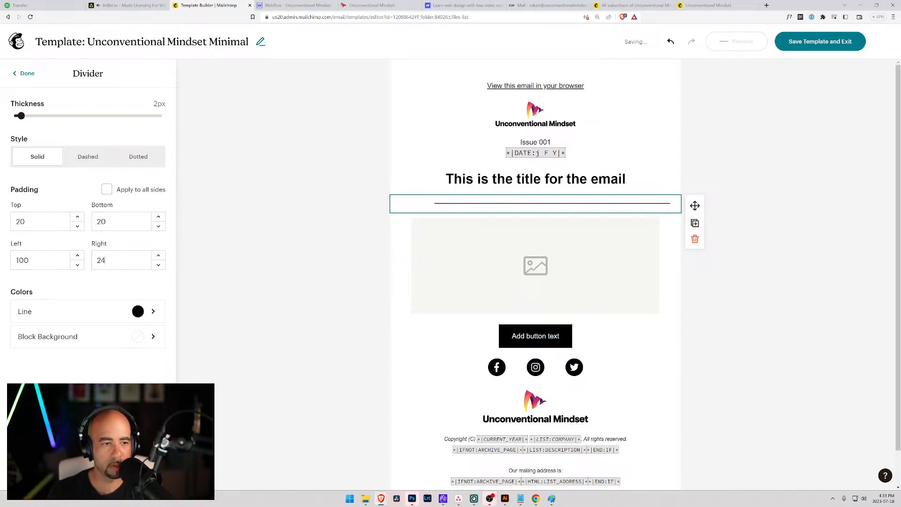
left_click_drag(111, 260, 85, 260)
type("100")
key("Tab")
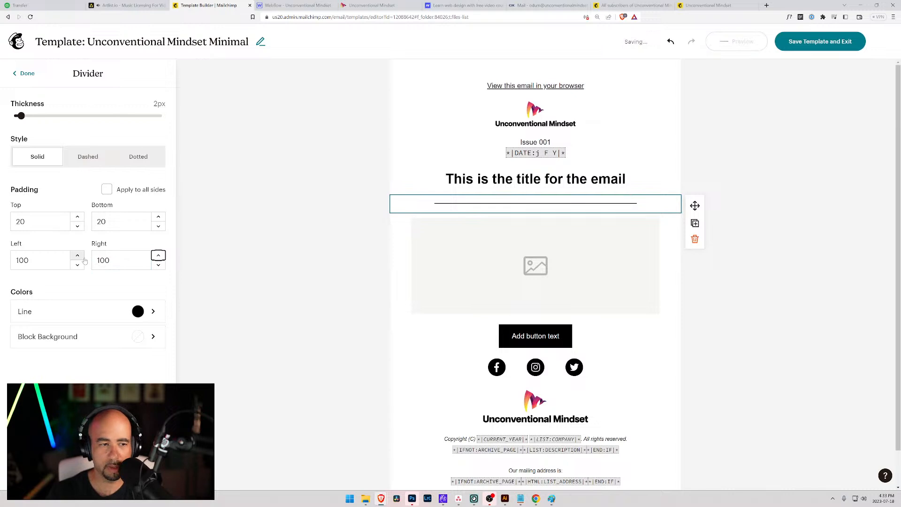
double_click(103, 260)
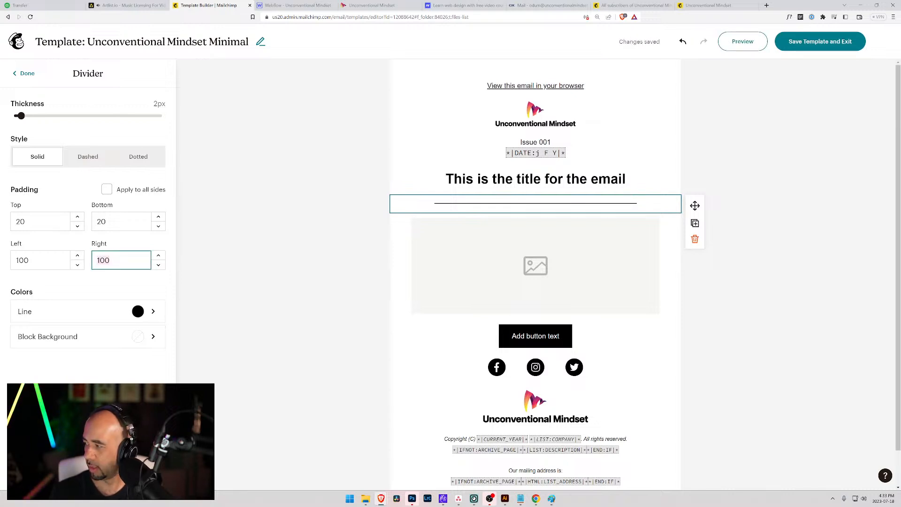
type("200")
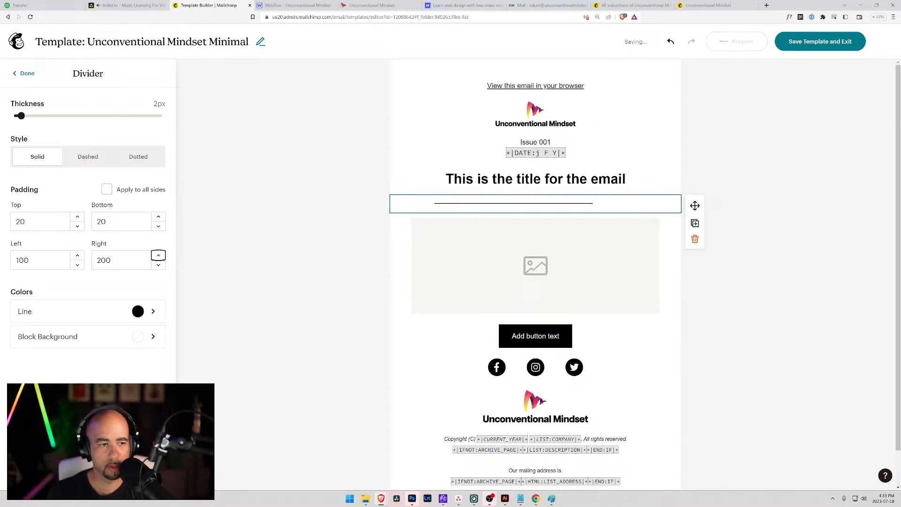
key("BackSpace")
key("BackSpace")
key("BackSpace")
type("150")
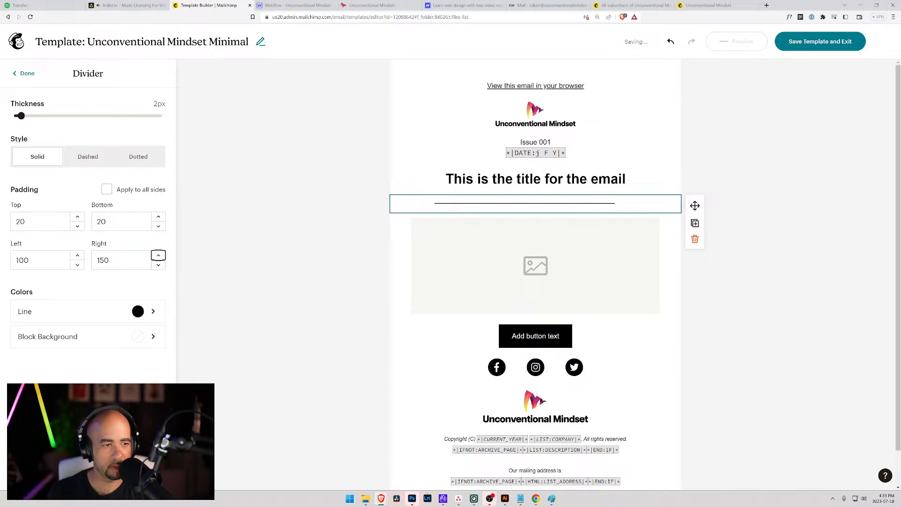
Set the divider's left and right padding to 175.
left_click(40, 261)
type("150")
key("Tab")
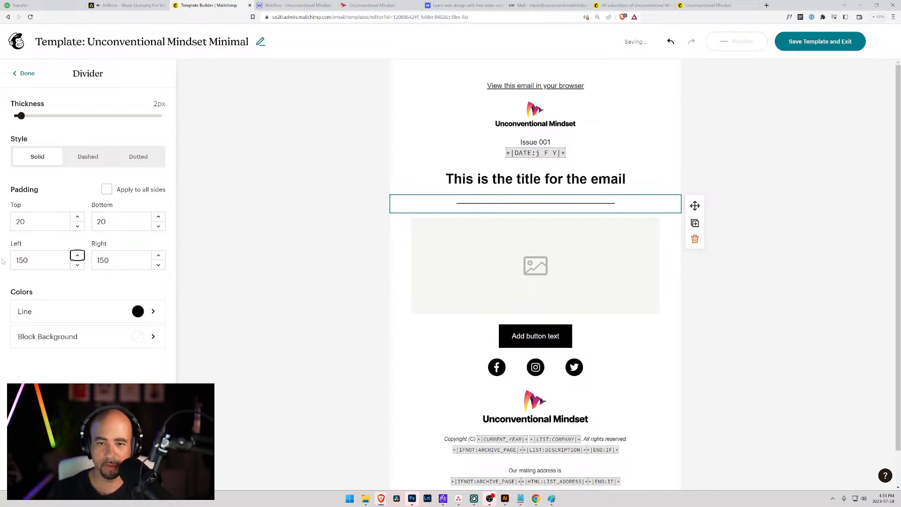
key("shift+Tab")
type("175")
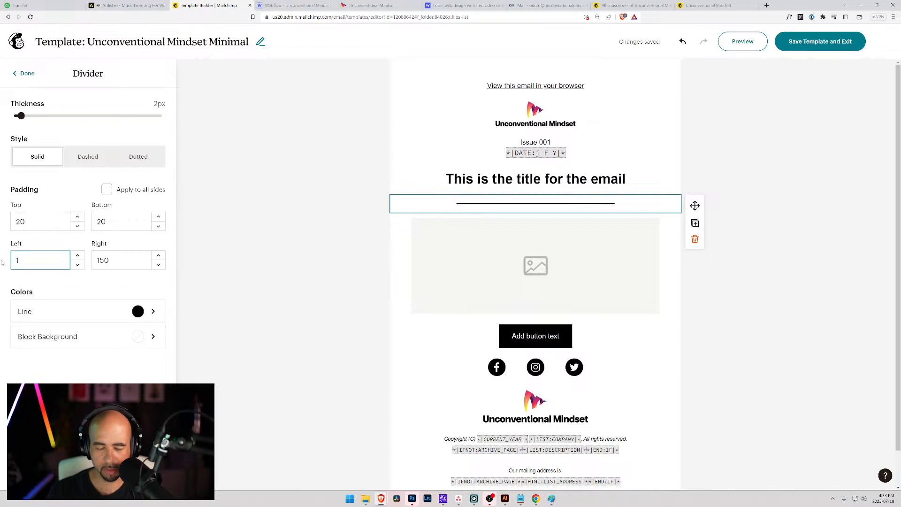
key("Tab")
key("Tab")
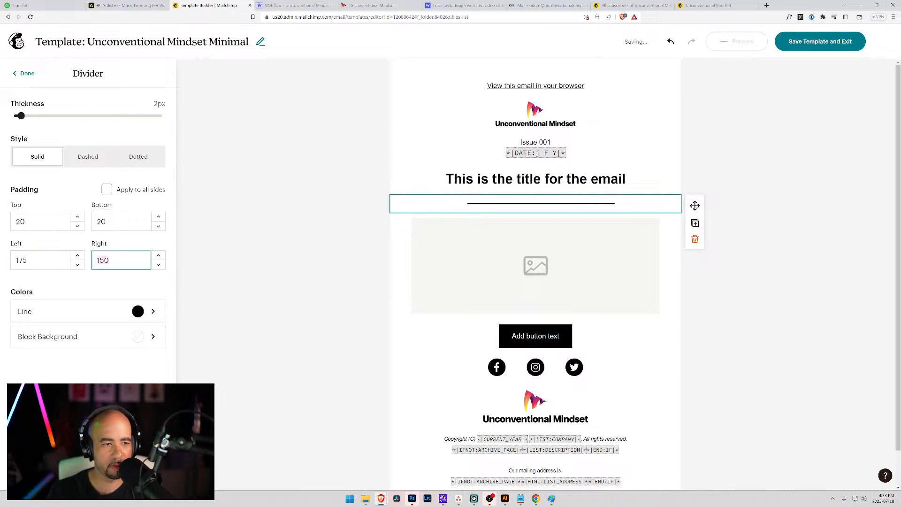
type("1775")
key("Tab")
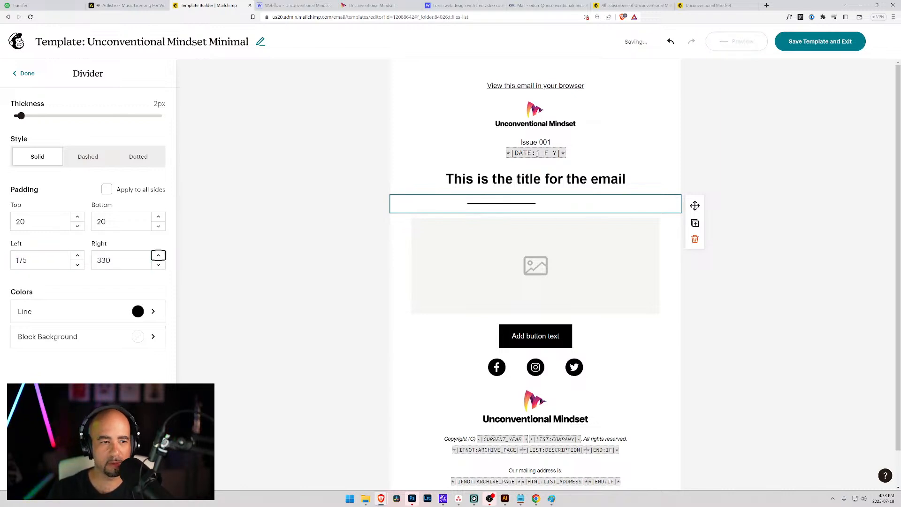
key("shift+Tab")
type("175")
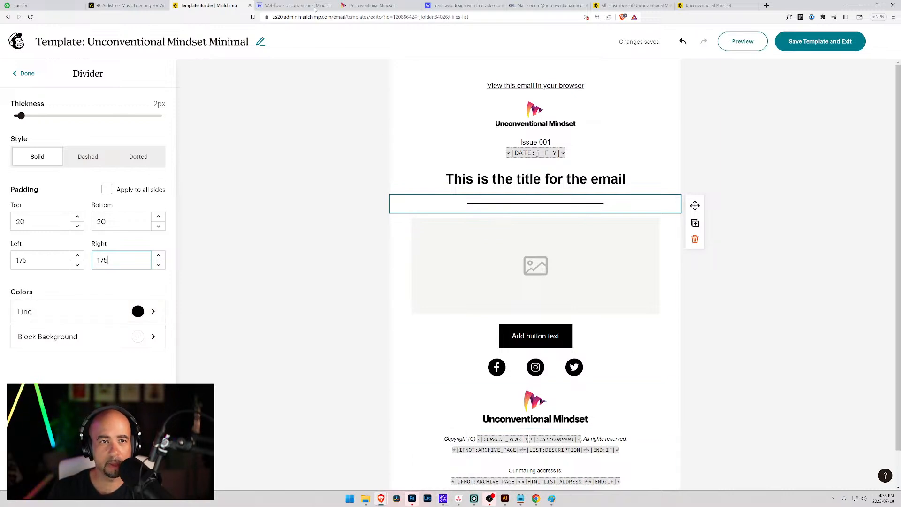
In Webflow, set the Read previous newsletters button's text colour to the brand yellow swatch, then return to Mailchimp.
left_click(296, 5)
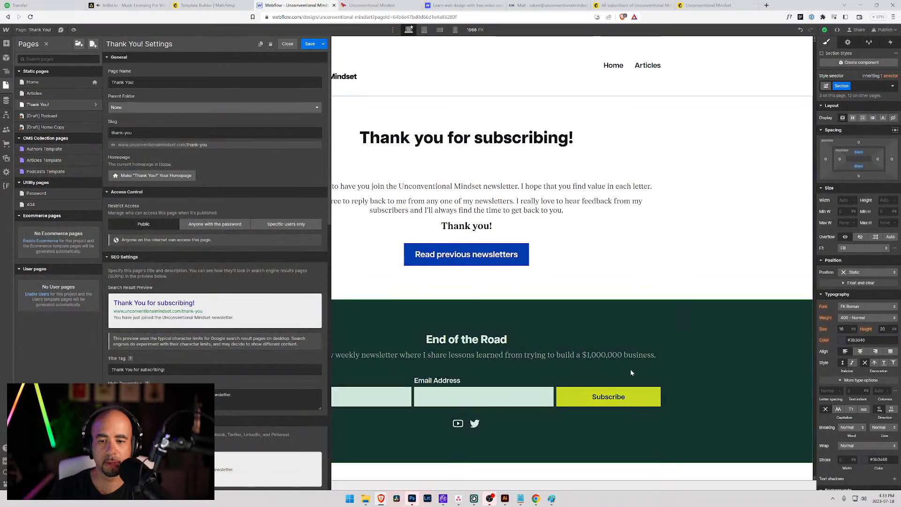
left_click(496, 266)
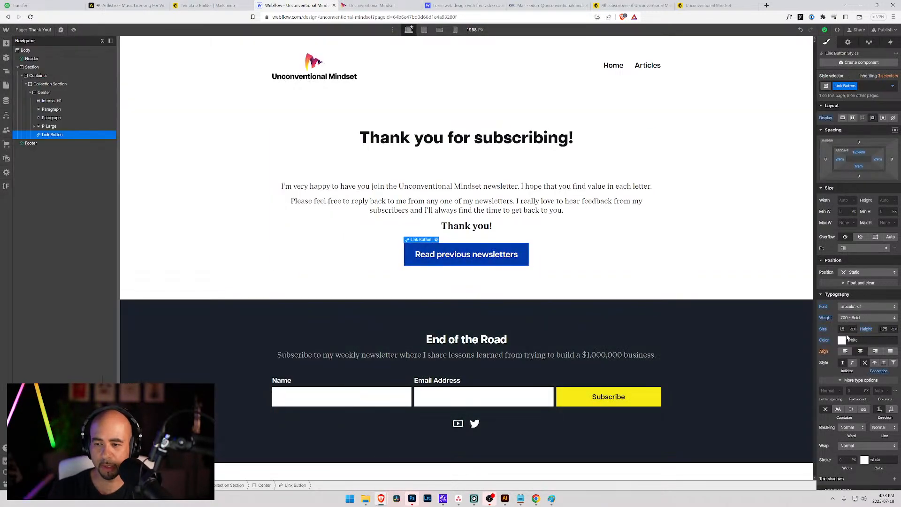
scroll(845, 343, "down", 2)
left_click(842, 235)
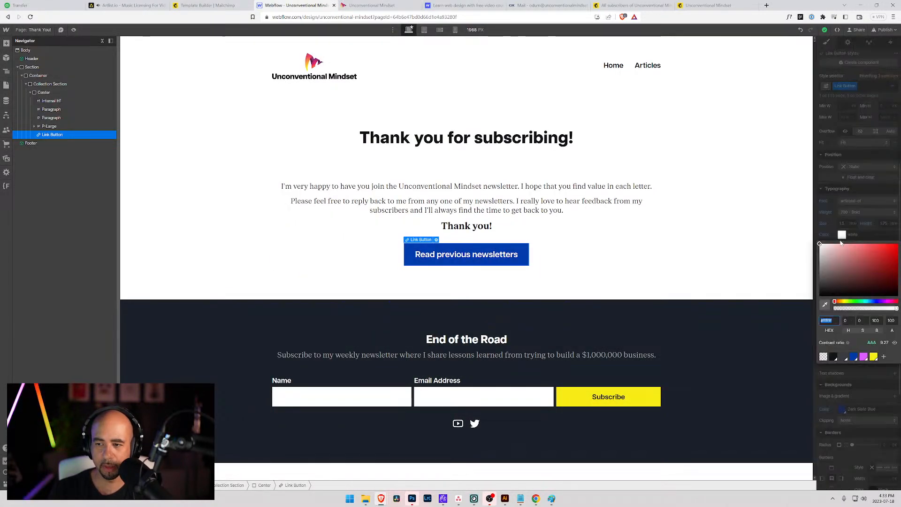
left_click(873, 357)
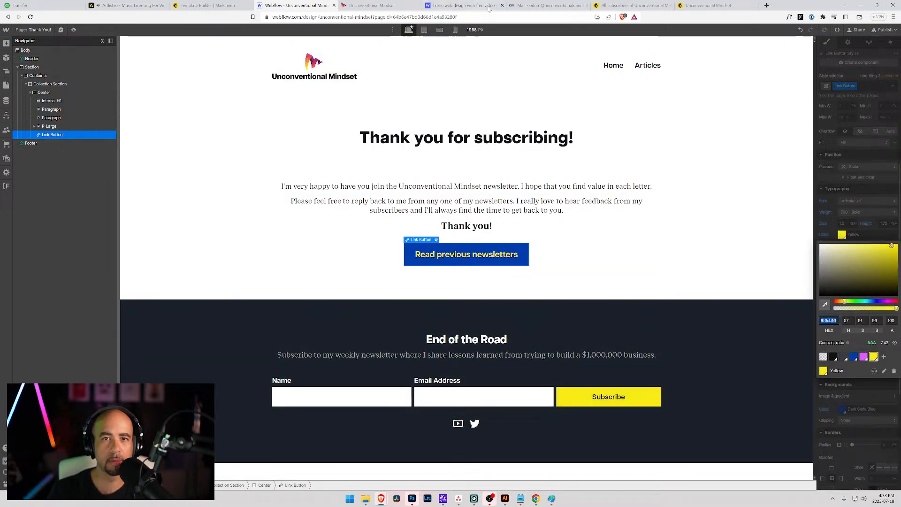
left_click(203, 5)
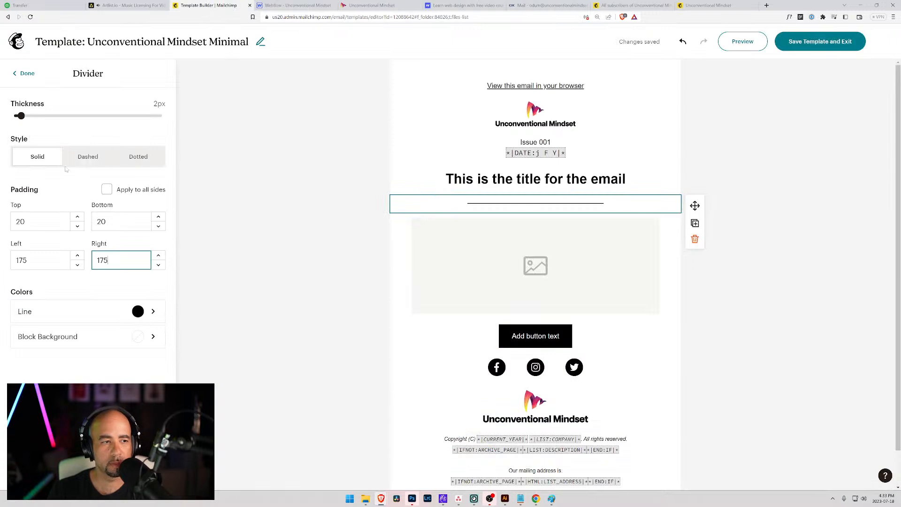
Set the divider line colour to hex F6EB16, then begin editing the Issue 001 text.
left_click(152, 312)
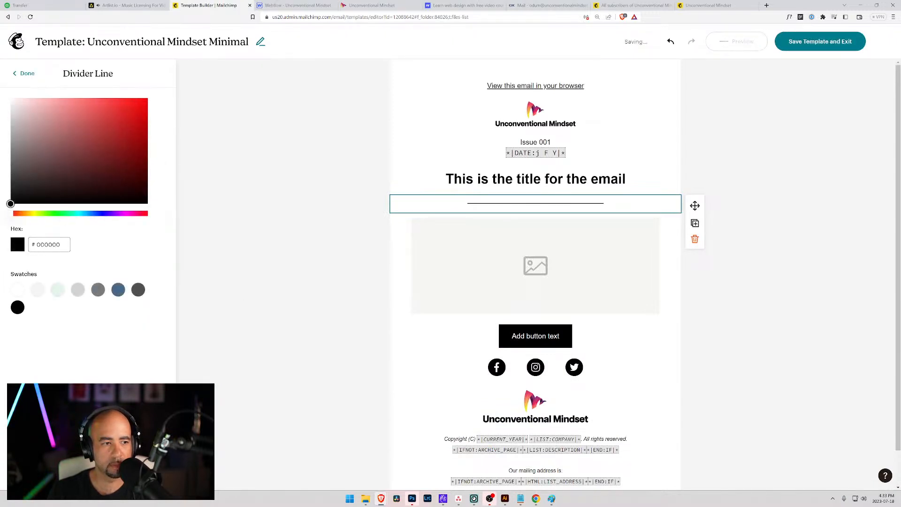
left_click_drag(62, 244, 1, 245)
type("F6EB16")
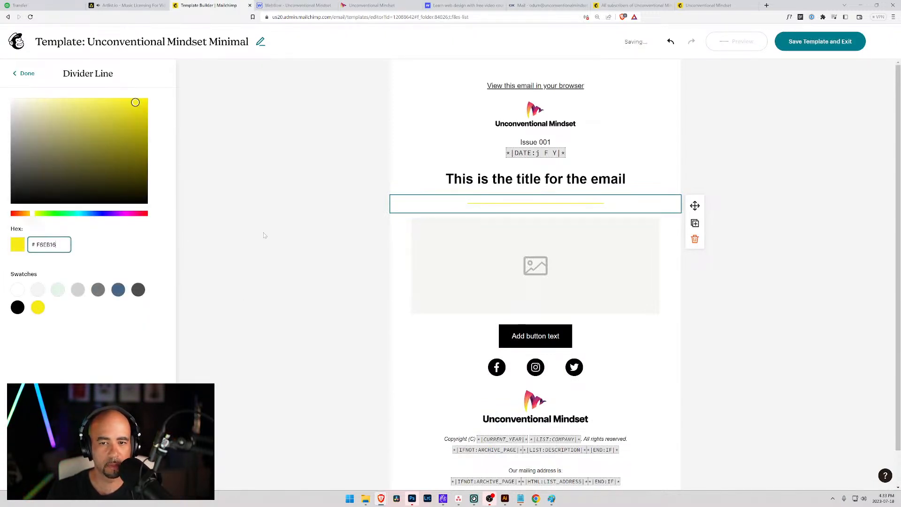
left_click(263, 235)
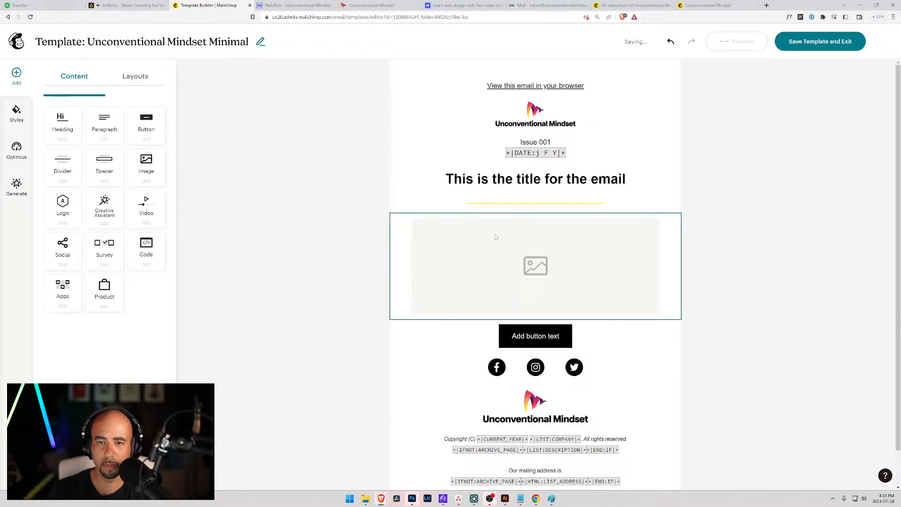
double_click(544, 142)
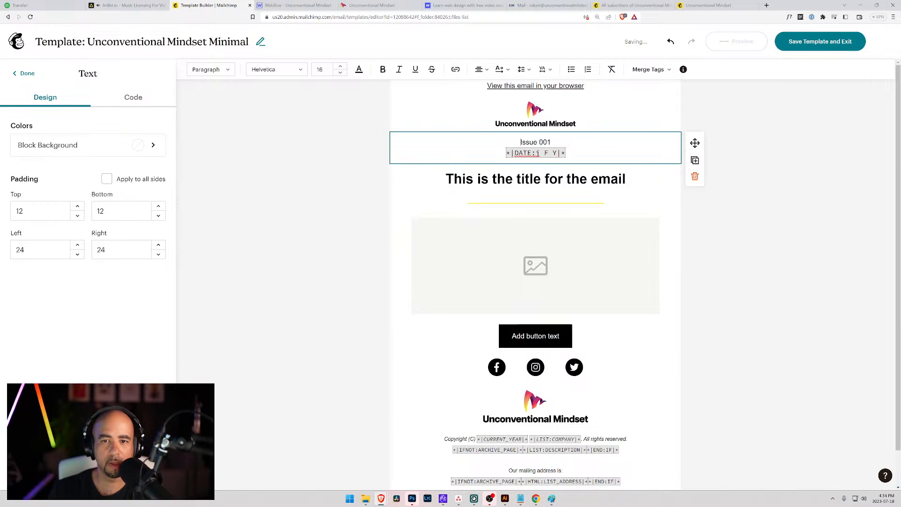
Add a Paragraph block below the yellow divider and clear its test letters.
left_click(24, 74)
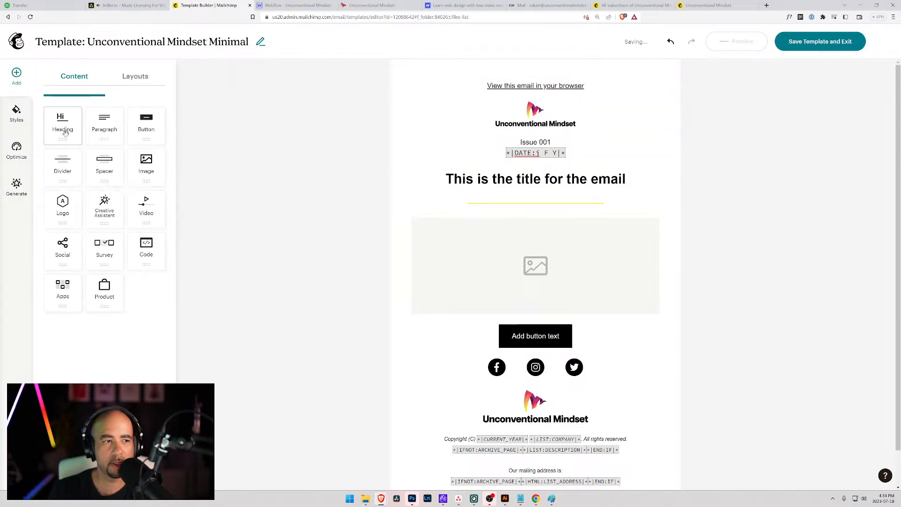
left_click_drag(106, 130, 407, 208)
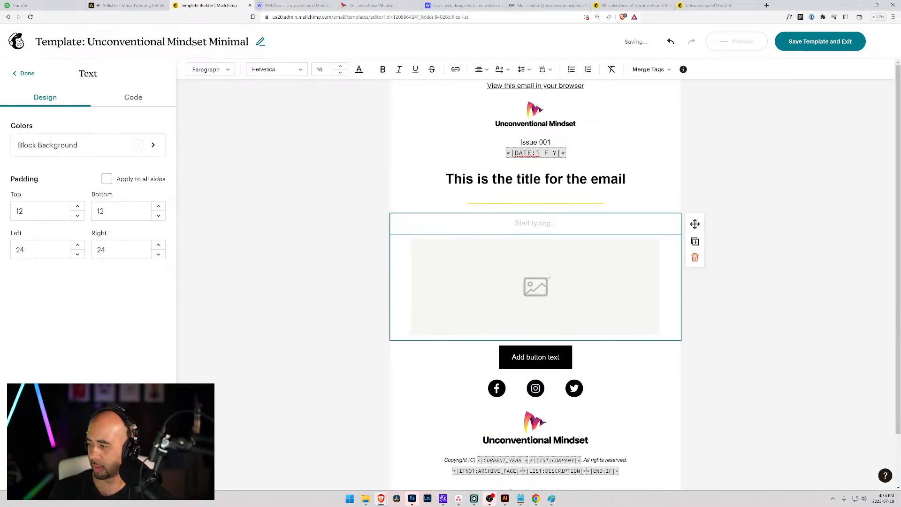
scroll(474, 239, "down", 1)
type("gfs")
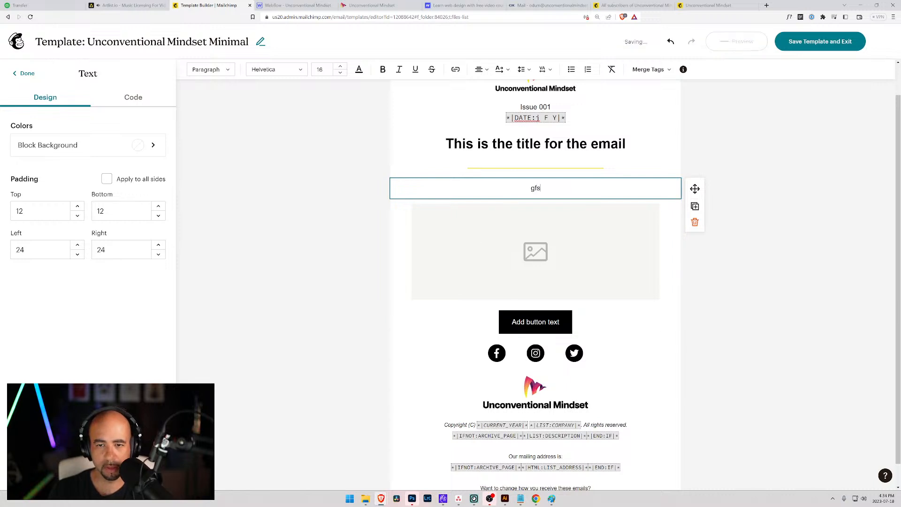
key("BackSpace")
key("BackSpace")
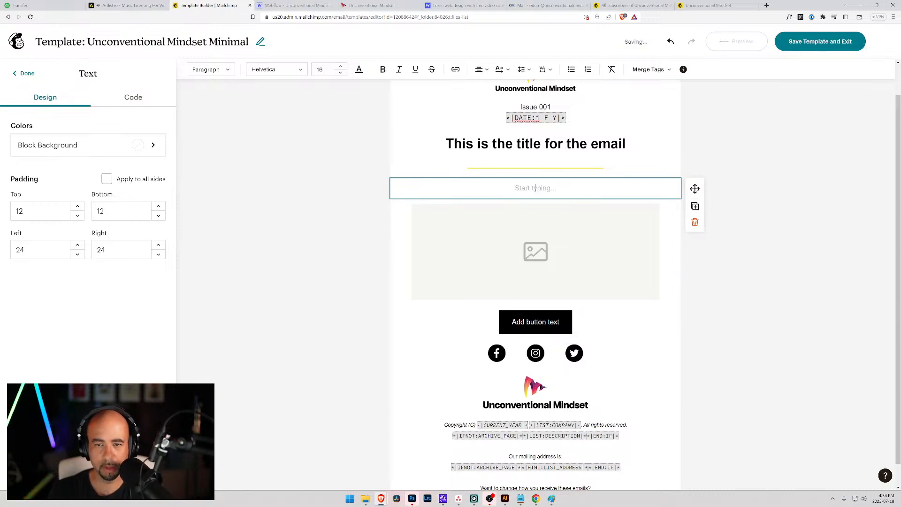
left_click(17, 71)
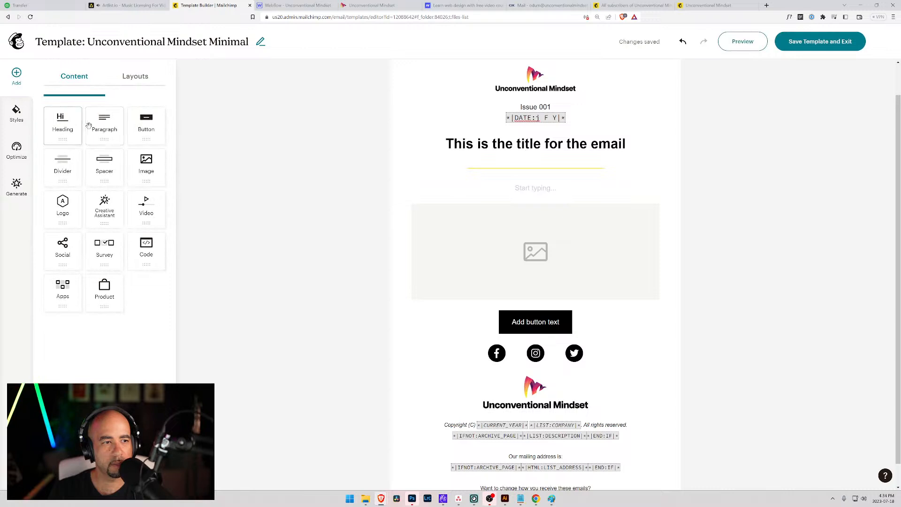
Place a fresh Paragraph block under the title, delete the extra empty one, and begin typing 'H'.
left_click_drag(104, 124, 491, 185)
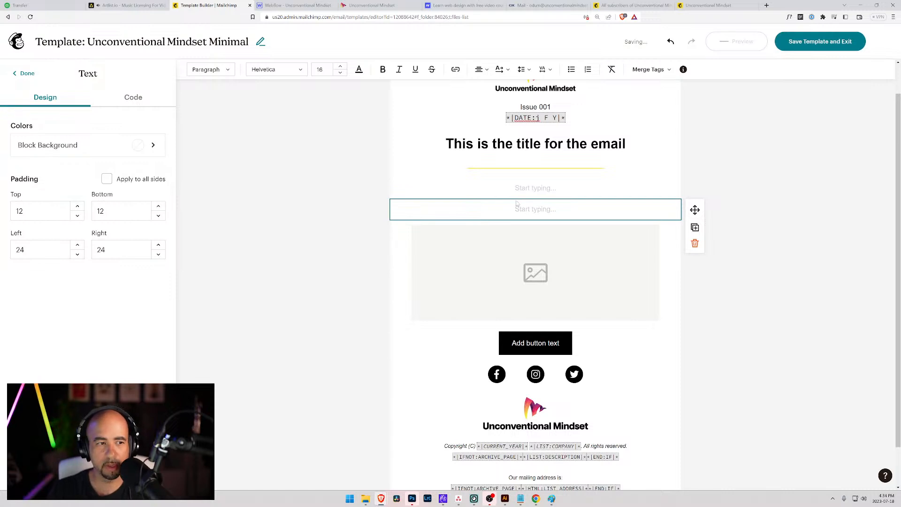
left_click(695, 243)
left_click(559, 191)
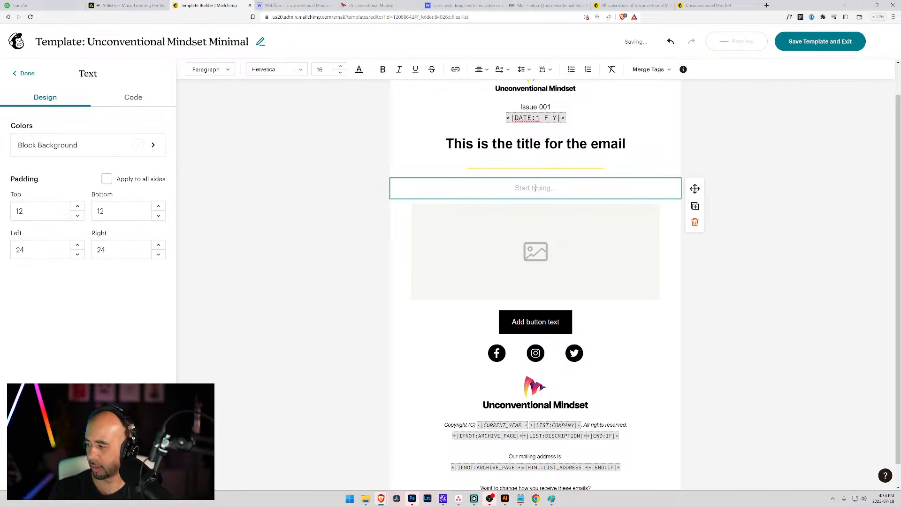
type("Hi")
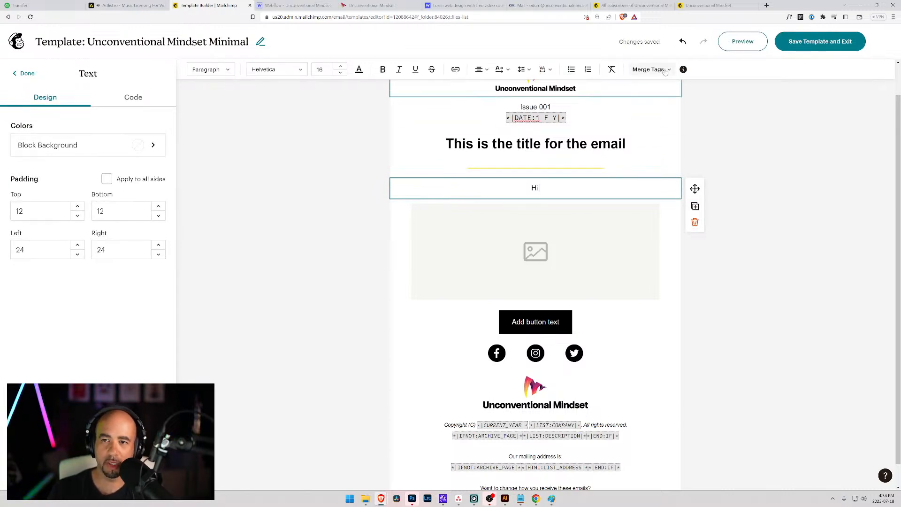
Insert the list name merge tag after 'Hi' and rewrite it as *|FNAME|*.
left_click(650, 70)
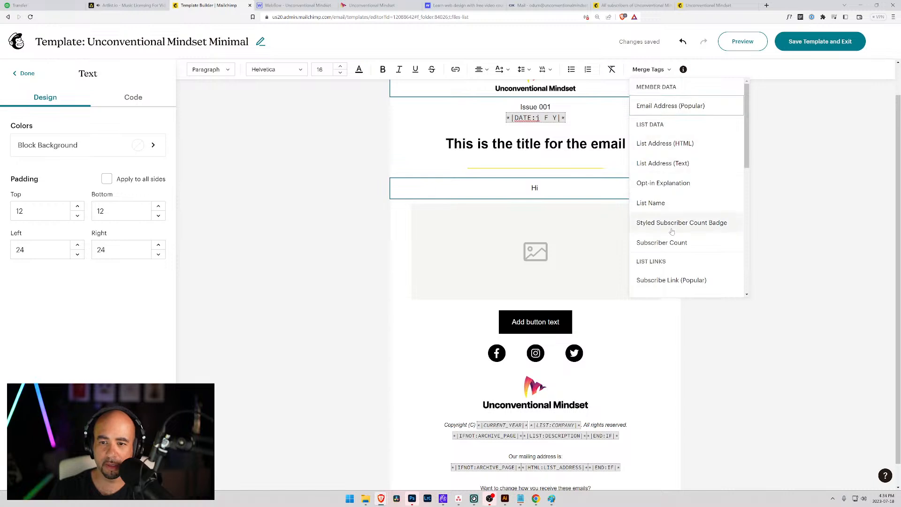
scroll(672, 226, "down", 4)
scroll(672, 247, "down", 3)
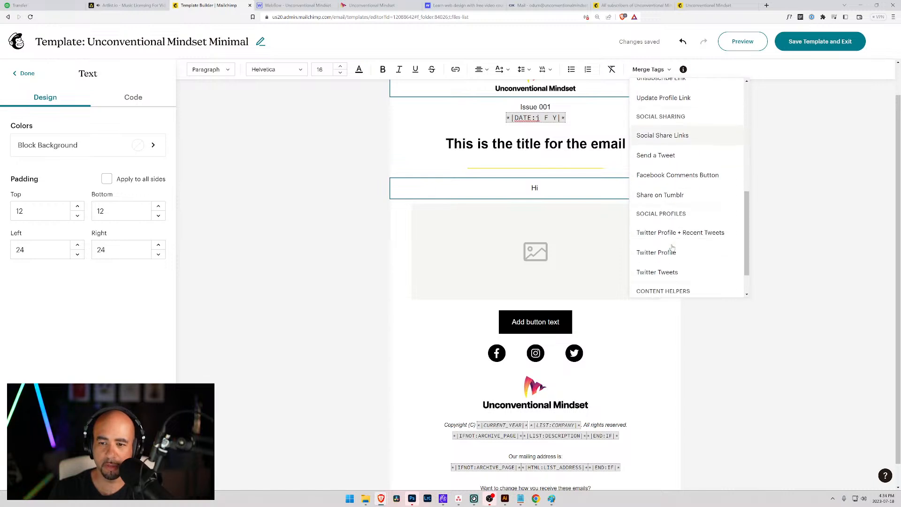
scroll(676, 245, "up", 7)
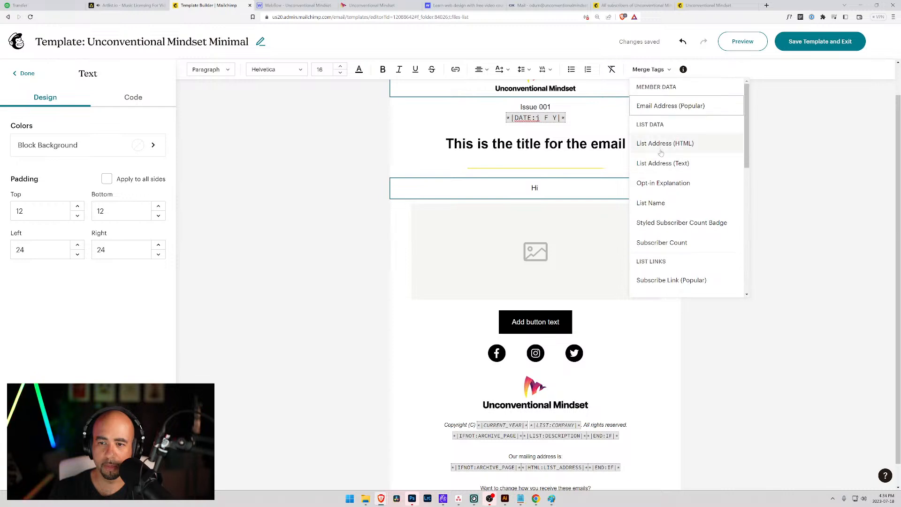
left_click(666, 203)
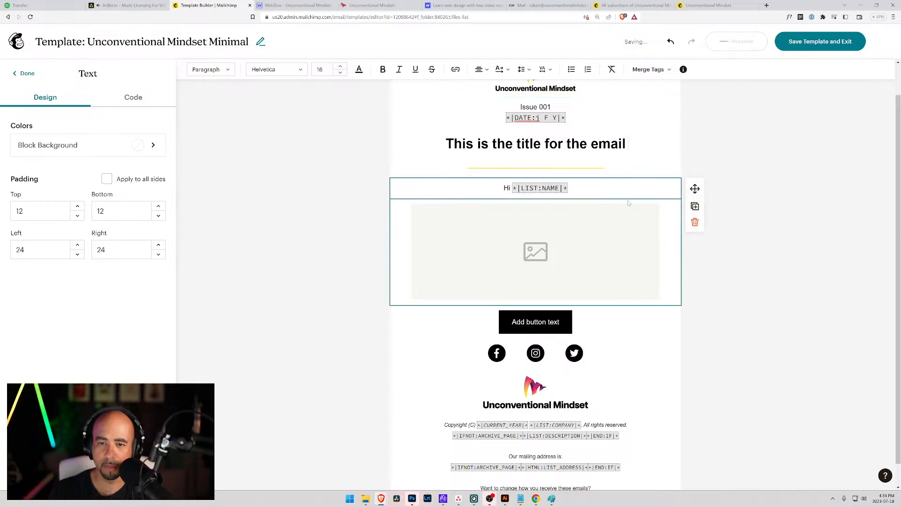
key("BackSpace")
key("BackSpace")
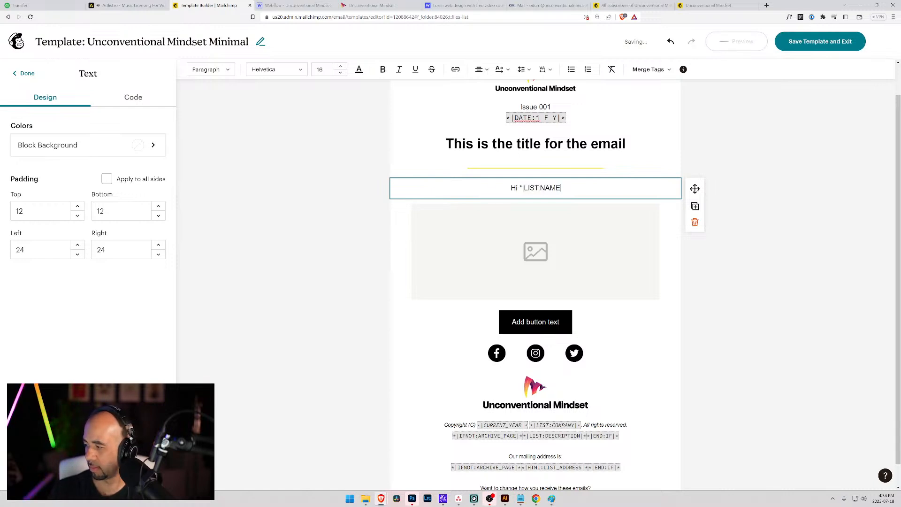
key("shift+Left")
key("shift+Left")
key("shift+Left")
key("shift+Left")
key("shift+Left")
key("shift+Left")
key("shift+Left")
key("shift+Left")
key("shift+Left")
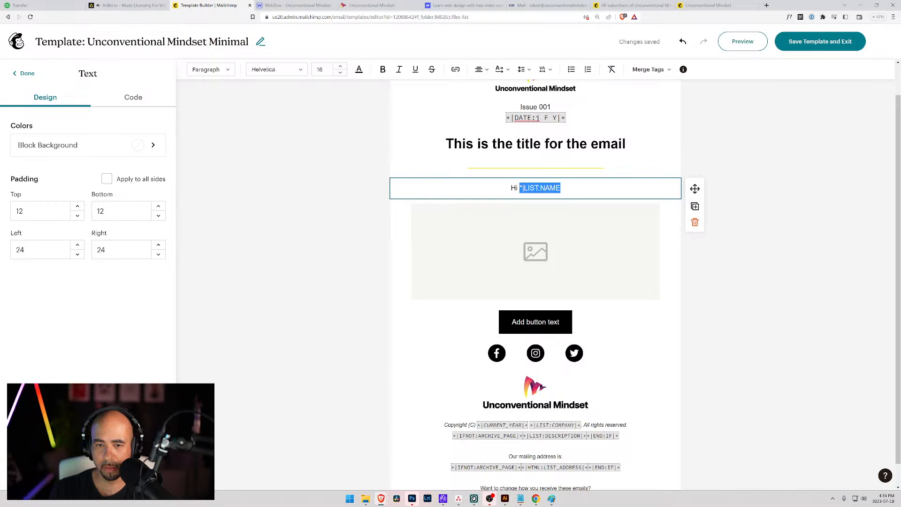
type("FNAME")
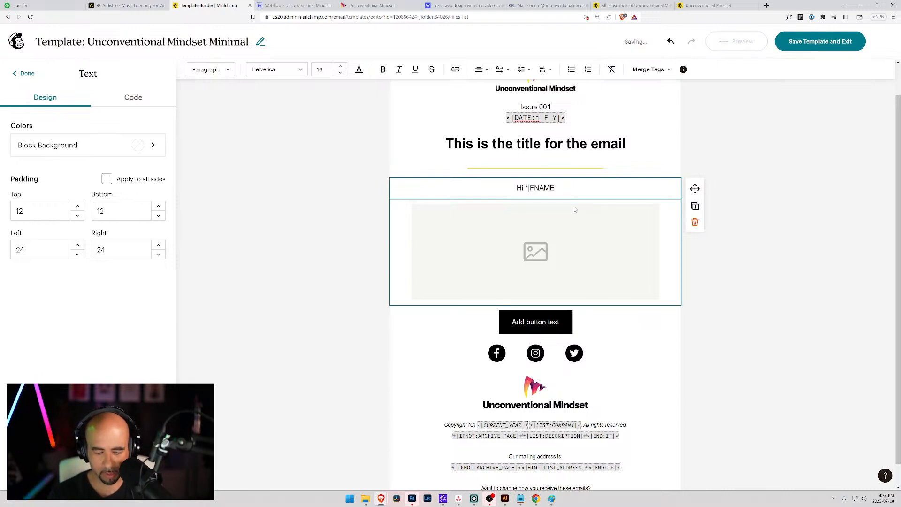
type("|*")
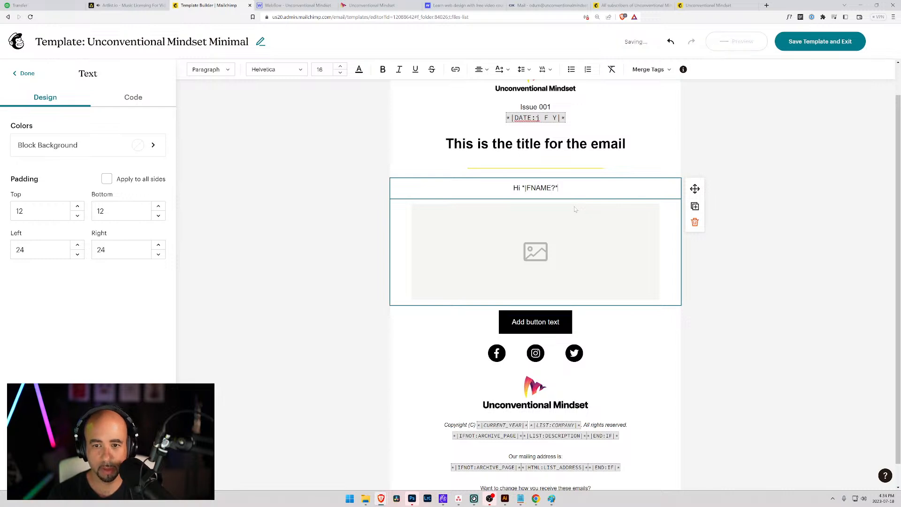
key("BackSpace")
key("BackSpace")
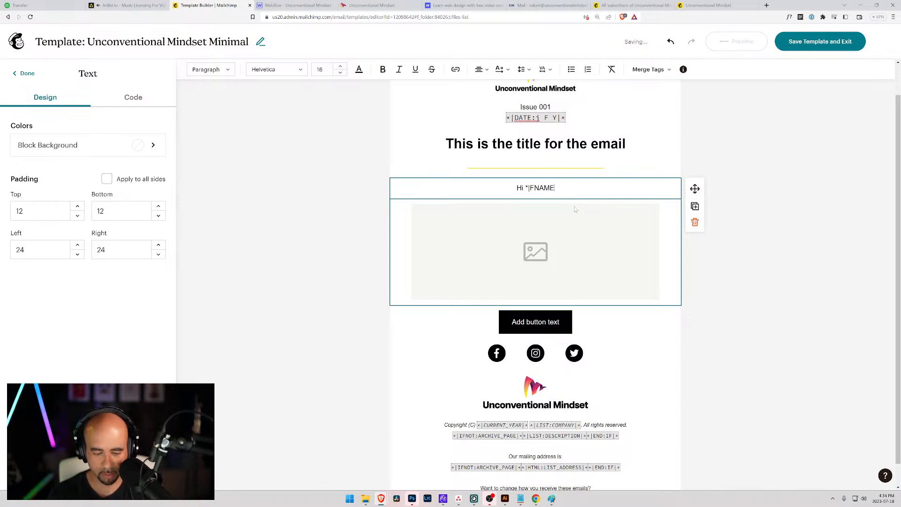
type("|")
type("*")
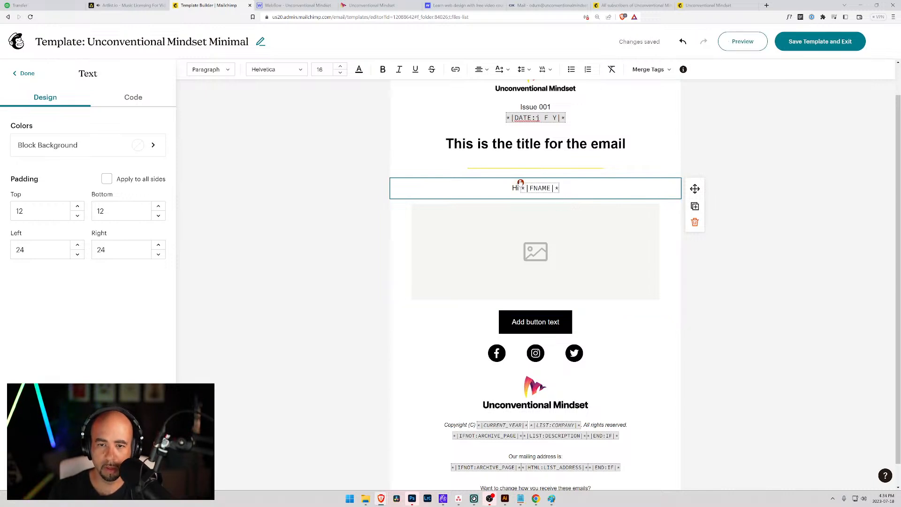
Open the merge tag cheat sheet from the warning flagged on the greeting's tag.
left_click(521, 183)
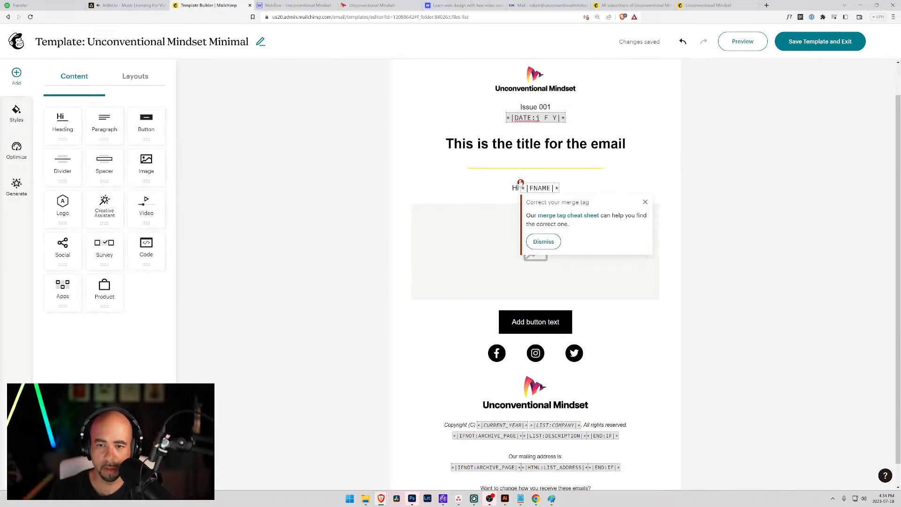
left_click(521, 186)
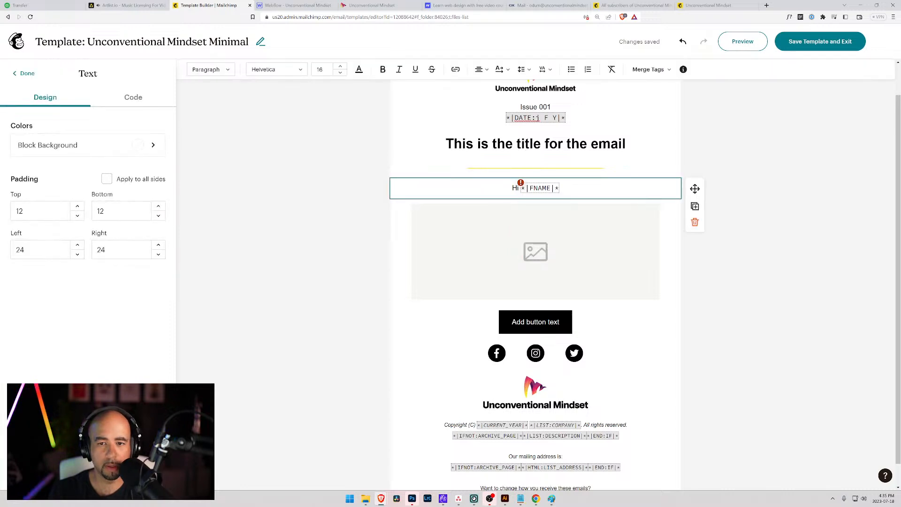
left_click(520, 183)
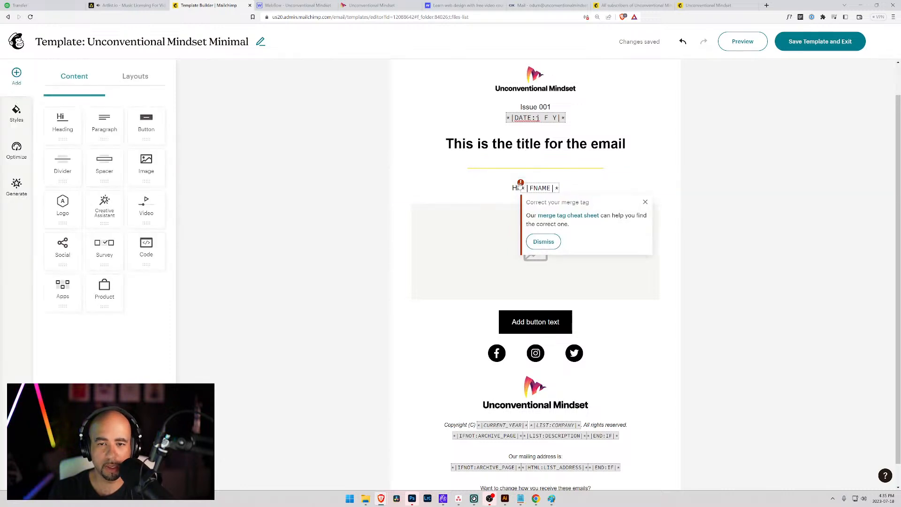
left_click(552, 216)
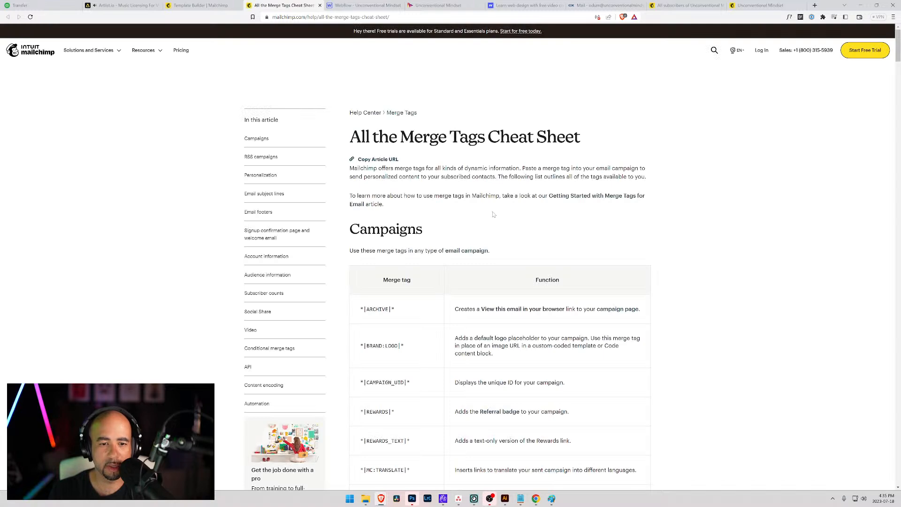
Scroll the cheat sheet to the Personalization table showing *|FNAME|* as the first name.
scroll(420, 295, "down", 4)
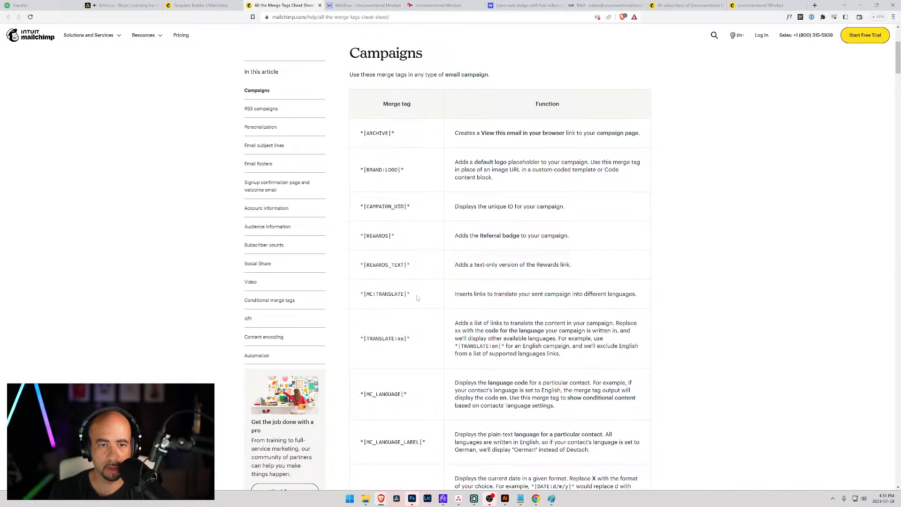
scroll(417, 297, "down", 5)
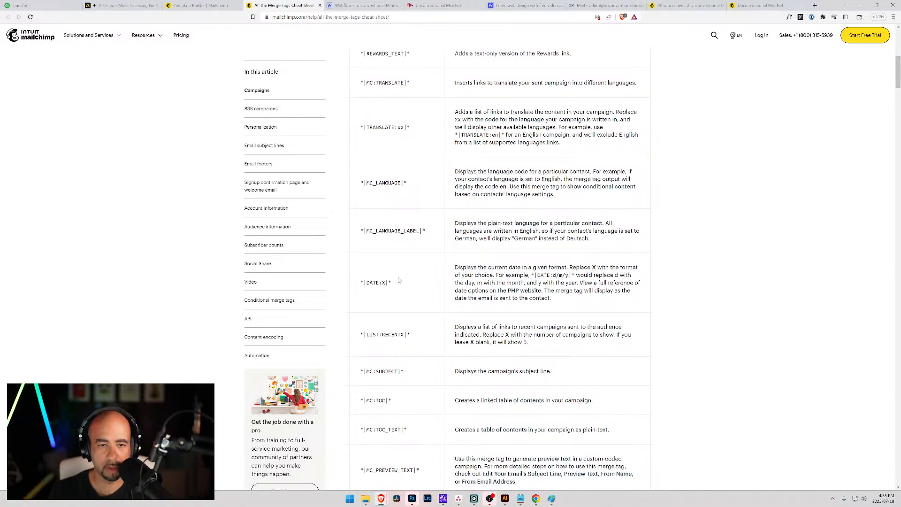
scroll(415, 293, "down", 10)
scroll(398, 280, "down", 5)
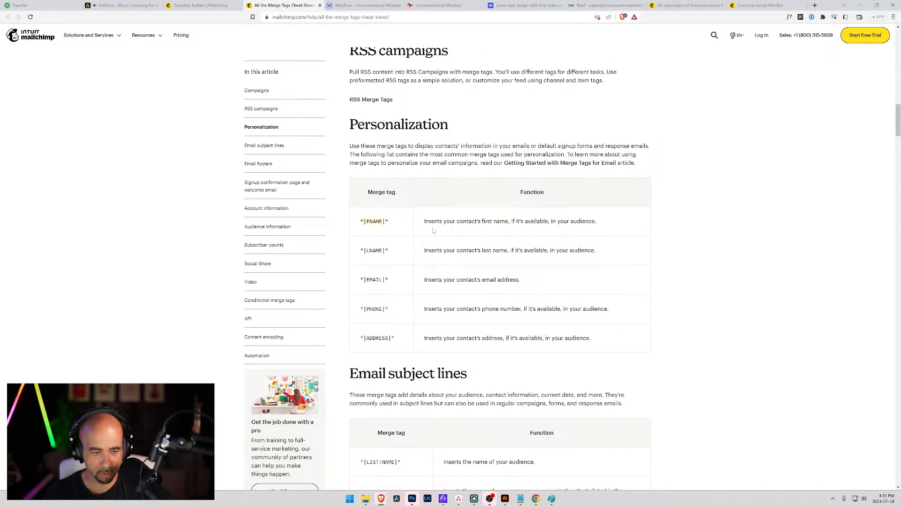
Back in the template, paste the correct *|FNAME|* tag over the greeting's merge tag.
left_click(201, 5)
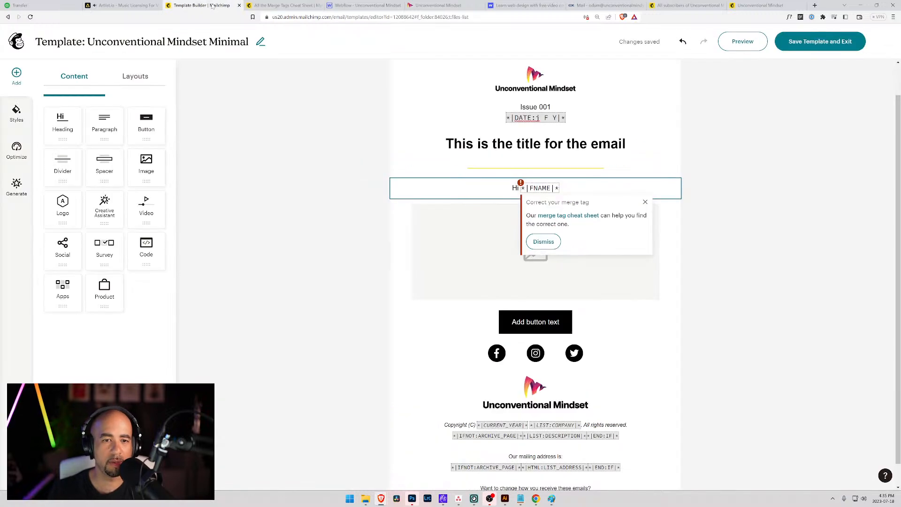
left_click(559, 188)
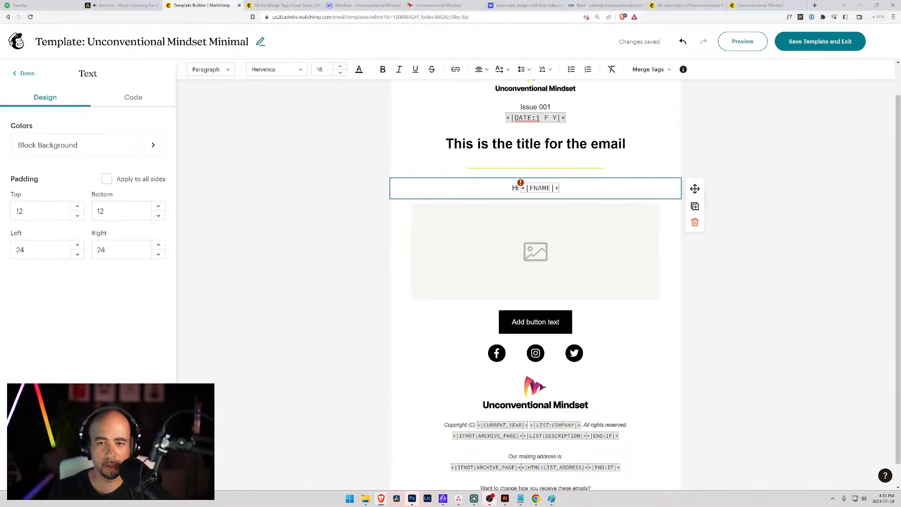
left_click_drag(559, 188, 521, 188)
type("*|FNAME|*")
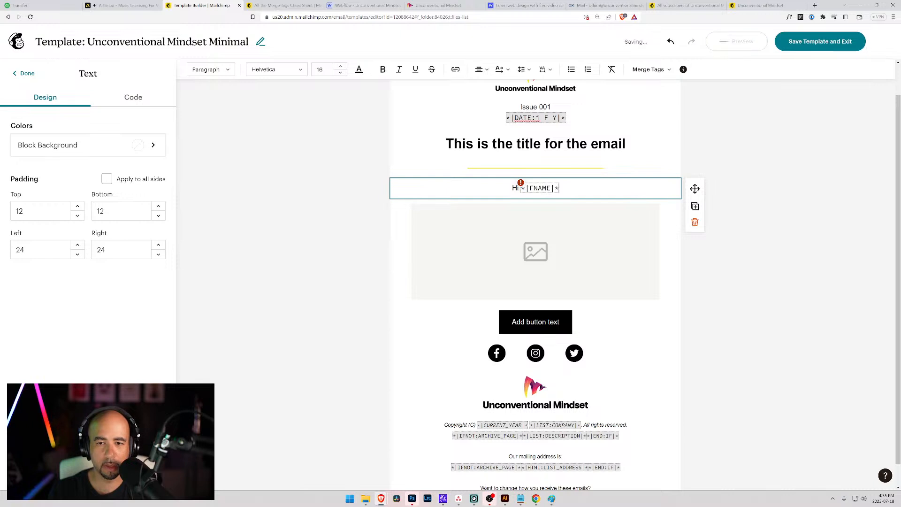
left_click(520, 183)
left_click(543, 241)
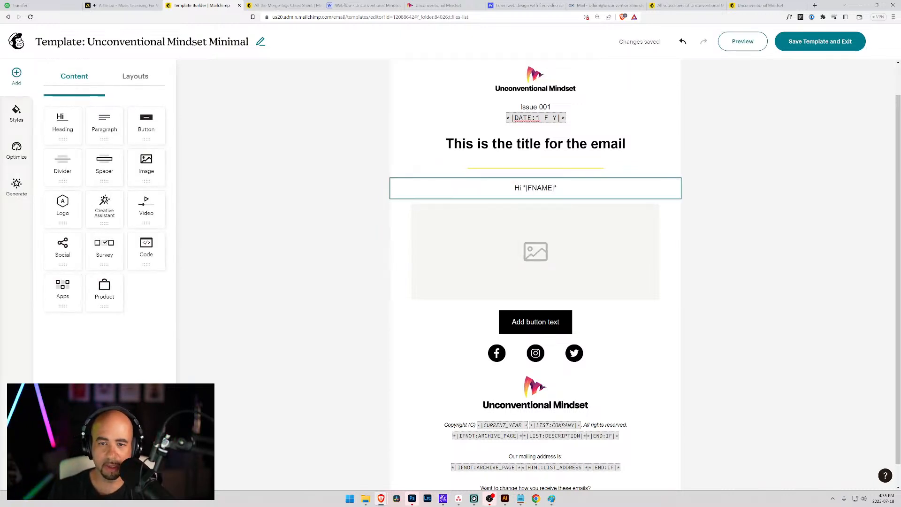
Add a comma after 'Hi *|FNAME|*' and left-align the greeting.
left_click(543, 188)
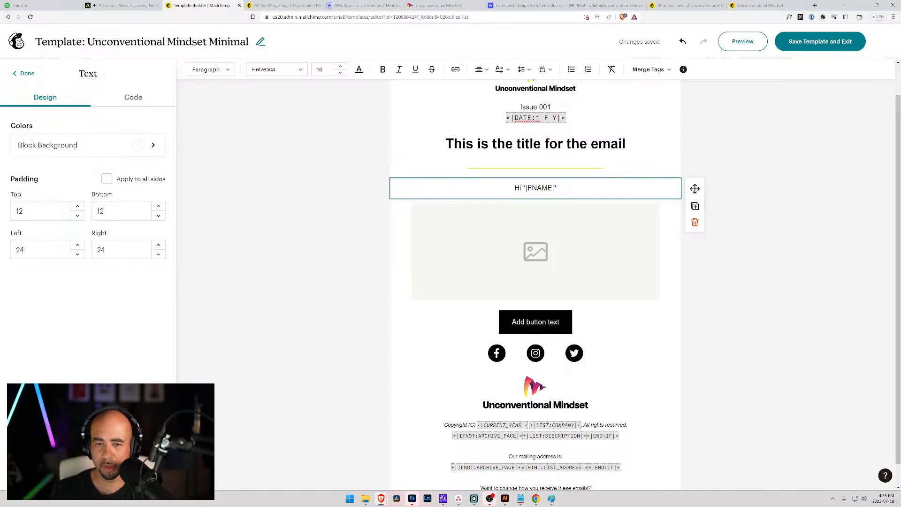
type(",")
key("Return")
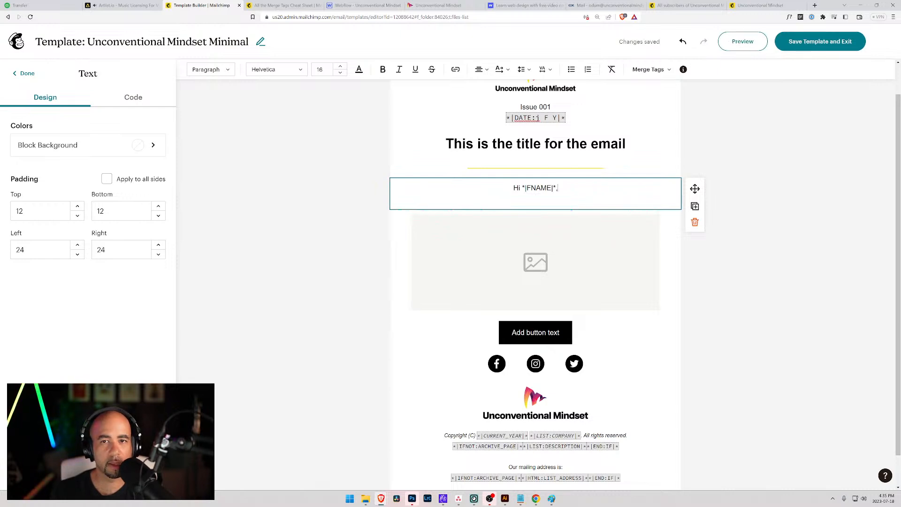
key("ctrl+a")
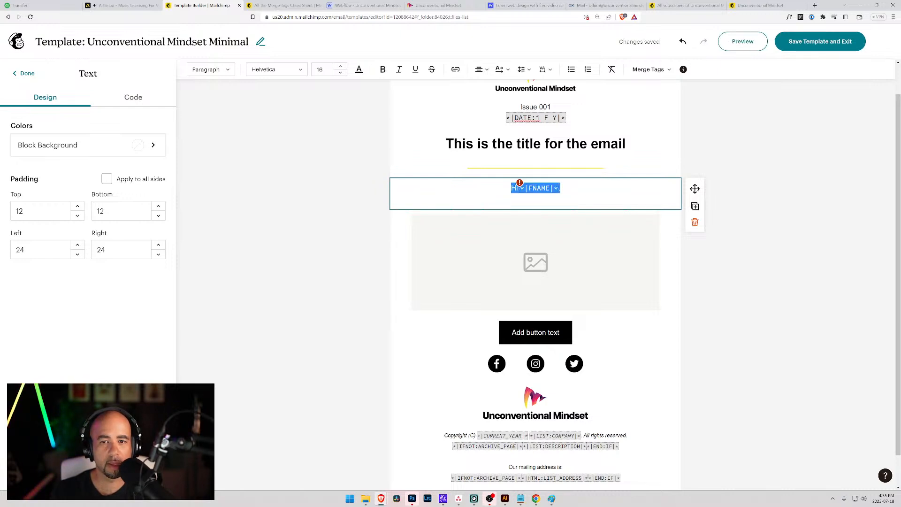
left_click(488, 73)
left_click(479, 85)
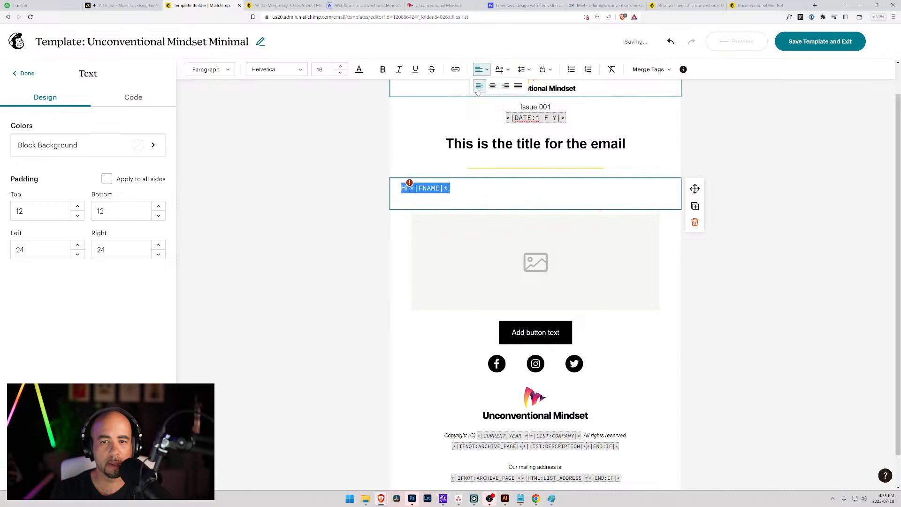
left_click(479, 183)
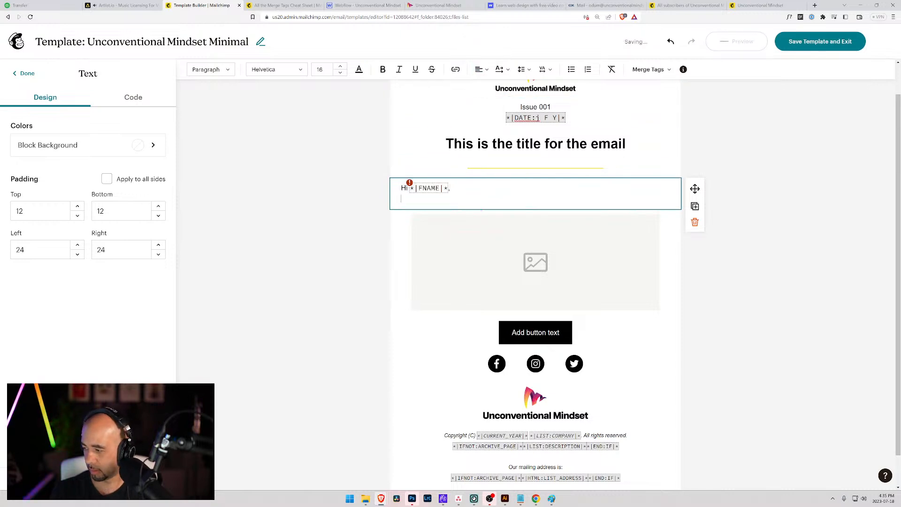
Left-align all block text and add the line 'This is the newsletter!' below the greeting.
key("Return")
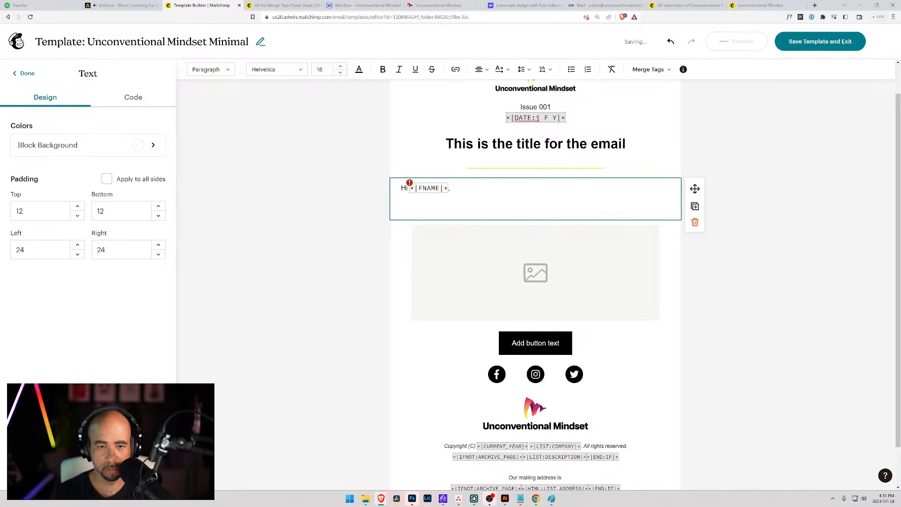
key("ctrl+a")
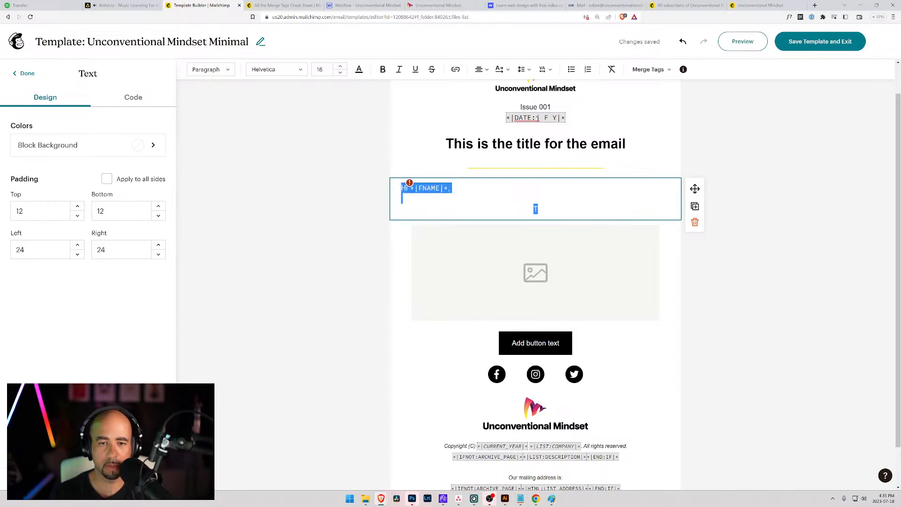
left_click(481, 70)
left_click(479, 85)
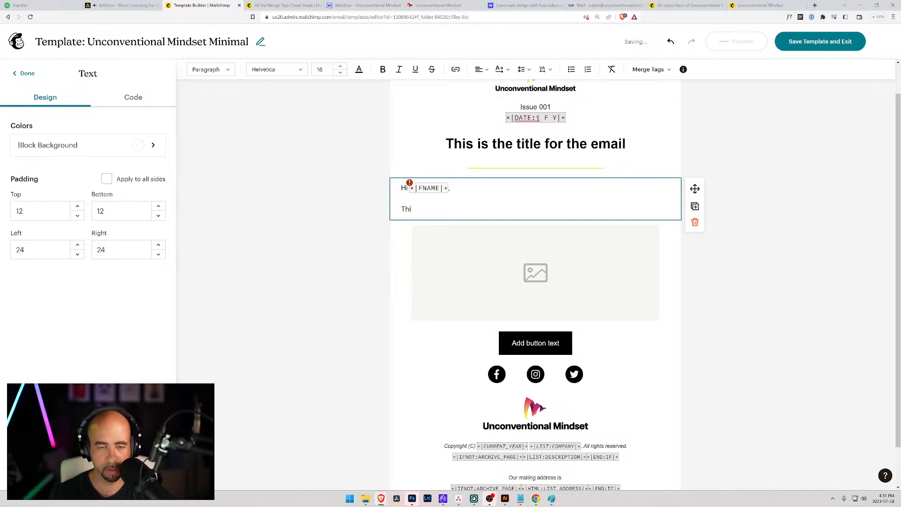
type("the")
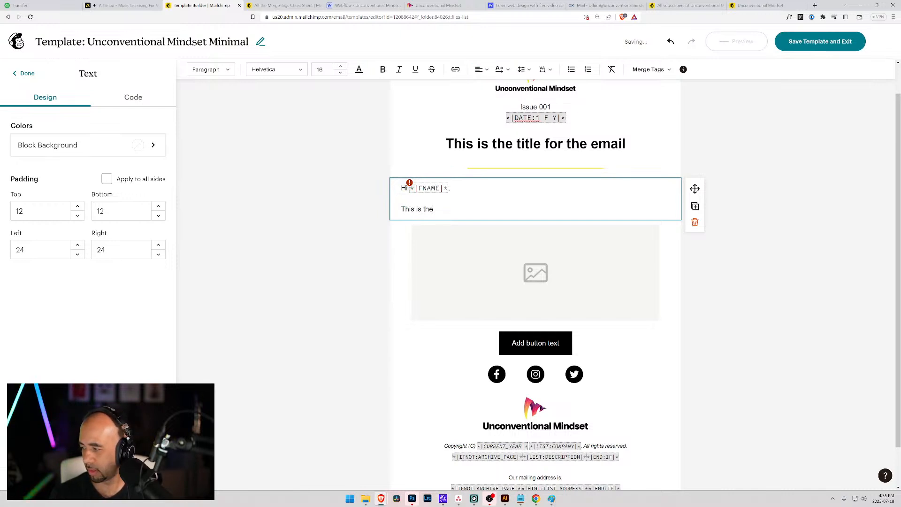
type(" newsletter")
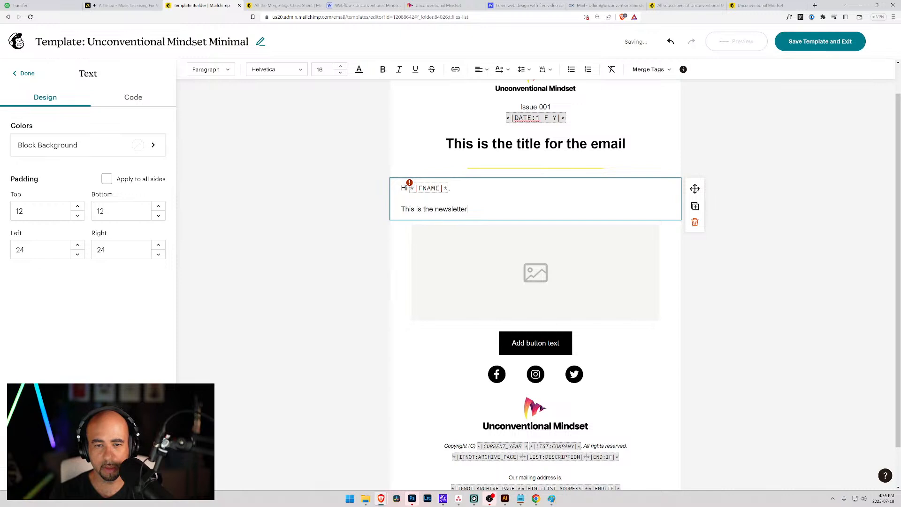
type("!")
key("Return")
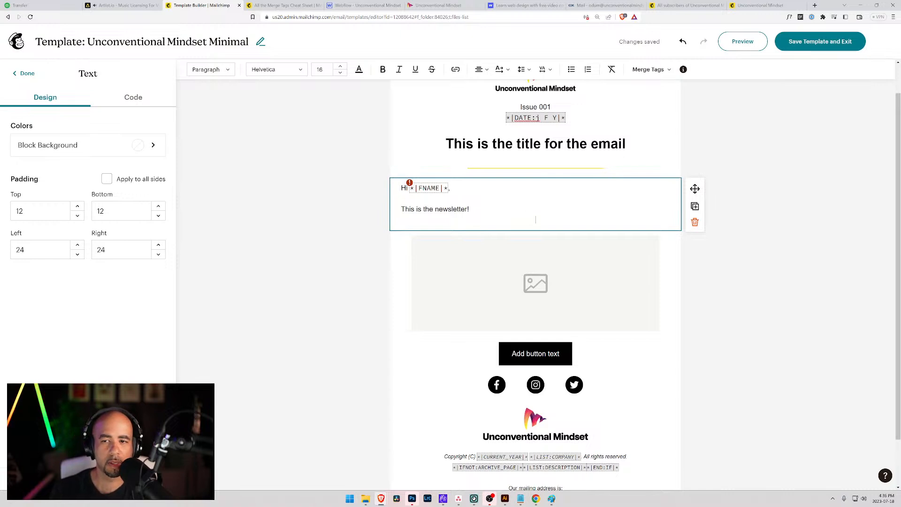
left_click(682, 171)
left_click(535, 219)
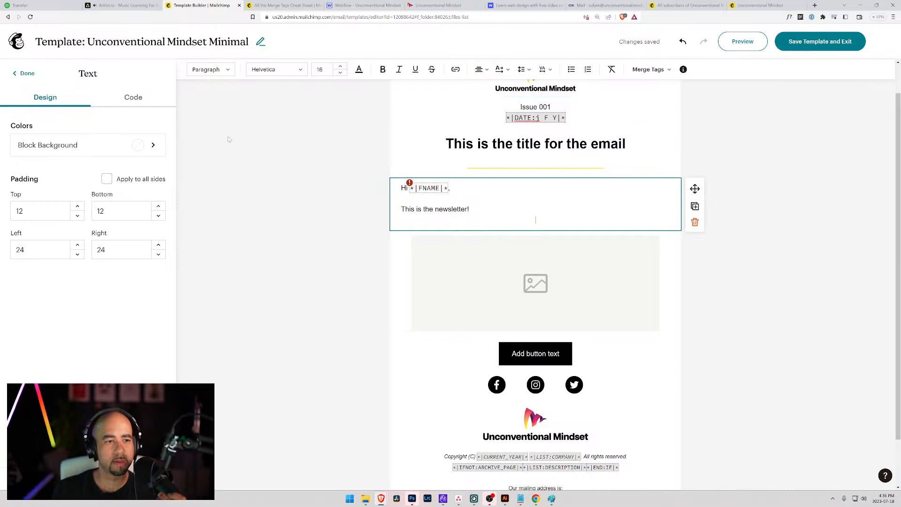
Review the greeting block's HTML in Code view, return to Design, and close the Text settings.
left_click(114, 100)
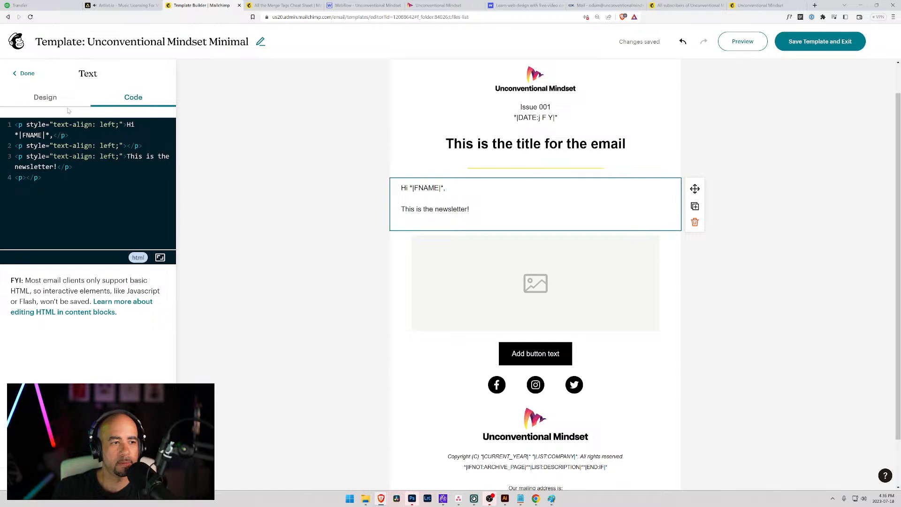
left_click(50, 101)
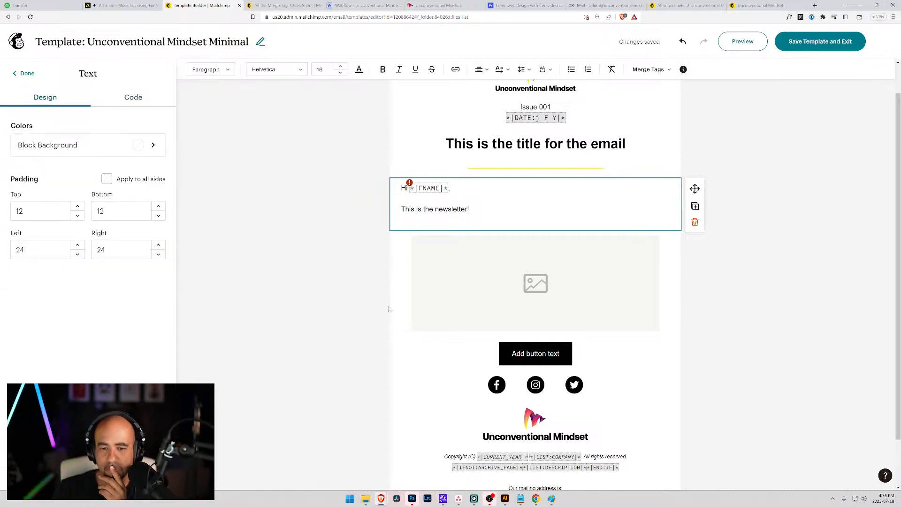
scroll(521, 442, "down", 1)
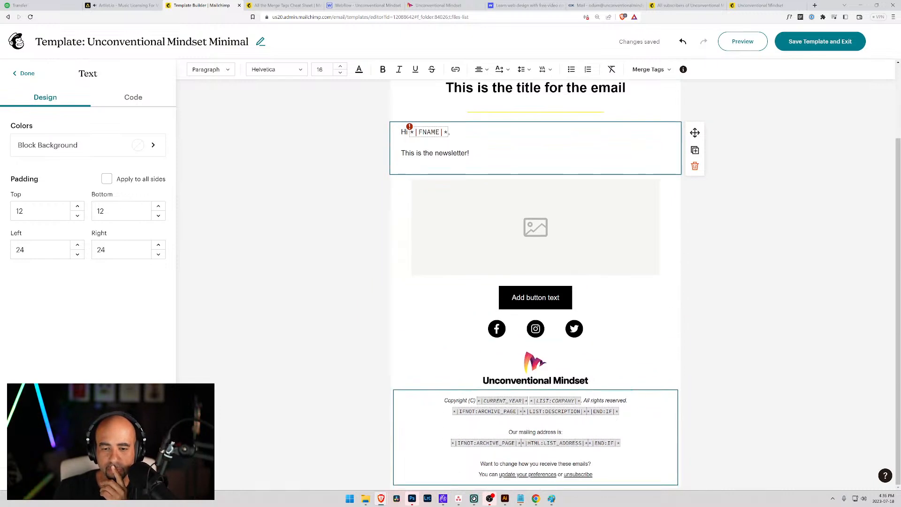
scroll(521, 443, "up", 2)
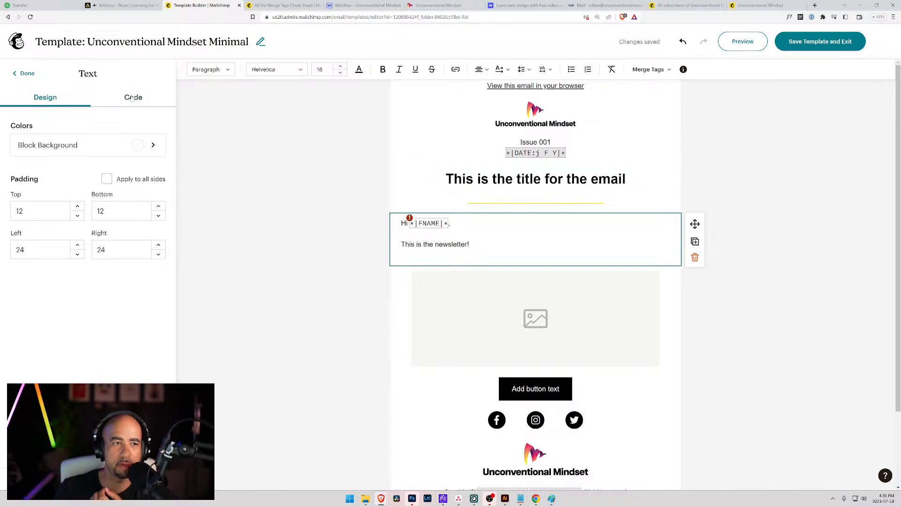
left_click(24, 73)
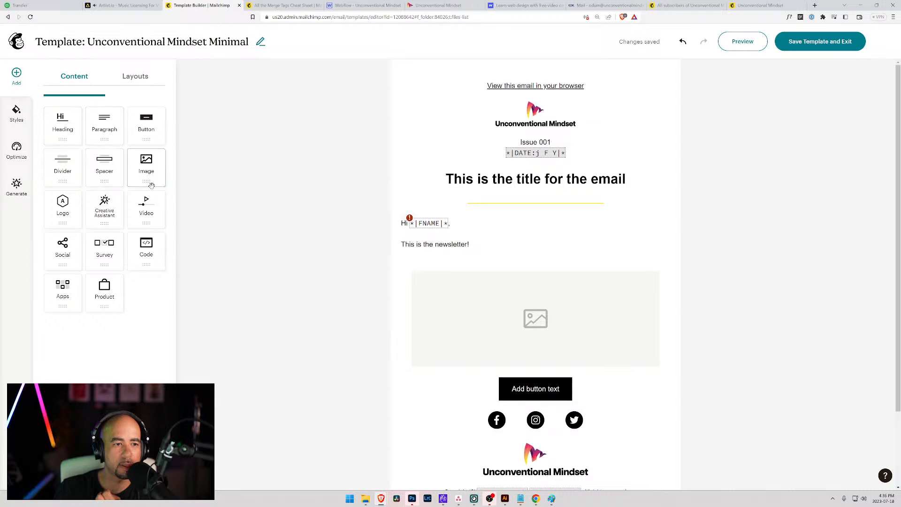
Browse the Layouts, Styles and Optimize panels in the left rail.
left_click(139, 79)
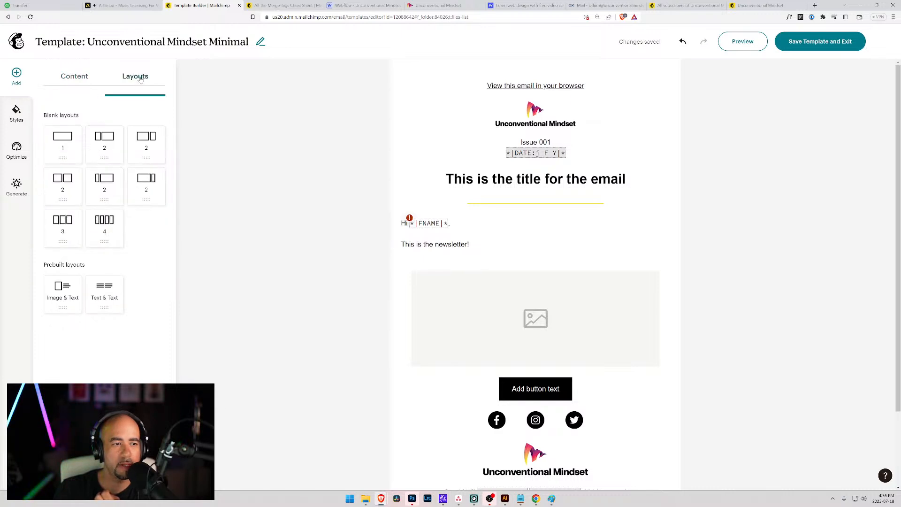
left_click(17, 119)
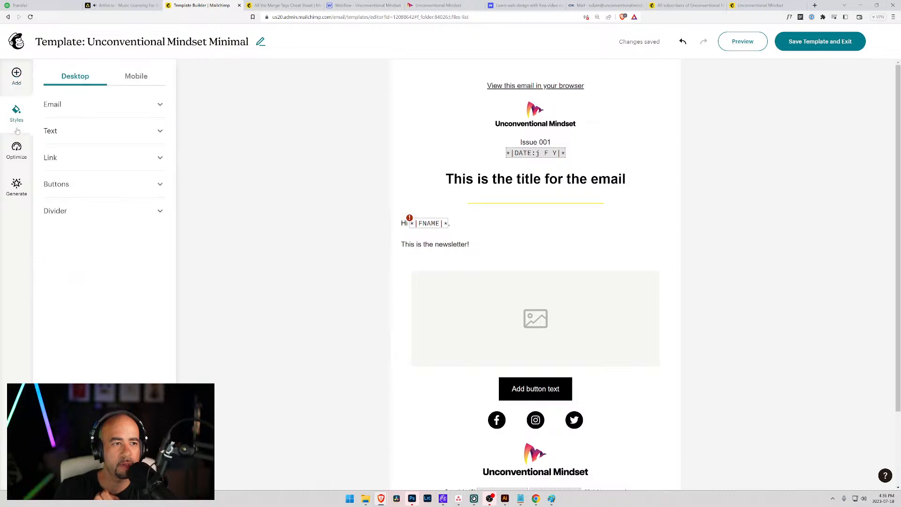
left_click(19, 159)
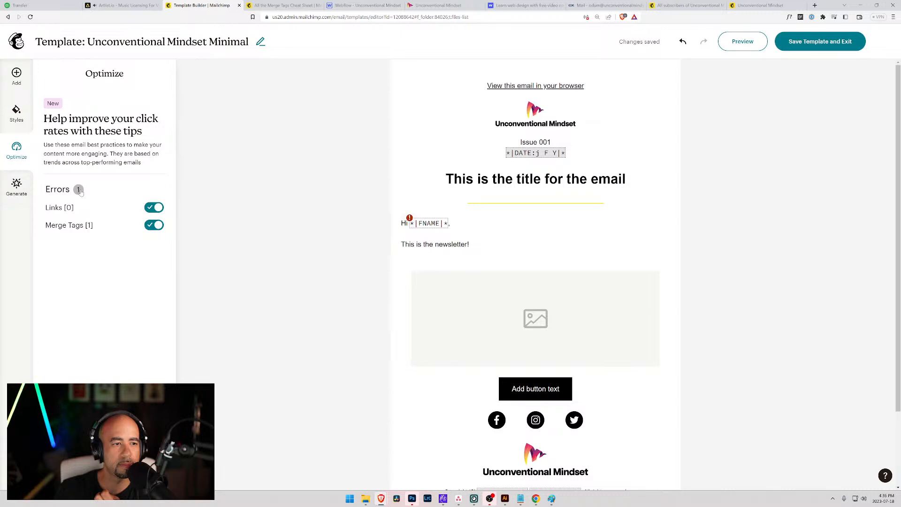
left_click(16, 187)
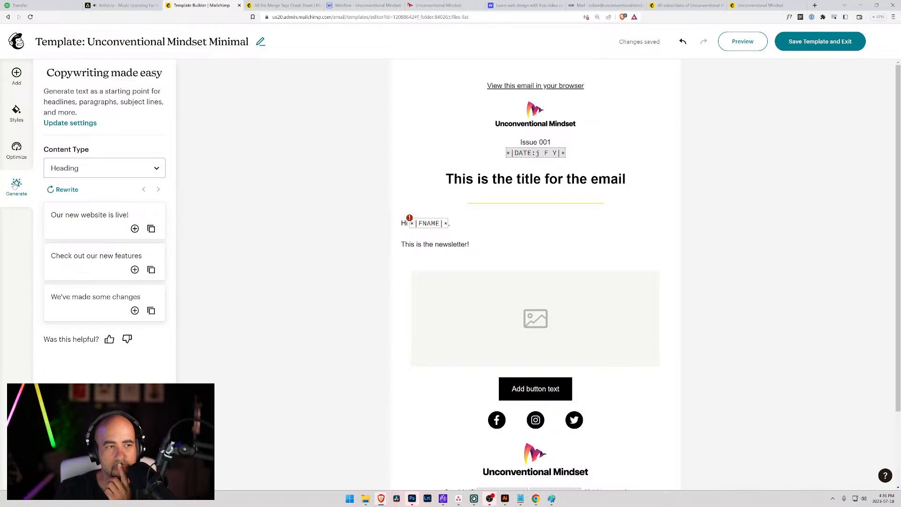
left_click(16, 114)
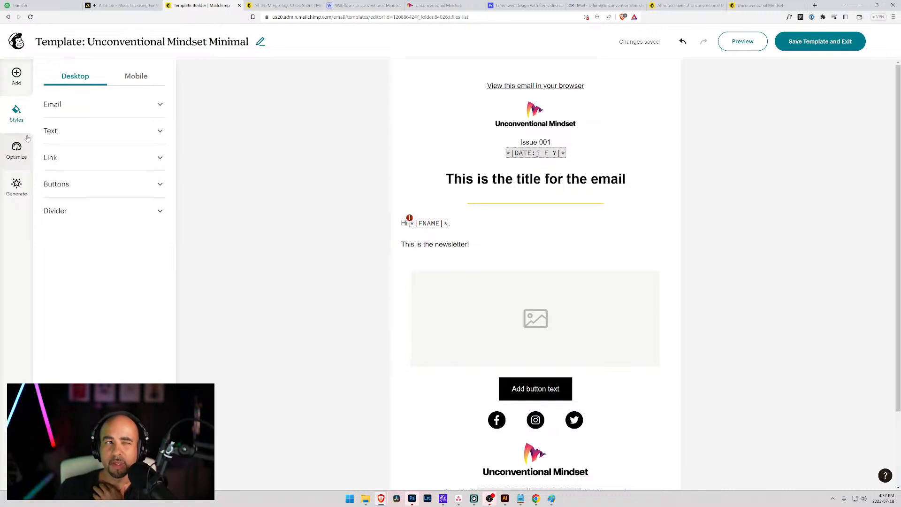
Set the global Paragraph text style to left alignment.
left_click(61, 108)
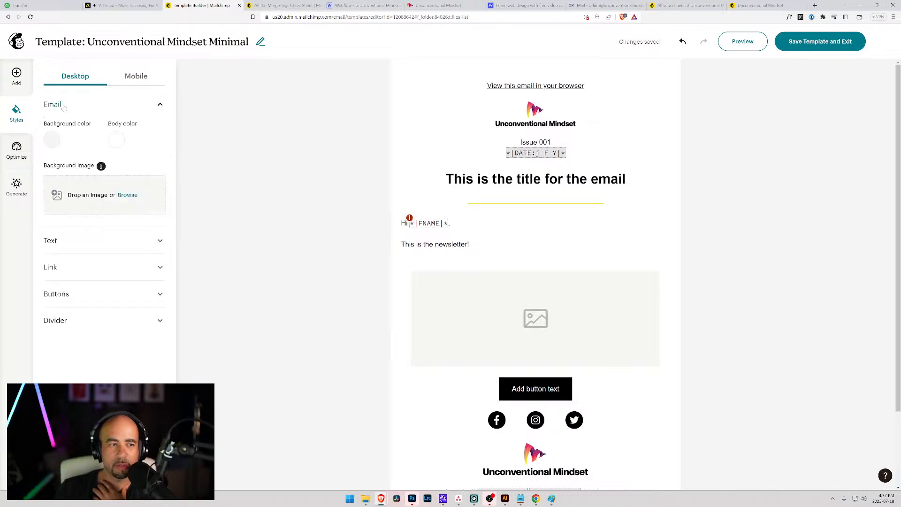
left_click(62, 110)
left_click(54, 136)
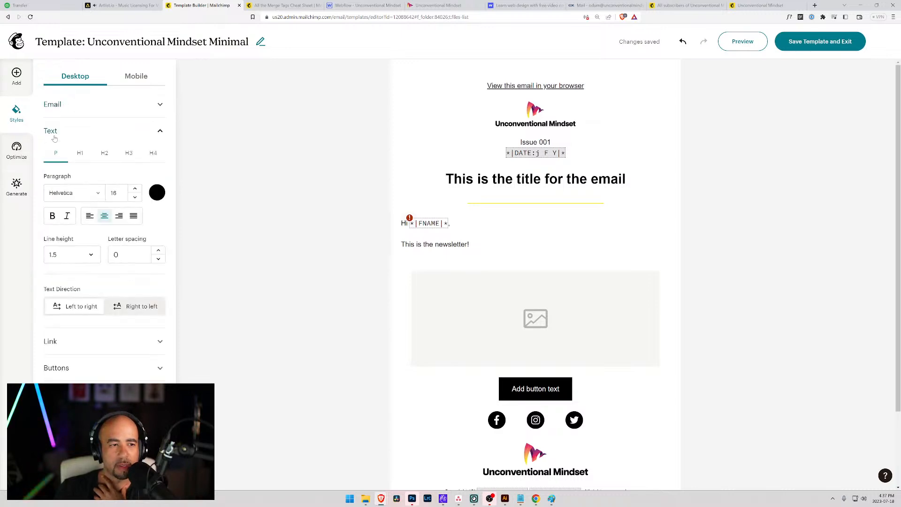
left_click(90, 217)
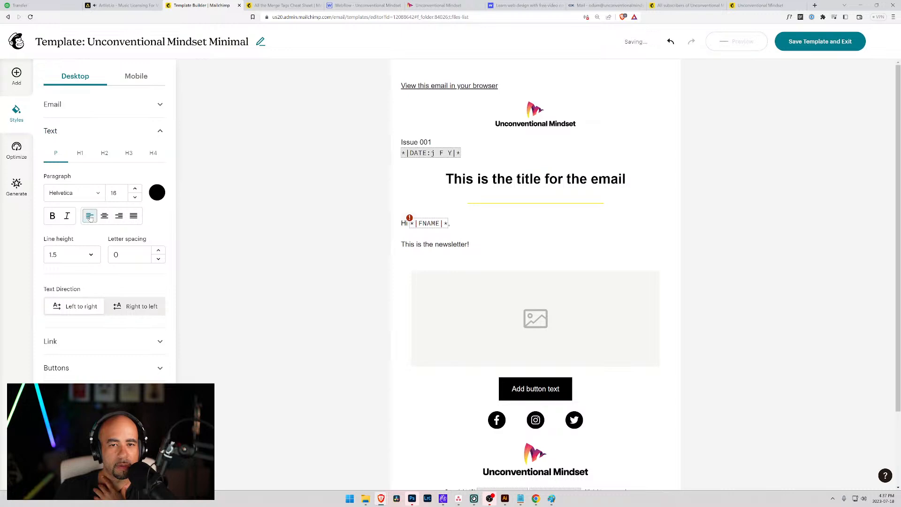
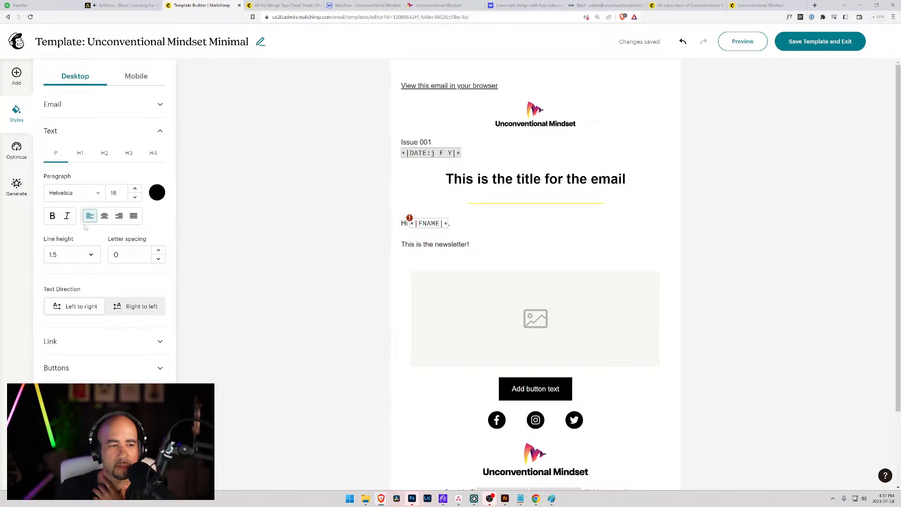
Choose Georgia as the Paragraph font in Styles > Text.
left_click(99, 194)
scroll(99, 272, "down", 1)
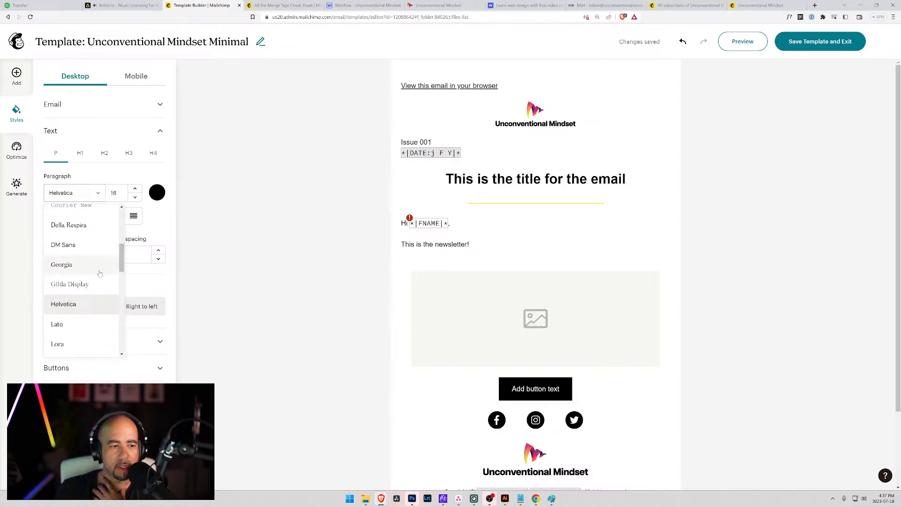
scroll(98, 277, "down", 6)
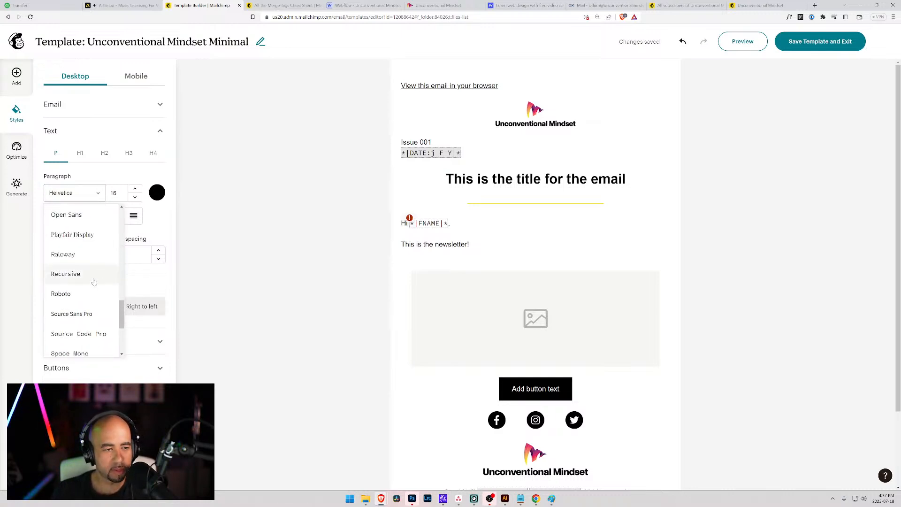
scroll(93, 282, "down", 2)
scroll(93, 281, "up", 5)
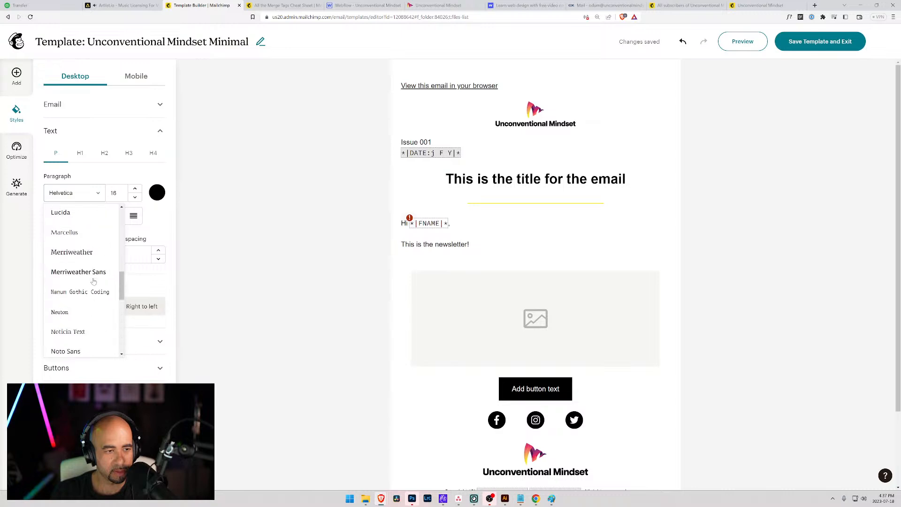
scroll(94, 281, "up", 6)
scroll(93, 283, "down", 1)
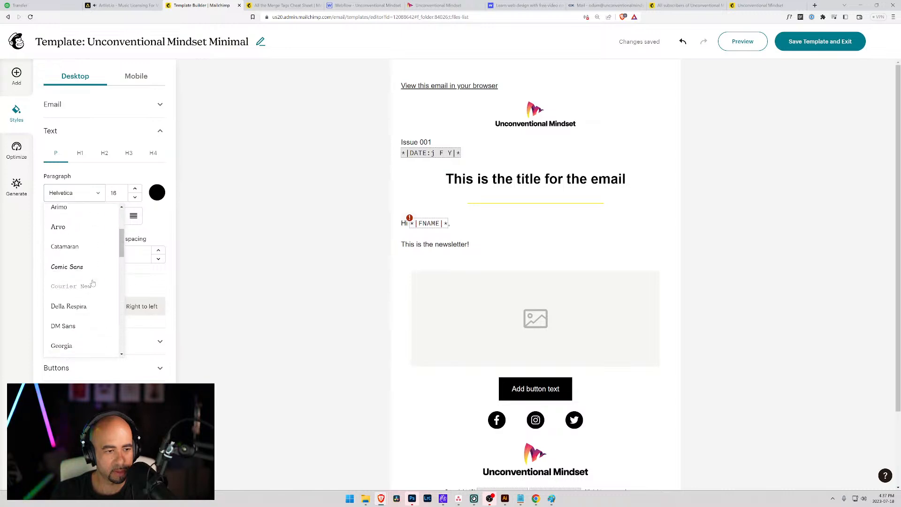
scroll(92, 282, "down", 3)
scroll(89, 277, "up", 1)
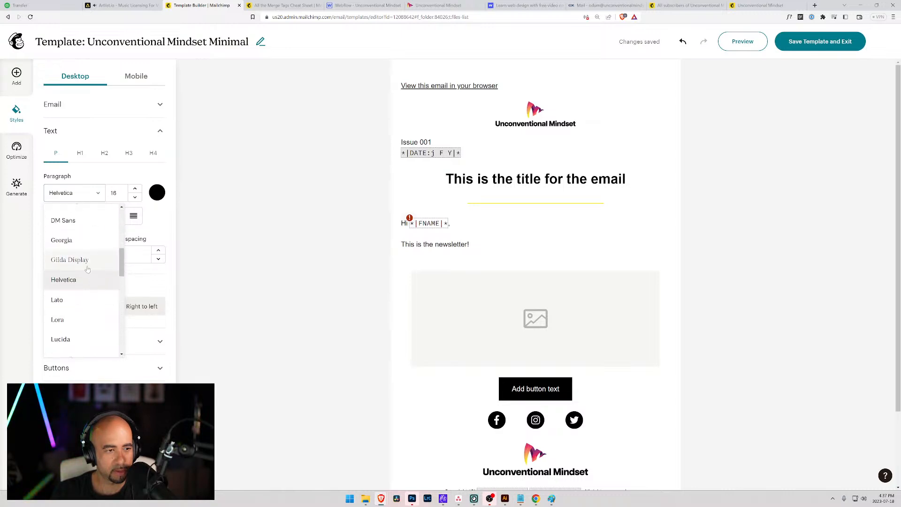
left_click(77, 247)
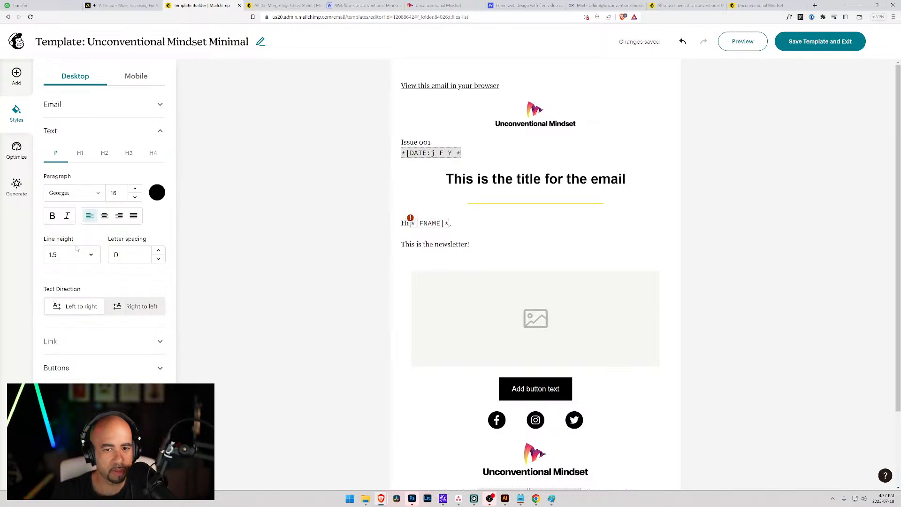
Try Gilda Display, revert to Georgia, and raise the paragraph size from 16 to 18.
left_click(73, 192)
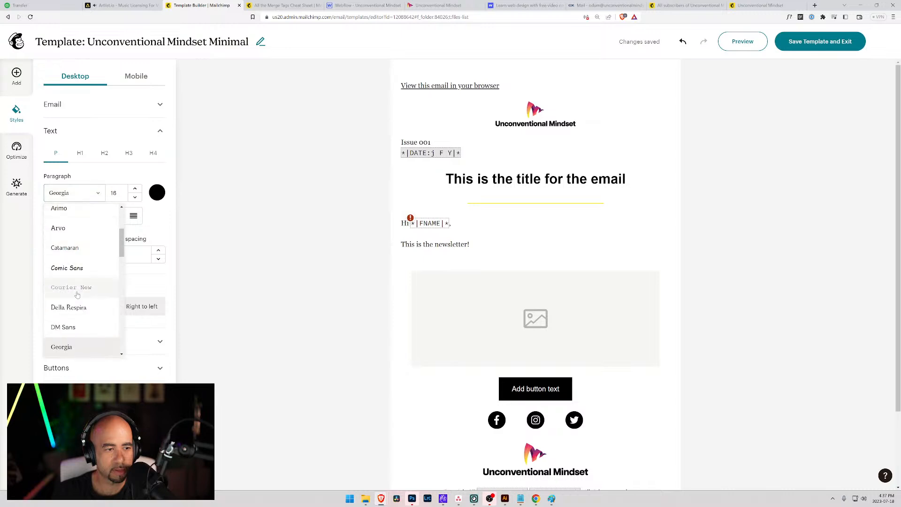
scroll(78, 308, "down", 1)
left_click(80, 332)
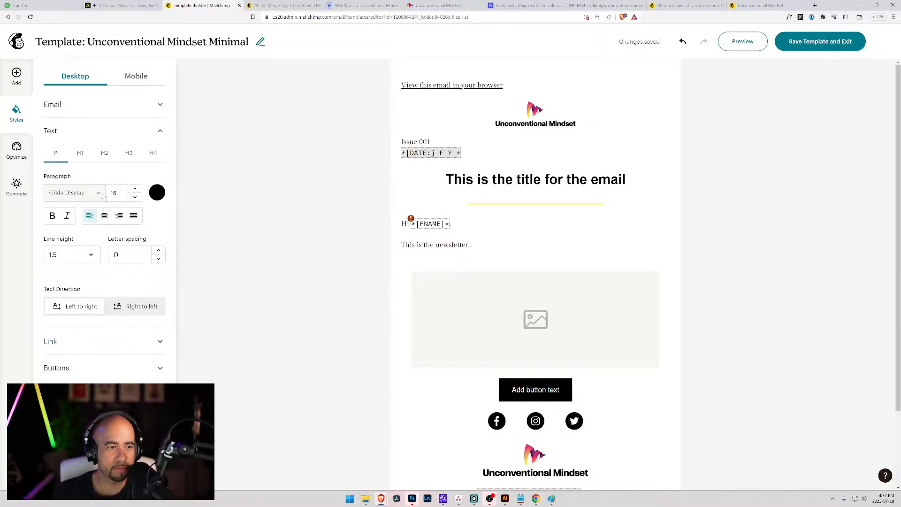
left_click(70, 192)
left_click(63, 327)
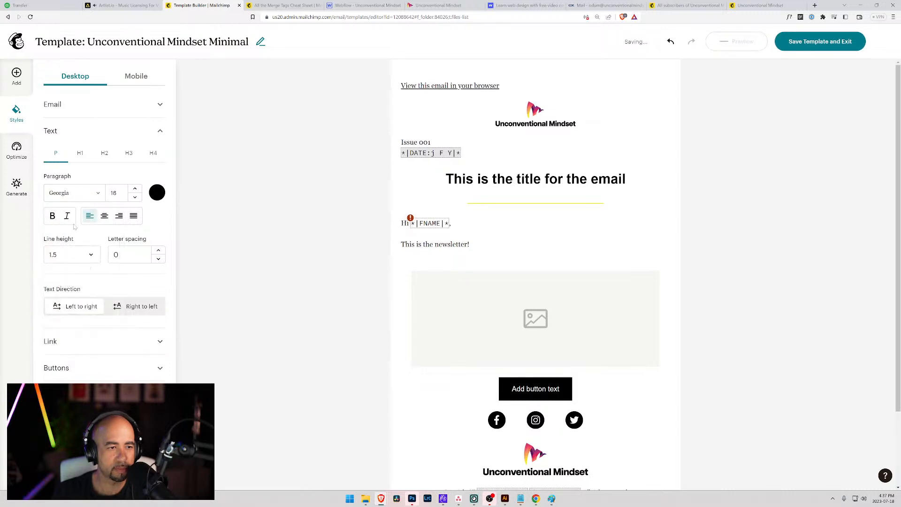
left_click(136, 189)
left_click(135, 189)
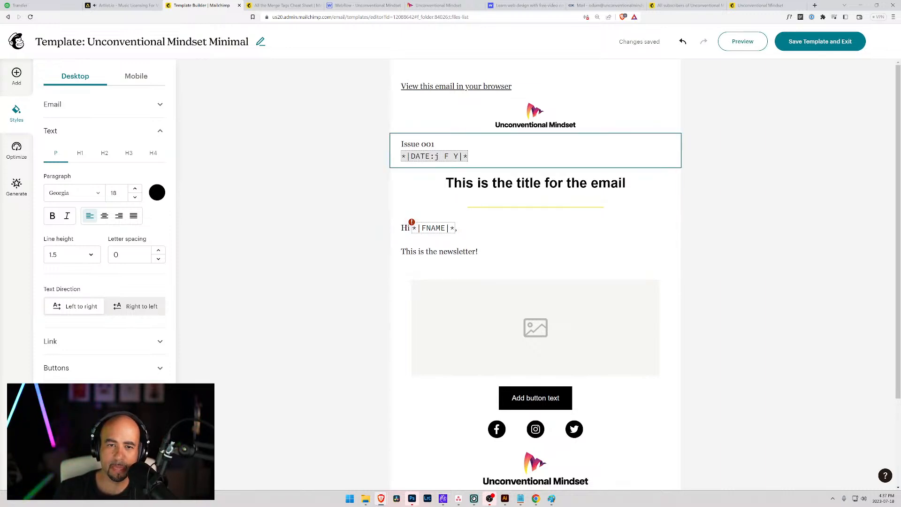
Set the Issue 001 and date text to Helvetica at size 14.
left_click(450, 152)
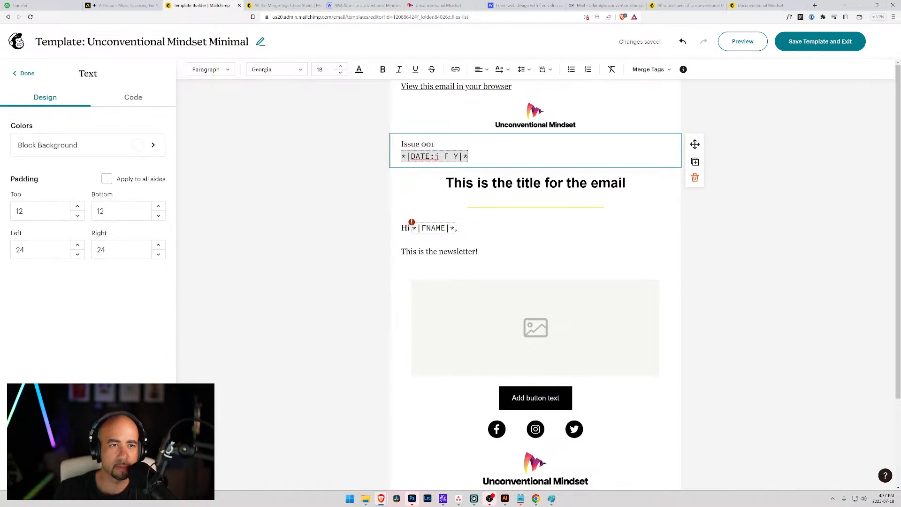
key("ctrl+a")
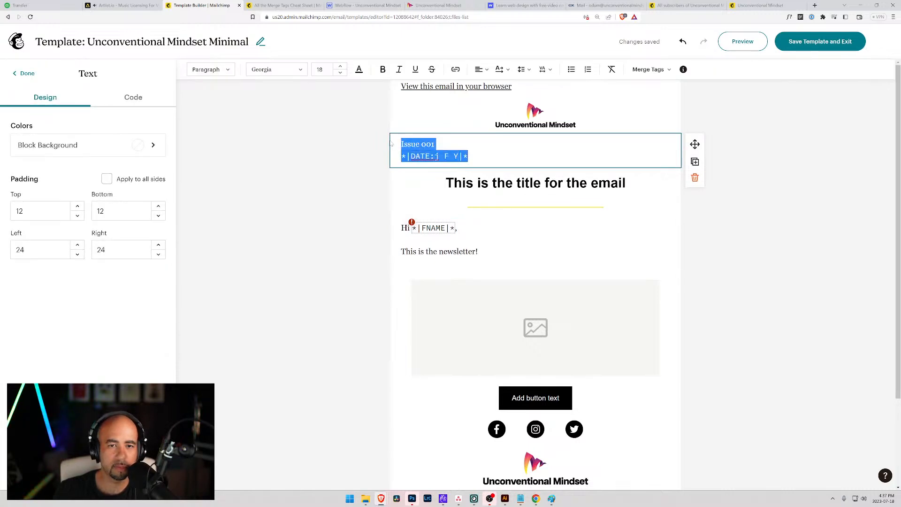
left_click(301, 70)
scroll(284, 177, "up", 3)
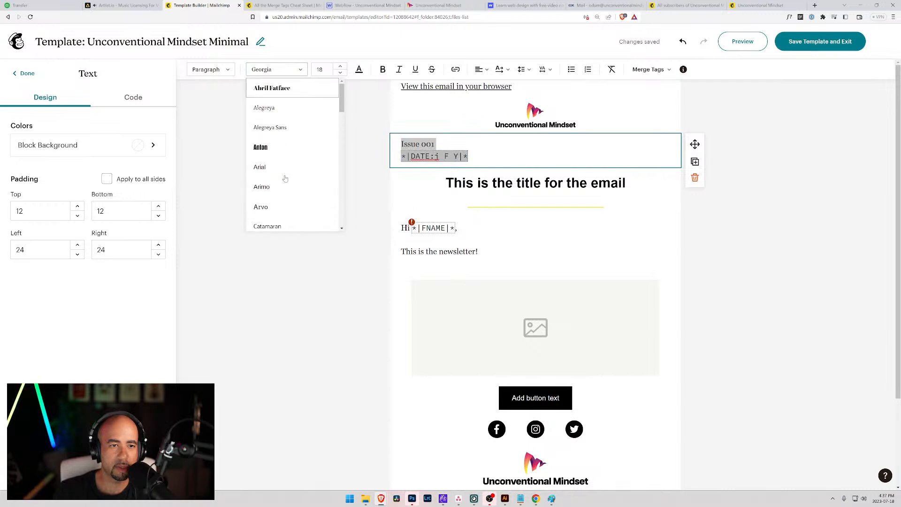
scroll(284, 177, "down", 5)
scroll(285, 178, "down", 1)
left_click(277, 124)
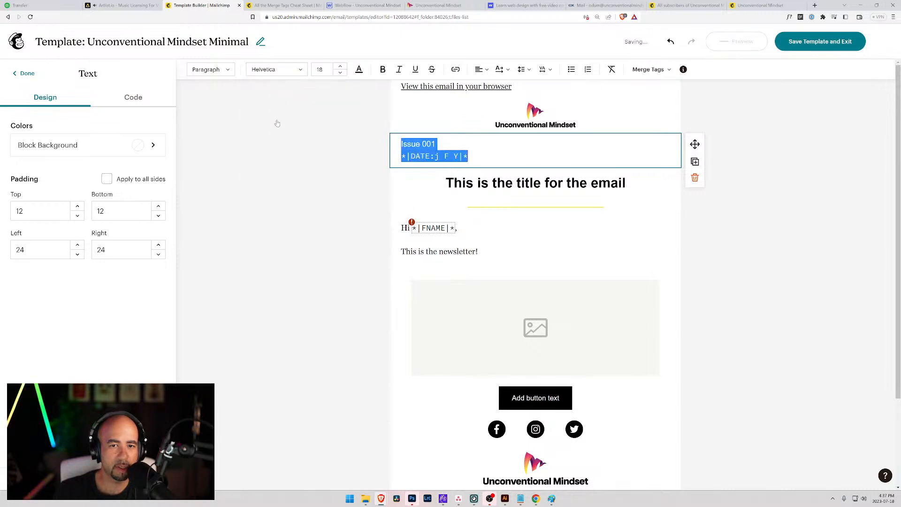
left_click(341, 73)
left_click(340, 73)
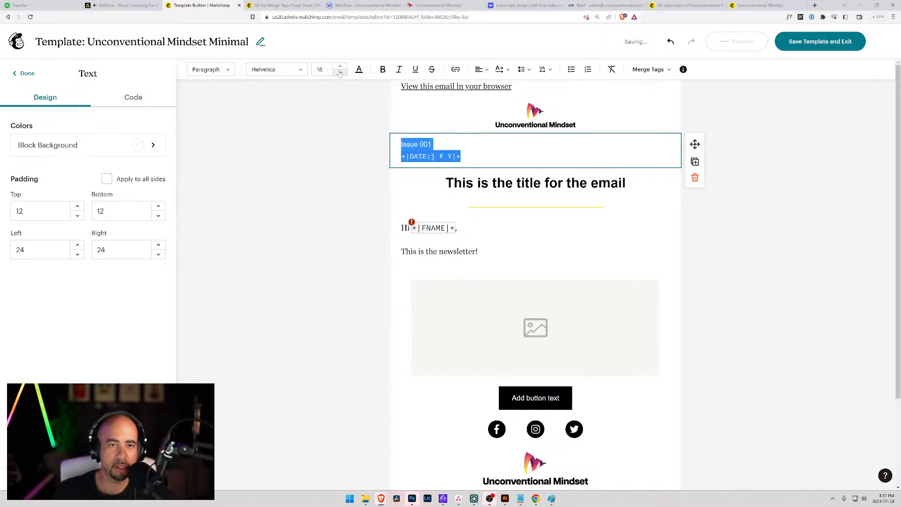
left_click(340, 73)
left_click(340, 73)
Center-align the Issue 001 and date lines.
left_click(453, 138)
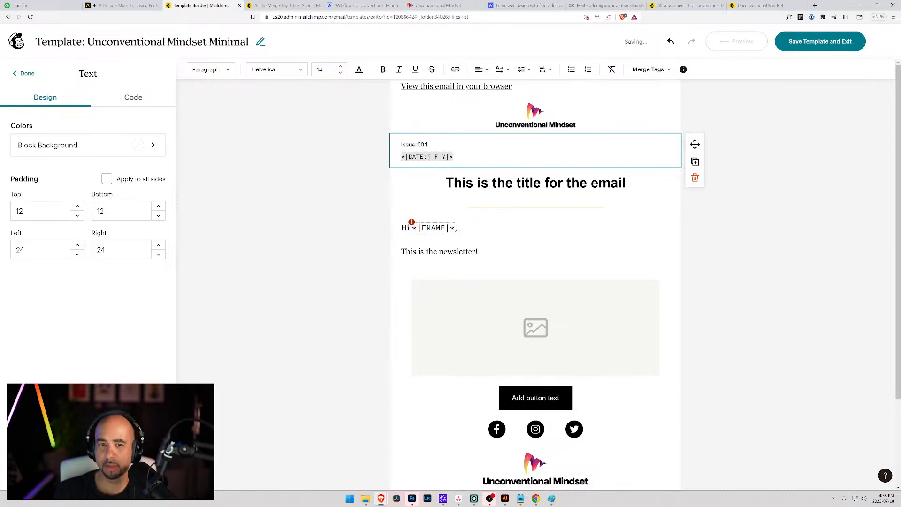
left_click_drag(460, 159, 413, 123)
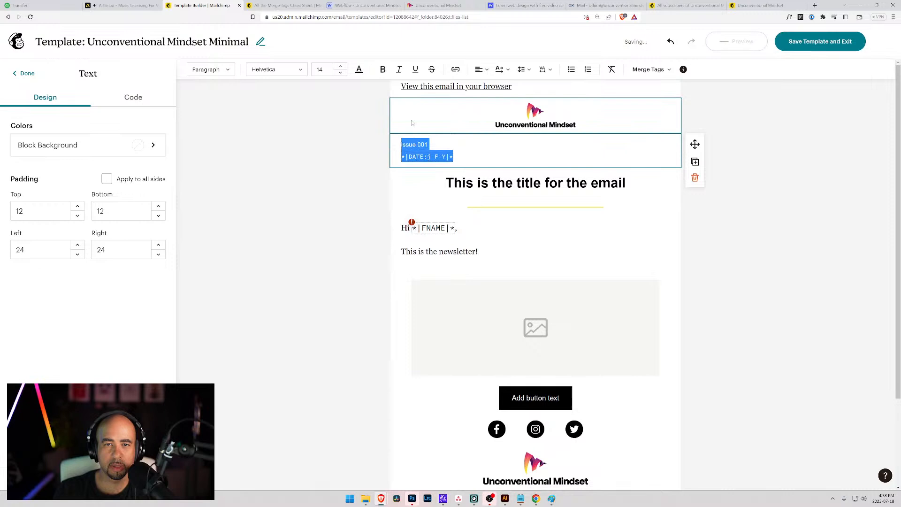
left_click(480, 70)
left_click(492, 86)
left_click(522, 145)
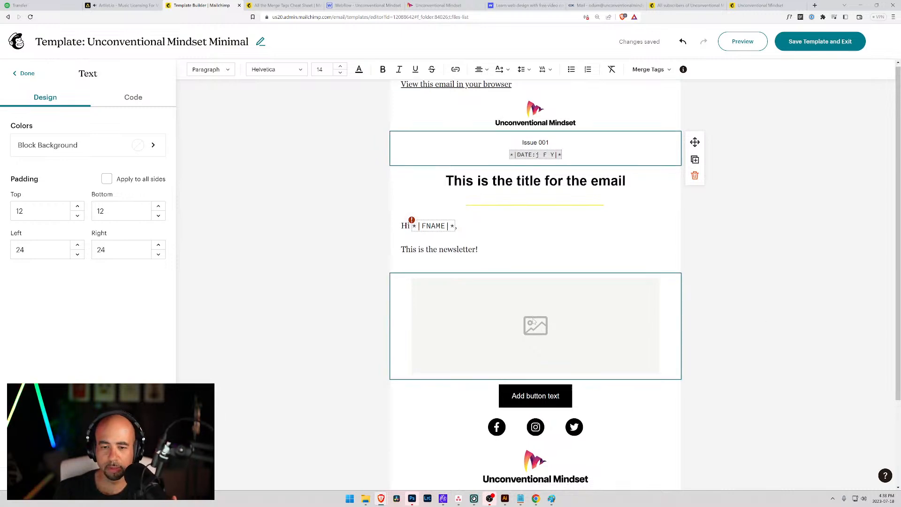
Delete the Add button block from the email.
scroll(544, 321, "down", 1)
left_click(592, 335)
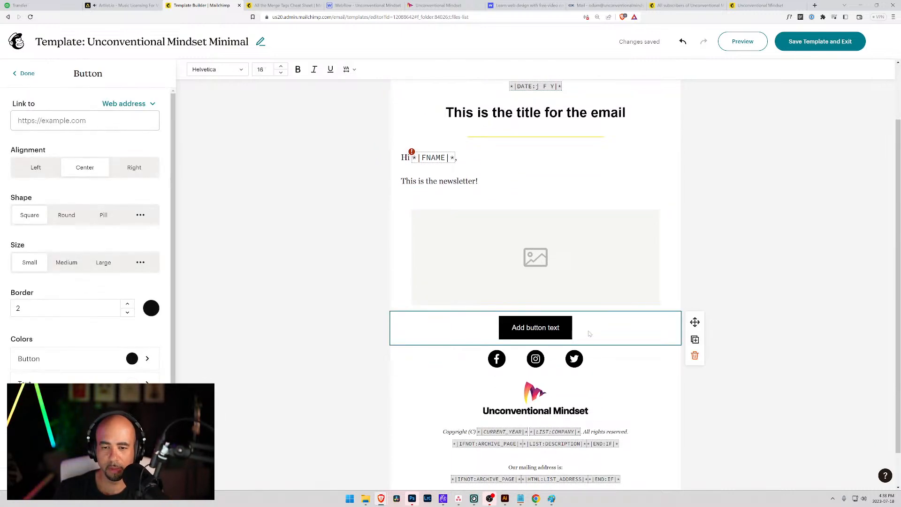
left_click(695, 356)
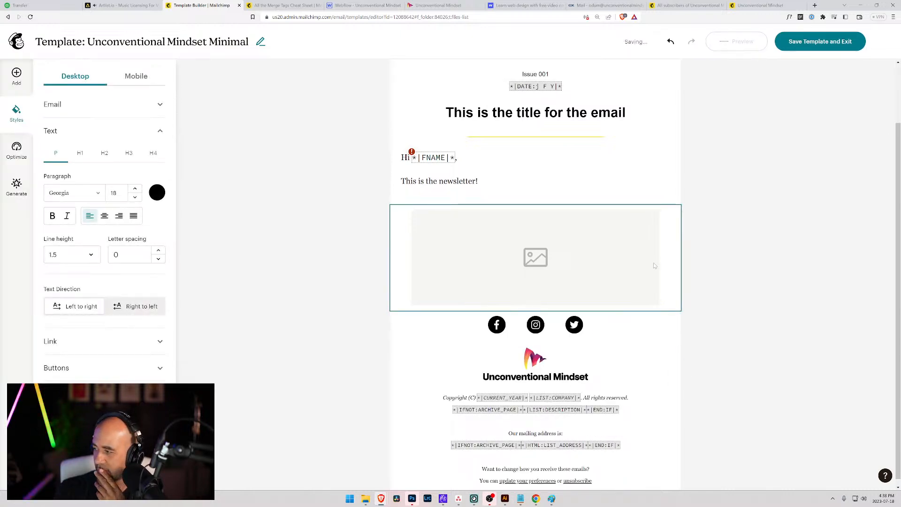
Duplicate the yellow divider below the newsletter text and delete the image placeholder block.
scroll(653, 262, "up", 1)
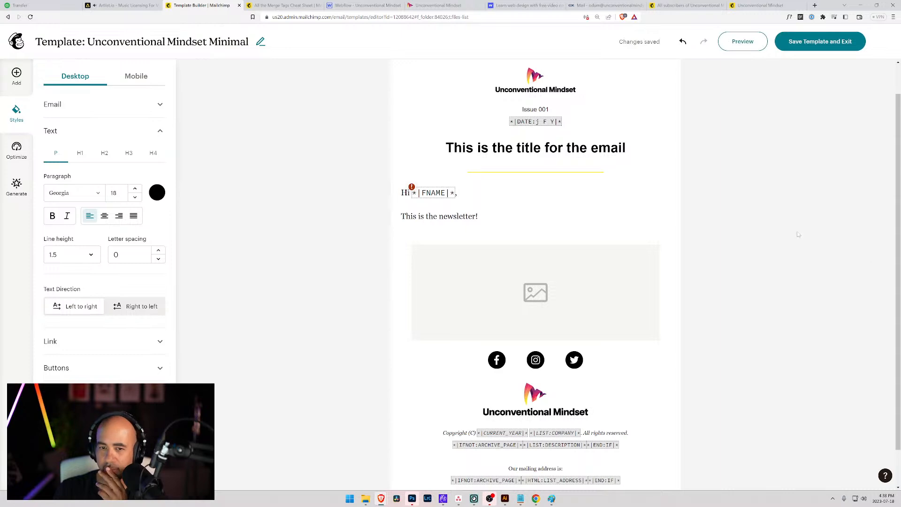
left_click(671, 173)
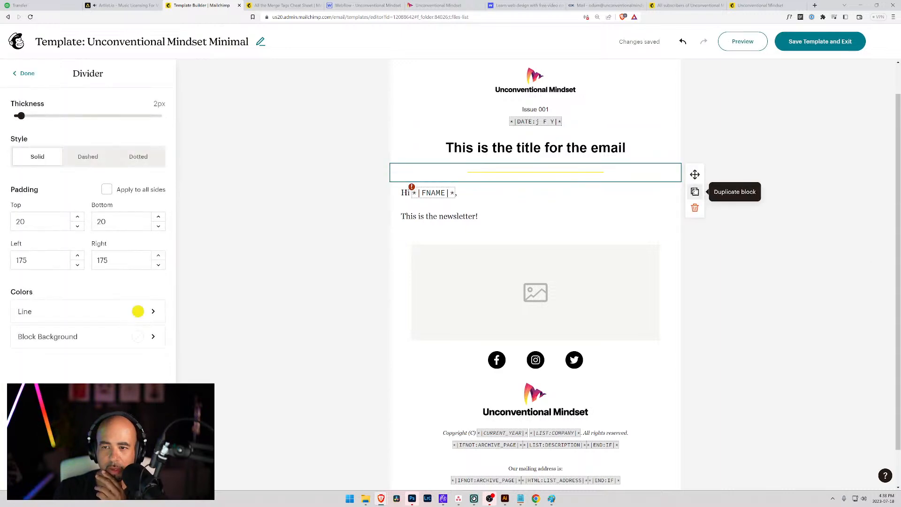
left_click(691, 191)
left_click_drag(692, 192, 675, 257)
left_click(612, 288)
left_click(693, 302)
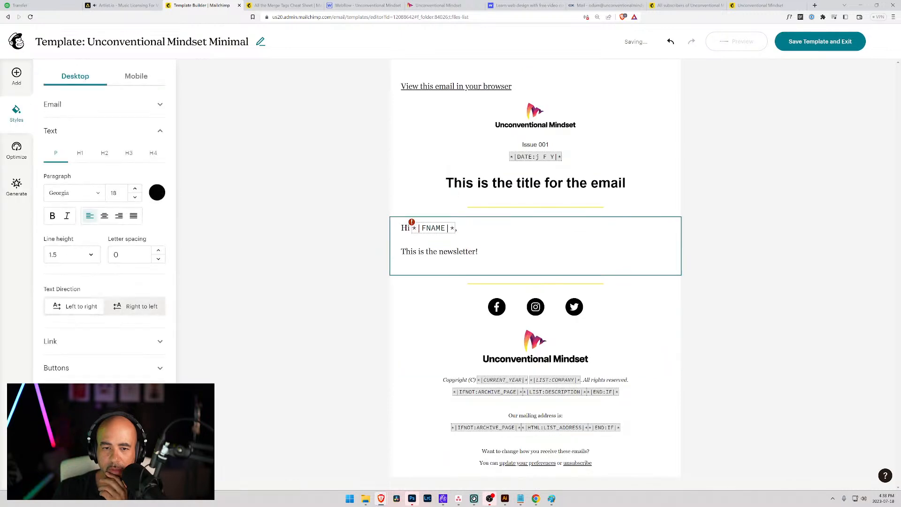
Add the paragraph "I can just keep adding content here until I'm happy with how it looks!".
left_click(498, 254)
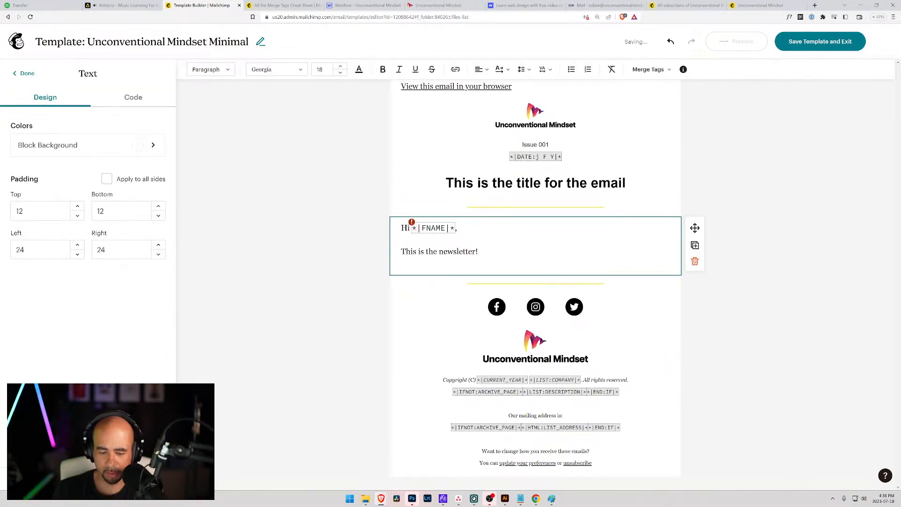
key("Return")
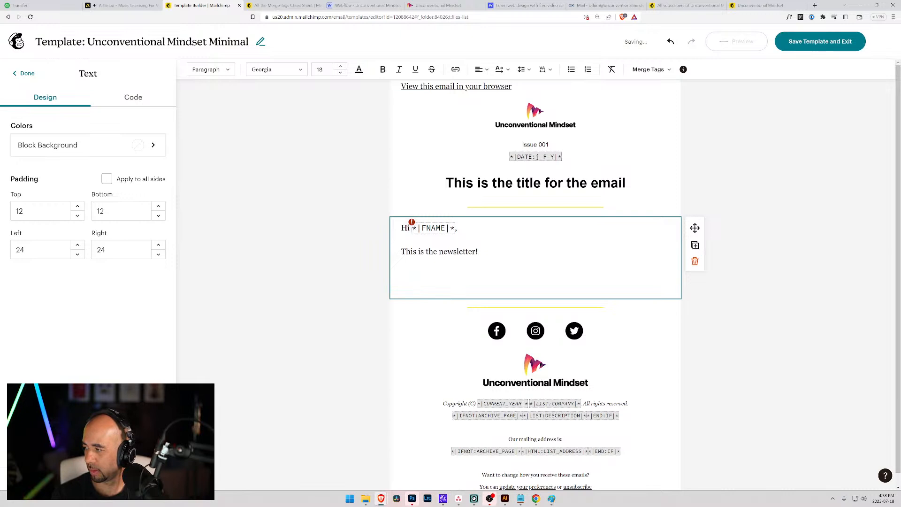
type("I c")
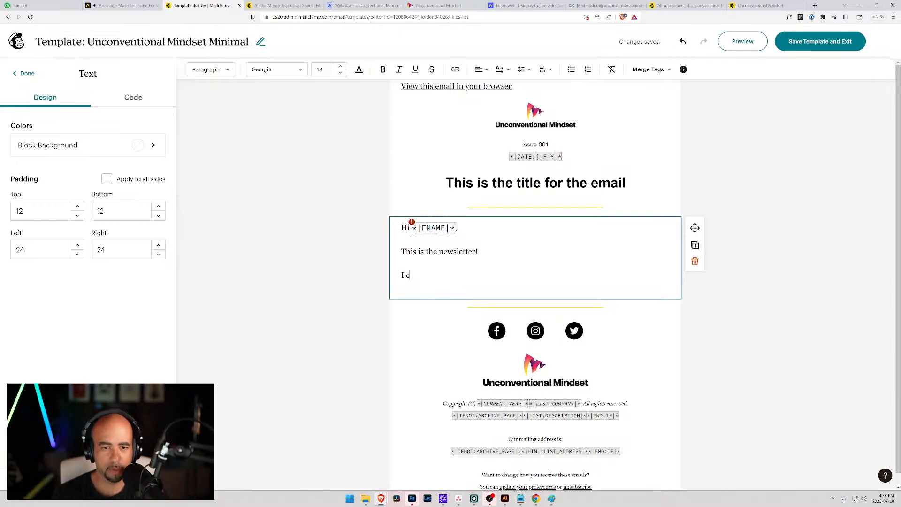
type("an just keep ")
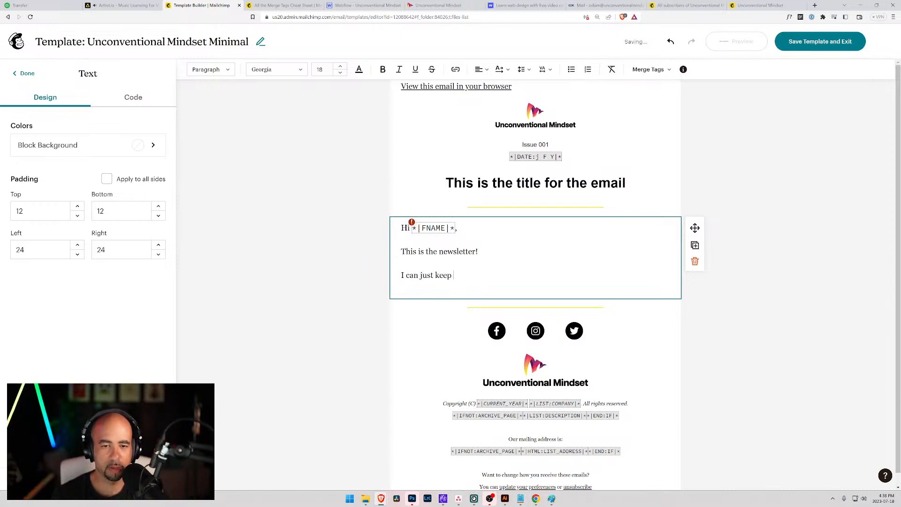
type("adding conten")
key("BackSpace")
key("BackSpace")
type("nten")
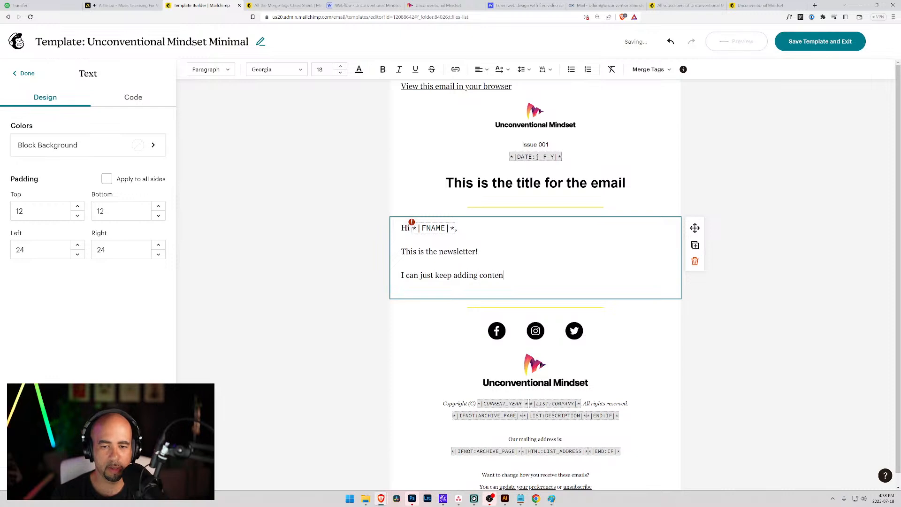
type("t here until I'")
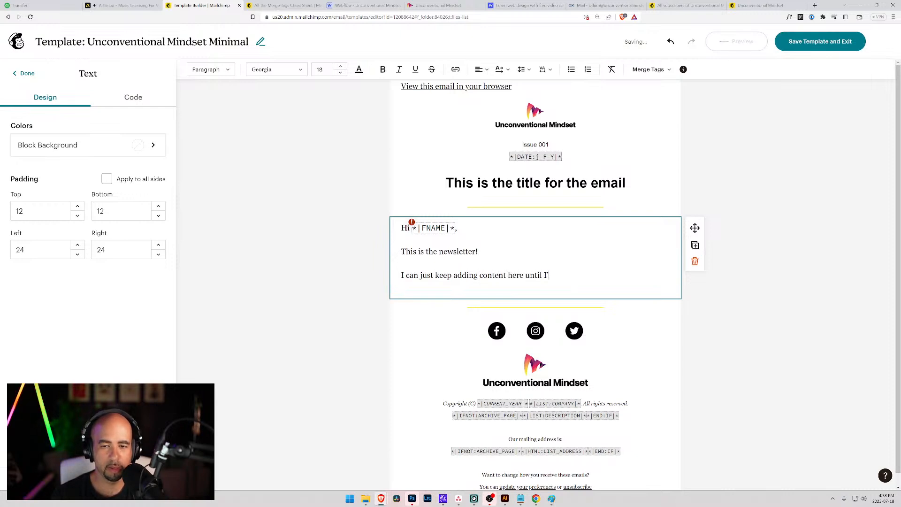
type("m happy with how")
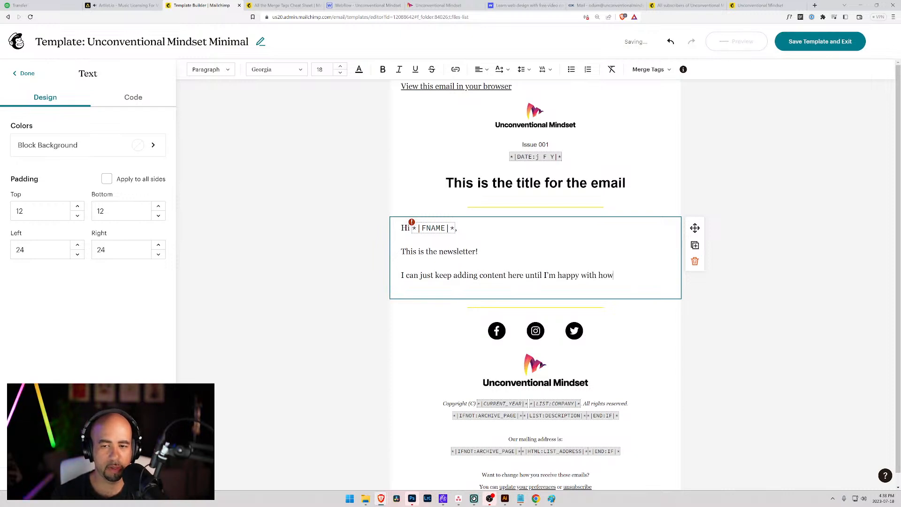
type(" it looks!")
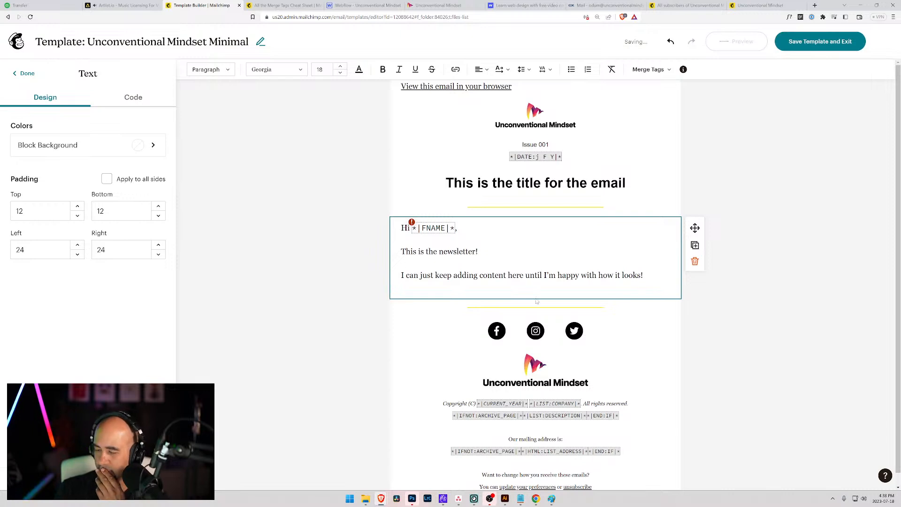
Delete the social icons row and the footer logo.
left_click(554, 330)
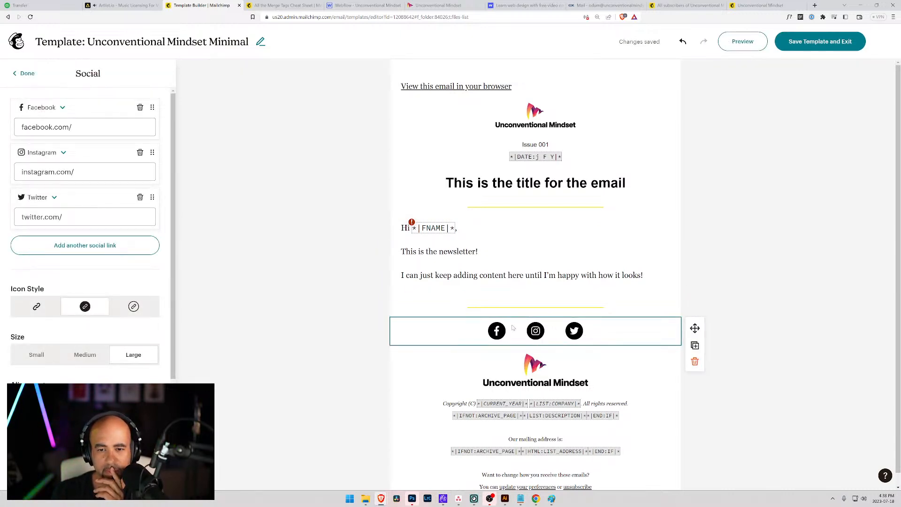
left_click(694, 363)
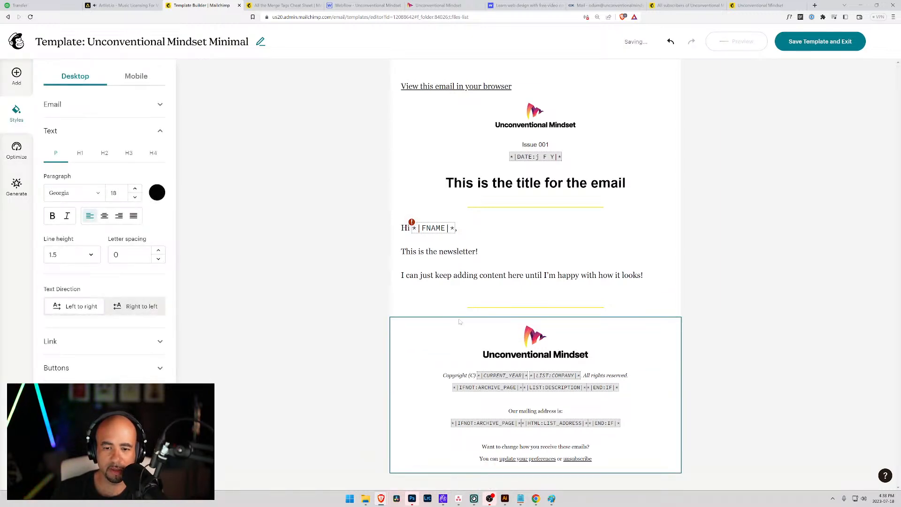
left_click(544, 339)
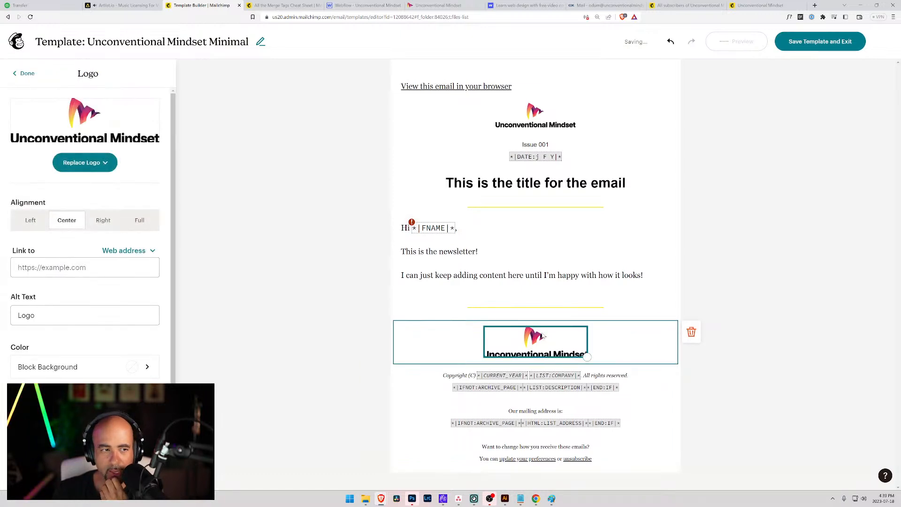
left_click(691, 332)
Check the footer settings, then bring up the list of content blocks.
left_click(441, 321)
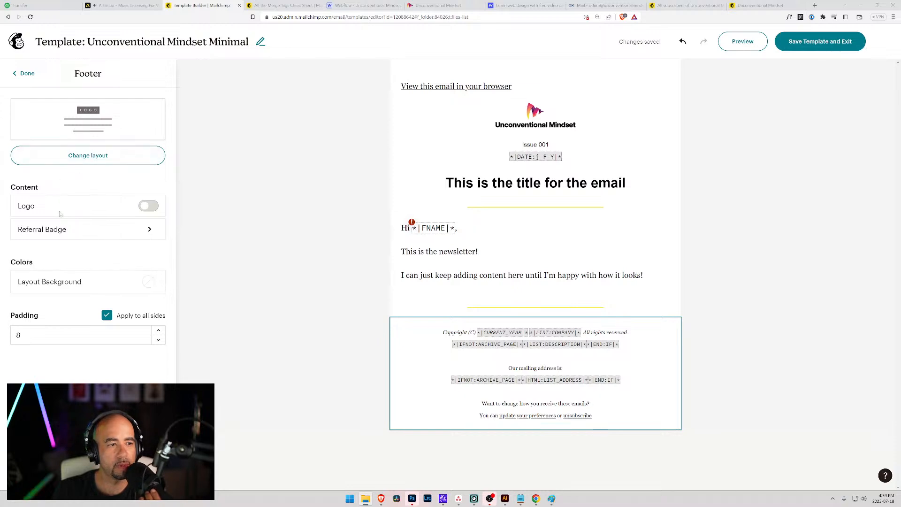
left_click(25, 73)
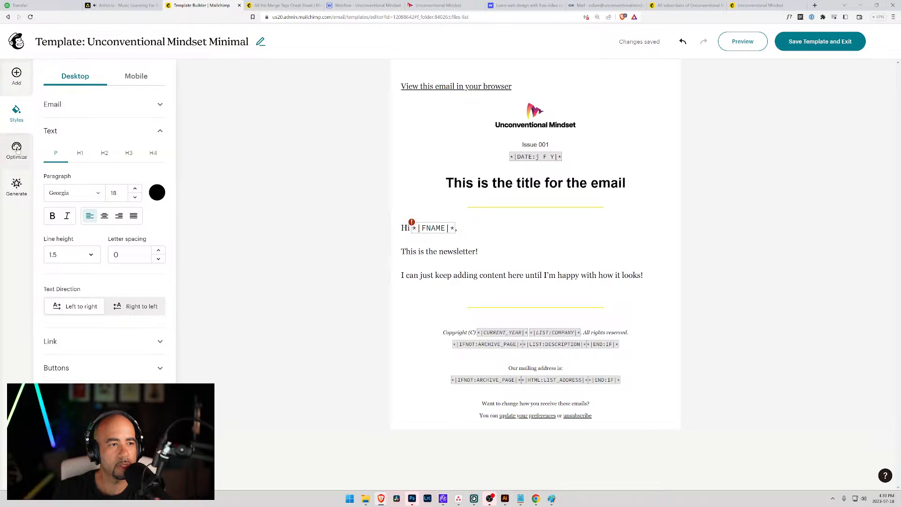
left_click(17, 77)
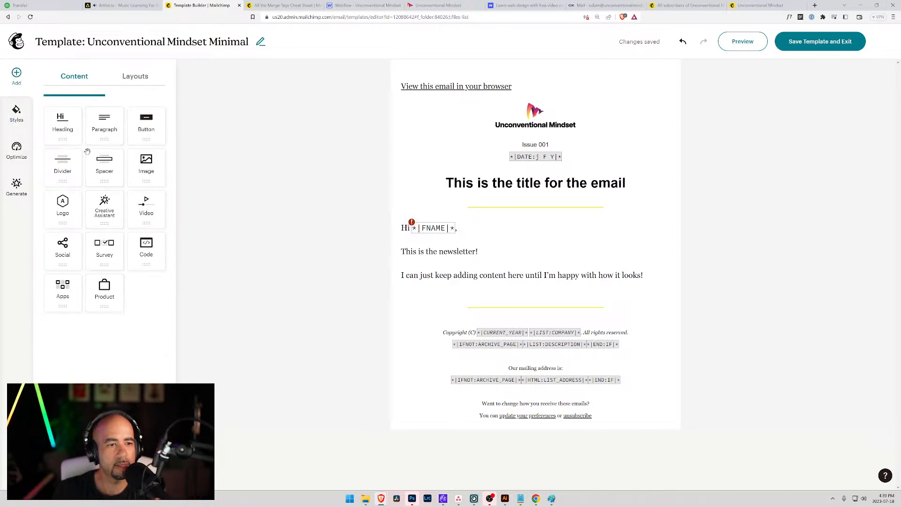
Place an image block above the footer and upload the logo file into it.
left_click_drag(147, 170, 481, 325)
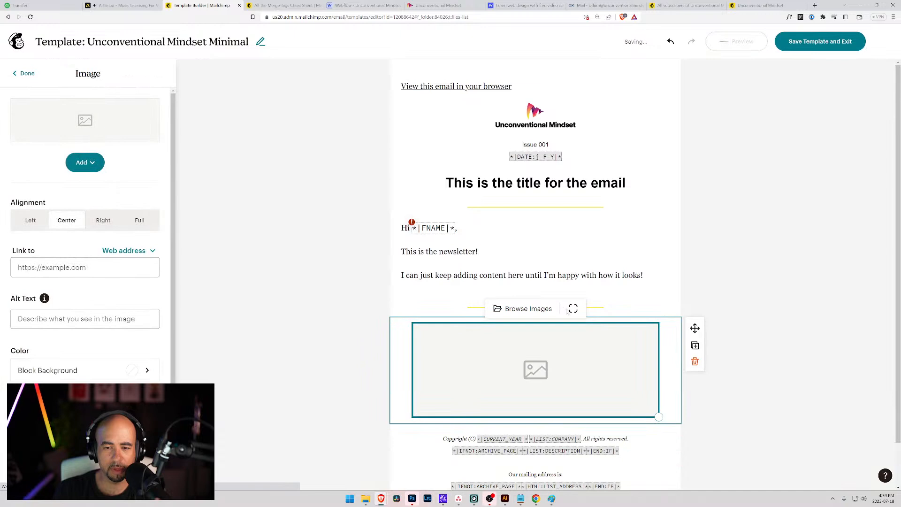
left_click(529, 309)
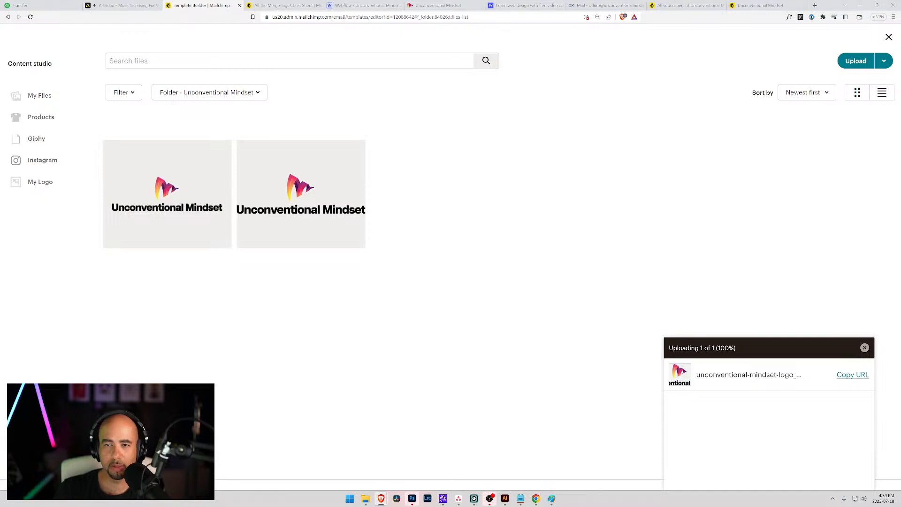
left_click_drag(602, 215, 599, 214)
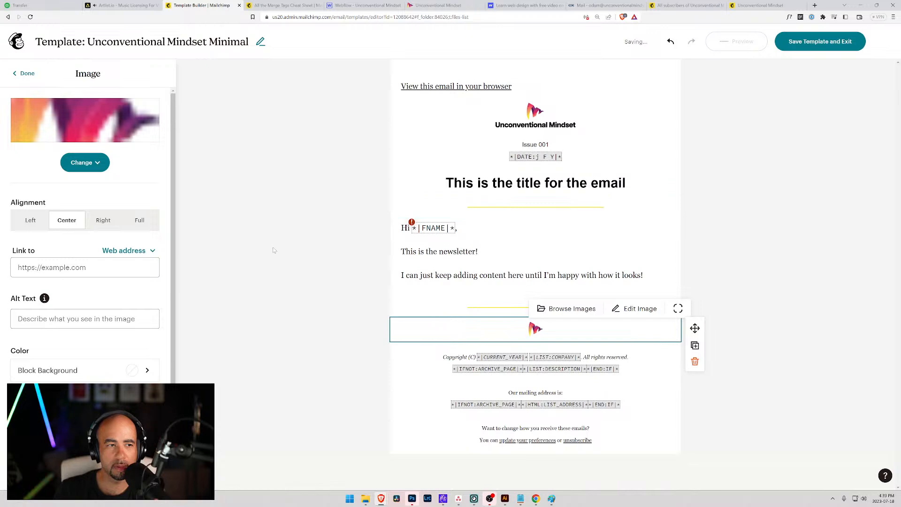
Check the divider and logo placement, then start a new line in the footer text.
left_click(418, 310)
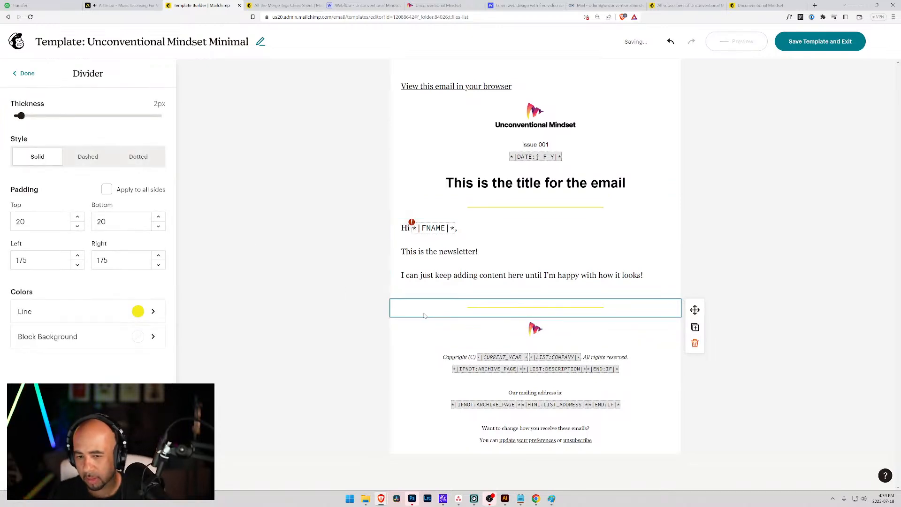
left_click(539, 330)
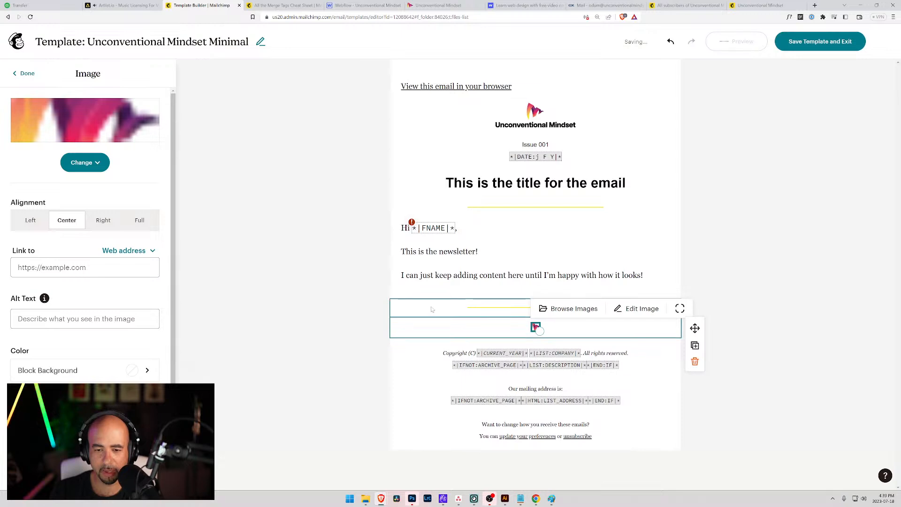
left_click(432, 309)
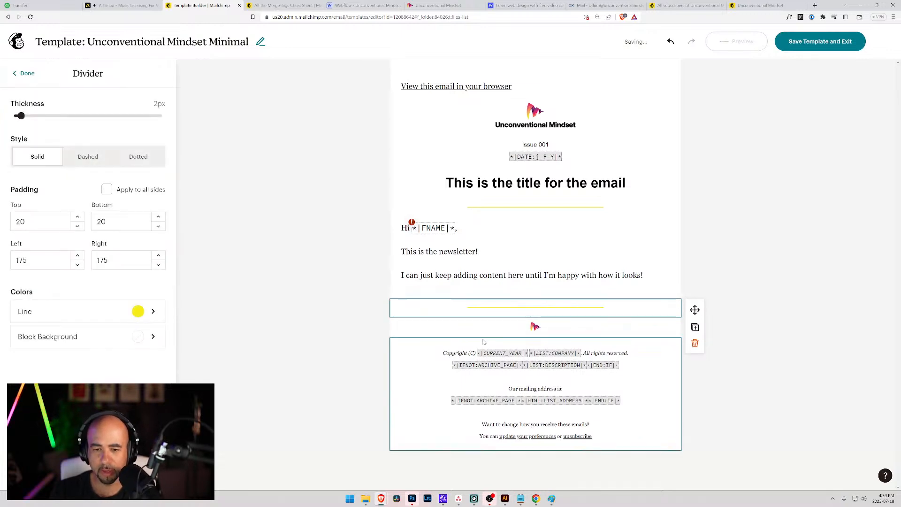
left_click(346, 338)
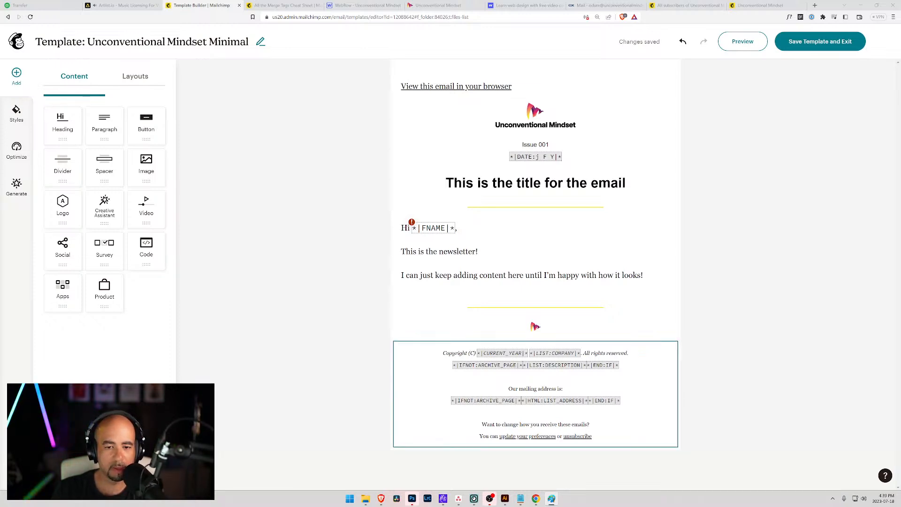
left_click(449, 354)
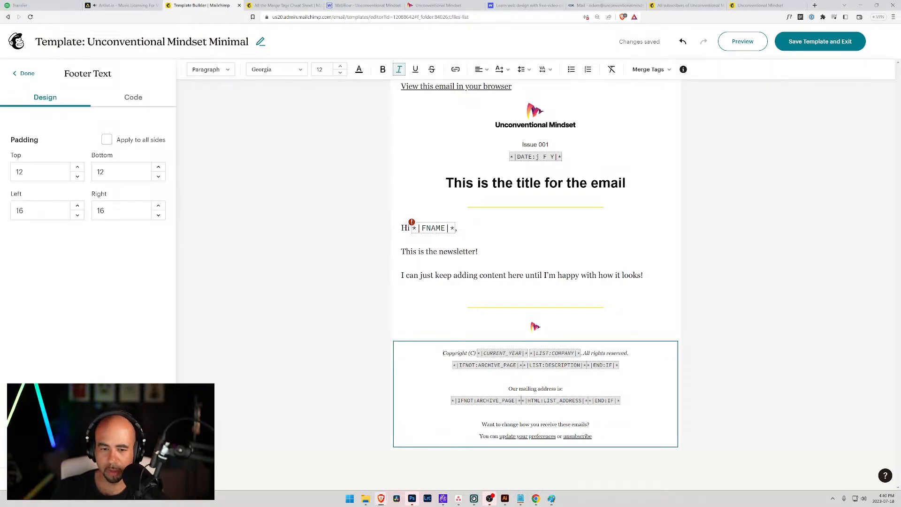
key("Return")
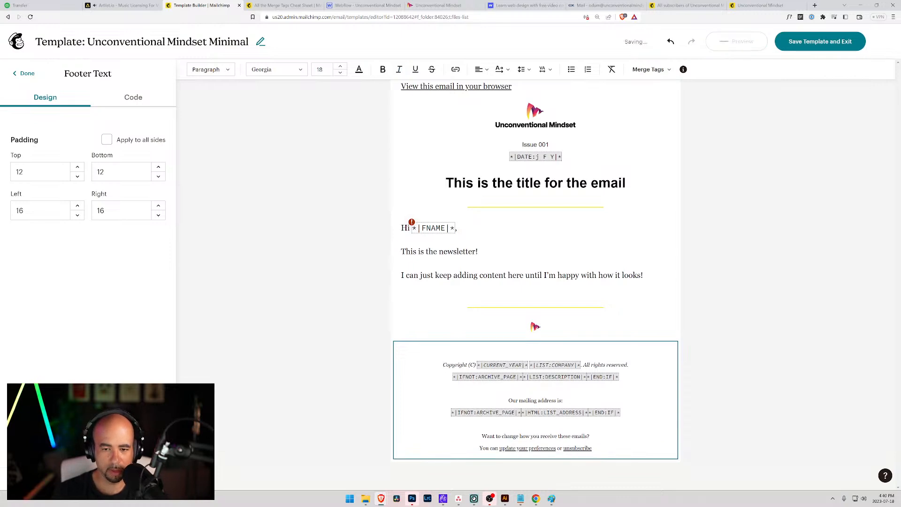
Undo the stray footer line and review the footer text's HTML code.
type("This")
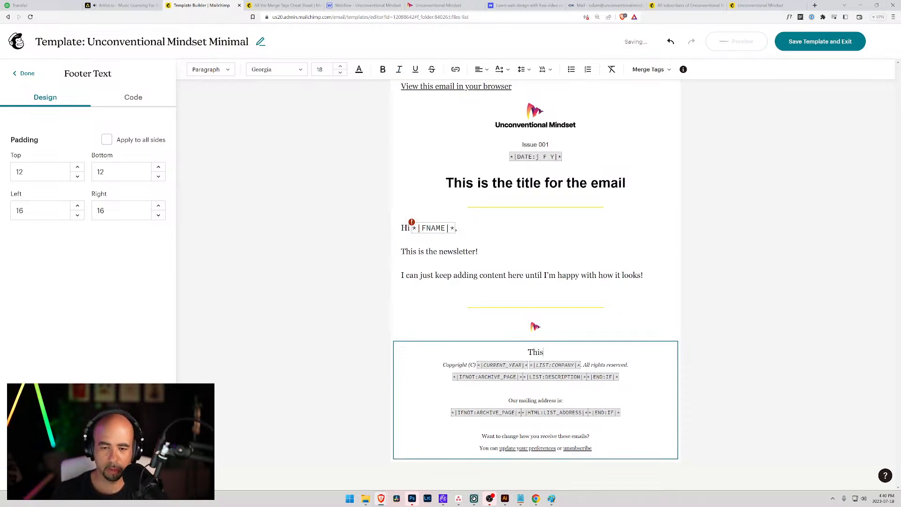
key("ctrl+z")
key("ctrl+z")
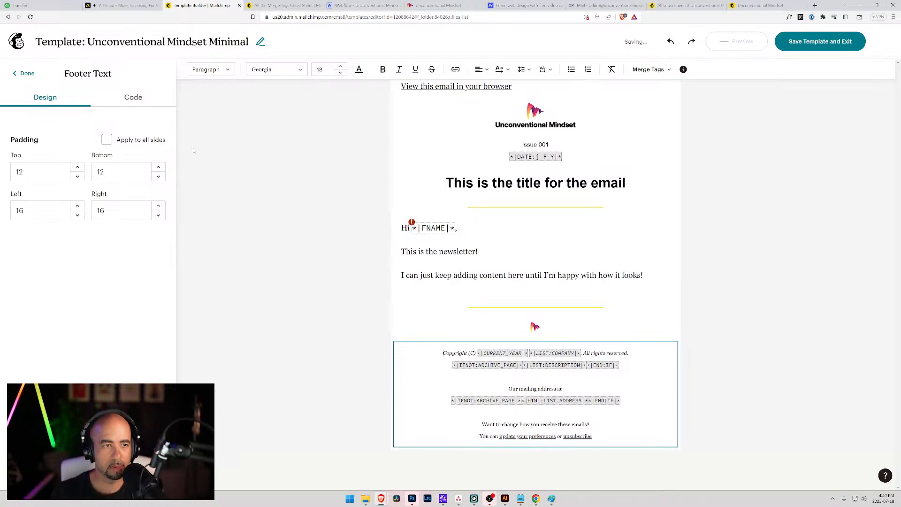
left_click(128, 99)
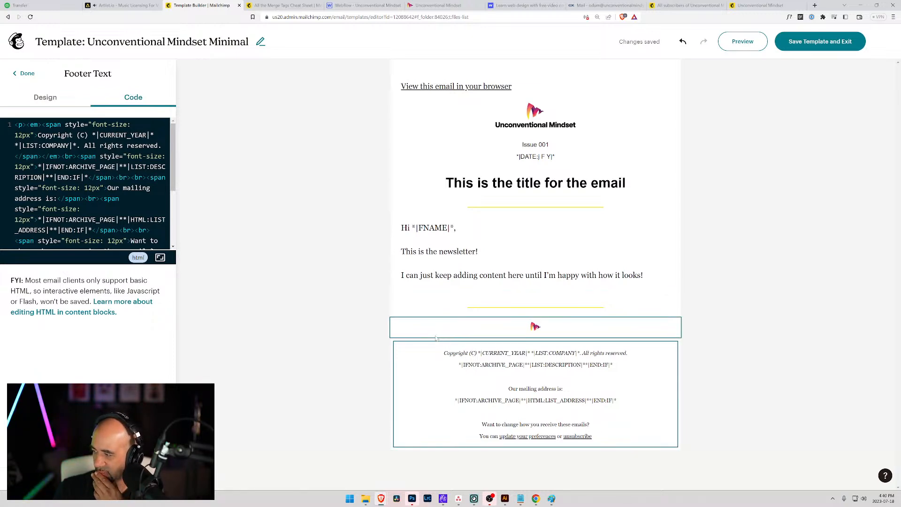
left_click(590, 424)
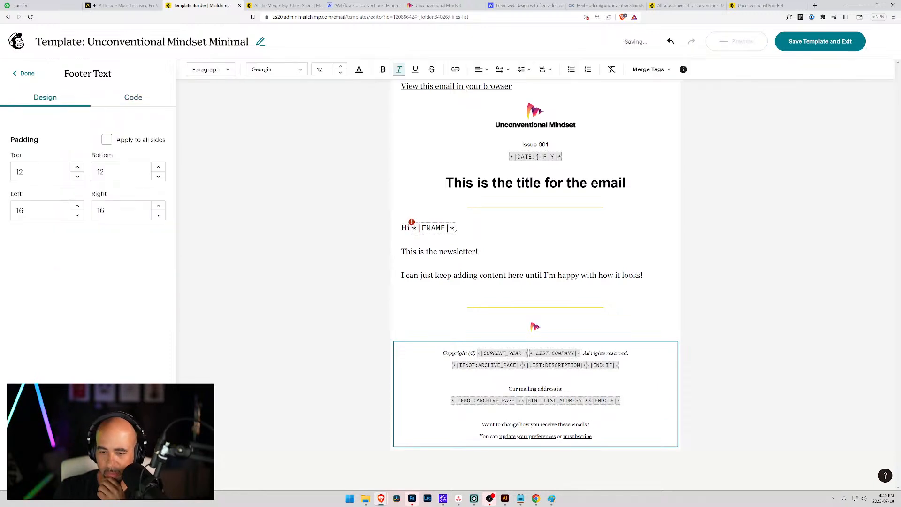
Replace the first footer line with "If you enjoyed this newsletter consider forwarding to a friend.".
left_click_drag(590, 425, 481, 424)
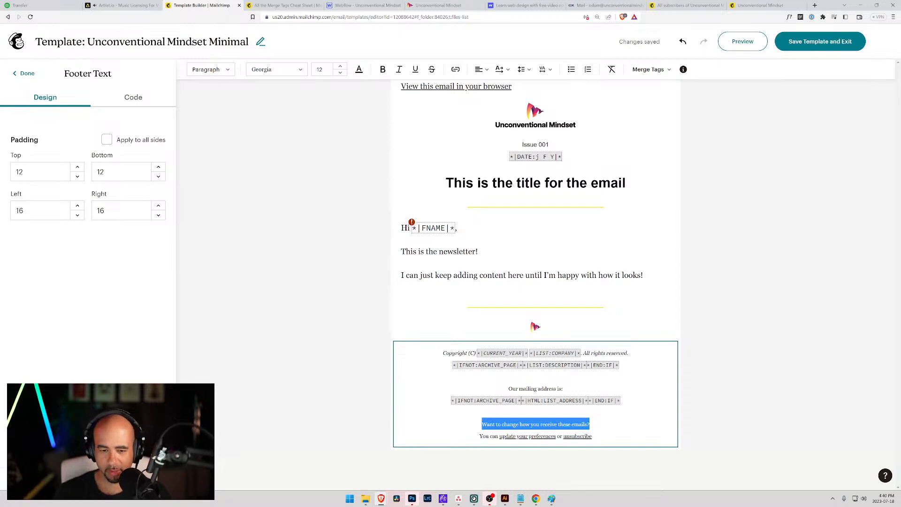
type("If you en")
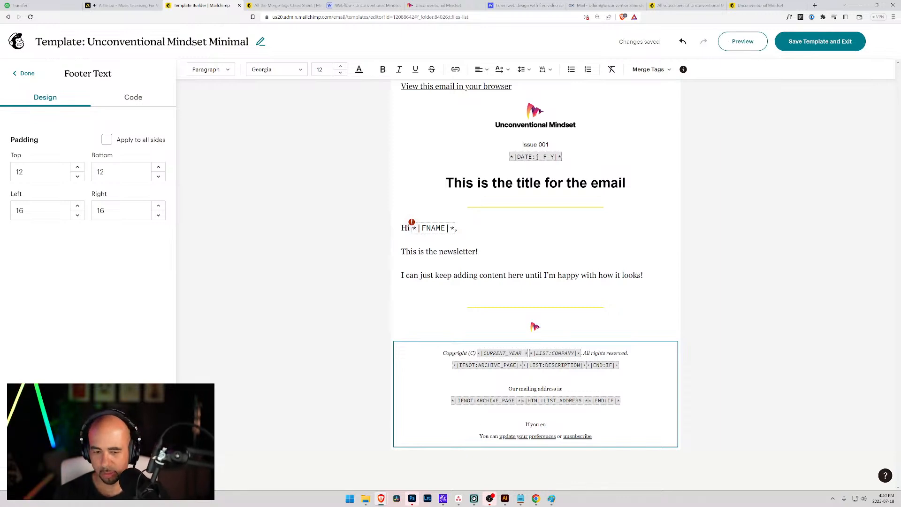
type("joyed hti")
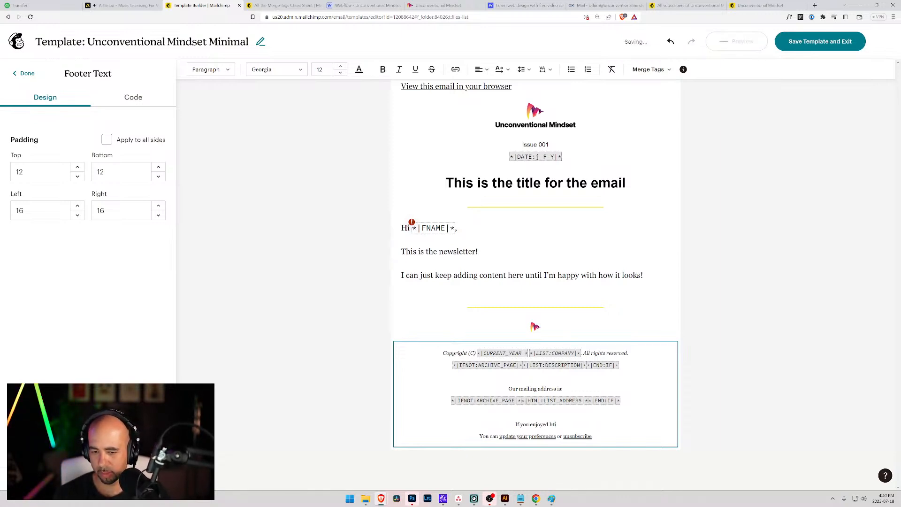
key("BackSpace")
key("BackSpace")
key("BackSpace")
type("this newslett")
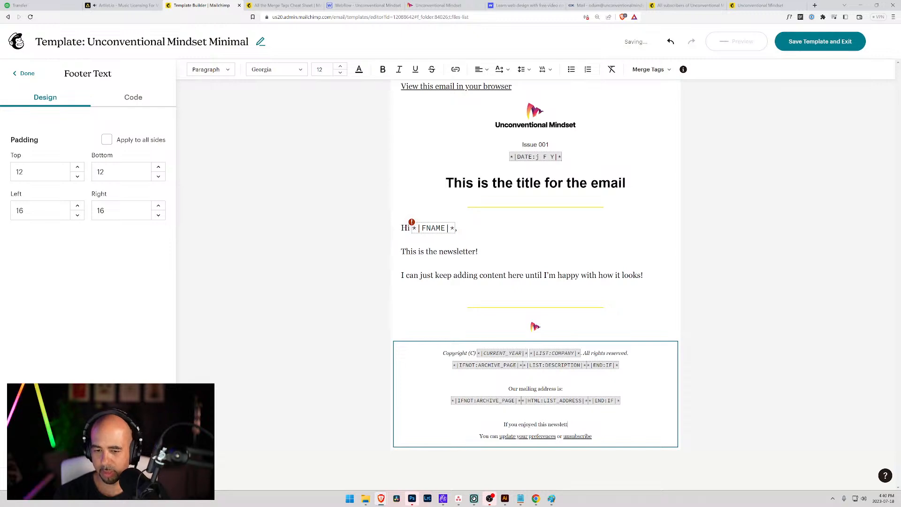
type("er ple")
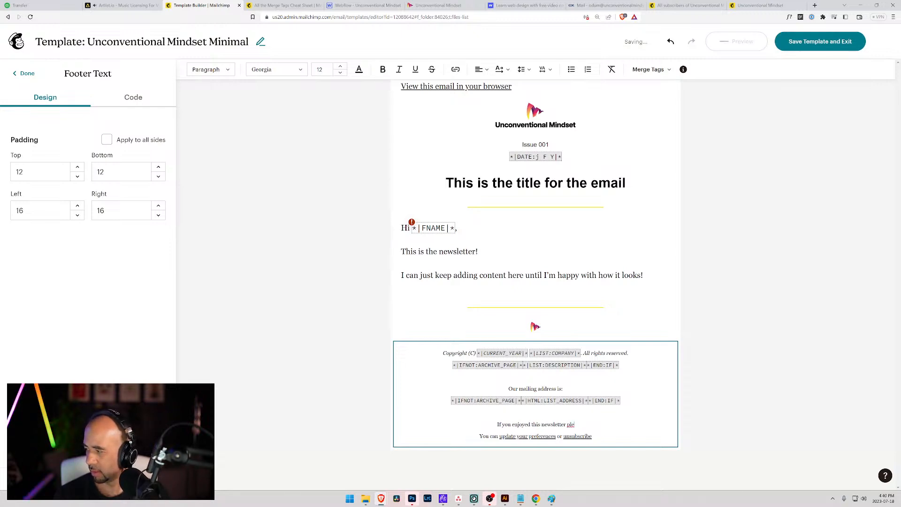
type("ase condi")
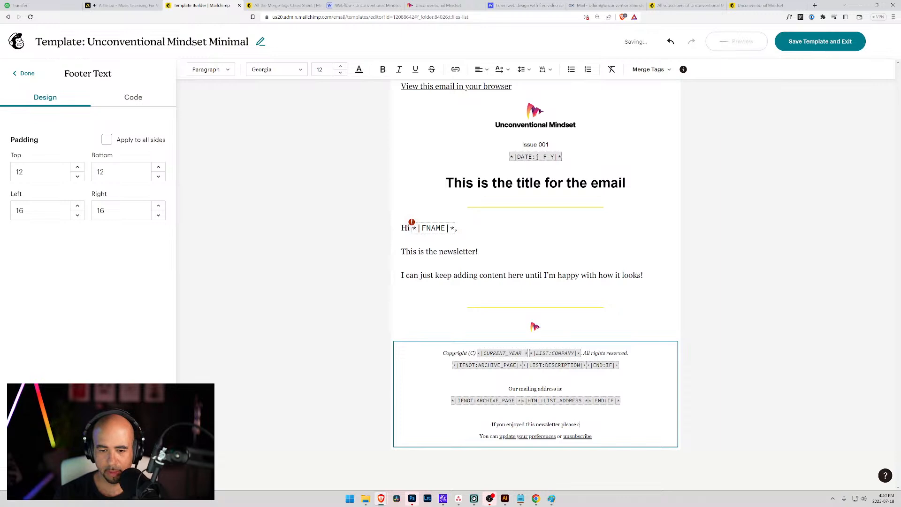
key("BackSpace")
key("BackSpace")
key("BackSpace")
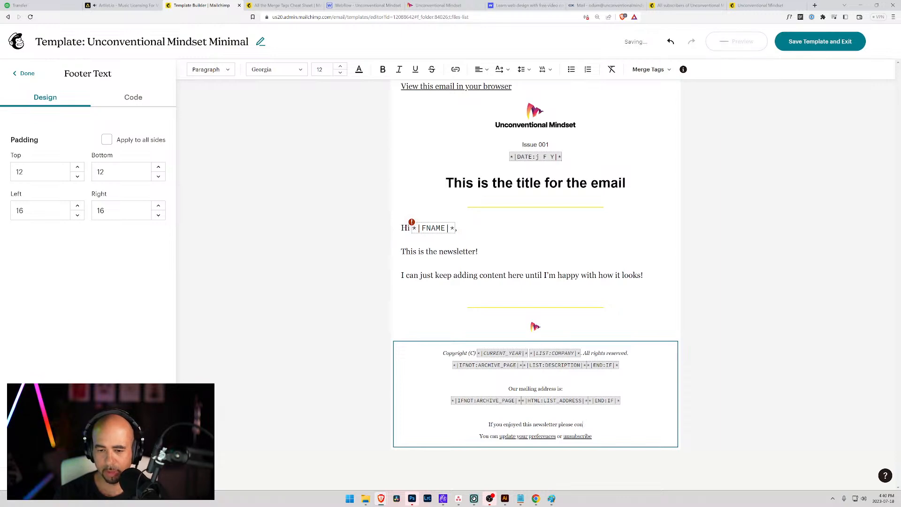
key("BackSpace")
key("BackSpace")
key("BackSpace")
key("BackSpace")
key("BackSpace")
key("BackSpace")
key("BackSpace")
key("BackSpace")
key("BackSpace")
type("consid")
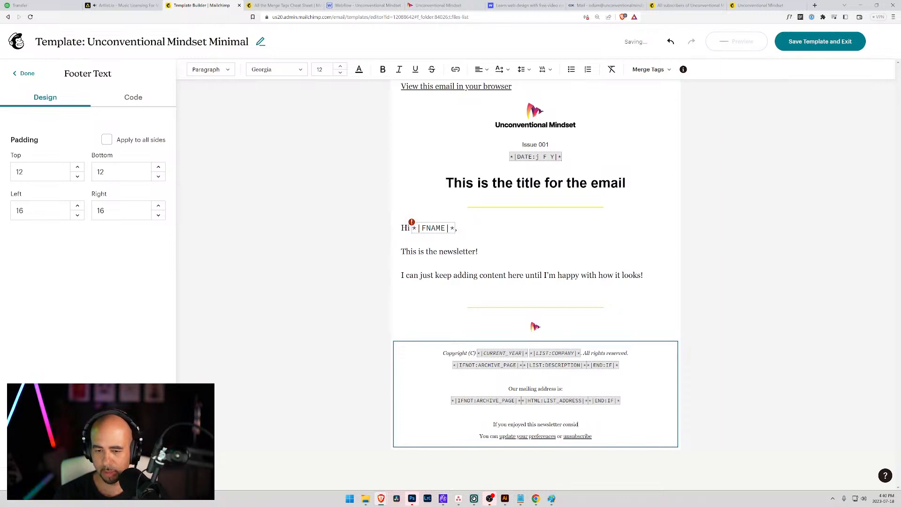
type("er forw")
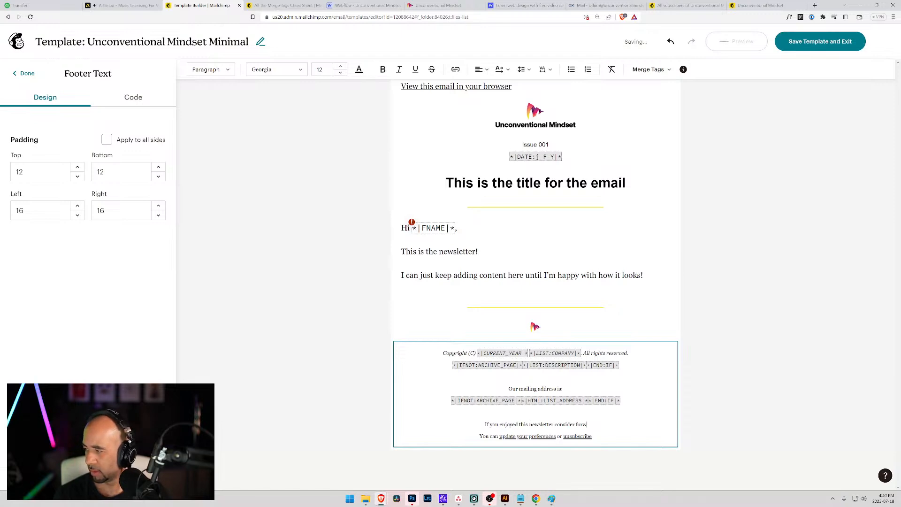
type("arding to a friend.")
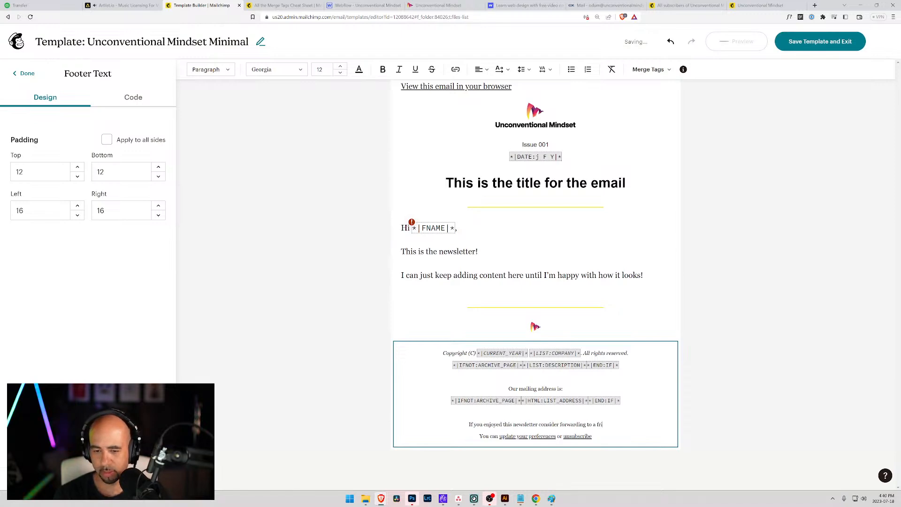
Change the second footer line to "Unsubscribe with no hard feelings.".
key("ctrl+shift+Right")
key("ctrl+shift+Right")
key("ctrl+shift+Right")
key("ctrl+shift+Right")
key("ctrl+shift+Right")
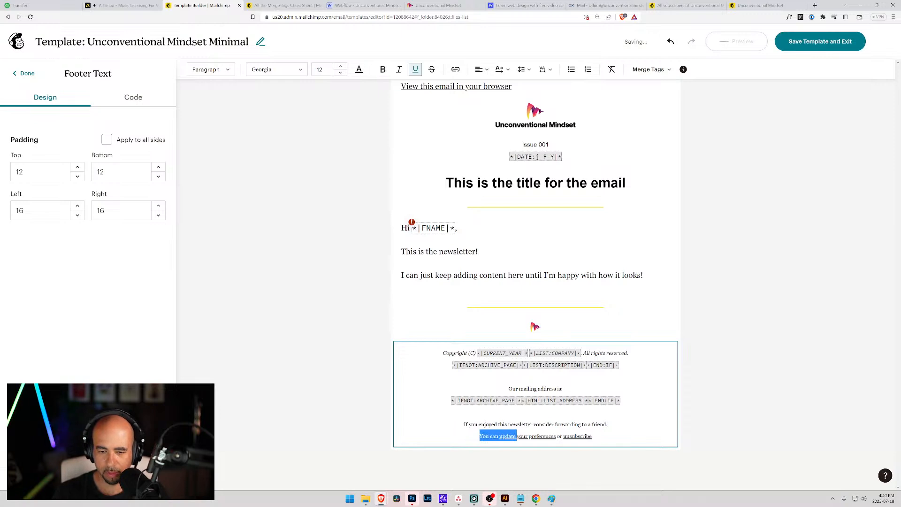
key("BackSpace")
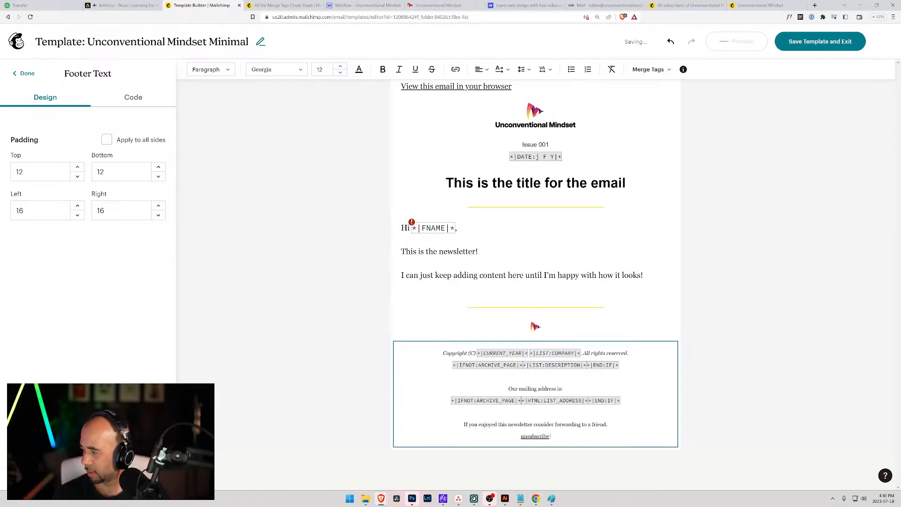
type("with no hard h")
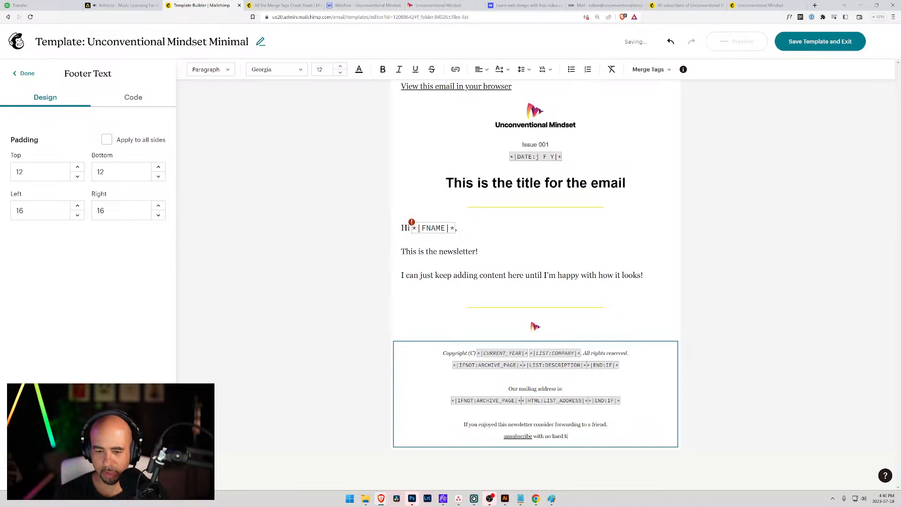
key("BackSpace")
type("fellings.")
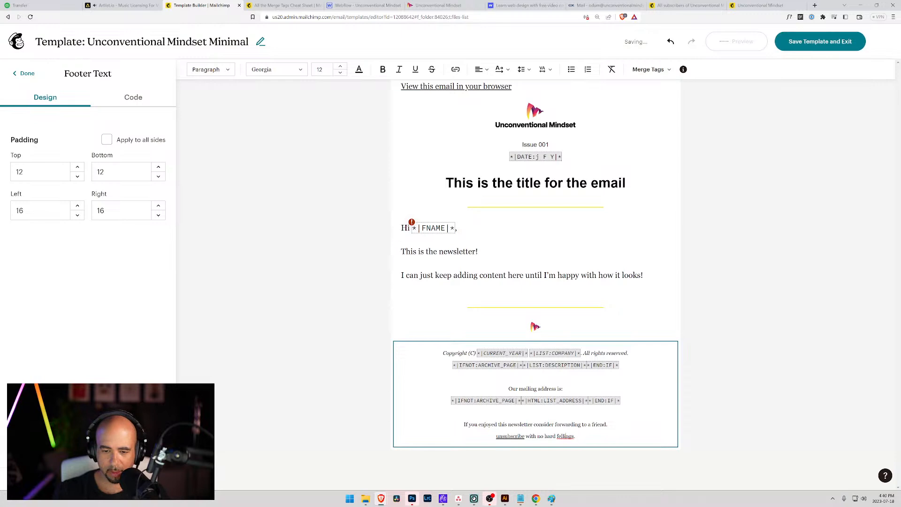
key("BackSpace")
type("e")
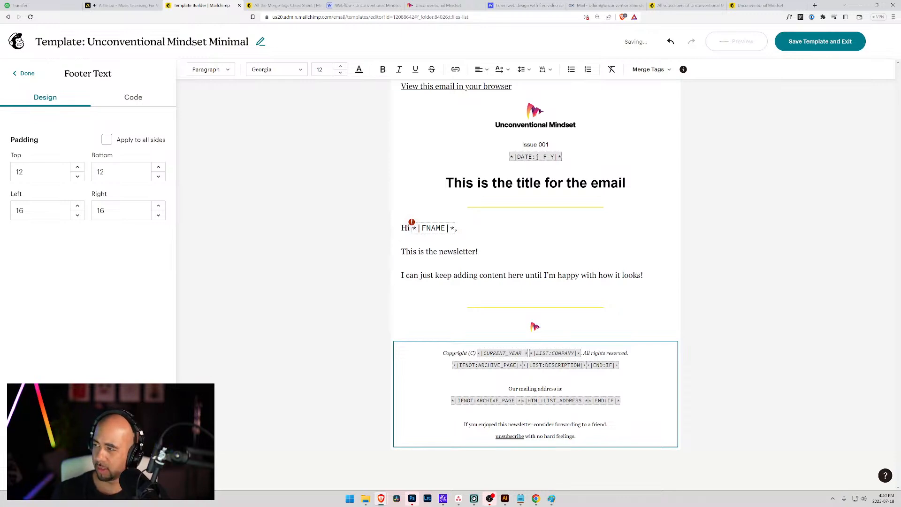
left_click(498, 436)
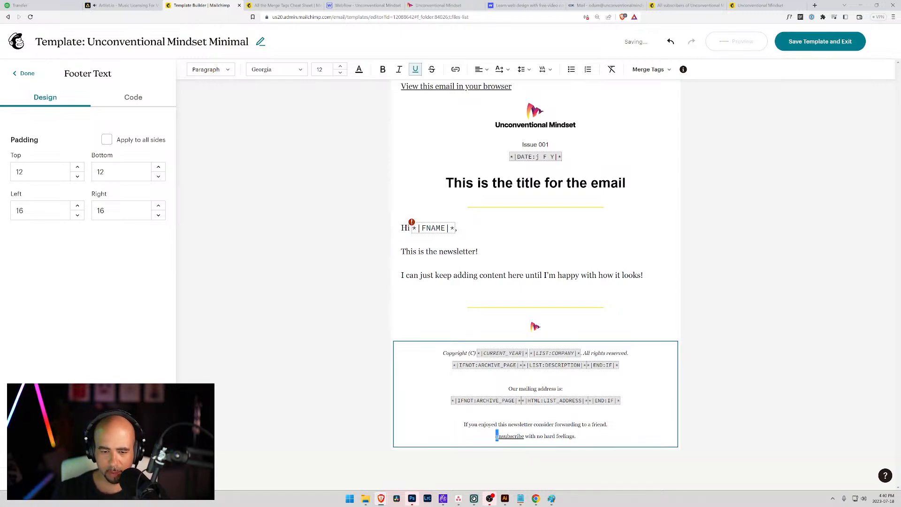
type("U")
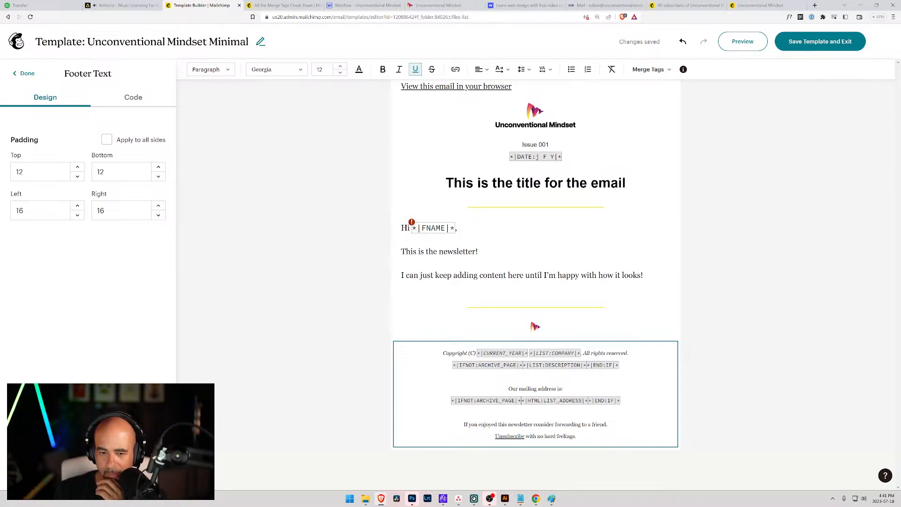
Add a footer line: "This newsletter is made possible by those who support the Unconventional Mindset YouTube channel.".
left_click(443, 353)
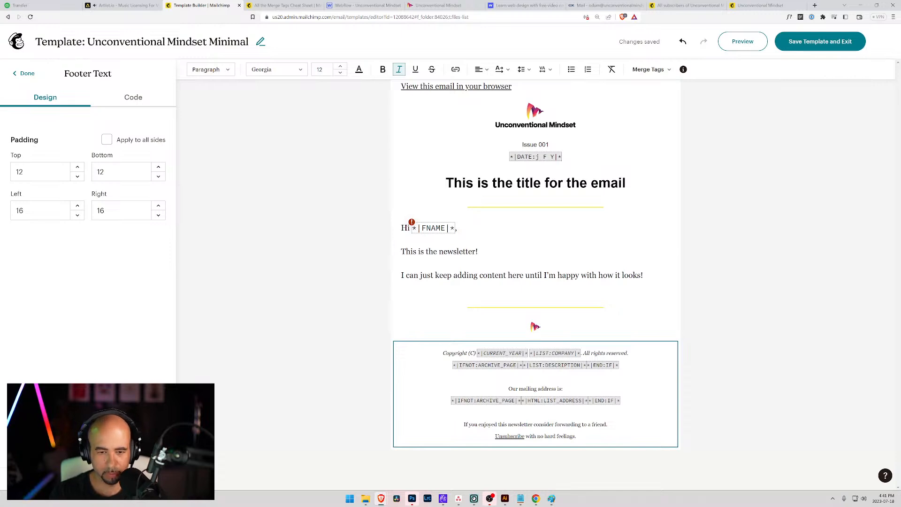
type("This news")
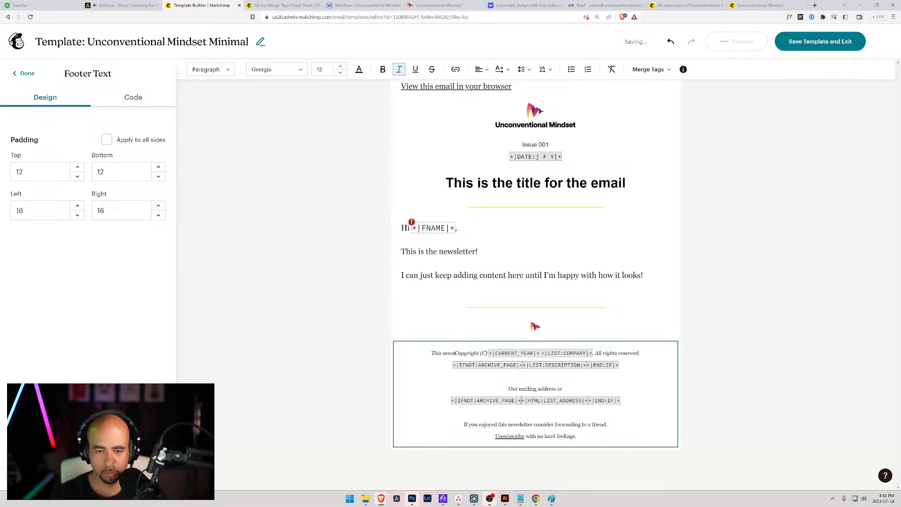
key("Return")
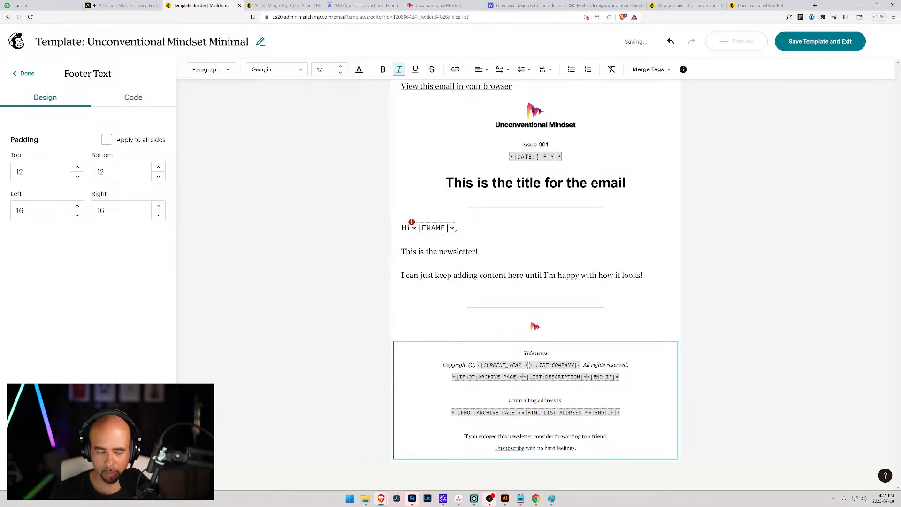
type("letter is made po")
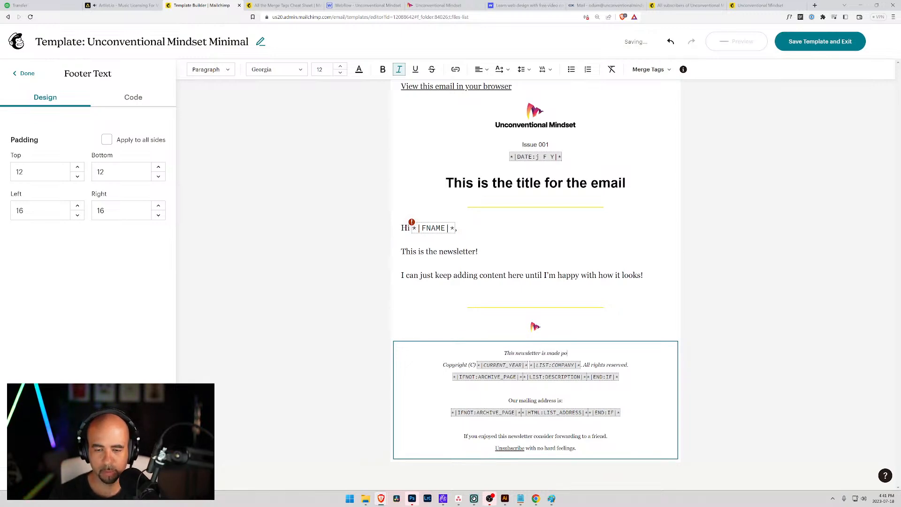
type("ssible by")
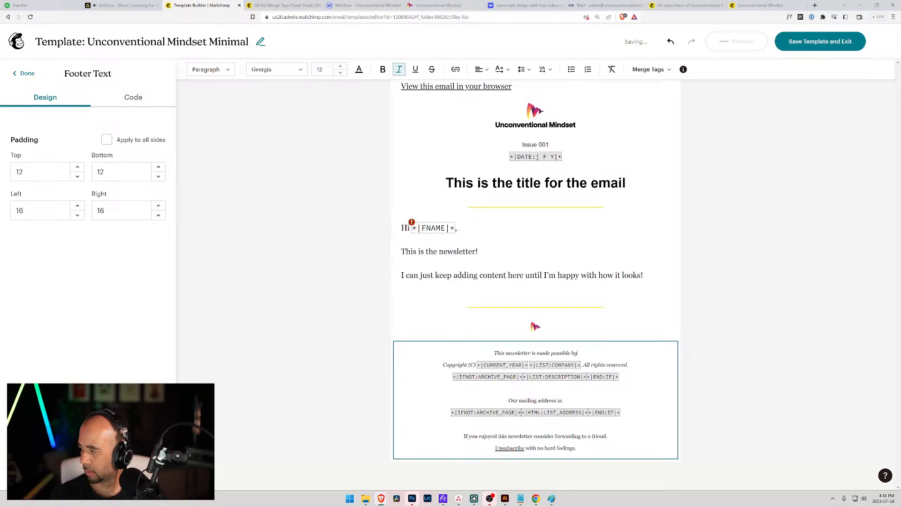
type(" those who support t")
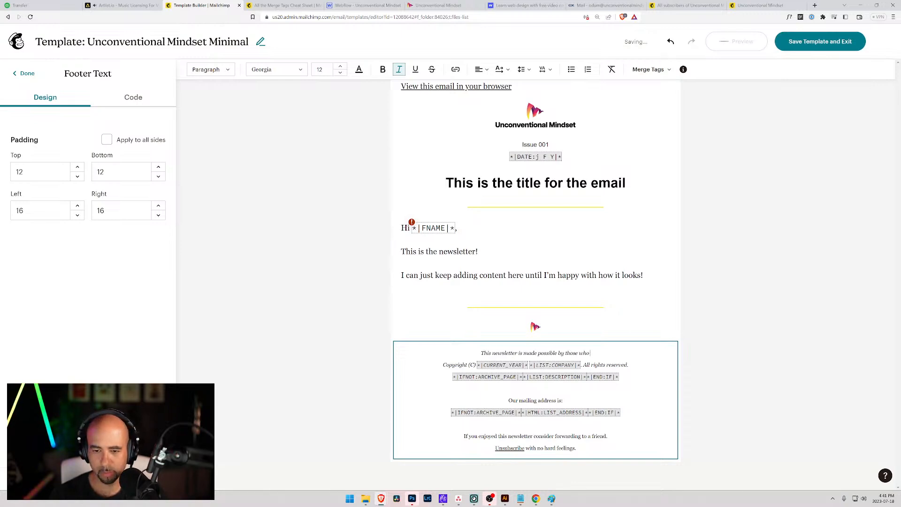
type("n")
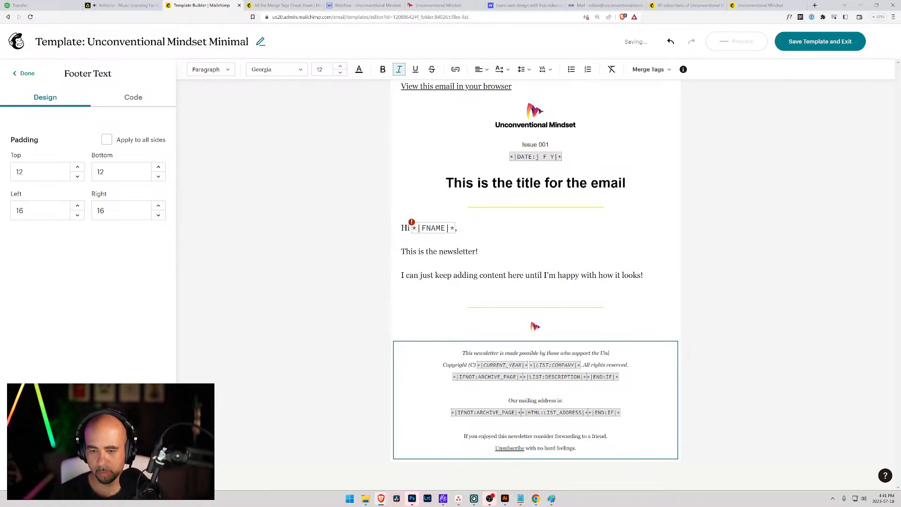
type("conventional Min")
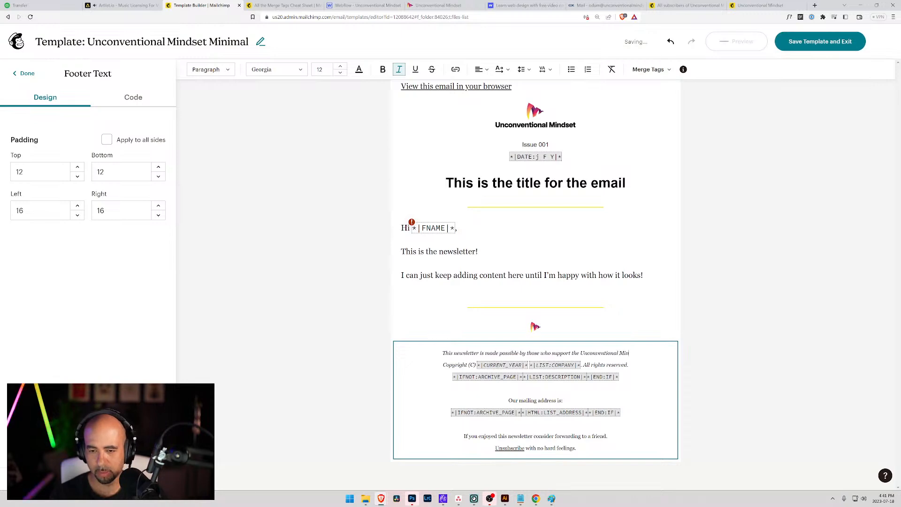
type("dset You")
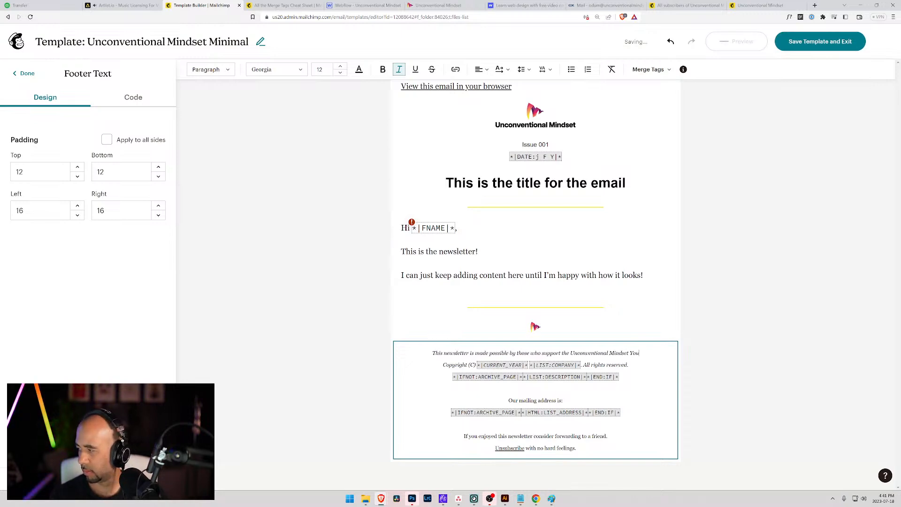
type("Tube")
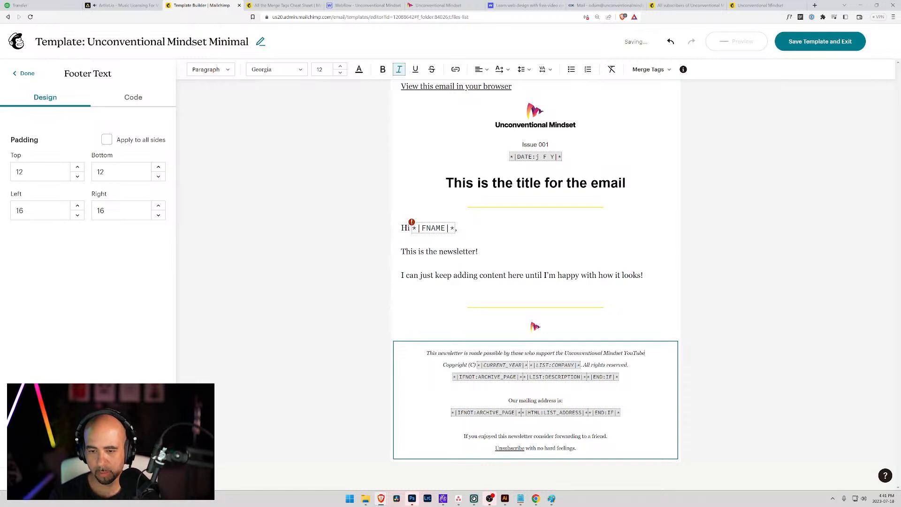
type(" channel")
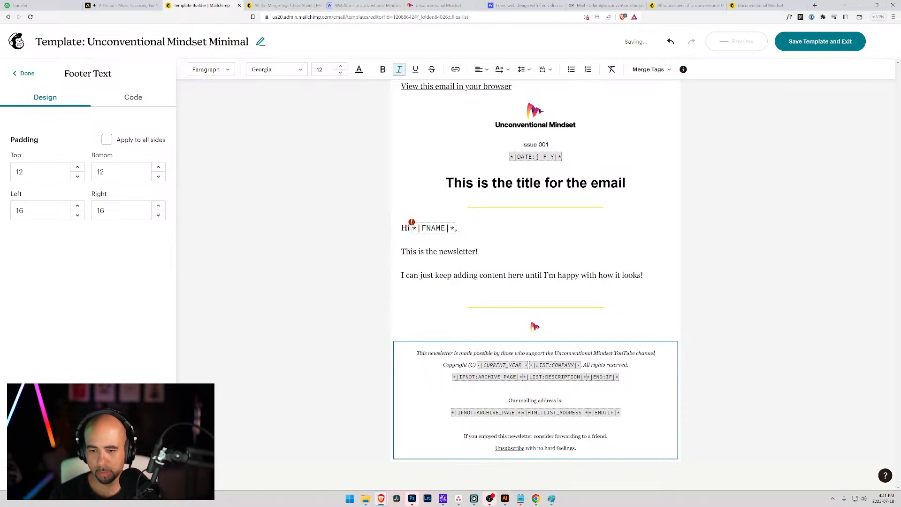
type(". Please ")
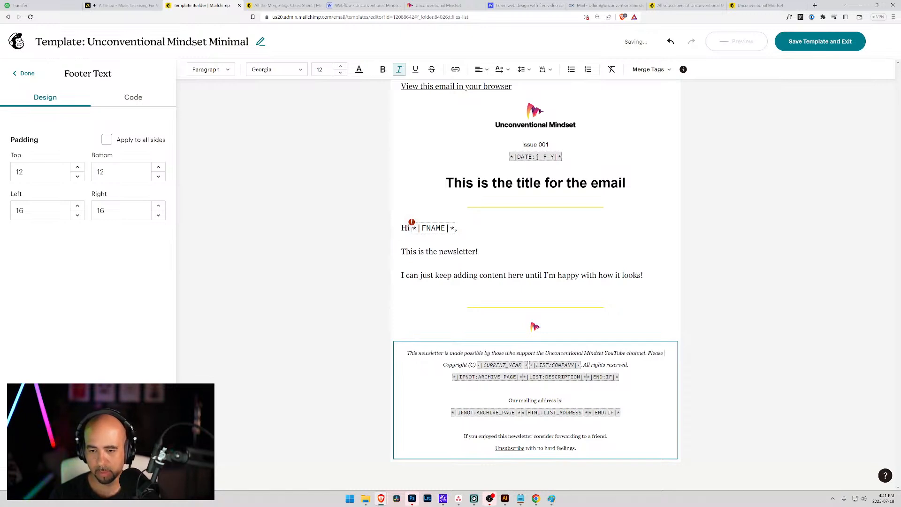
type("consider ")
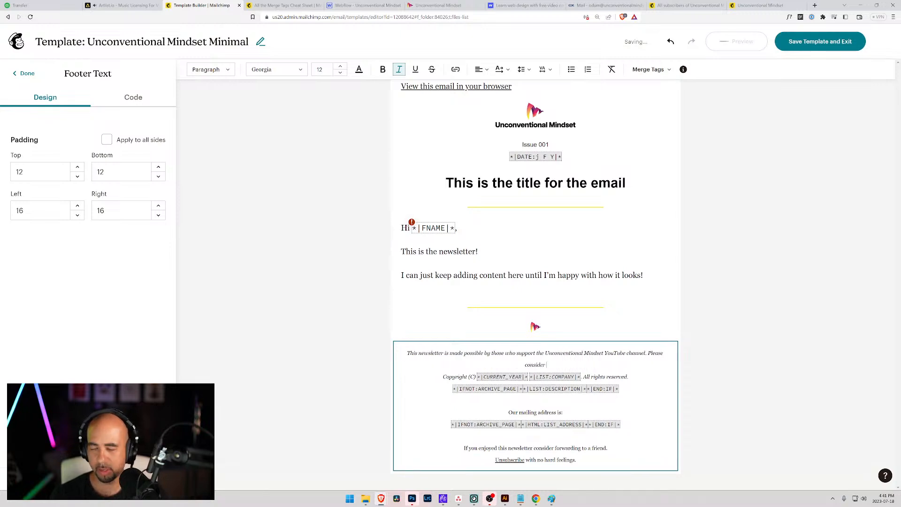
type("subscrdib")
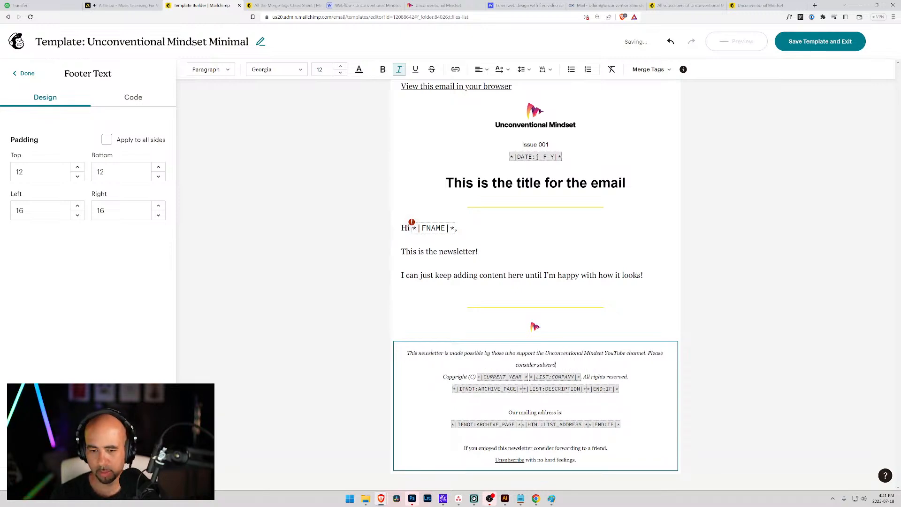
Continue with "Please consider subscribing to our channel and joining us in our daily live stream.".
key("BackSpace")
key("BackSpace")
key("BackSpace")
type("iber")
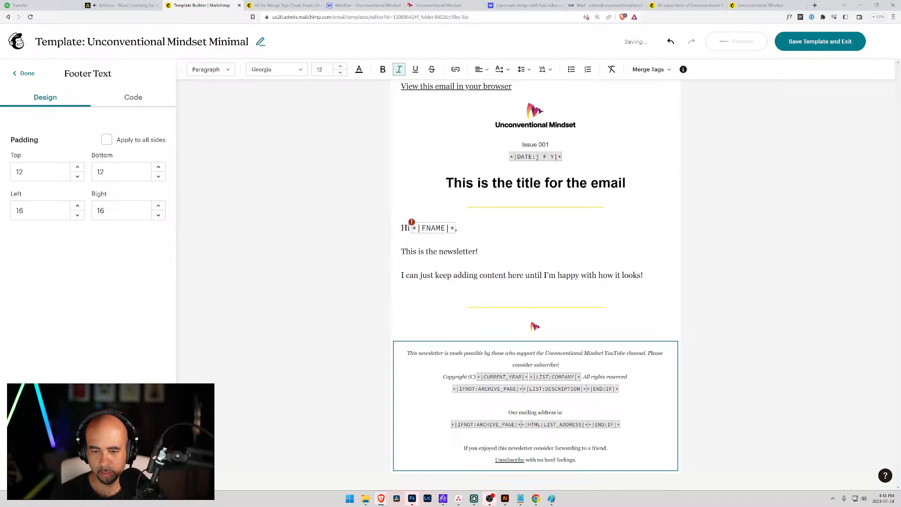
key("BackSpace")
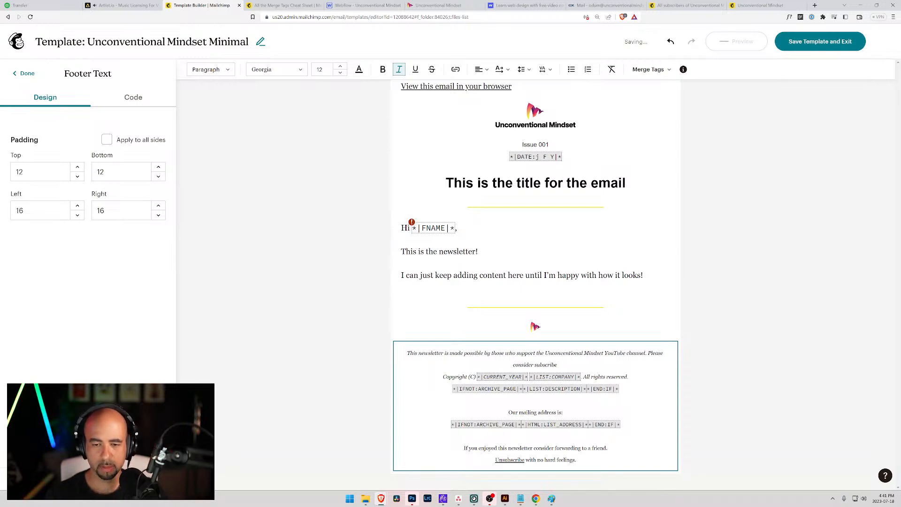
type("to our cha")
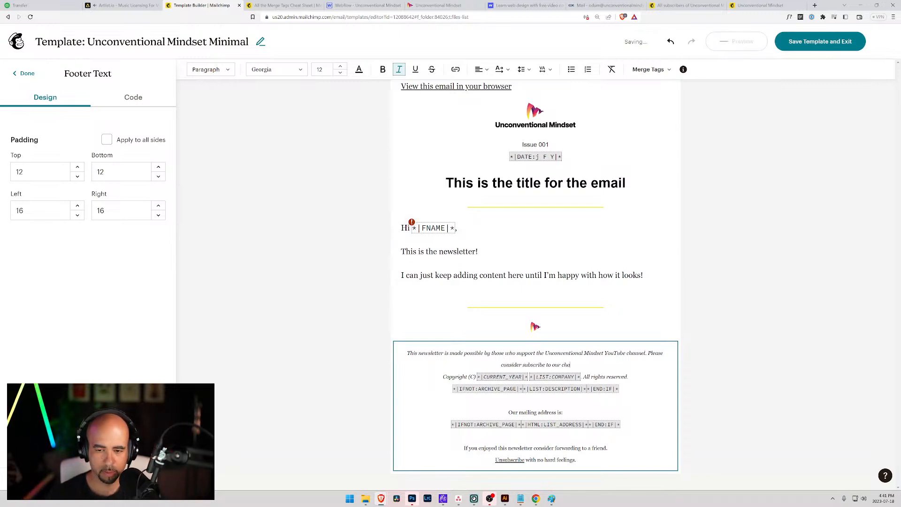
type("nnel")
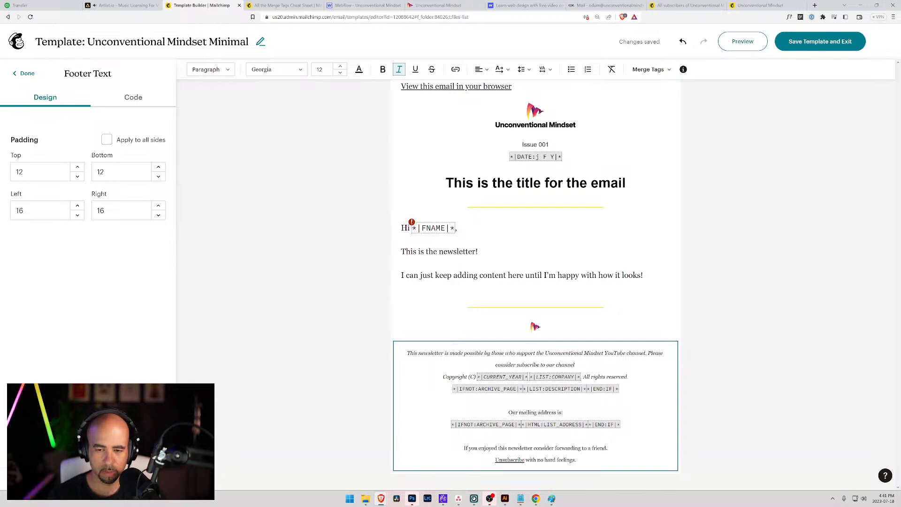
type(" and sharing our")
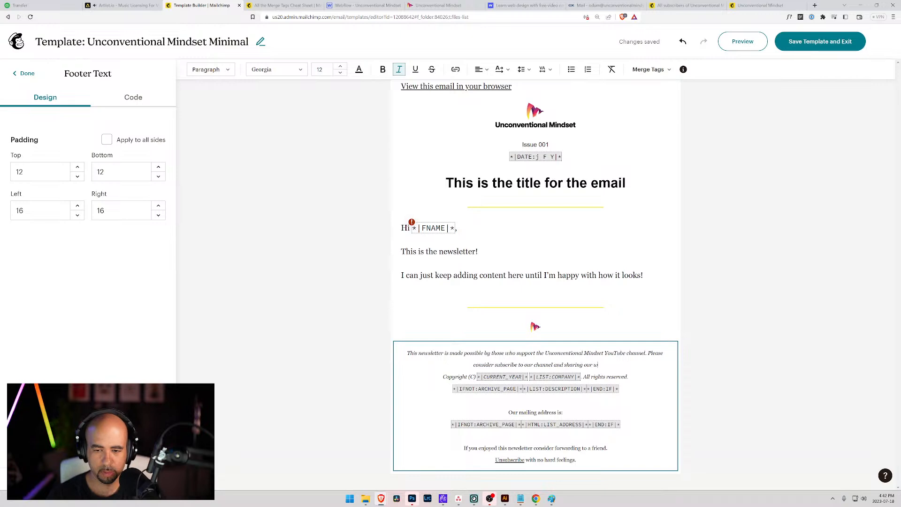
type(" video.")
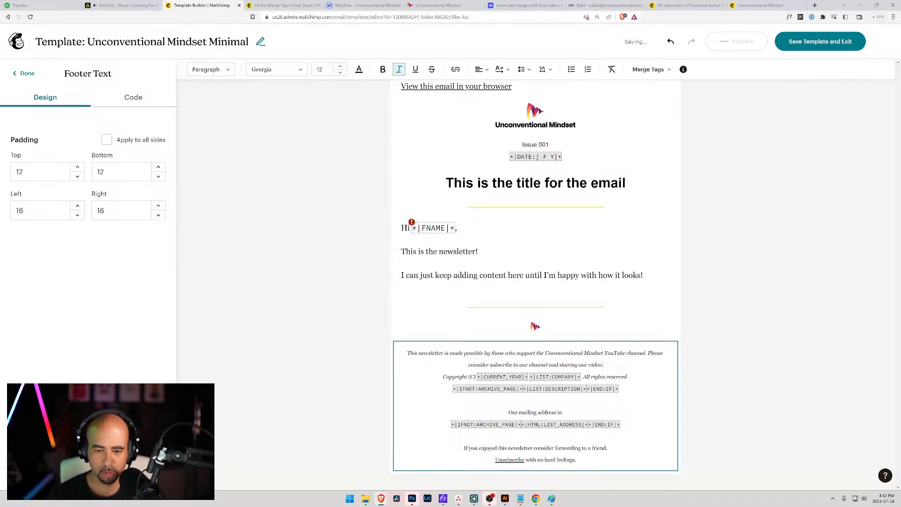
key("BackSpace")
type("s.")
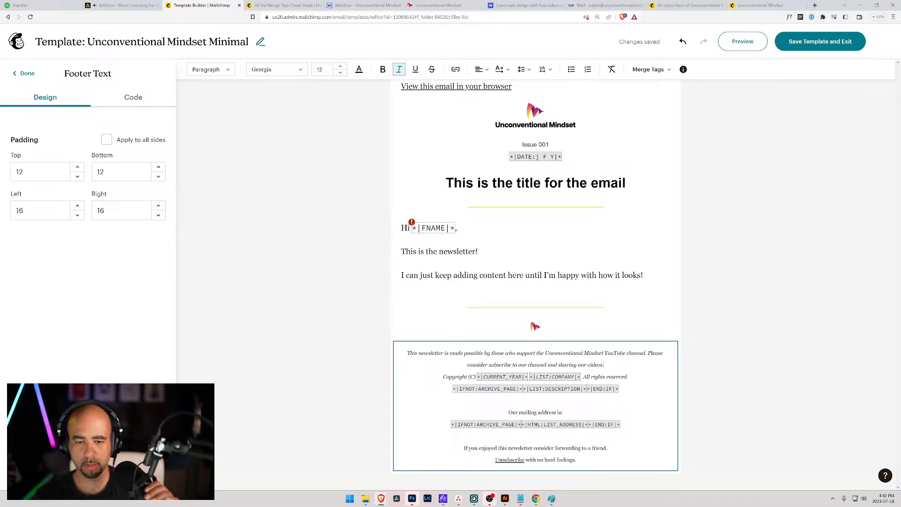
key("ctrl+shift+Left")
key("ctrl+shift+Left")
key("ctrl+shift+Left")
key("ctrl+shift+Left")
key("ctrl+shift+Left")
key("ctrl+shift+Right")
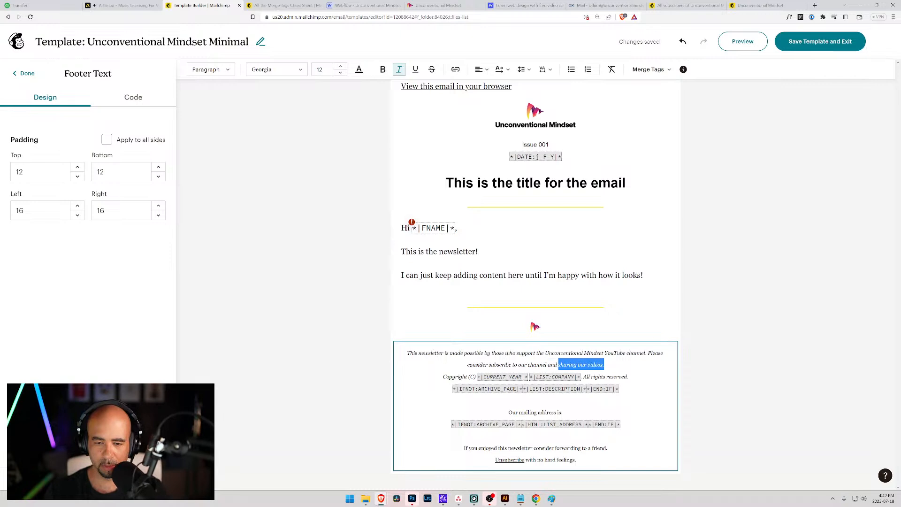
type("joining us")
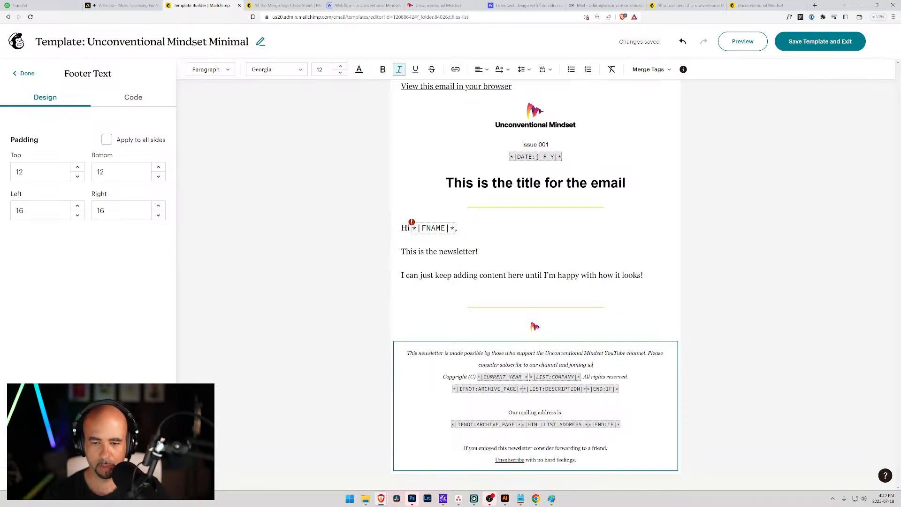
type(" in our")
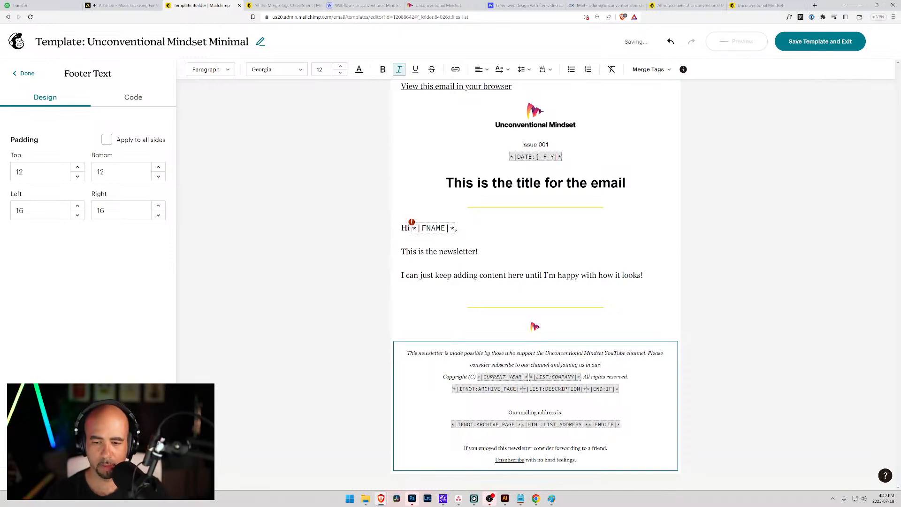
type(" daily live stream.")
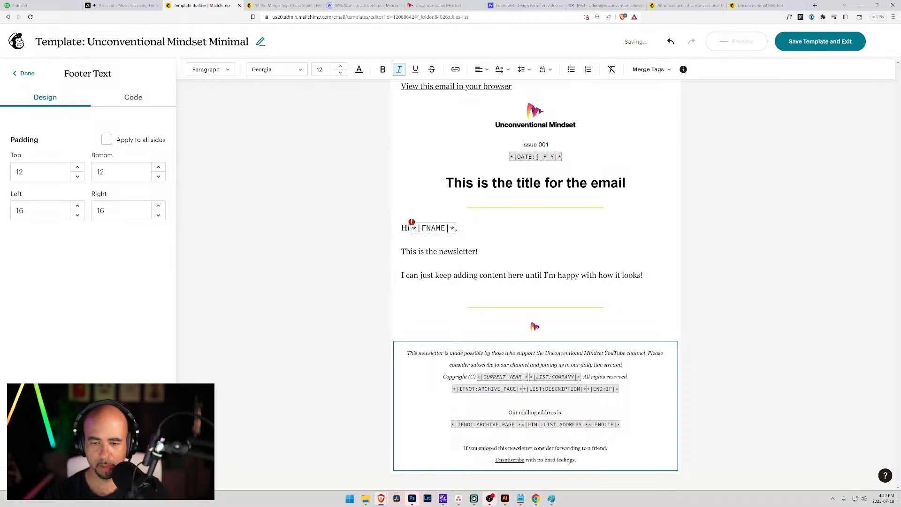
Pluralise 'live streams', add lines 'Unconventional Mindset' and 'Browse the online archives here.', select 'archives'.
key("BackSpace")
type("s.")
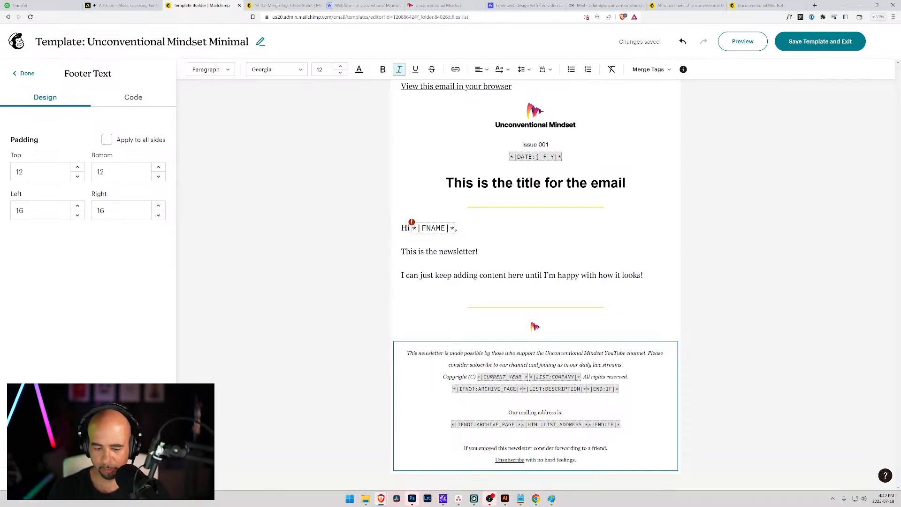
key("Return")
key("Return")
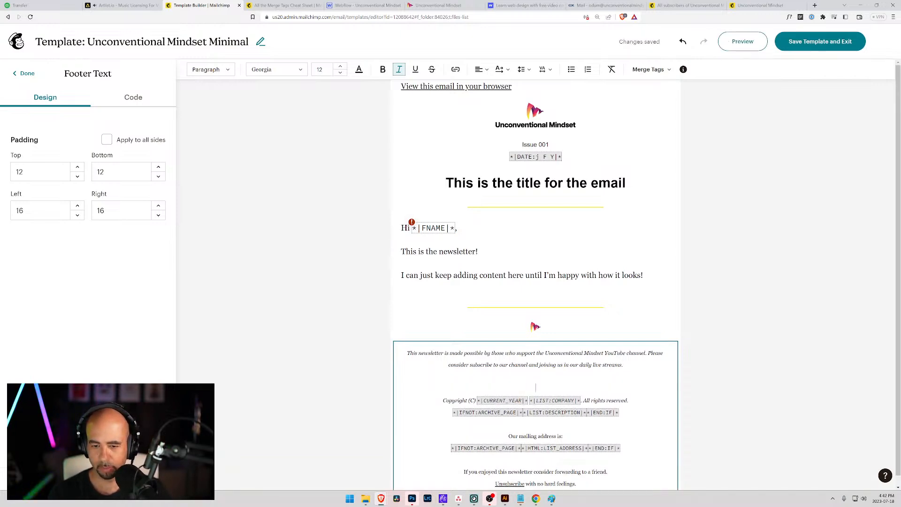
type("Un")
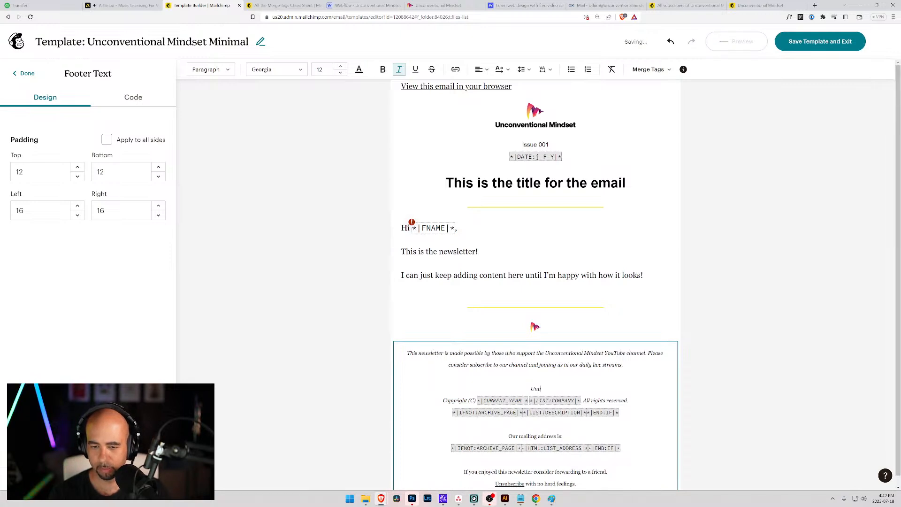
type("conventional")
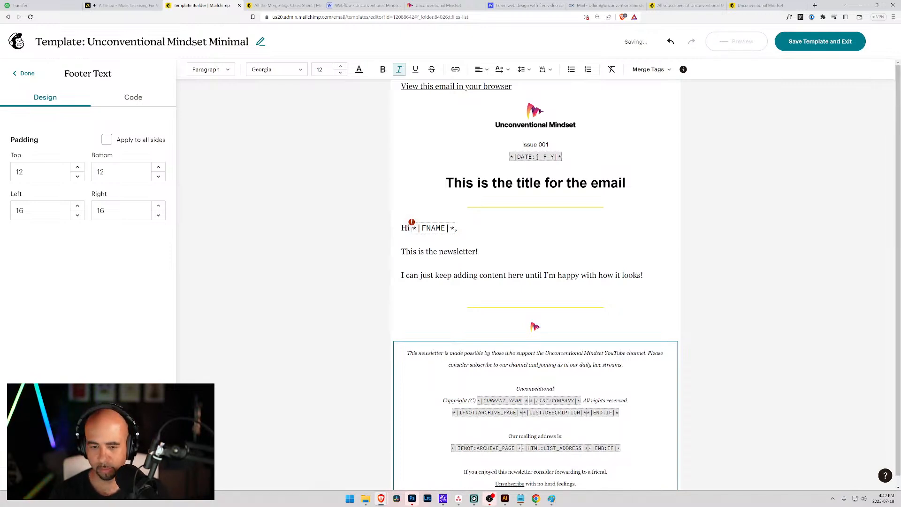
type(" Mindset")
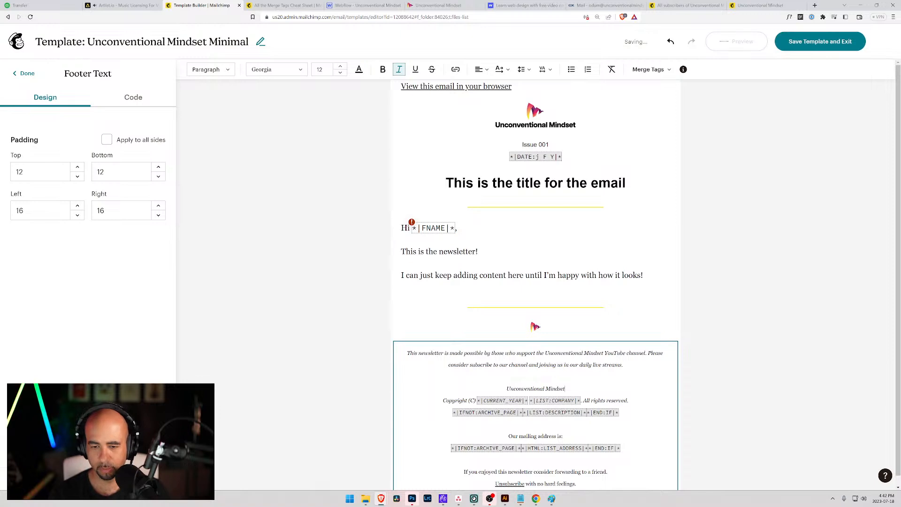
key("Return")
type("Brows")
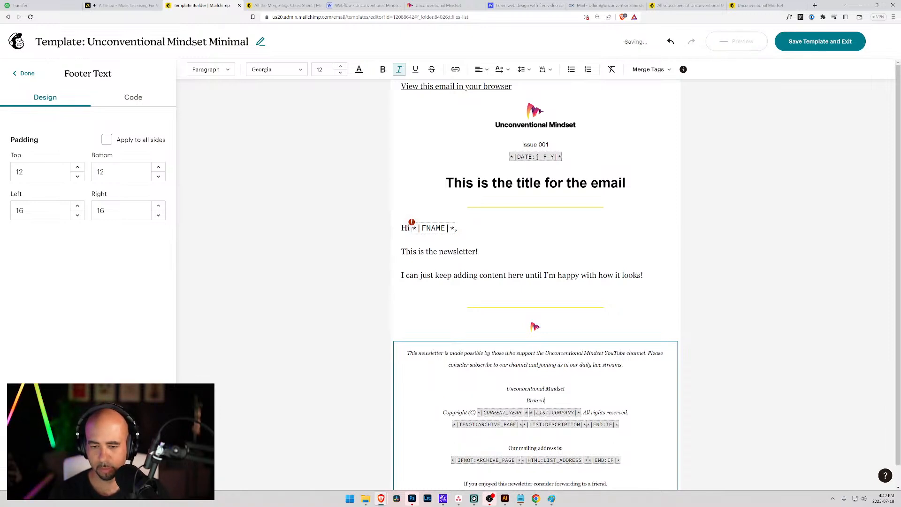
type("e the archi")
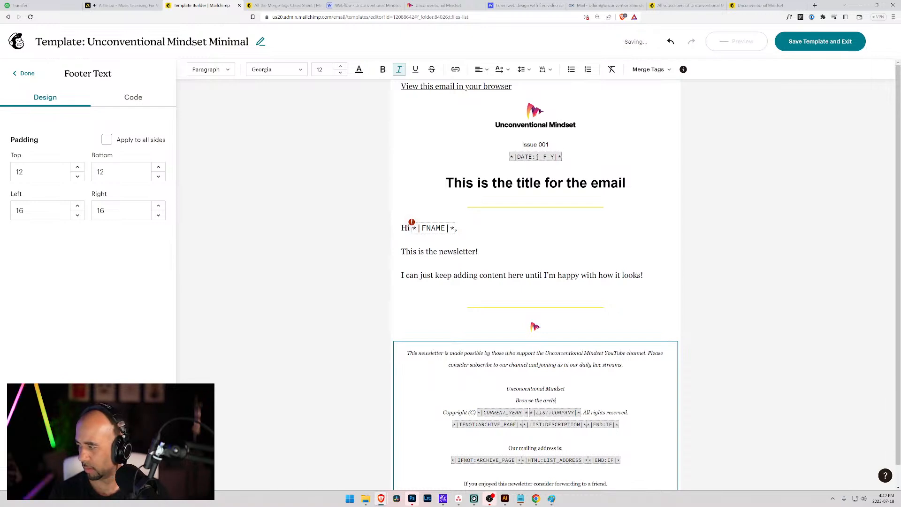
key("BackSpace")
key("BackSpace")
key("BackSpace")
key("BackSpace")
key("BackSpace")
type("online archives")
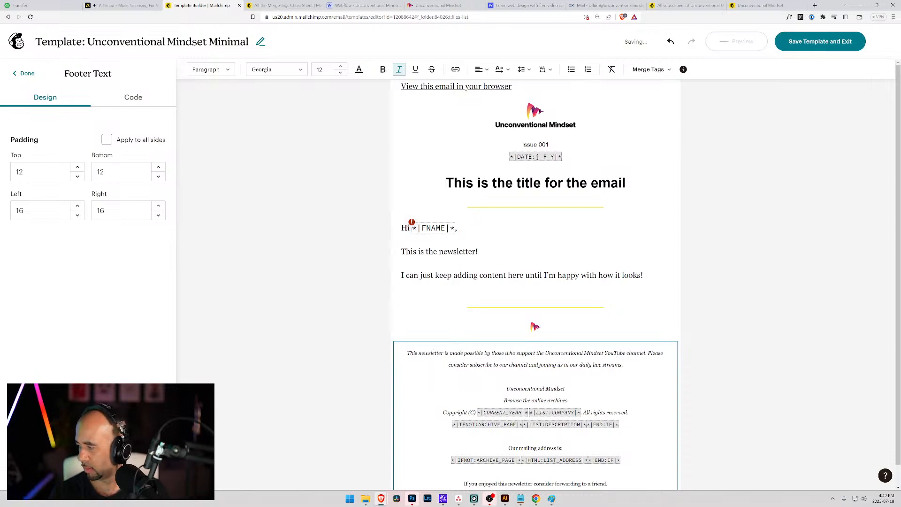
type(" here.")
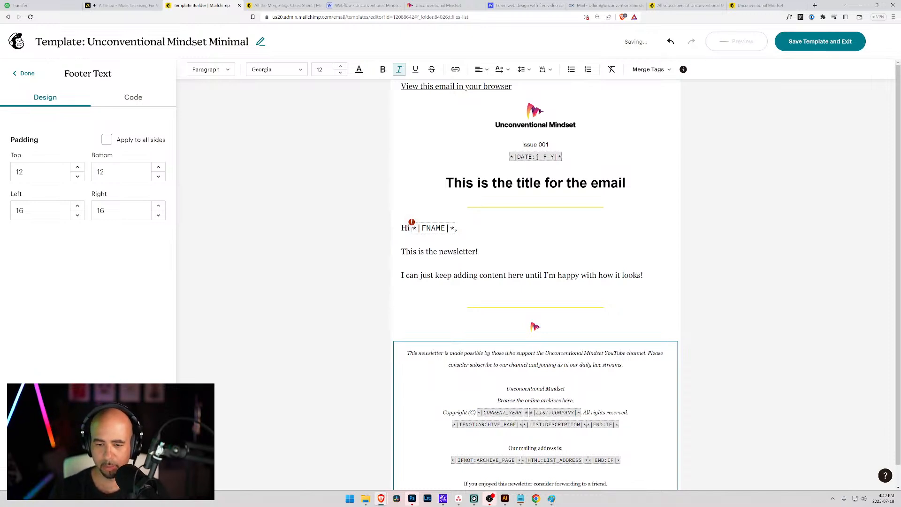
left_click_drag(562, 400, 541, 400)
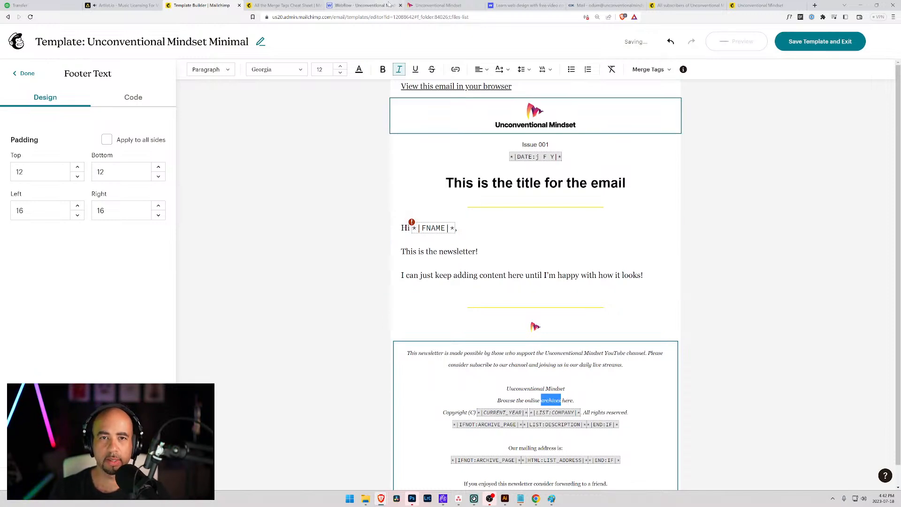
Copy the Unconventional Mindset Articles page address and return to the Template Builder tab.
left_click(425, 5)
scroll(212, 47, "up", 1)
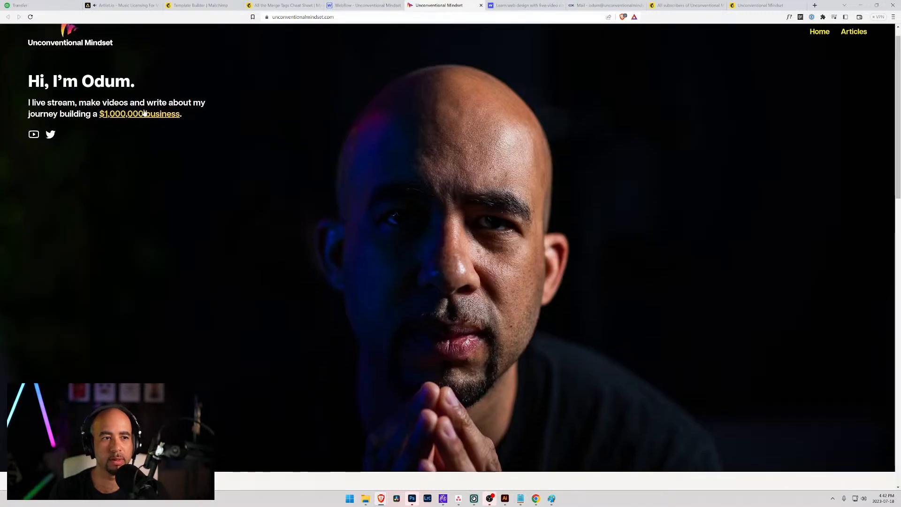
left_click(855, 50)
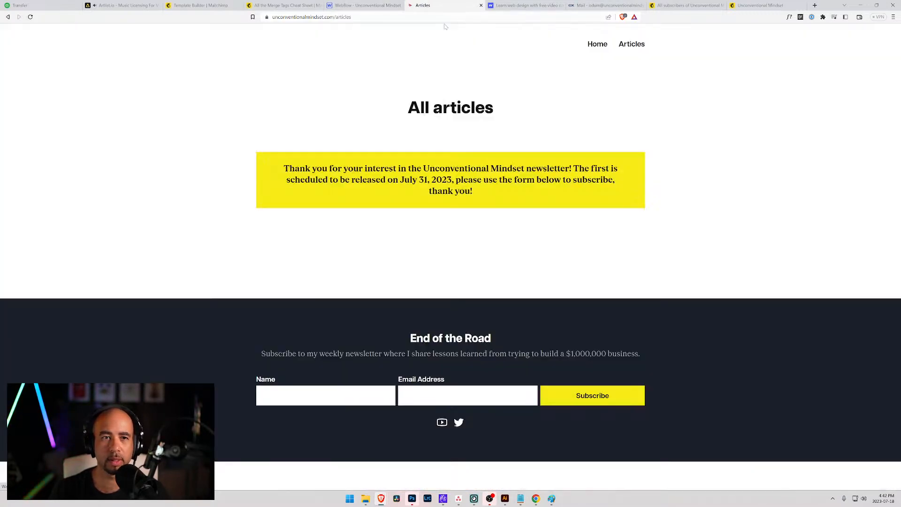
key("ctrl+l")
key("ctrl+c")
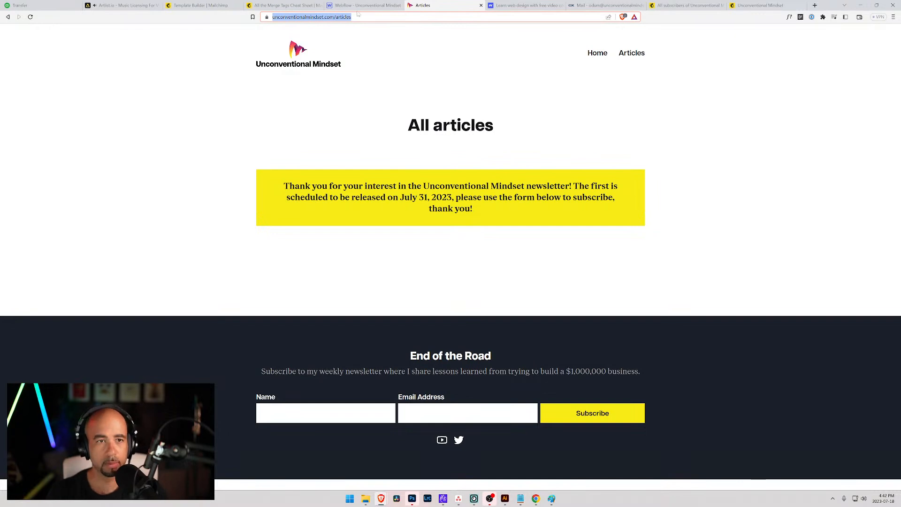
left_click(290, 5)
left_click(202, 5)
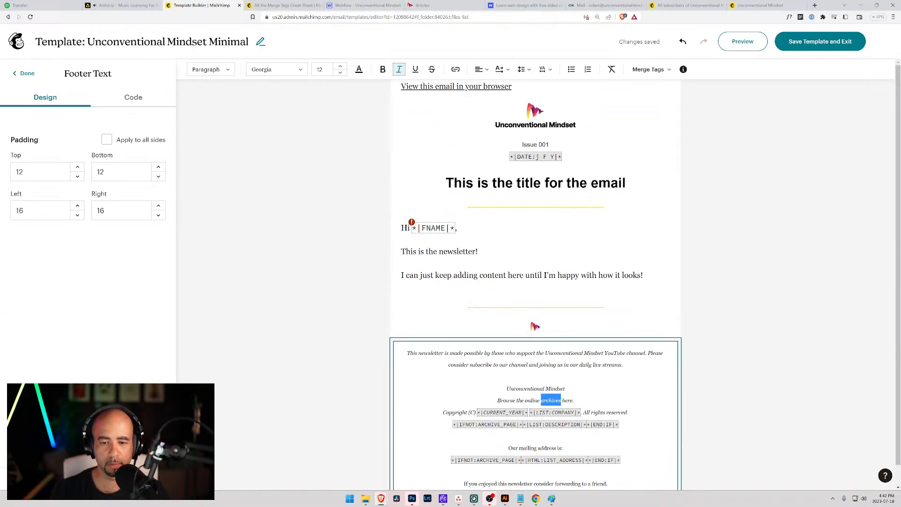
Link the word 'archives' to the pasted Articles page URL.
left_click(456, 69)
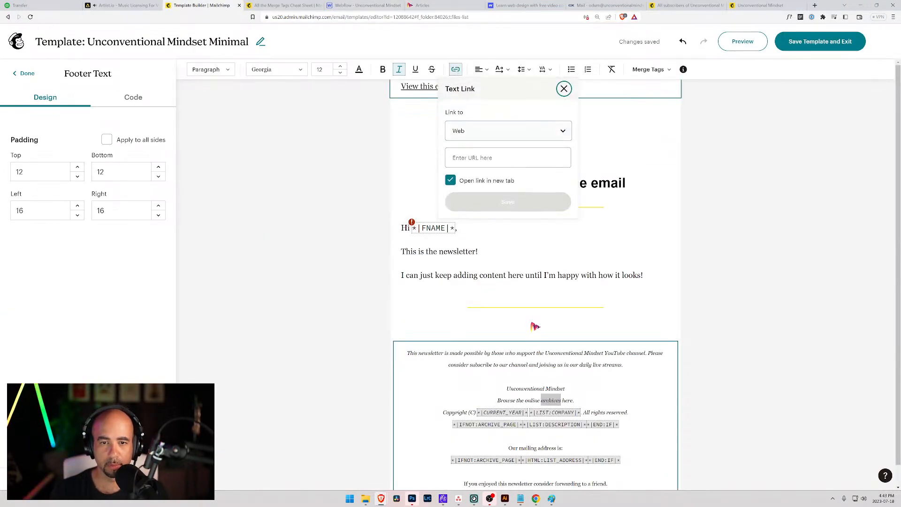
left_click(506, 157)
key("ctrl+v")
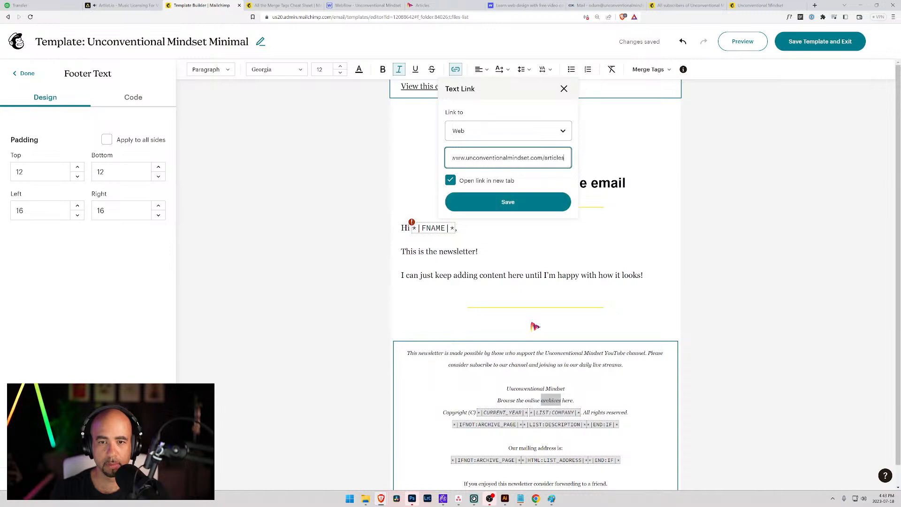
left_click(500, 201)
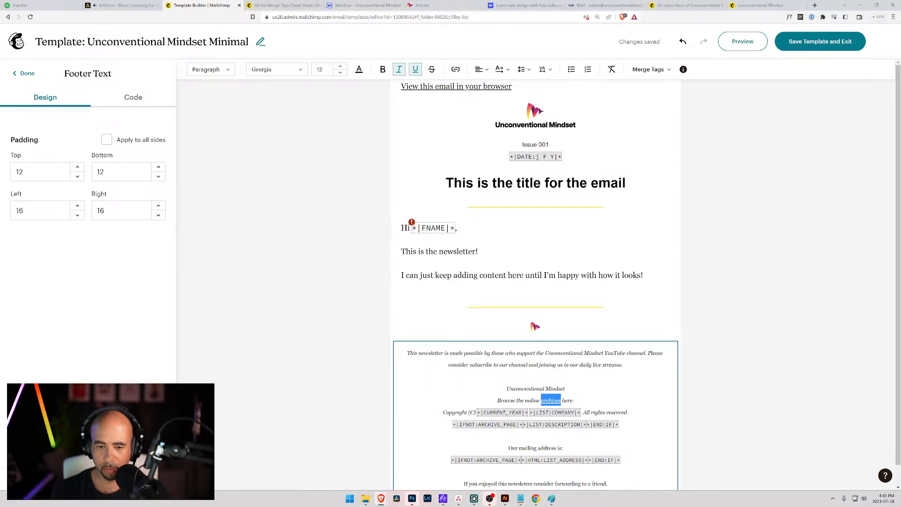
left_click(546, 400)
Extend the link in the footer HTML to cover 'online archives'.
left_click(144, 99)
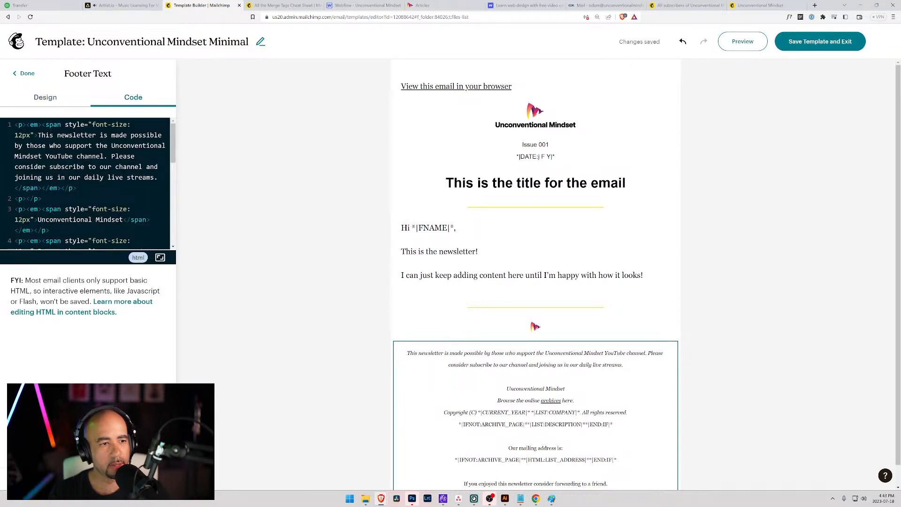
scroll(89, 183, "down", 1)
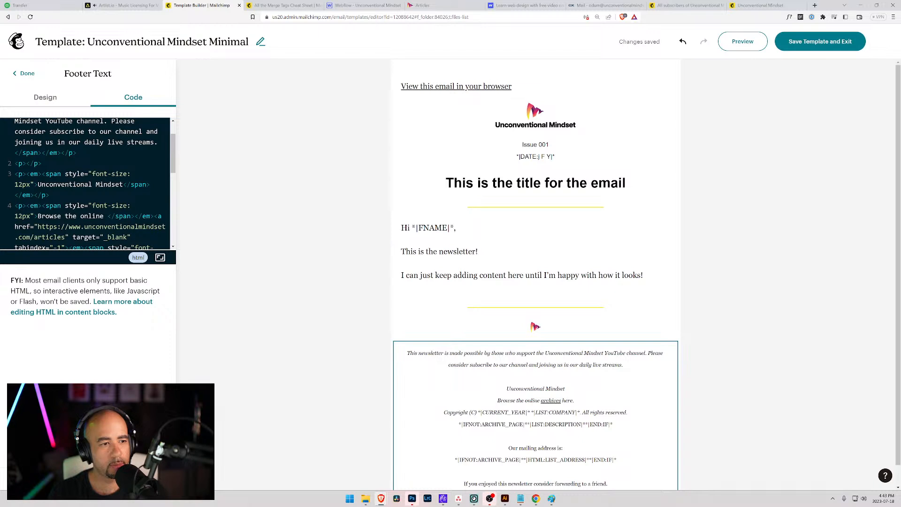
left_click_drag(107, 216, 81, 217)
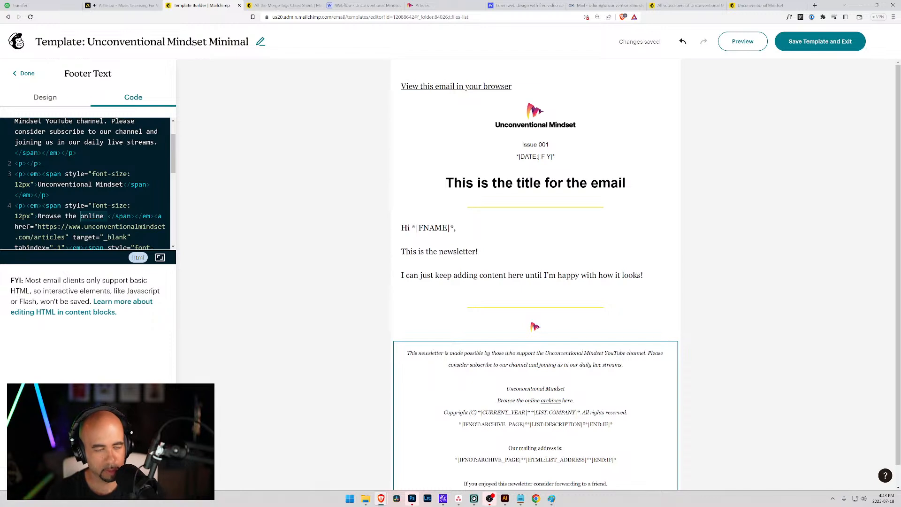
key("BackSpace")
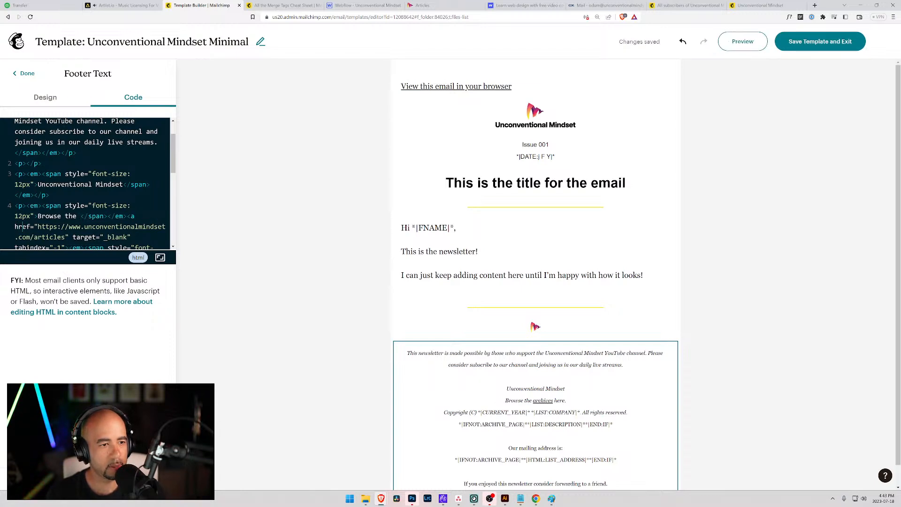
scroll(22, 191, "down", 1)
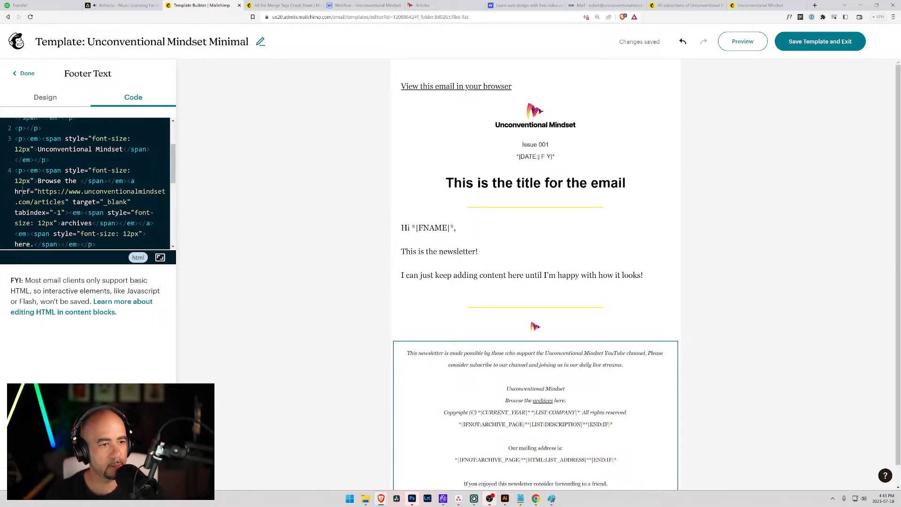
key("ctrl+z")
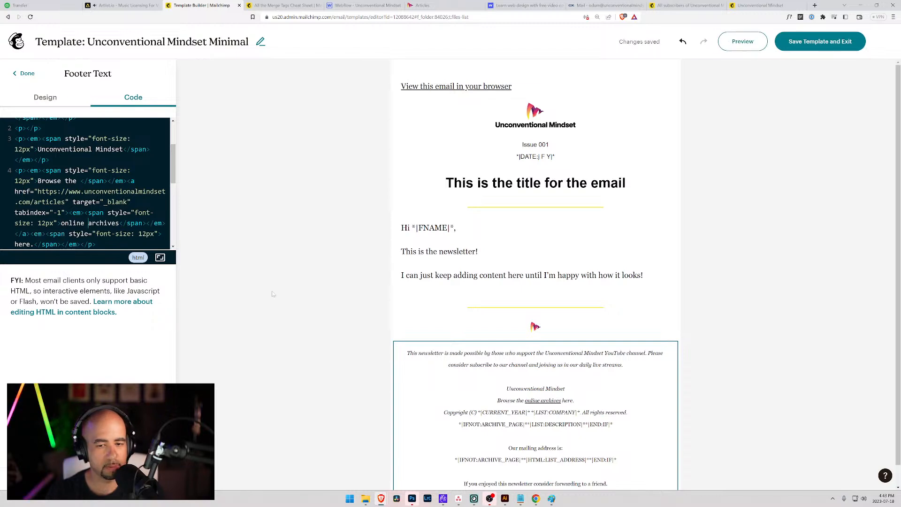
left_click(563, 370)
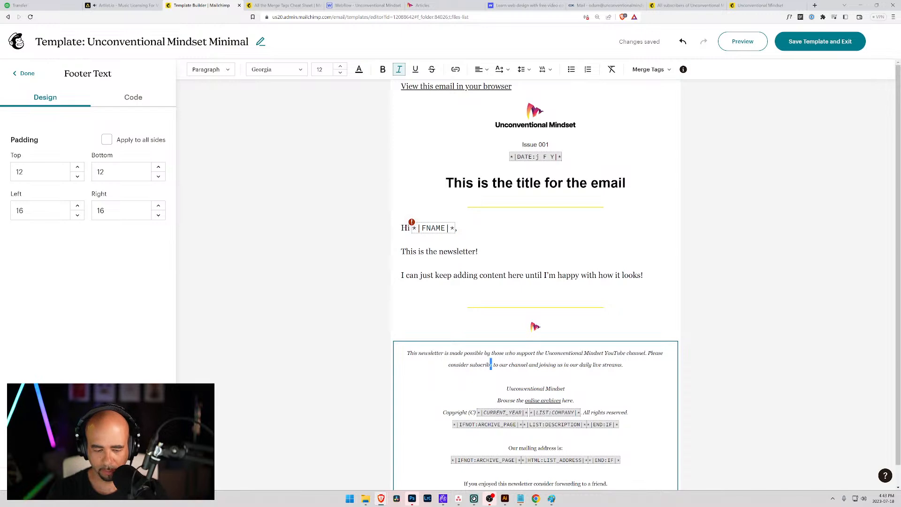
Complete the word 'subscribing' and delete the stray words 'us in' from the footer.
type("ing")
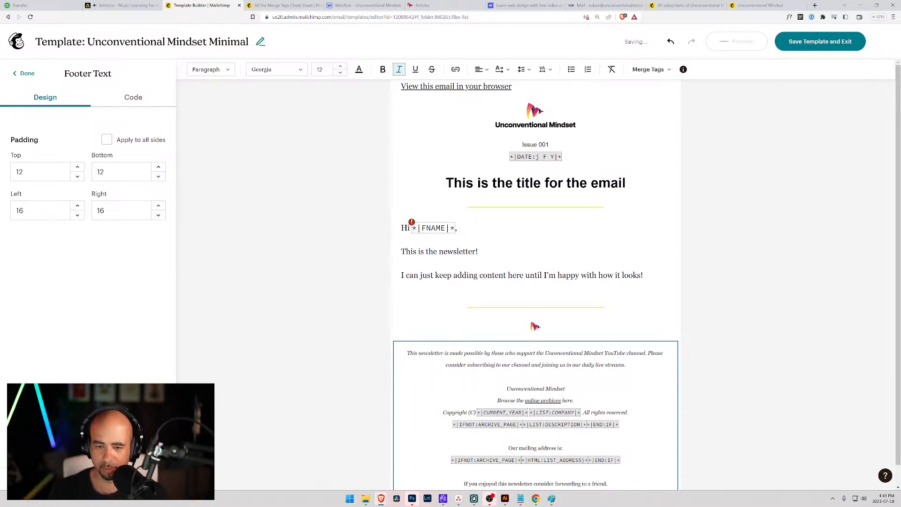
left_click_drag(572, 364, 559, 365)
key("BackSpace")
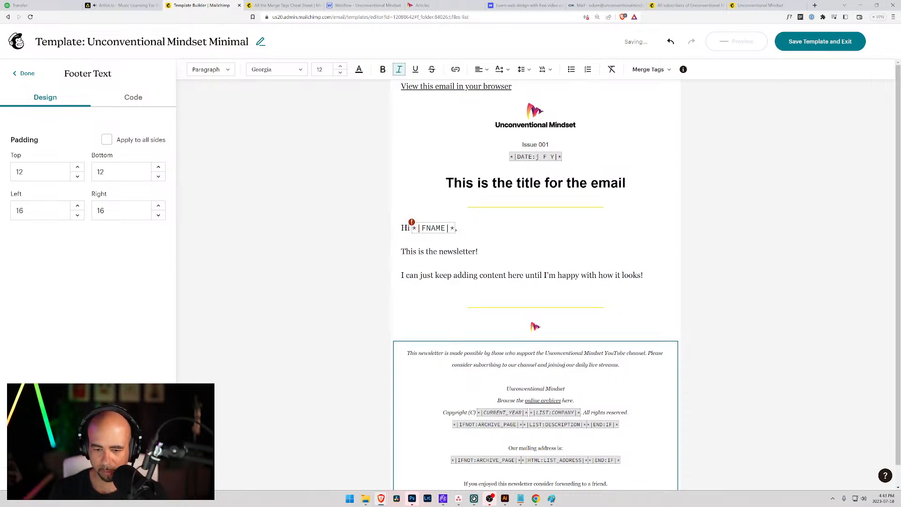
Delete the footer's copyright, list description and mailing-address lines.
scroll(559, 365, "down", 2)
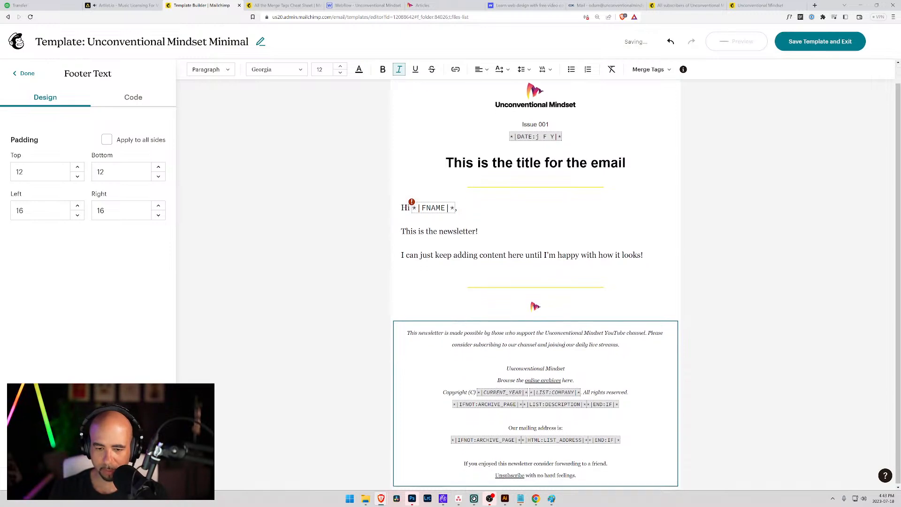
left_click_drag(443, 391, 620, 439)
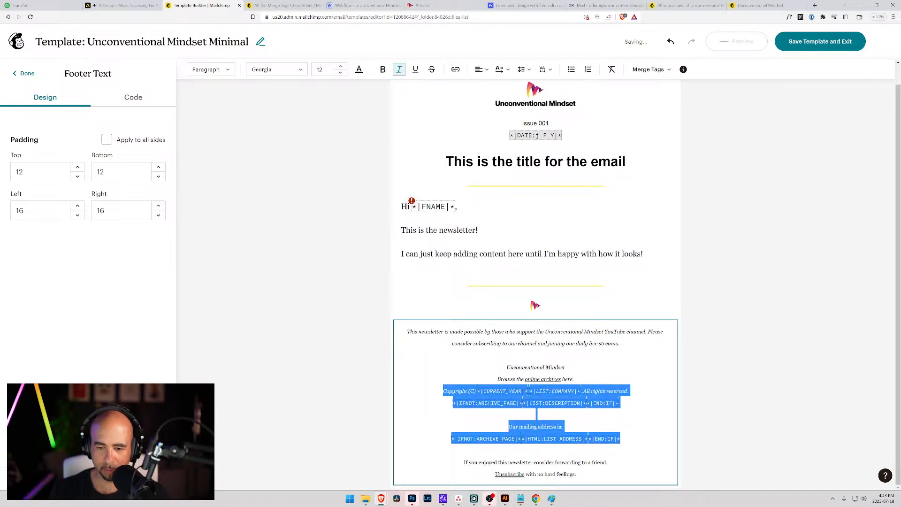
key("BackSpace")
key("BackSpace")
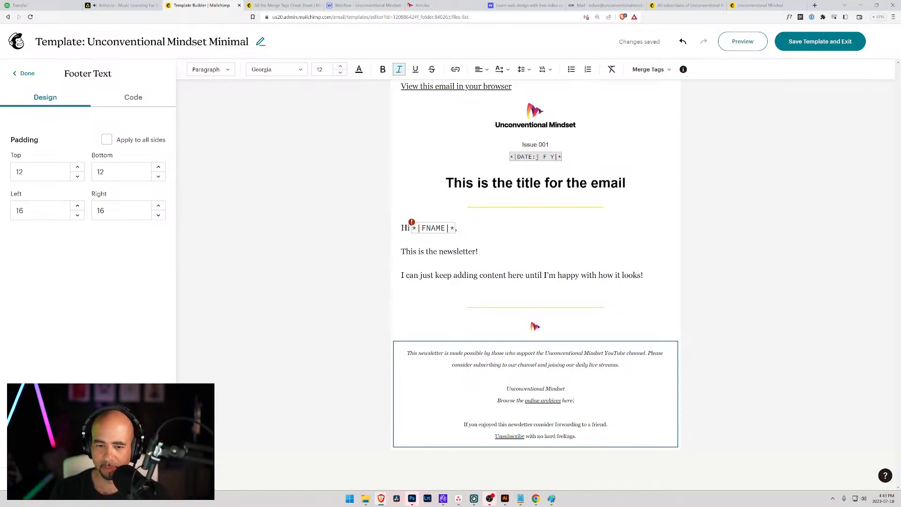
left_click(535, 376)
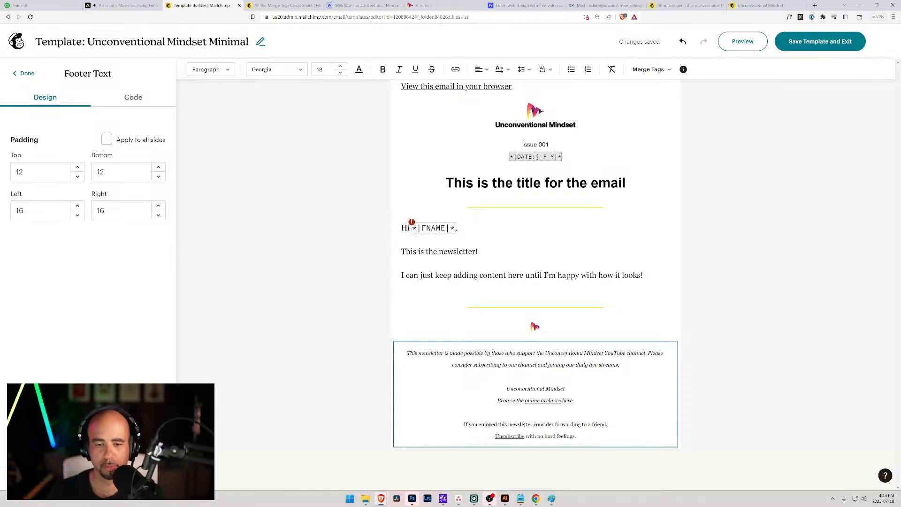
left_click(416, 341)
left_click(418, 345)
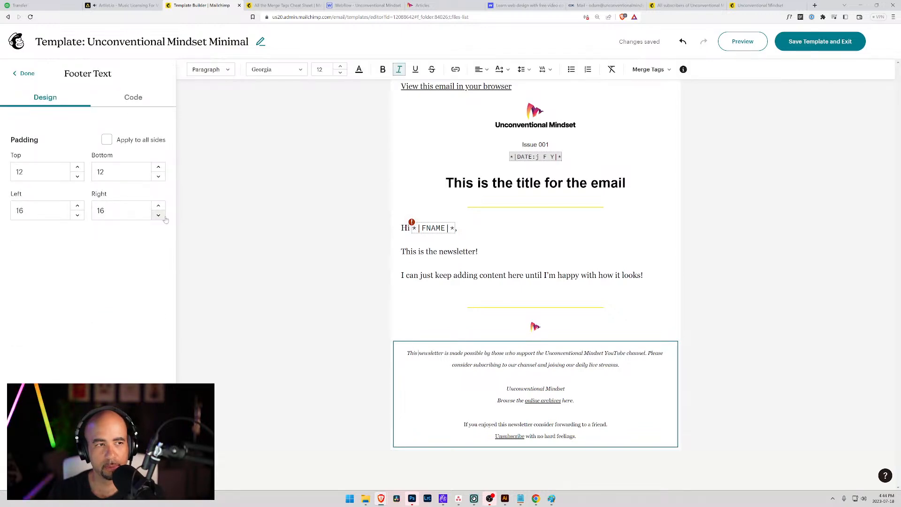
left_click(25, 74)
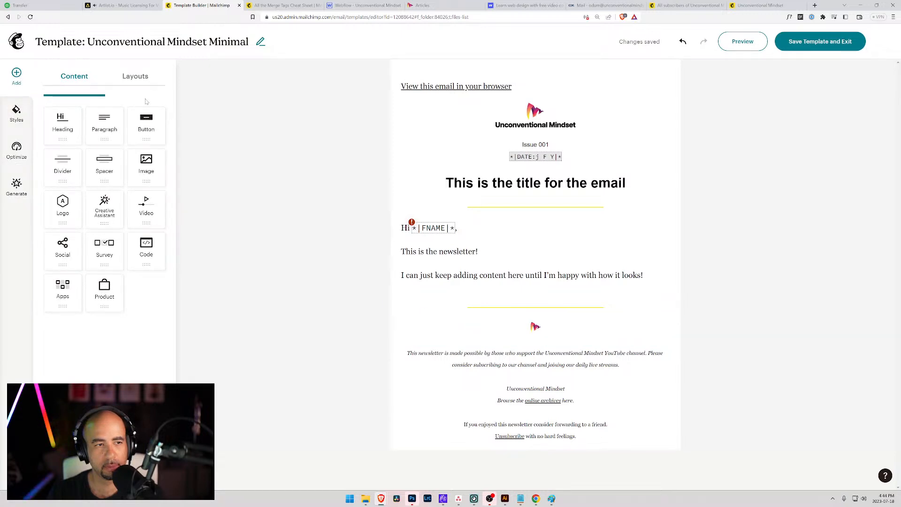
left_click(133, 77)
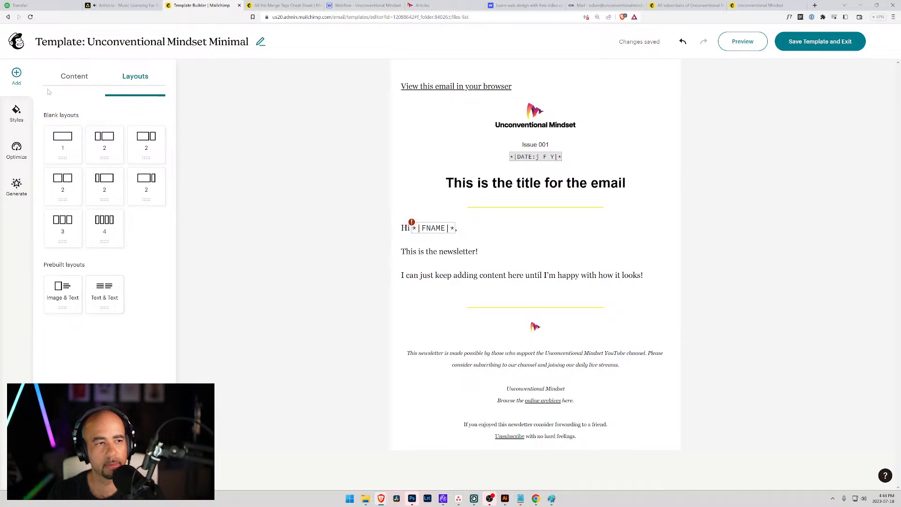
left_click(74, 76)
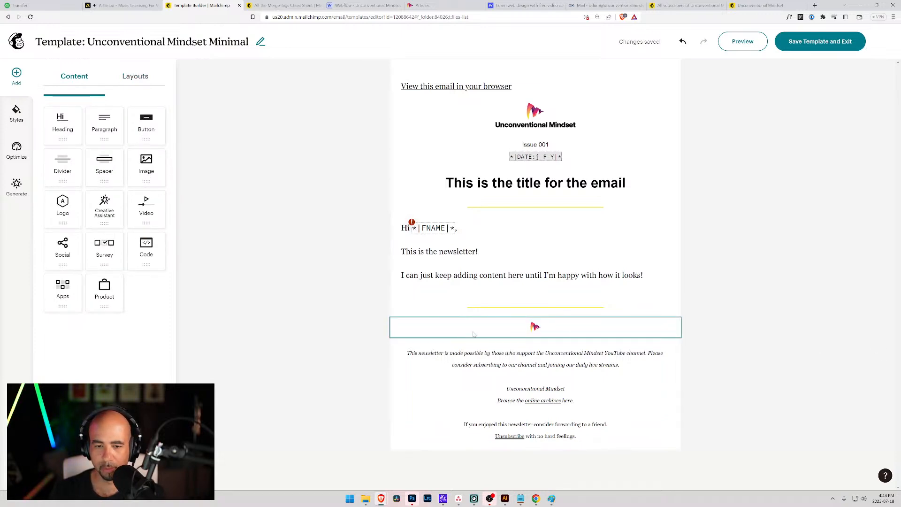
left_click(454, 348)
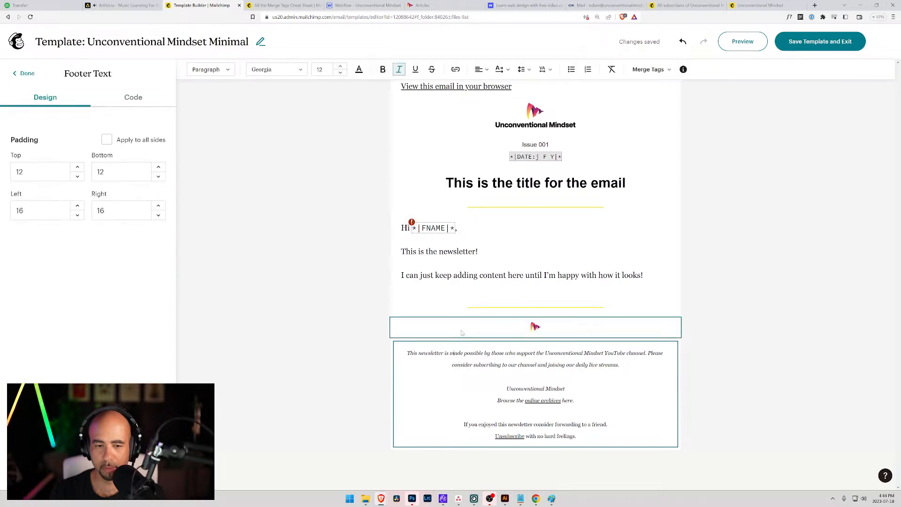
Inspect the footer, small logo and body text blocks by selecting each in turn.
left_click(452, 332)
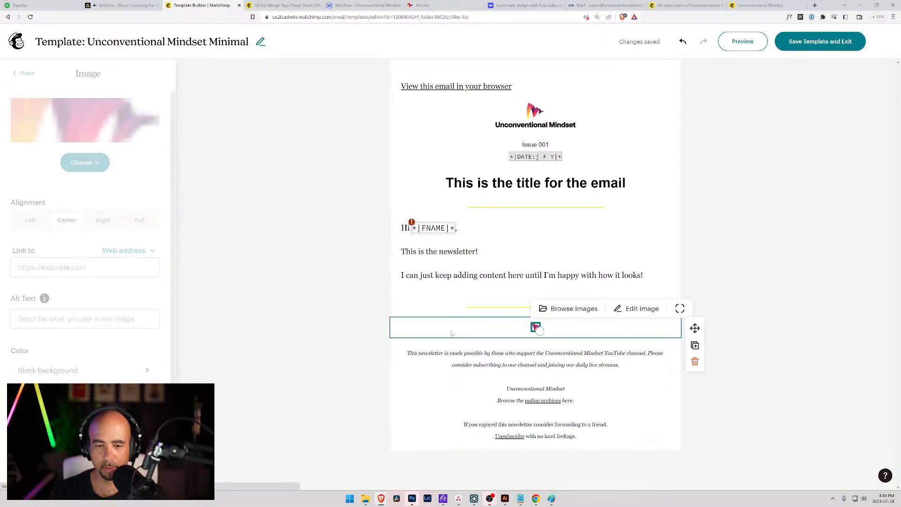
left_click(398, 355)
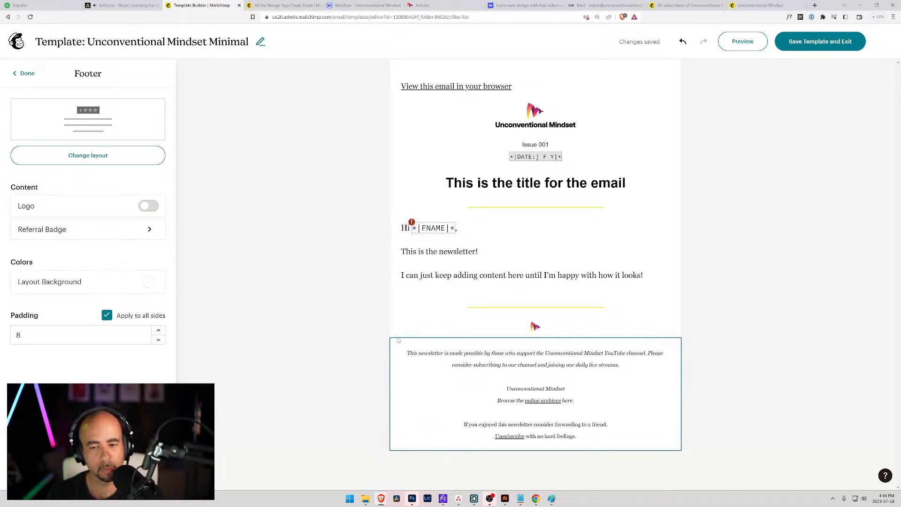
left_click(394, 279)
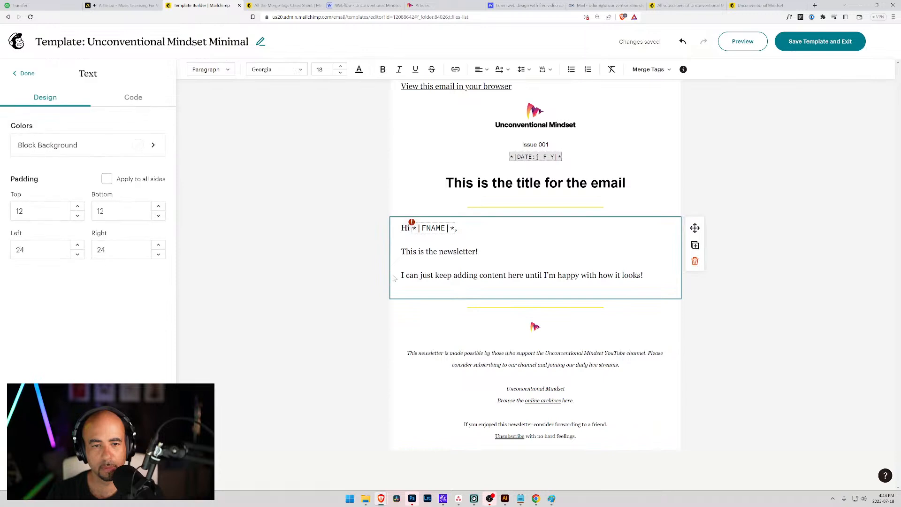
left_click(394, 357)
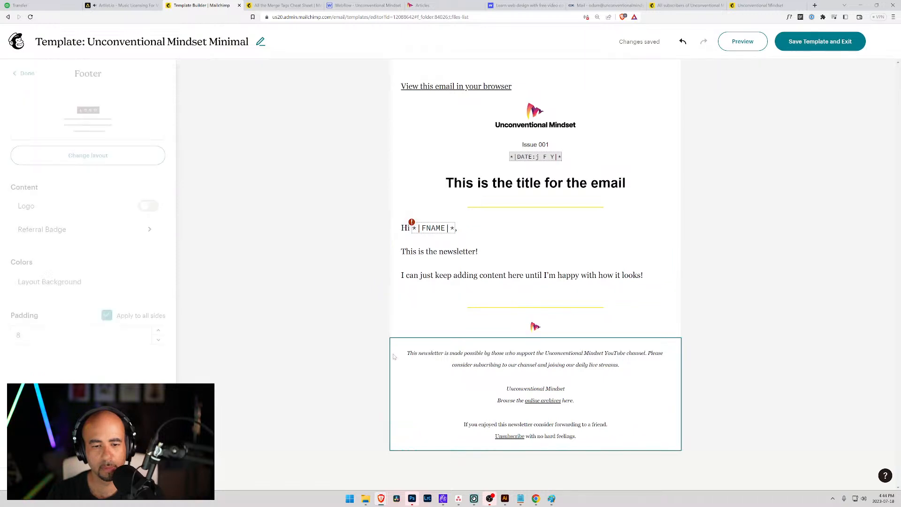
left_click(397, 357)
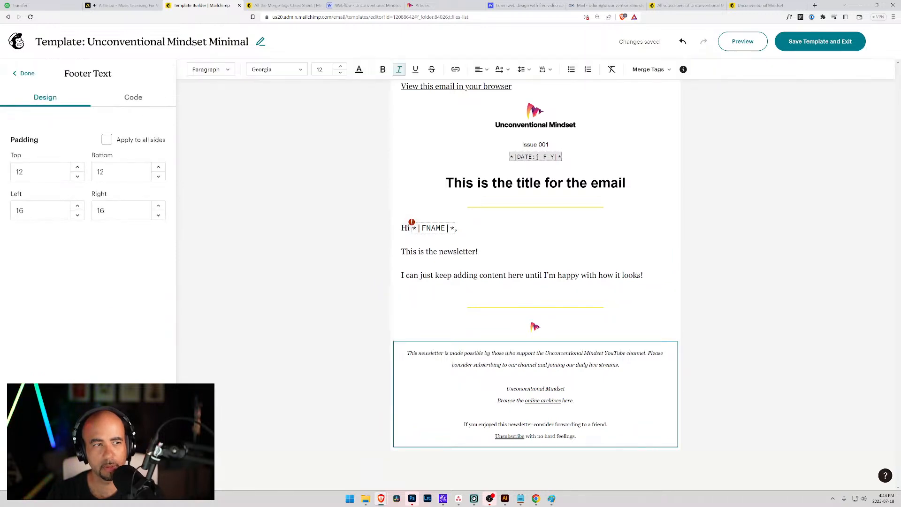
left_click(392, 365)
left_click(396, 365)
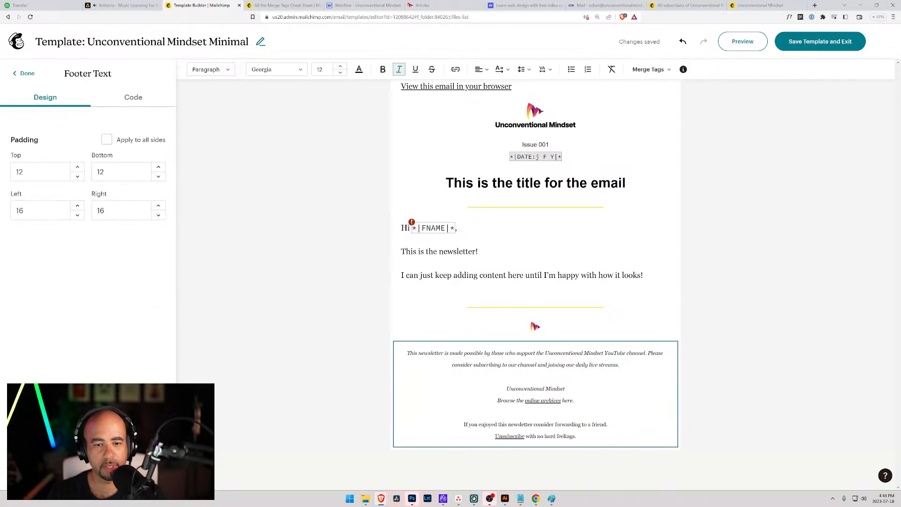
left_click(396, 328)
left_click(395, 344)
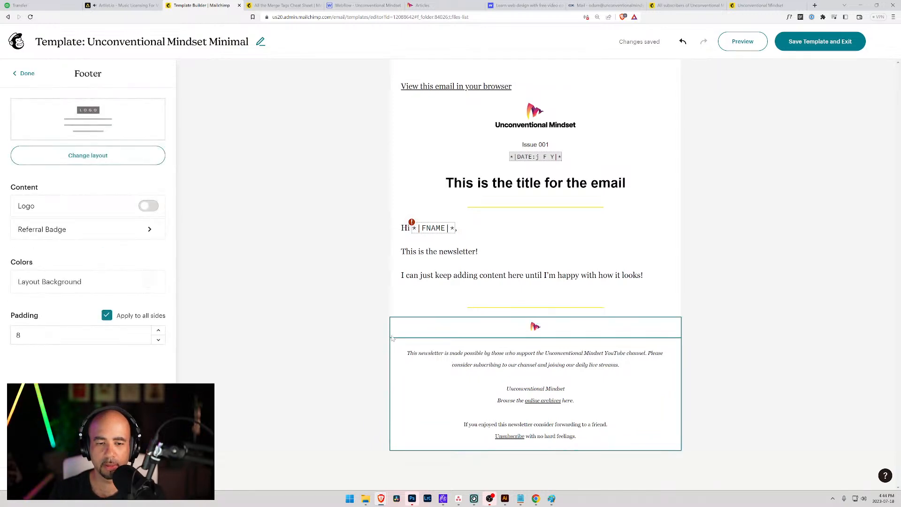
left_click(396, 330)
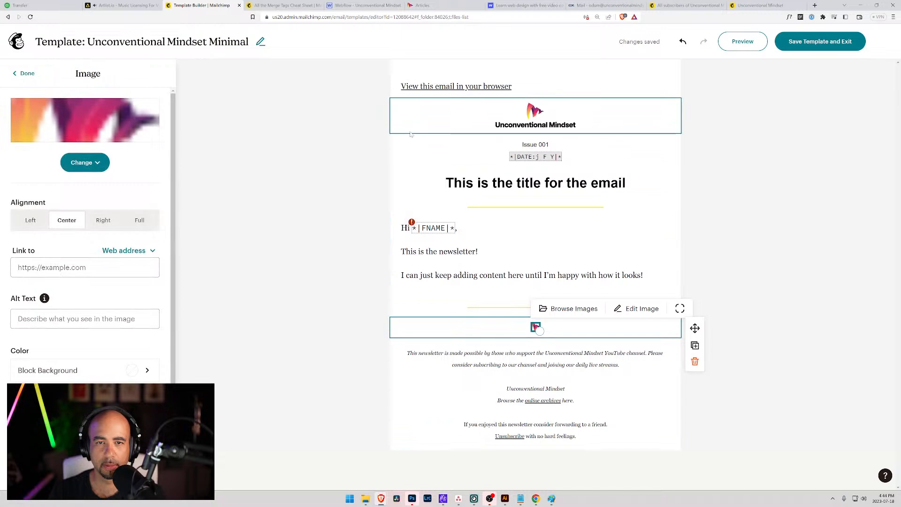
Centre the 'View this email in your browser' line and set its top padding to 12.
left_click(402, 90)
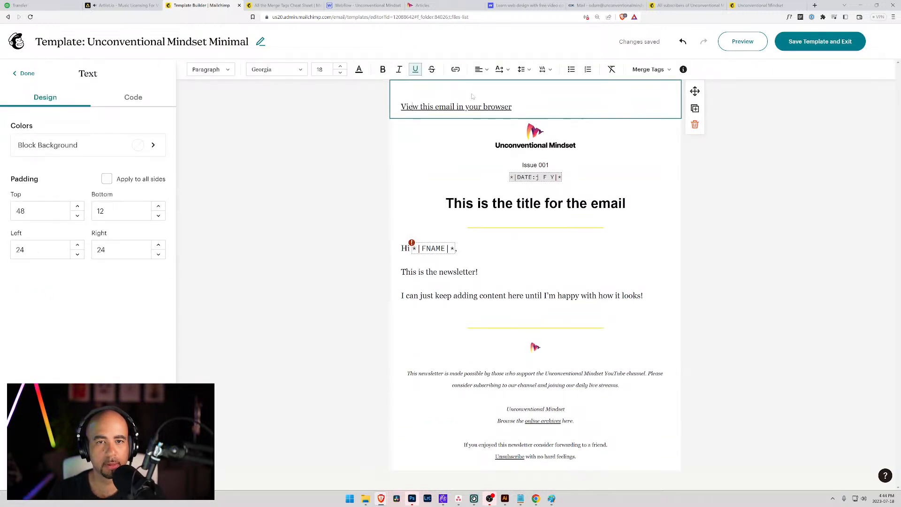
left_click(481, 70)
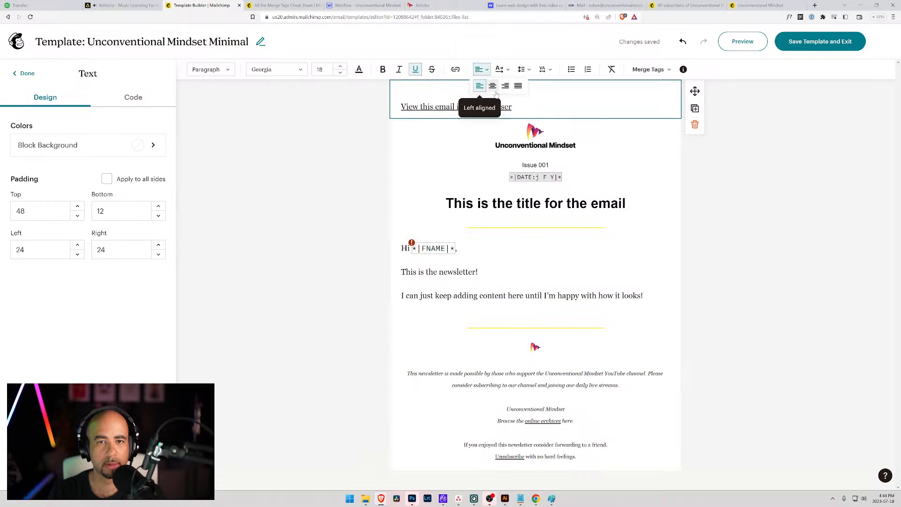
left_click(493, 87)
left_click(67, 206)
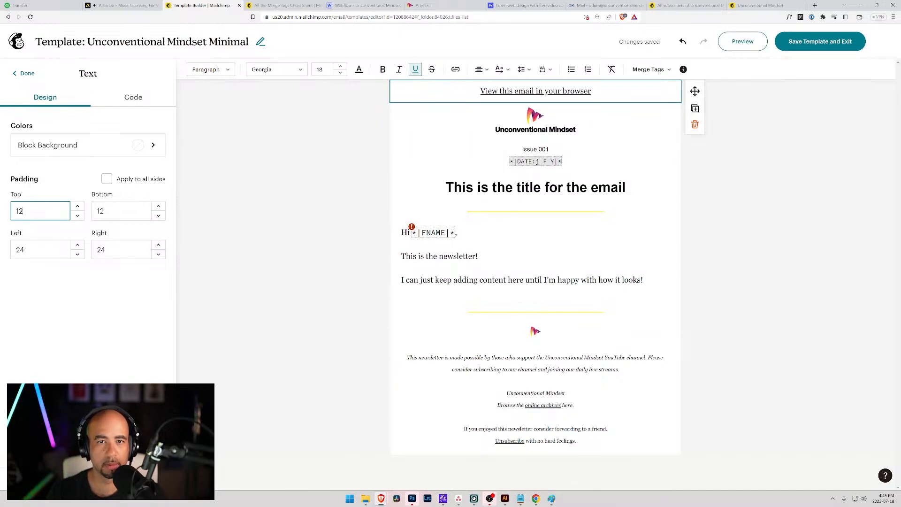
Make the 'View this email in your browser' text Helvetica at size 12.
left_click_drag(592, 91, 480, 91)
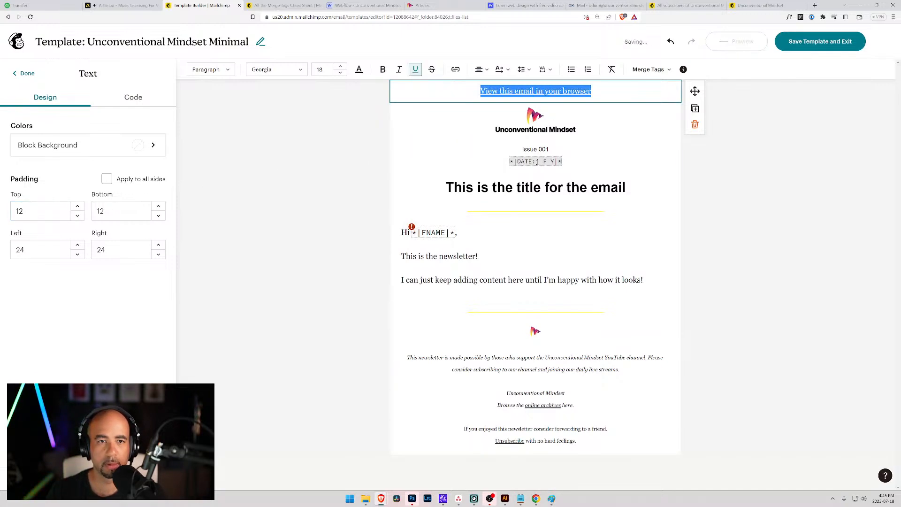
left_click(301, 71)
scroll(276, 141, "up", 5)
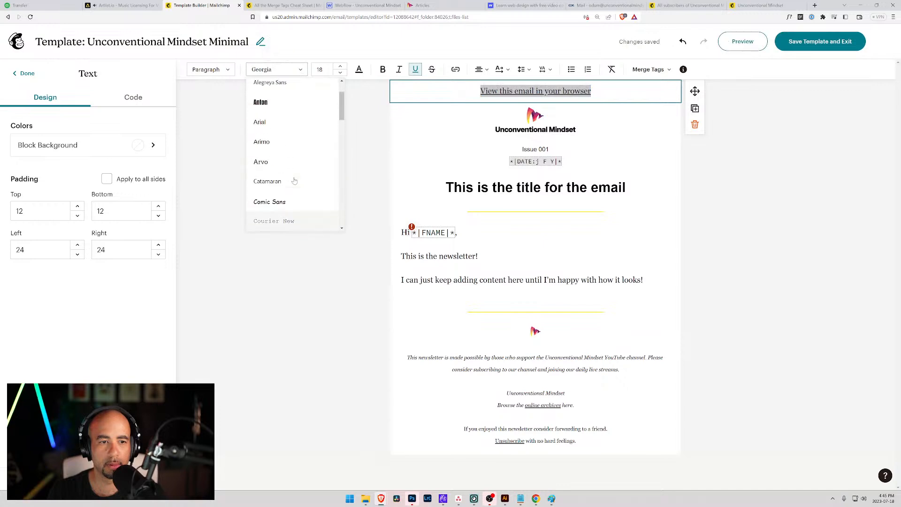
scroll(277, 143, "down", 8)
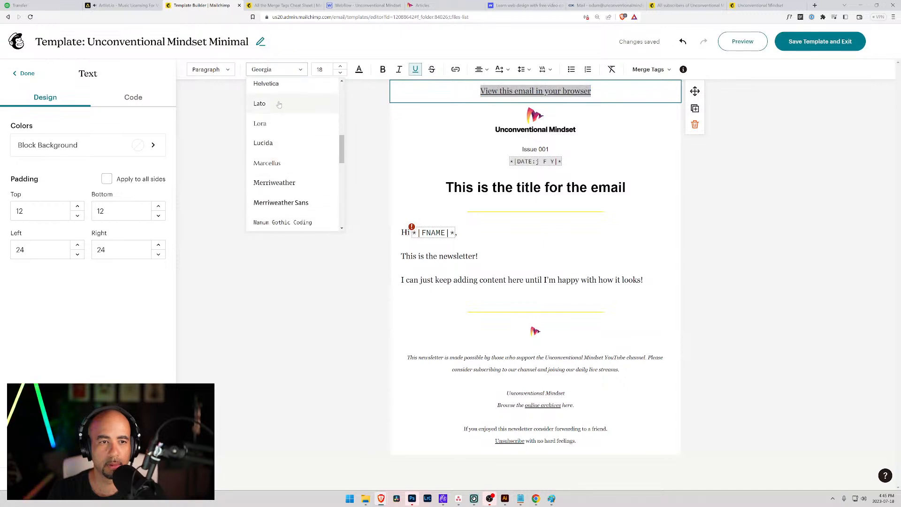
left_click(272, 84)
left_click(340, 73)
left_click(340, 73)
left_click(340, 73)
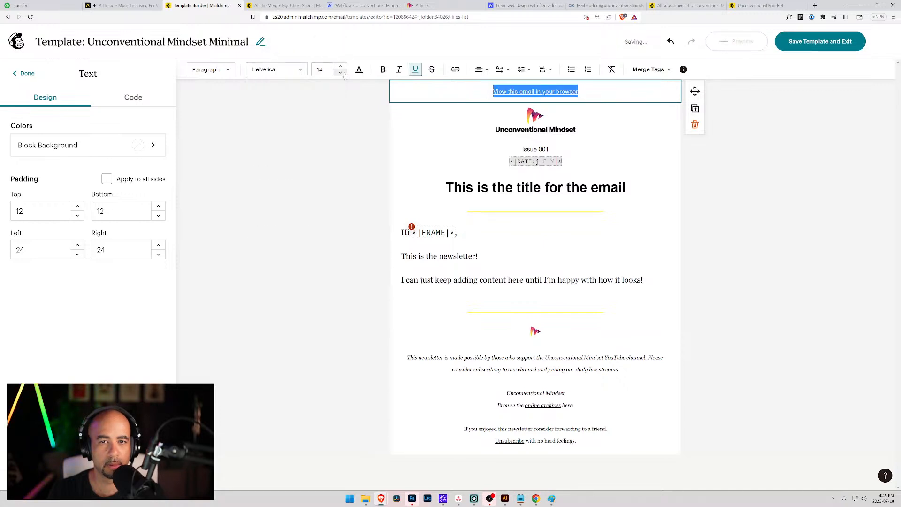
left_click(340, 72)
left_click(341, 72)
left_click(341, 73)
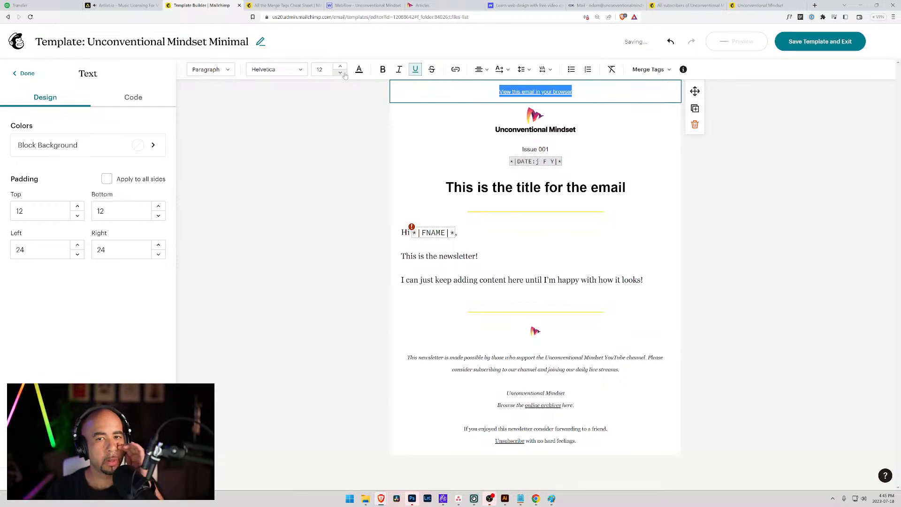
left_click(414, 136)
left_click(357, 148)
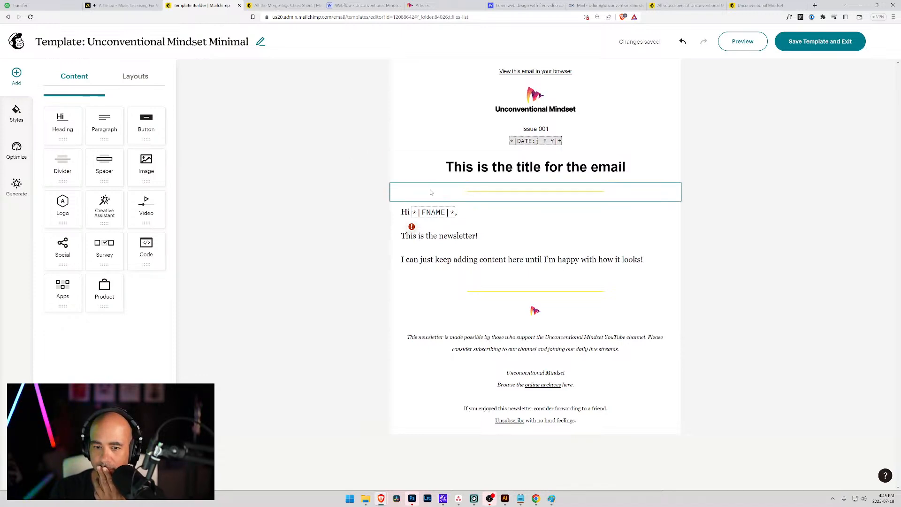
Dismiss the merge-tag warning and delete the yellow divider above the footer logo.
left_click(411, 228)
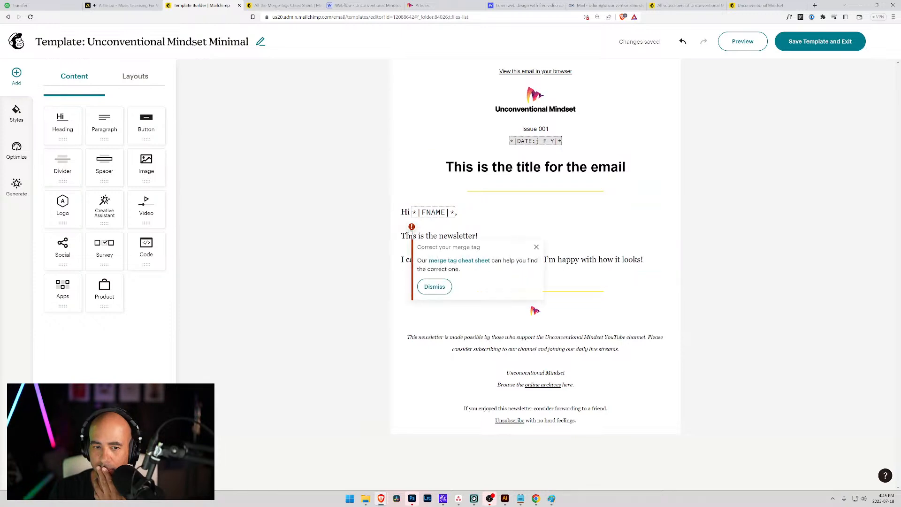
left_click(370, 230)
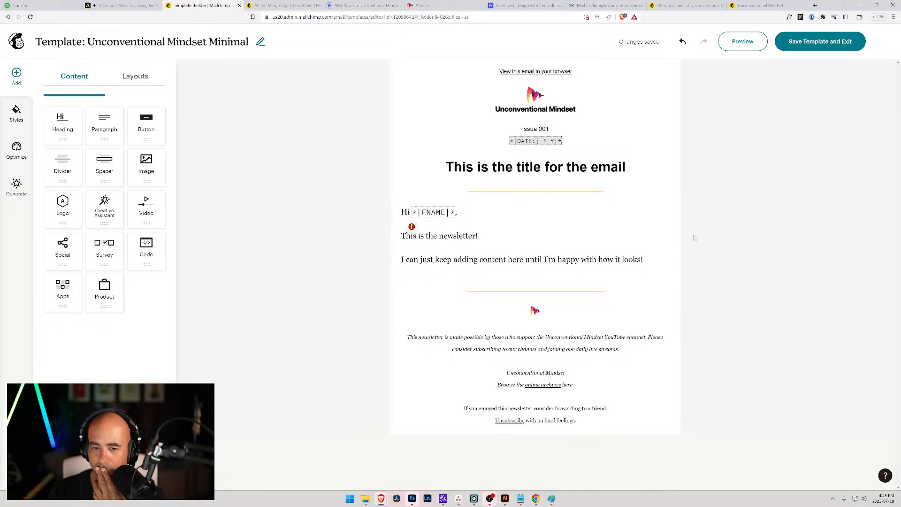
left_click(581, 297)
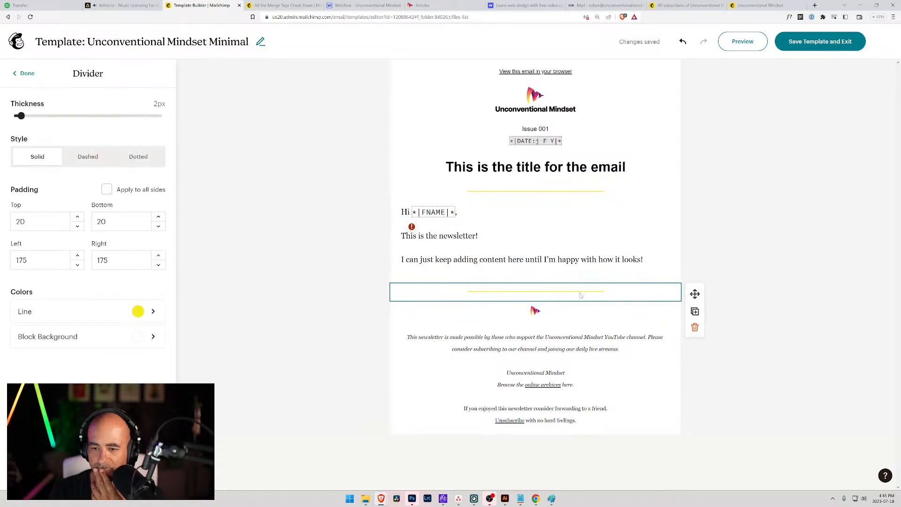
left_click(695, 328)
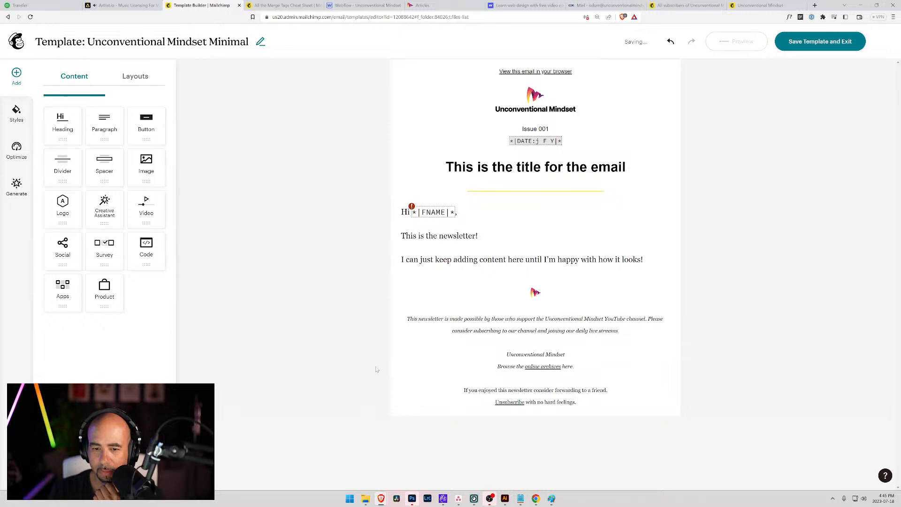
Add a new Paragraph block directly below the footer logo.
left_click(470, 295)
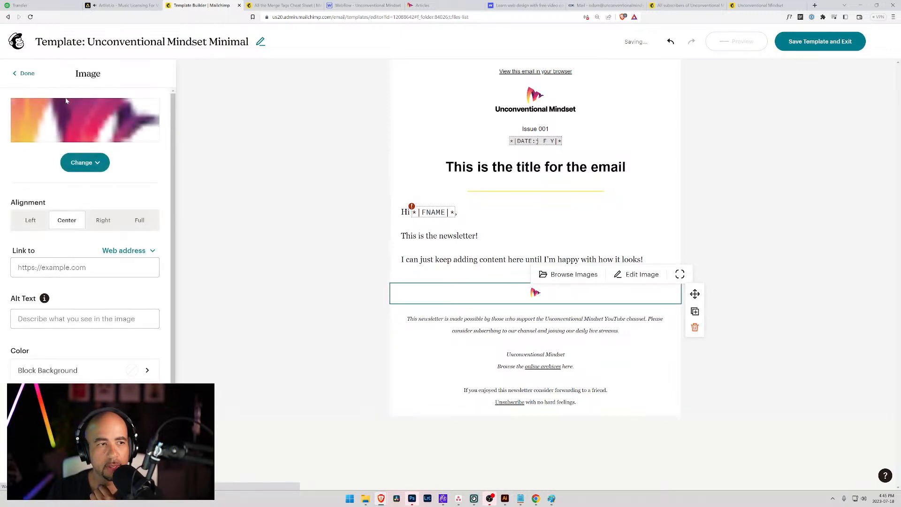
left_click(14, 74)
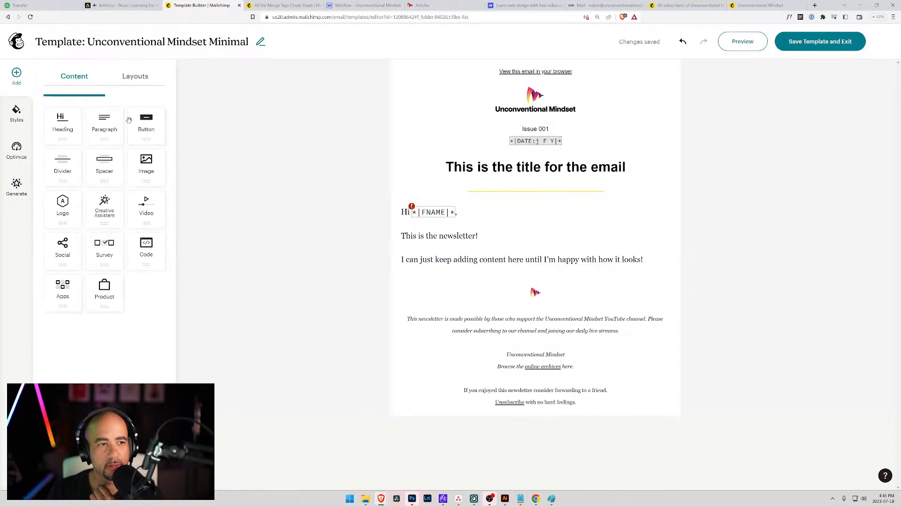
left_click_drag(107, 123, 619, 354)
key("ctrl+c")
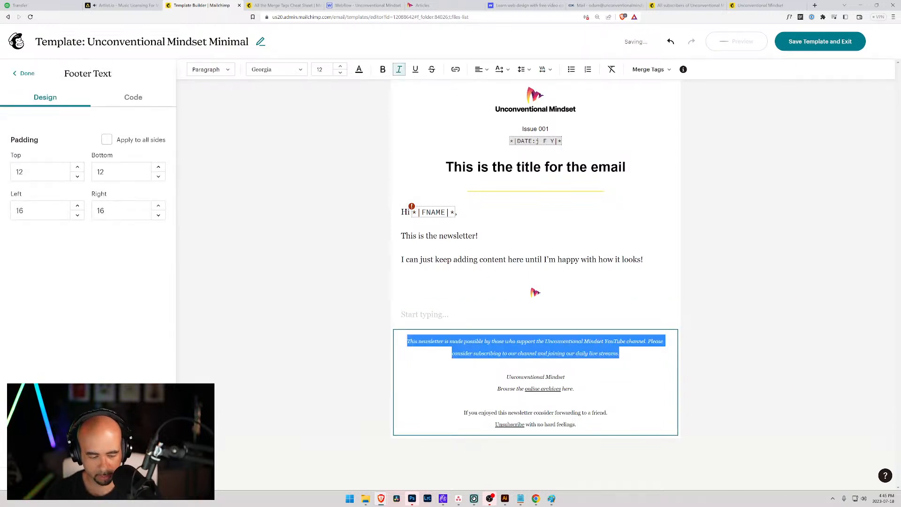
Paste the channel-support sentence into the new text block and remove the blank line.
left_click(509, 314)
key("ctrl+v")
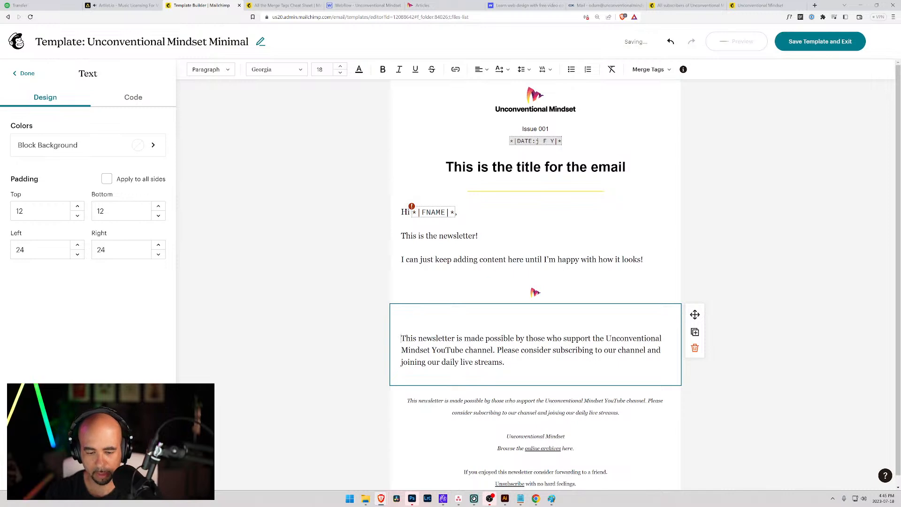
key("BackSpace")
key("BackSpace")
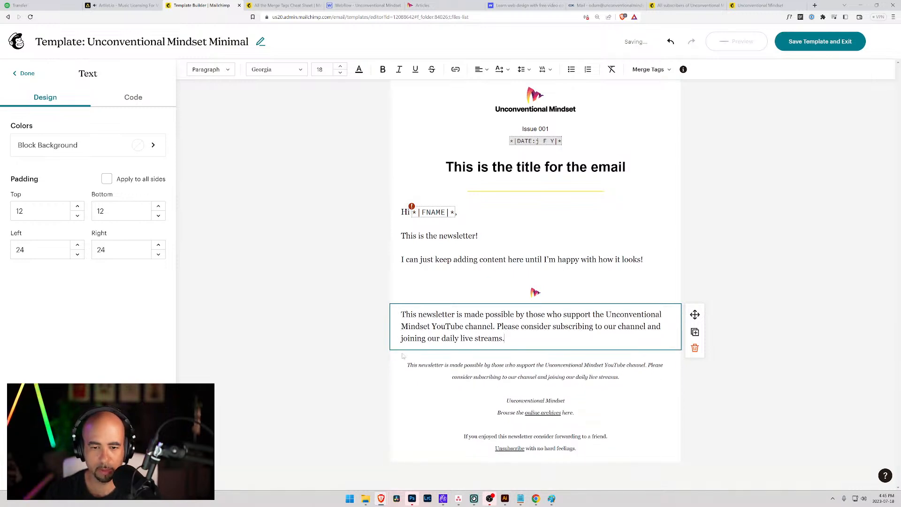
left_click(376, 298)
left_click(405, 306)
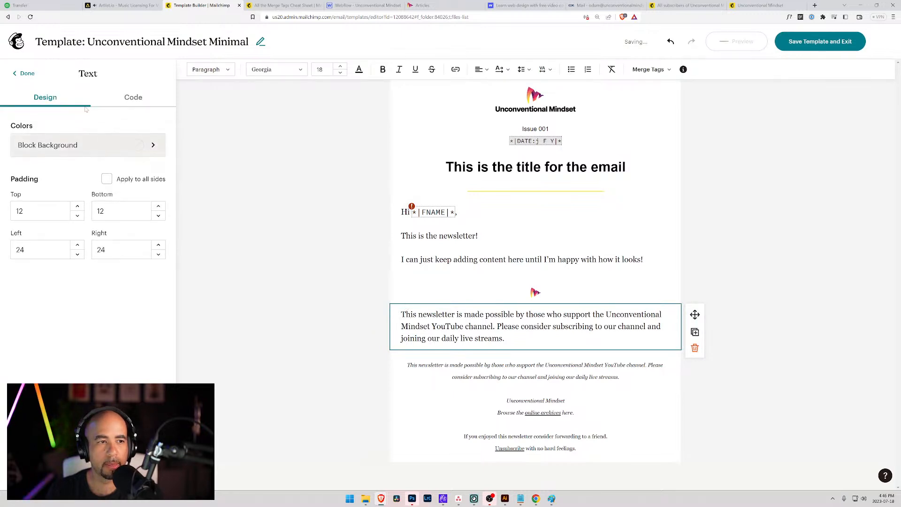
Centre the sentence, set its font size to 12 and line spacing to Single.
left_click(481, 70)
left_click(493, 86)
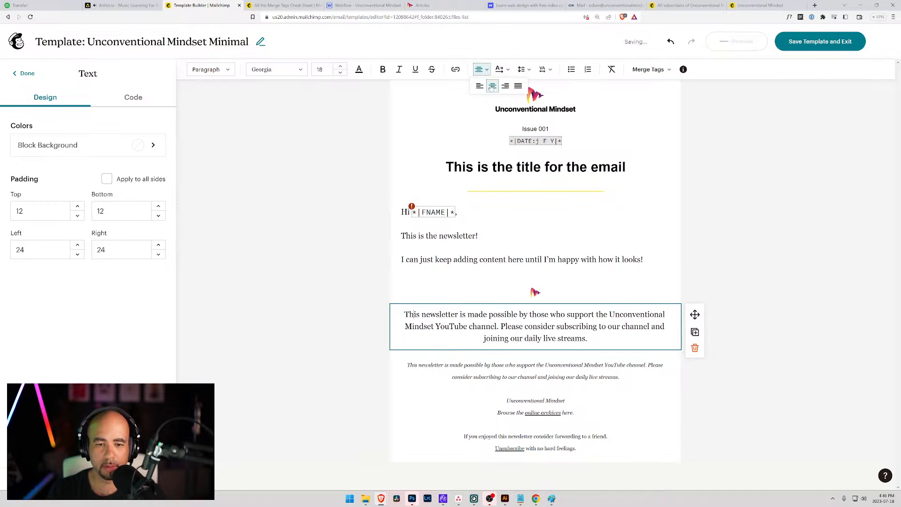
left_click(344, 73)
left_click(344, 73)
left_click(344, 73)
left_click(345, 73)
left_click(344, 73)
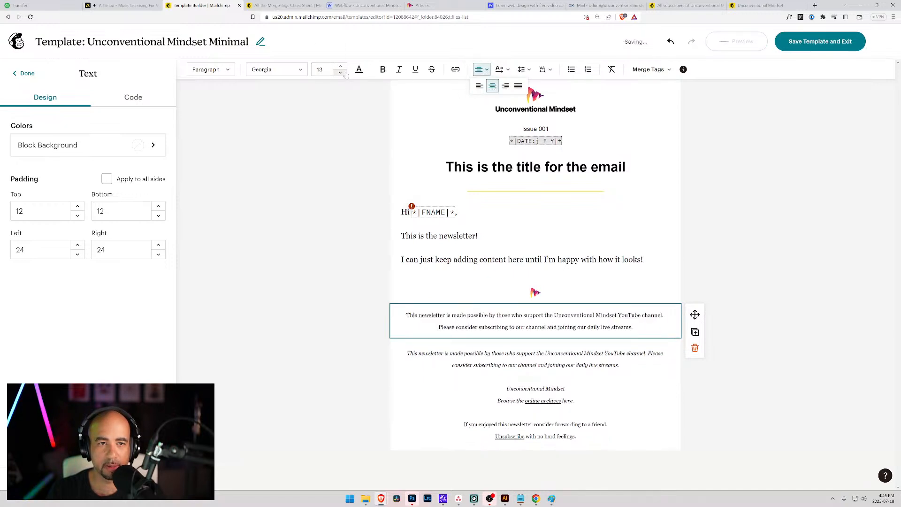
left_click(344, 73)
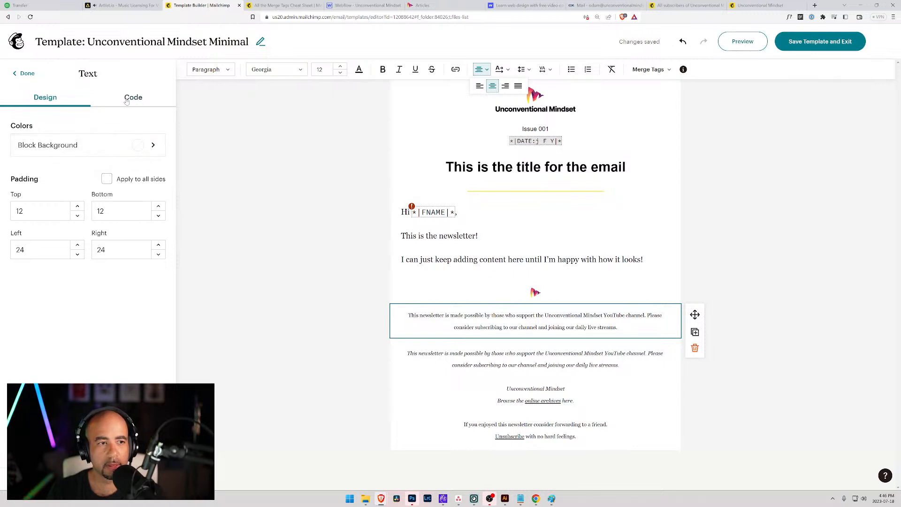
left_click(524, 69)
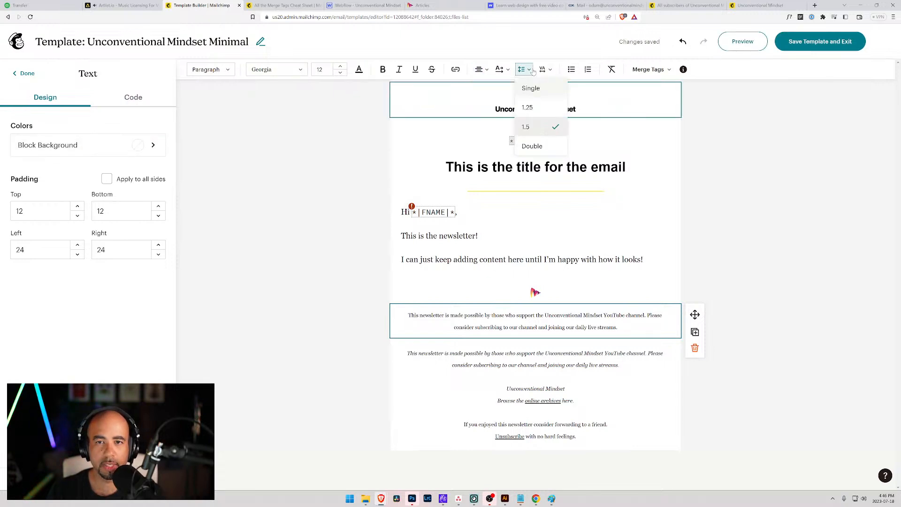
left_click(531, 88)
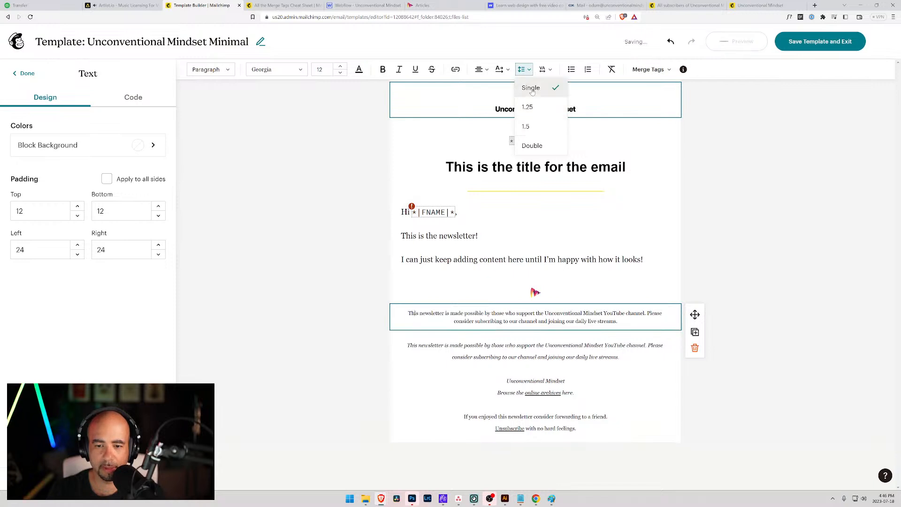
Change the footer sentence's font to Helvetica.
left_click(303, 70)
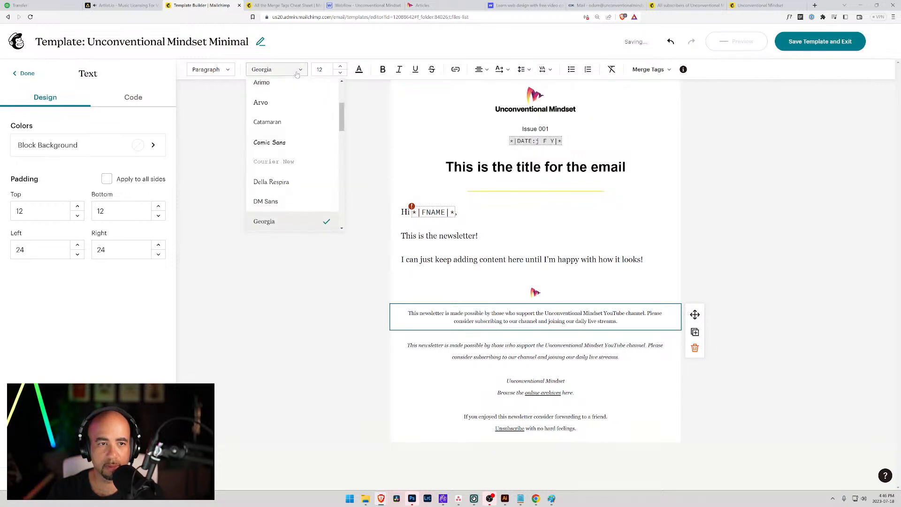
scroll(282, 162, "up", 5)
scroll(282, 162, "down", 4)
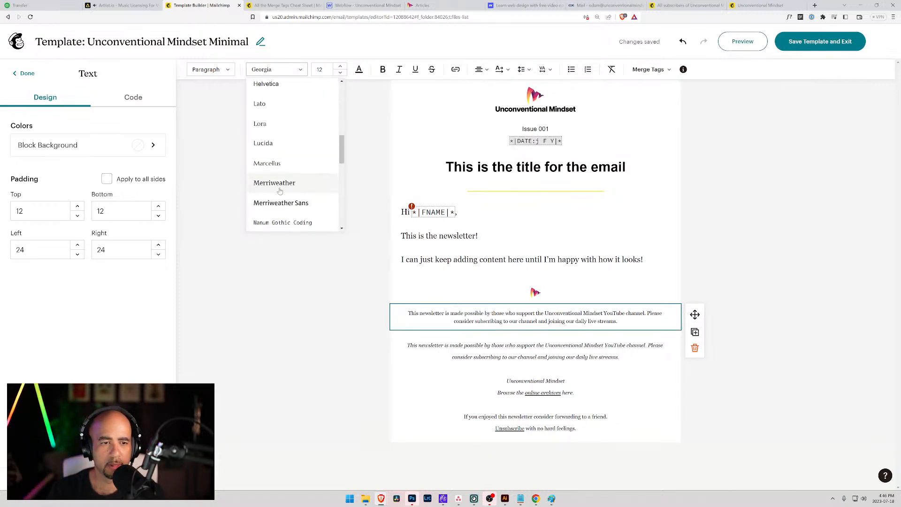
left_click(289, 177)
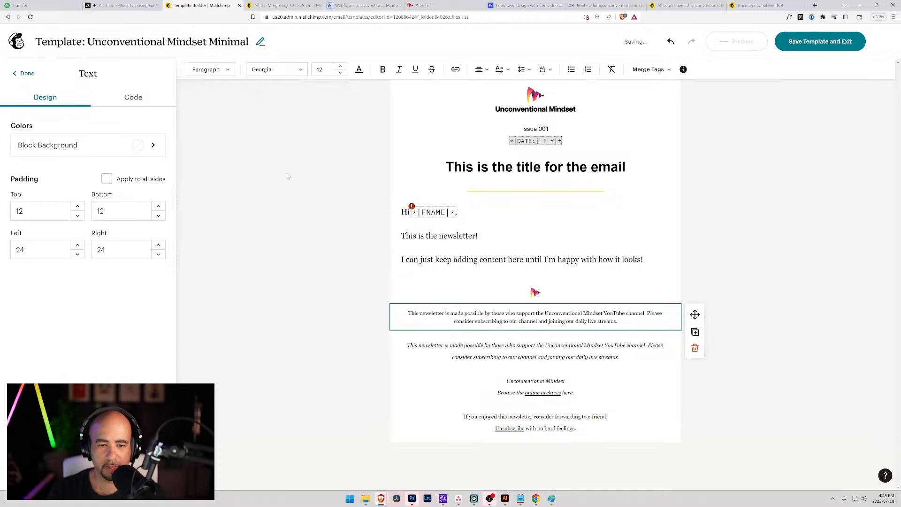
triple_click(434, 313)
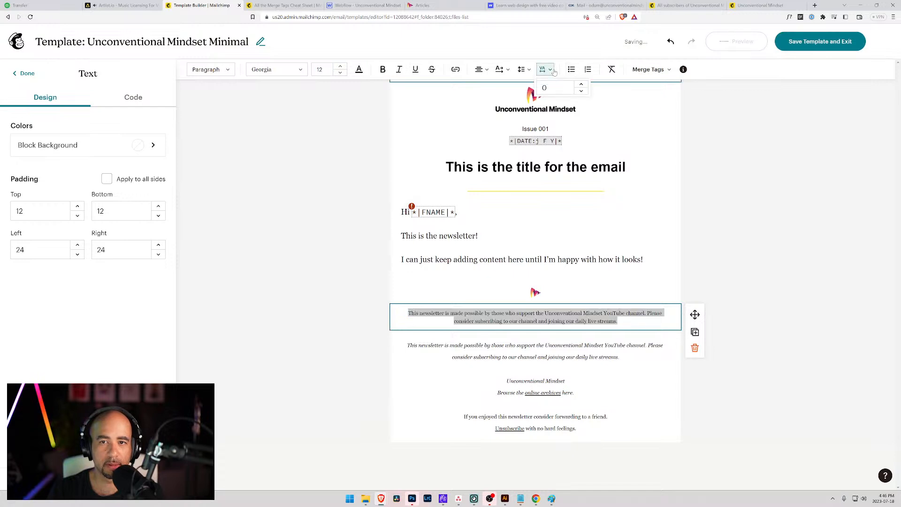
left_click(529, 69)
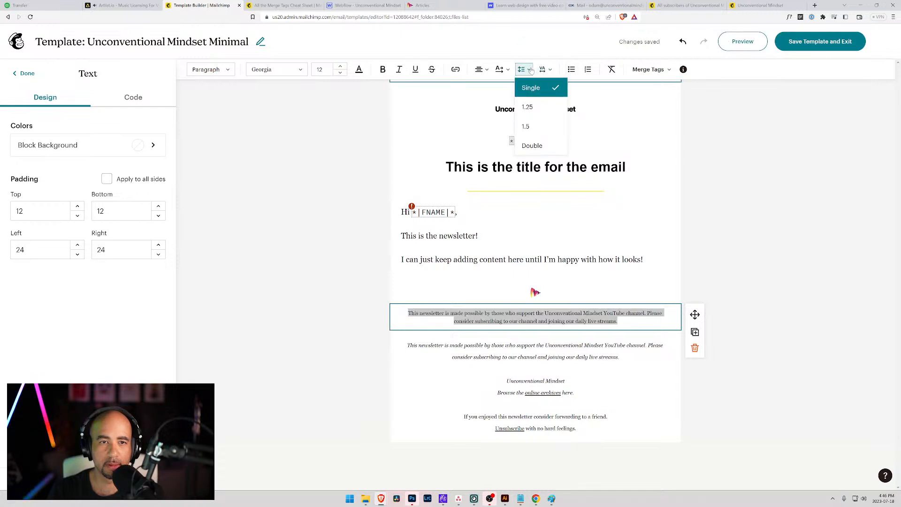
left_click(277, 70)
scroll(282, 199, "down", 3)
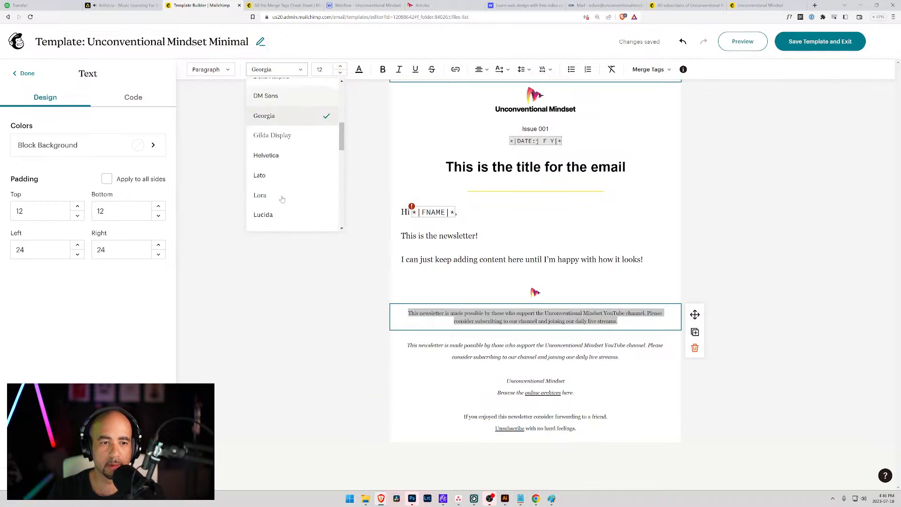
left_click(287, 123)
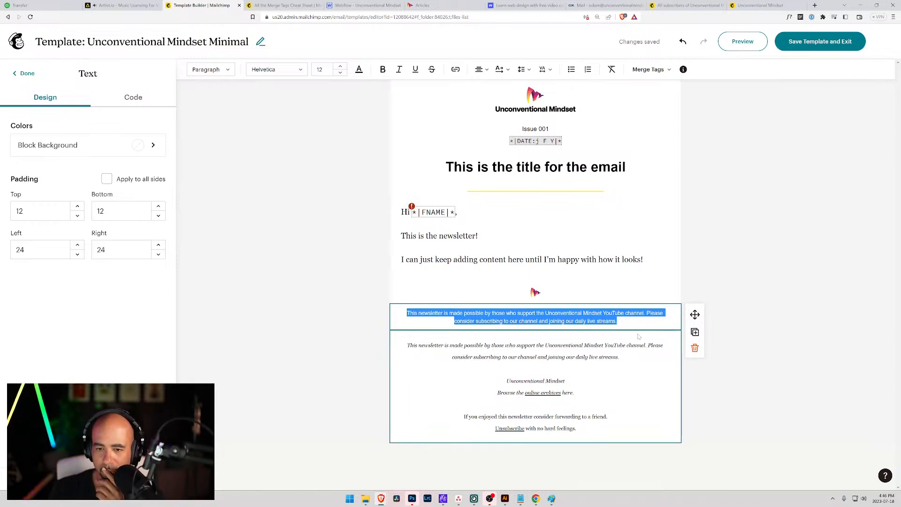
Undo an accidental duplicate of the new footer text block.
left_click(624, 322)
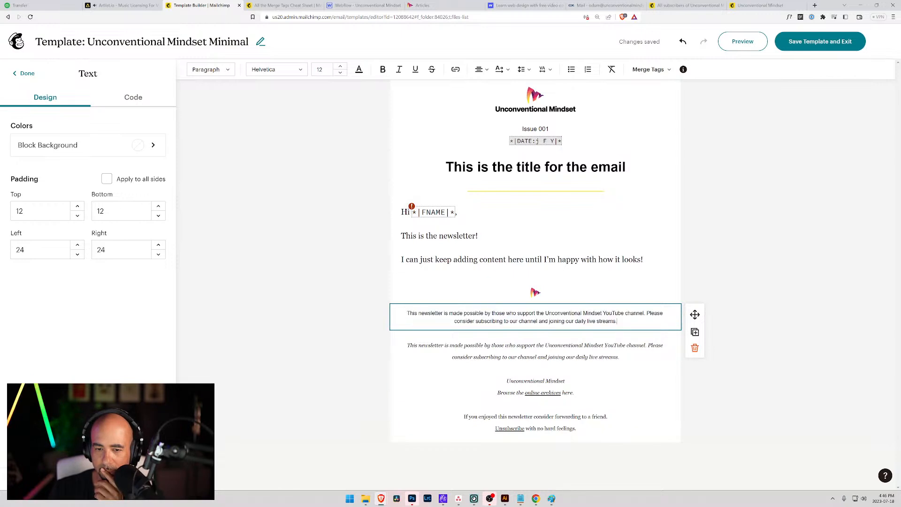
left_click(695, 332)
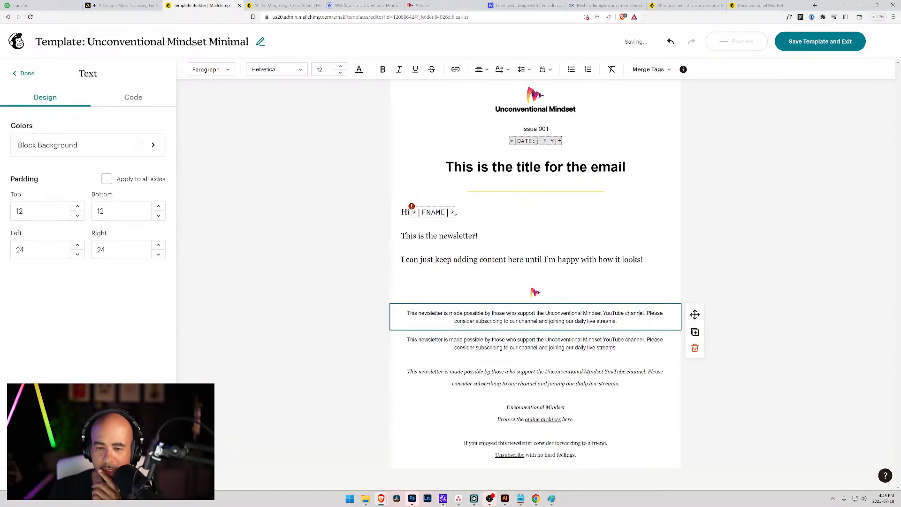
key("ctrl+z")
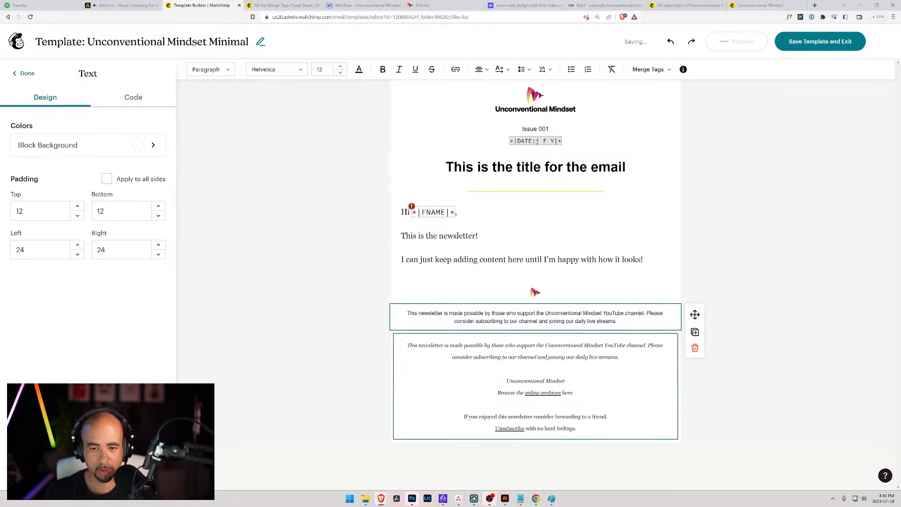
left_click(413, 500)
left_click(413, 501)
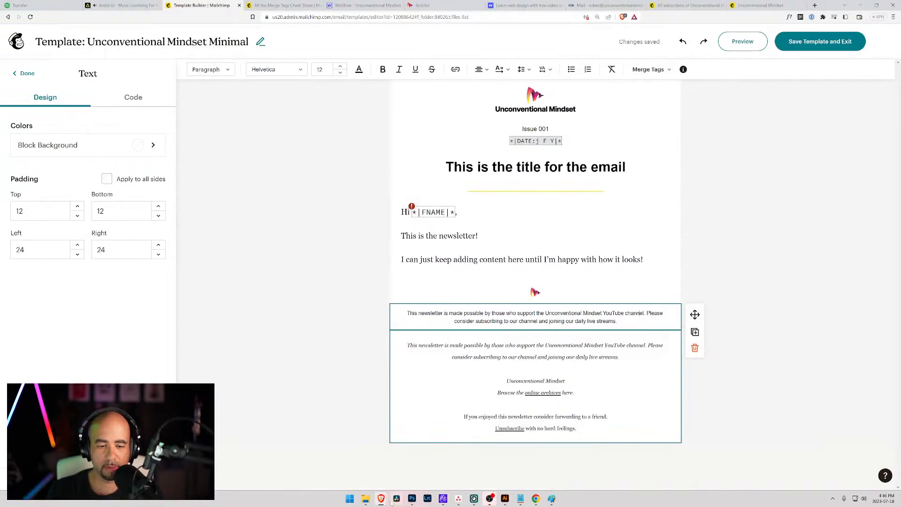
Read the text colour of the Webflow Thank you page's second paragraph, then return to Mailchimp.
left_click(365, 5)
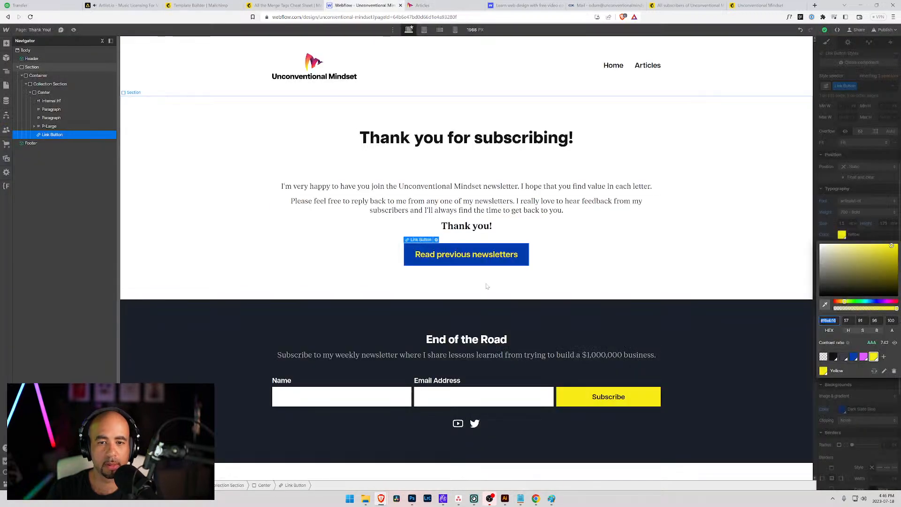
left_click(576, 240)
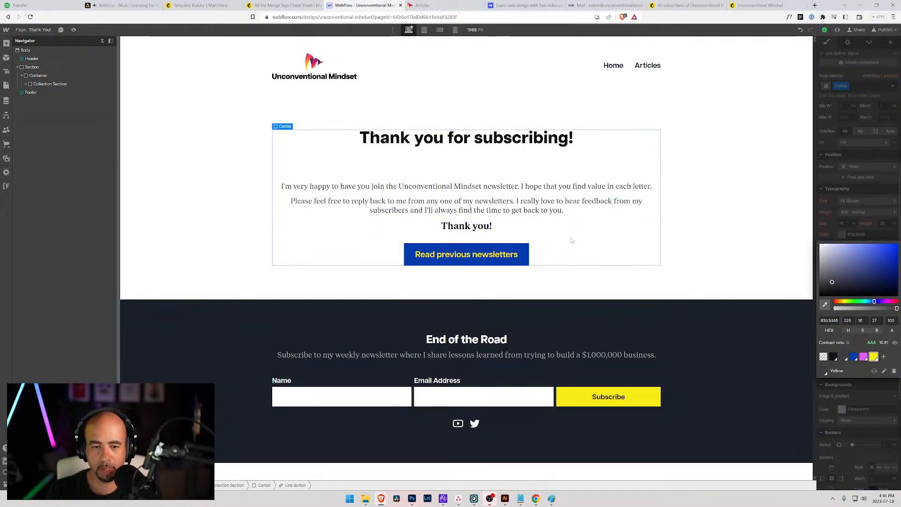
left_click(526, 206)
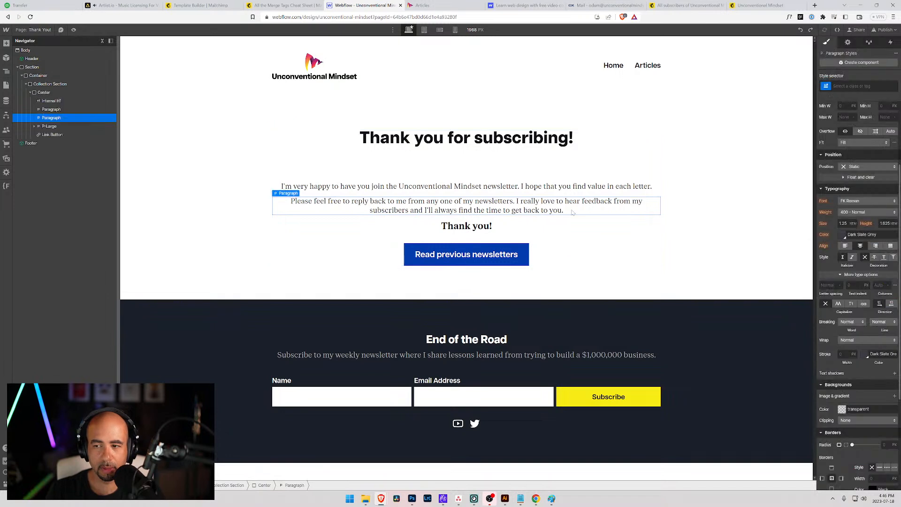
left_click(843, 235)
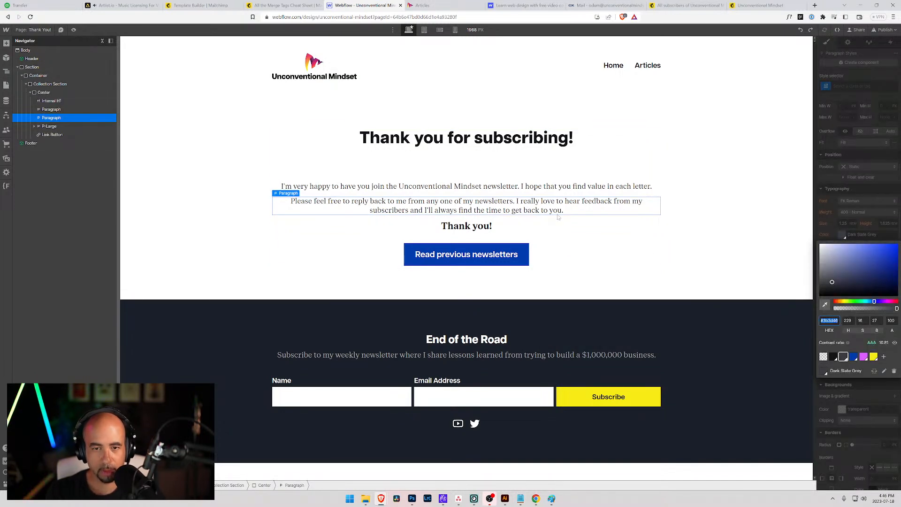
left_click(533, 174)
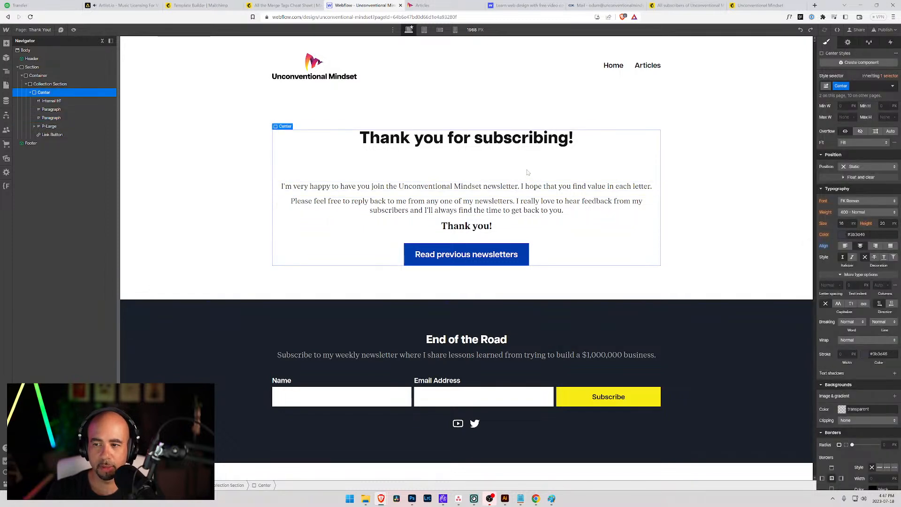
left_click(635, 209)
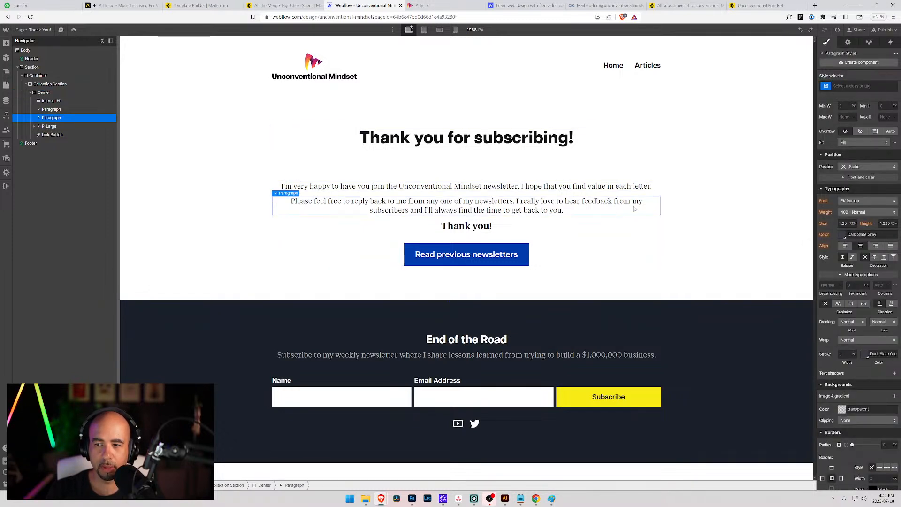
left_click(539, 174)
left_click(517, 186)
left_click(503, 200)
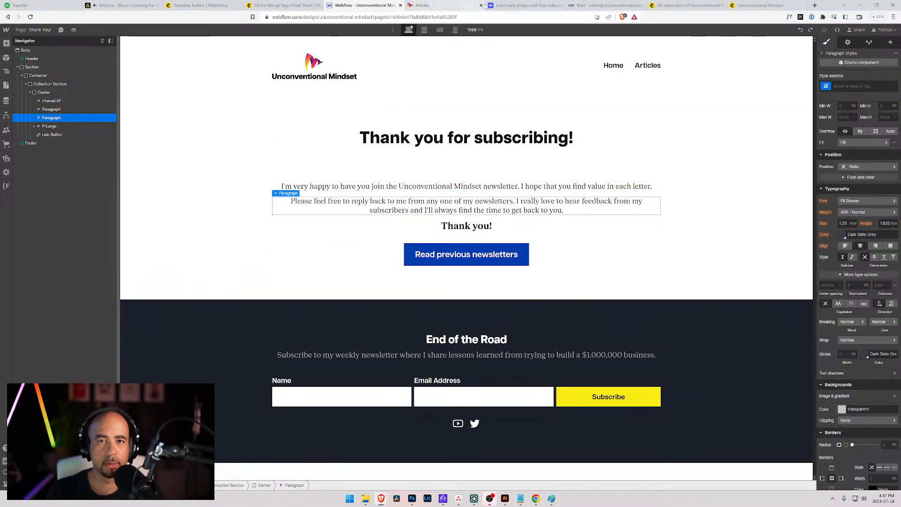
left_click(275, 5)
left_click(200, 5)
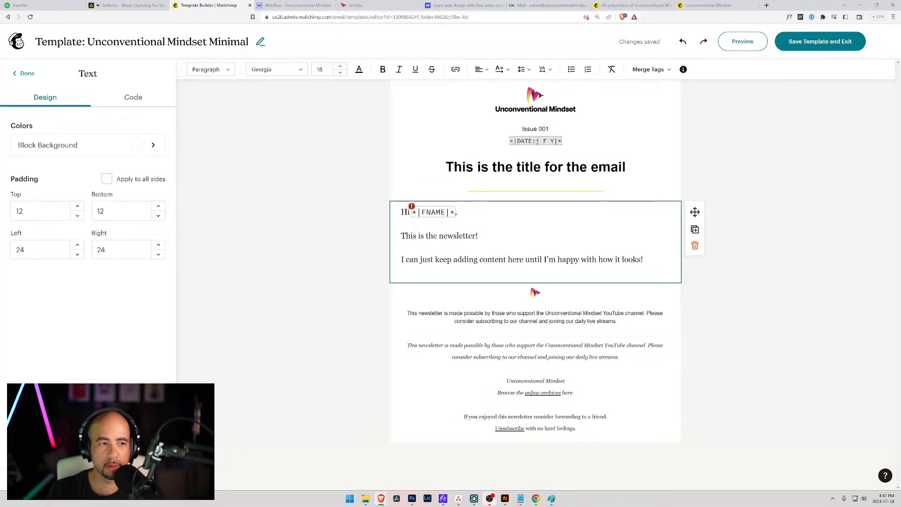
Set the template's paragraph (P) text colour to 3B3D46.
left_click(27, 73)
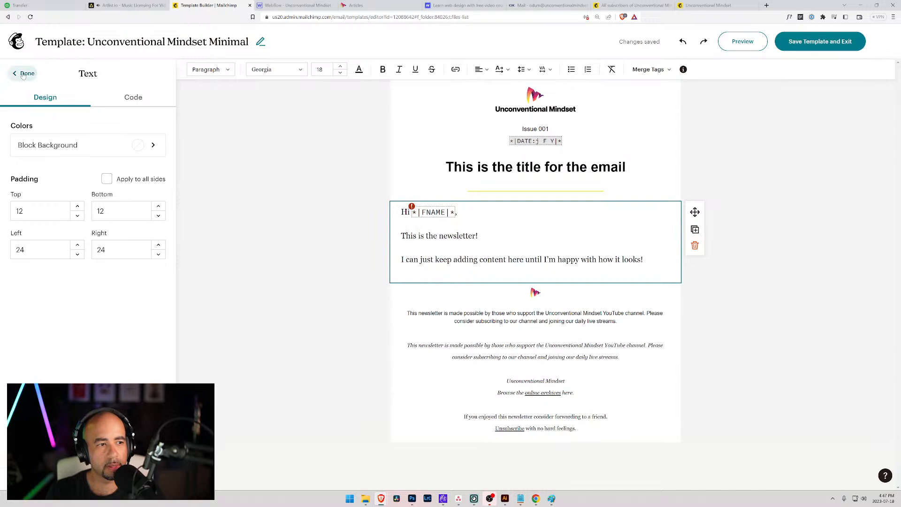
left_click(16, 113)
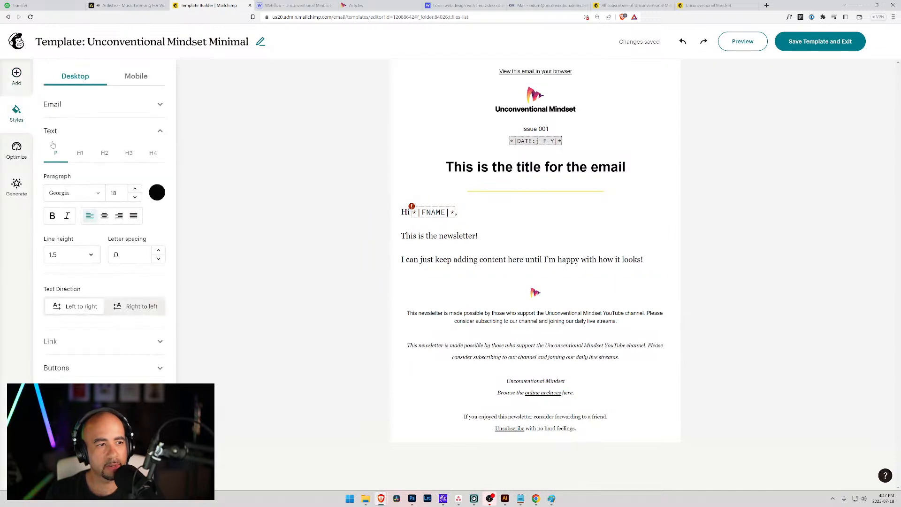
left_click(158, 195)
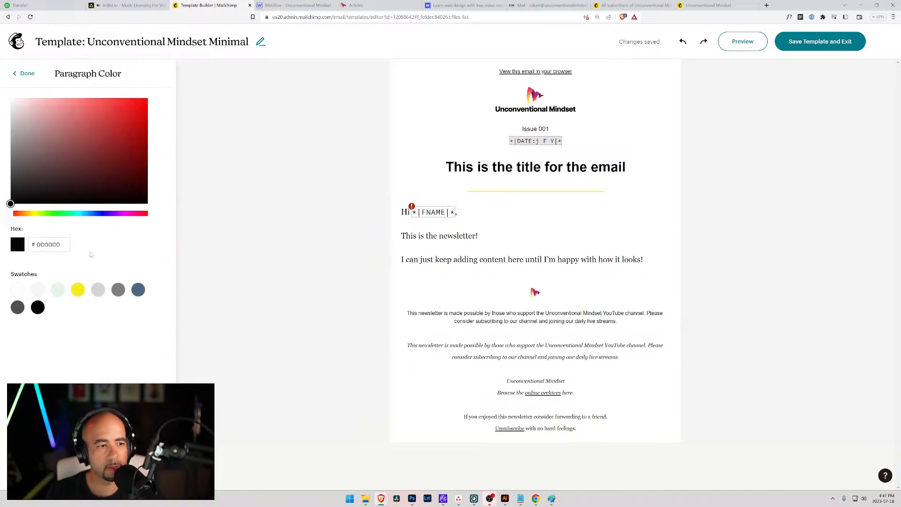
left_click_drag(64, 246, 5, 245)
type("3B3D46")
key("Tab")
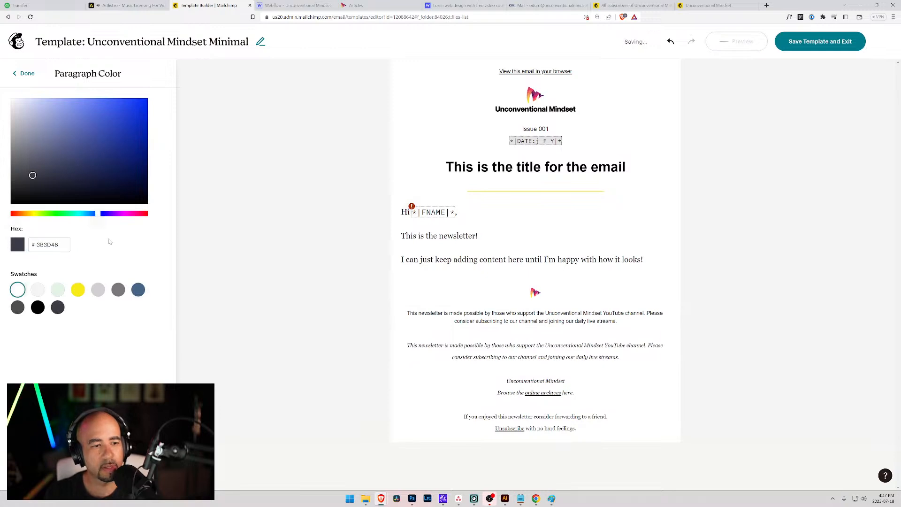
left_click(27, 74)
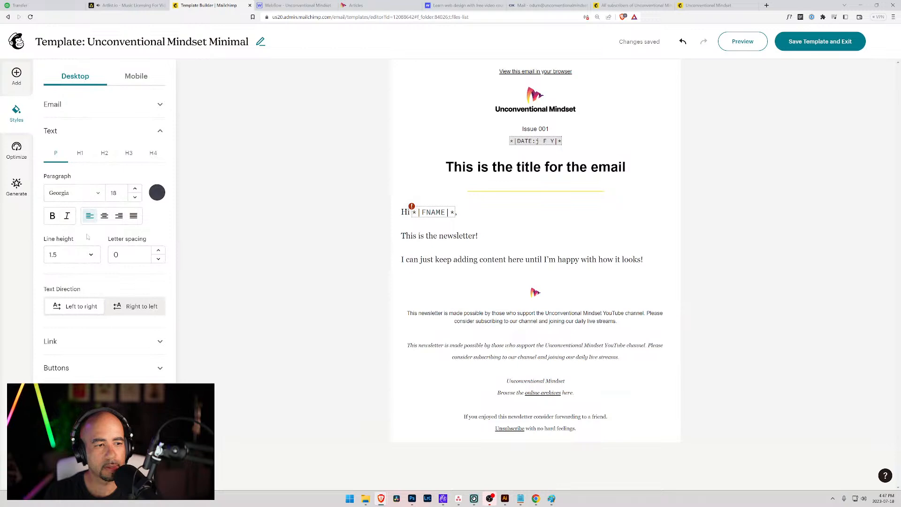
Set the paragraph line height to Single.
left_click(91, 256)
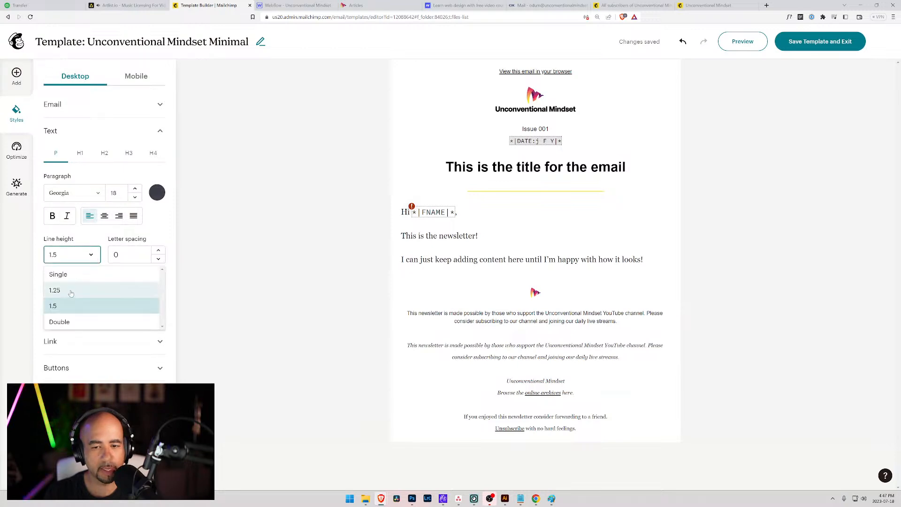
left_click(71, 292)
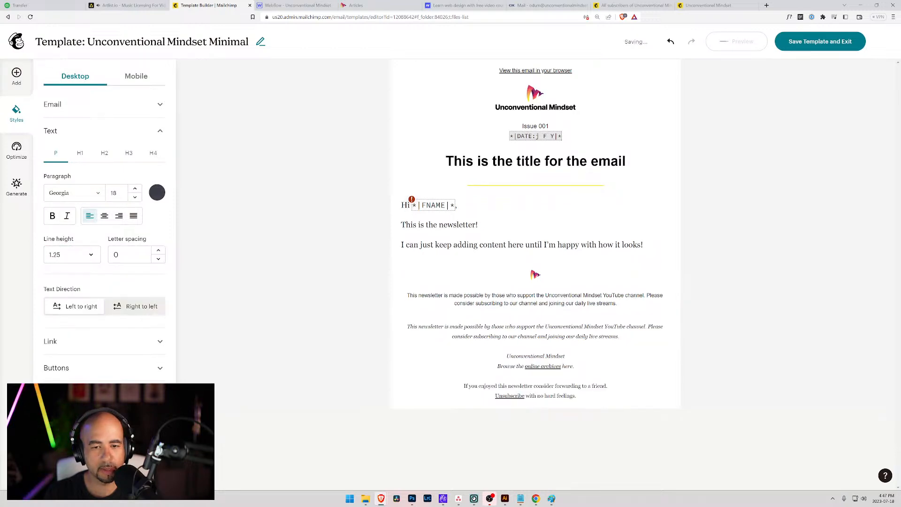
left_click(87, 260)
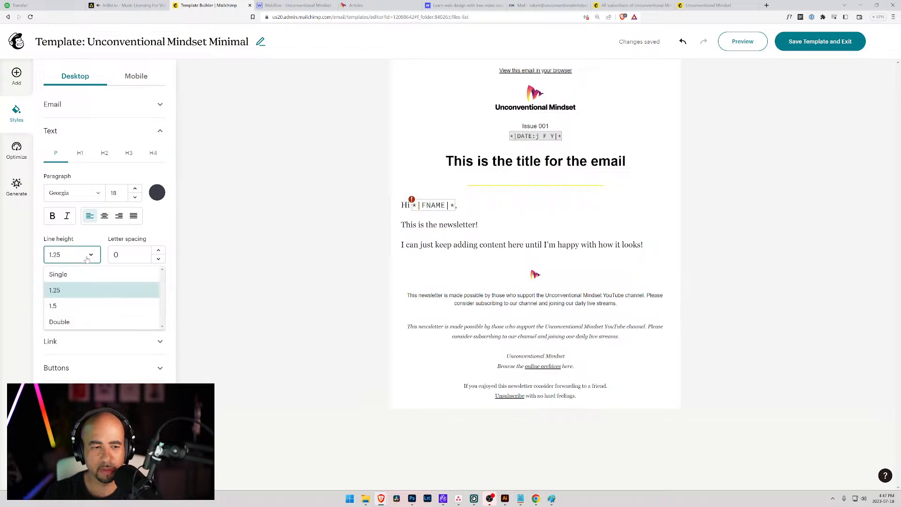
left_click(58, 275)
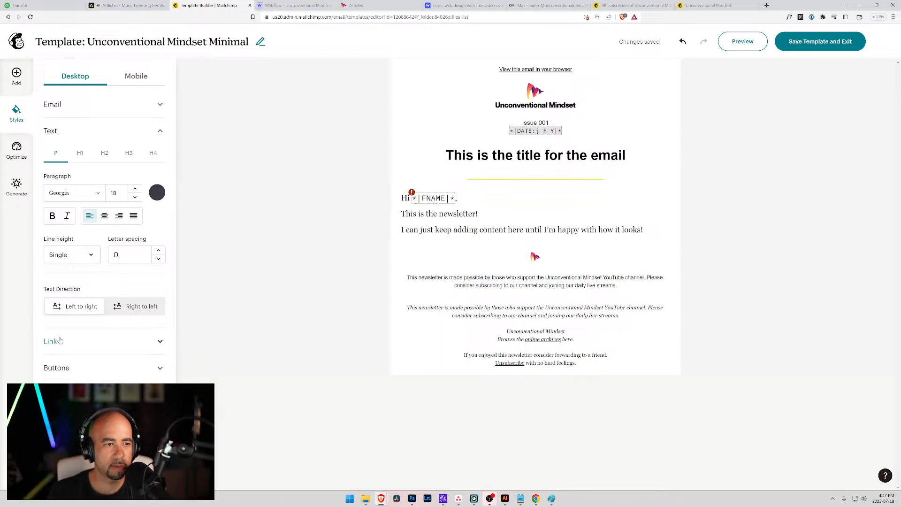
left_click(81, 155)
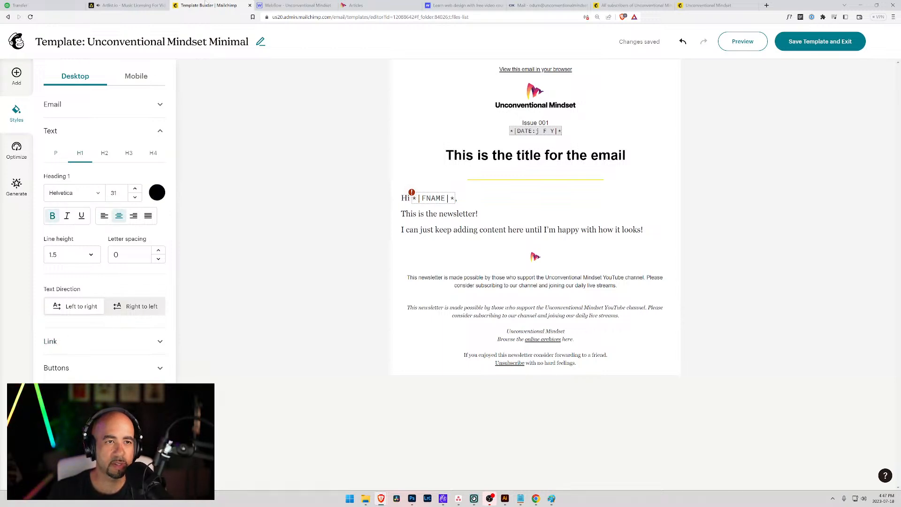
left_click(488, 5)
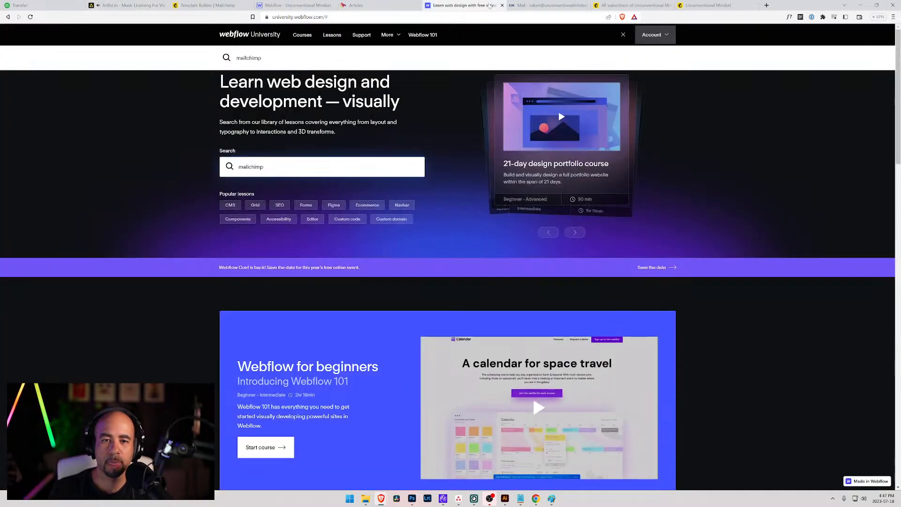
Read the colour of Webflow's 'Thank you for subscribing!' heading, then return to Mailchimp.
left_click(366, 5)
left_click(296, 5)
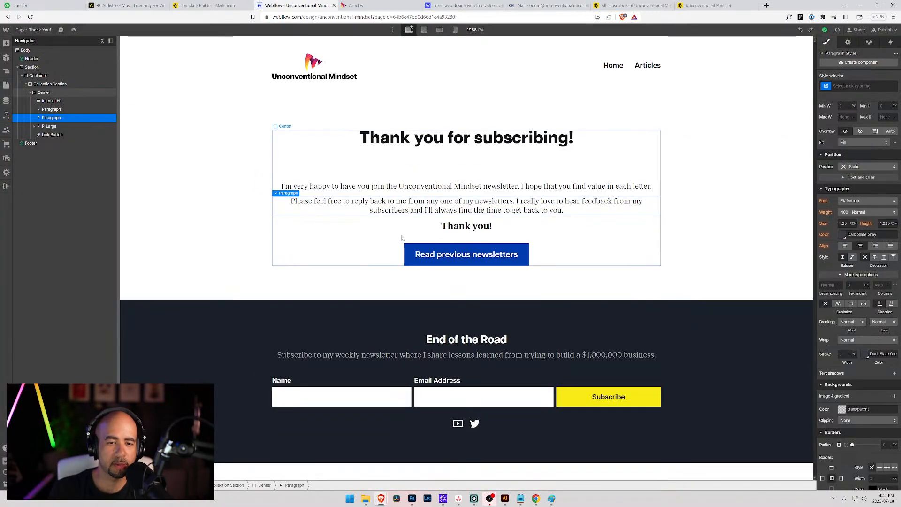
left_click(438, 145)
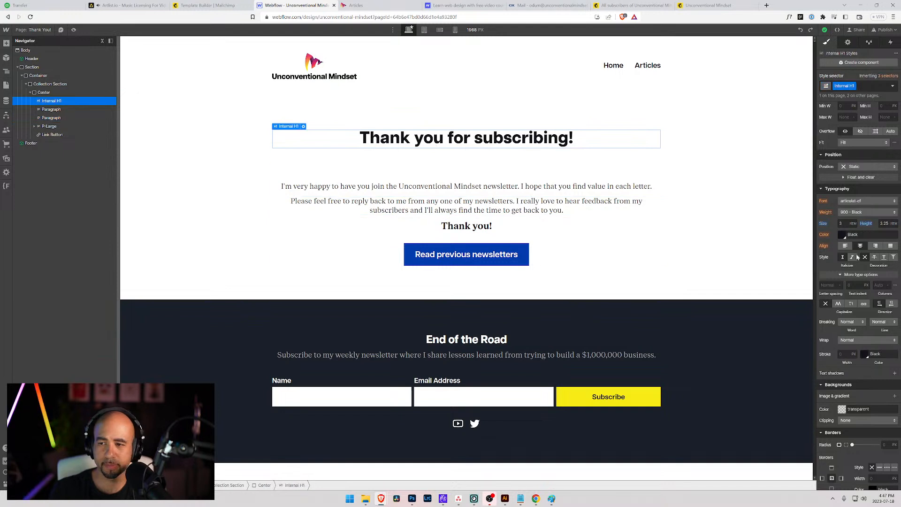
left_click(839, 235)
key("ctrl+c")
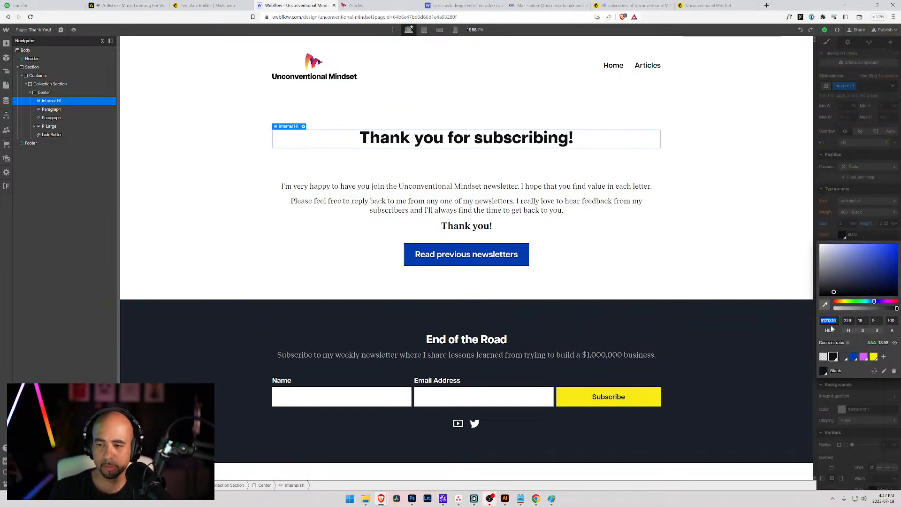
left_click(207, 5)
Set Heading 1 and Heading 2 text colours to the dark 121316.
left_click(156, 194)
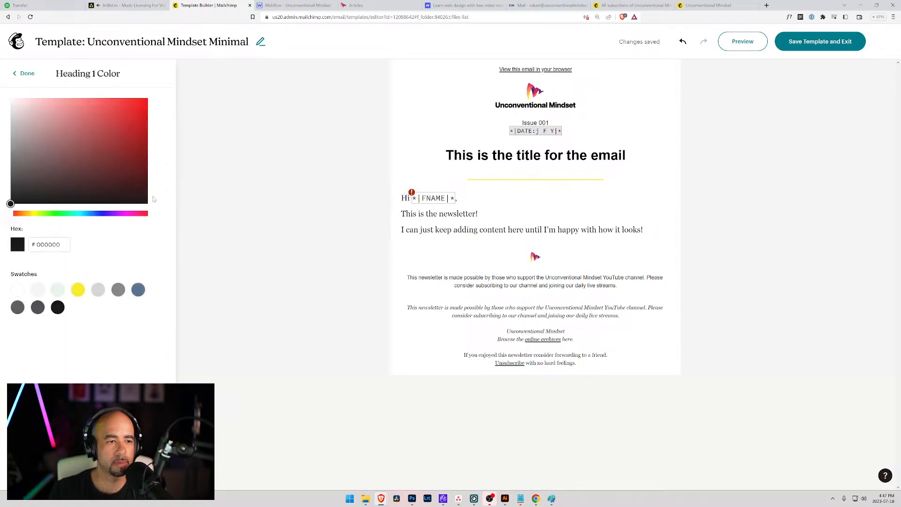
left_click_drag(61, 244, 6, 246)
key("ctrl+v")
key("Tab")
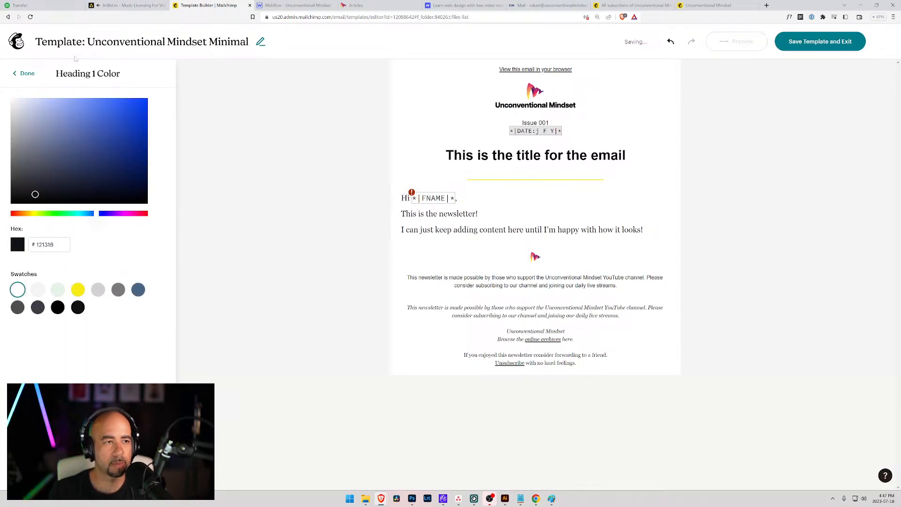
left_click(27, 74)
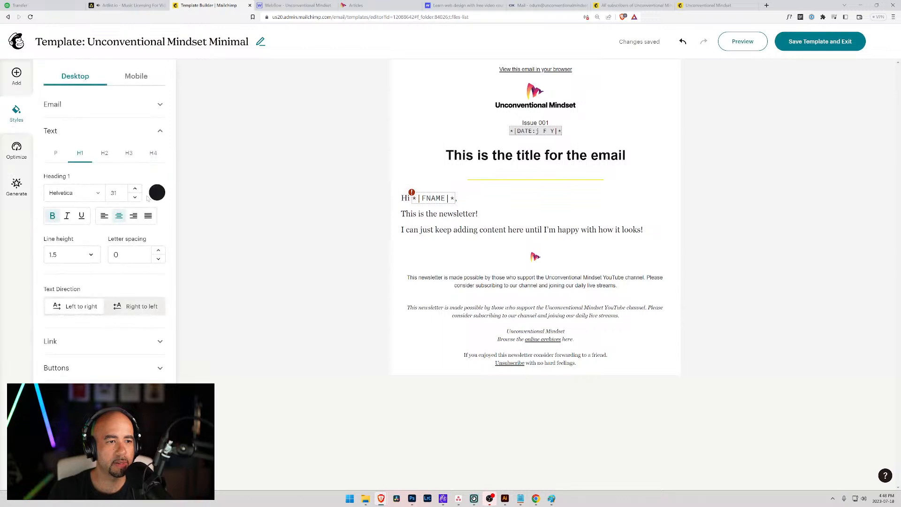
left_click(105, 154)
left_click(157, 192)
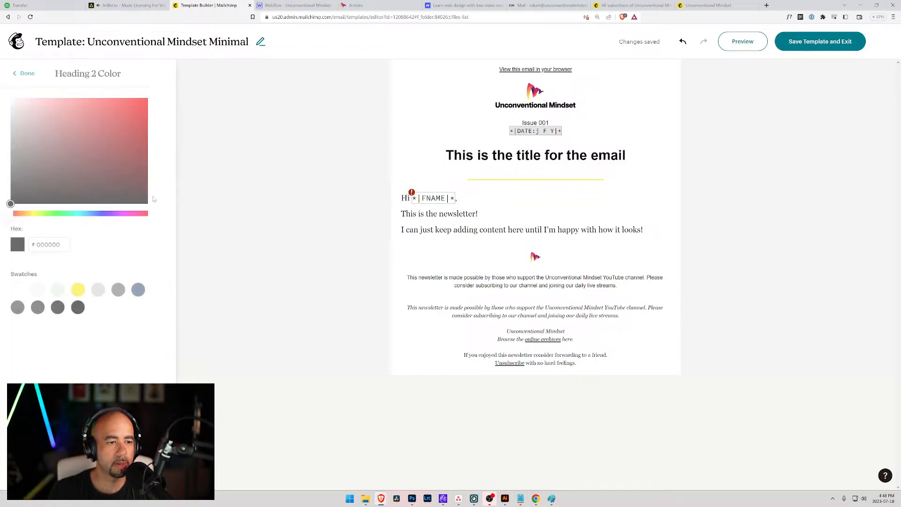
left_click(78, 307)
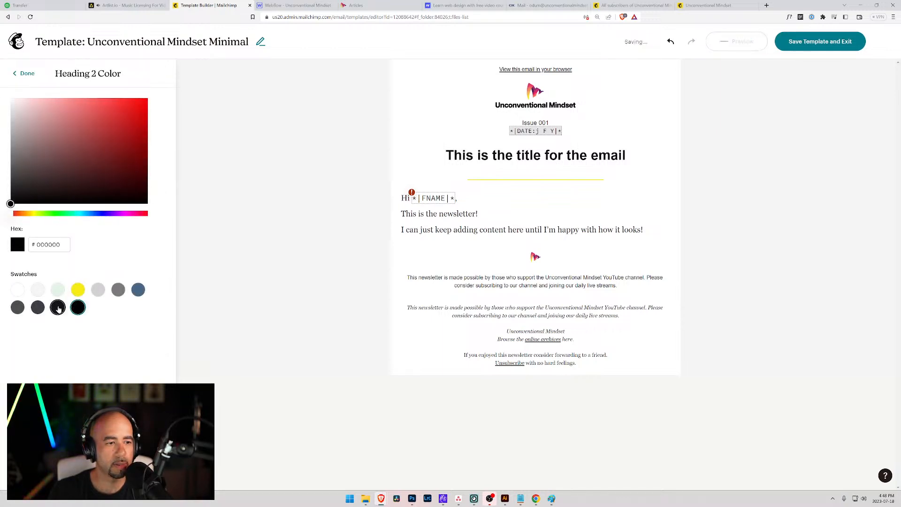
left_click(57, 307)
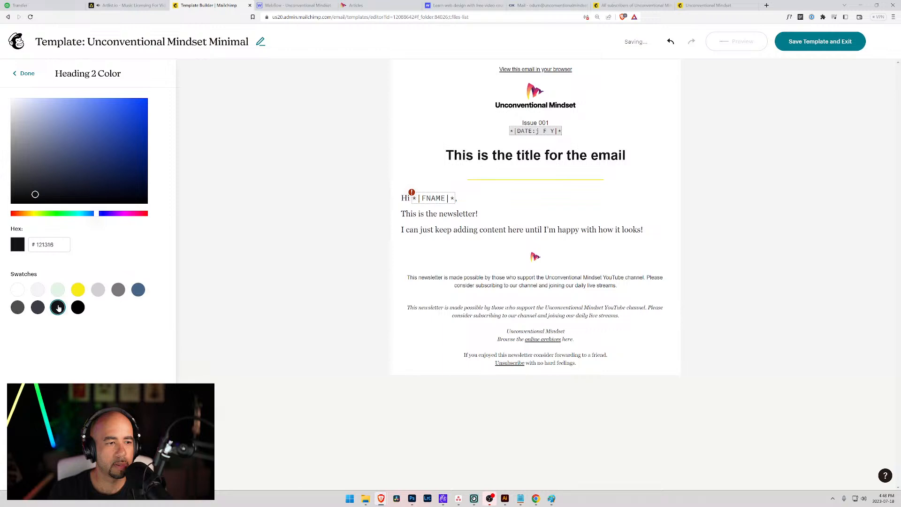
left_click(27, 74)
Set Heading 3 and Heading 4 text colours to the dark 121316.
left_click(134, 158)
left_click(156, 192)
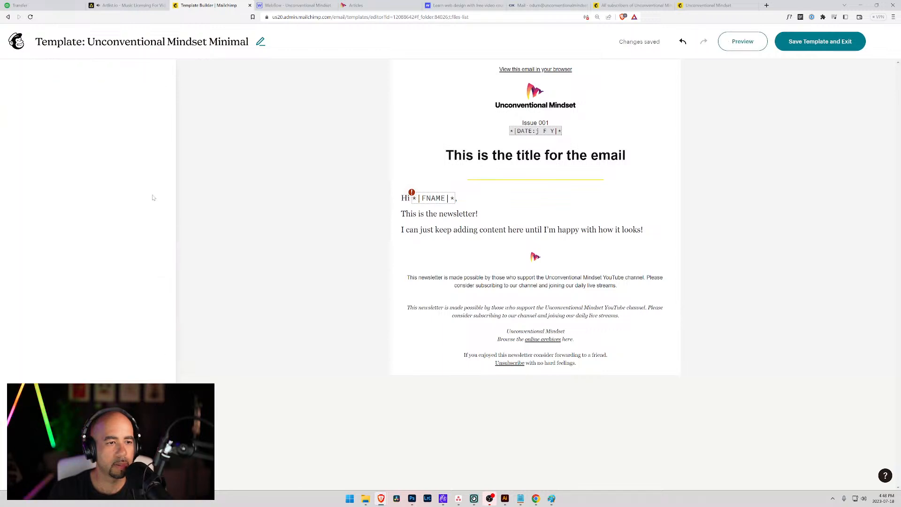
left_click(58, 307)
left_click(27, 74)
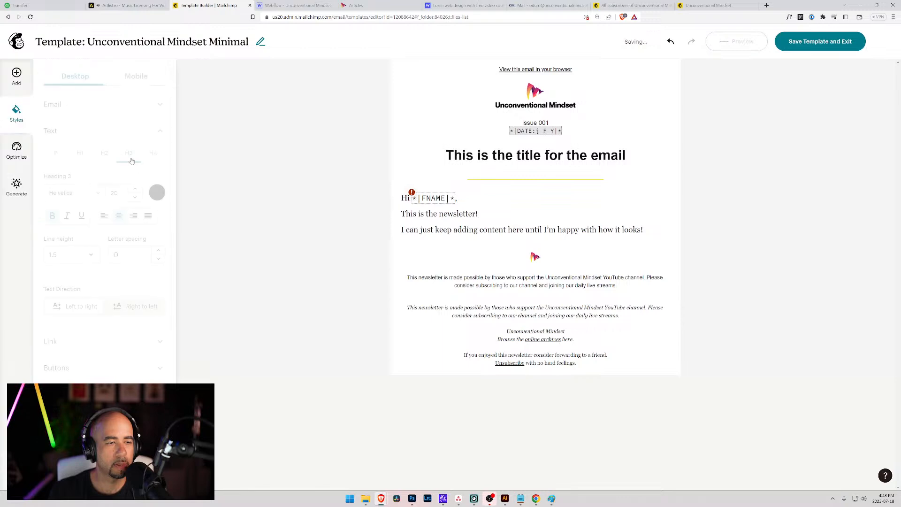
left_click(157, 192)
left_click(28, 73)
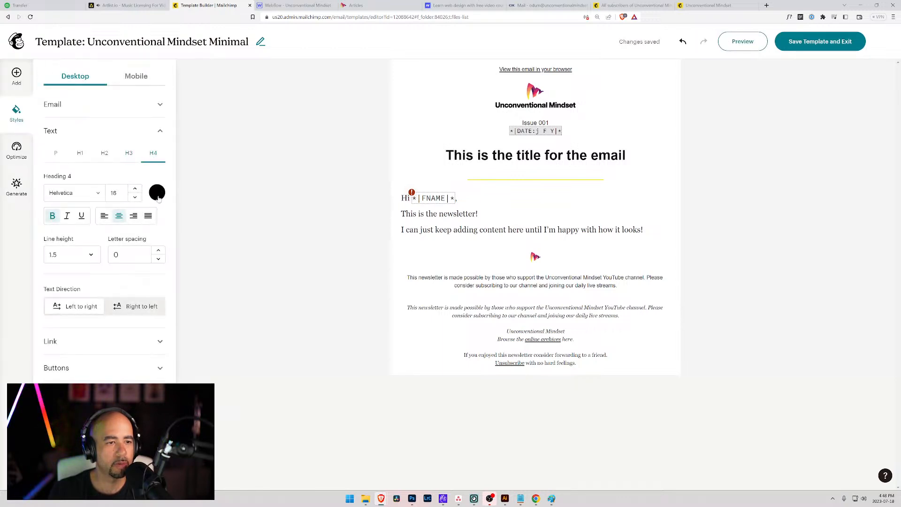
left_click(158, 193)
left_click(58, 307)
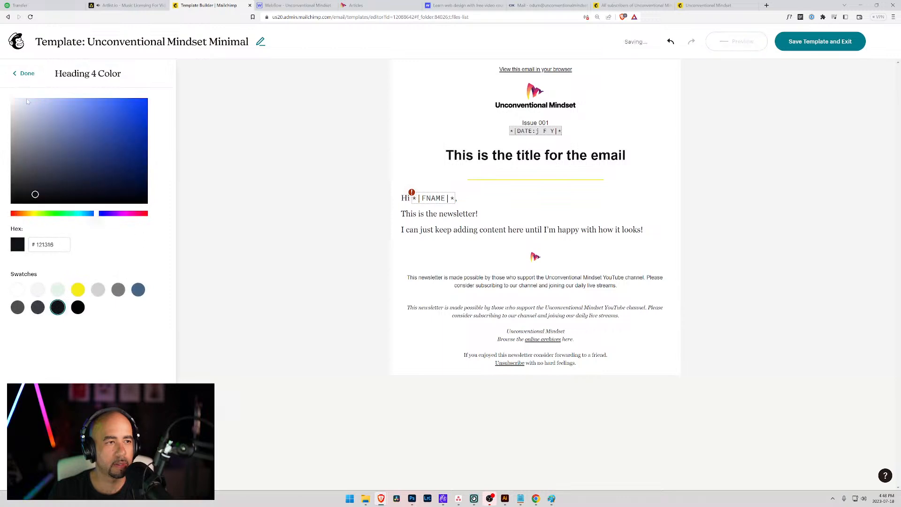
left_click(24, 74)
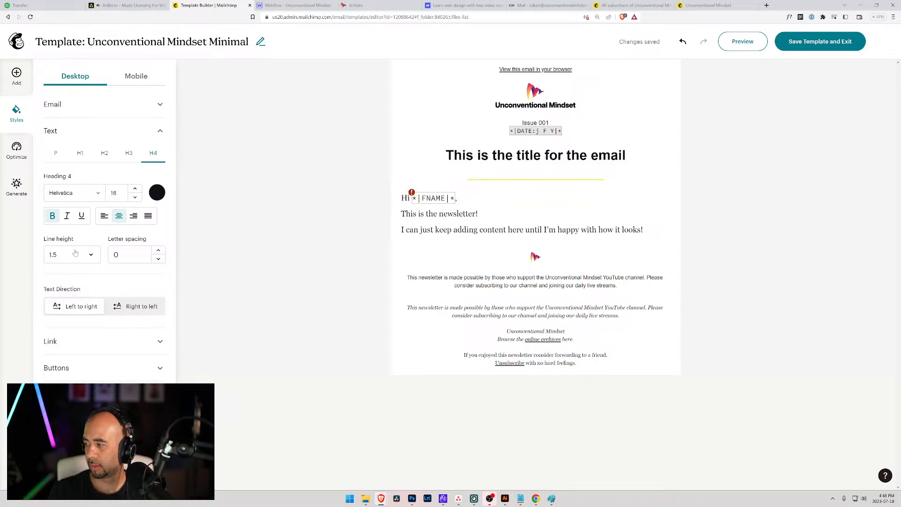
Check the footer subheading's colour inside Webflow's footer component on the thank-you page.
left_click(460, 5)
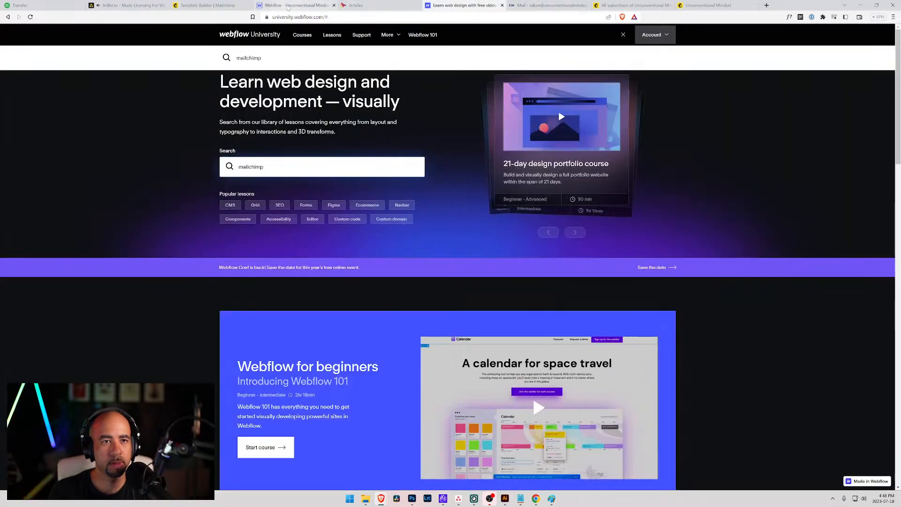
left_click(296, 5)
left_click(376, 356)
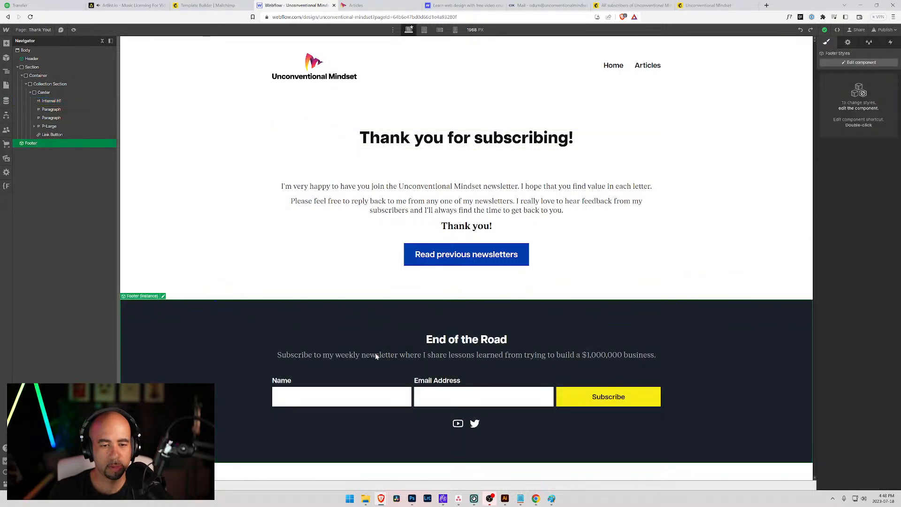
double_click(376, 356)
left_click(375, 355)
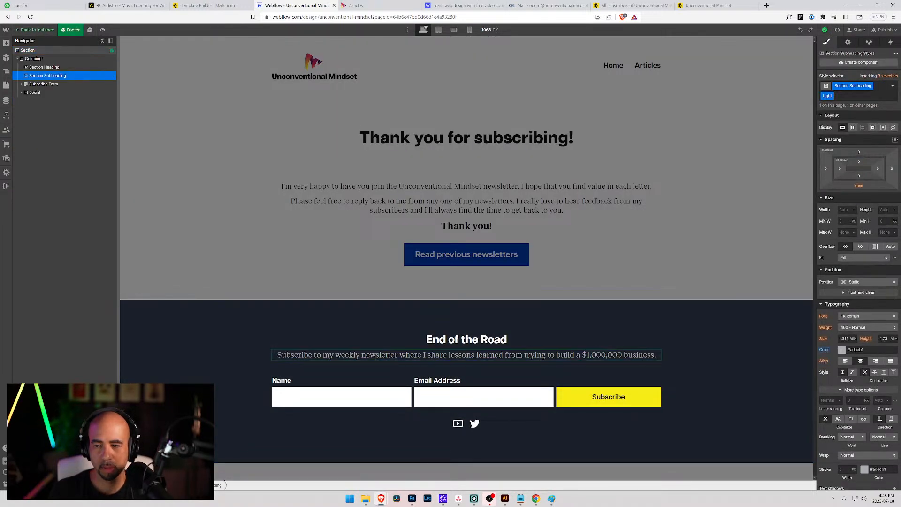
double_click(226, 71)
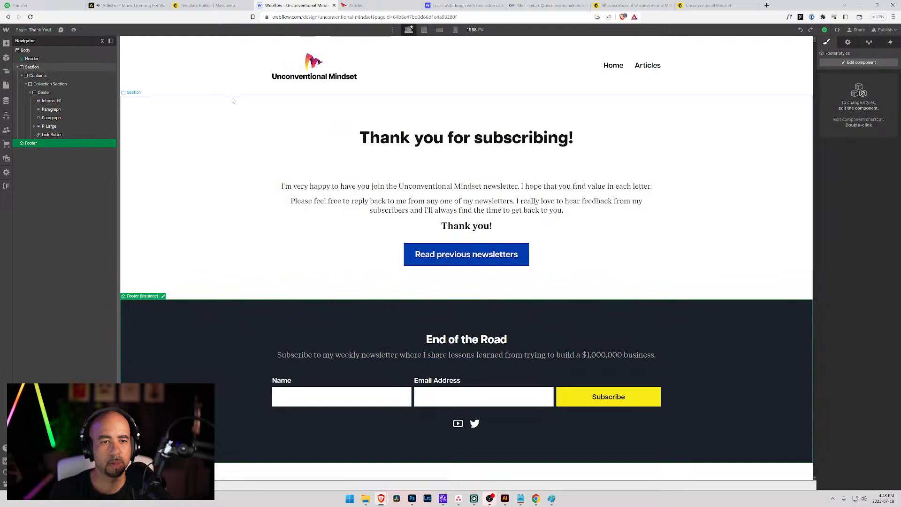
Lighten the first paragraph's colour to grey #70727a, copy the hex, and return to Mailchimp.
left_click(352, 187)
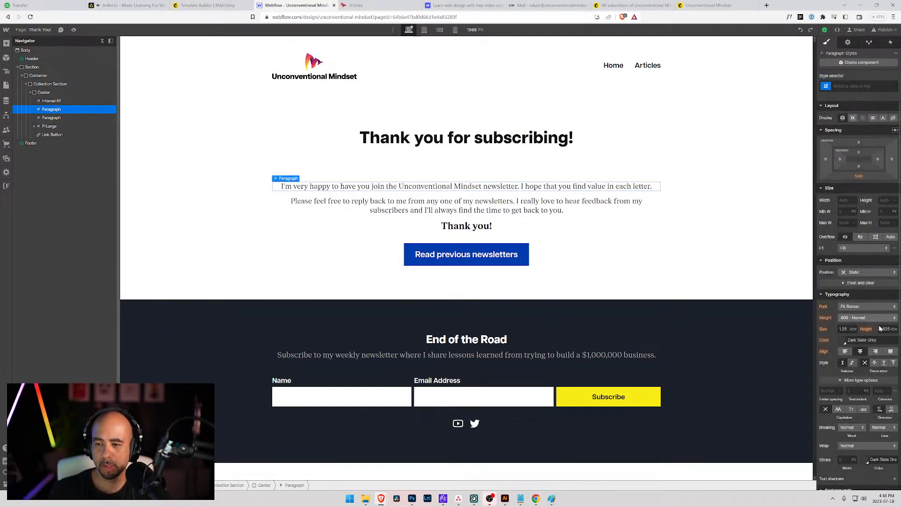
left_click(843, 340)
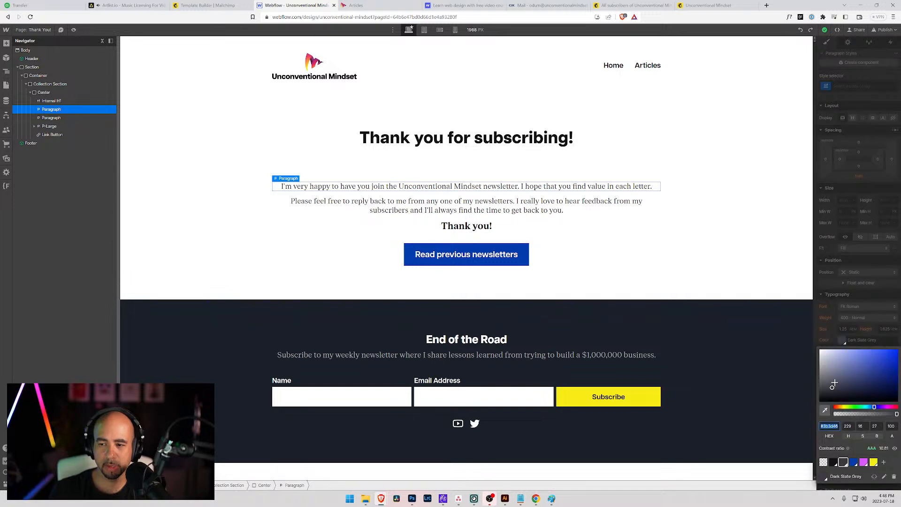
mouse_move(834, 383)
left_mouse_down()
mouse_move(831, 367)
mouse_move(827, 377)
left_mouse_up()
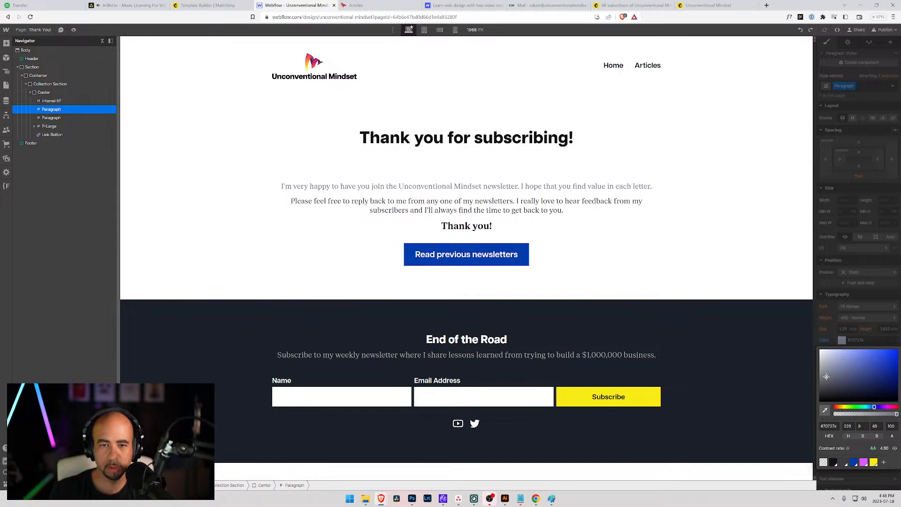
left_click(829, 426)
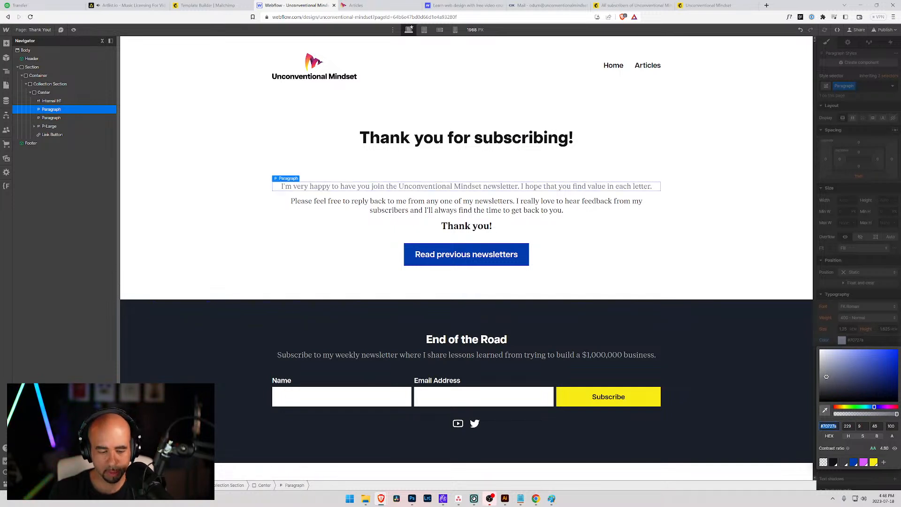
left_click(310, 122)
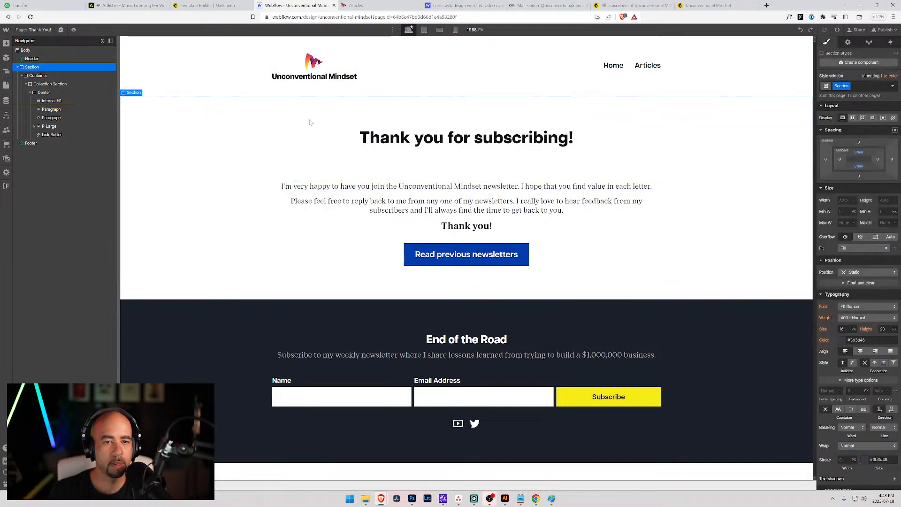
left_click(375, 6)
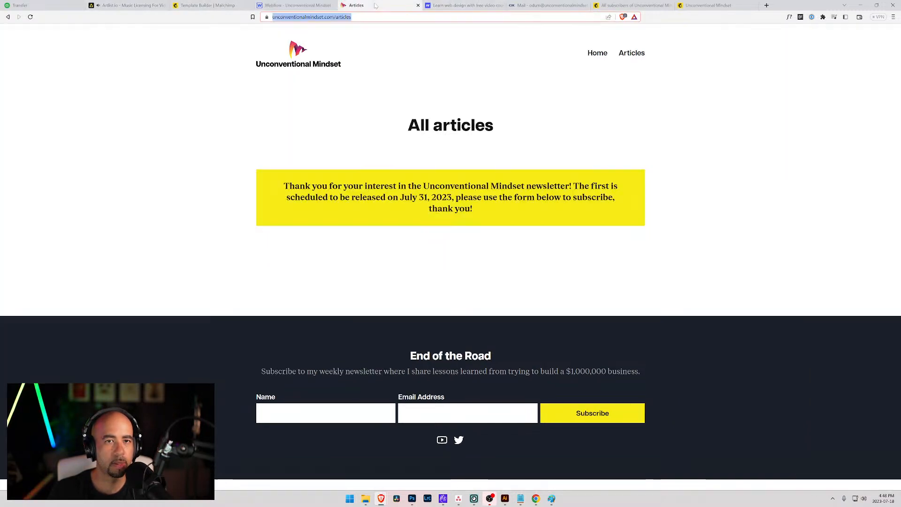
left_click(206, 5)
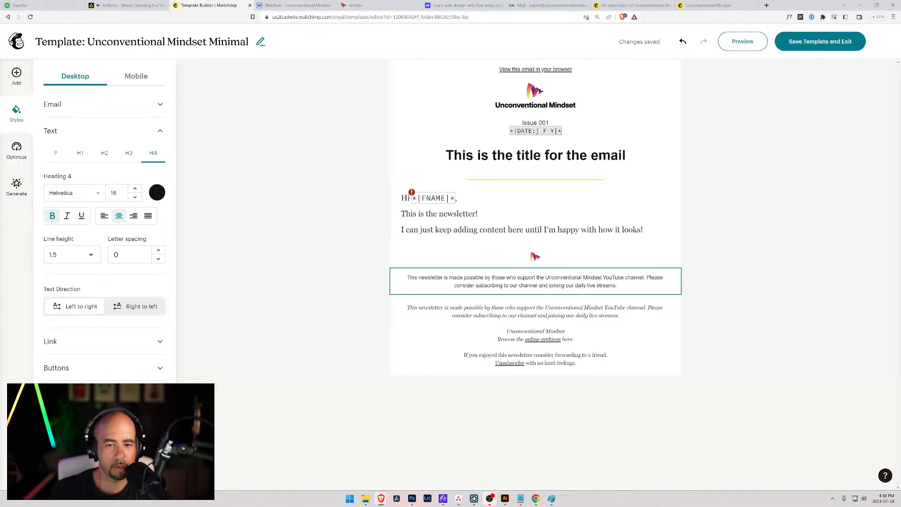
Colour the footer's channel-support sentence grey 70727A.
left_click(469, 282)
left_click_drag(406, 277, 631, 291)
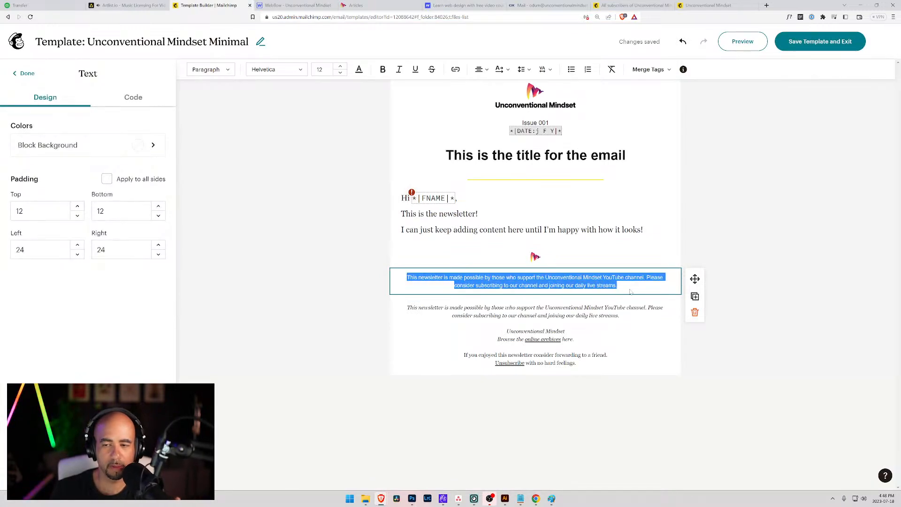
left_click(359, 70)
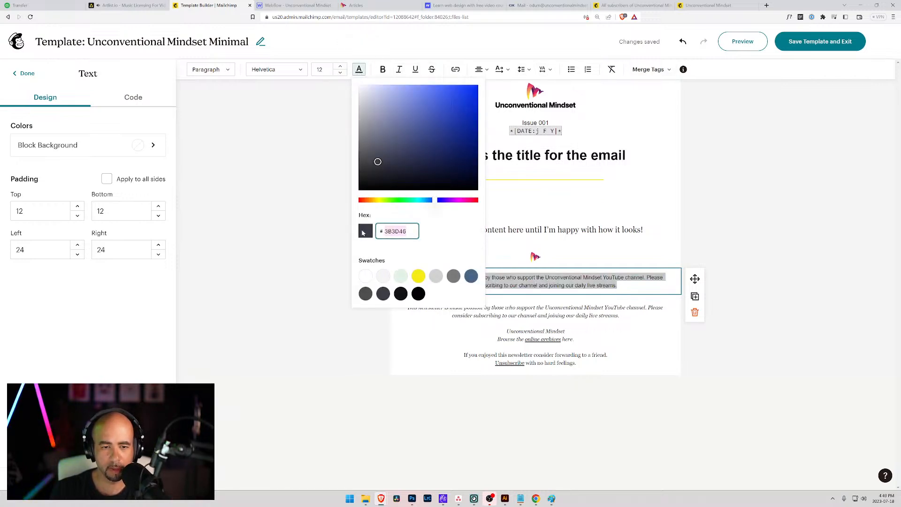
type("70727A")
key("Tab")
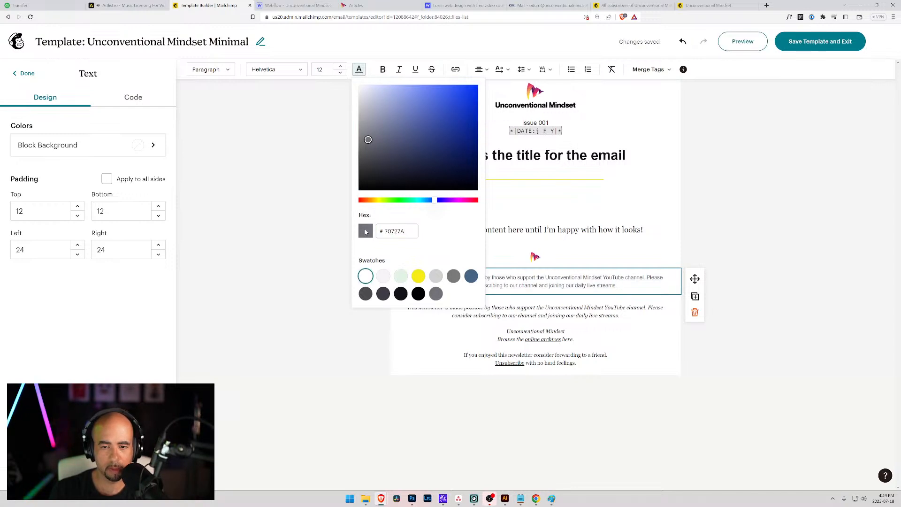
left_click(505, 278)
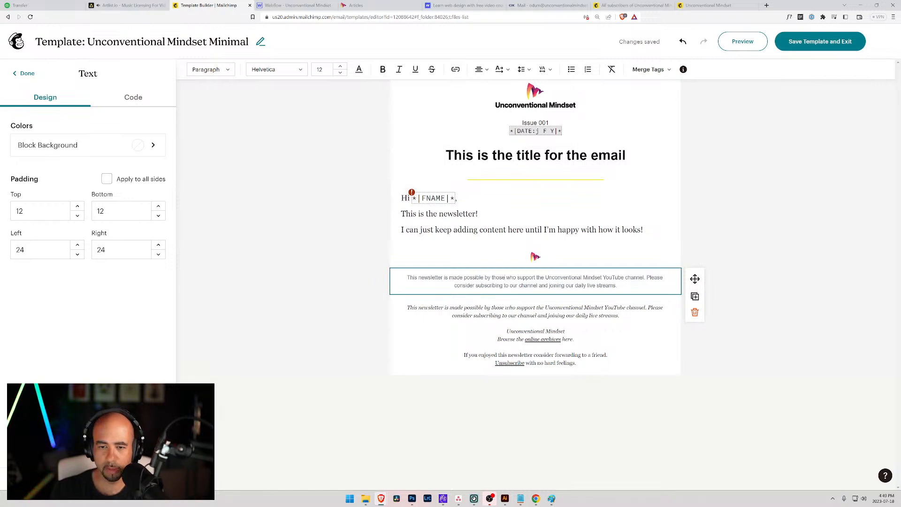
left_click_drag(545, 277, 644, 277)
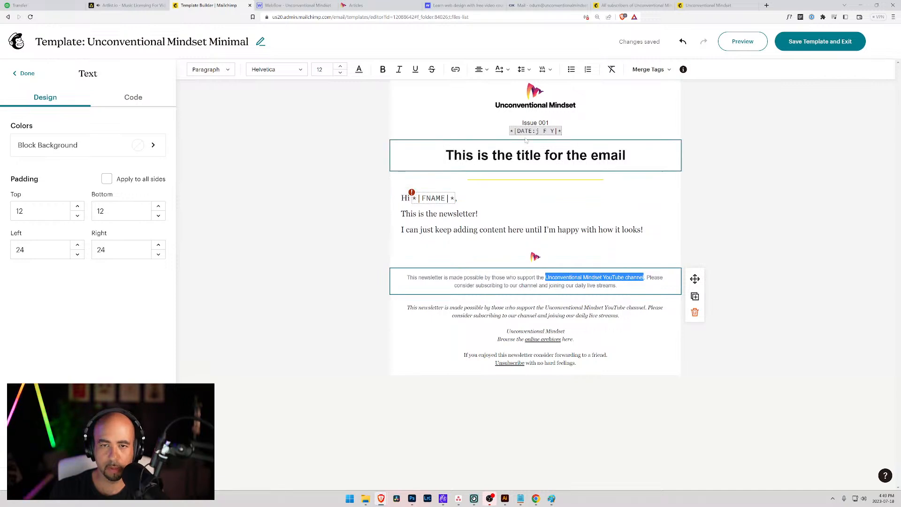
left_click(455, 69)
left_click(484, 157)
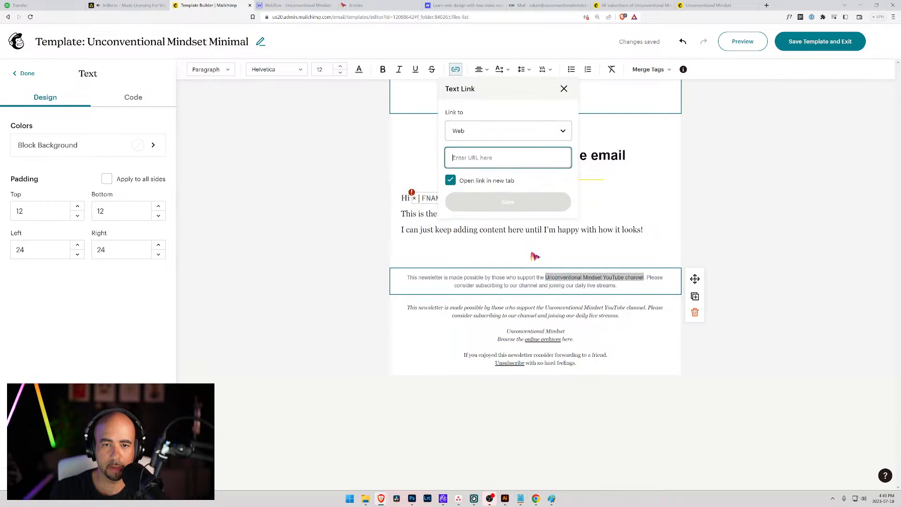
type("https://youtube")
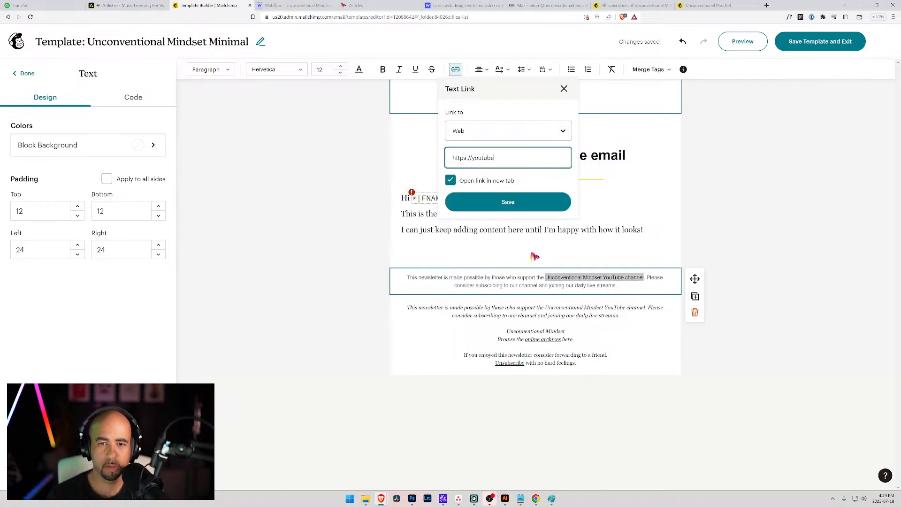
type(".")
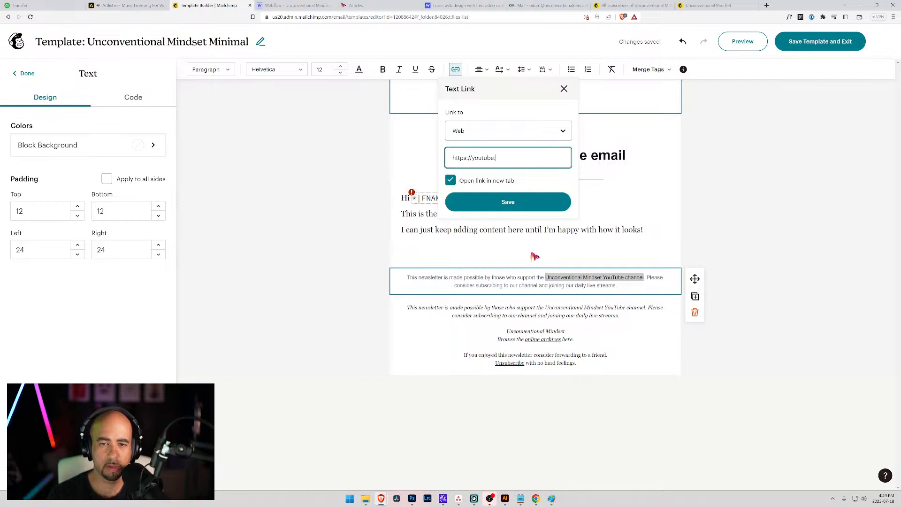
type("com/@odum")
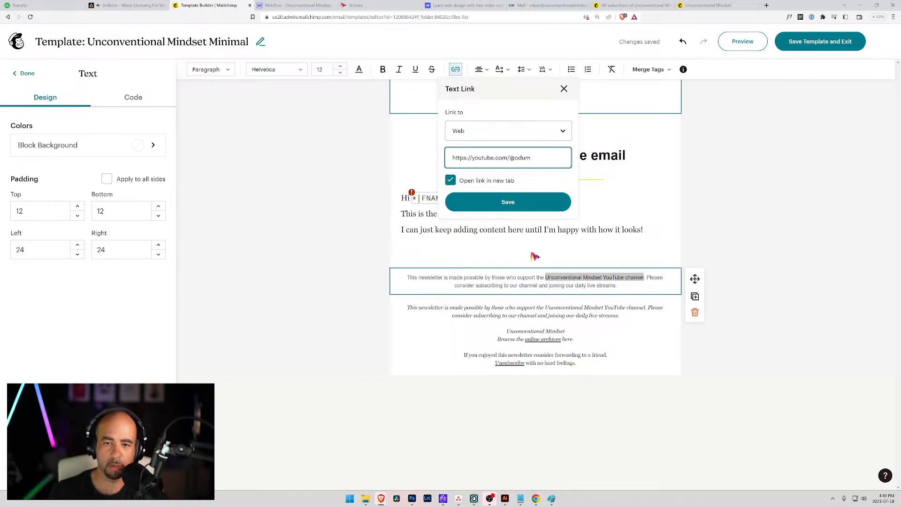
left_click(525, 202)
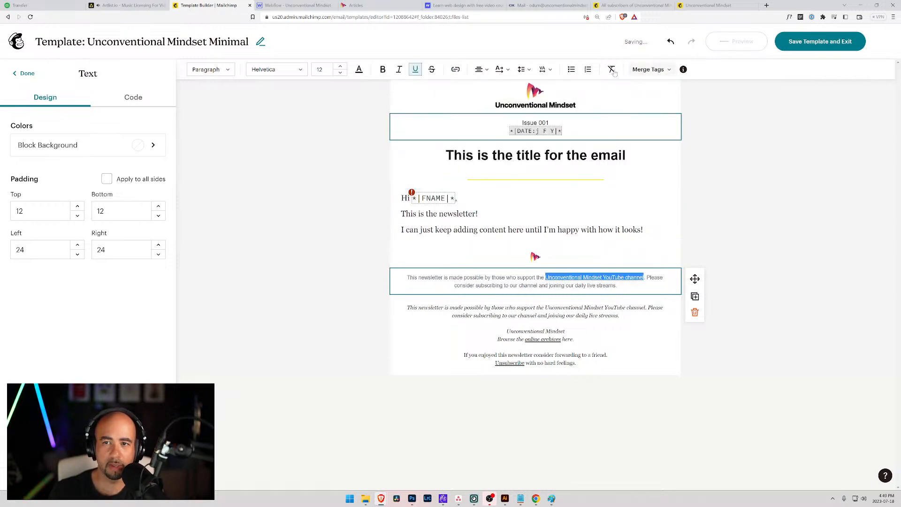
Make the linked channel phrase near-black and bold.
left_click(359, 70)
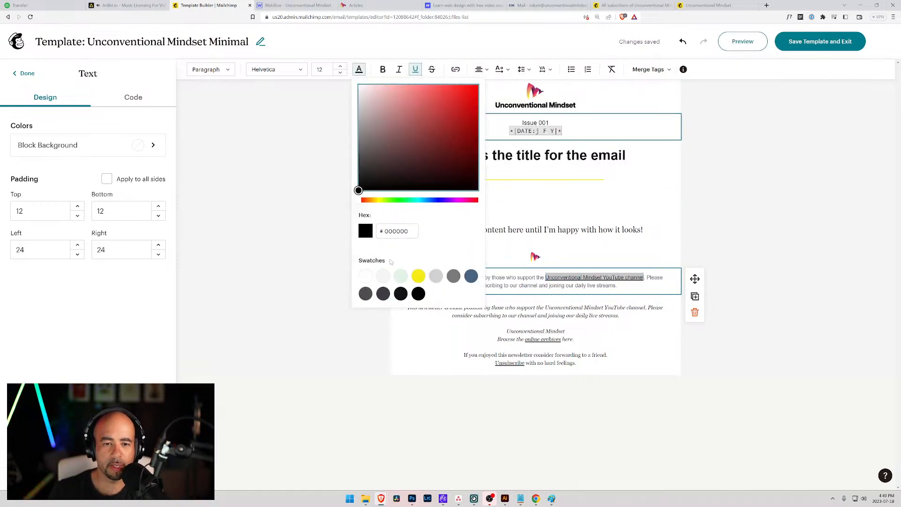
left_click(401, 294)
left_click(537, 285)
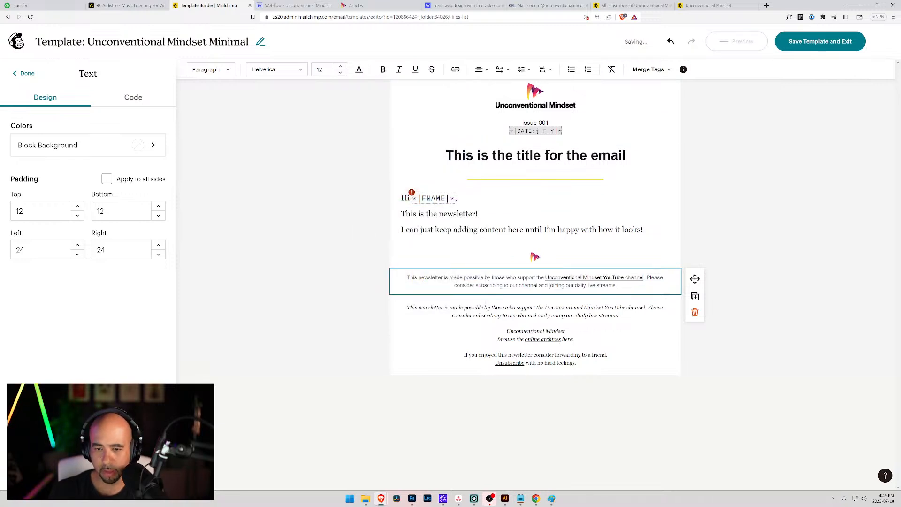
left_click_drag(546, 278, 644, 278)
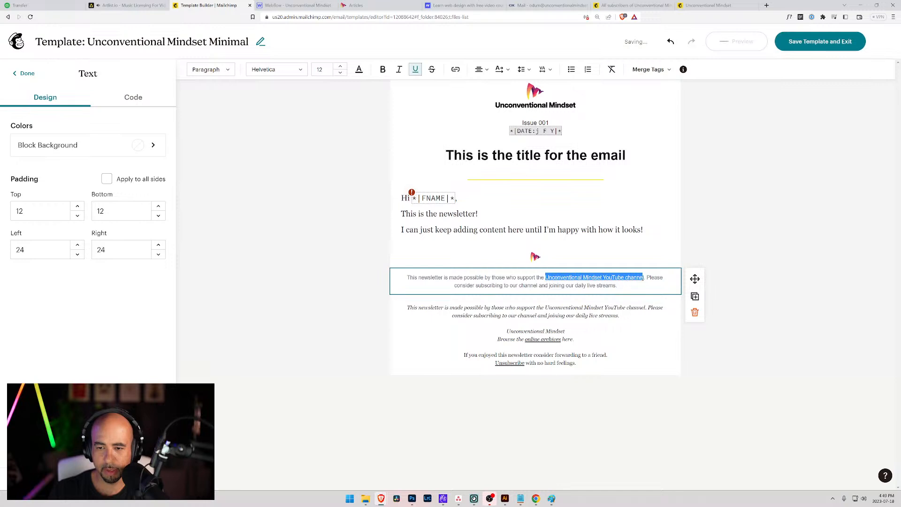
left_click(383, 69)
left_click(484, 277)
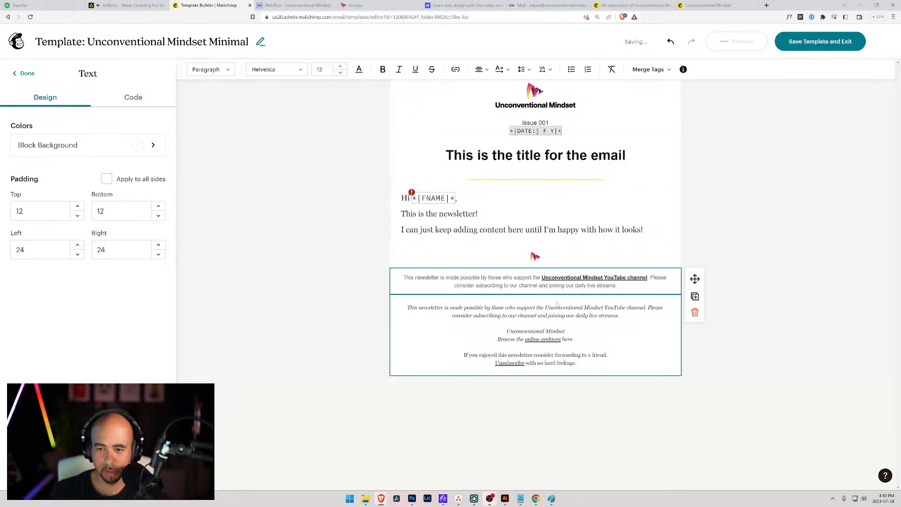
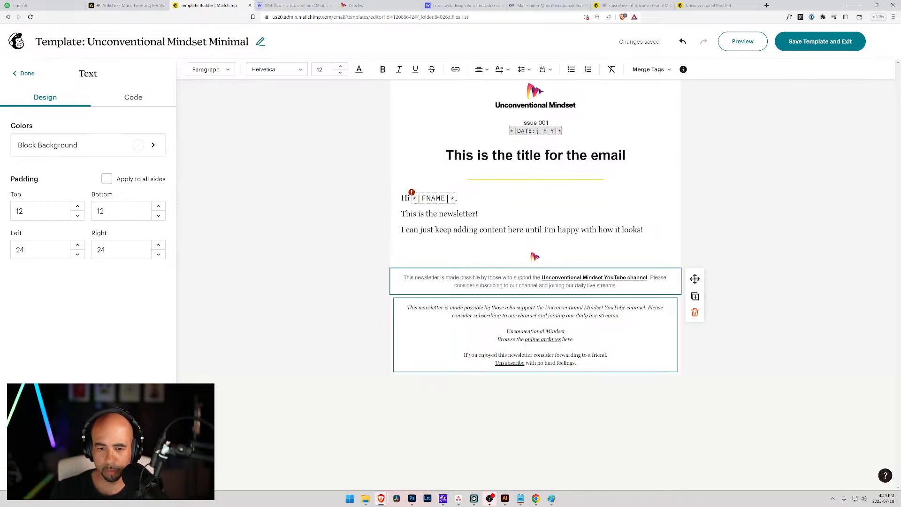
Duplicate the sponsor note block and start its copy with an 'Unconventional Mindset' line followed by a blank line.
left_click(694, 296)
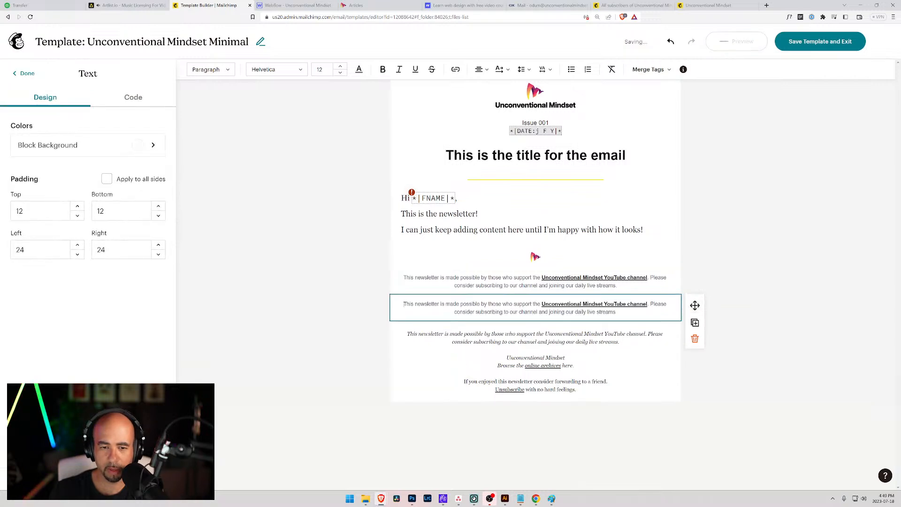
left_click_drag(403, 304, 477, 304)
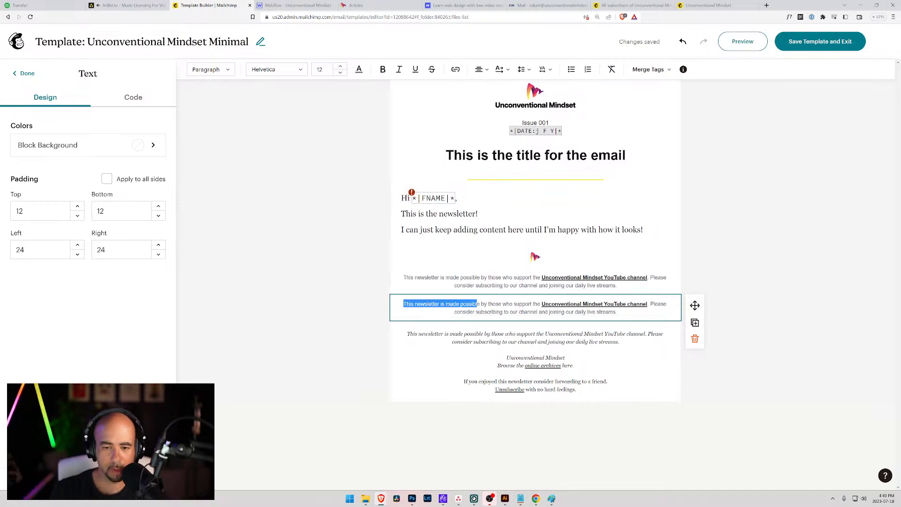
type("Up")
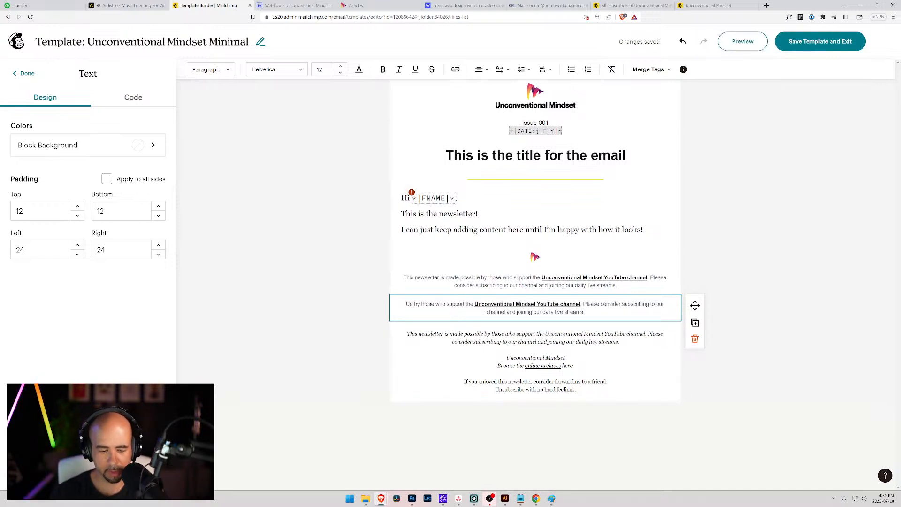
type("conventi")
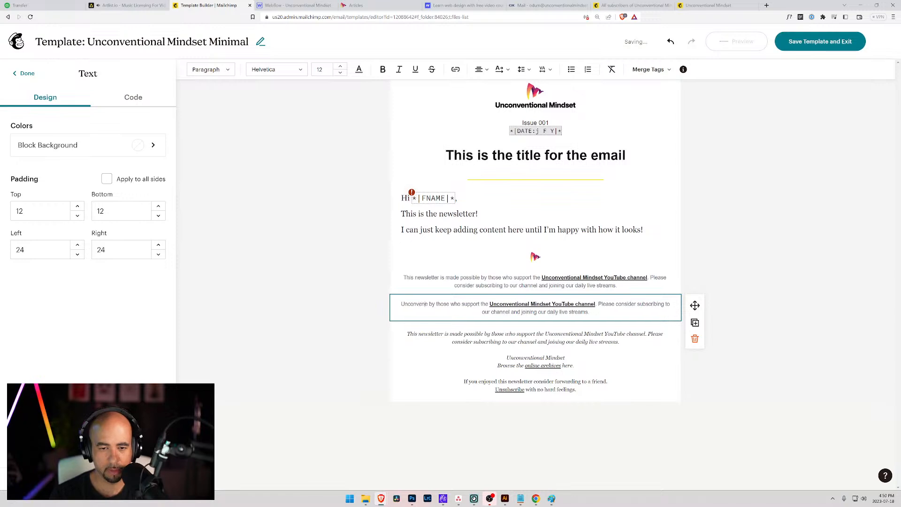
type("onal Mindse")
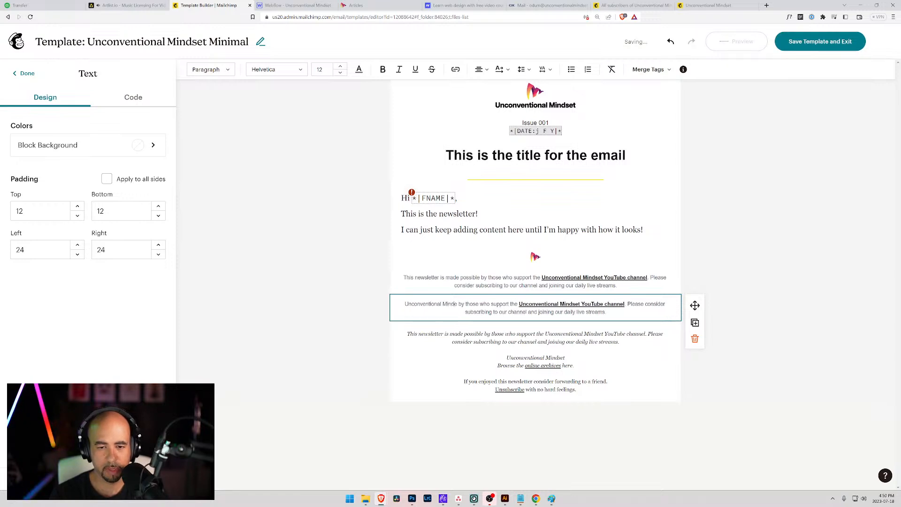
type("t")
key("shift+Return")
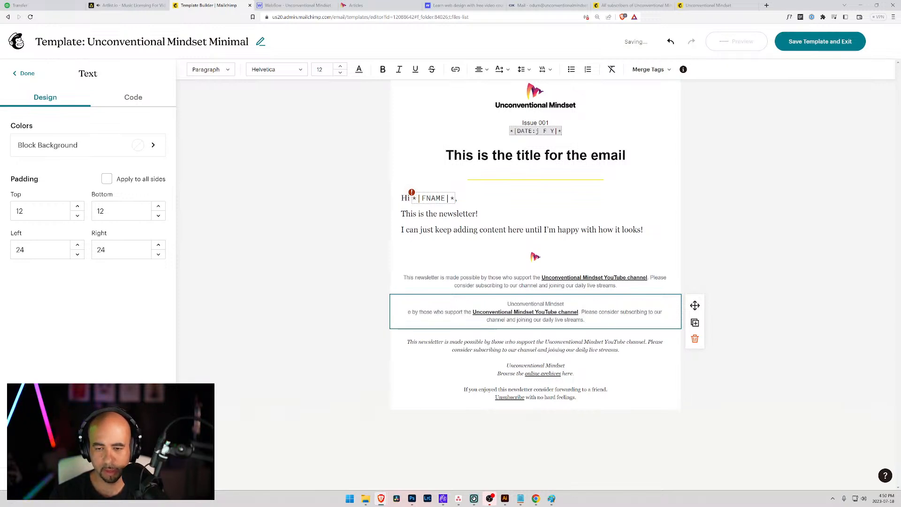
key("shift+Return")
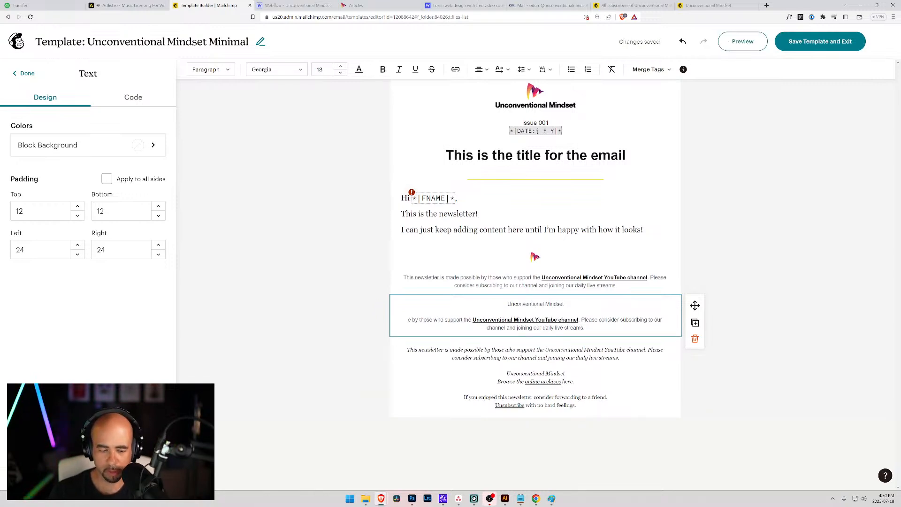
type("Br")
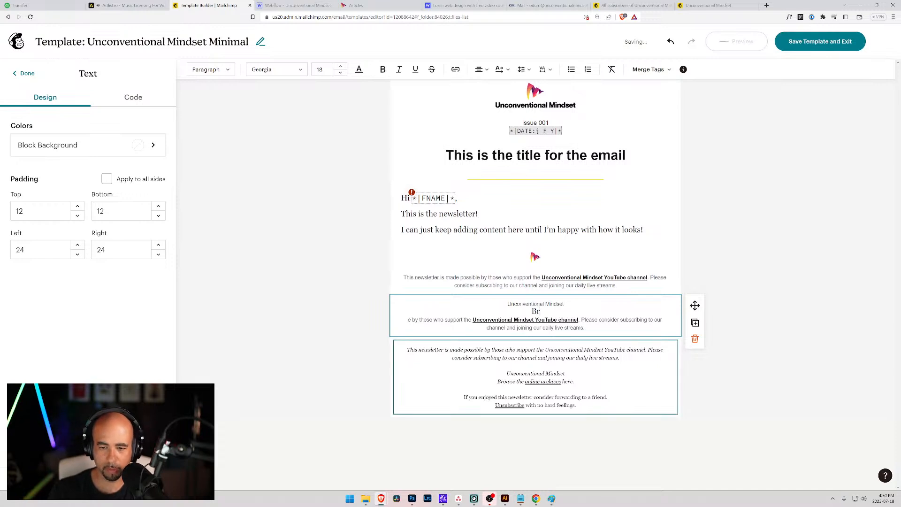
left_click_drag(575, 382, 497, 382)
key("ctrl+c")
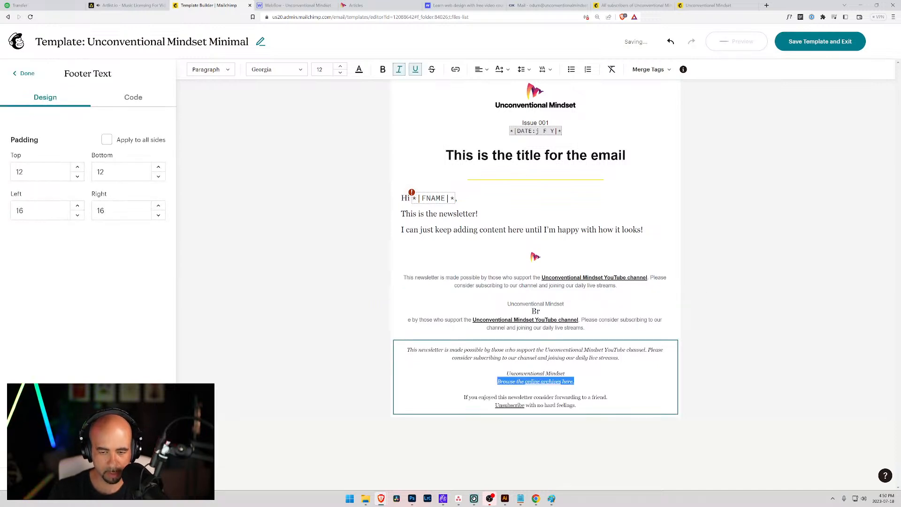
Paste the archives line into the new block and delete the leftover sponsor text.
left_click(569, 303)
key("ctrl+v")
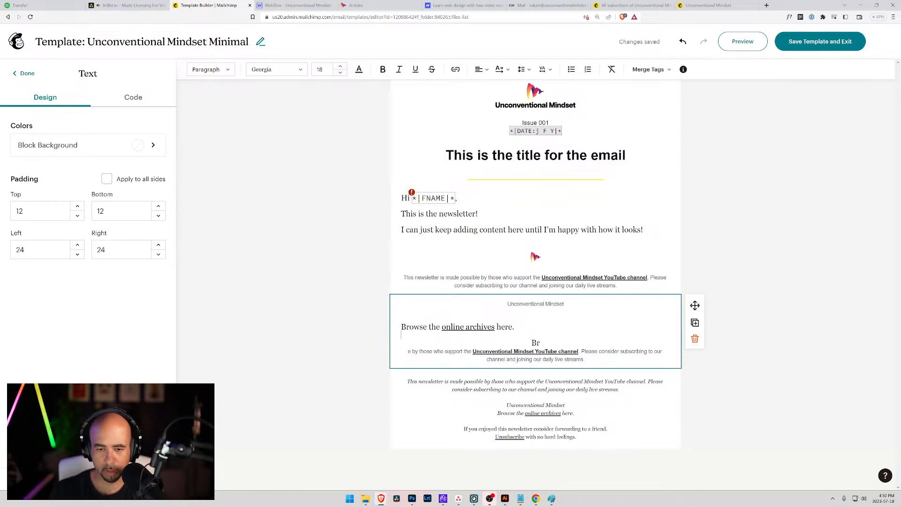
left_click_drag(587, 361, 373, 347)
key("BackSpace")
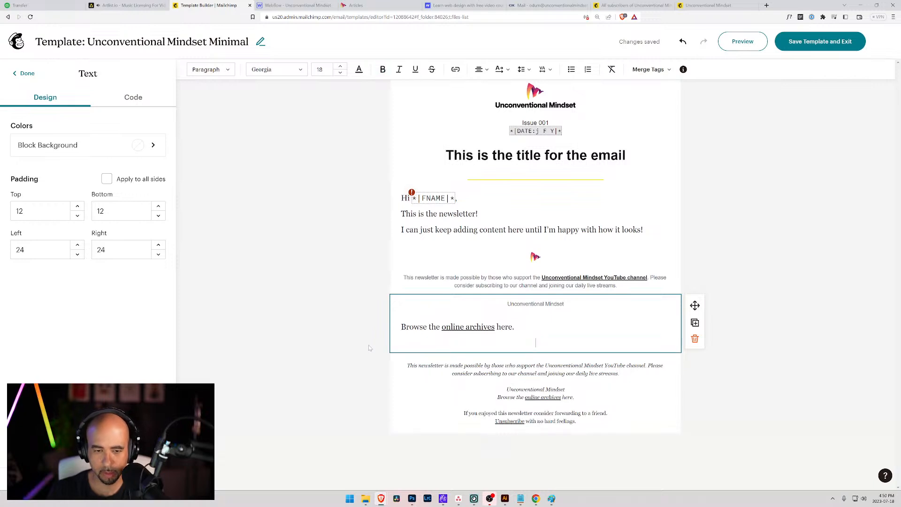
Set the block's text to Helvetica 12, remove the gap between the lines, and centre it.
left_click_drag(516, 329, 383, 310)
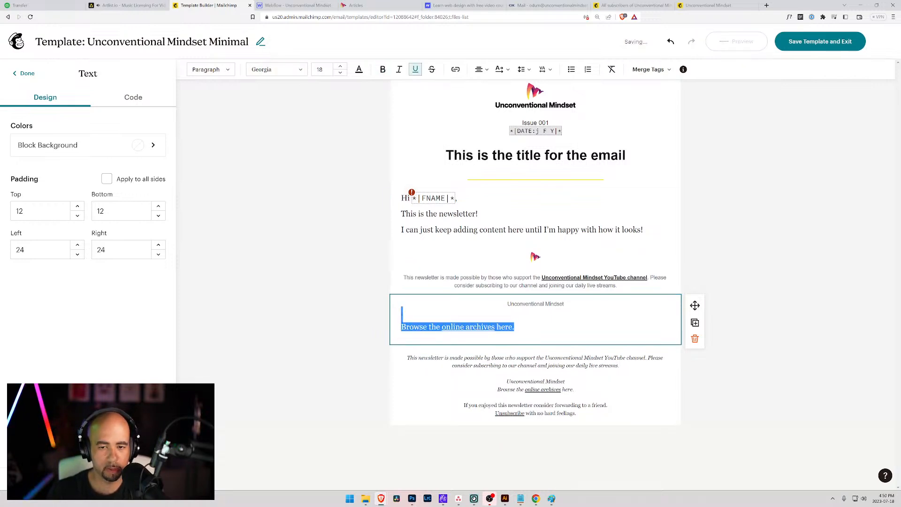
key("ctrl+a")
left_click(276, 69)
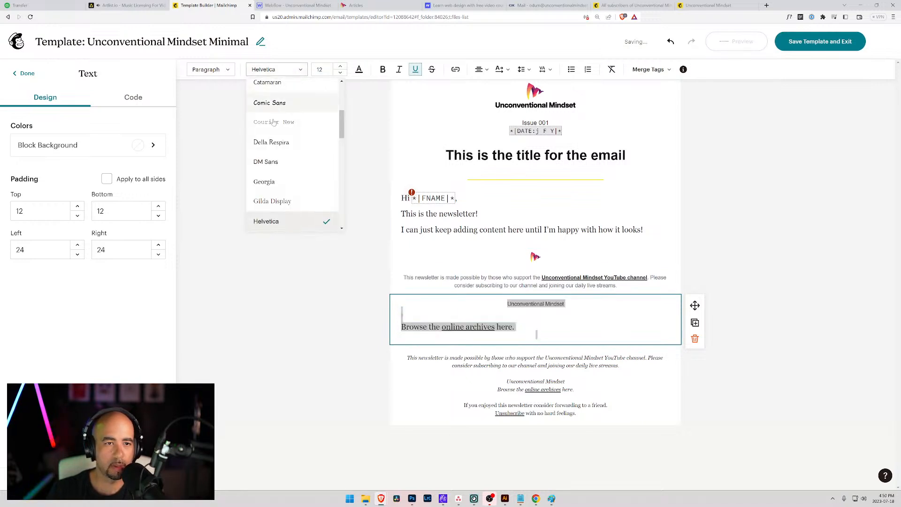
left_click(276, 219)
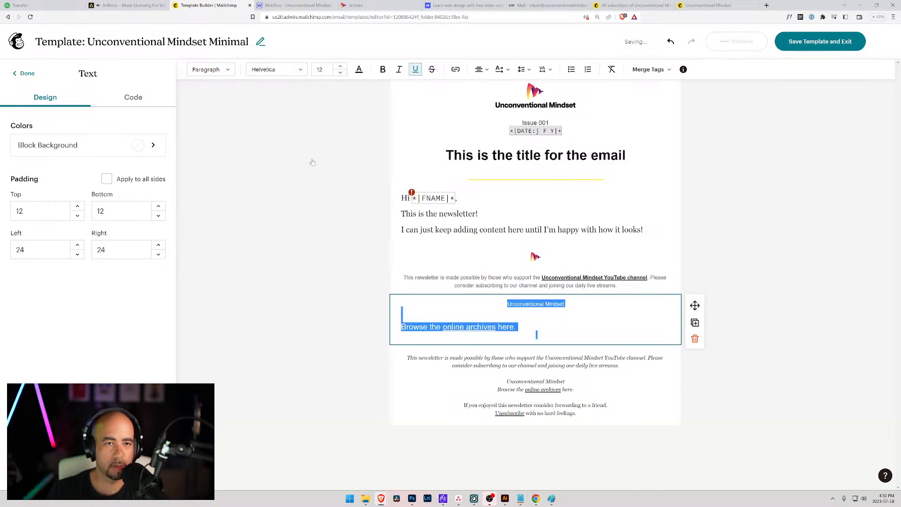
left_click(340, 73)
left_click(340, 66)
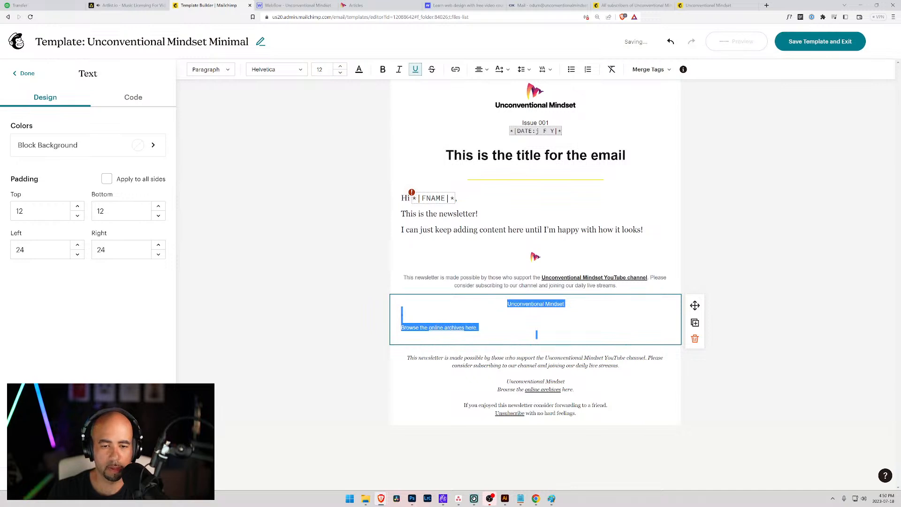
left_click(402, 312)
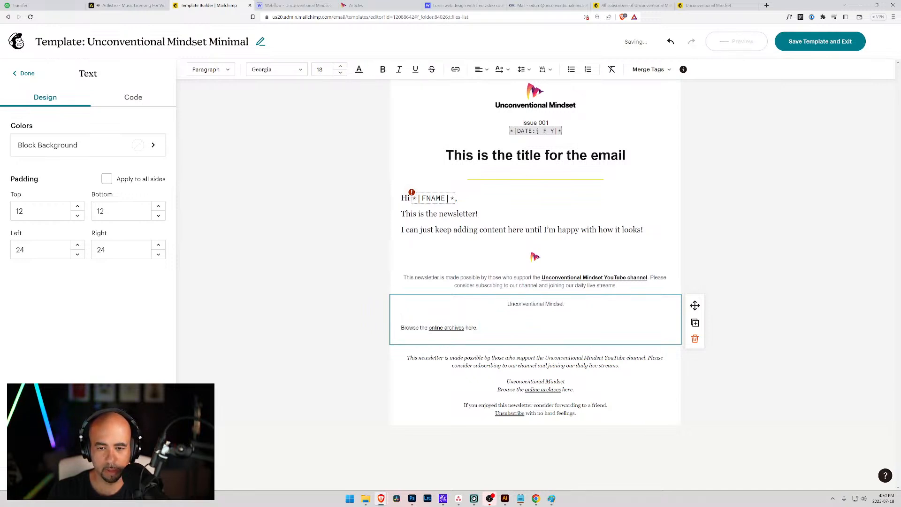
key("BackSpace")
key("BackSpace")
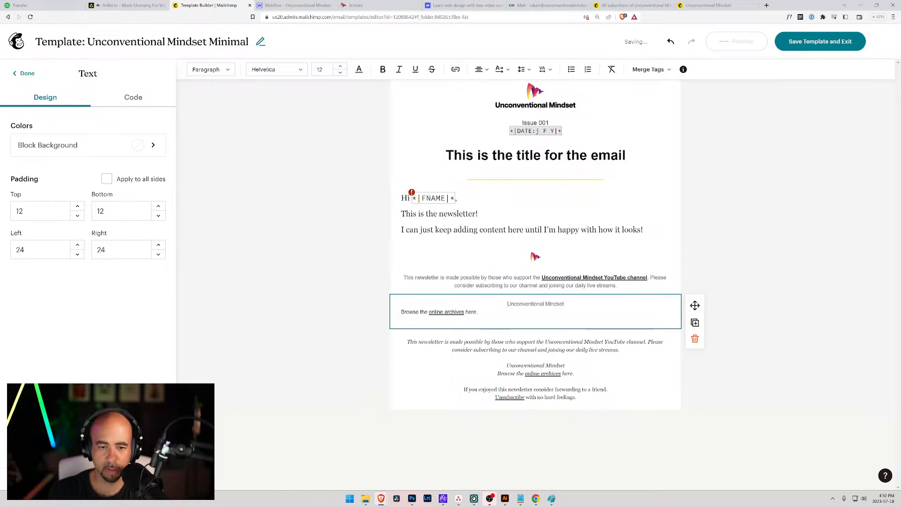
key("ctrl+a")
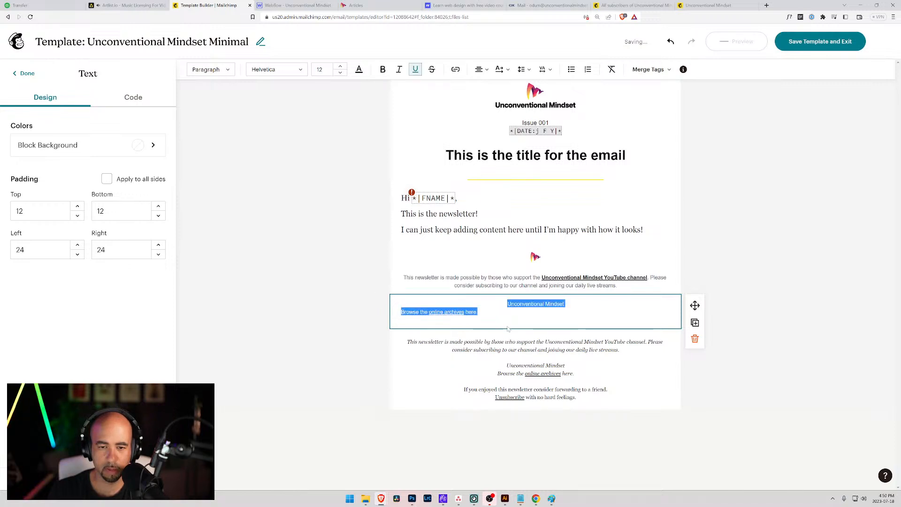
left_click(482, 70)
left_click(492, 85)
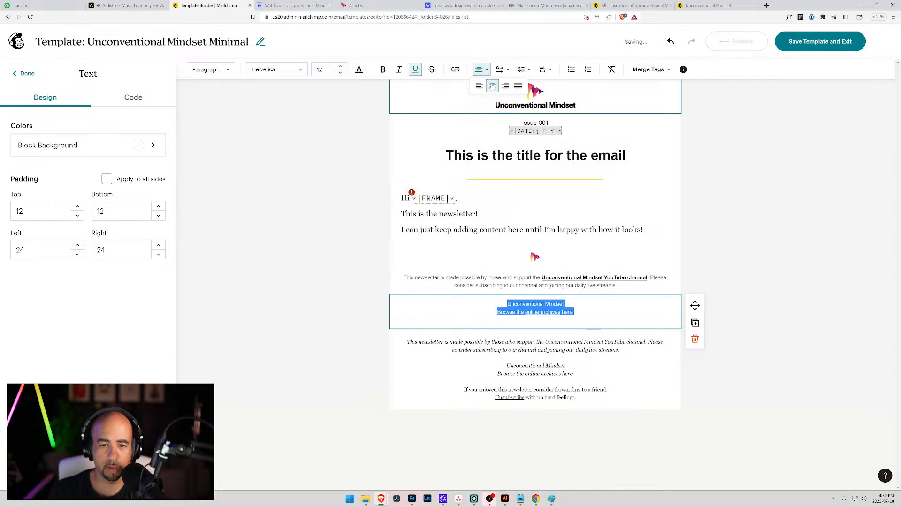
left_click(507, 304)
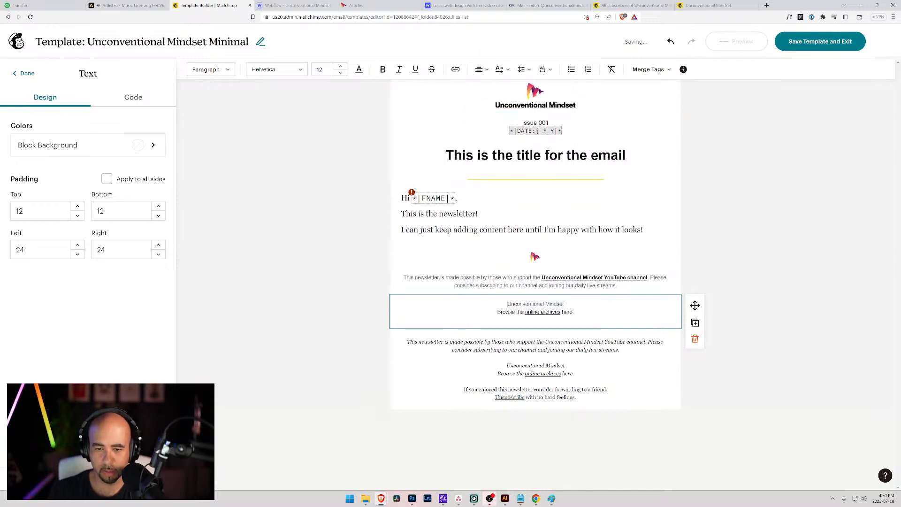
Give the online archives link a dark colour and keep one empty line at the block's end.
left_click_drag(561, 312, 528, 312)
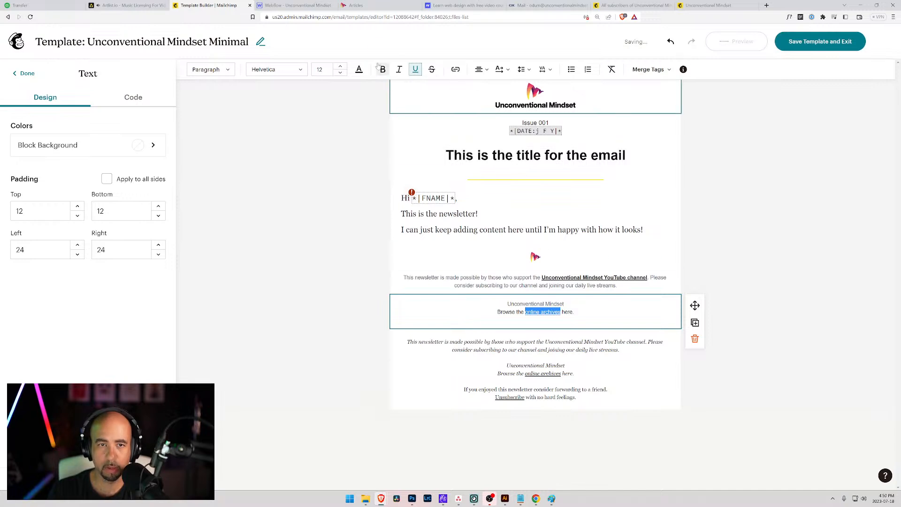
left_click(359, 69)
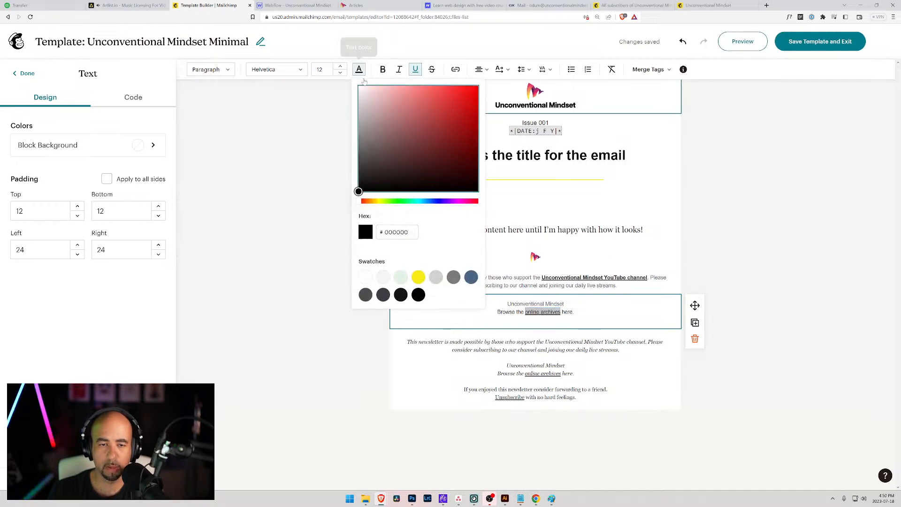
left_click(402, 295)
left_click(536, 319)
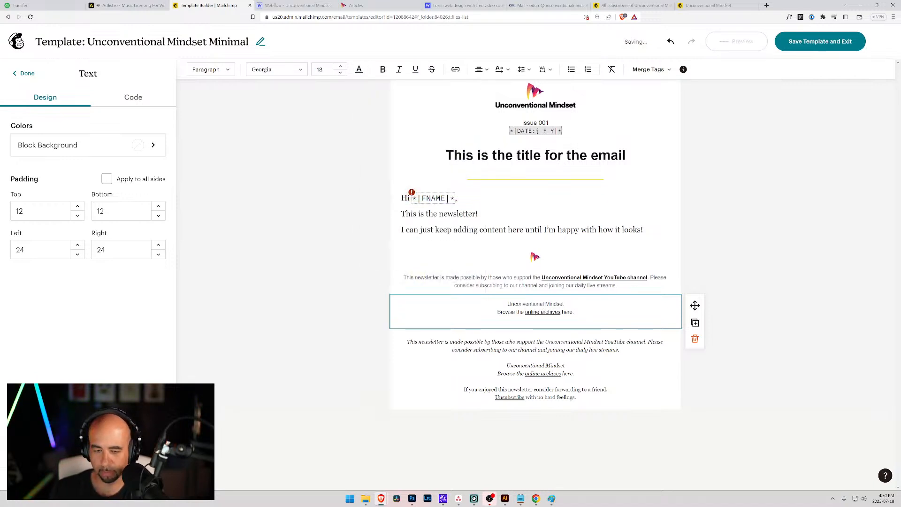
key("BackSpace")
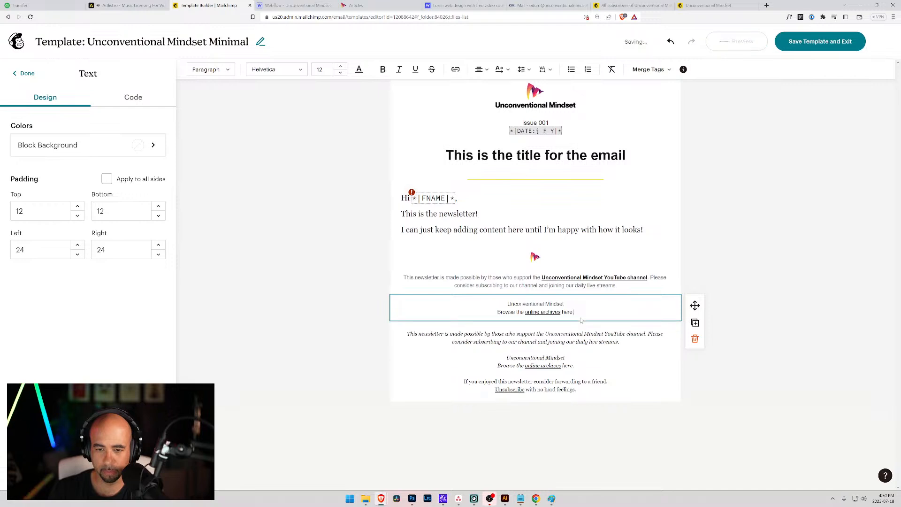
key("Return")
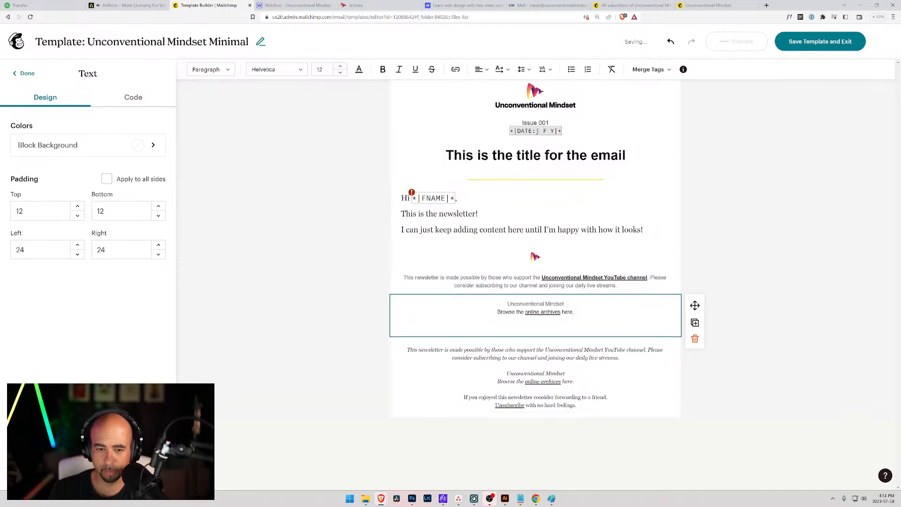
key("BackSpace")
key("Return")
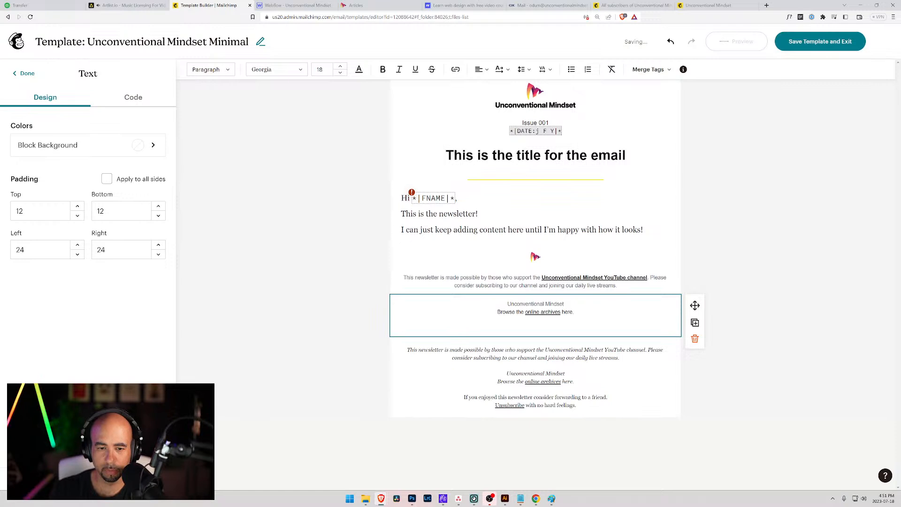
Paste the forwarding and Unsubscribe lines into the new block and check its HTML source.
left_click_drag(576, 405, 468, 397)
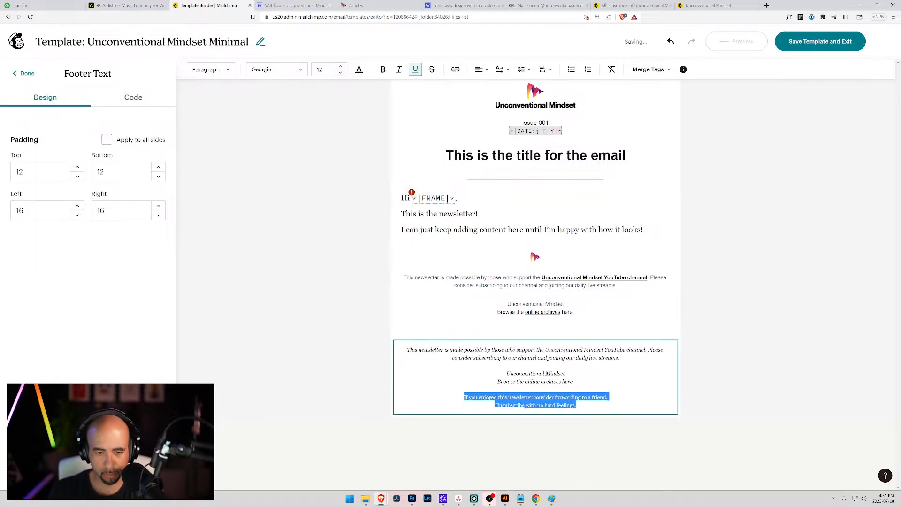
left_click(402, 326)
type("If you enjoyed this newsletter consider forwarding to a friend.Unsubscribe with no hard feelings.")
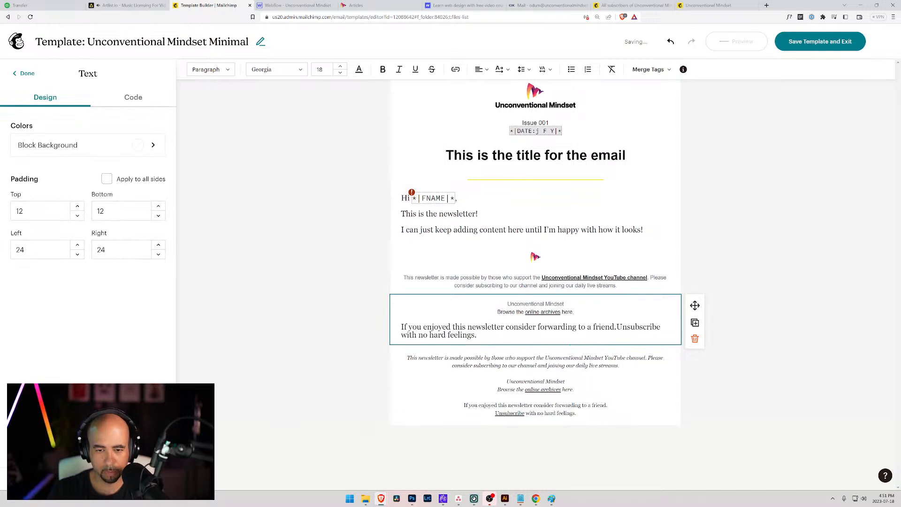
left_click_drag(478, 335, 400, 328)
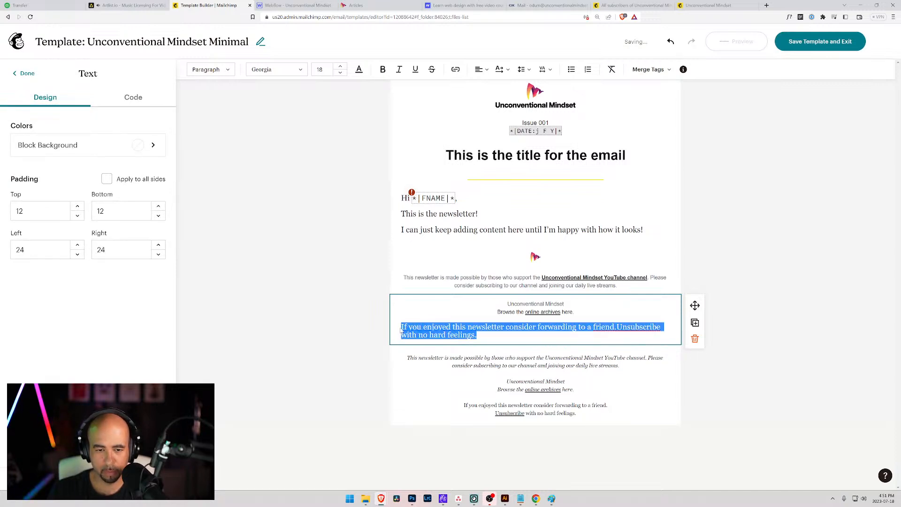
type("If you enjoyed this newsletter consider forwarding to a friend. Unsubscribe with no hard feelings.")
key("BackSpace")
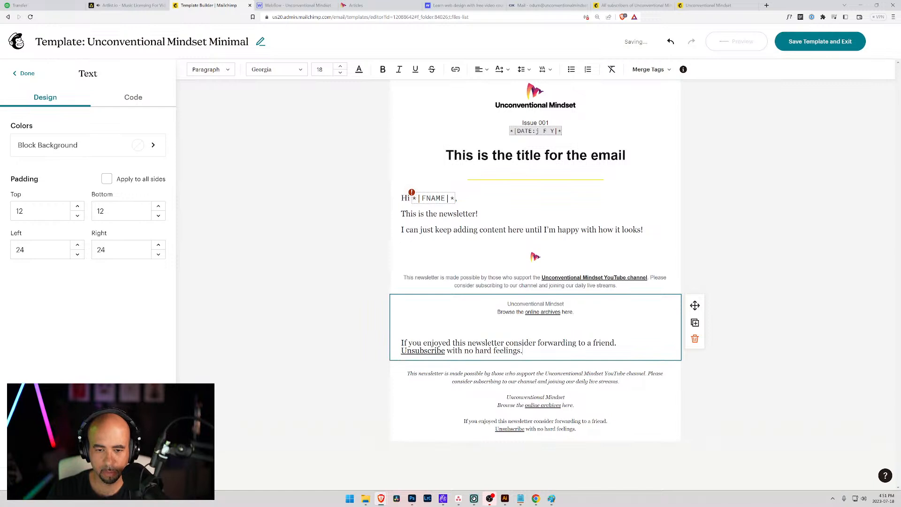
left_click_drag(524, 351, 396, 331)
left_click(403, 330)
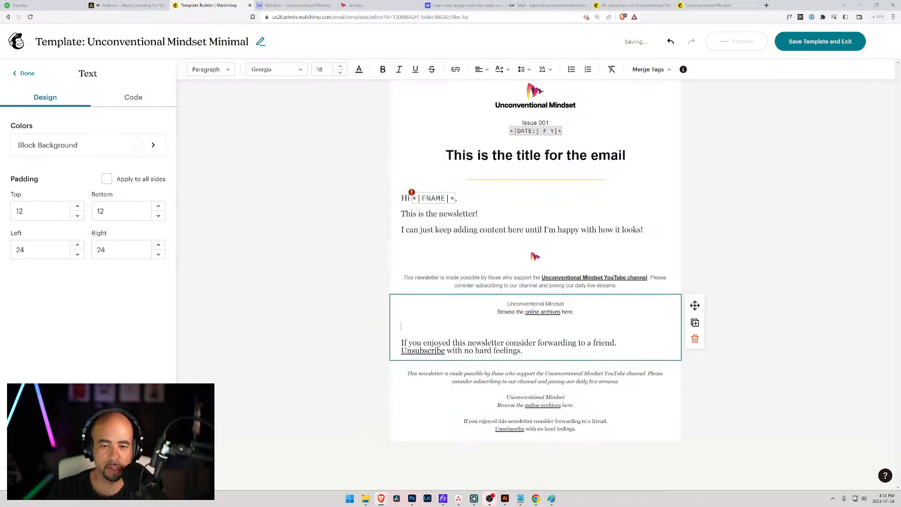
left_click(134, 97)
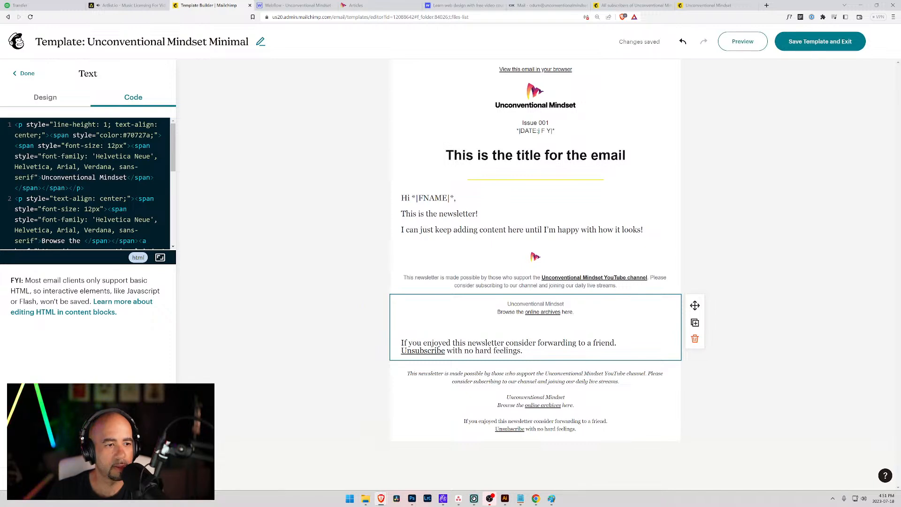
scroll(89, 197, "down", 1)
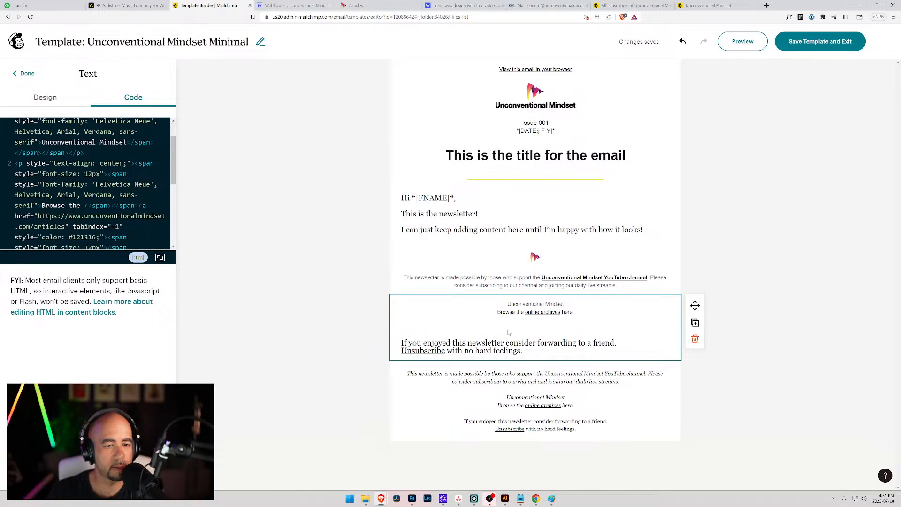
left_click(547, 354)
Centre all the footer block's text and set it to Helvetica size 12.
left_click_drag(524, 351, 417, 97)
left_click(482, 69)
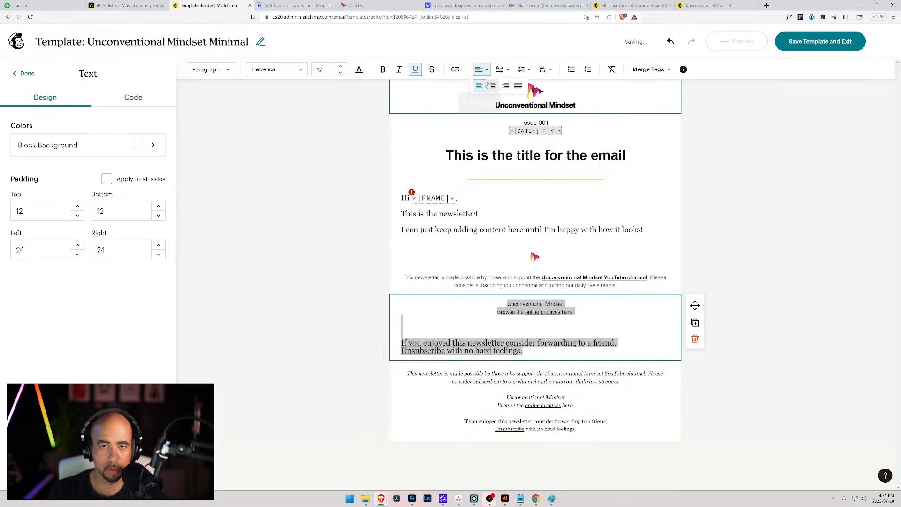
left_click(492, 86)
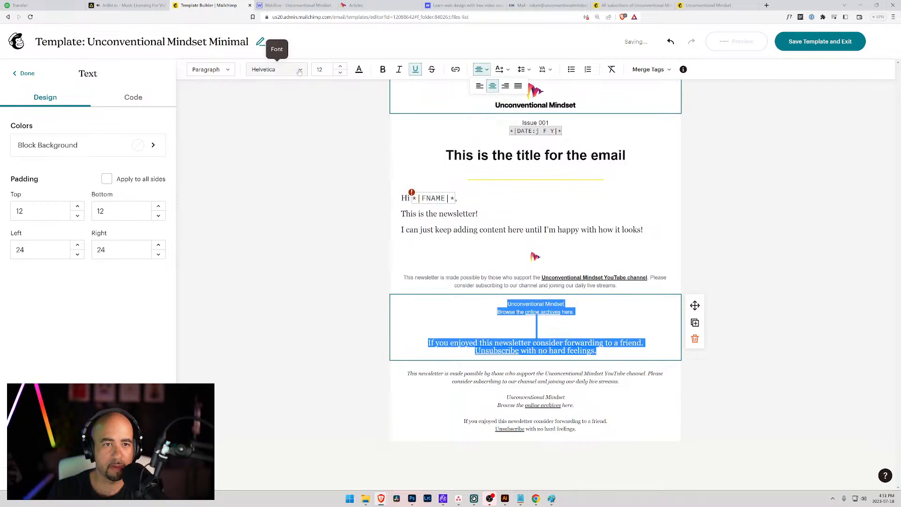
left_click(277, 69)
left_click(266, 221)
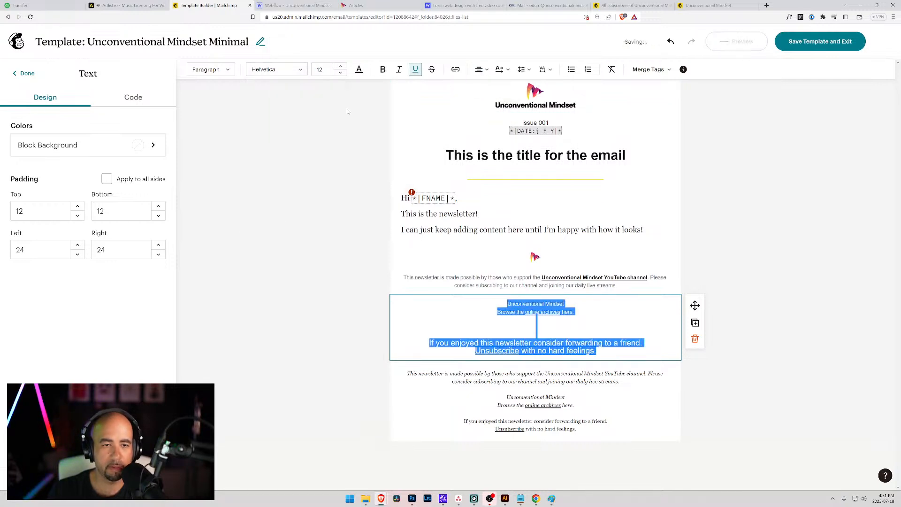
left_click(327, 69)
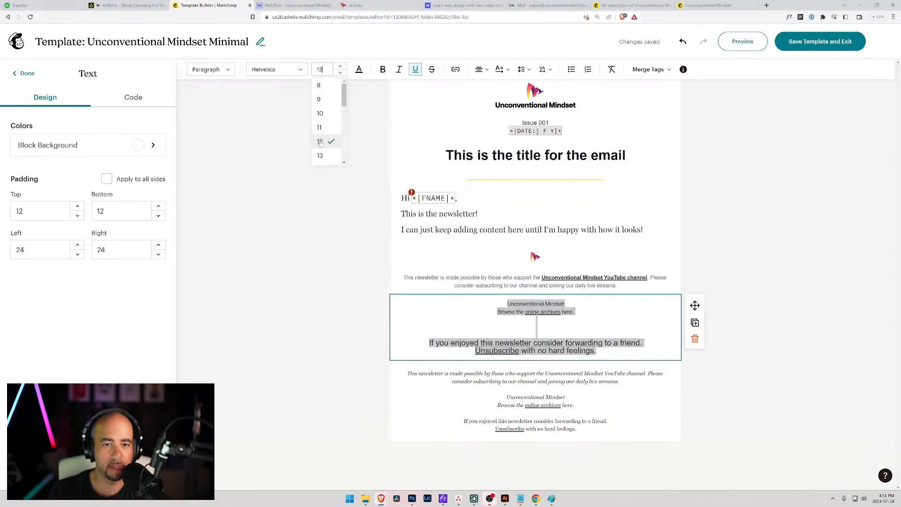
left_click(320, 142)
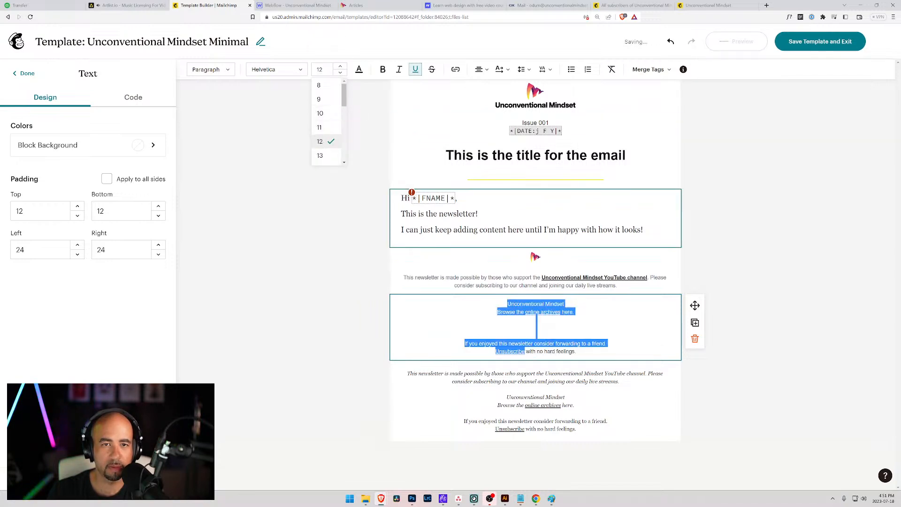
key("Escape")
Delete the blank lines inside the footer block.
left_click(536, 334)
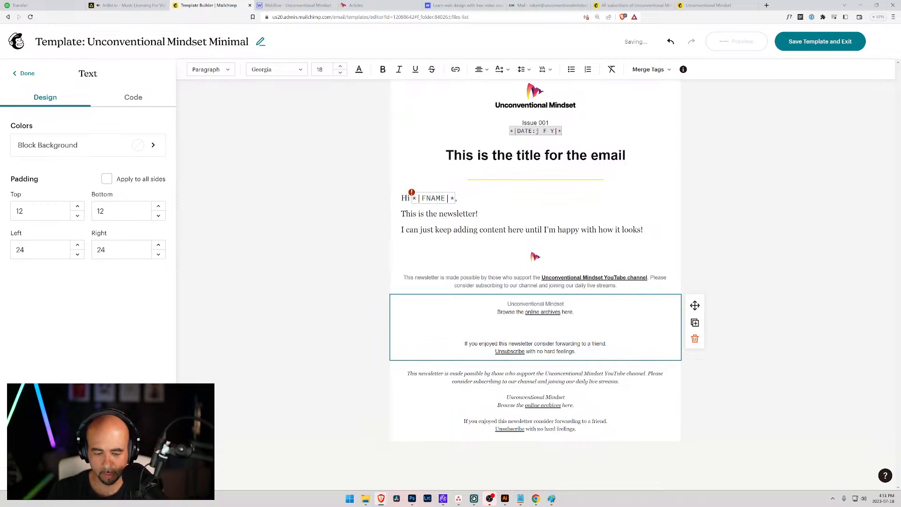
key("BackSpace")
key("BackSpace")
left_click(576, 335)
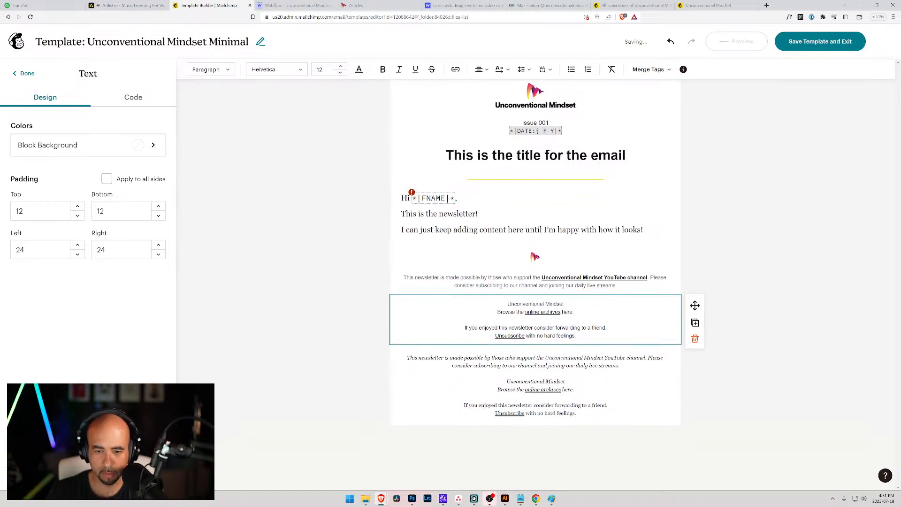
left_click_drag(564, 304, 507, 305)
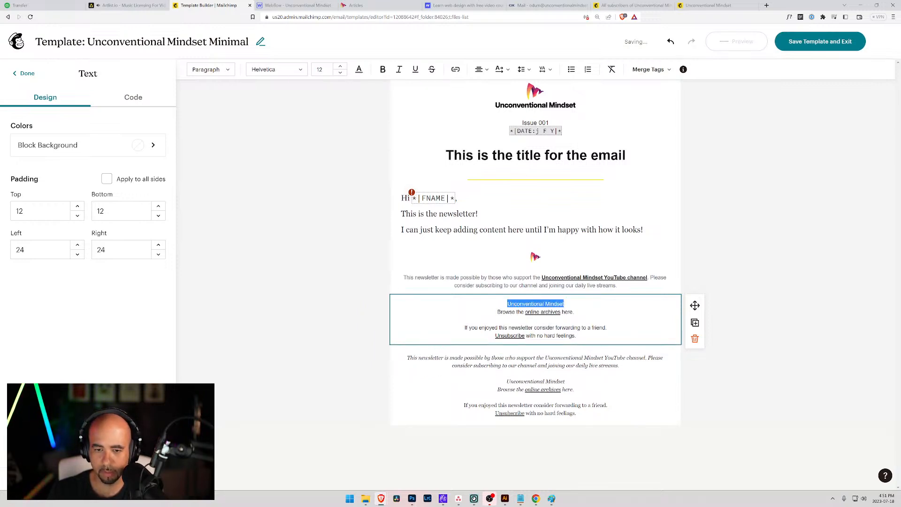
Enlarge the Unconventional Mindset line to 14 pt.
left_click(340, 68)
left_click(340, 67)
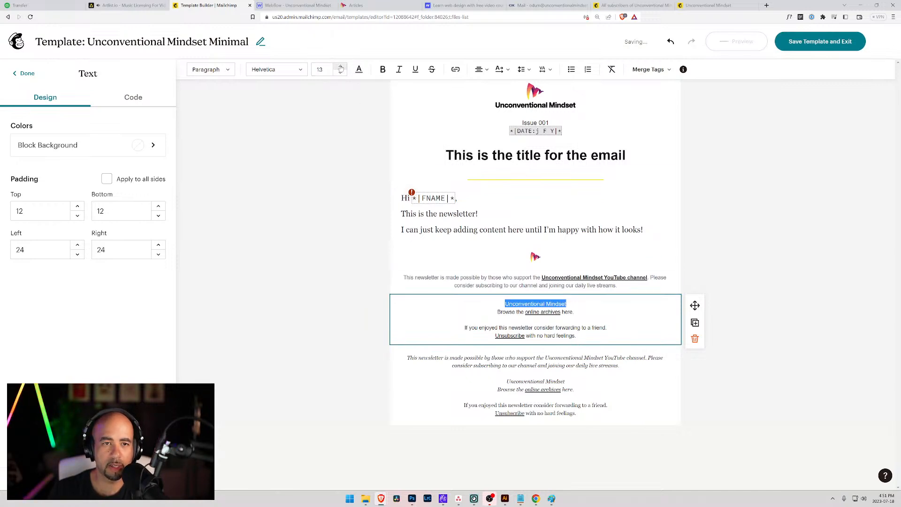
left_click(360, 70)
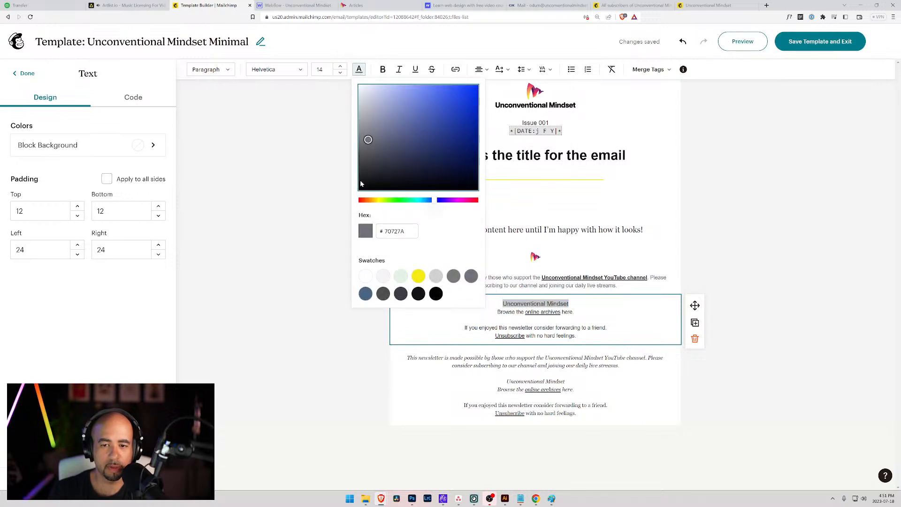
Look up the brand blue hex of the button on the Webflow site.
mouse_move(444, 502)
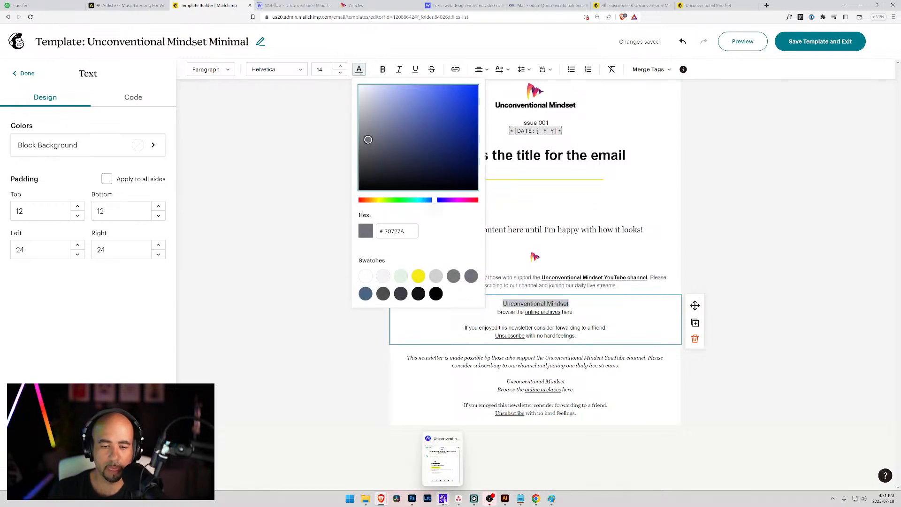
left_click(297, 5)
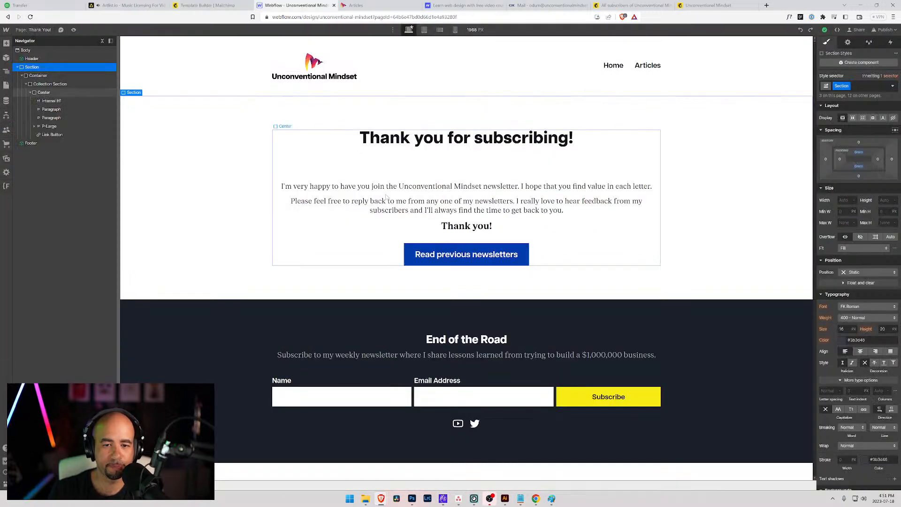
scroll(866, 379, "down", 3)
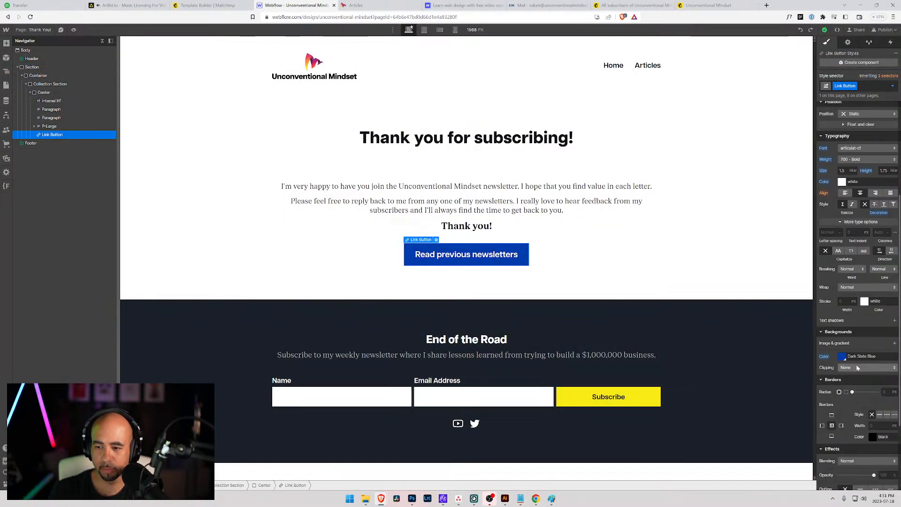
left_click(842, 357)
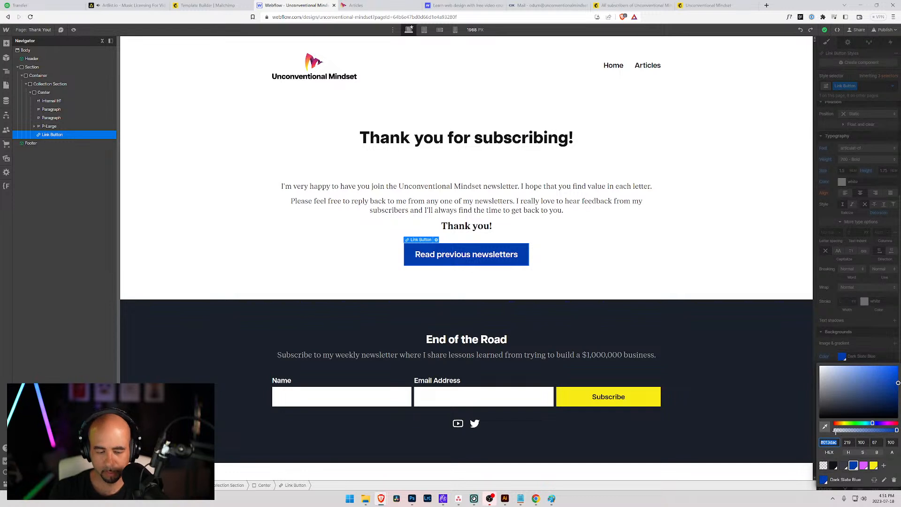
left_click(209, 5)
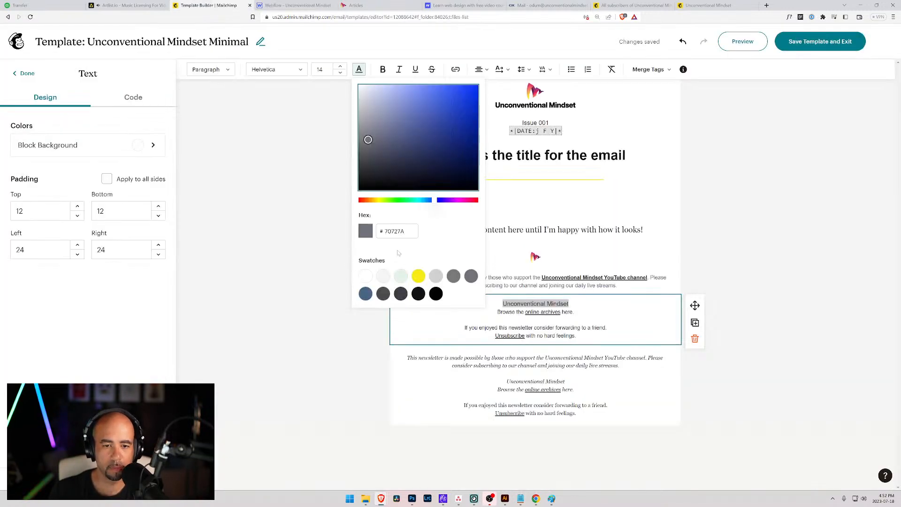
Colour the Unconventional Mindset line brand blue 013DAC and make it bold.
left_click(397, 231)
type("013DAC")
key("Tab")
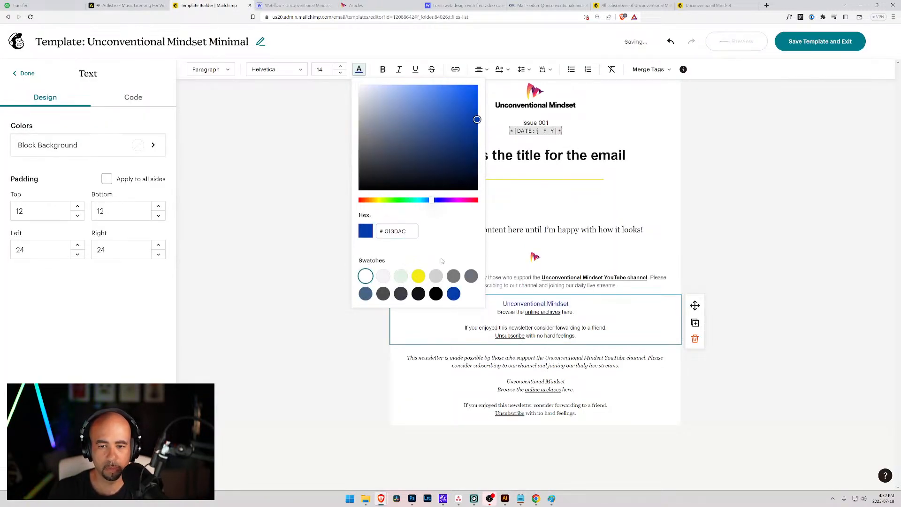
left_click(570, 304)
left_click_drag(569, 304, 503, 304)
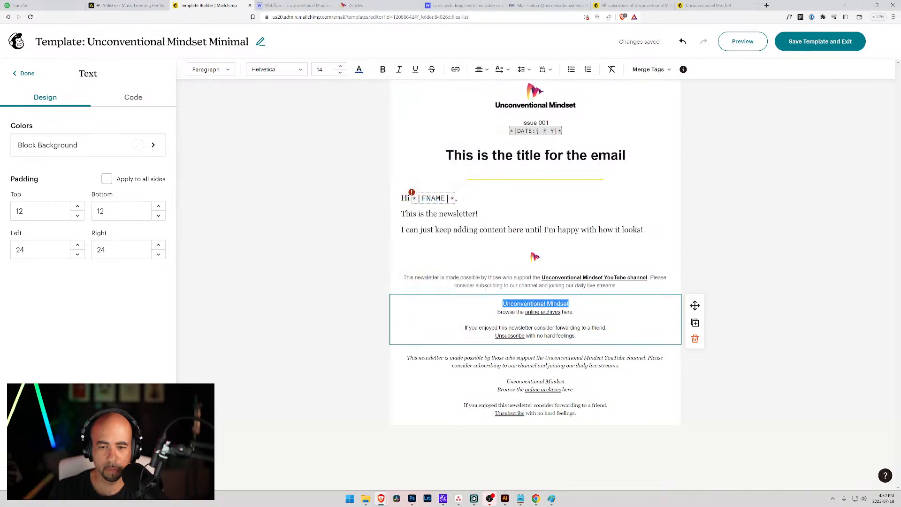
left_click(383, 70)
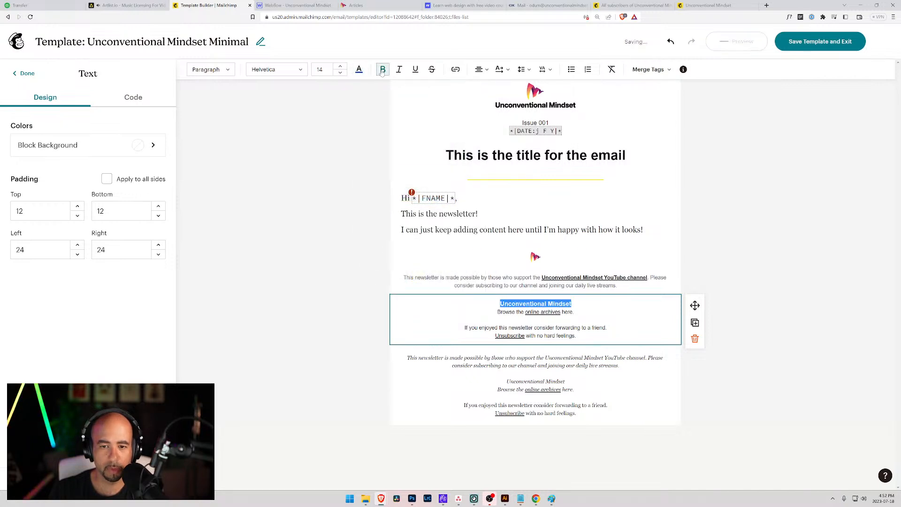
Try different letter spacing values on the footer title, such as 1 and -1.
left_click(544, 69)
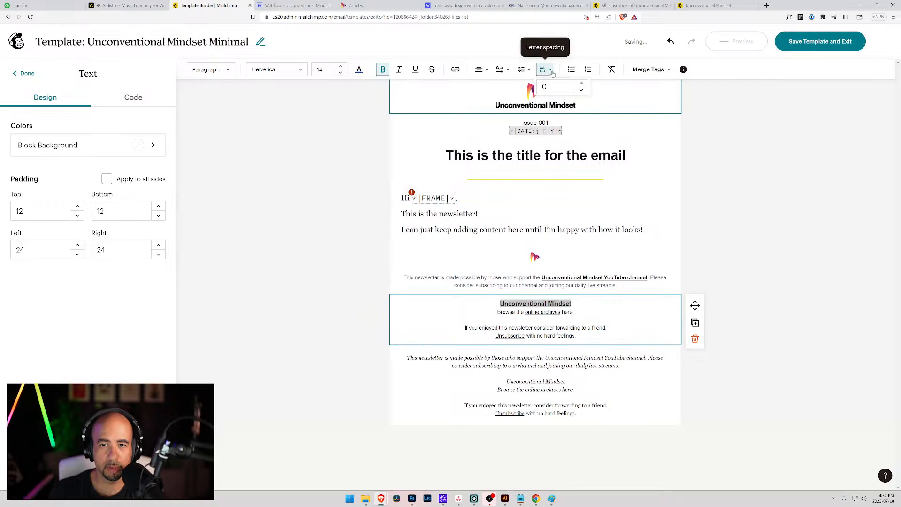
left_click(583, 90)
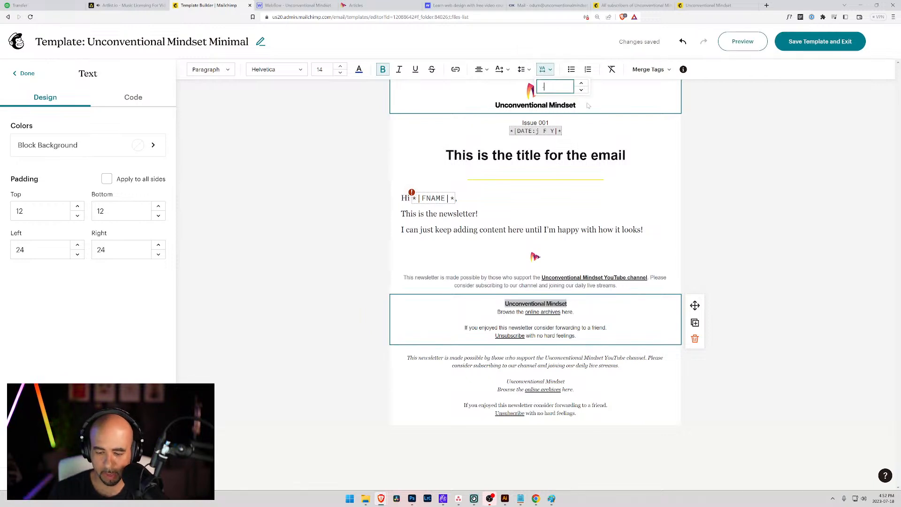
type("5")
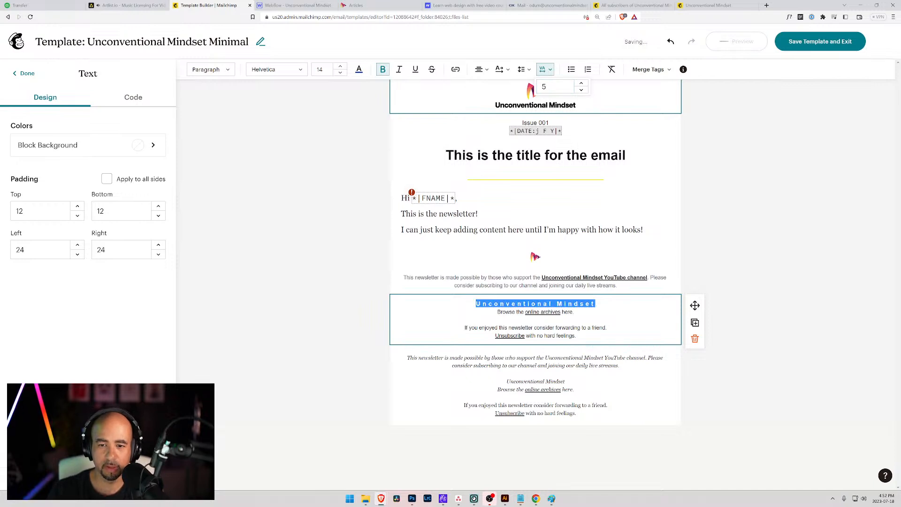
left_click(545, 87)
key("BackSpace")
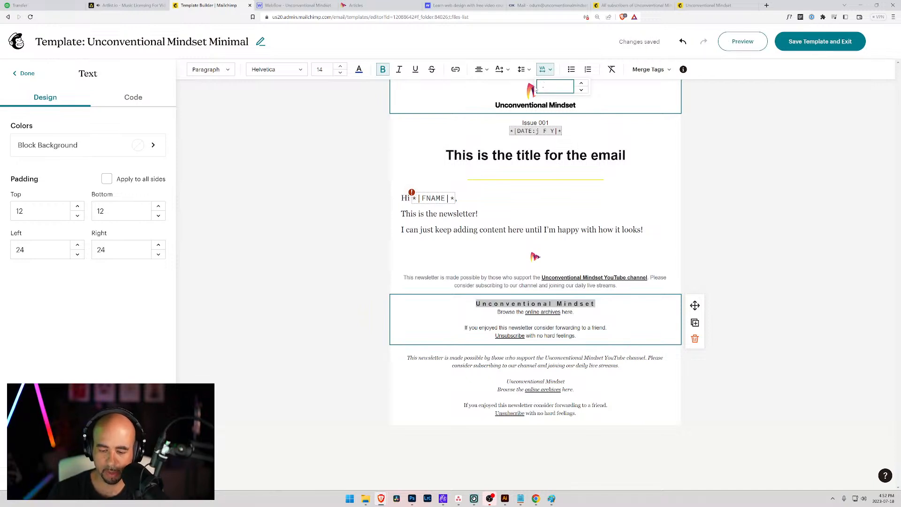
type("0")
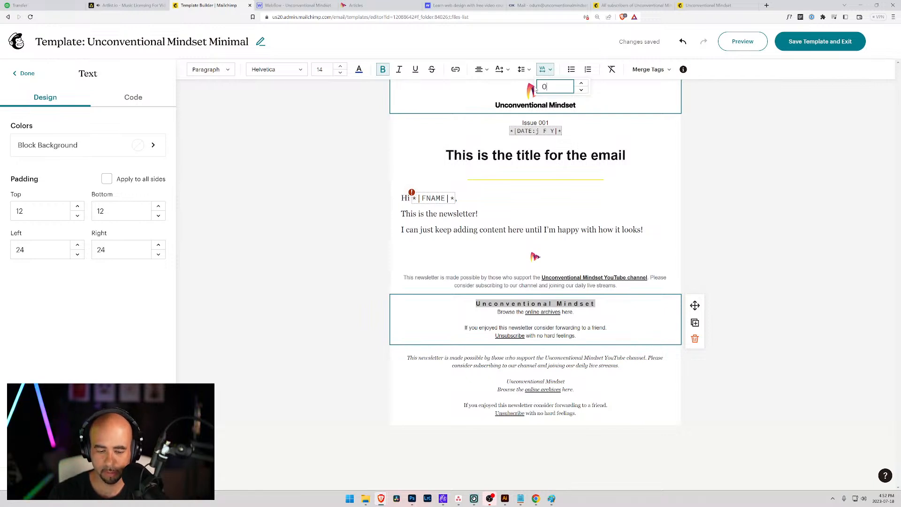
key("BackSpace")
type("1")
key("Return")
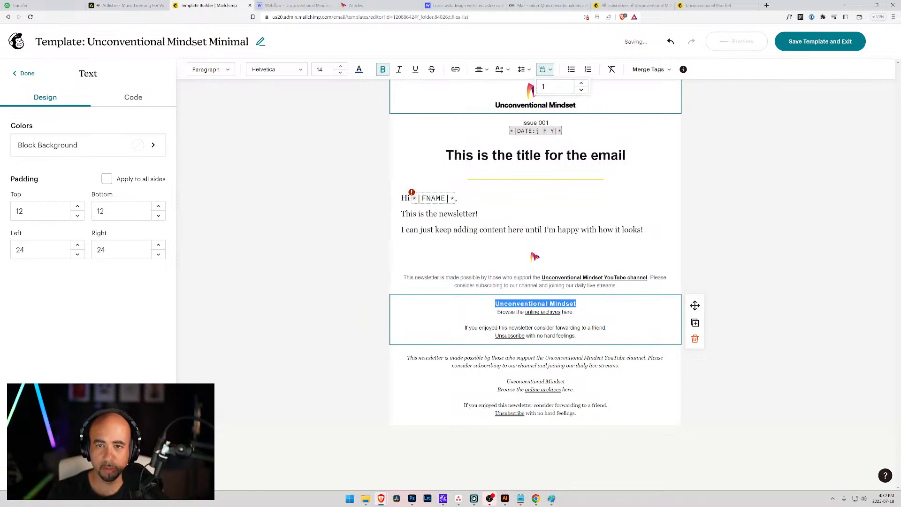
left_click(581, 90)
left_click(581, 90)
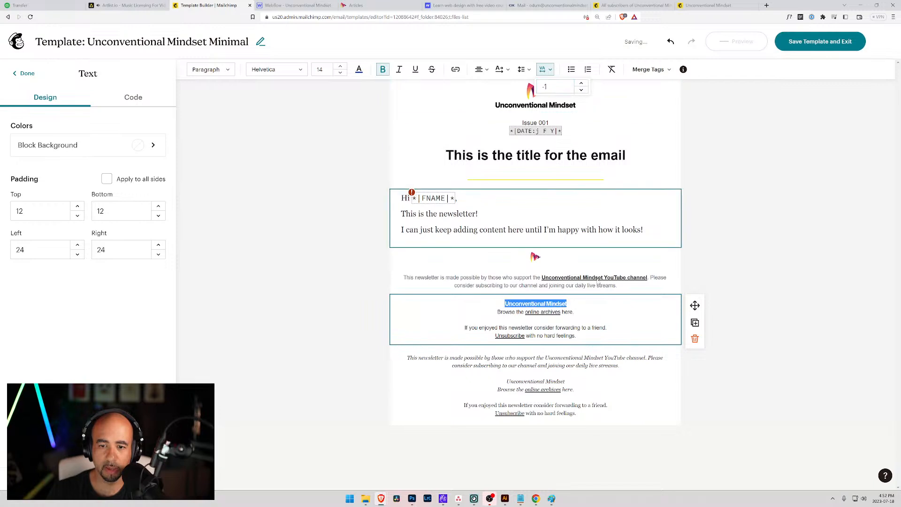
left_click(573, 311)
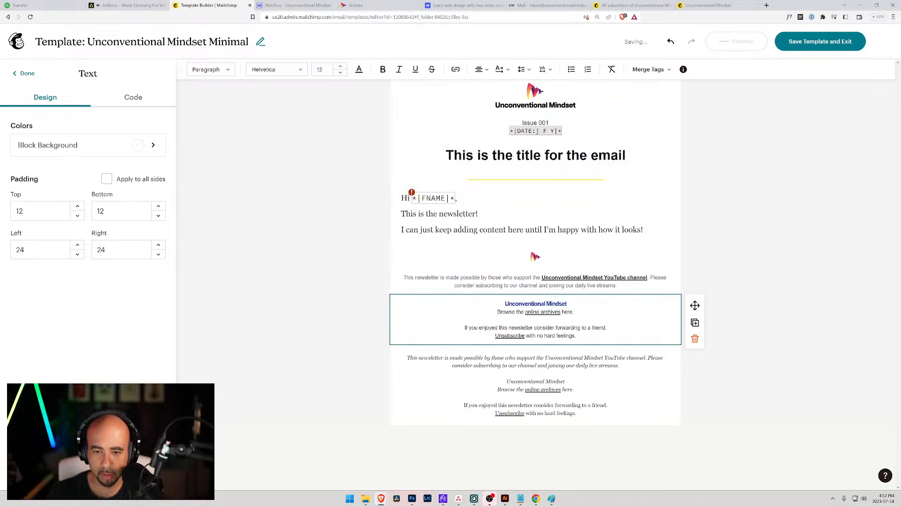
Reset the footer title's letter spacing to 0.
left_click_drag(568, 304, 504, 304)
left_click(546, 69)
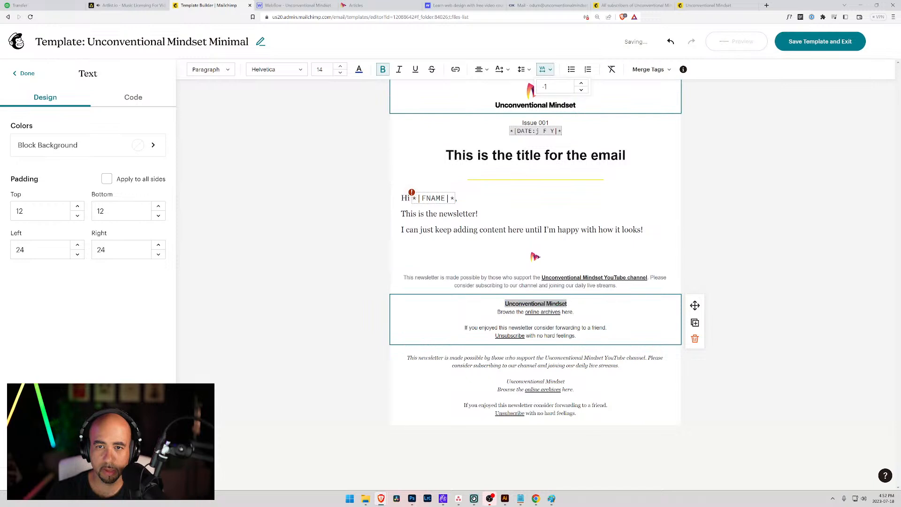
left_click(581, 90)
left_click(581, 90)
left_click(581, 90)
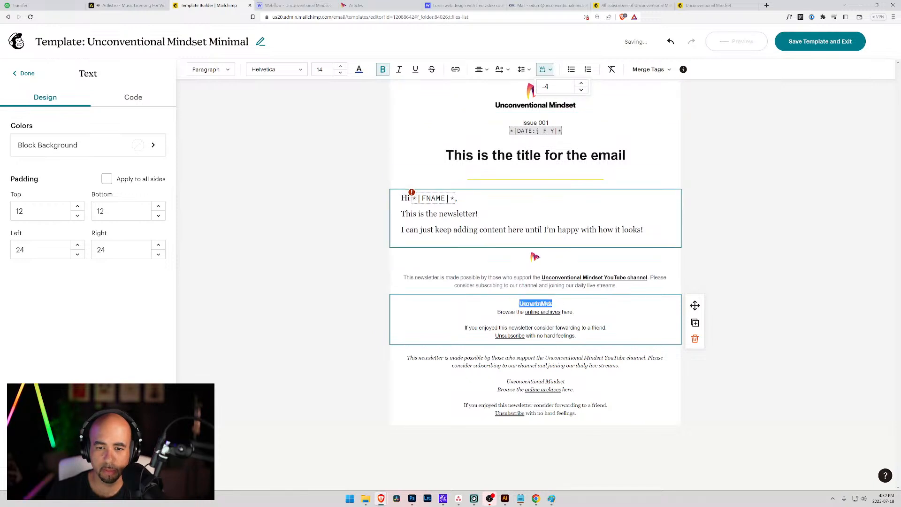
left_click(581, 84)
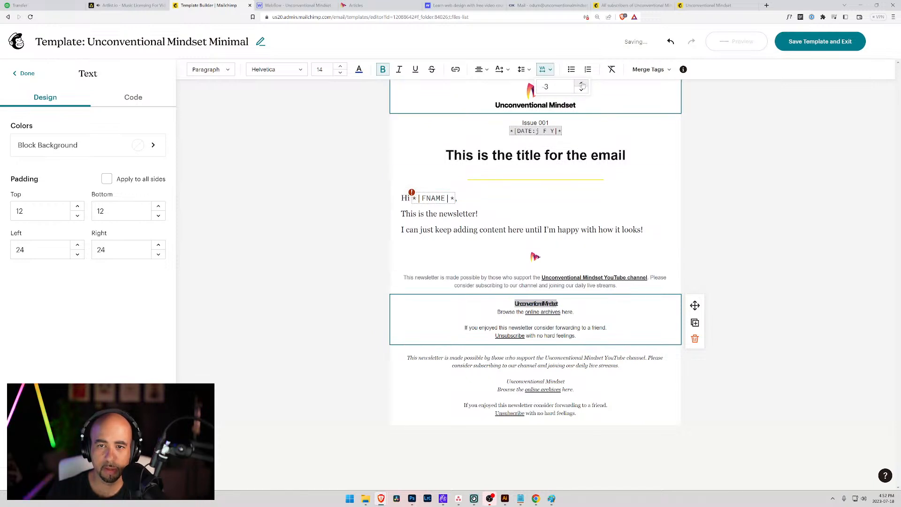
left_click(581, 84)
left_click(582, 84)
left_click(582, 84)
left_click(582, 319)
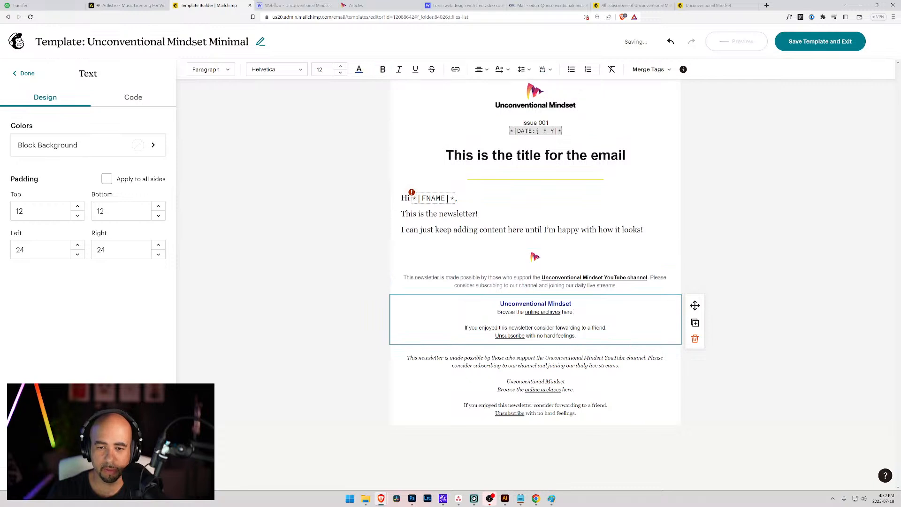
left_click_drag(572, 304, 499, 304)
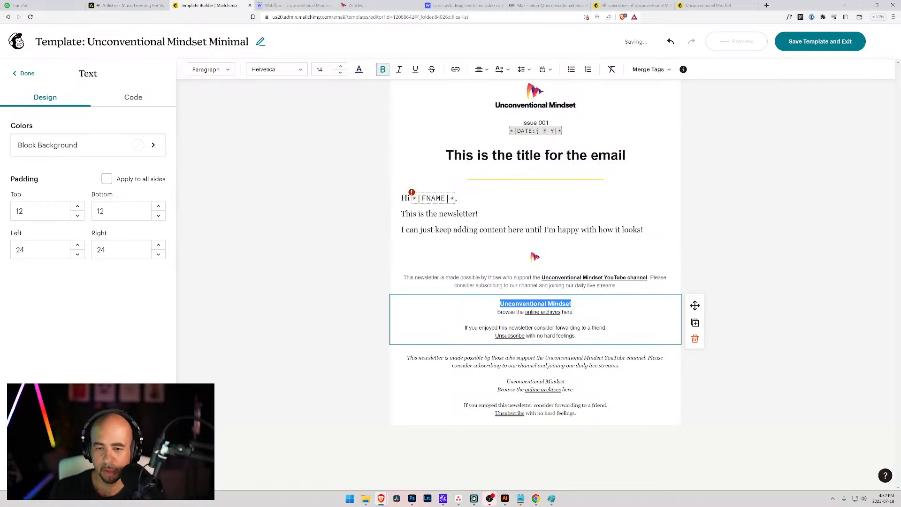
left_click(536, 319)
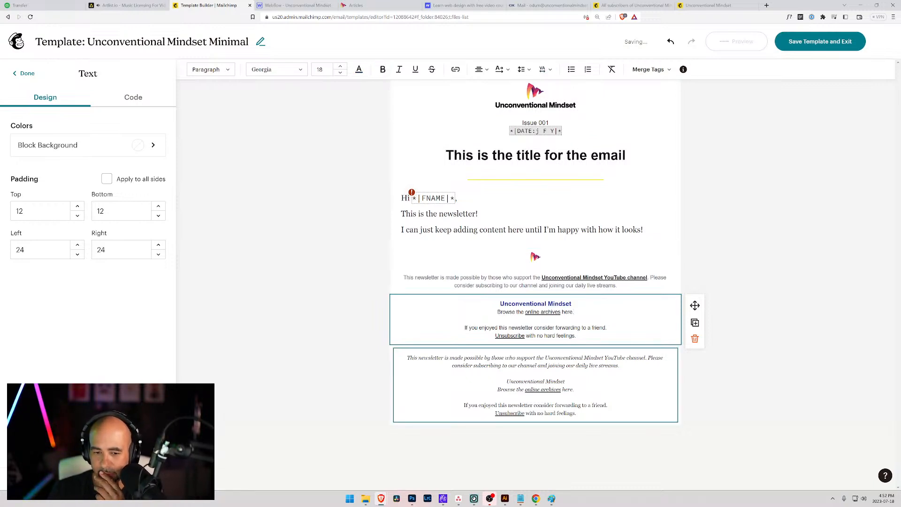
left_click(536, 370)
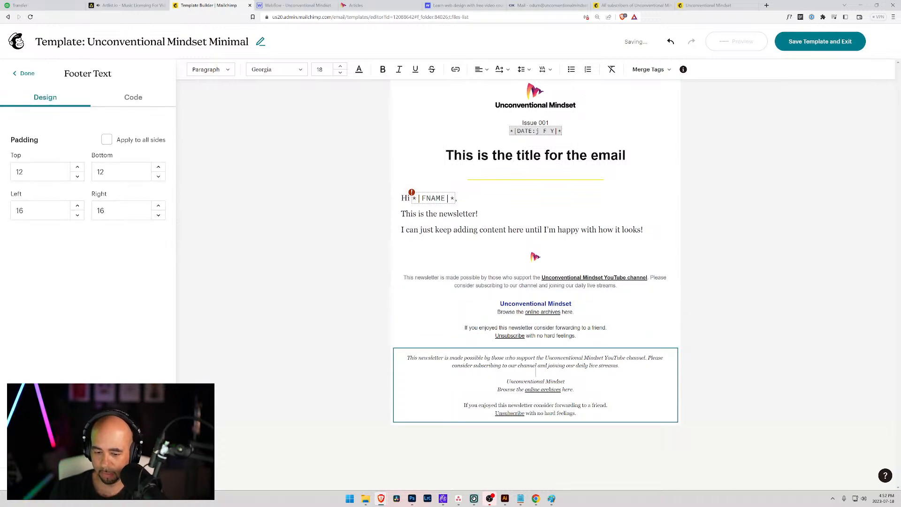
left_click(678, 377)
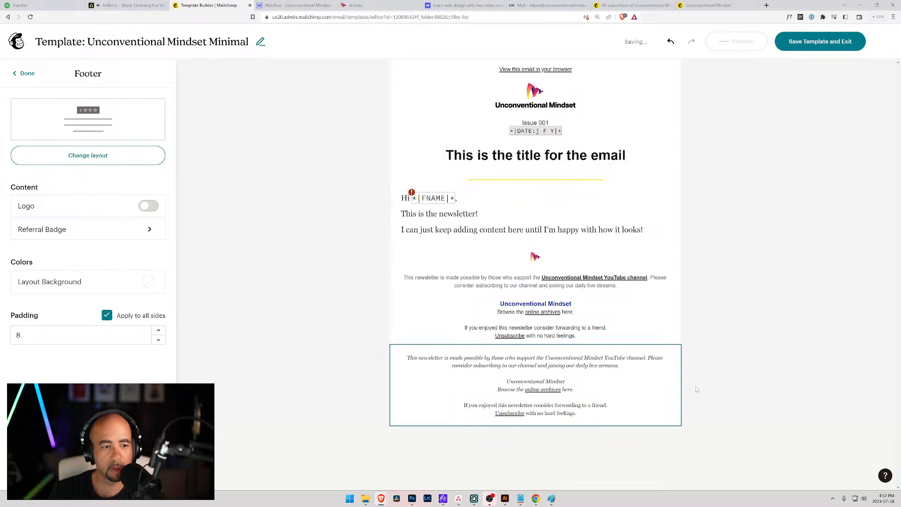
left_click(664, 377)
left_click(535, 320)
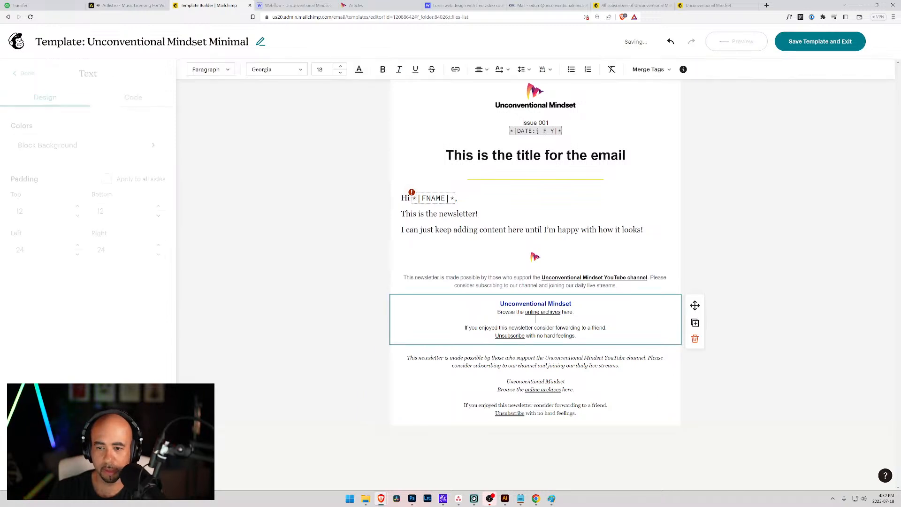
left_click(536, 373)
key("BackSpace")
left_click(679, 369)
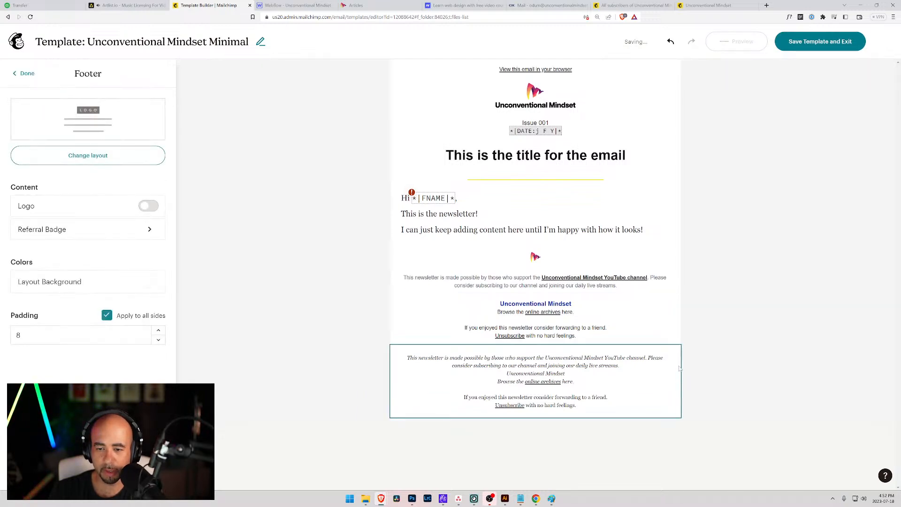
right_click(683, 363)
left_click(663, 363)
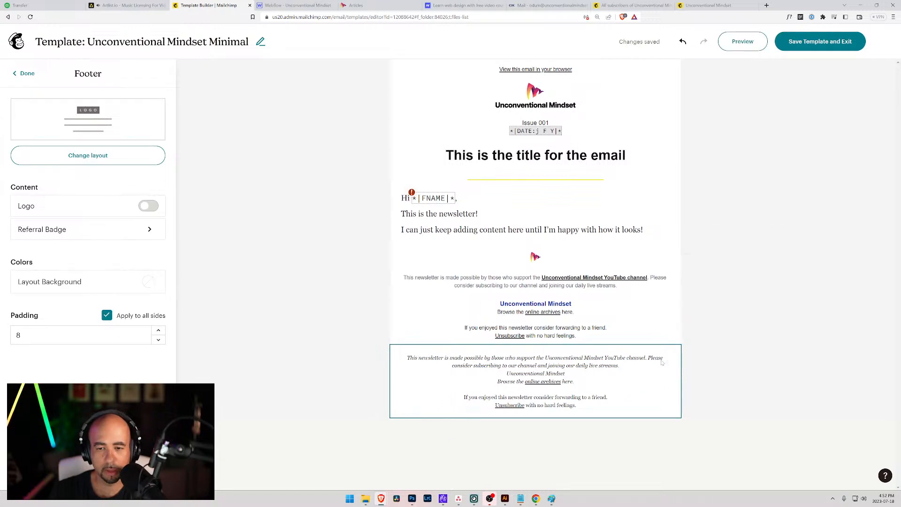
left_click(27, 73)
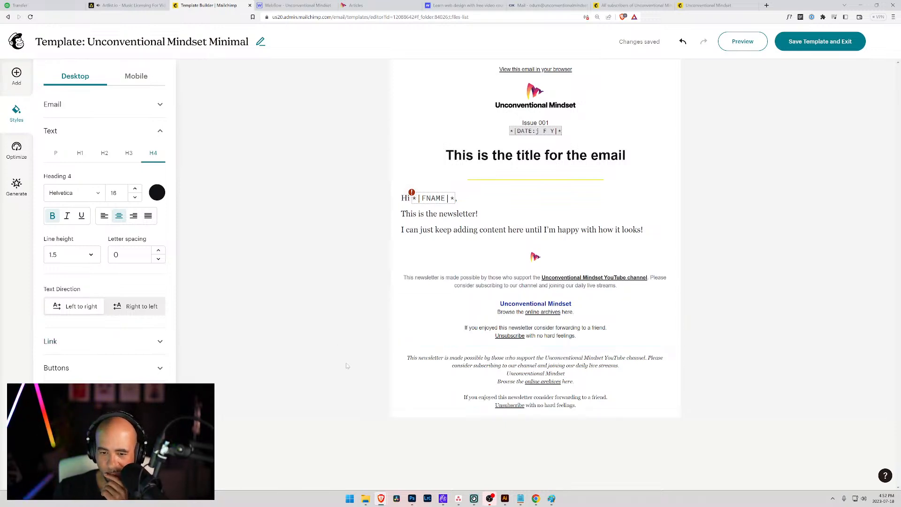
left_click(393, 359)
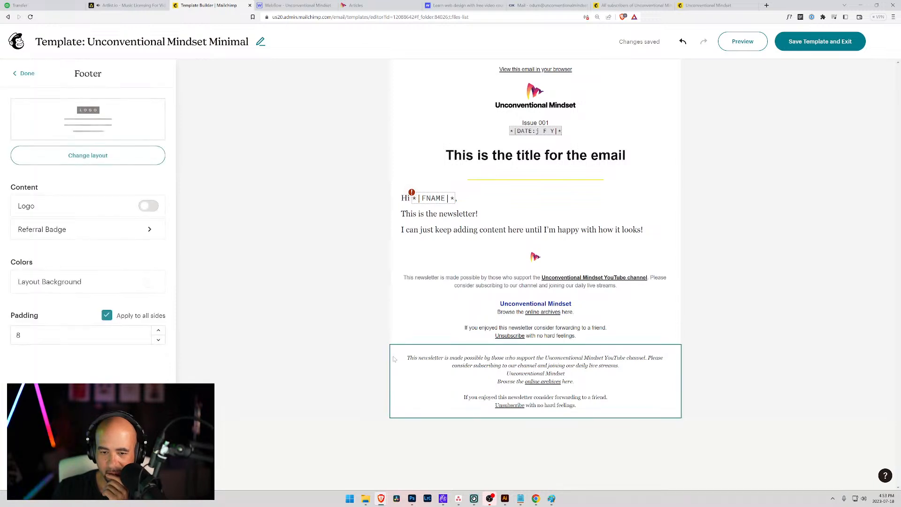
left_click(396, 360)
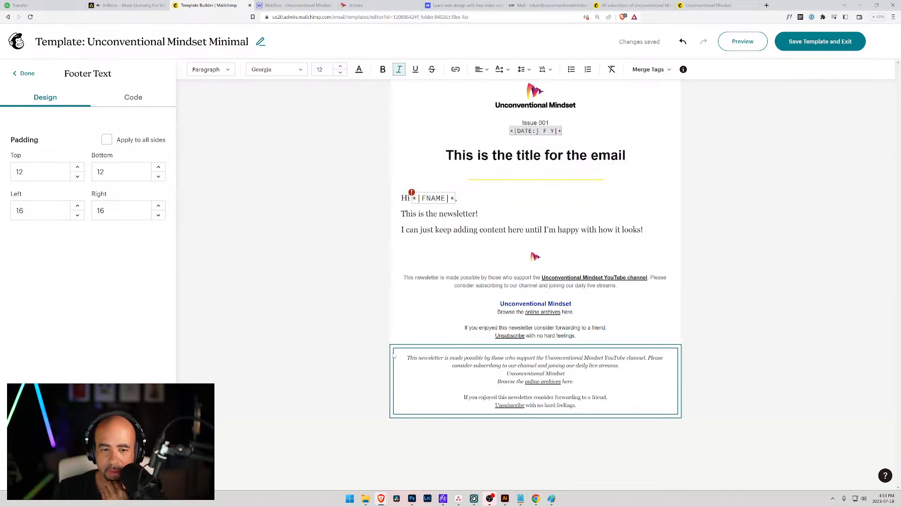
left_click(394, 356)
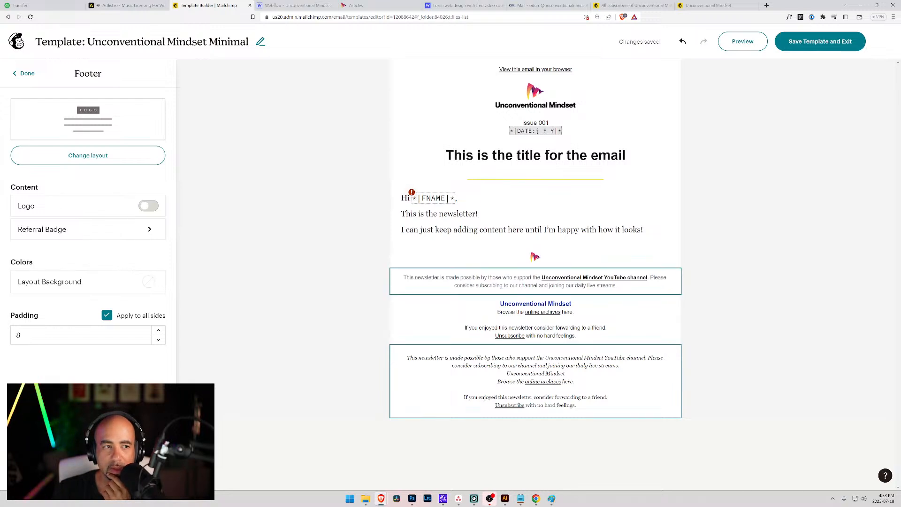
left_click(92, 154)
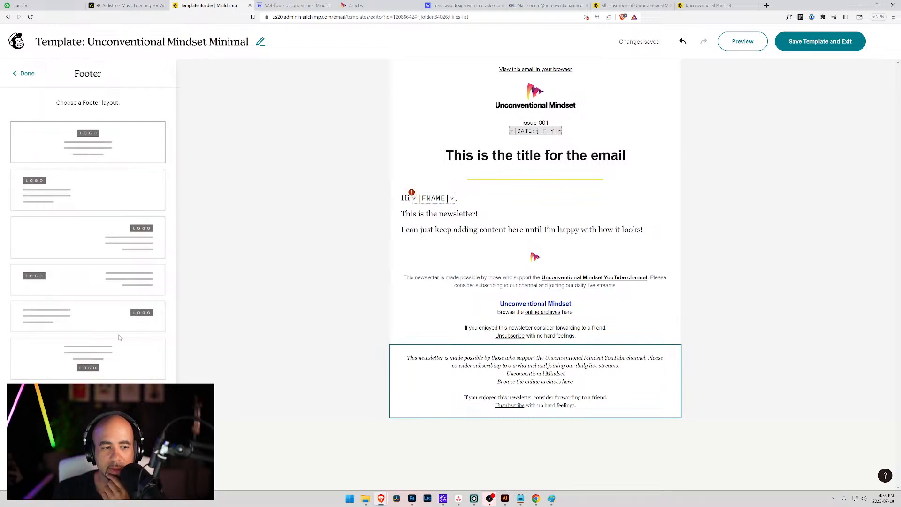
left_click(25, 74)
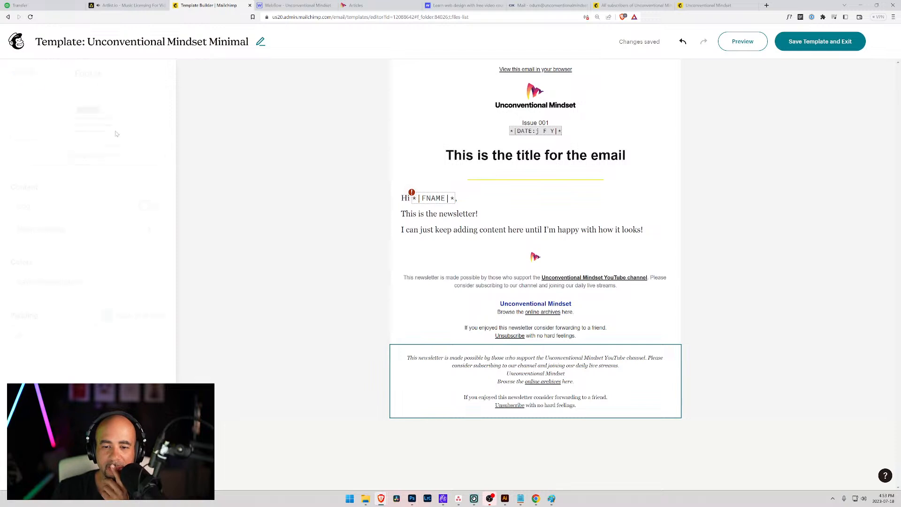
left_click(509, 373)
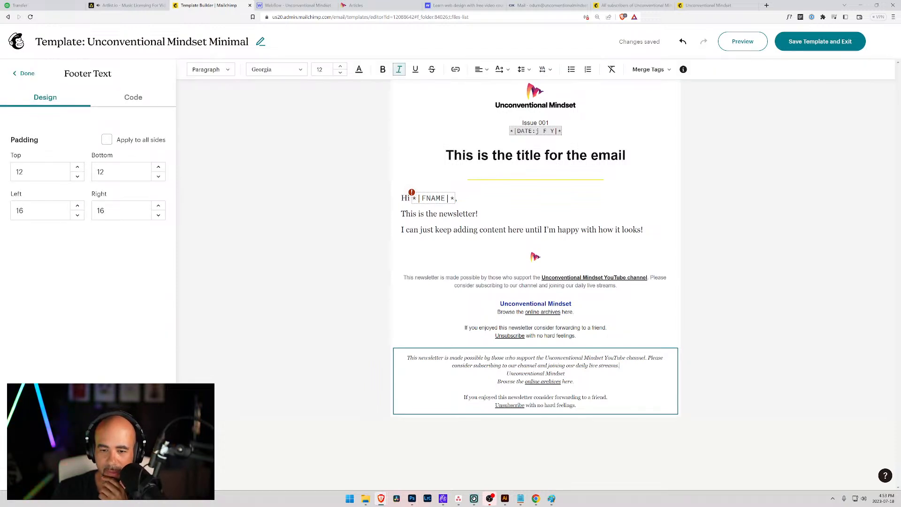
key("Return")
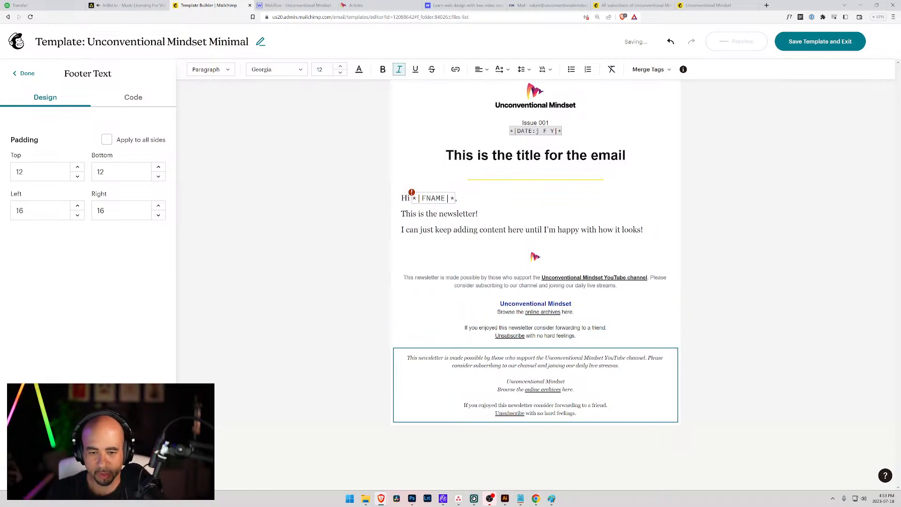
Switch all the lower footer block's text to Helvetica.
key("ctrl+a")
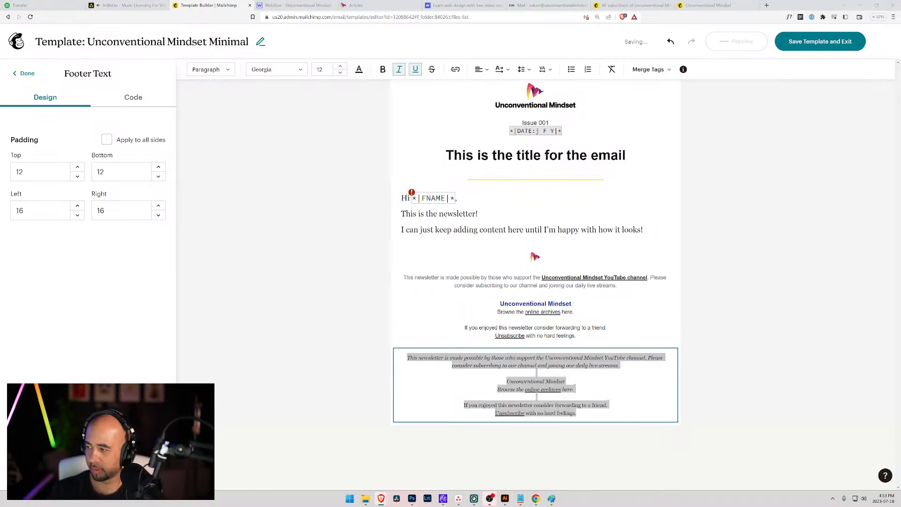
left_click(590, 417)
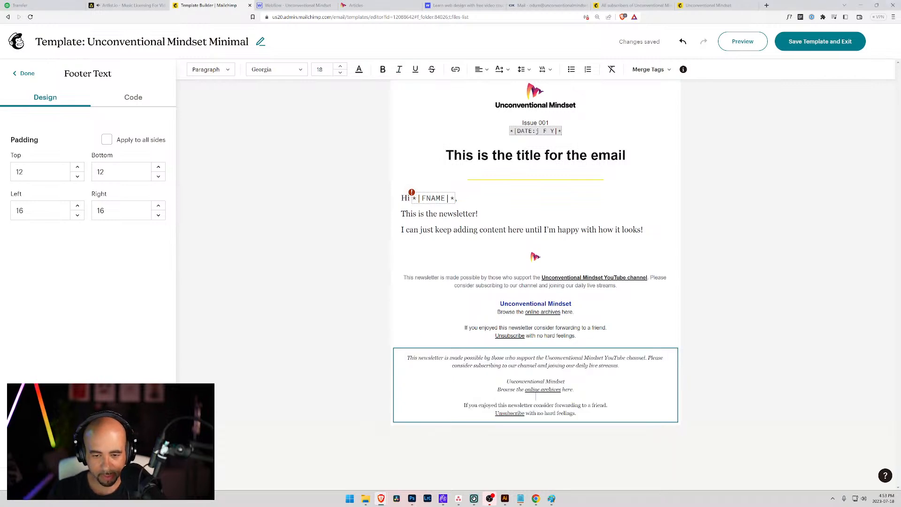
left_click(591, 417)
key("ctrl+a")
left_click(581, 420)
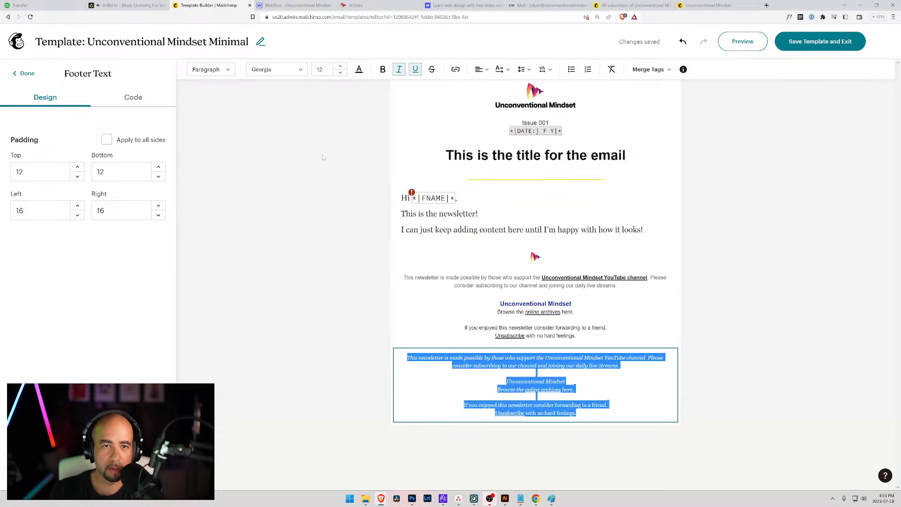
left_click(277, 69)
scroll(289, 122, "down", 2)
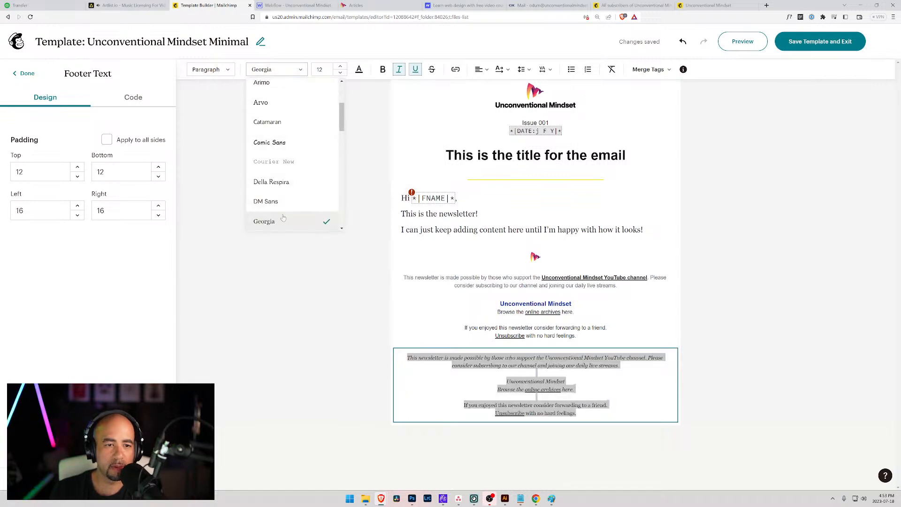
left_click(271, 204)
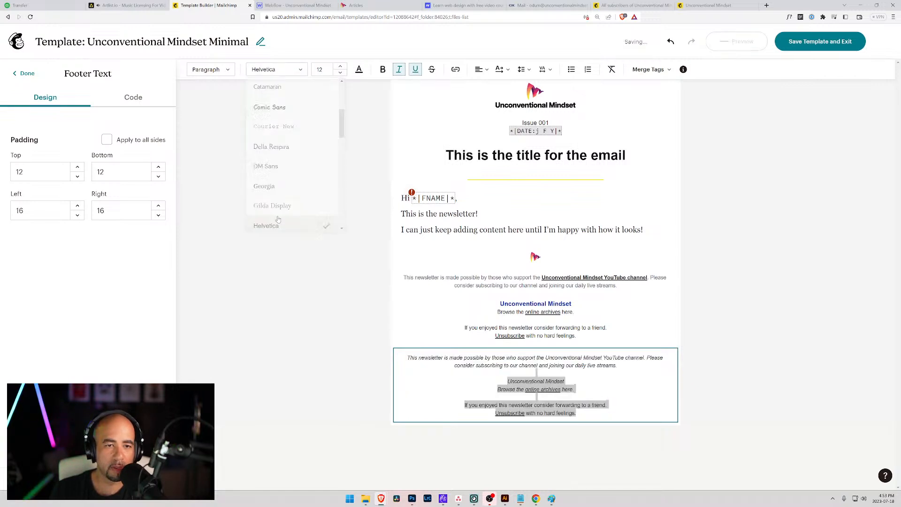
Make the lower footer text upright and dark grey 3B3D46.
left_click(399, 70)
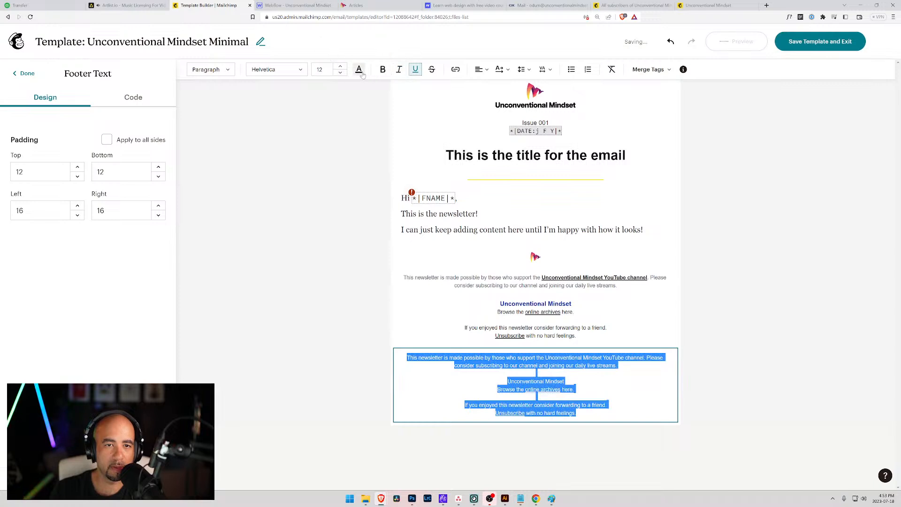
left_click(359, 70)
left_click(401, 294)
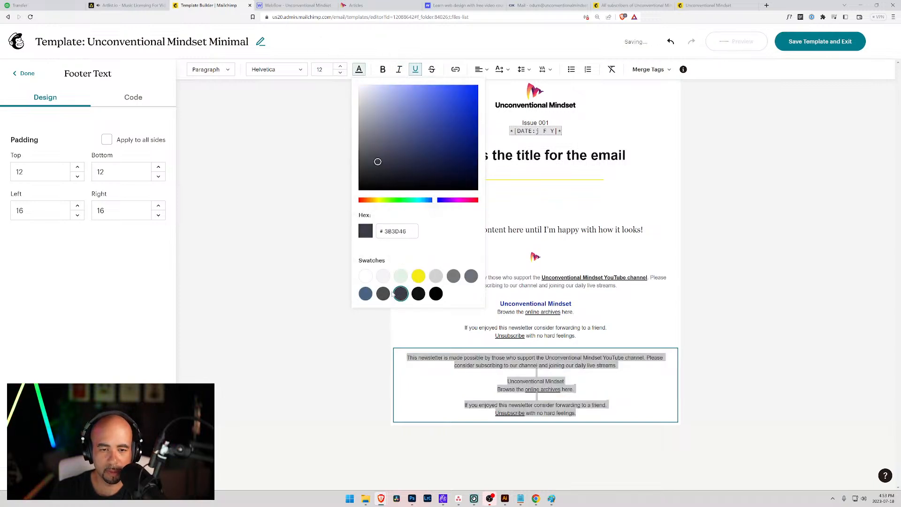
left_click(383, 294)
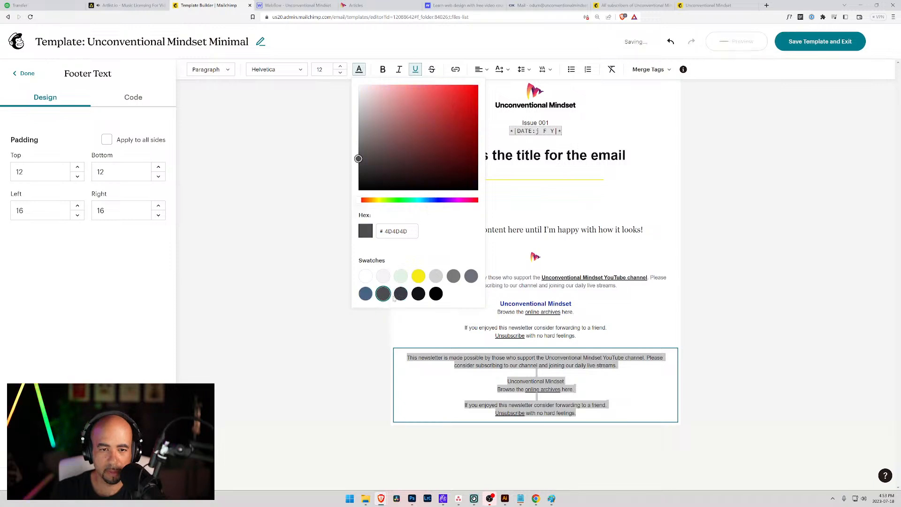
left_click(401, 294)
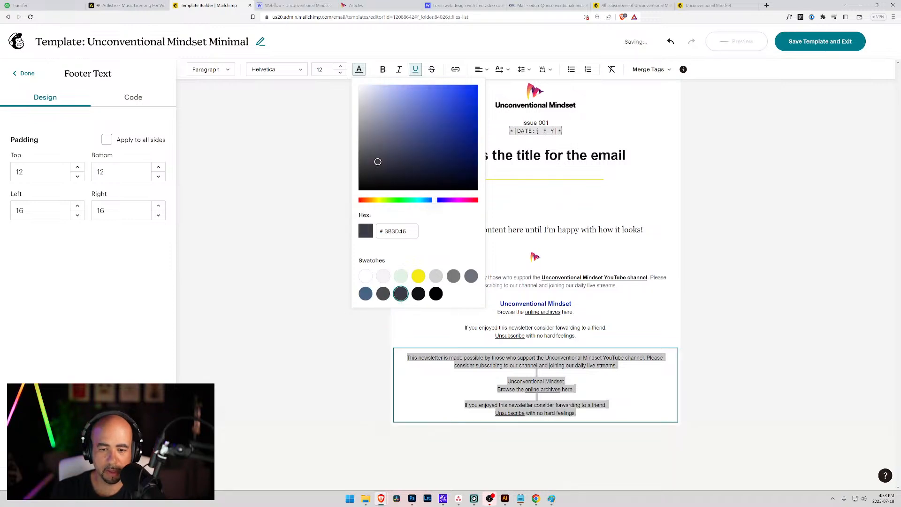
left_click(732, 324)
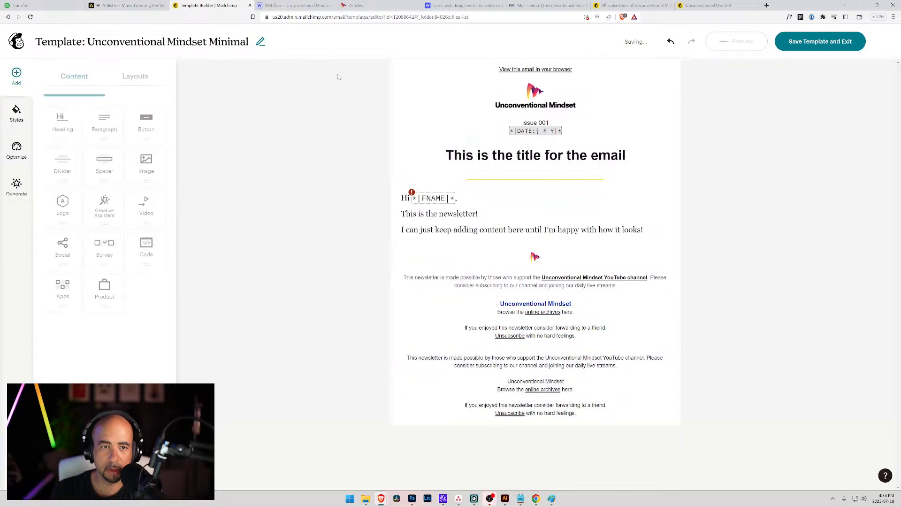
Make the lower footer's Unconventional Mindset line bold, 13 pt and blue 013DAC.
left_click(566, 381)
left_click_drag(564, 381, 507, 381)
left_click(382, 69)
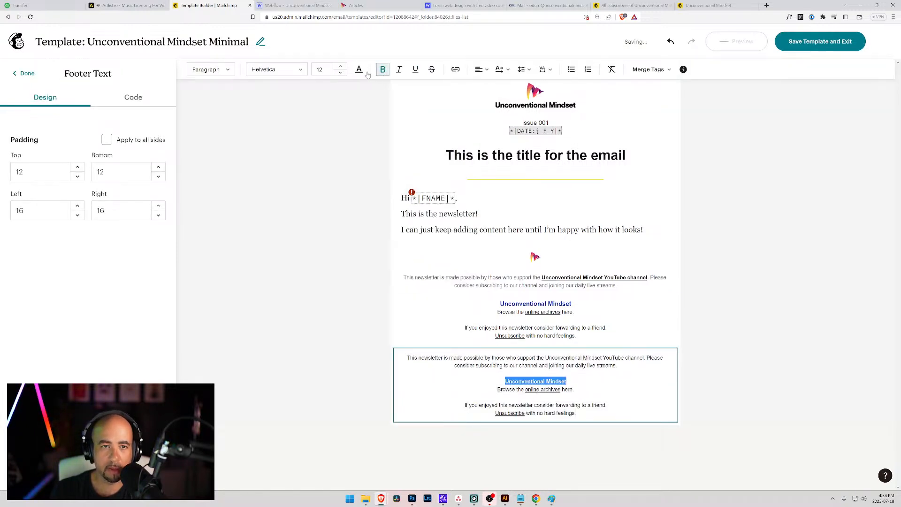
left_click(340, 66)
left_click(359, 69)
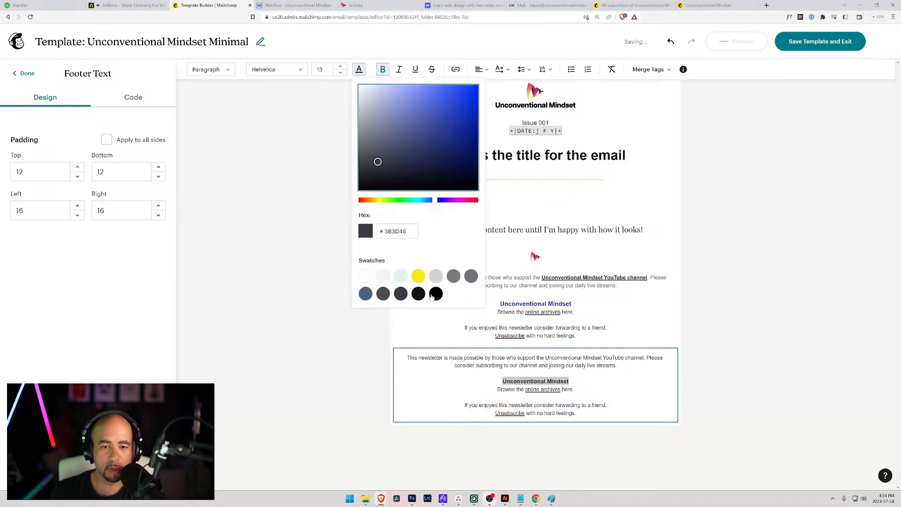
left_click(379, 231)
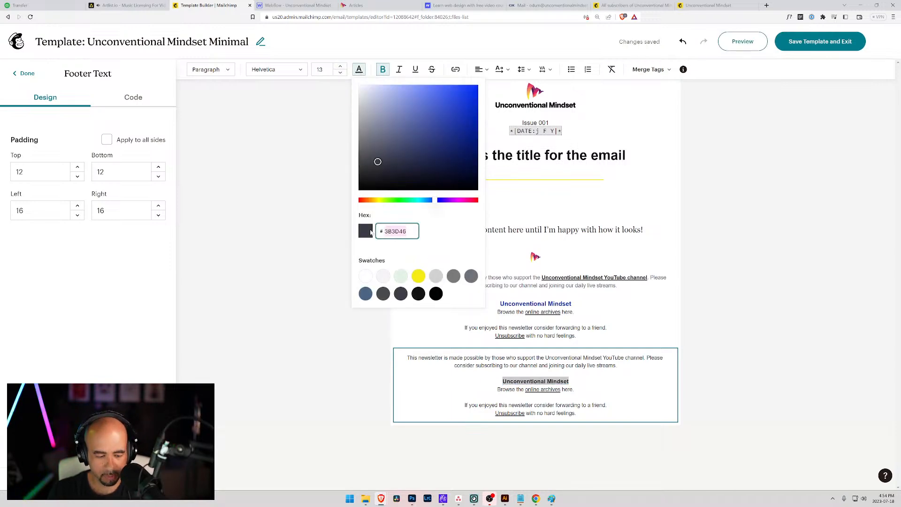
type("013DAC")
left_click(454, 294)
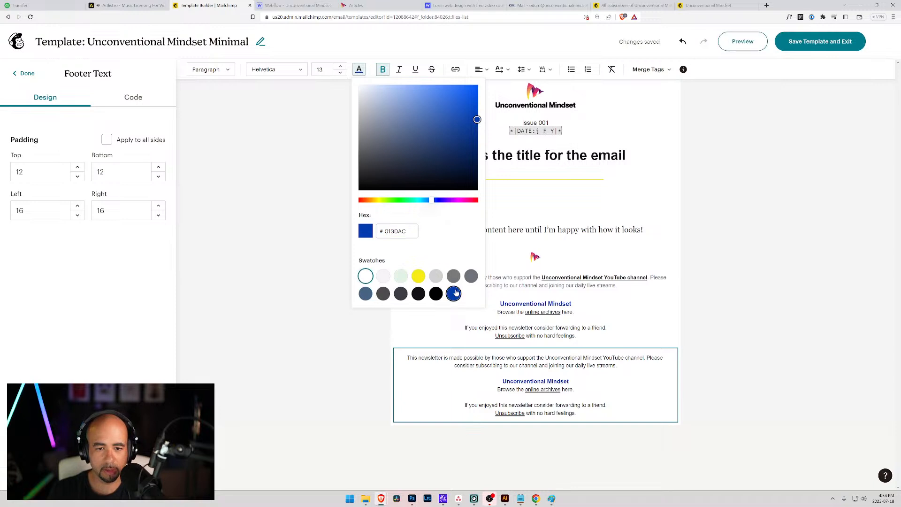
left_click(576, 365)
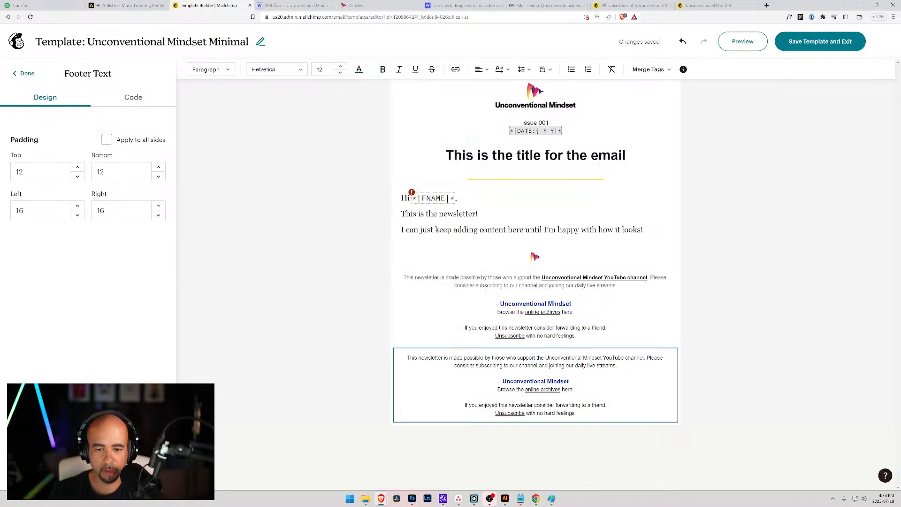
left_click(535, 373)
Link the YouTube channel mention to the channel URL and make it near-black.
left_click_drag(545, 358, 640, 358)
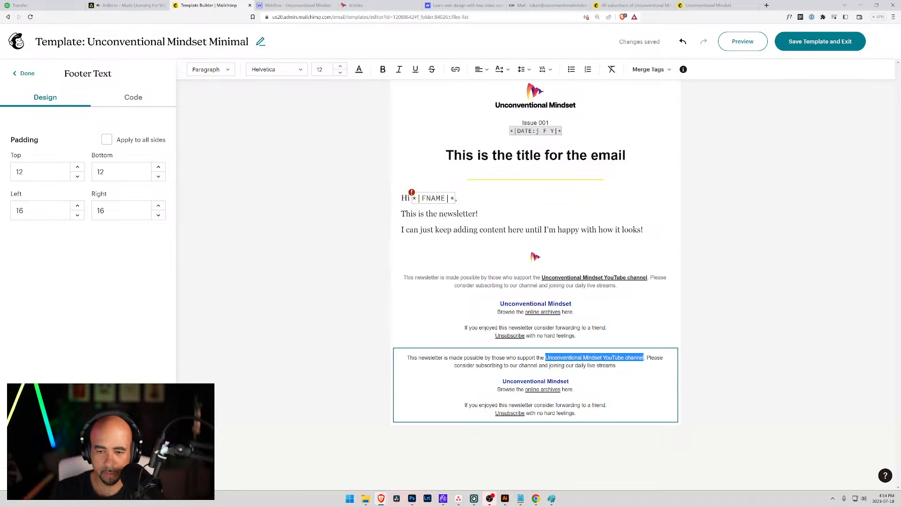
left_click(456, 69)
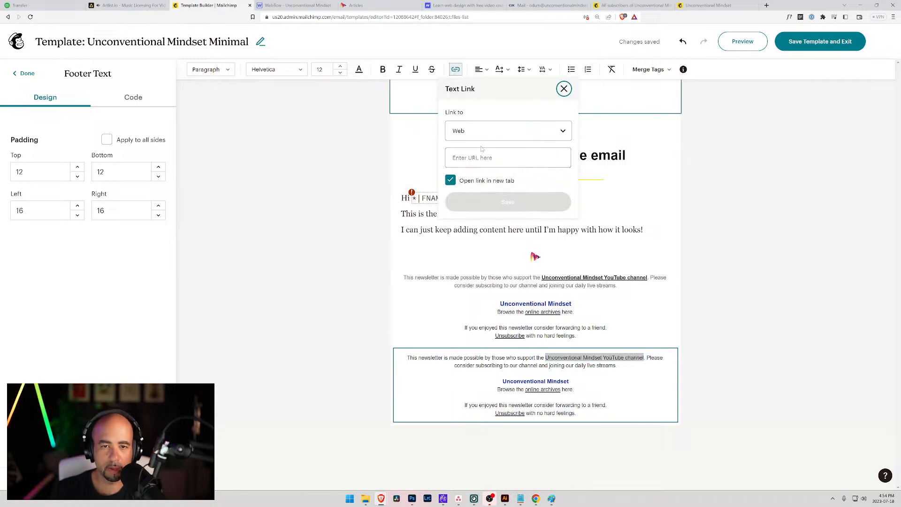
left_click(481, 155)
type("https:/")
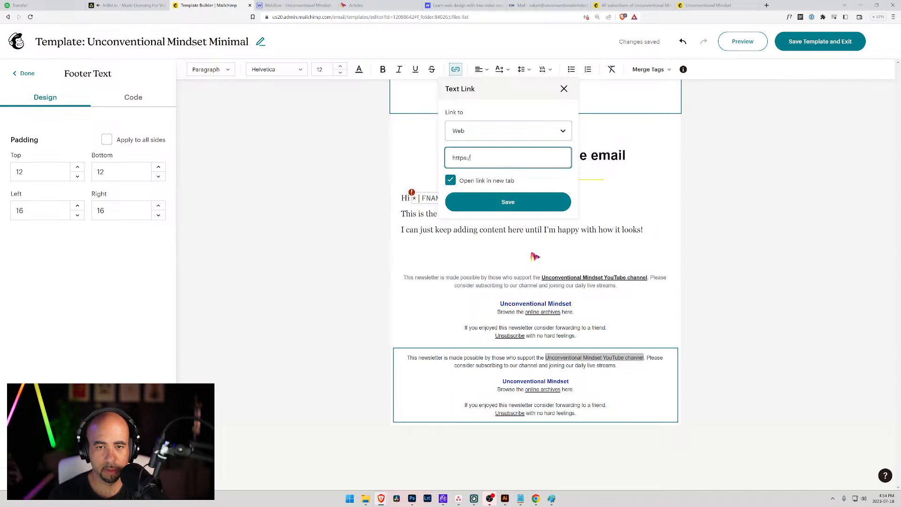
type("/")
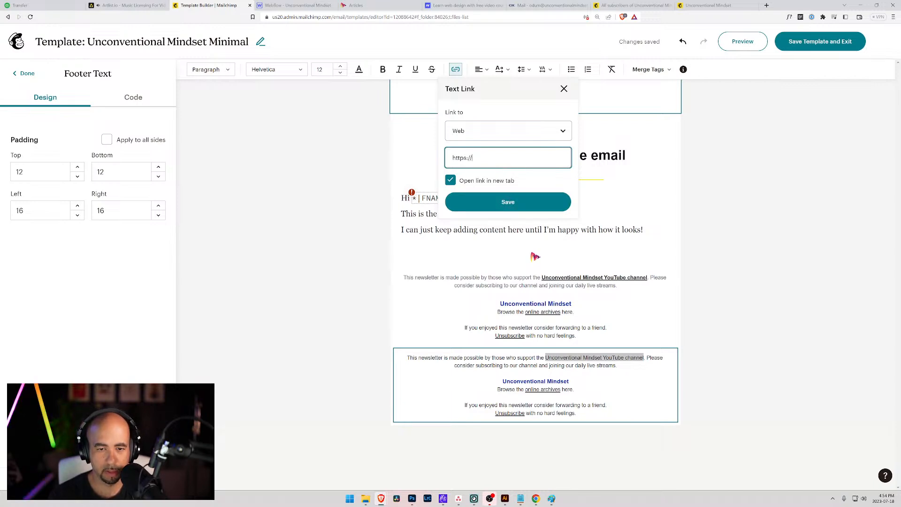
type("youtube.com/")
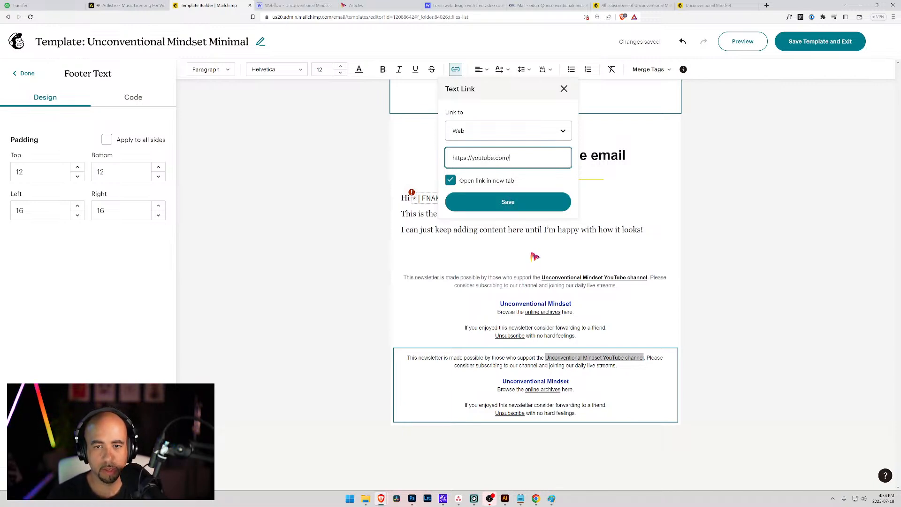
type("@odum")
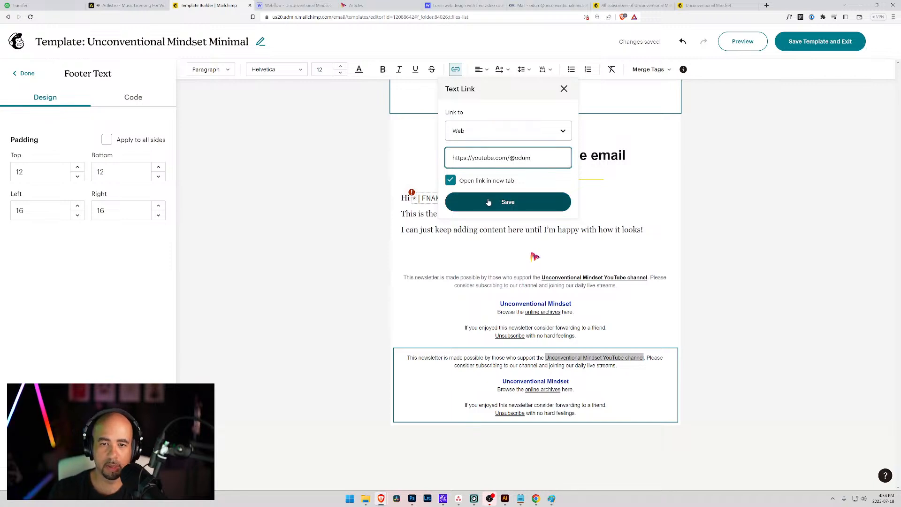
left_click(508, 202)
left_click(359, 69)
left_click(418, 294)
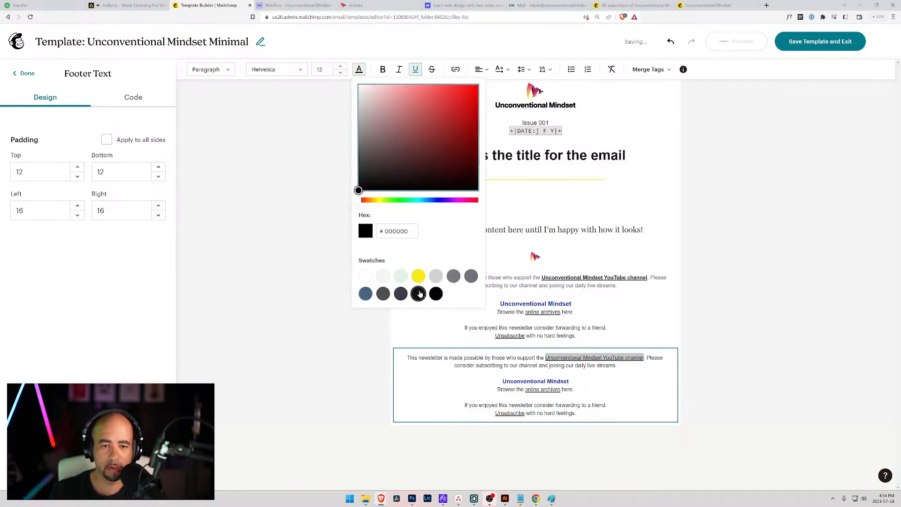
left_click(536, 371)
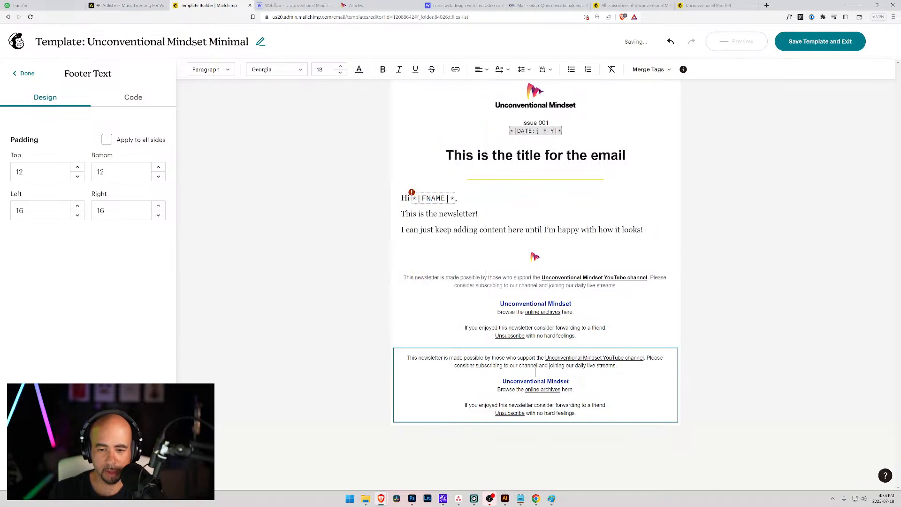
Make the online archives and Unsubscribe links near-black.
left_click_drag(561, 389, 528, 389)
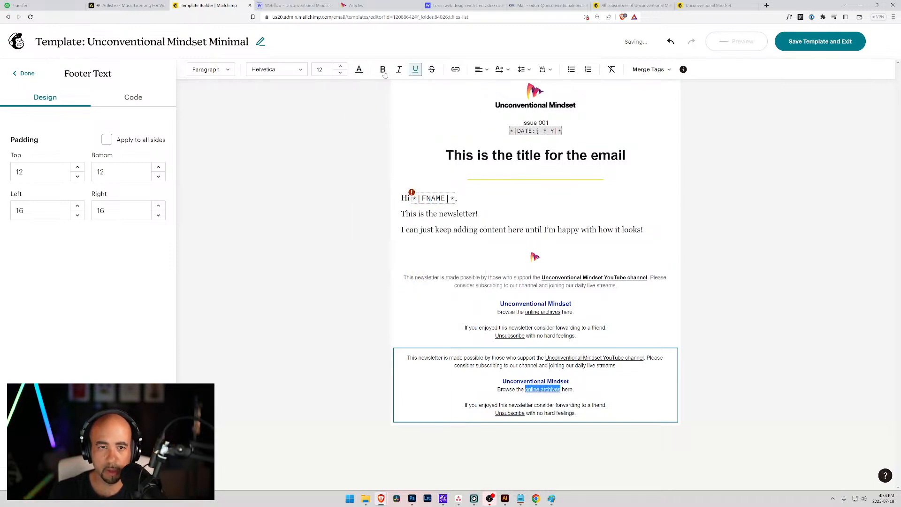
left_click(359, 69)
left_click(417, 293)
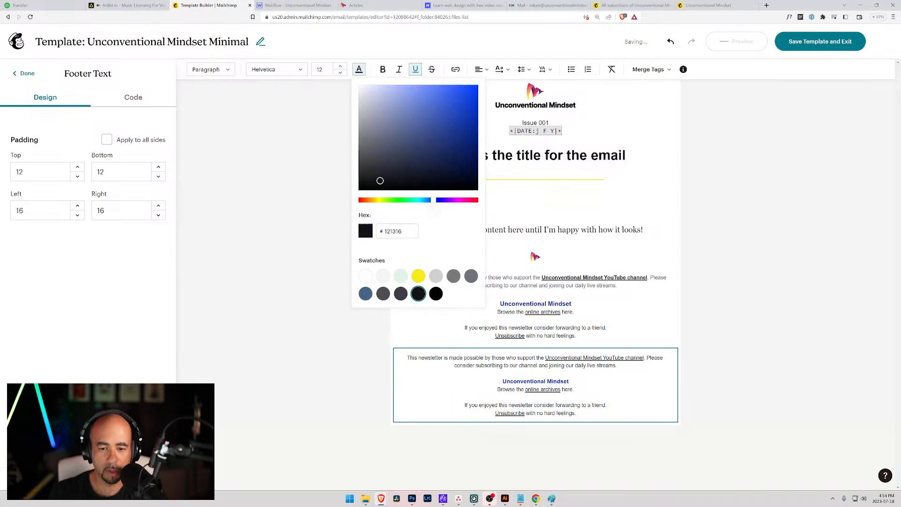
left_click_drag(525, 413, 495, 413)
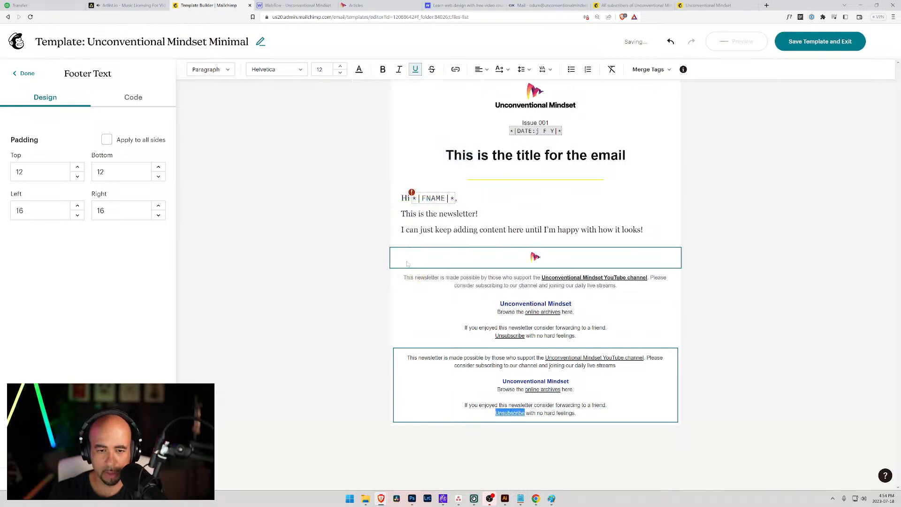
left_click(359, 69)
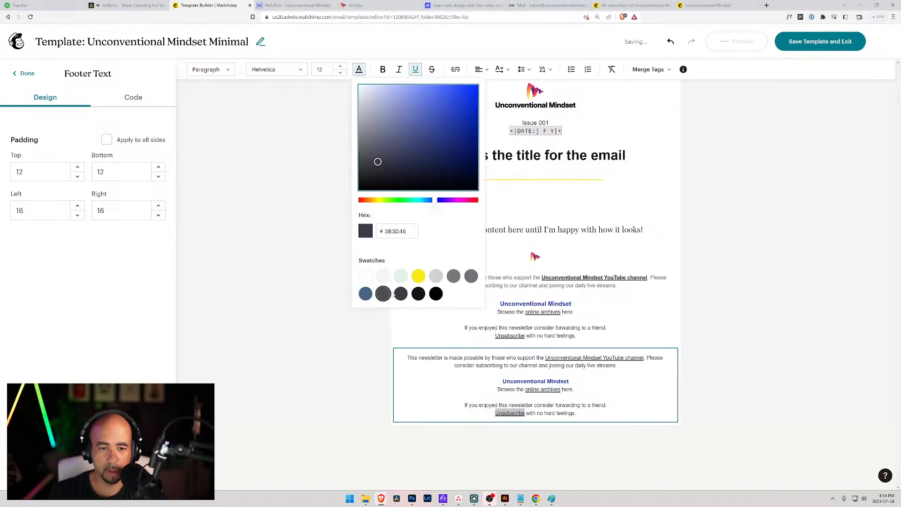
left_click(422, 298)
left_click(503, 381)
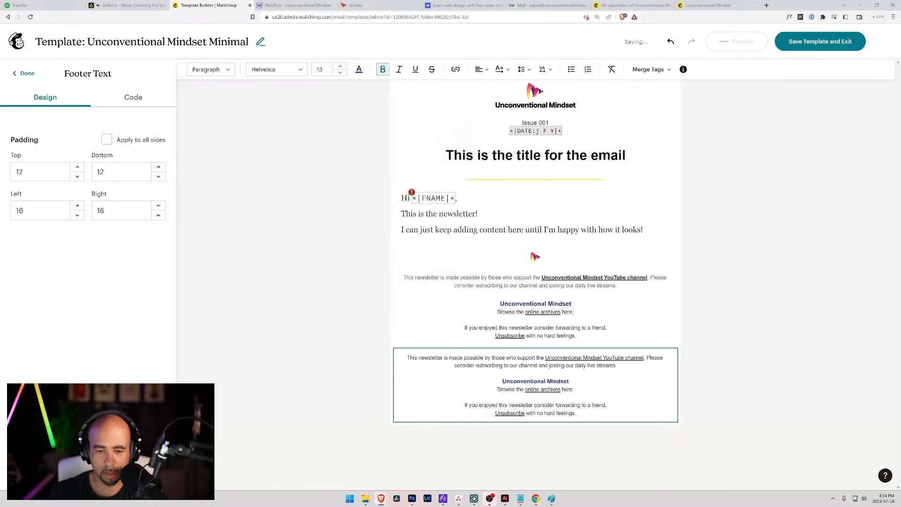
left_click(456, 365)
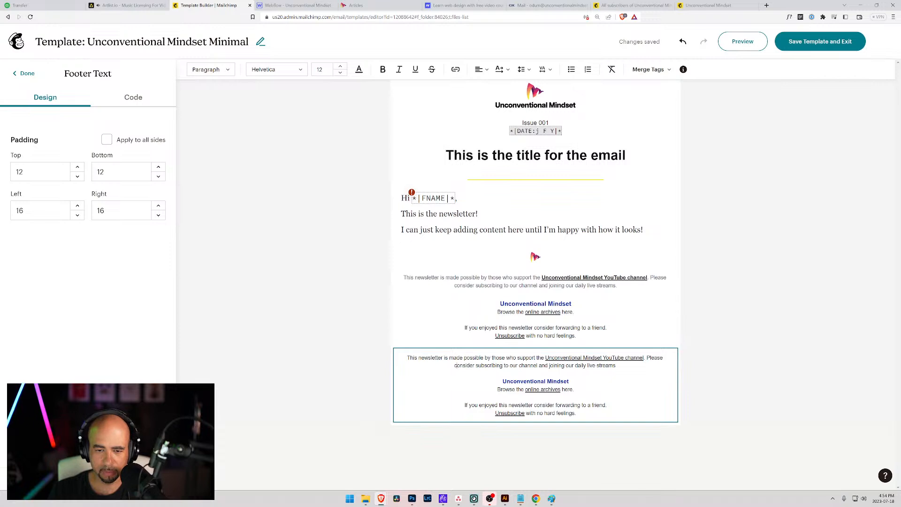
Delete the old middle footer block and the duplicate footer text block.
left_click(601, 319)
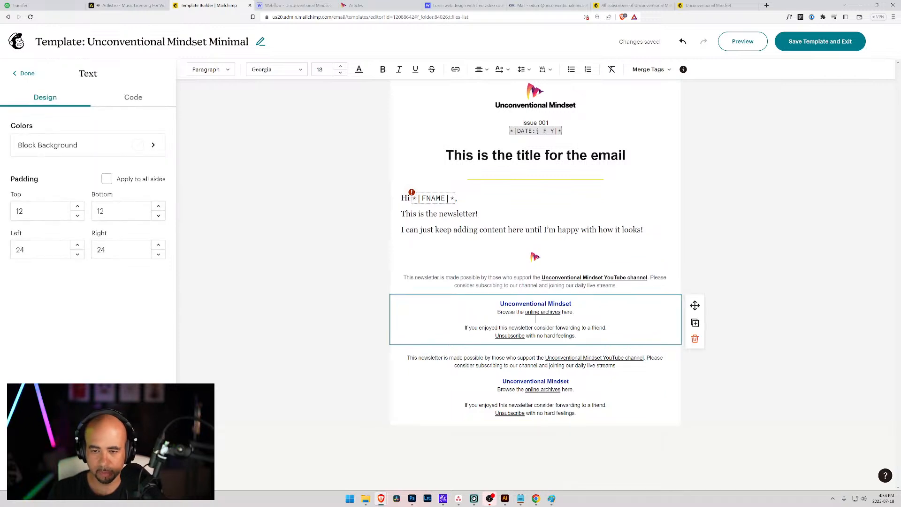
left_click(694, 337)
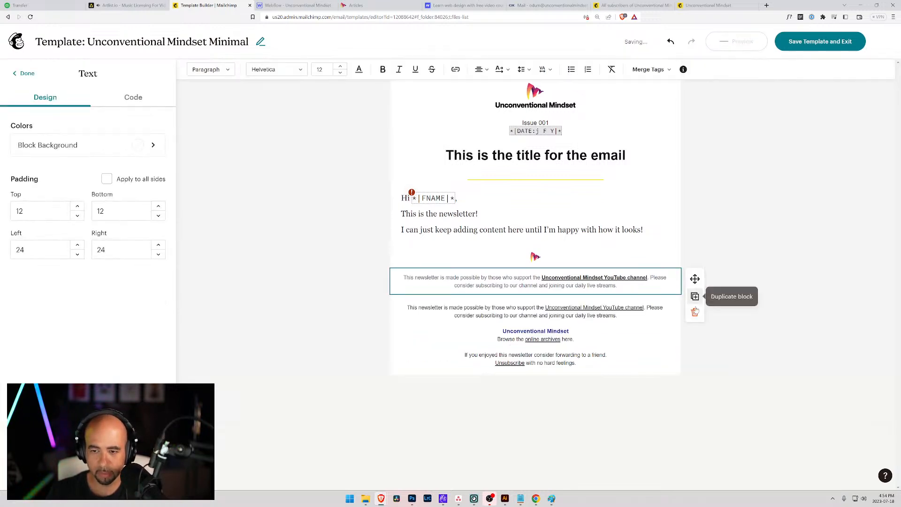
left_click(694, 312)
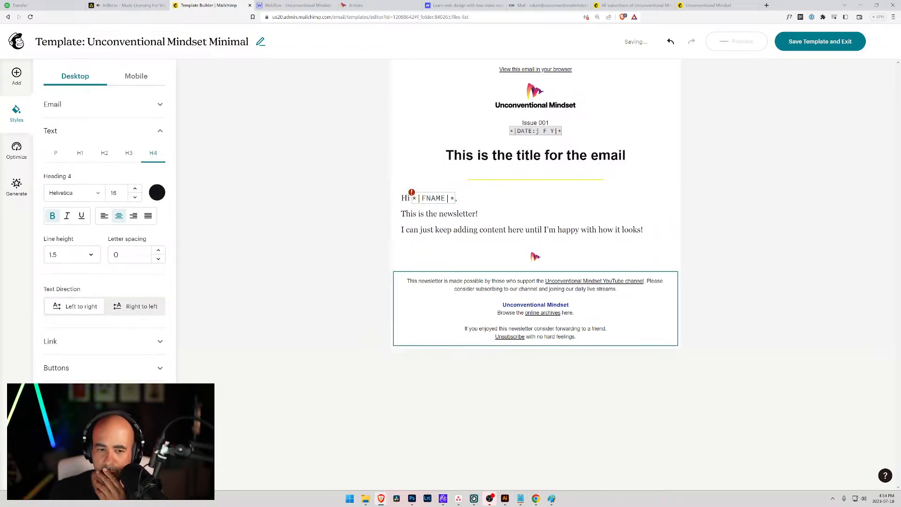
Give the remaining footer text block 50 left and right padding.
left_click(503, 305)
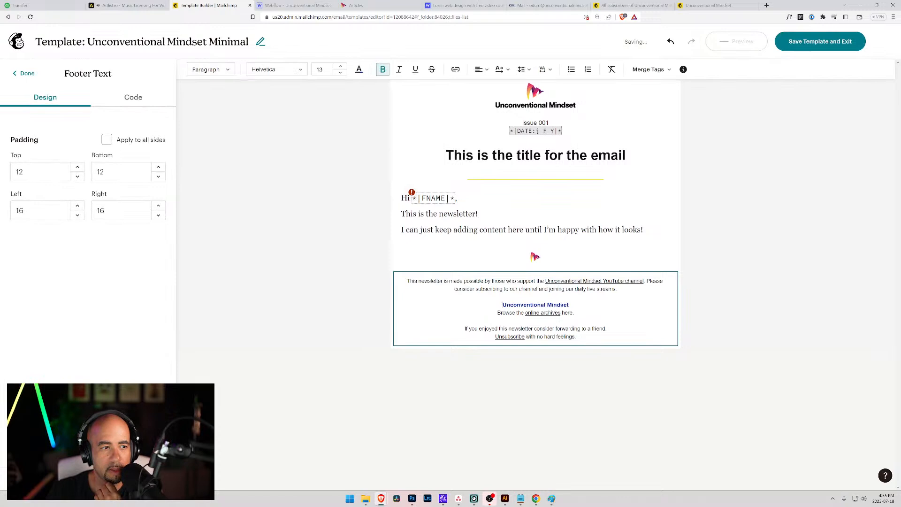
left_click(57, 211)
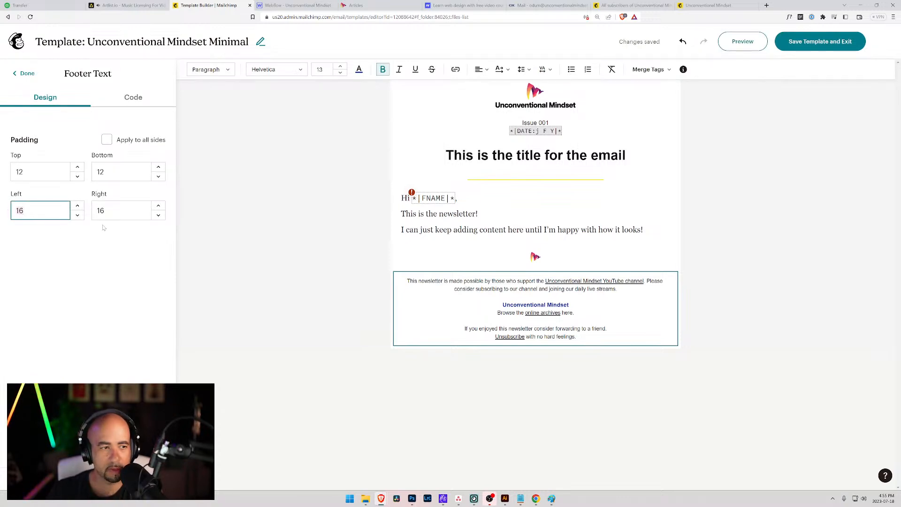
key("BackSpace")
key("BackSpace")
type("32")
key("Tab")
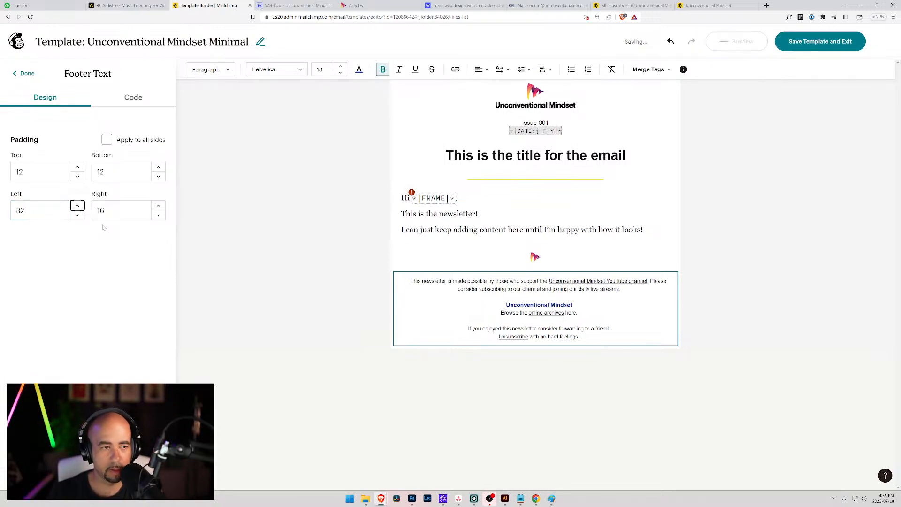
key("shift+Tab")
type("50")
key("Tab")
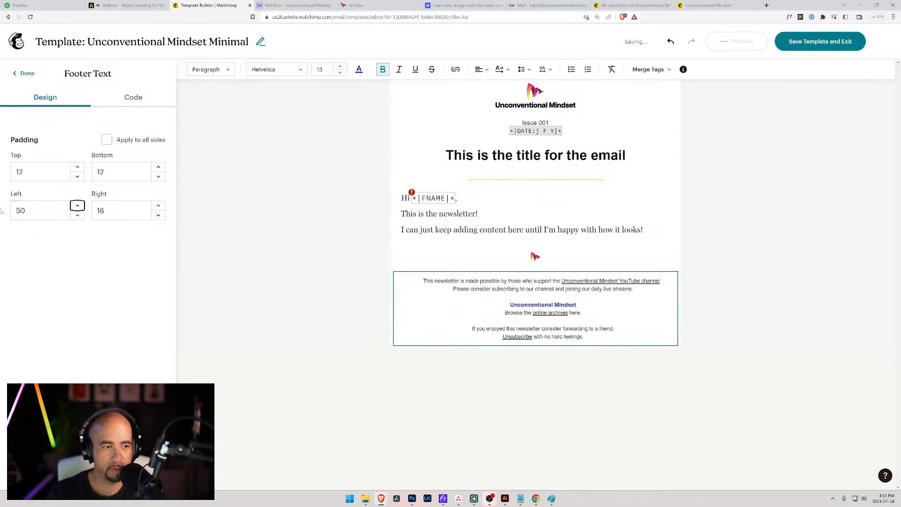
key("Tab")
key("Tab")
type("50")
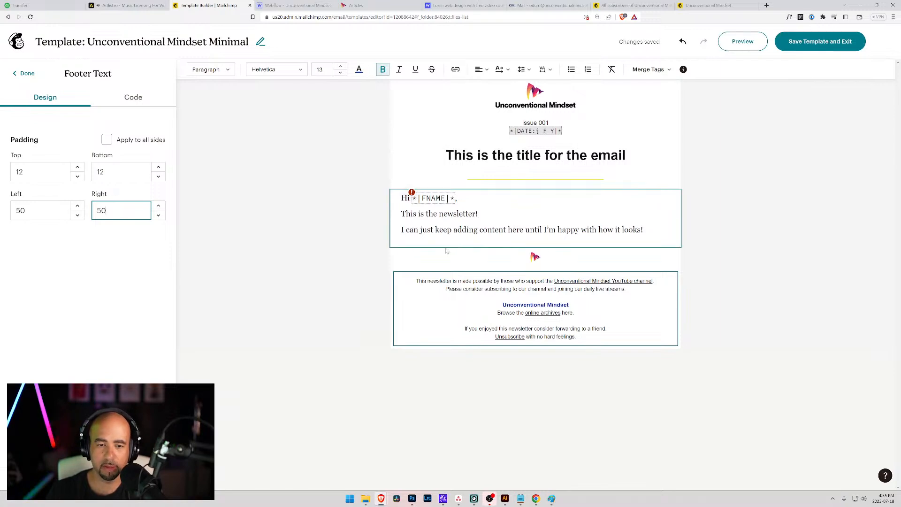
Set the email background colour to white in the Email styles.
left_click(277, 109)
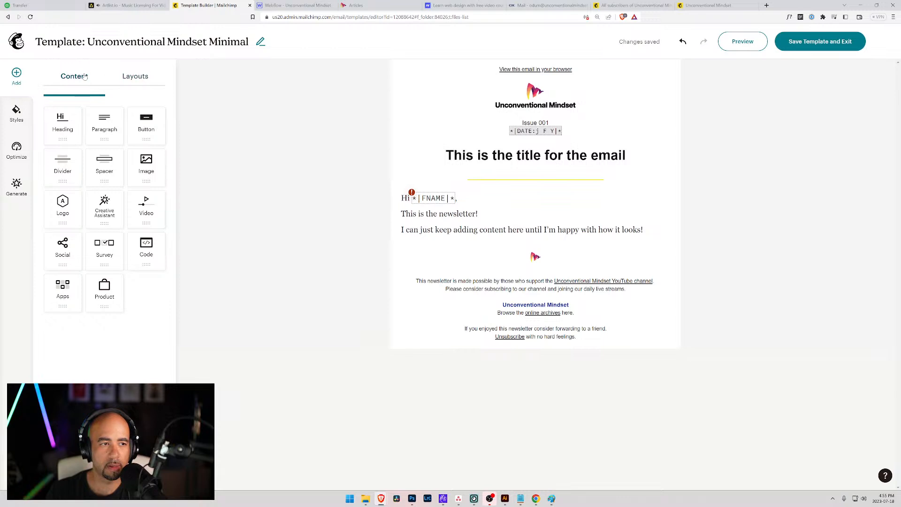
left_click(135, 78)
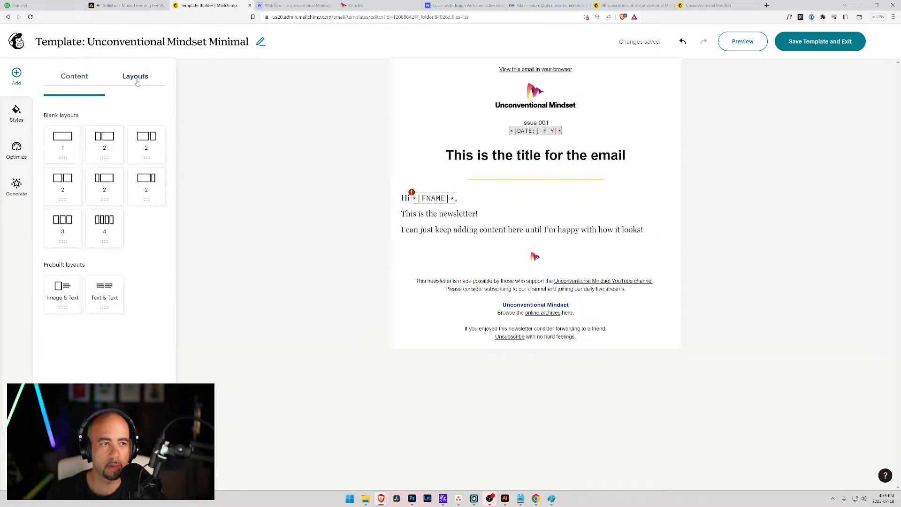
left_click(84, 82)
left_click(19, 118)
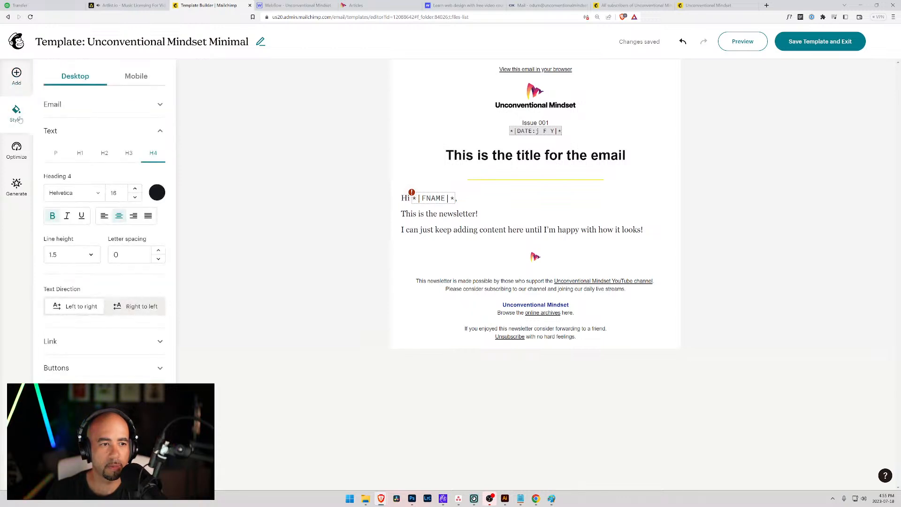
left_click(71, 106)
left_click(58, 140)
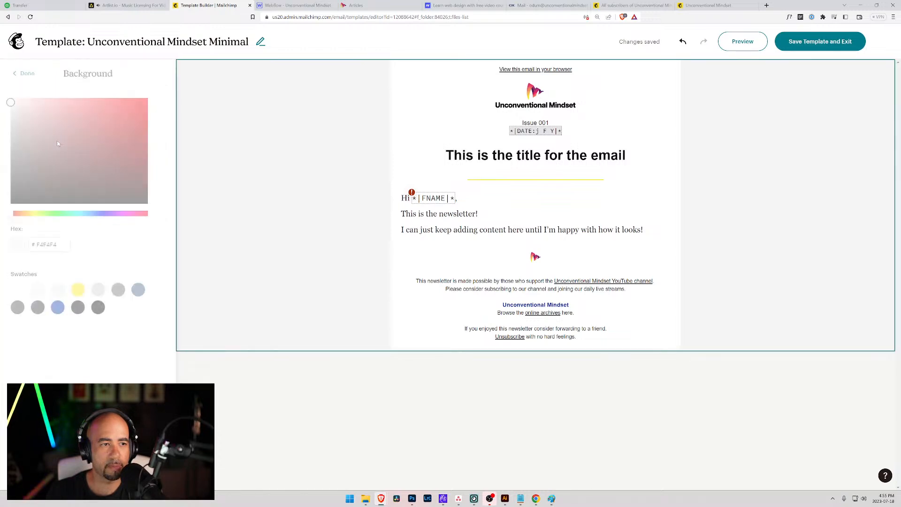
left_click_drag(21, 132, 9, 97)
Confirm the white background, preview the template, and close the preview.
left_click(24, 73)
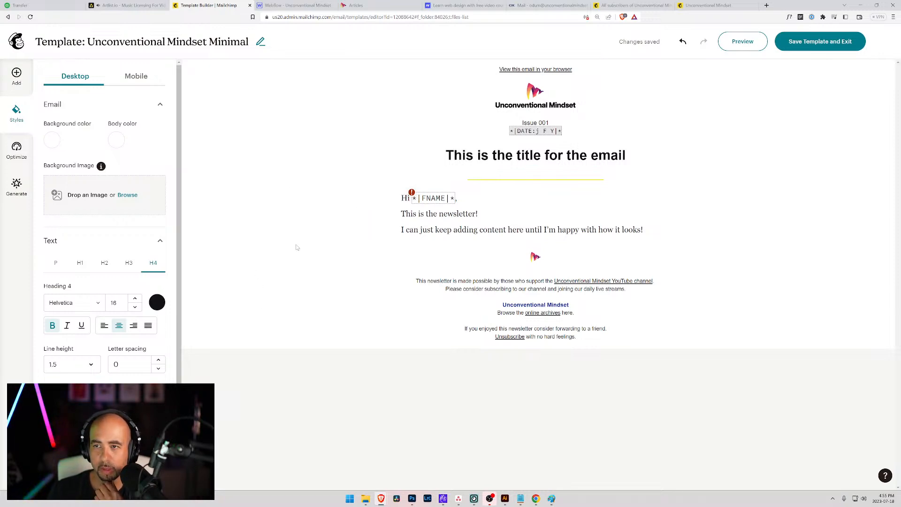
left_click(740, 42)
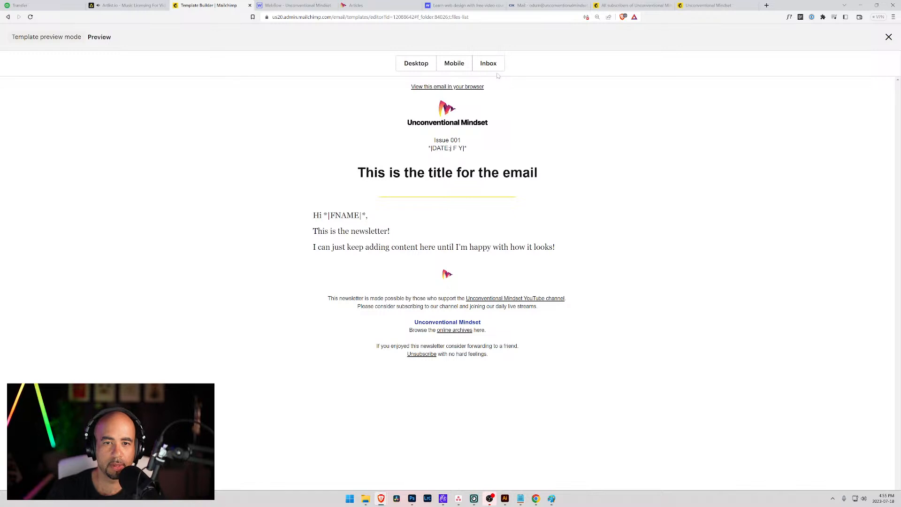
left_click(888, 36)
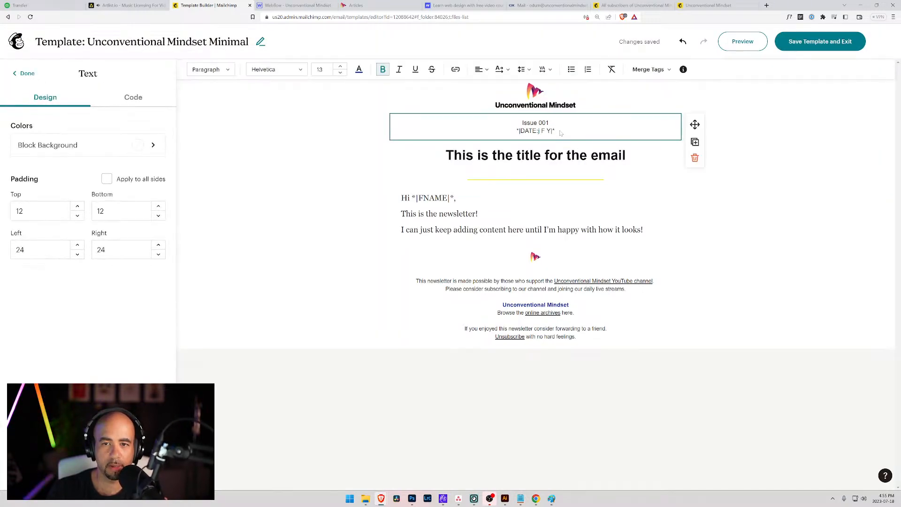
Colour the 'Issue 001' text dark grey.
left_click_drag(559, 131, 527, 123)
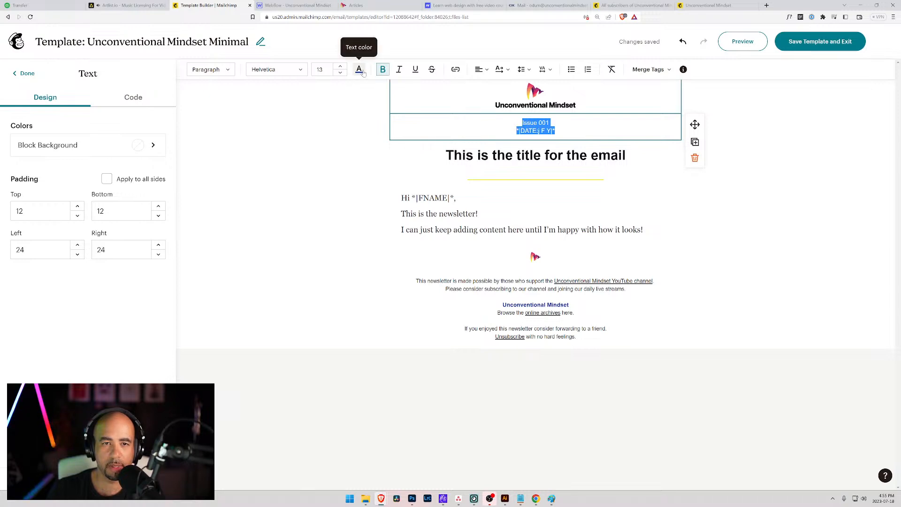
left_click(552, 124)
left_click_drag(553, 124, 520, 123)
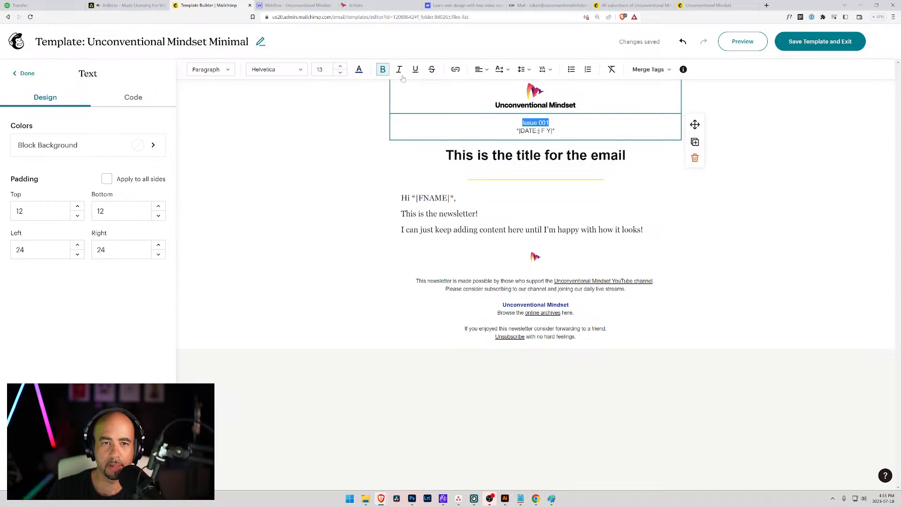
left_click(359, 70)
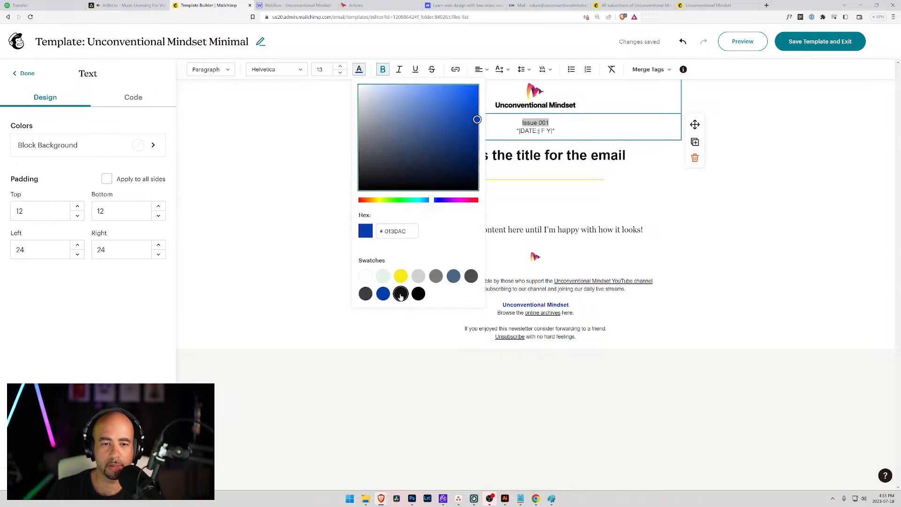
left_click(366, 294)
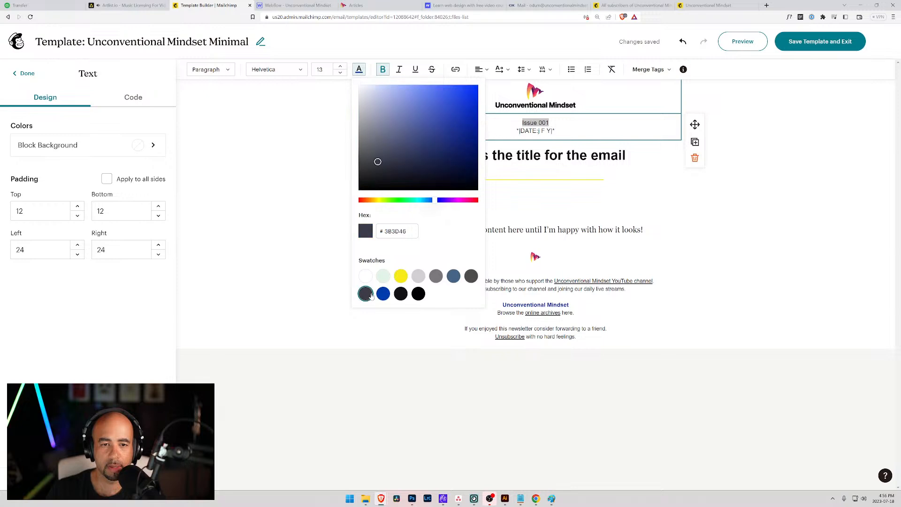
left_click(558, 135)
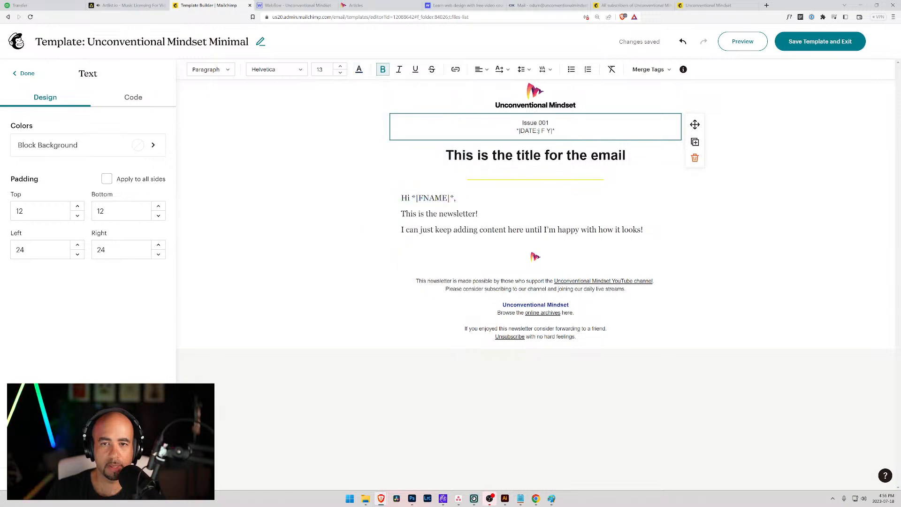
left_click_drag(552, 123, 517, 125)
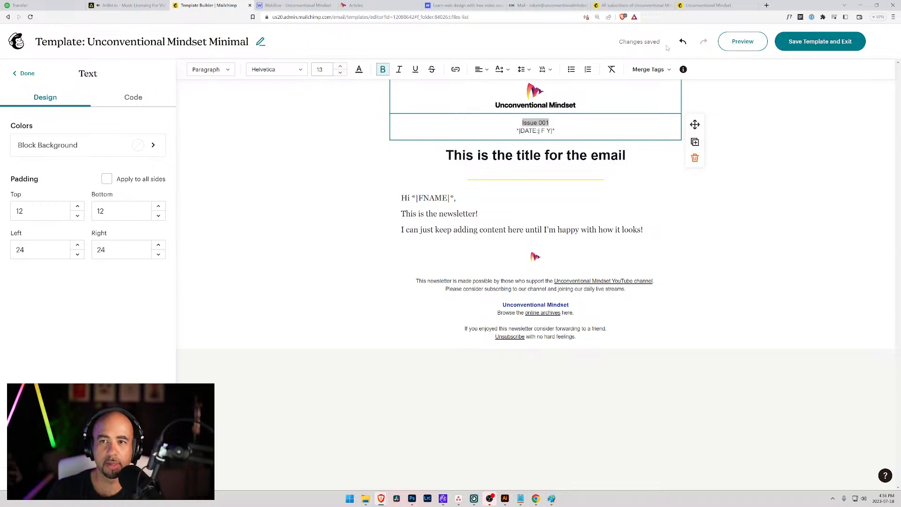
Reopen the 'Issue 001' block to lower its font size, then reload the editor.
left_click(27, 73)
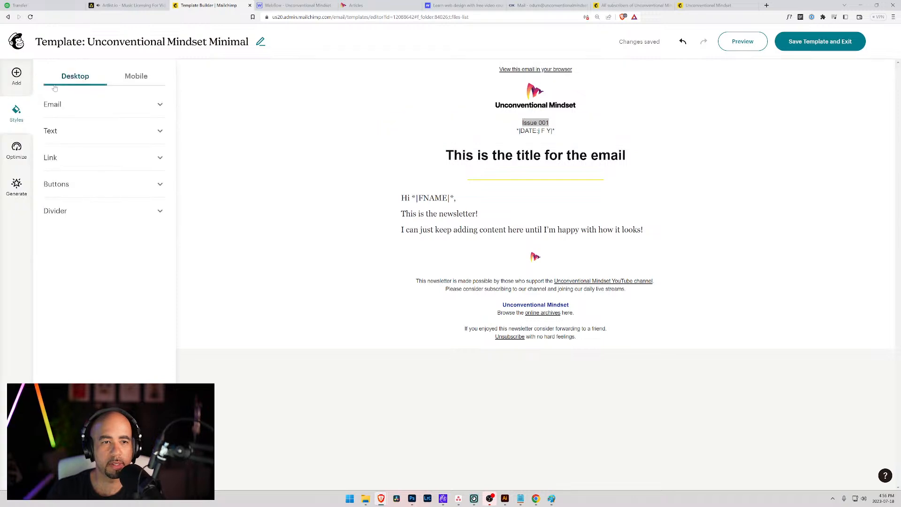
left_click(16, 80)
left_click(16, 115)
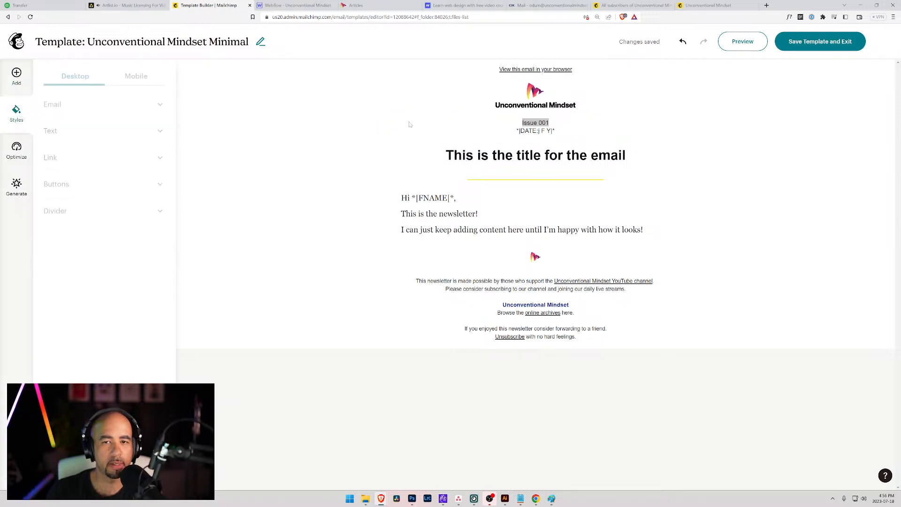
left_click(535, 127)
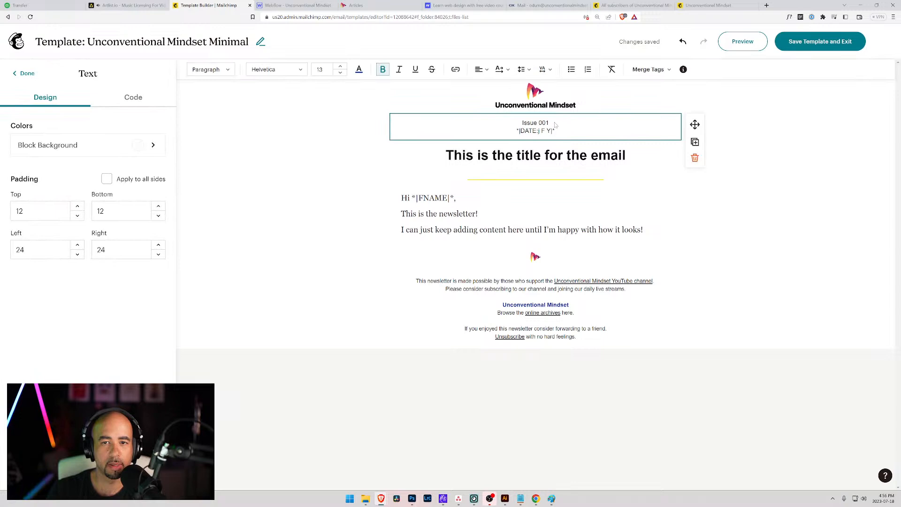
left_click(342, 74)
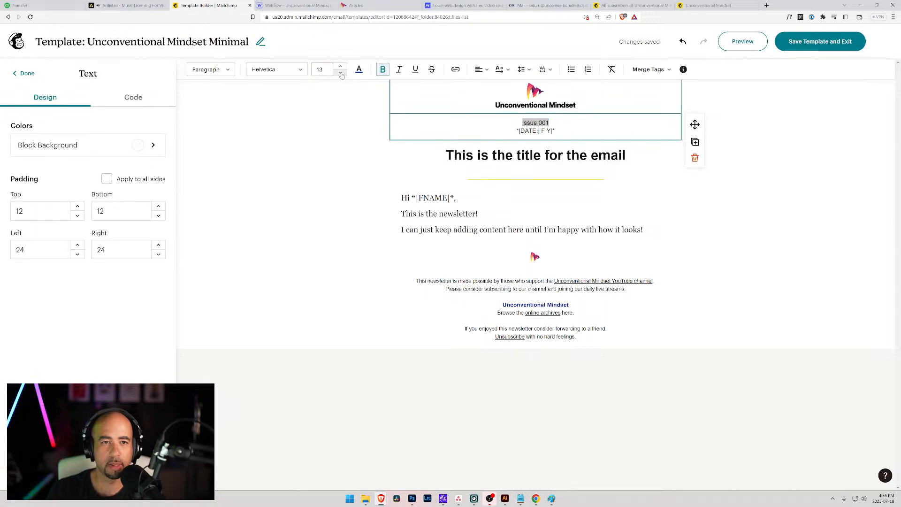
left_click(30, 17)
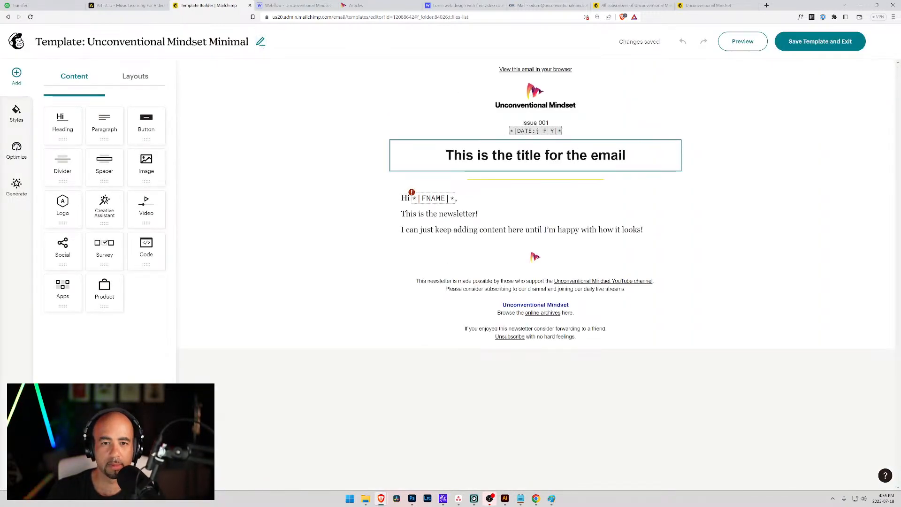
Set 'Issue 001' to font size 12 in dark grey.
left_click(542, 124)
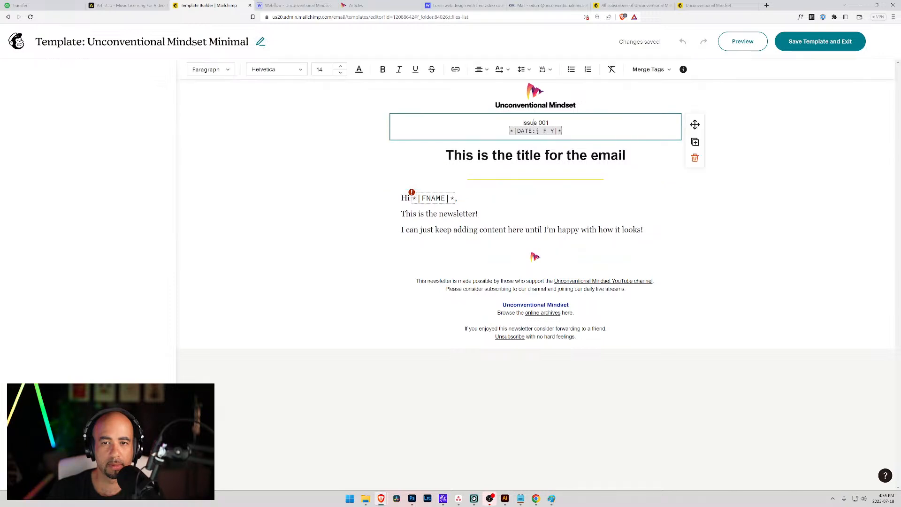
left_click_drag(549, 123, 522, 123)
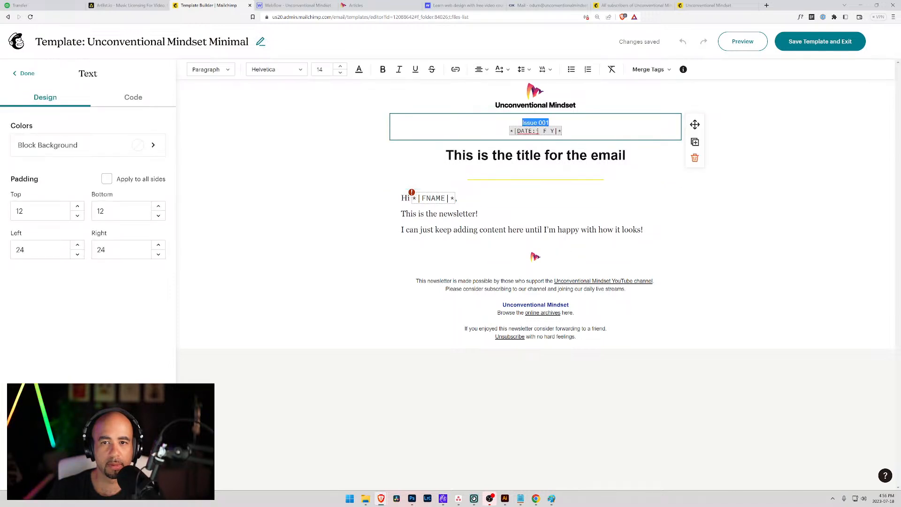
left_click(340, 73)
left_click(340, 74)
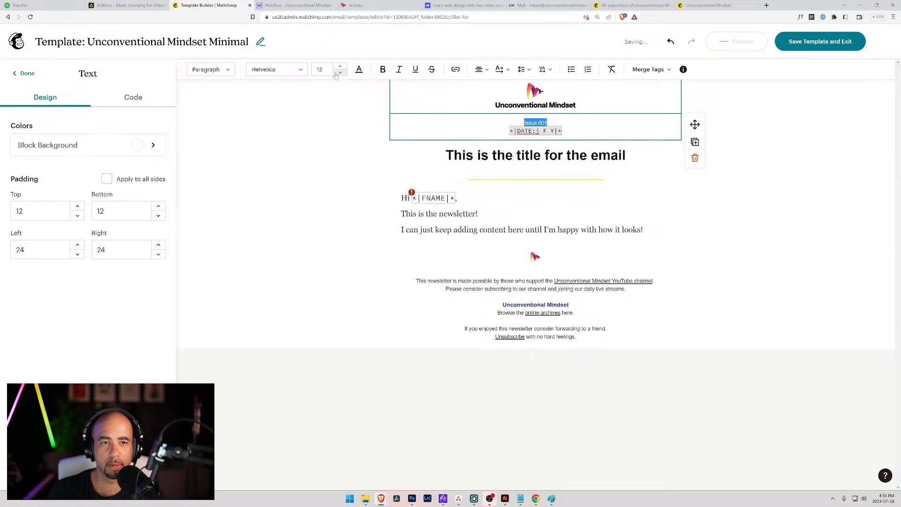
left_click(359, 70)
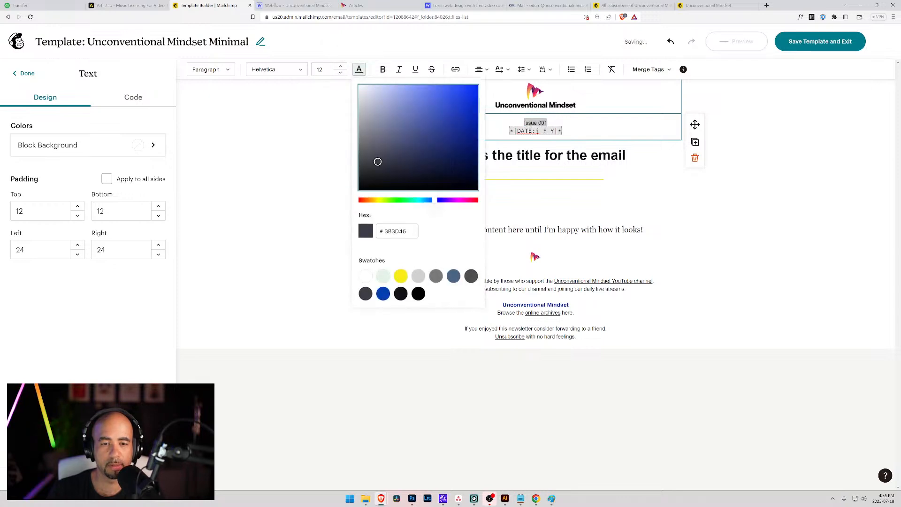
left_click(402, 294)
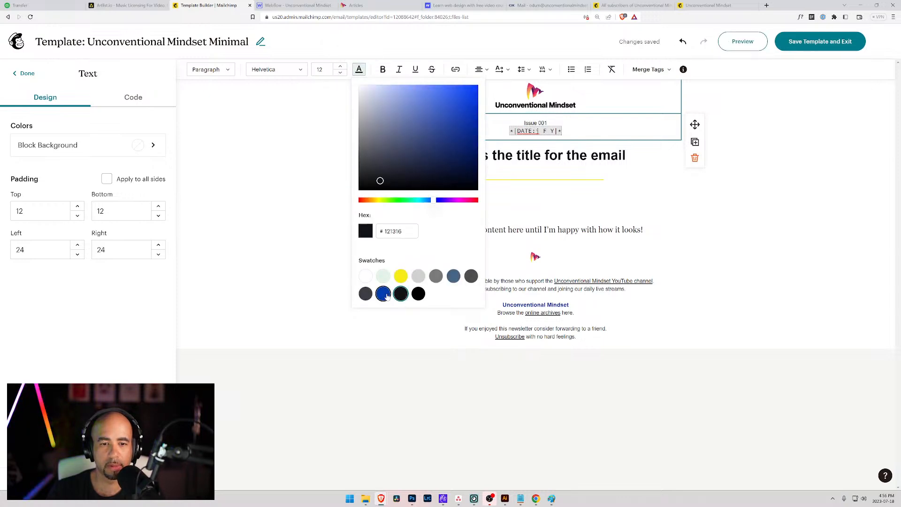
left_click(366, 295)
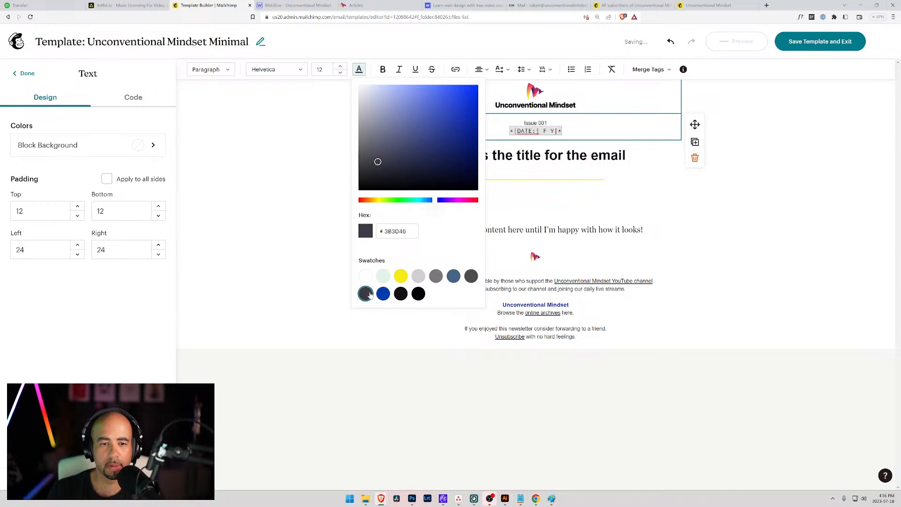
left_click(565, 131)
Set the date merge tag to font size 12 and change its text colour.
left_click_drag(563, 132, 510, 132)
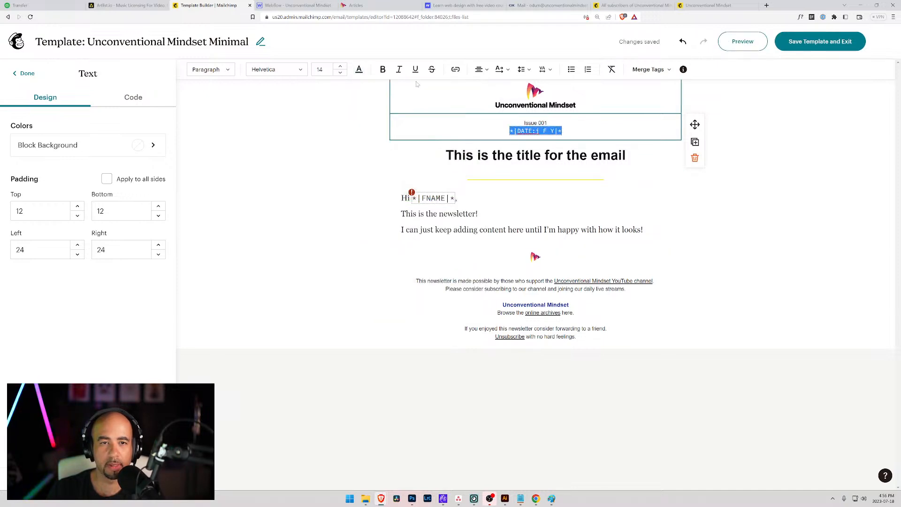
left_click(341, 73)
left_click(359, 70)
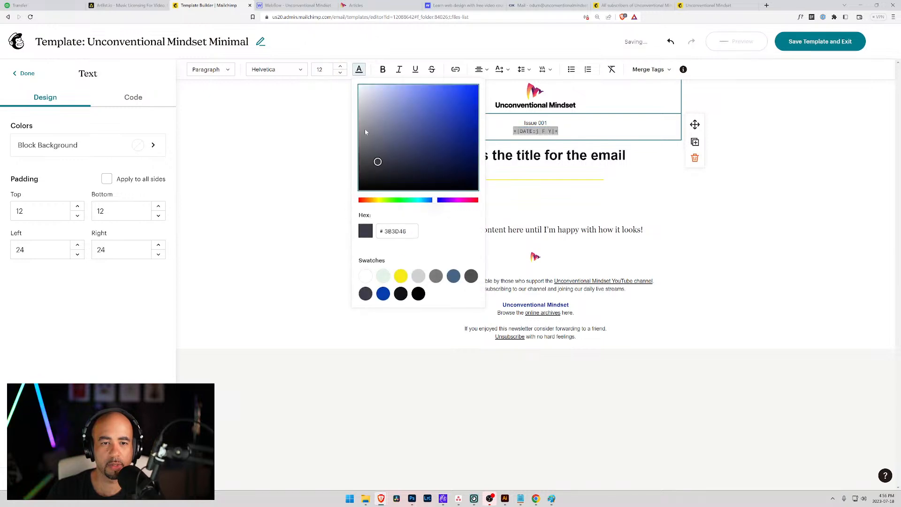
left_click(383, 293)
left_click(547, 123)
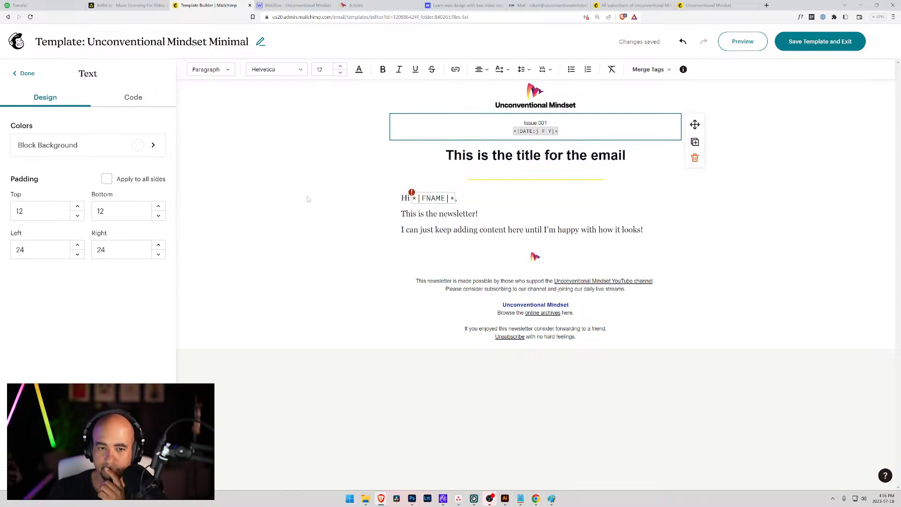
Lower the three body text lines from size 18 to 16.
left_click(488, 215)
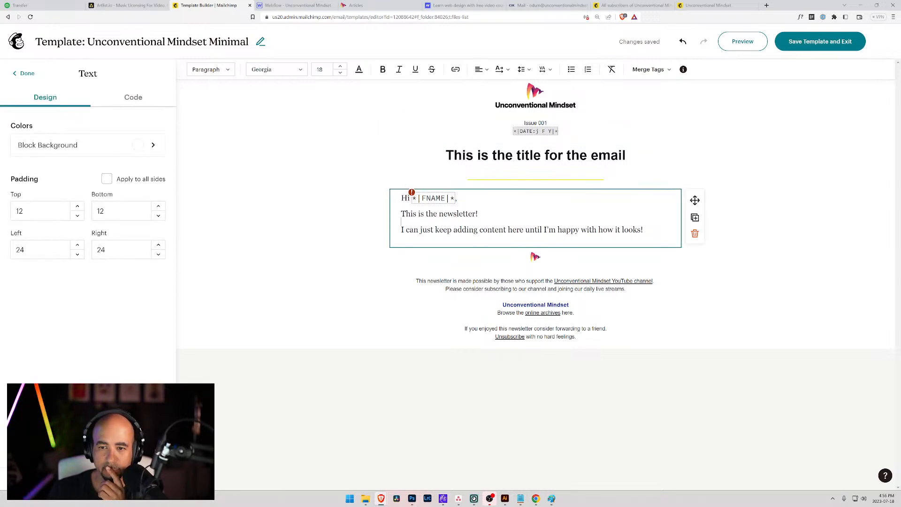
left_click_drag(644, 230, 378, 197)
left_click(340, 73)
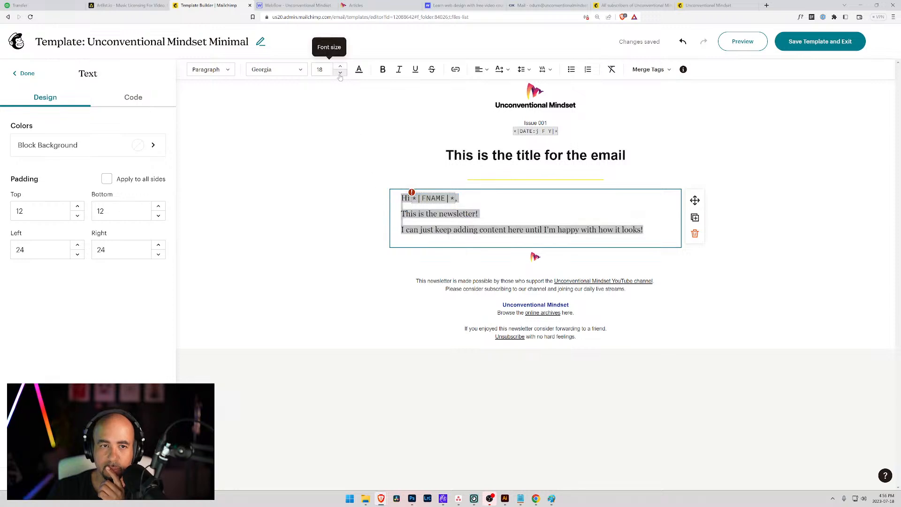
left_click(340, 72)
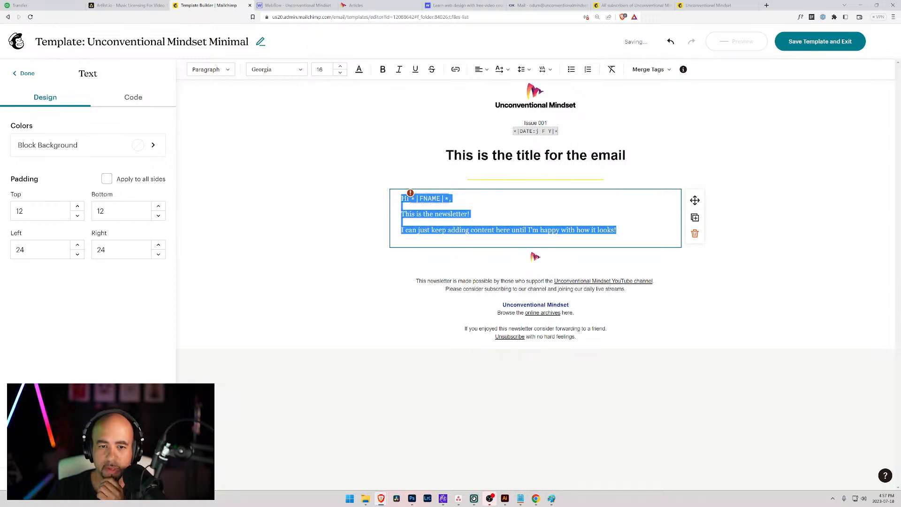
left_click(401, 222)
left_click(831, 281)
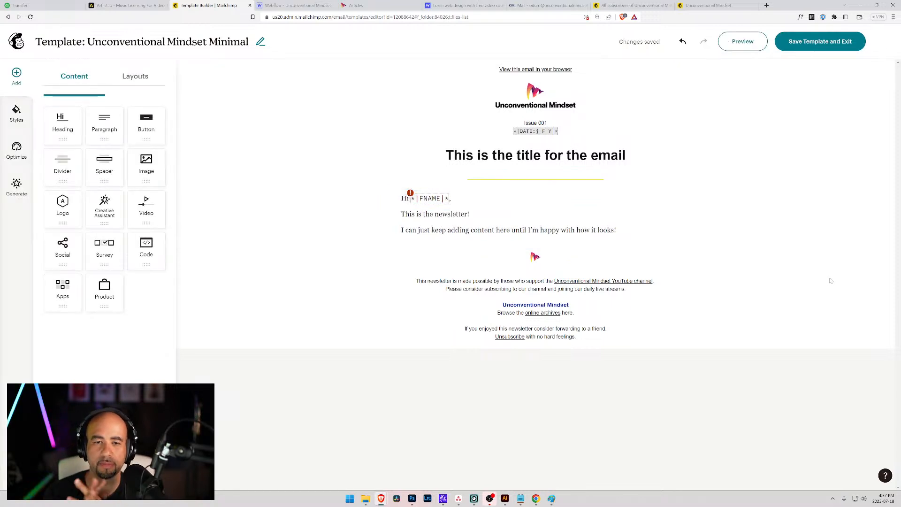
Look over the email title block's HTML and design settings, then bring up the Styles panel.
left_click(575, 143)
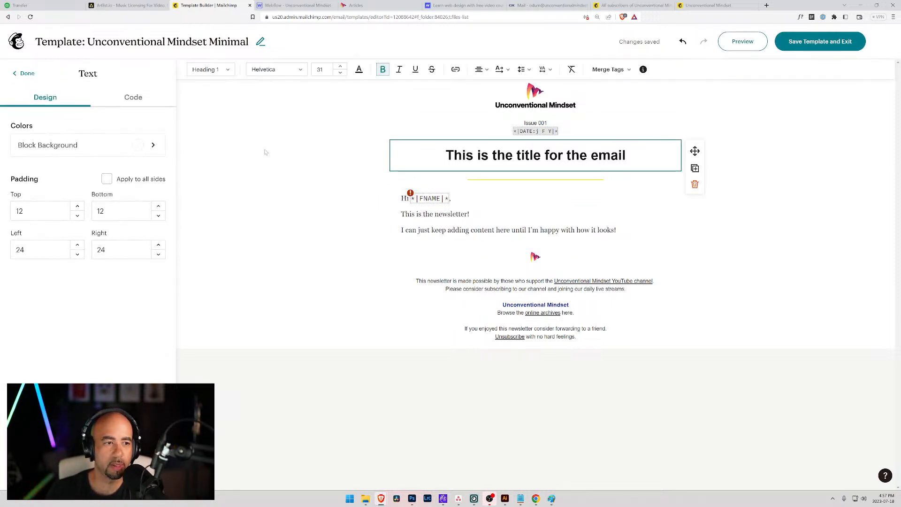
left_click(134, 97)
left_click(58, 97)
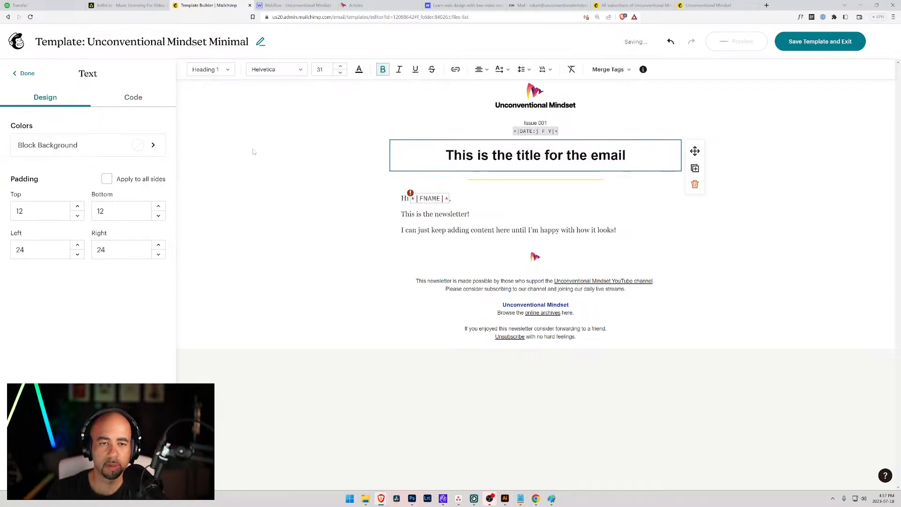
left_click(23, 73)
left_click(16, 113)
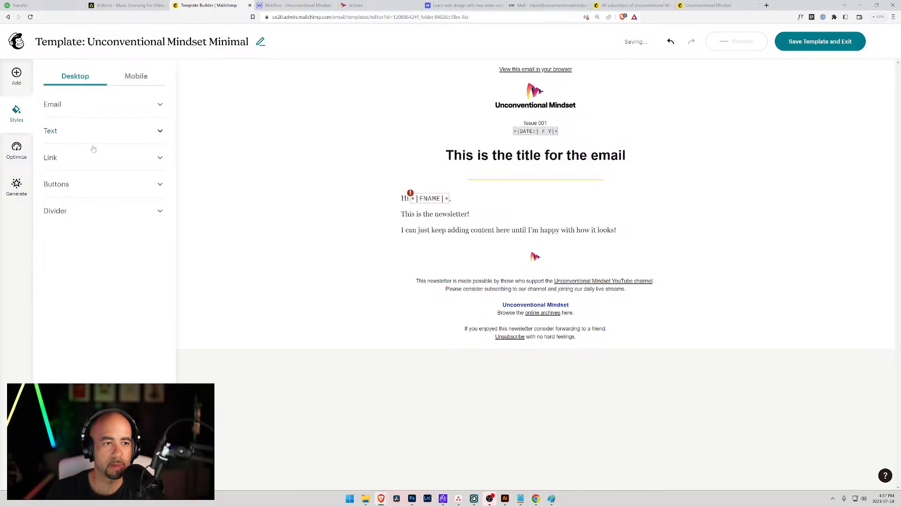
Expand the Email text styles and reduce Heading 1 size to 28.
left_click(56, 105)
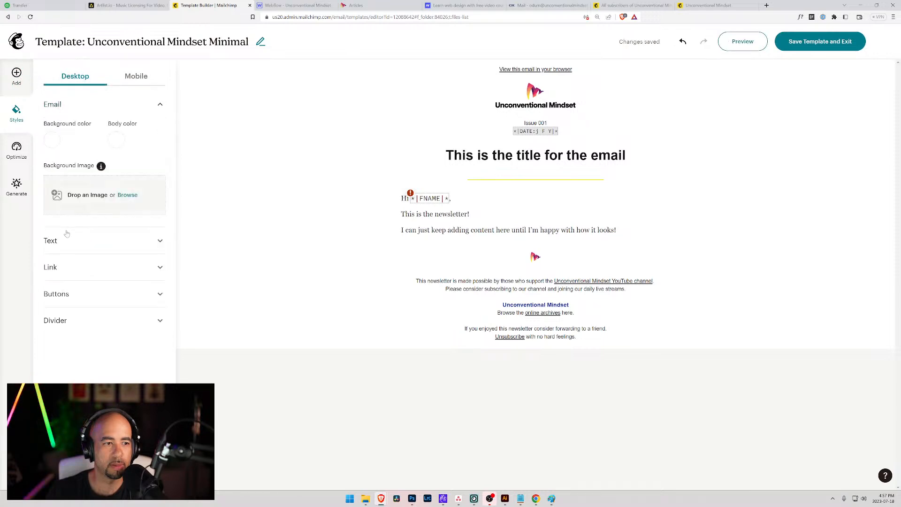
left_click(65, 241)
scroll(68, 230, "down", 1)
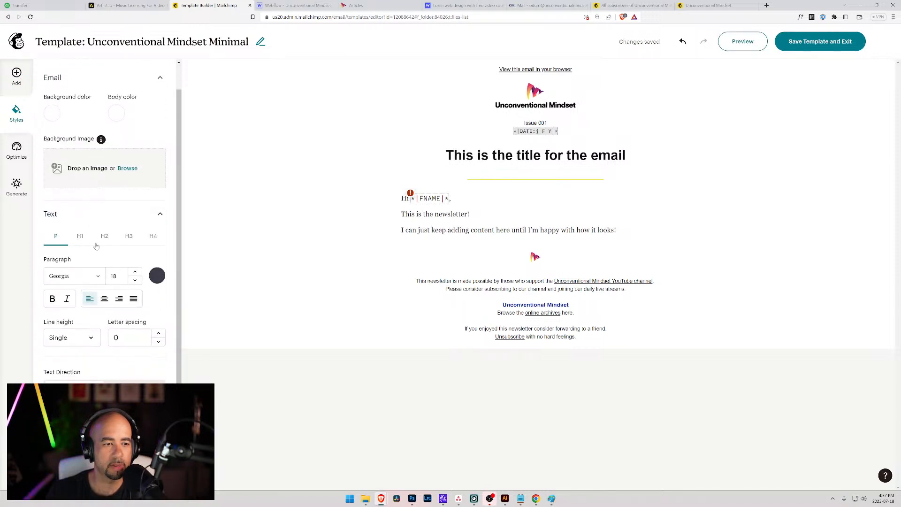
left_click(137, 283)
left_click(137, 283)
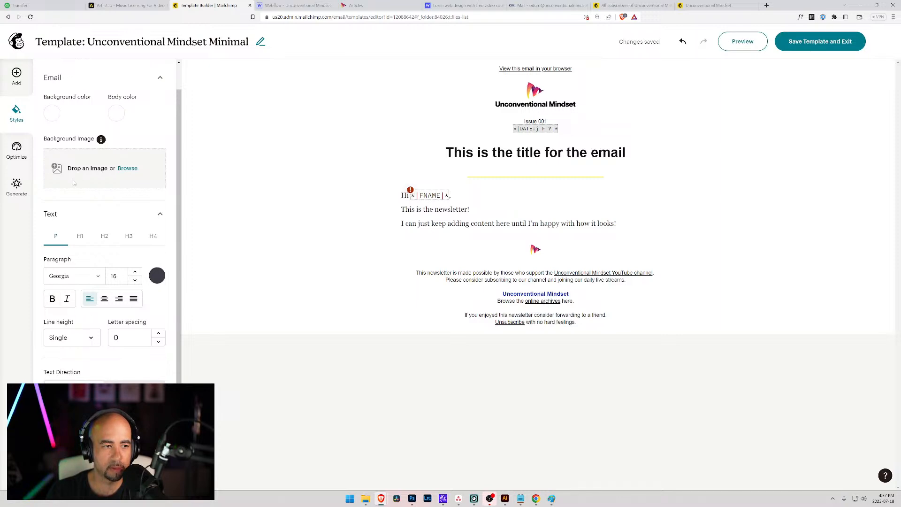
left_click(81, 237)
left_click(136, 280)
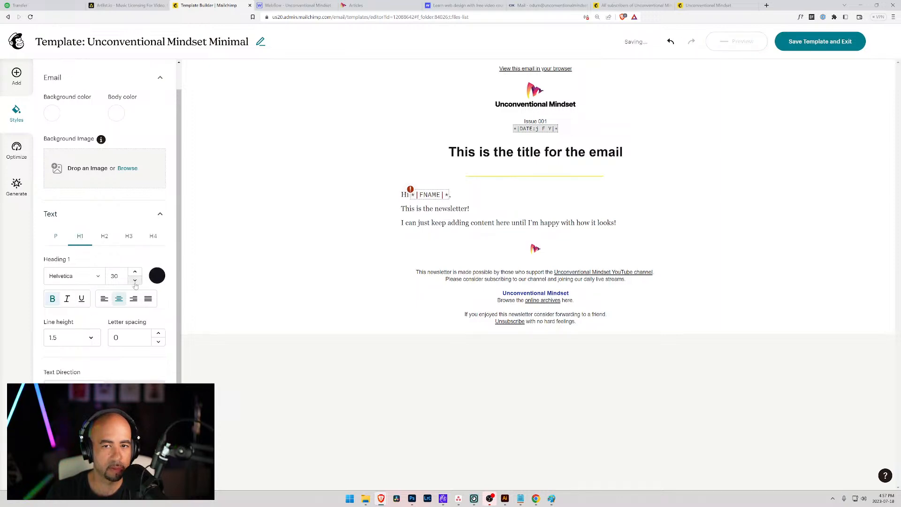
left_click(135, 281)
left_click(135, 280)
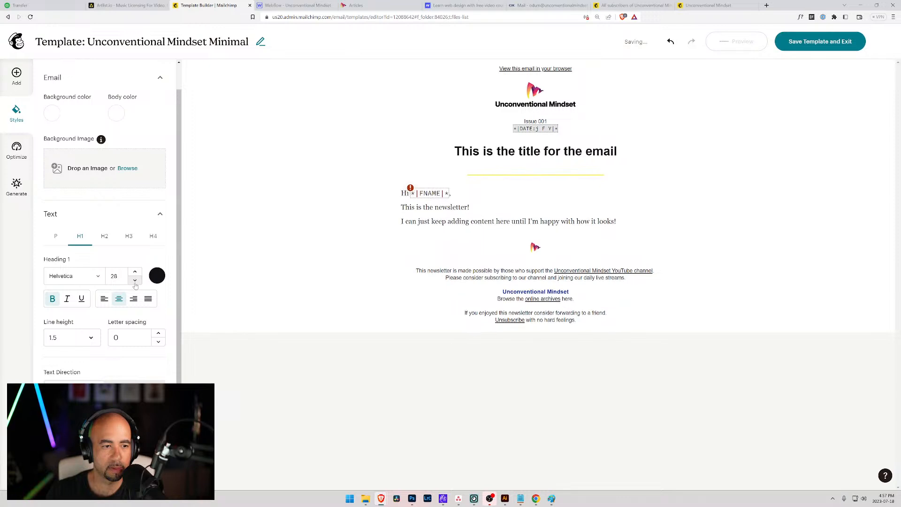
Review the H2, H3 and H4 styles, lowering Heading 3 to 20, then open the link colour picker.
left_click(105, 237)
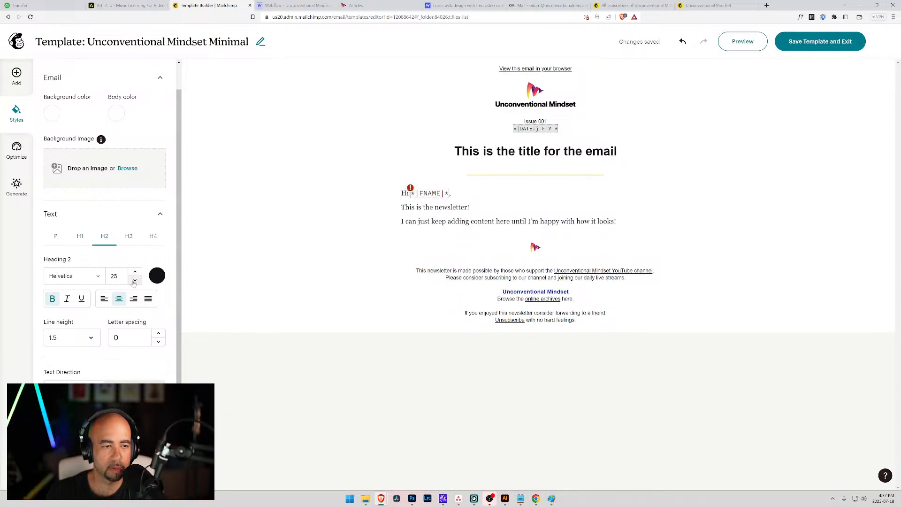
left_click(128, 239)
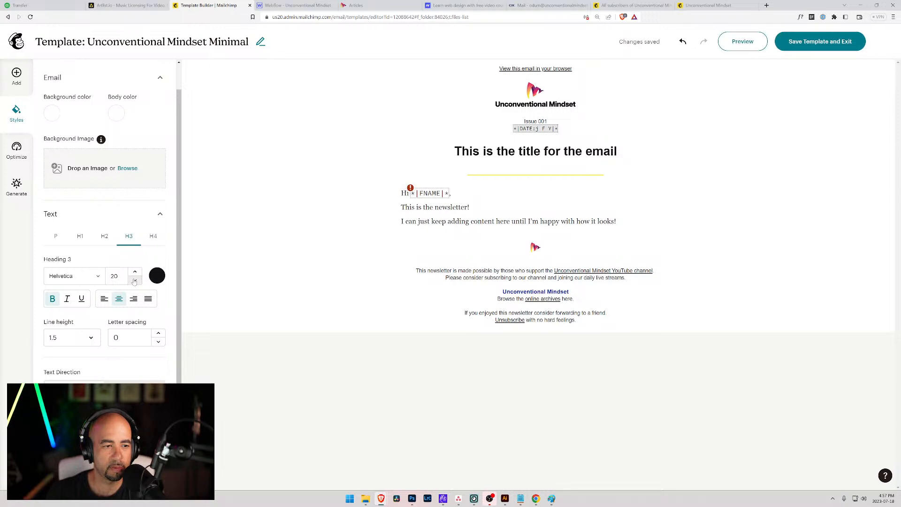
left_click(134, 280)
left_click(154, 237)
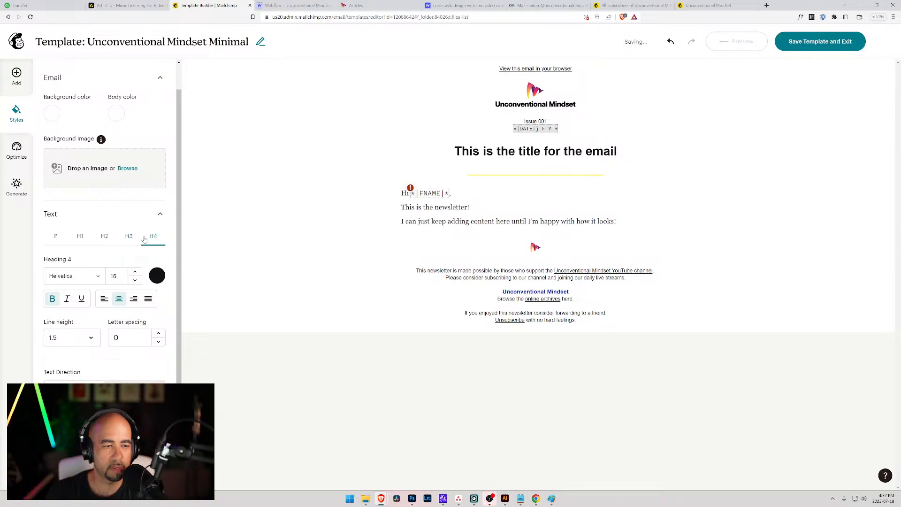
left_click(56, 237)
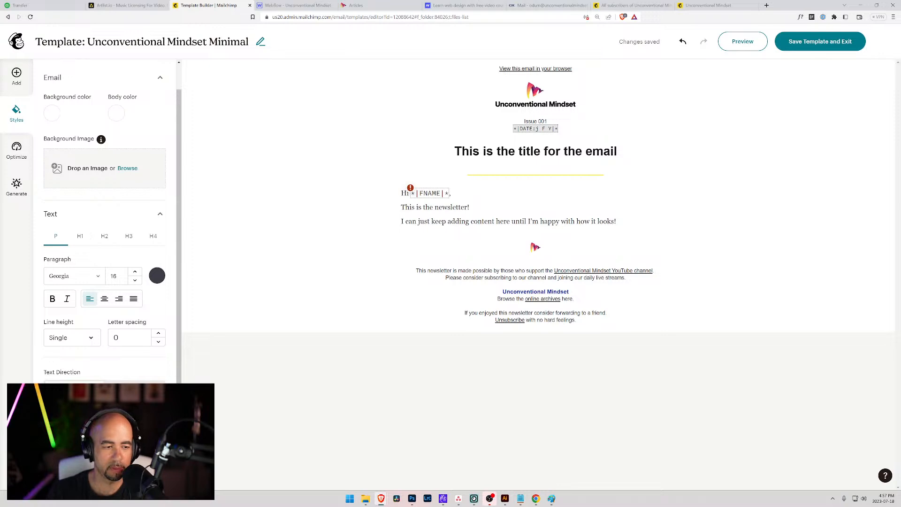
scroll(87, 355, "down", 1)
left_click(53, 413)
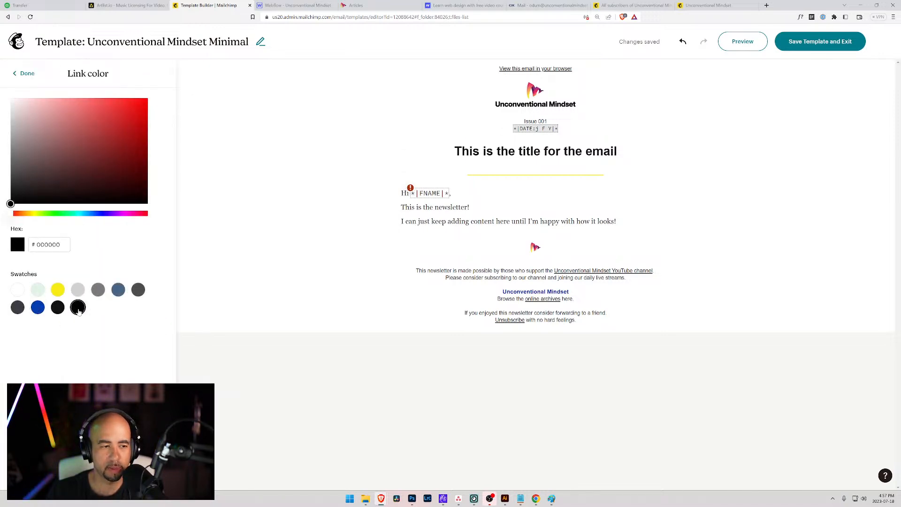
Set the link colour to near-black #121316.
left_click(60, 308)
left_click(26, 74)
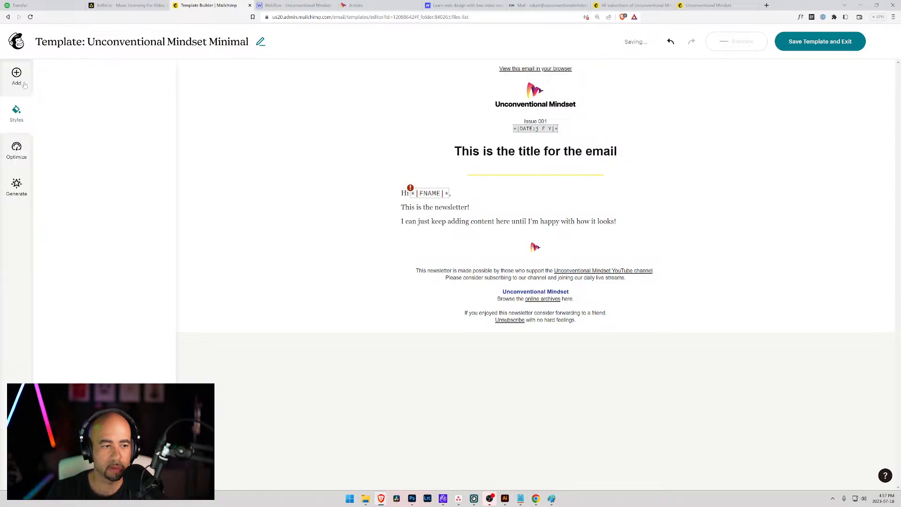
scroll(105, 372, "down", 2)
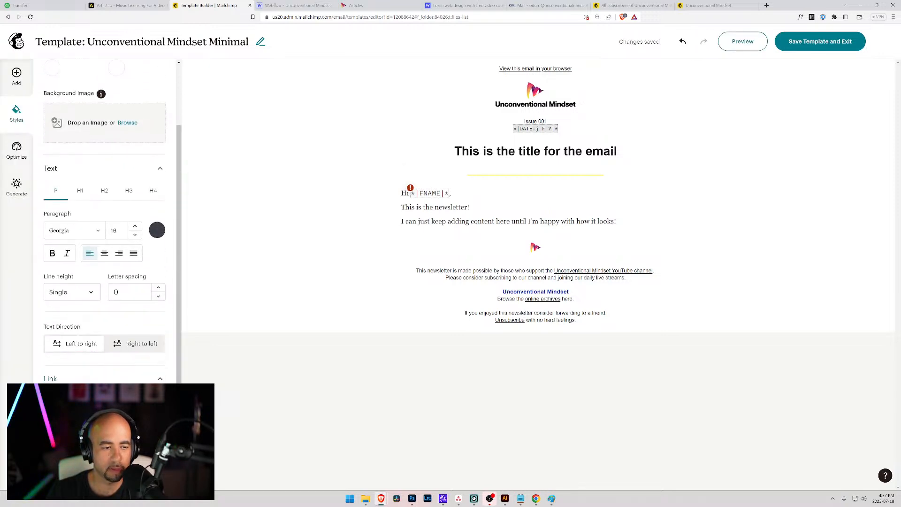
scroll(134, 315, "down", 5)
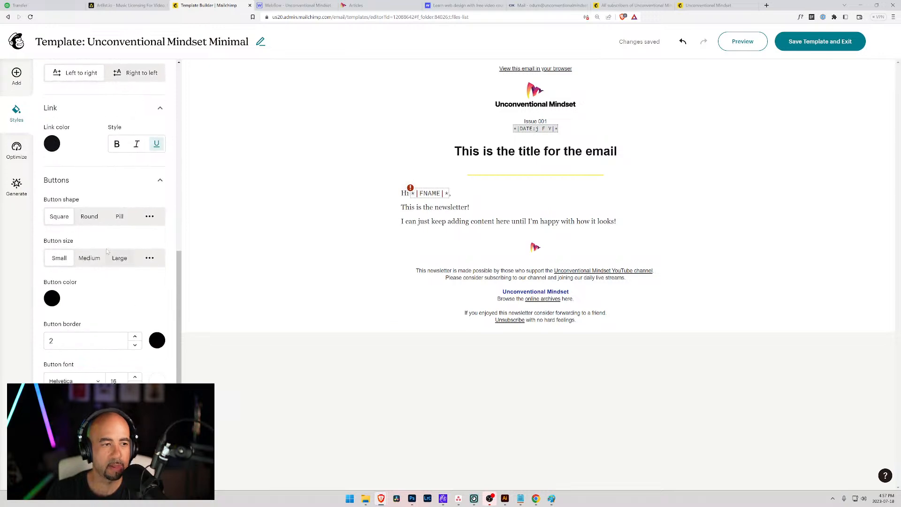
Set the button colour to yellow #F6EB16.
left_click(51, 303)
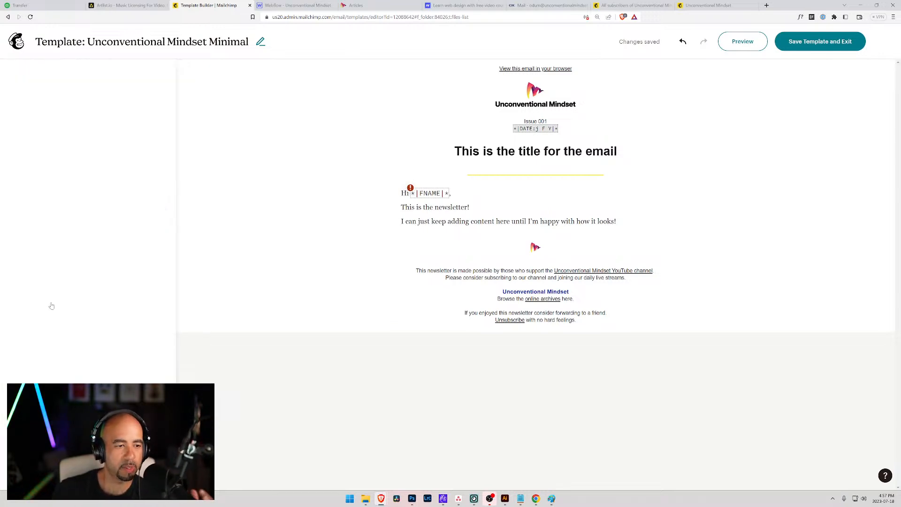
left_click(57, 290)
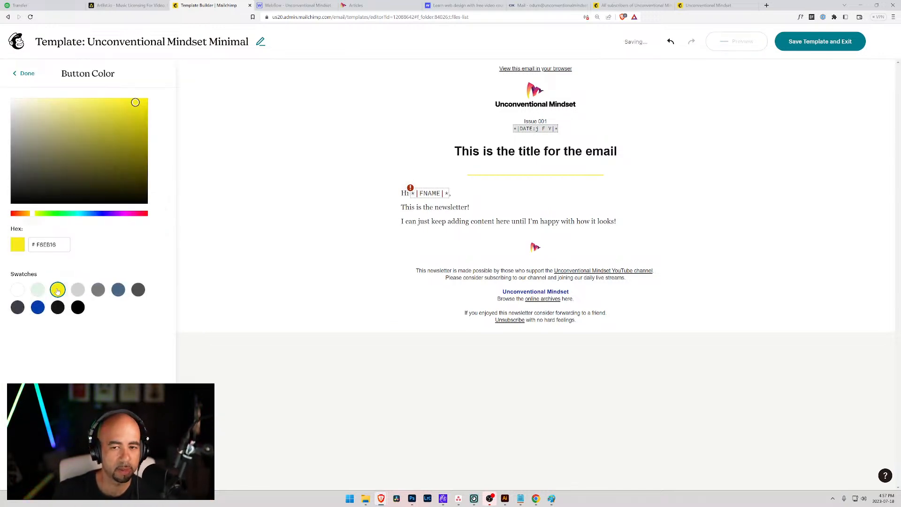
left_click(23, 75)
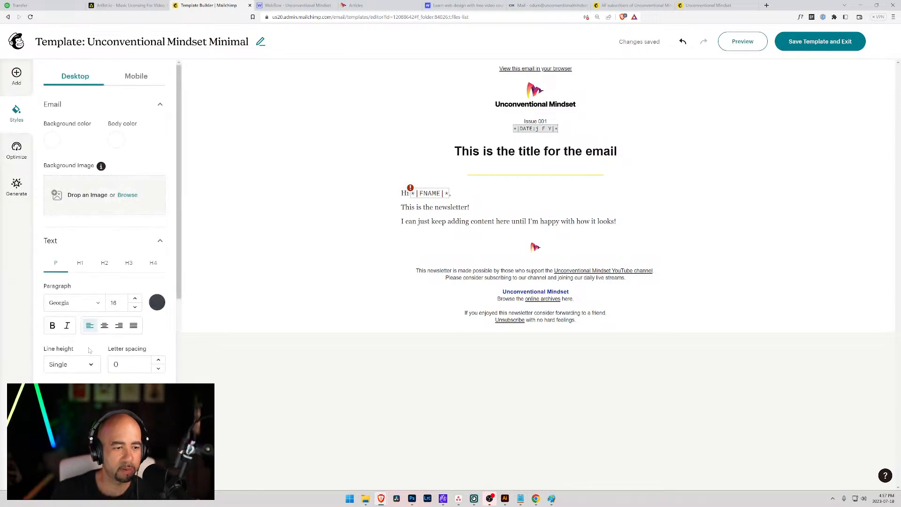
scroll(89, 350, "down", 6)
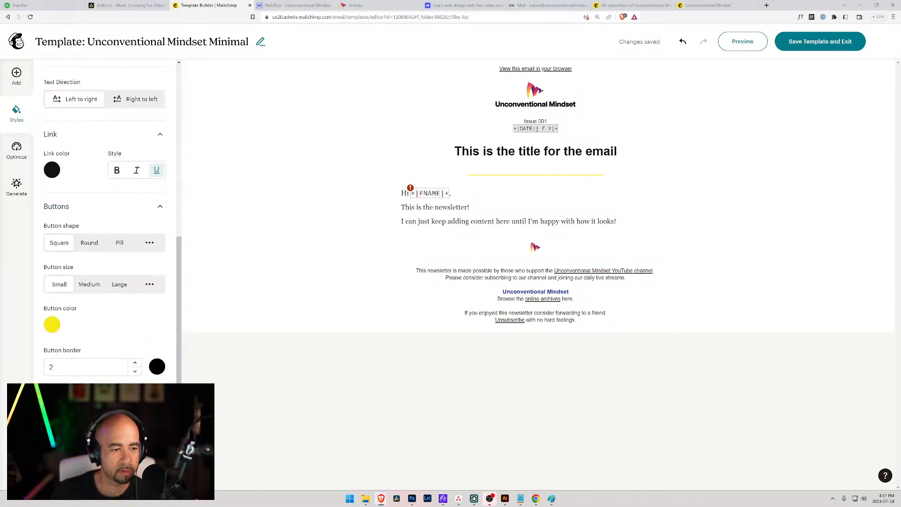
scroll(104, 220, "down", 1)
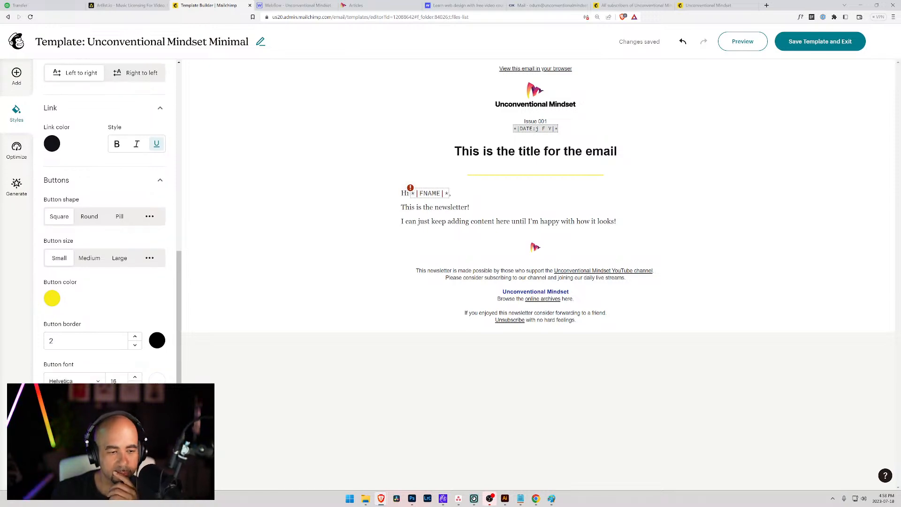
Set the button text colour to near-black.
left_click(157, 375)
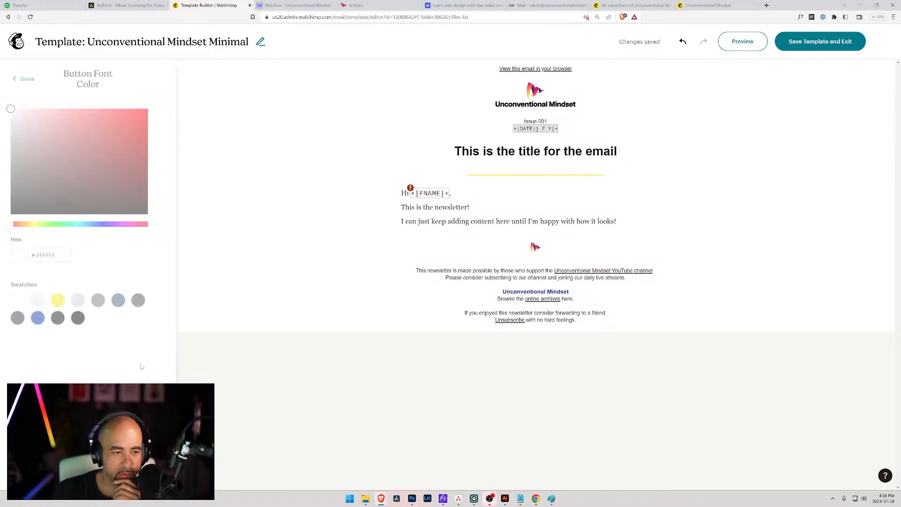
left_click(57, 318)
left_click(24, 78)
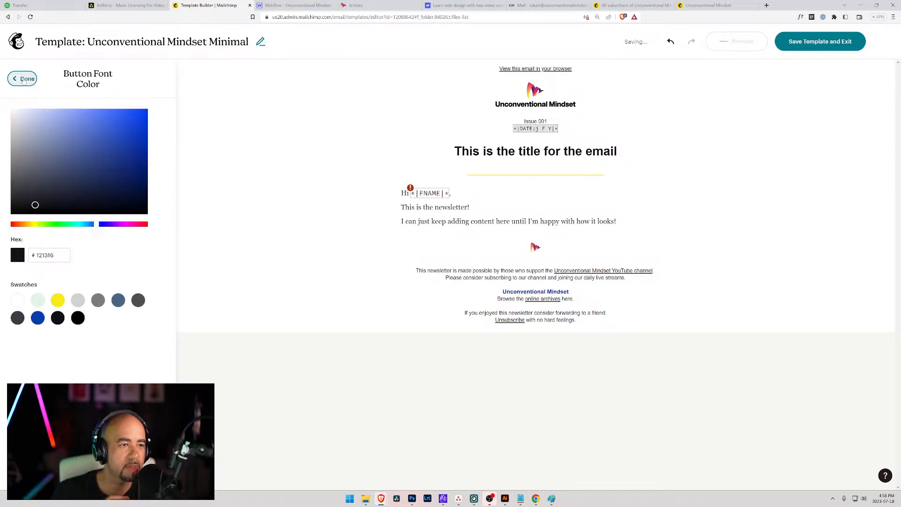
Switch to Artlist's Funk category and play the 'Run - Instrumental Version' track.
left_click(127, 5)
scroll(248, 312, "down", 6)
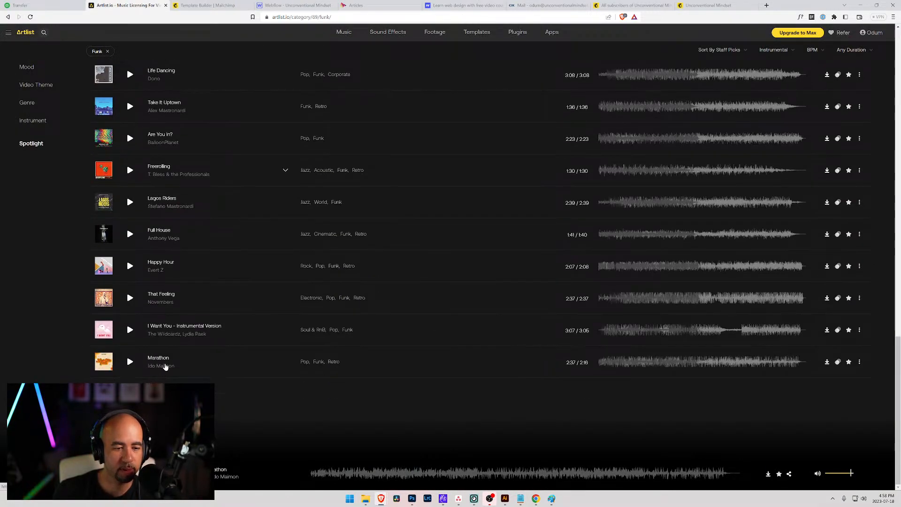
scroll(143, 307, "down", 2)
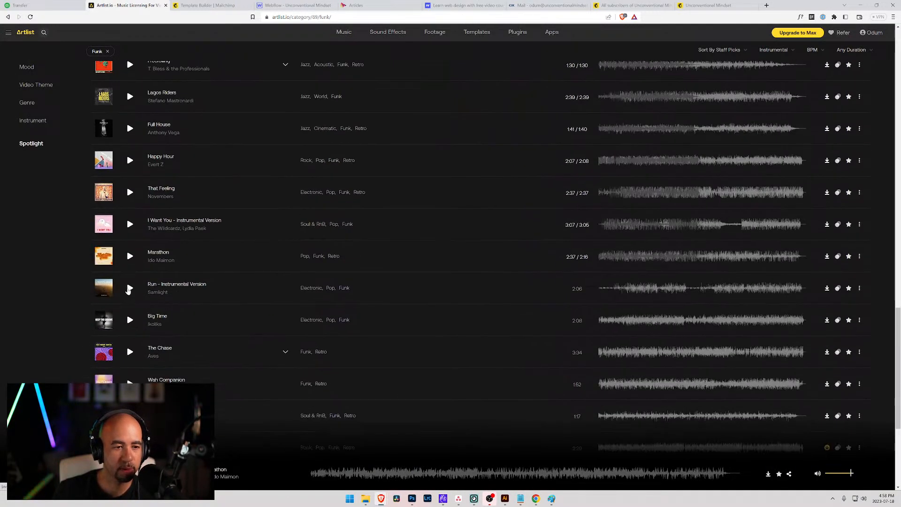
left_click(129, 288)
left_click(207, 5)
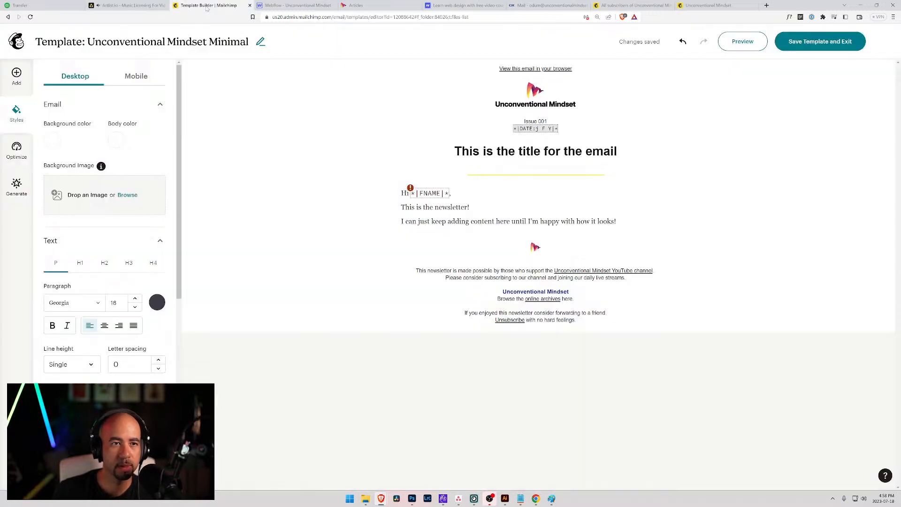
scroll(102, 321, "down", 3)
scroll(103, 321, "down", 4)
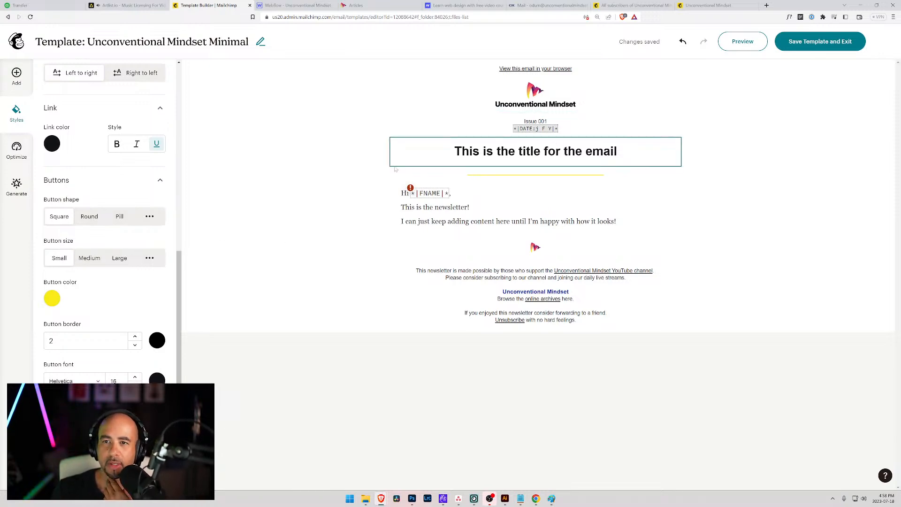
Save and exit the Unconventional Mindset Minimal template, then start a new email from All campaigns.
left_click(821, 42)
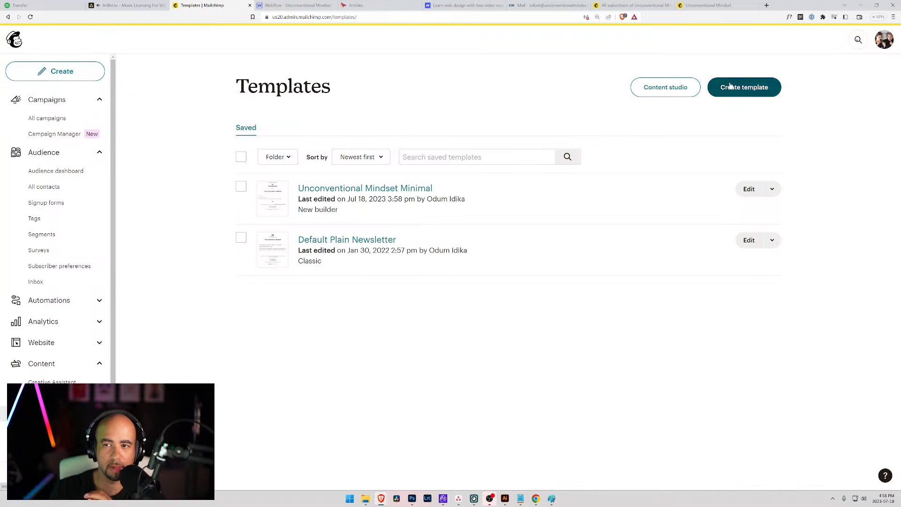
left_click(50, 119)
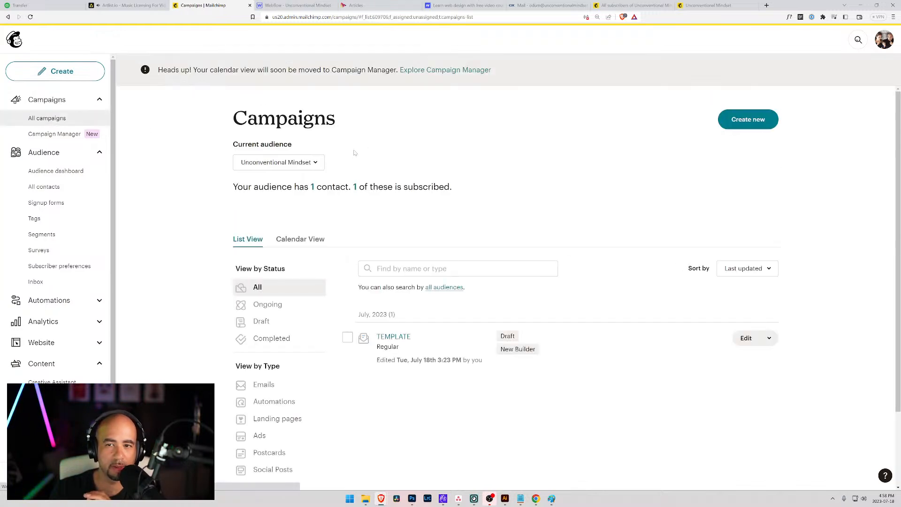
left_click(748, 120)
left_click(421, 203)
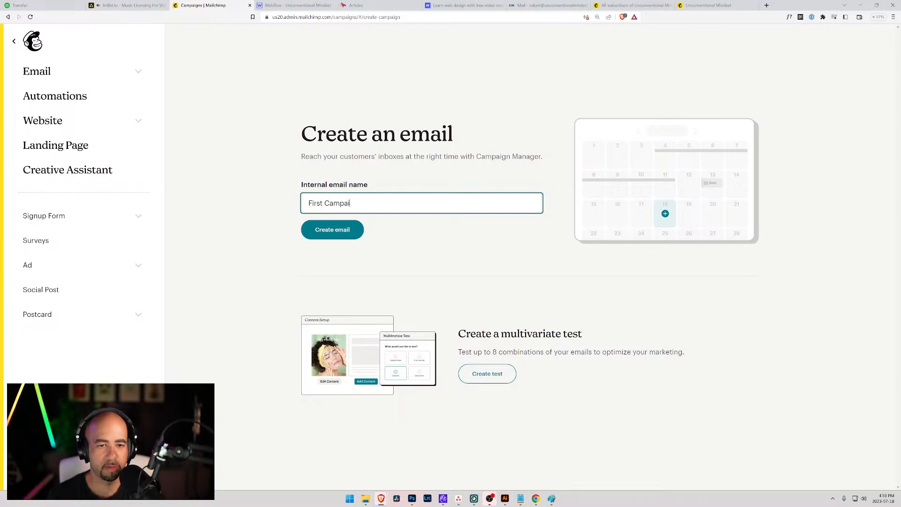
Create the 'First Campaign' email and show the Saved Templates list in Design Email.
left_click(339, 231)
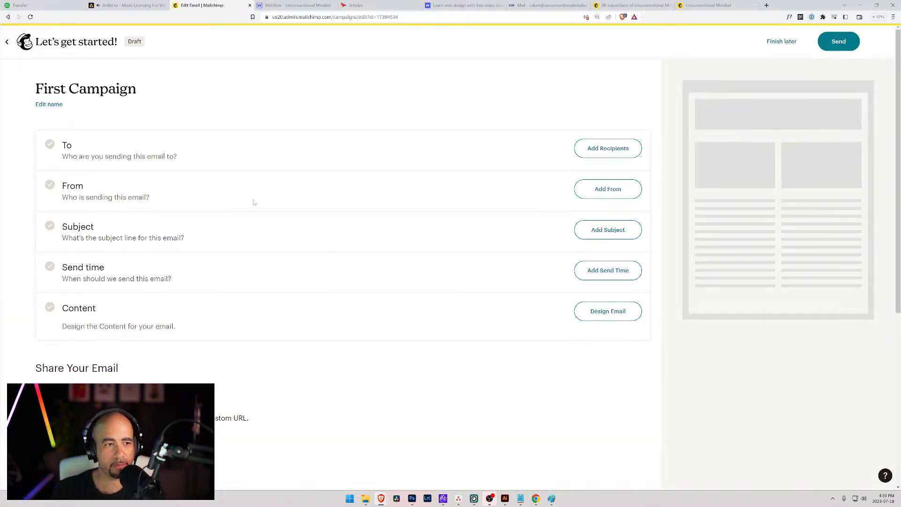
left_click(605, 312)
left_click(171, 148)
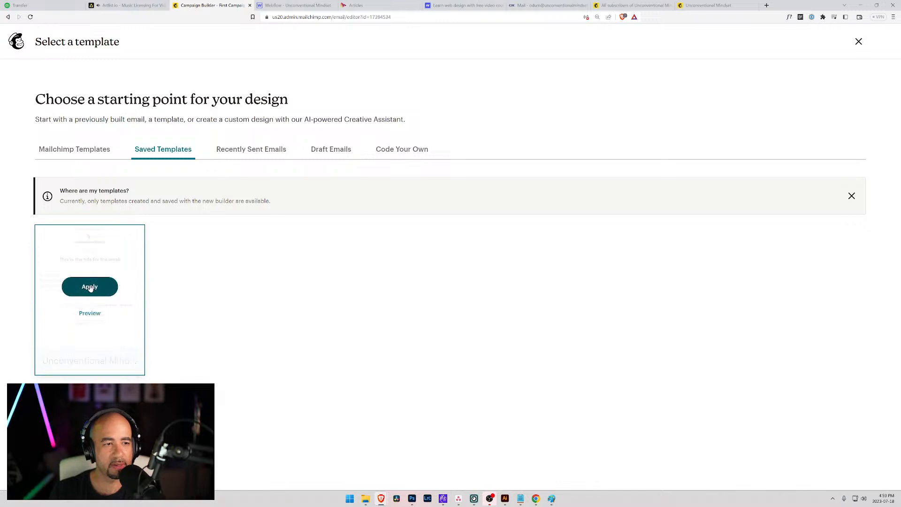
Apply the saved Unconventional Mindset Minimal template to First Campaign and preview the email.
left_click(91, 288)
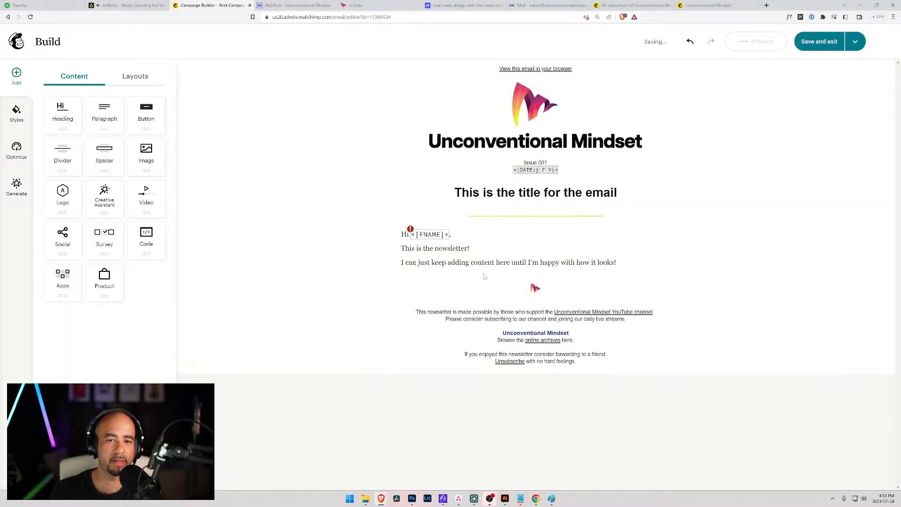
left_click(536, 254)
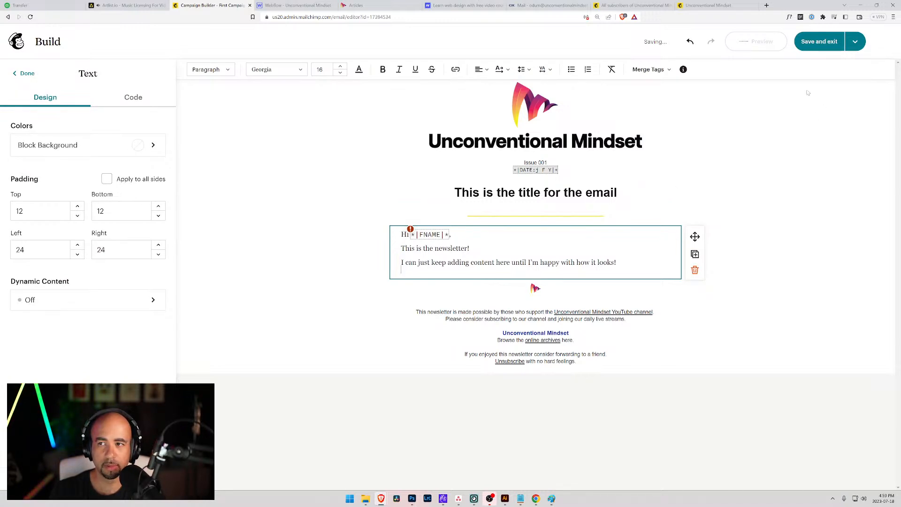
left_click(855, 42)
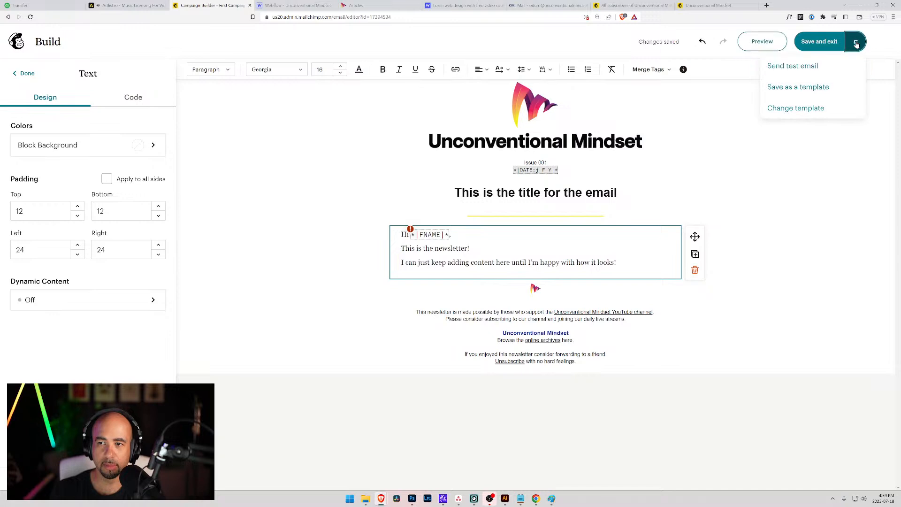
left_click(762, 41)
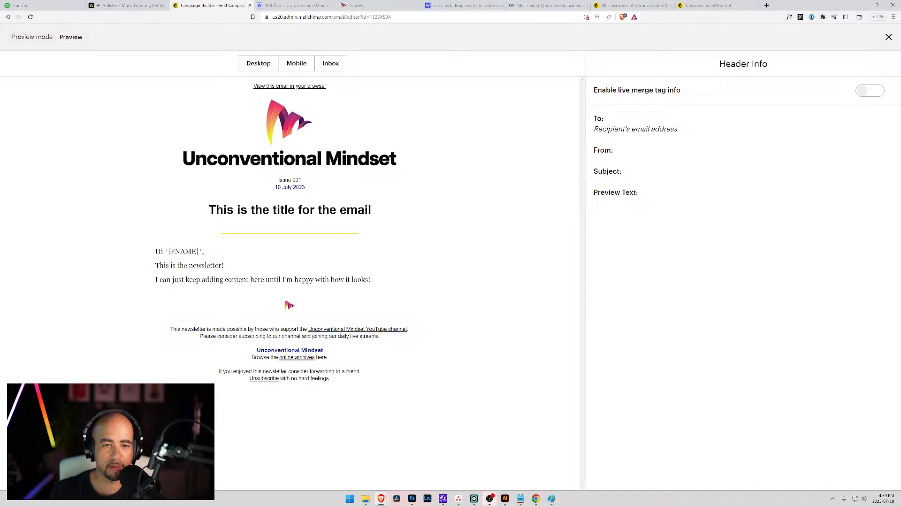
Turn on live merge tag info, step through the next and previous recipients, then close the preview.
left_click(862, 92)
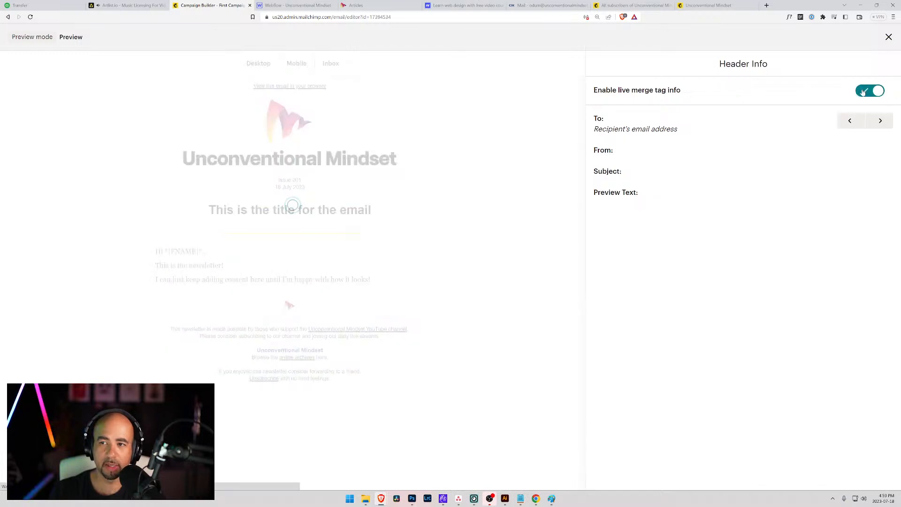
left_click(881, 121)
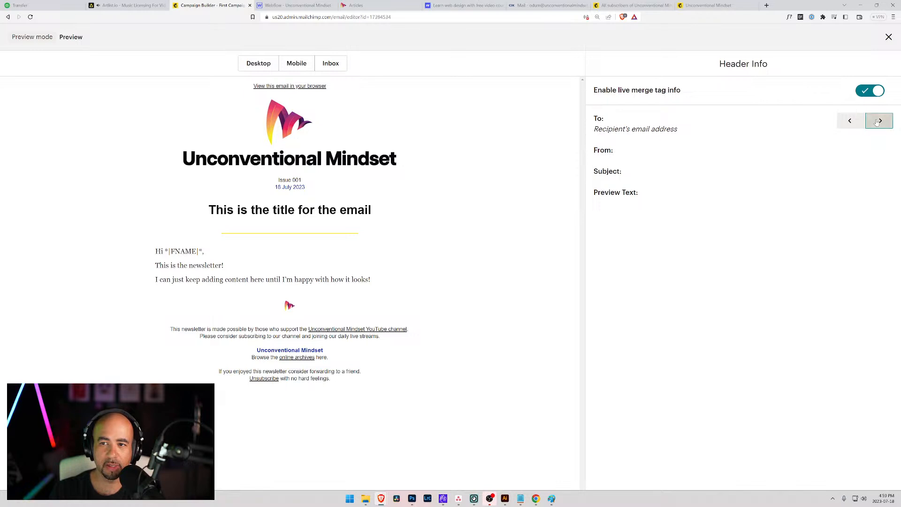
left_click(851, 121)
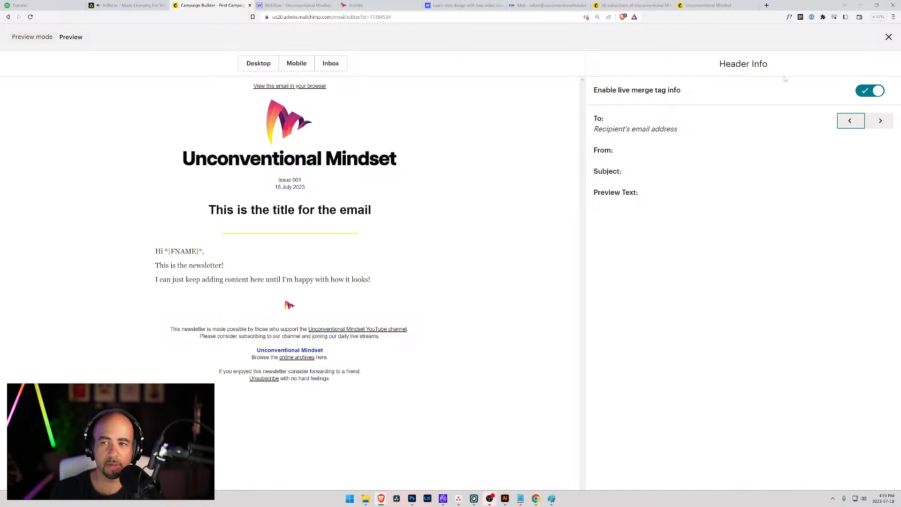
left_click(889, 36)
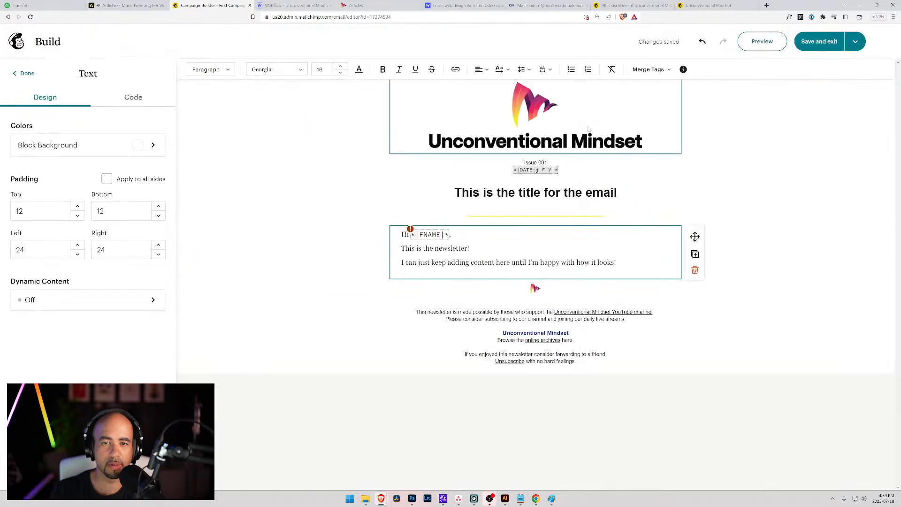
Check the header logo's settings, then exit the First Campaign editor to the Home dashboard.
left_click(547, 125)
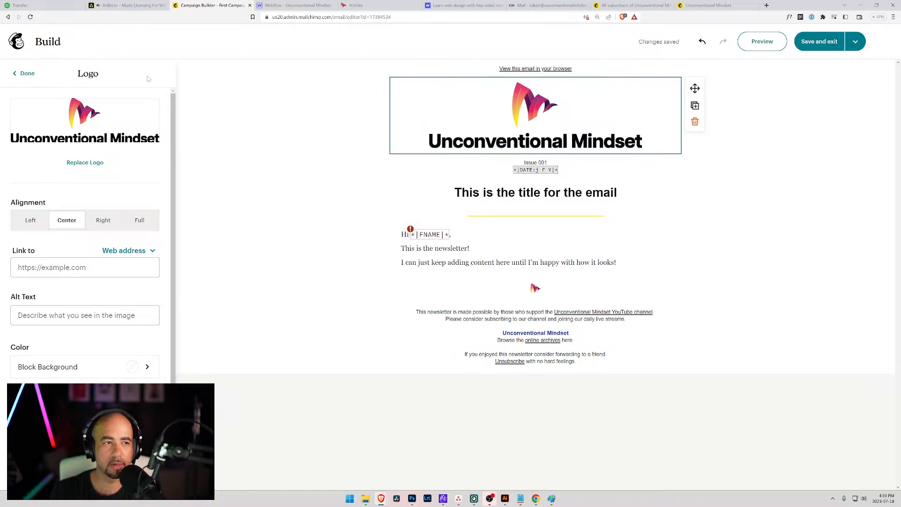
left_click(24, 73)
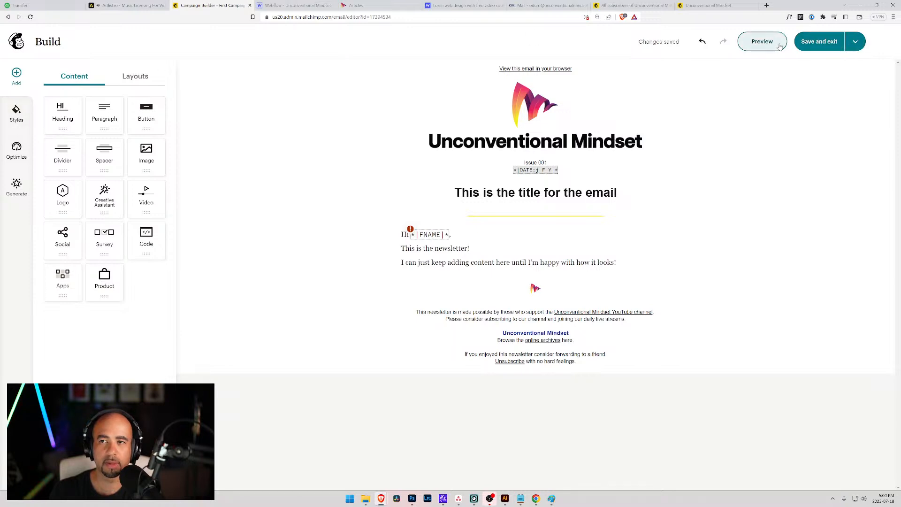
left_click(855, 41)
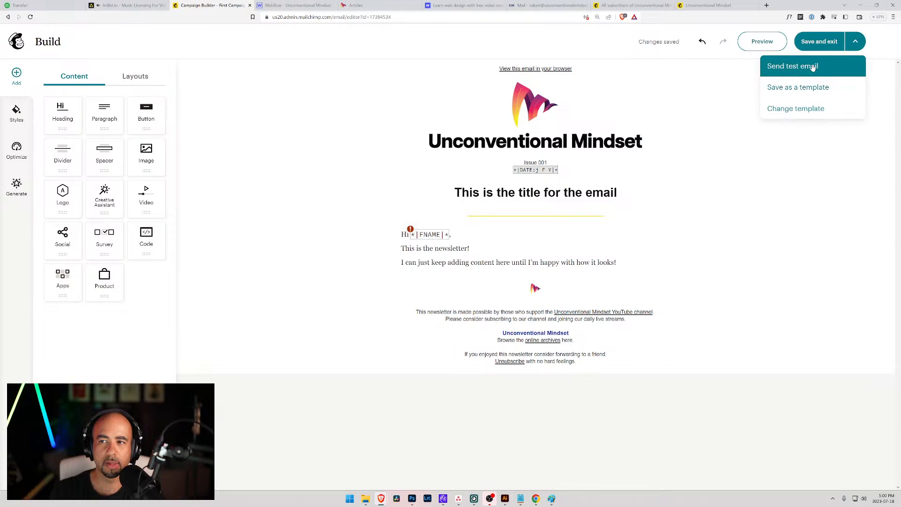
left_click(16, 42)
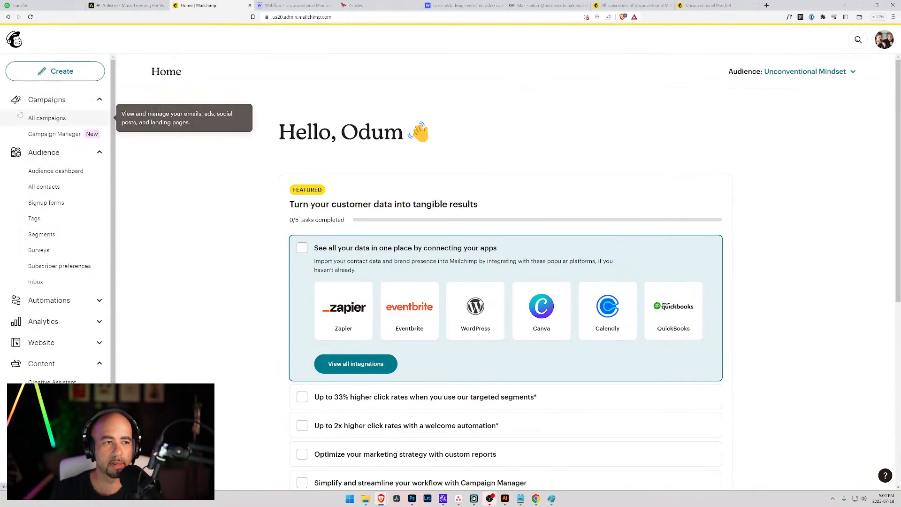
From the saved Templates list, open Unconventional Mindset Minimal in the template editor.
scroll(66, 230, "down", 1)
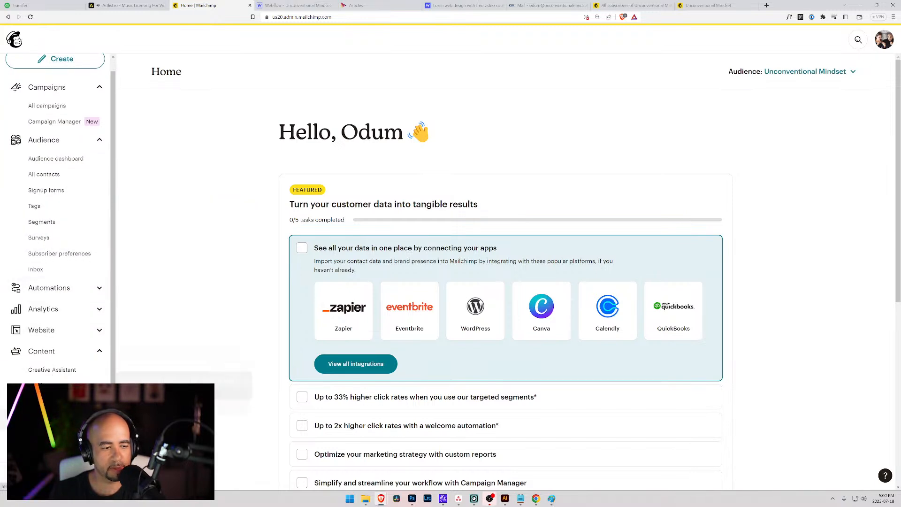
left_click(50, 401)
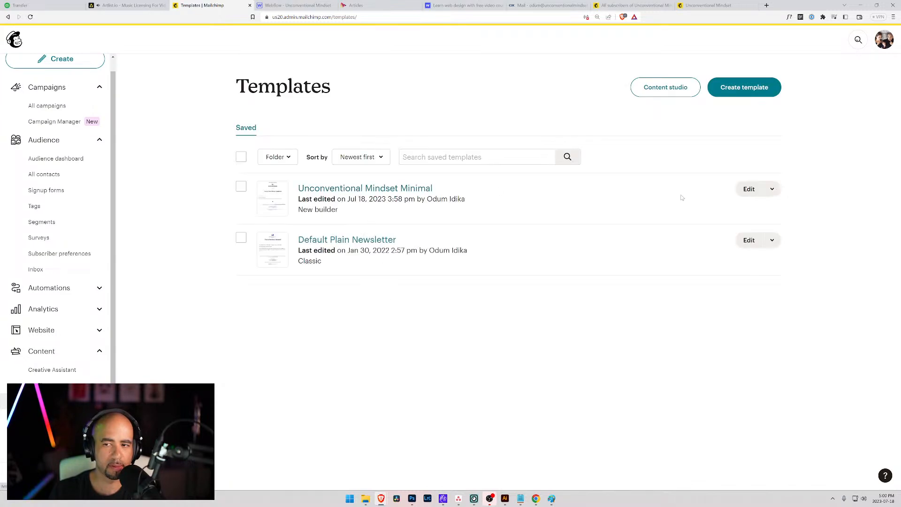
left_click(749, 189)
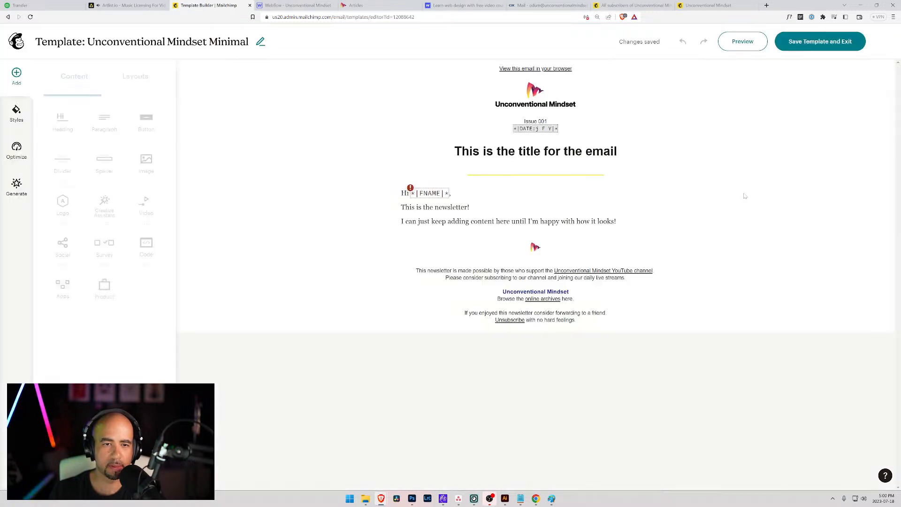
Shrink the template's header logo by dragging its corner inward, then save and exit the template.
left_click(544, 101)
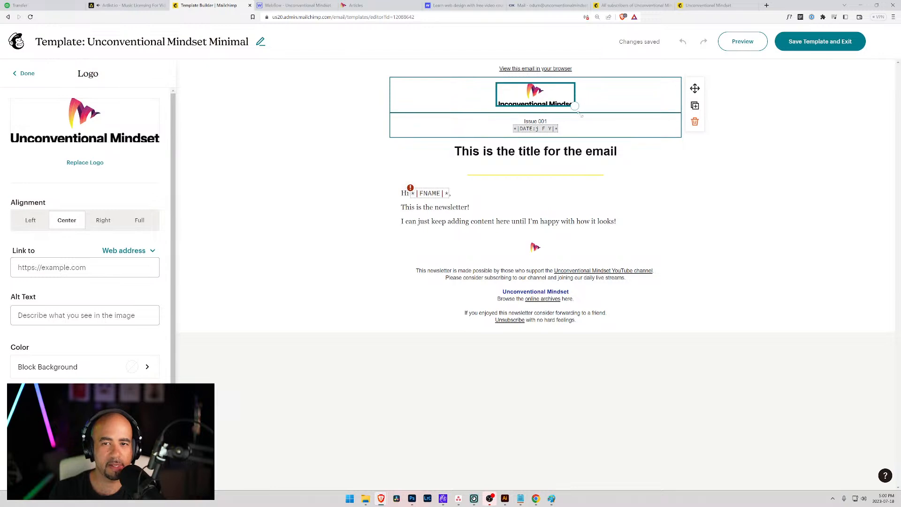
left_click_drag(575, 106, 575, 108)
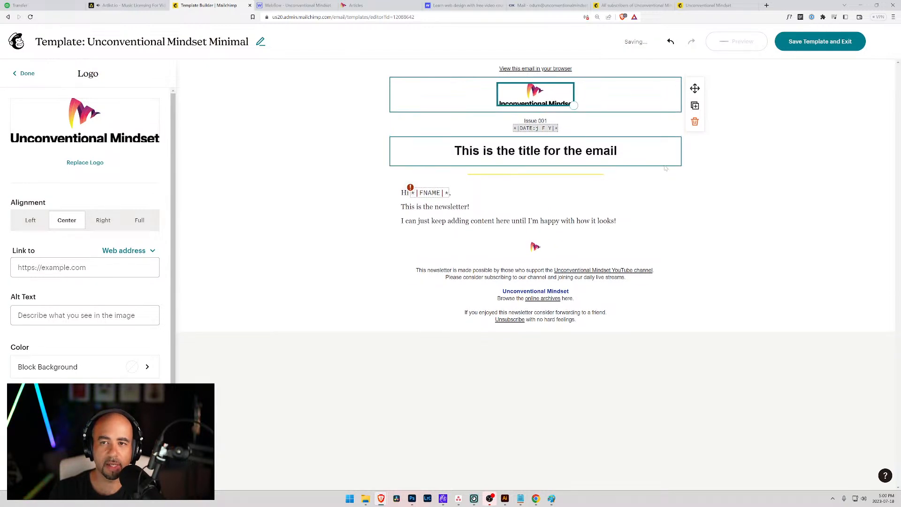
left_click(322, 167)
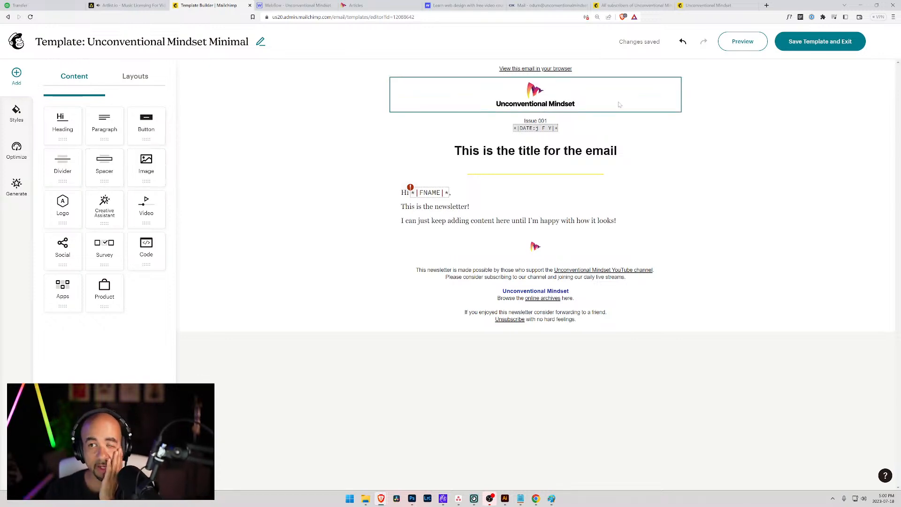
left_click(811, 43)
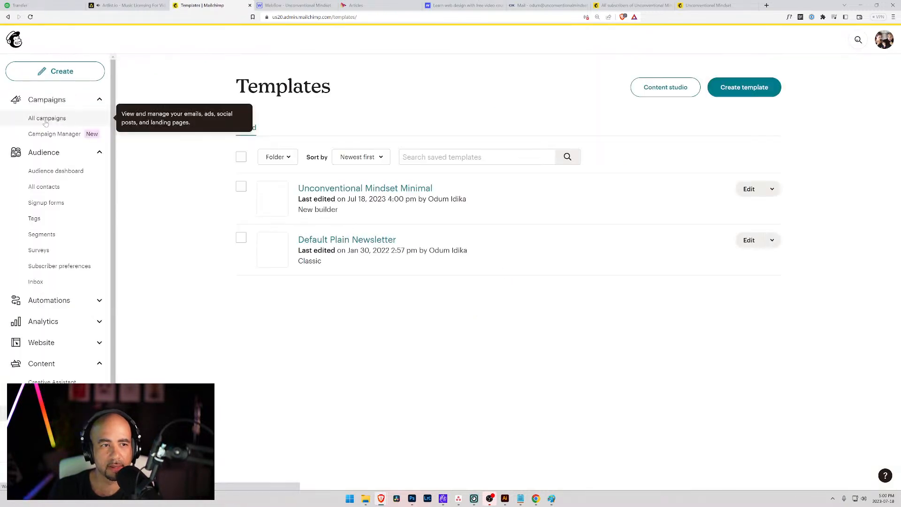
left_click(749, 189)
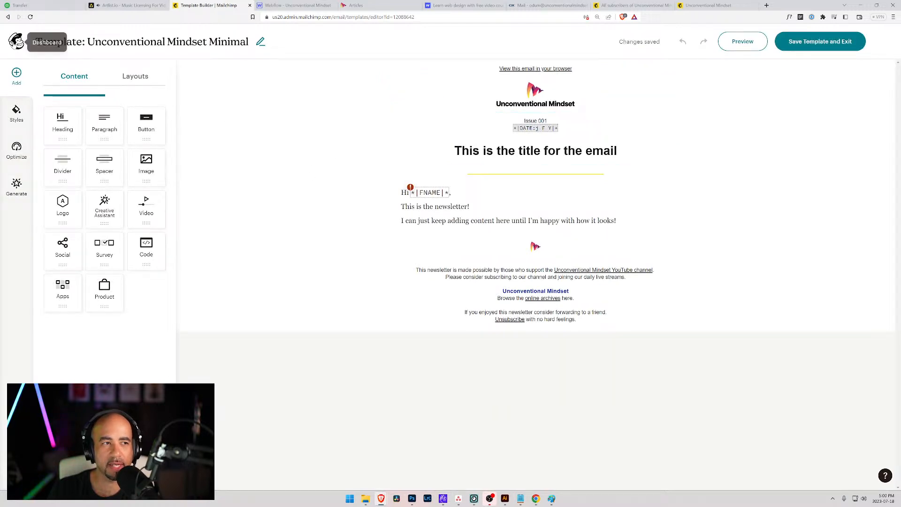
left_click(16, 42)
left_click(45, 119)
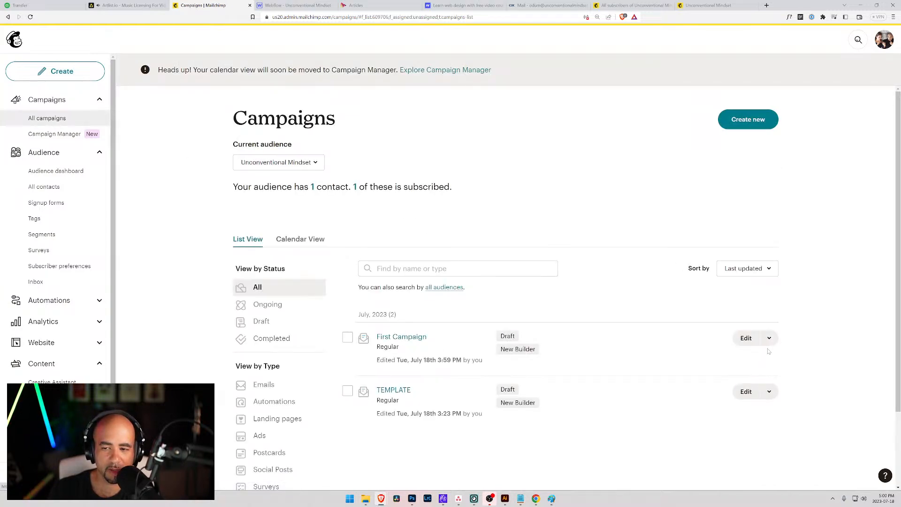
left_click(747, 339)
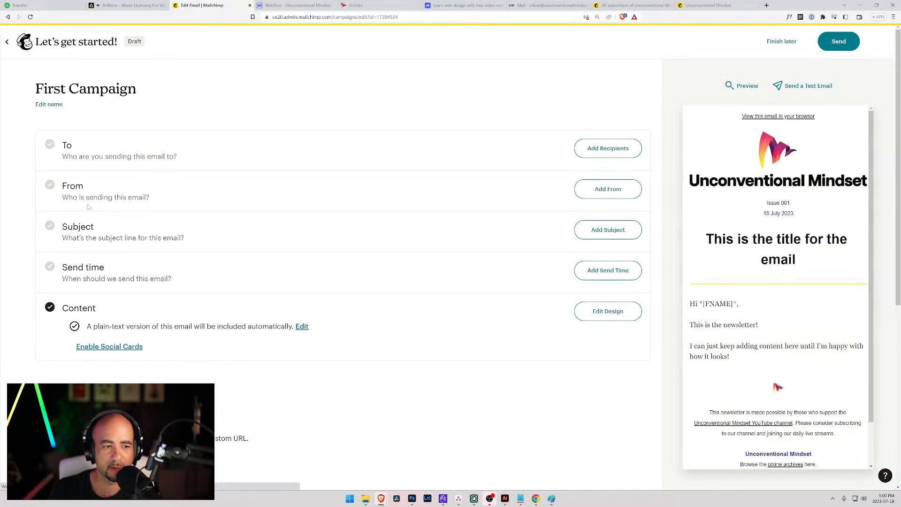
left_click(607, 311)
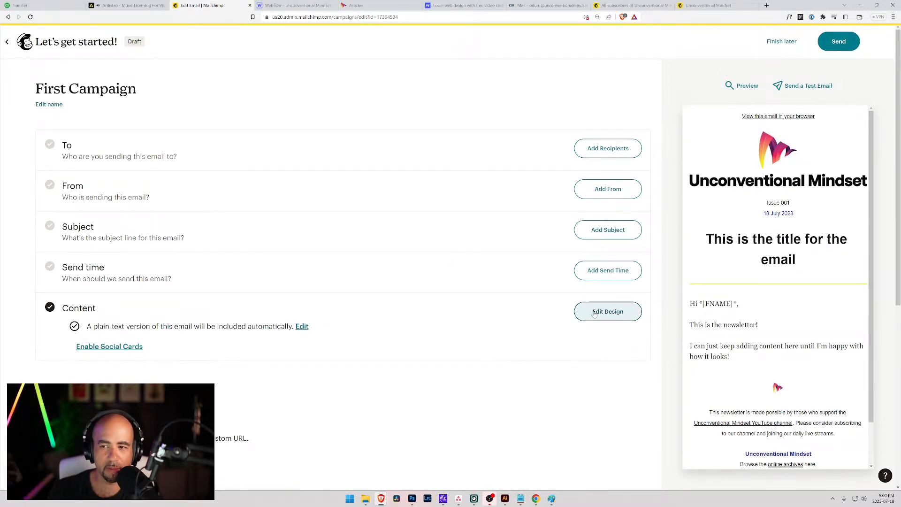
Drag the campaign's header logo corner inward to make it smaller, matching the template.
left_click(573, 127)
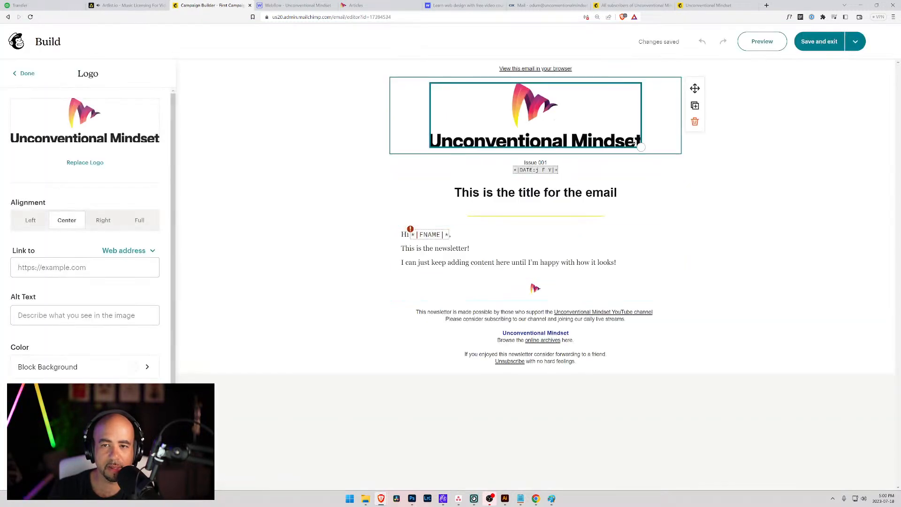
left_click_drag(641, 148, 564, 109)
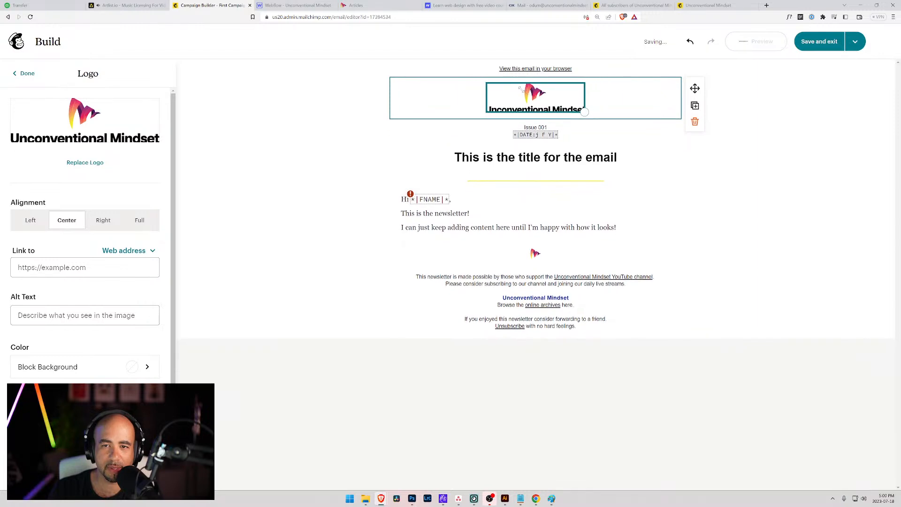
left_click(713, 180)
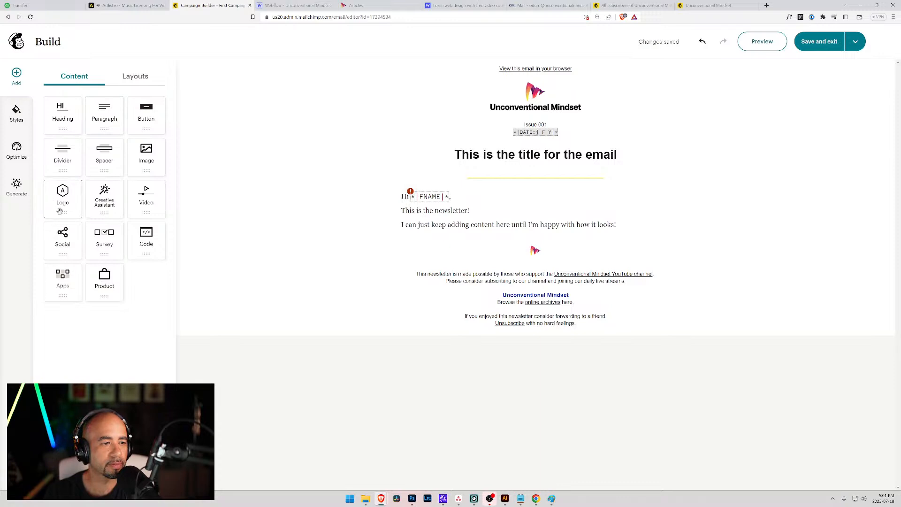
Add a second Logo block below the header and resize it.
left_click(134, 77)
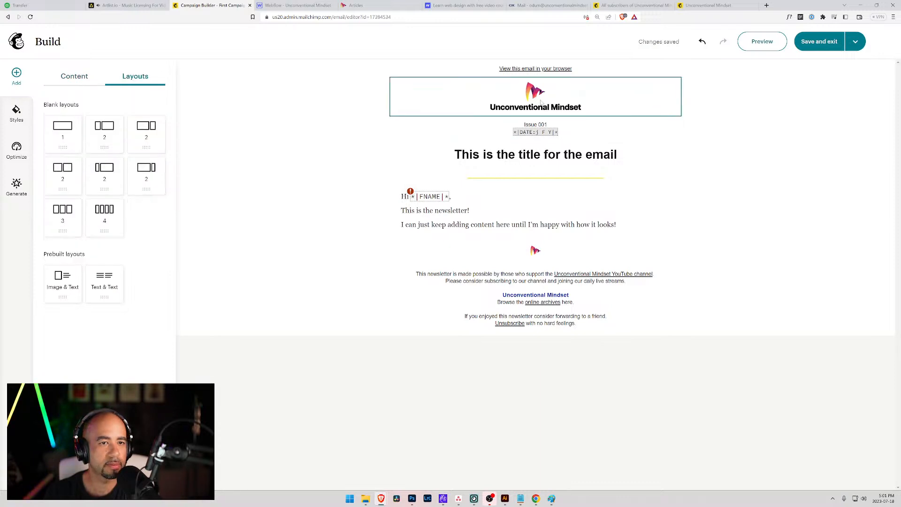
left_click(73, 78)
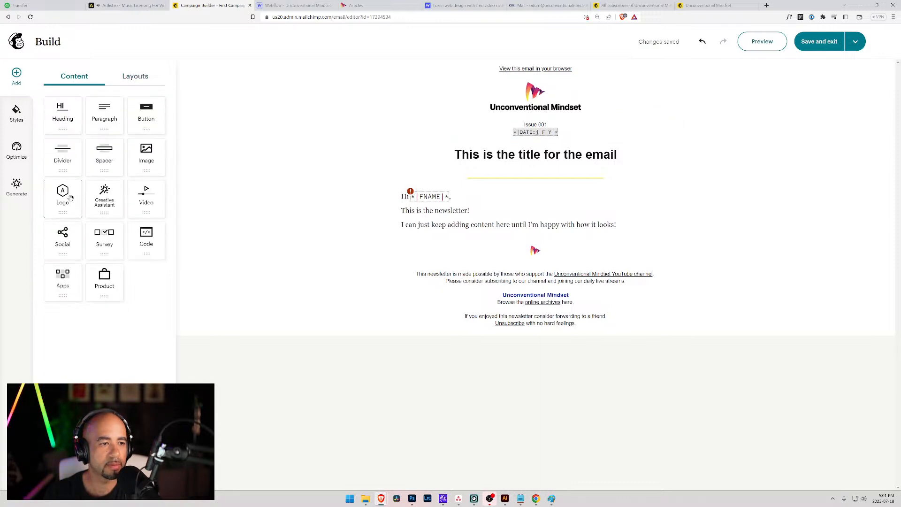
left_click_drag(69, 198, 570, 118)
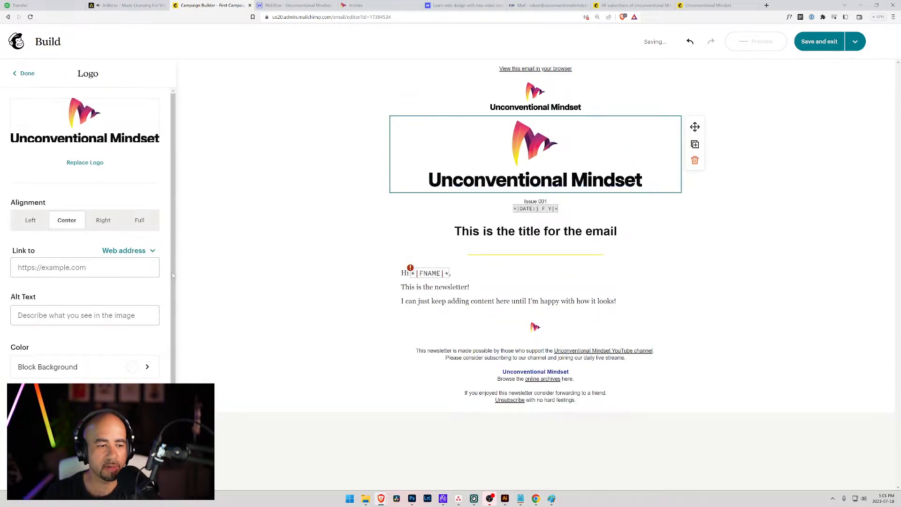
scroll(92, 292, "down", 1)
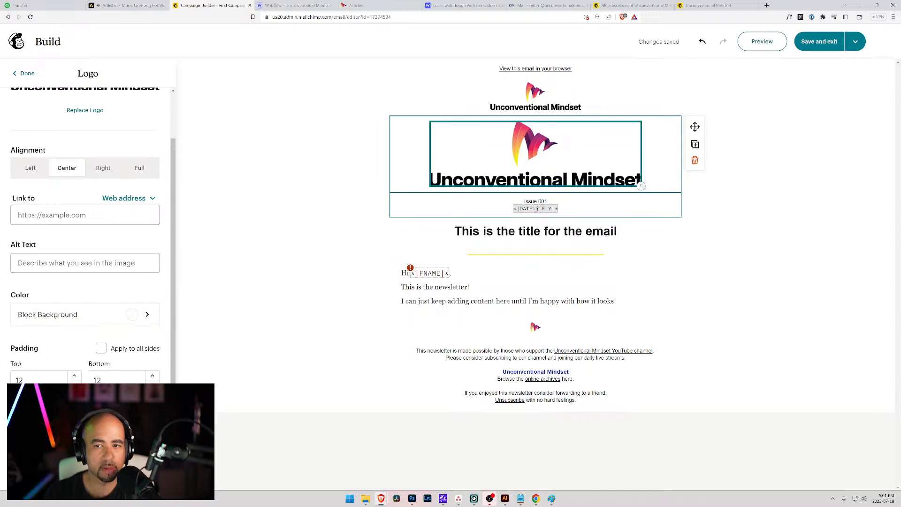
left_click_drag(642, 187, 660, 200)
left_click(644, 89)
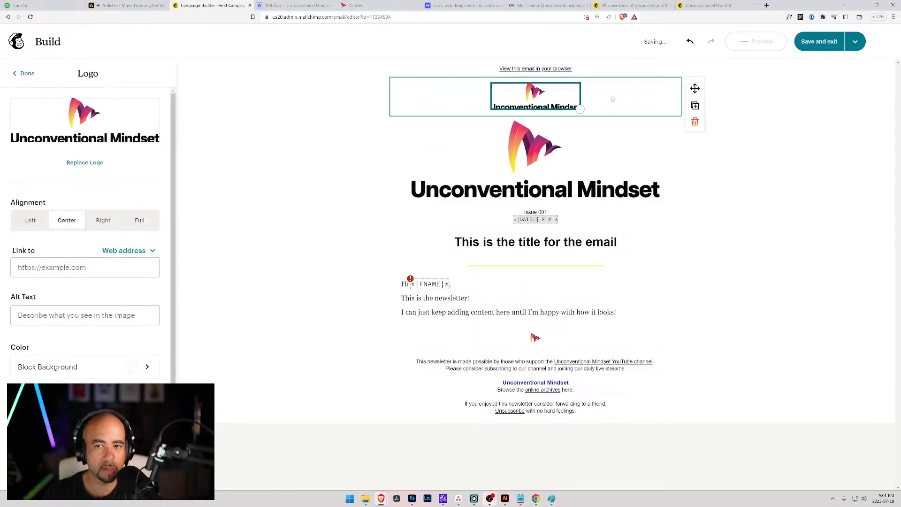
Delete the extra logo block, keeping only the smaller header logo, and exit to Home.
left_click(611, 141)
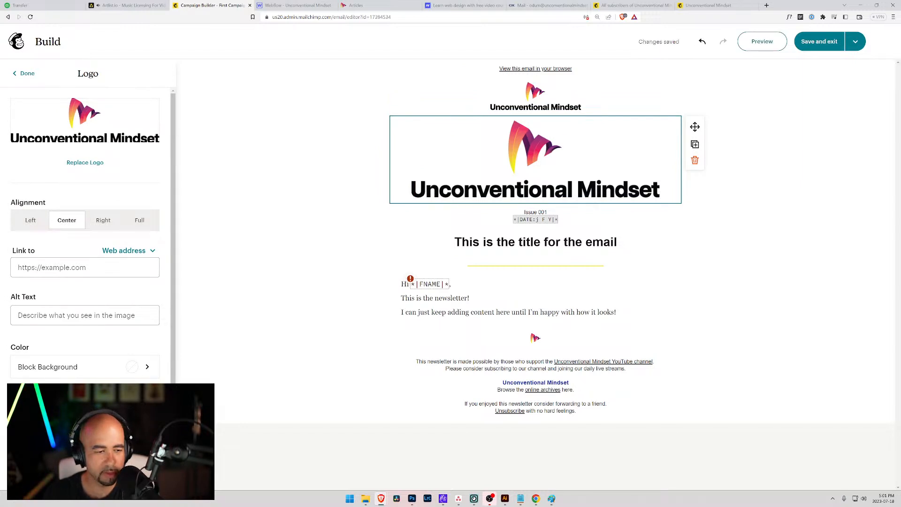
left_click(103, 220)
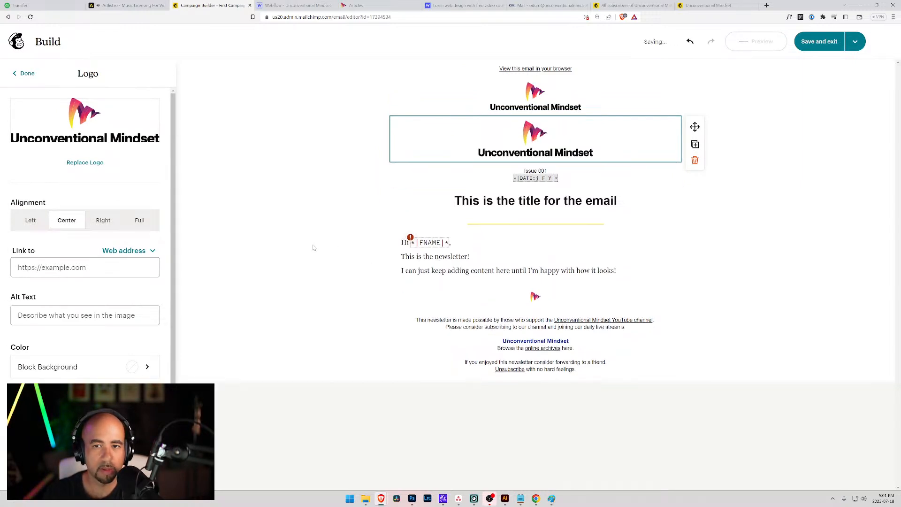
left_click(311, 134)
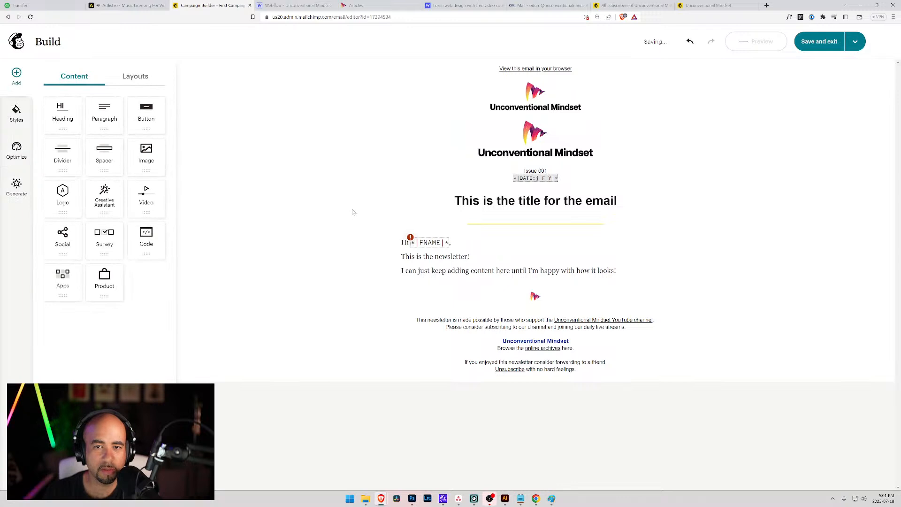
left_click(499, 134)
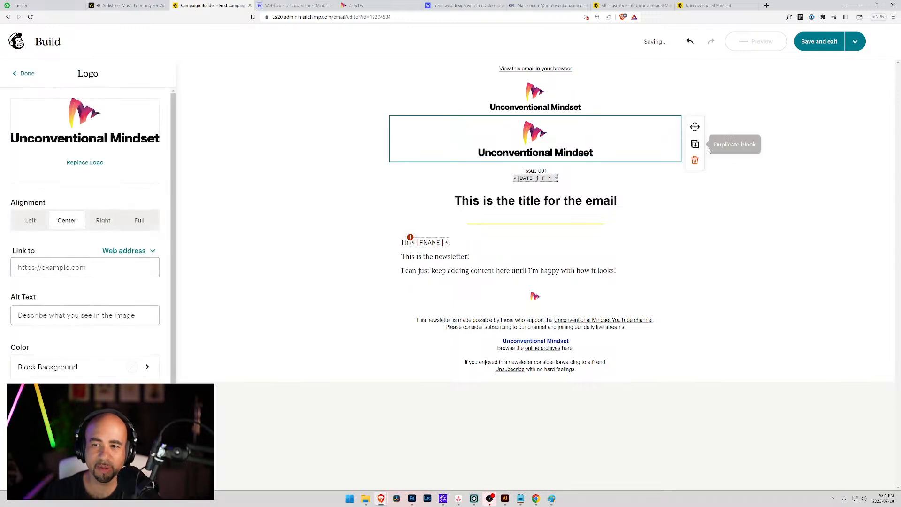
left_click(695, 160)
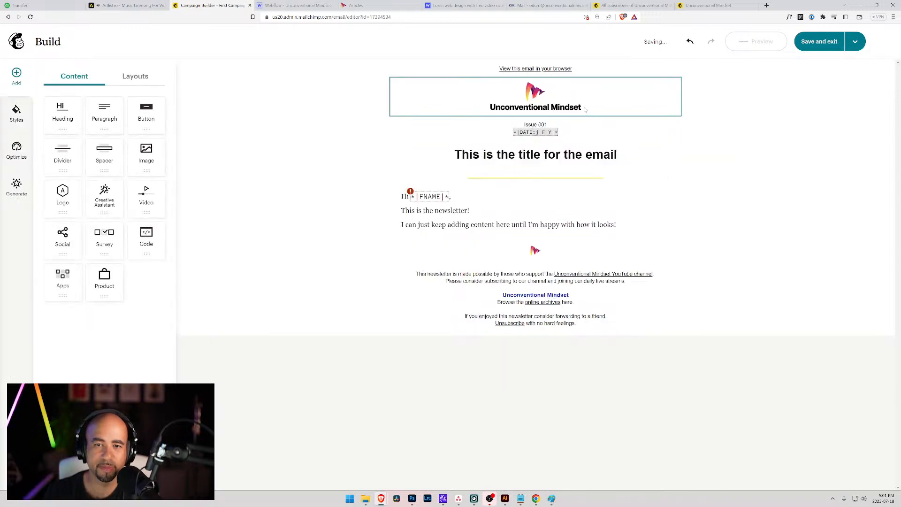
left_click(855, 41)
left_click(16, 42)
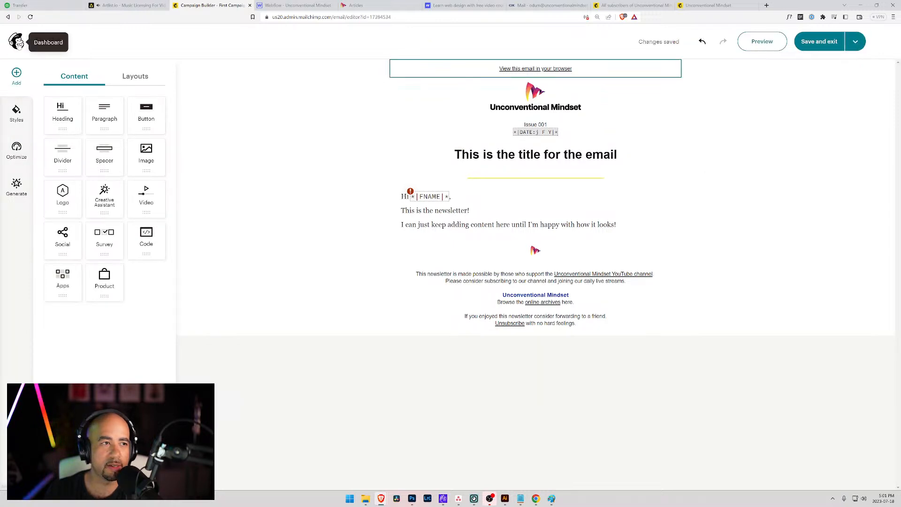